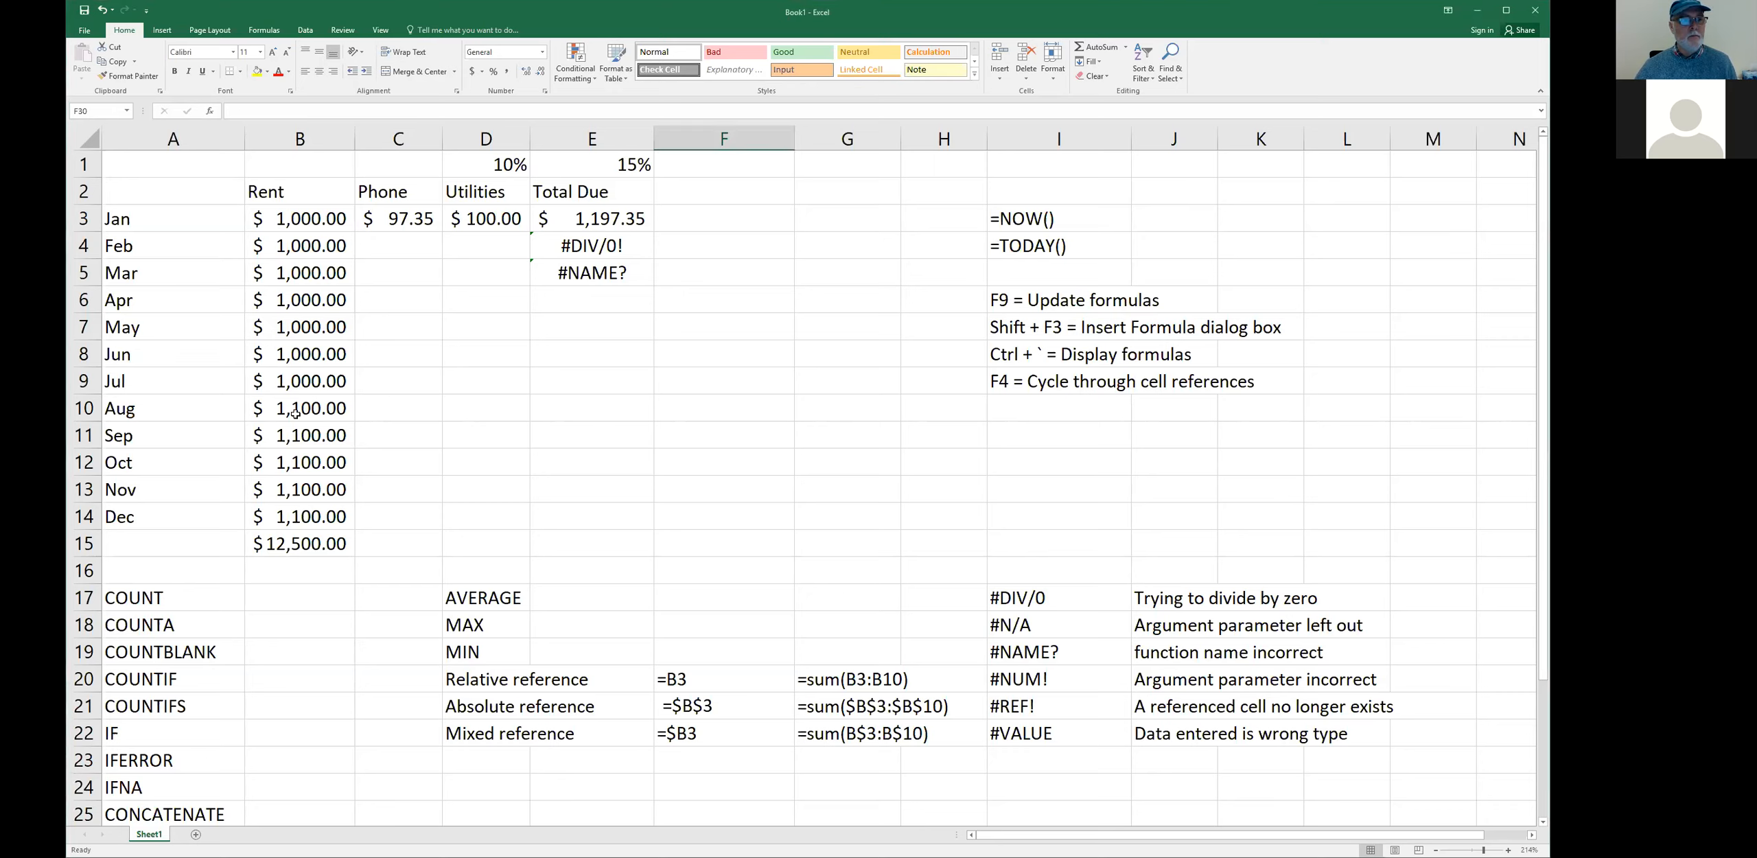
- Delete the rent total in cell B15
{"action": "left_click_drag", "start_coordinate": [184, 194], "coordinate": [263, 515]}
{"action": "left_click", "coordinate": [273, 541]}
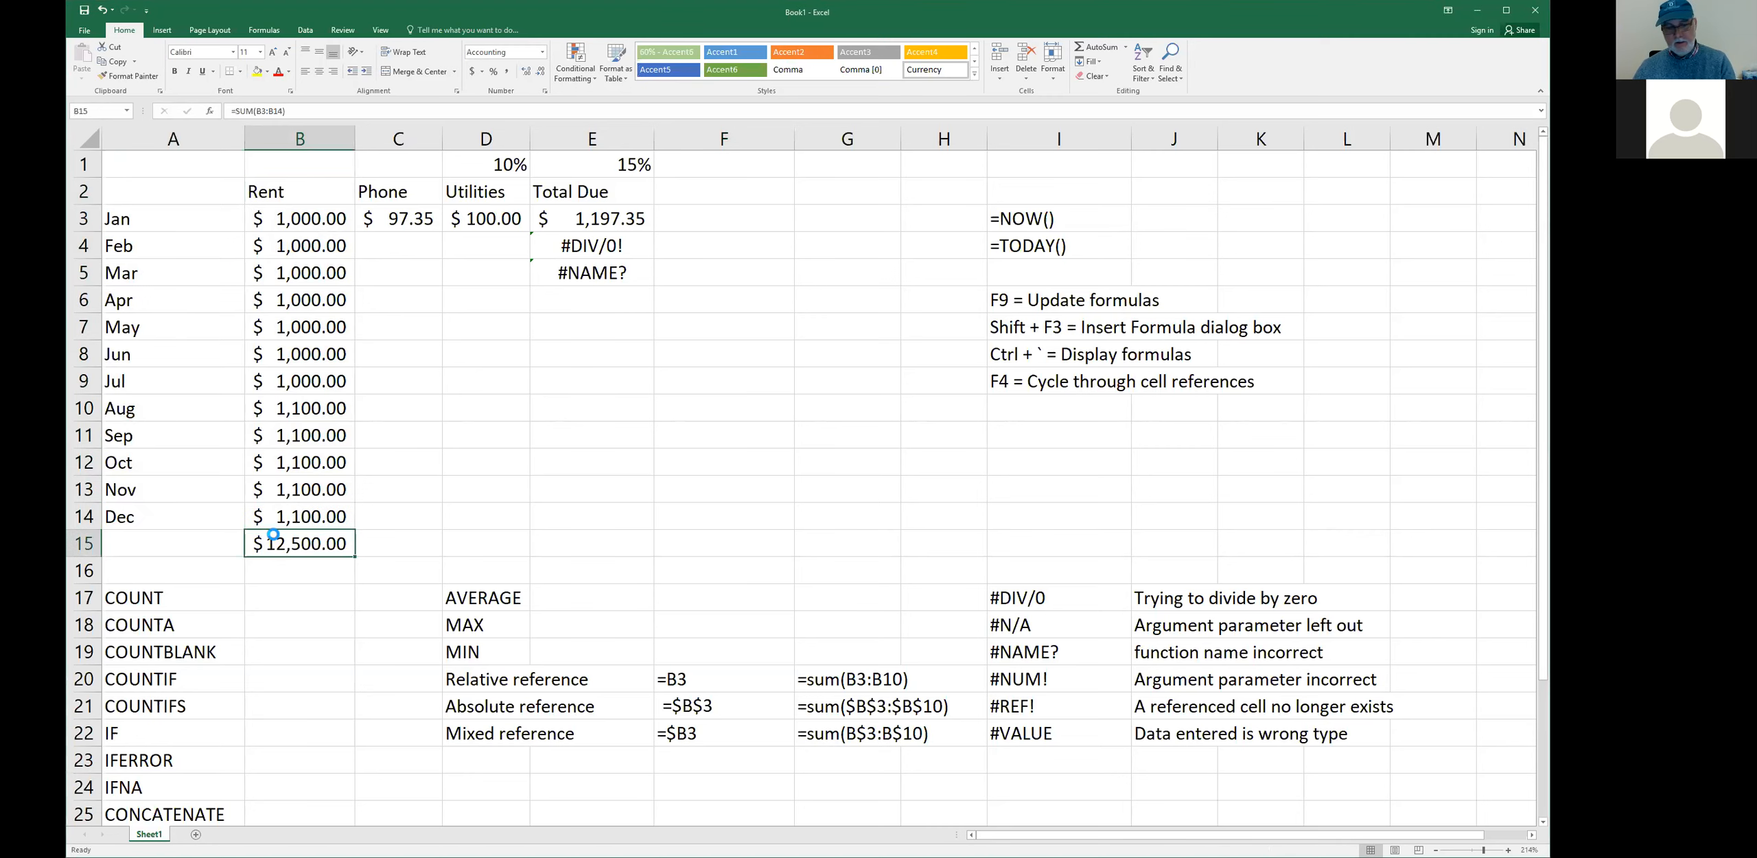
{"action": "key", "text": "Delete"}
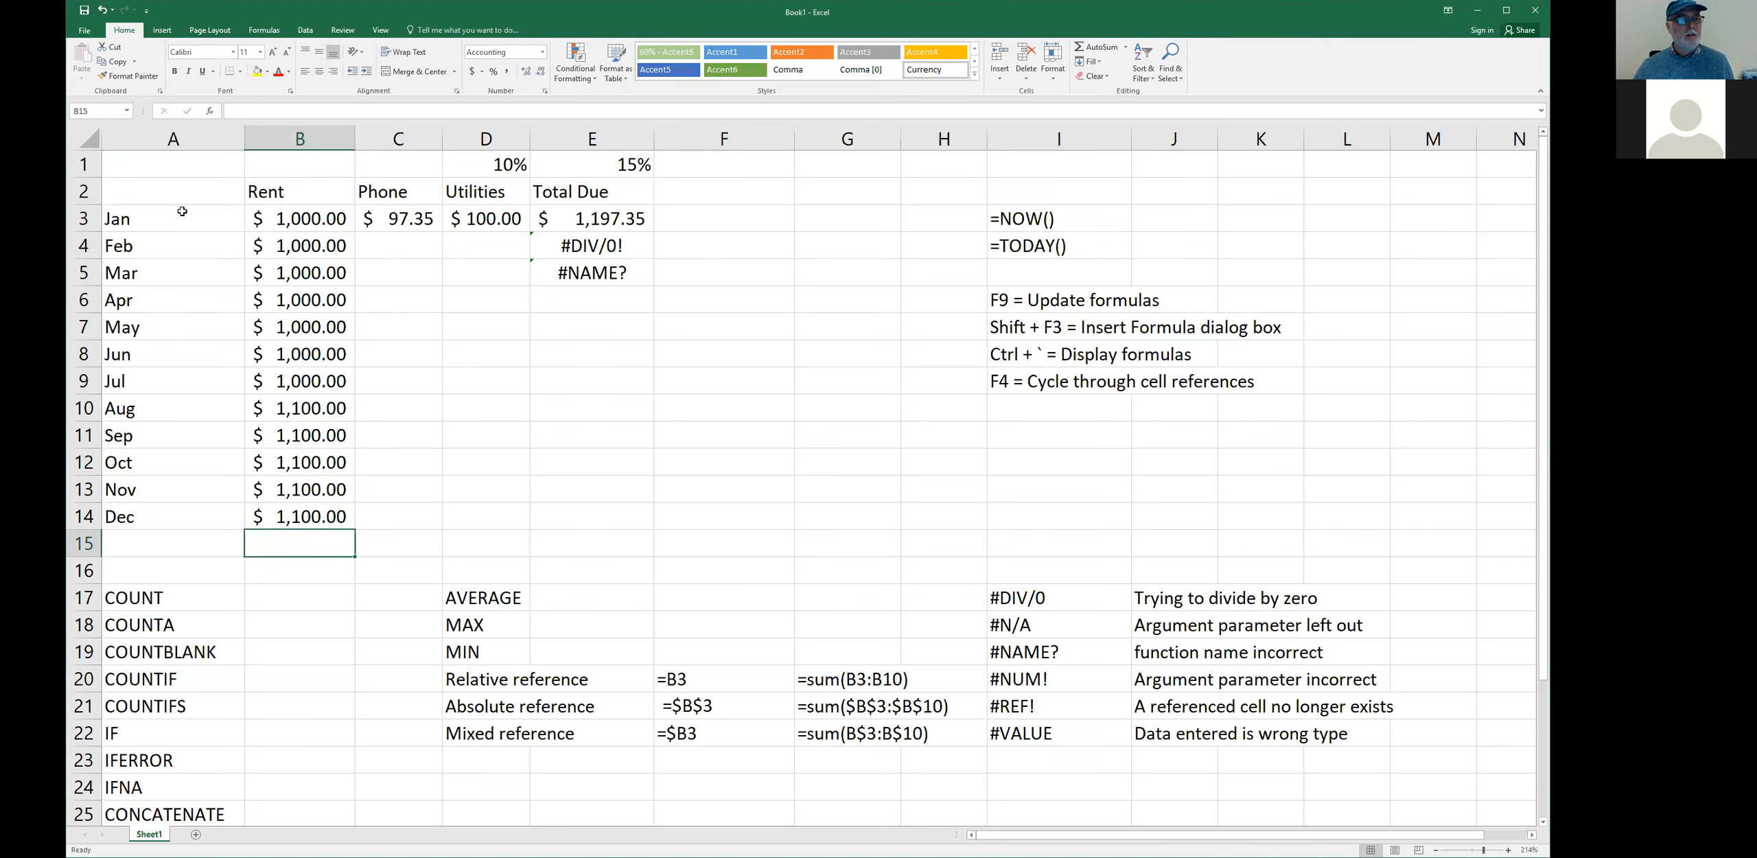
{"action": "left_click_drag", "start_coordinate": [181, 198], "coordinate": [459, 520]}
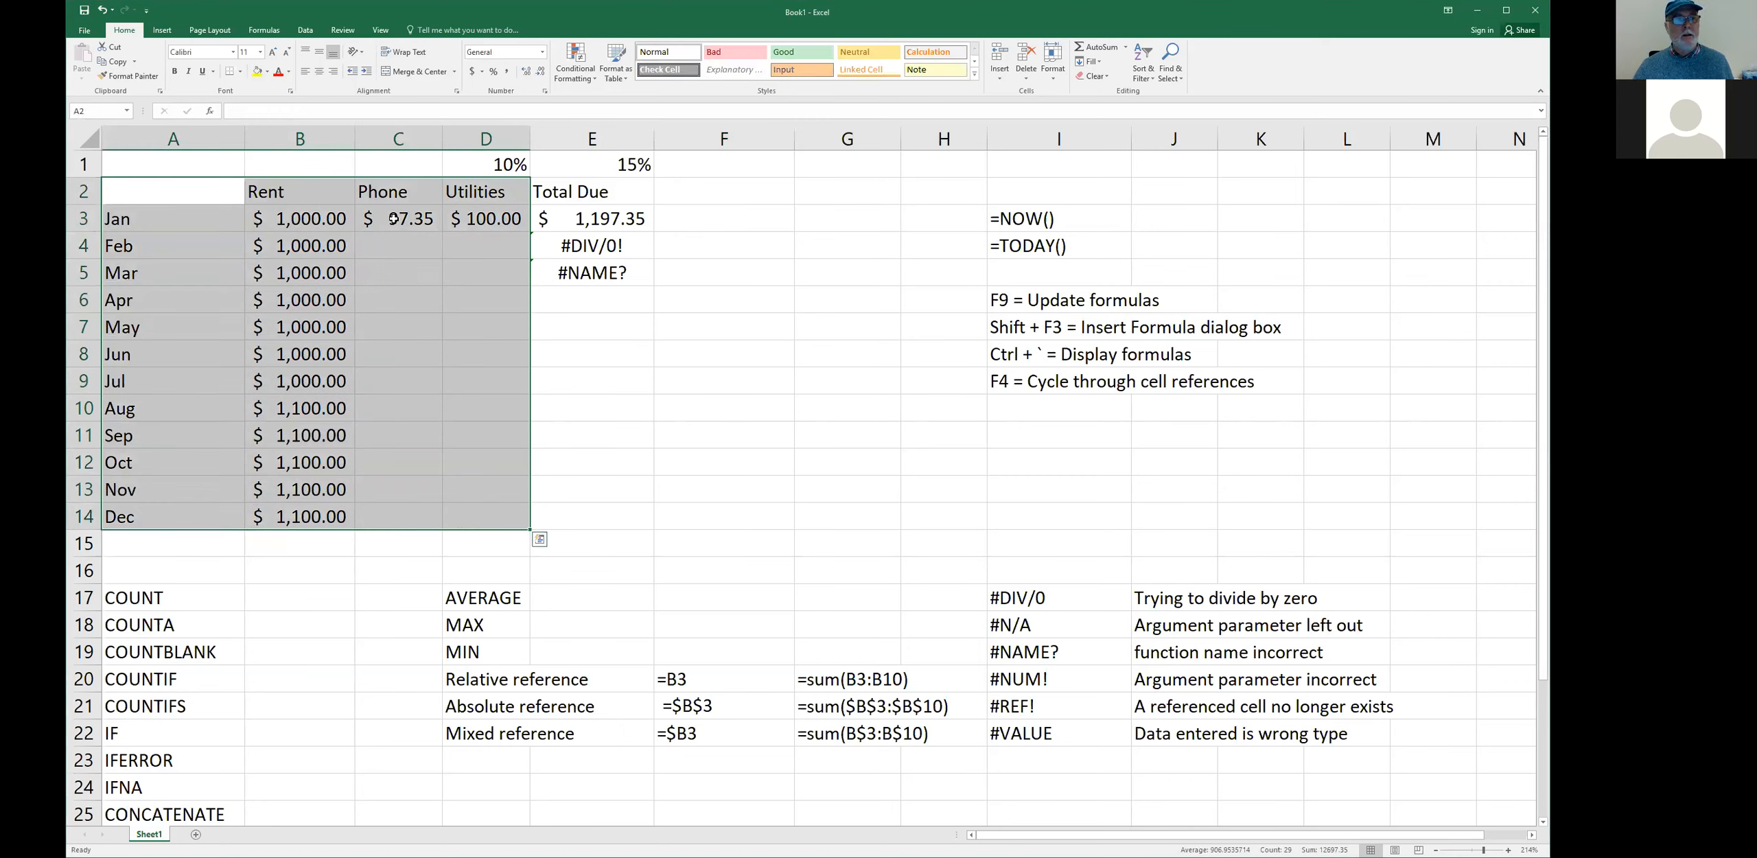
{"action": "left_click", "coordinate": [302, 410]}
{"action": "left_click", "coordinate": [405, 223]}
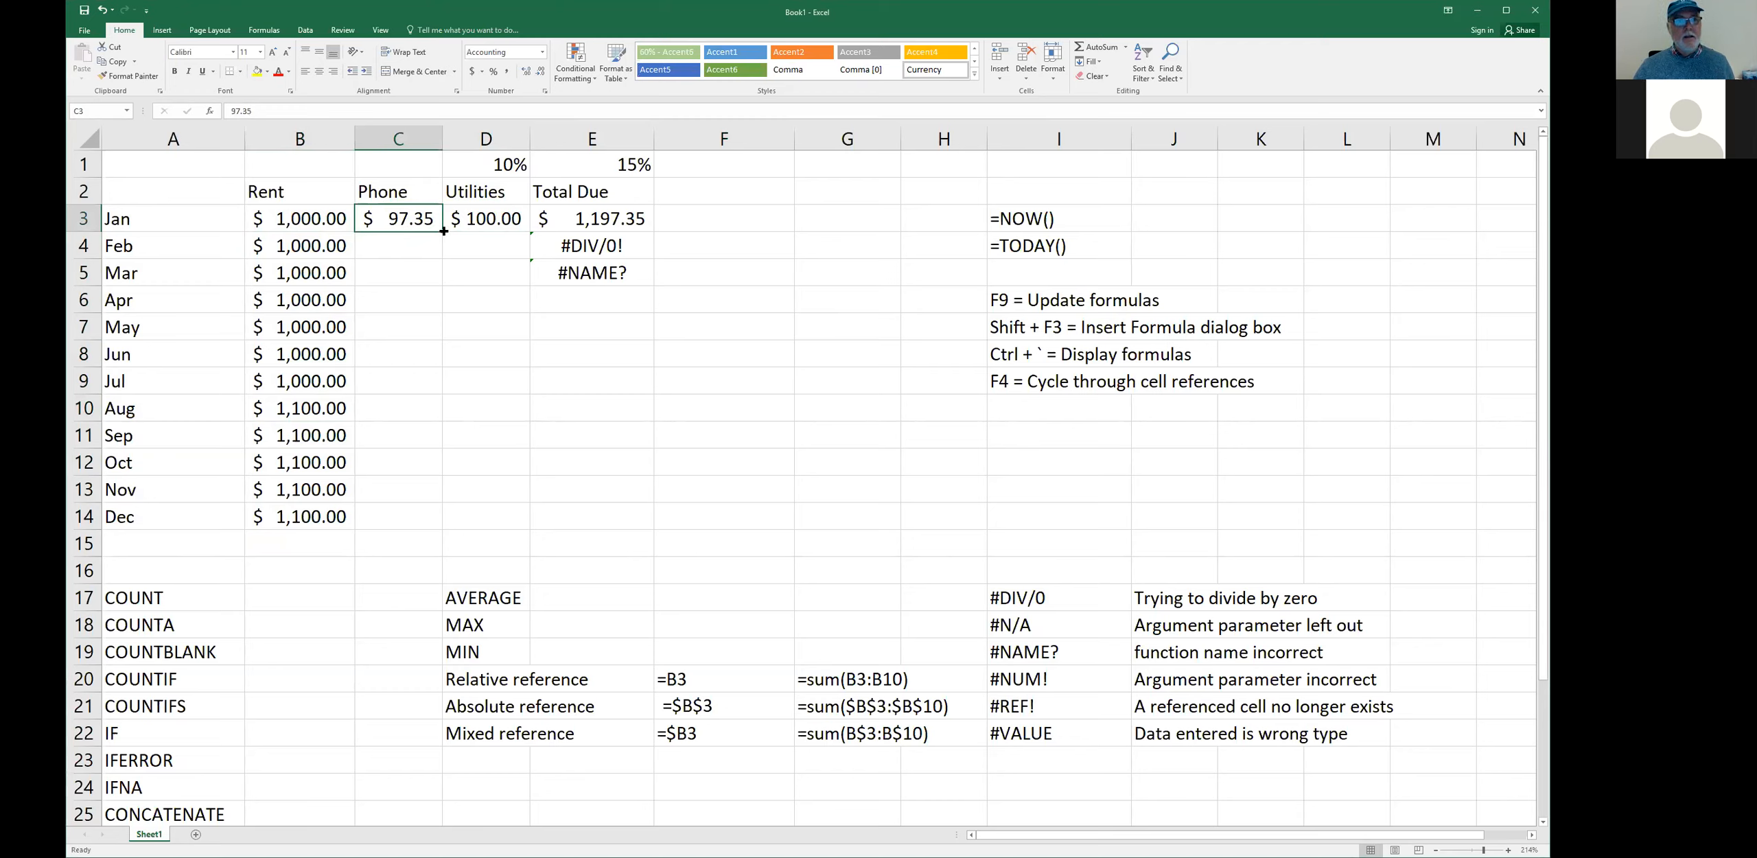
{"action": "left_click_drag", "start_coordinate": [441, 240], "coordinate": [453, 520]}
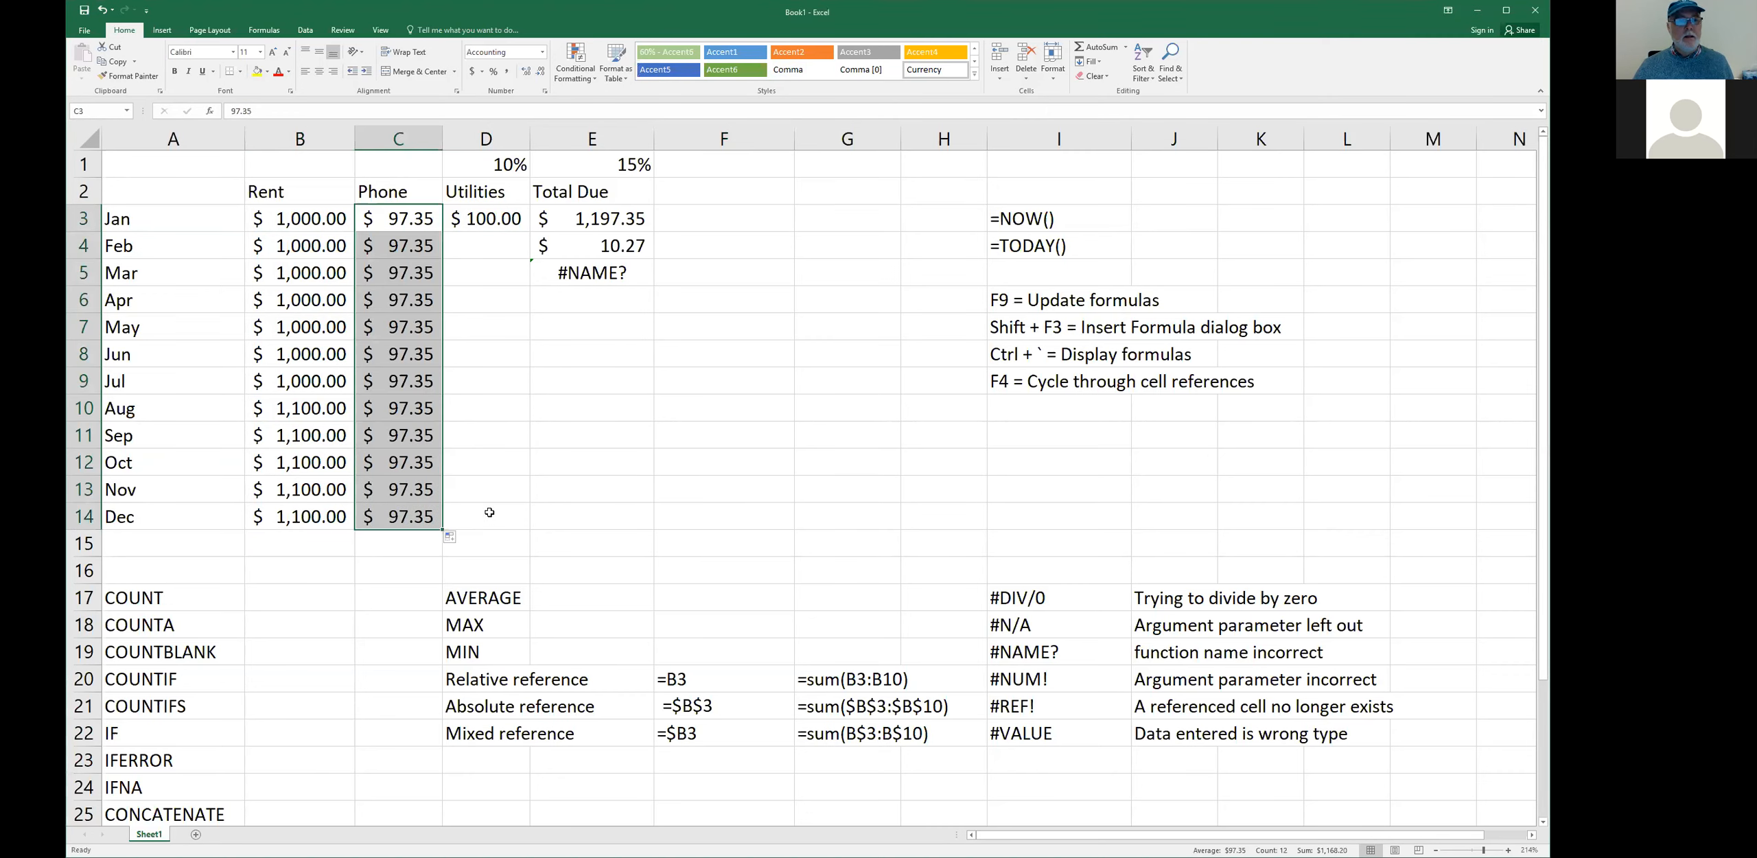
- Clear the month labels in A4:A14 and refill the series from Jan in A3 through Dec
{"action": "left_click_drag", "start_coordinate": [199, 256], "coordinate": [216, 517]}
{"action": "key", "text": "Delete"}
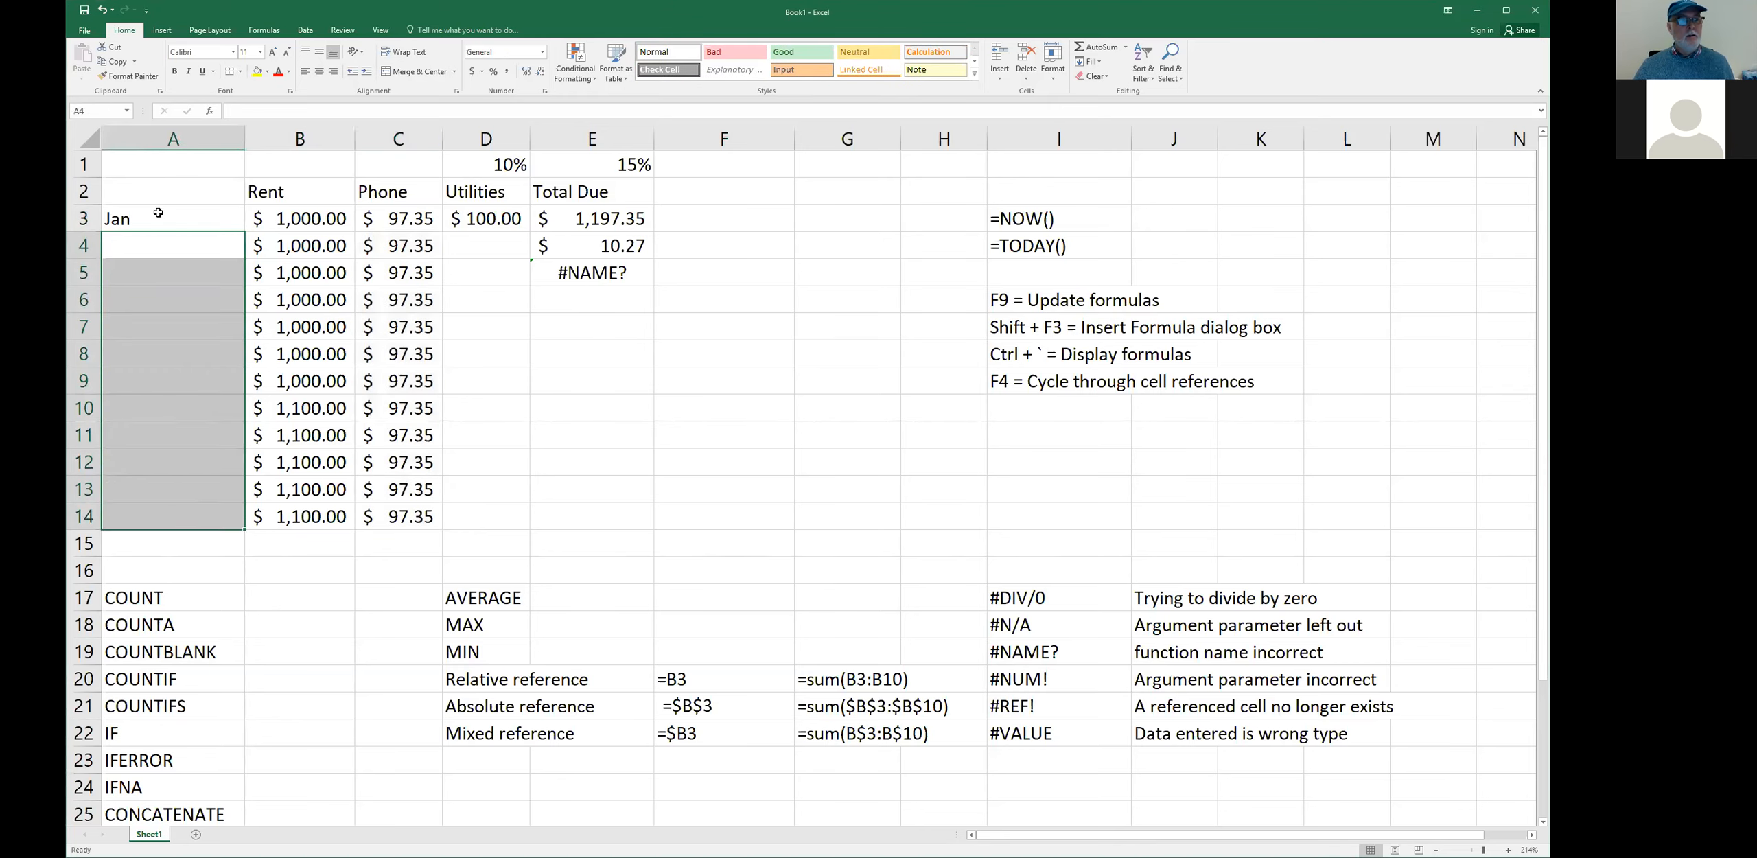
{"action": "left_click", "coordinate": [172, 230]}
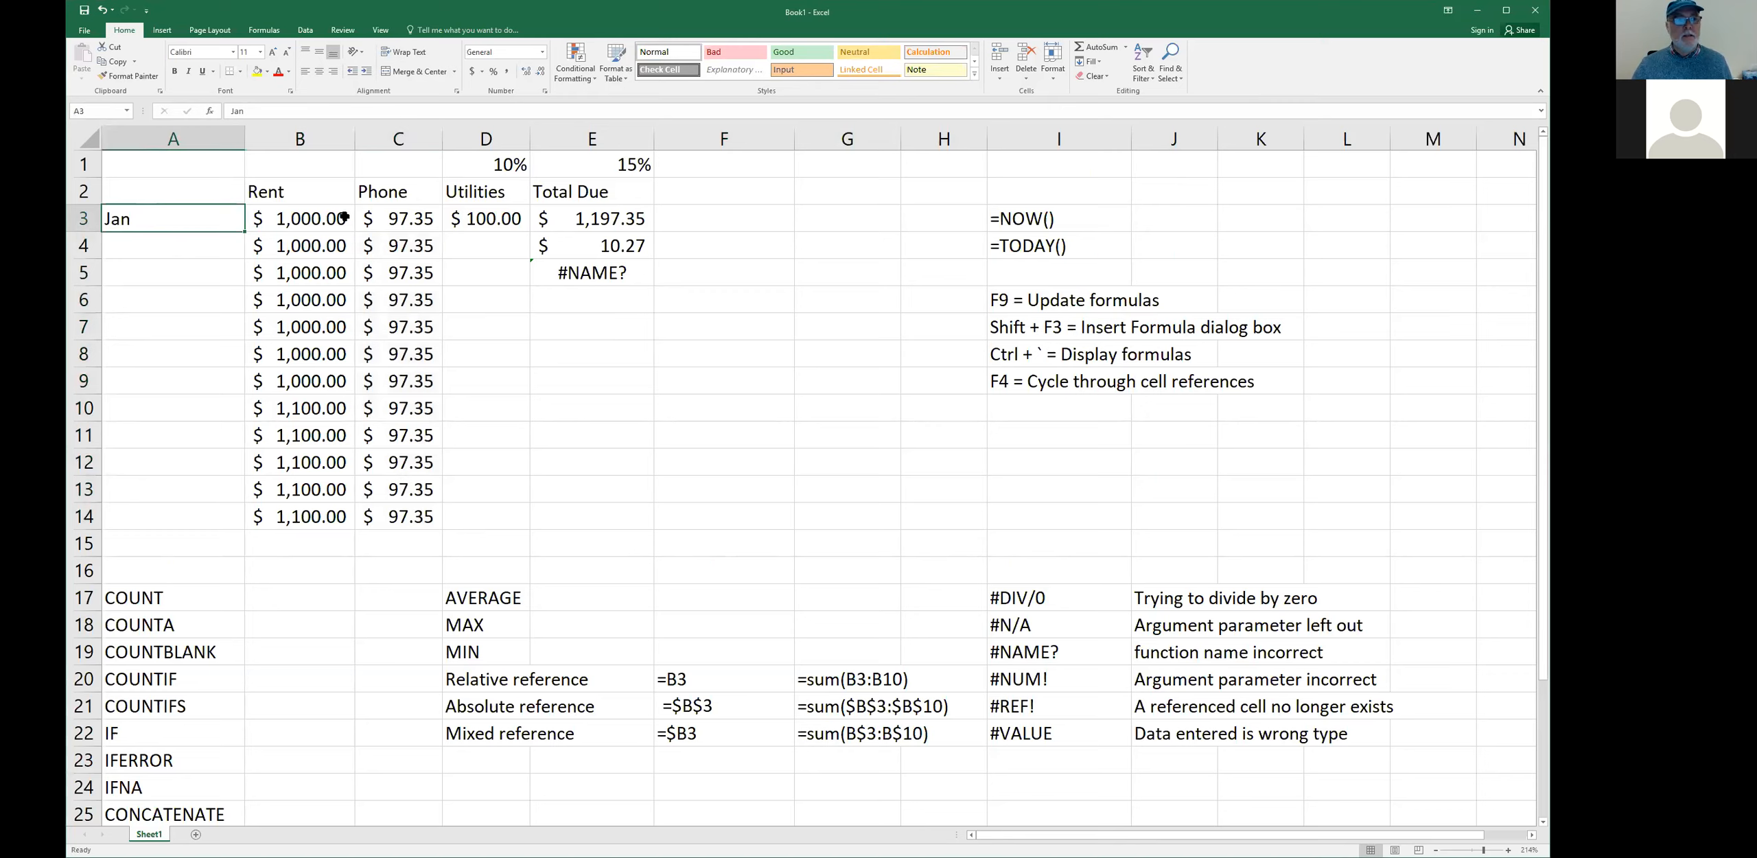
{"action": "left_click_drag", "start_coordinate": [244, 231], "coordinate": [232, 524]}
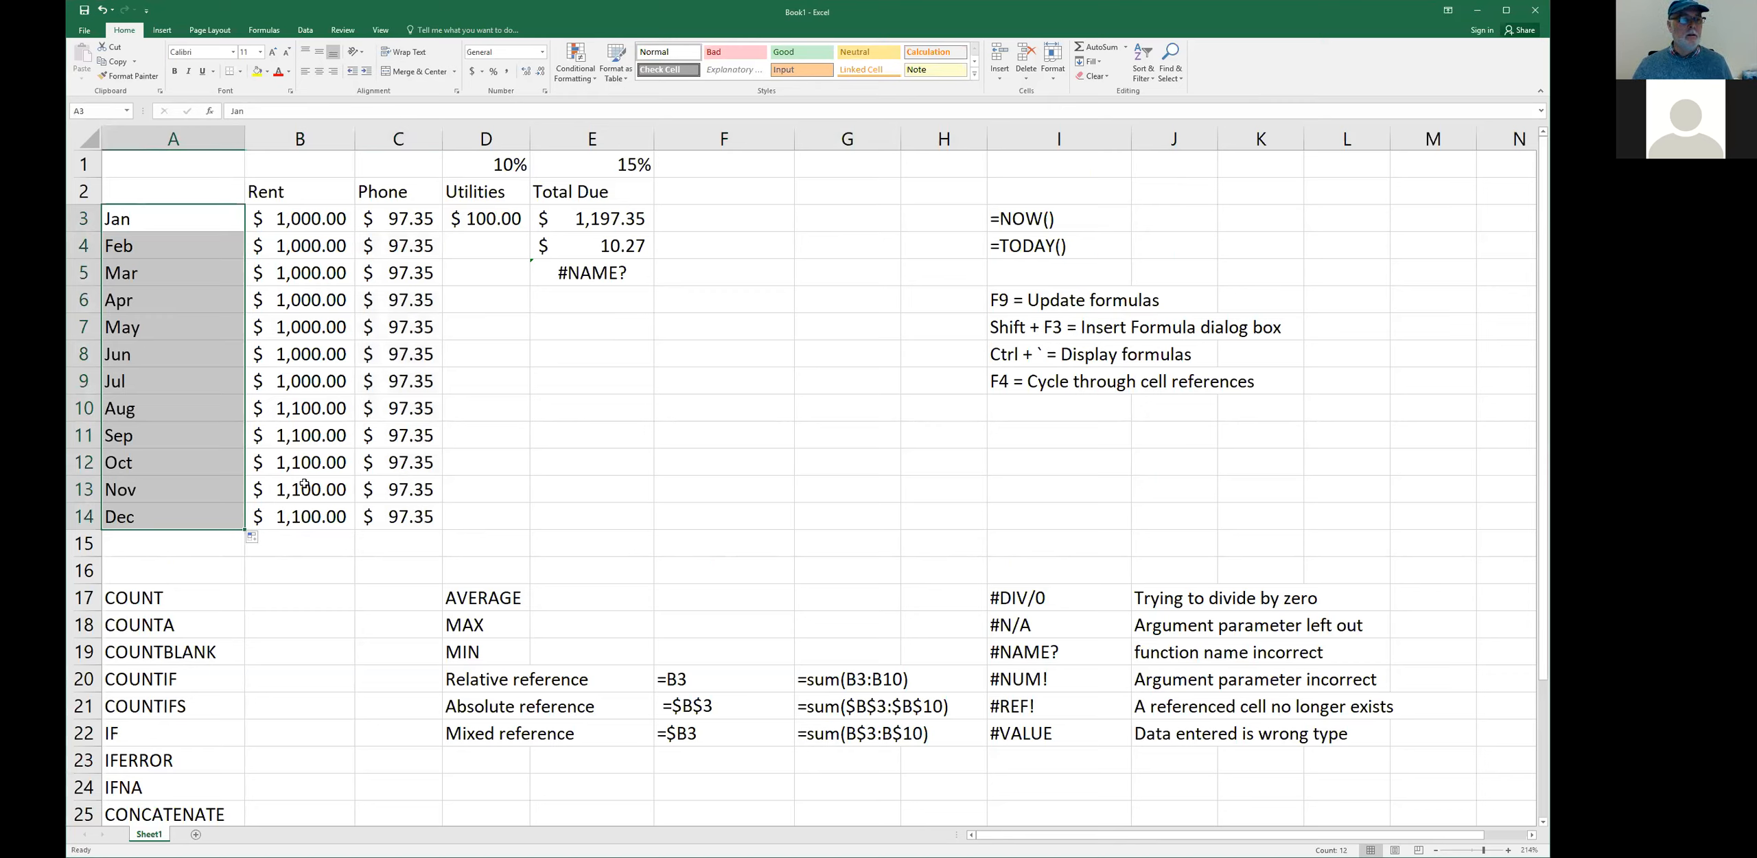
{"action": "left_click", "coordinate": [514, 384]}
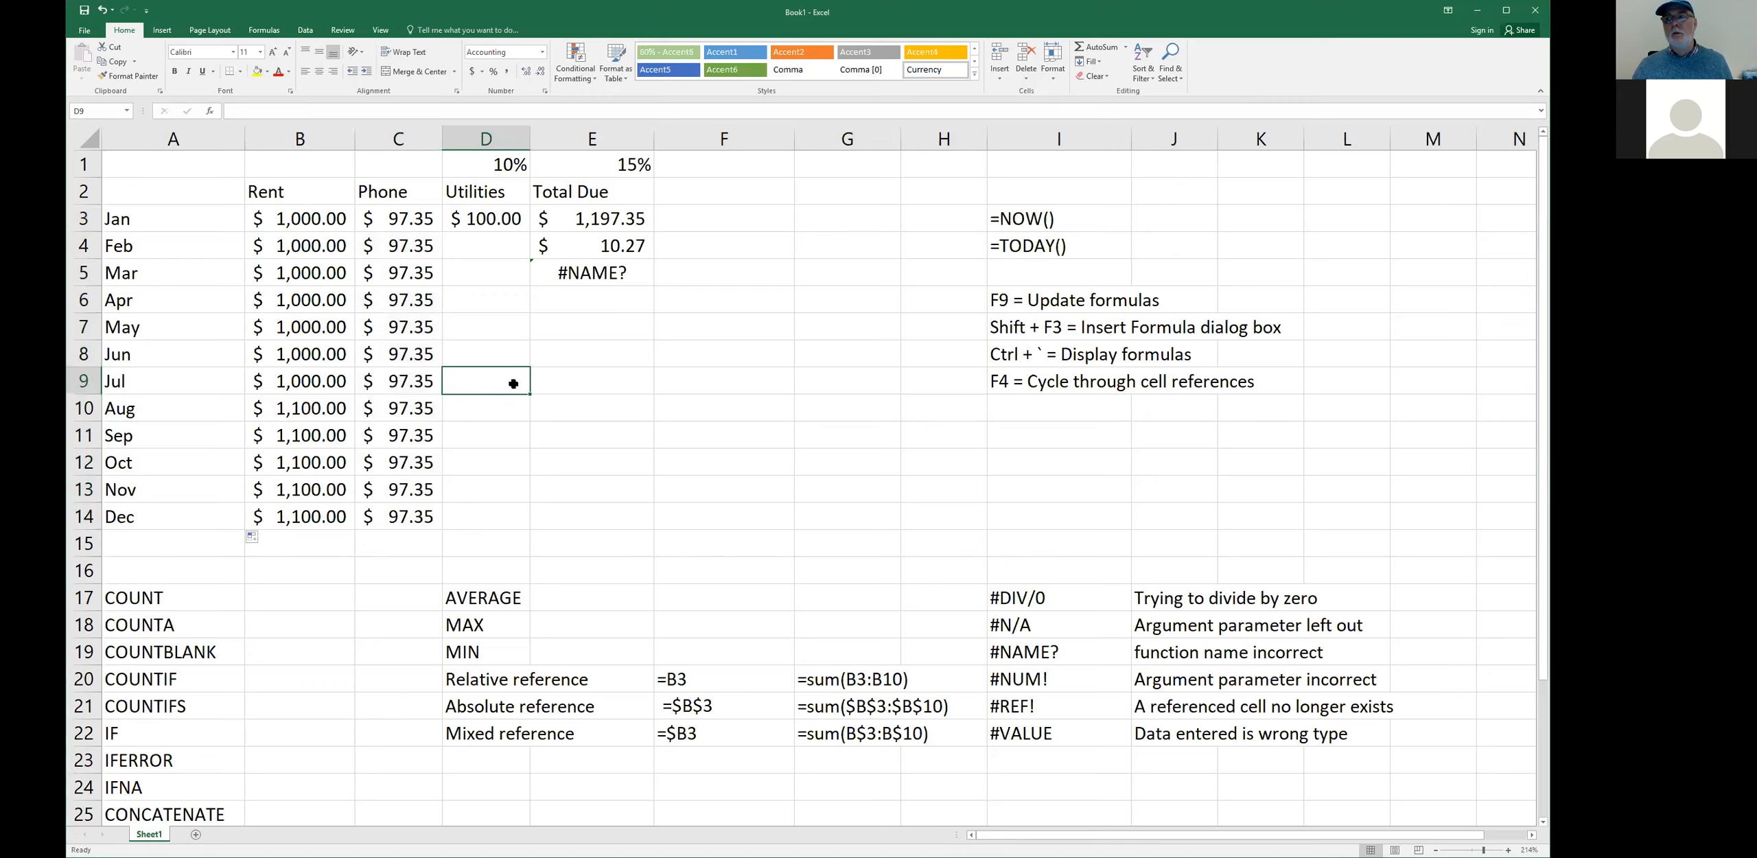
- Change A3 to January and fill the full month names down through A14
{"action": "left_click", "coordinate": [146, 218]}
{"action": "type", "text": "January"}
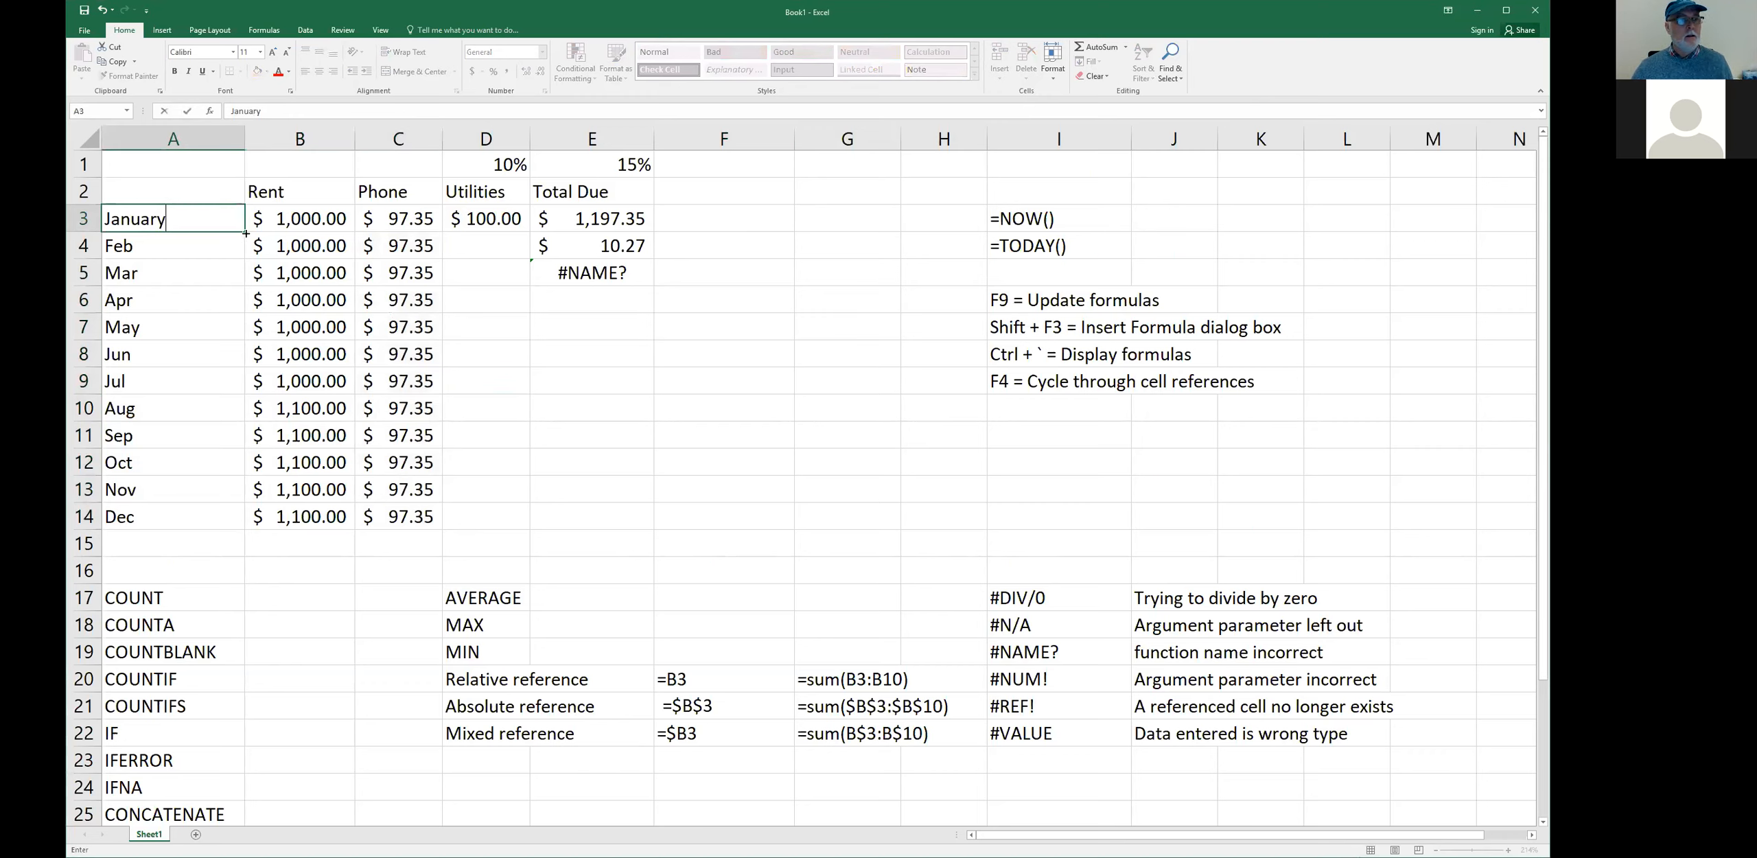
{"action": "left_click_drag", "start_coordinate": [244, 234], "coordinate": [243, 523]}
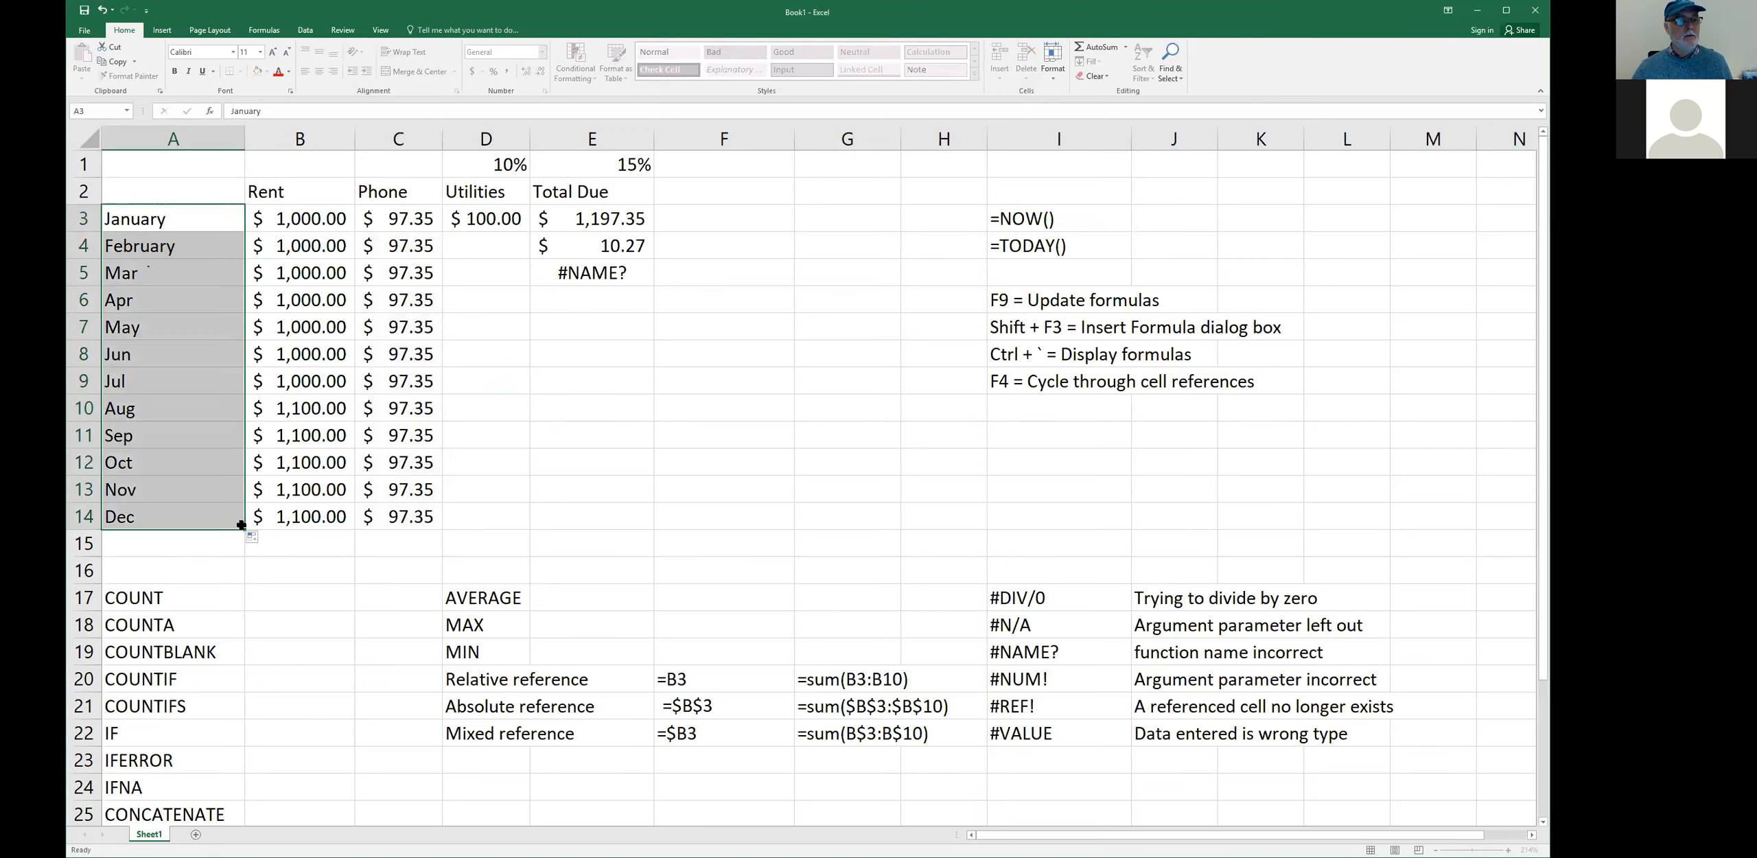
{"action": "left_click", "coordinate": [468, 433]}
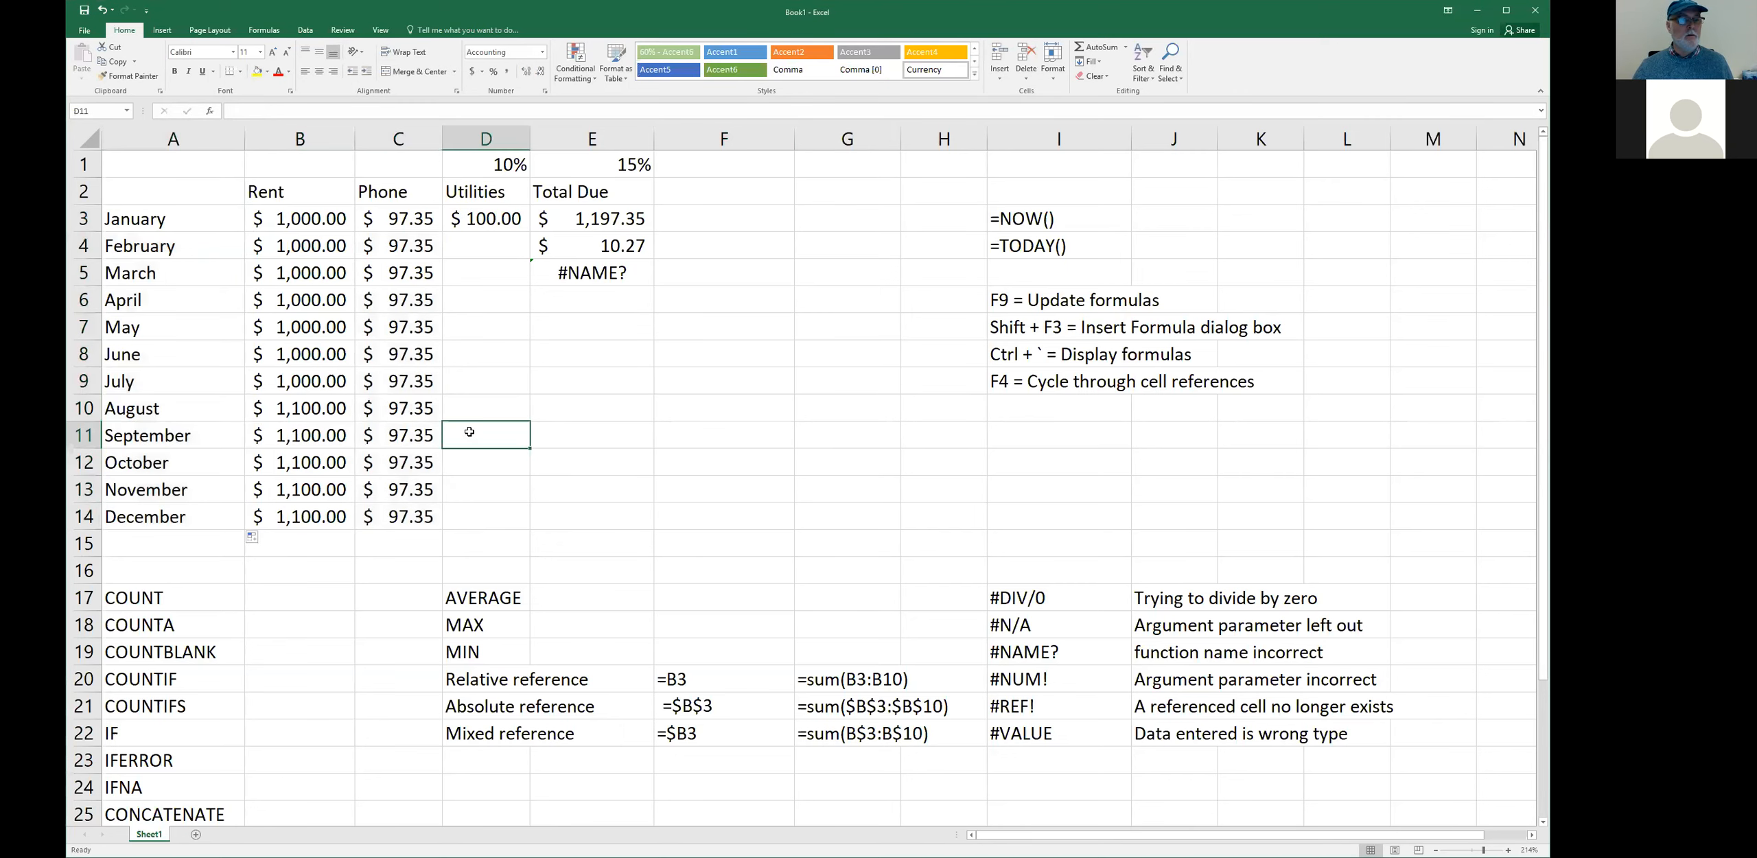
- Examine the rent amounts, the utilities percentage in D1 and the formula behind January's utilities in D3
{"action": "left_click_drag", "start_coordinate": [315, 406], "coordinate": [317, 514]}
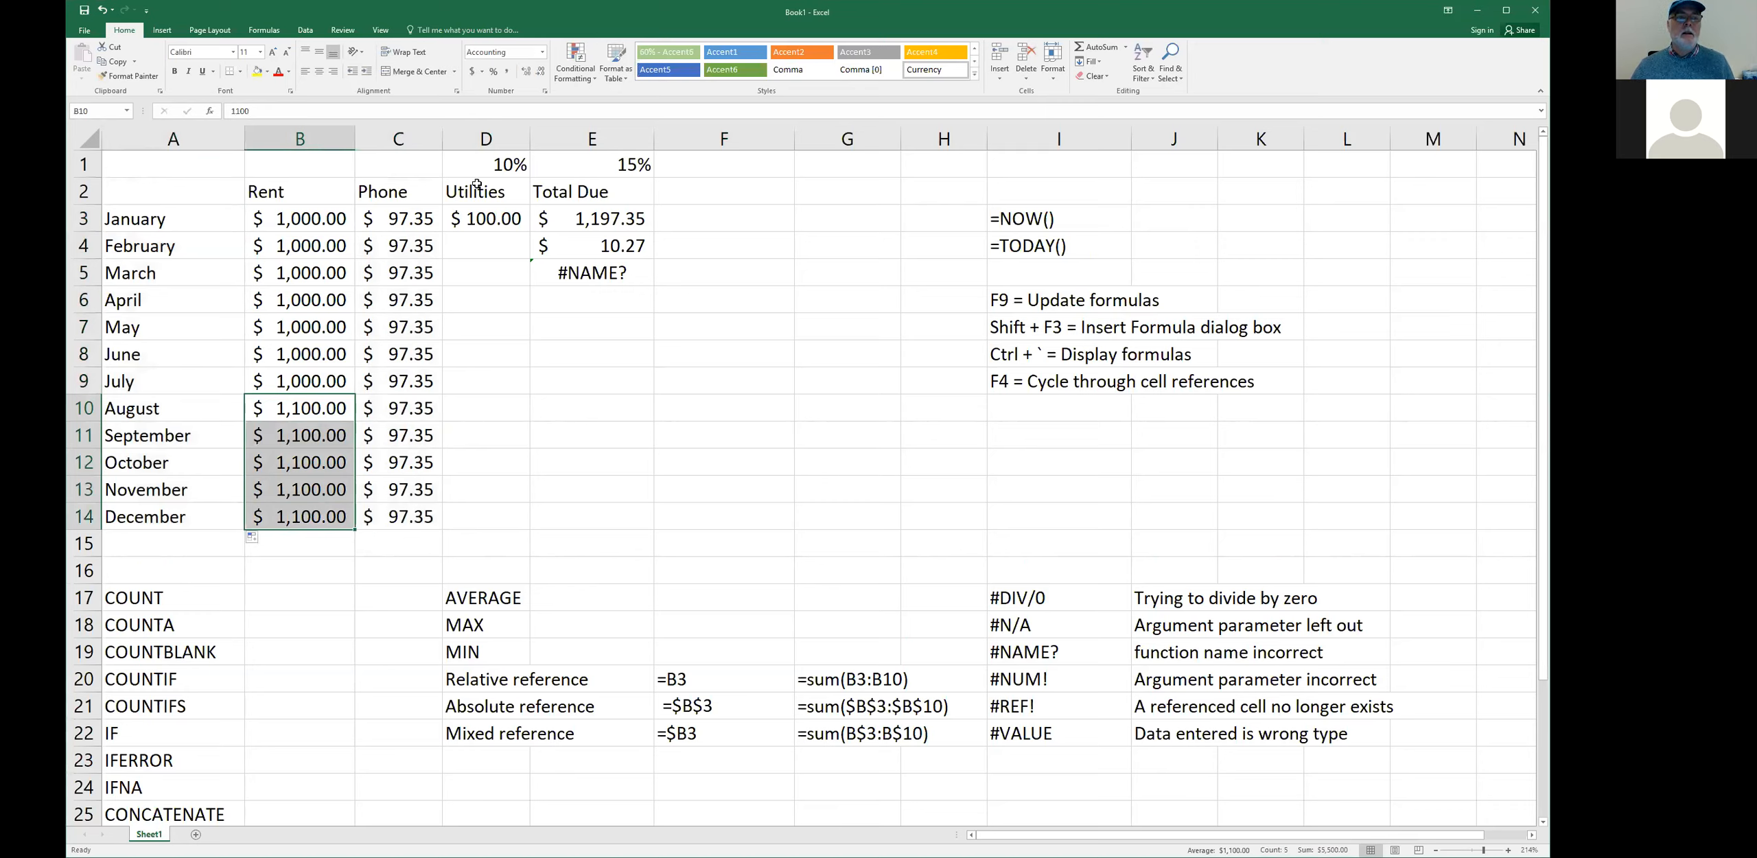
{"action": "left_click", "coordinate": [297, 220]}
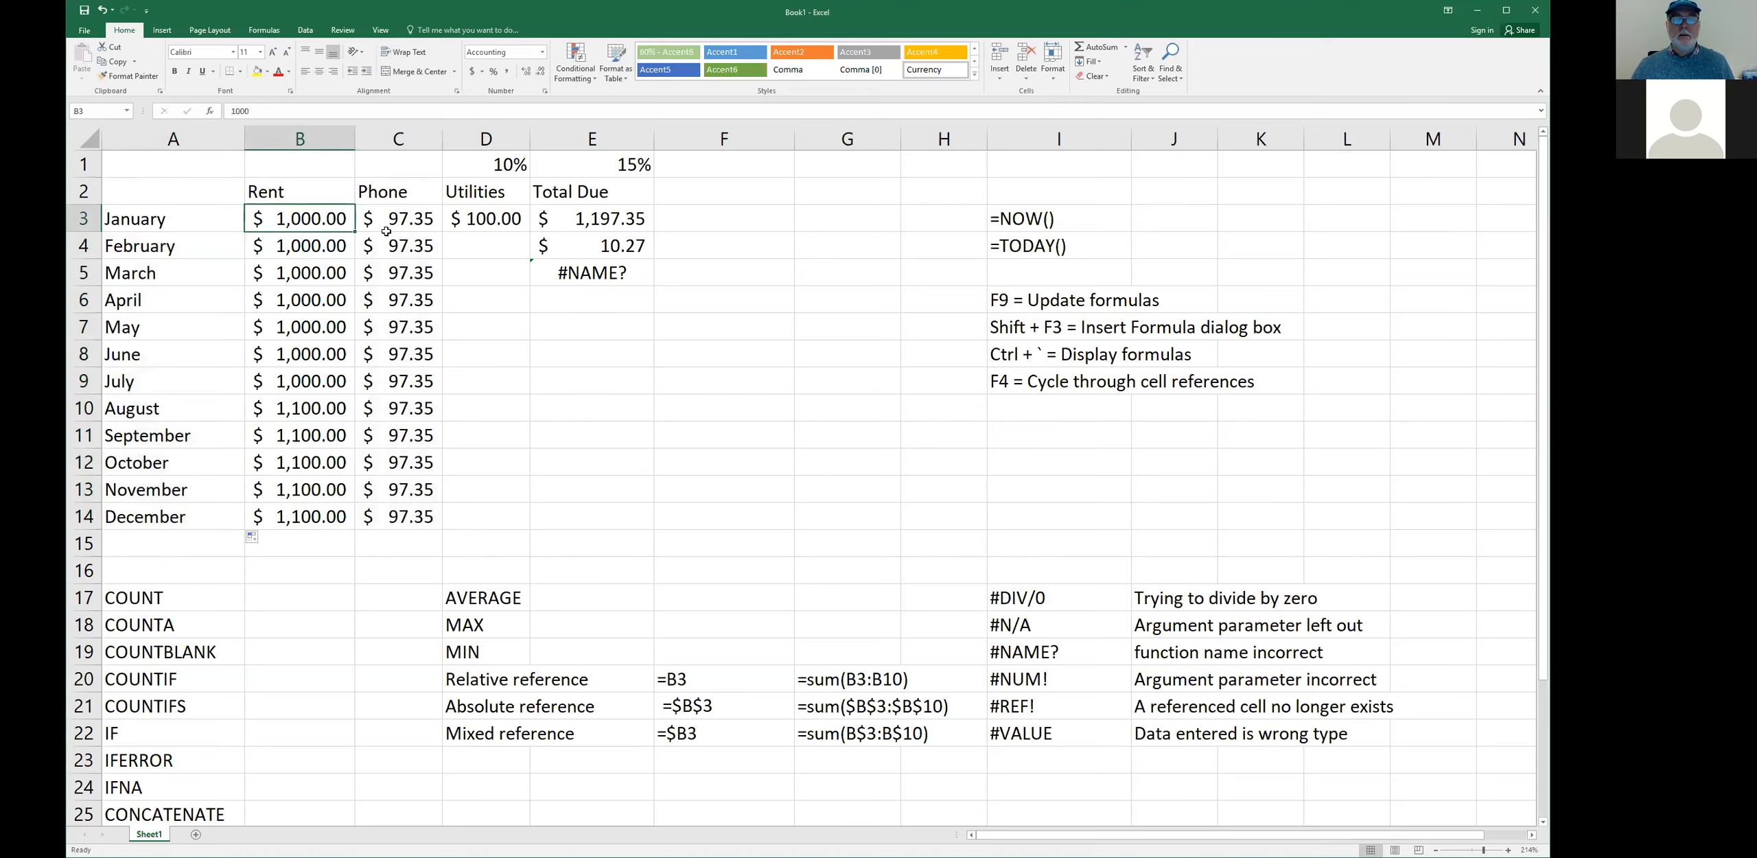
{"action": "left_click", "coordinate": [485, 170]}
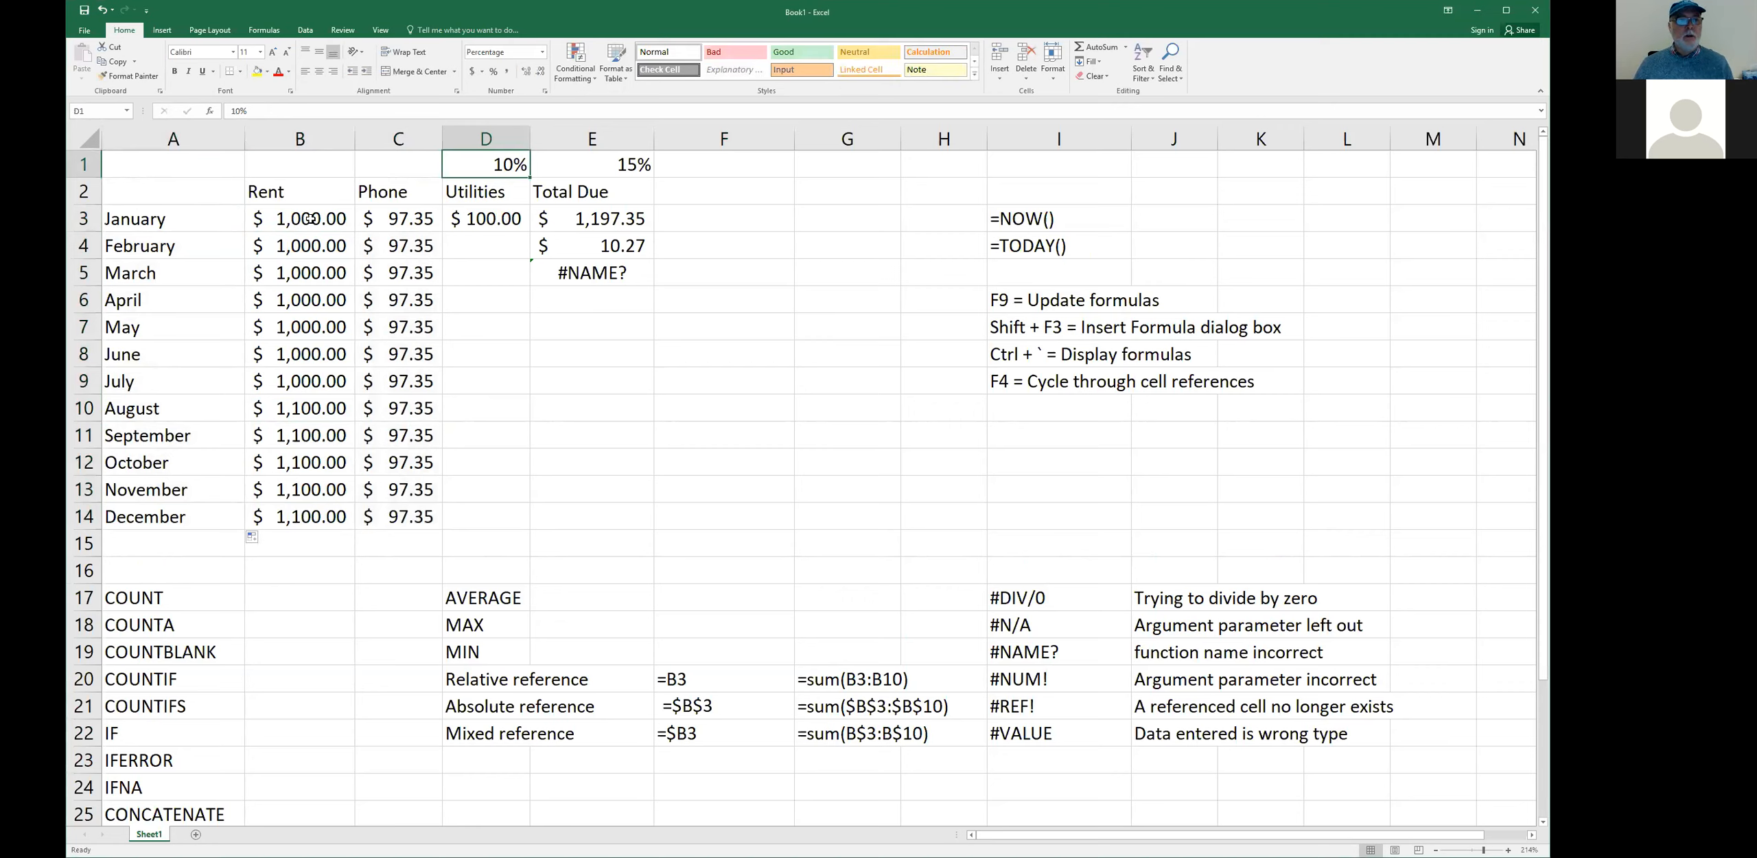
{"action": "key", "text": "Down"}
{"action": "key", "text": "Down"}
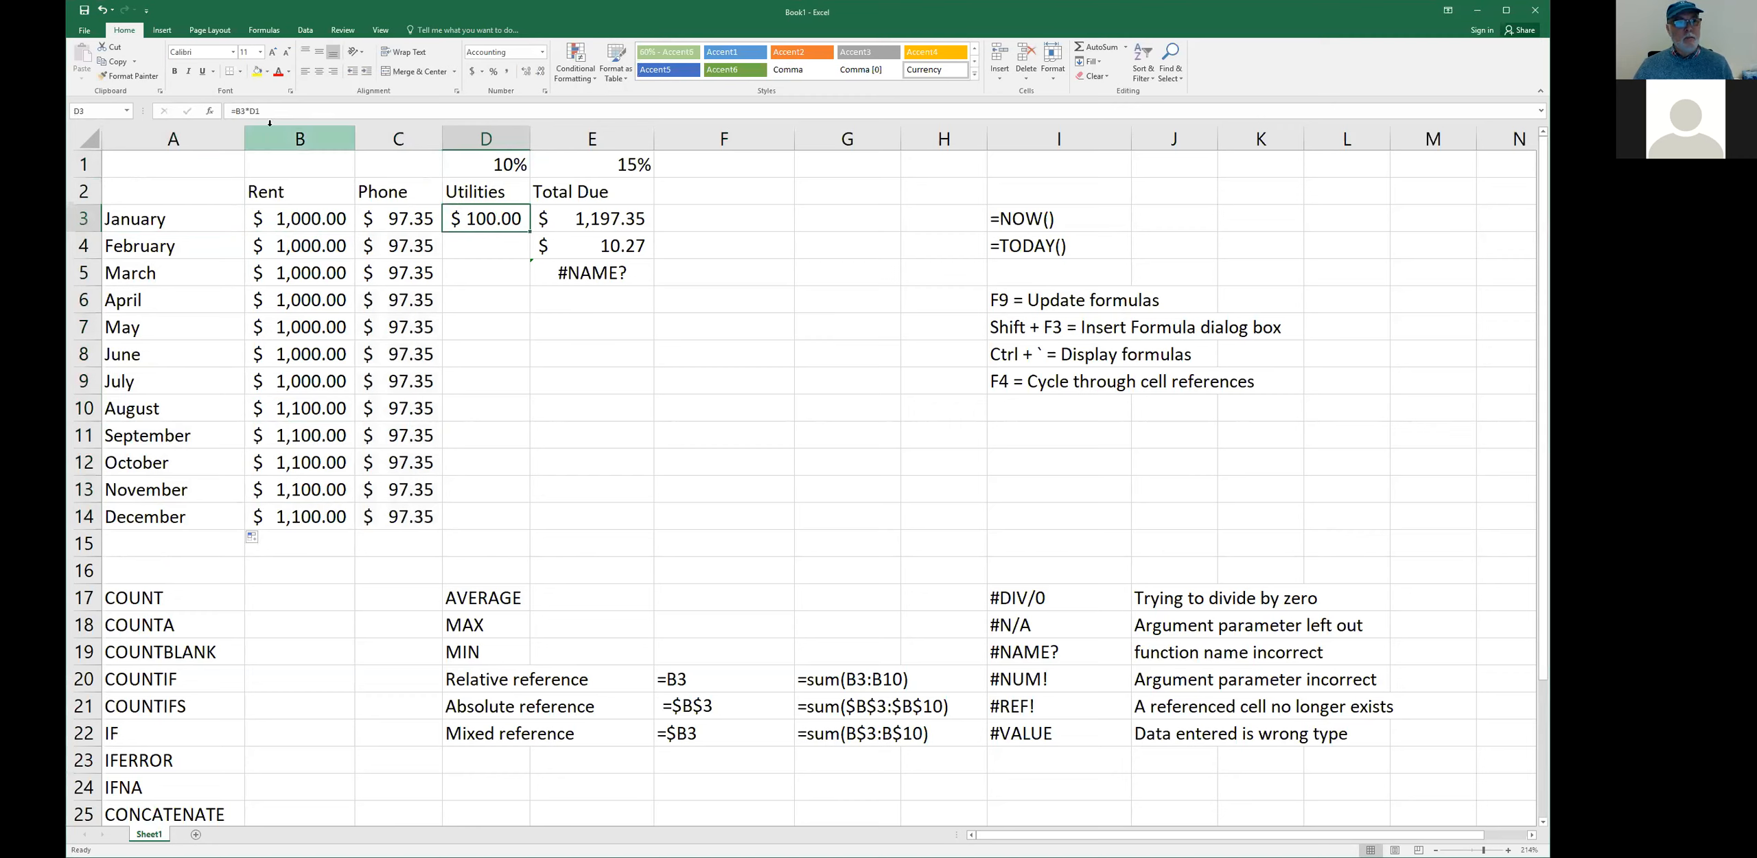
{"action": "left_click_drag", "start_coordinate": [269, 114], "coordinate": [219, 112]}
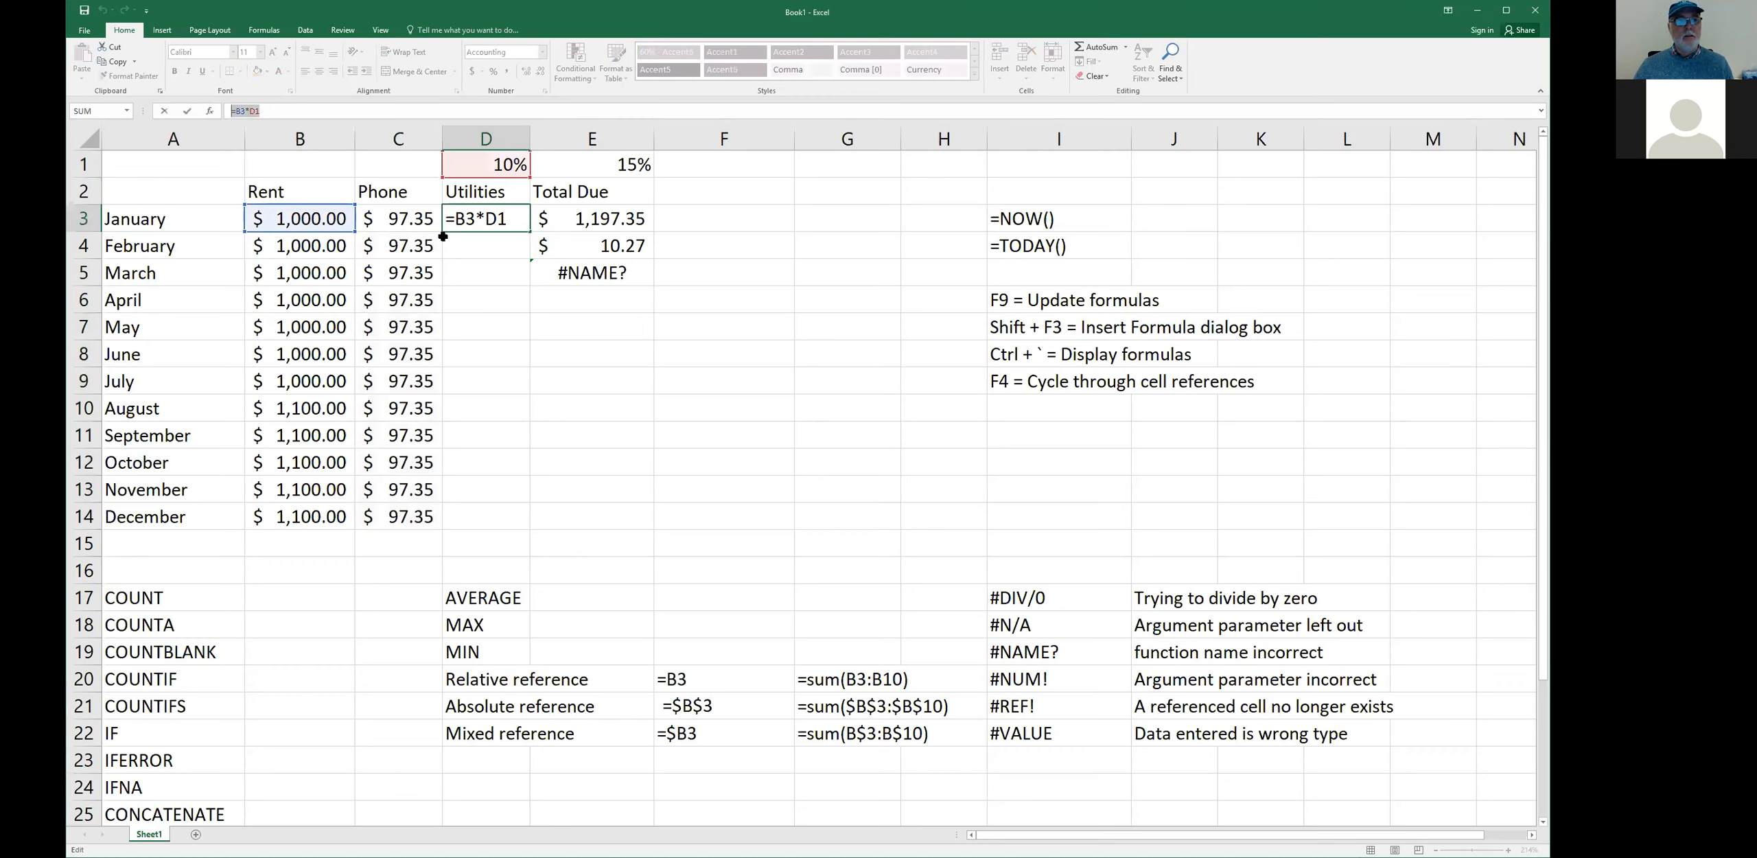
{"action": "key", "text": "Escape"}
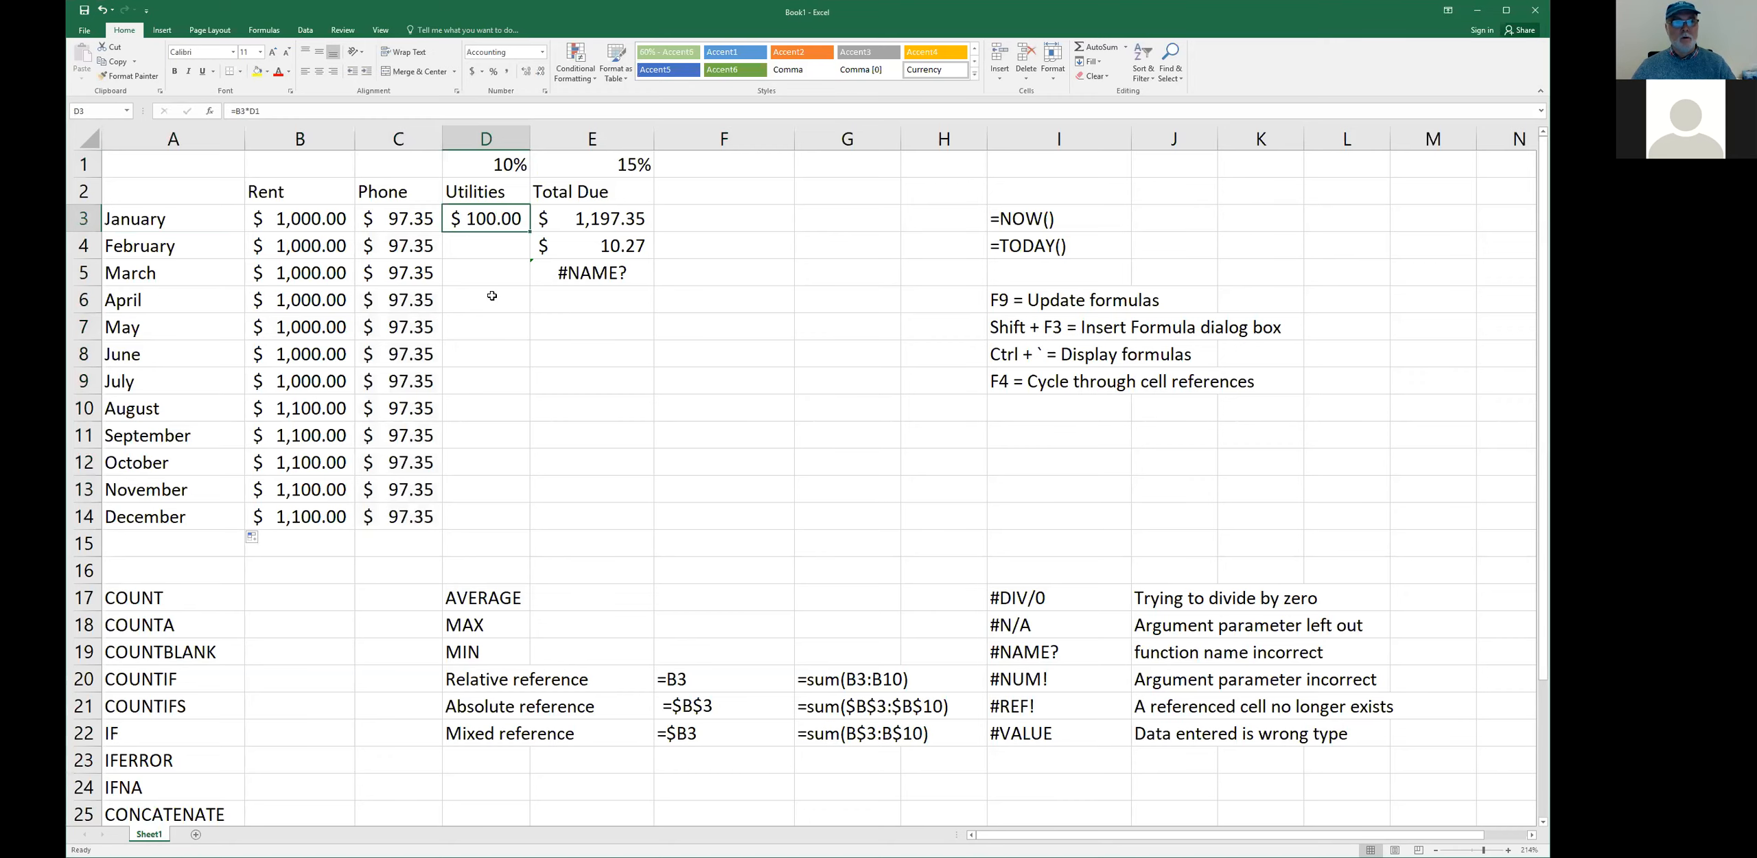
- Display the sheet's formulas, inspect the ones in D3, E3 and E5, and return to showing values
{"action": "key", "text": "ctrl+grave"}
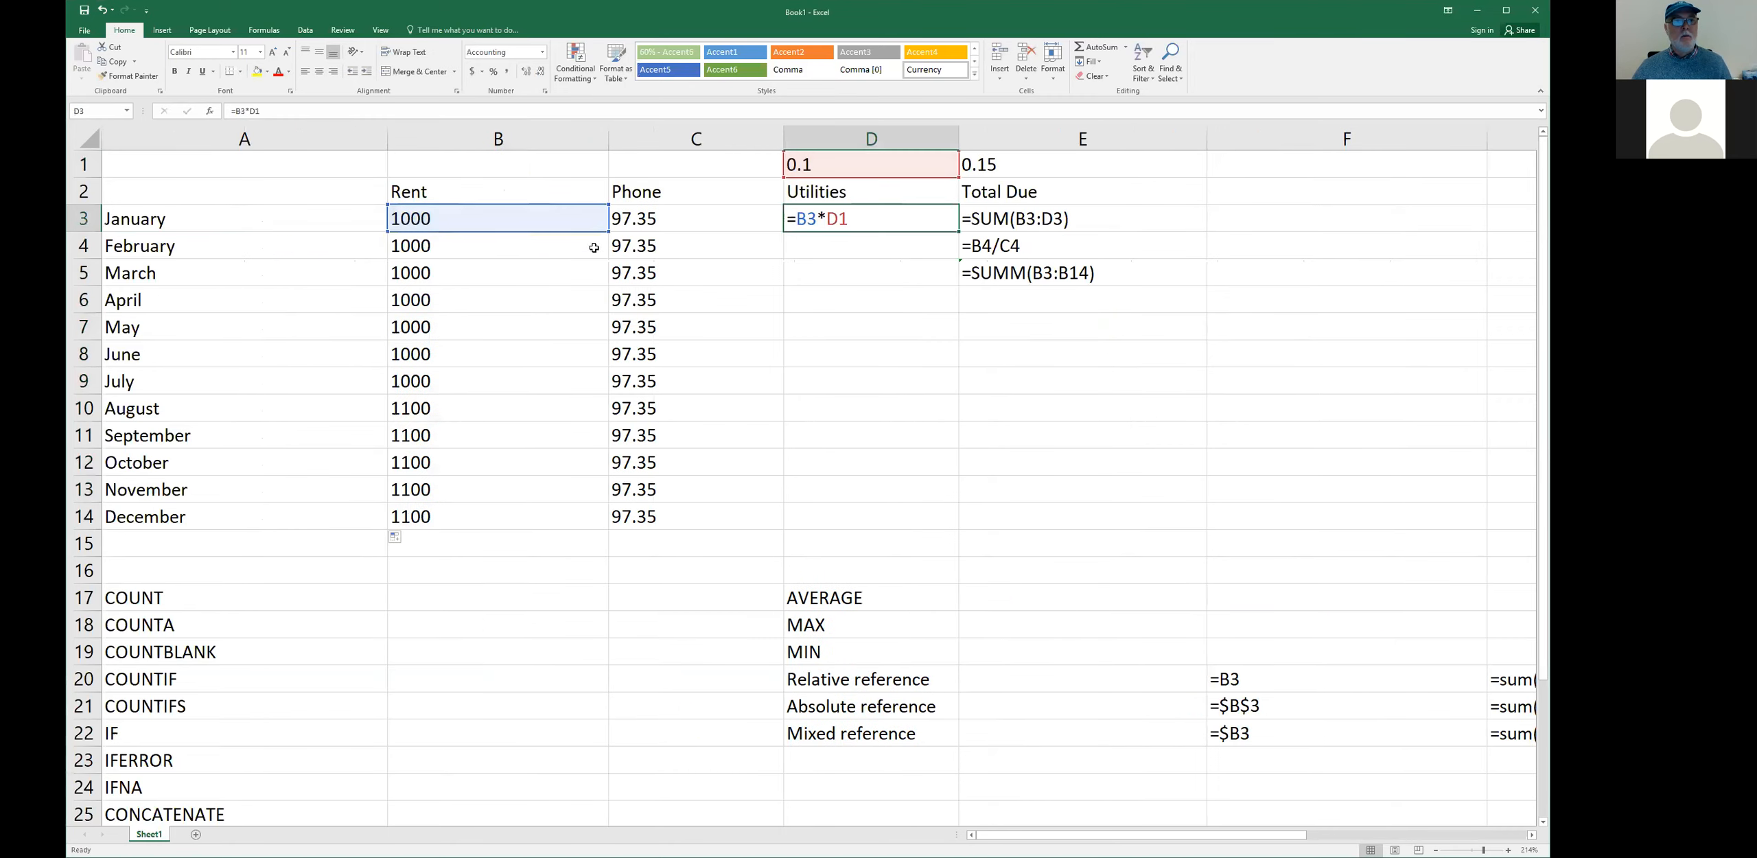
{"action": "left_click", "coordinate": [997, 218]}
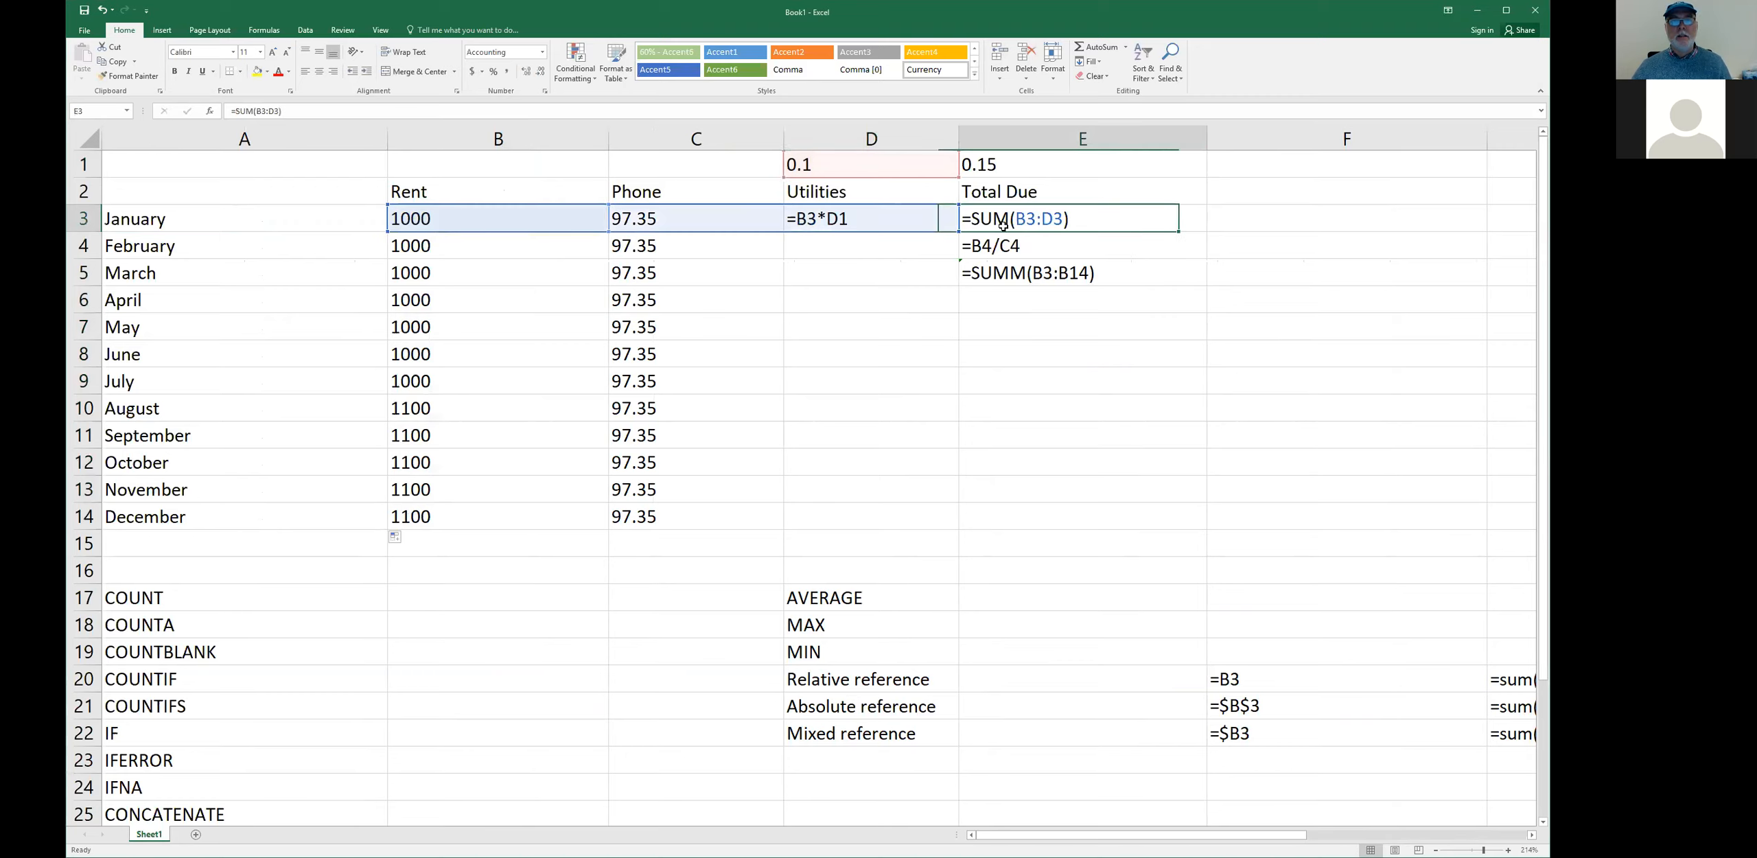
{"action": "left_click", "coordinate": [891, 218]}
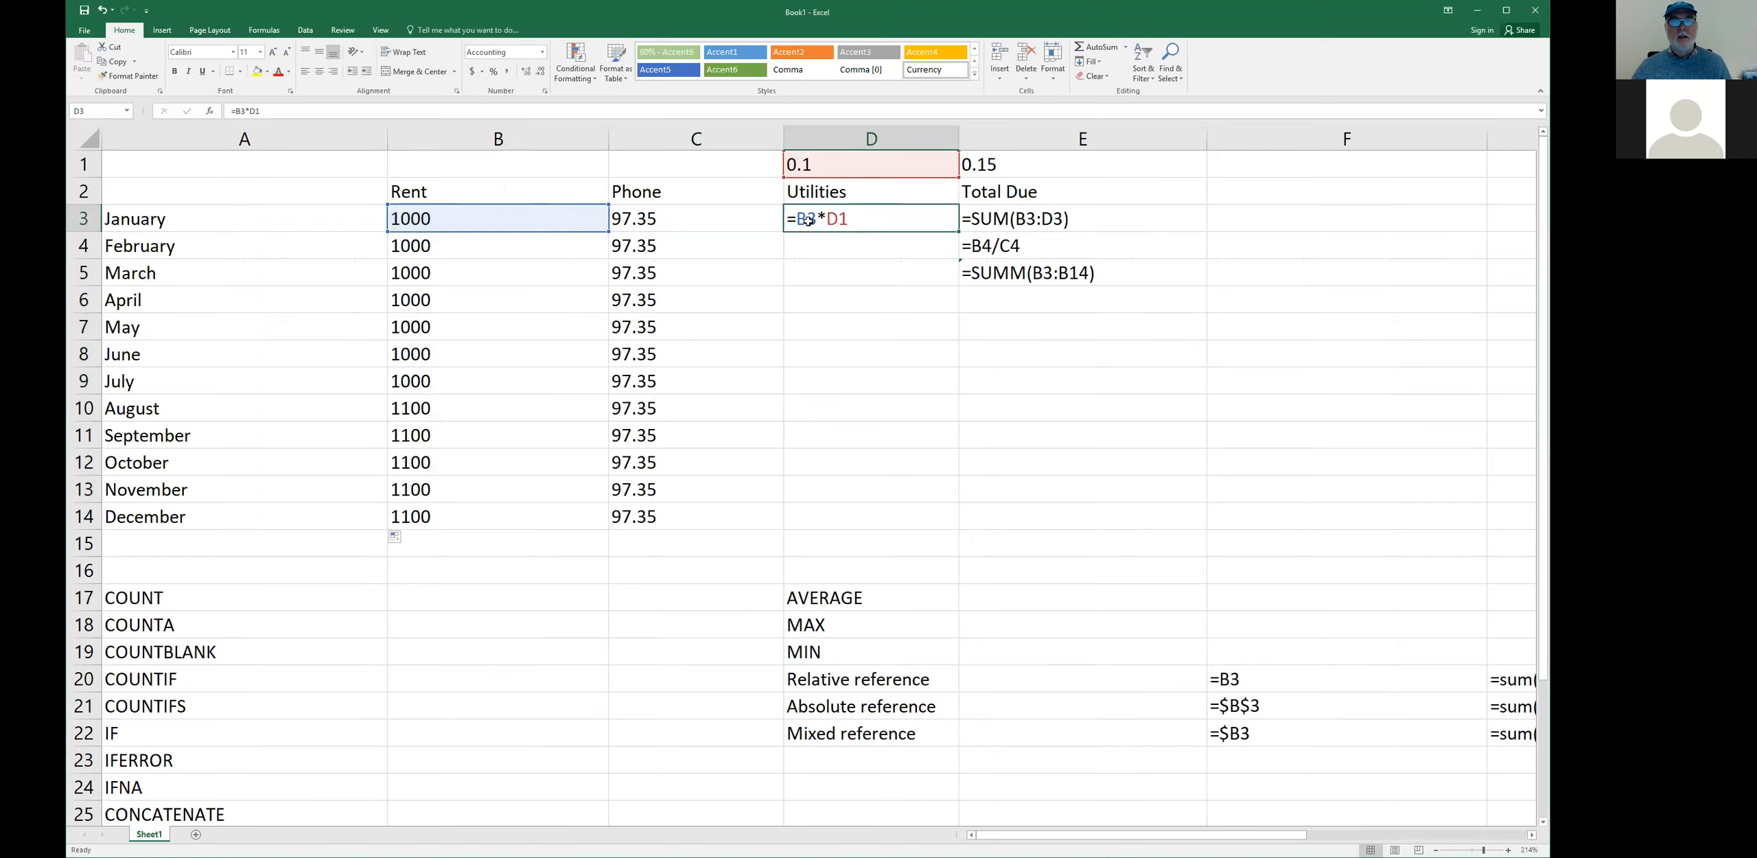
{"action": "left_click", "coordinate": [1008, 218]}
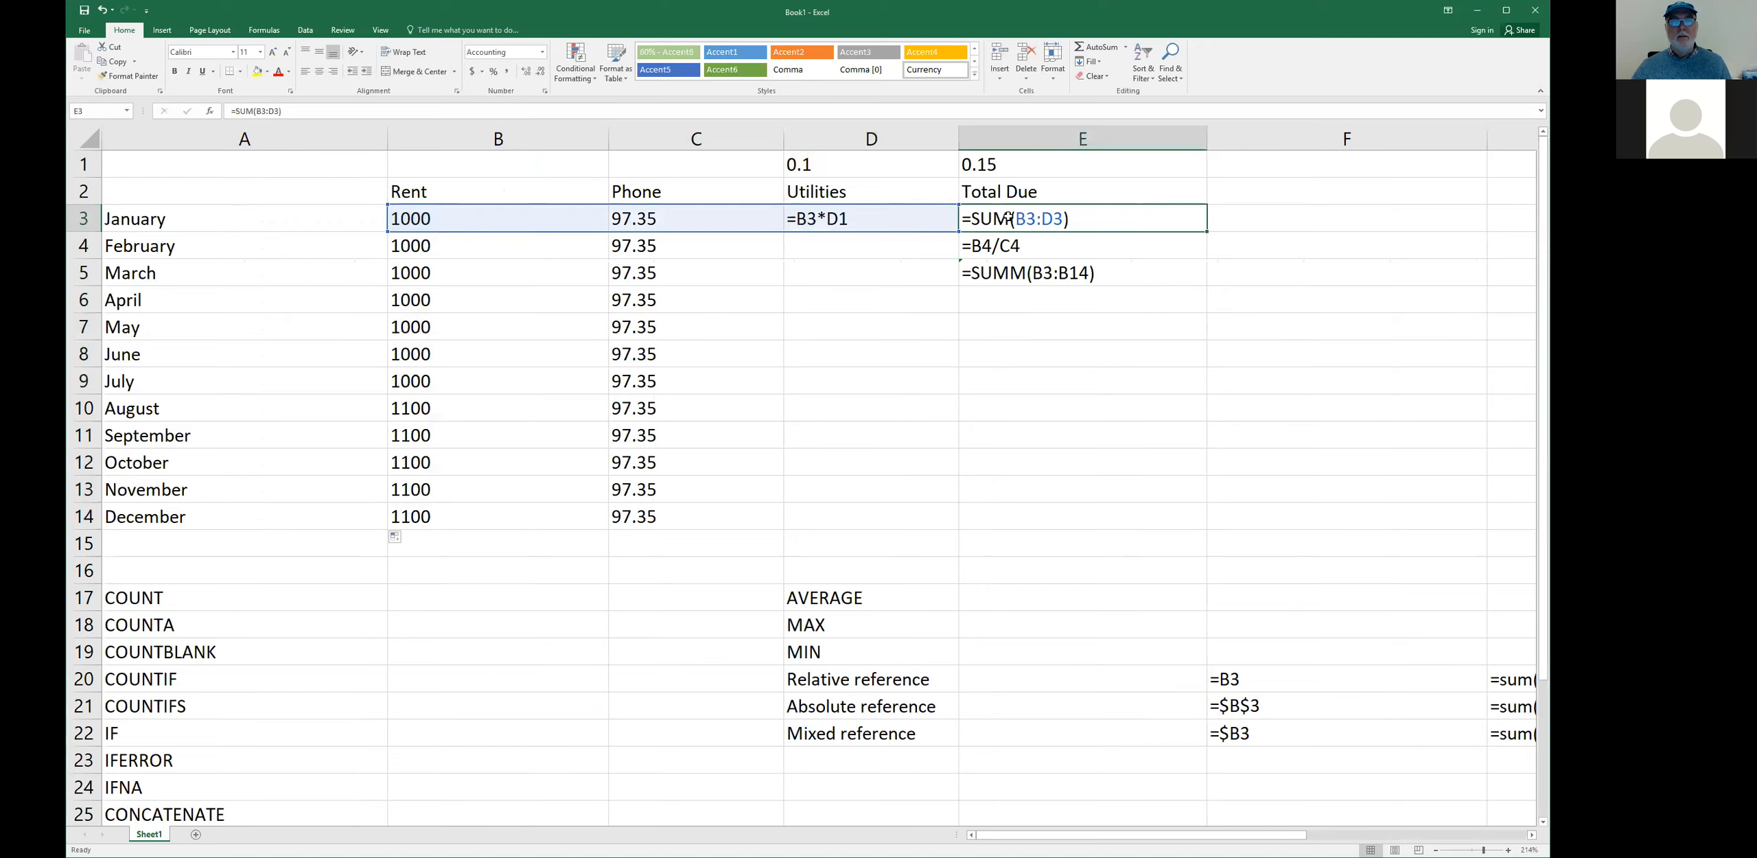
{"action": "left_click", "coordinate": [983, 274]}
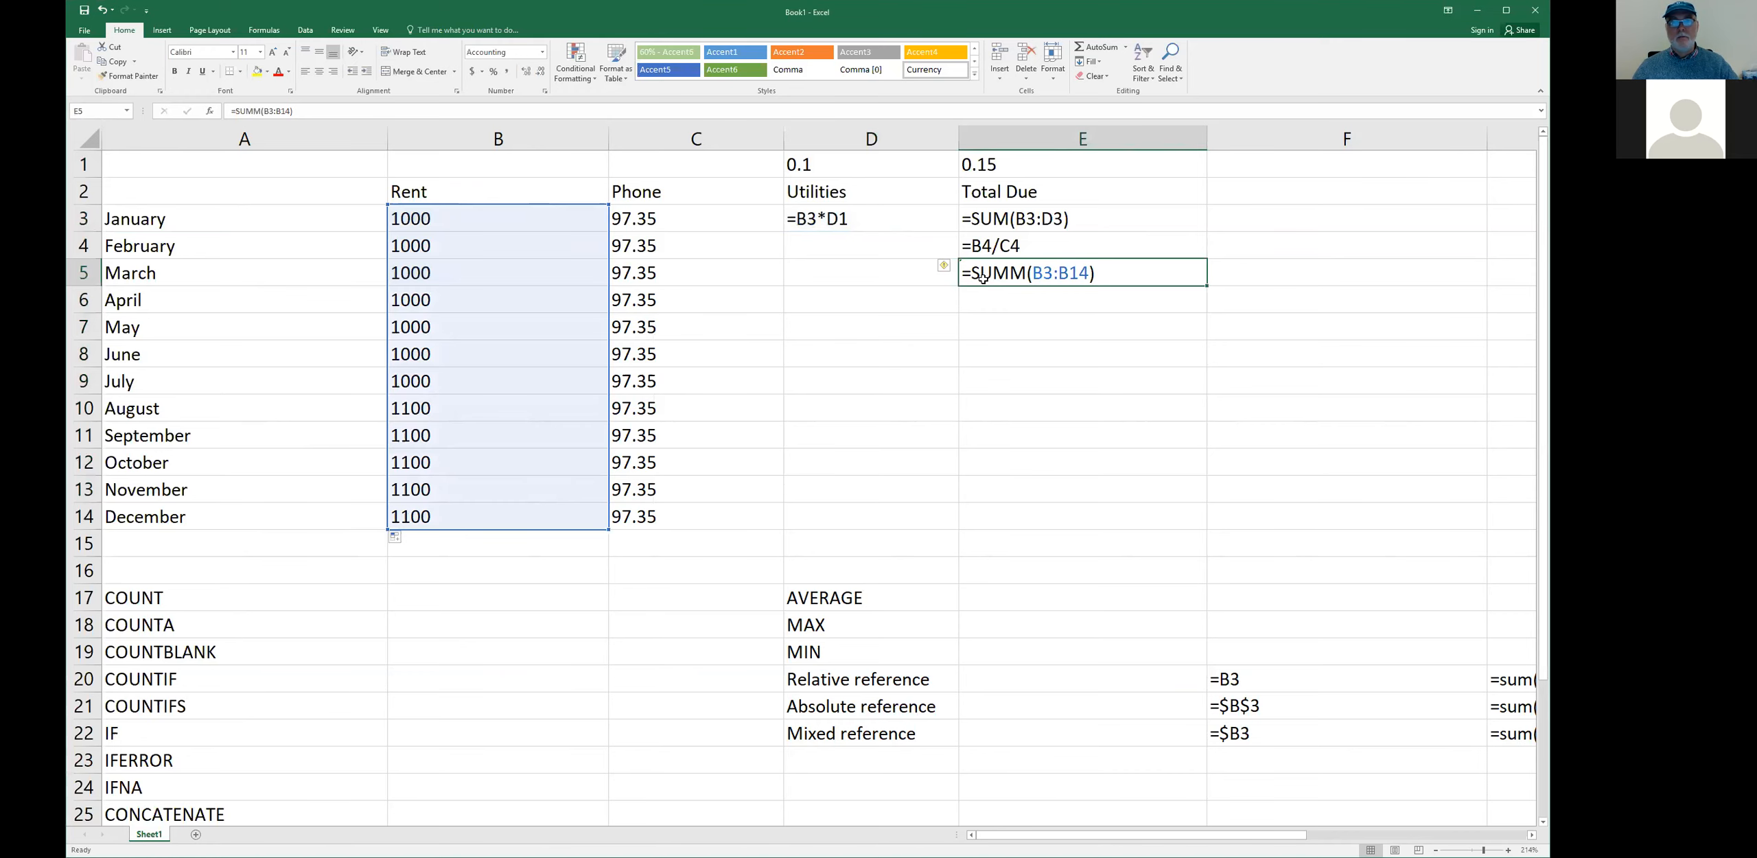
{"action": "key", "text": "ctrl+grave"}
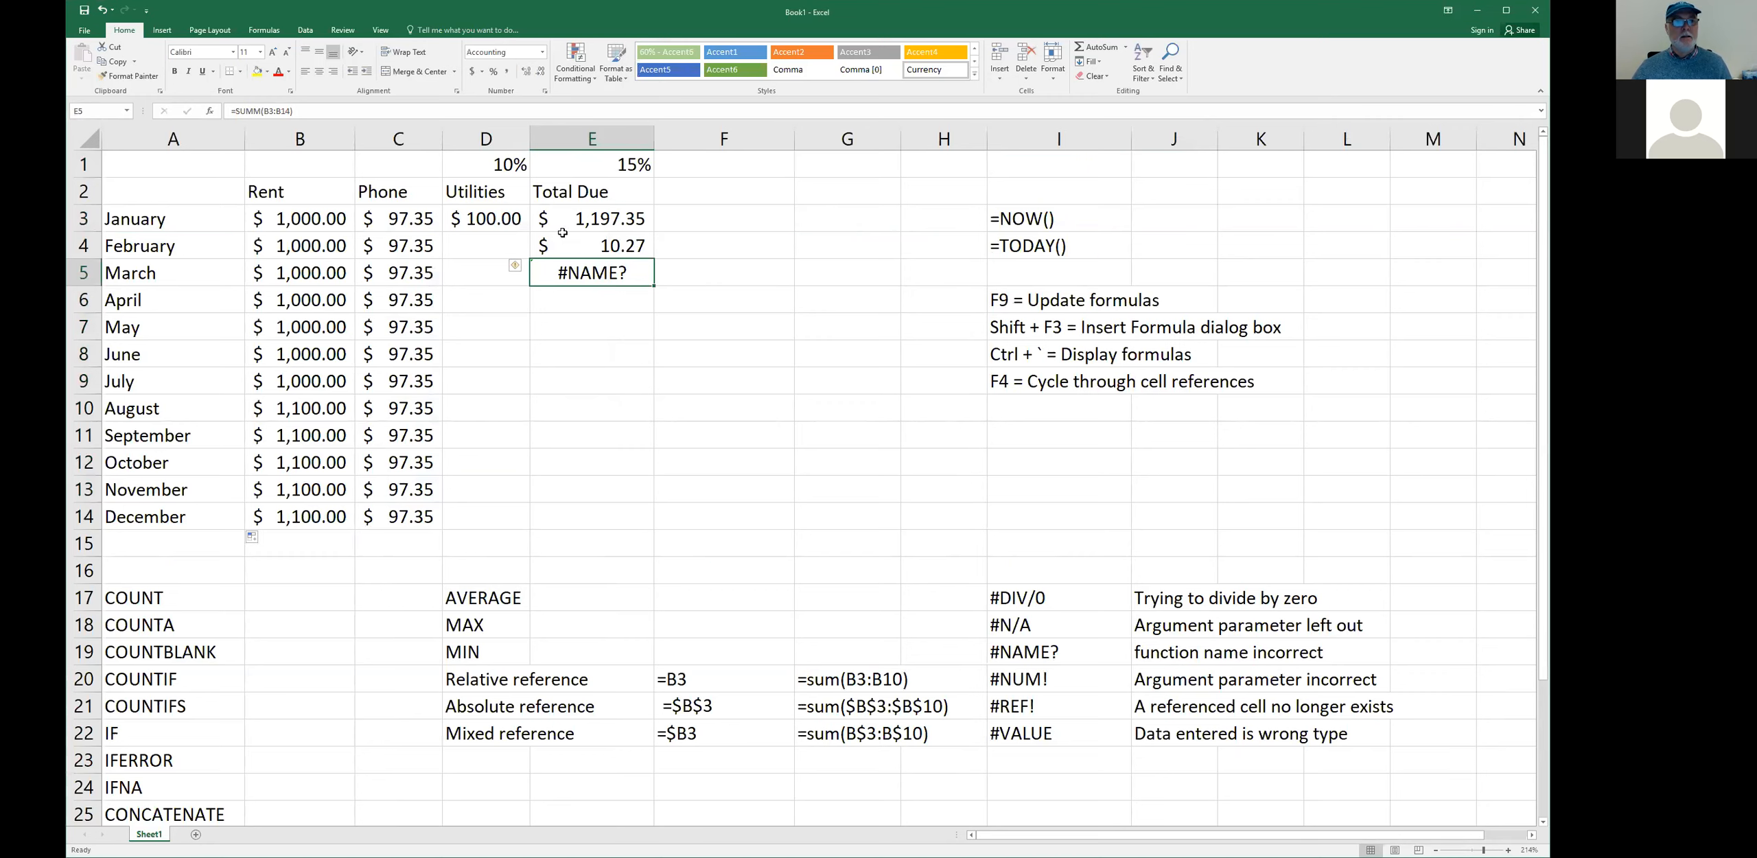
- Inspect the B3 and D1 references highlighted within January's utilities formula in D3 without changing them
{"action": "left_click", "coordinate": [509, 219]}
{"action": "left_click_drag", "start_coordinate": [234, 109], "coordinate": [289, 114]}
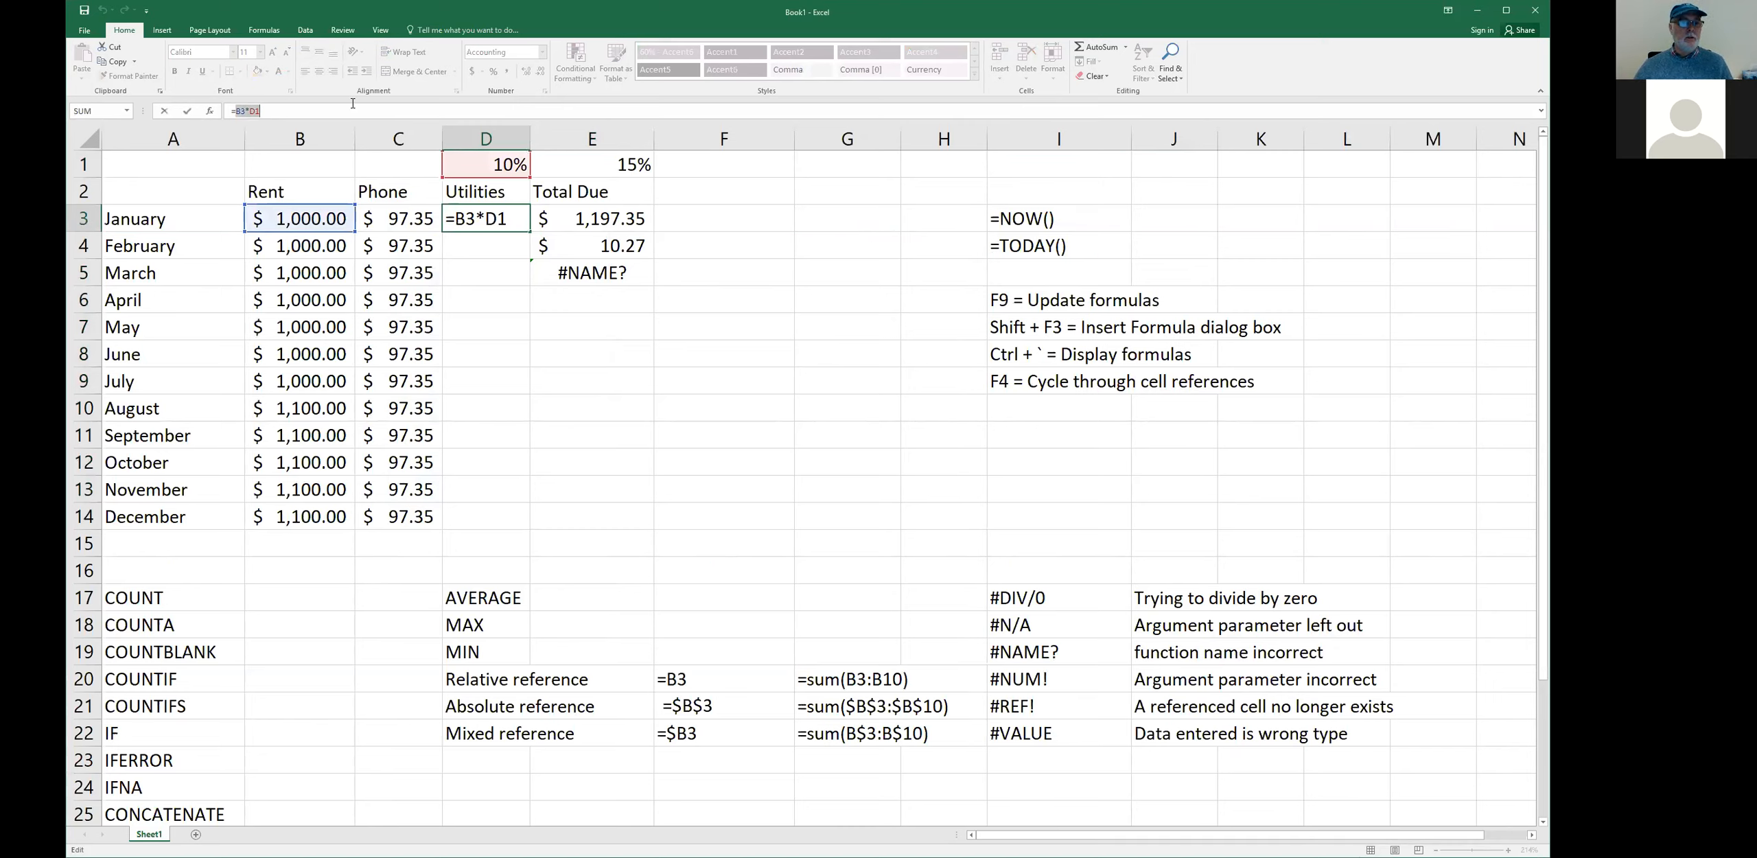
{"action": "left_click", "coordinate": [577, 221]}
{"action": "key", "text": "Escape"}
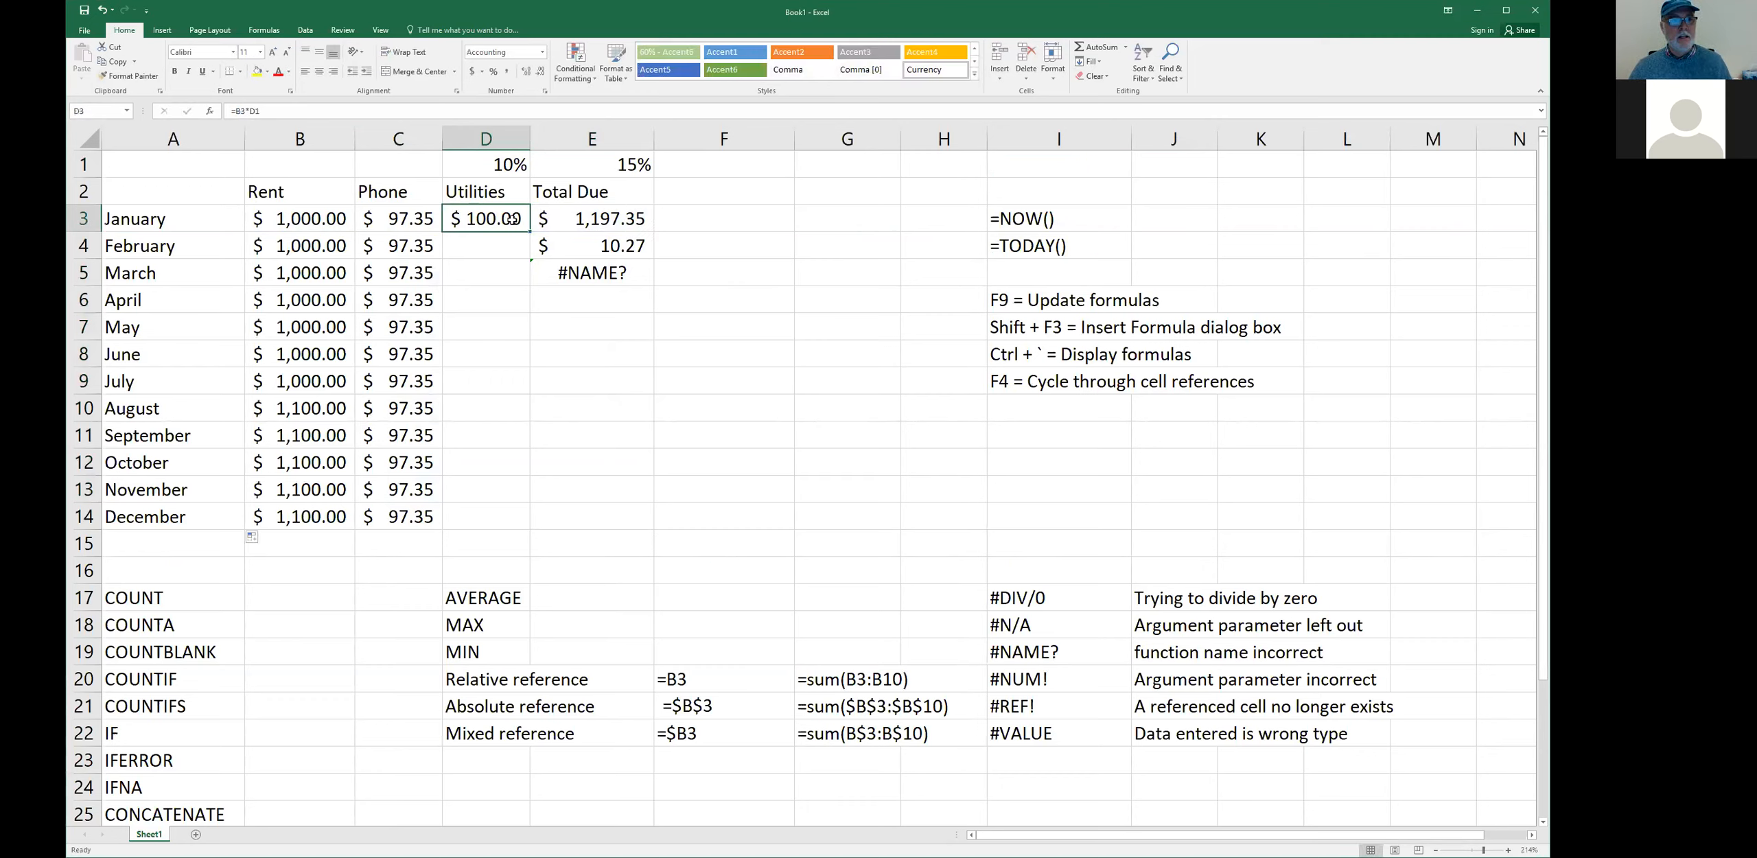
{"action": "double_click", "coordinate": [509, 220]}
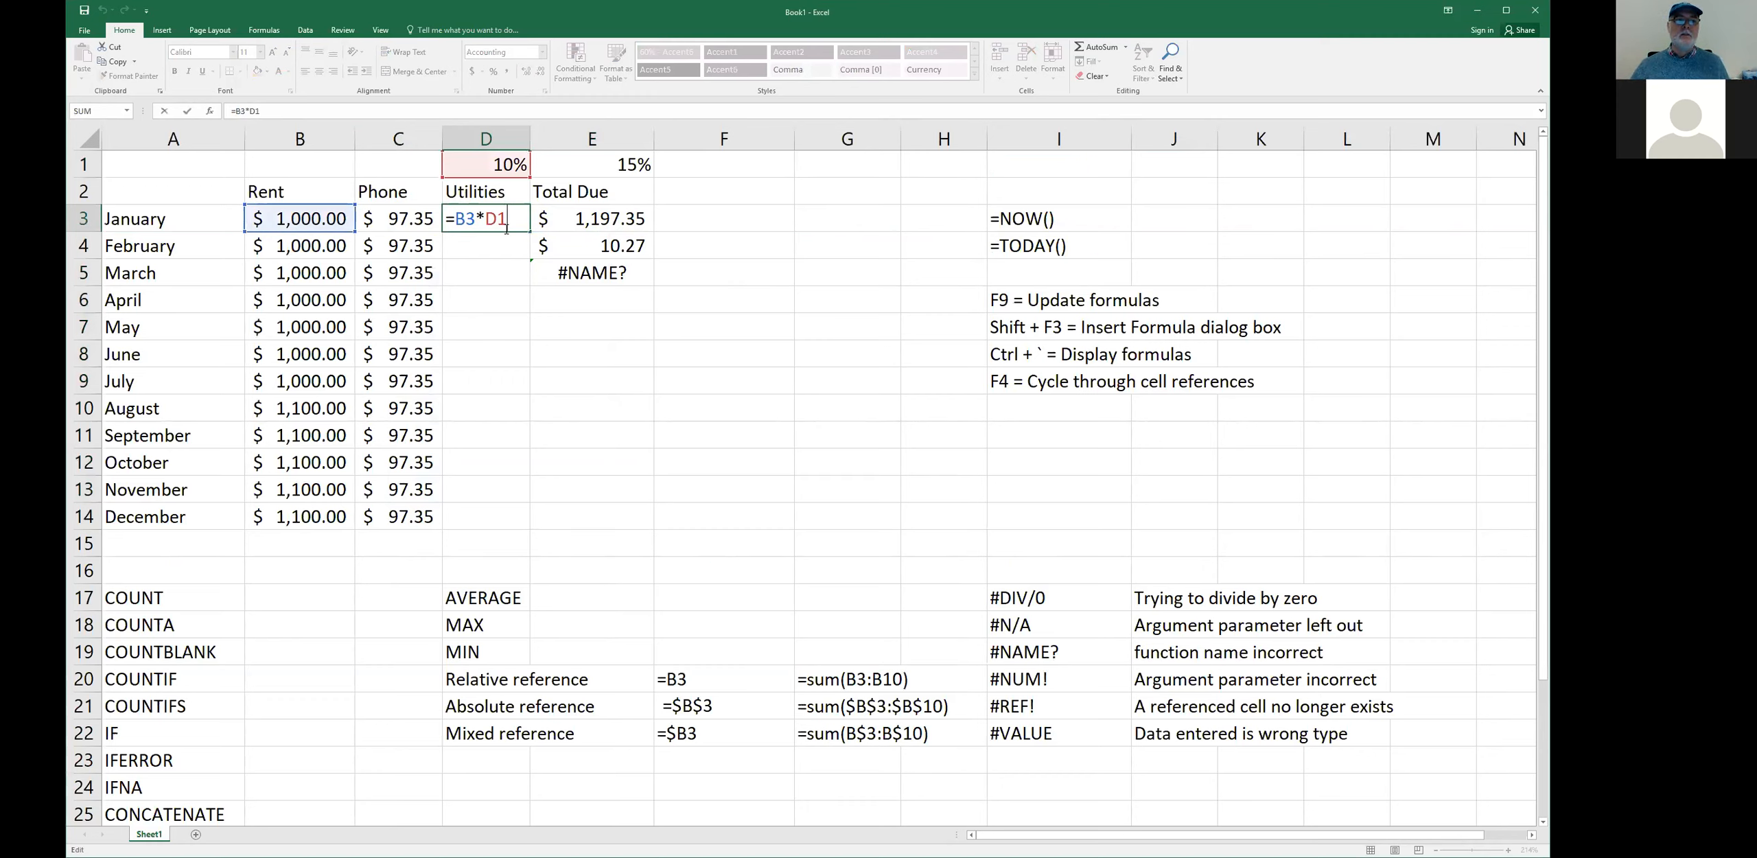
{"action": "left_click_drag", "start_coordinate": [445, 218], "coordinate": [502, 219]}
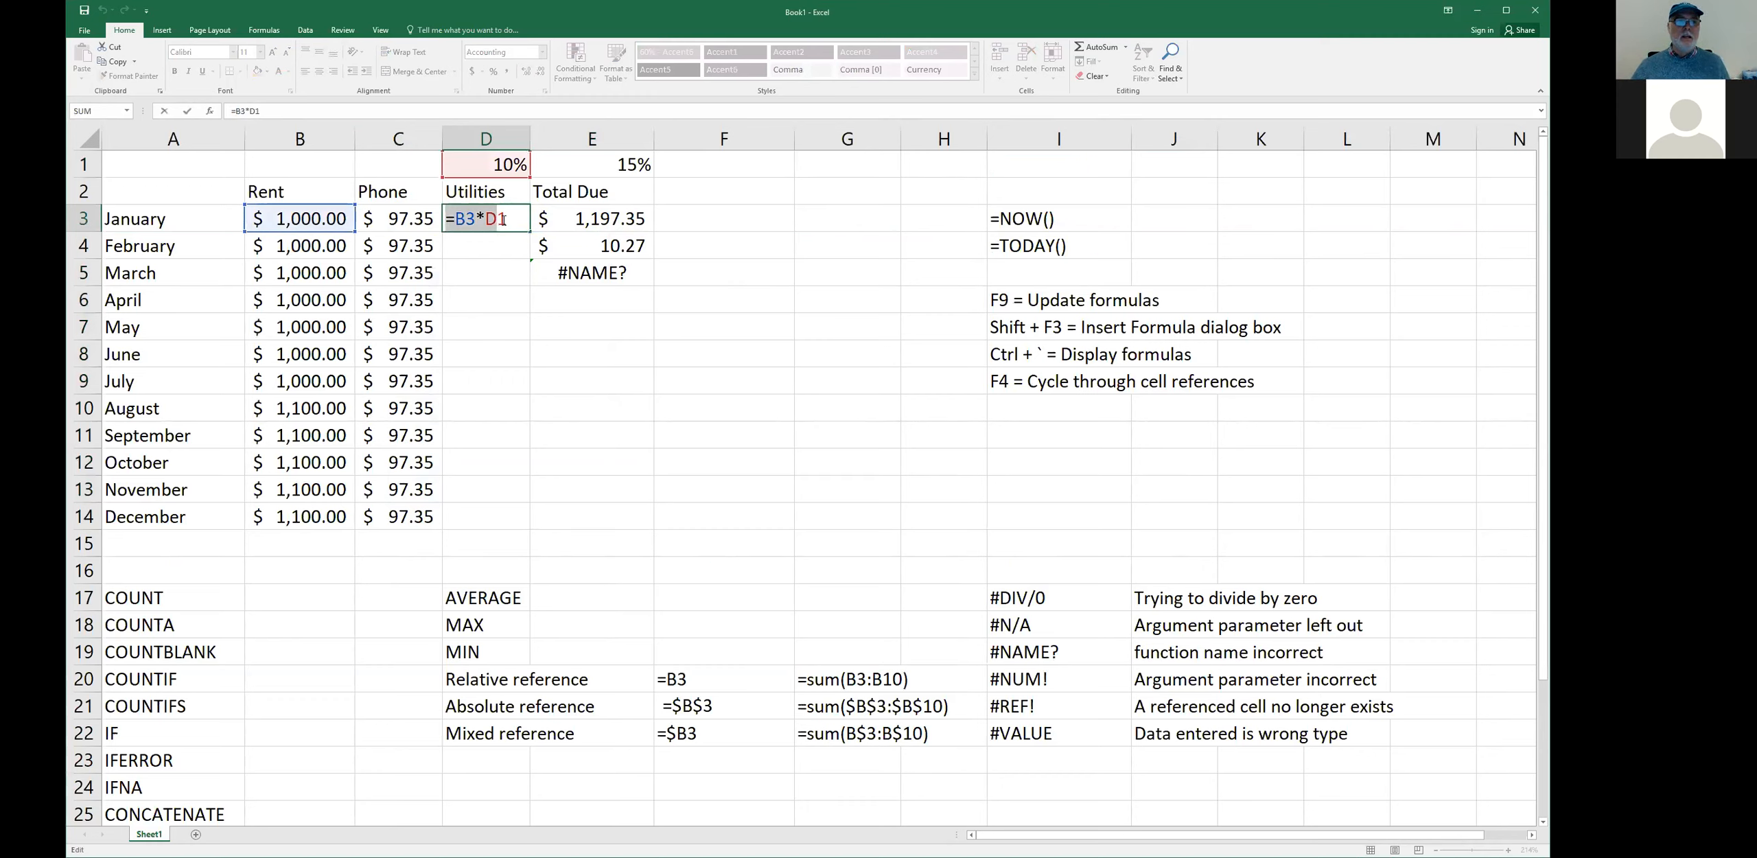
{"action": "left_click", "coordinate": [511, 219]}
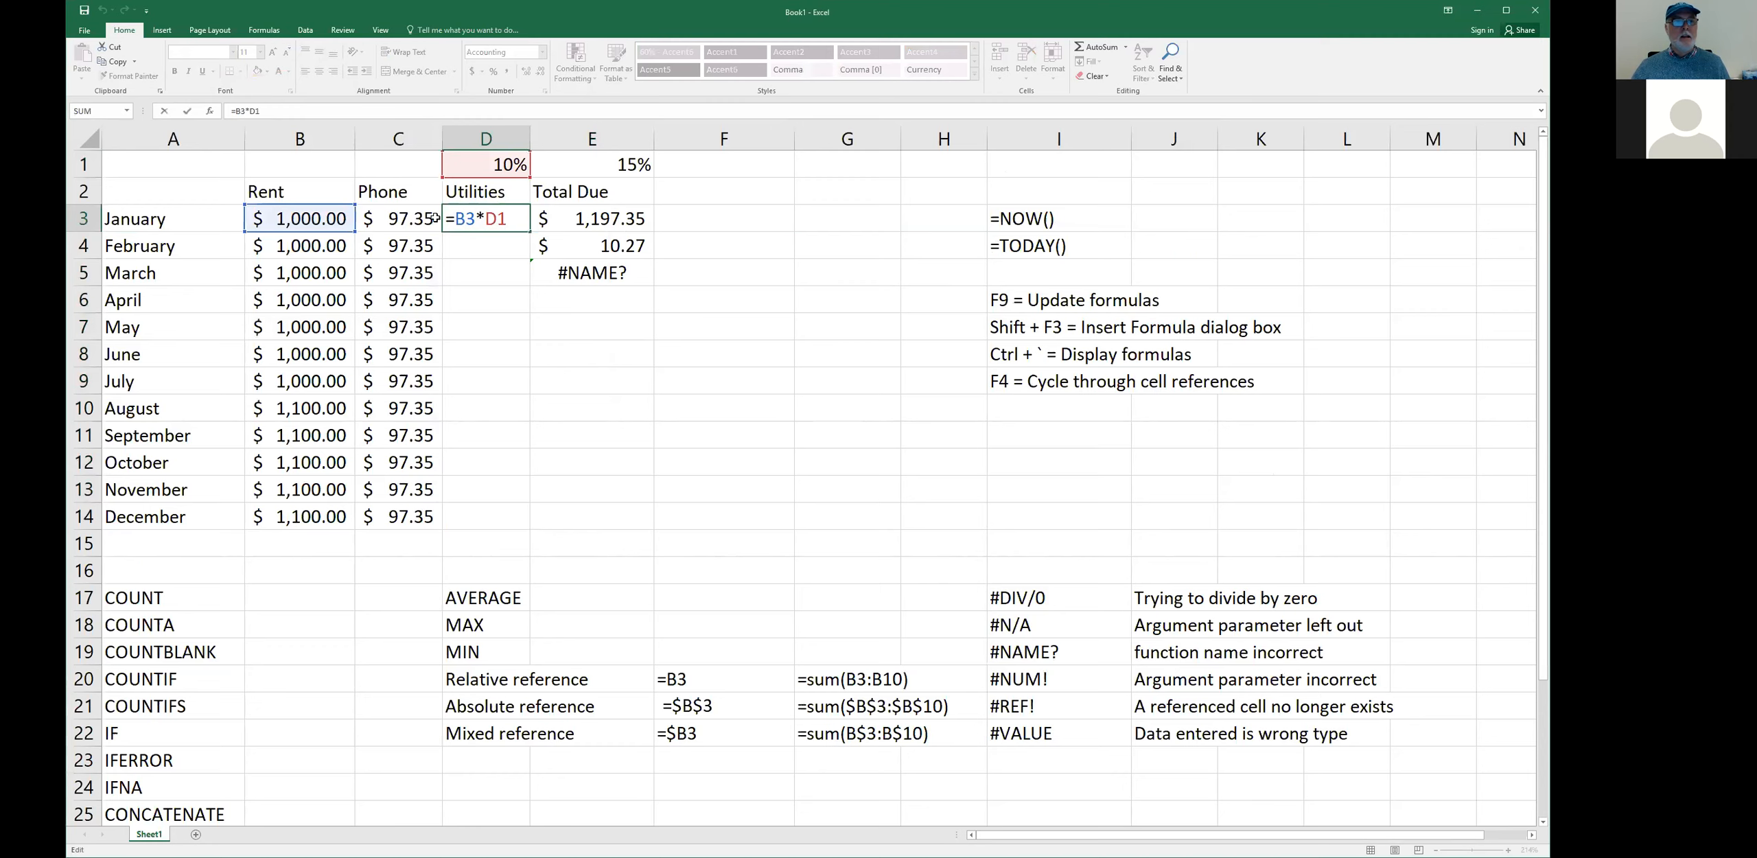
{"action": "left_click", "coordinate": [416, 274]}
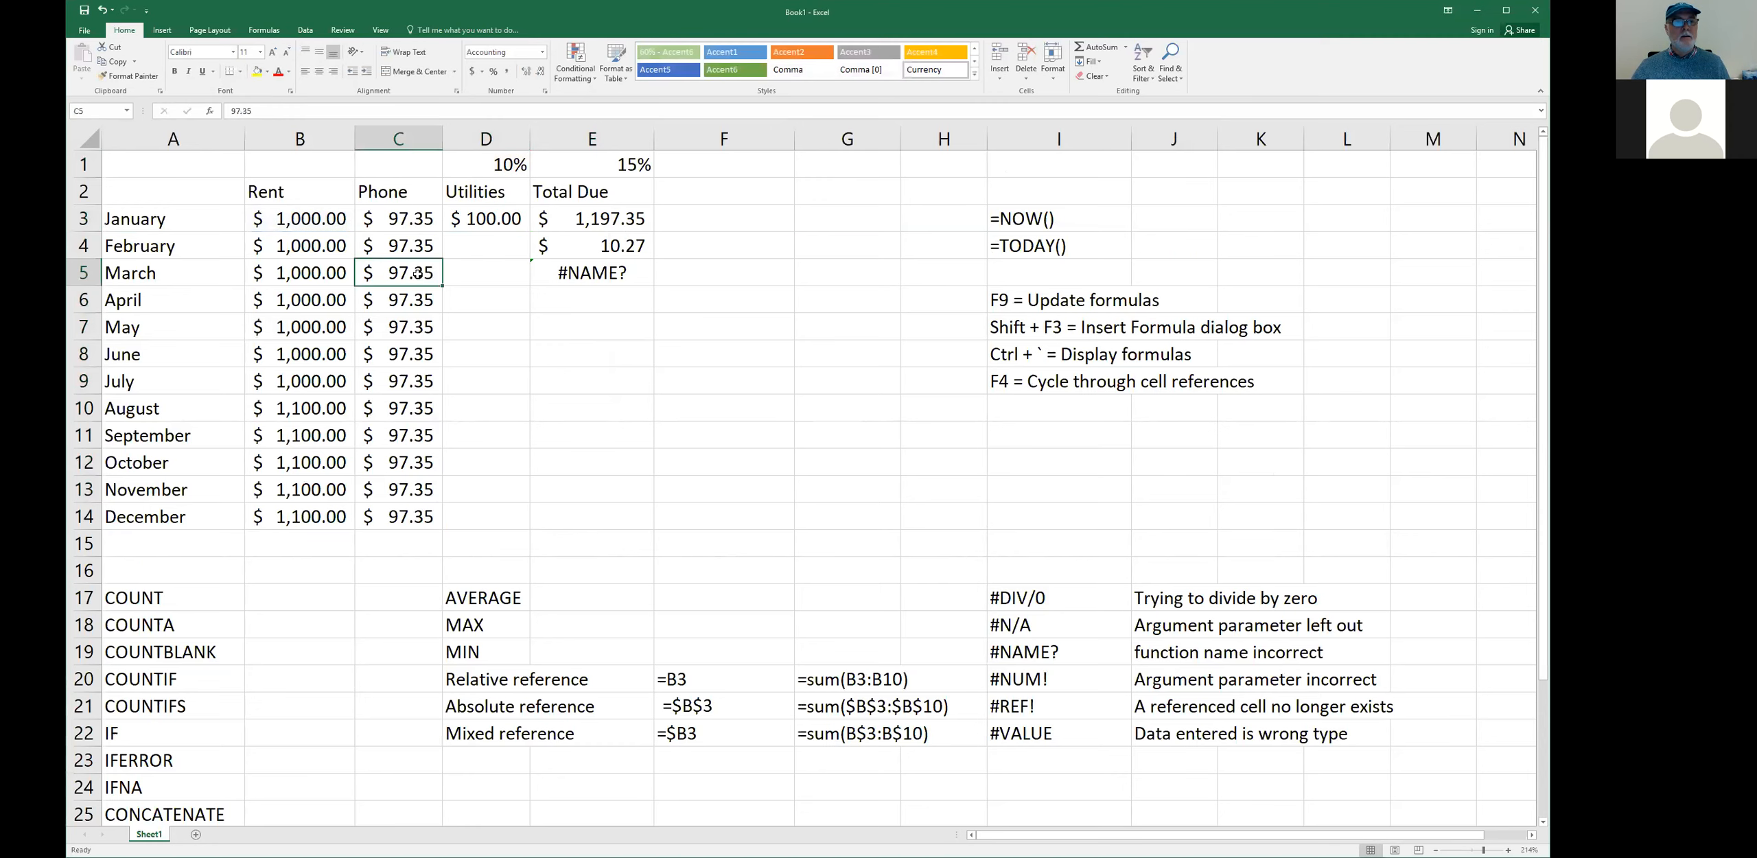
- Try to replace the D1 reference in the D3 utilities formula with C5, and cancel the edit
{"action": "left_click", "coordinate": [480, 221]}
{"action": "double_click", "coordinate": [487, 220]}
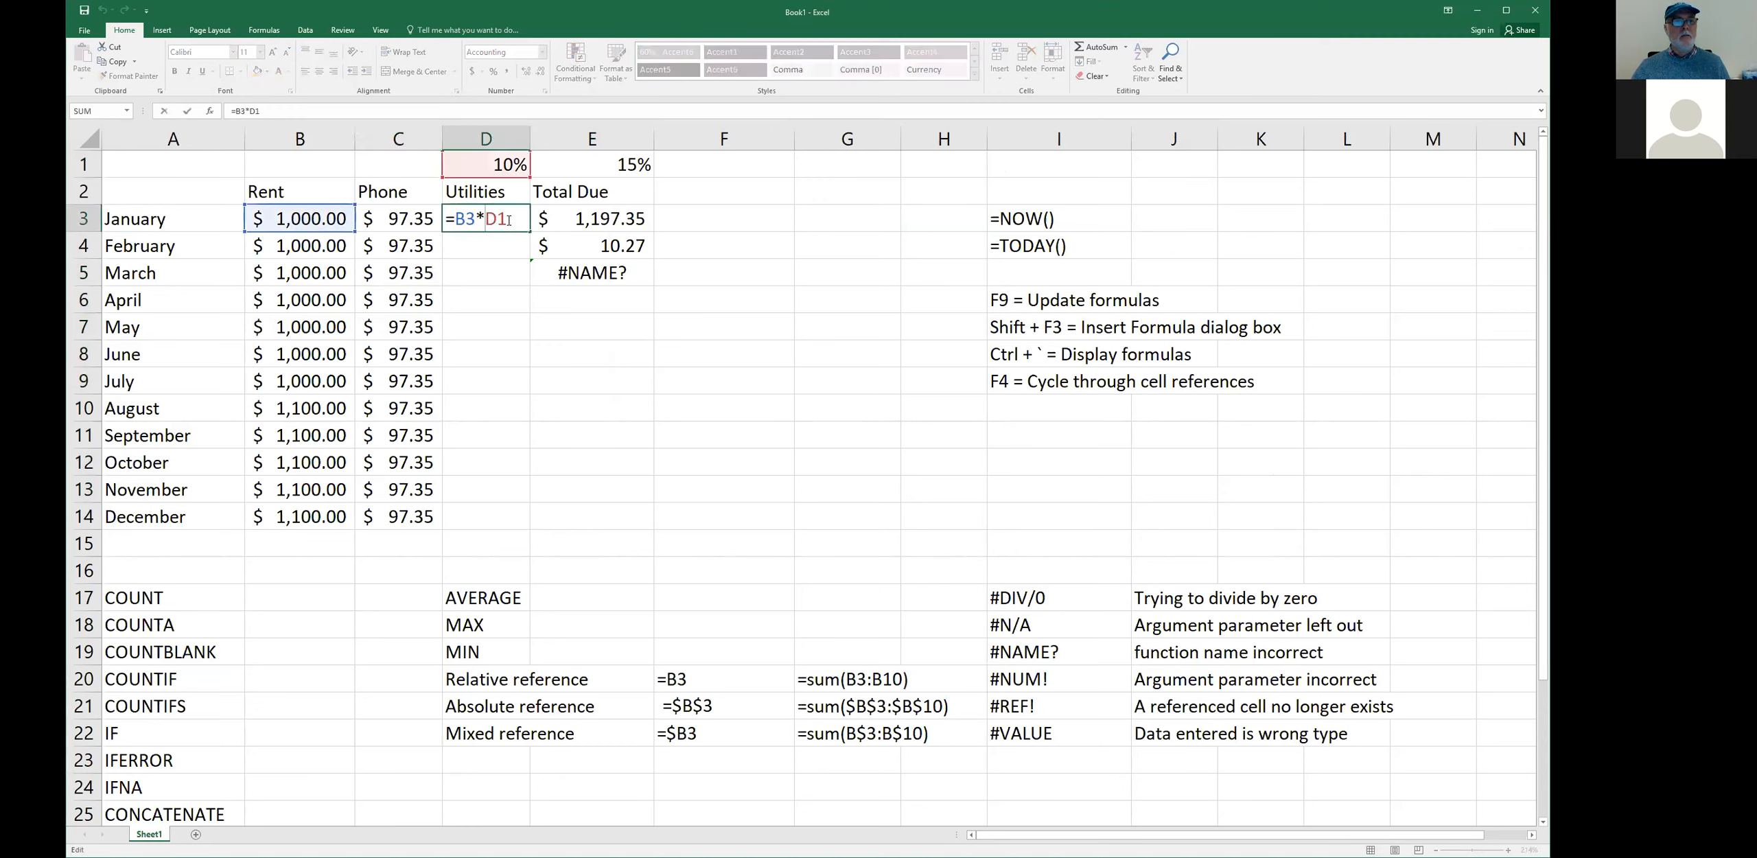
{"action": "left_click", "coordinate": [416, 263]}
{"action": "left_click", "coordinate": [487, 218]}
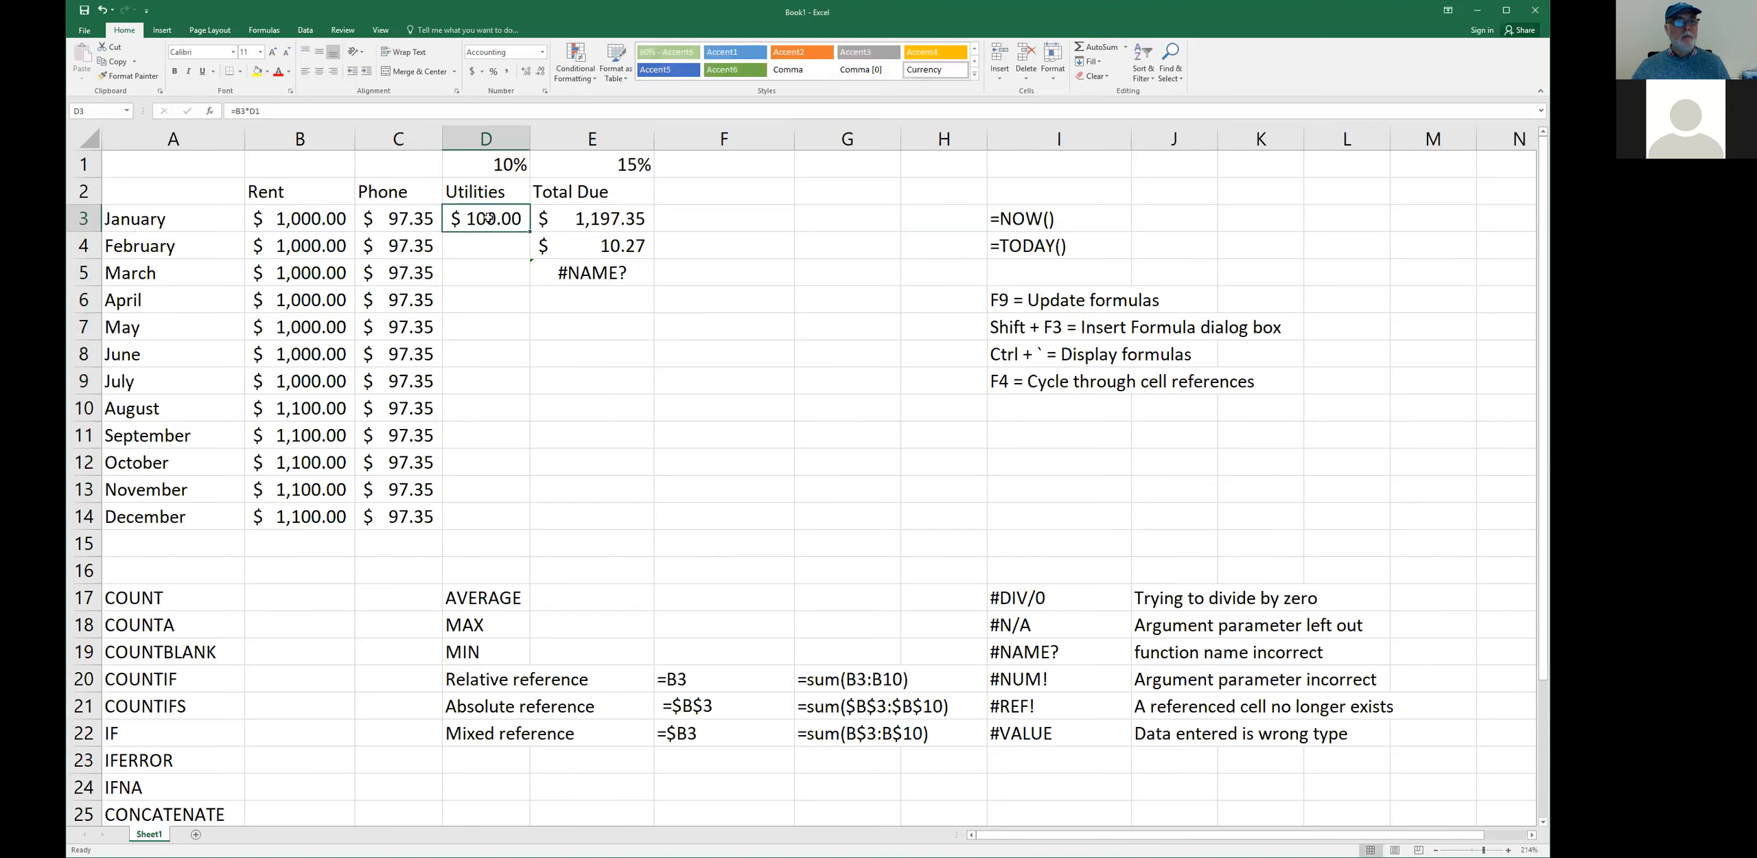
{"action": "double_click", "coordinate": [488, 219]}
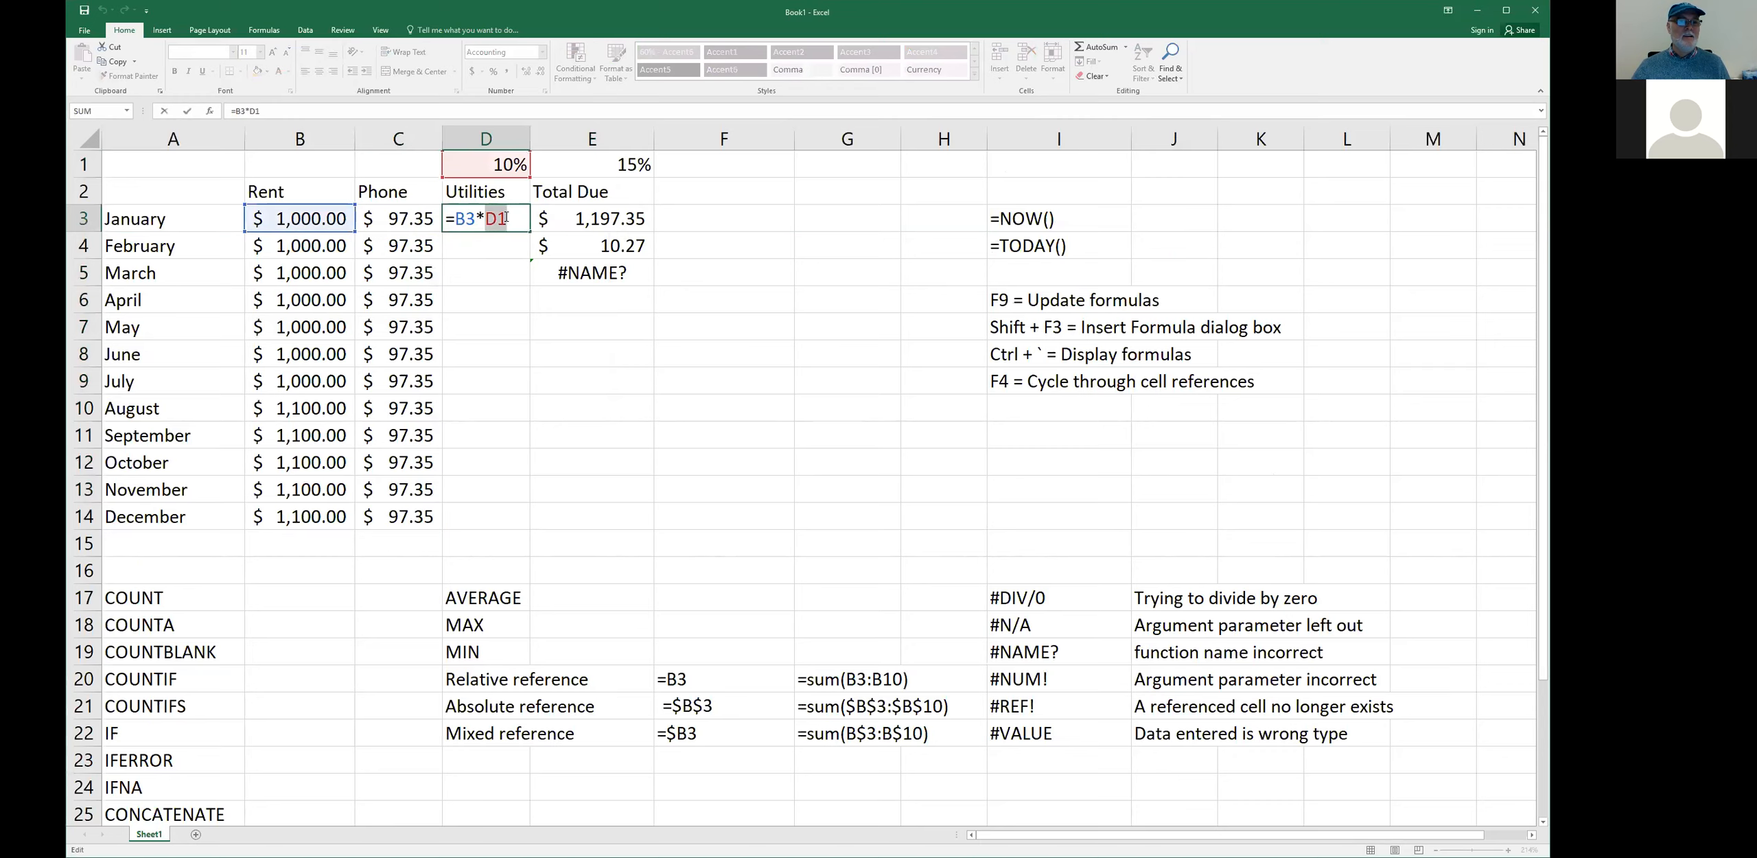
{"action": "left_click", "coordinate": [425, 276]}
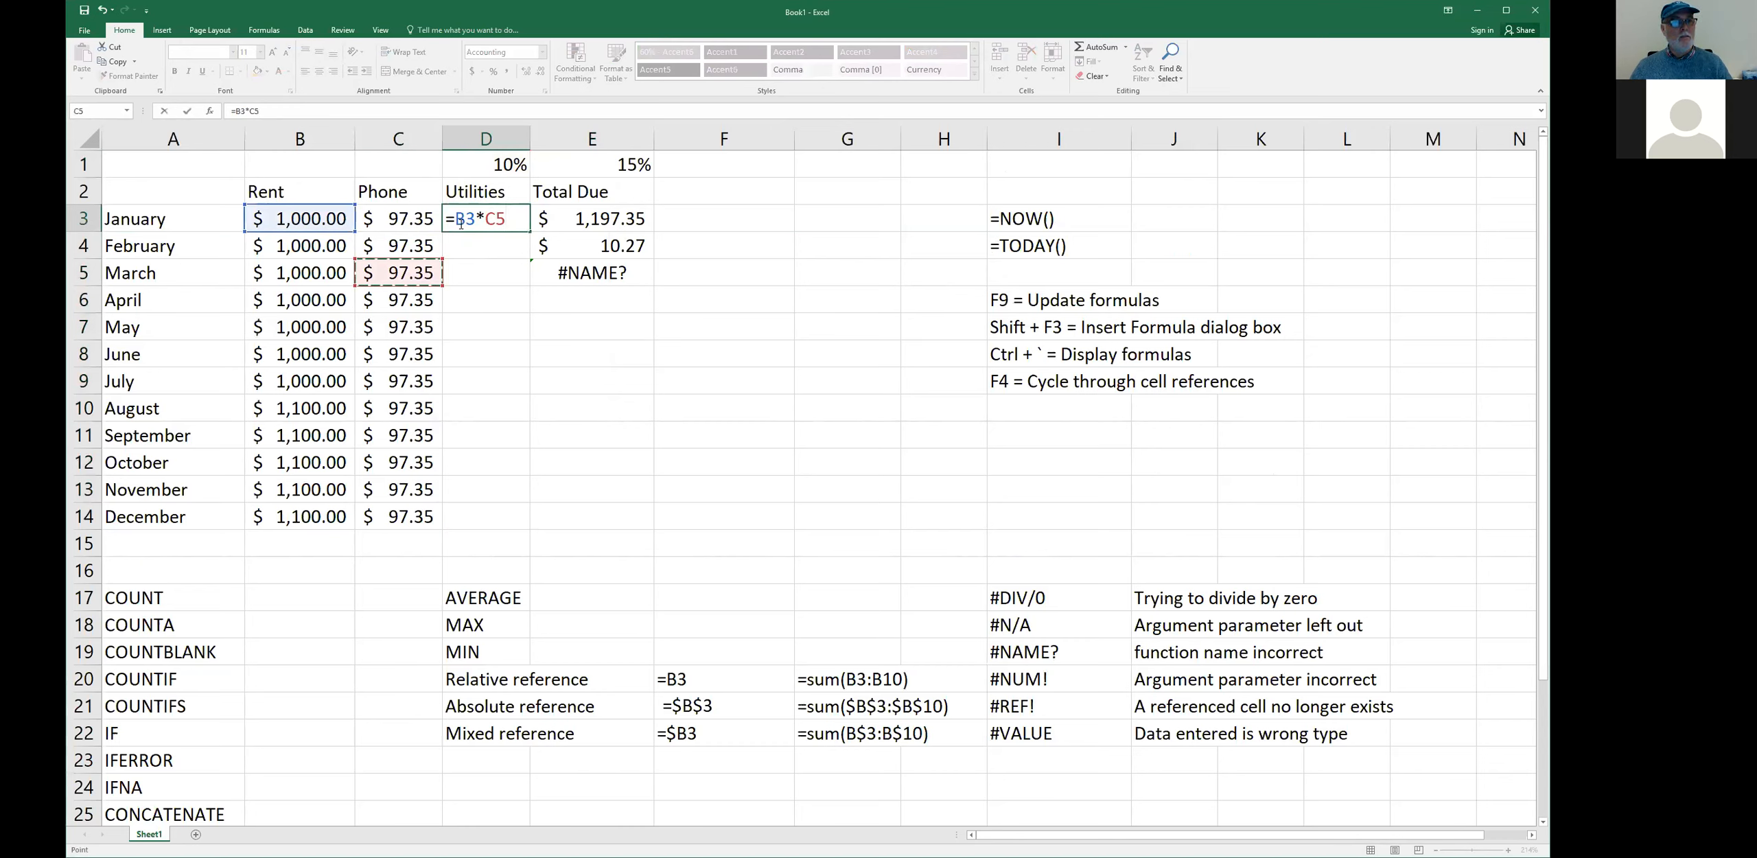
{"action": "key", "text": "Escape"}
- Close the edit of January's utilities formula in D3 and enter the test value 25 in F8
{"action": "double_click", "coordinate": [502, 220]}
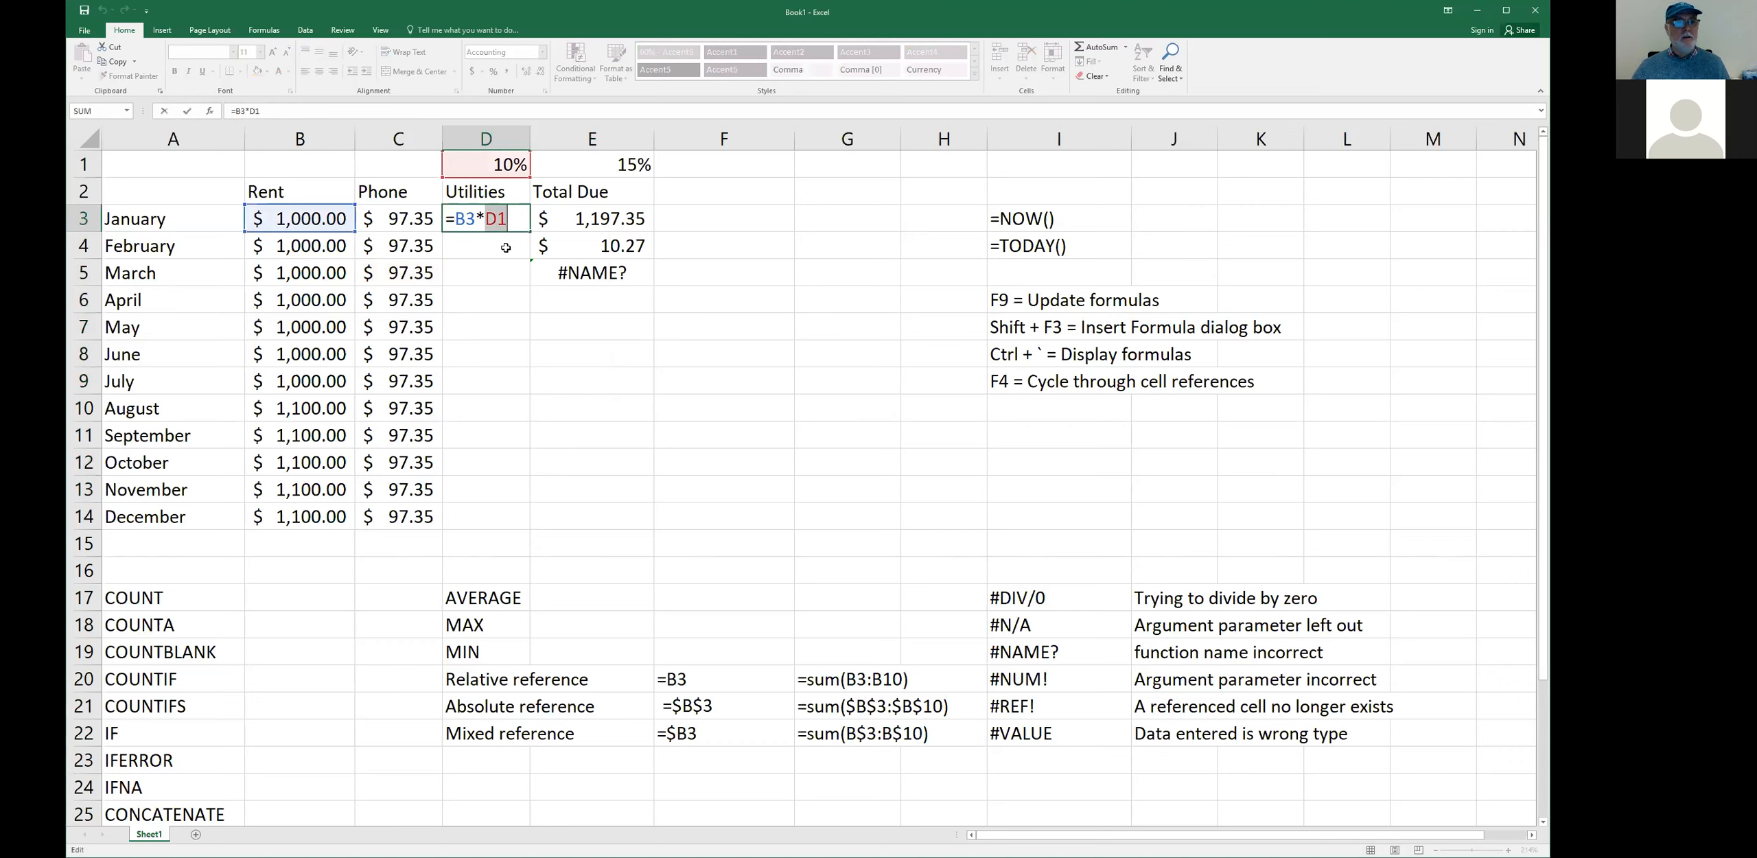
{"action": "key", "text": "Return"}
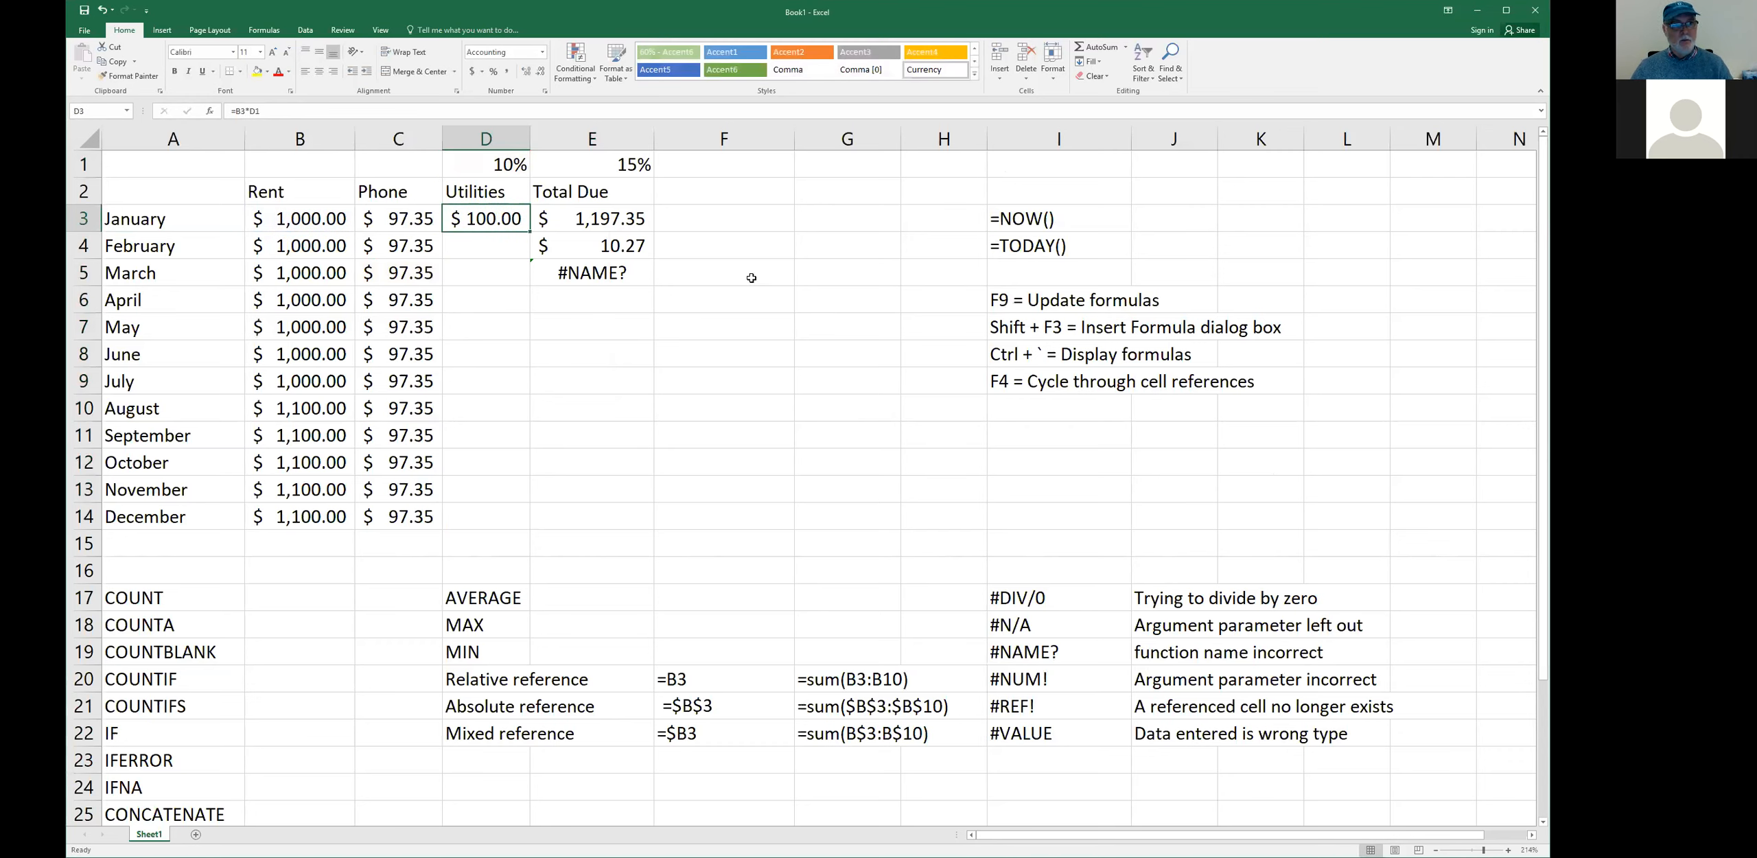
{"action": "left_click", "coordinate": [732, 347]}
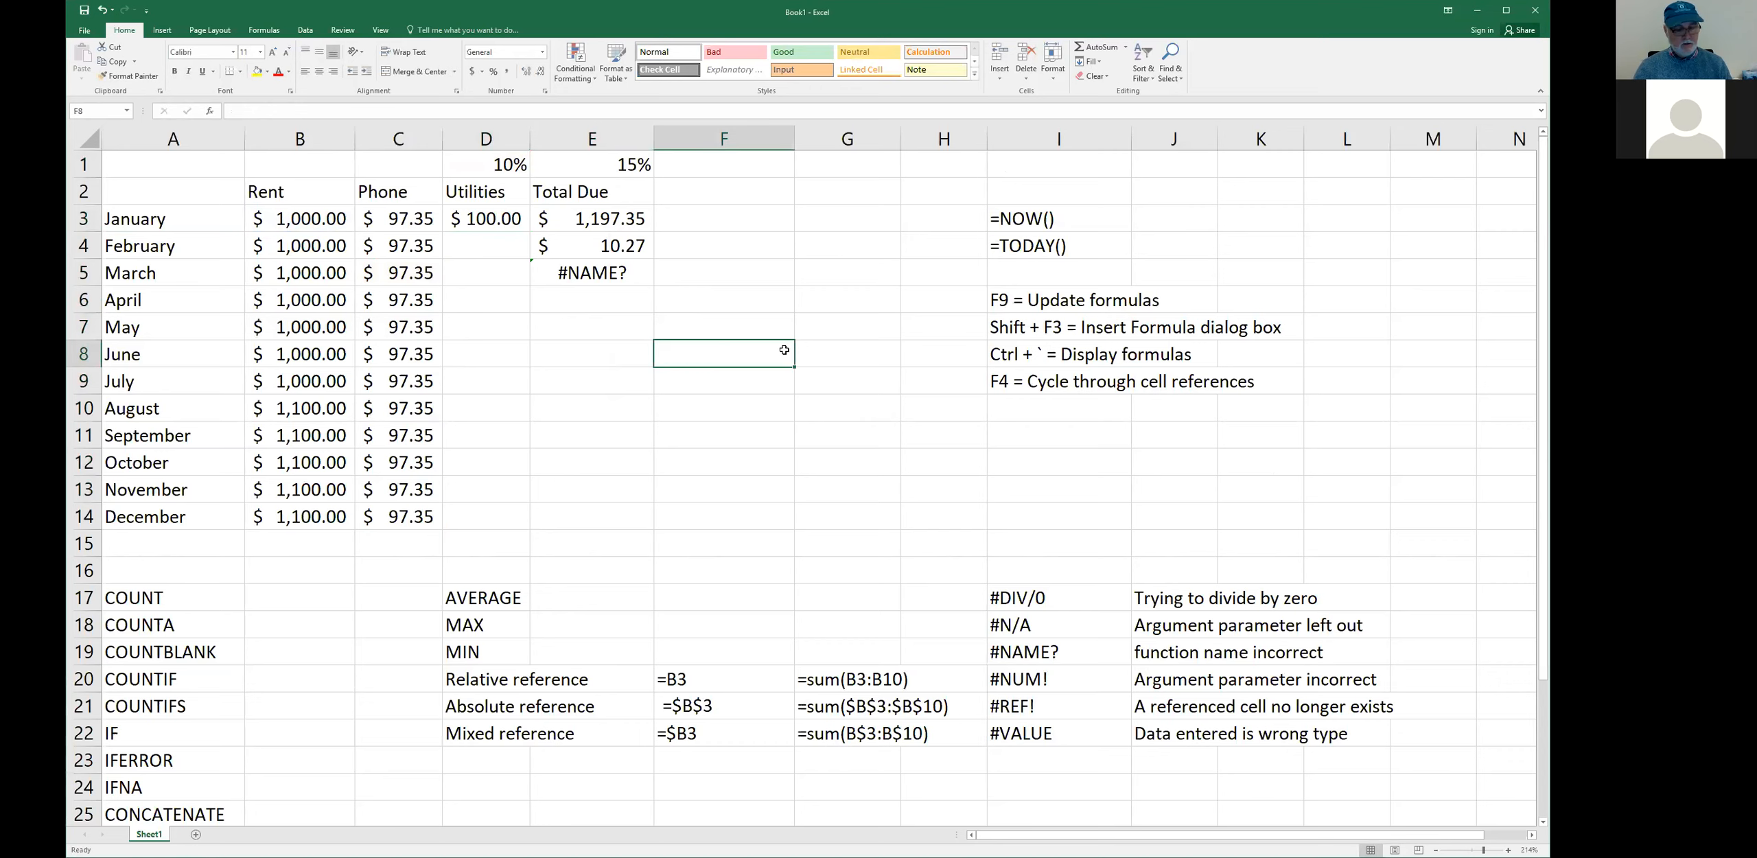
{"action": "type", "text": "25"}
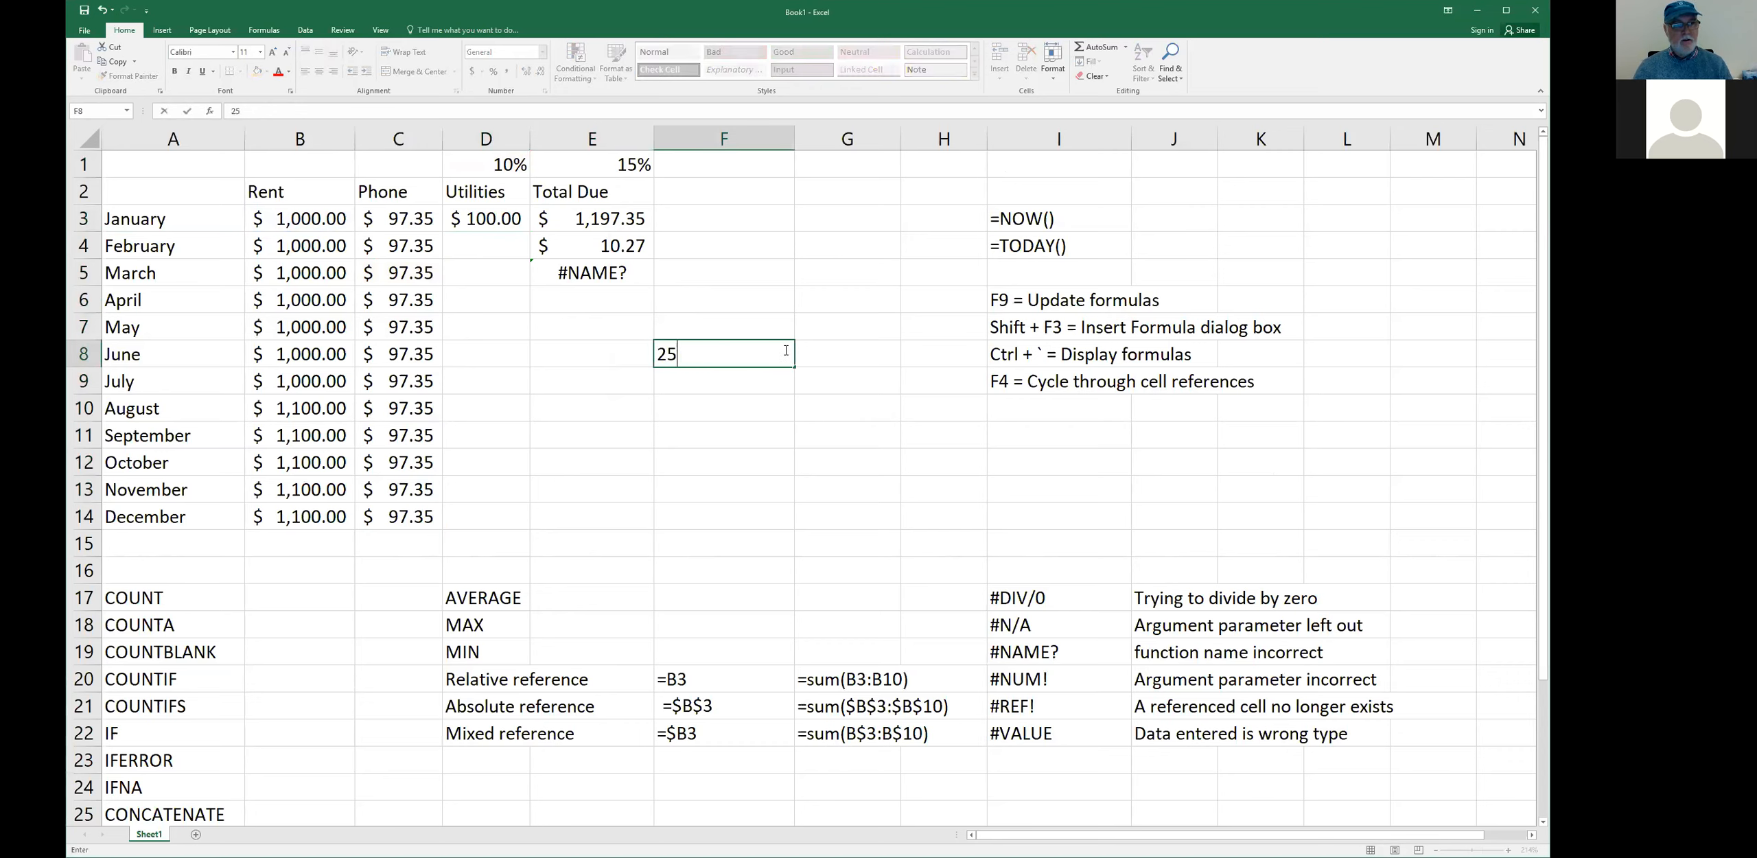
{"action": "left_click", "coordinate": [637, 358]}
- Replace the D1 reference in January's utilities formula in D3 with F8
{"action": "left_click", "coordinate": [485, 220]}
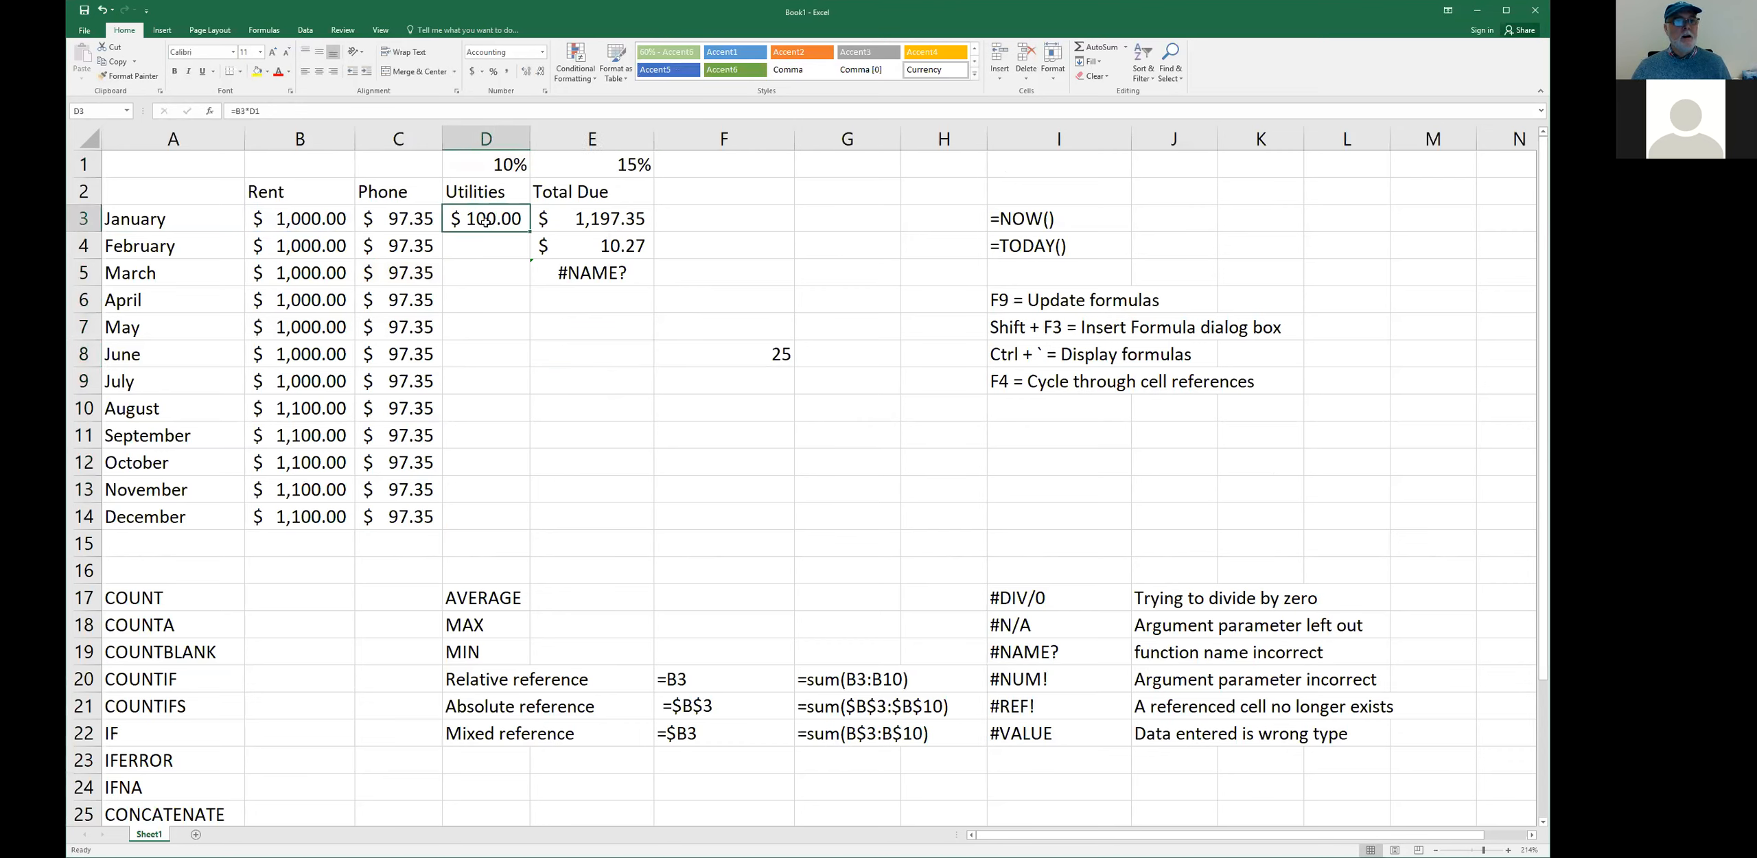
{"action": "double_click", "coordinate": [485, 220]}
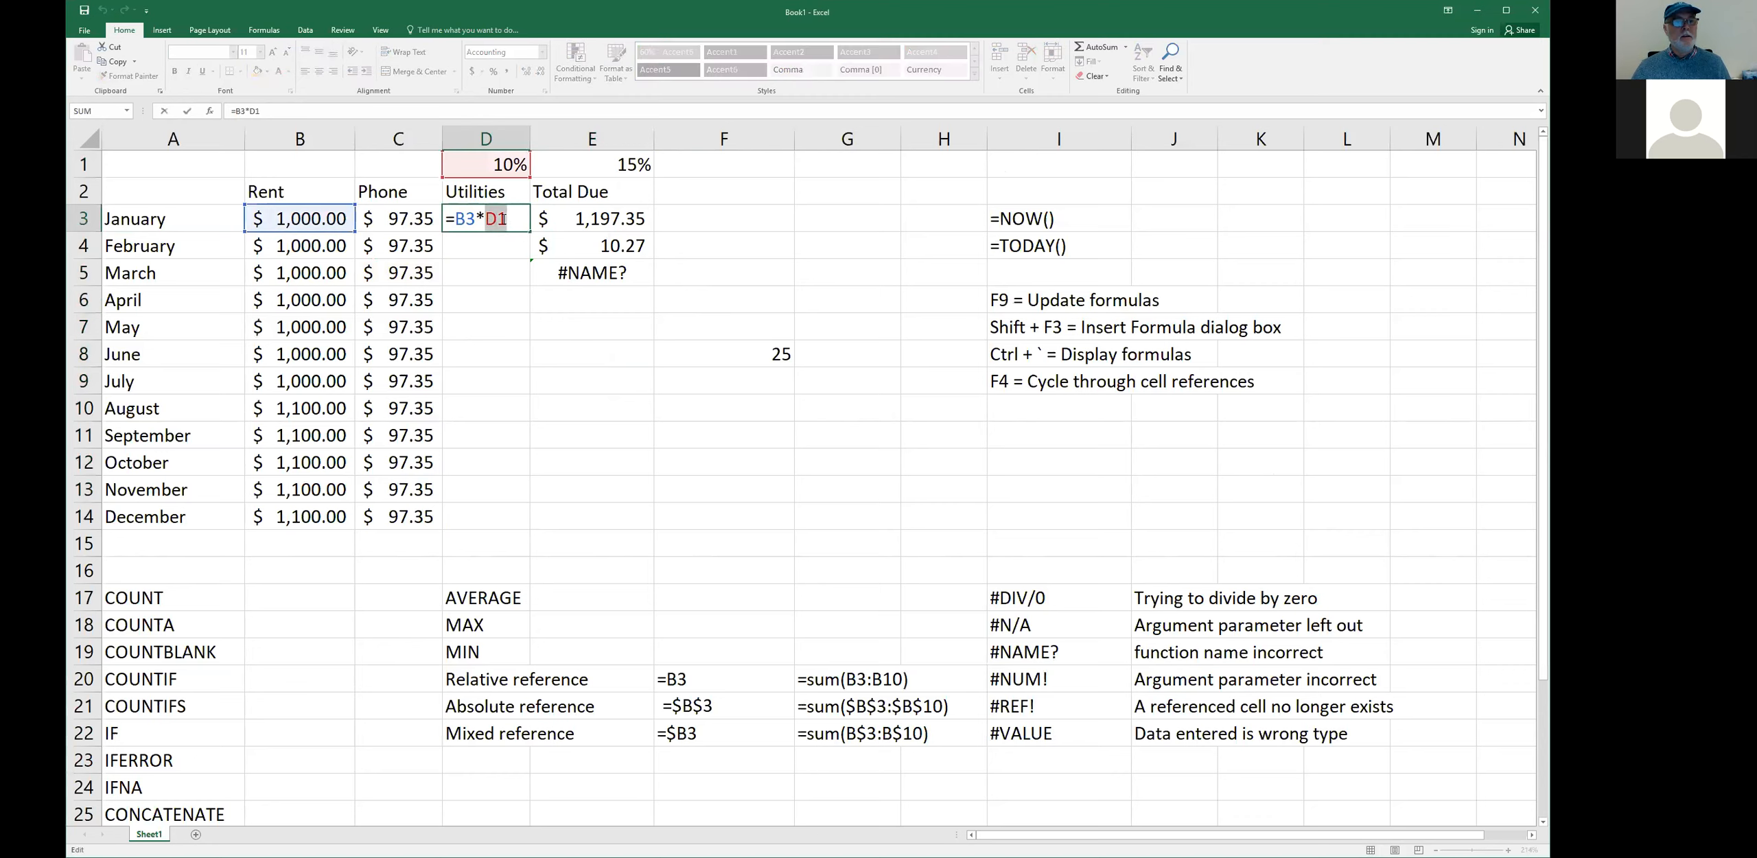
{"action": "left_click", "coordinate": [769, 356]}
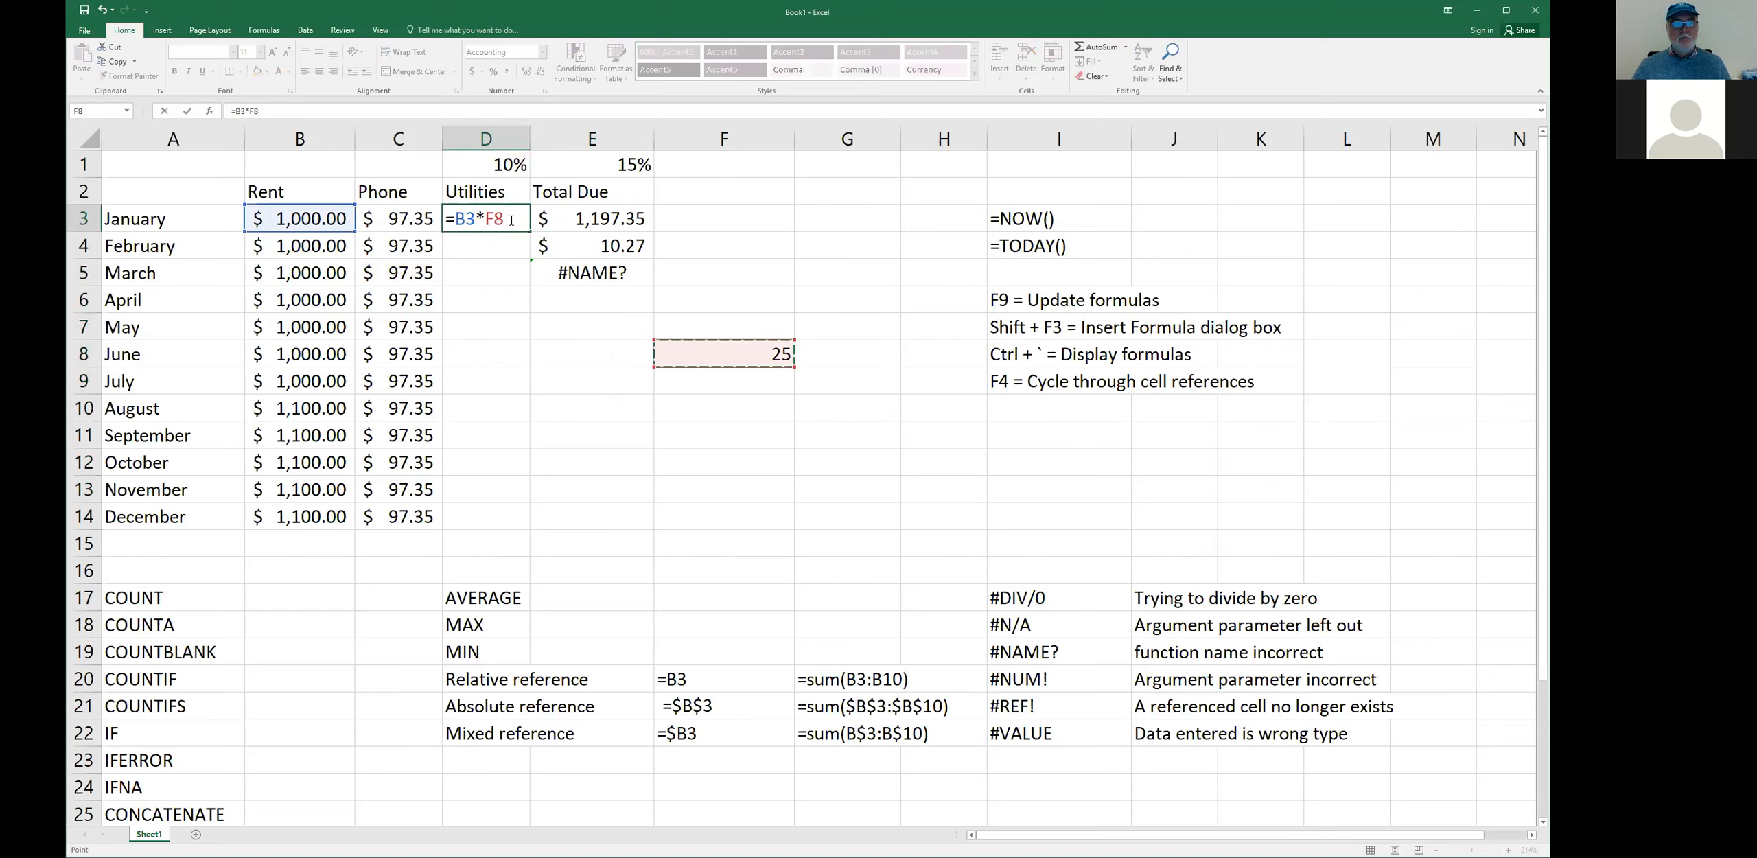
{"action": "key", "text": "Return"}
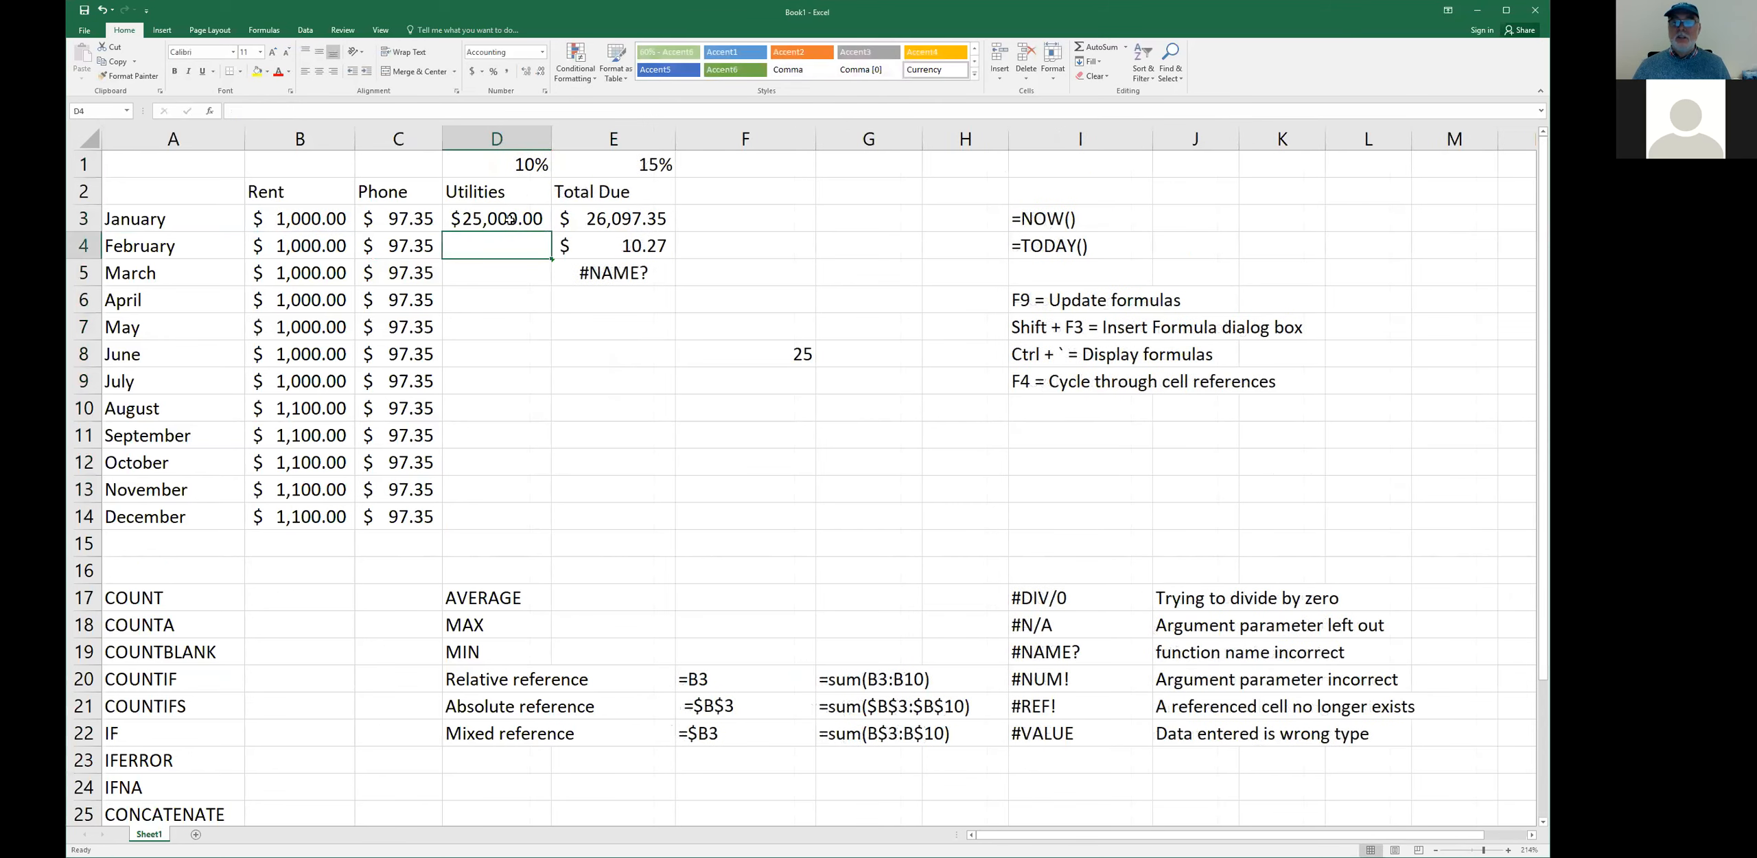
- Replace the F8 reference in January's utilities formula in D3 with C3
{"action": "left_click", "coordinate": [505, 226]}
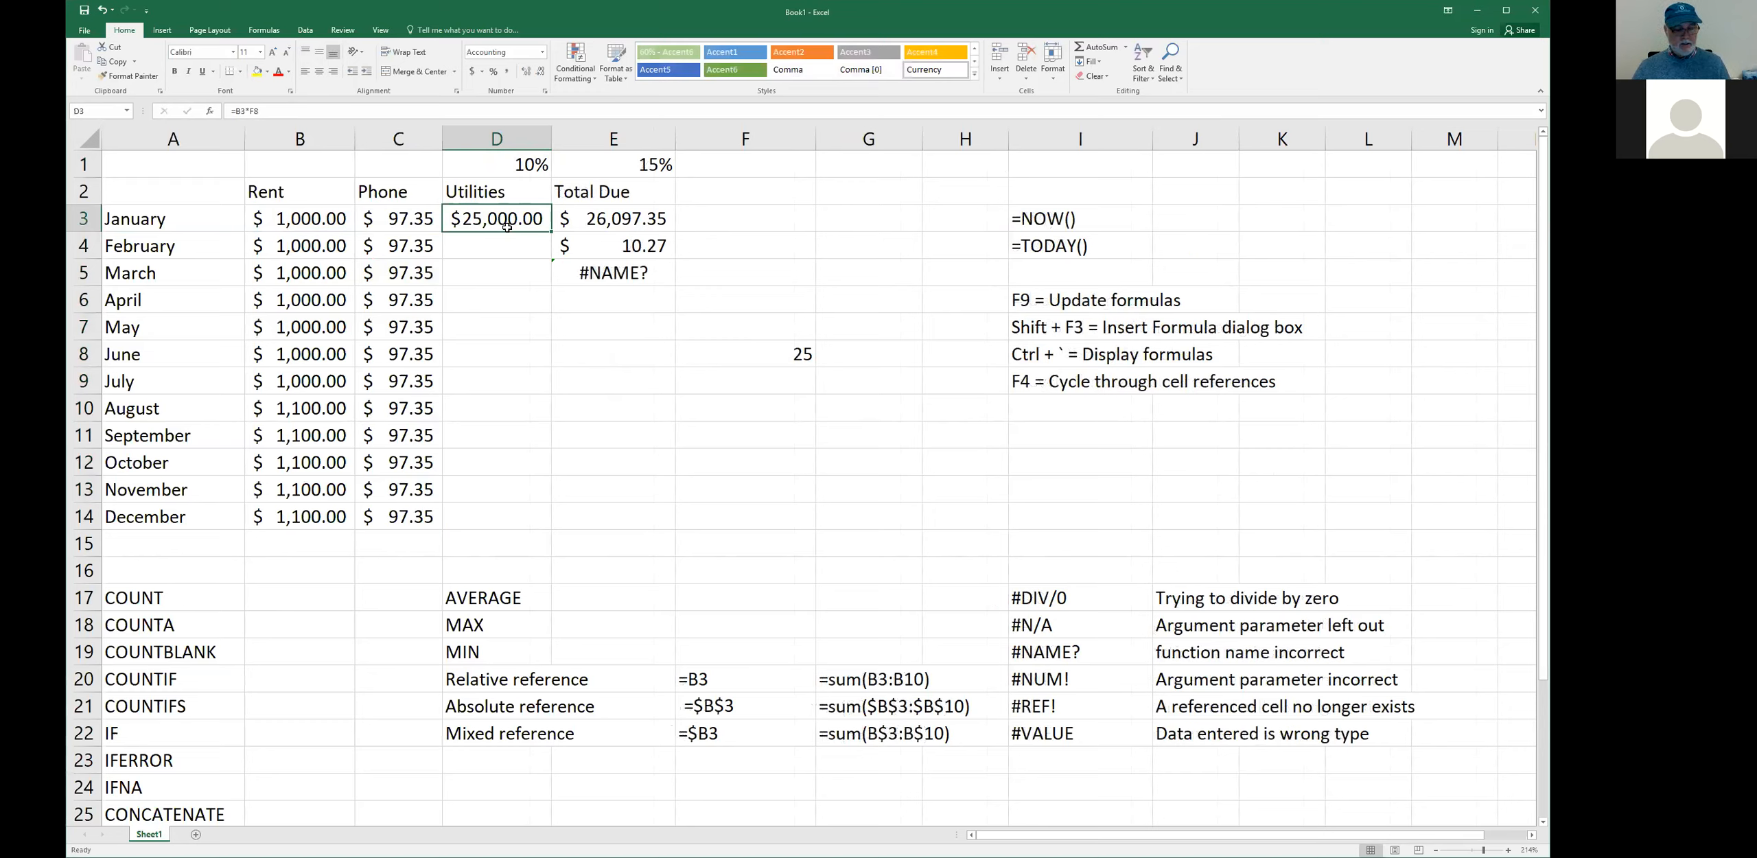
{"action": "double_click", "coordinate": [508, 219]}
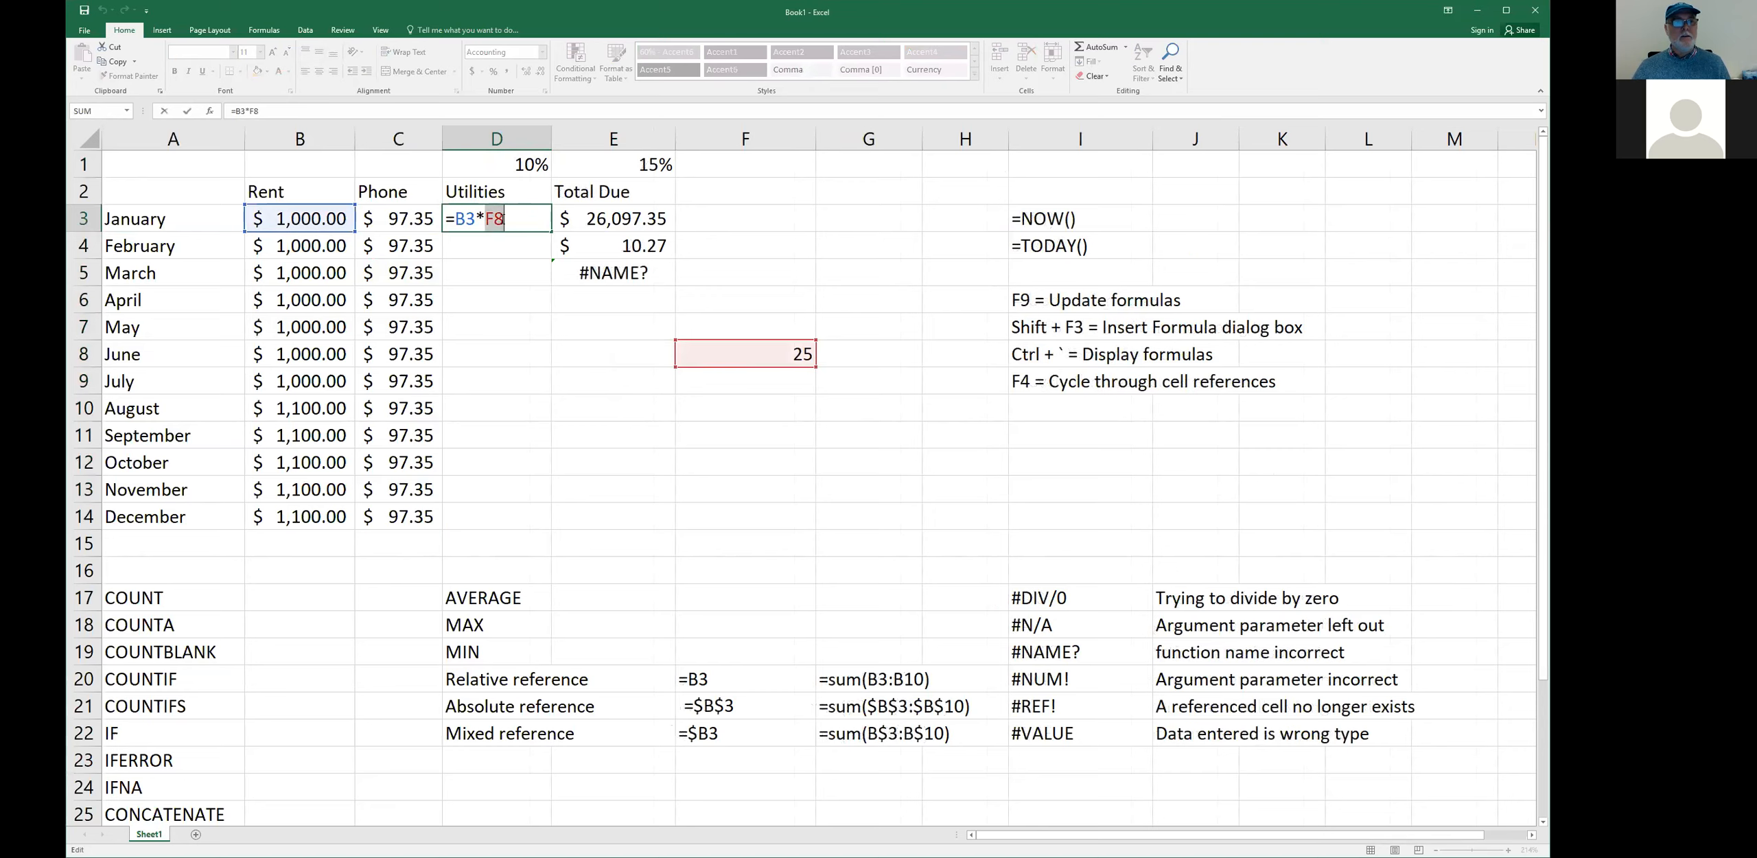
{"action": "left_click", "coordinate": [412, 226]}
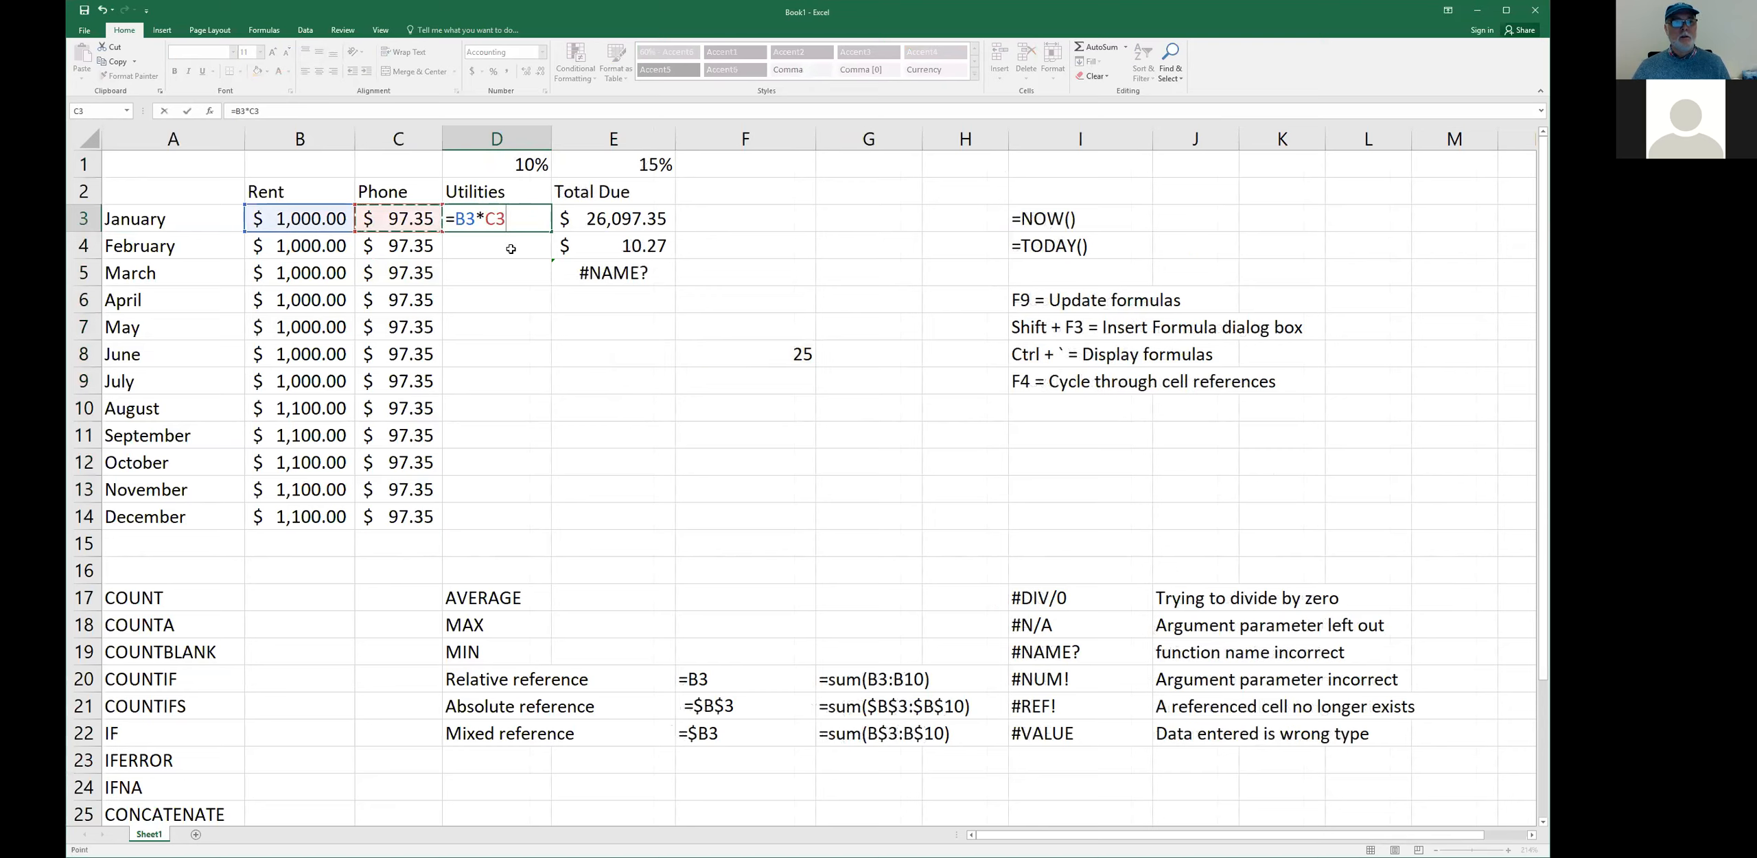
{"action": "key", "text": "Return"}
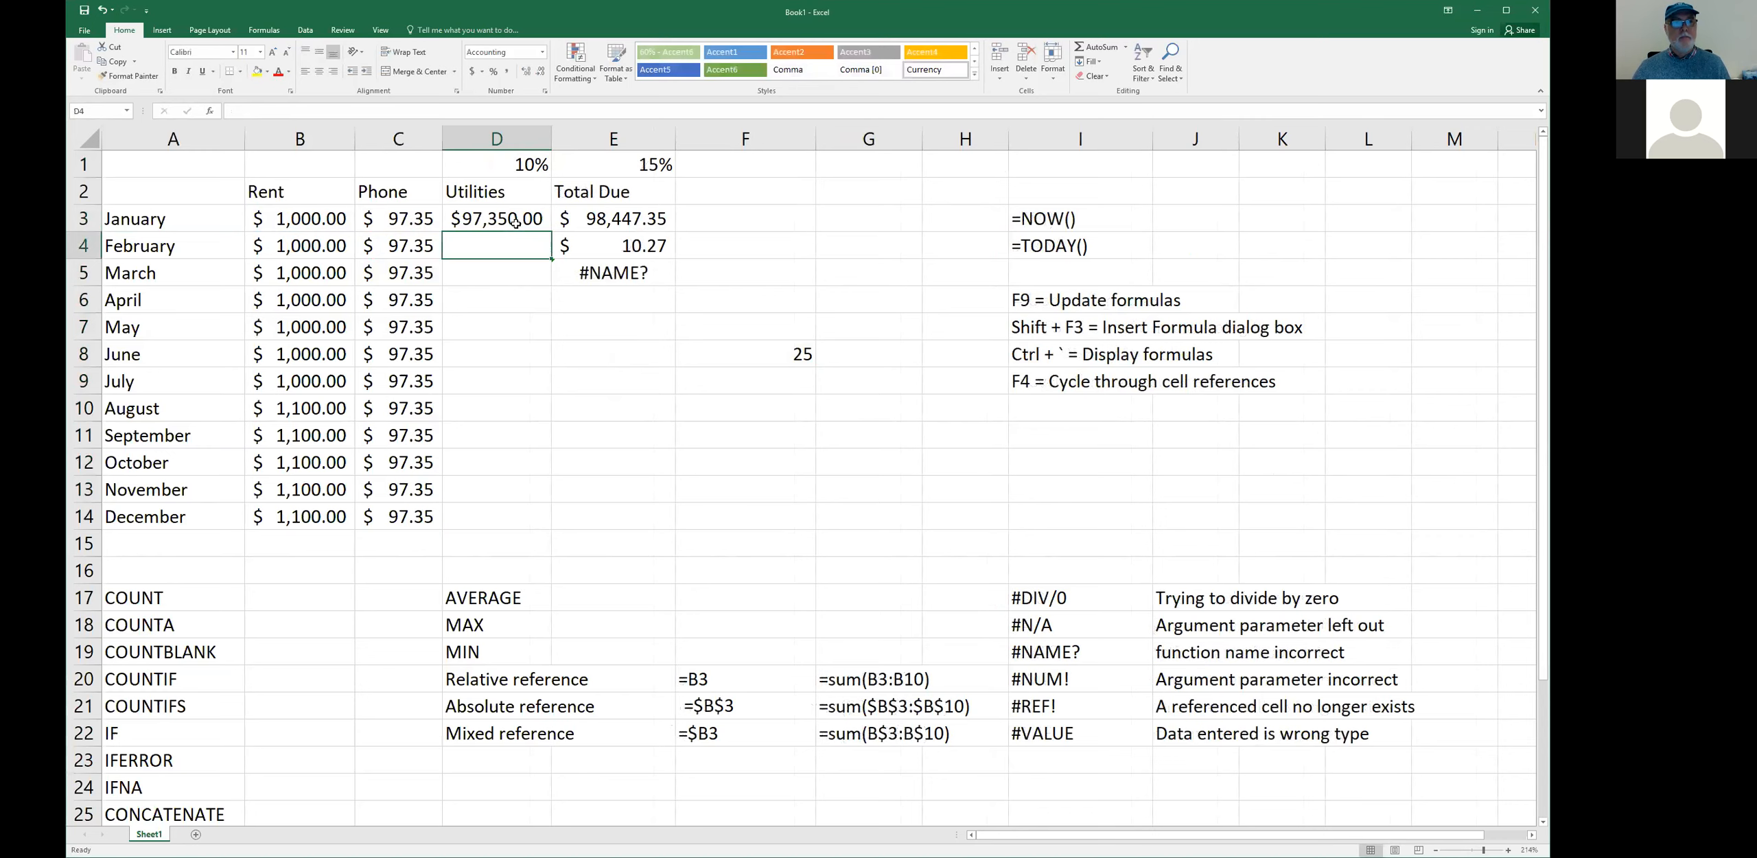
- Try B3 in place of the C3 reference in the D3 utilities formula, and undo that replacement
{"action": "left_click", "coordinate": [515, 223]}
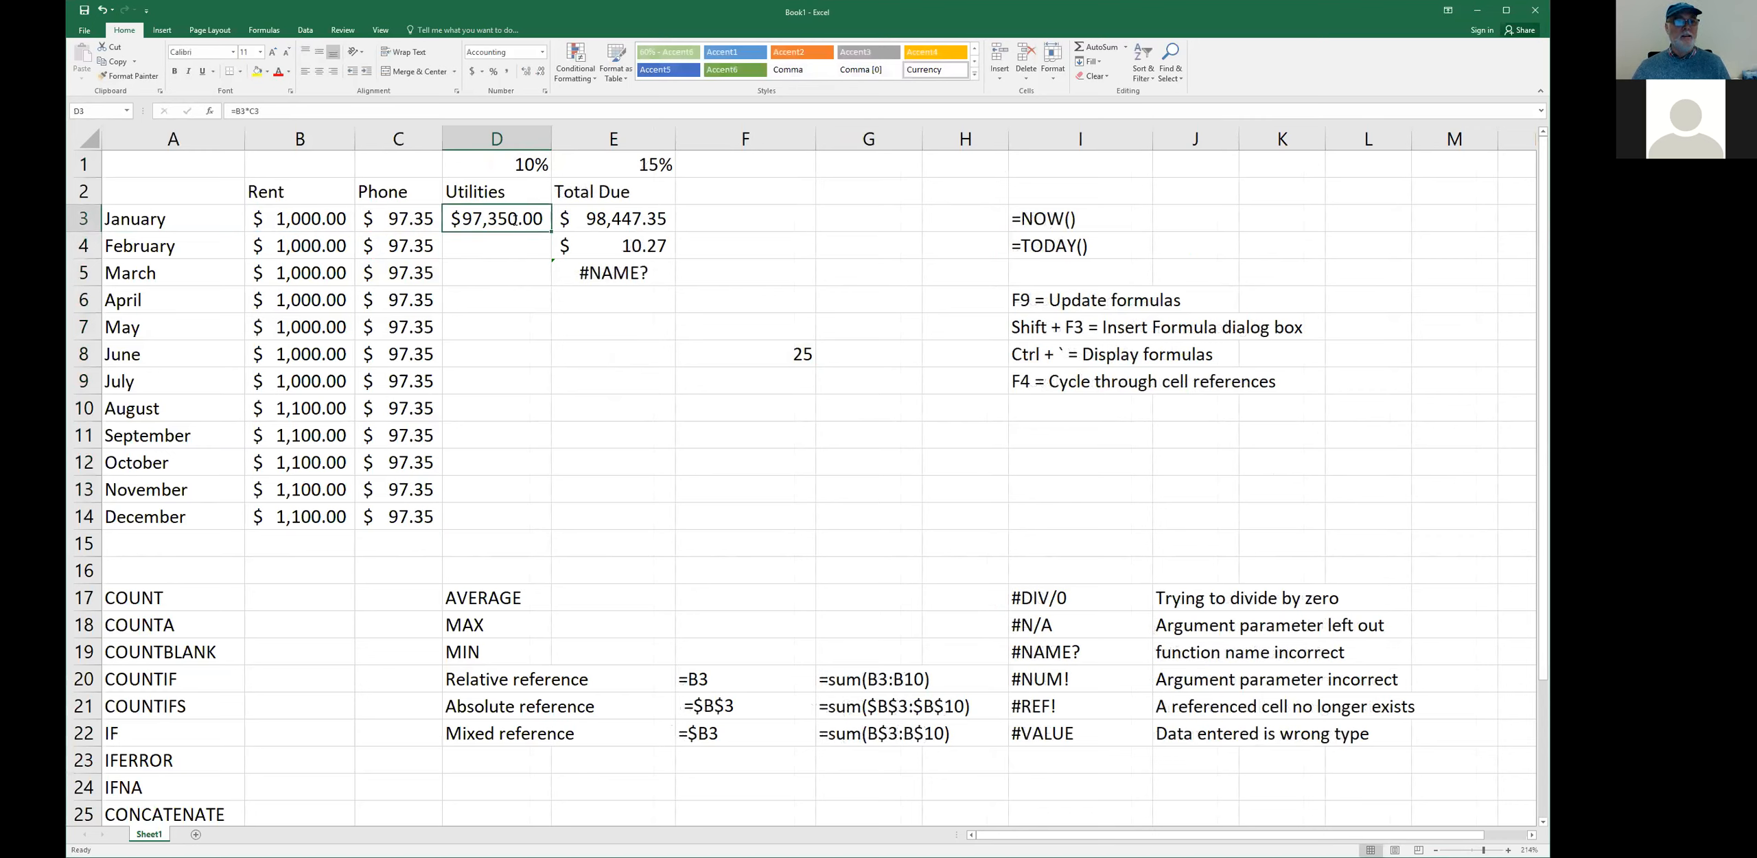
{"action": "double_click", "coordinate": [516, 219]}
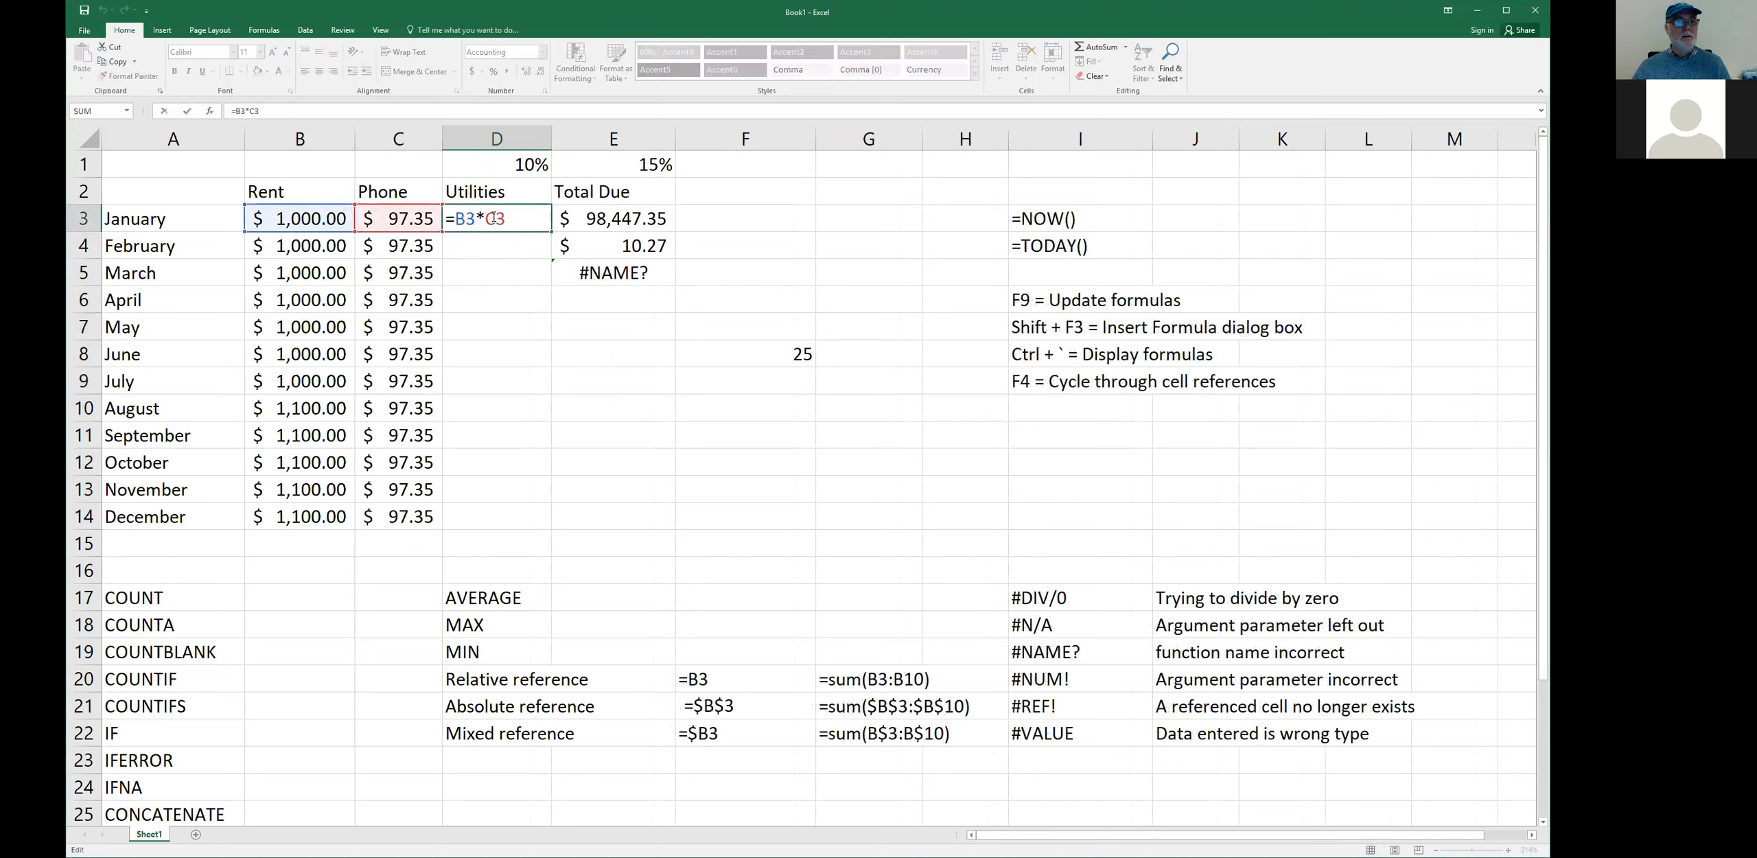
{"action": "left_click", "coordinate": [500, 218]}
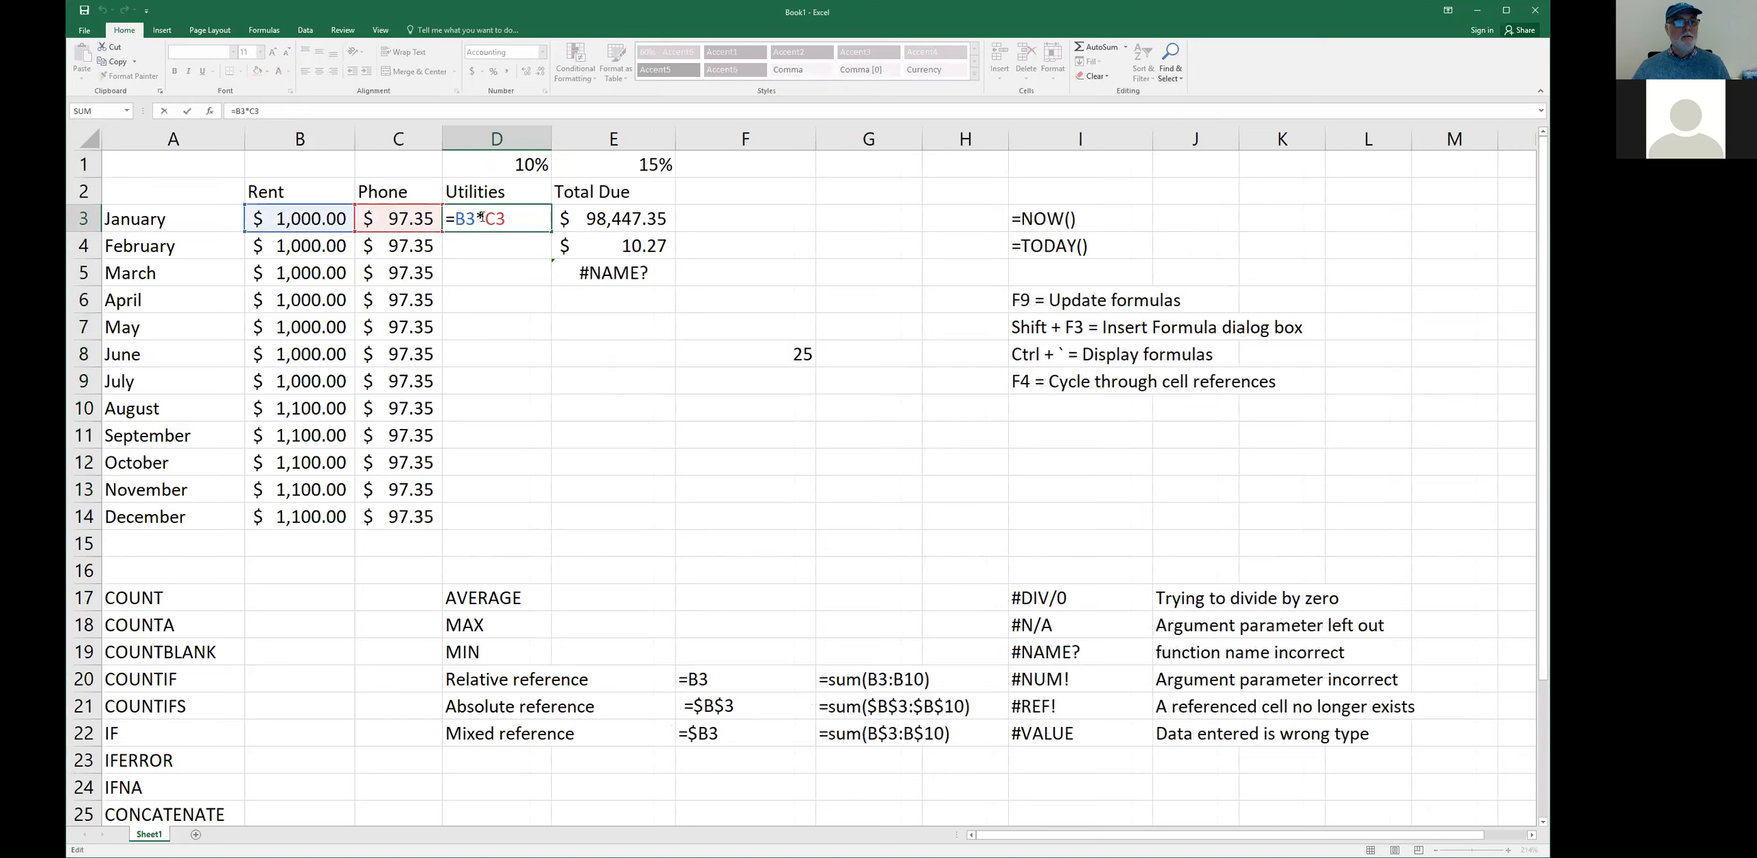
{"action": "left_click", "coordinate": [318, 219]}
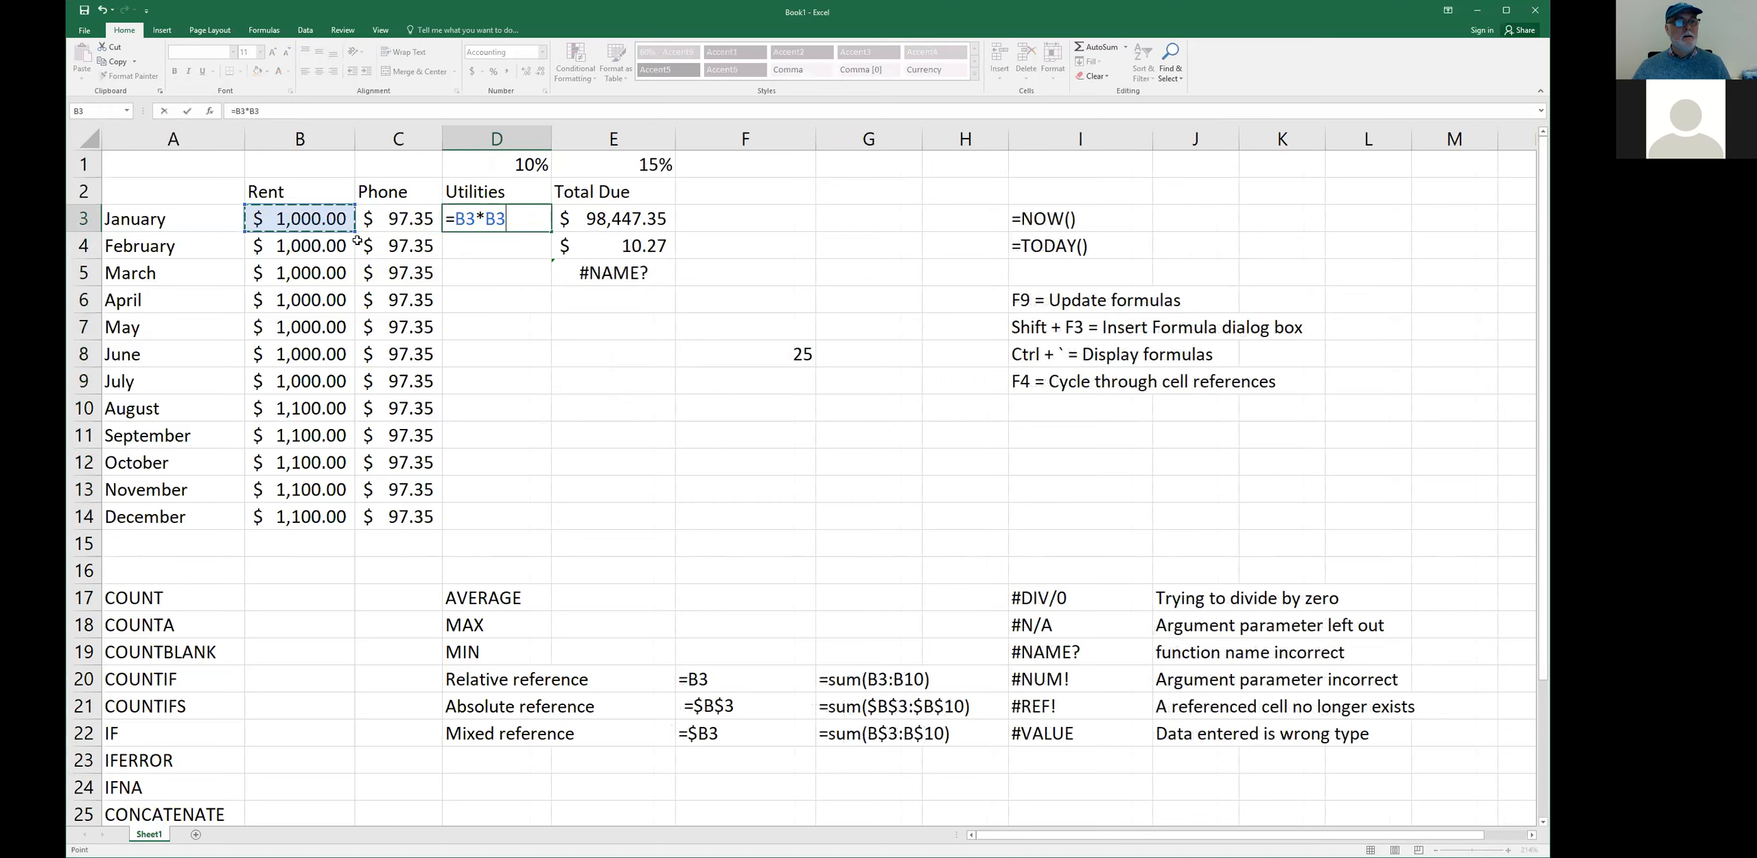
{"action": "key", "text": "ctrl+z"}
{"action": "key", "text": "ctrl+y"}
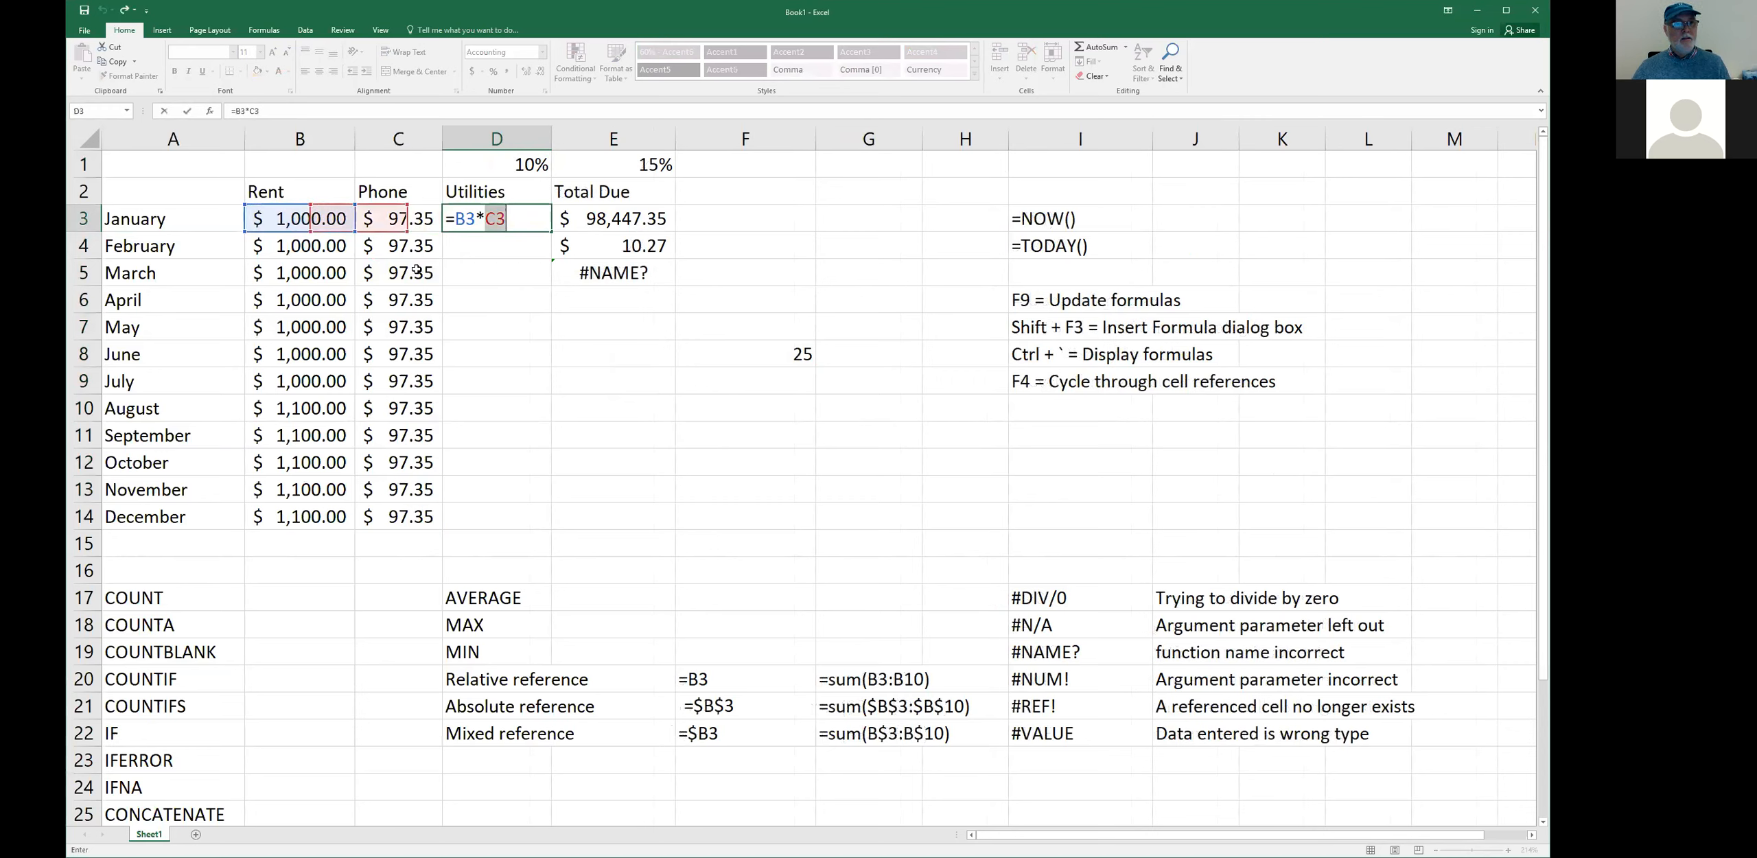
{"action": "key", "text": "ctrl+z"}
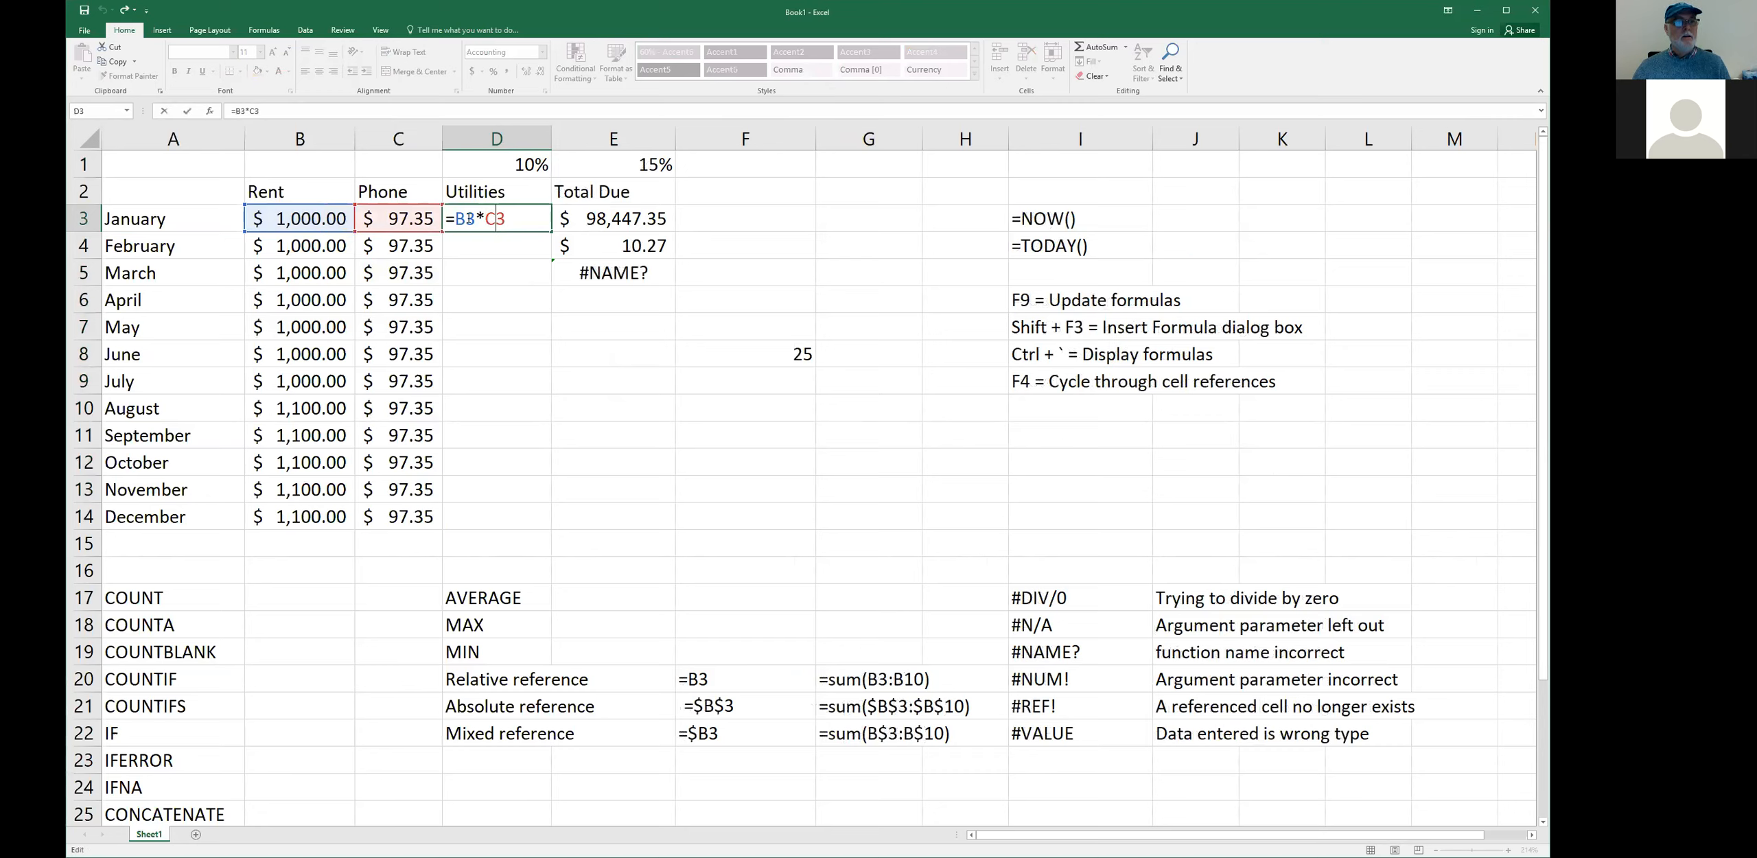
- Replace the C3 reference in the D3 utilities formula with D1 so it reads =B3*D1
{"action": "left_click_drag", "start_coordinate": [485, 219], "coordinate": [508, 219]}
{"action": "left_click", "coordinate": [527, 165]}
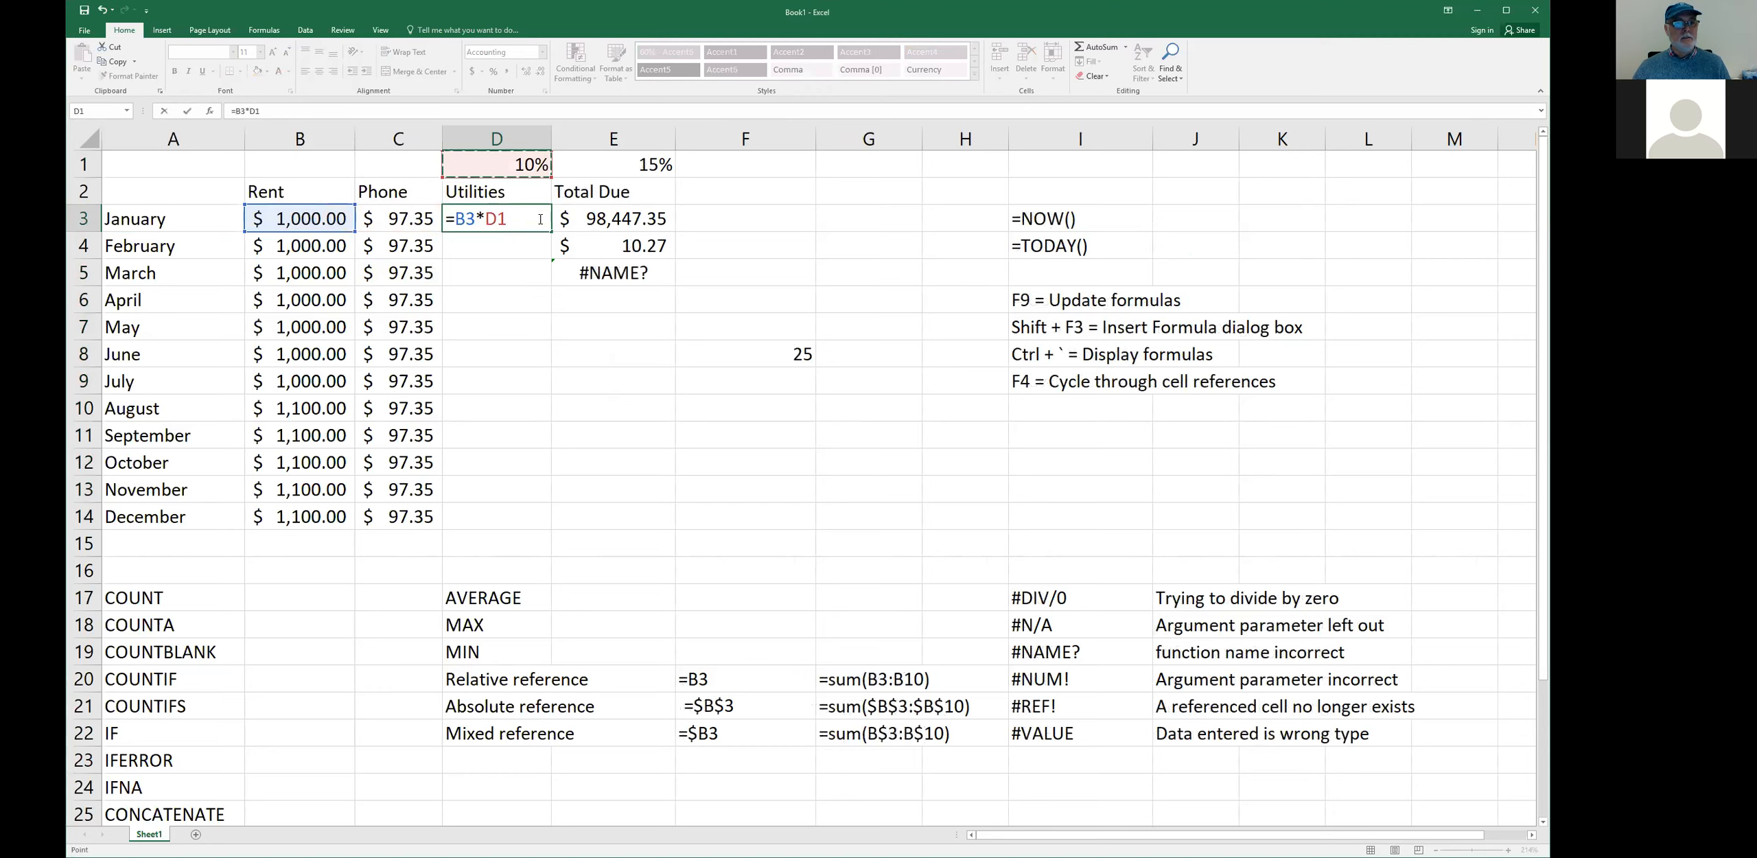
{"action": "key", "text": "Return"}
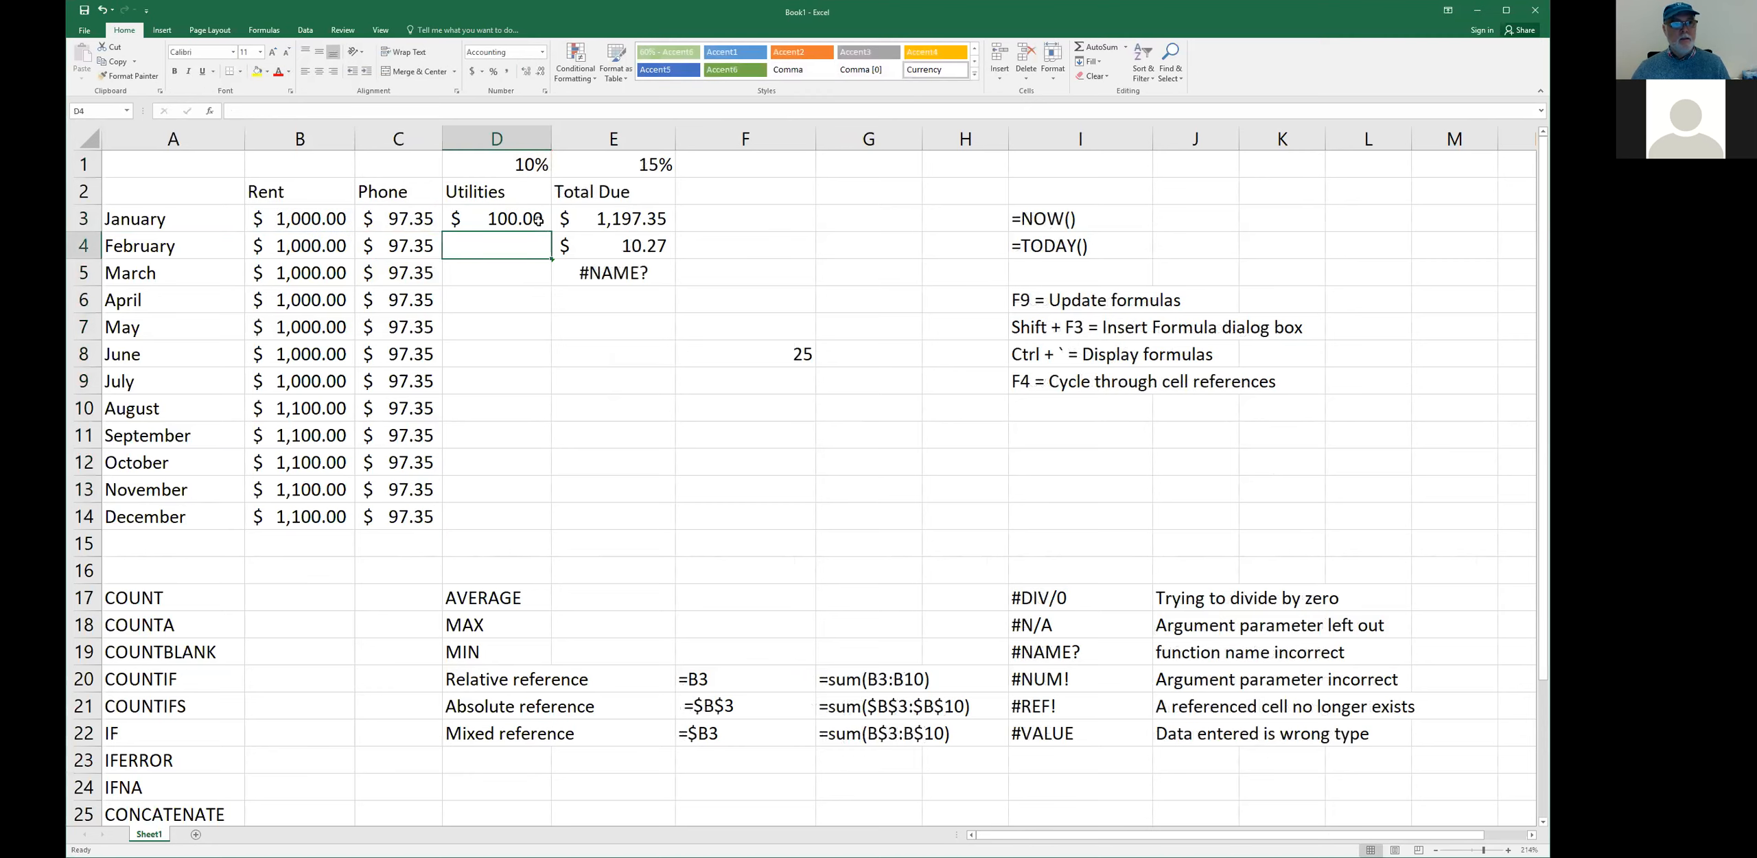
- Delete the test value 25 from F8 and select January's utilities formula in D3
{"action": "left_click", "coordinate": [796, 284]}
{"action": "left_click", "coordinate": [786, 351]}
{"action": "key", "text": "Delete"}
{"action": "left_click", "coordinate": [794, 308]}
{"action": "left_click", "coordinate": [513, 220]}
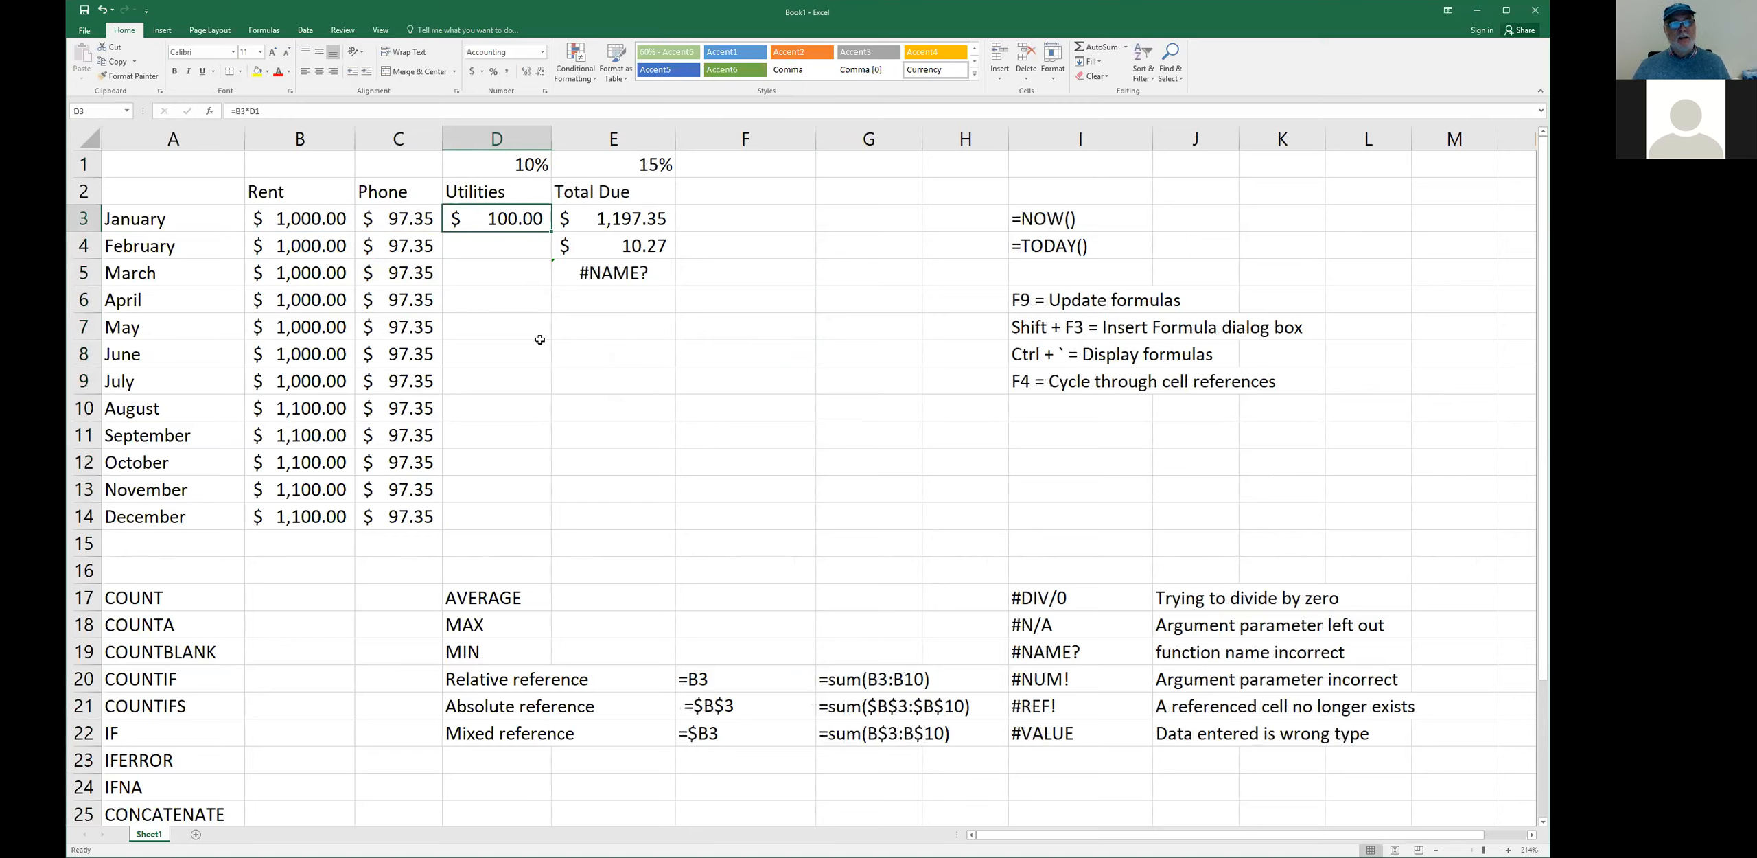
- Enter the formula =B8+C8+D8 in E8 for June's total due
{"action": "left_click", "coordinate": [619, 358]}
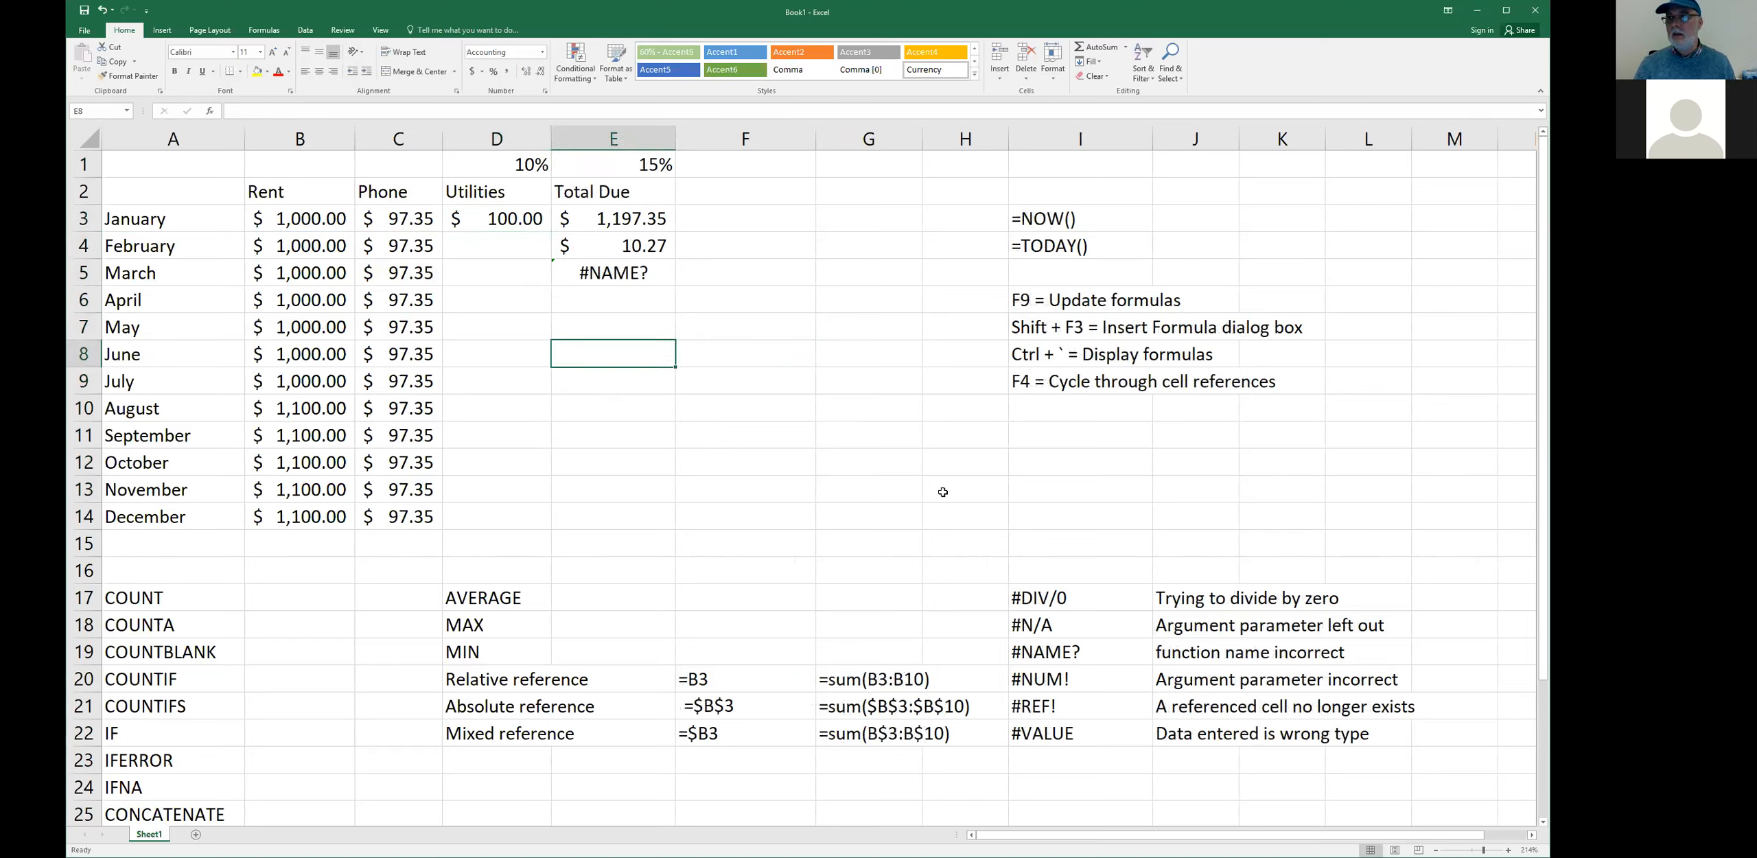
{"action": "type", "text": "="}
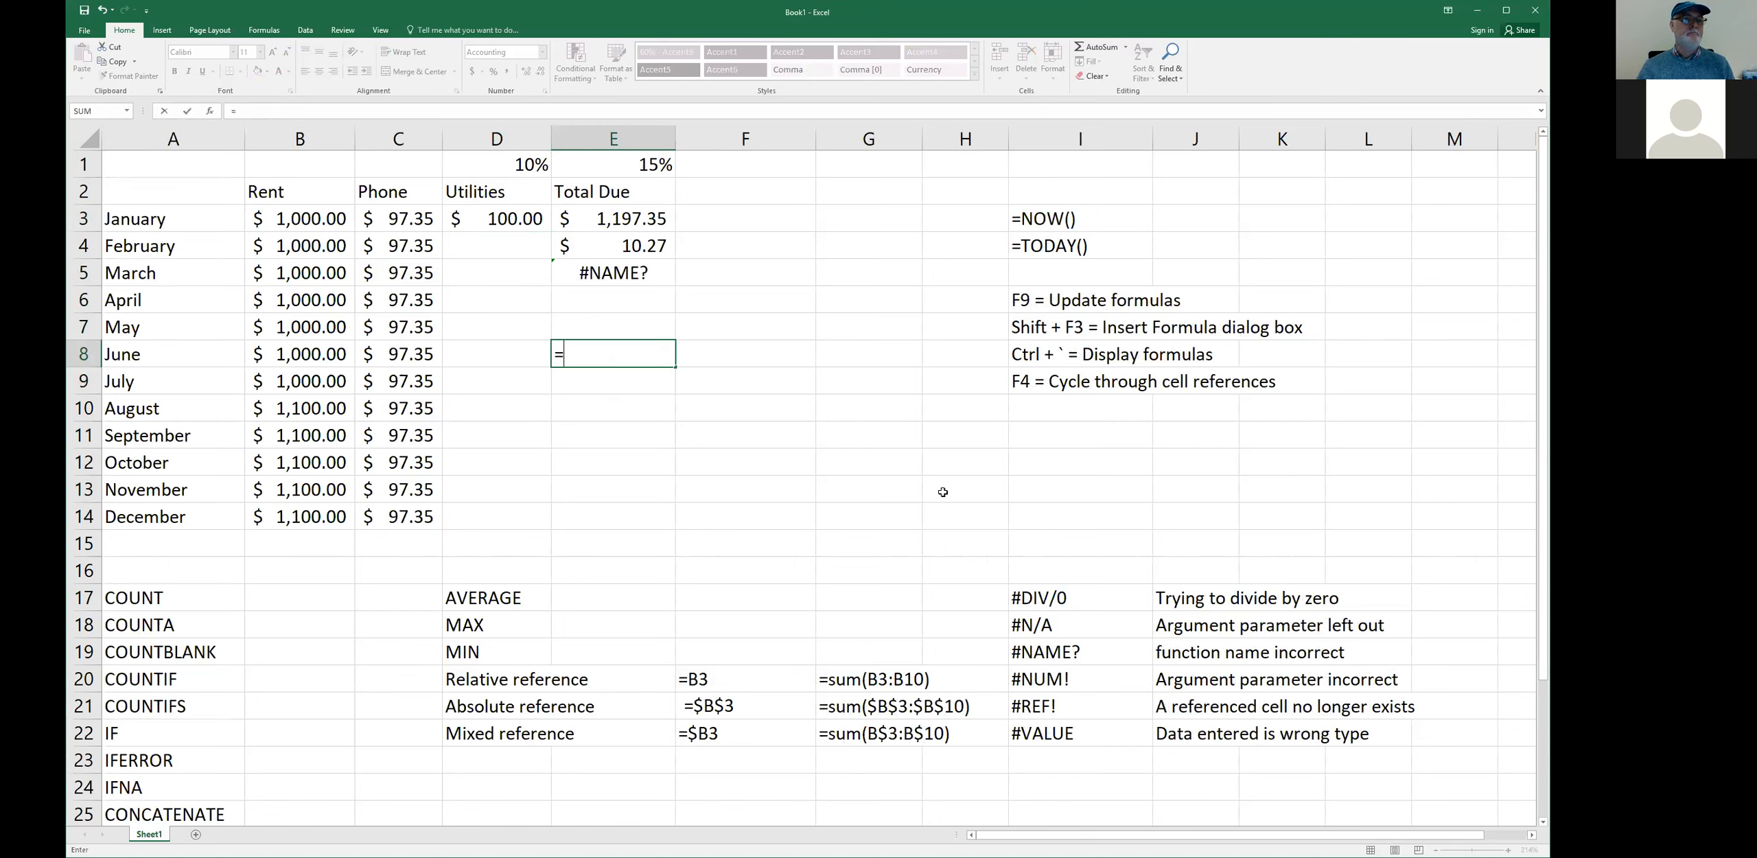
{"action": "type", "text": "B"}
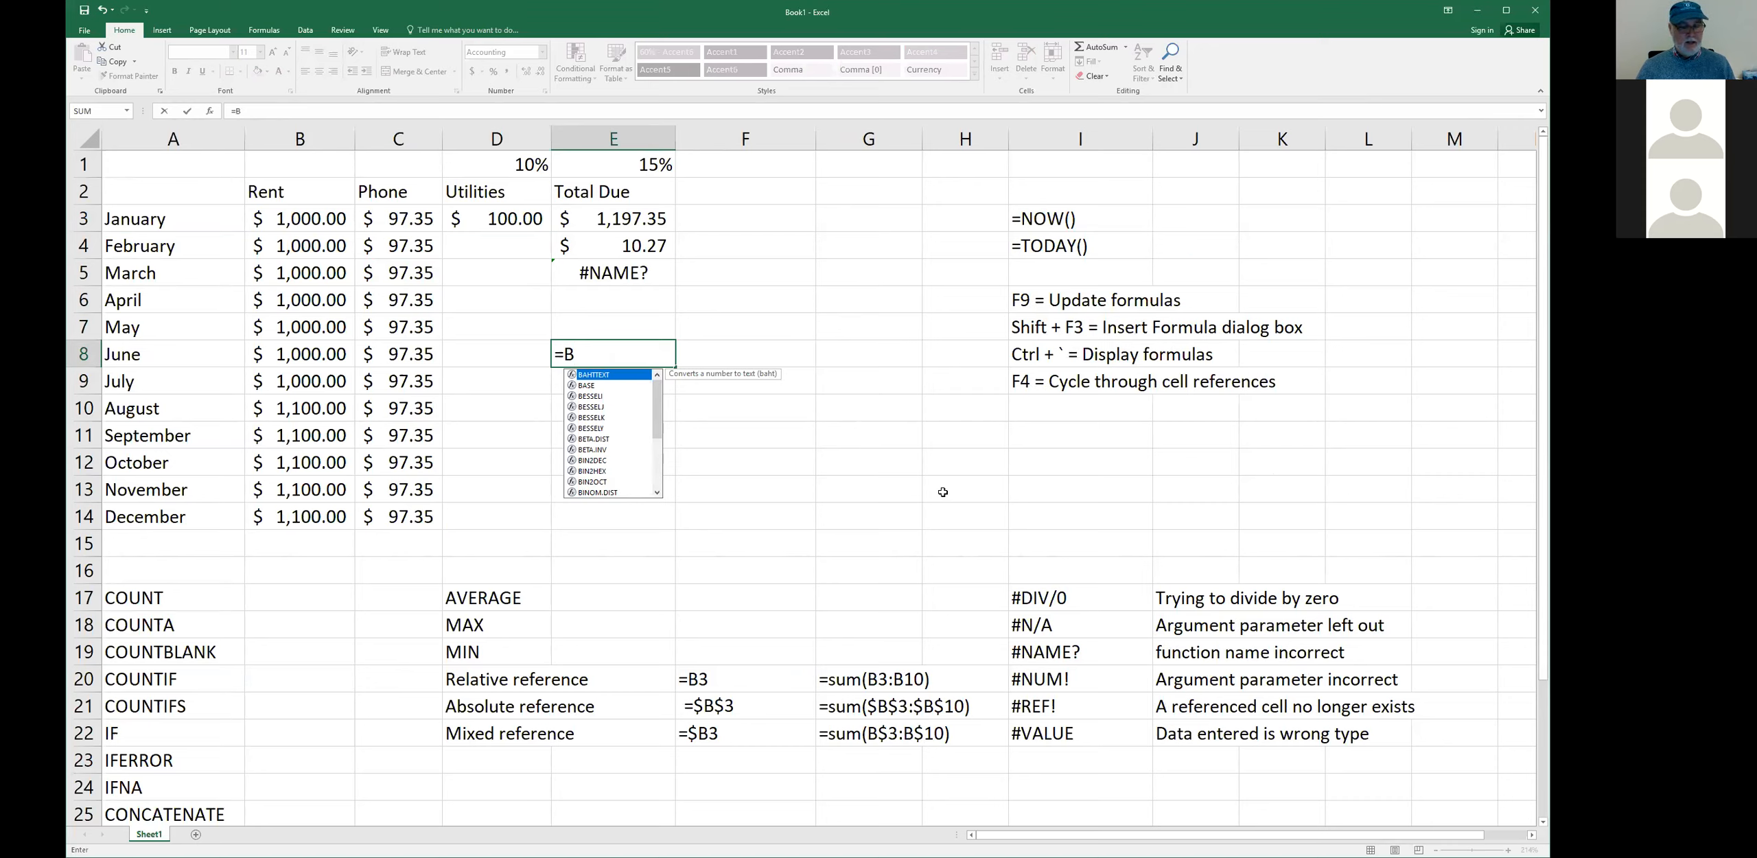
{"action": "type", "text": "8"}
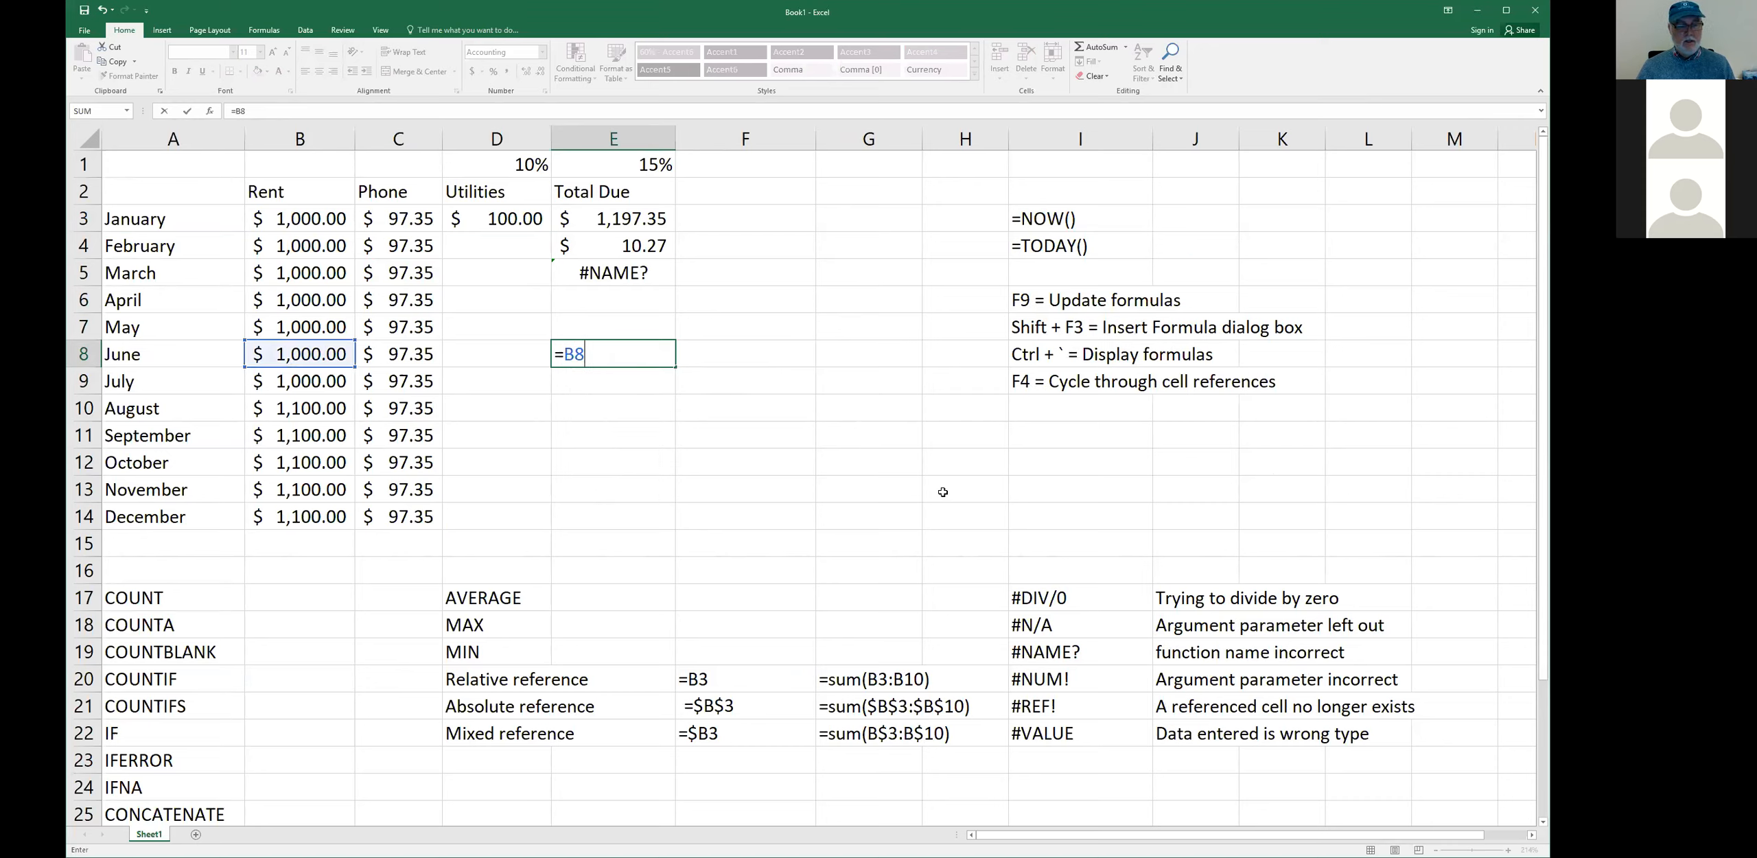
{"action": "type", "text": "+C"}
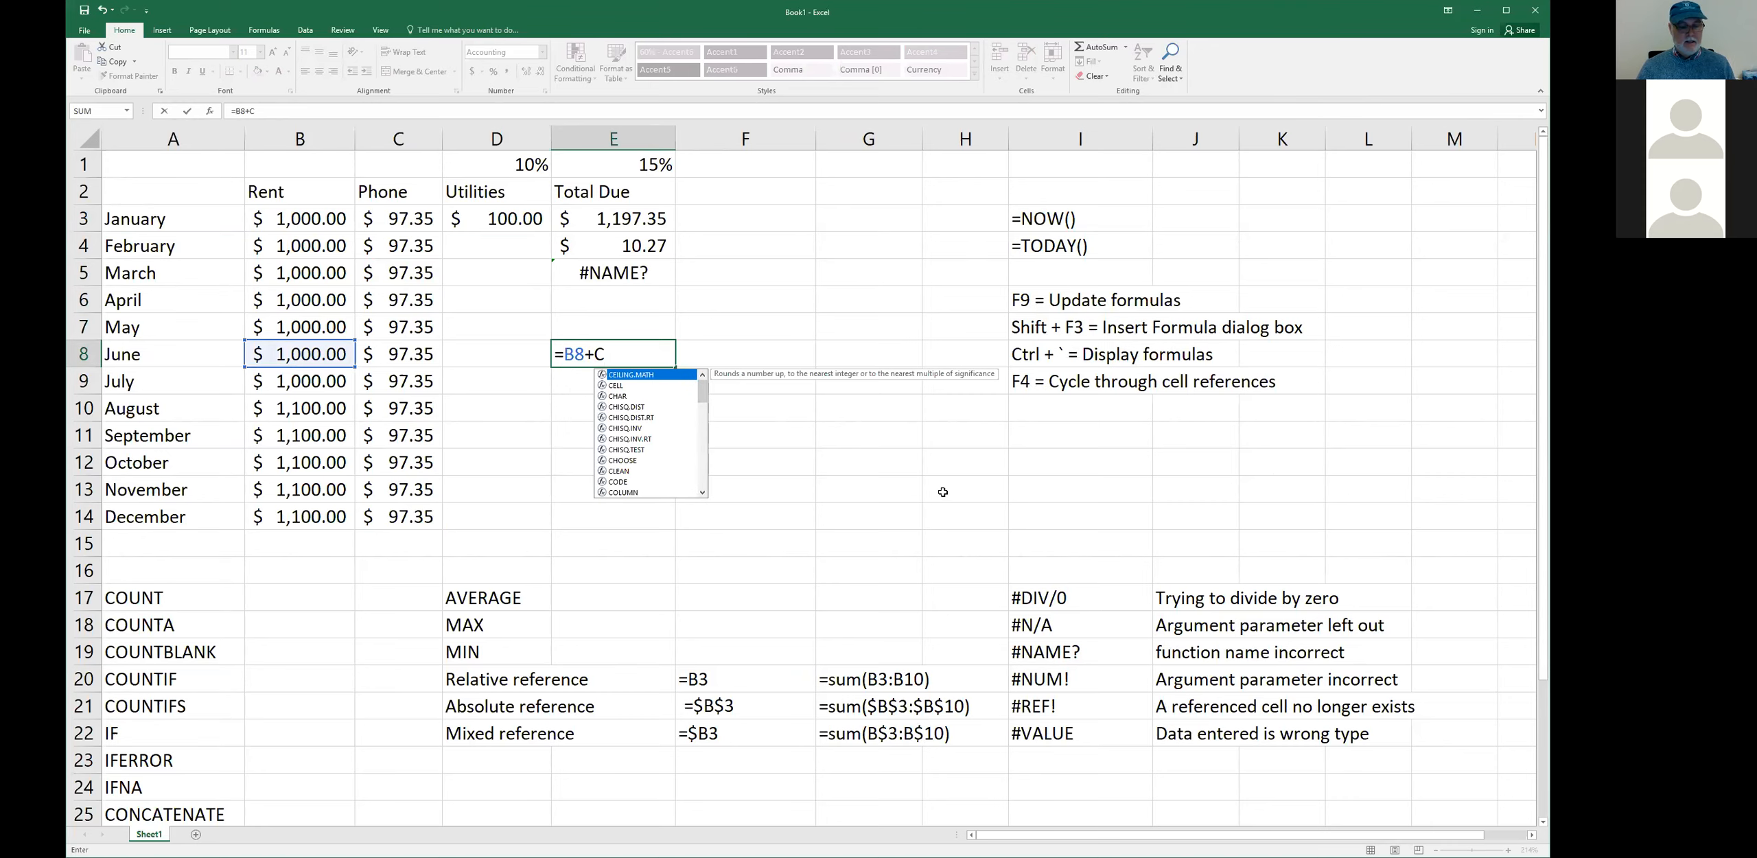
{"action": "type", "text": "8+D8"}
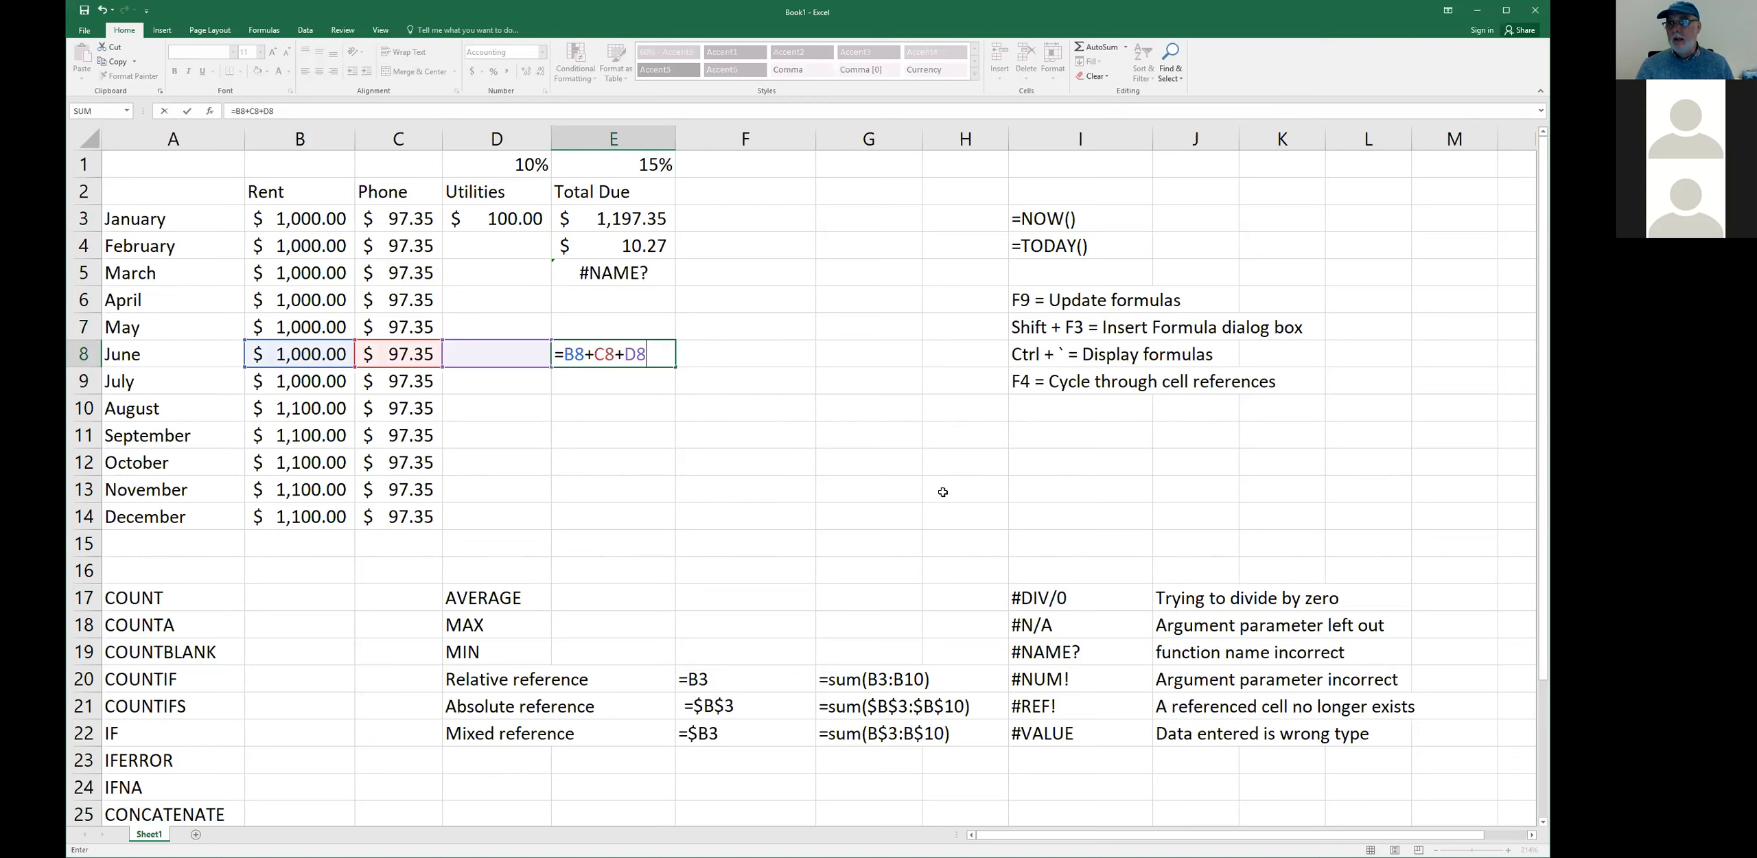
{"action": "key", "text": "Return"}
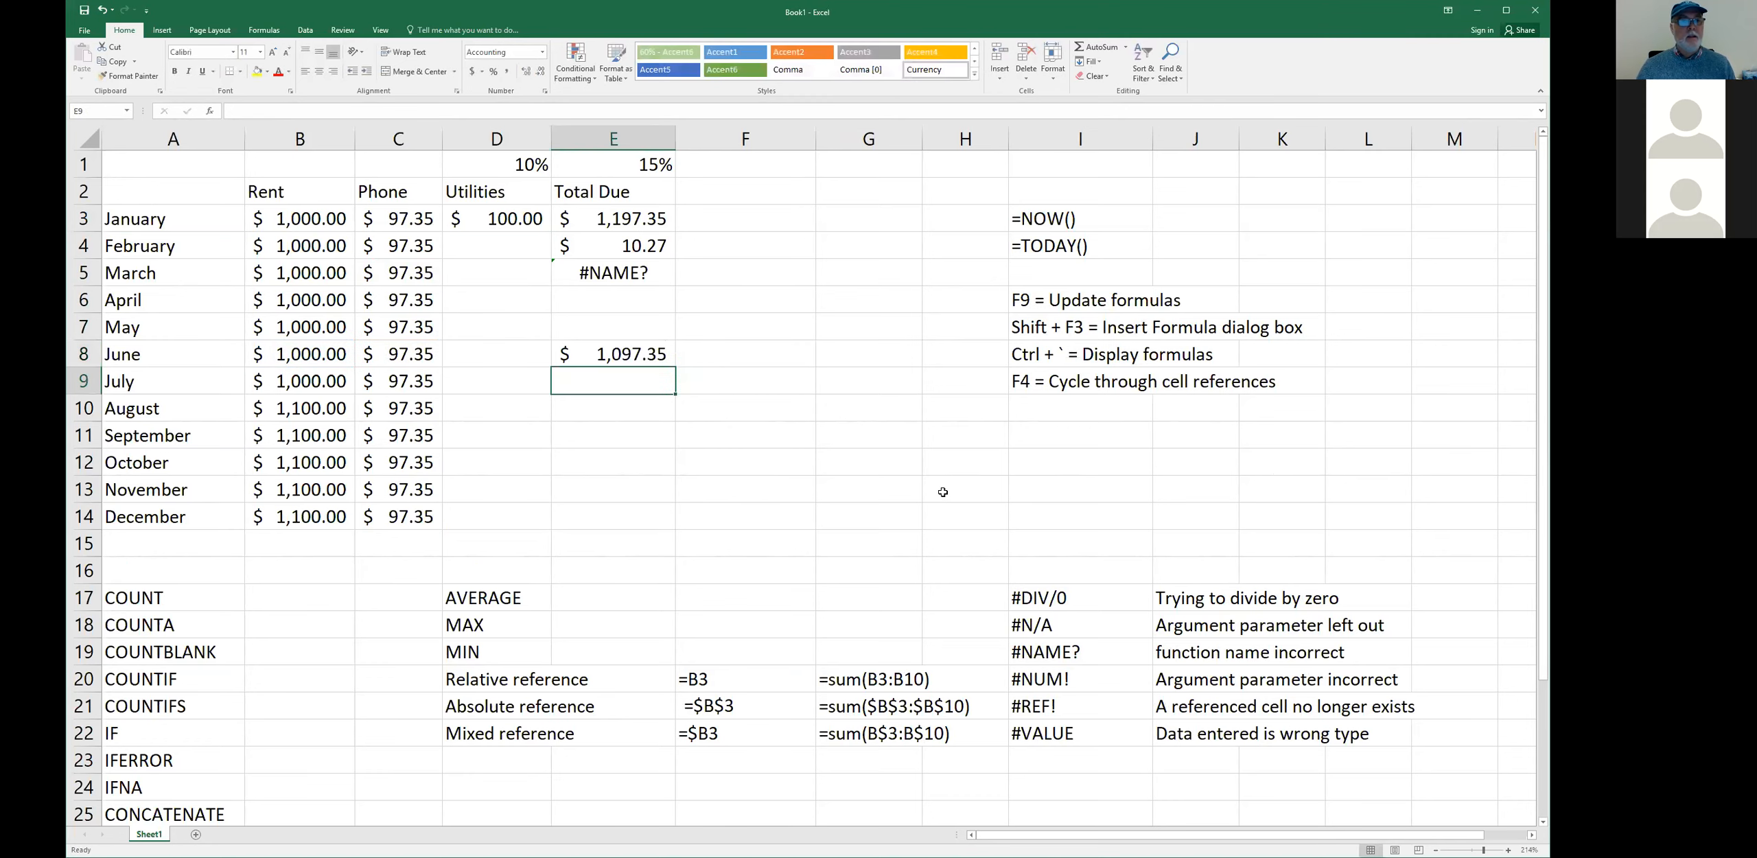
{"action": "key", "text": "Up"}
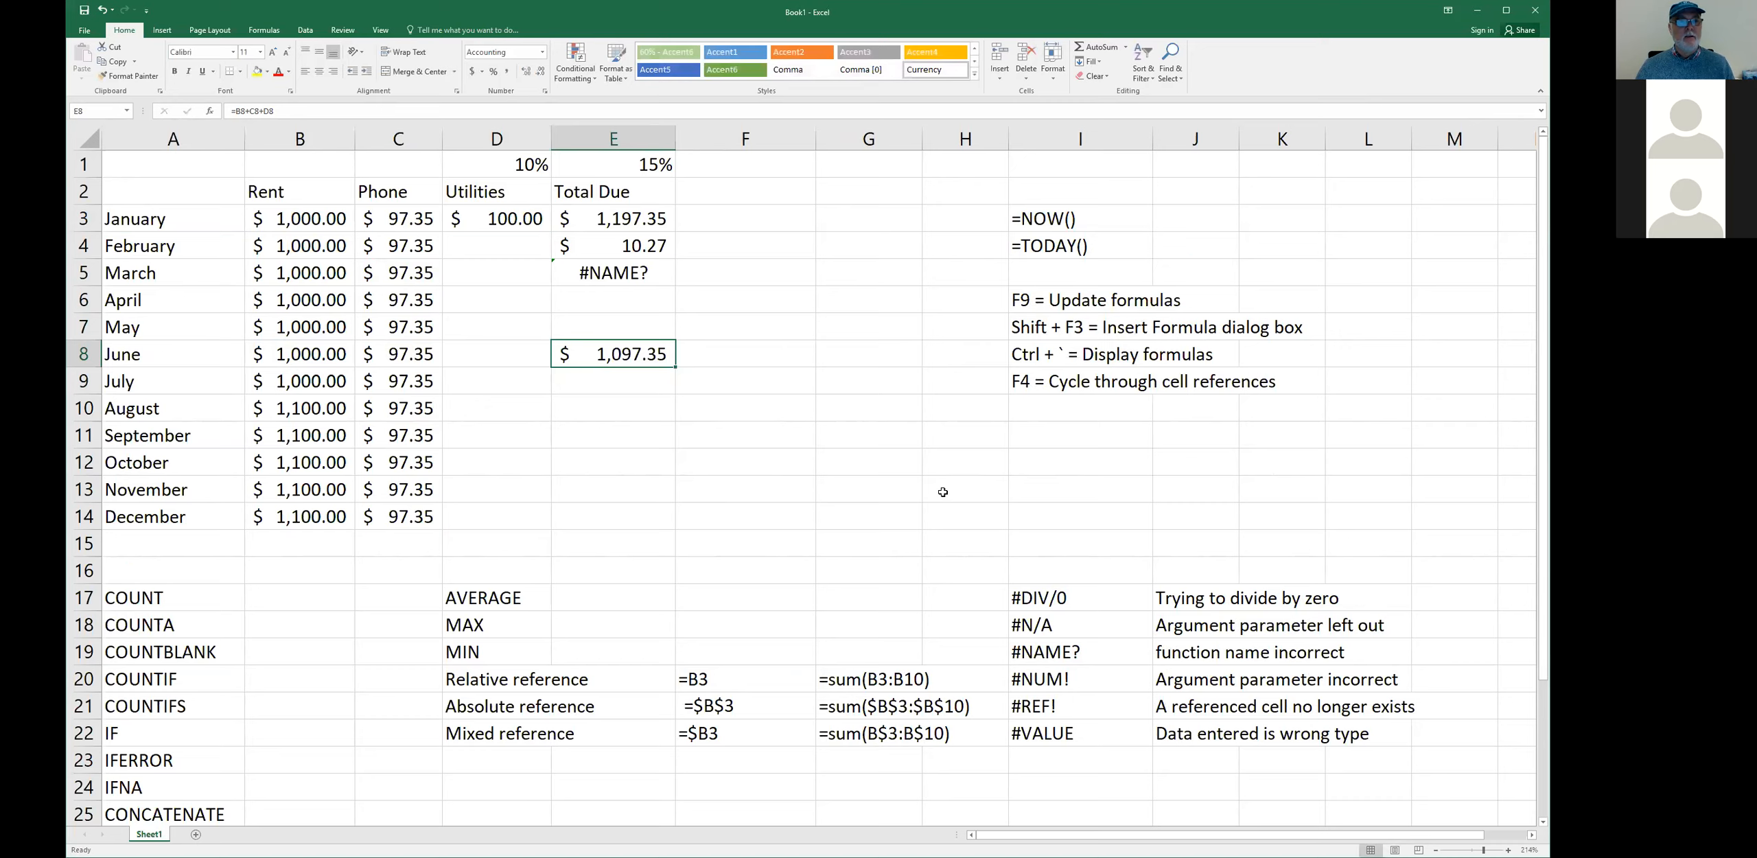
{"action": "key", "text": "Left"}
{"action": "key", "text": "Up"}
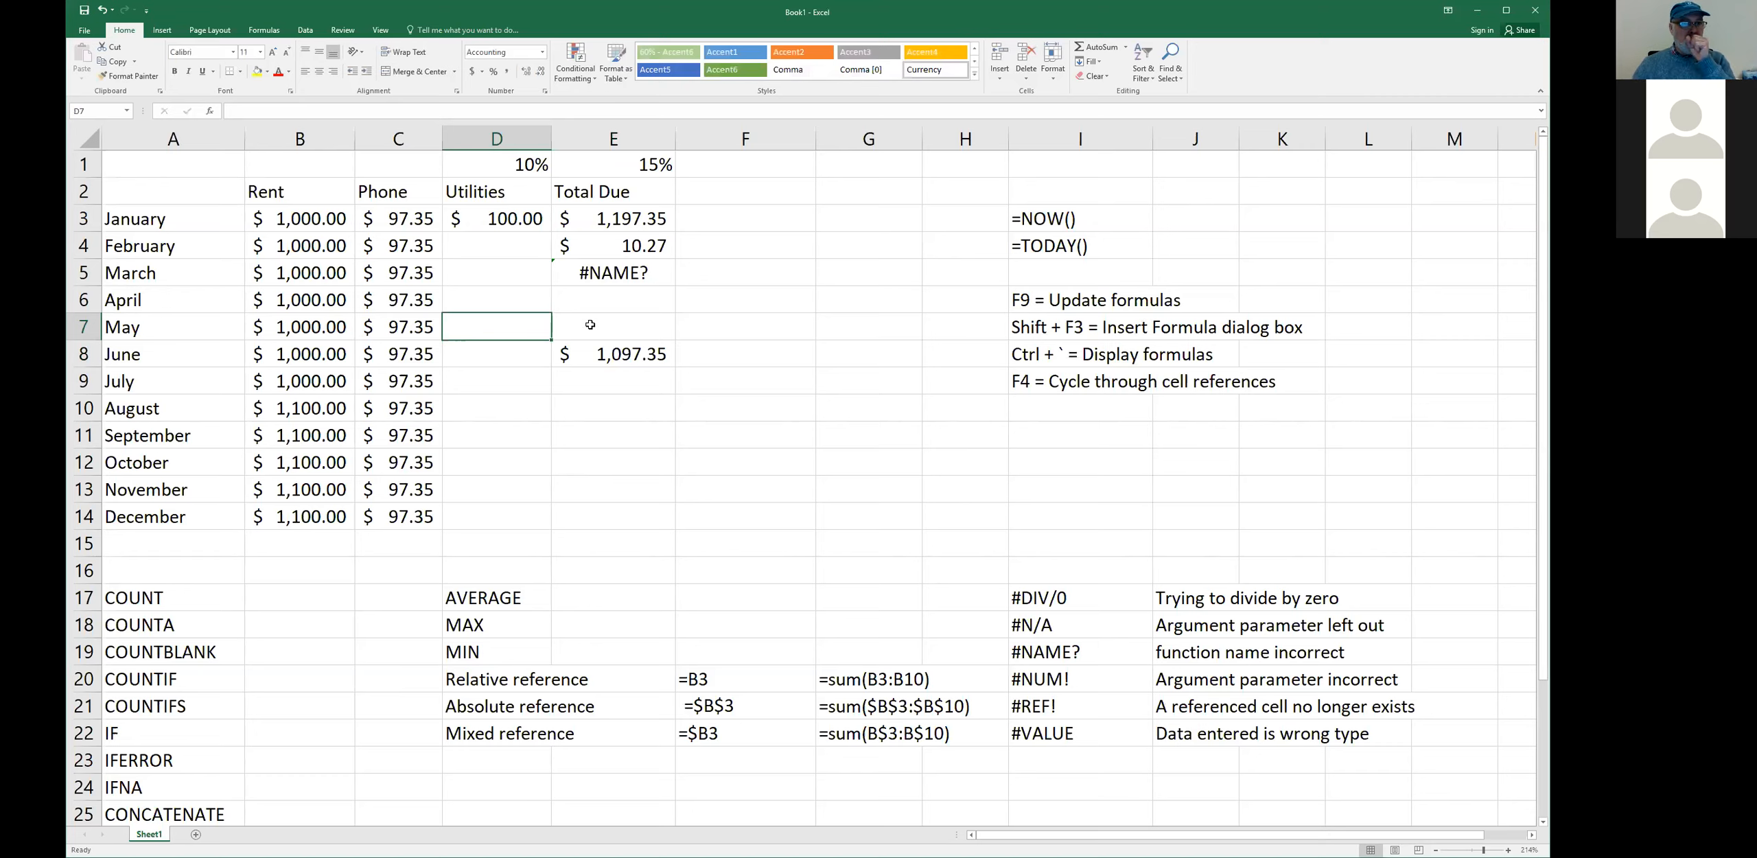
- AutoFill January's utilities formula from D3 down to December in D14, and widen column D slightly
{"action": "left_click", "coordinate": [515, 220]}
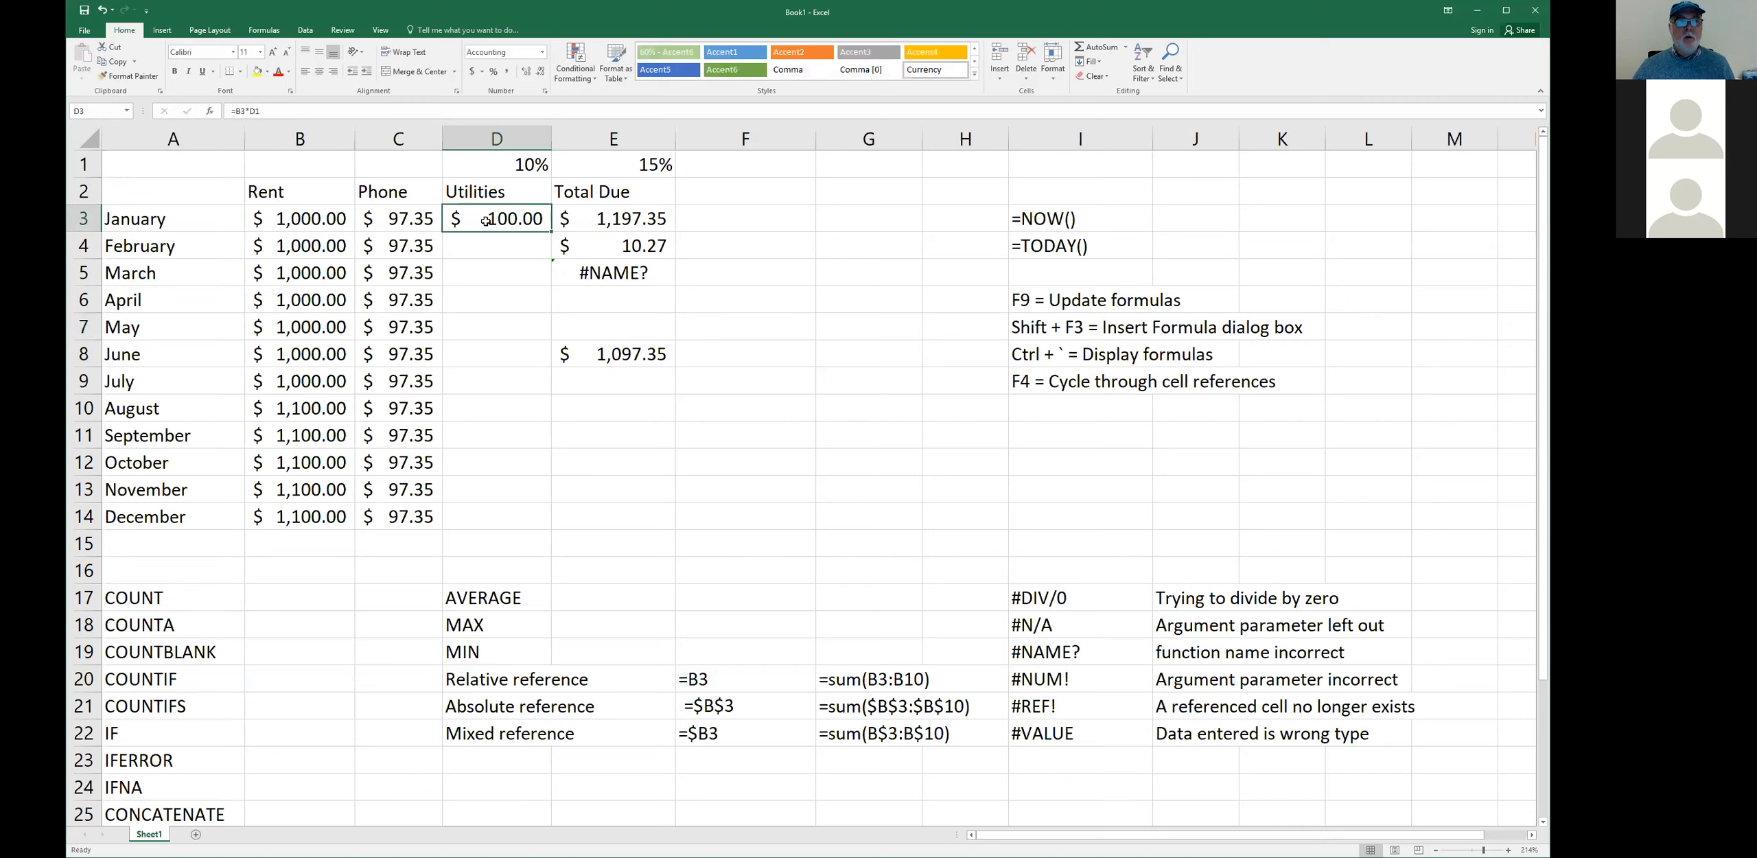
{"action": "left_click", "coordinate": [319, 221]}
{"action": "mouse_move", "coordinate": [337, 239]}
{"action": "left_mouse_down"}
{"action": "mouse_move", "coordinate": [401, 440]}
{"action": "mouse_move", "coordinate": [403, 515]}
{"action": "left_mouse_up"}
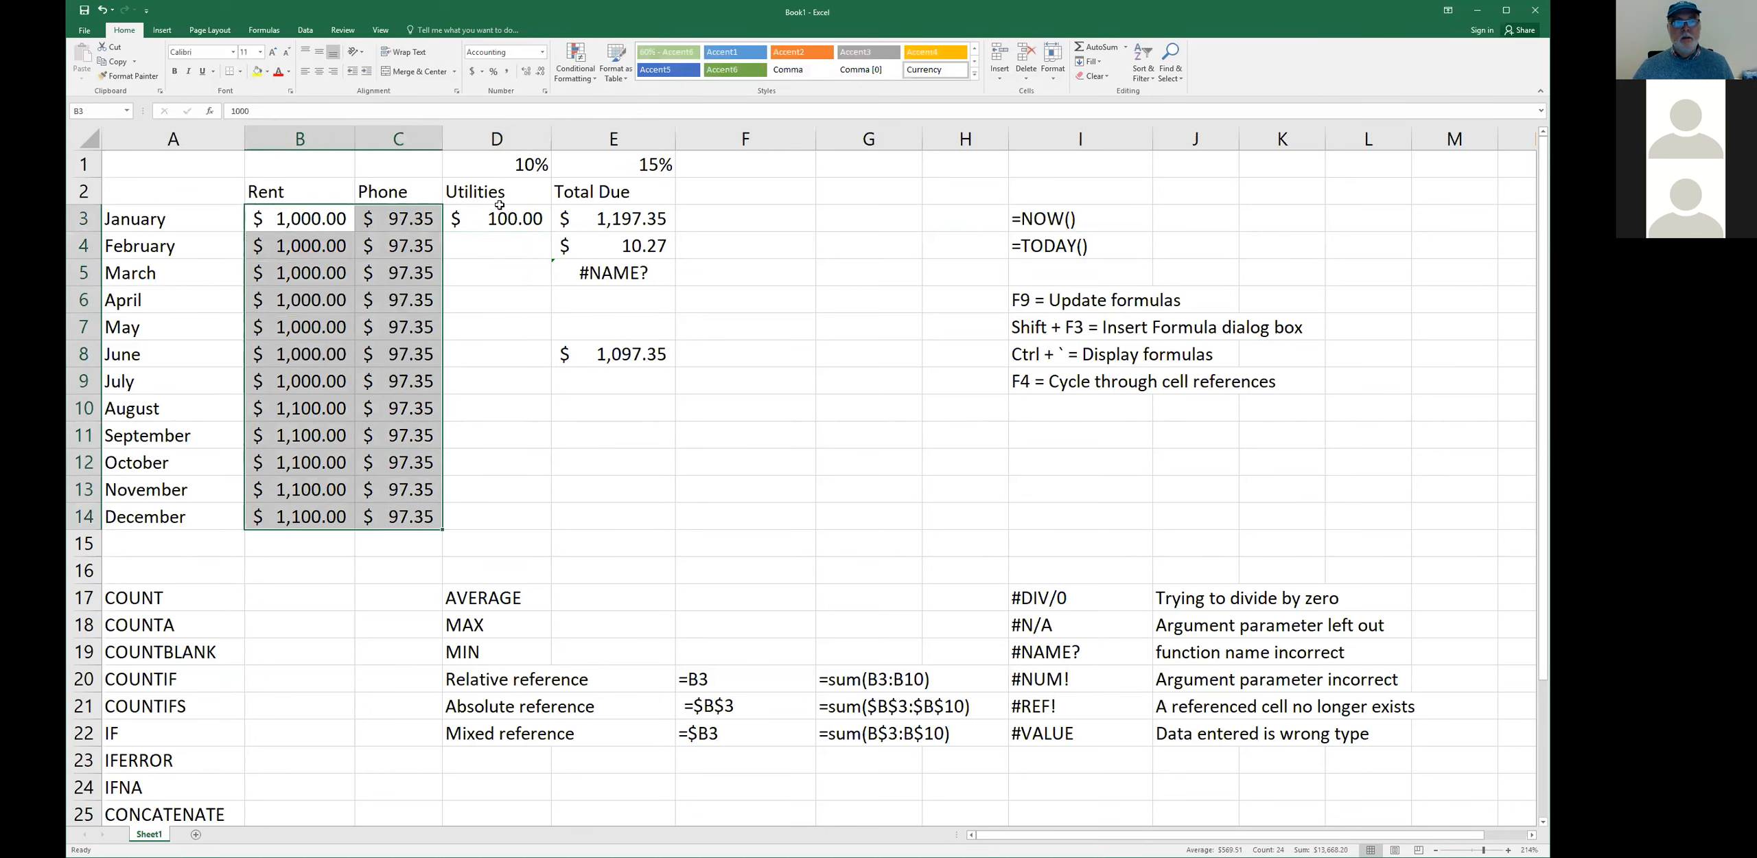
{"action": "left_click", "coordinate": [496, 218]}
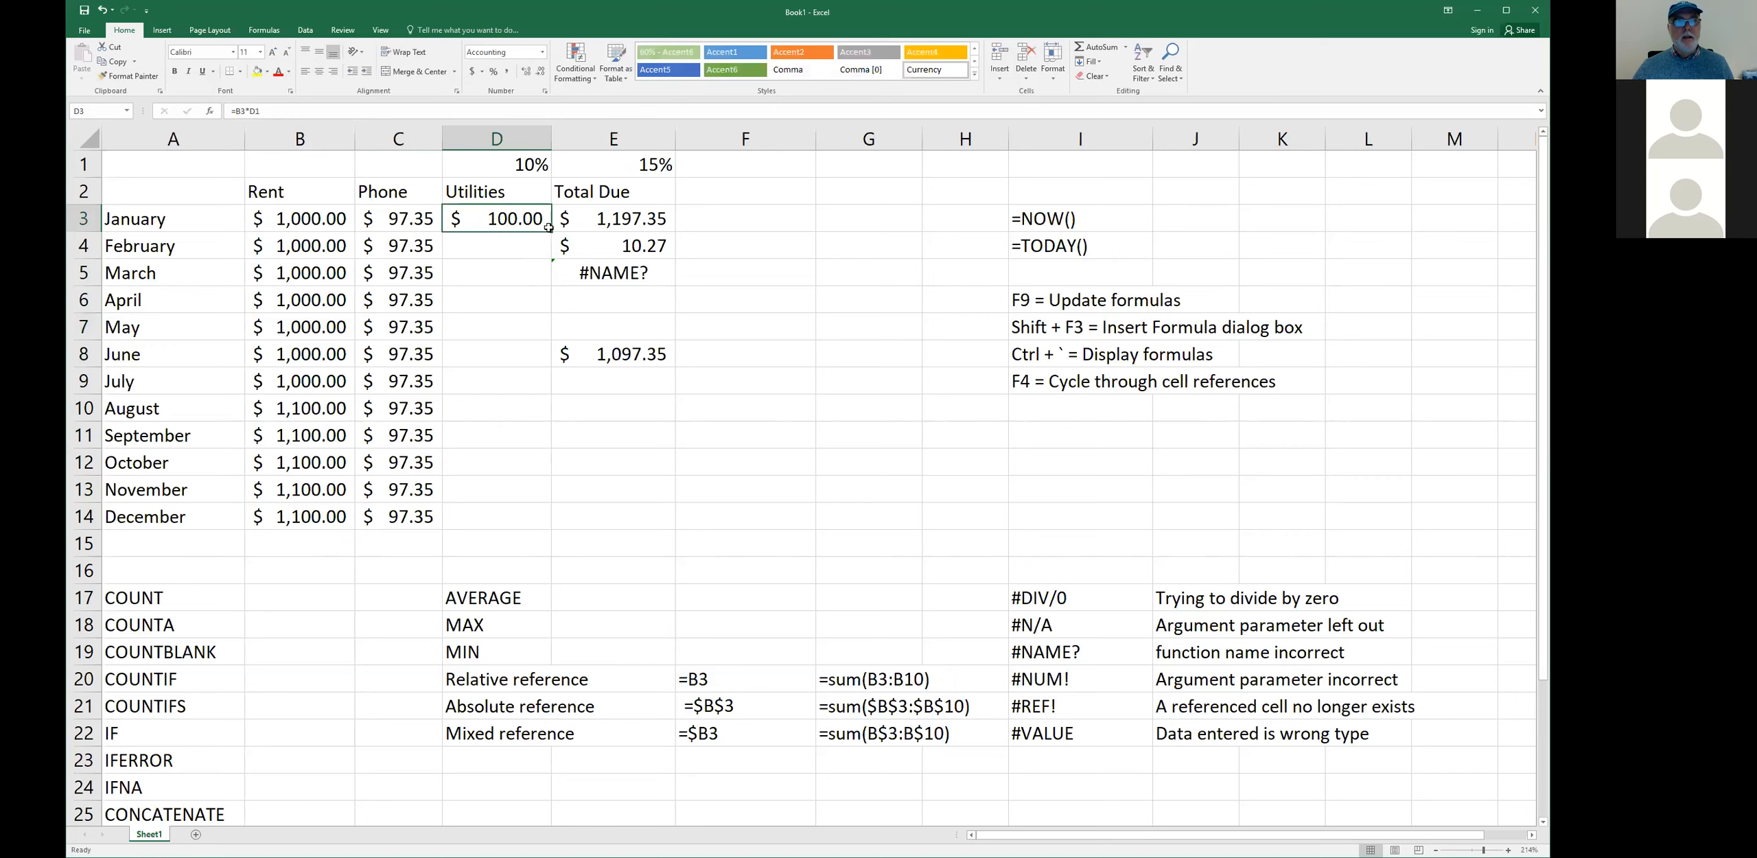
{"action": "left_click_drag", "start_coordinate": [555, 273], "coordinate": [546, 530]}
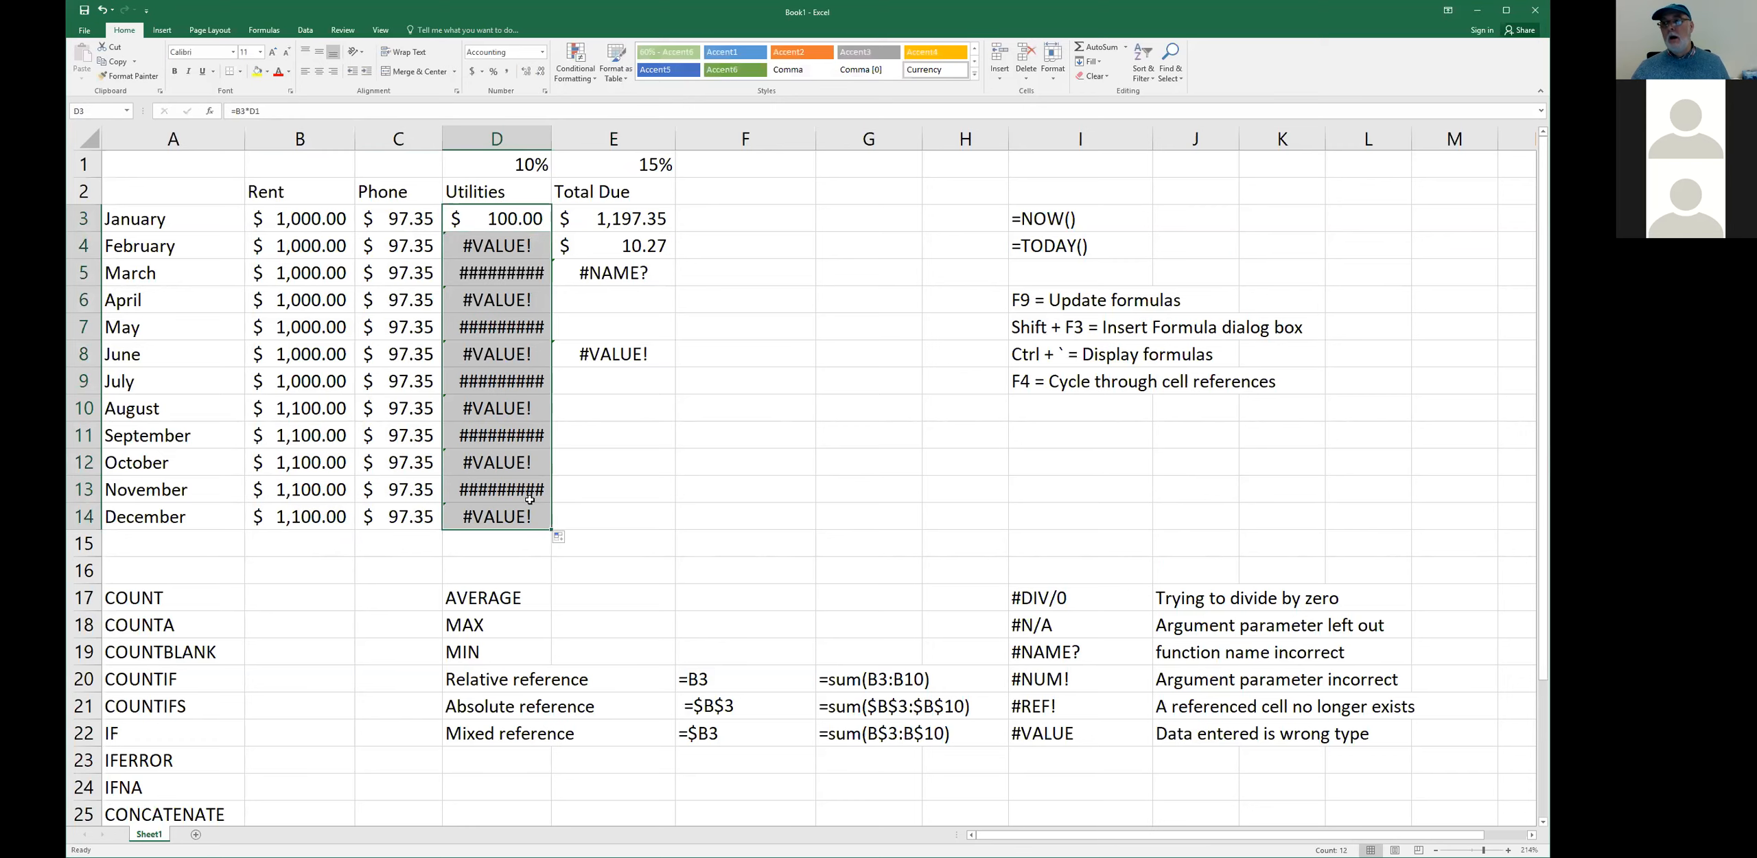
{"action": "left_click_drag", "start_coordinate": [553, 138], "coordinate": [562, 138]}
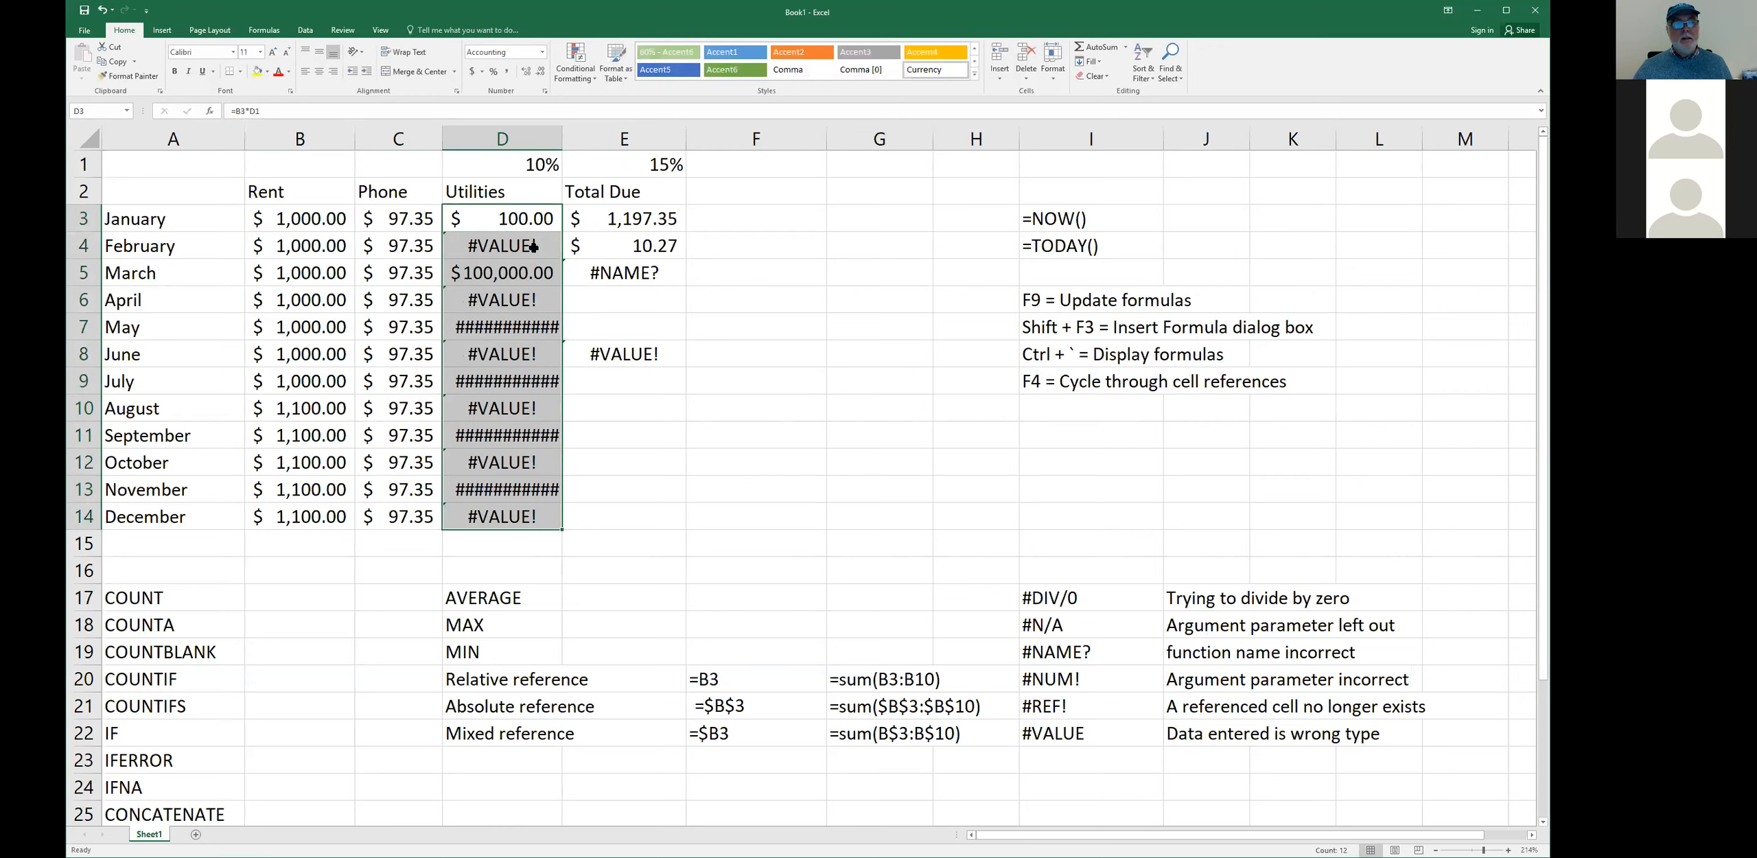
- Examine the filled utilities formulas cell by cell from January in D3 to July in D9
{"action": "left_click", "coordinate": [518, 220]}
{"action": "left_click", "coordinate": [511, 244]}
{"action": "left_click", "coordinate": [505, 274]}
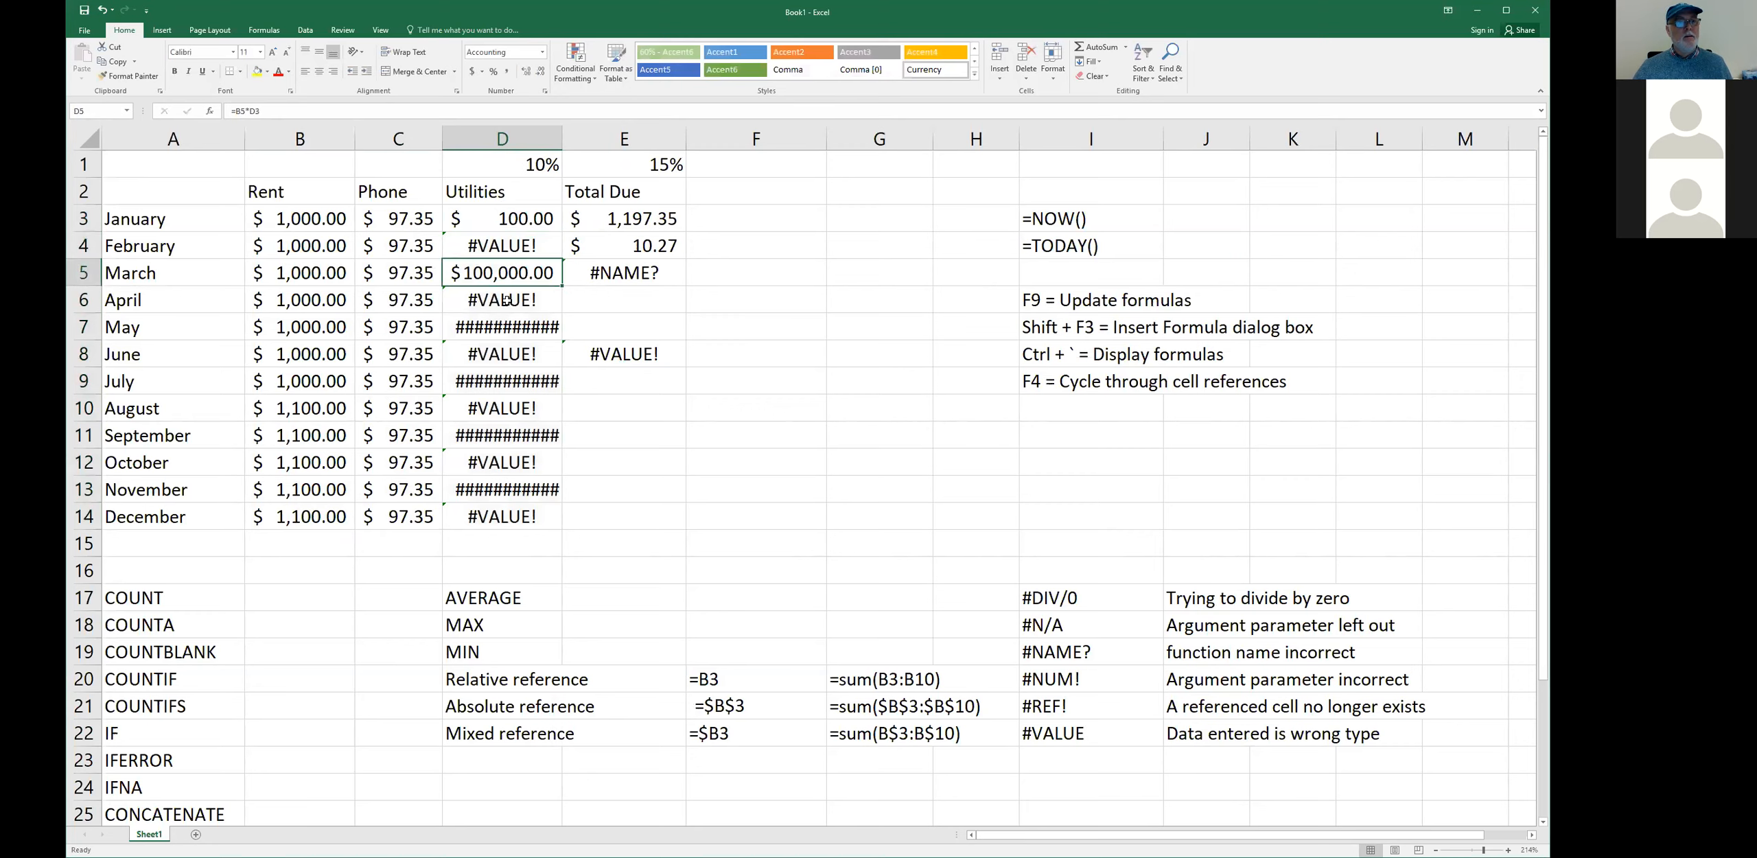
{"action": "left_click", "coordinate": [505, 300]}
{"action": "left_click", "coordinate": [505, 327]}
{"action": "left_click", "coordinate": [506, 351]}
{"action": "left_click", "coordinate": [504, 374]}
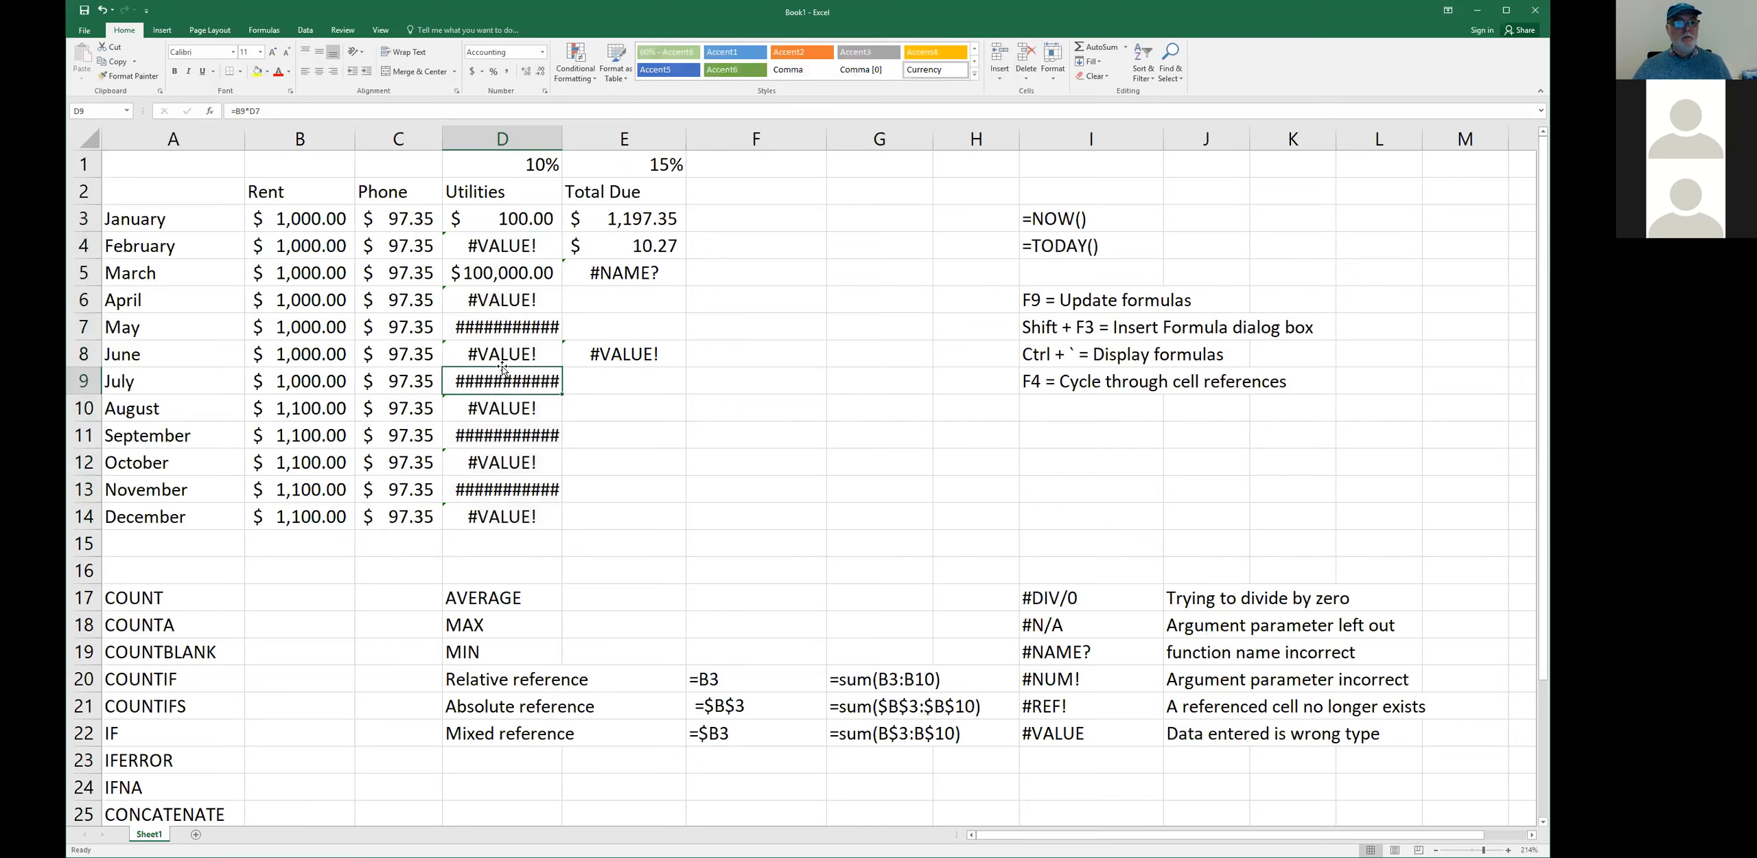
- Review the reference type notes in D20:D22 and re-enter the relative reference example in F20 as the text '=B3
{"action": "scroll", "coordinate": [510, 371], "scroll_direction": "down", "scroll_amount": 1}
{"action": "scroll", "coordinate": [510, 371], "scroll_direction": "down", "scroll_amount": 5}
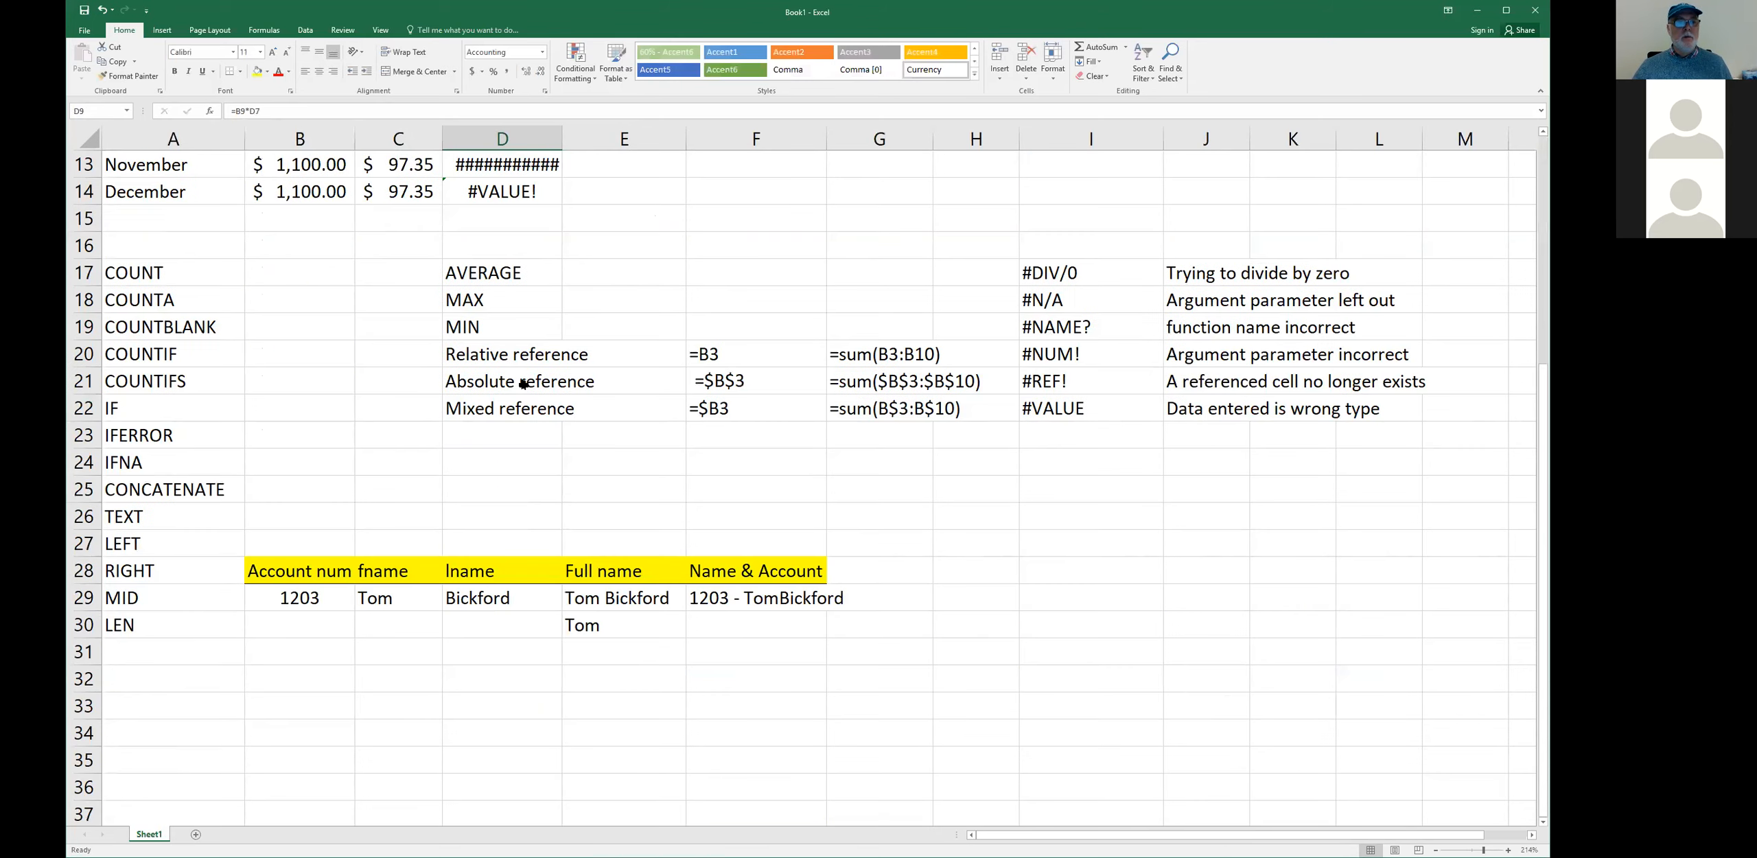
{"action": "left_click_drag", "start_coordinate": [483, 354], "coordinate": [549, 408]}
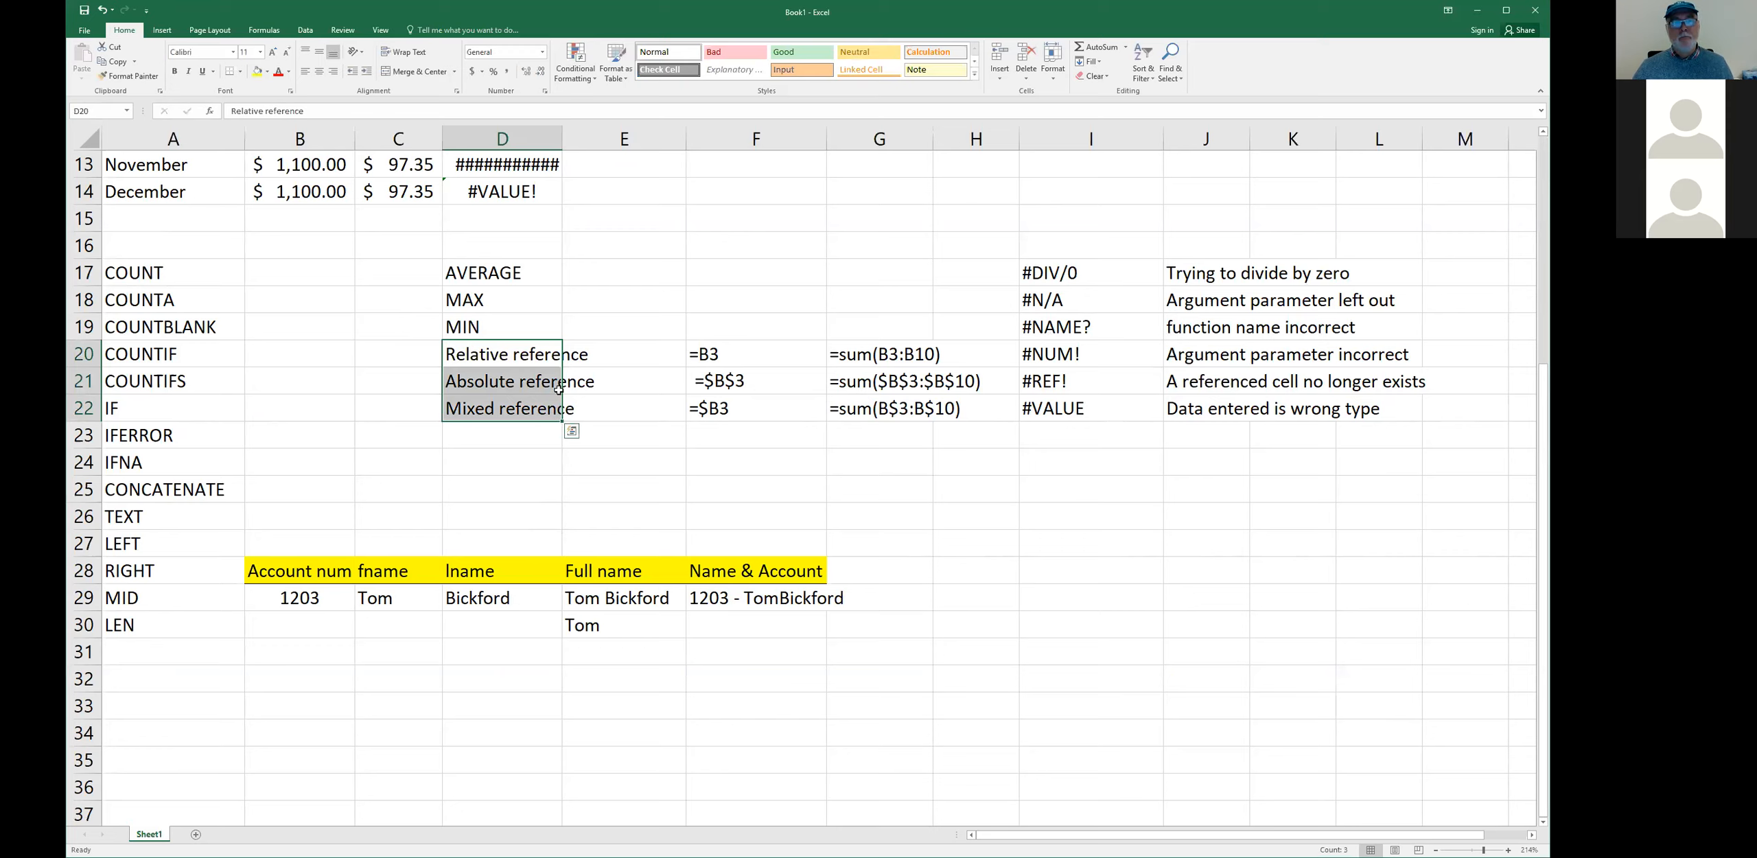
{"action": "left_click", "coordinate": [518, 350]}
{"action": "left_click", "coordinate": [698, 354]}
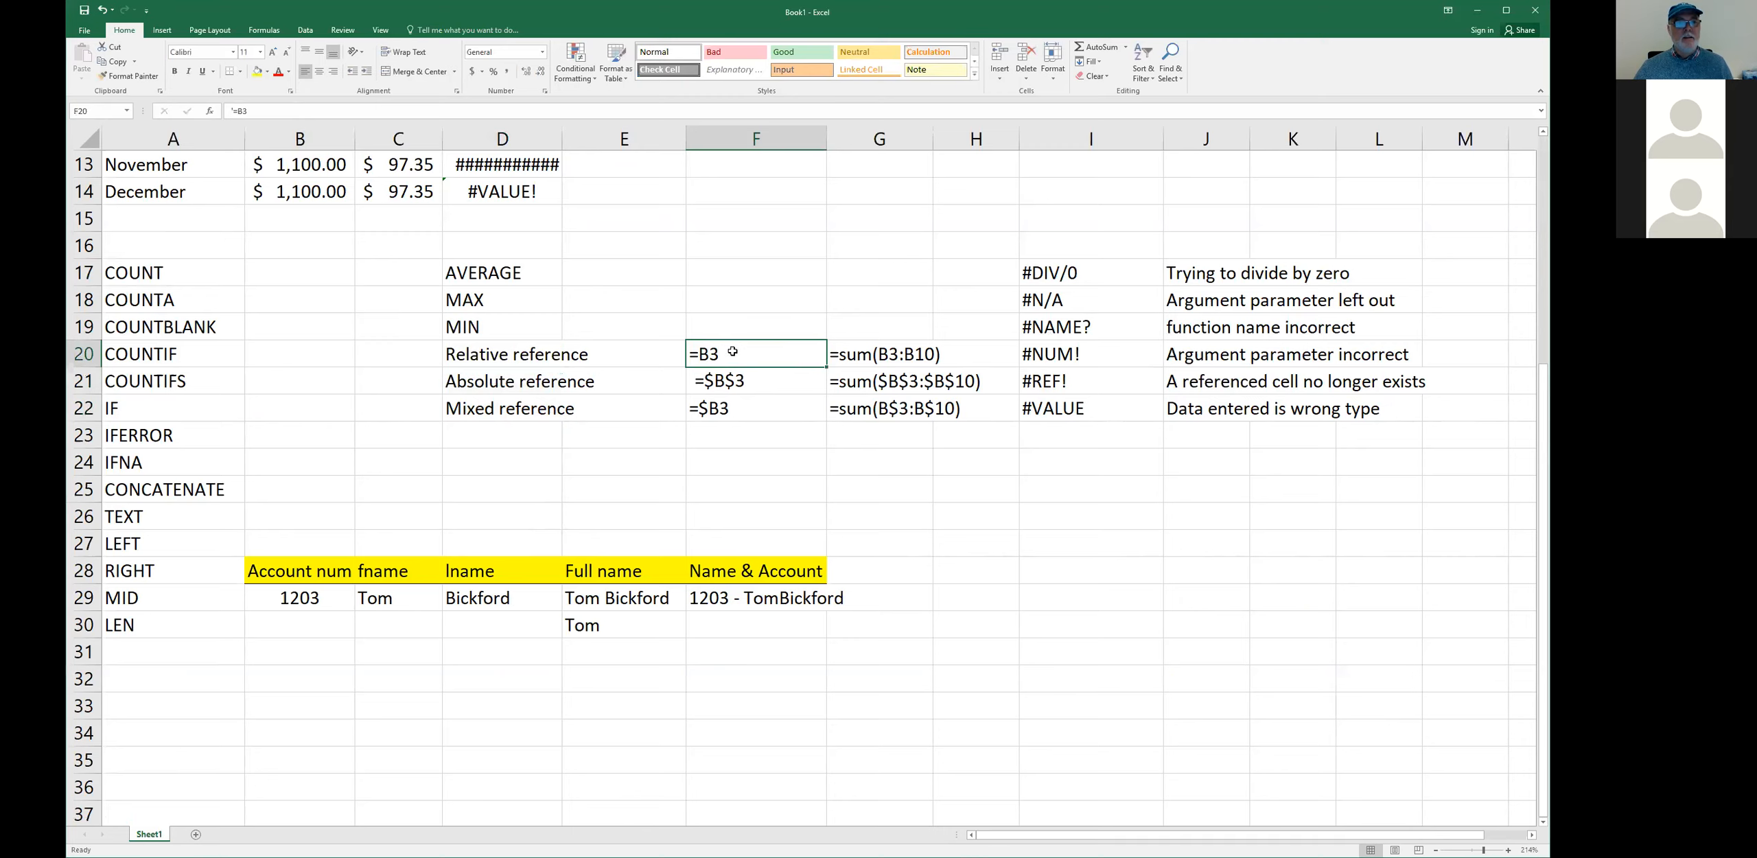
{"action": "type", "text": "'"}
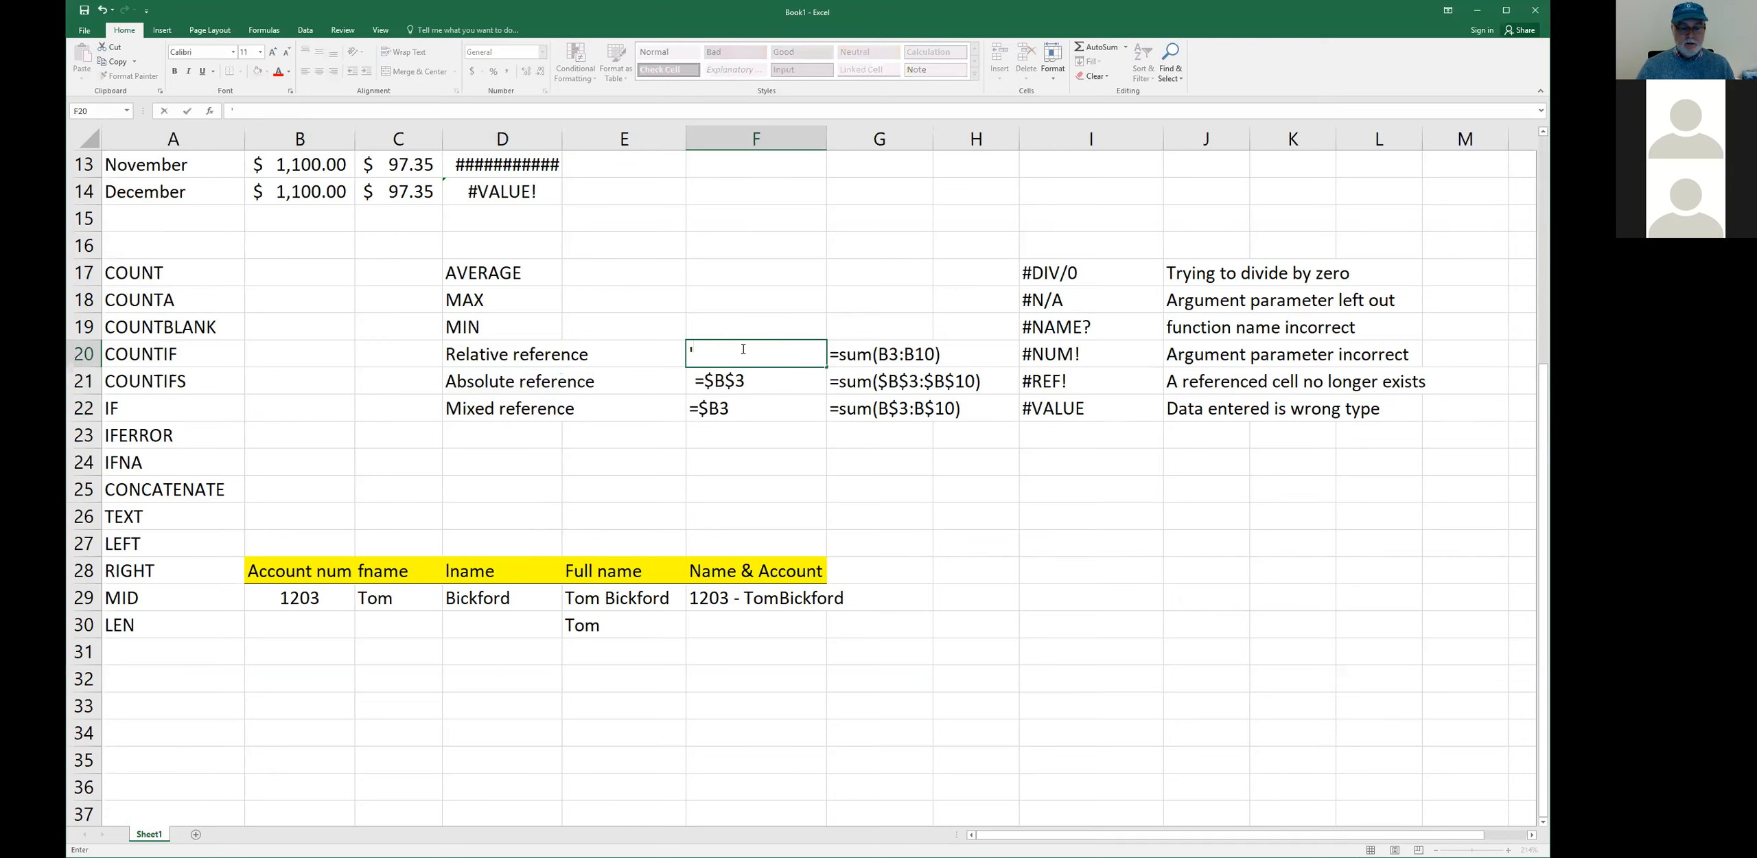
{"action": "type", "text": "=B3"}
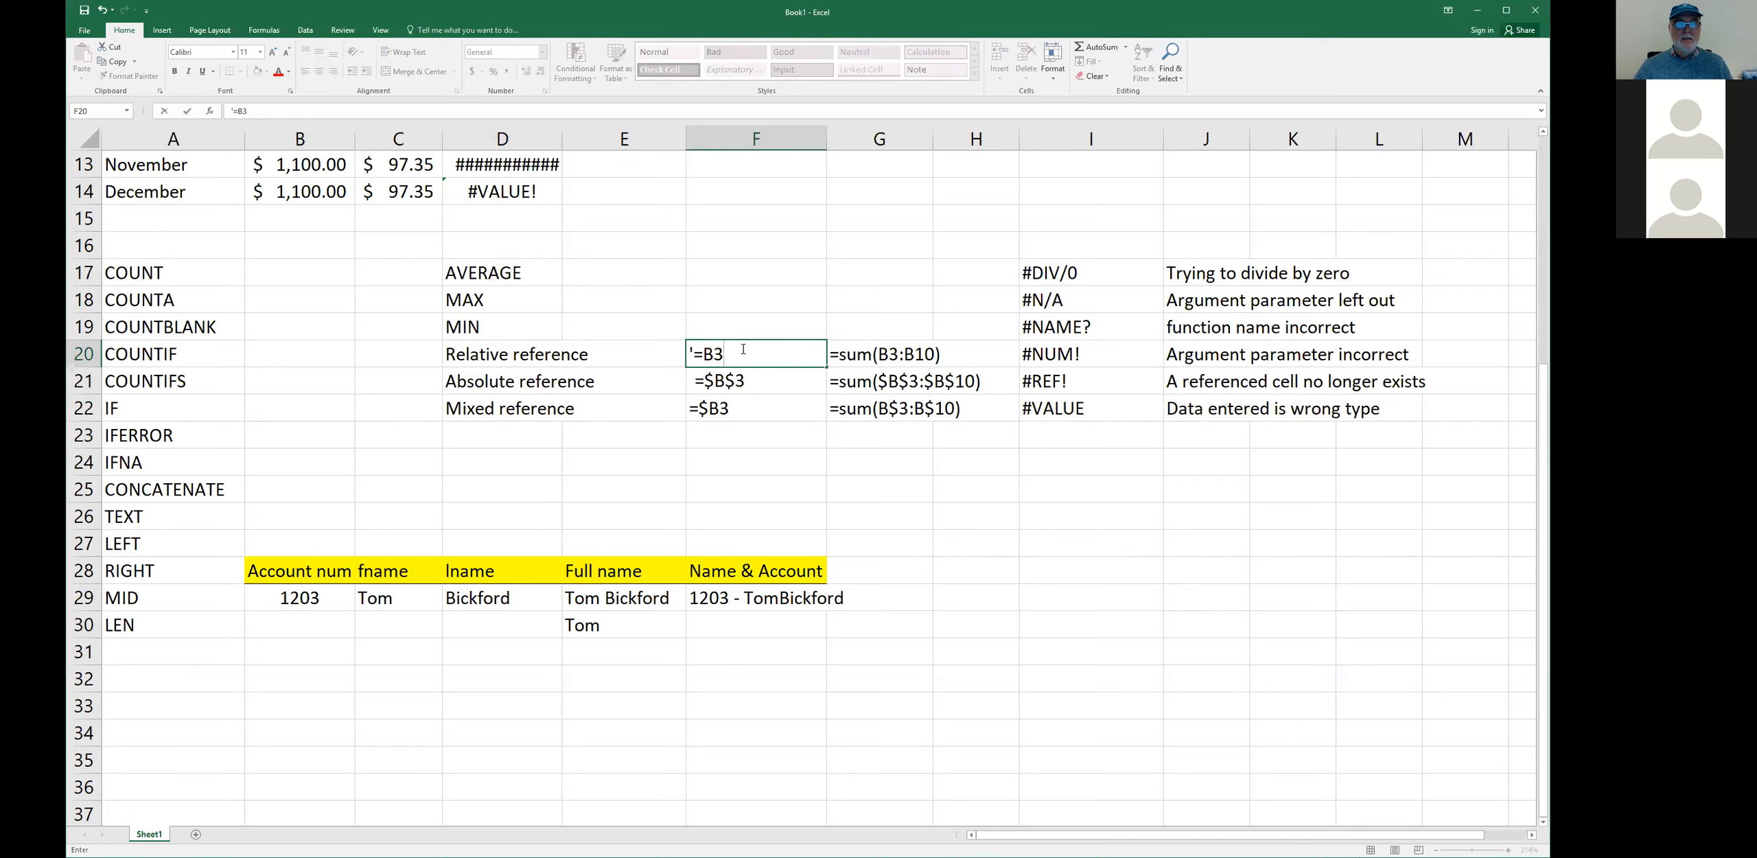
{"action": "key", "text": "Return"}
{"action": "key", "text": "Up"}
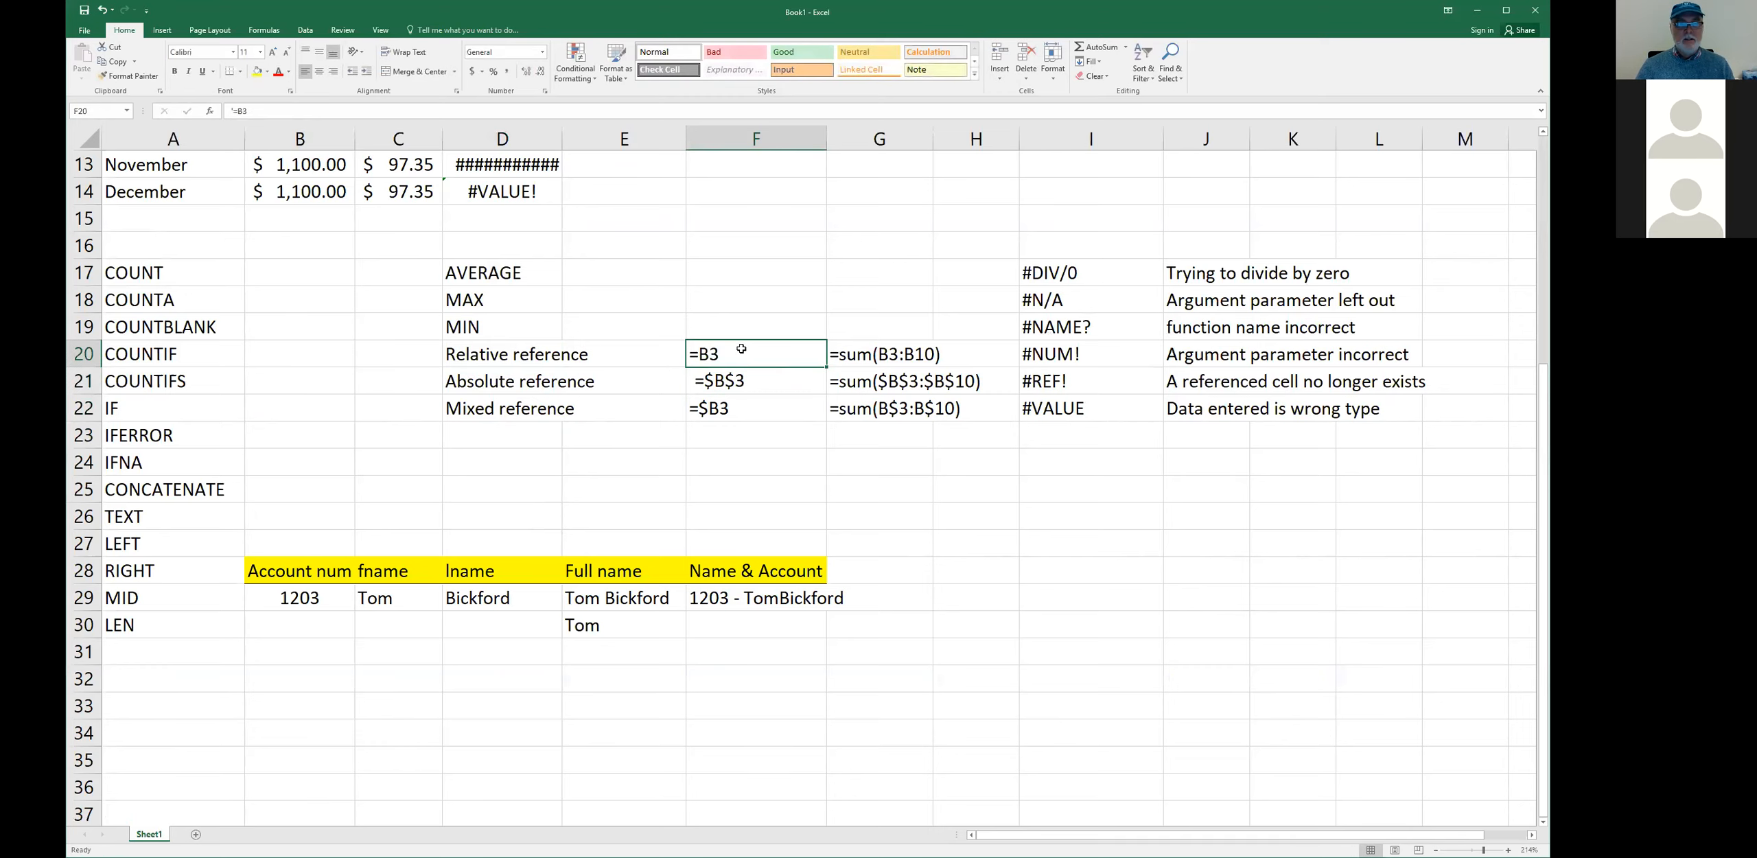
- Enter =B3 in F20 as a live formula without the leading apostrophe
{"action": "type", "text": "=$B"}
{"action": "type", "text": "3"}
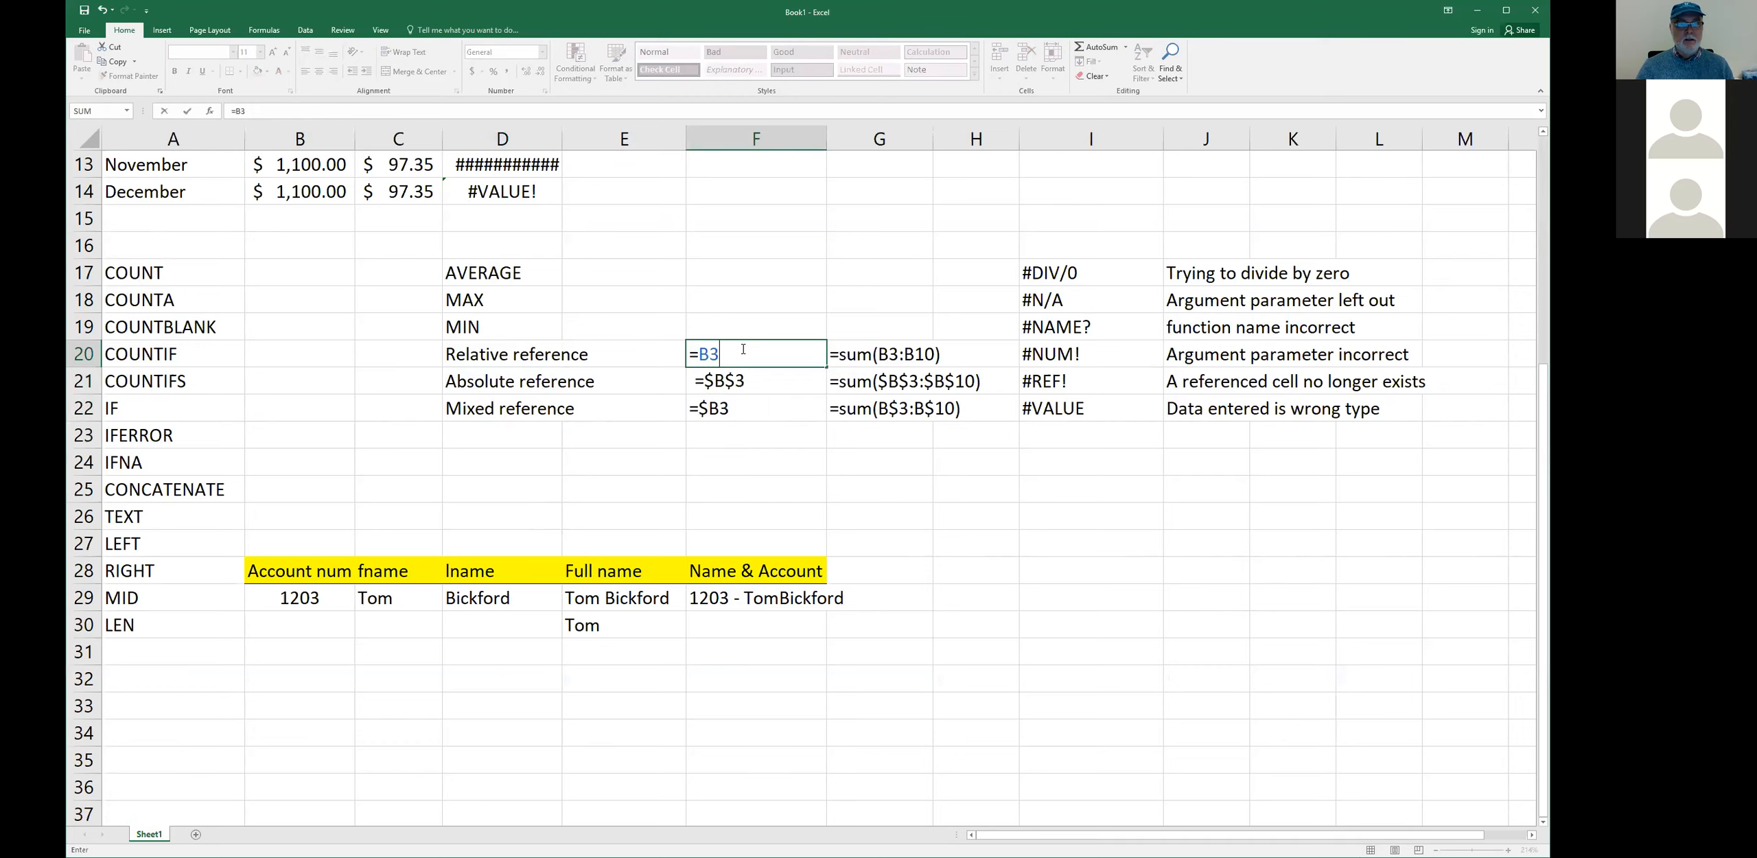
{"action": "key", "text": "Return"}
- Turn the relative reference example in F20 back into text by entering '=B3 with a leading apostrophe
{"action": "key", "text": "Up"}
{"action": "type", "text": "'=B"}
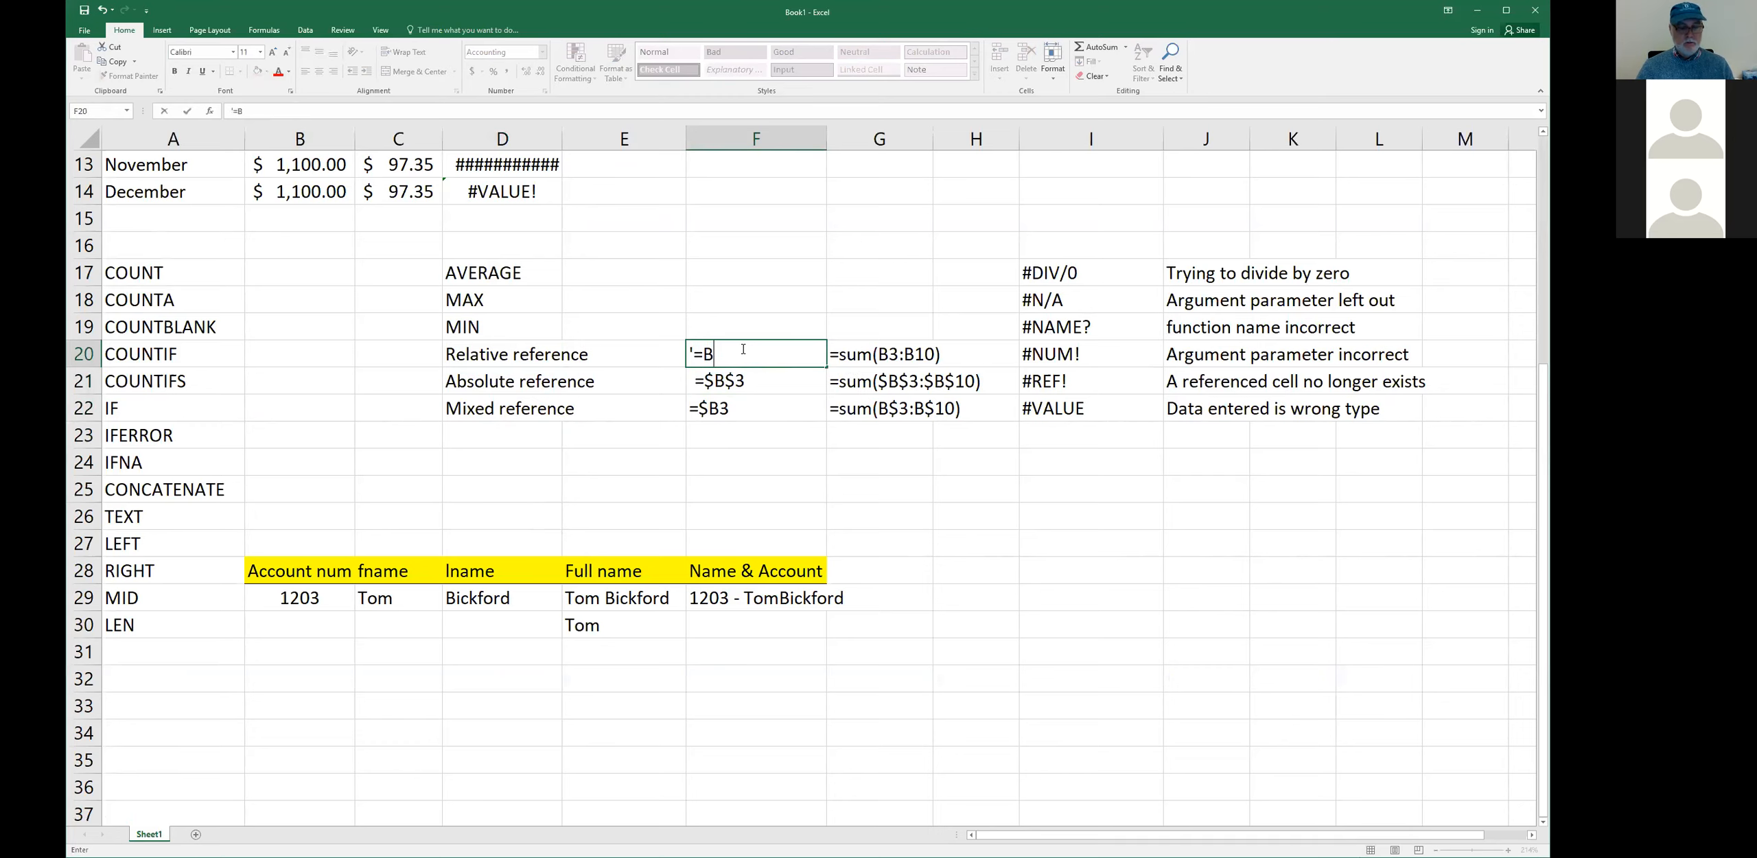
{"action": "type", "text": "3"}
{"action": "key", "text": "Return"}
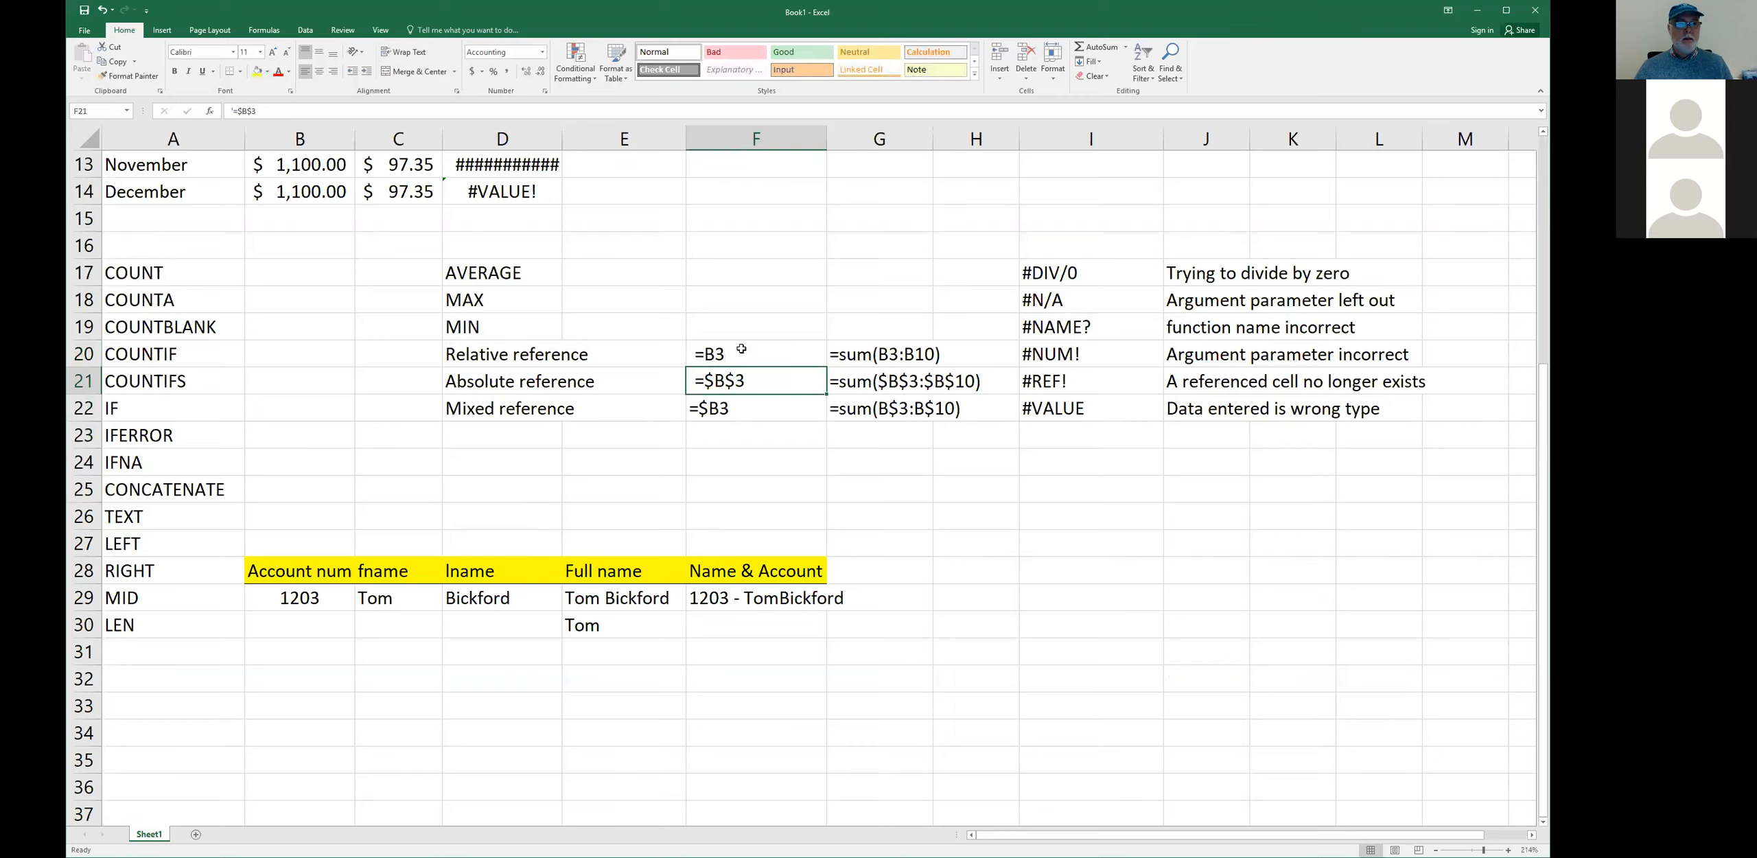
{"action": "left_click", "coordinate": [740, 351]}
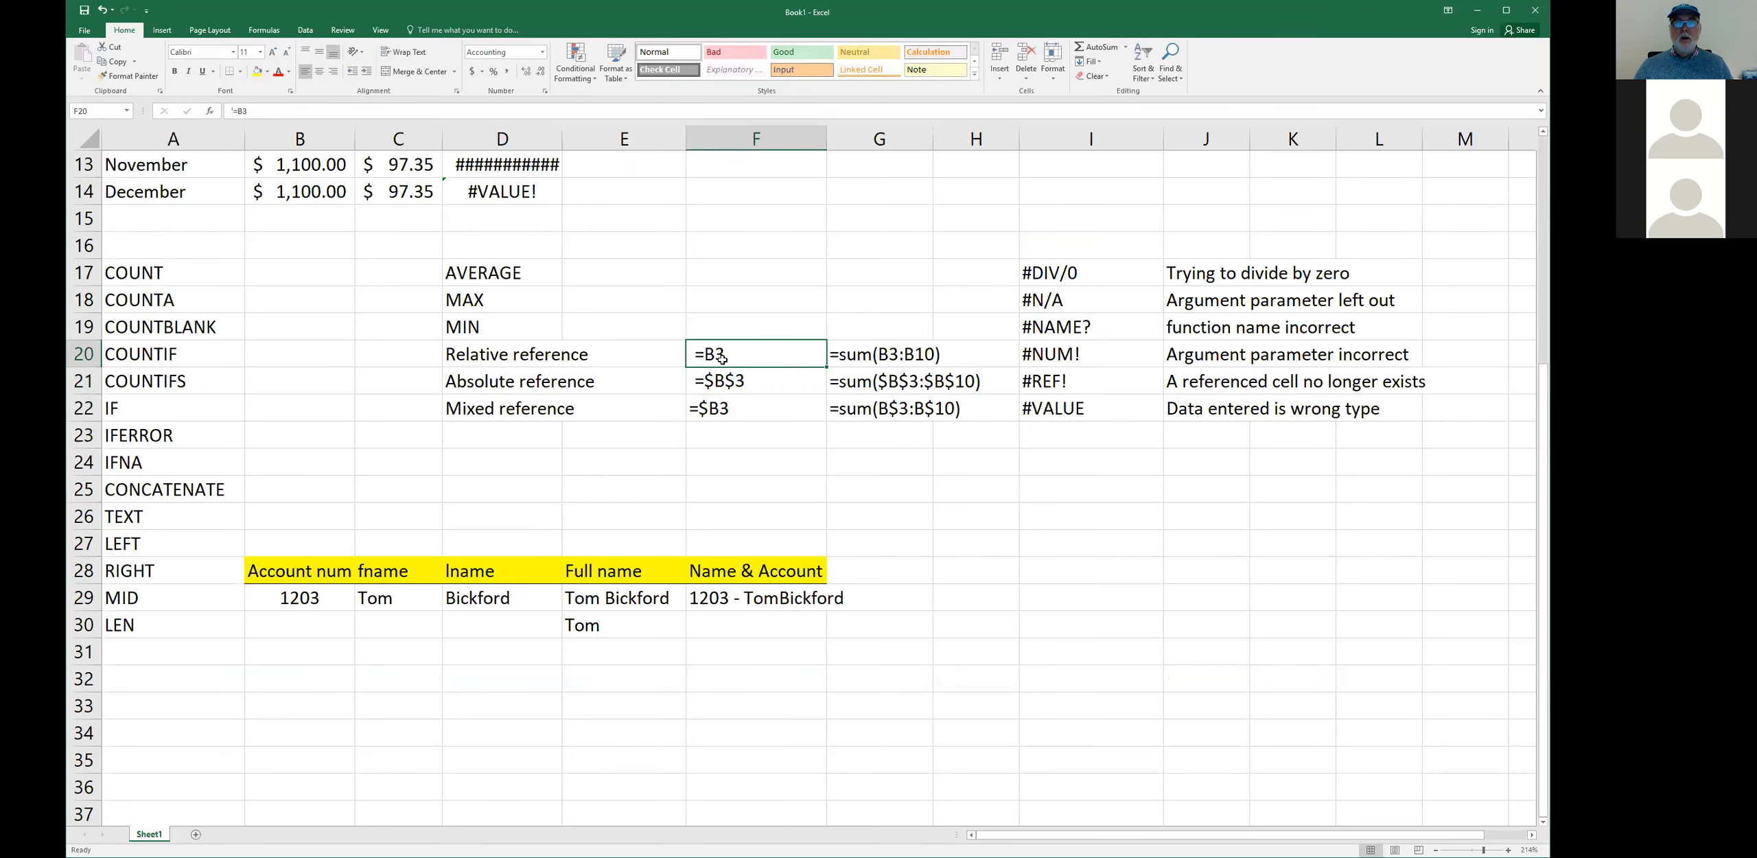
- Compare the utilities formulas in D3, D4 and D5 with the rent and column D cells they refer to
{"action": "scroll", "coordinate": [722, 358], "scroll_direction": "up", "scroll_amount": 4}
{"action": "left_click_drag", "start_coordinate": [501, 246], "coordinate": [546, 518]}
{"action": "left_click", "coordinate": [513, 248]}
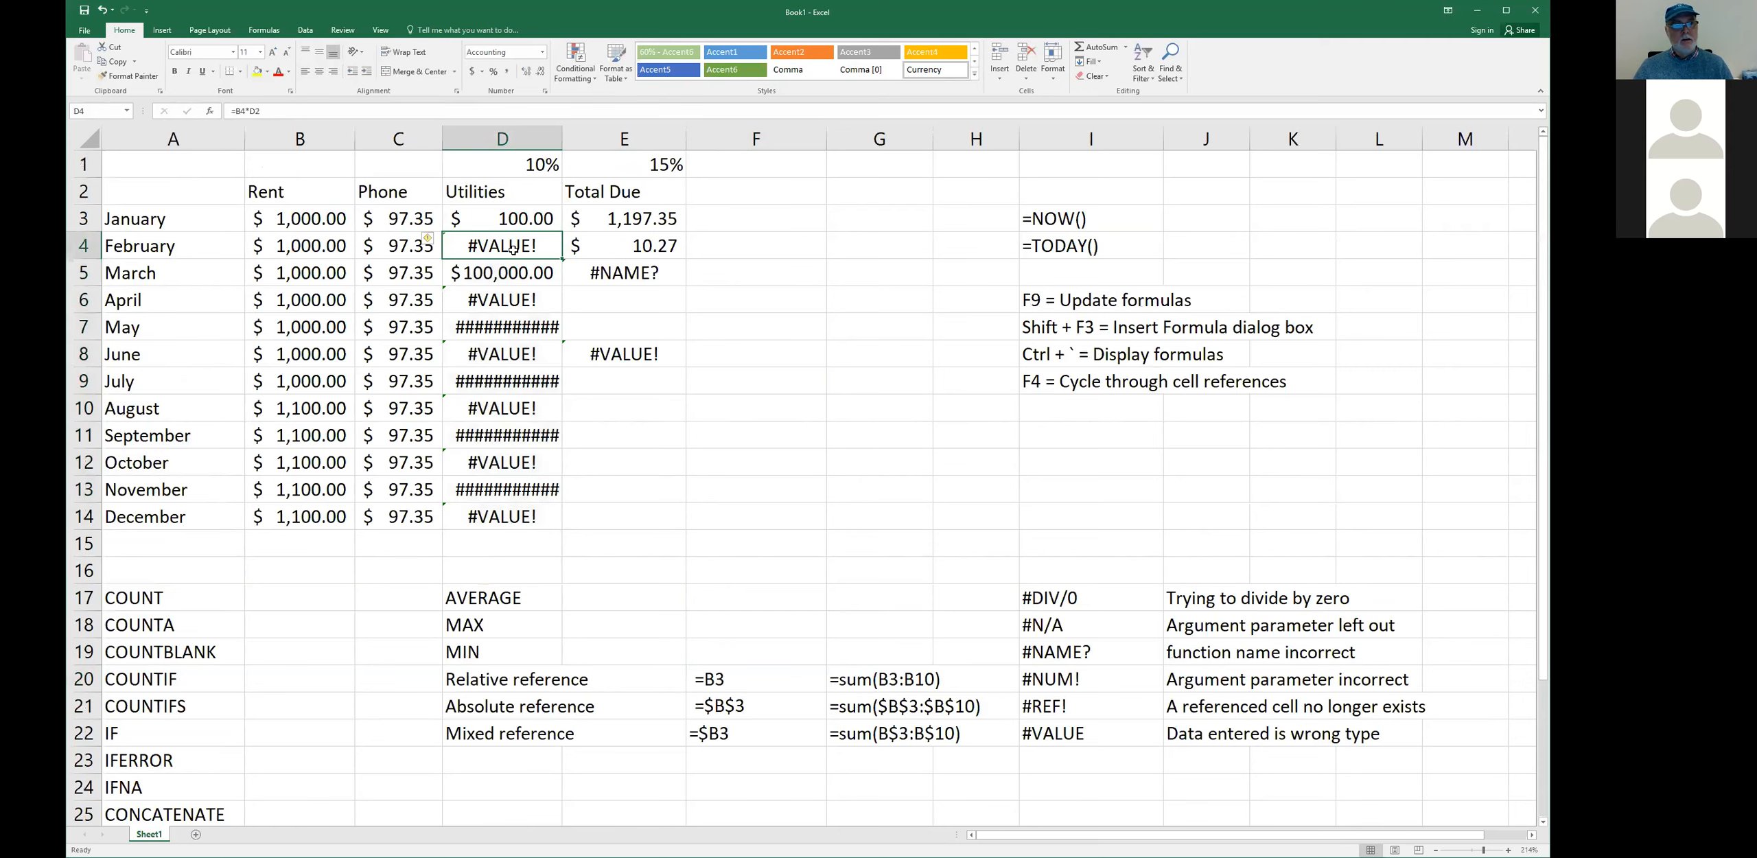
{"action": "left_click", "coordinate": [512, 220]}
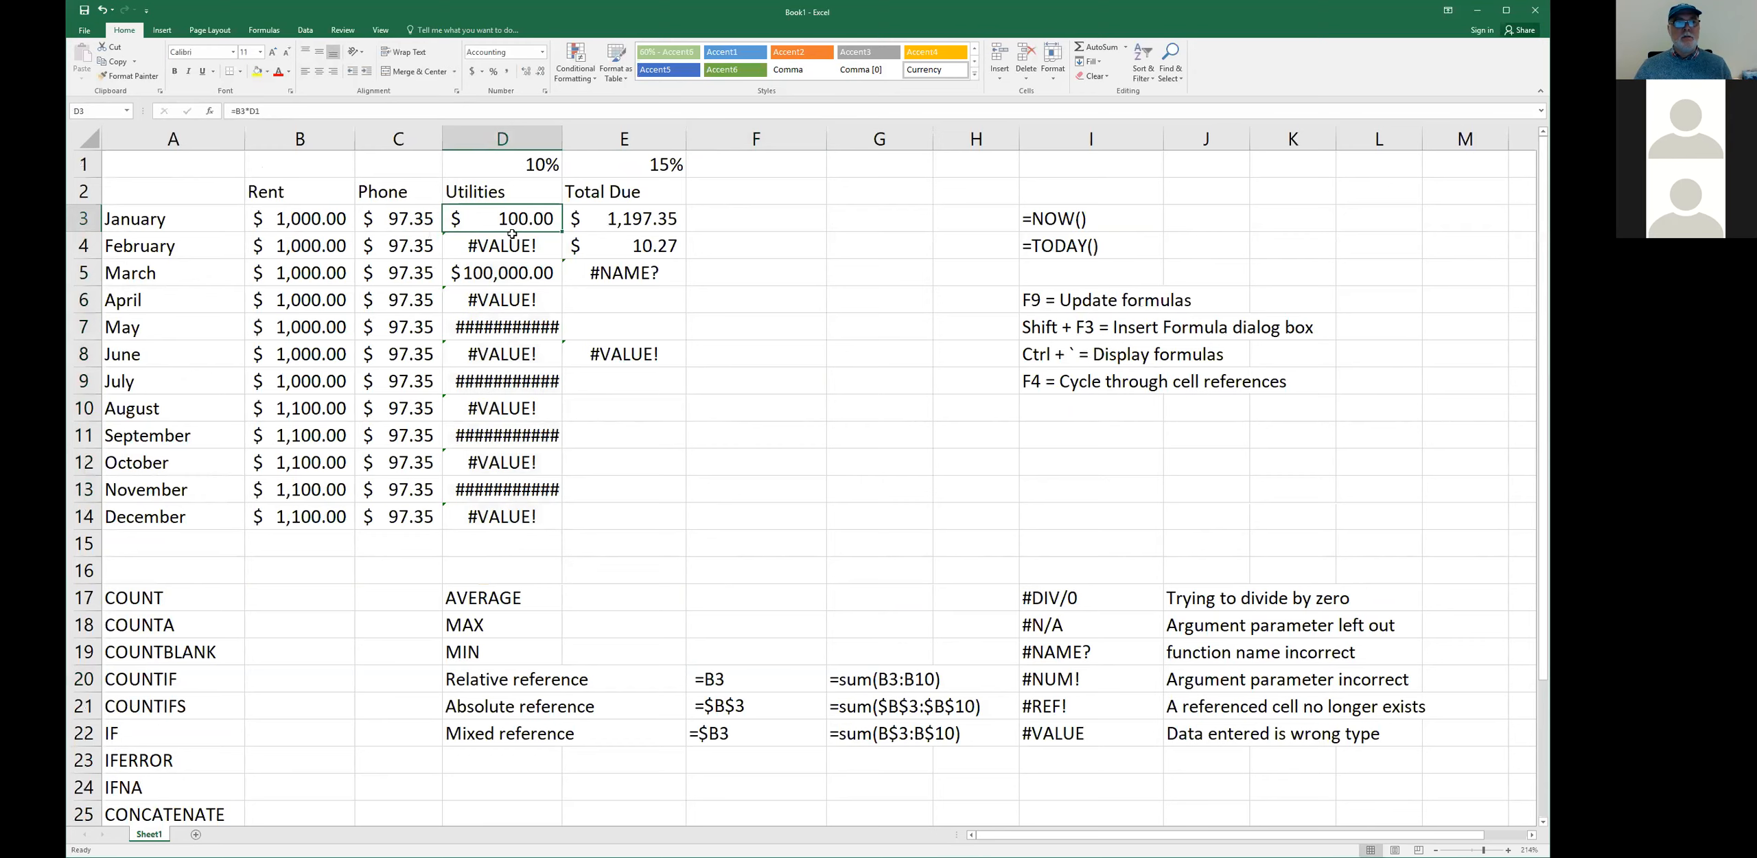
{"action": "left_click", "coordinate": [512, 246]}
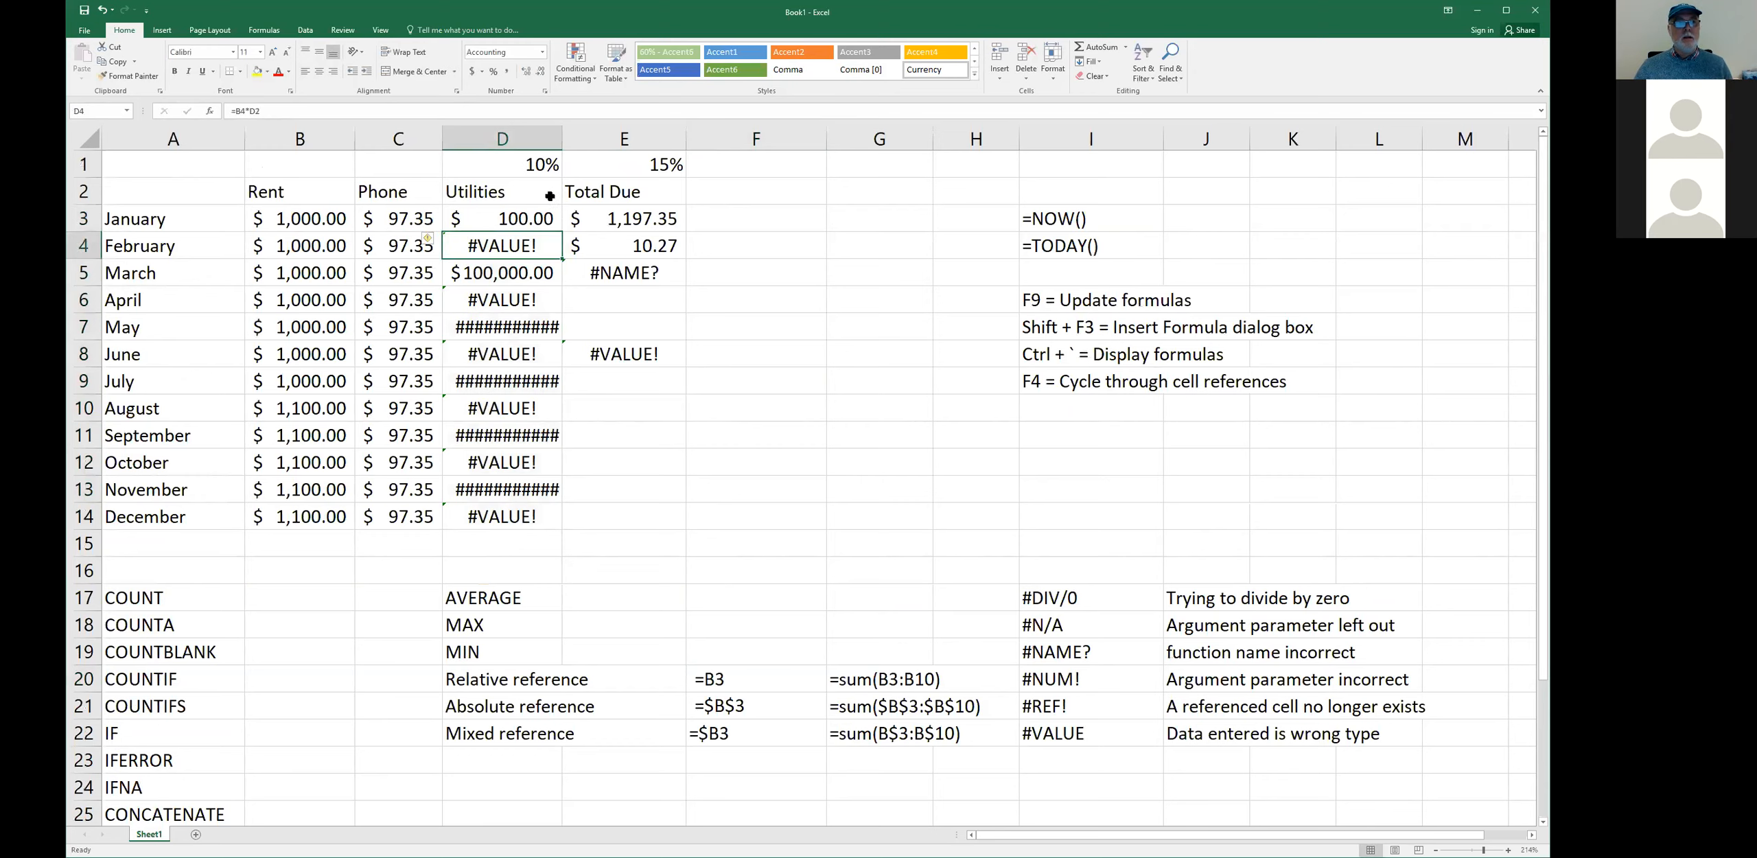
{"action": "left_click", "coordinate": [526, 188]}
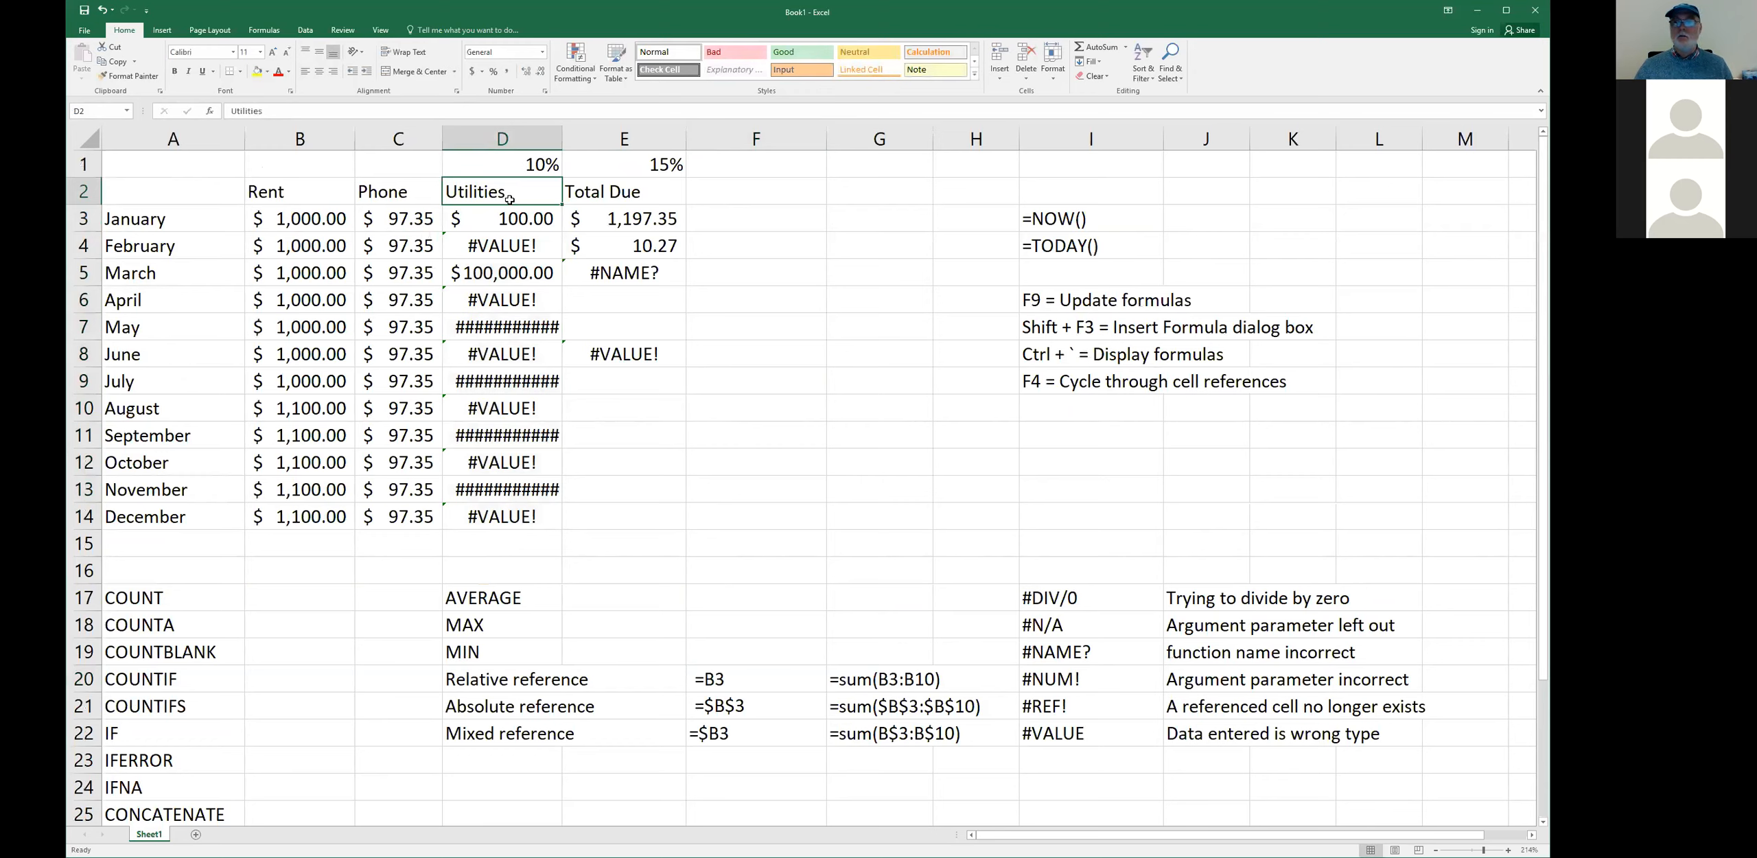
{"action": "left_click", "coordinate": [505, 274]}
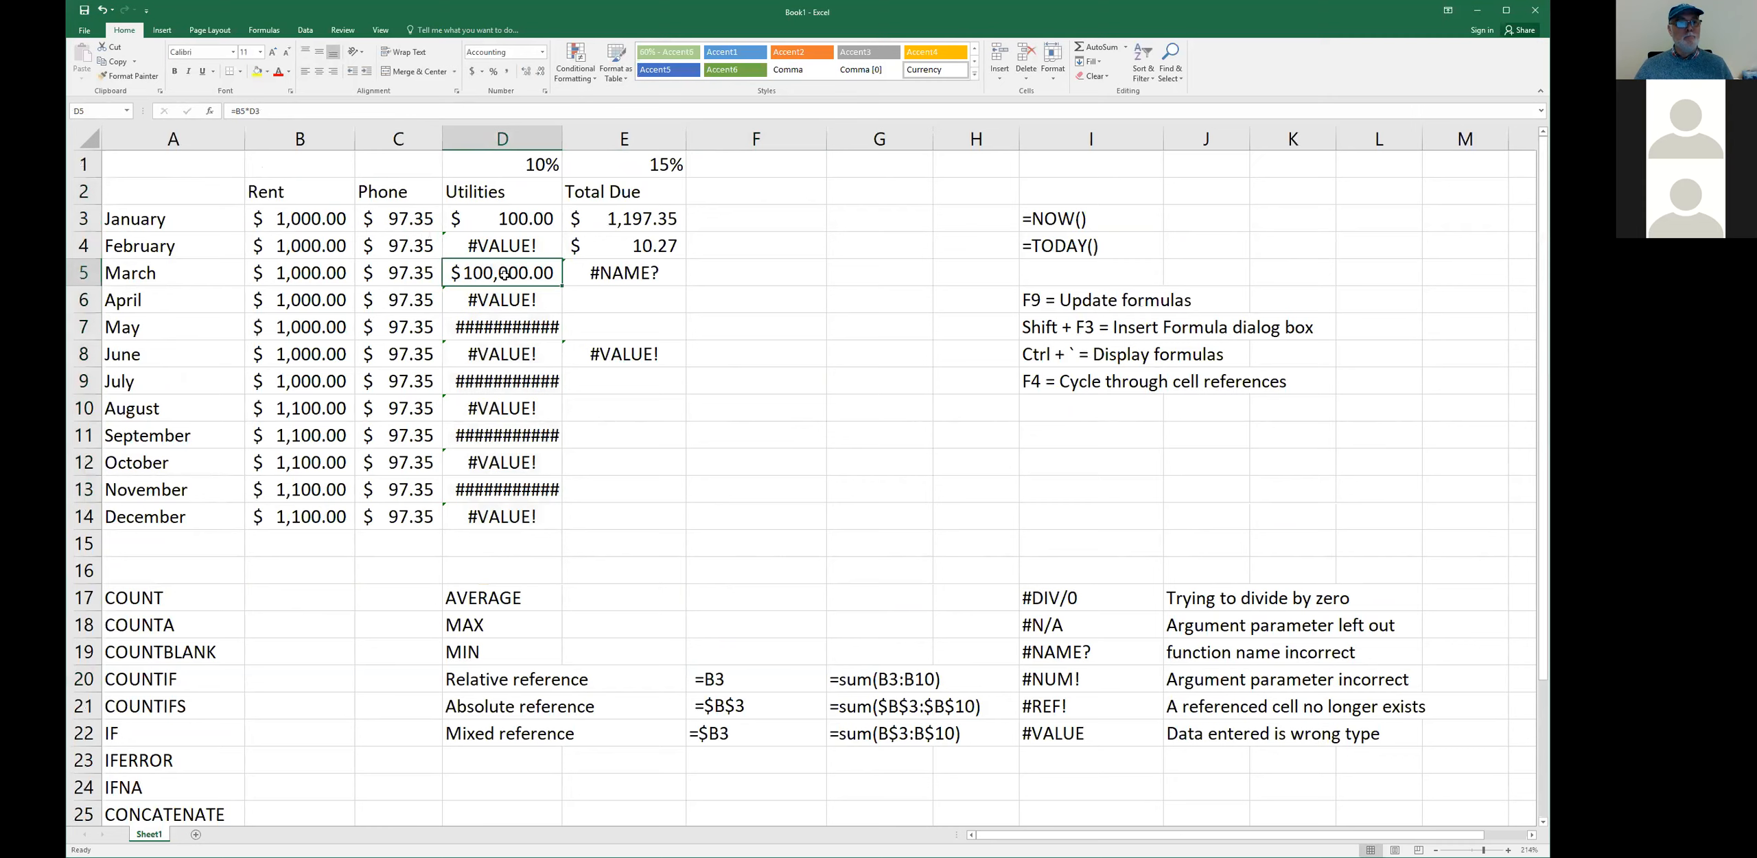
{"action": "left_click", "coordinate": [325, 274]}
{"action": "left_click", "coordinate": [458, 269]}
{"action": "left_click", "coordinate": [502, 218]}
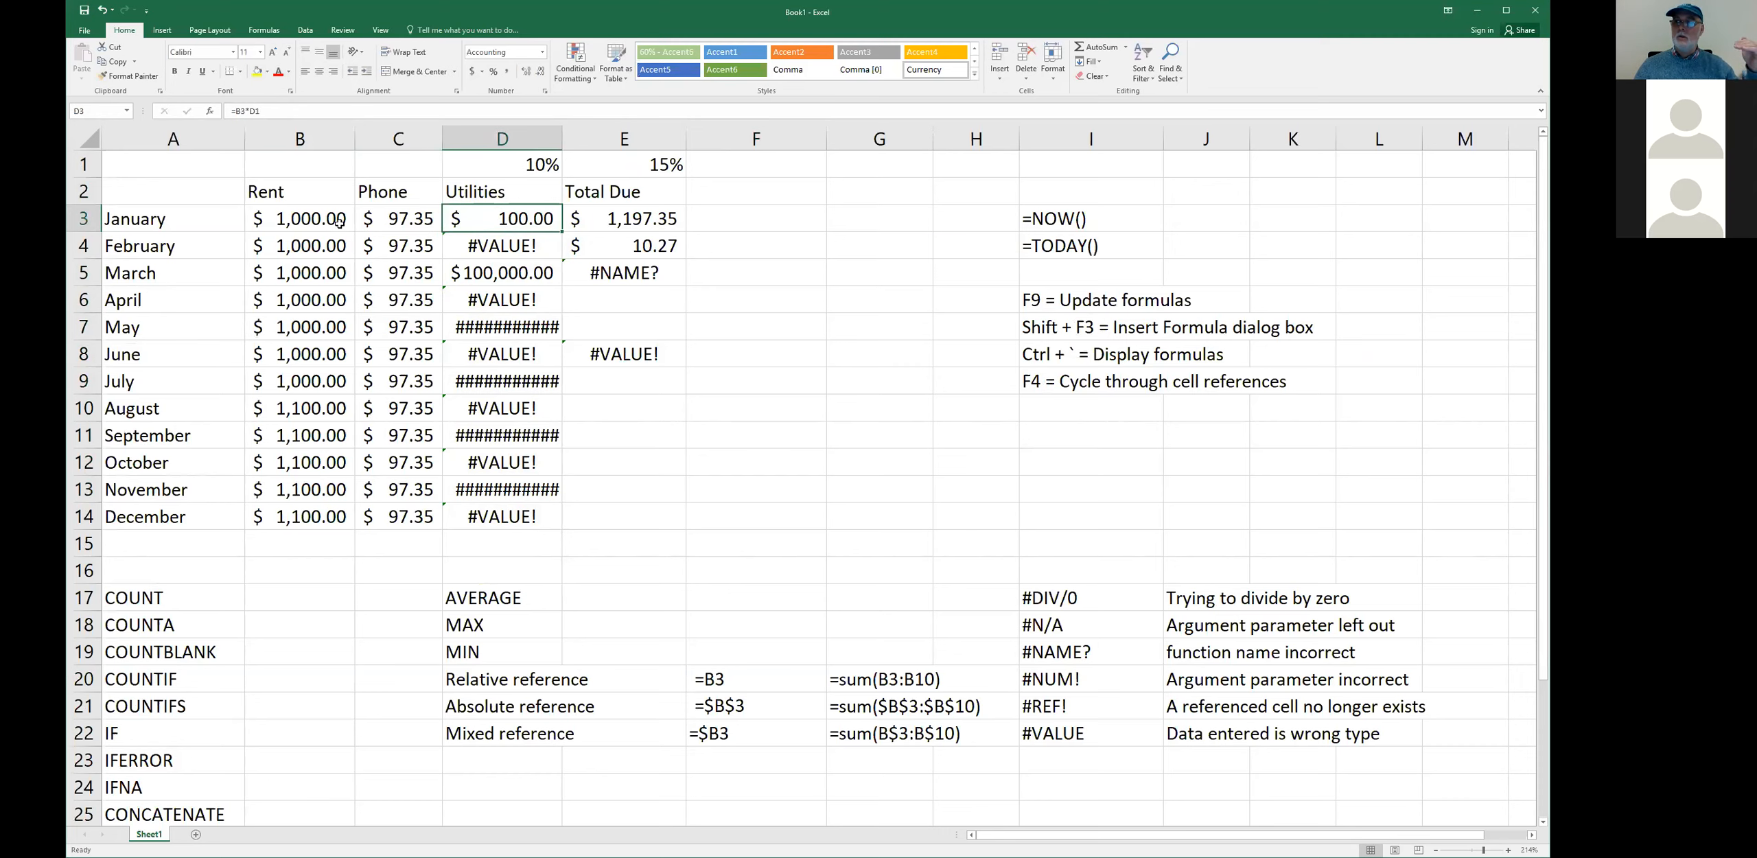
{"action": "left_click", "coordinate": [519, 172]}
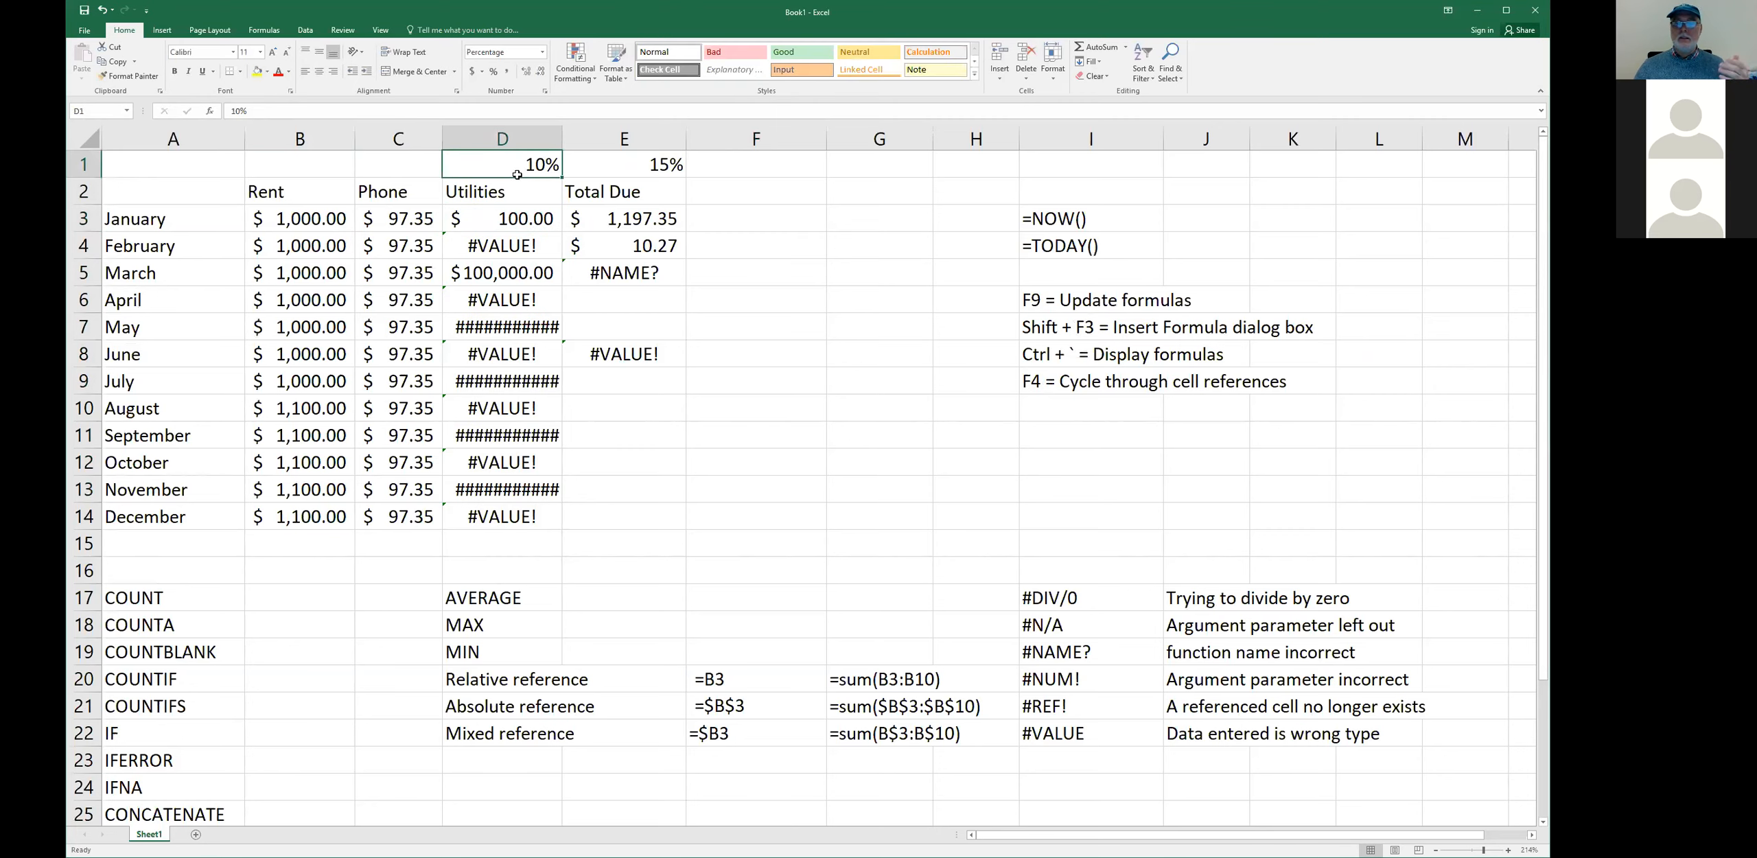
{"action": "left_click", "coordinate": [514, 223]}
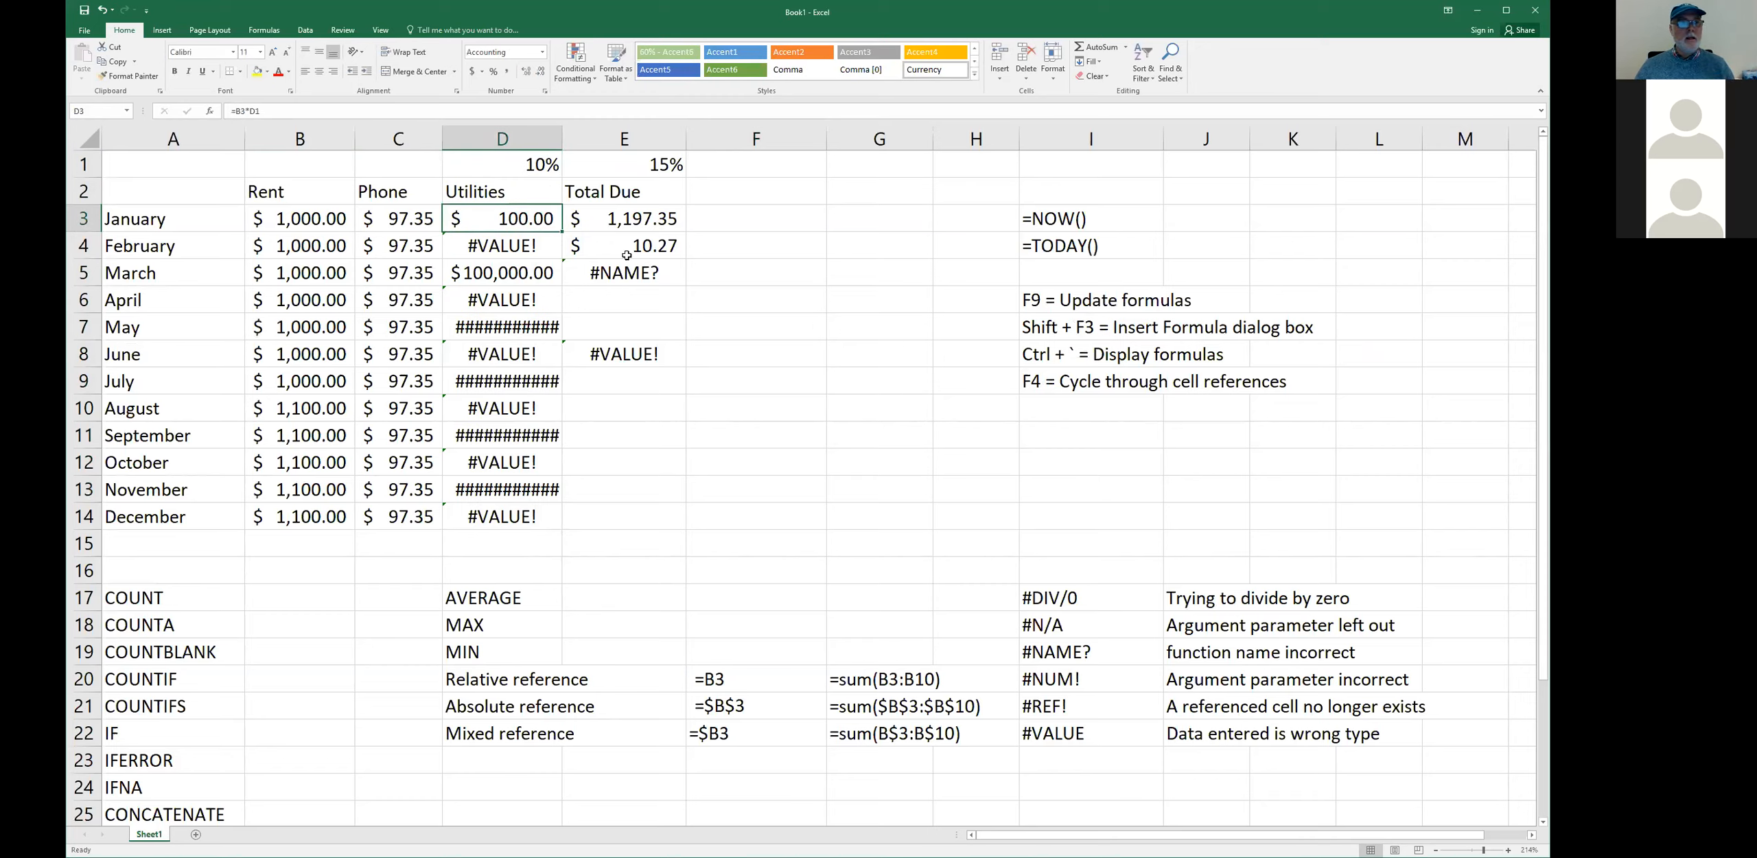
- Lock the row of the D1 reference in January's utilities formula in D3 so it reads =B3*D$1
{"action": "double_click", "coordinate": [486, 222]}
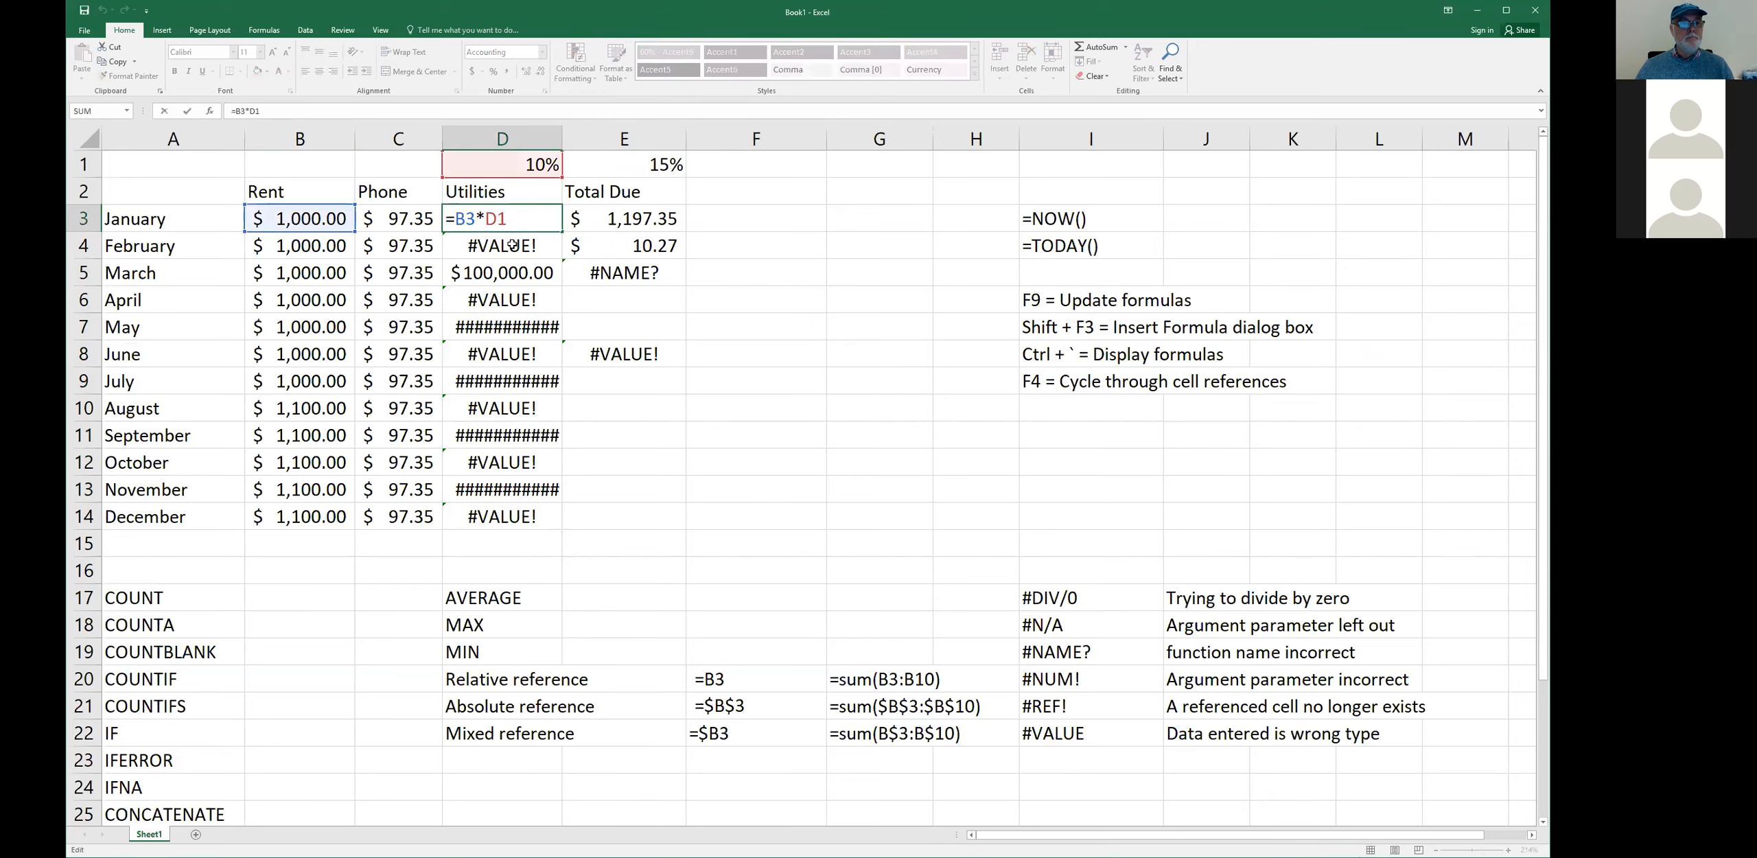
{"action": "key", "text": "Right"}
{"action": "type", "text": "$D"}
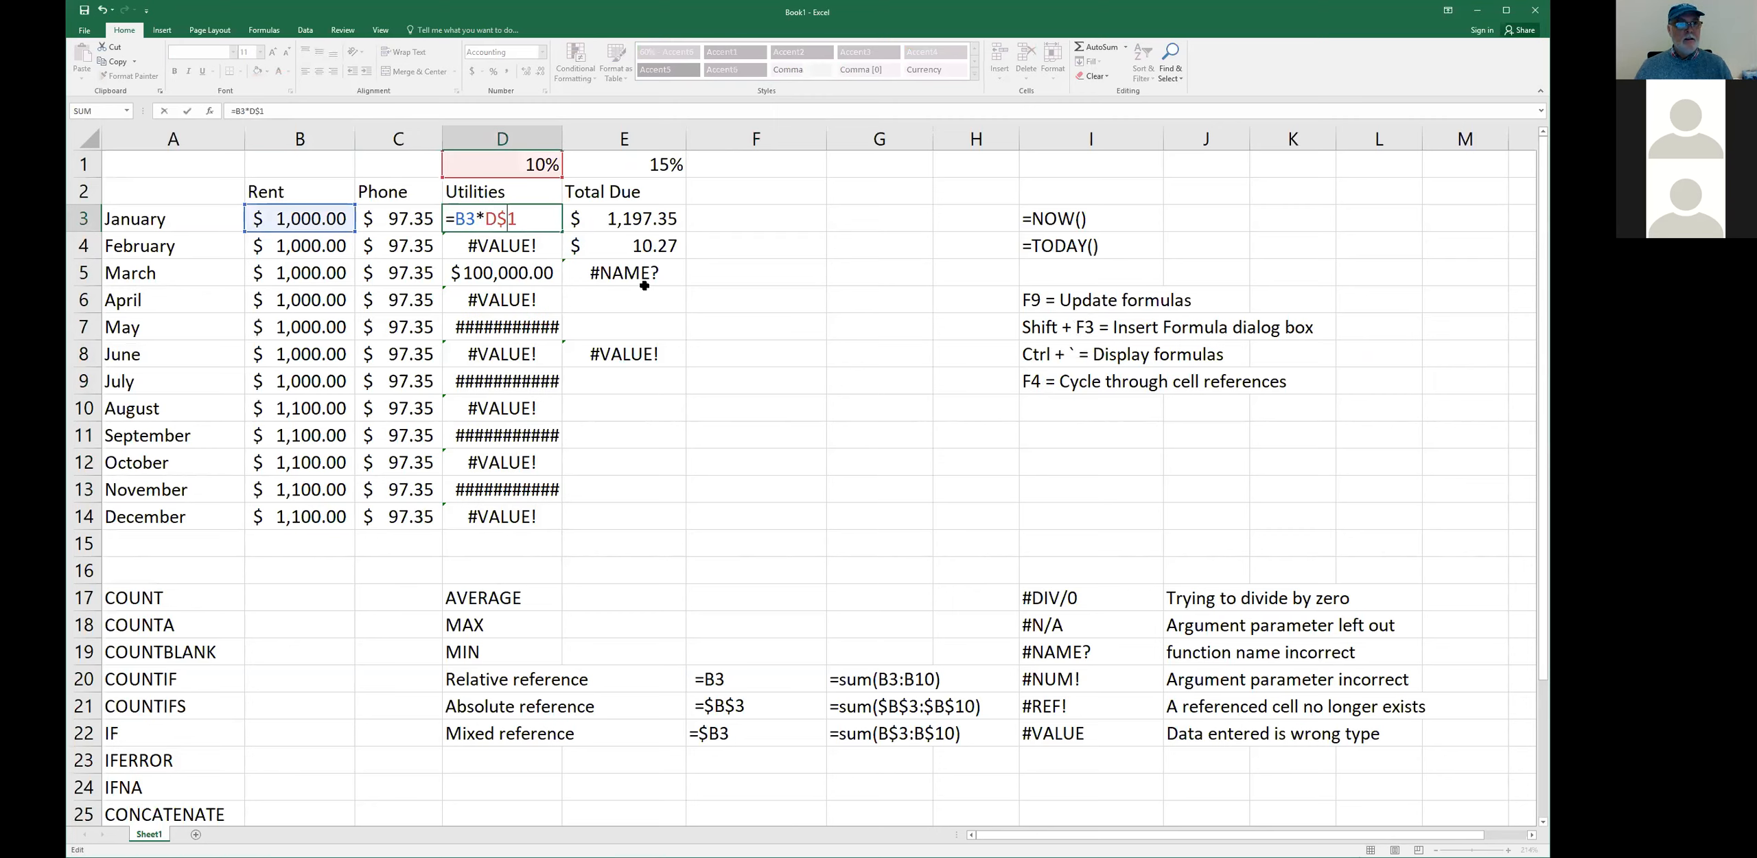
{"action": "type", "text": "$"}
{"action": "key", "text": "Delete"}
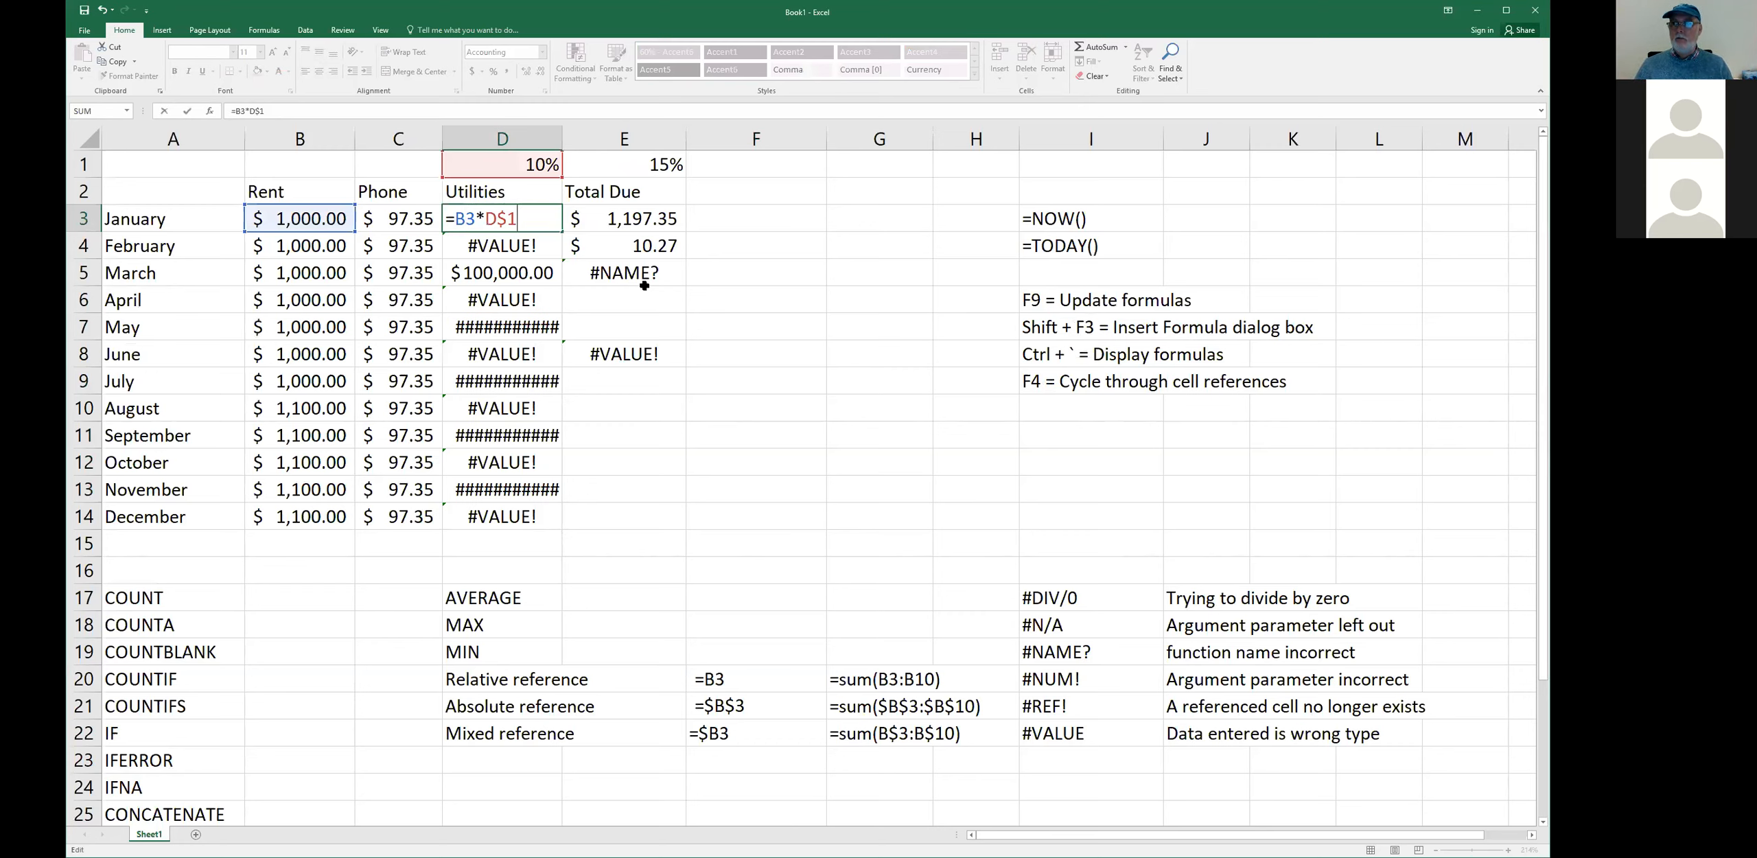
{"action": "key", "text": "Return"}
{"action": "key", "text": "Up"}
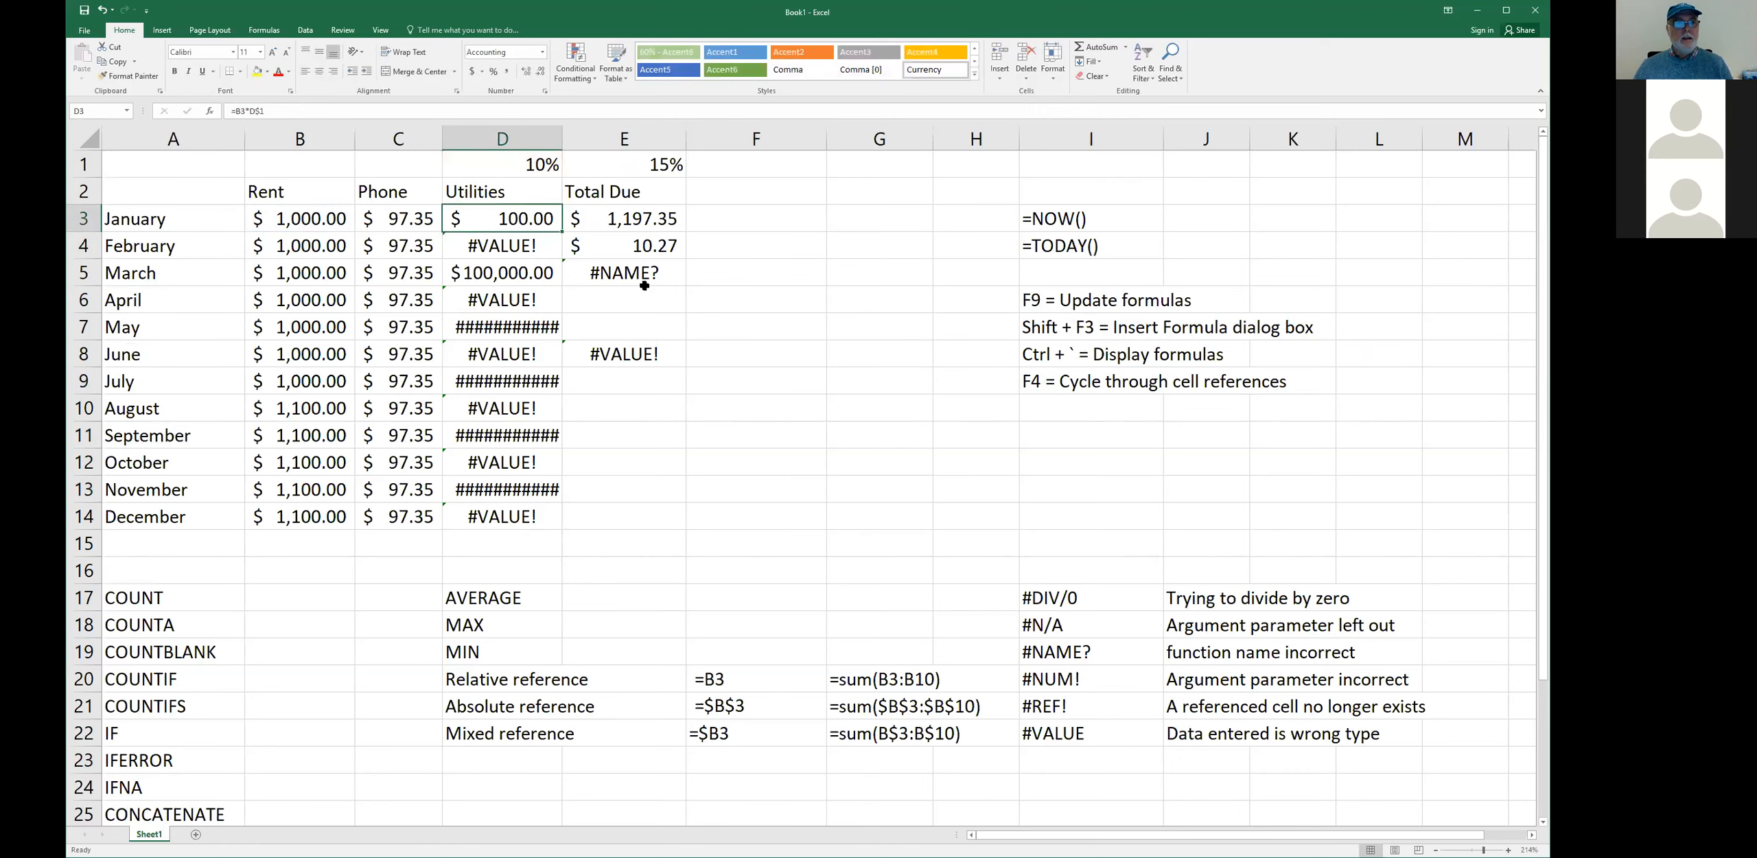
- AutoFill the mixed-reference utilities formula from D3 down to D14 and check August's utilities against its rent
{"action": "left_click_drag", "start_coordinate": [563, 232], "coordinate": [562, 525]}
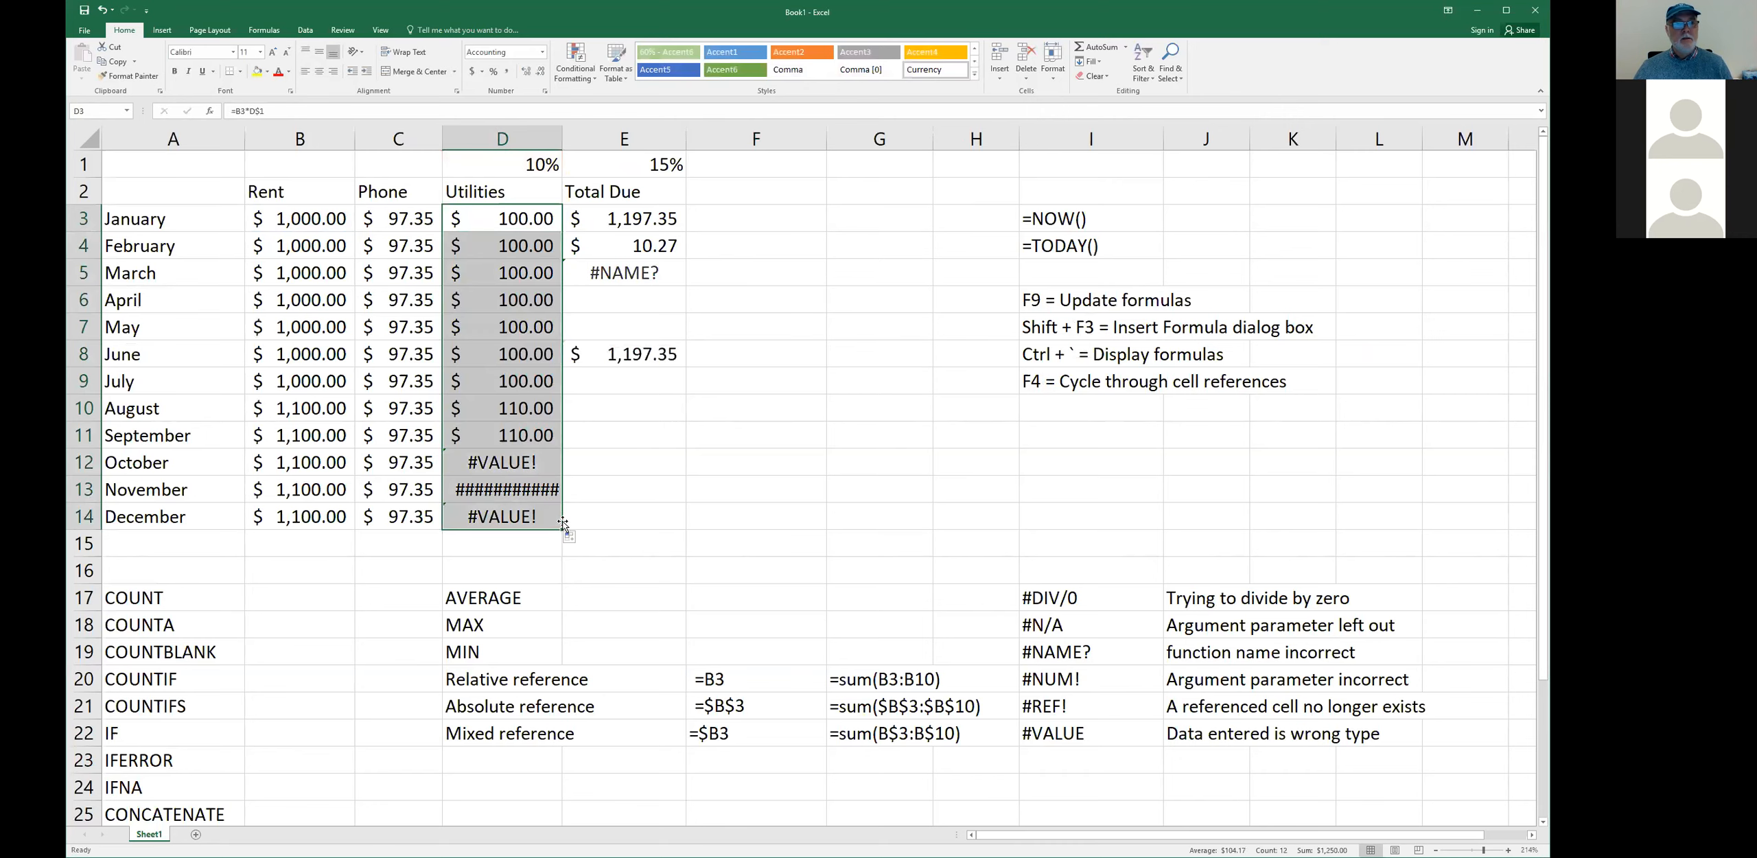
{"action": "left_click", "coordinate": [502, 321]}
{"action": "left_click", "coordinate": [504, 405]}
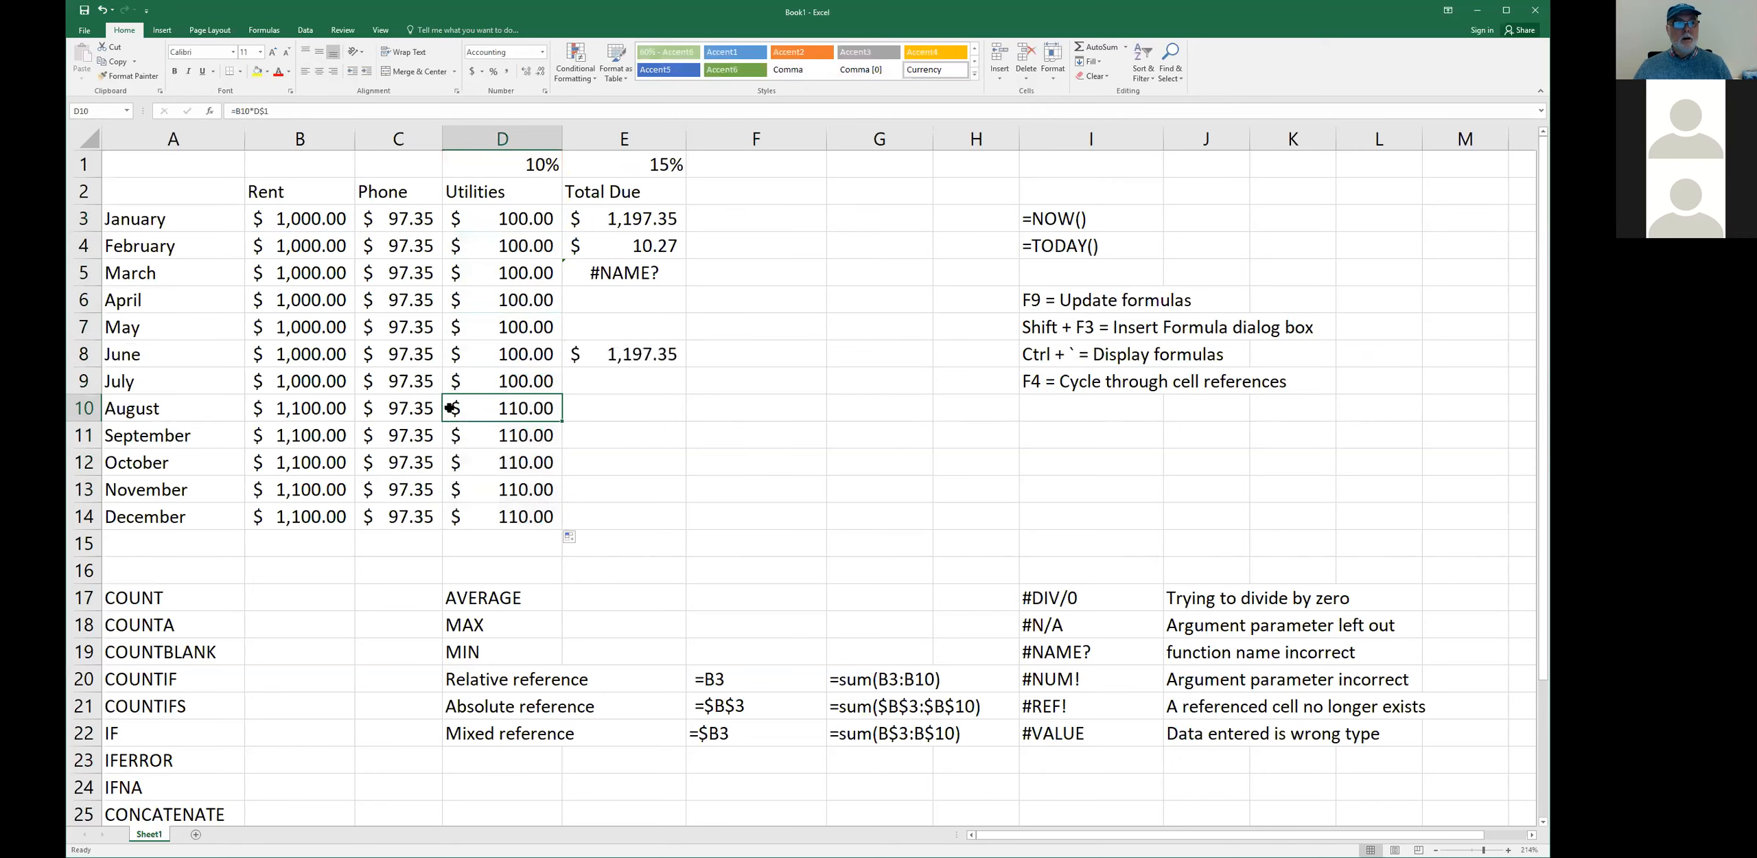
{"action": "left_click", "coordinate": [340, 408]}
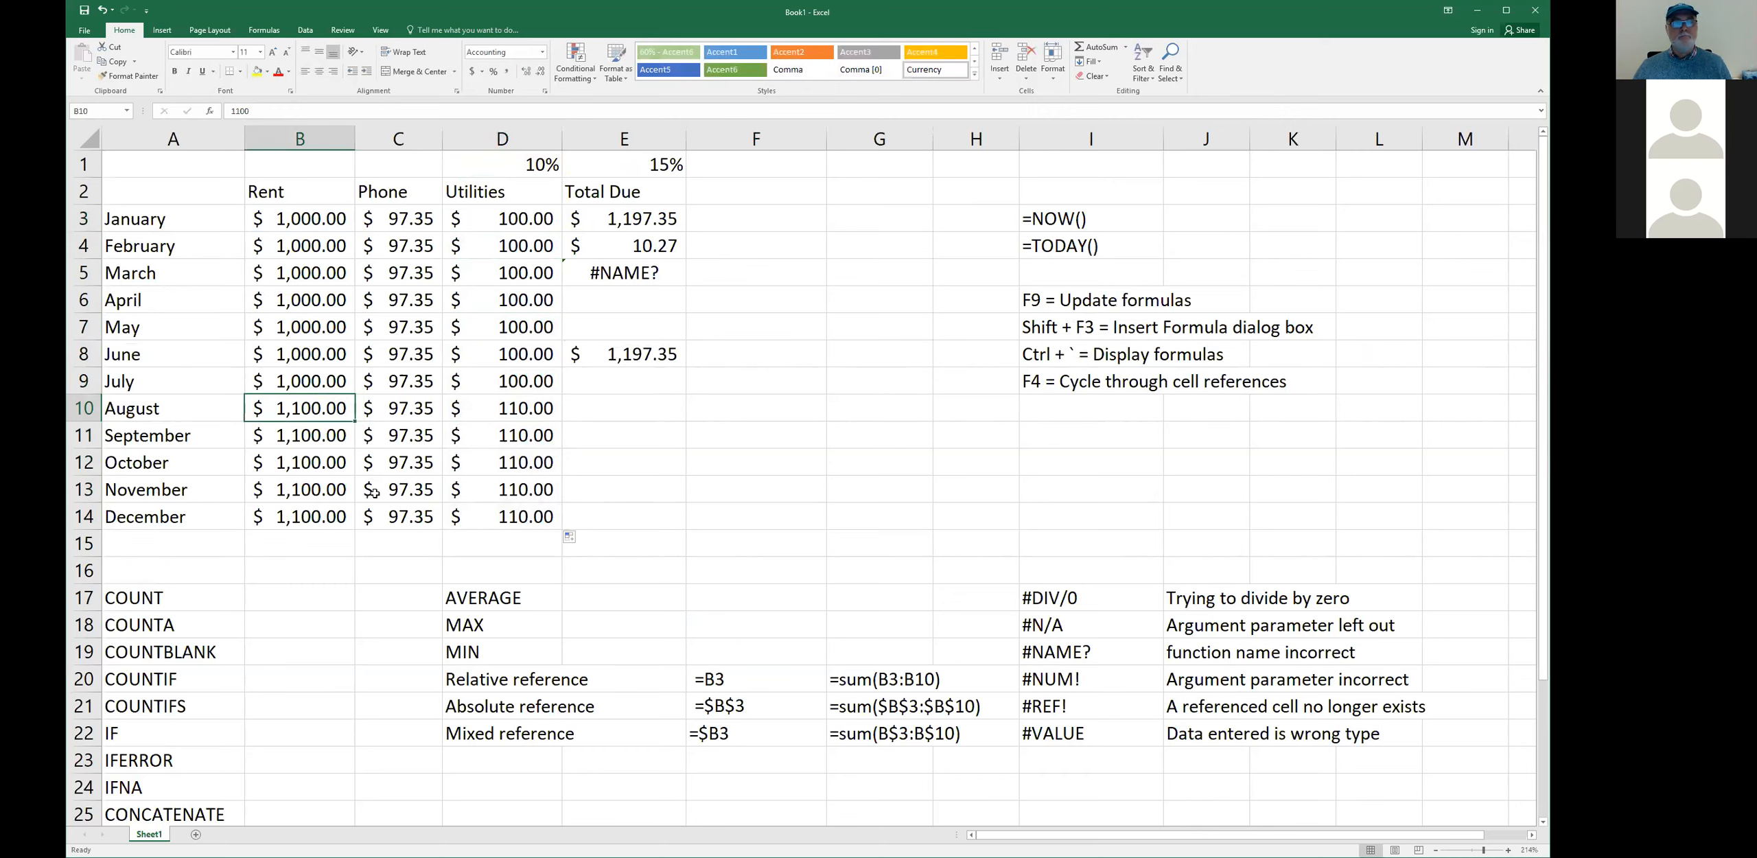
{"action": "left_click", "coordinate": [596, 456]}
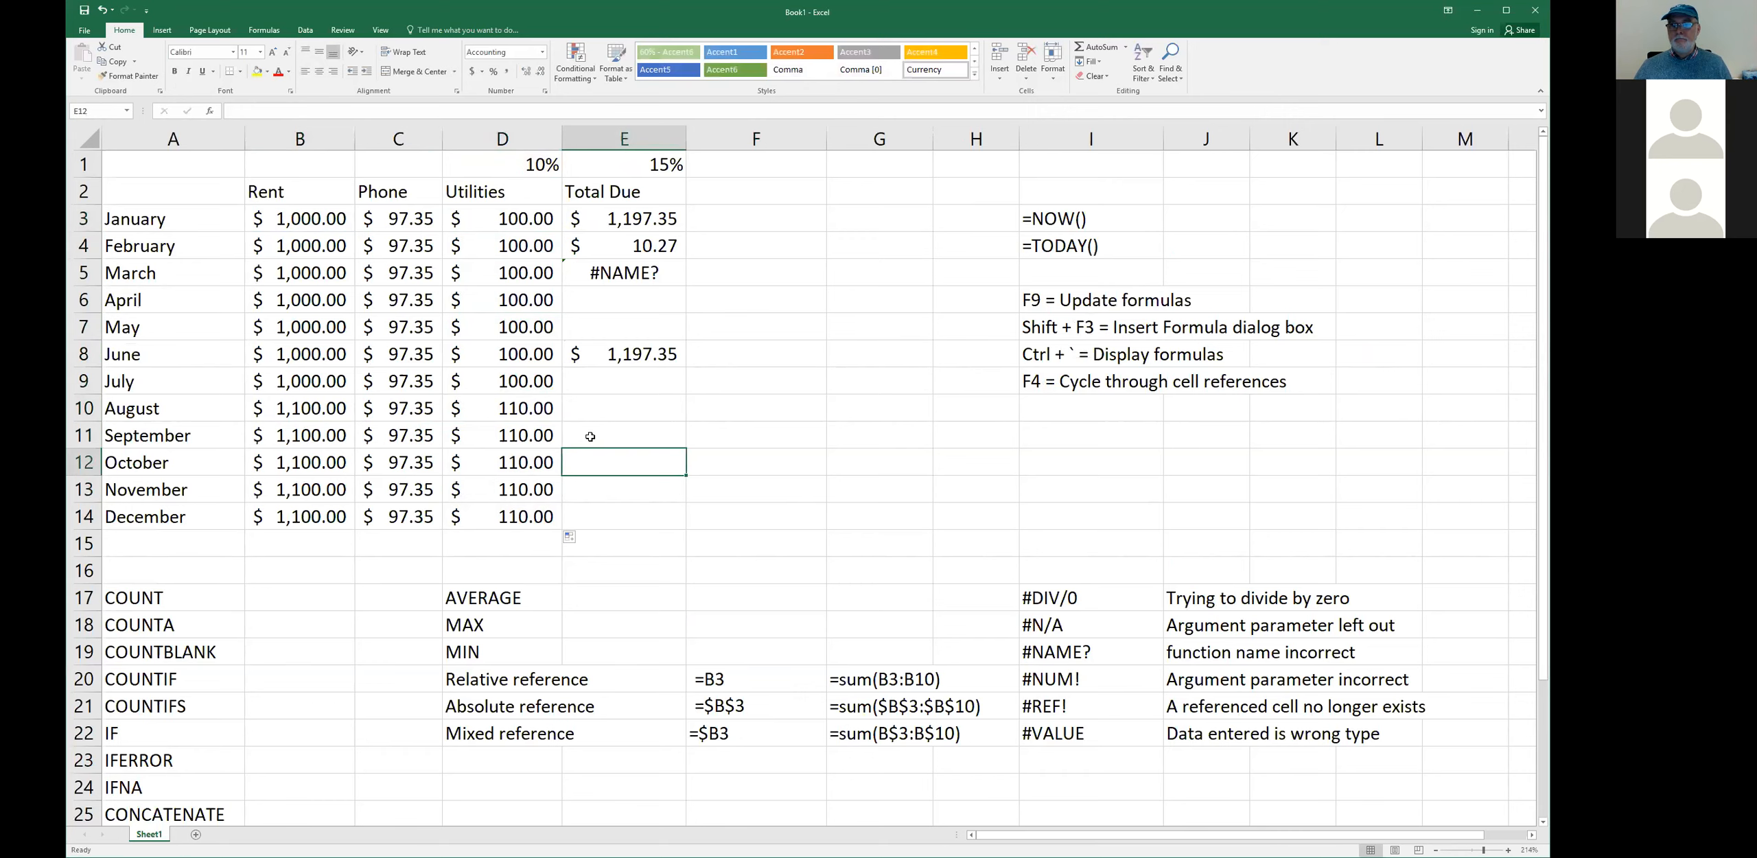
- Fill the header row A2:E2 of the expense table with yellow
{"action": "left_click_drag", "start_coordinate": [186, 194], "coordinate": [587, 193]}
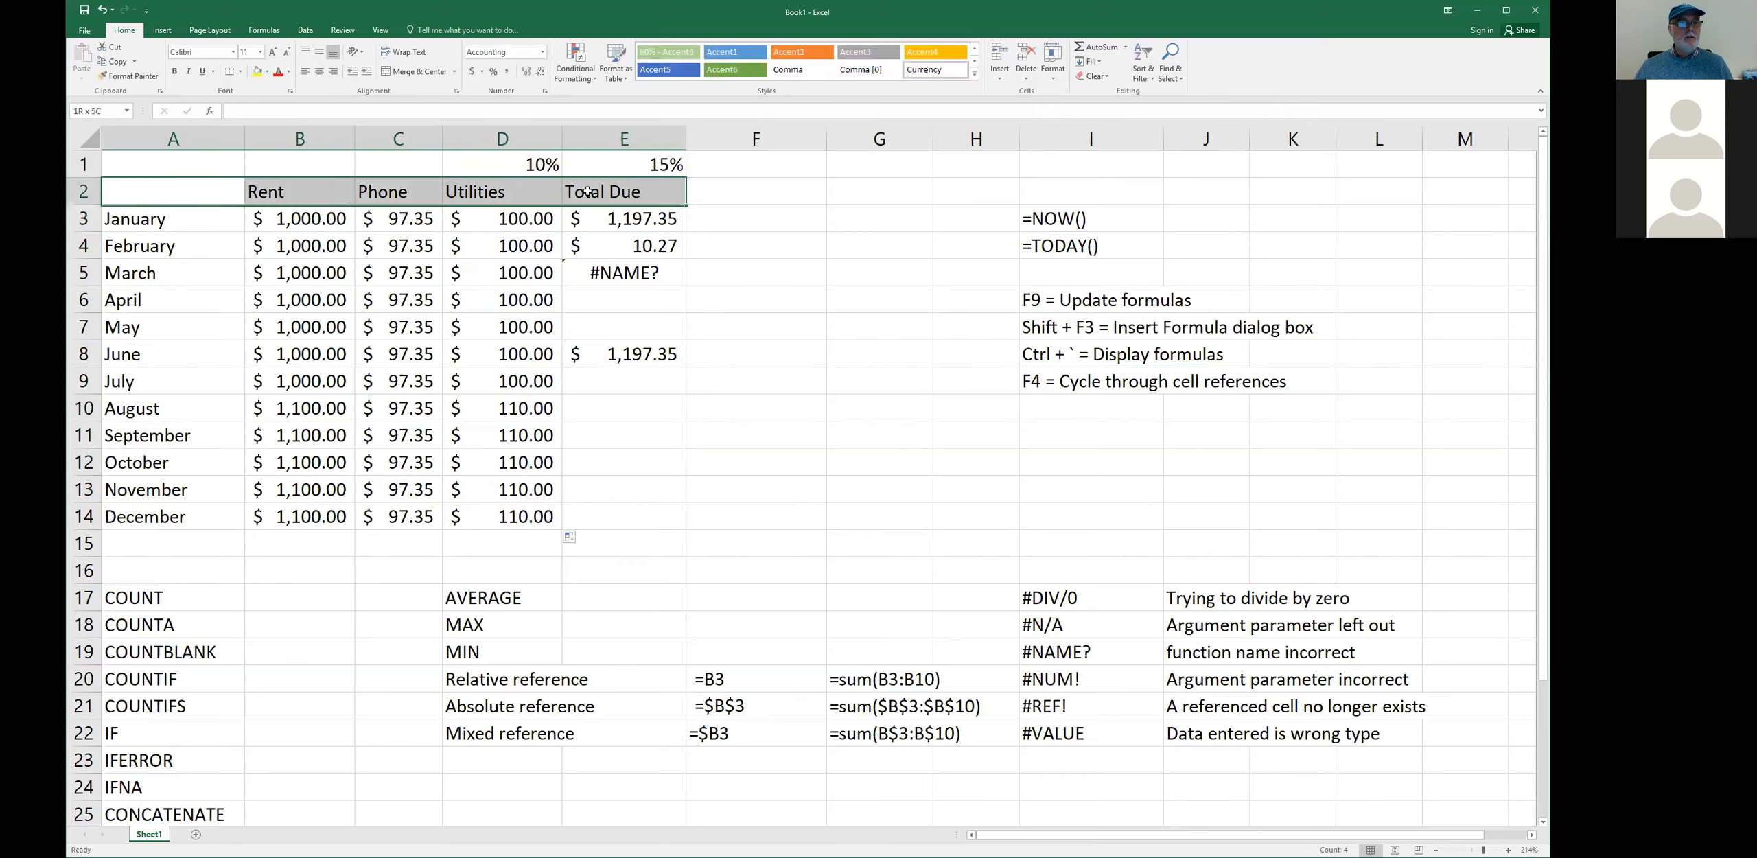
{"action": "left_click", "coordinate": [256, 73]}
{"action": "left_click", "coordinate": [718, 305]}
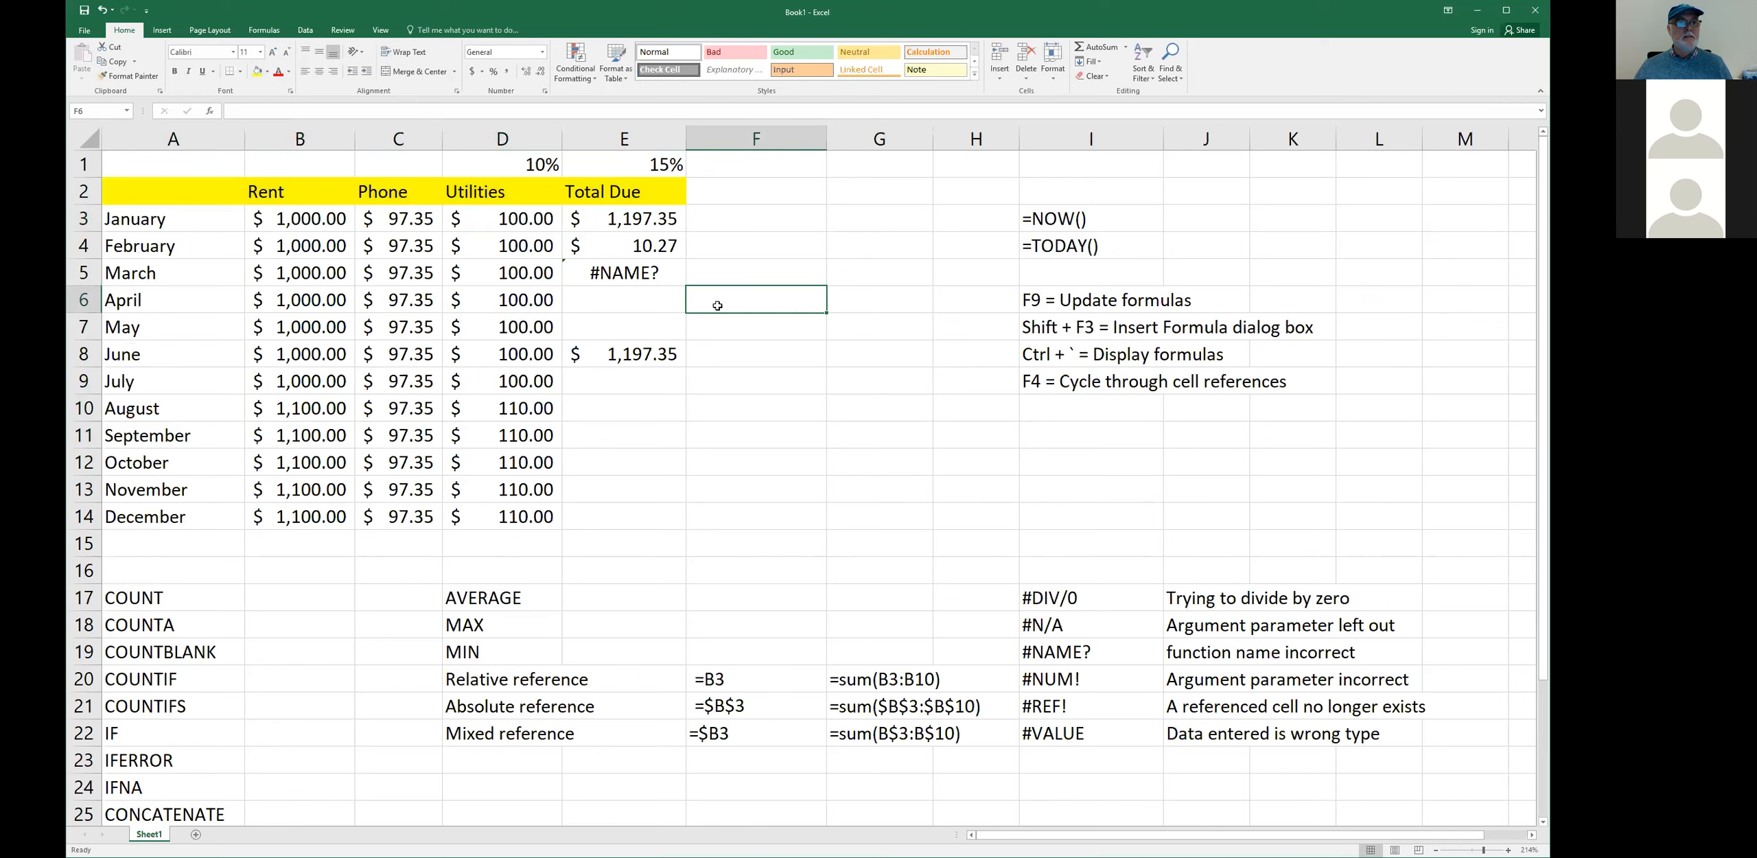
- Format the expense range A2:E14 as a table with headers, using an orange Medium table style
{"action": "left_click_drag", "start_coordinate": [209, 187], "coordinate": [597, 515]}
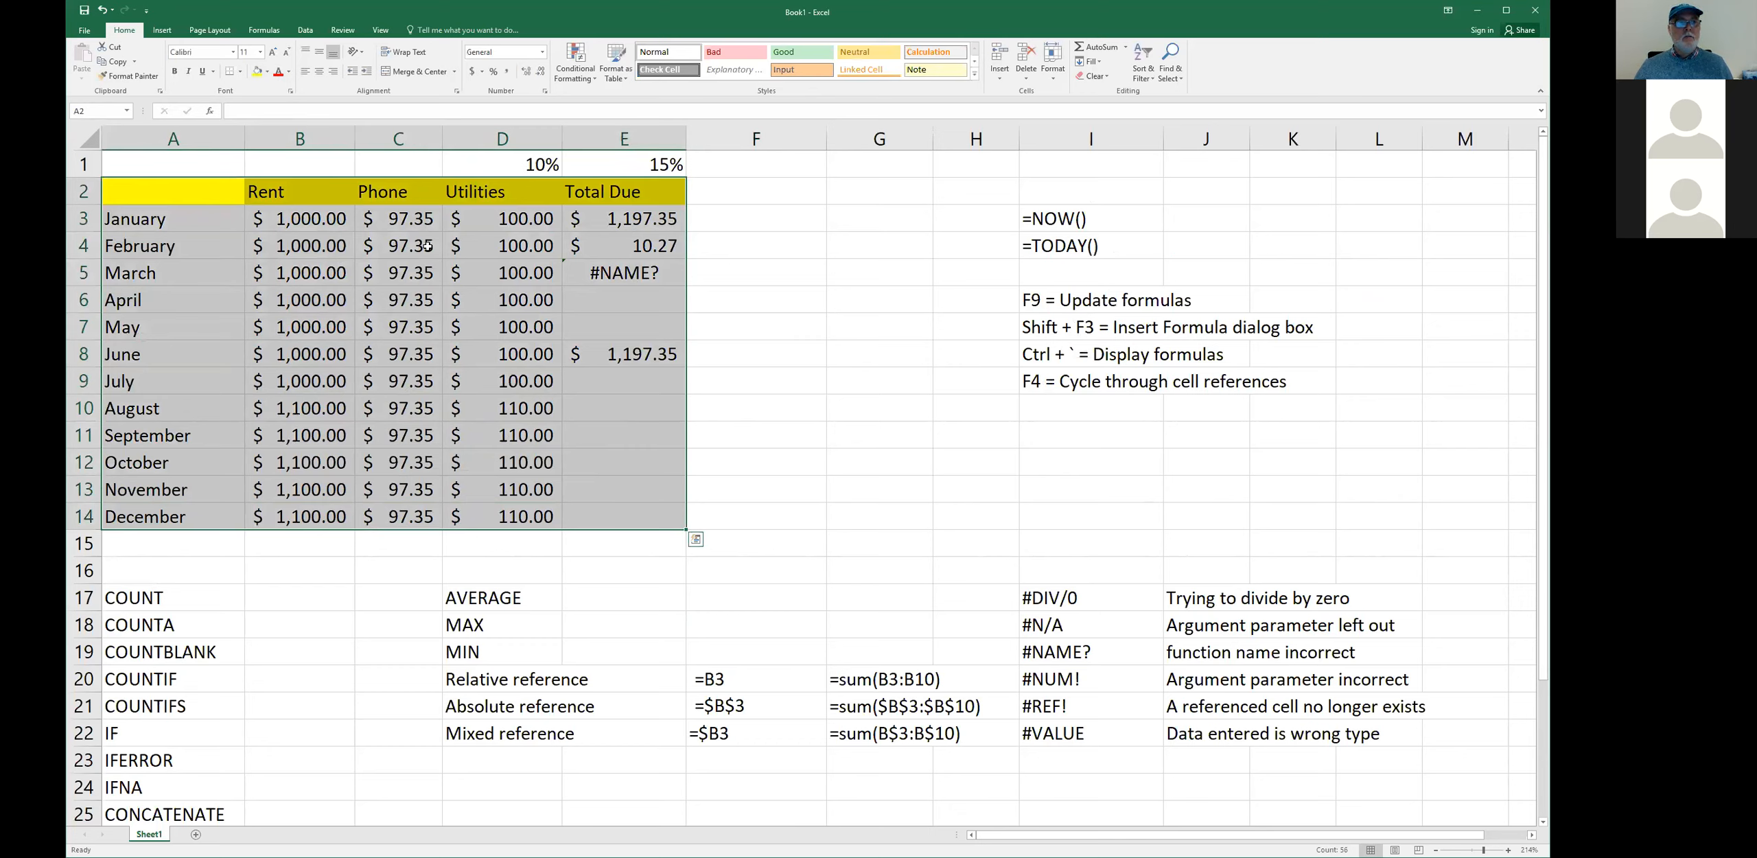
{"action": "left_click", "coordinate": [222, 32]}
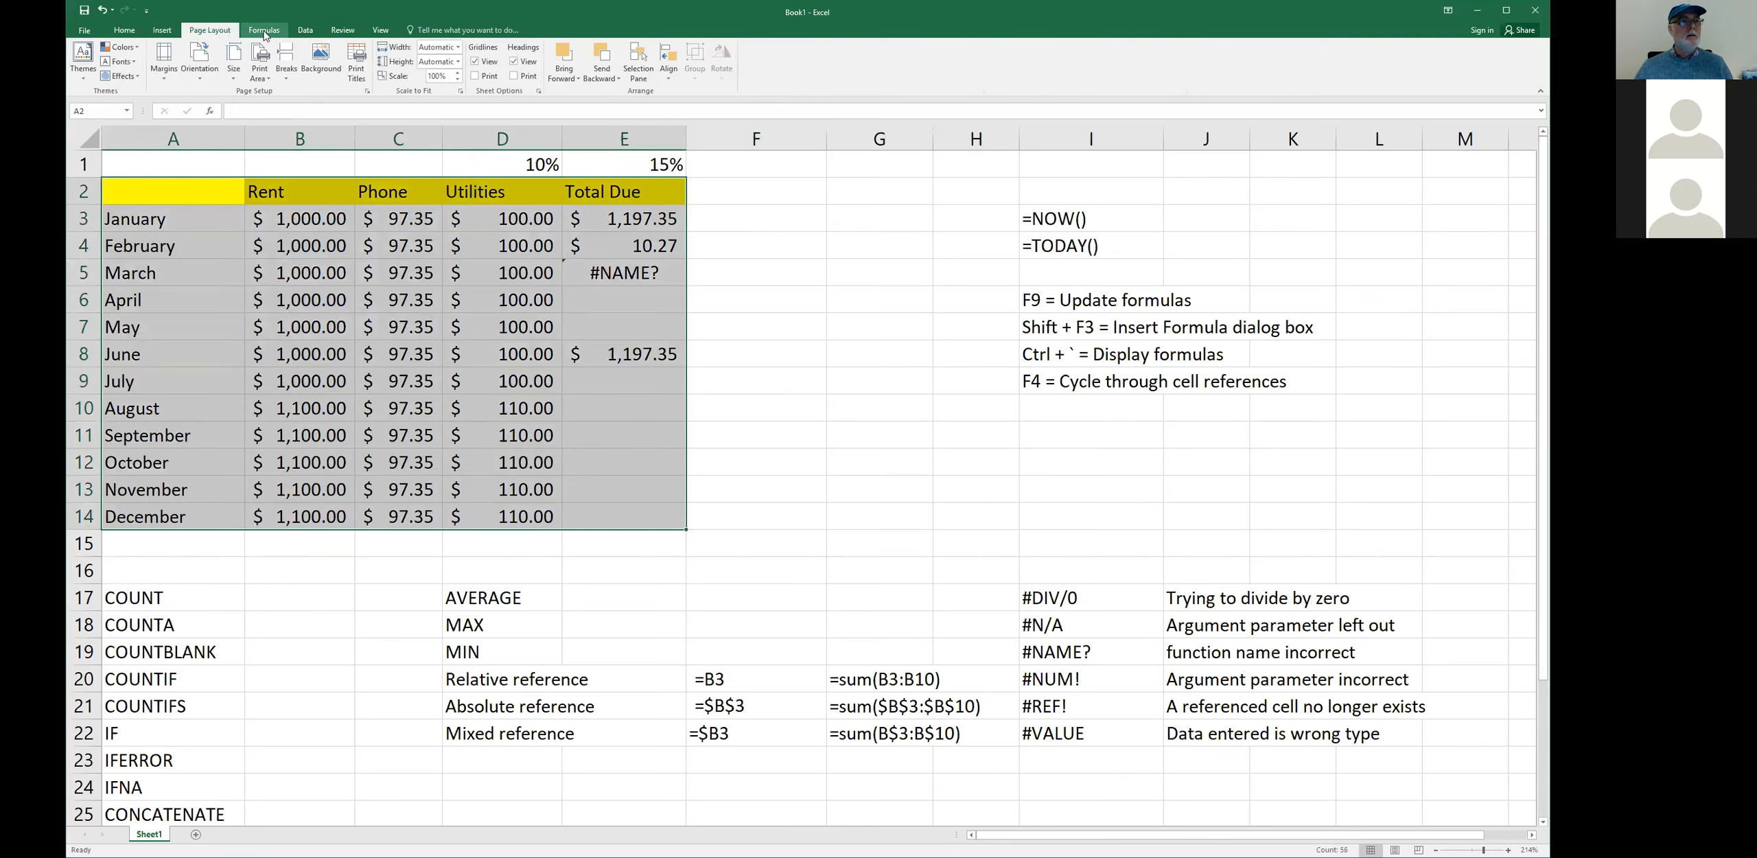
{"action": "left_click", "coordinate": [132, 32]}
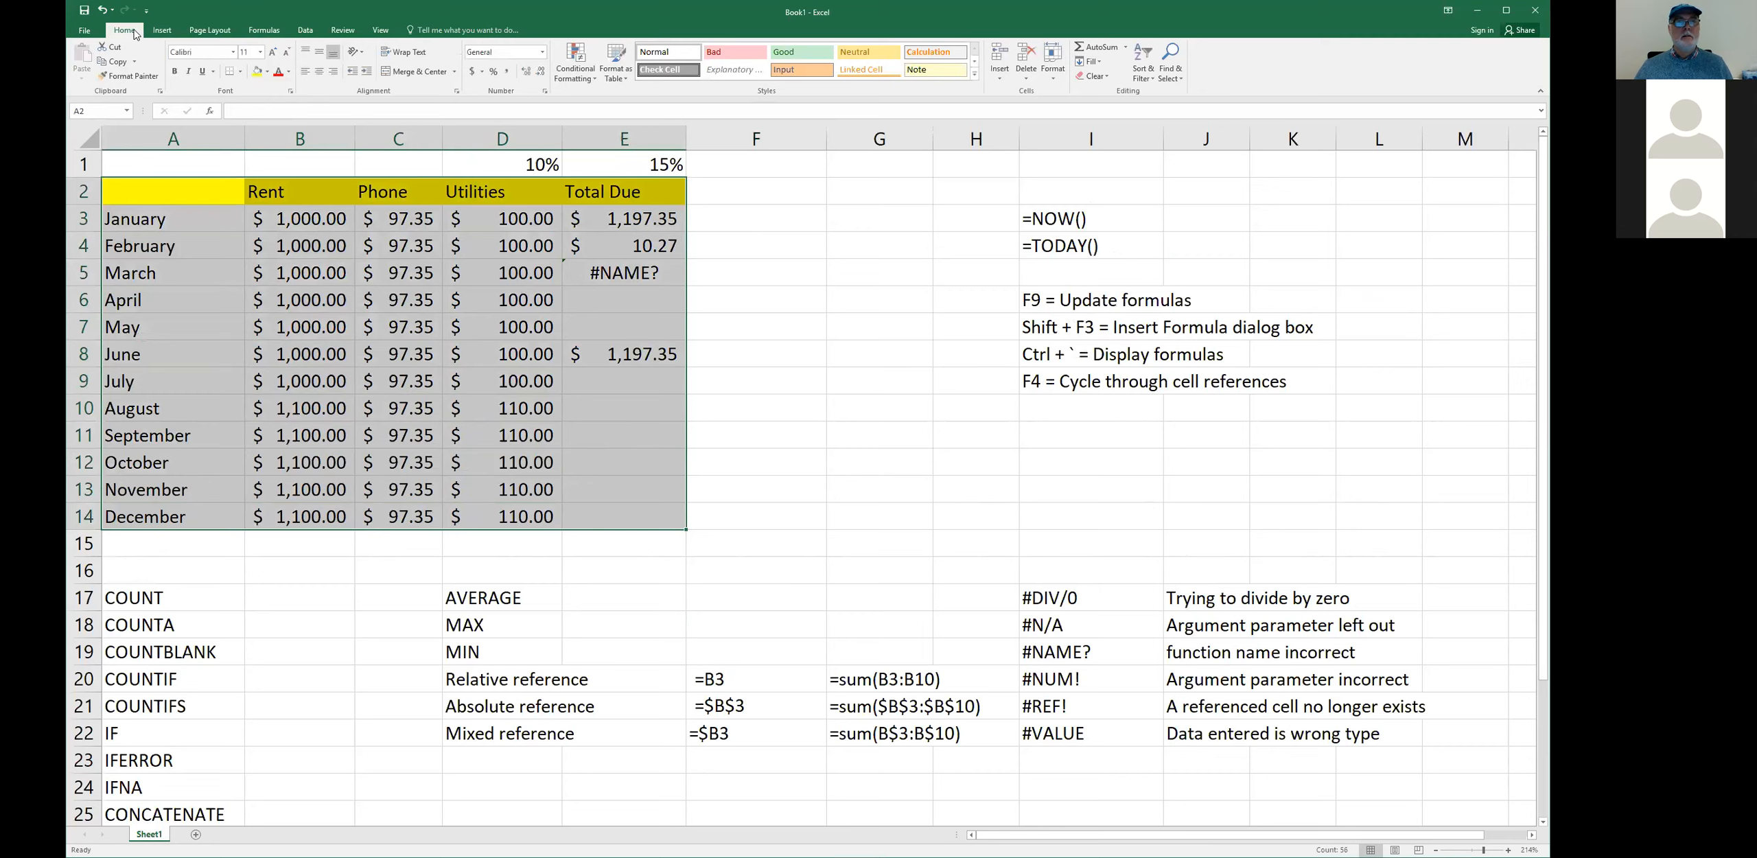
{"action": "left_click", "coordinate": [304, 33]}
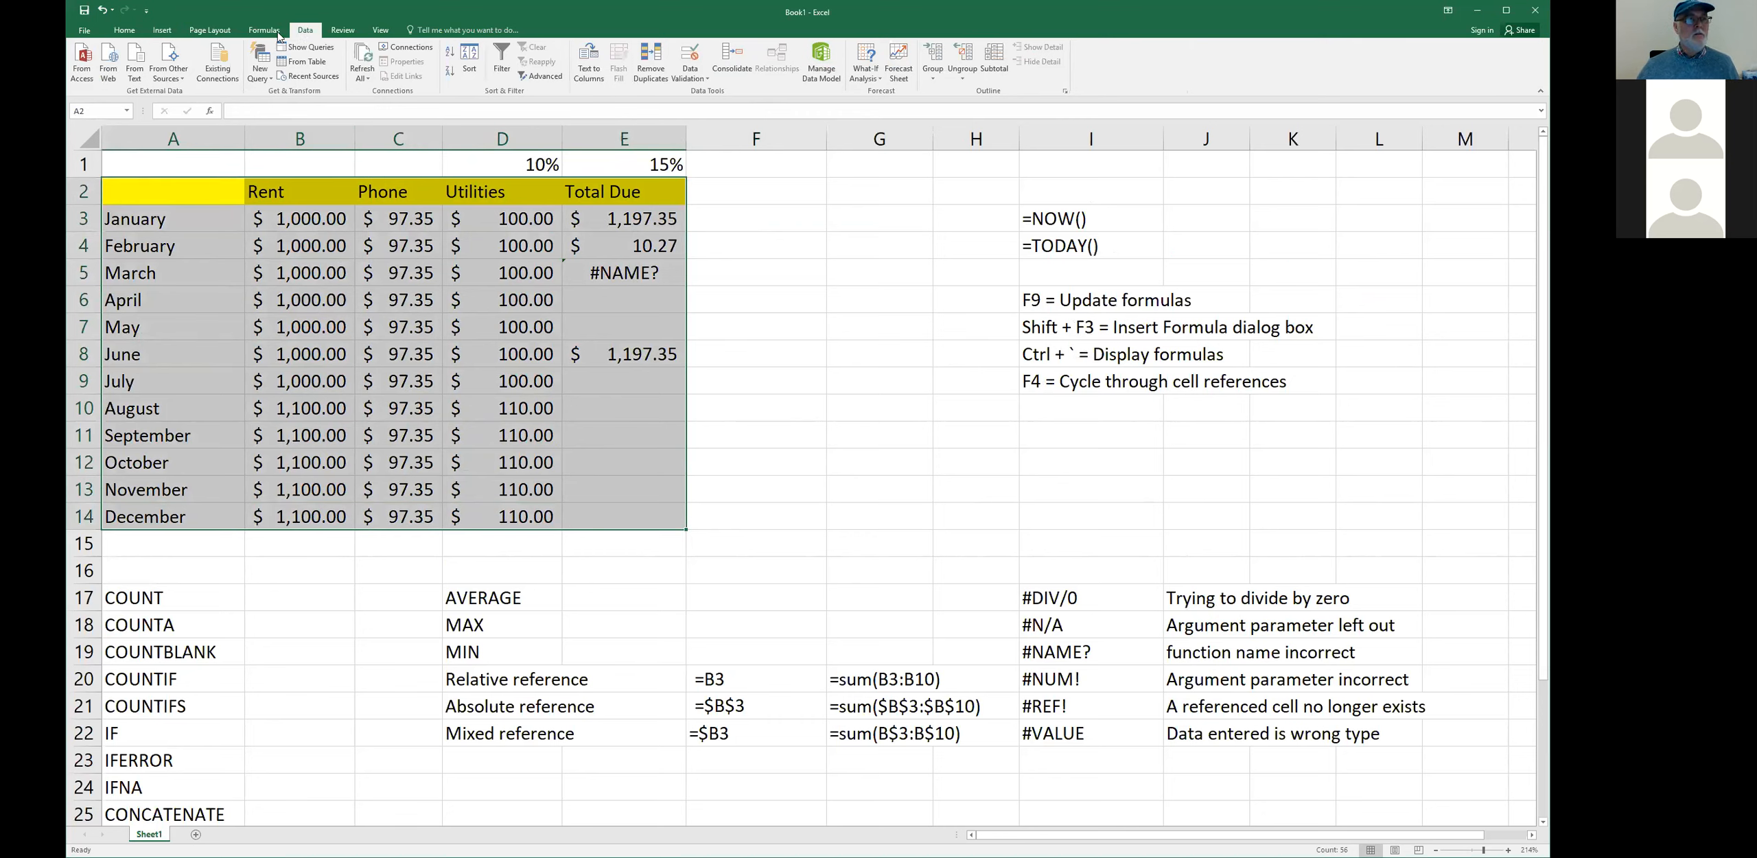
{"action": "left_click", "coordinate": [268, 31]}
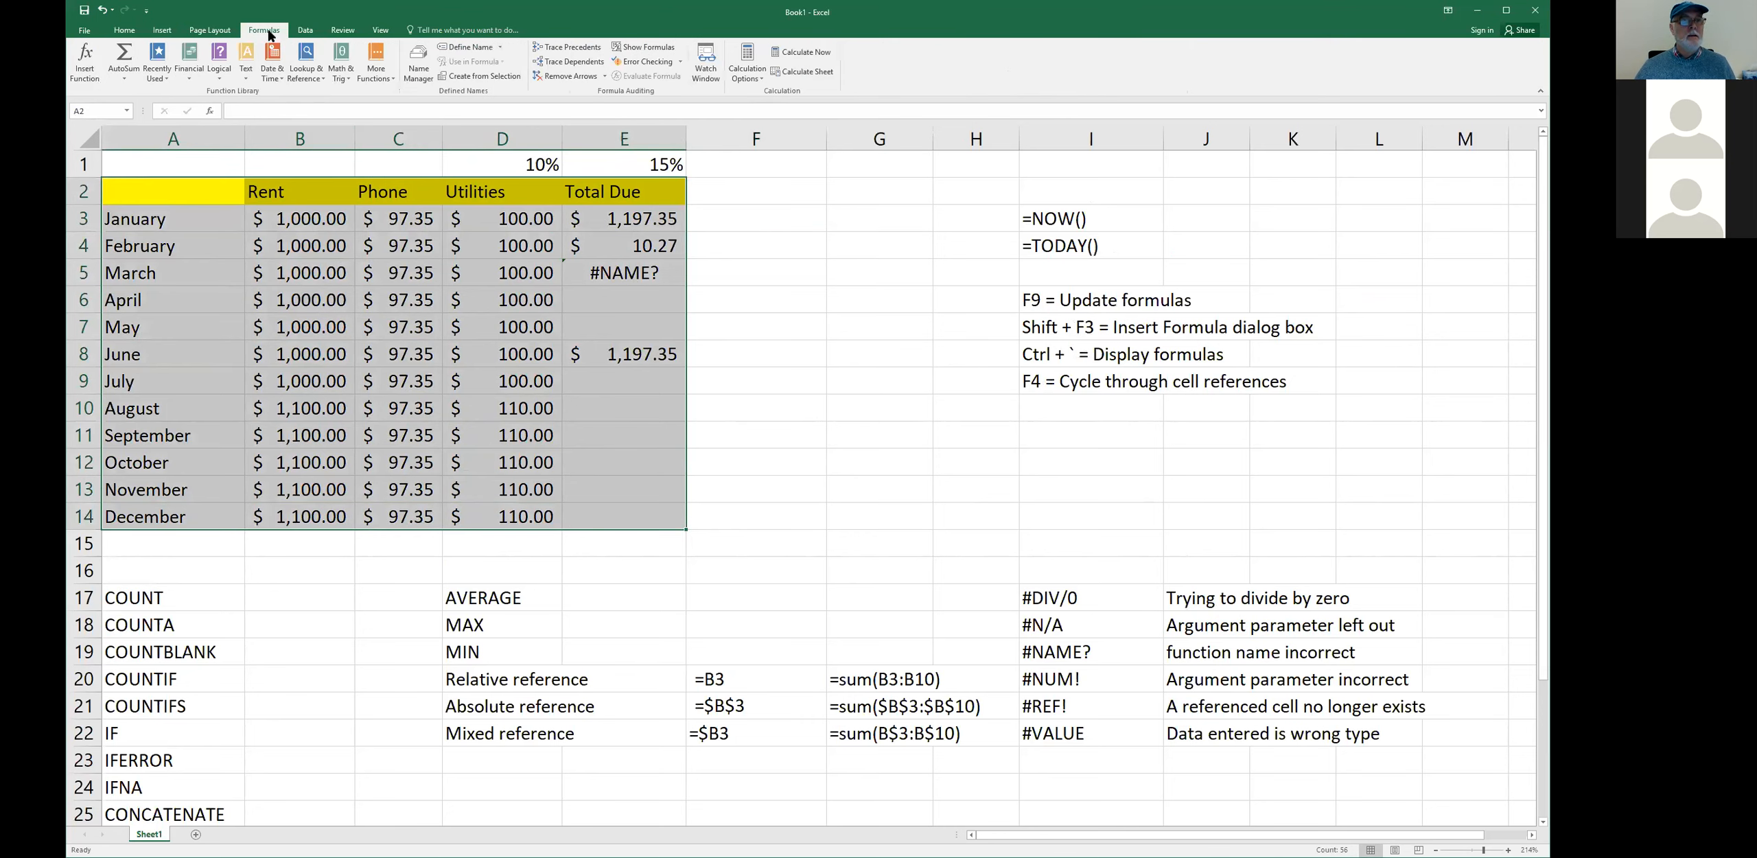
{"action": "left_click", "coordinate": [212, 32]}
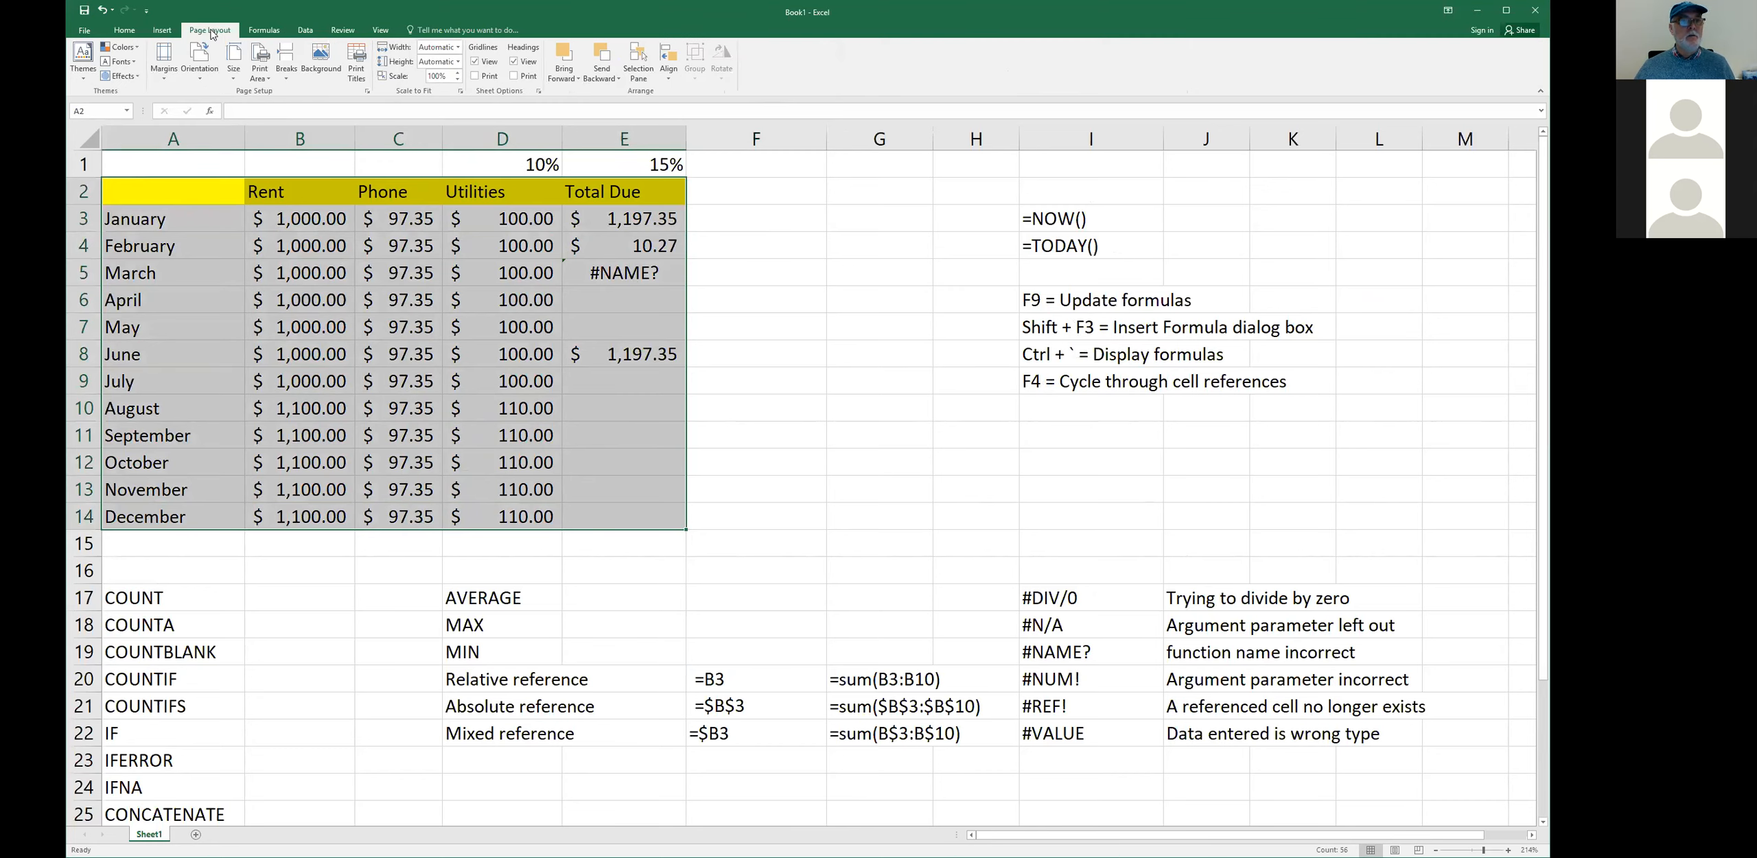
{"action": "left_click", "coordinate": [162, 34]}
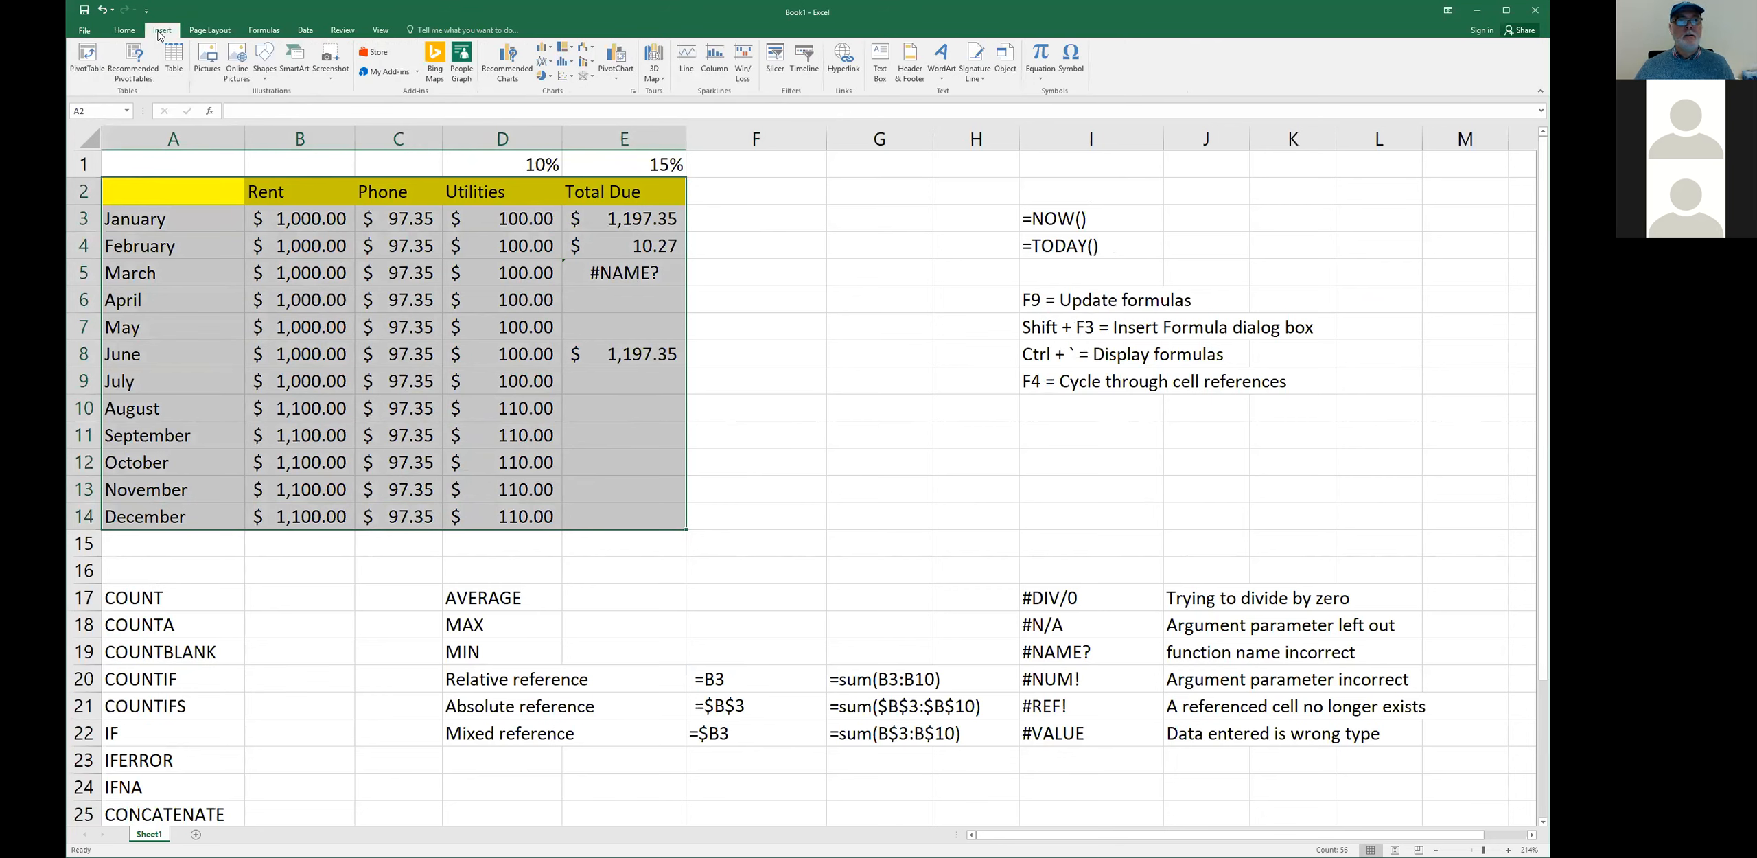
{"action": "left_click", "coordinate": [132, 34]}
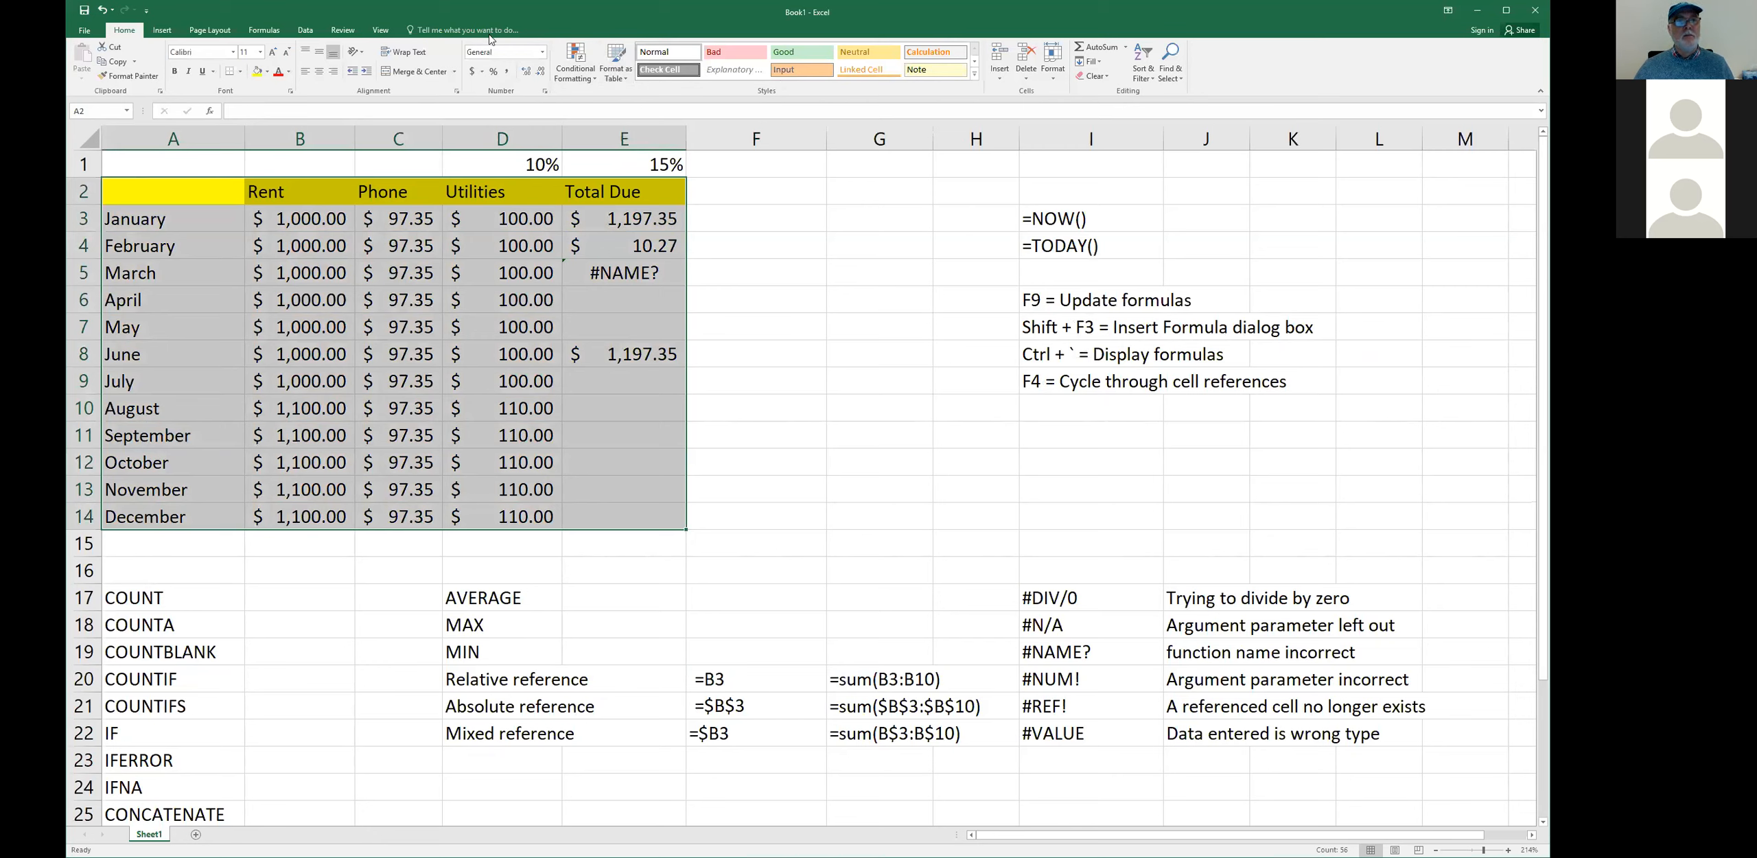
{"action": "left_click", "coordinate": [633, 77]}
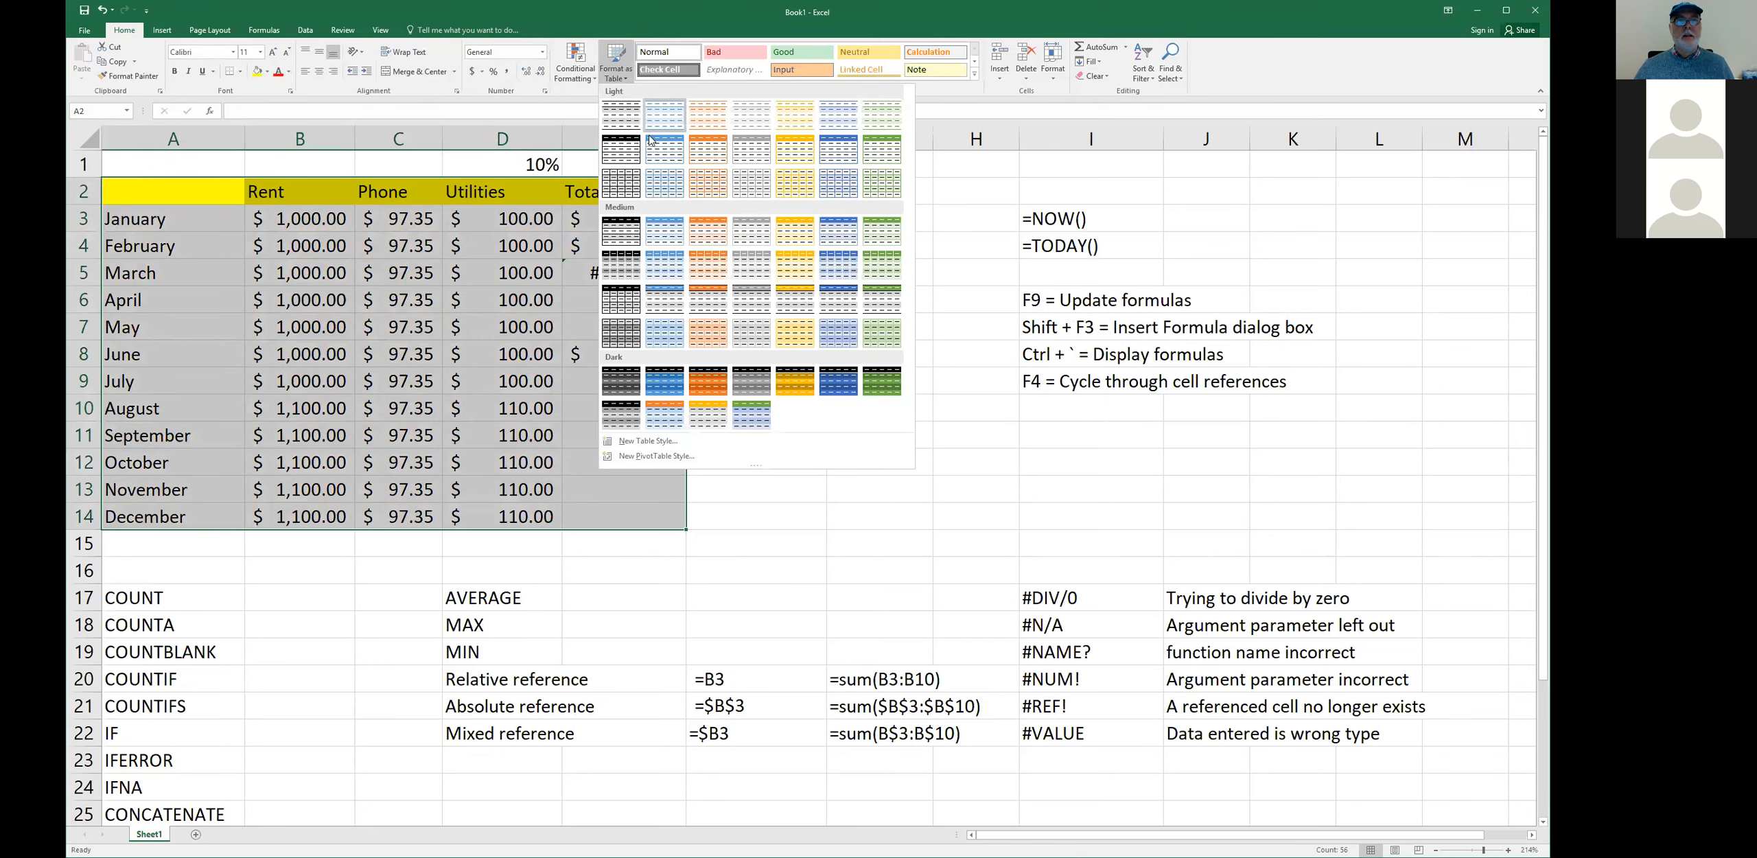
{"action": "left_click", "coordinate": [707, 235]}
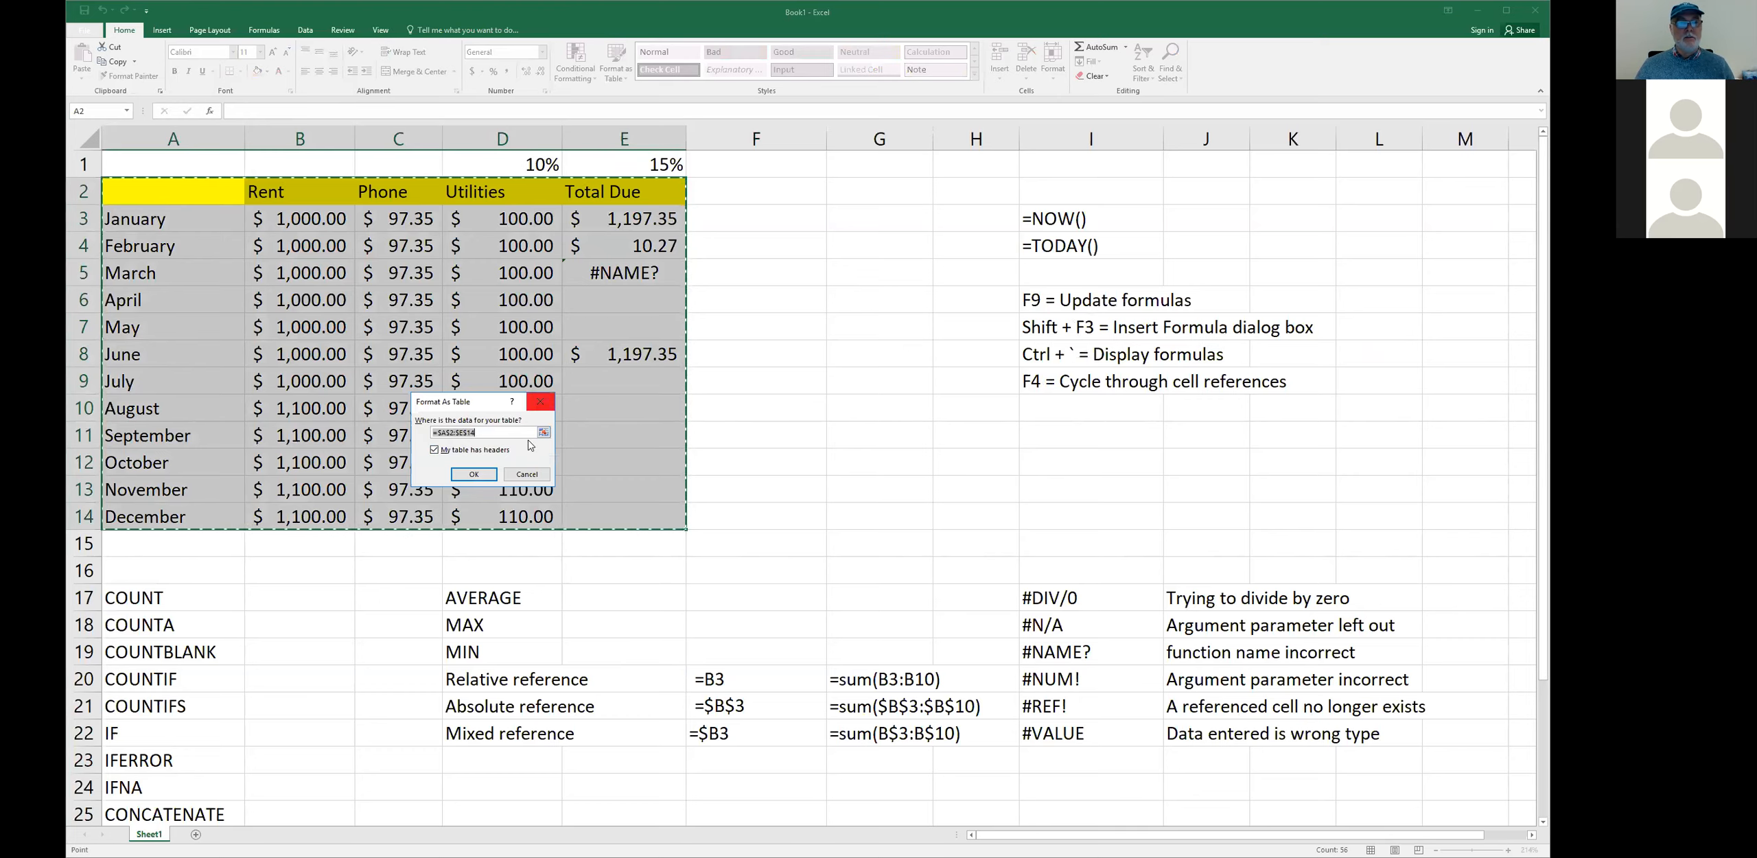
{"action": "left_click", "coordinate": [474, 474]}
{"action": "left_click", "coordinate": [732, 407]}
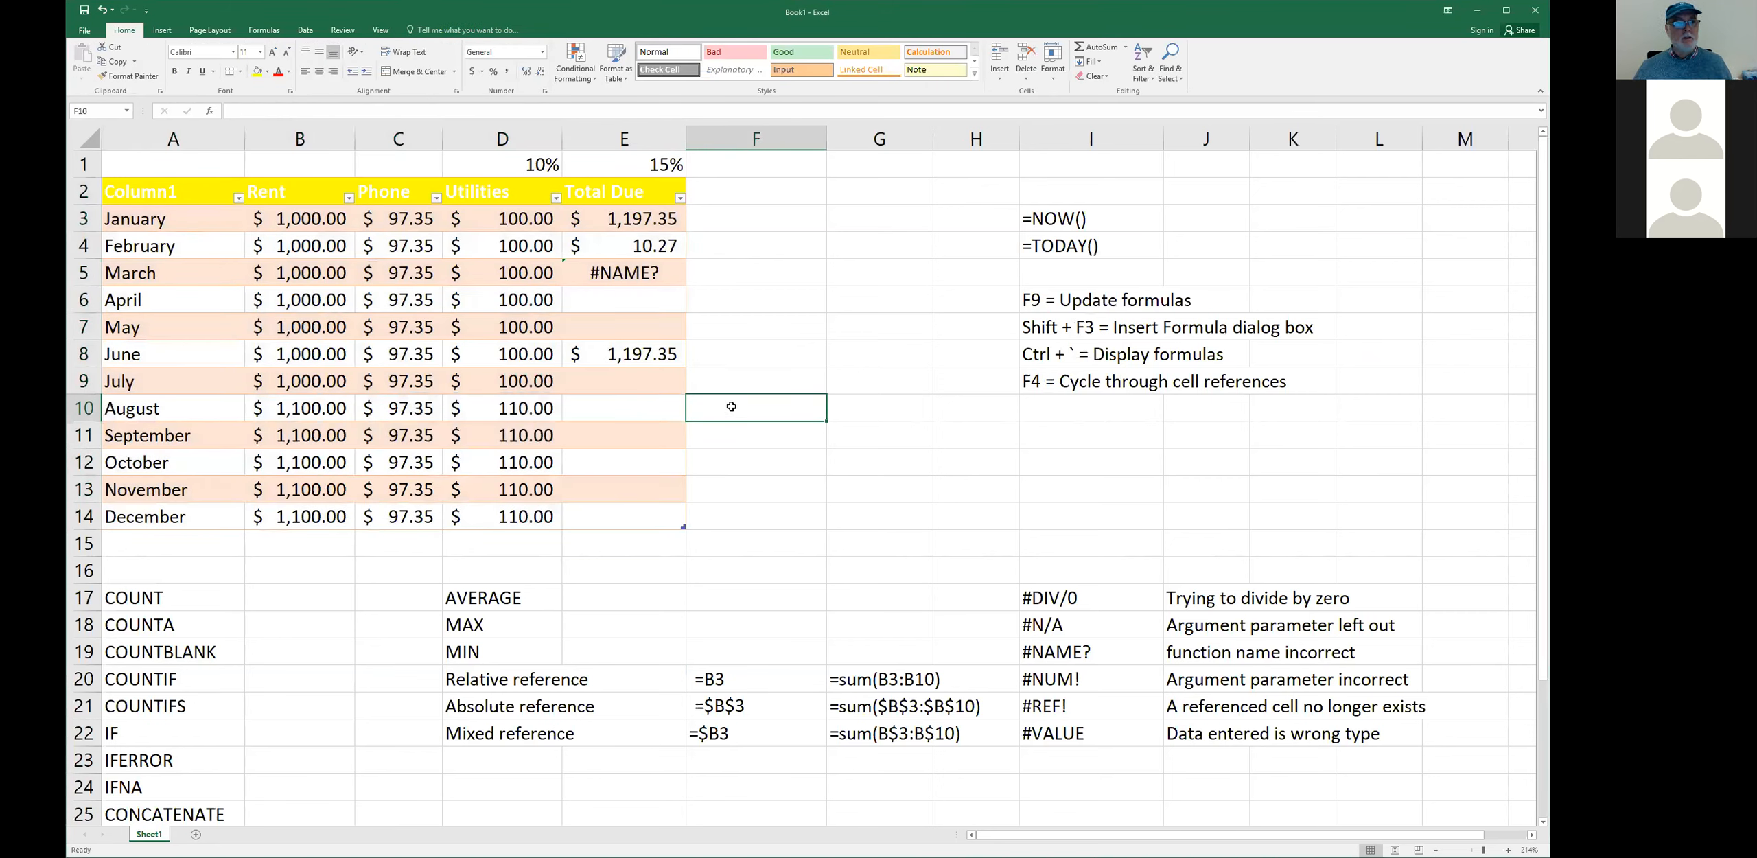
- View the filter options of the table's month column and color the text of header row A2:E2 red
{"action": "left_click", "coordinate": [238, 199]}
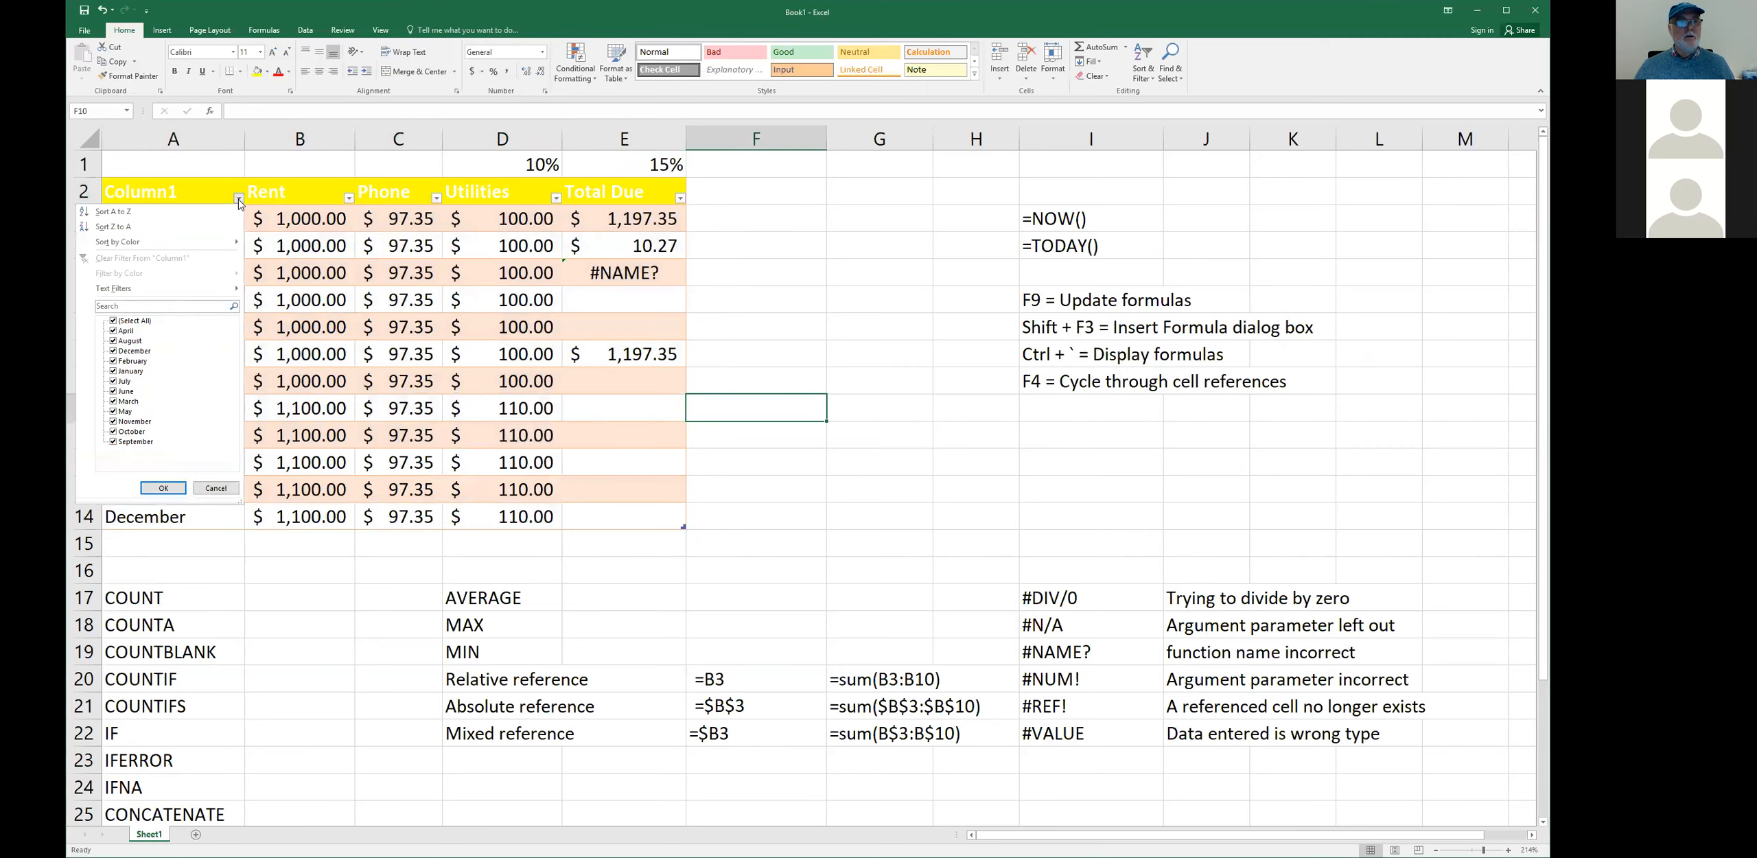
{"action": "left_click", "coordinate": [239, 199]}
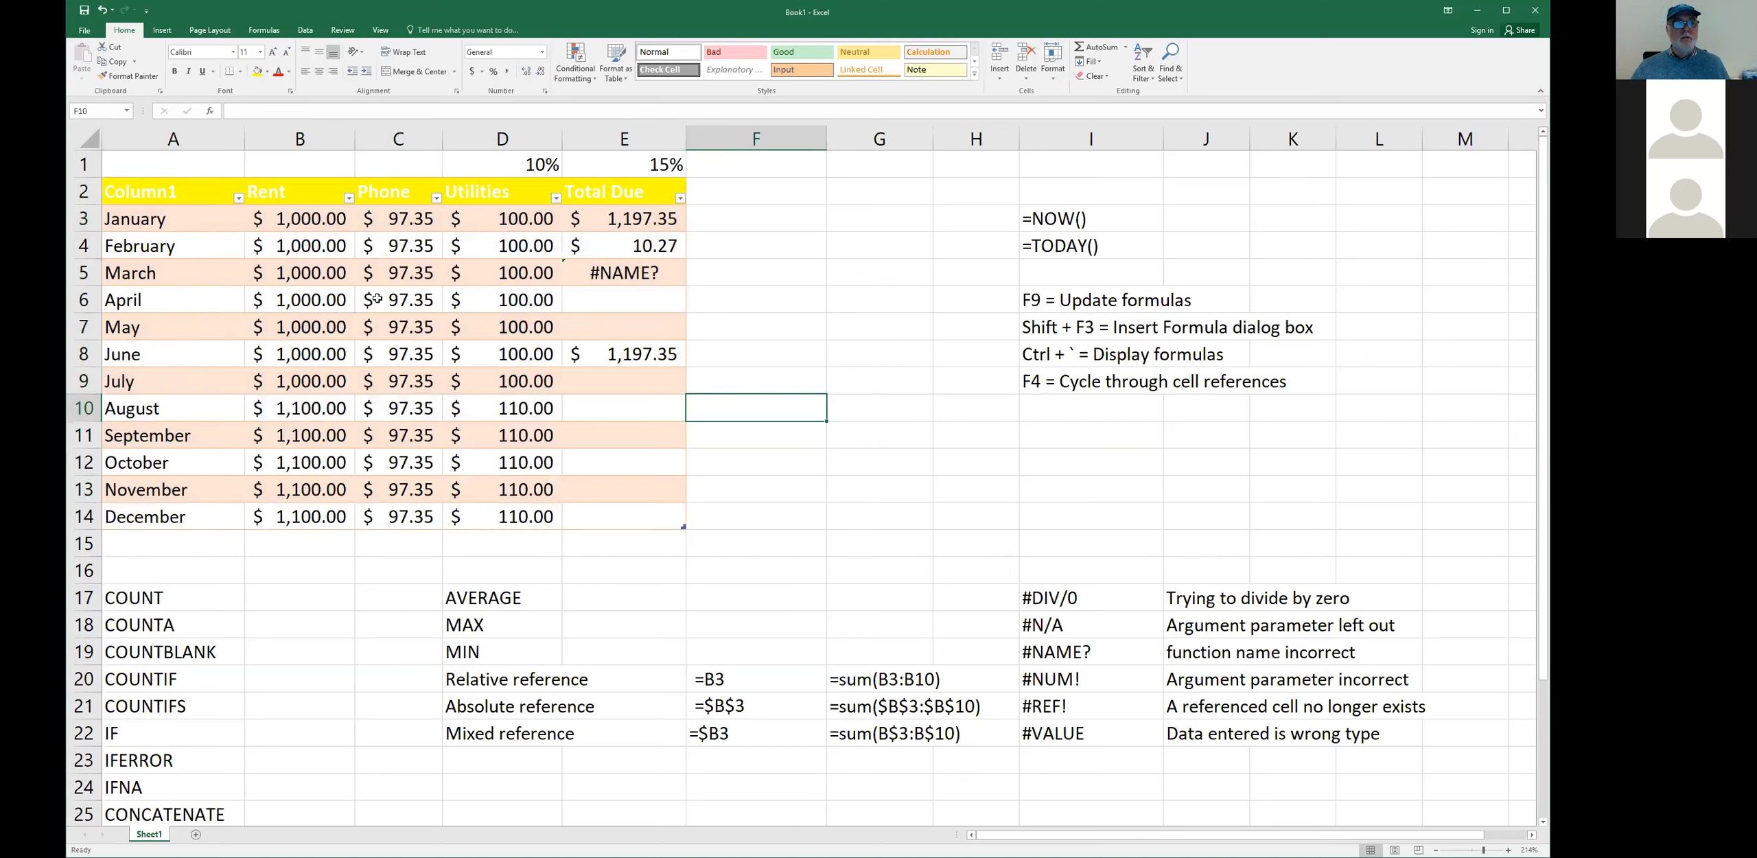
{"action": "left_click_drag", "start_coordinate": [188, 191], "coordinate": [621, 191]}
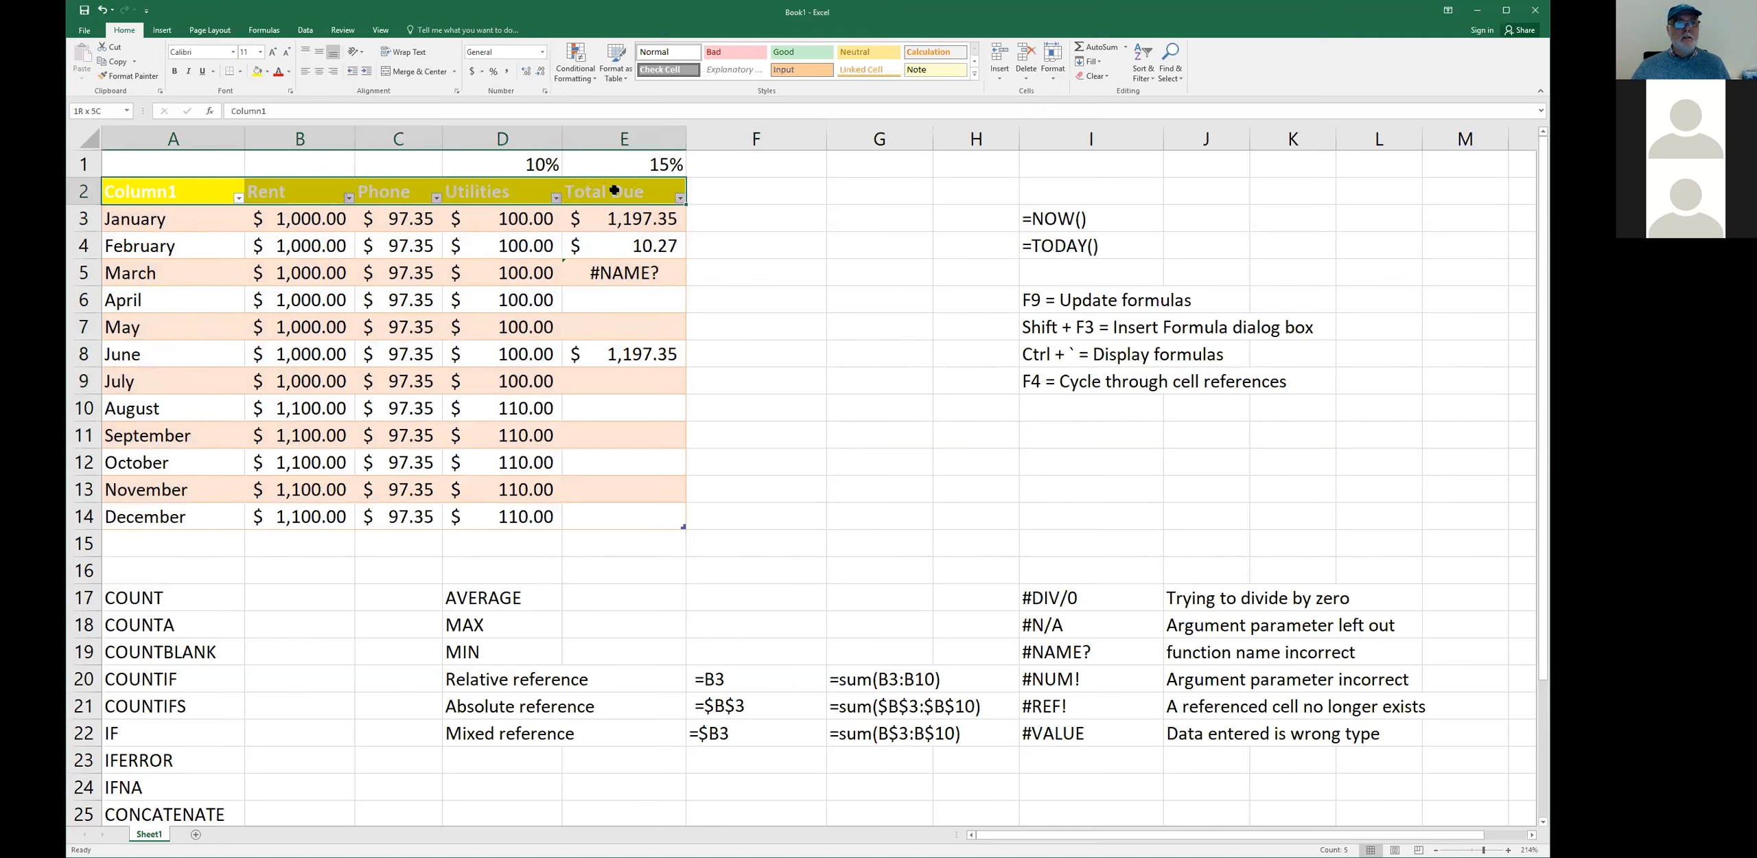
{"action": "left_click", "coordinate": [275, 81]}
{"action": "left_click", "coordinate": [519, 287]}
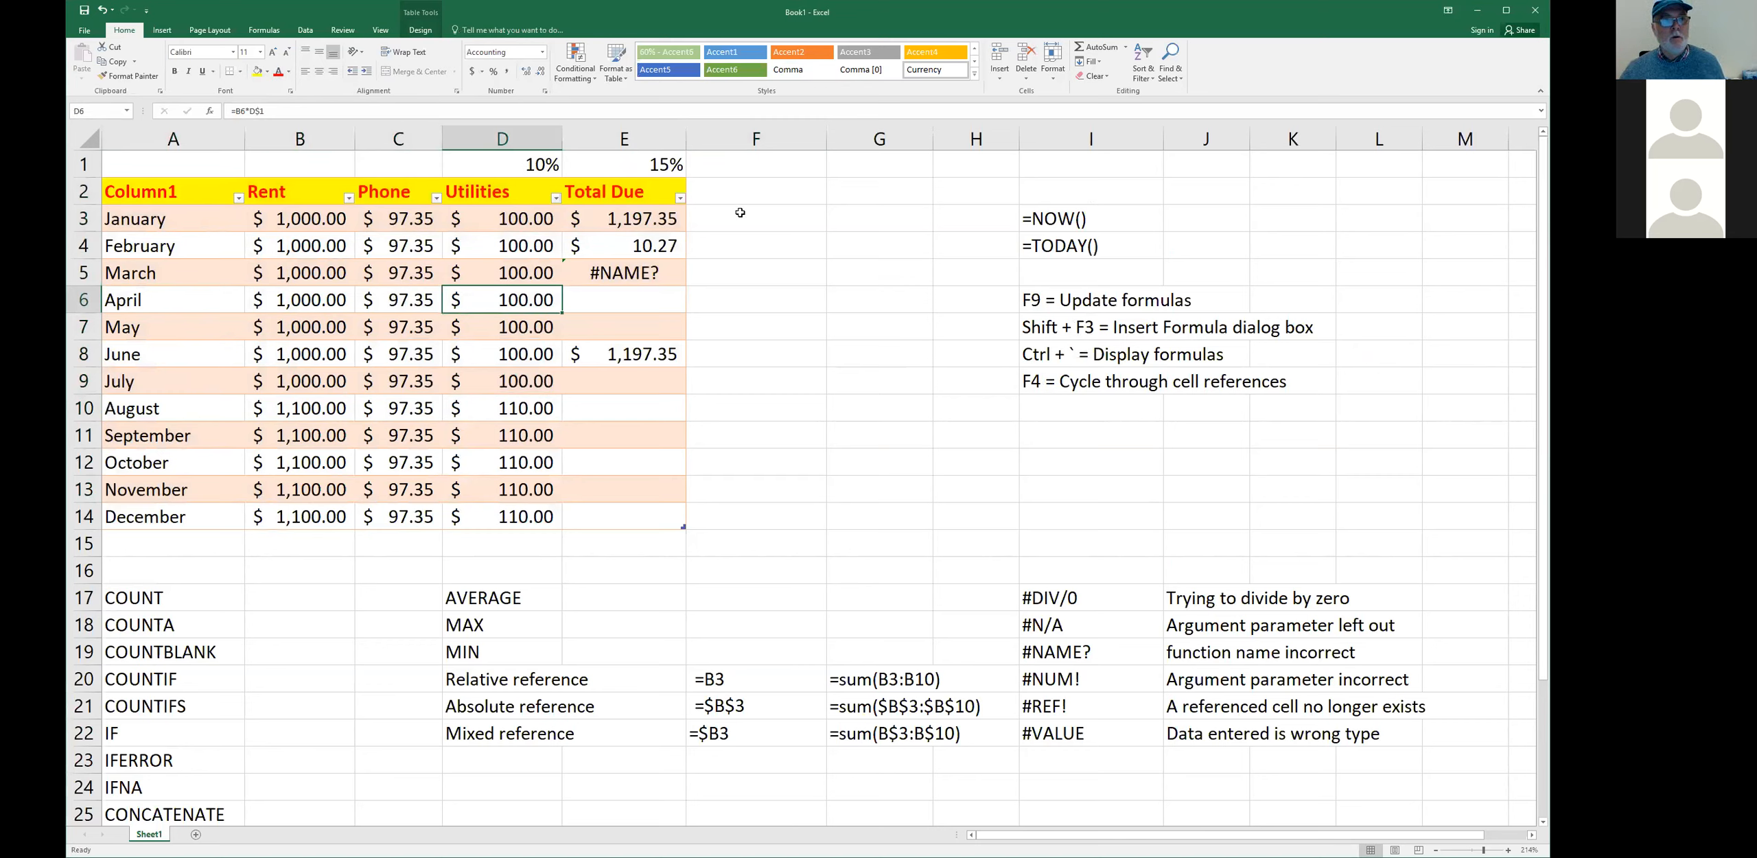
{"action": "left_click_drag", "start_coordinate": [178, 201], "coordinate": [604, 511]}
{"action": "left_click", "coordinate": [617, 72]}
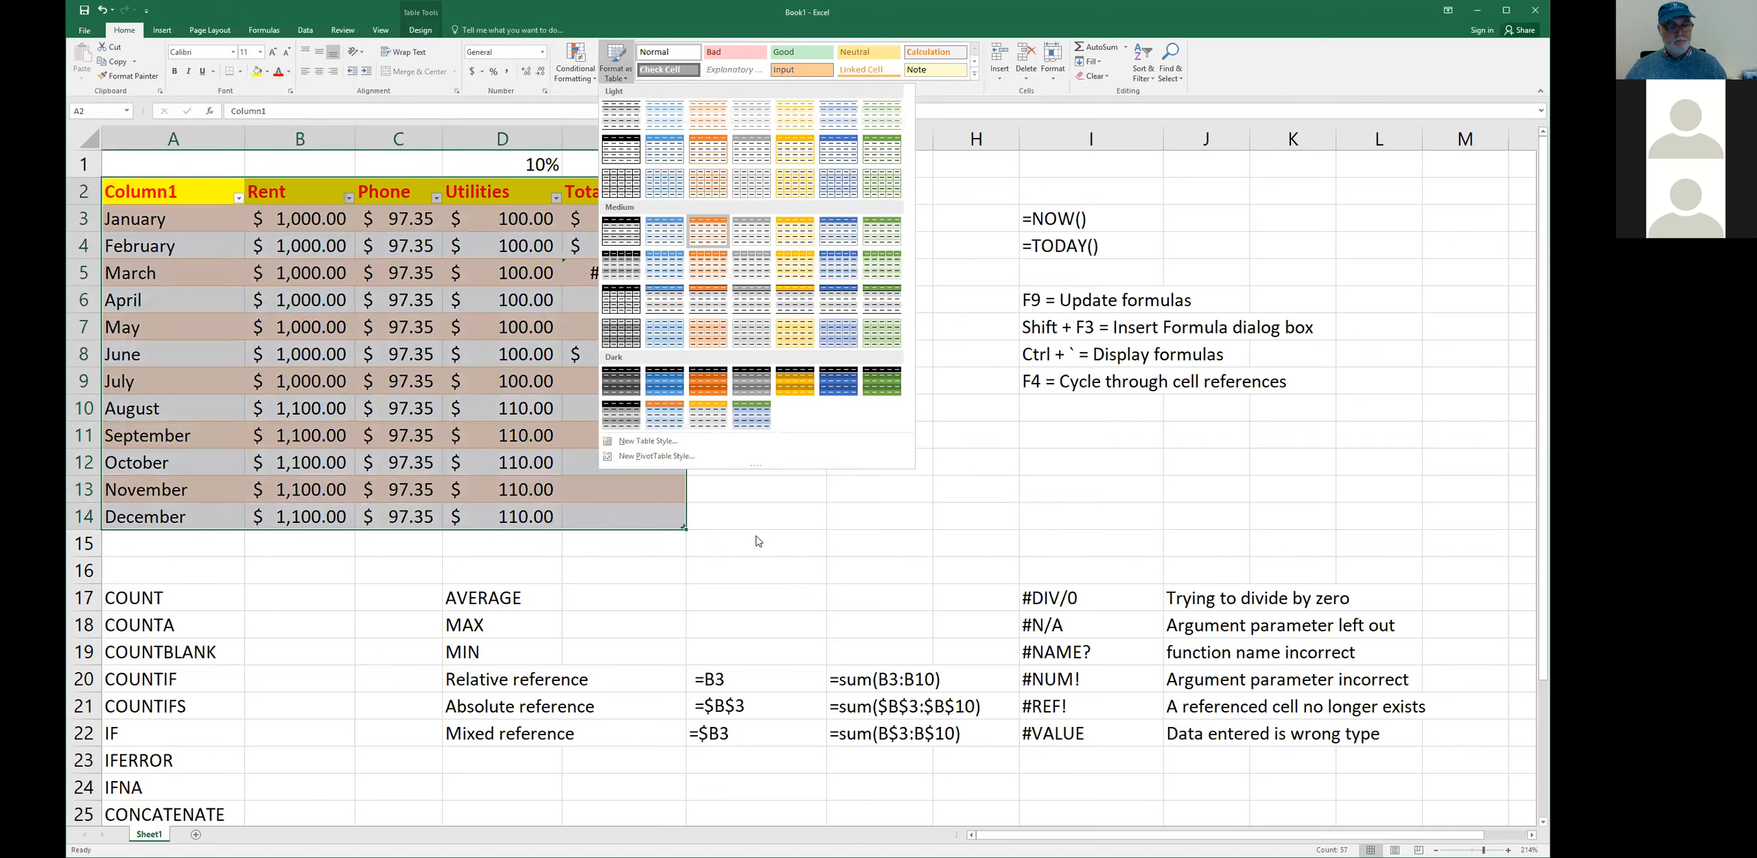
{"action": "left_click", "coordinate": [762, 511]}
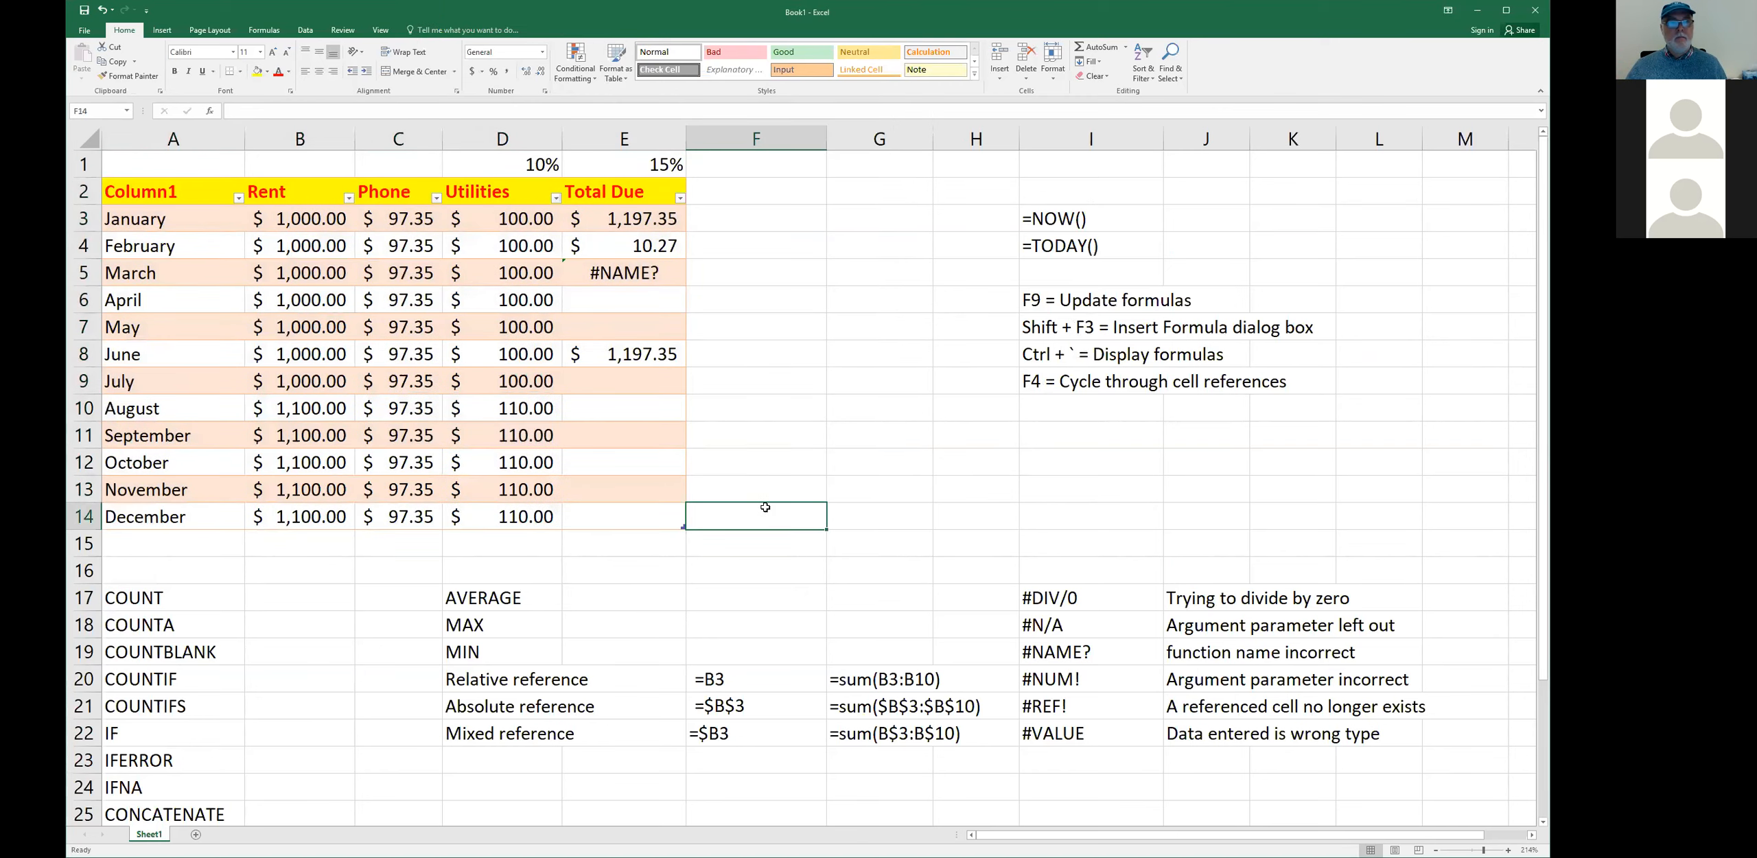
- Extend the expense table with a new column headed "When paid" in F2, undoing and redoing the table's expansion
{"action": "left_click", "coordinate": [1065, 220]}
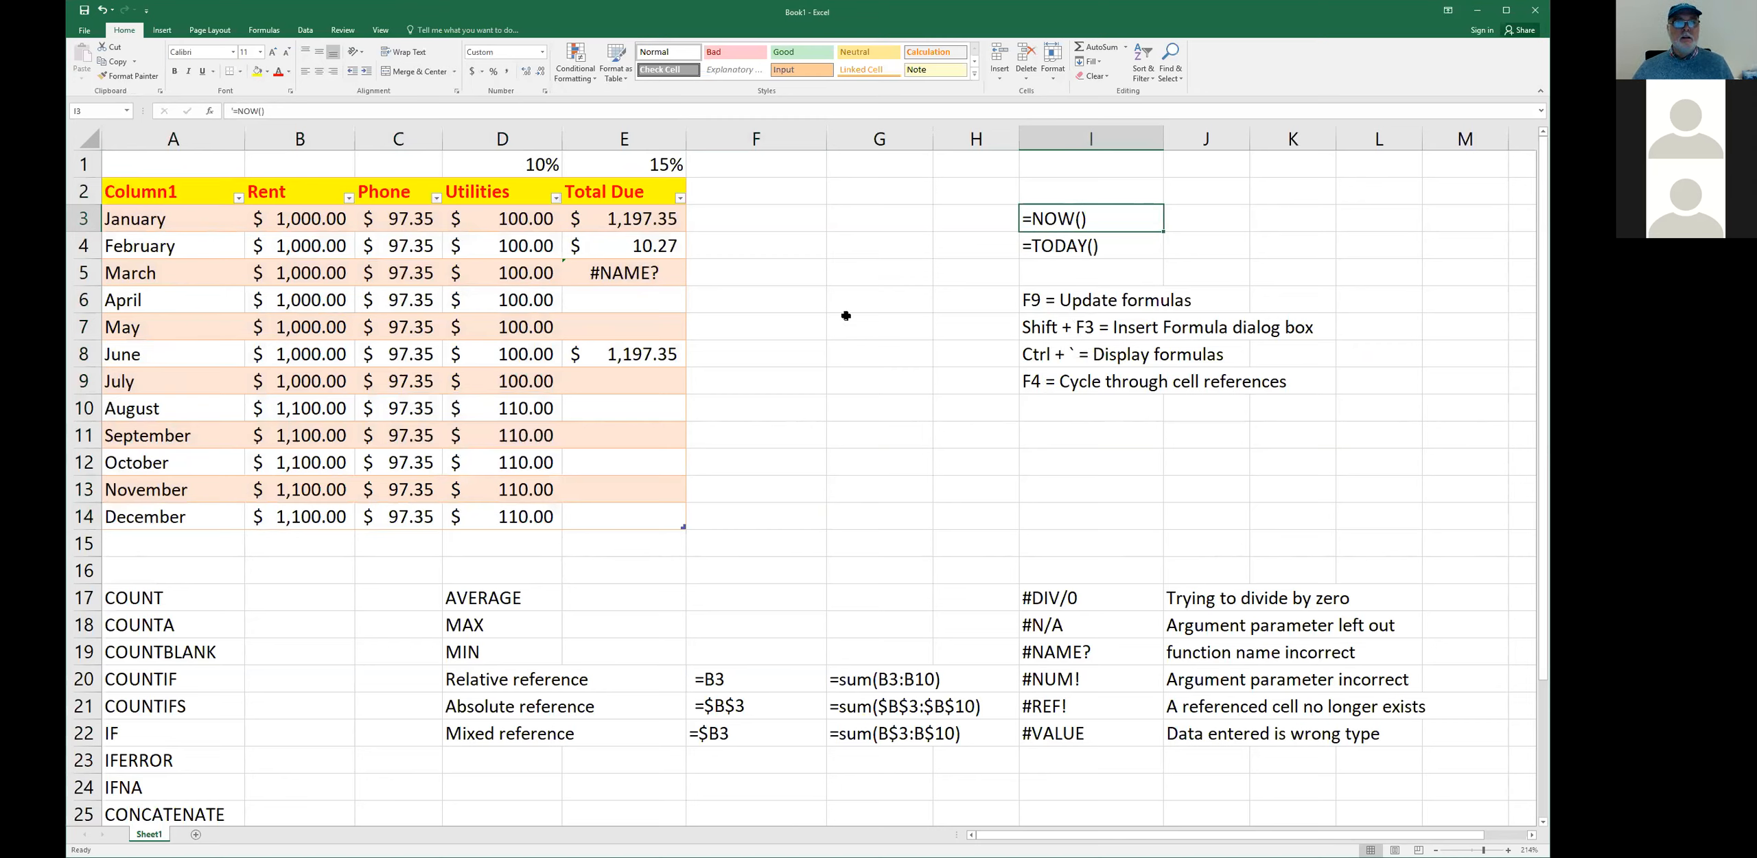
{"action": "left_click", "coordinate": [781, 199]}
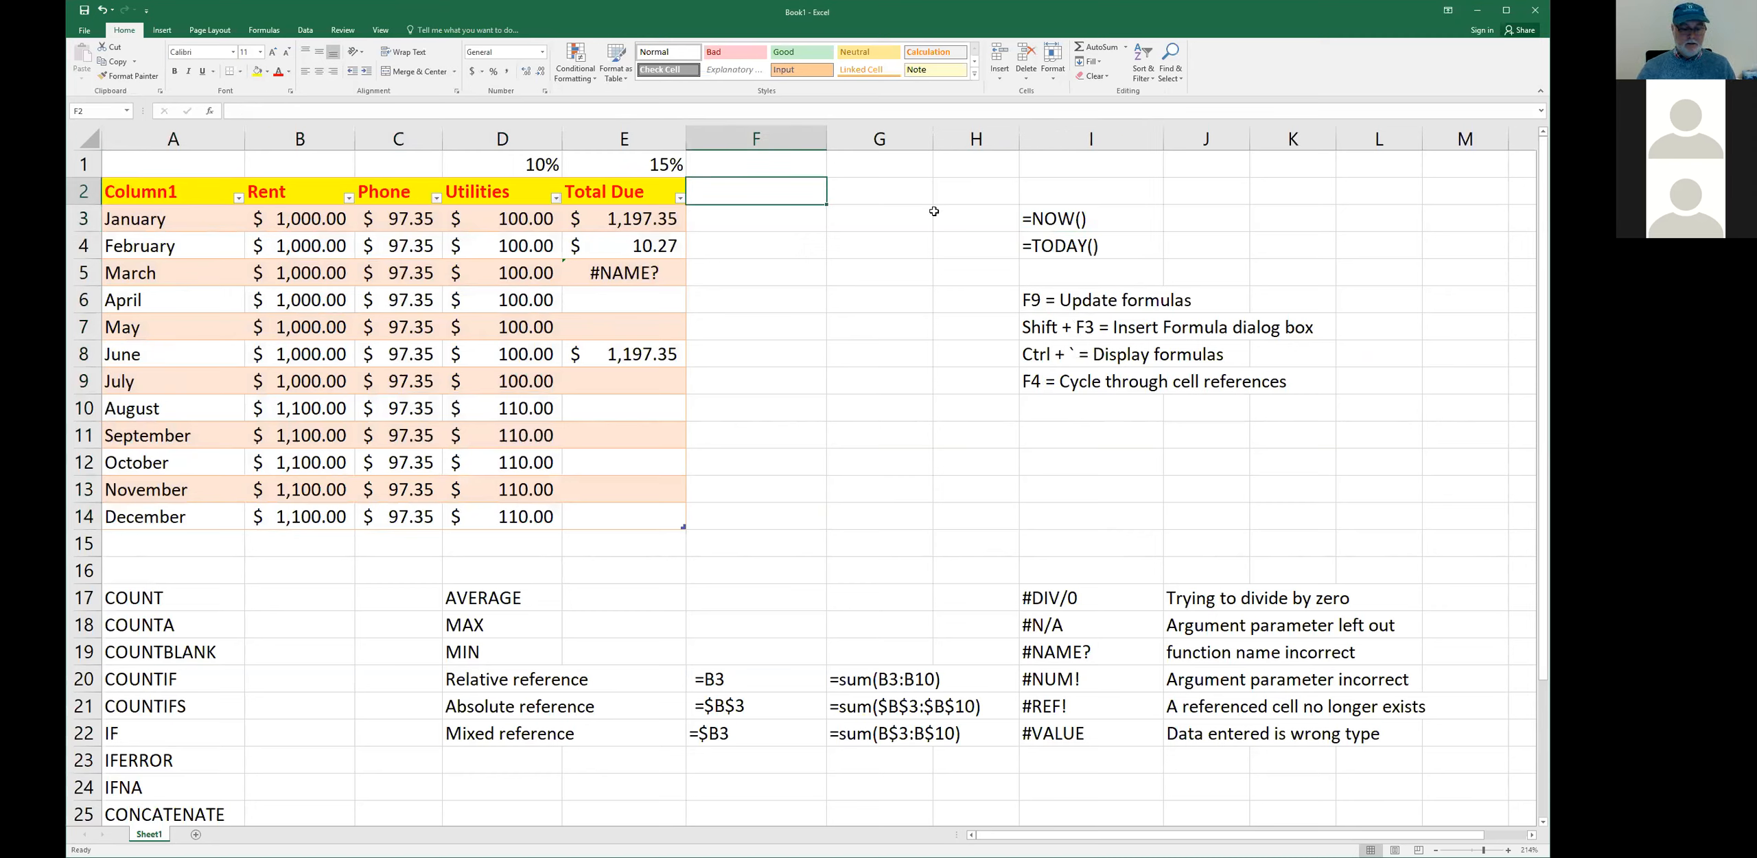
{"action": "type", "text": "When paid"}
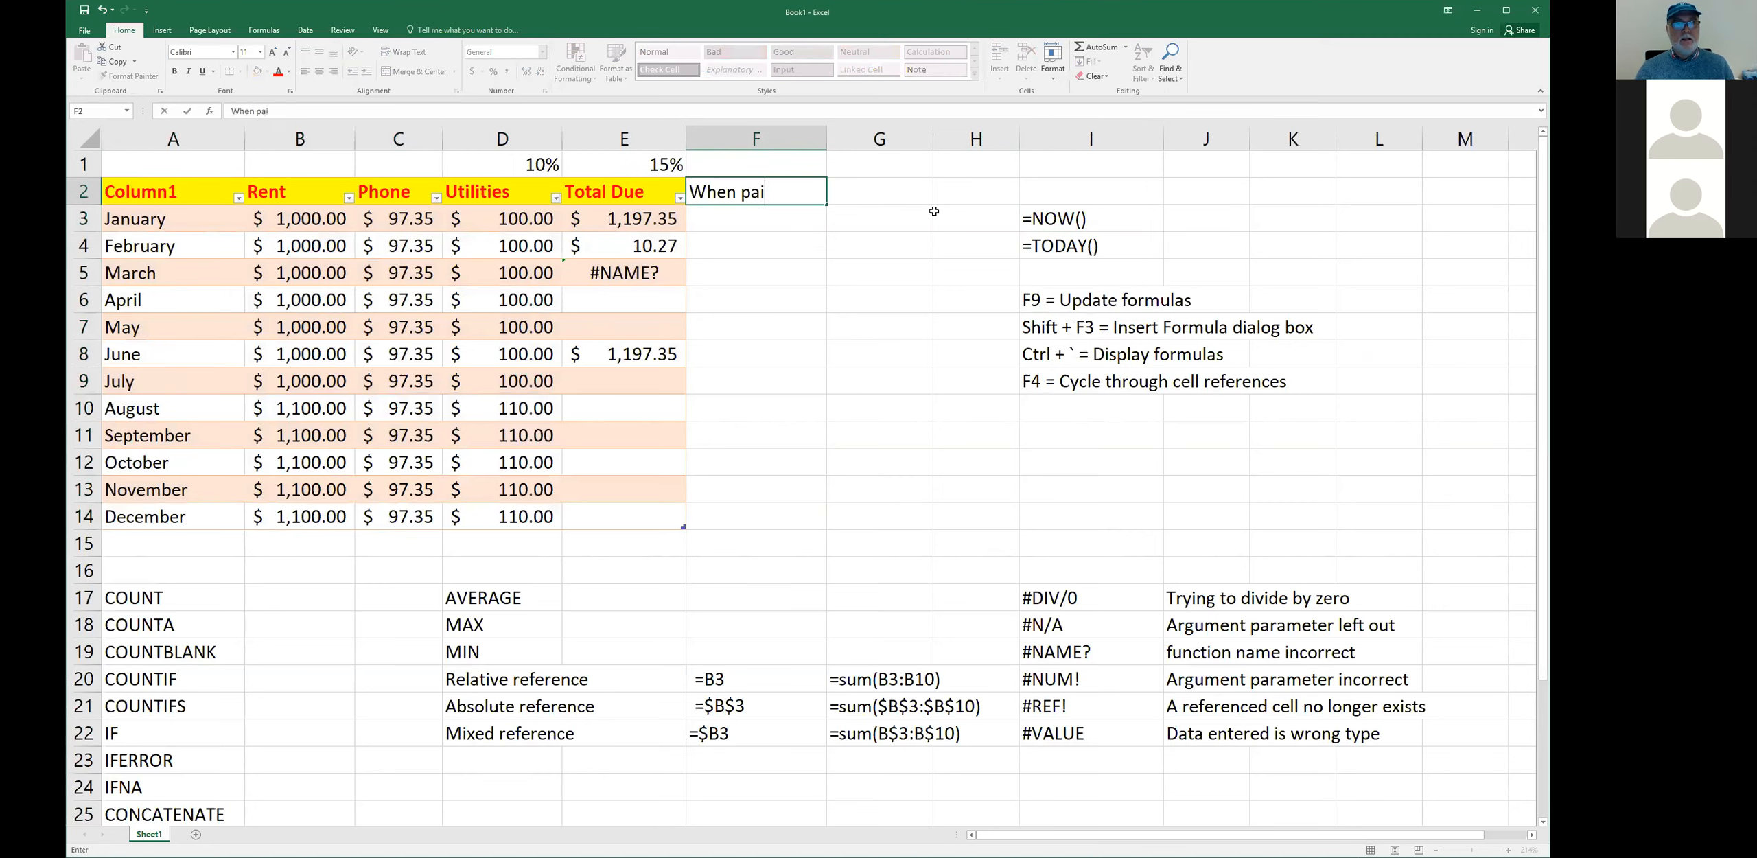
{"action": "key", "text": "Return"}
{"action": "key", "text": "Down"}
{"action": "key", "text": "Down"}
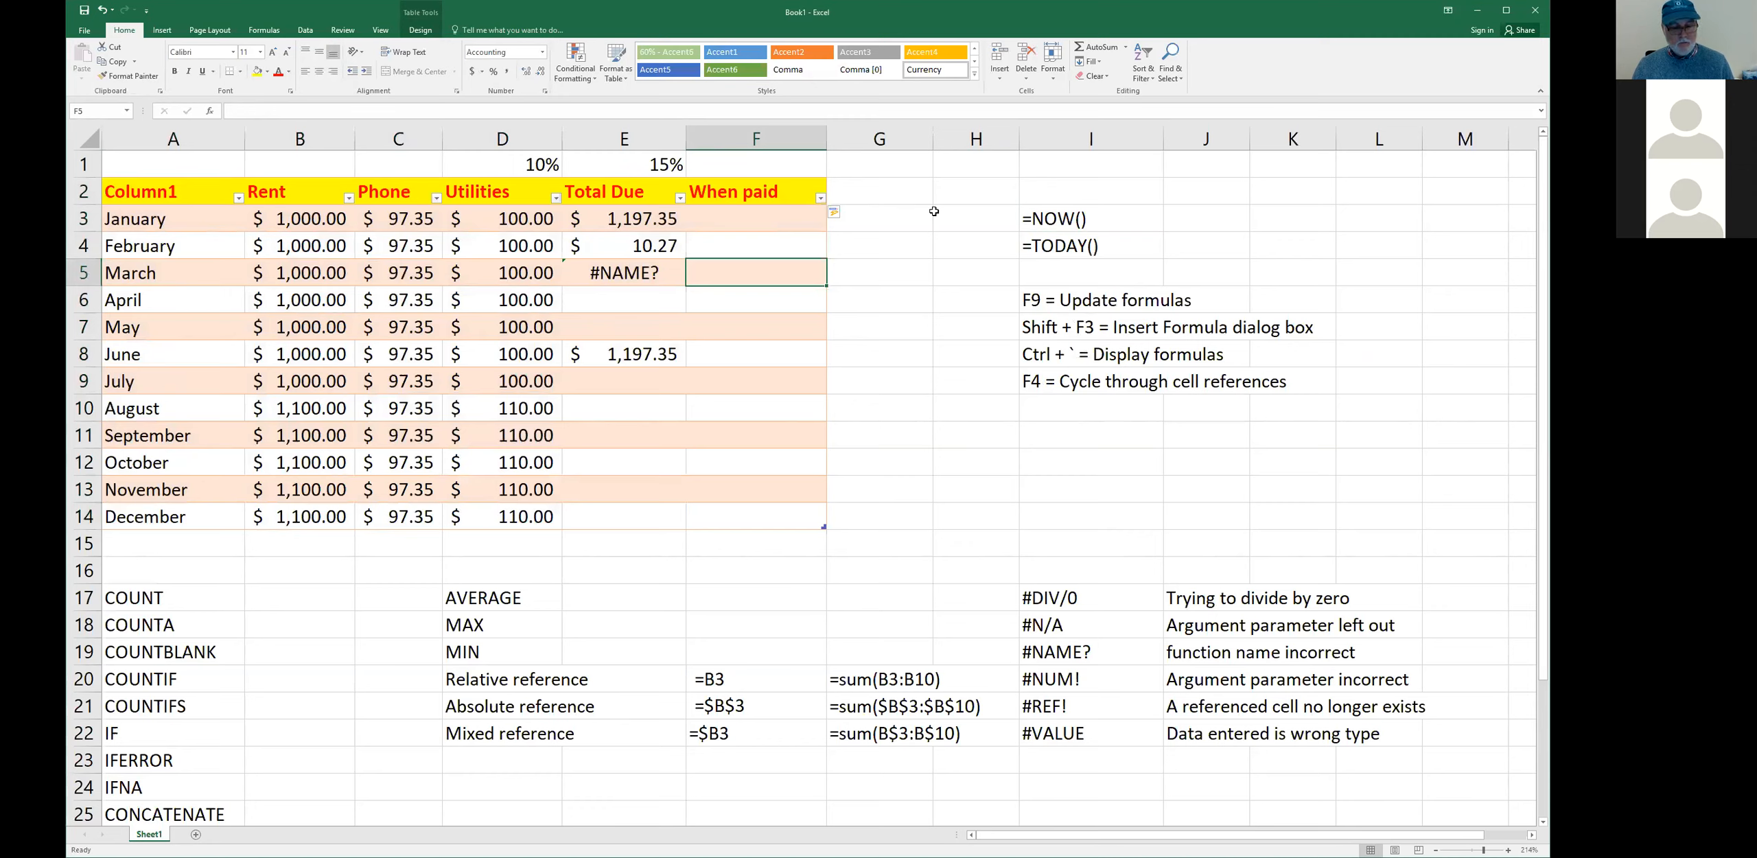
{"action": "key", "text": "ctrl+z"}
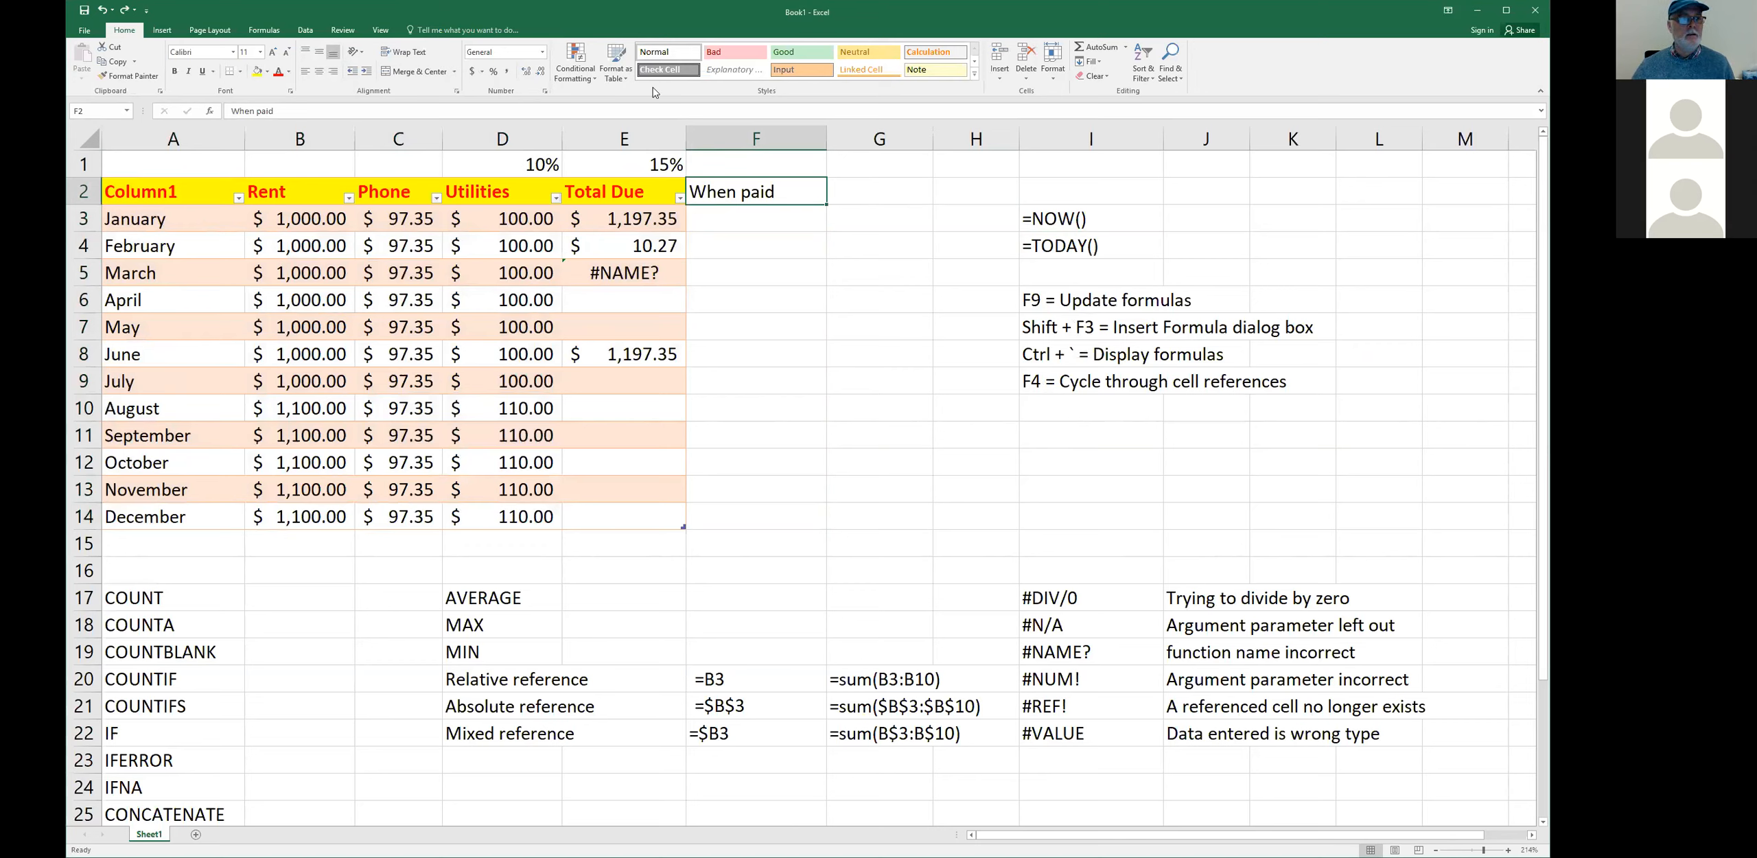
{"action": "left_click", "coordinate": [124, 11]}
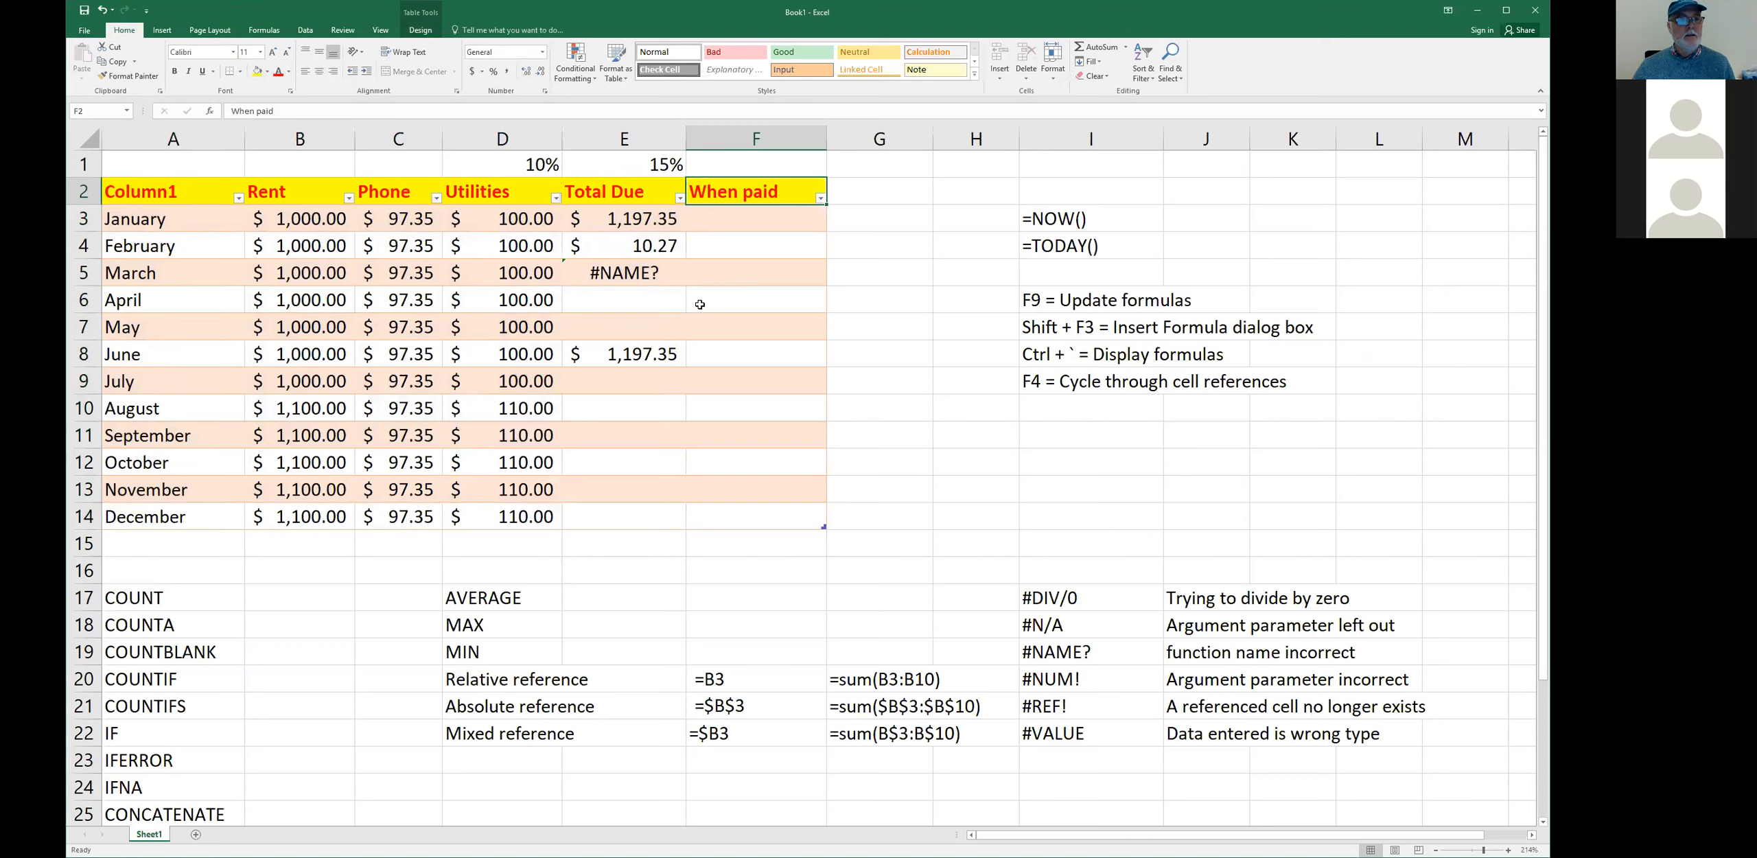
- Enter =TODAY without parentheses in April's "When paid" cell F6
{"action": "left_click", "coordinate": [721, 301]}
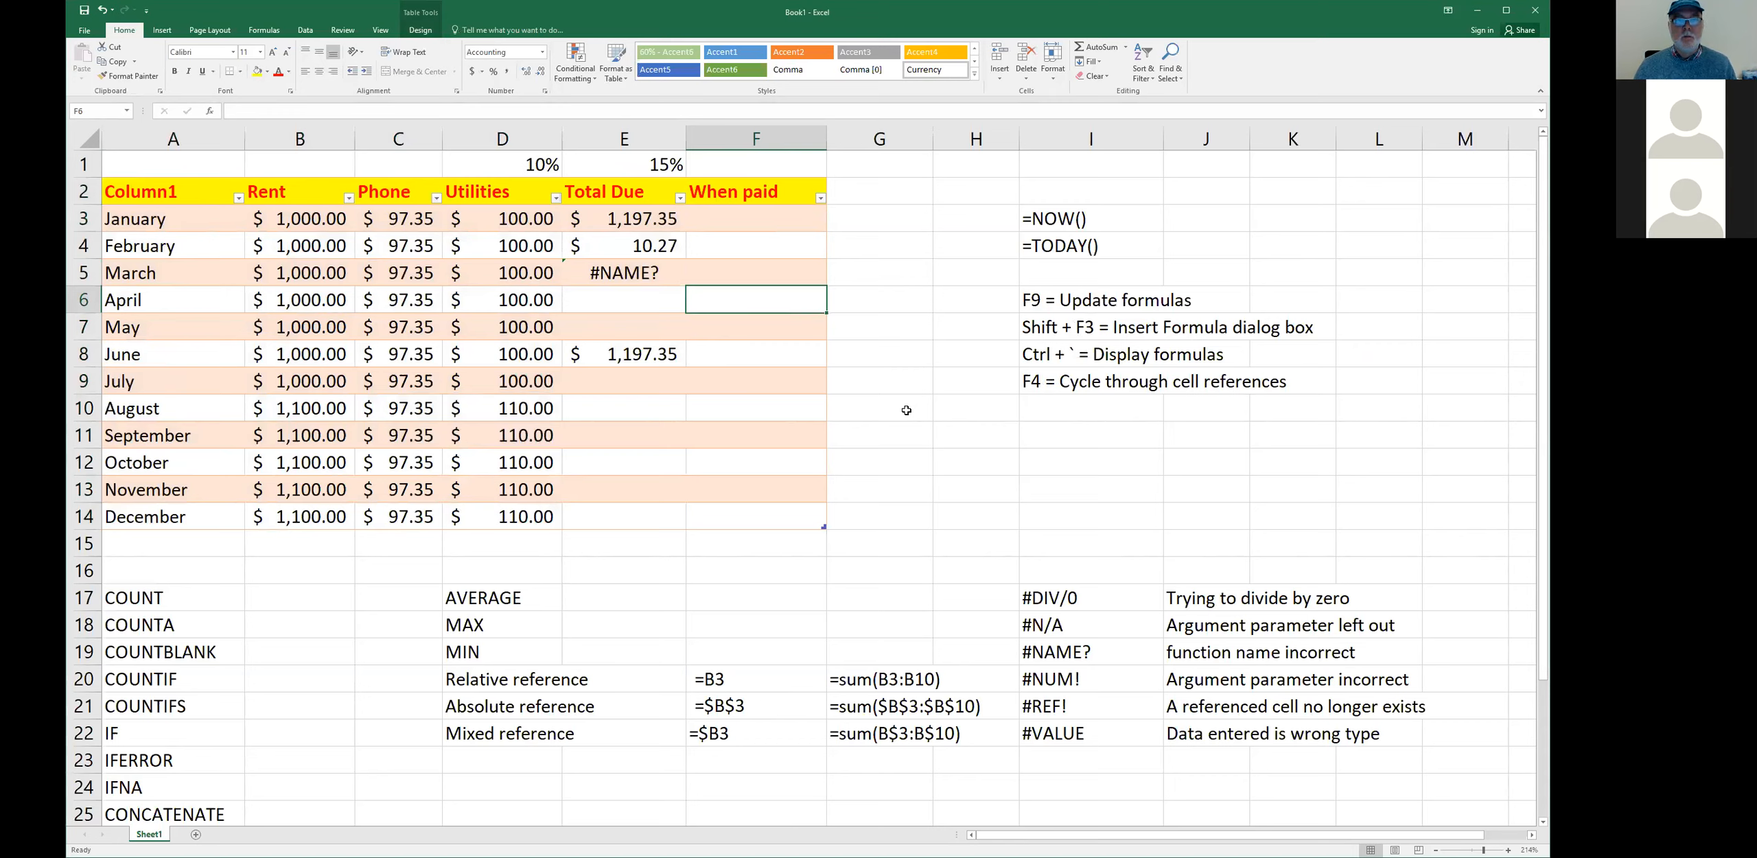
{"action": "type", "text": "="}
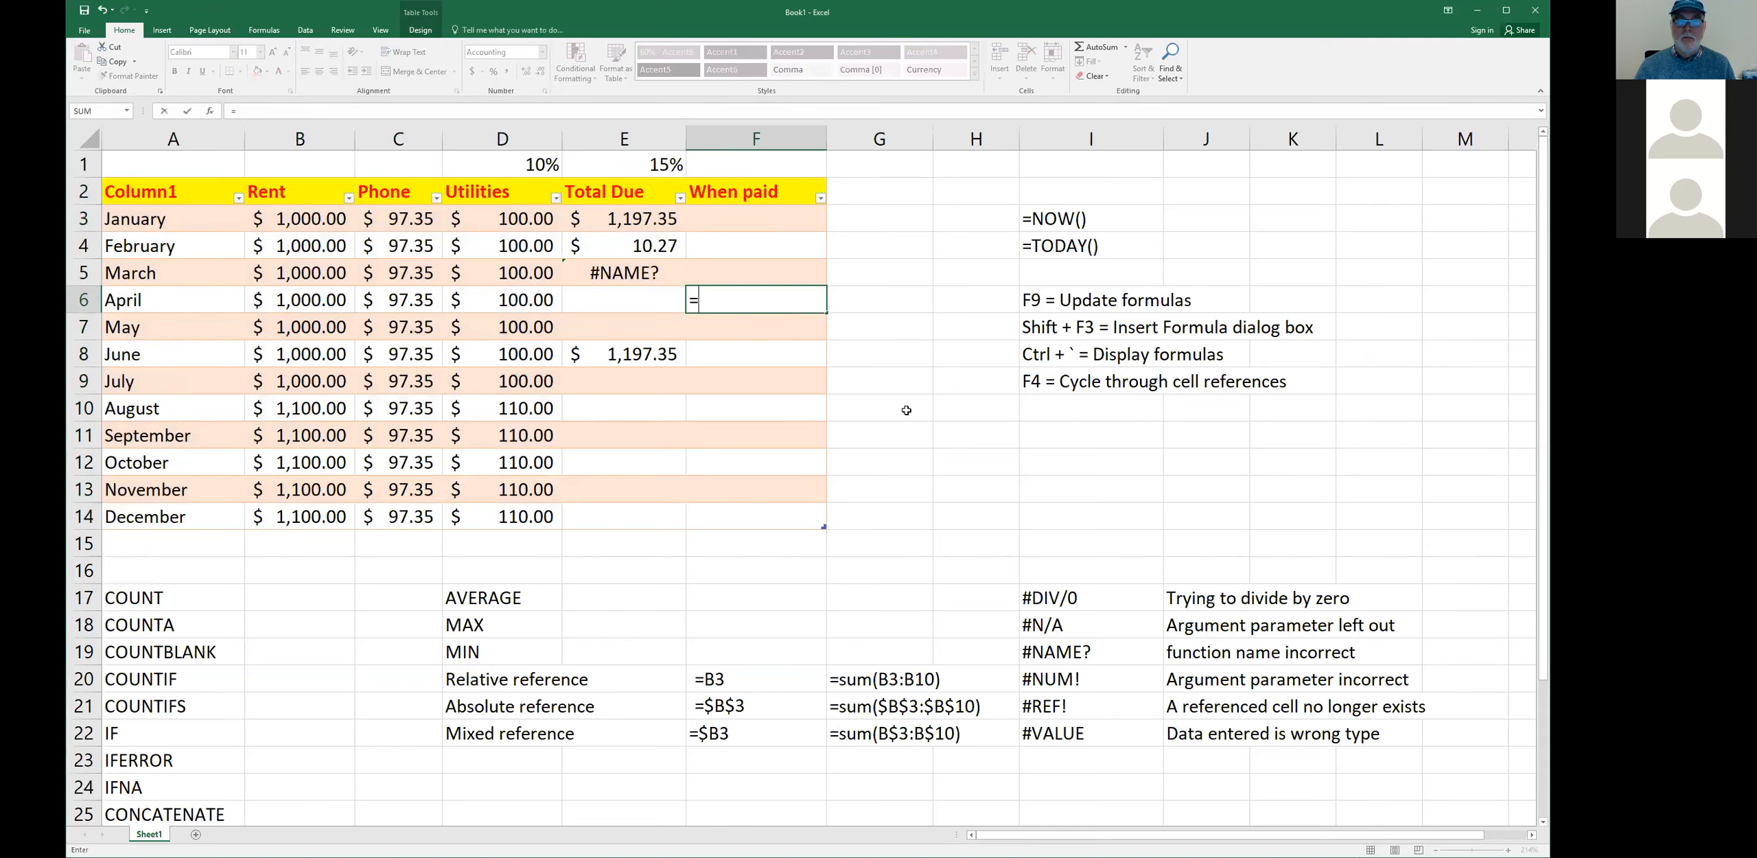
{"action": "type", "text": "T"}
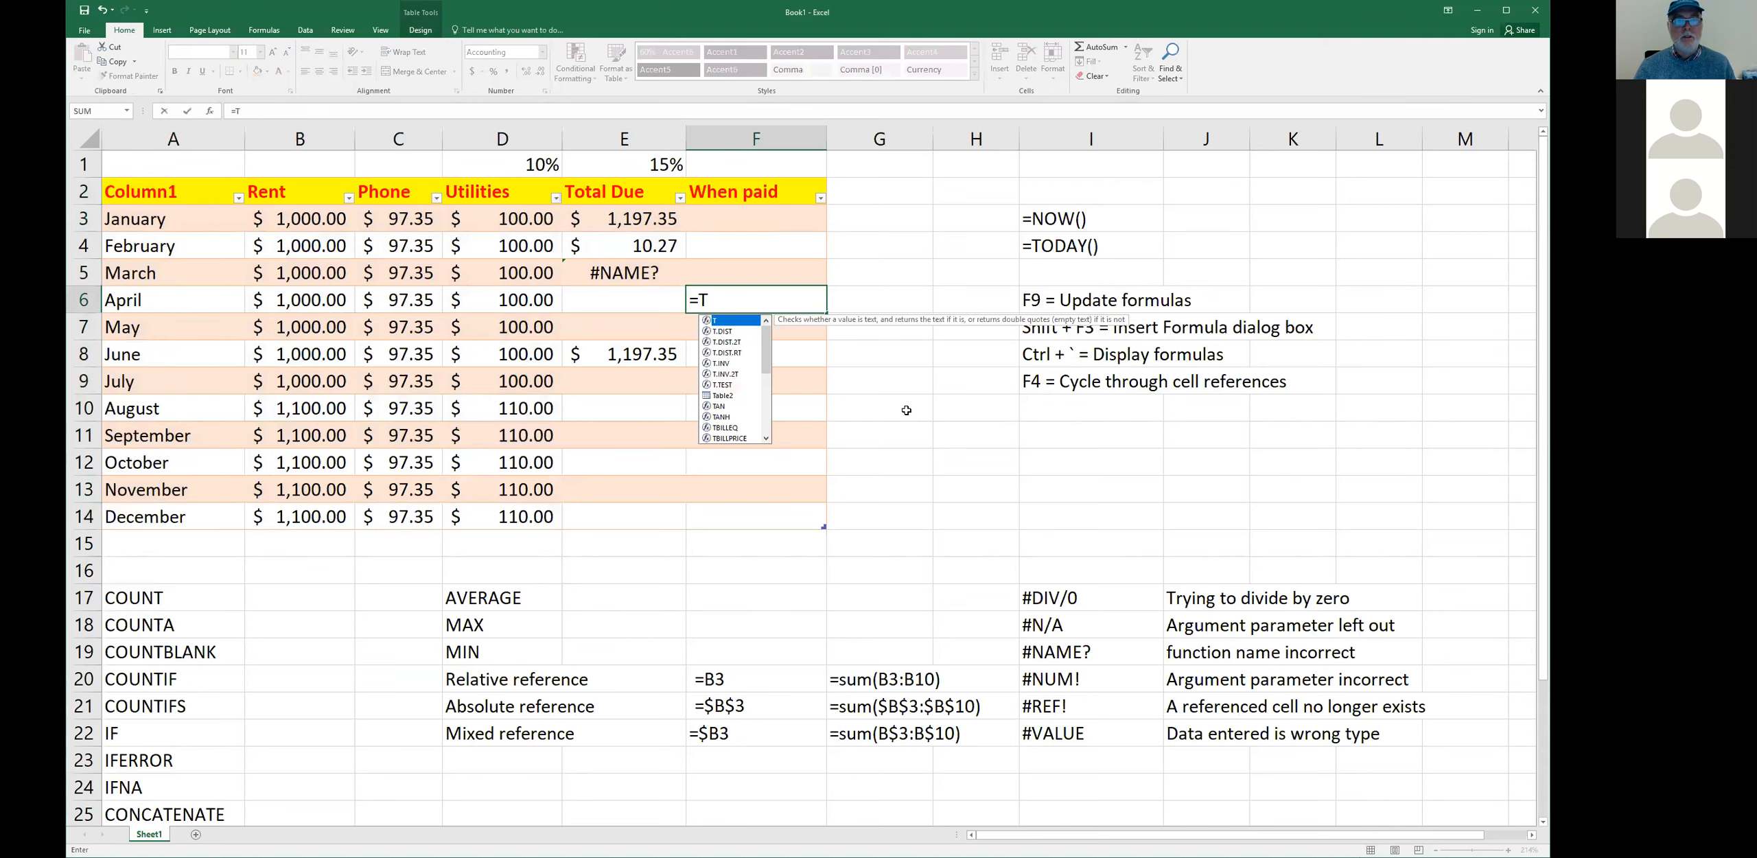
{"action": "type", "text": "ODAY()"}
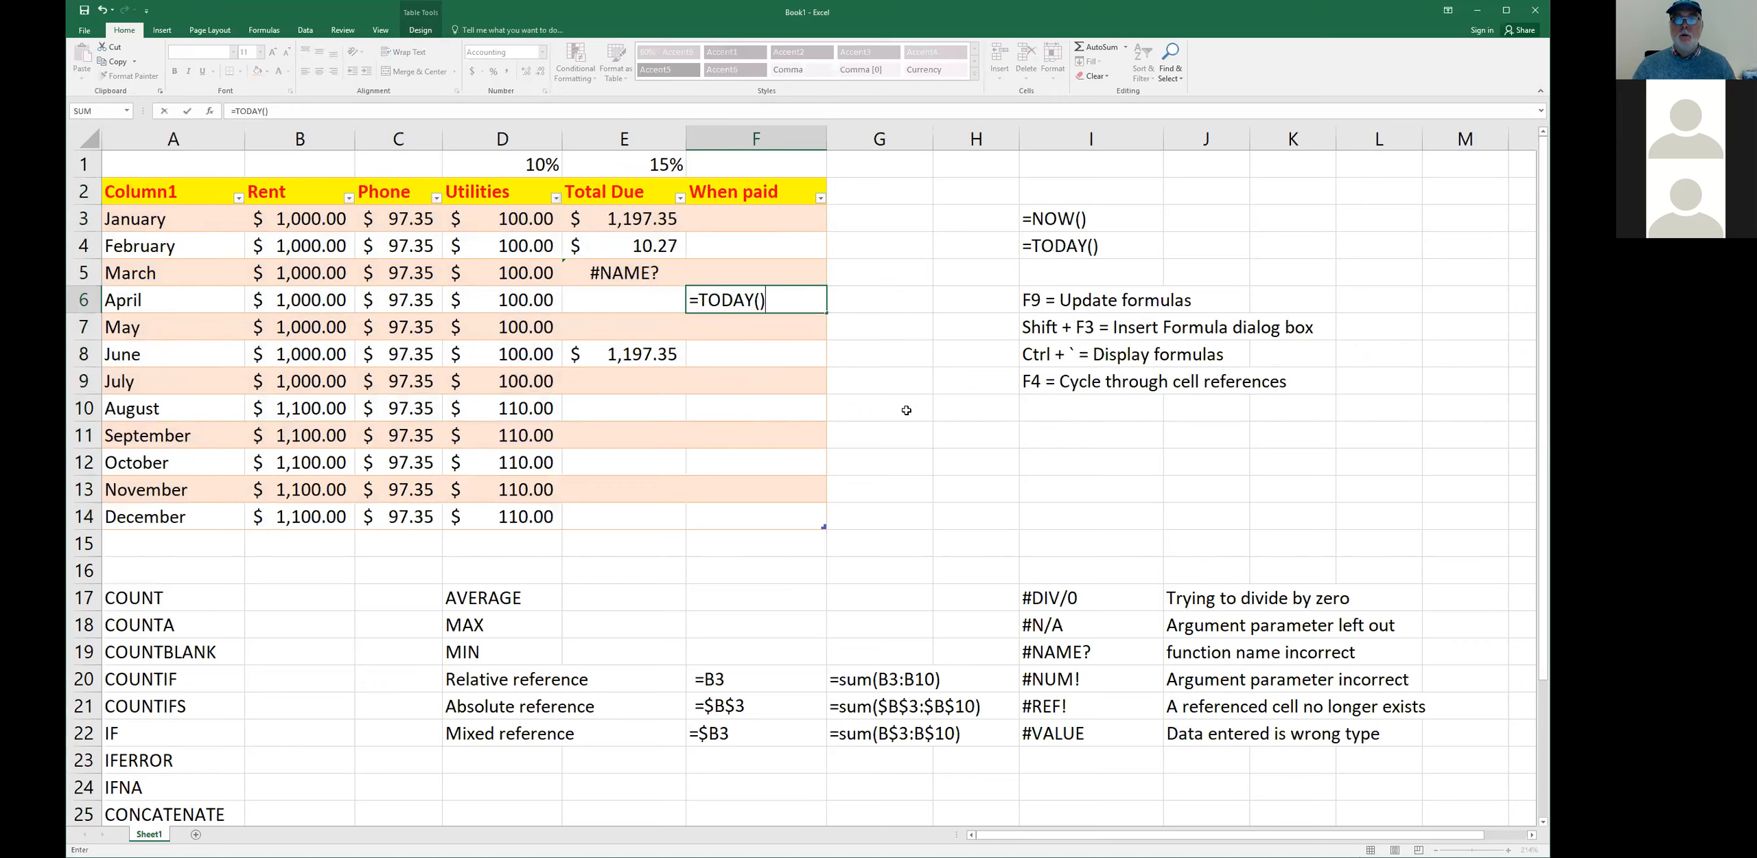
{"action": "key", "text": "BackSpace"}
{"action": "key", "text": "BackSpace"}
{"action": "key", "text": "ctrl+Return"}
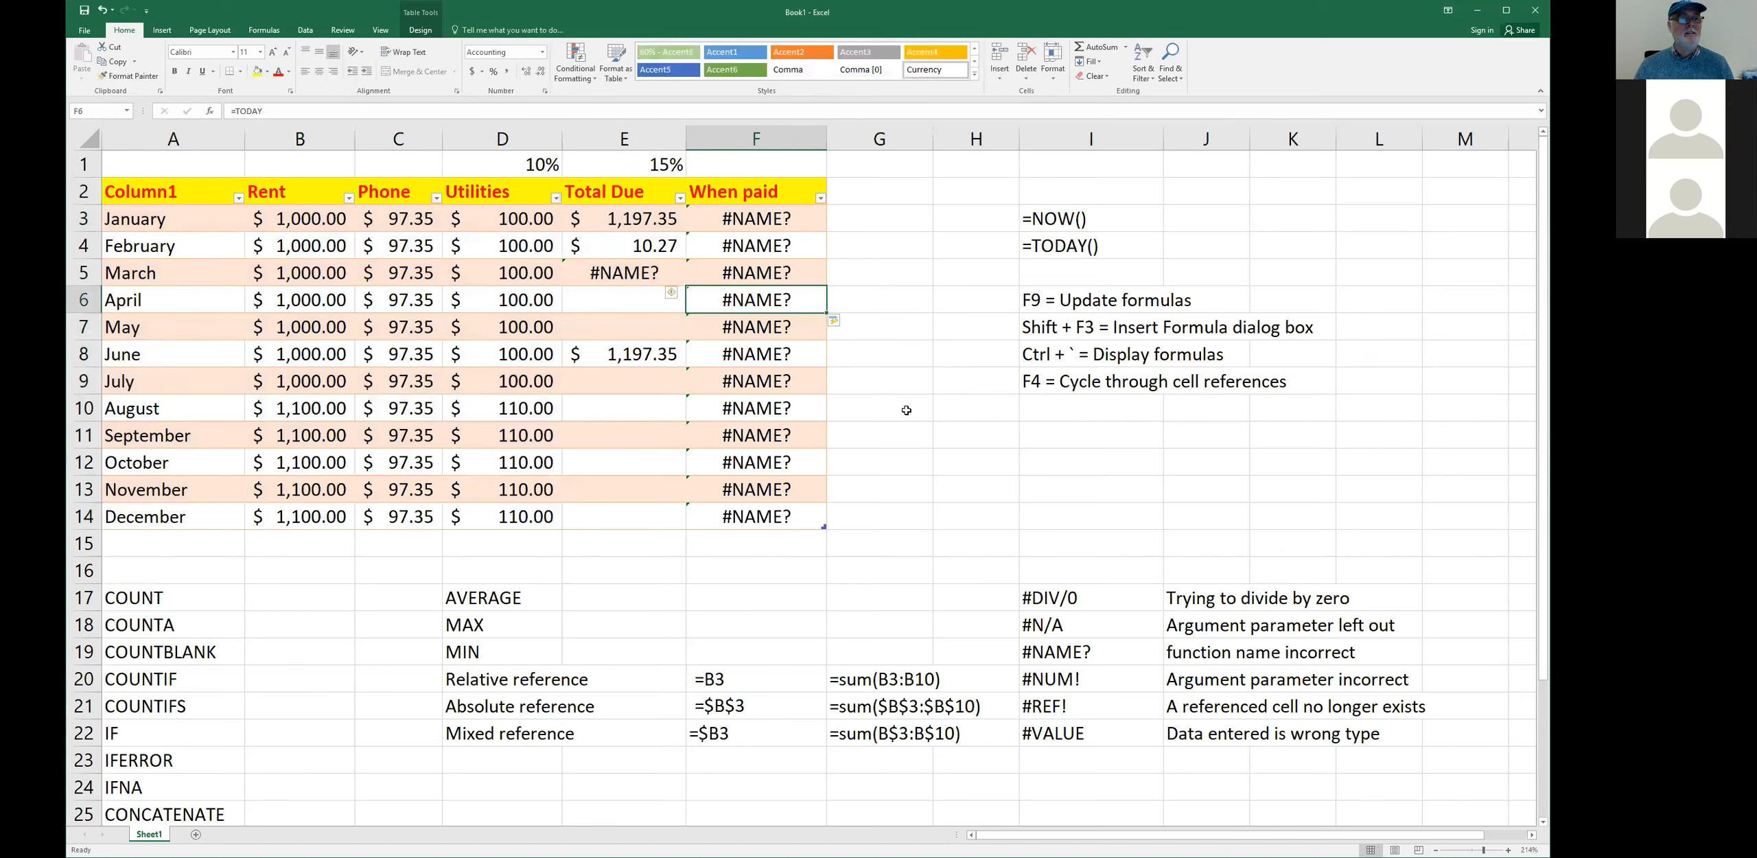
- Try adding parentheses to F6's formula to make it =TODAY(), and undo the edit and the column's automatic fills
{"action": "key", "text": "F2"}
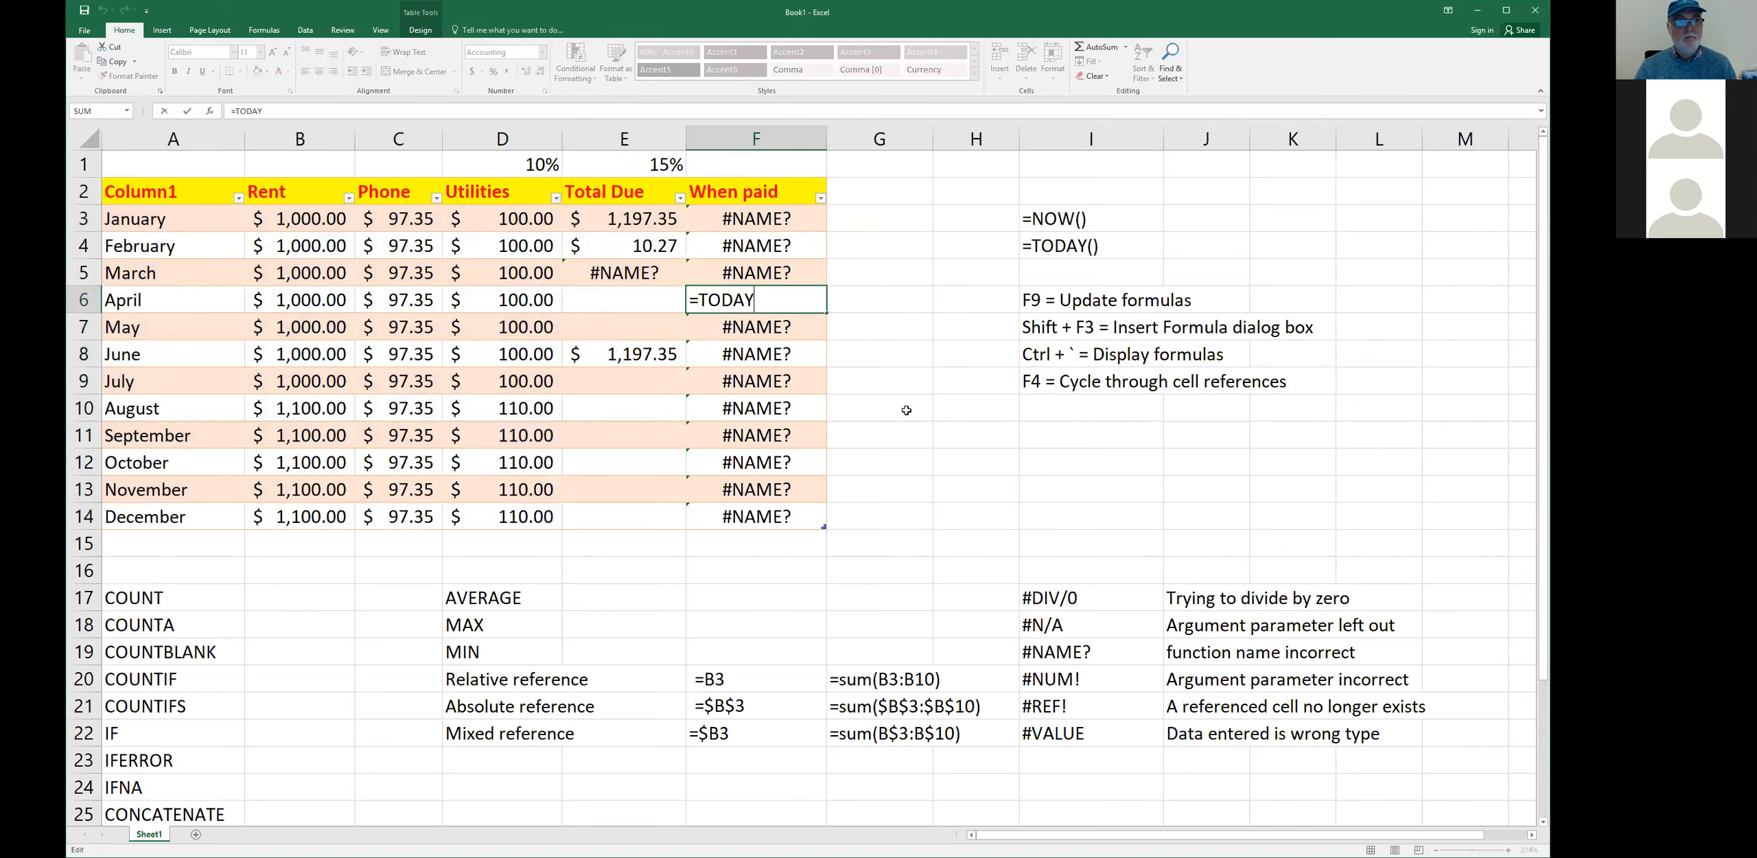
{"action": "type", "text": "()"}
{"action": "key", "text": "Return"}
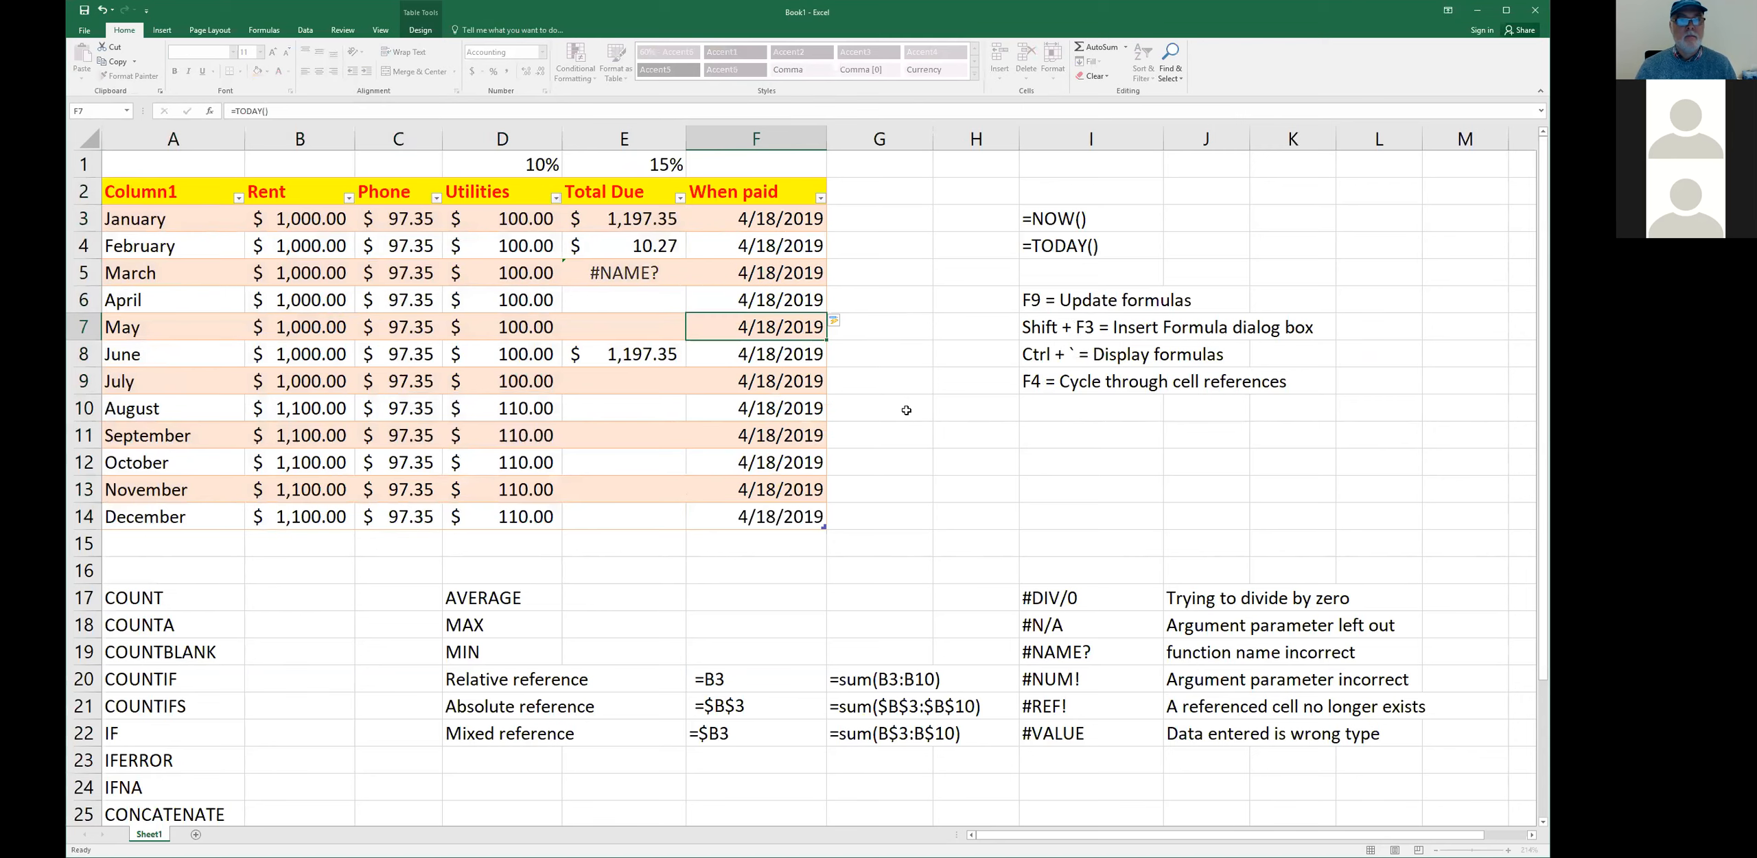
{"action": "key", "text": "Up"}
{"action": "key", "text": "Down"}
{"action": "key", "text": "Up"}
{"action": "key", "text": "ctrl+z"}
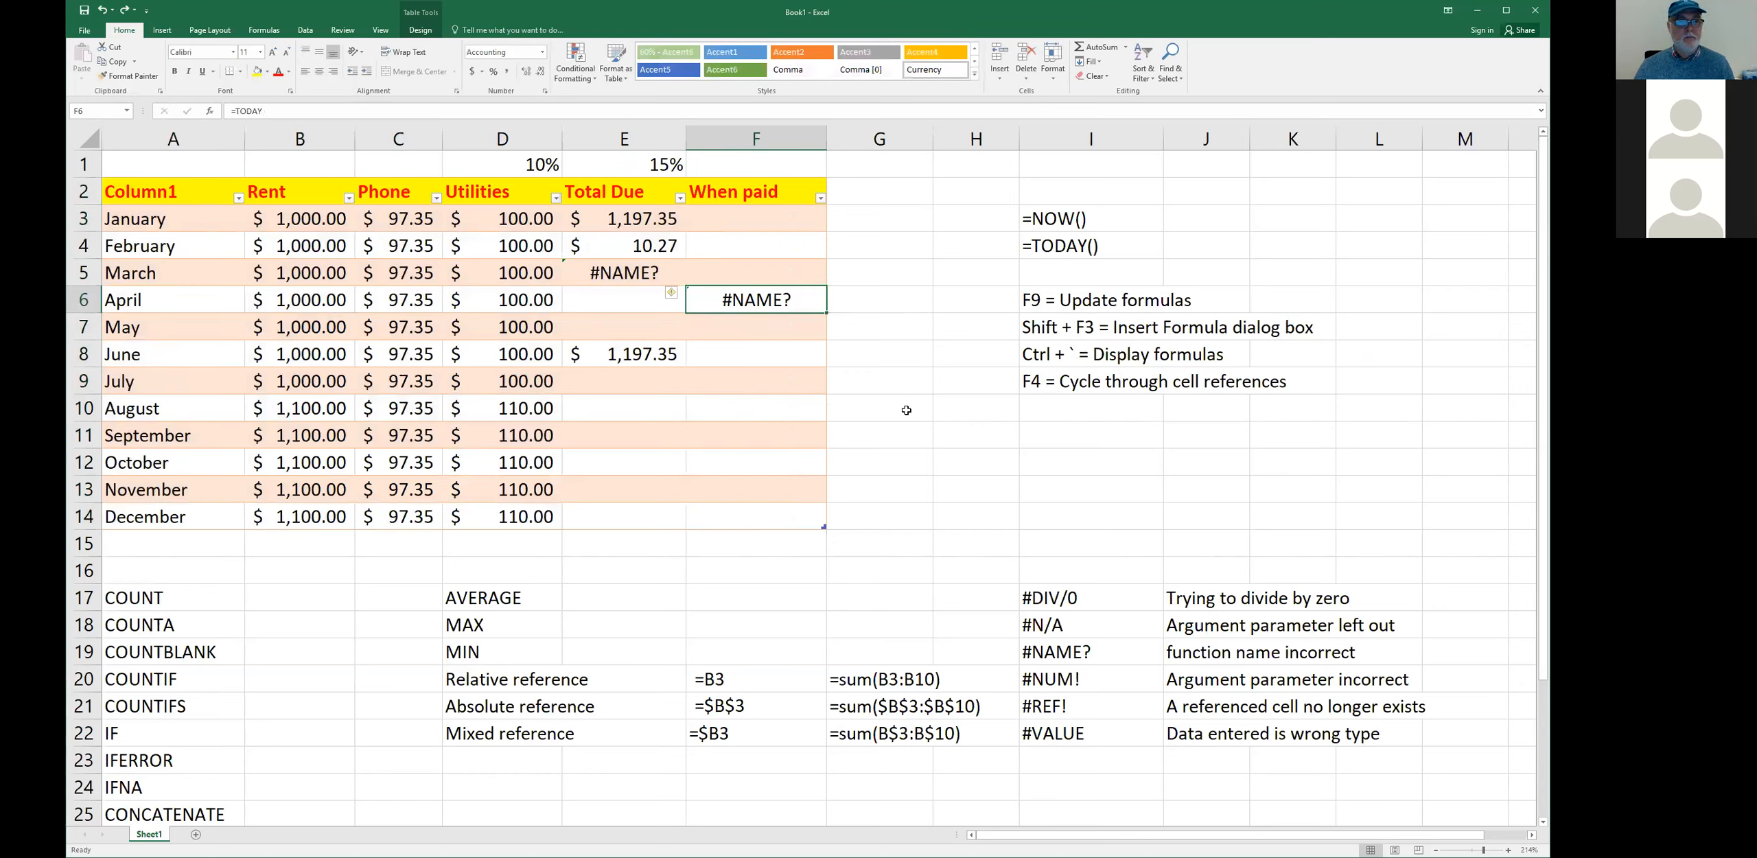
- Complete the formula in F6 as =TODAY() and undo its automatic fill into the rest of the "When paid" column
{"action": "key", "text": "F2"}
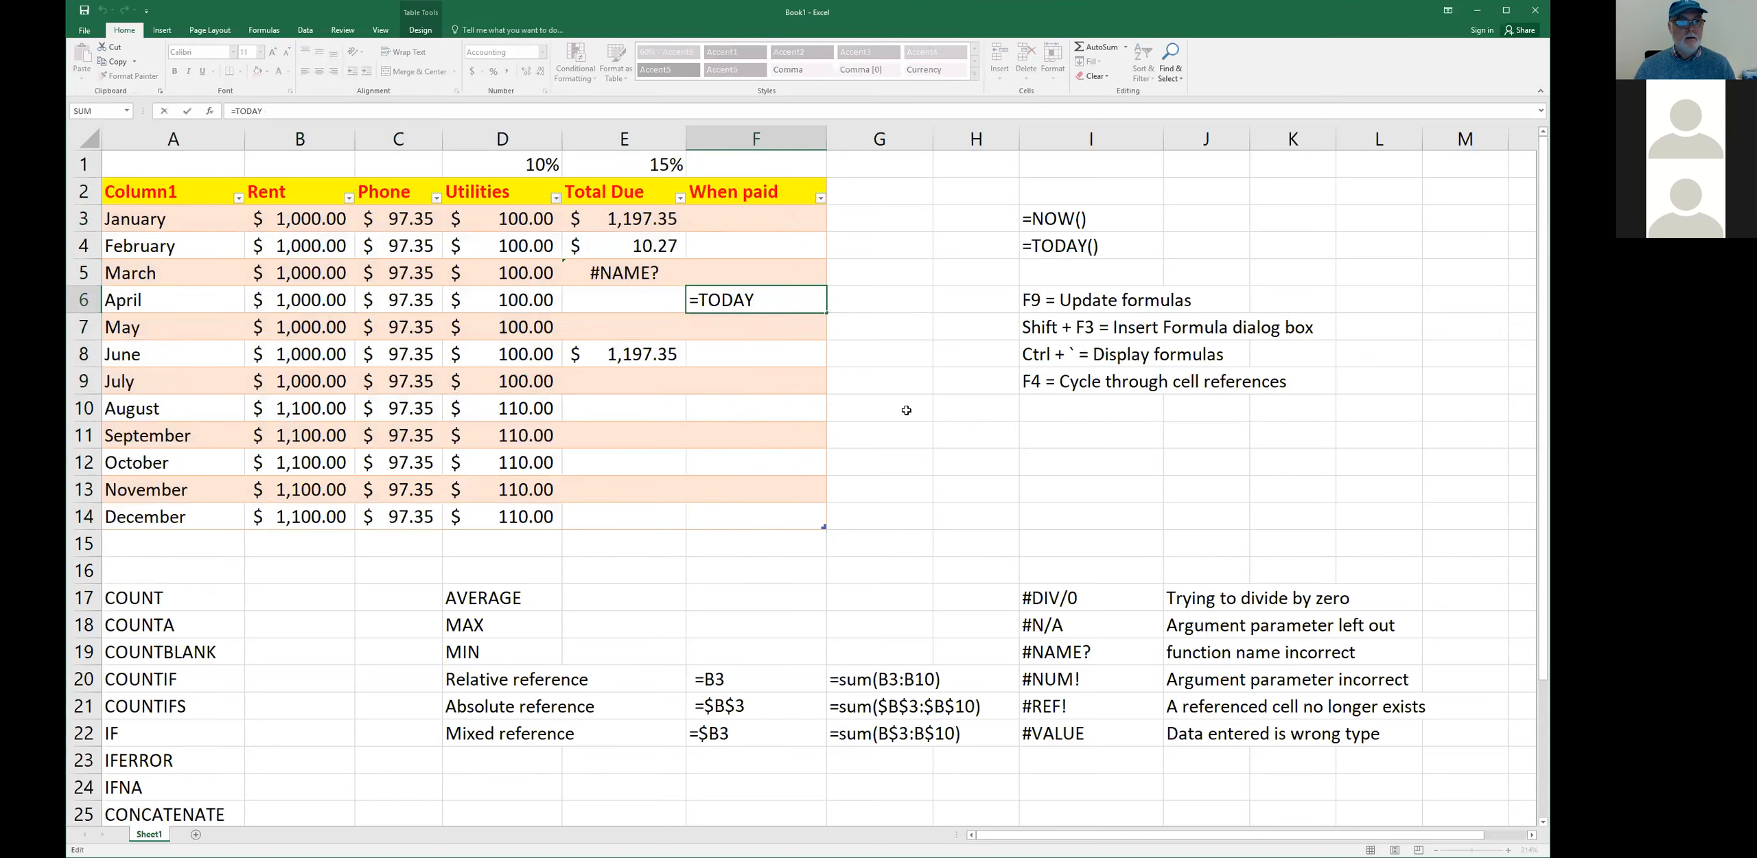
{"action": "type", "text": "()"}
{"action": "key", "text": "Return"}
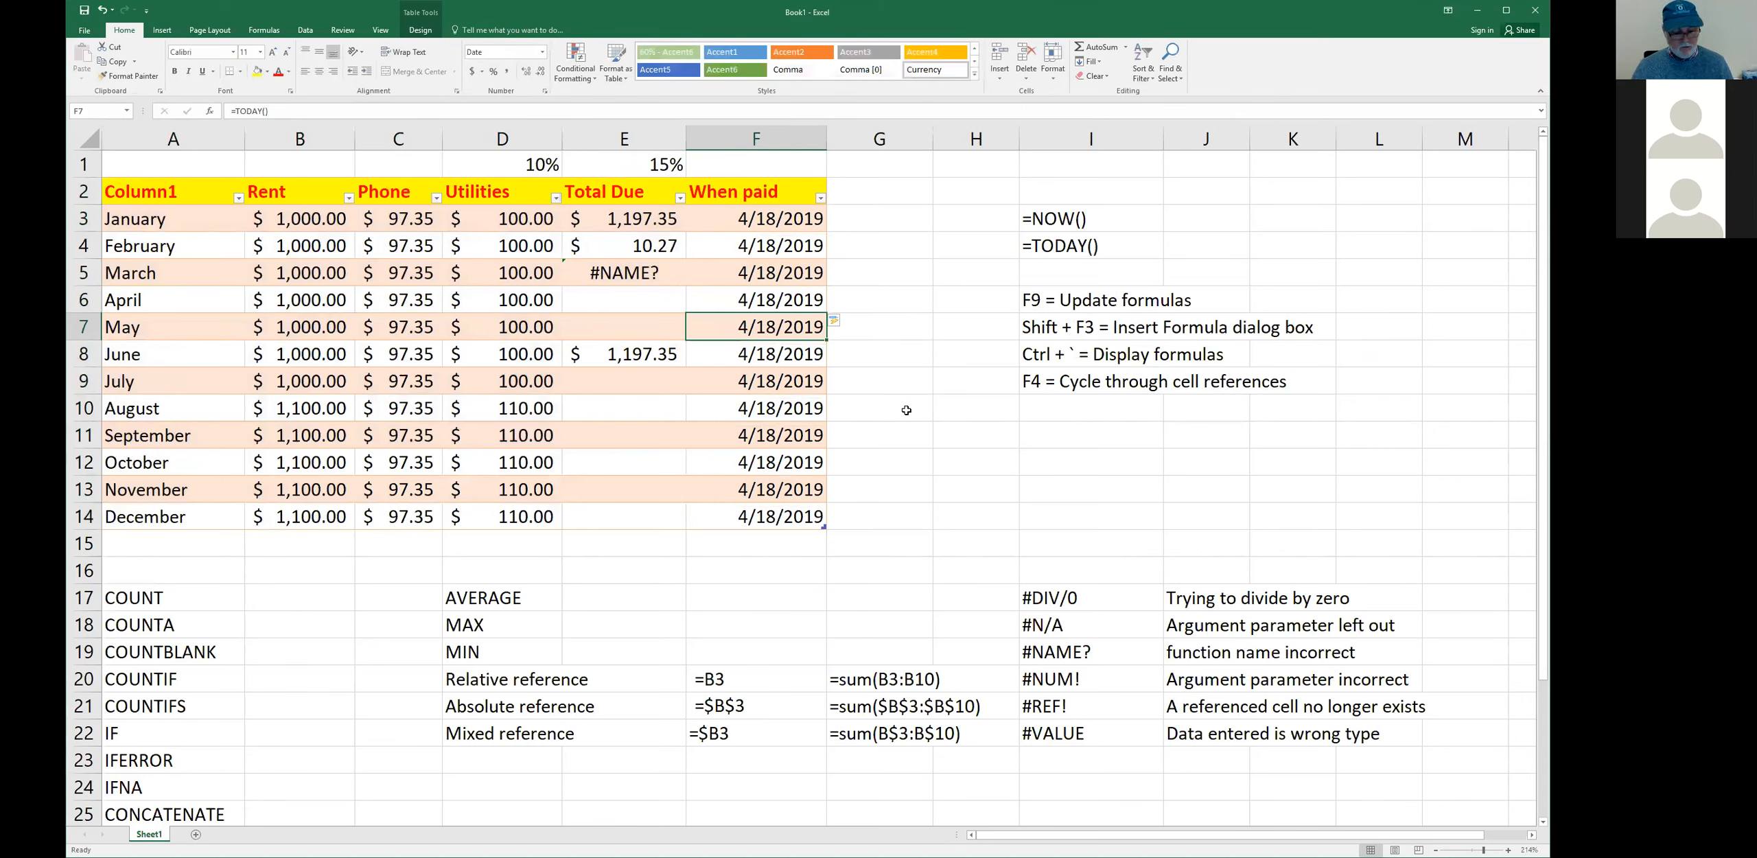
{"action": "key", "text": "ctrl+z"}
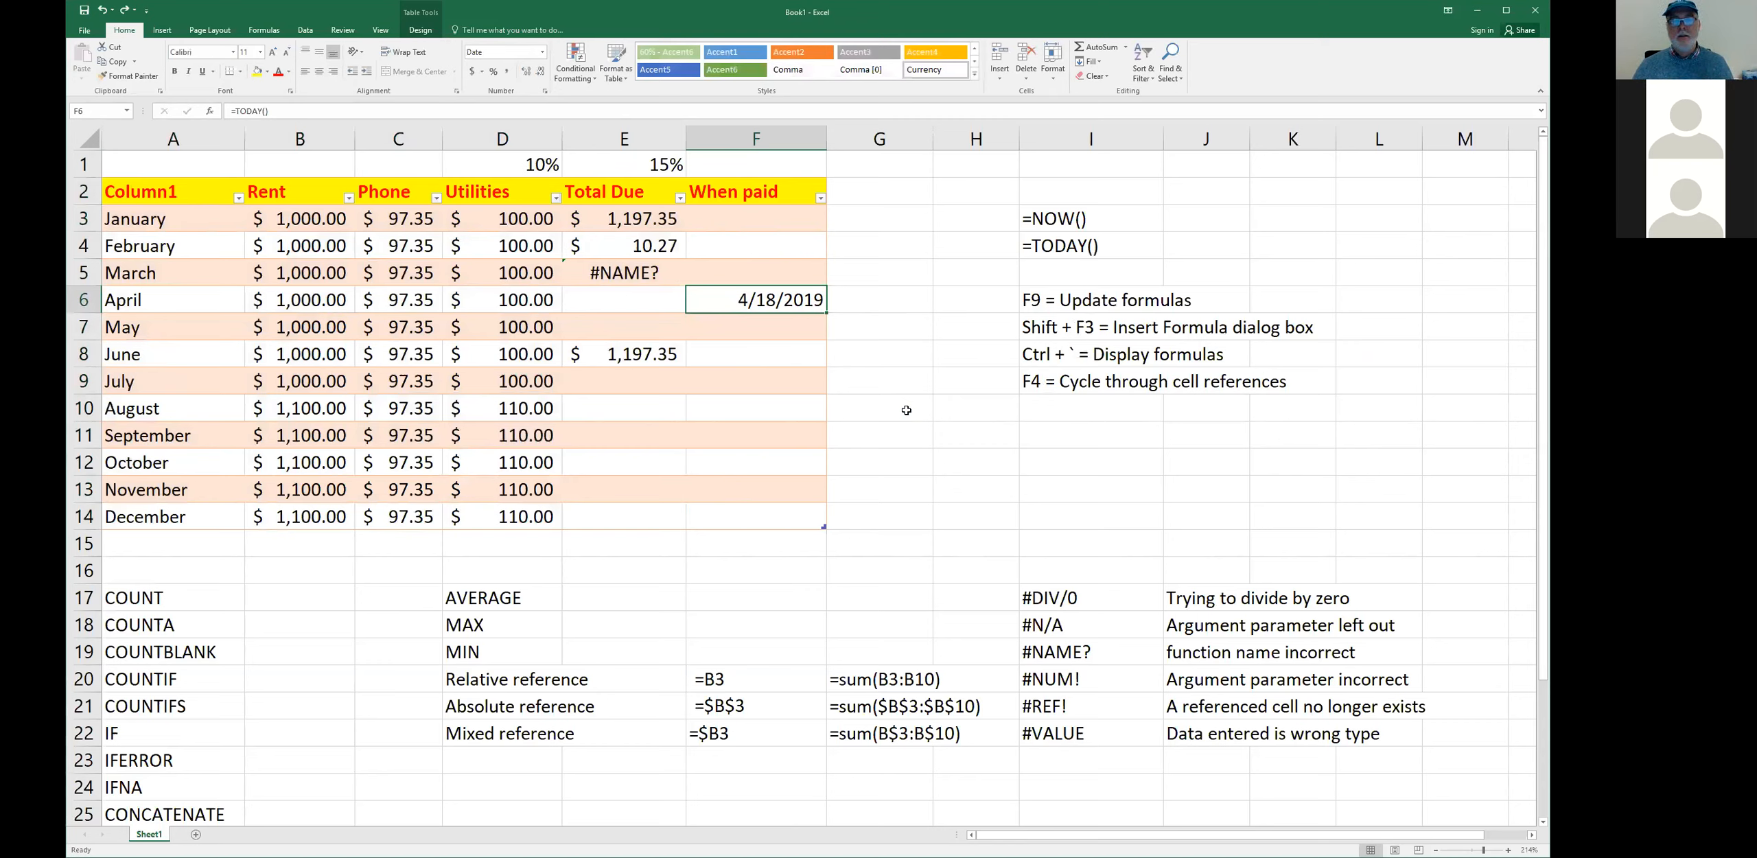
{"action": "key", "text": "Down"}
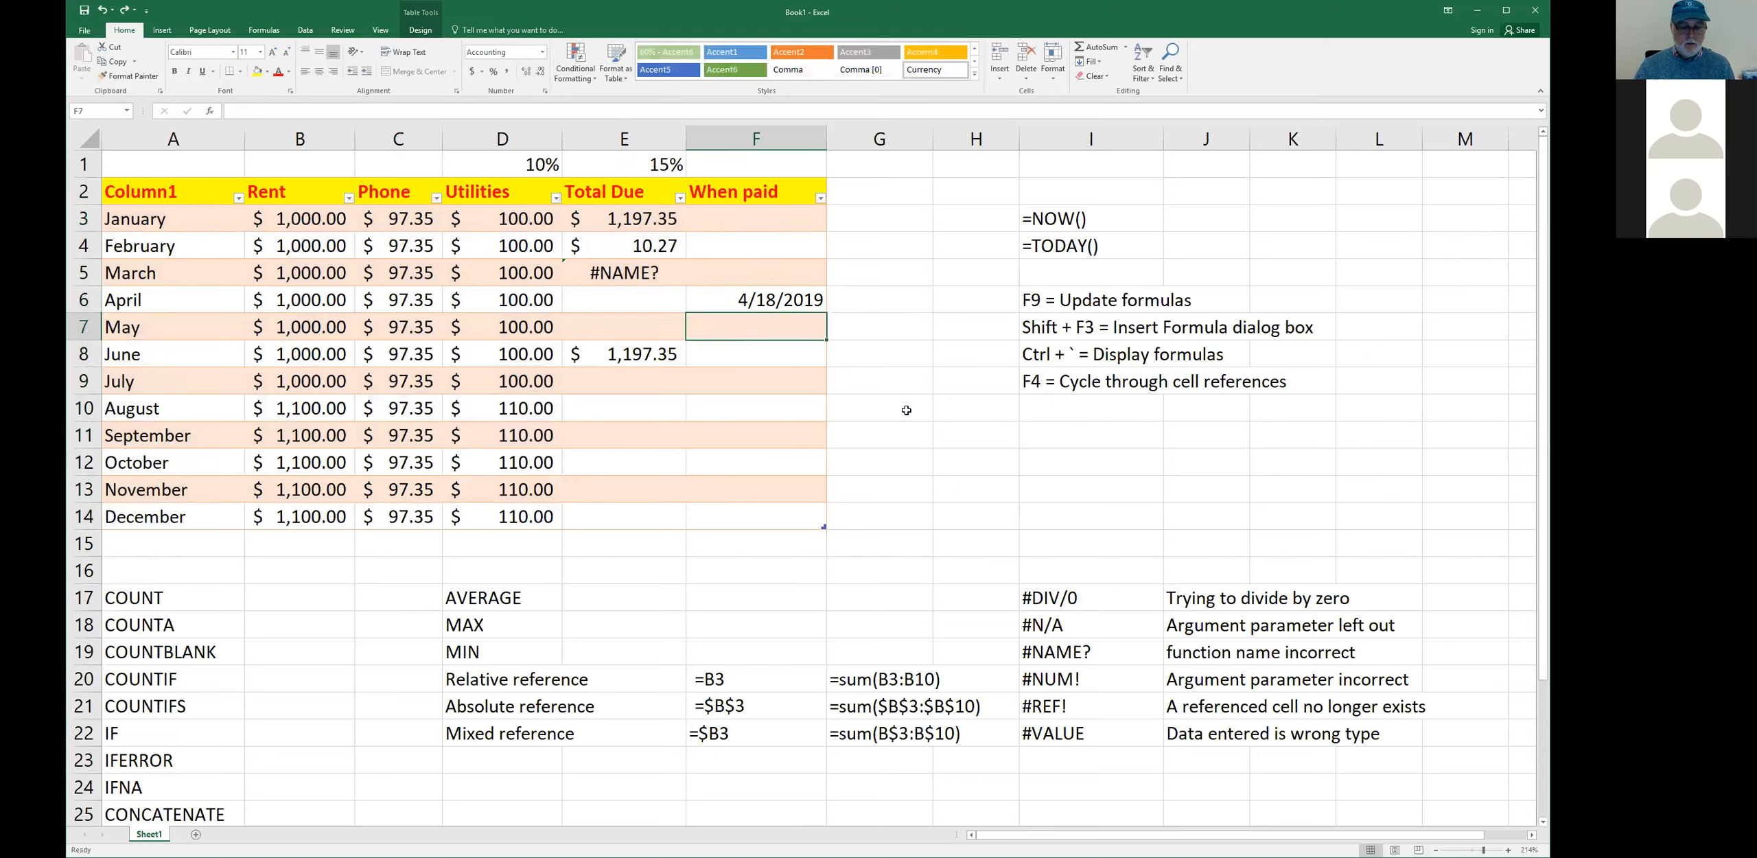
- Replace the TODAY formula in April's "When paid" cell F6 with the fixed date 4/18/2019
{"action": "type", "text": "="}
{"action": "key", "text": "BackSpace"}
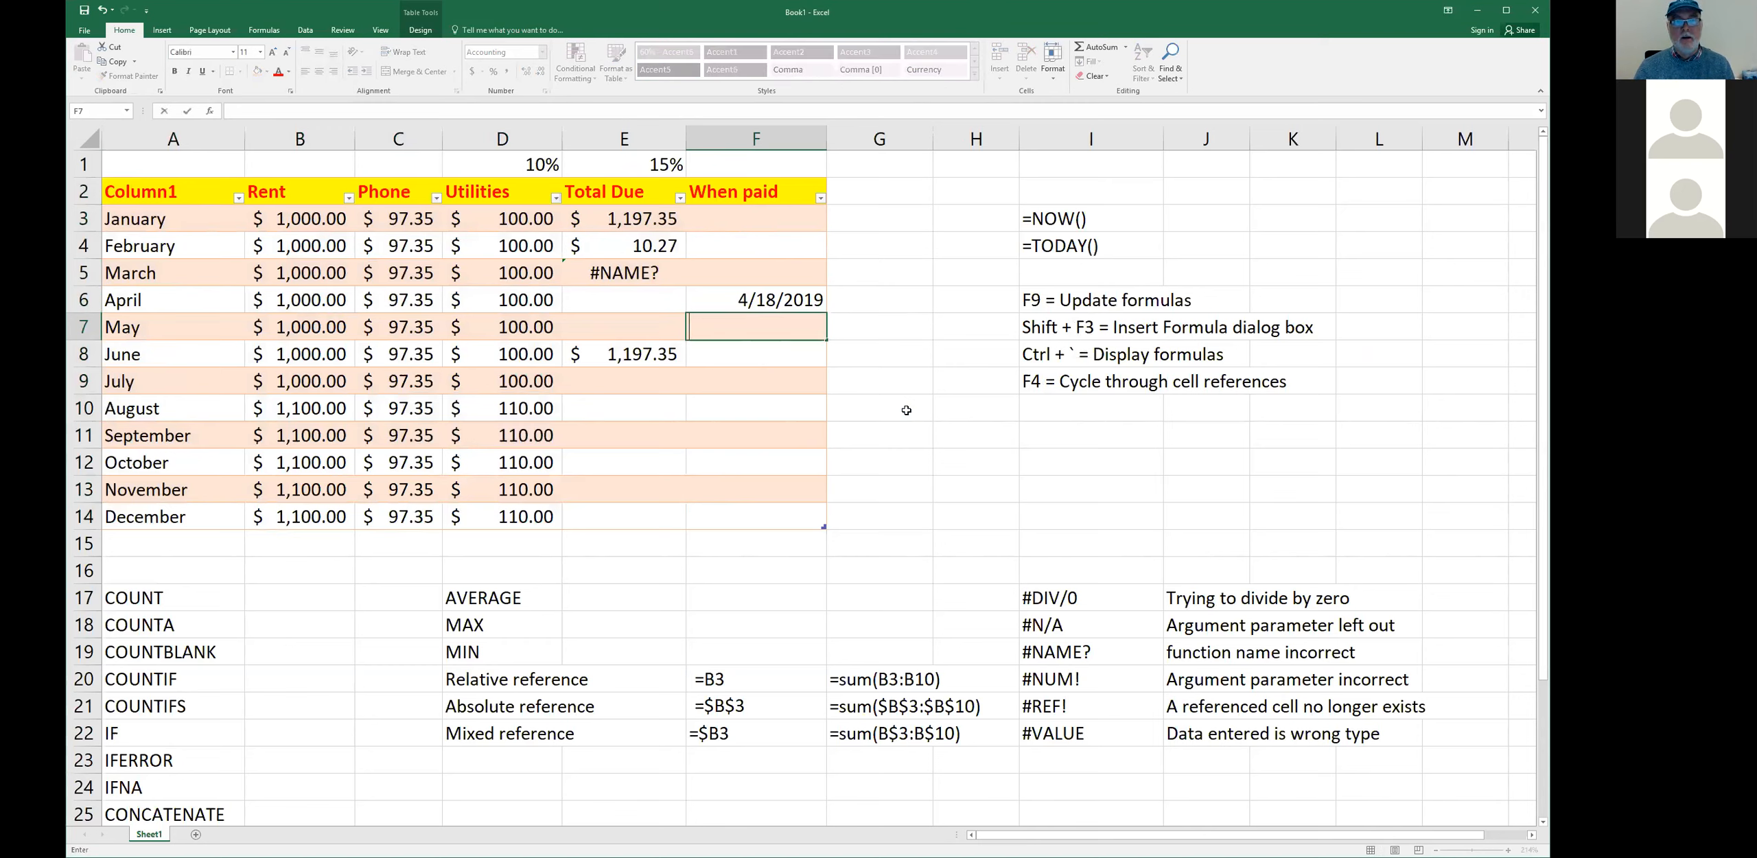
{"action": "key", "text": "Up"}
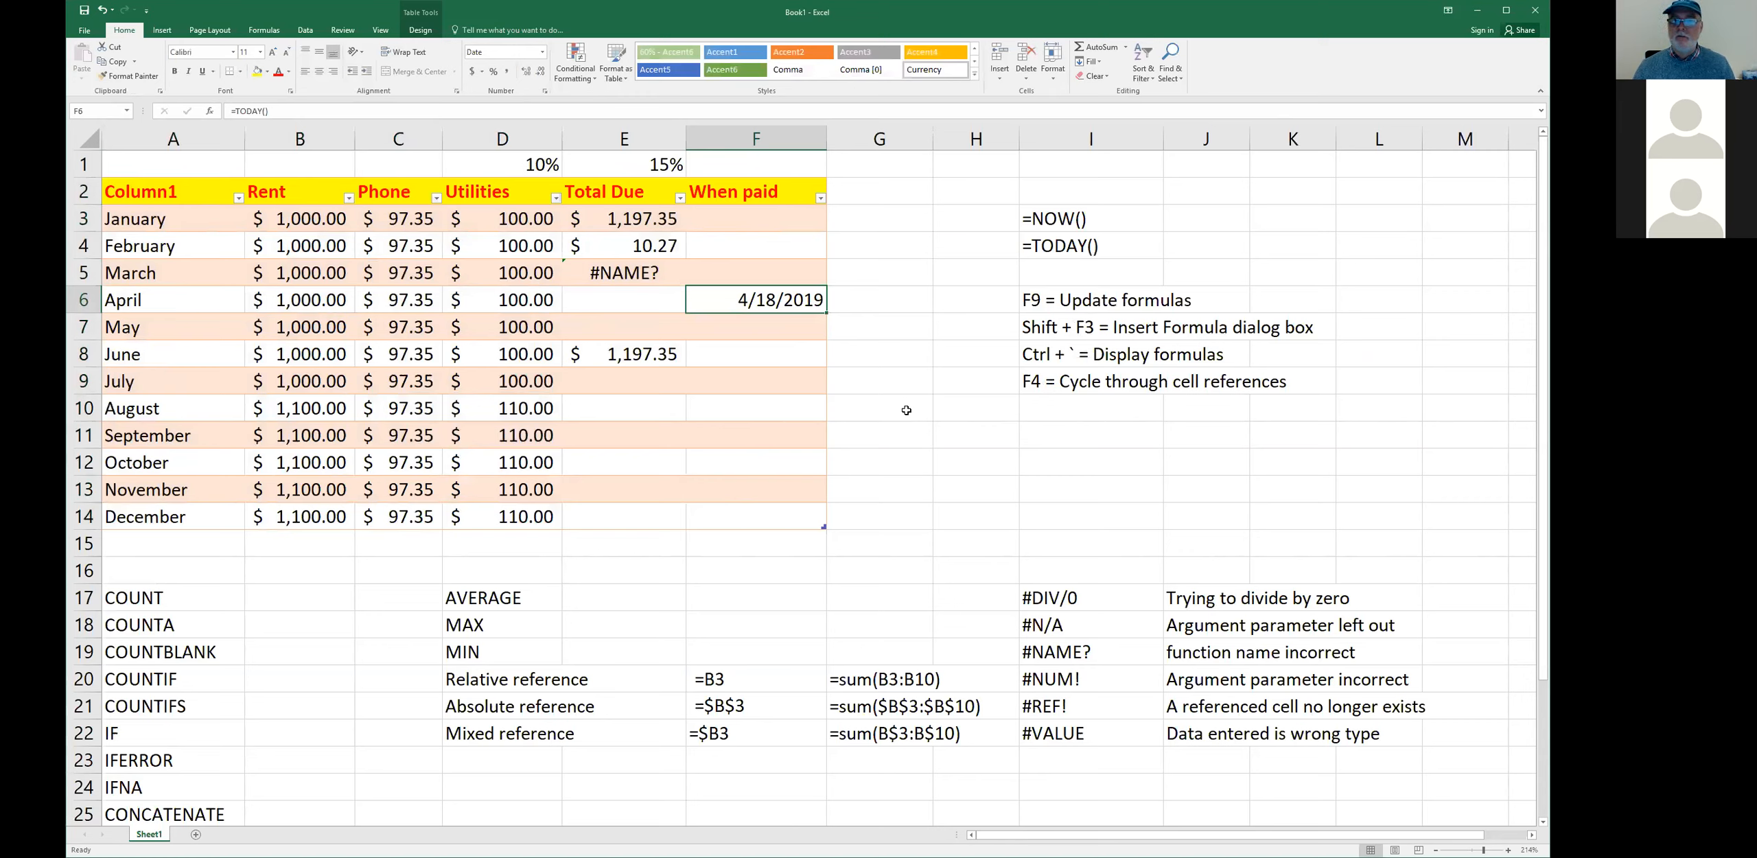
{"action": "key", "text": "Up"}
{"action": "key", "text": "Down"}
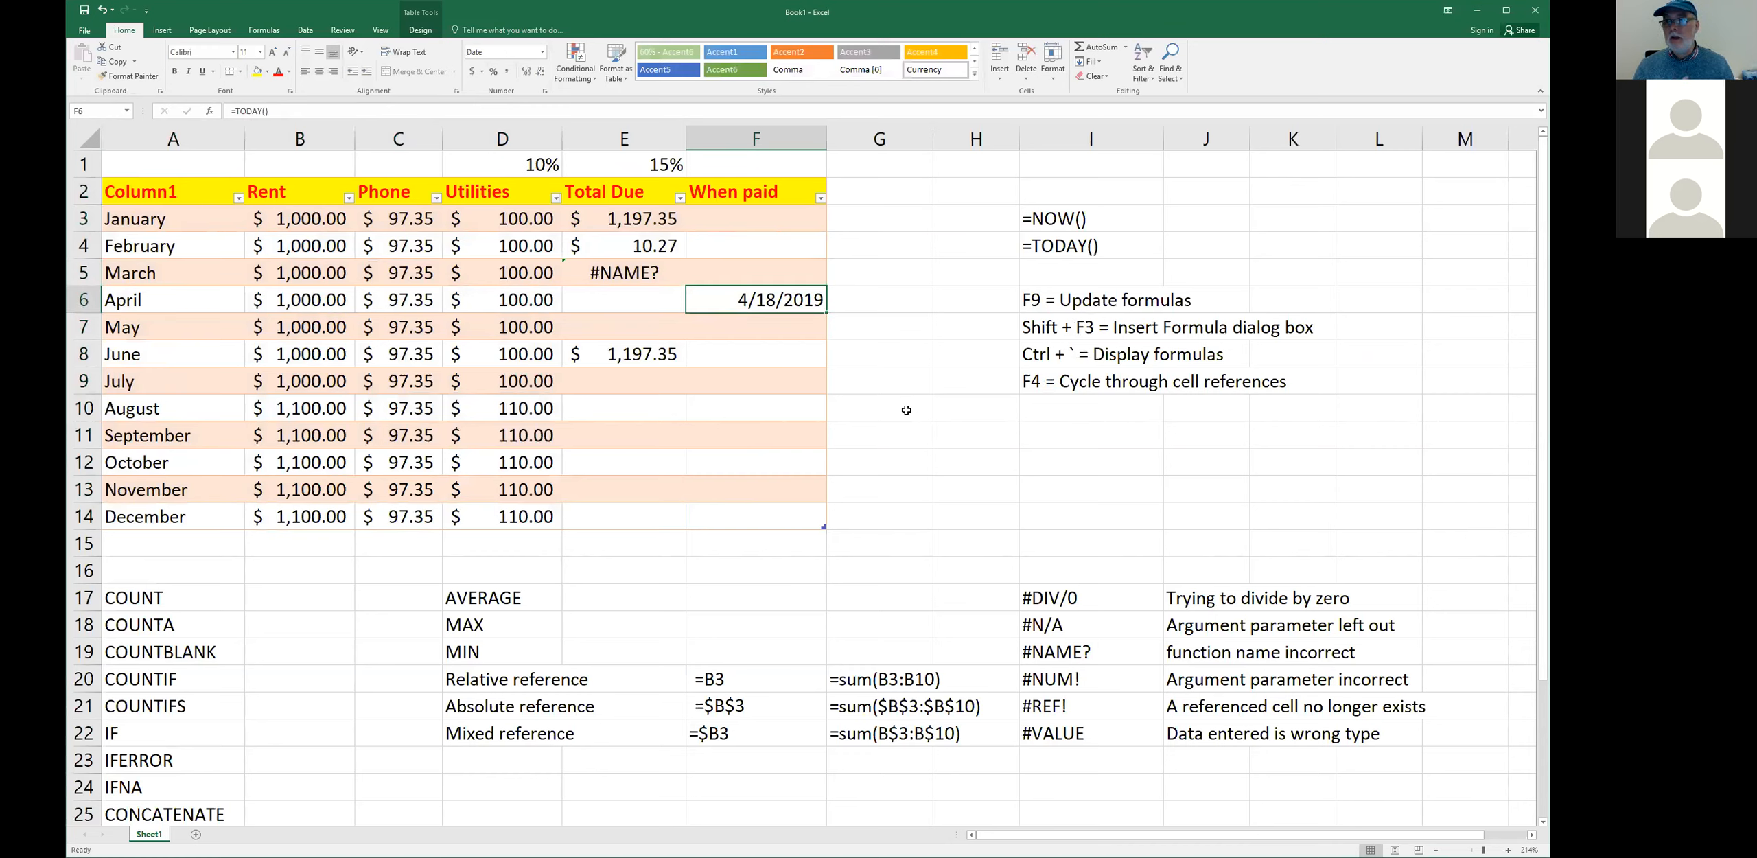
{"action": "key", "text": "Delete"}
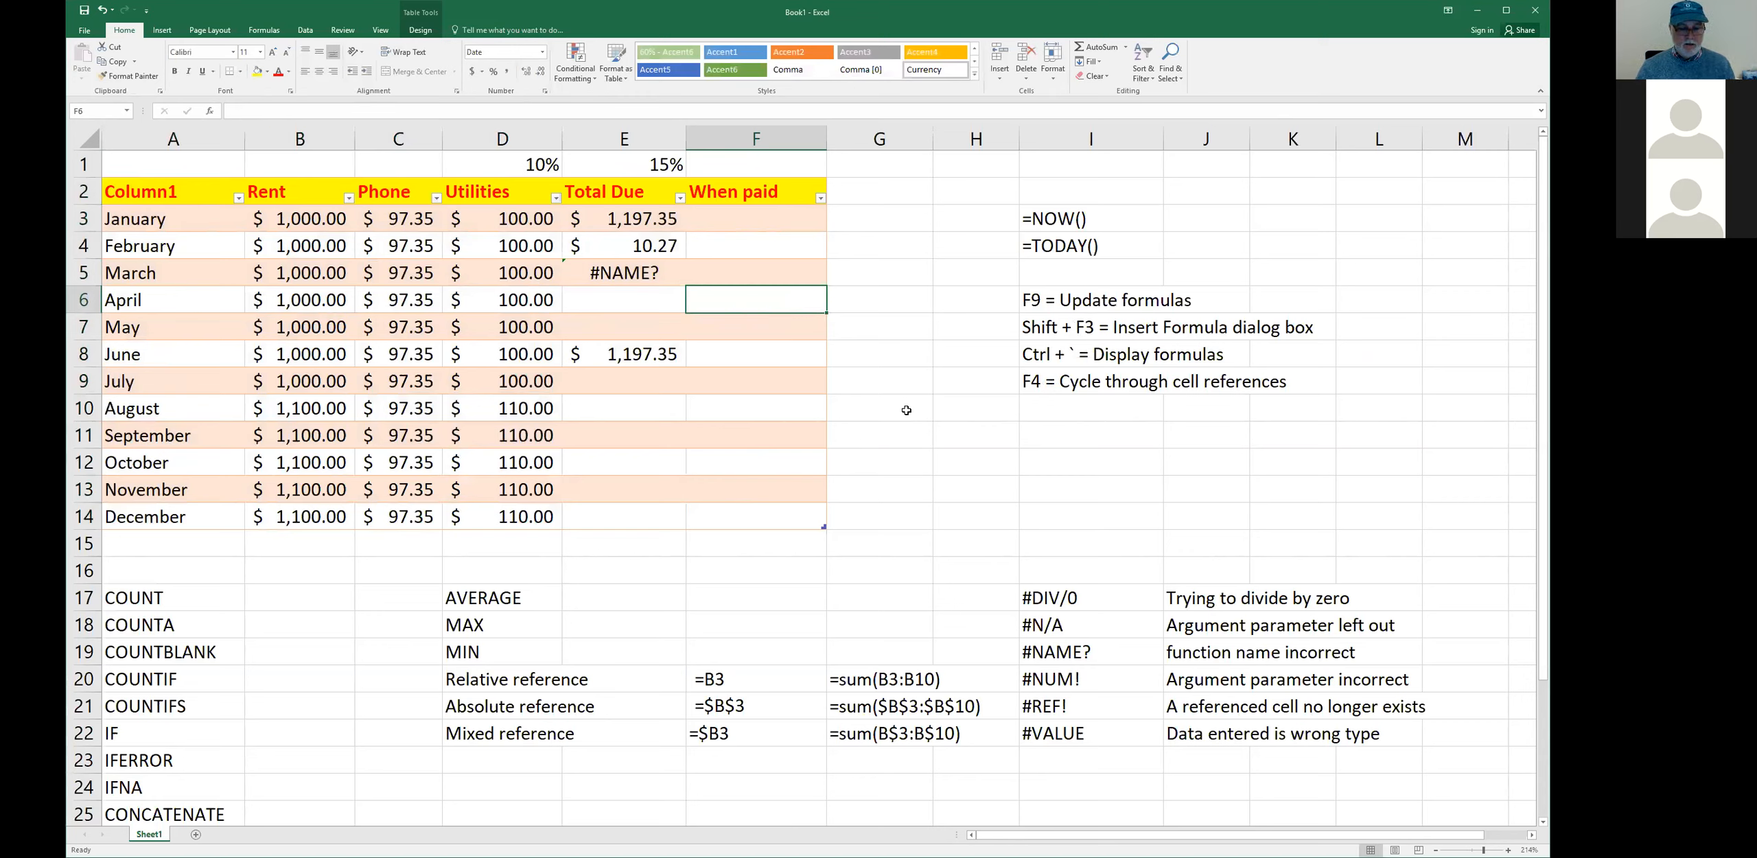
{"action": "type", "text": "4/18/2019"}
{"action": "key", "text": "ctrl+Return"}
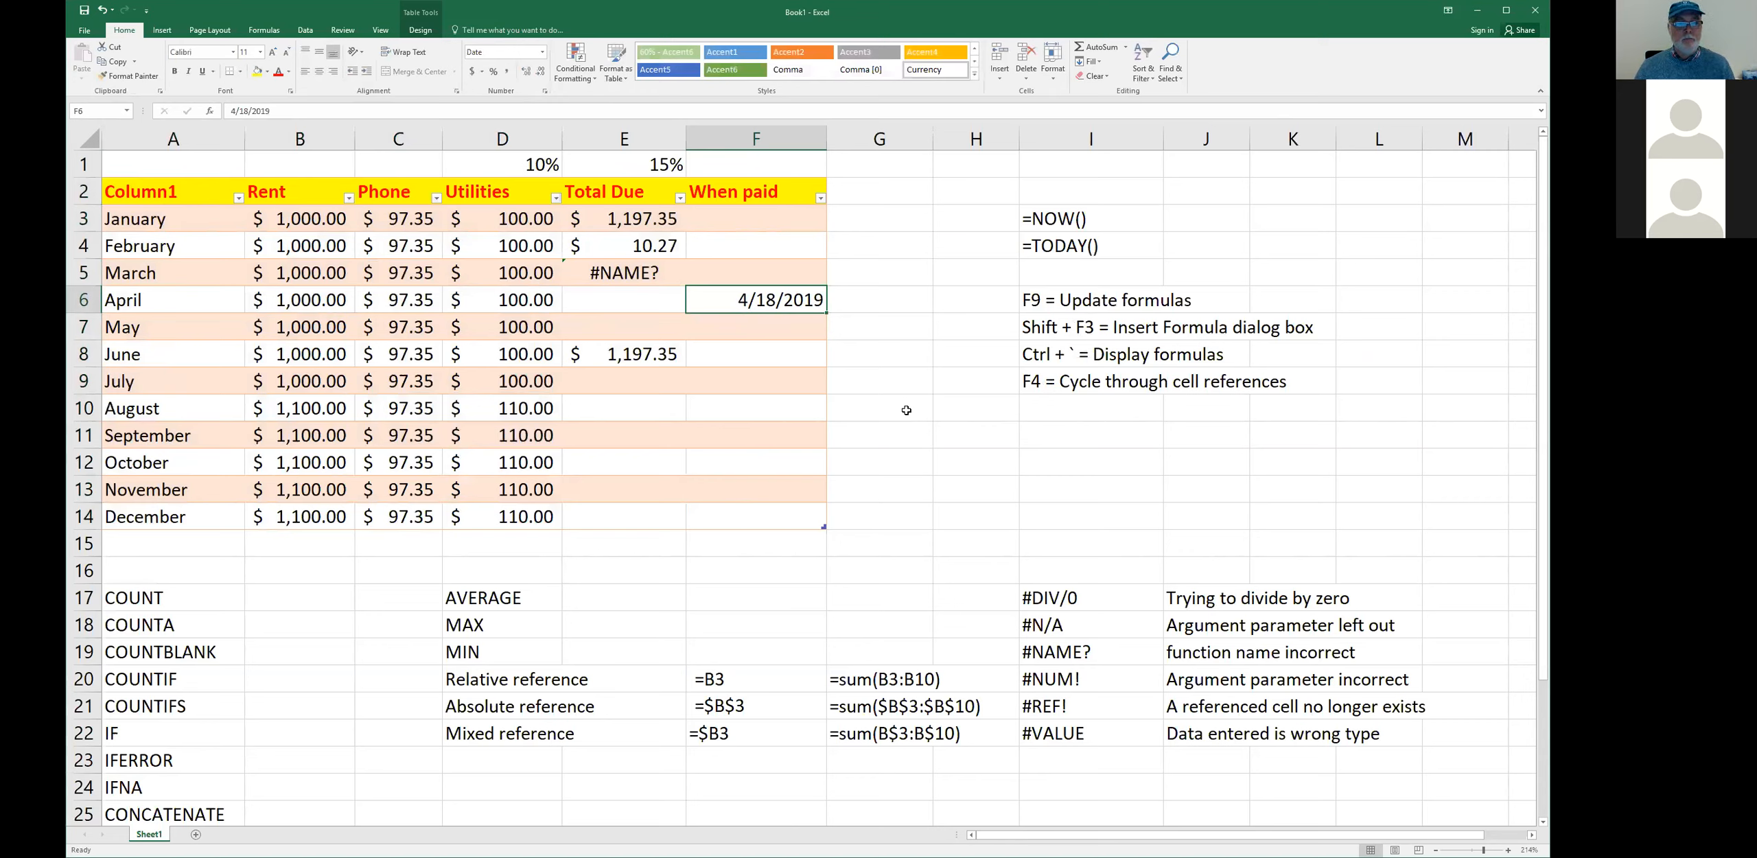
- Enter =NOW() in cell I2 above the date function notes, and clear the cell again
{"action": "key", "text": "Right"}
{"action": "key", "text": "Up"}
{"action": "key", "text": "Up"}
{"action": "key", "text": "Up"}
{"action": "key", "text": "Up"}
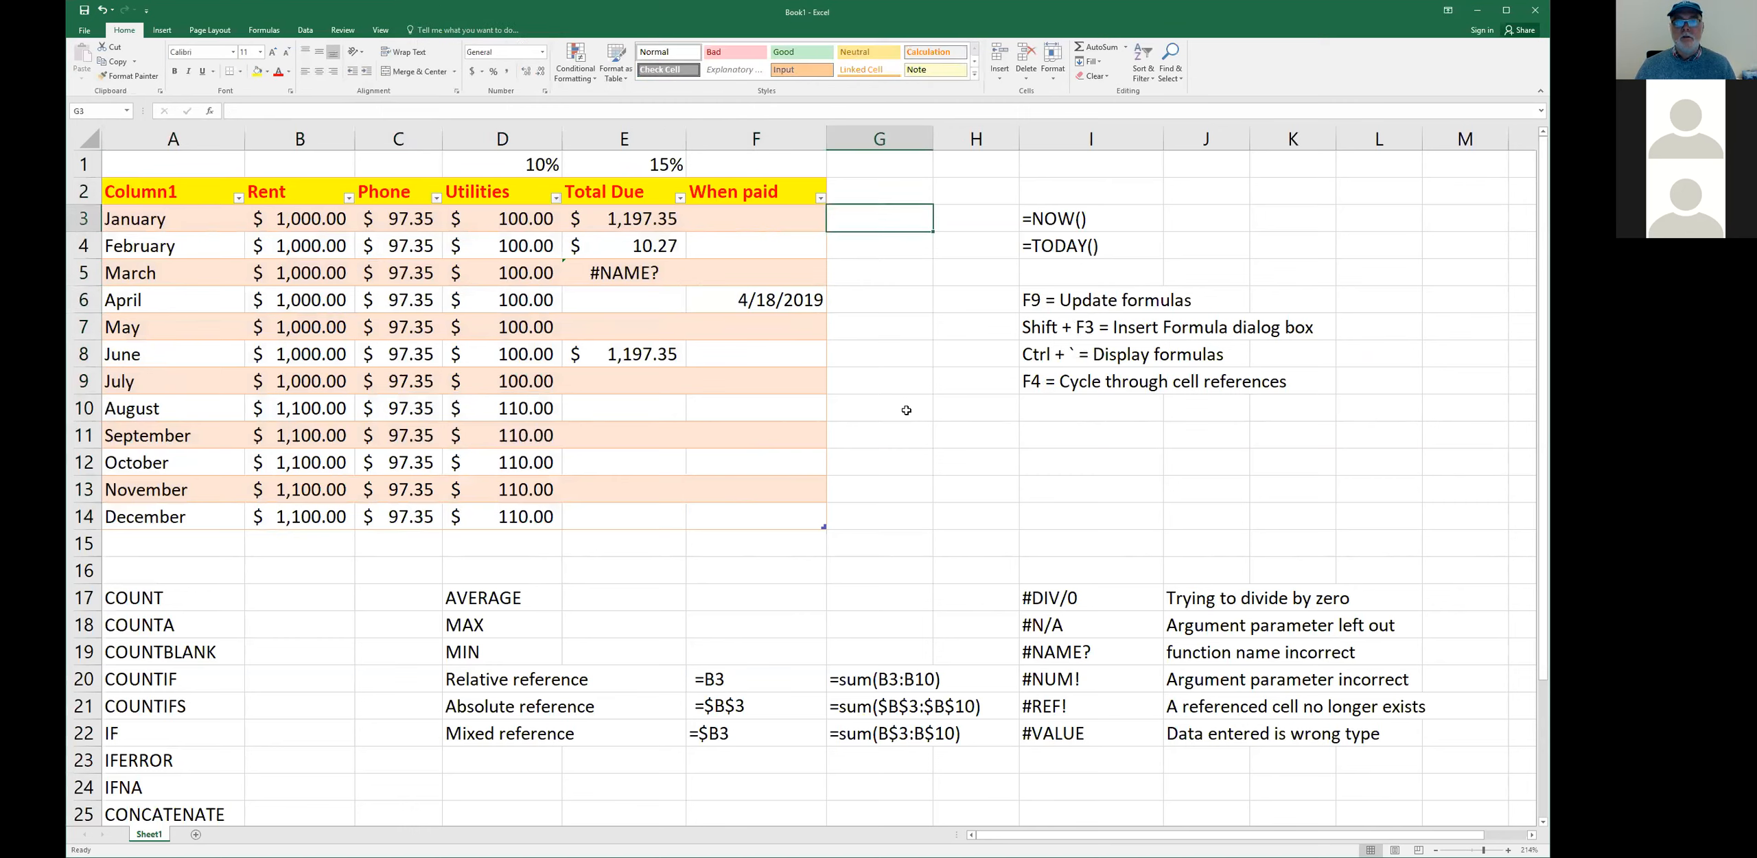
{"action": "key", "text": "Right"}
{"action": "key", "text": "Right"}
{"action": "type", "text": "="}
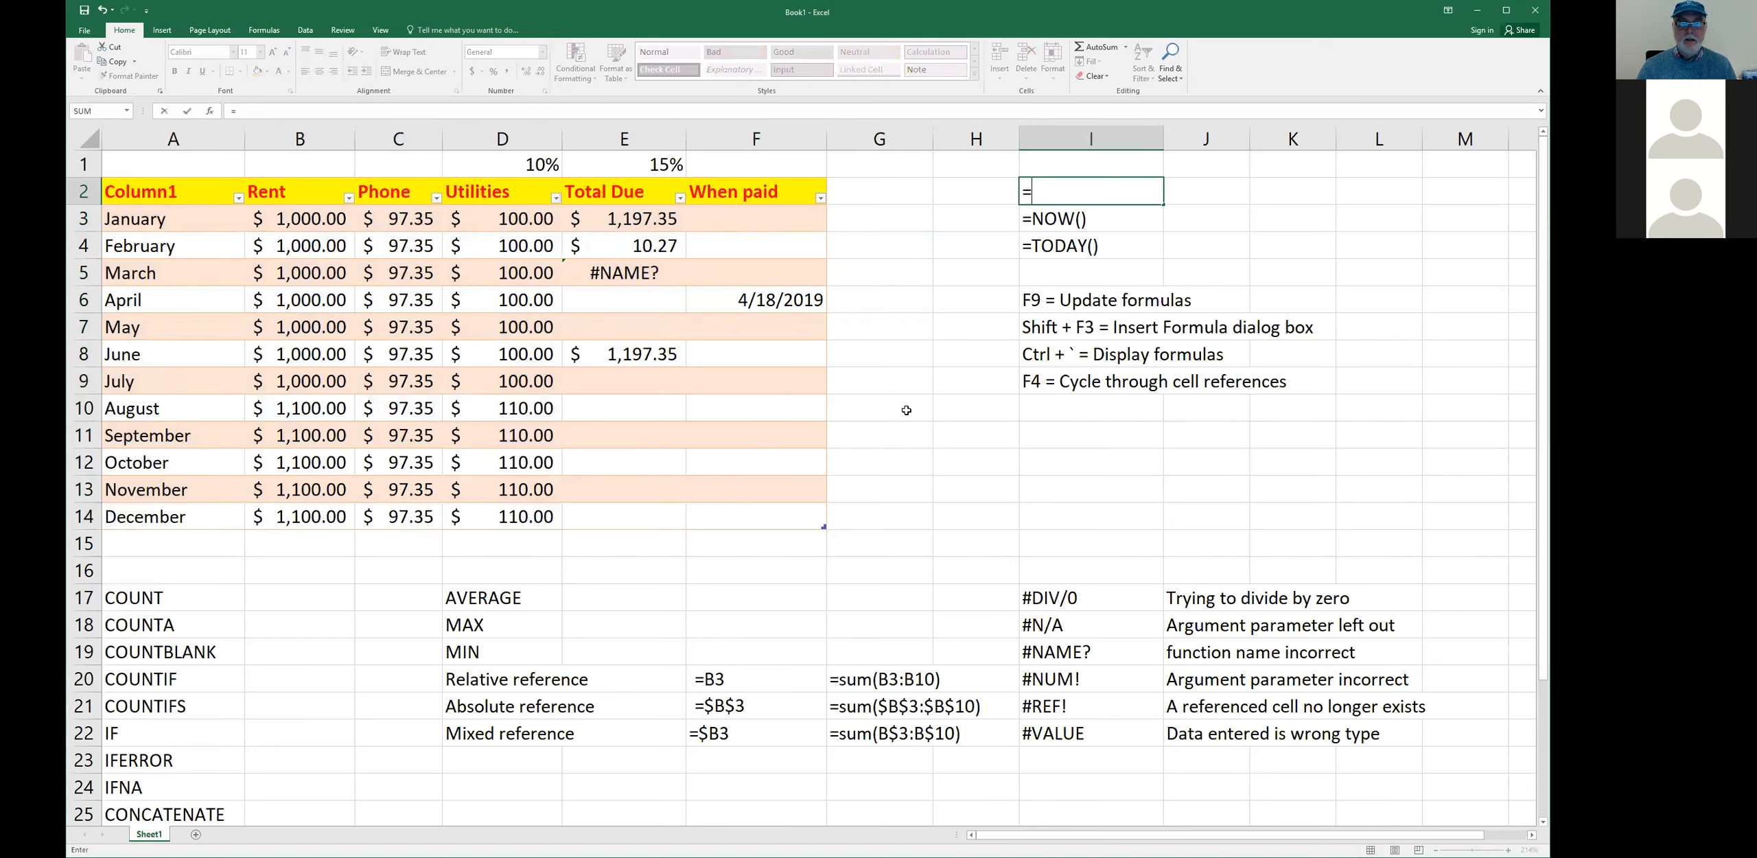
{"action": "type", "text": "now()"}
{"action": "key", "text": "ctrl+Return"}
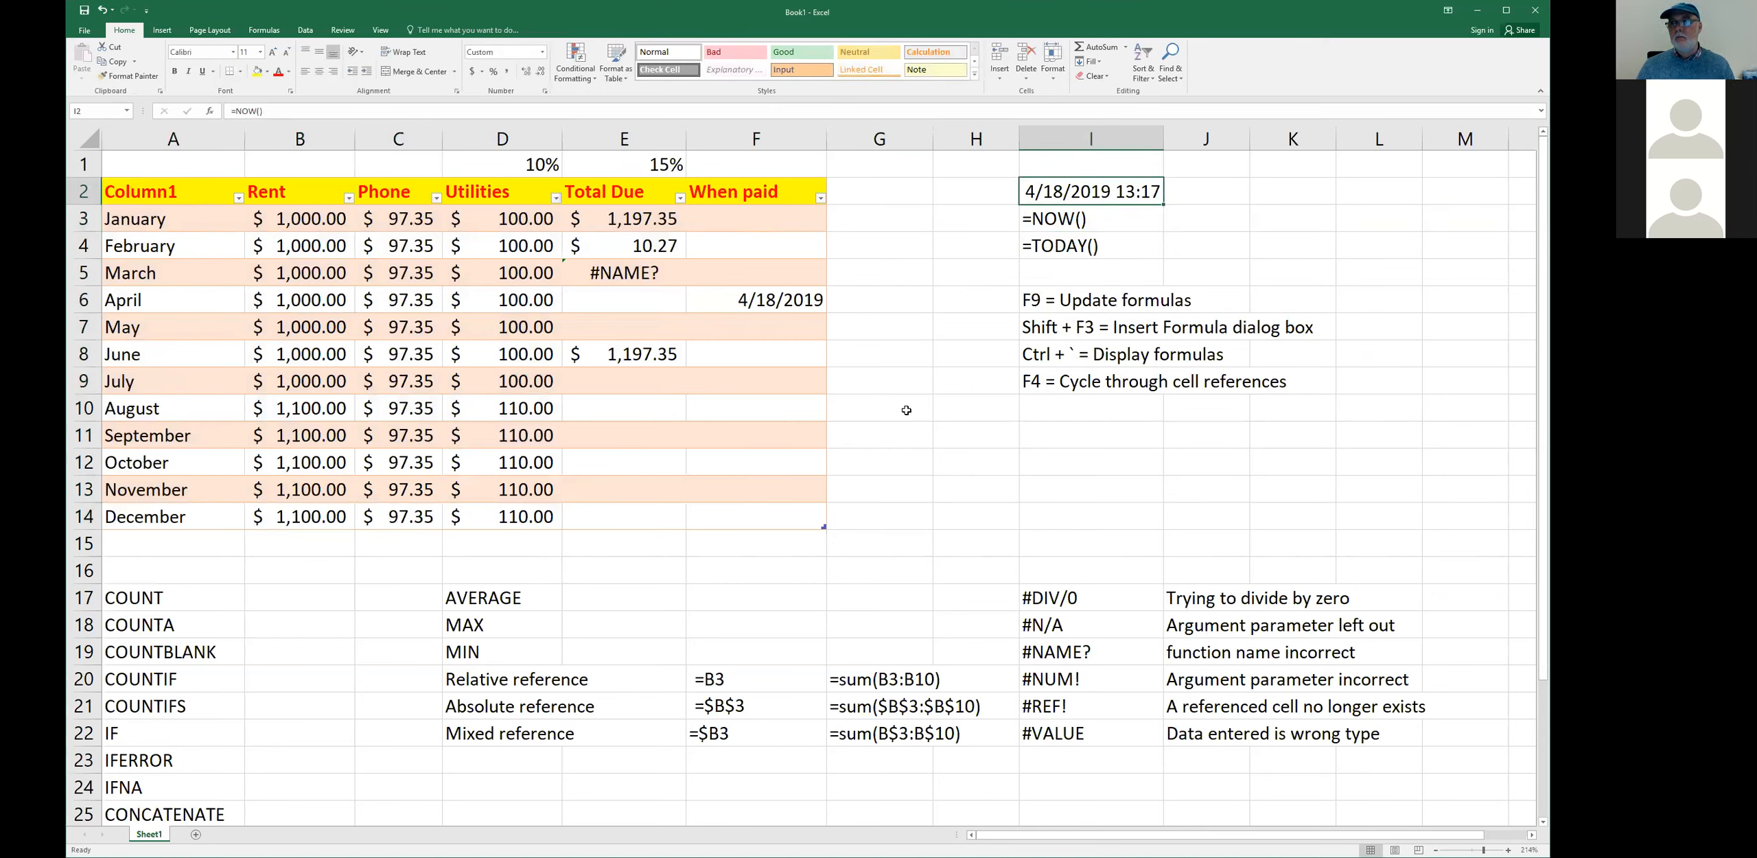
{"action": "key", "text": "Delete"}
{"action": "key", "text": "Down"}
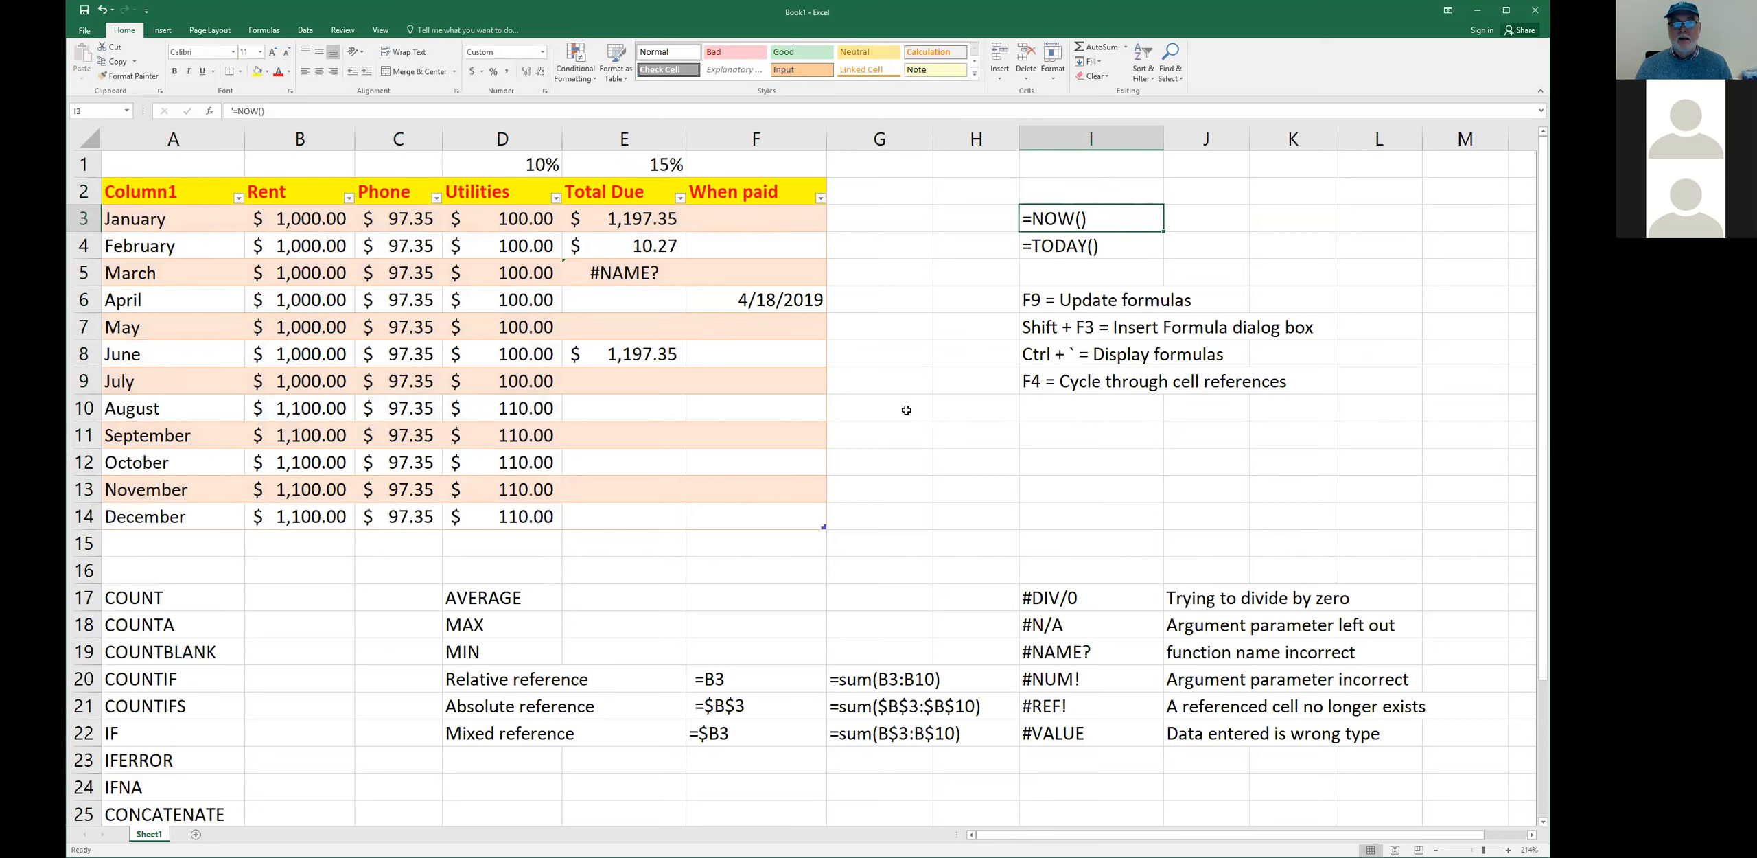
- Examine the cell range used by the SUM formula in January's Total Due cell E3
{"action": "key", "text": "Down"}
{"action": "key", "text": "Up"}
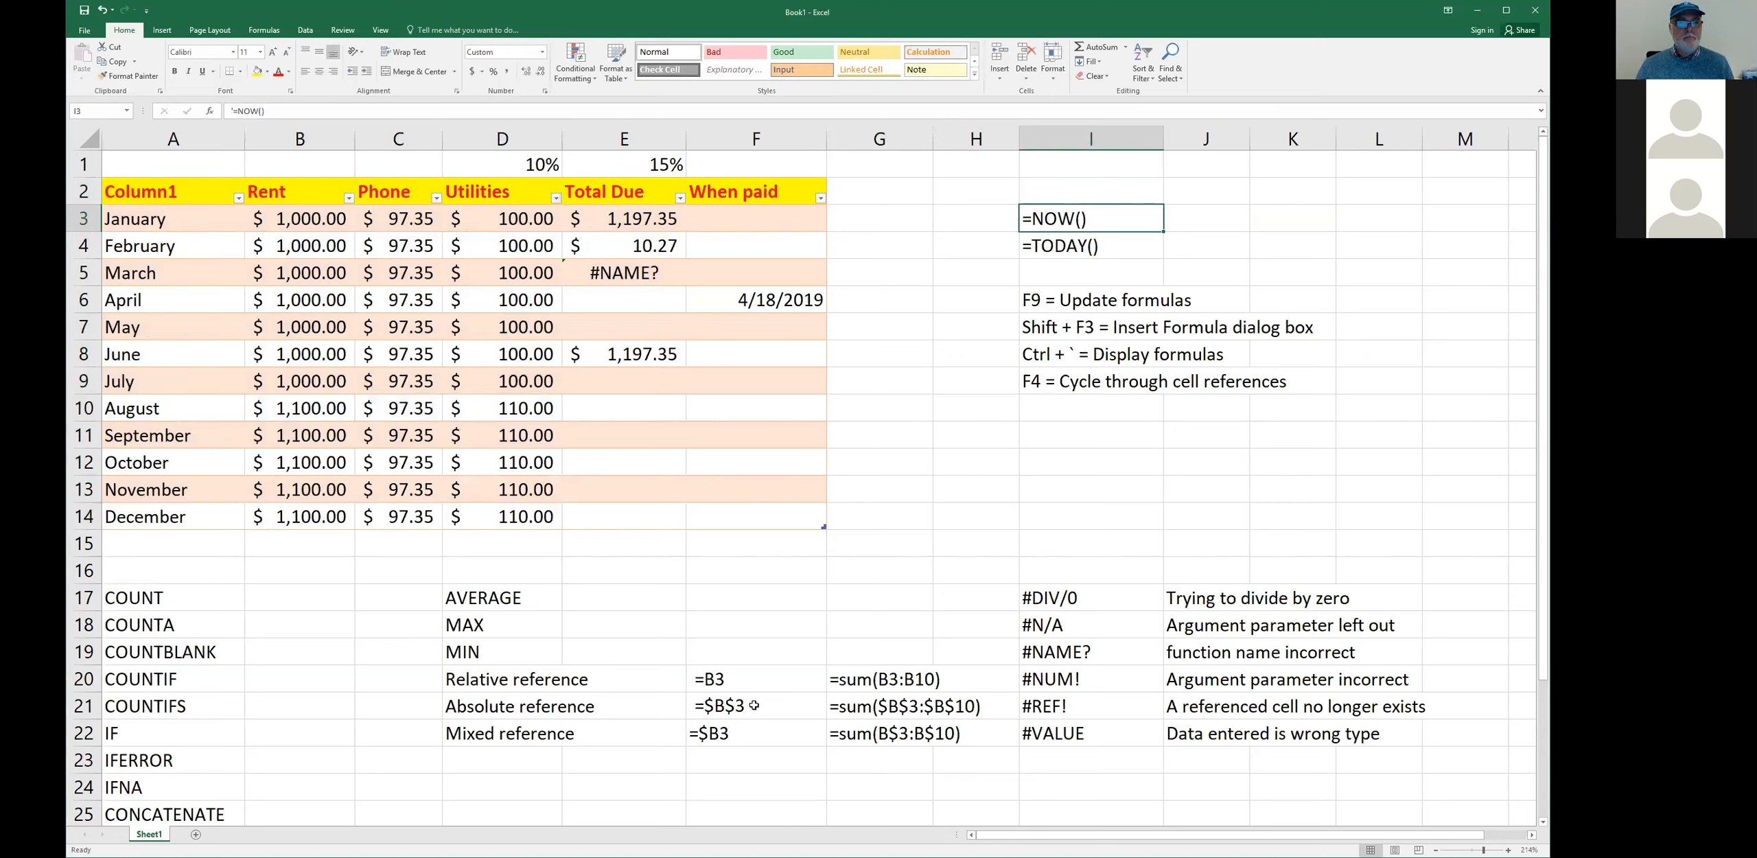
{"action": "key", "text": "Down"}
{"action": "key", "text": "Down"}
{"action": "key", "text": "Down"}
{"action": "key", "text": "Down"}
{"action": "key", "text": "Down"}
{"action": "key", "text": "Down"}
{"action": "key", "text": "Left"}
{"action": "key", "text": "Left"}
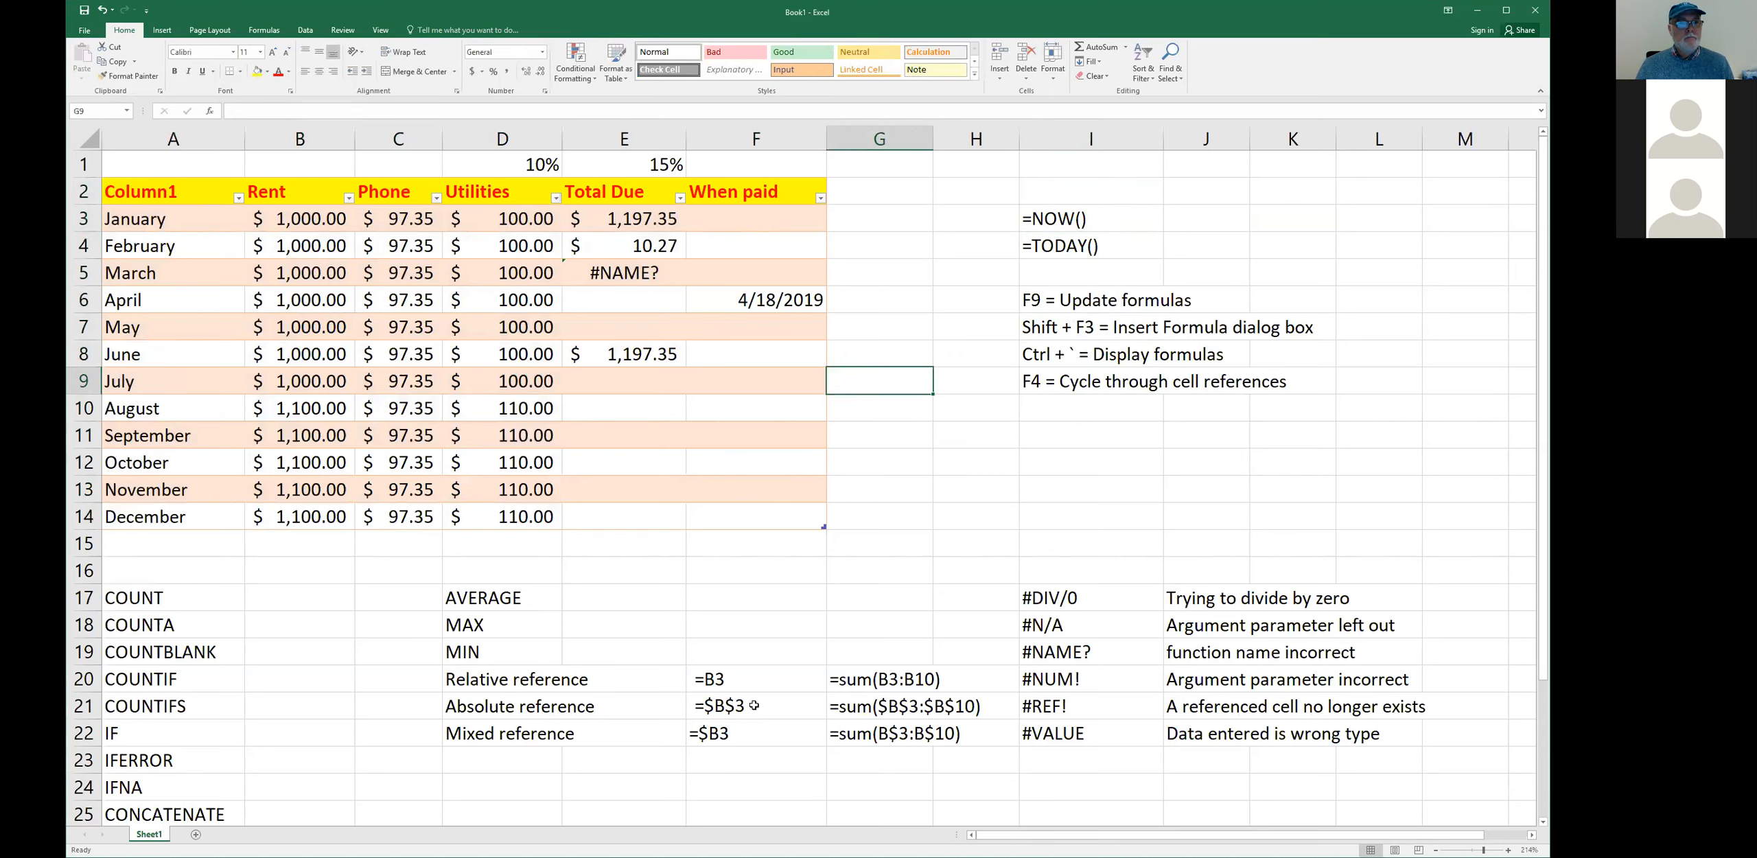
{"action": "key", "text": "Left"}
{"action": "key", "text": "Left"}
{"action": "key", "text": "Up"}
{"action": "key", "text": "Up"}
{"action": "key", "text": "Up"}
{"action": "key", "text": "Up"}
{"action": "key", "text": "Up"}
{"action": "key", "text": "Up"}
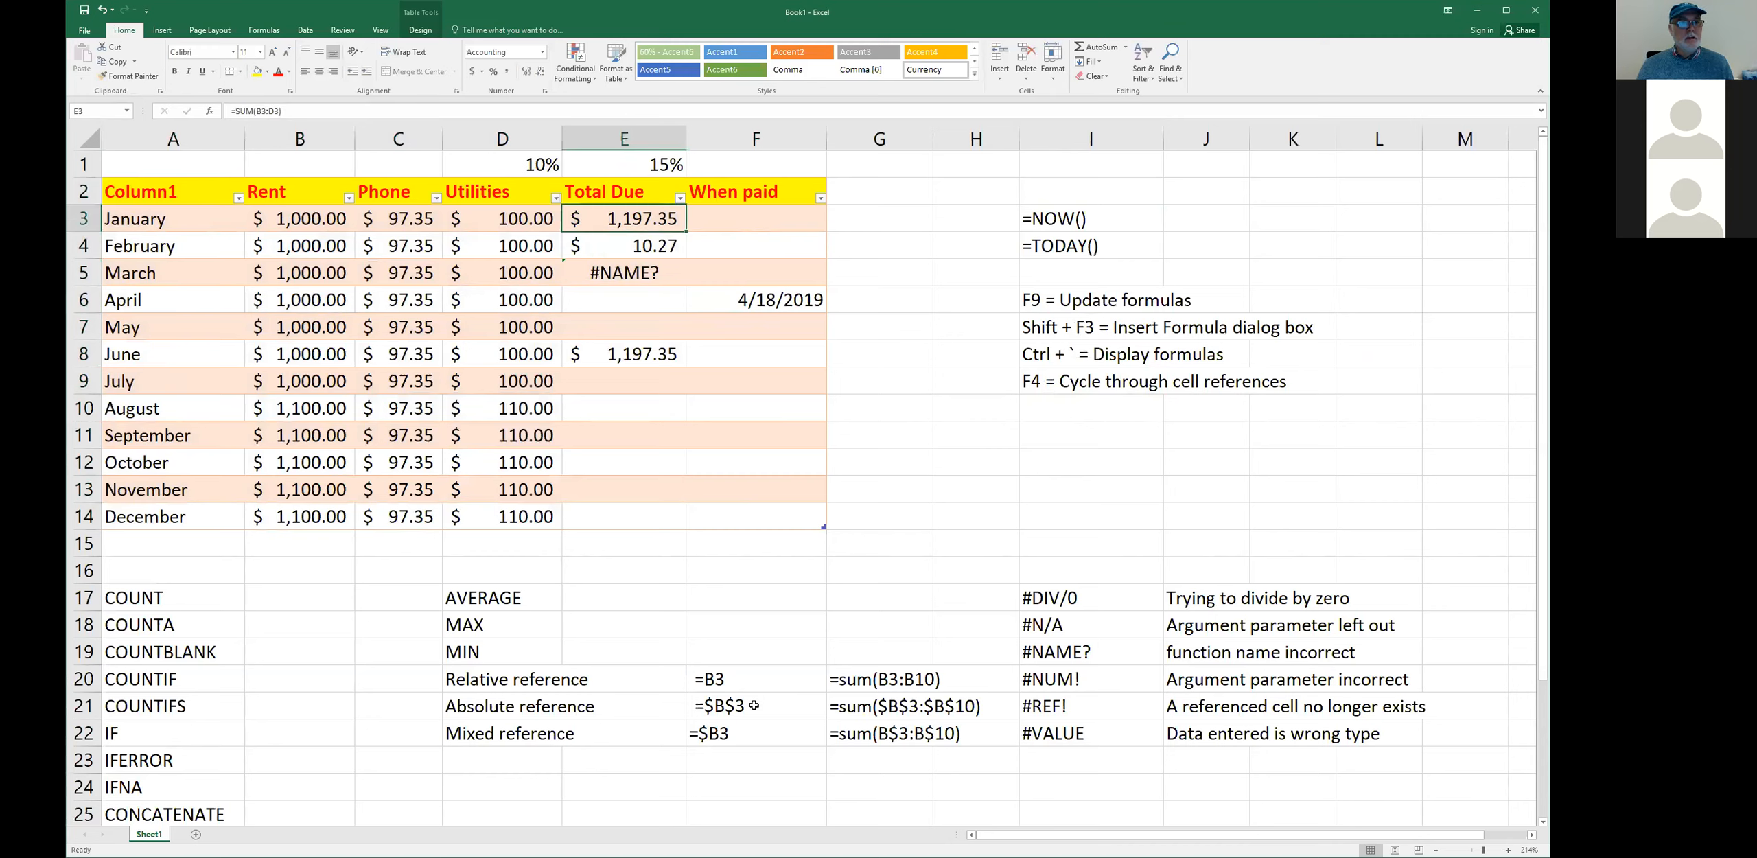
{"action": "double_click", "coordinate": [621, 220]}
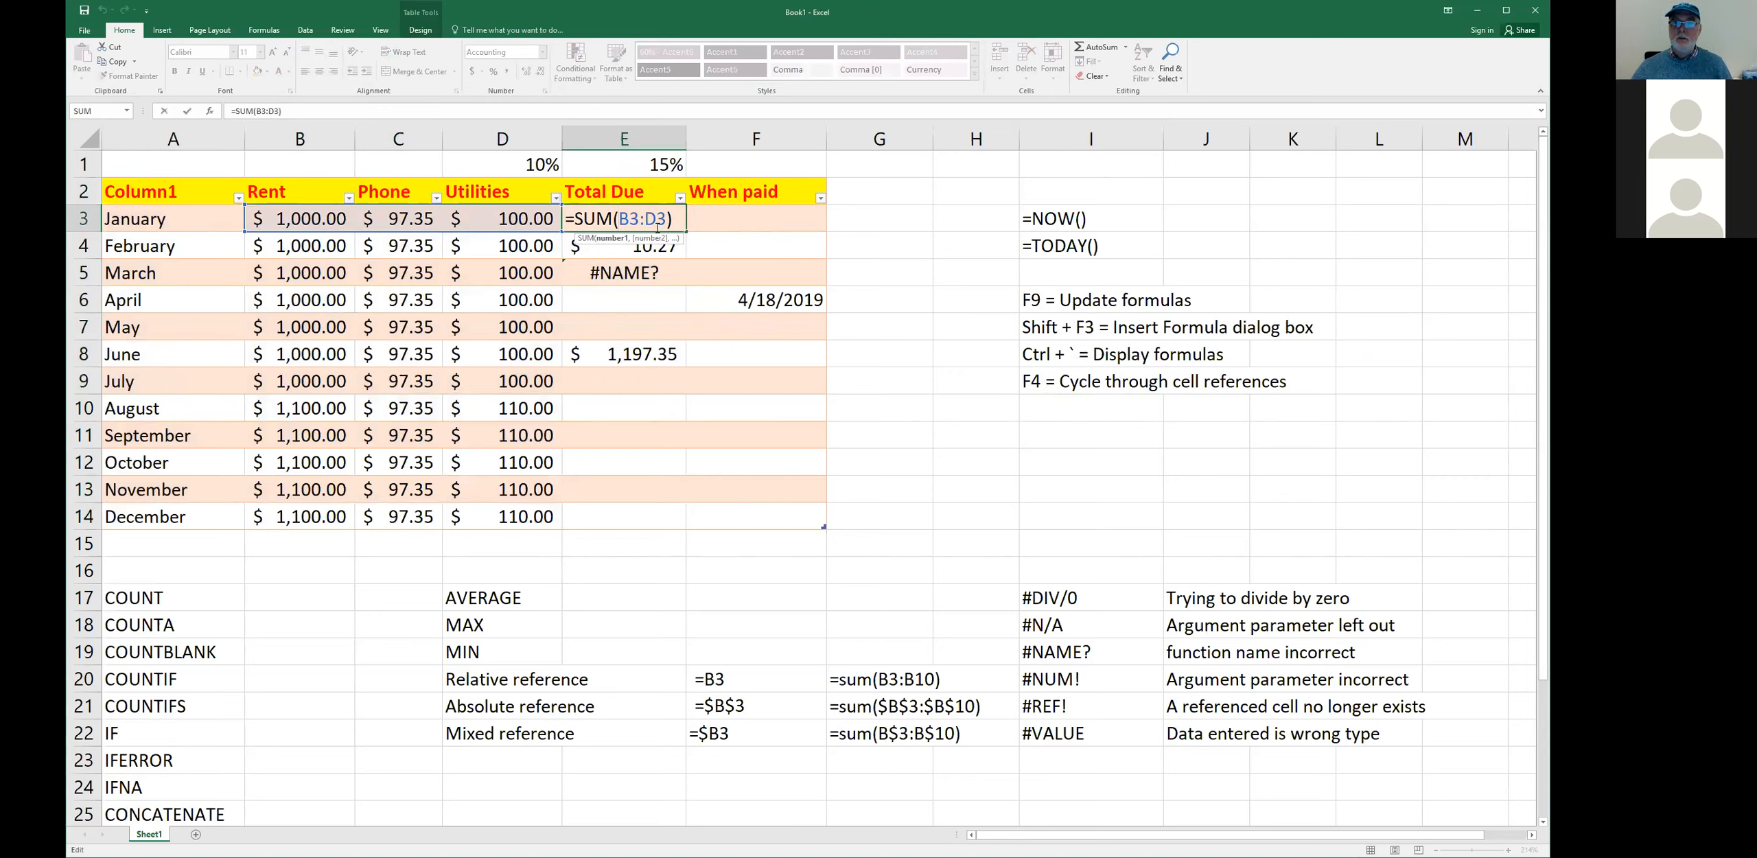
{"action": "left_click", "coordinate": [680, 218]}
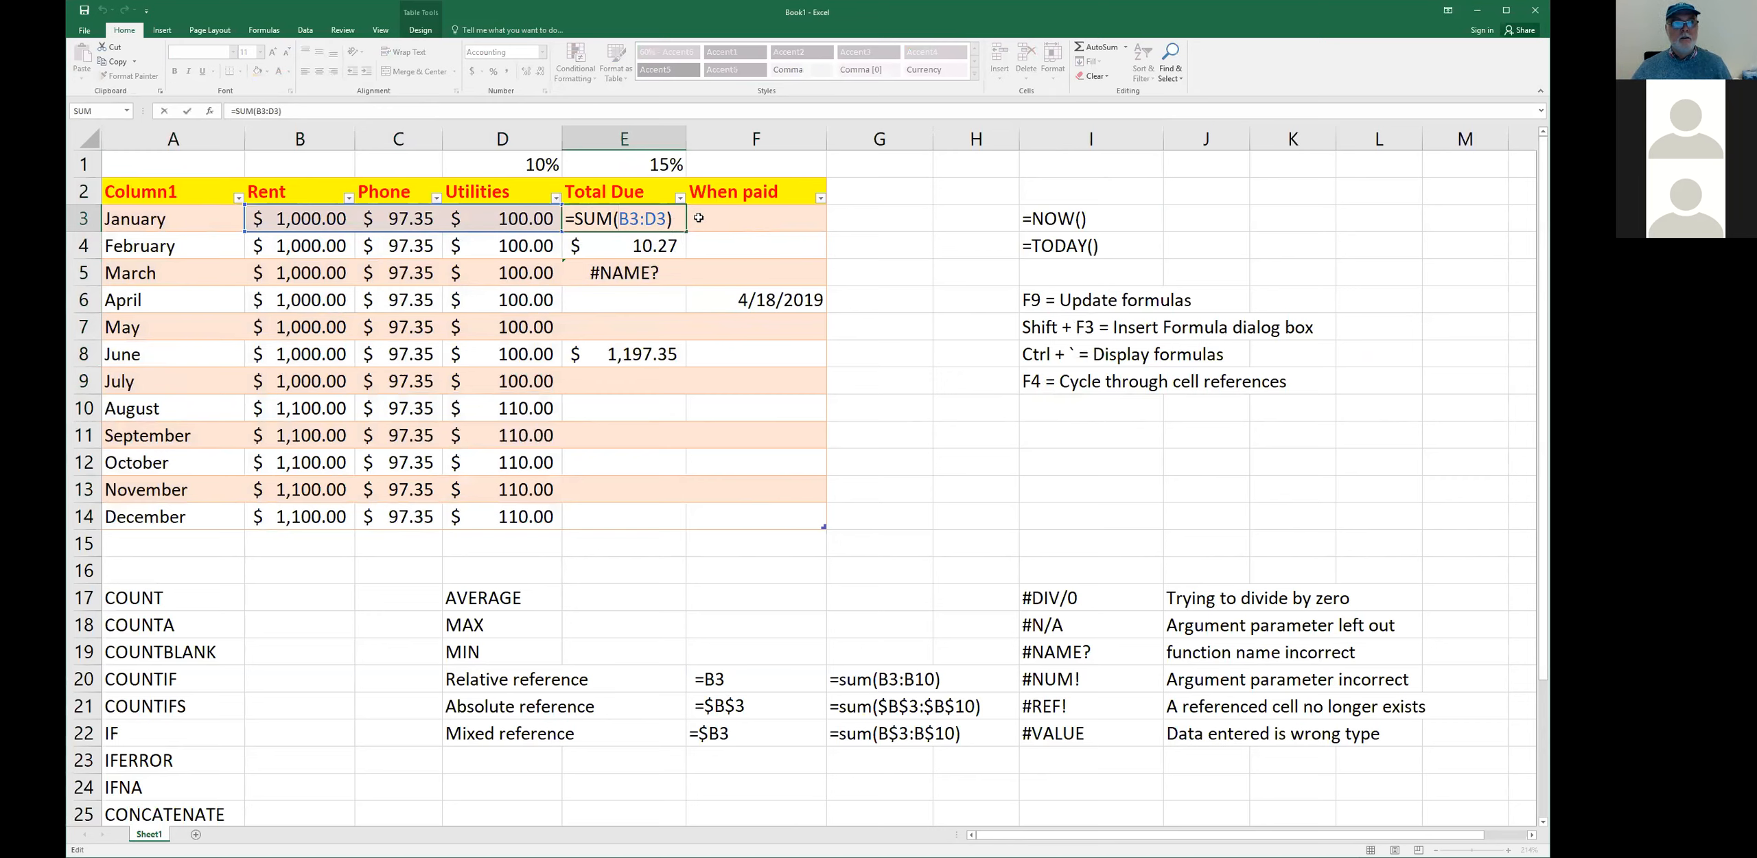
{"action": "key", "text": "Return"}
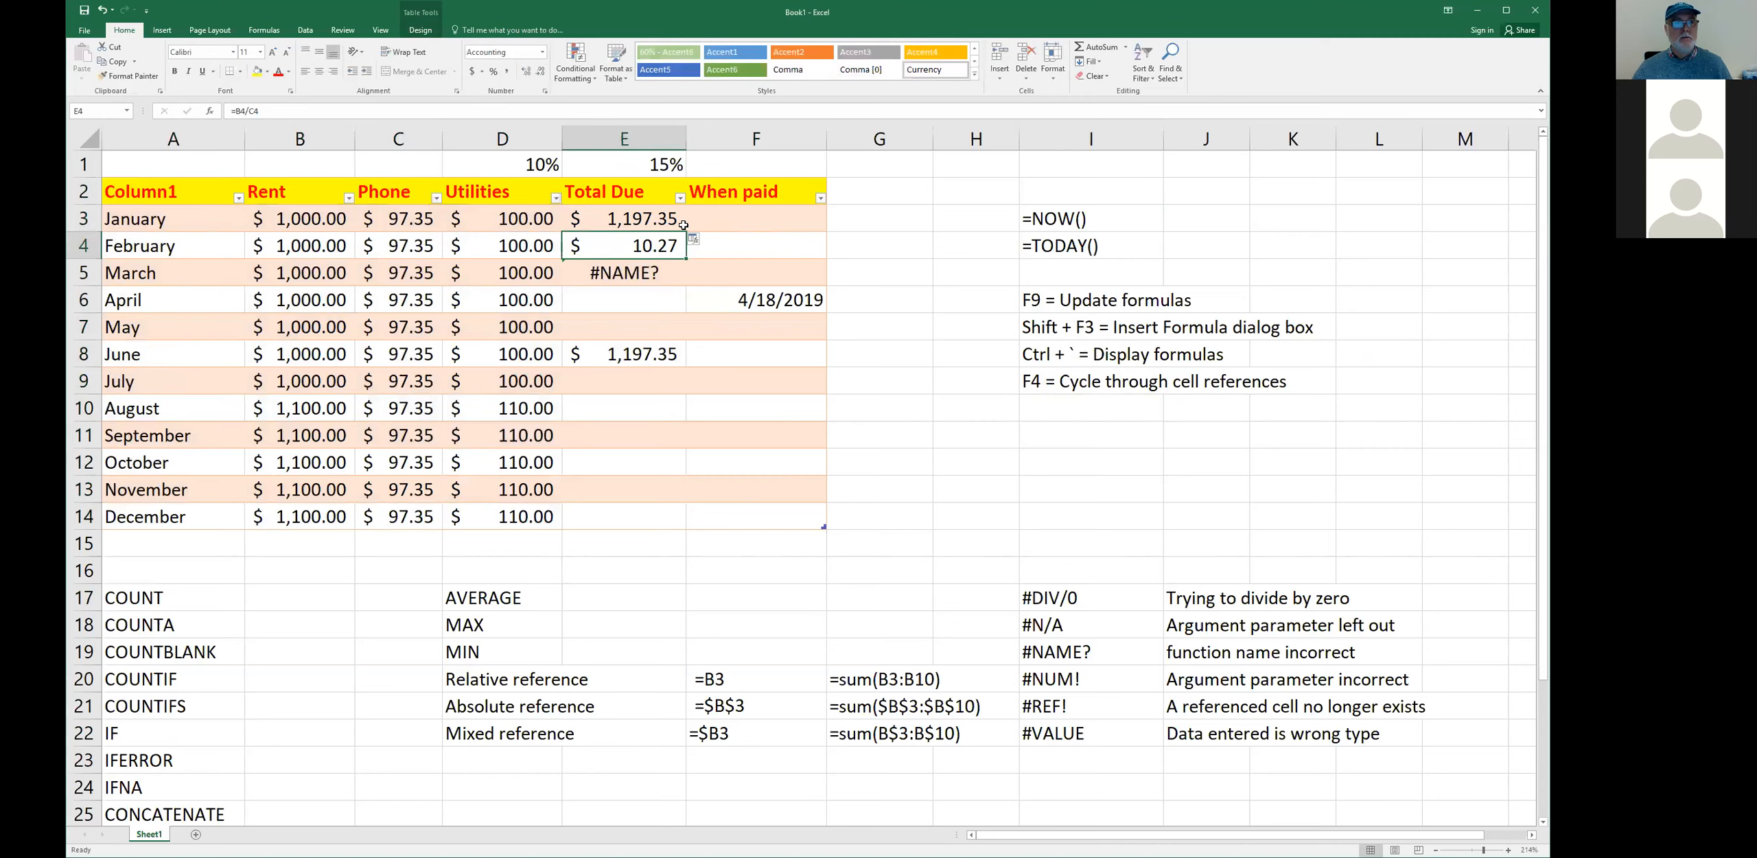
- Fill January's Total Due formula from E3 down through December in E14, and undo the fill
{"action": "left_click", "coordinate": [678, 221]}
{"action": "left_click_drag", "start_coordinate": [687, 233], "coordinate": [678, 532]}
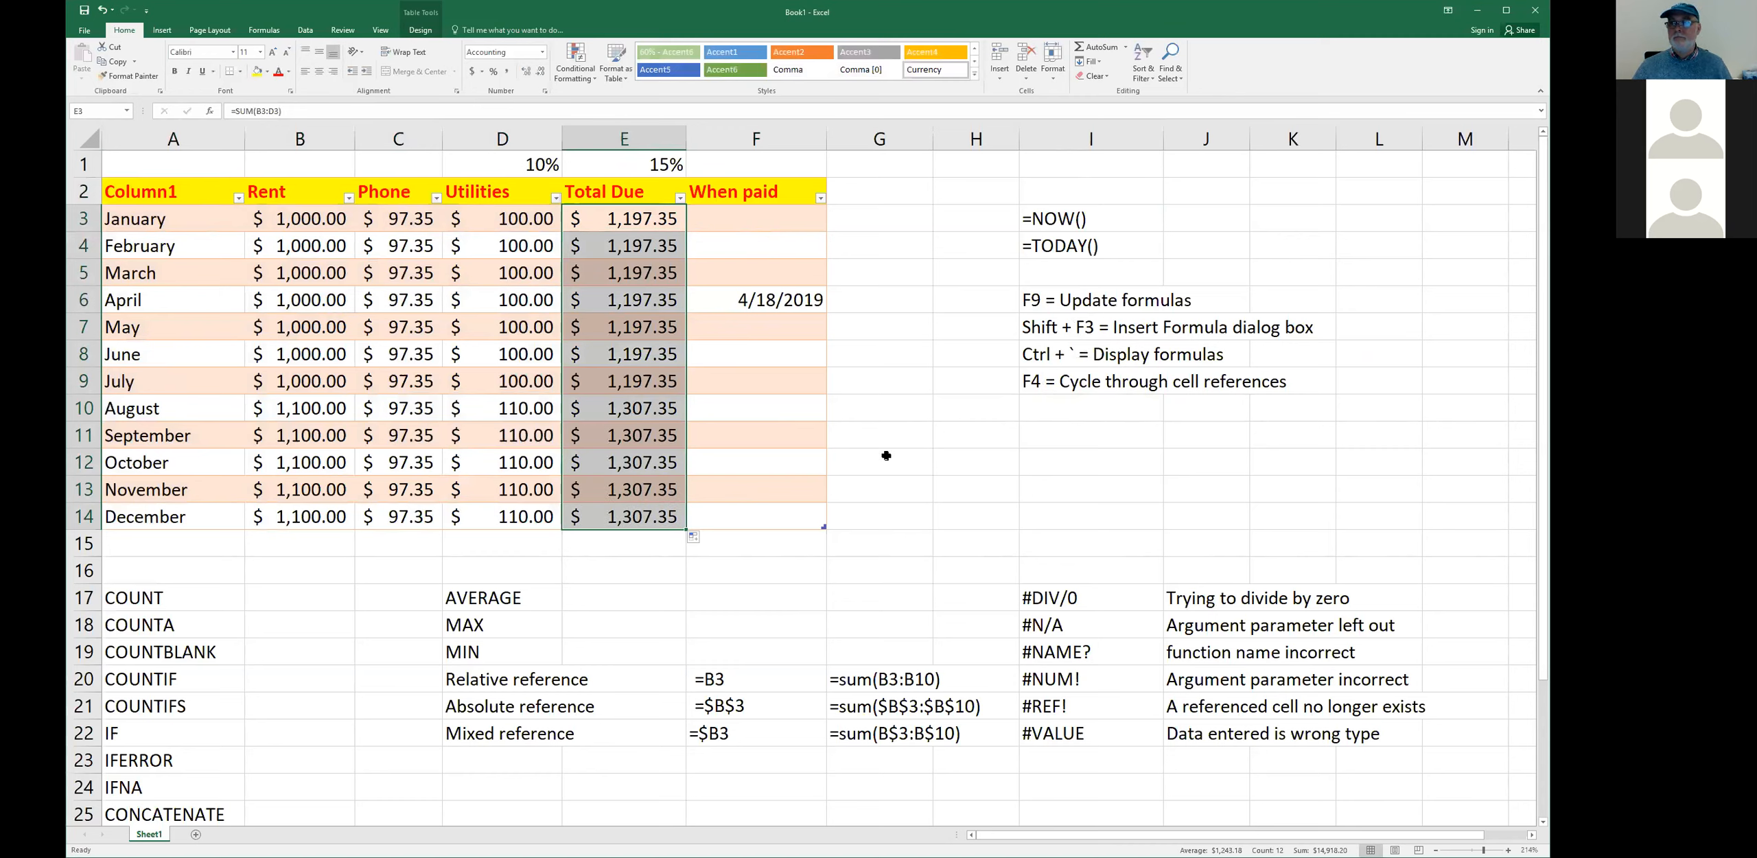
{"action": "key", "text": "ctrl+z"}
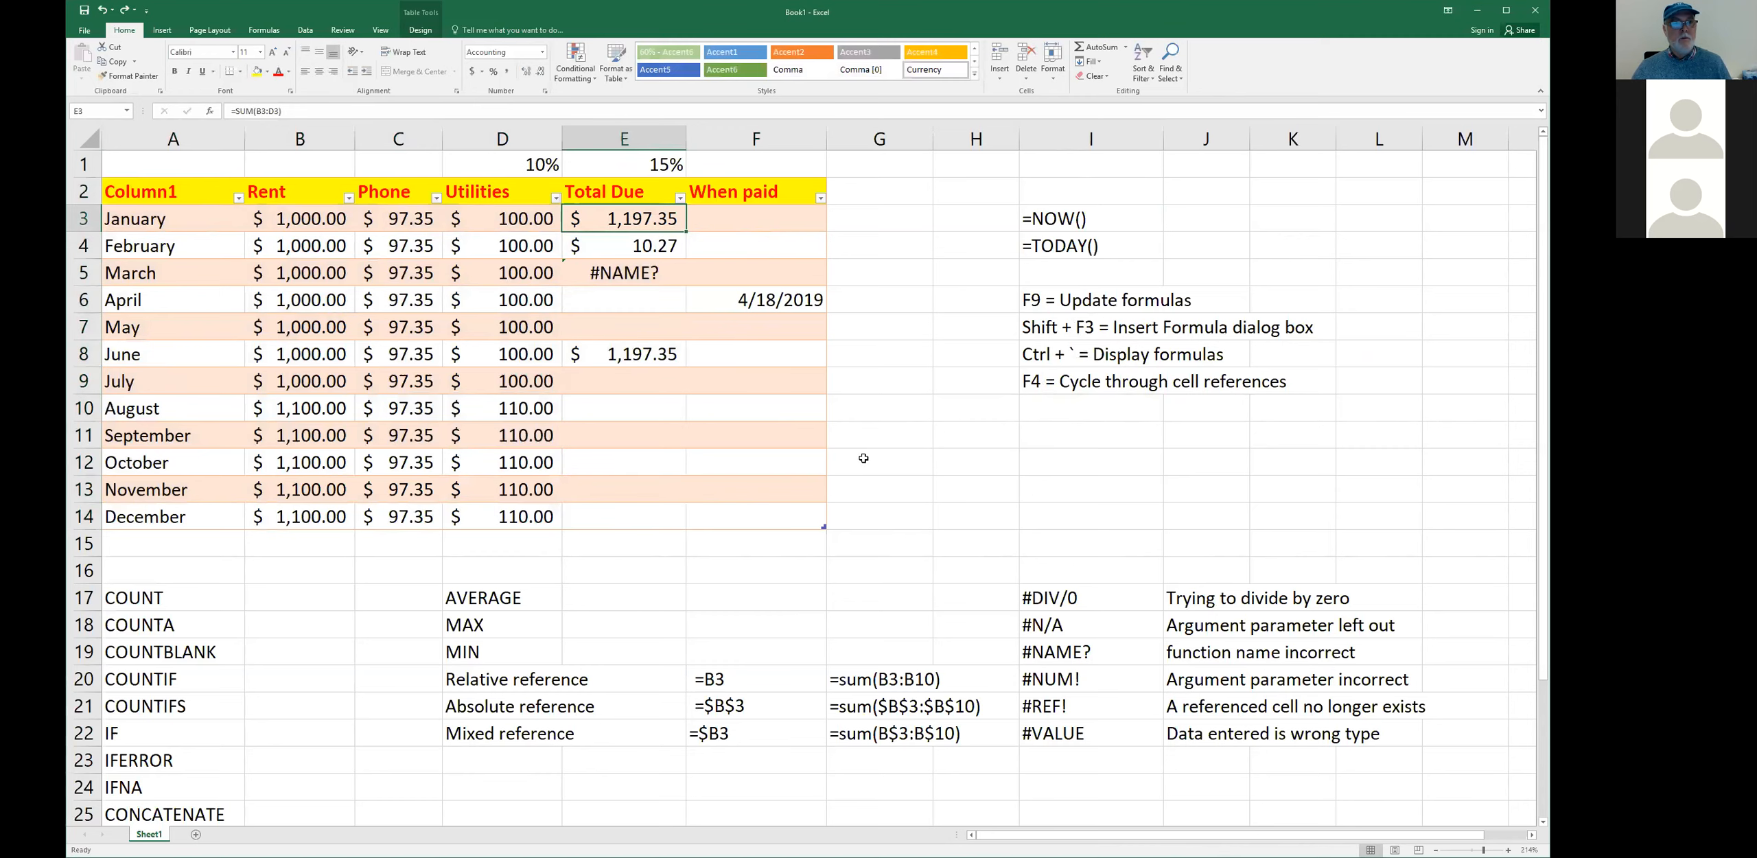
- Clear the division formula from February's Total Due cell E4
{"action": "left_click", "coordinate": [635, 240]}
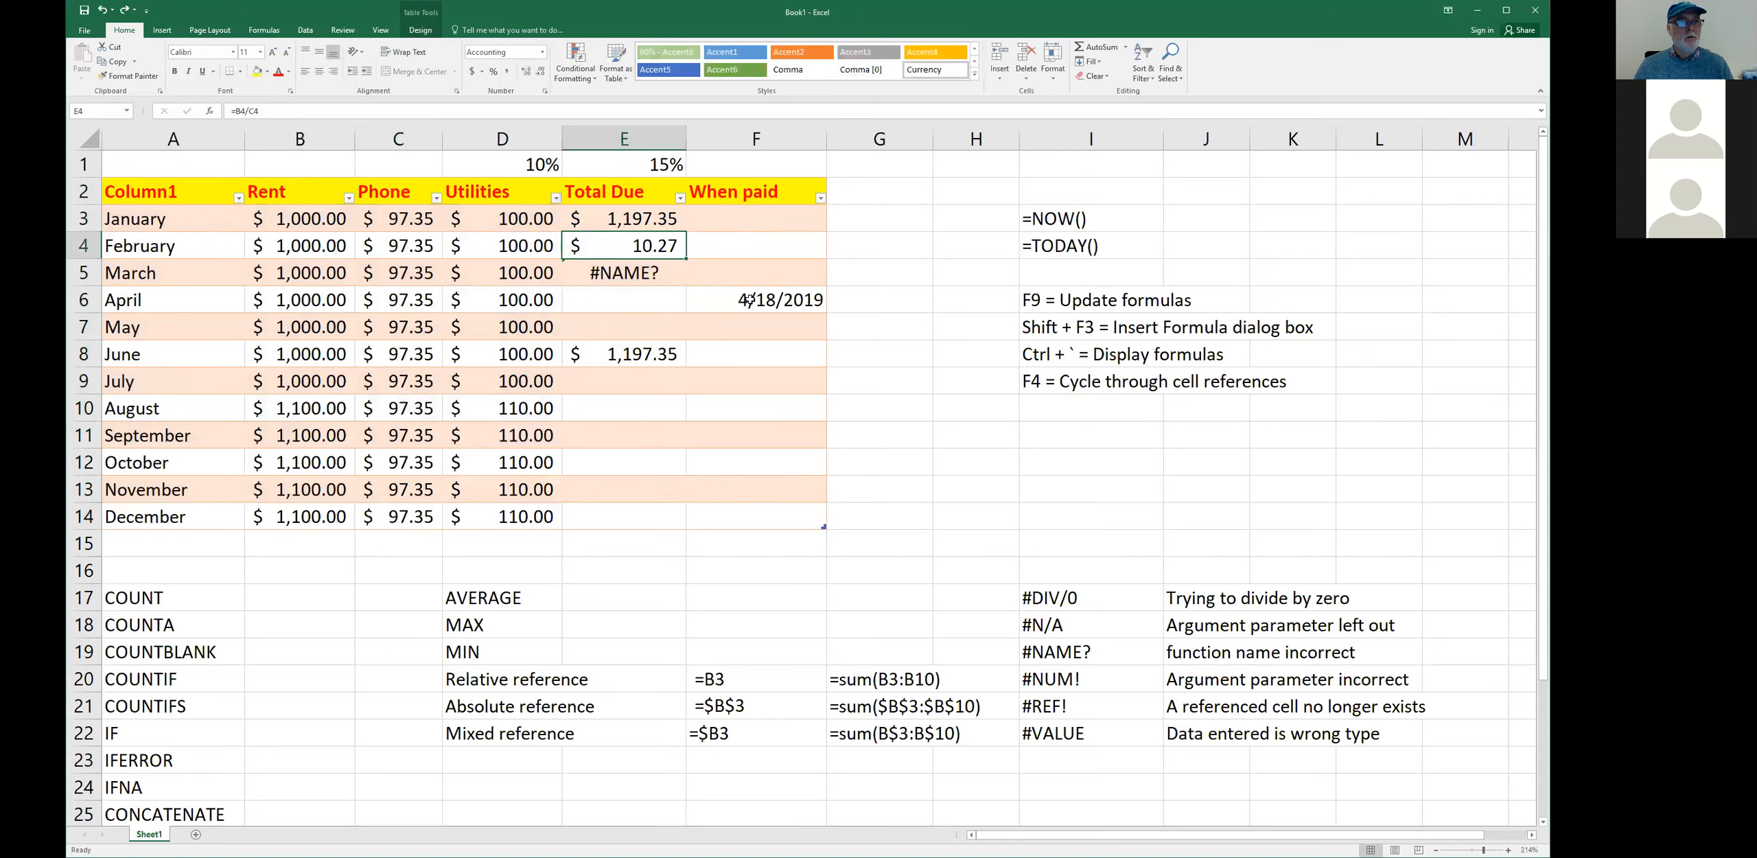
{"action": "key", "text": "Delete"}
{"action": "key", "text": "Return"}
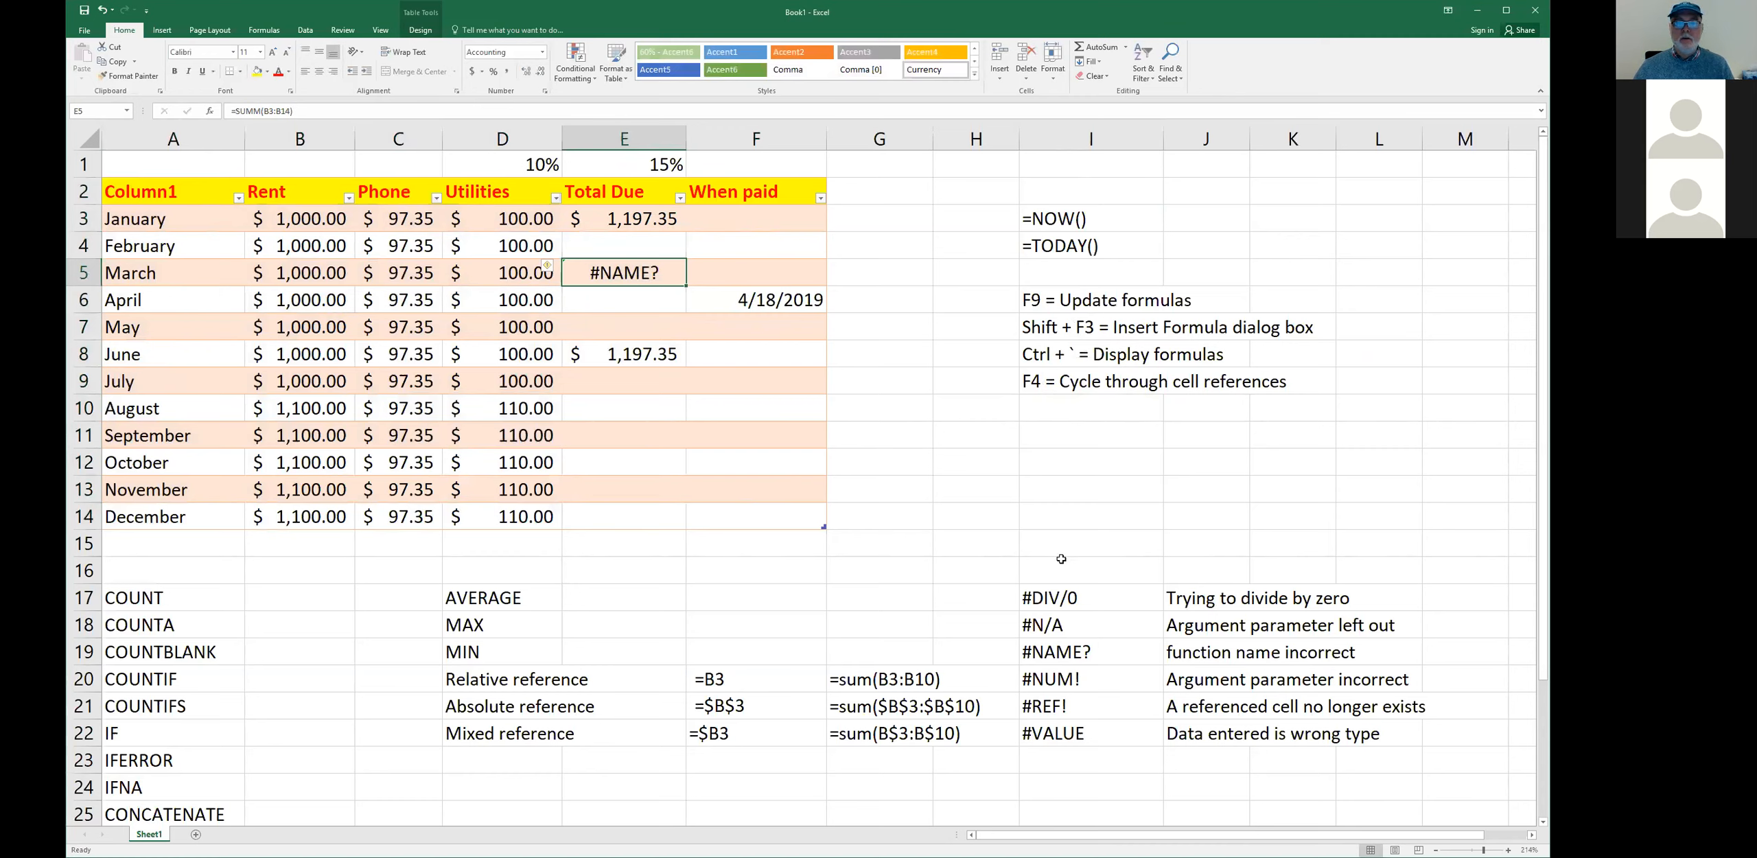
- Enter the formula =B6/B15 in April's Total Due cell E6 to demonstrate dividing by an empty cell
{"action": "left_click_drag", "start_coordinate": [1071, 602], "coordinate": [1081, 734]}
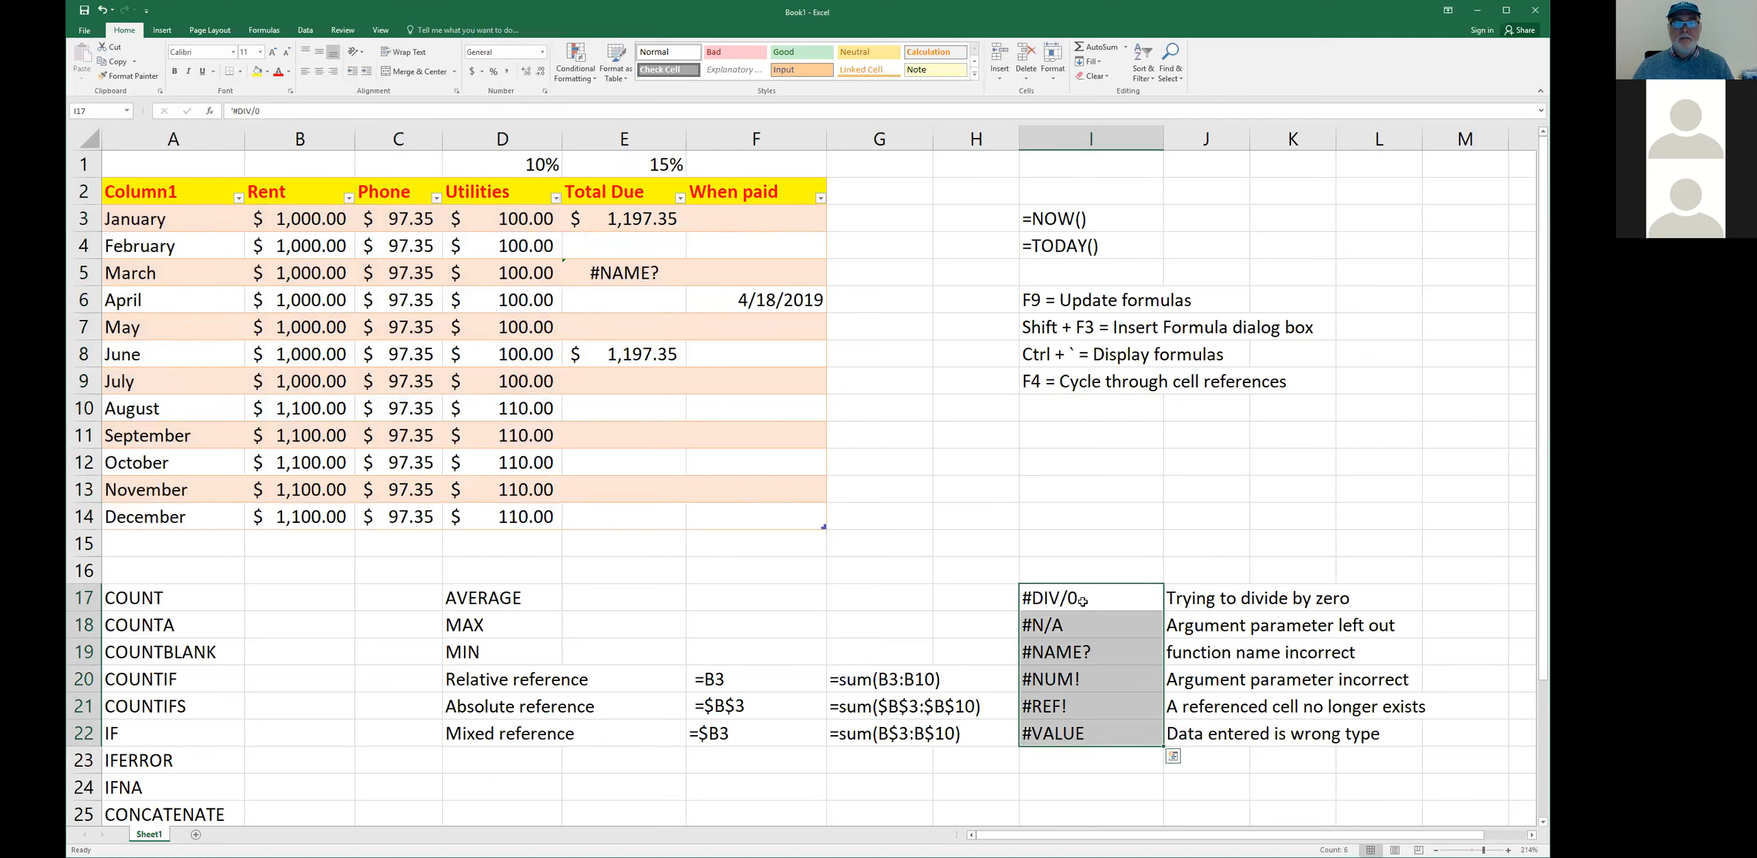
{"action": "left_click", "coordinate": [652, 307]}
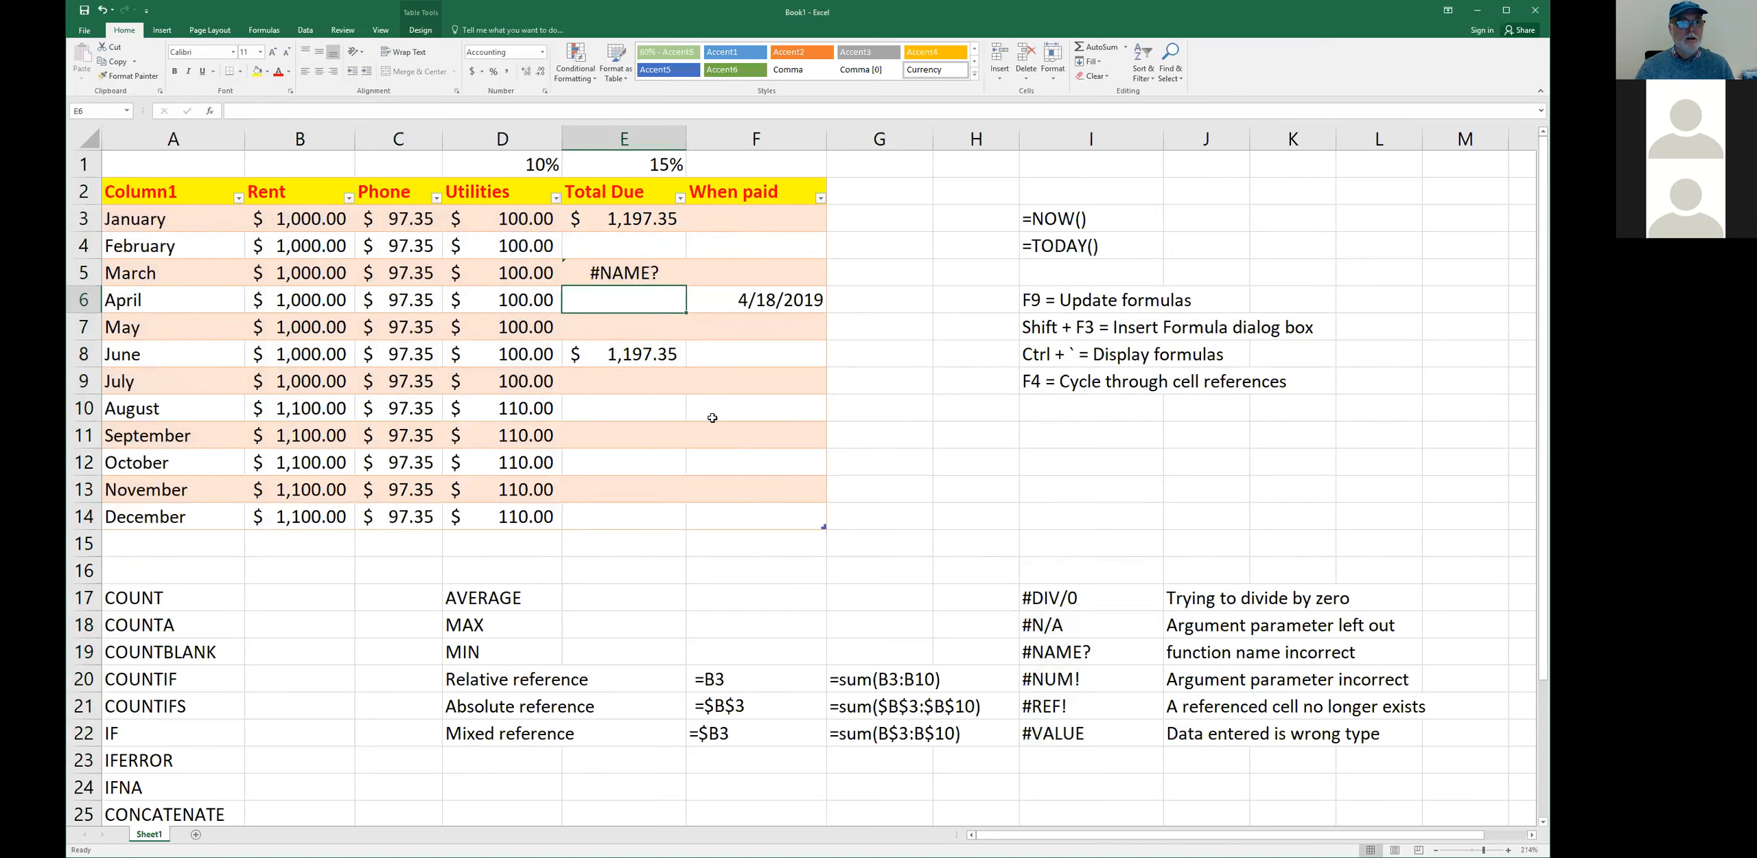
{"action": "type", "text": "="}
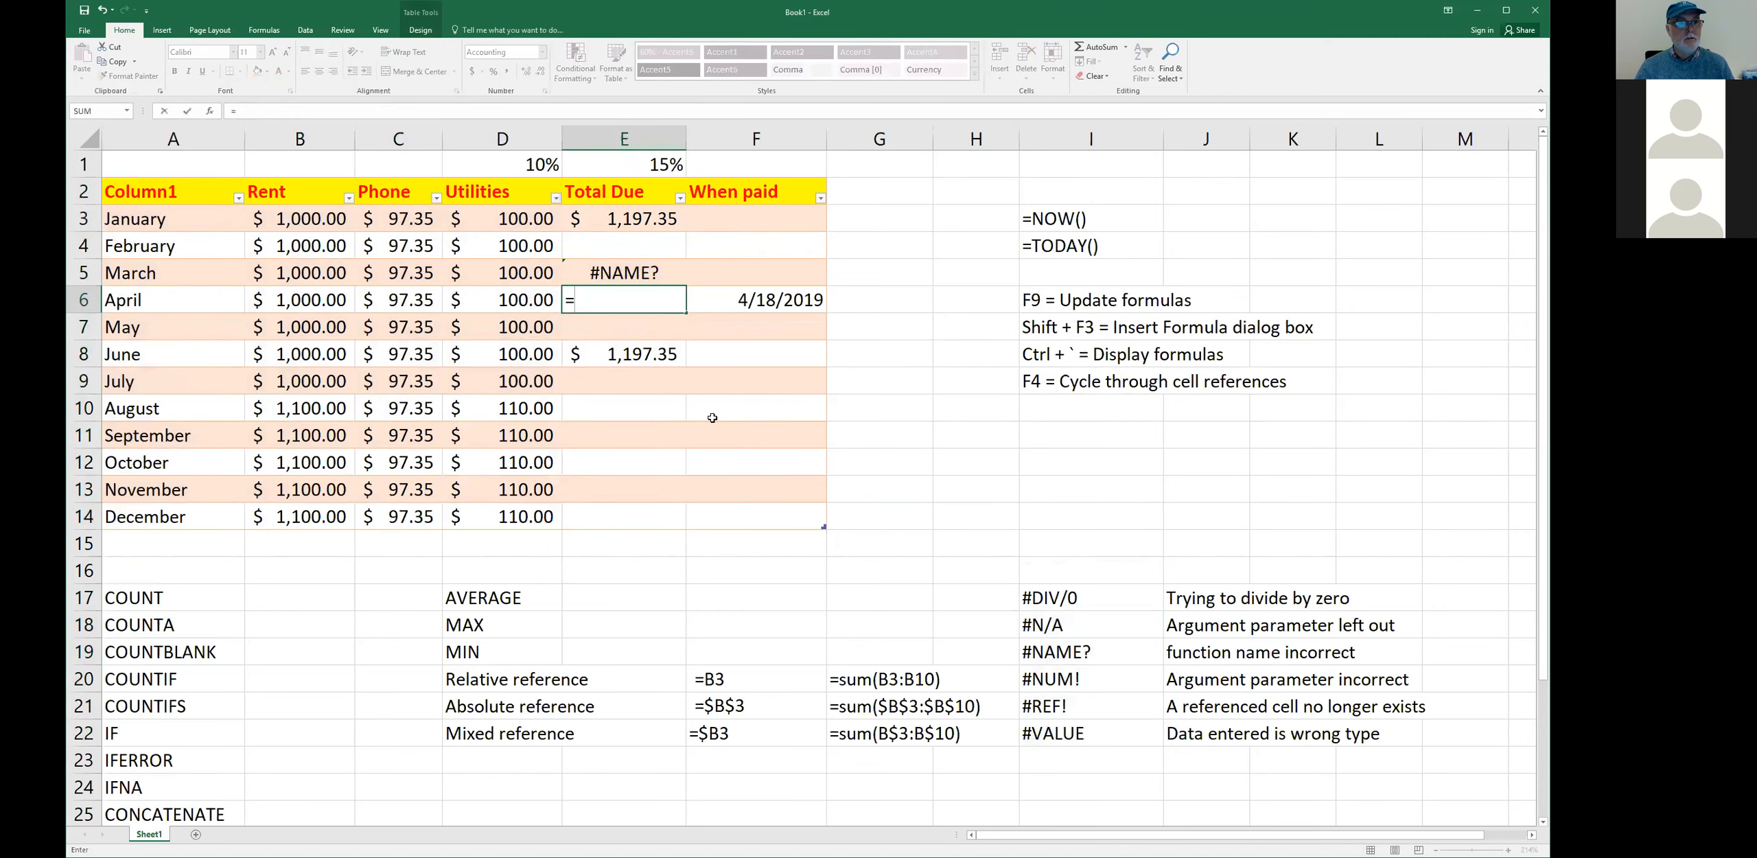
{"action": "key", "text": "BackSpace"}
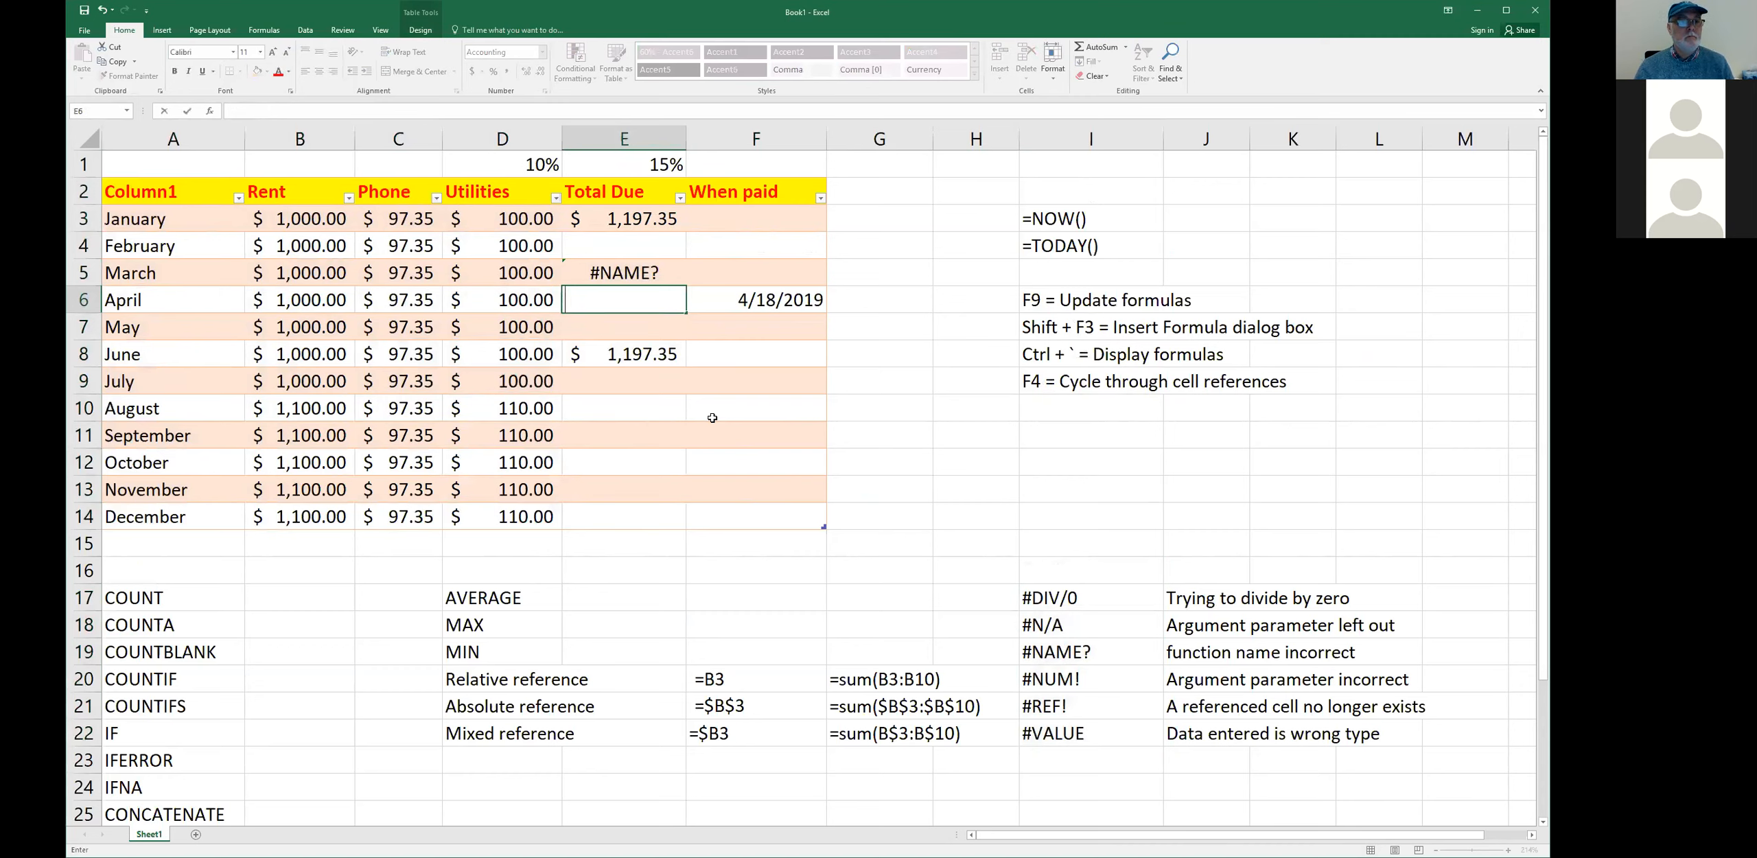
{"action": "type", "text": "=B"}
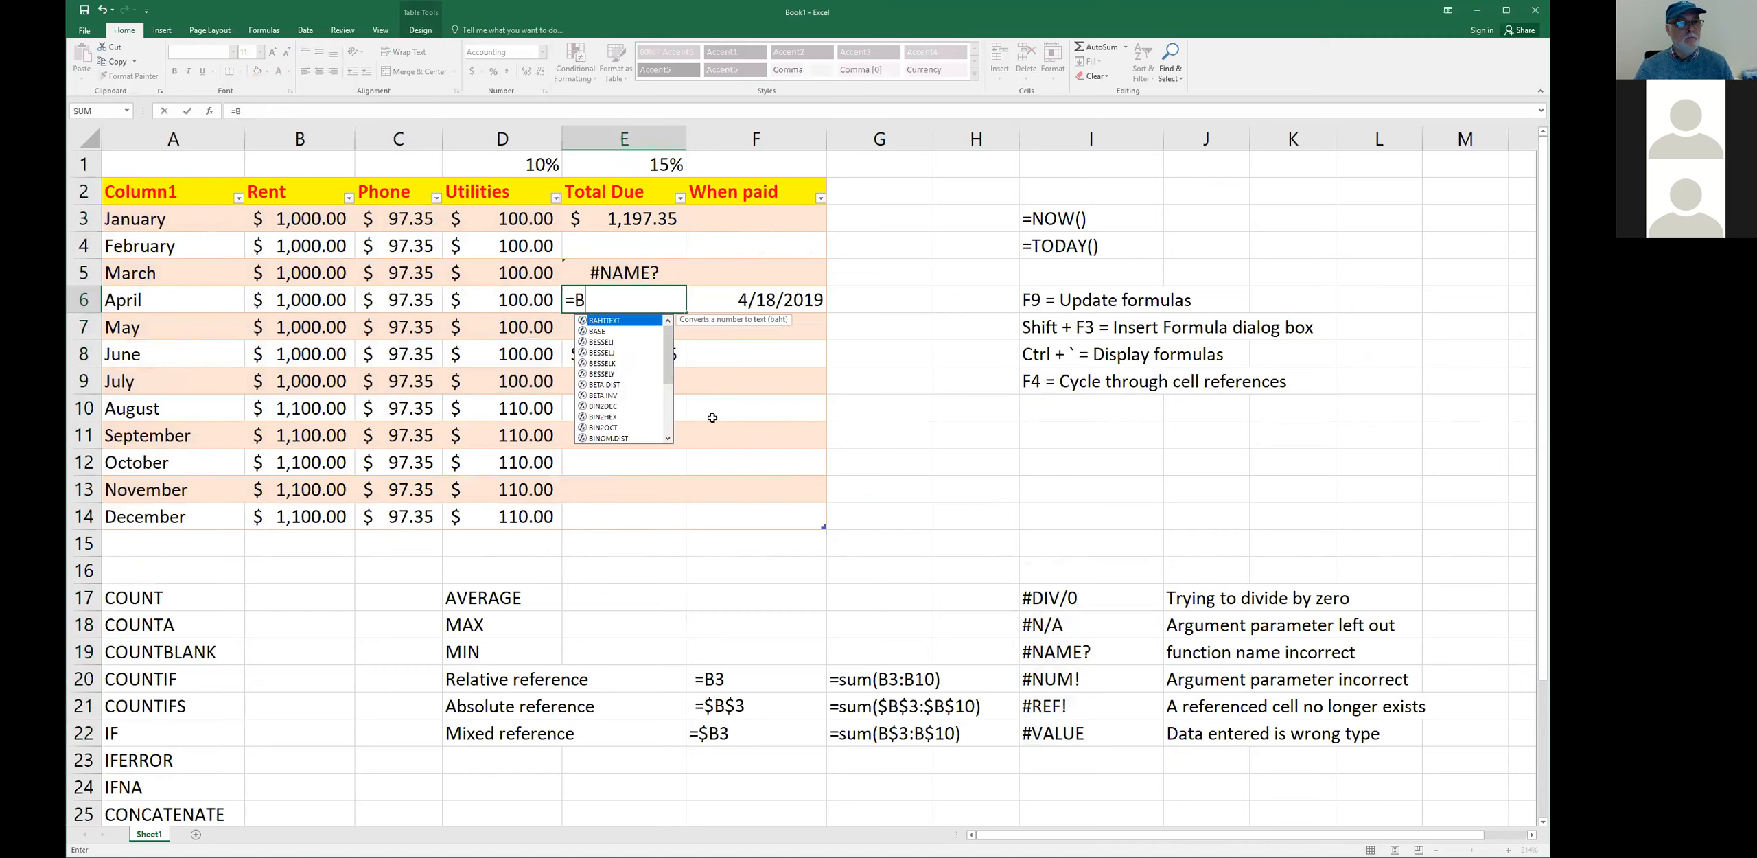
{"action": "type", "text": "6"}
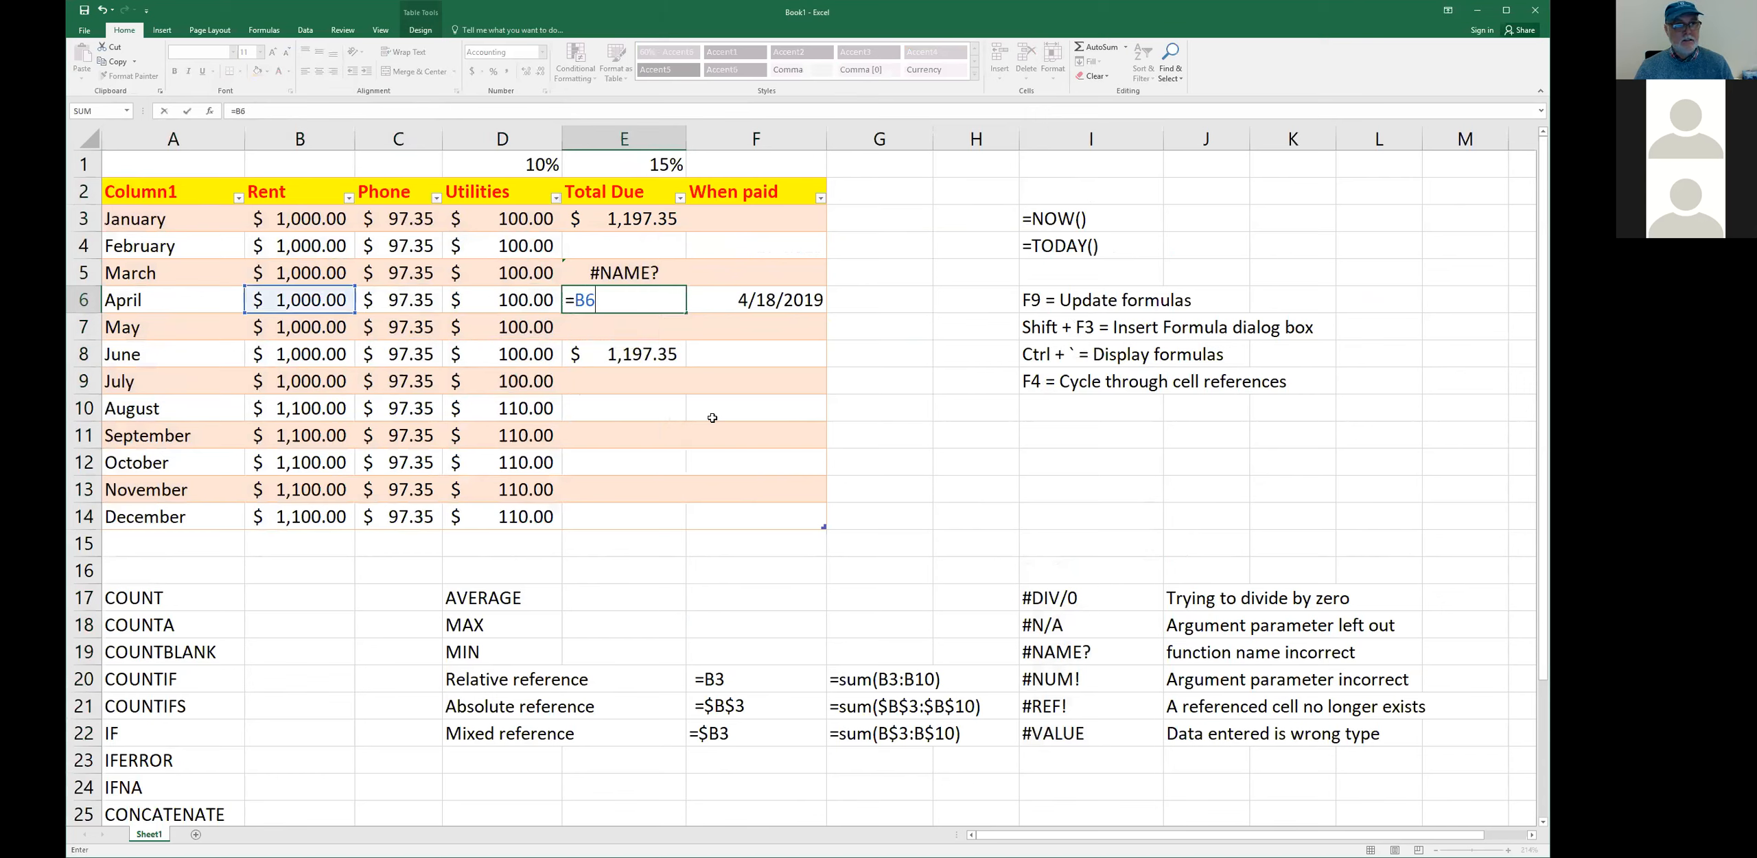
{"action": "type", "text": "/"}
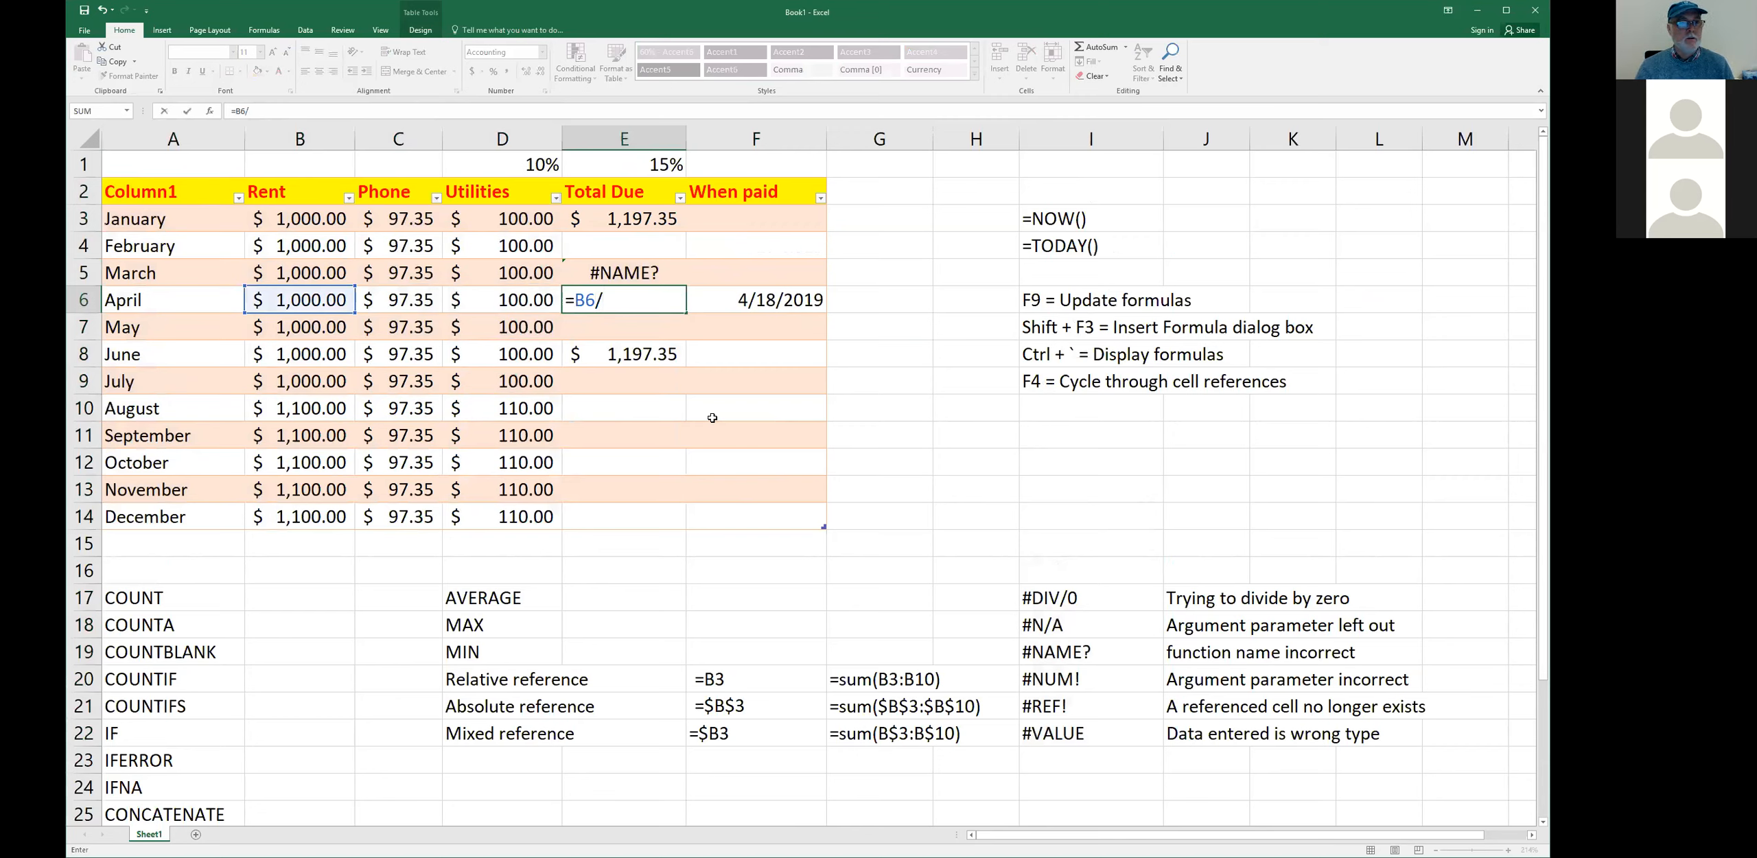
{"action": "type", "text": "B11"}
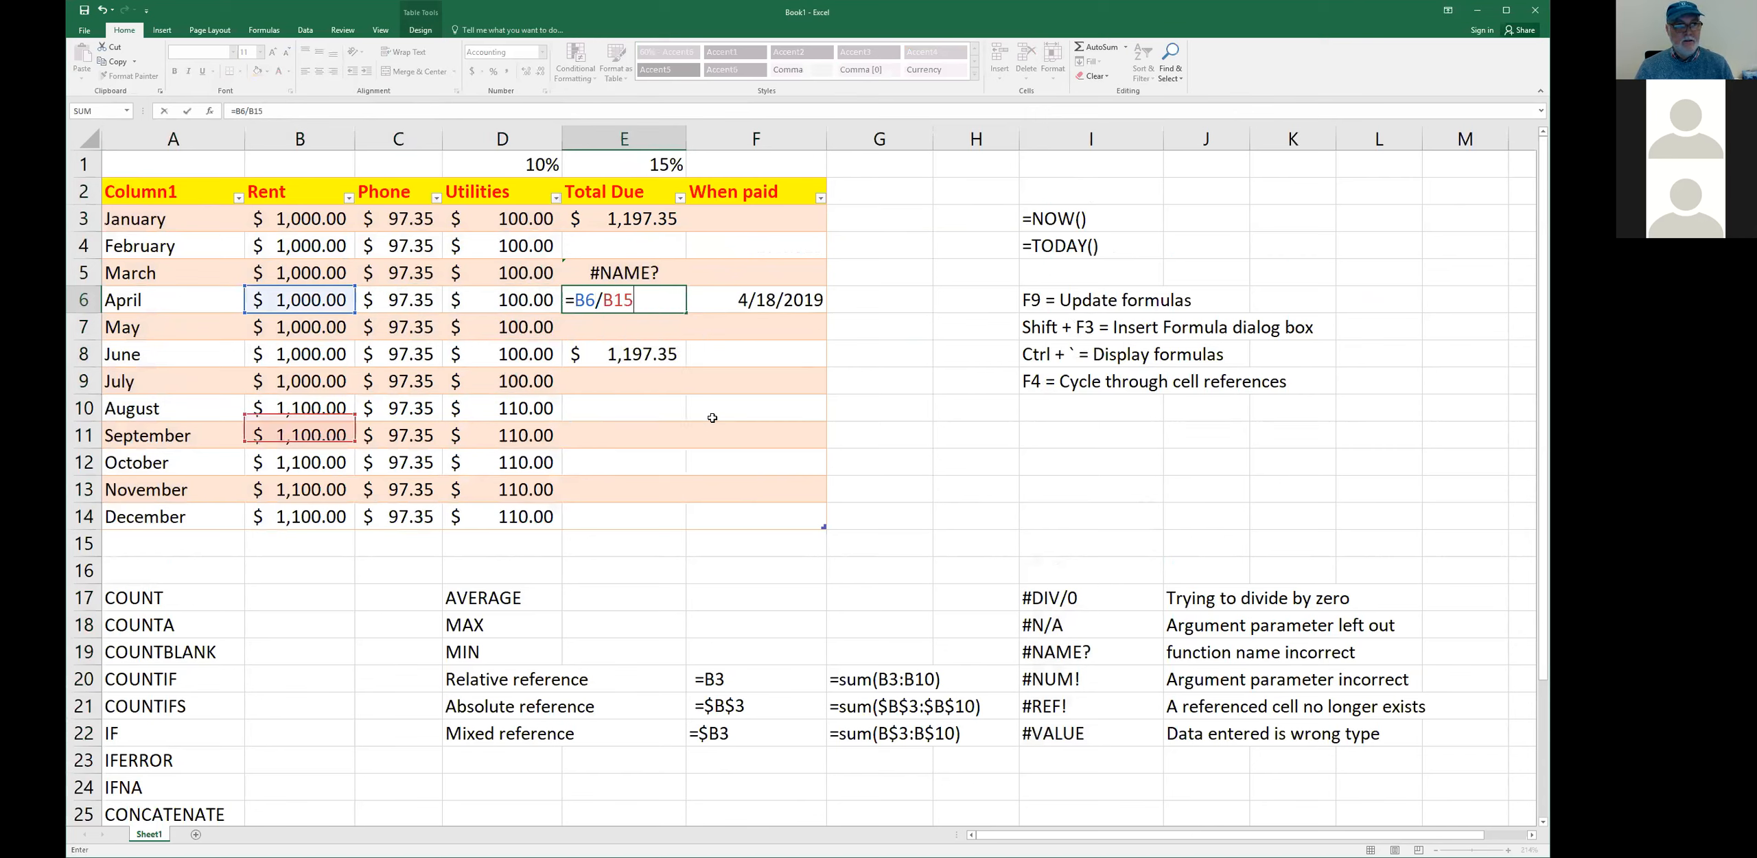
{"action": "key", "text": "BackSpace"}
{"action": "type", "text": "5"}
{"action": "key", "text": "Return"}
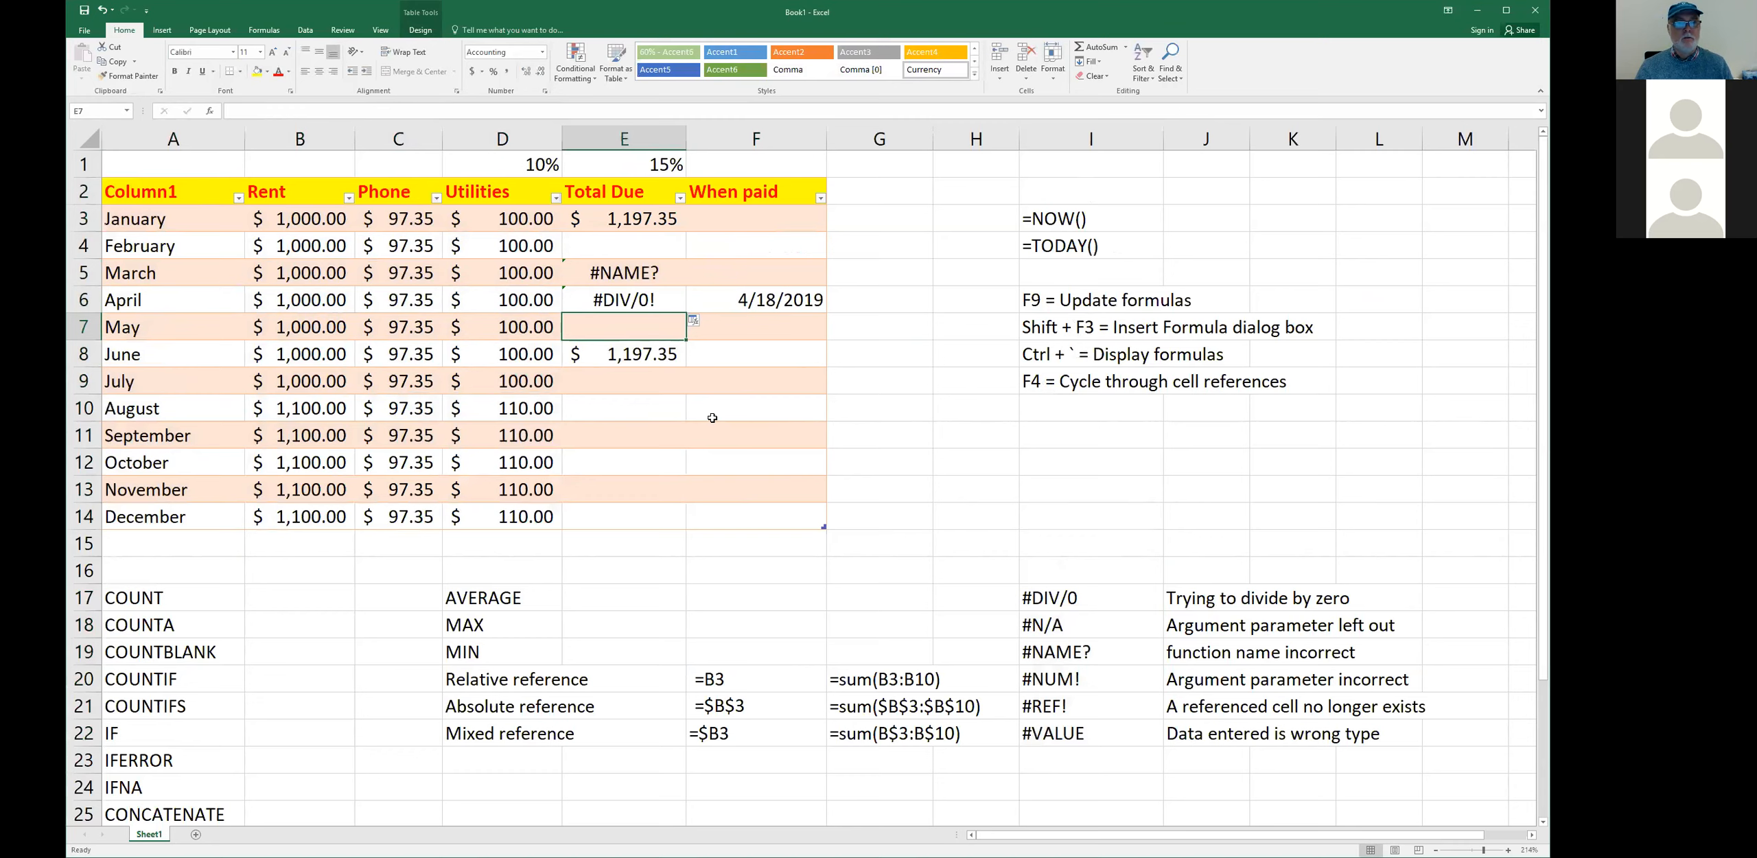
- Examine the formulas behind the errors in E6 and E5, and compare E5 with the #NAME? explanation in row 19
{"action": "key", "text": "Up"}
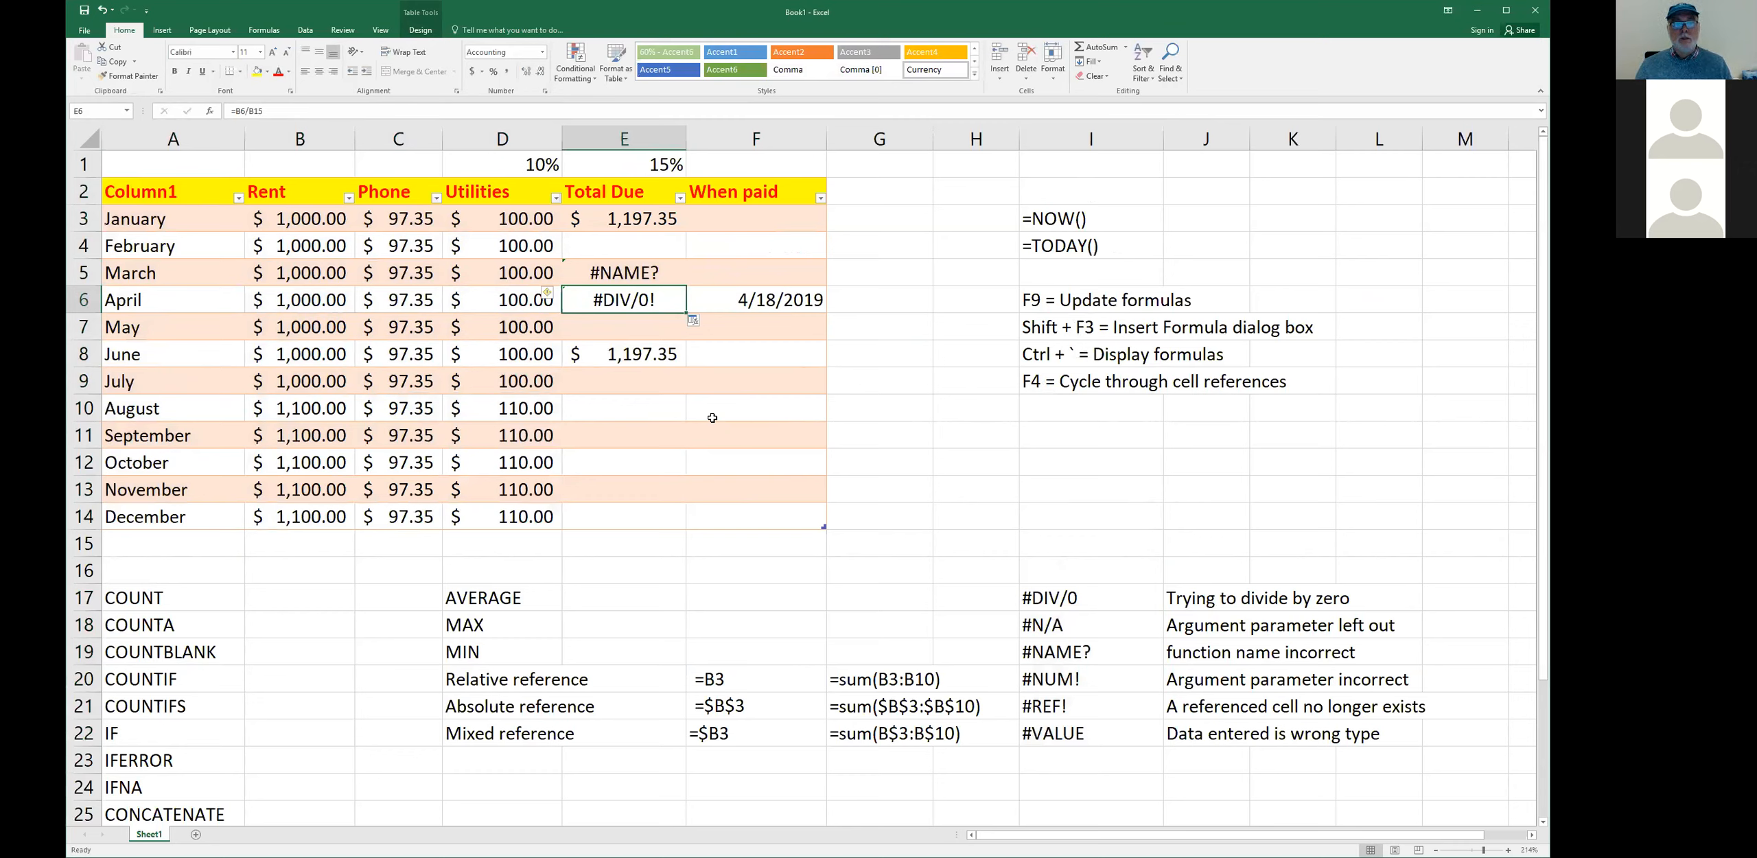
{"action": "key", "text": "Up"}
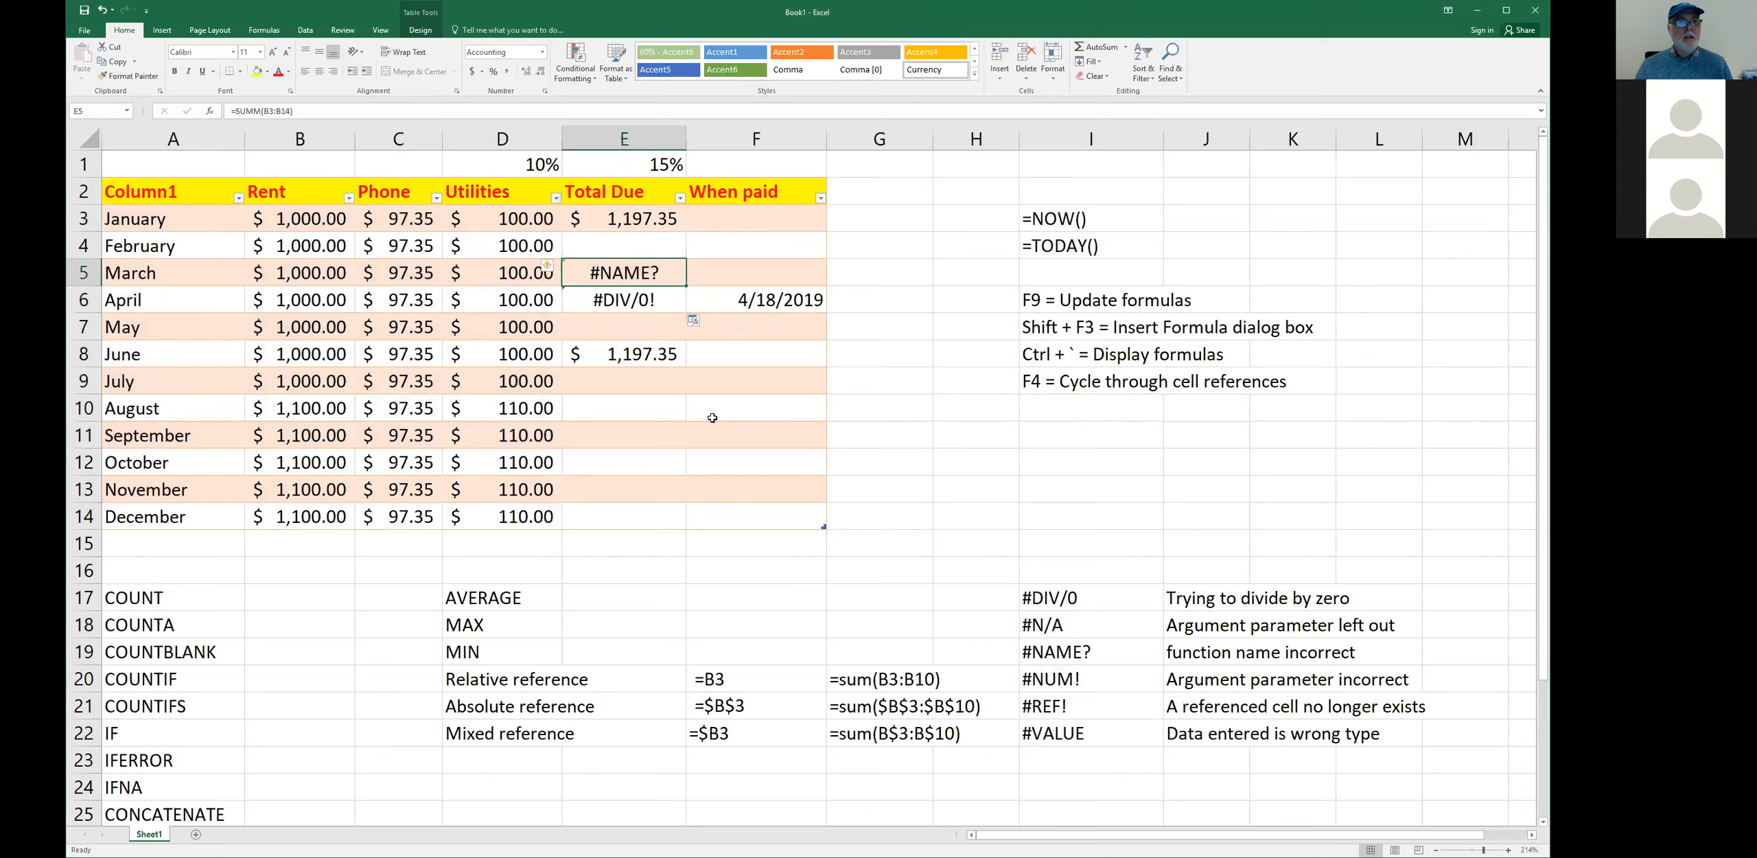
{"action": "double_click", "coordinate": [657, 274]}
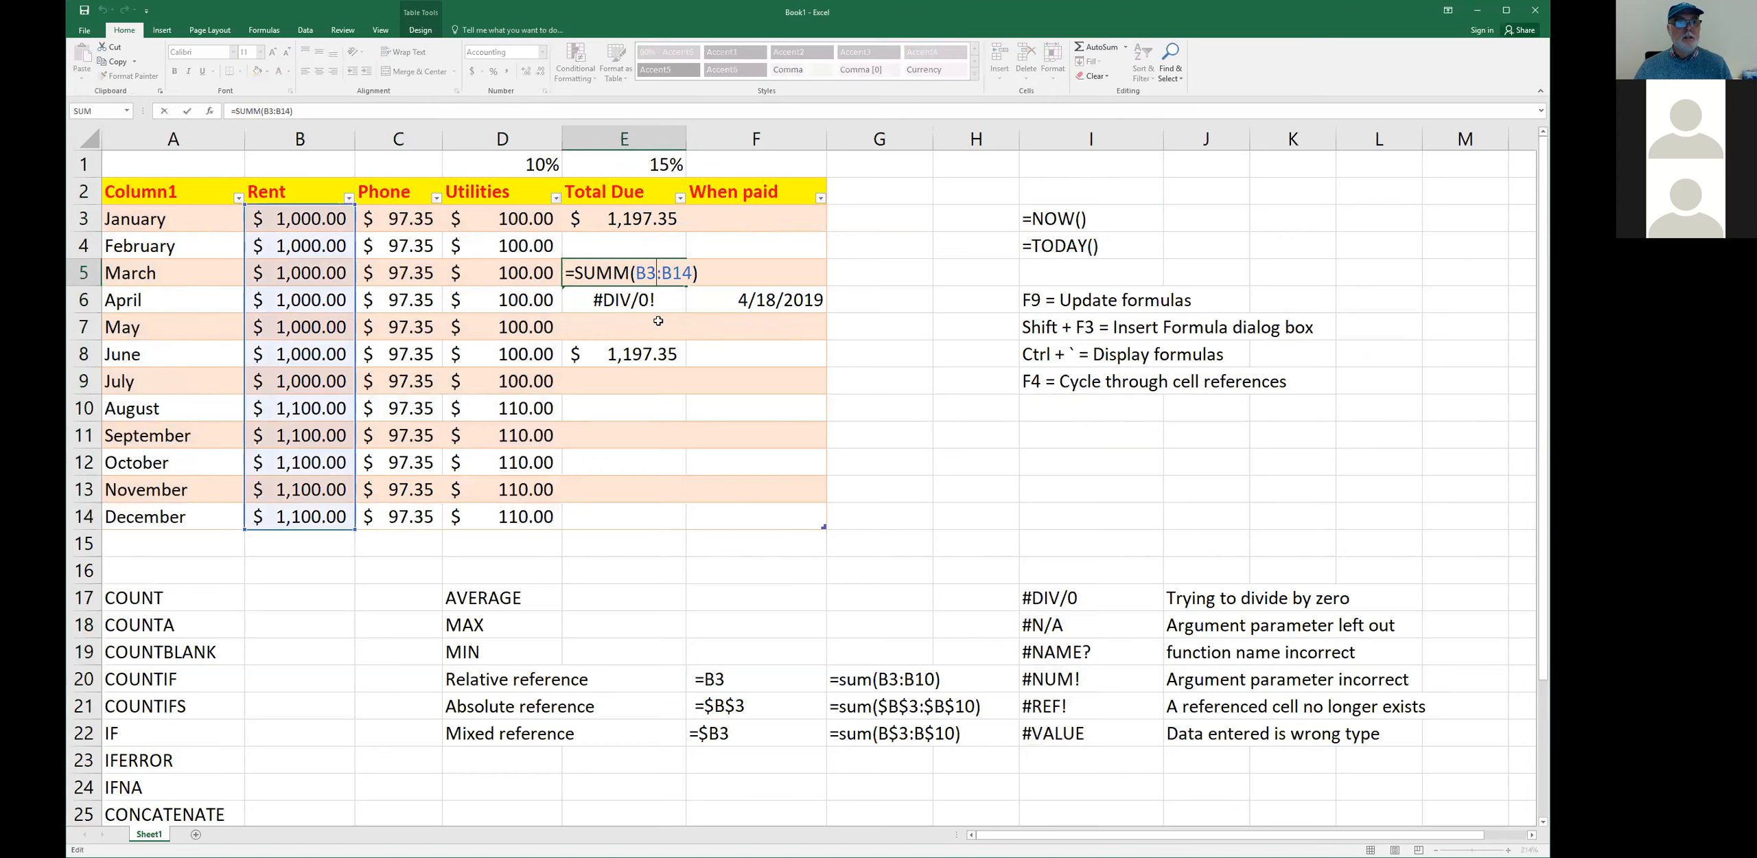
{"action": "left_click", "coordinate": [688, 344]}
{"action": "left_click", "coordinate": [626, 272]}
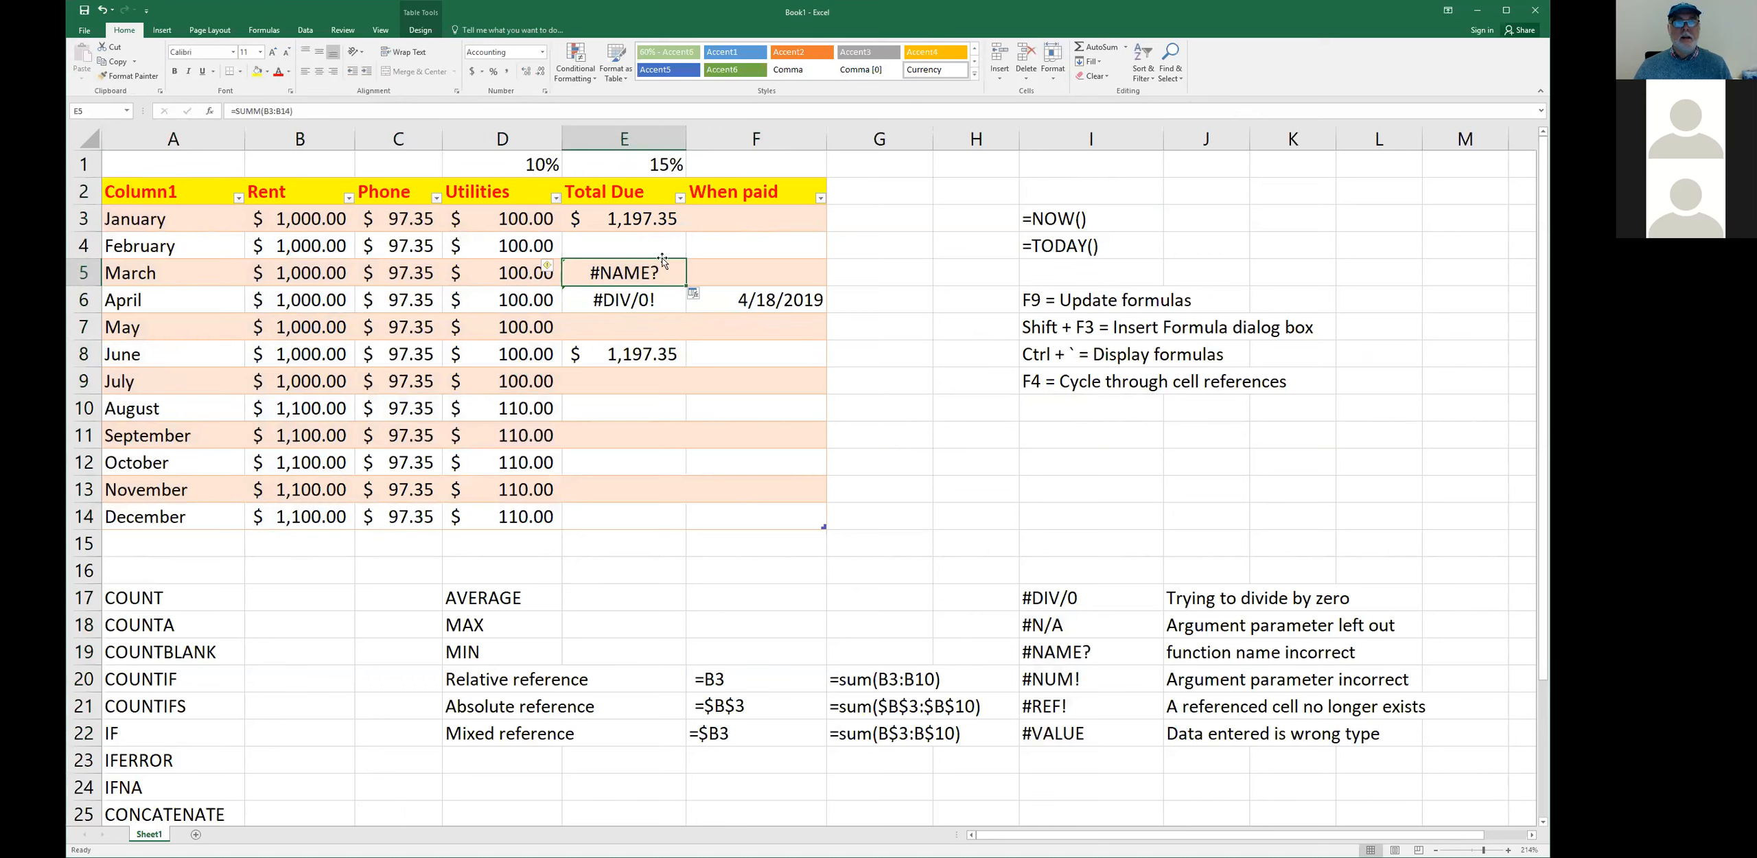
{"action": "left_click", "coordinate": [1067, 656]}
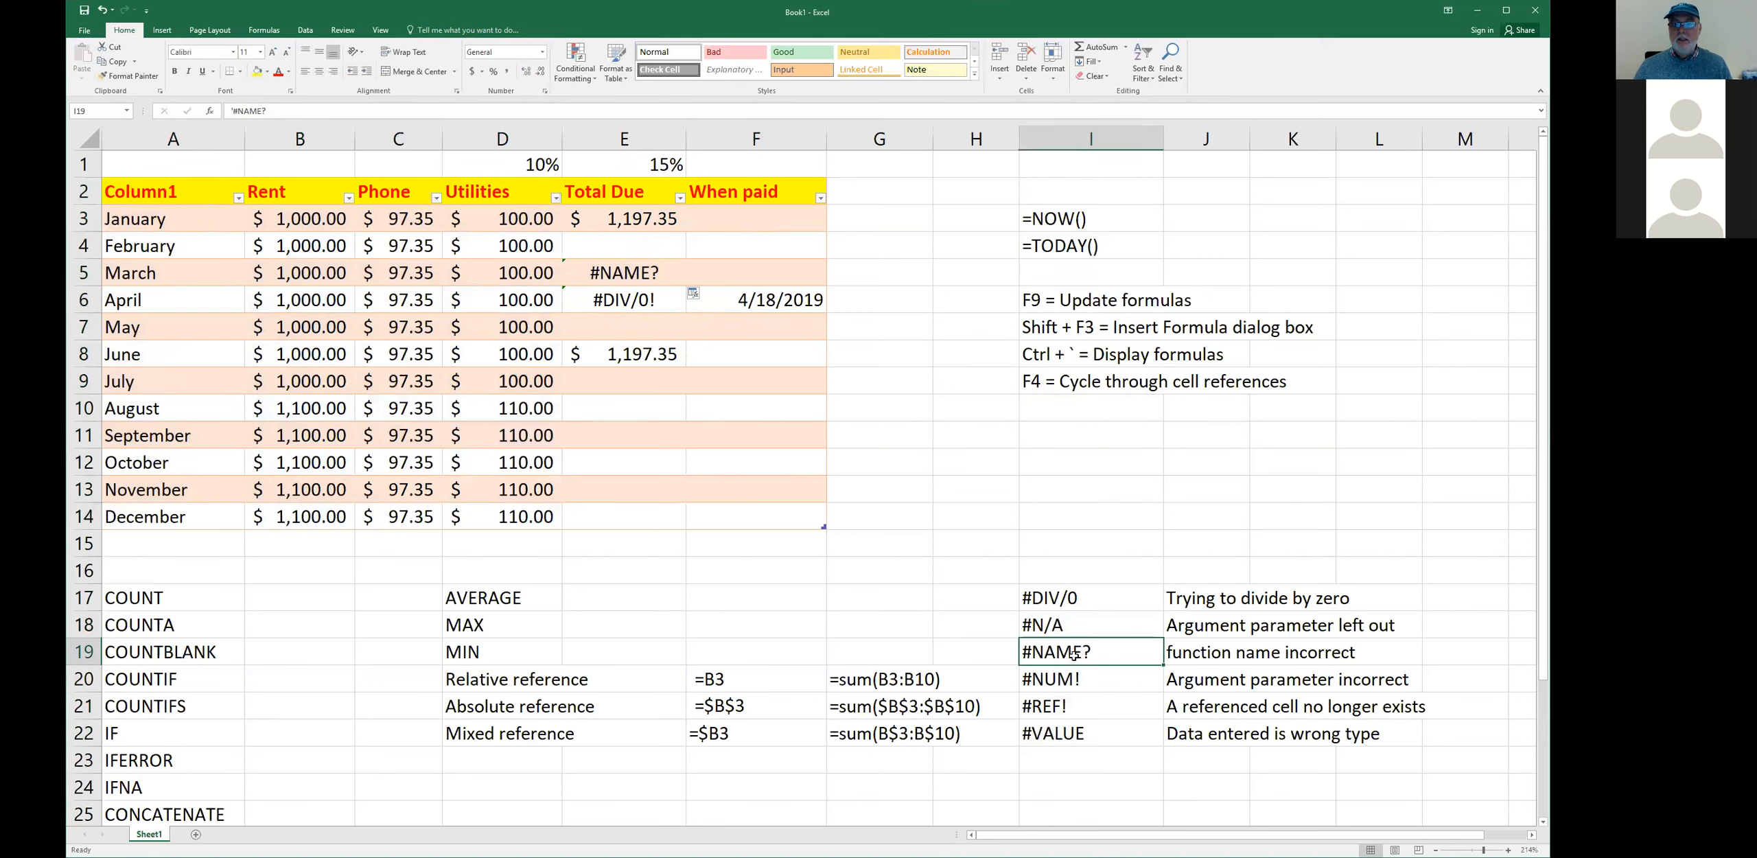
{"action": "left_click", "coordinate": [1201, 649]}
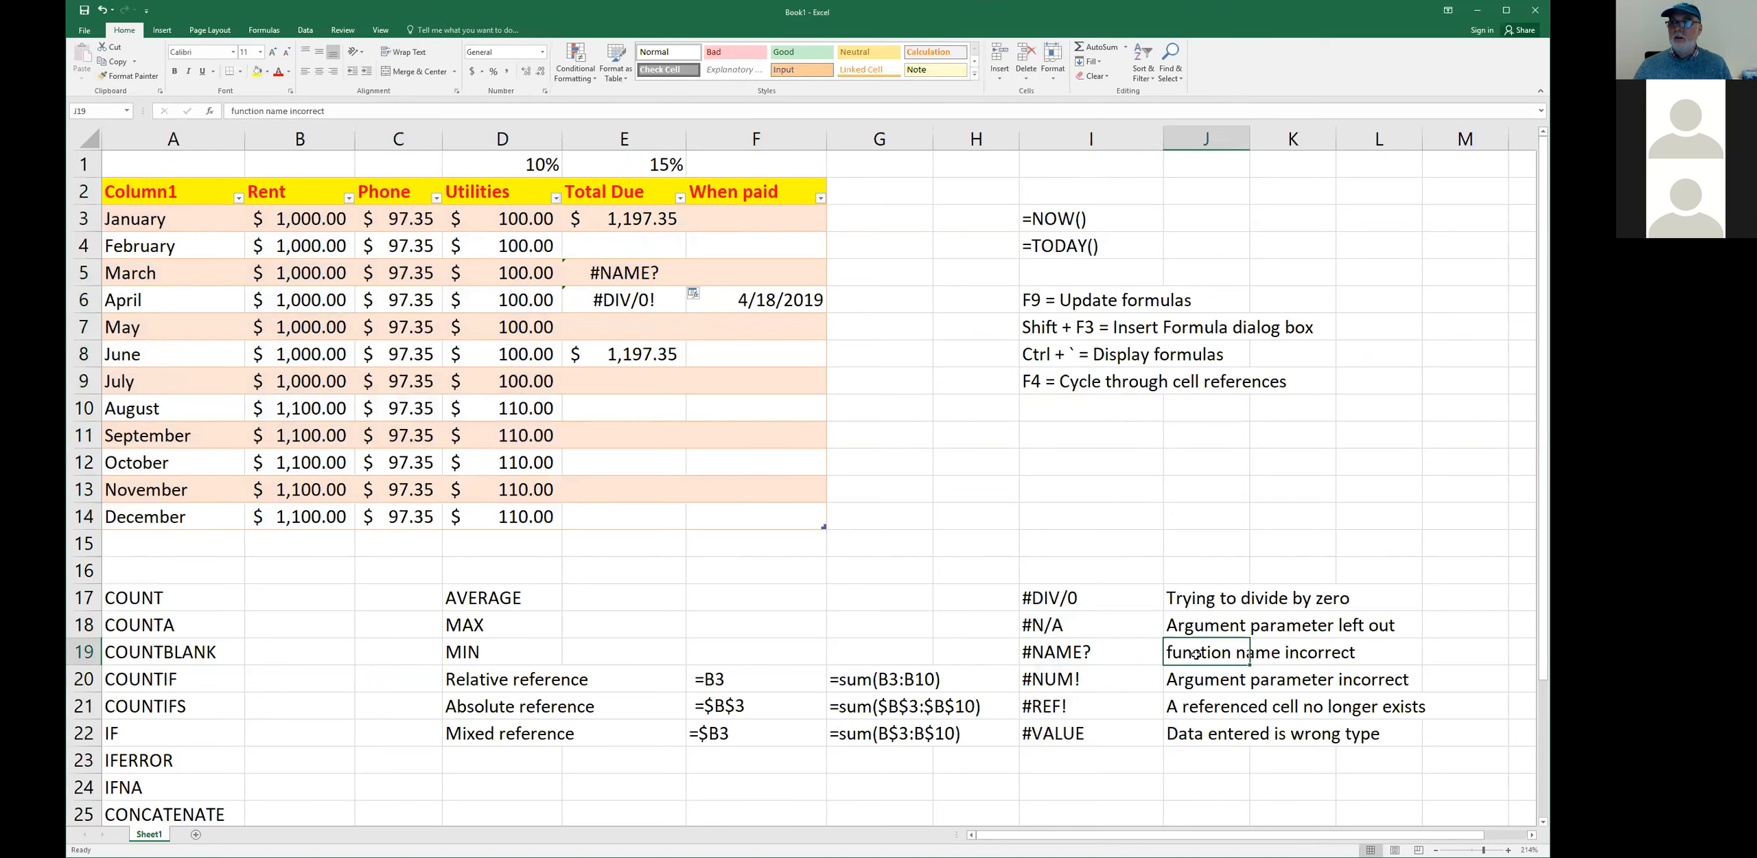
{"action": "double_click", "coordinate": [610, 267]}
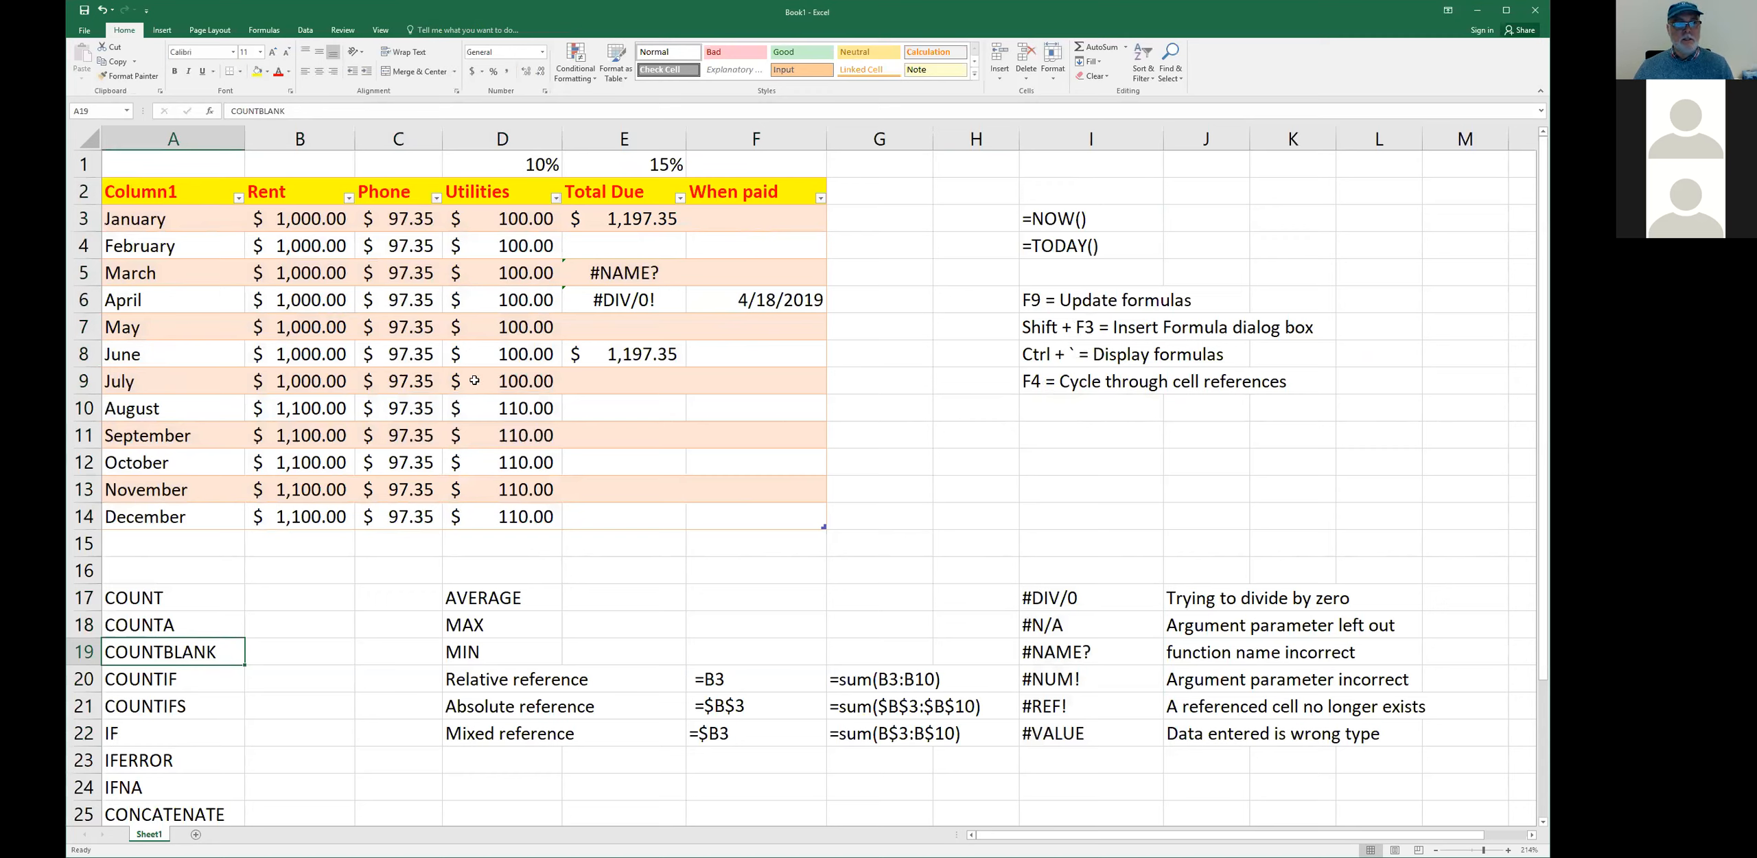
- Correct the misspelled function name in March's Total Due formula in E5 to SUM, and clear the cell
{"action": "left_click", "coordinate": [604, 271]}
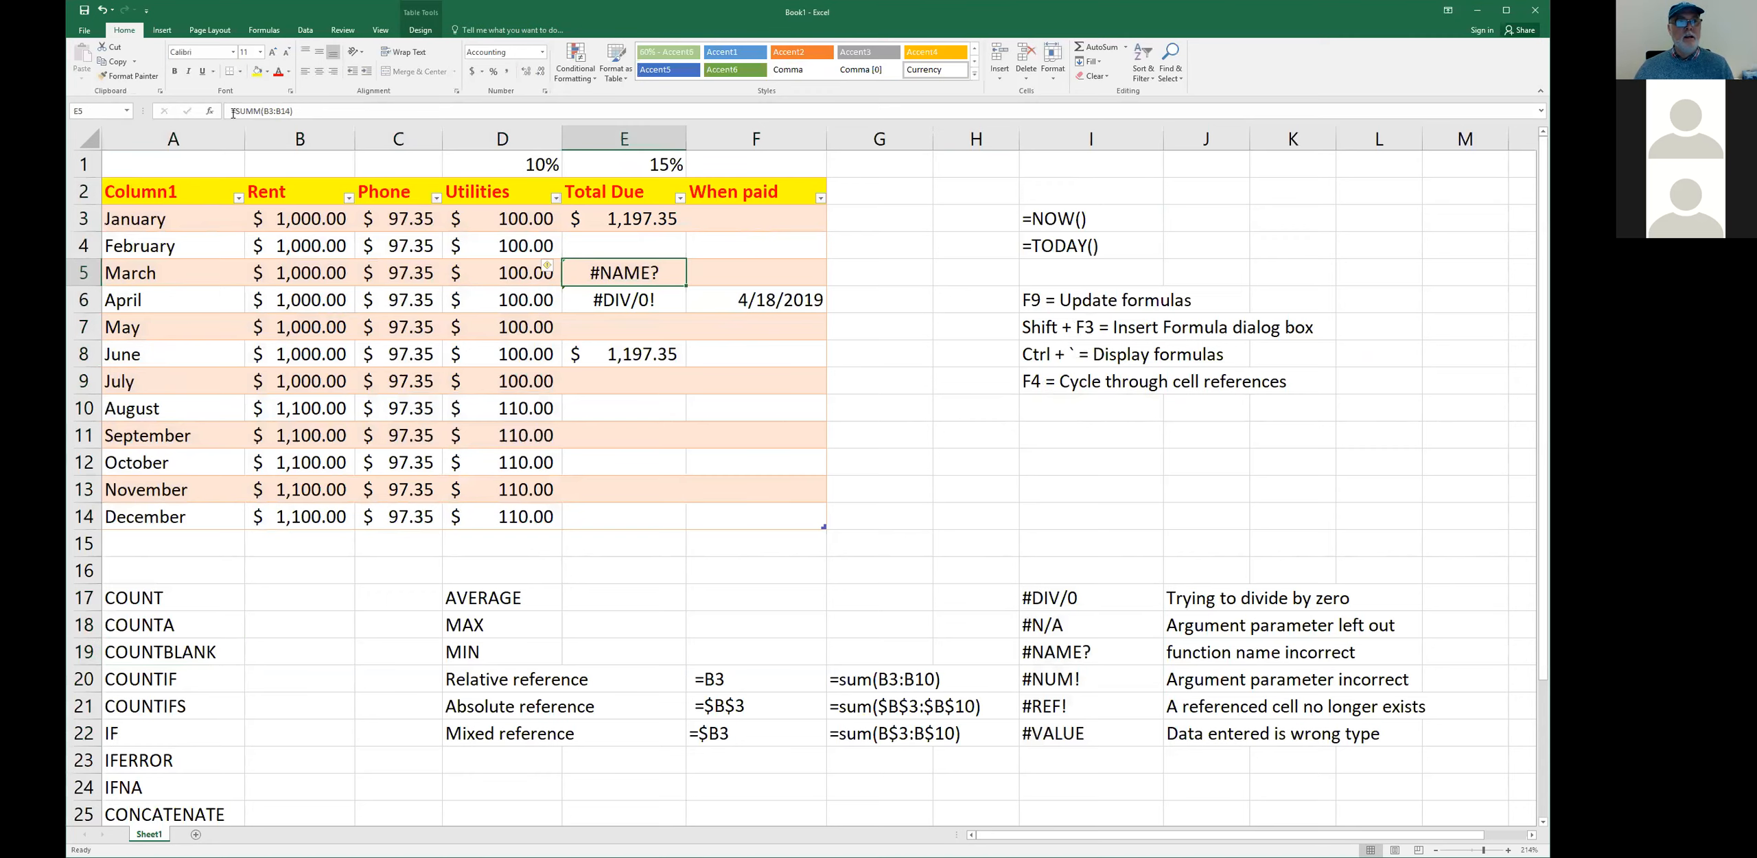
{"action": "double_click", "coordinate": [617, 275]}
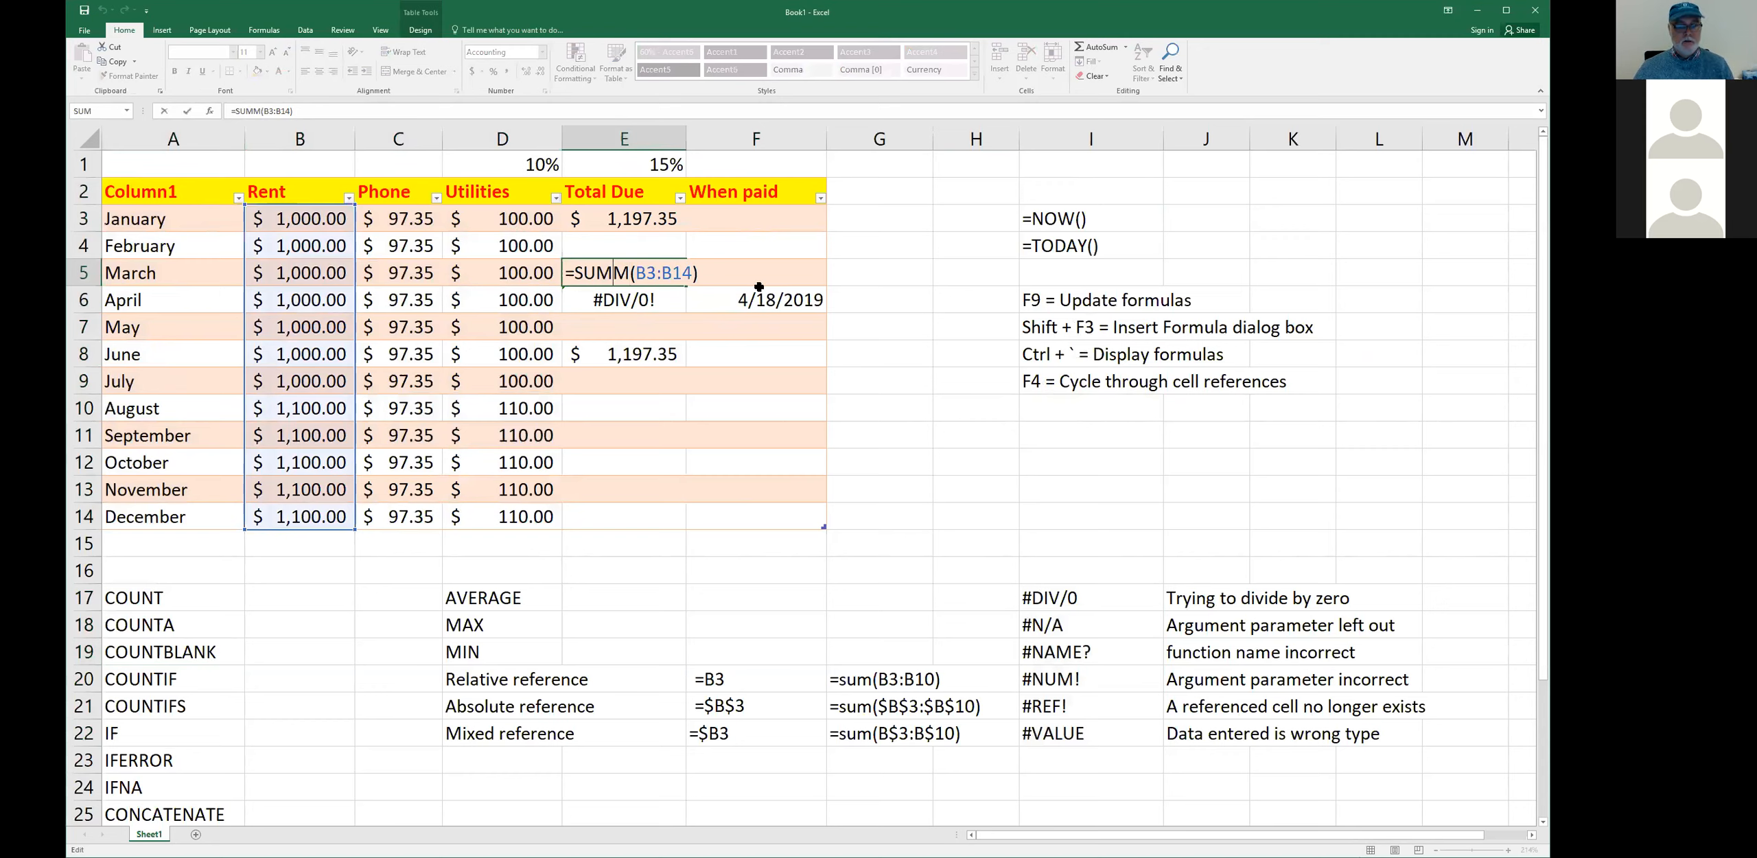
{"action": "key", "text": "Delete"}
{"action": "key", "text": "ctrl+Return"}
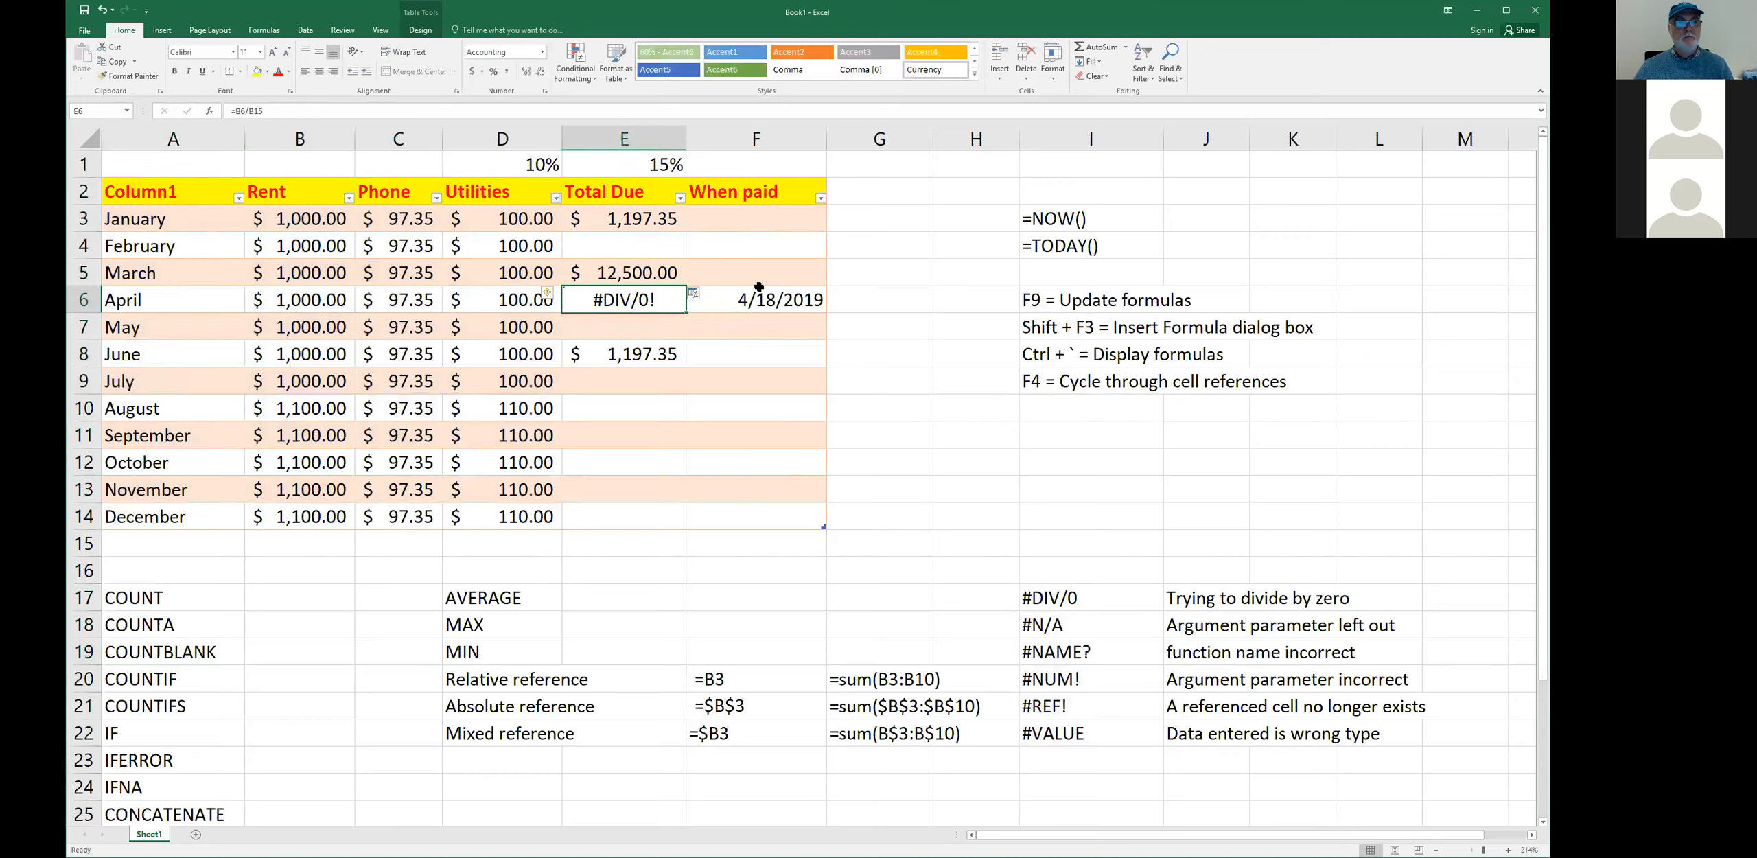
{"action": "key", "text": "Delete"}
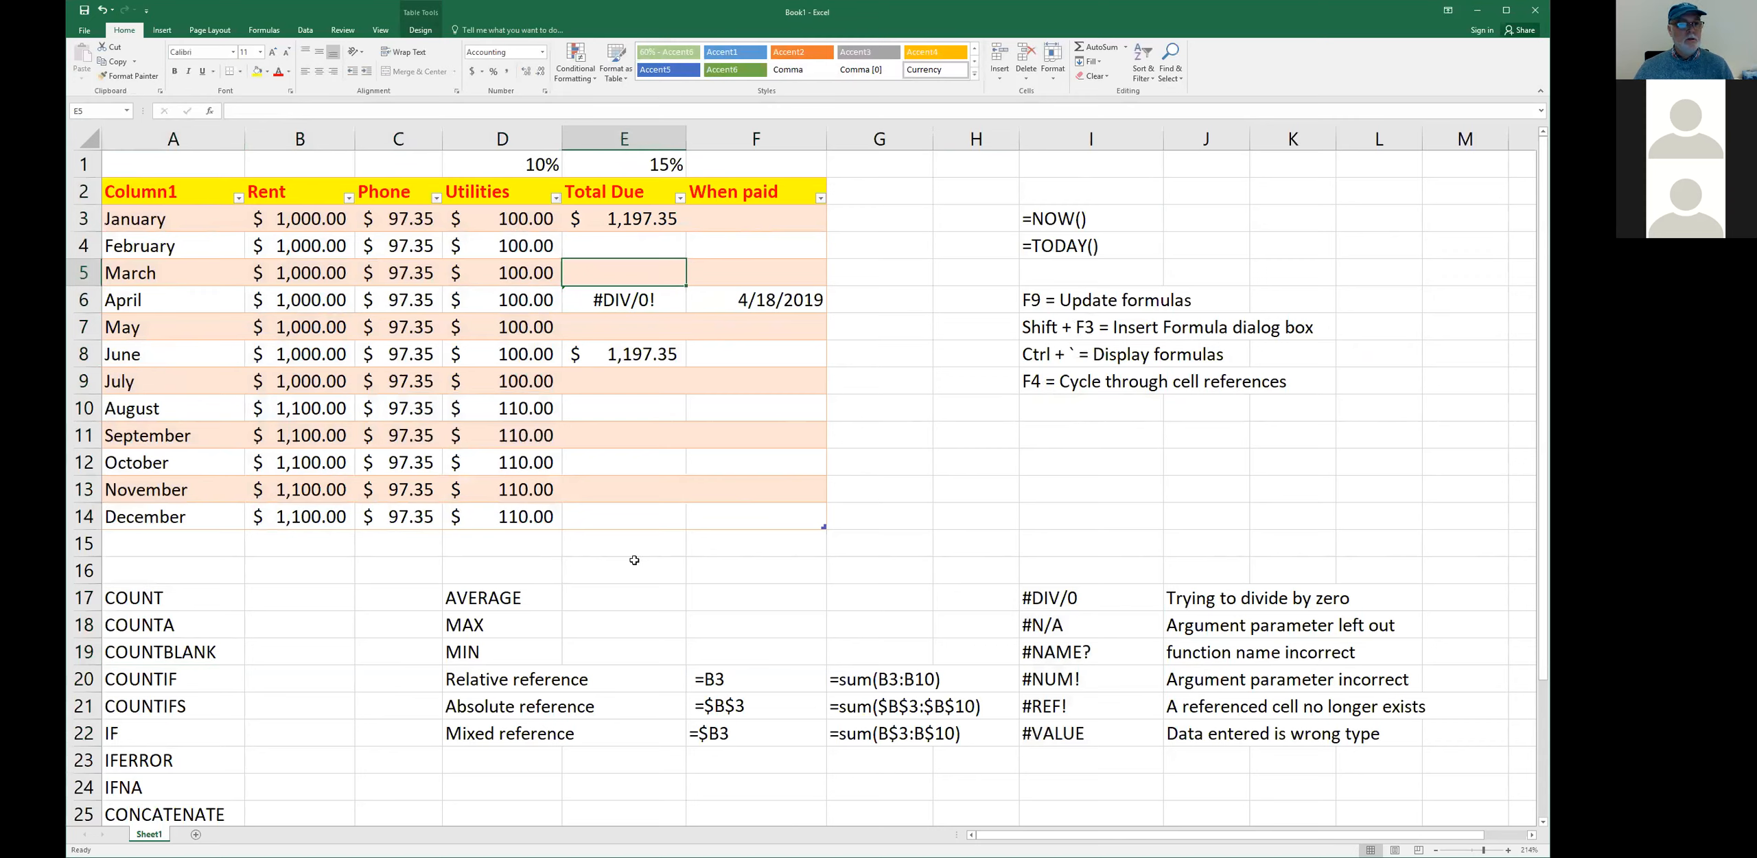
- Try to enter =countif(B3:B14) in B20 without a criteria argument
{"action": "left_click", "coordinate": [309, 676]}
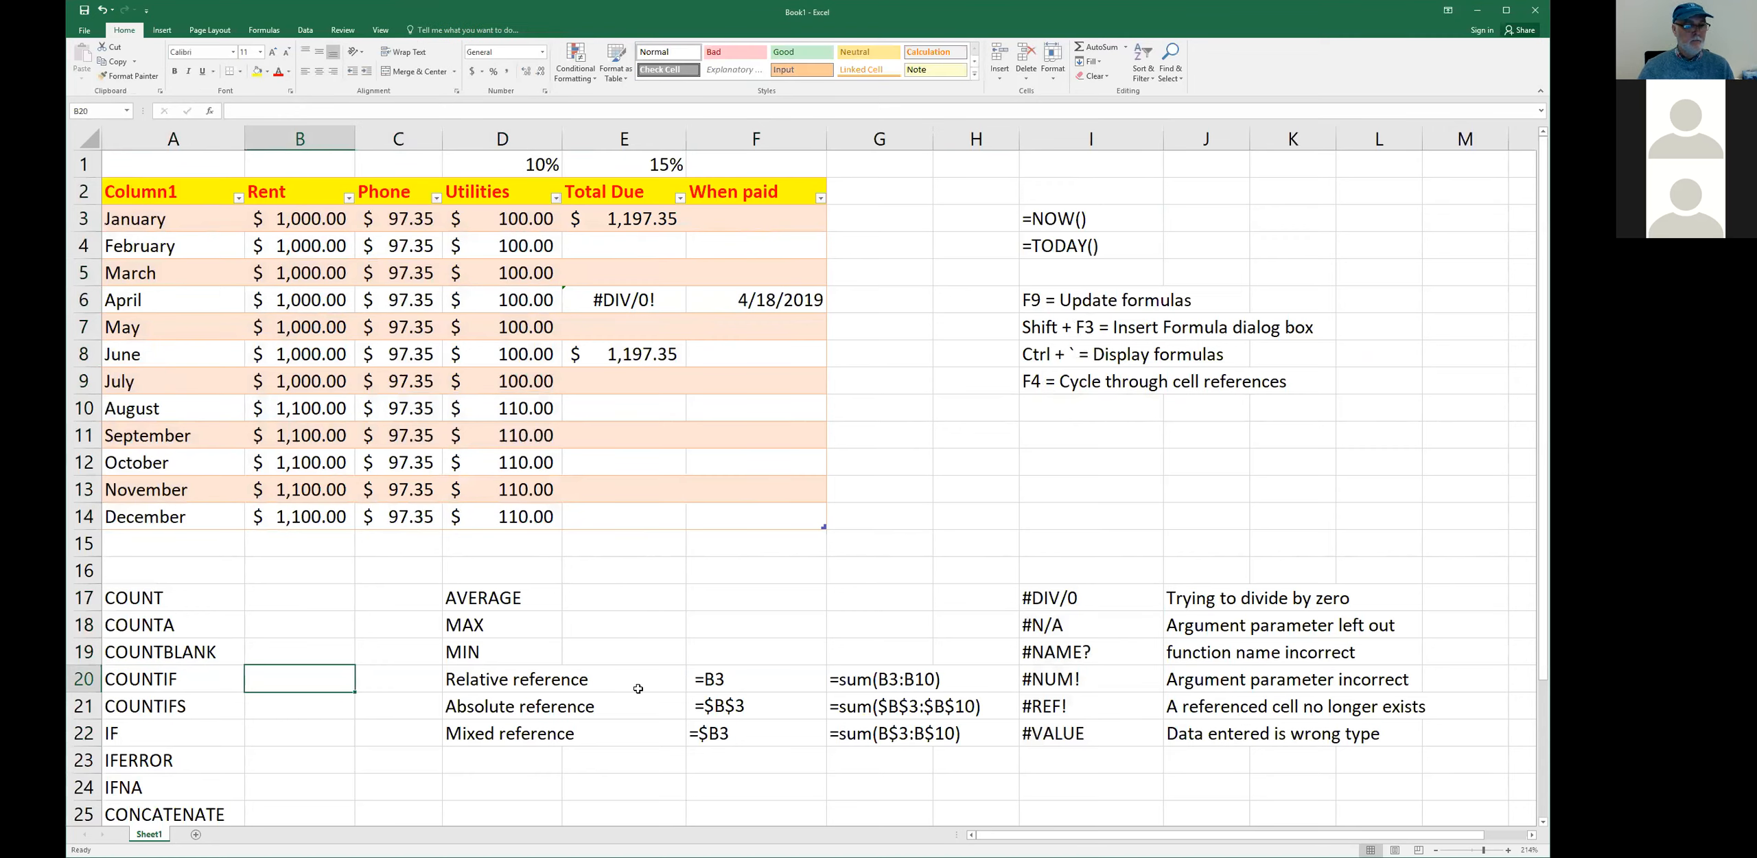
{"action": "type", "text": "="}
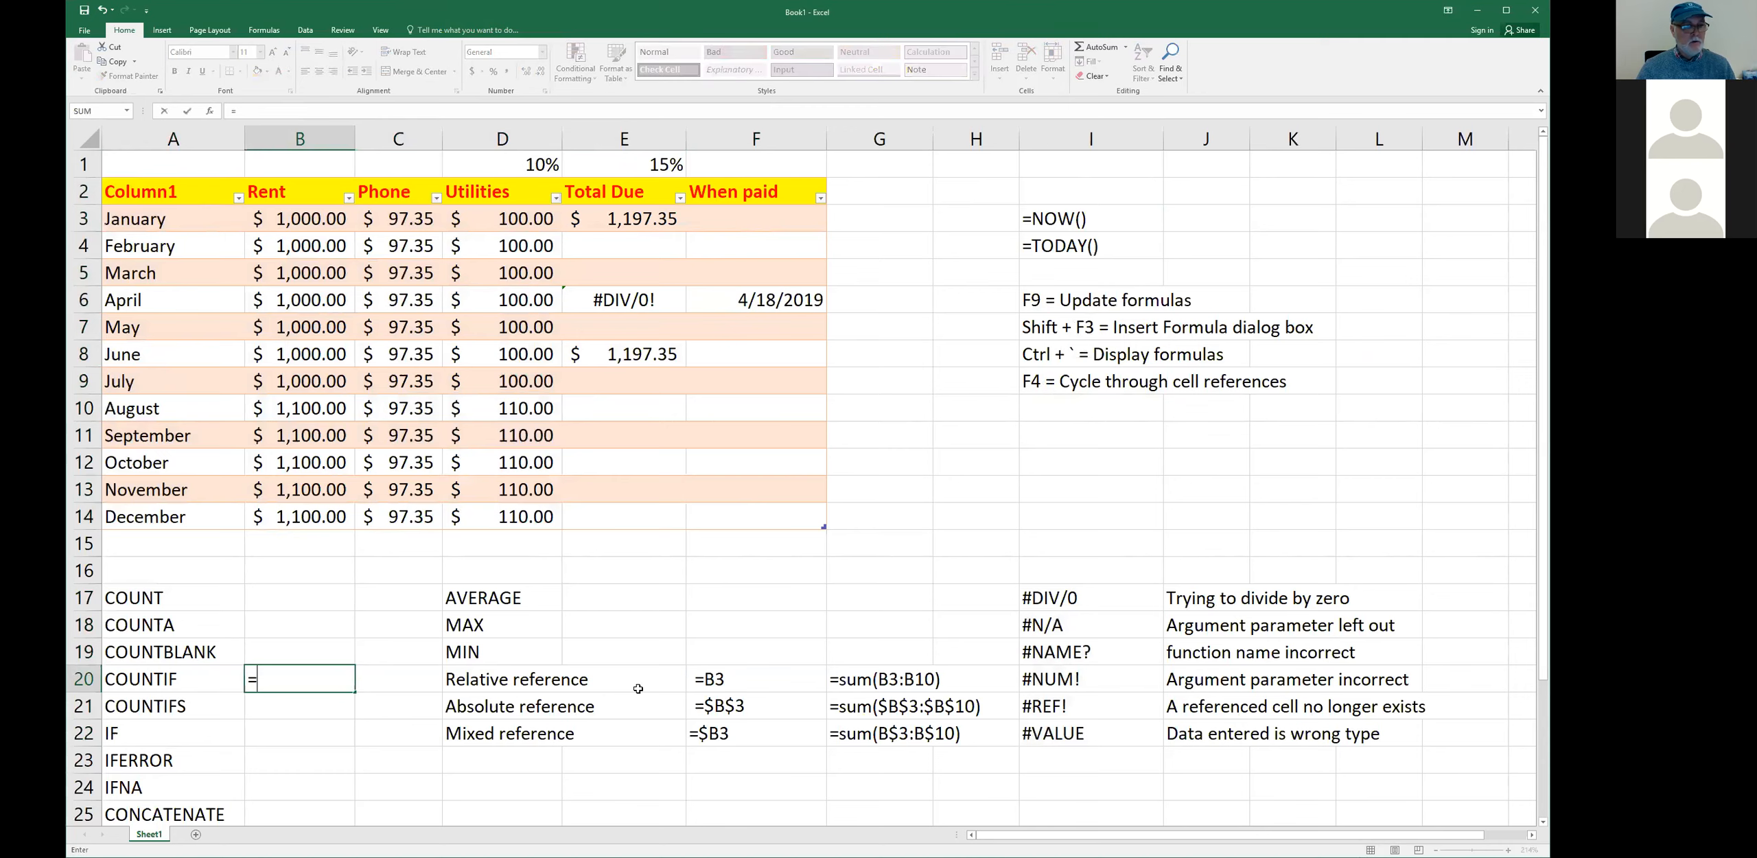
{"action": "type", "text": "countif("}
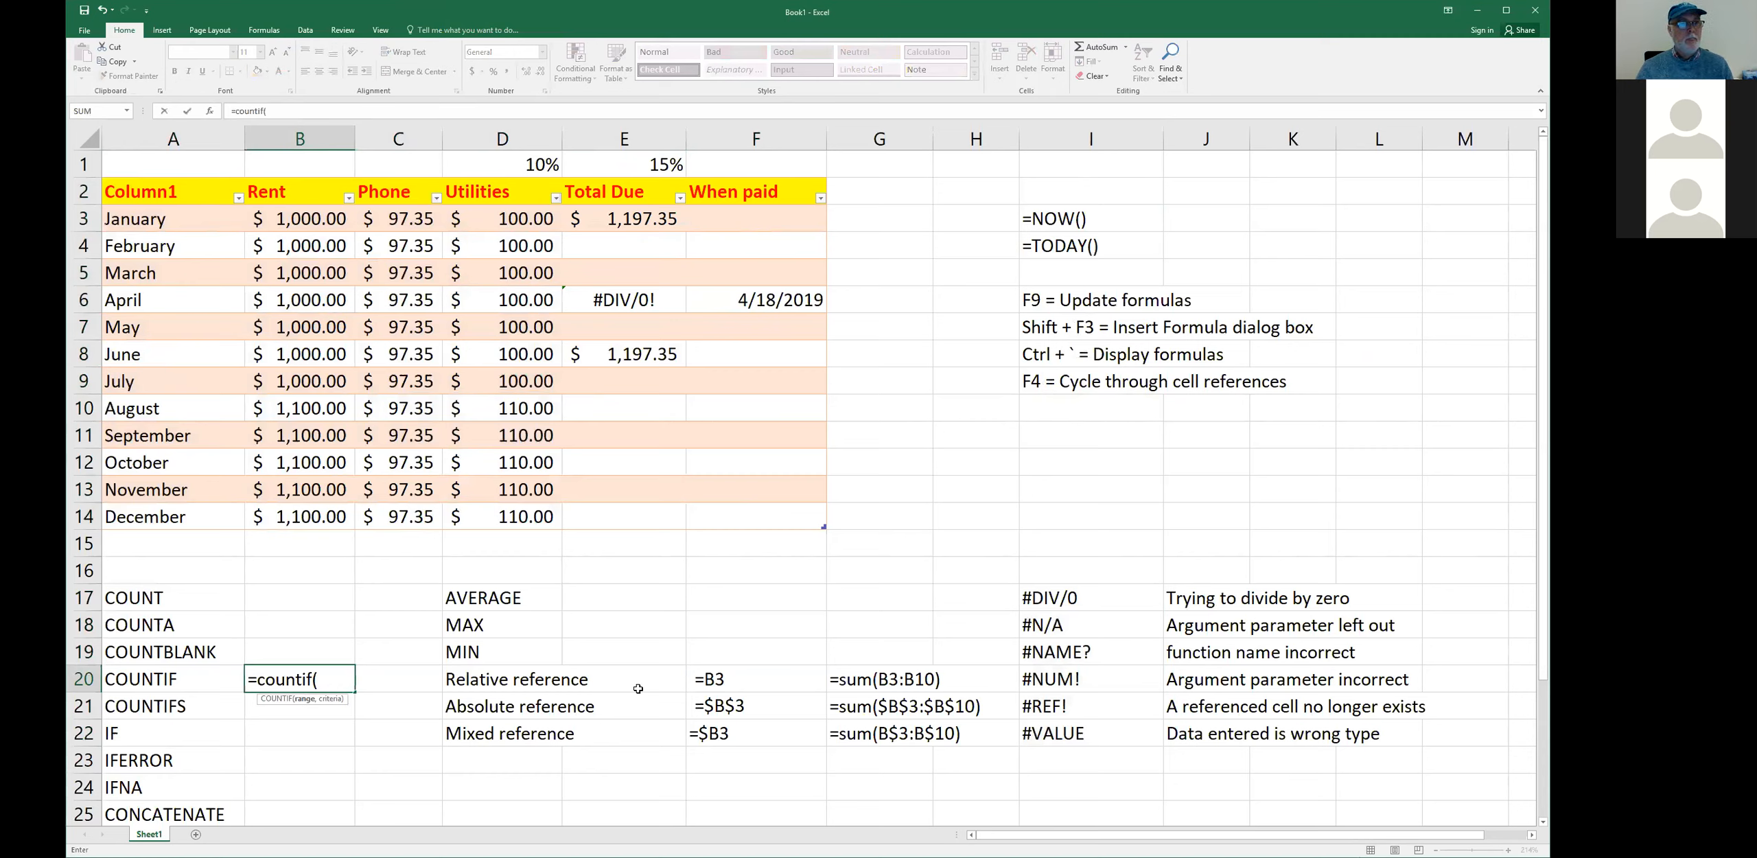
{"action": "type", "text": "B3:B14"}
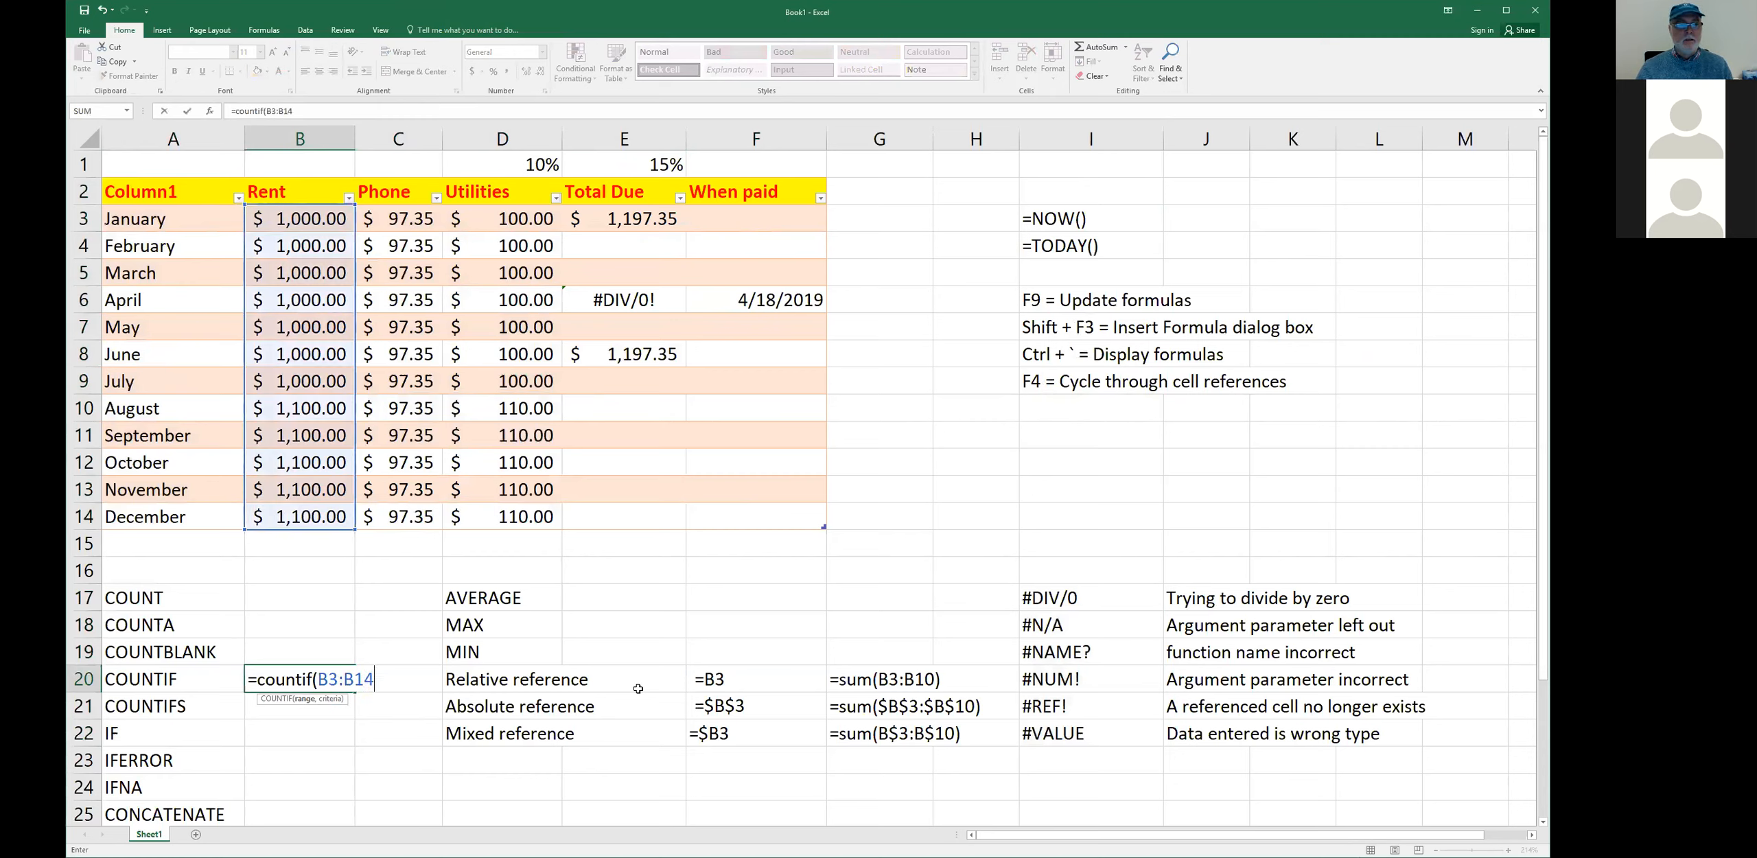
{"action": "type", "text": ")"}
{"action": "key", "text": "Return"}
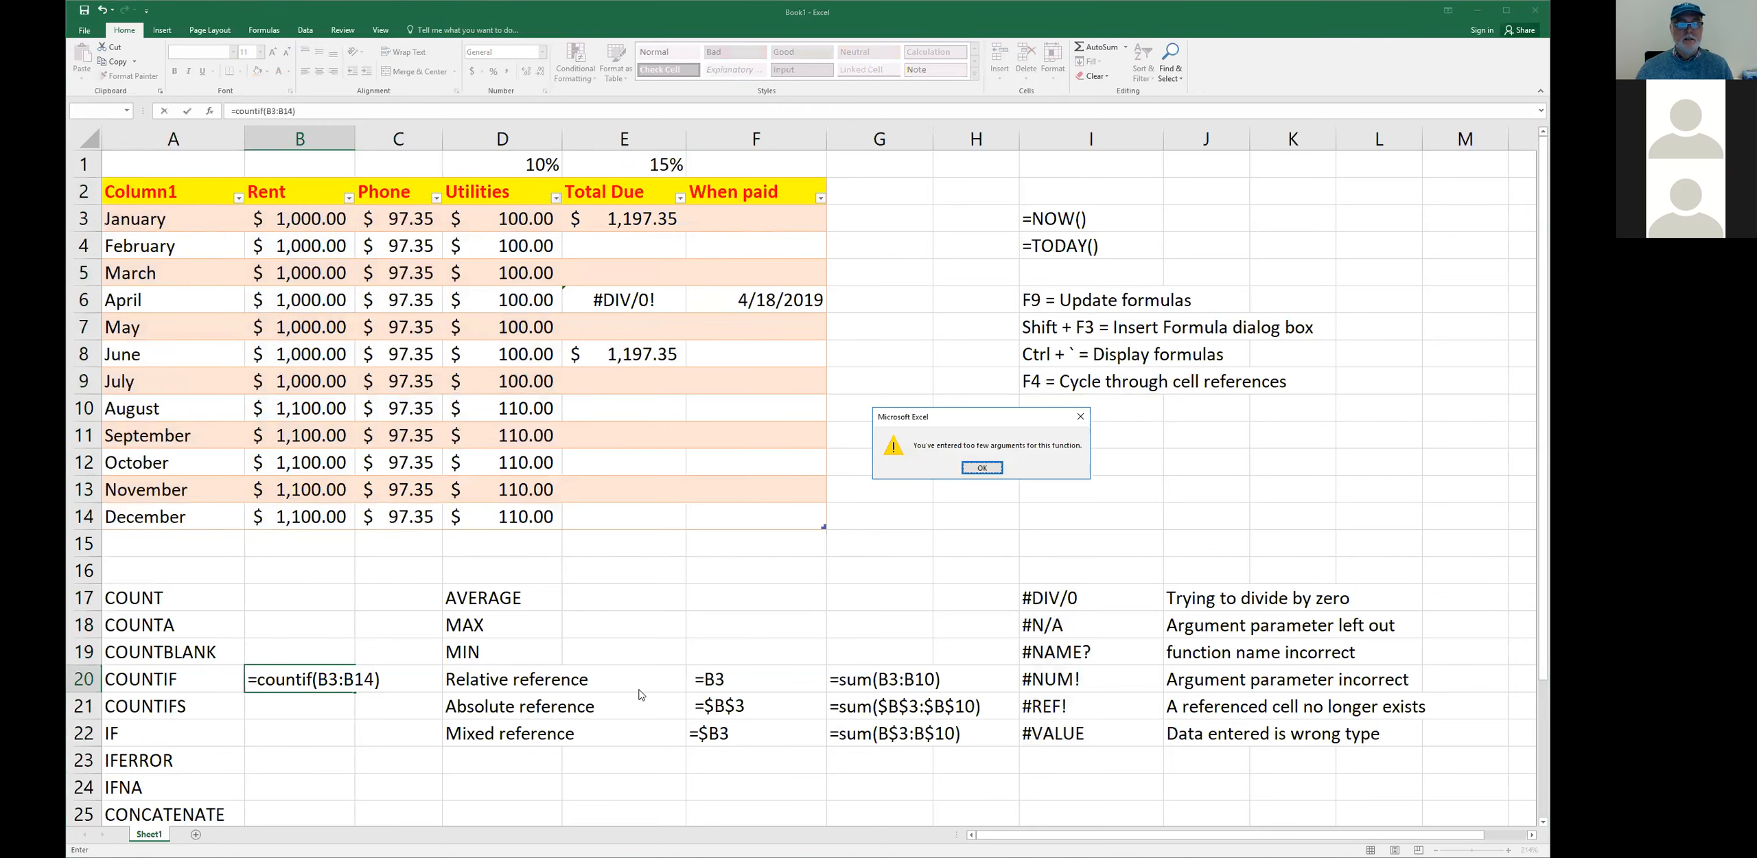
{"action": "left_click", "coordinate": [983, 468]}
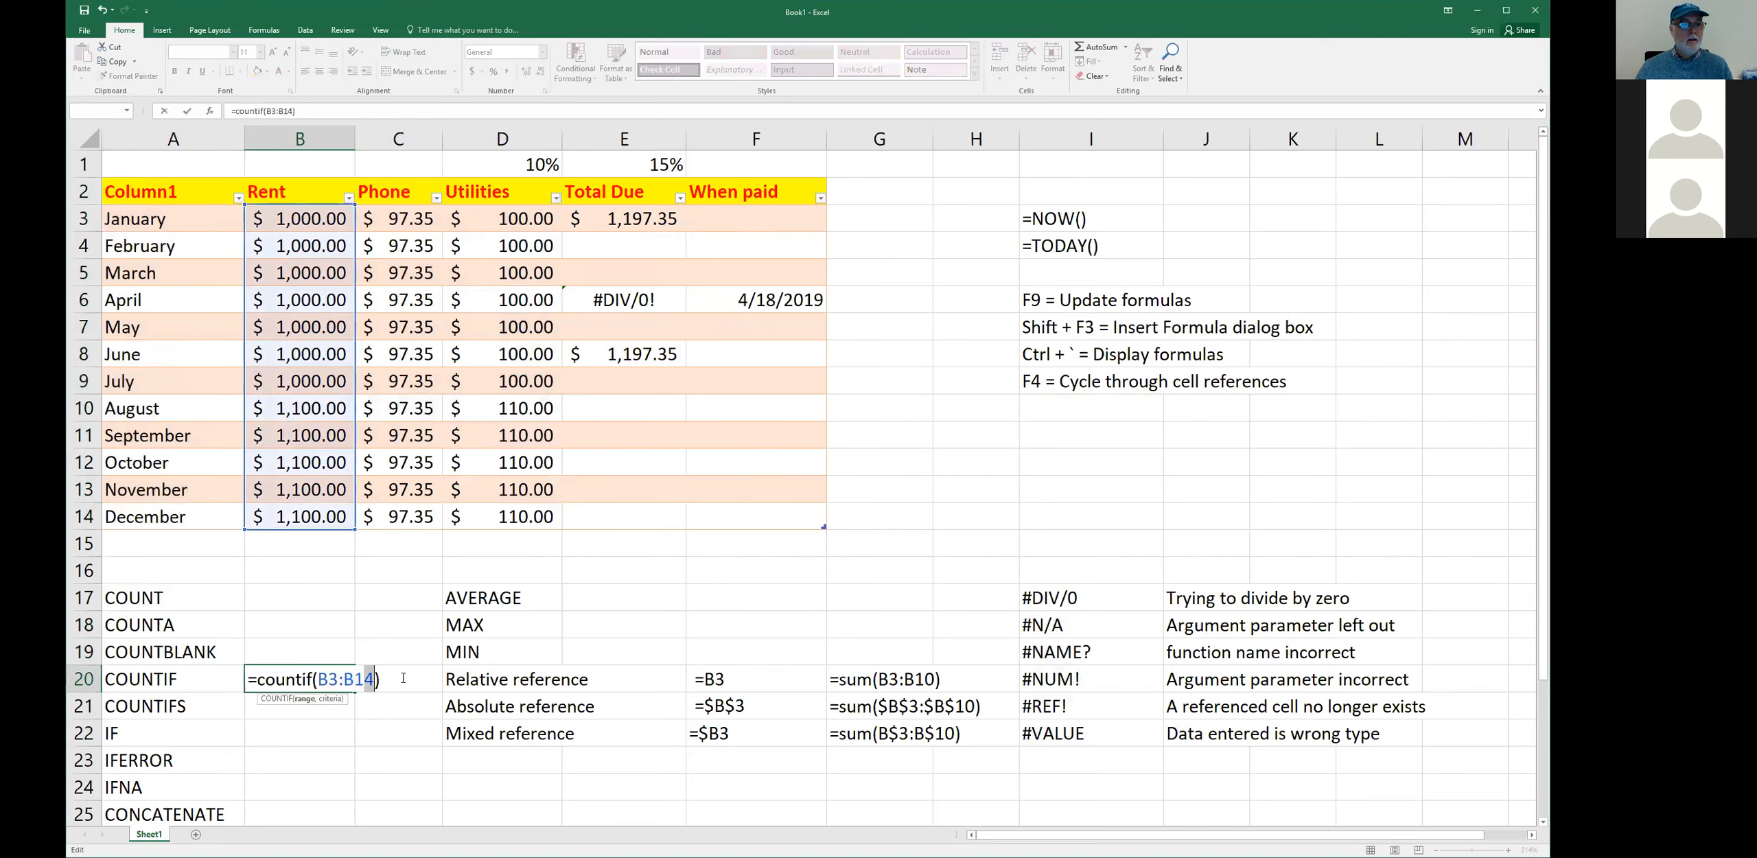
- Add a comma after the range in B20's COUNTIF formula, leaving the criteria empty, and enter it
{"action": "left_click", "coordinate": [375, 680]}
{"action": "type", "text": ","}
{"action": "key", "text": "Return"}
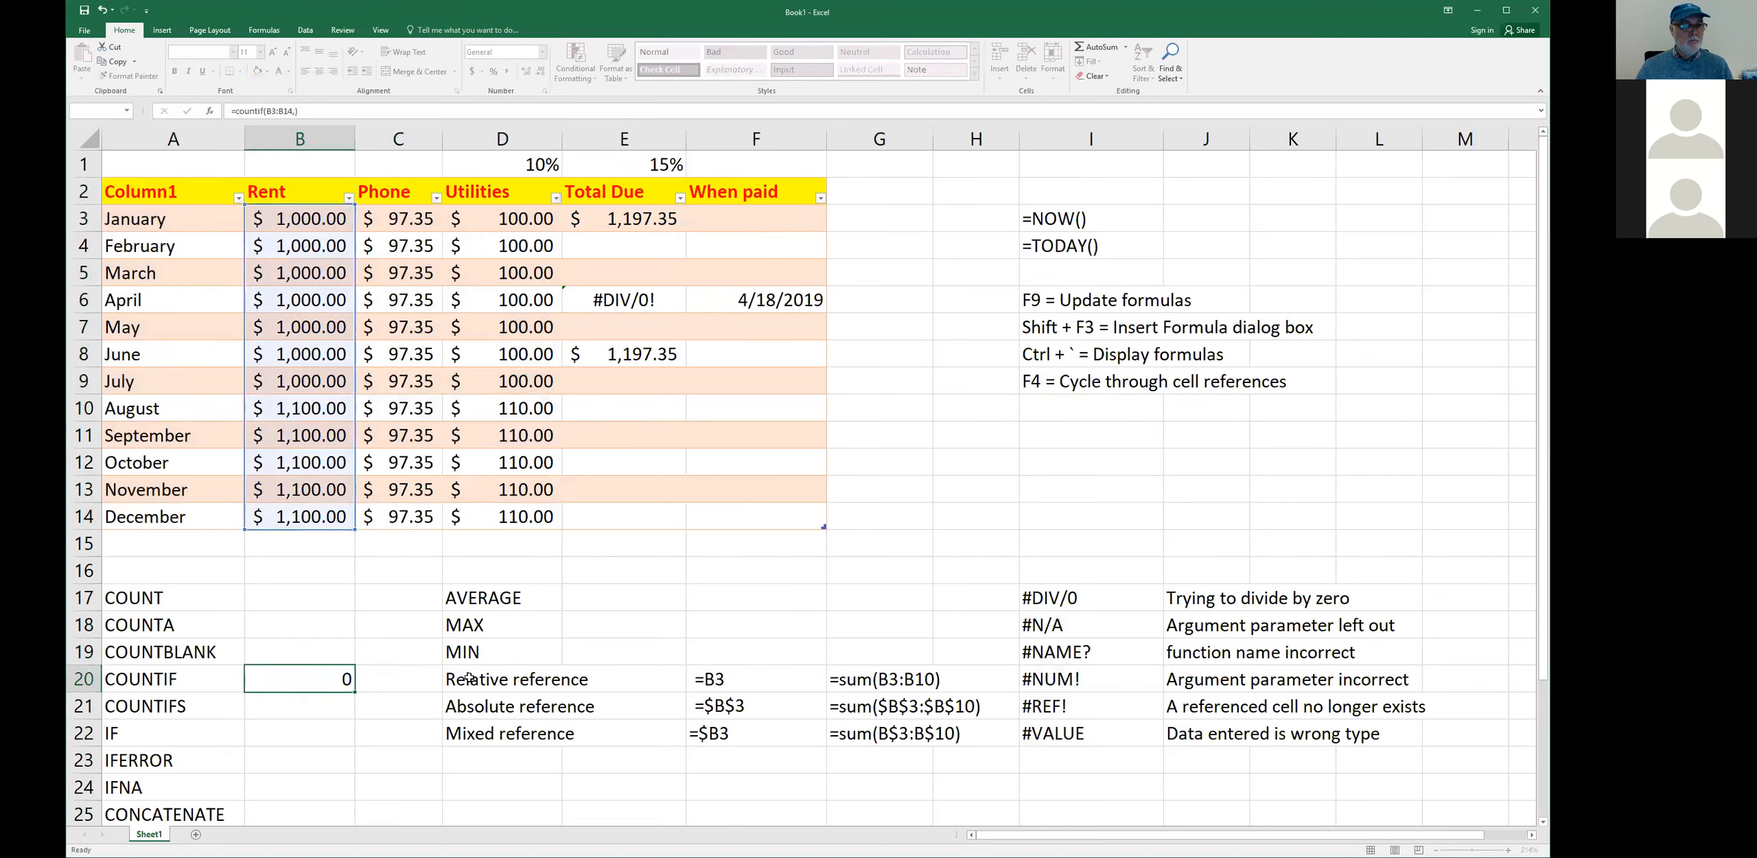
{"action": "key", "text": "Up"}
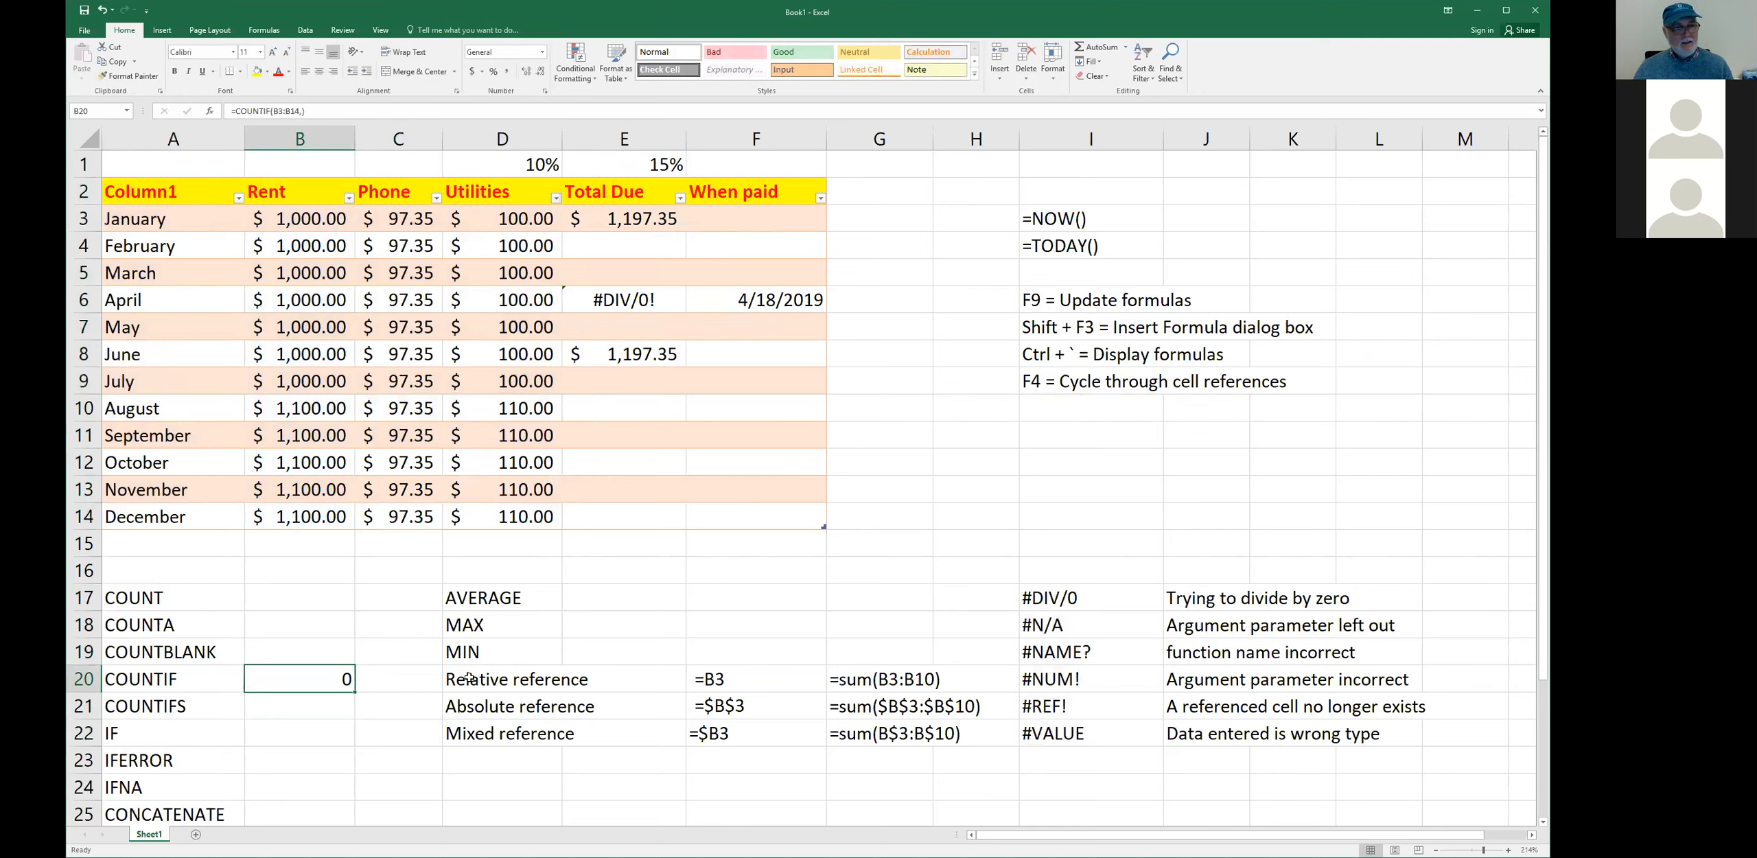
- Add 1100 as the criteria in B20's COUNTIF formula
{"action": "key", "text": "F2"}
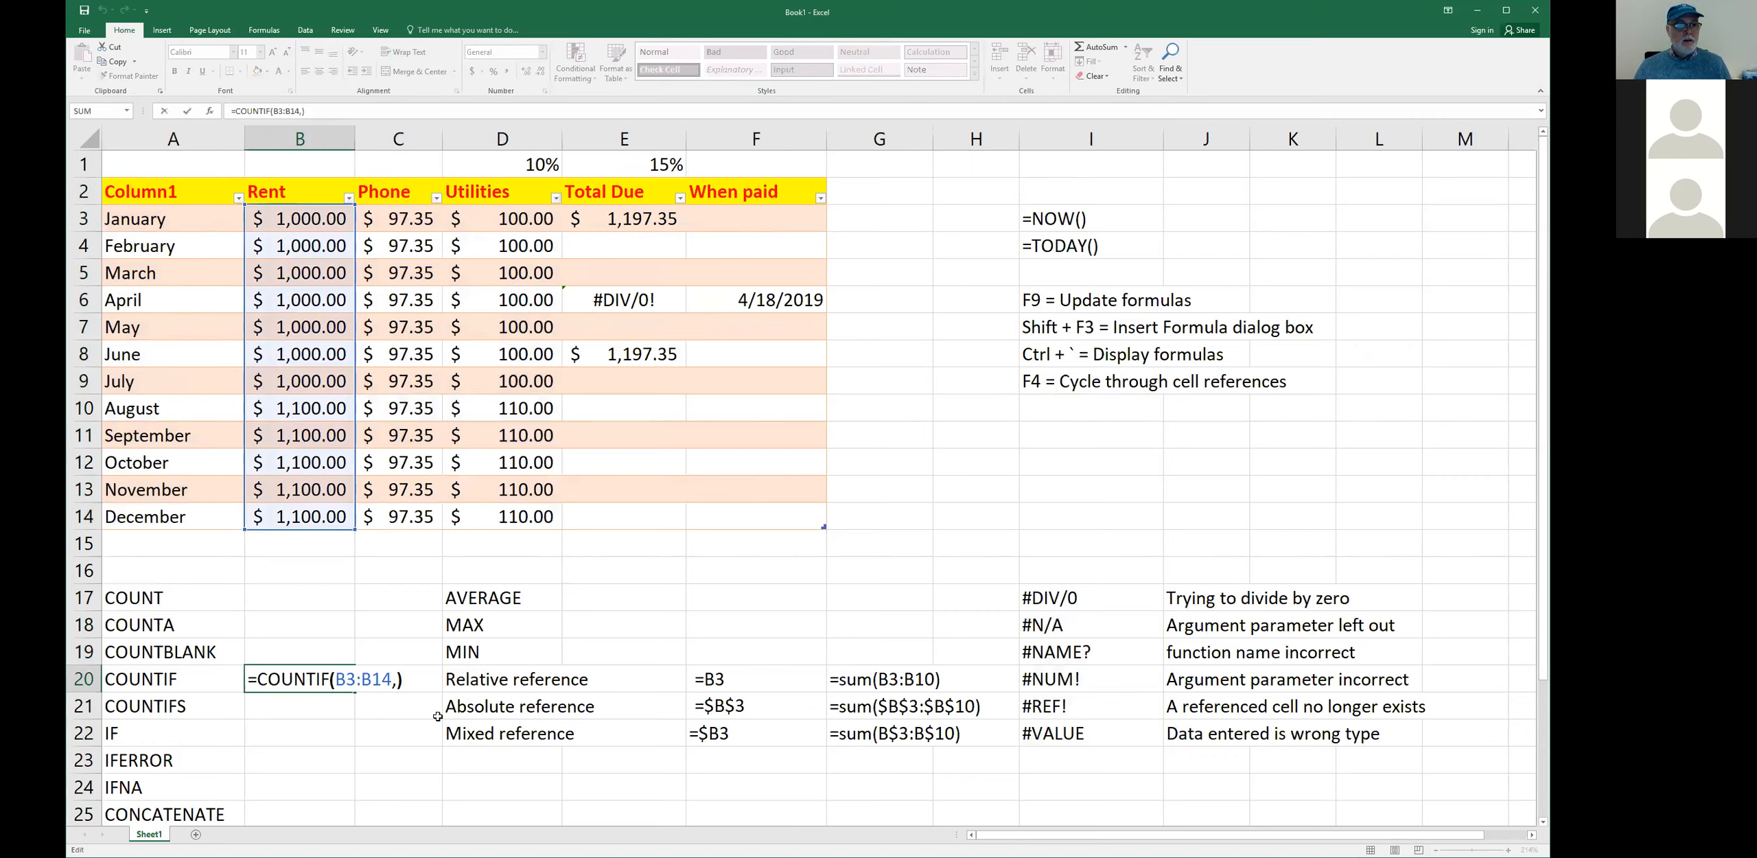
{"action": "key", "text": "Left"}
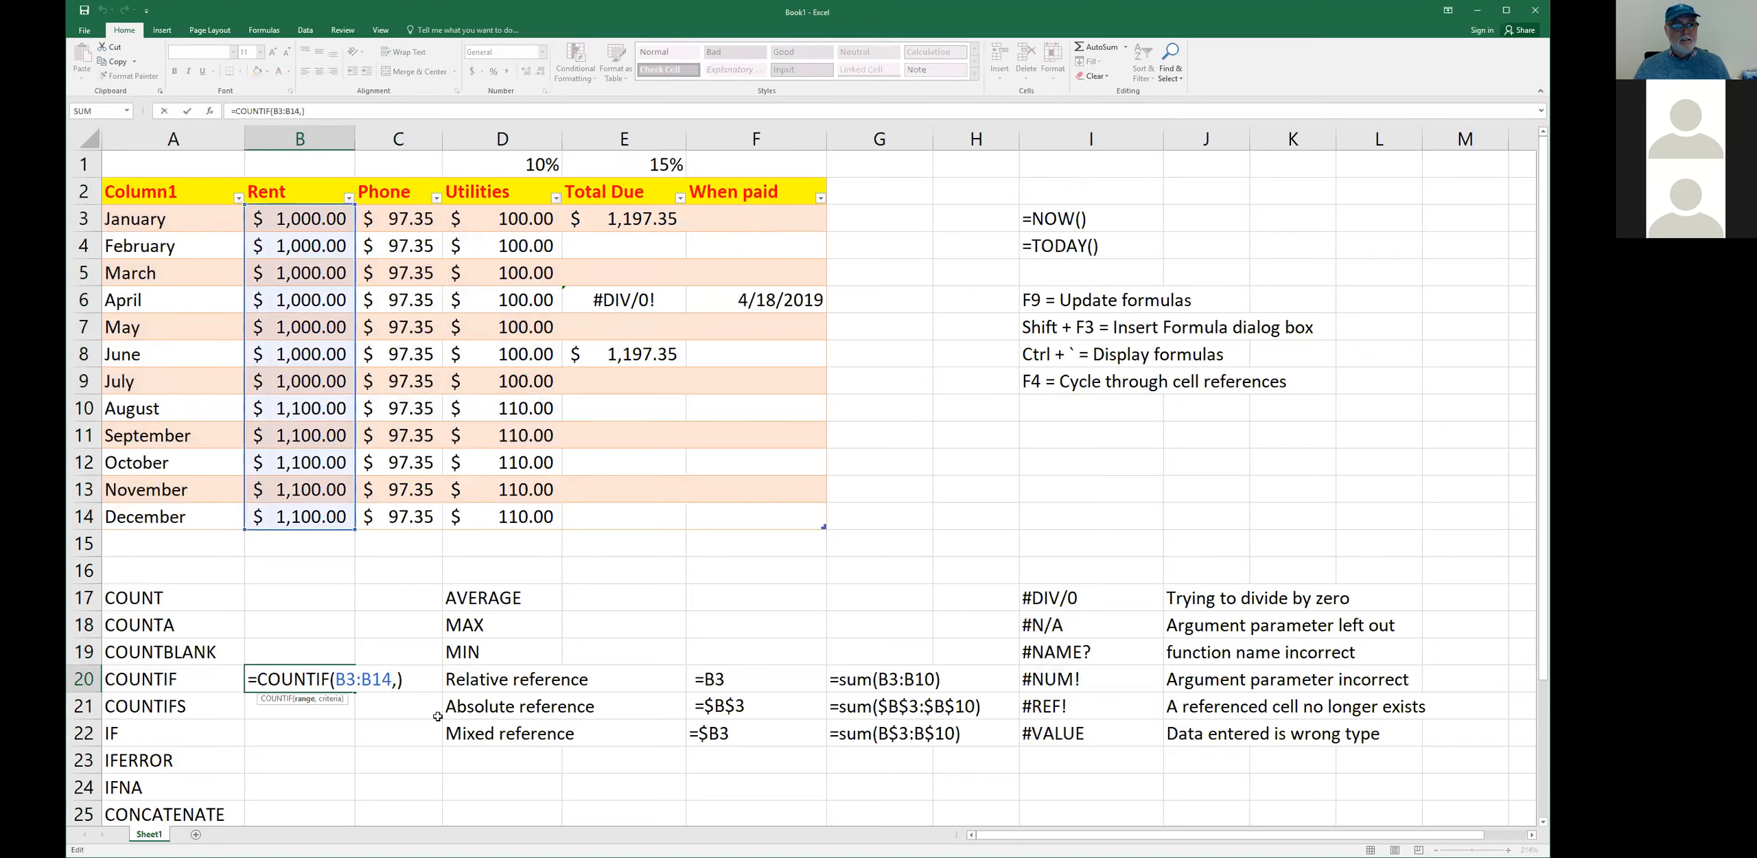
{"action": "key", "text": "Right"}
{"action": "type", "text": "1100"}
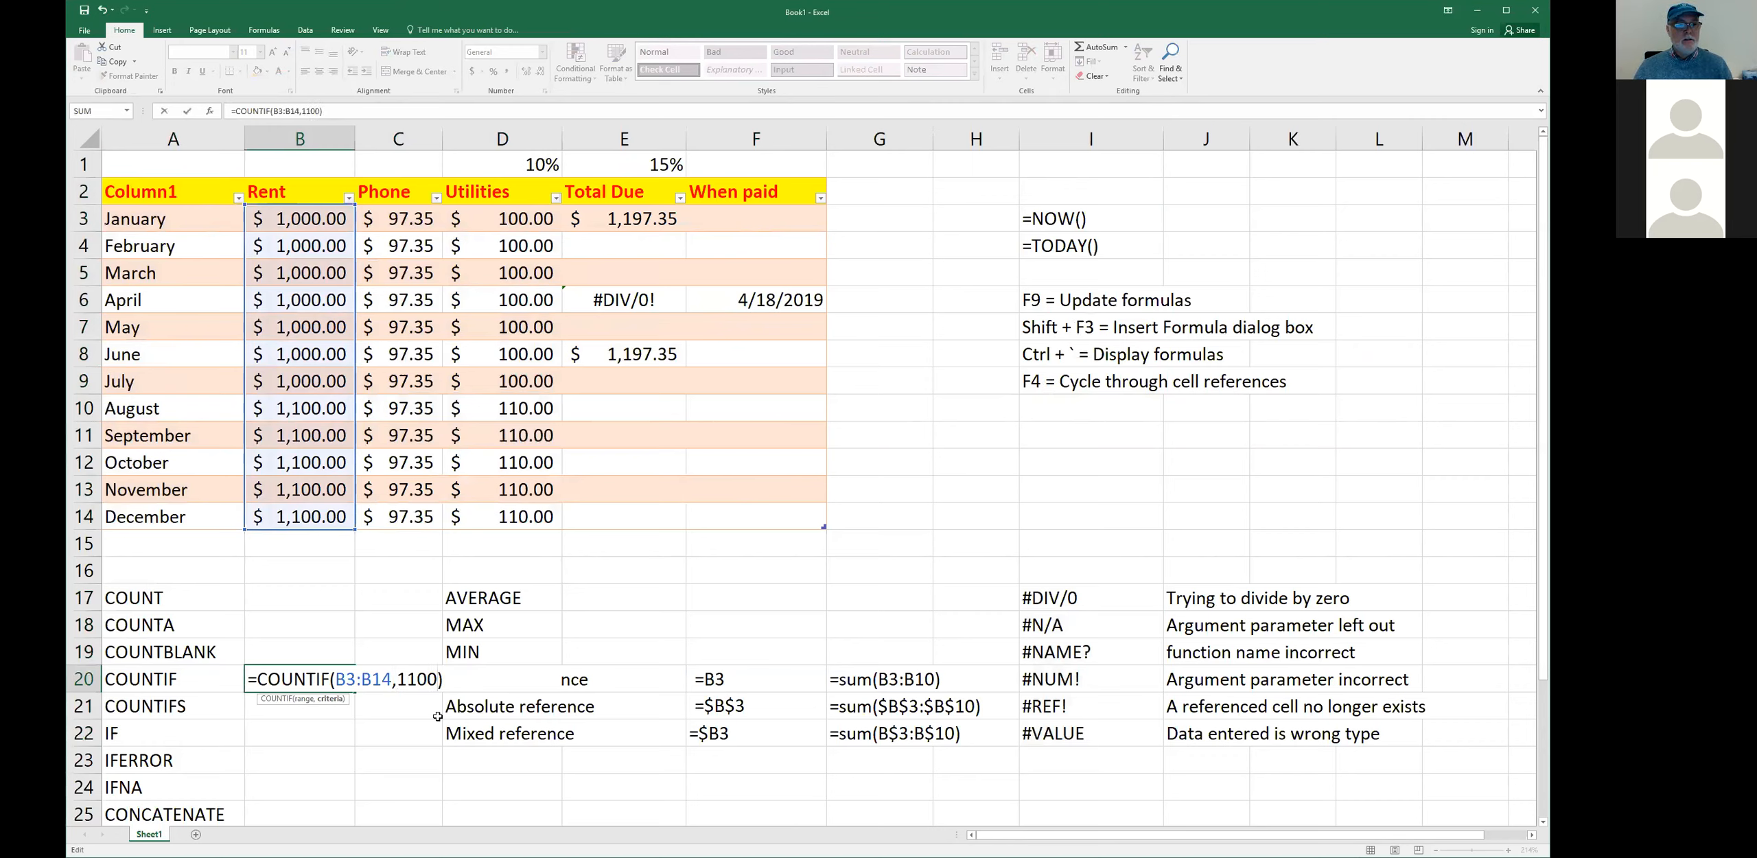
- Highlight the range B3:B14 and the criteria in B20's COUNTIF formula in turn, and enter the formula
{"action": "key", "text": "Left"}
{"action": "key", "text": "Left"}
{"action": "key", "text": "Left"}
{"action": "key", "text": "Left"}
{"action": "key", "text": "Left"}
{"action": "key", "text": "Left"}
{"action": "key", "text": "Left"}
{"action": "key", "text": "shift+Right"}
{"action": "key", "text": "shift+Right"}
{"action": "key", "text": "shift+Right"}
{"action": "key", "text": "shift+Right"}
{"action": "key", "text": "shift+Right"}
{"action": "key", "text": "shift+Right"}
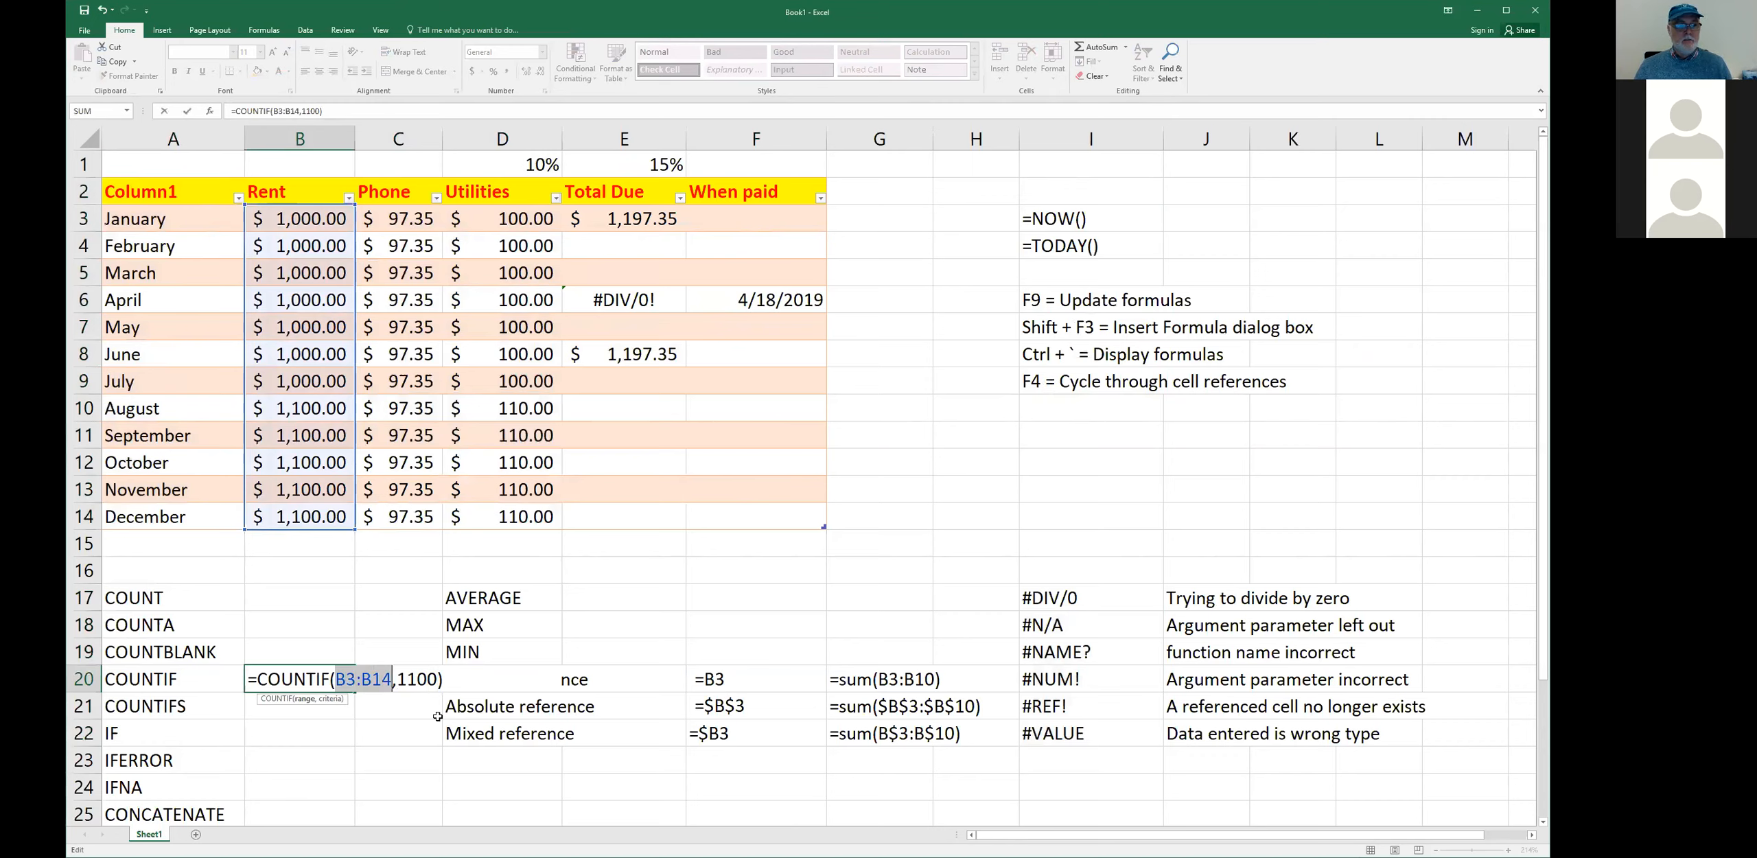
{"action": "key", "text": "Right"}
{"action": "key", "text": "shift+Right"}
{"action": "key", "text": "shift+Right"}
{"action": "key", "text": "shift+Right"}
{"action": "key", "text": "shift+Right"}
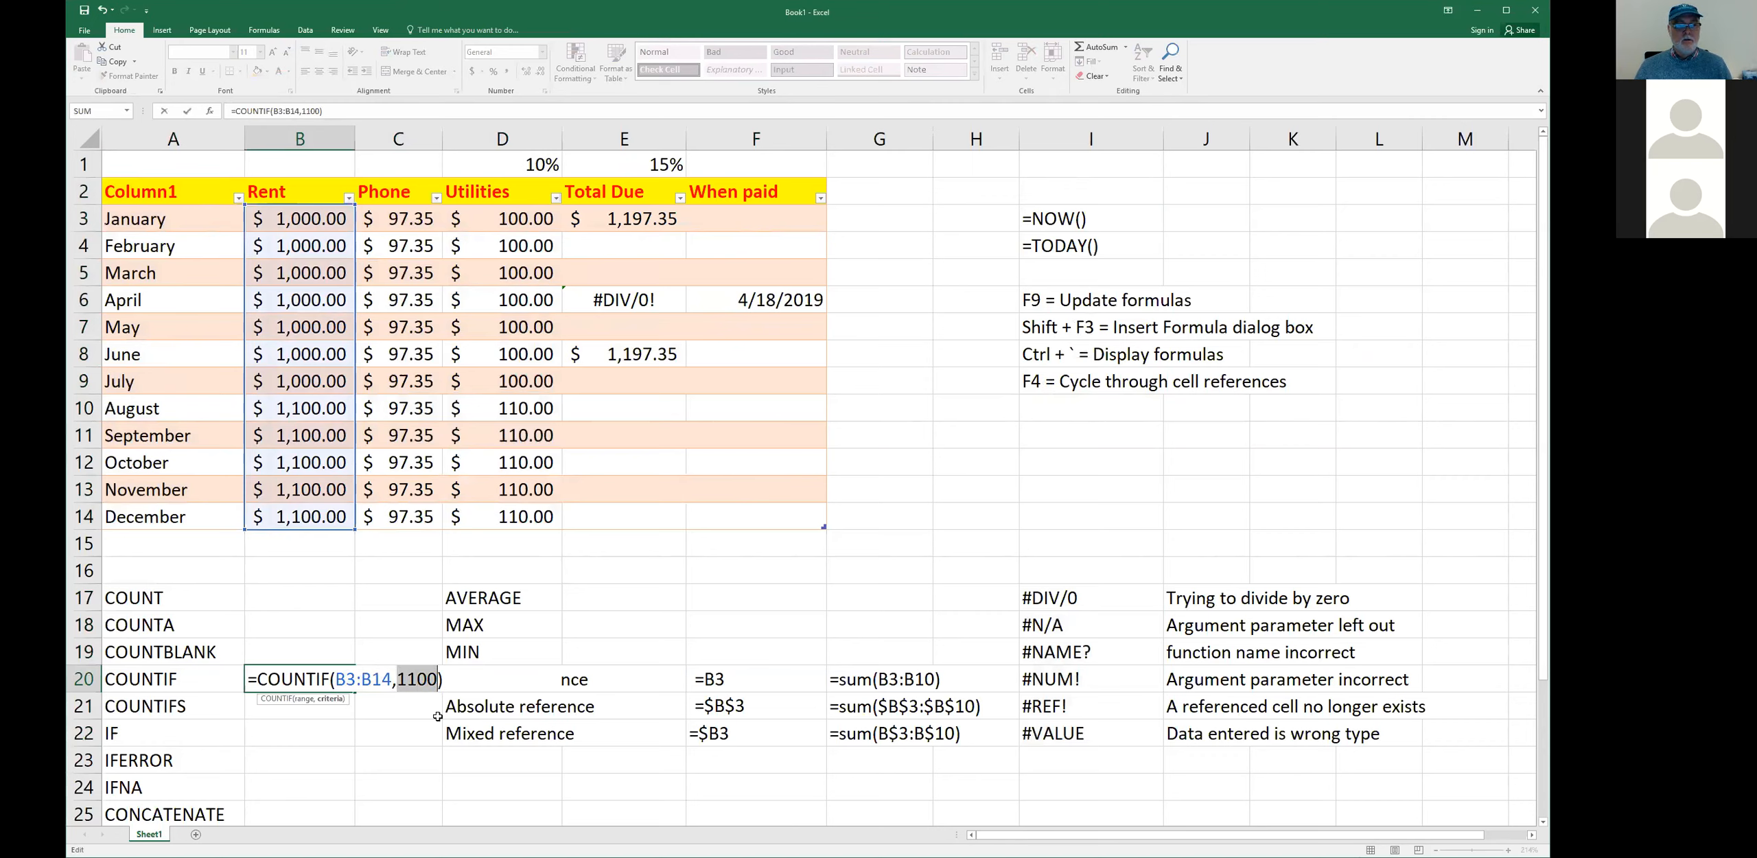
{"action": "key", "text": "Right"}
{"action": "key", "text": "Return"}
{"action": "key", "text": "Up"}
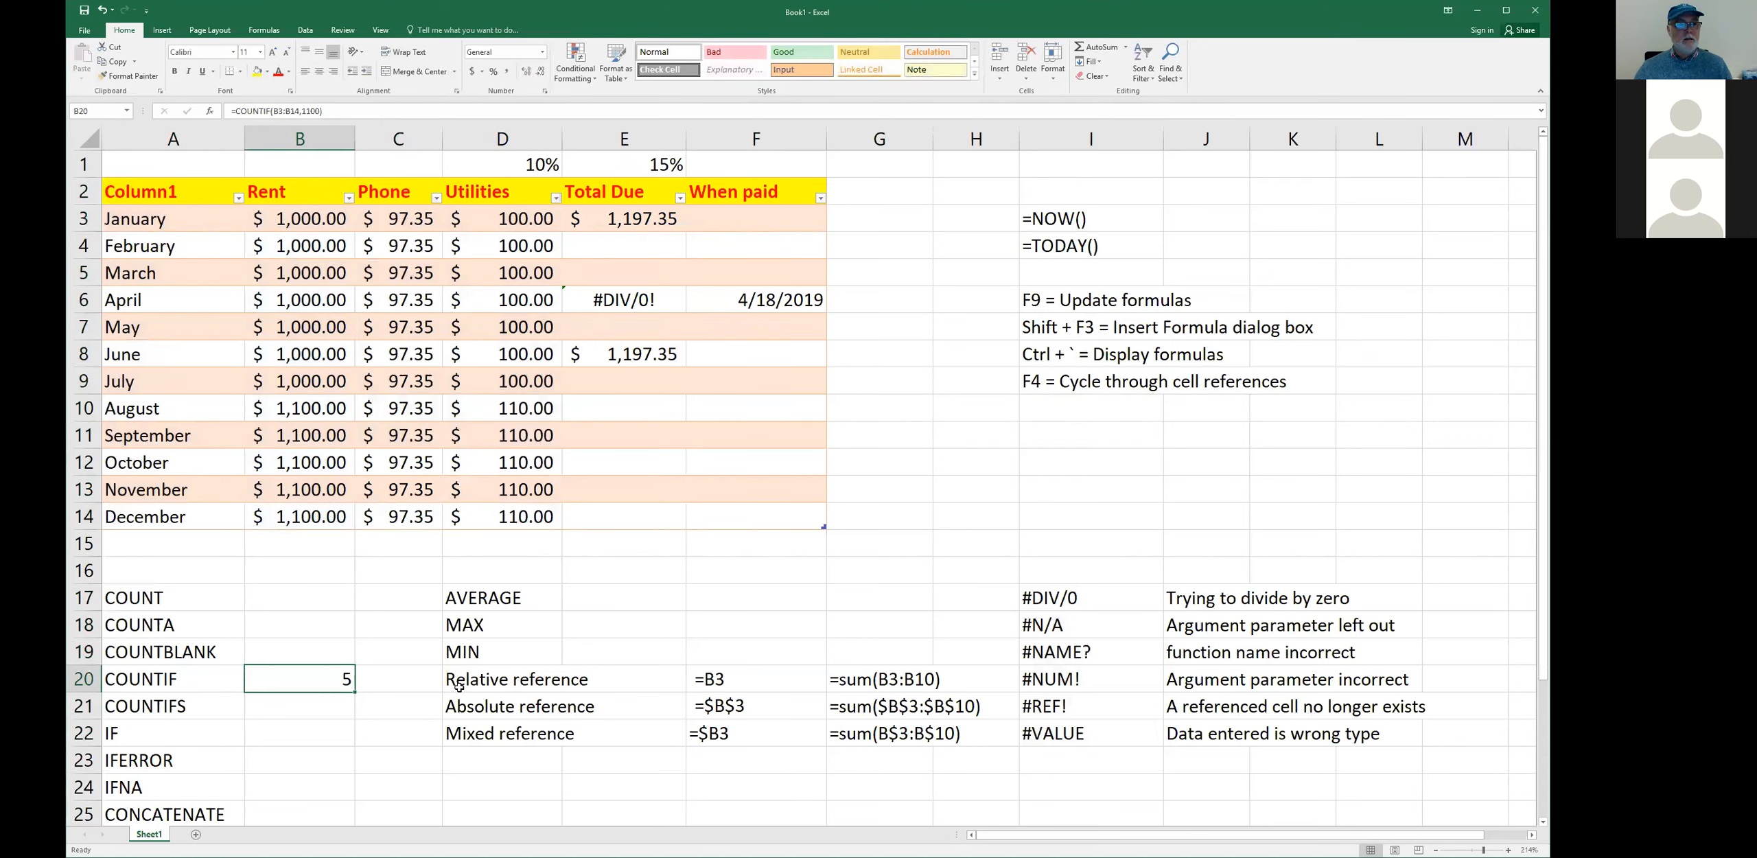
- Highlight the August to December rents in B10:B14, and clear the COUNTIF formula from B20
{"action": "left_click_drag", "start_coordinate": [326, 405], "coordinate": [339, 518]}
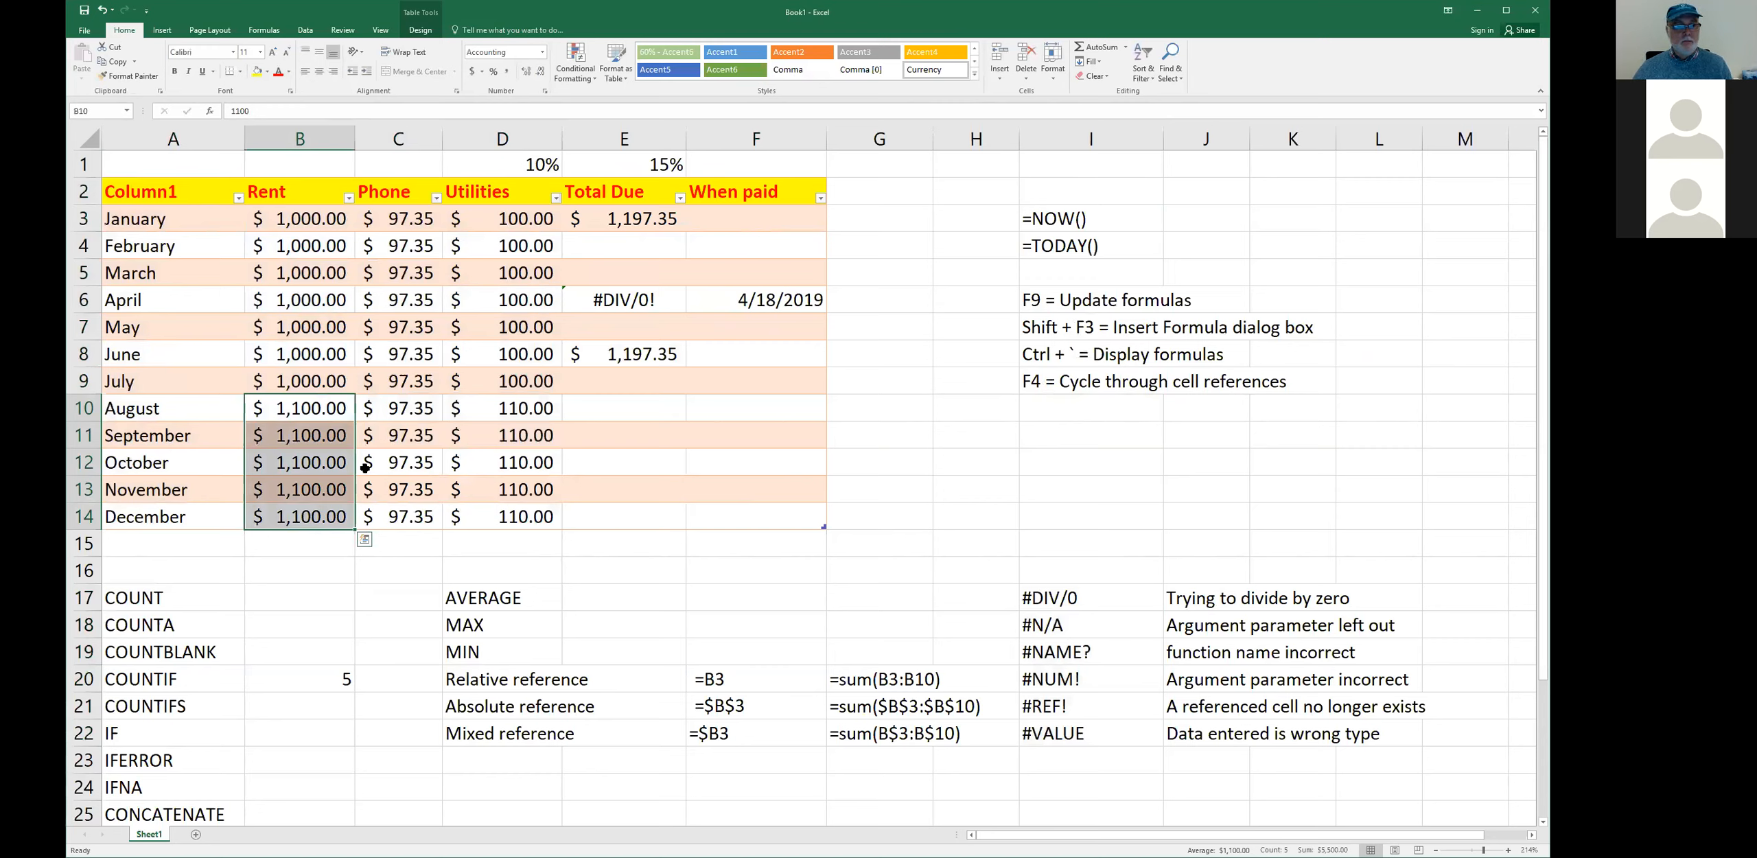
{"action": "left_click", "coordinate": [316, 678]}
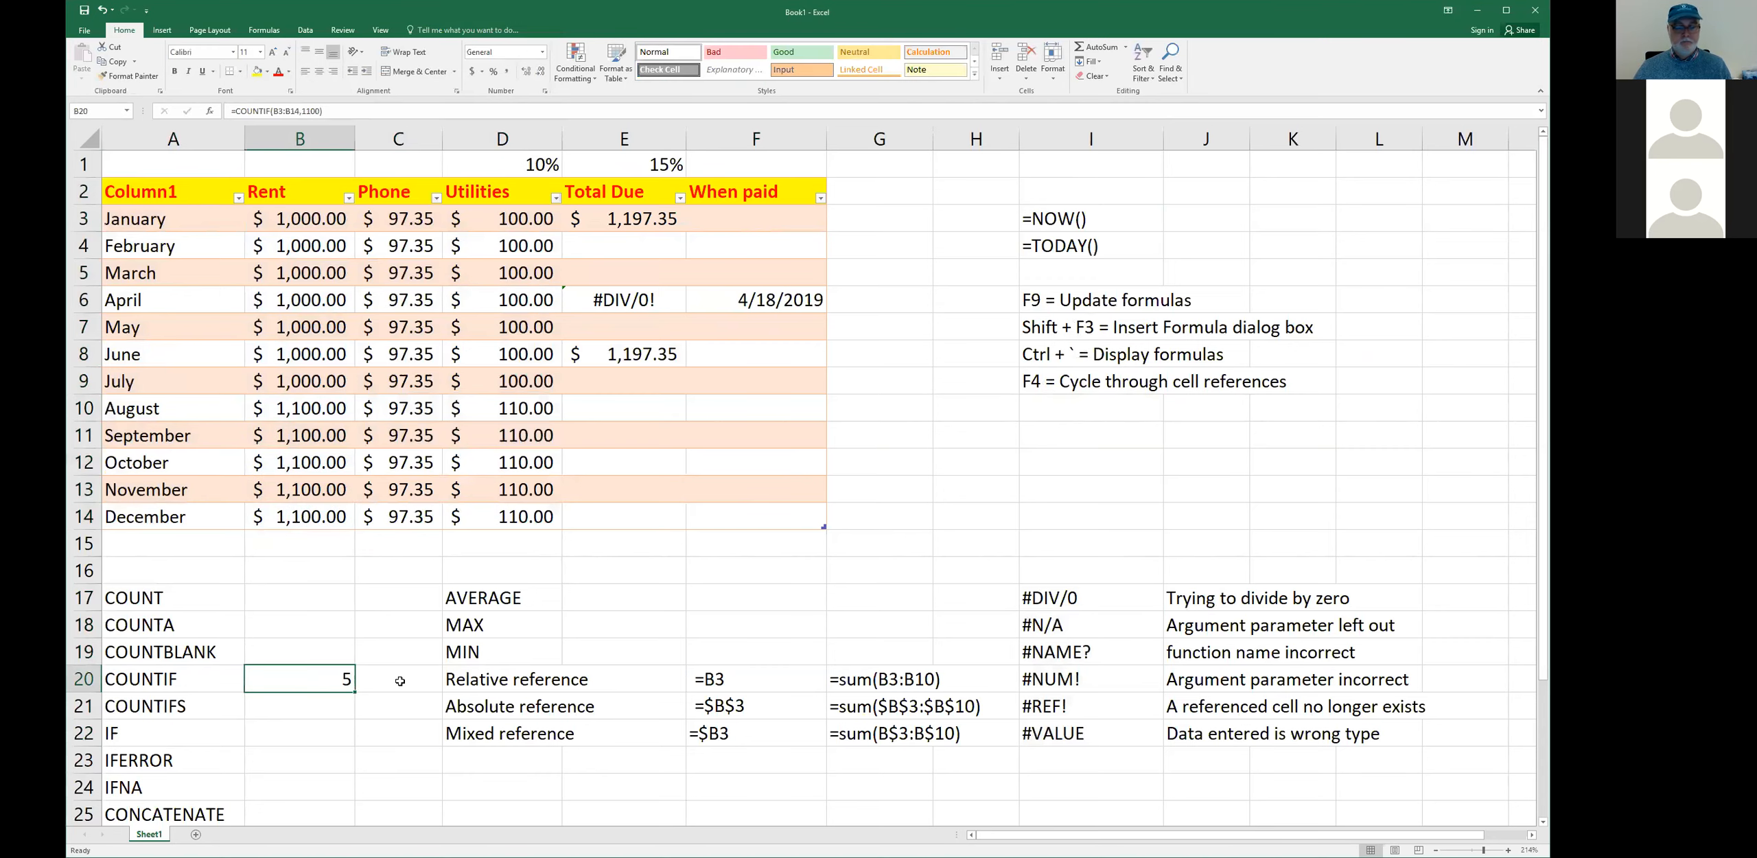
{"action": "key", "text": "Delete"}
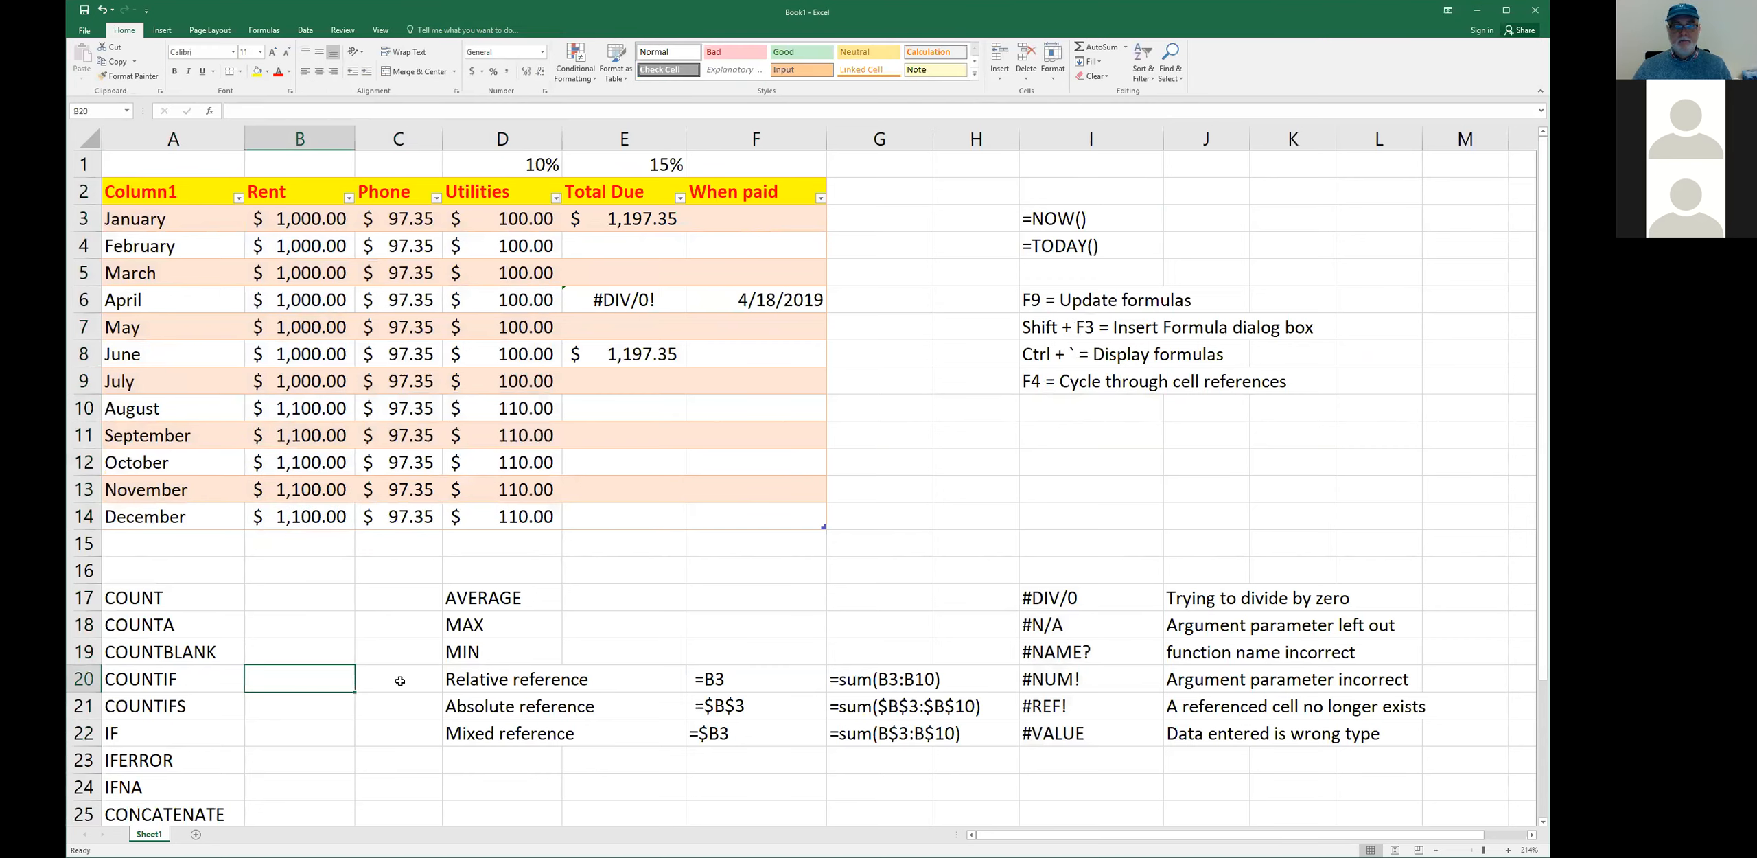
- Enter =sum(D2:D5) in D16, and highlight the summed Utilities cells D2:D5
{"action": "left_click", "coordinate": [400, 681]}
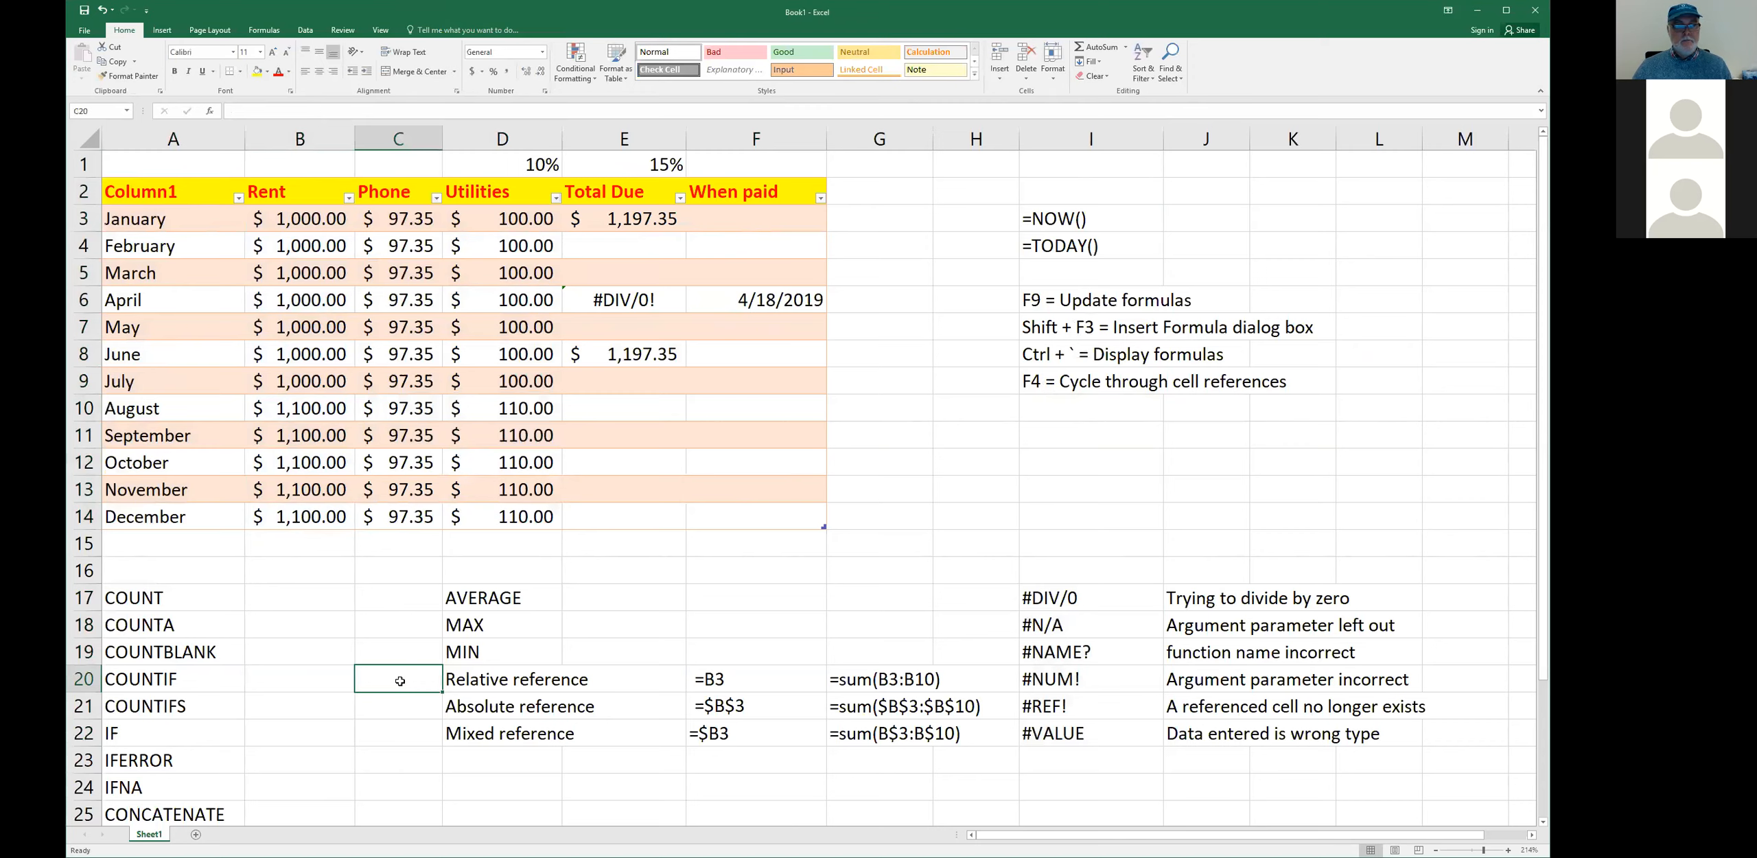
{"action": "key", "text": "Up"}
{"action": "key", "text": "Up"}
{"action": "key", "text": "Up"}
{"action": "key", "text": "Up"}
{"action": "key", "text": "Right"}
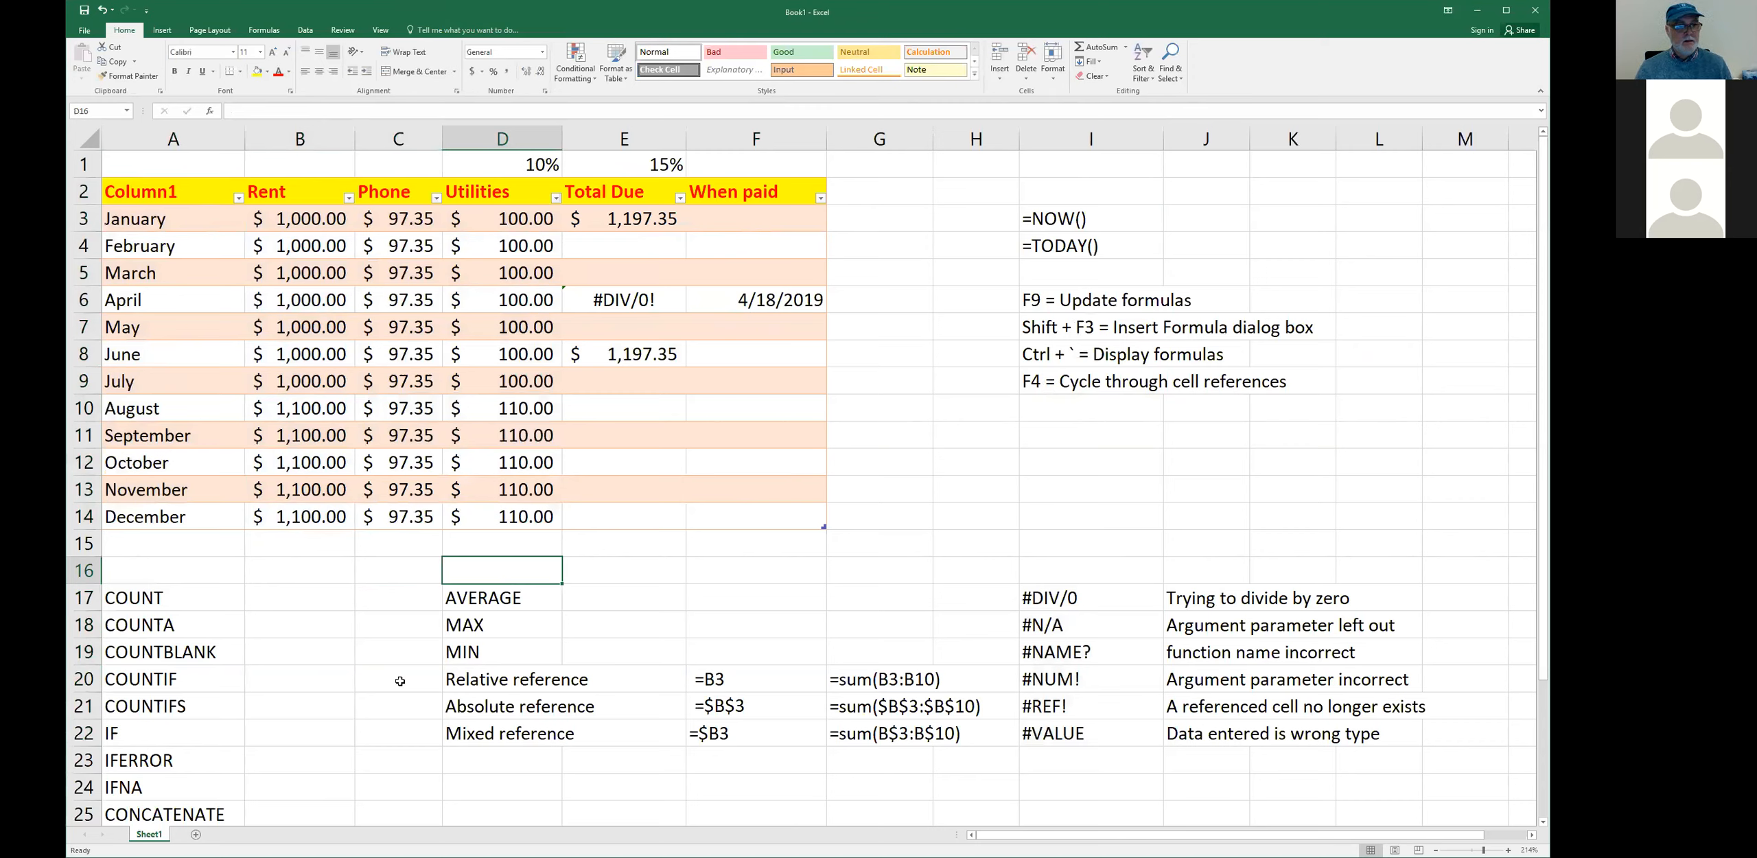
{"action": "type", "text": "="}
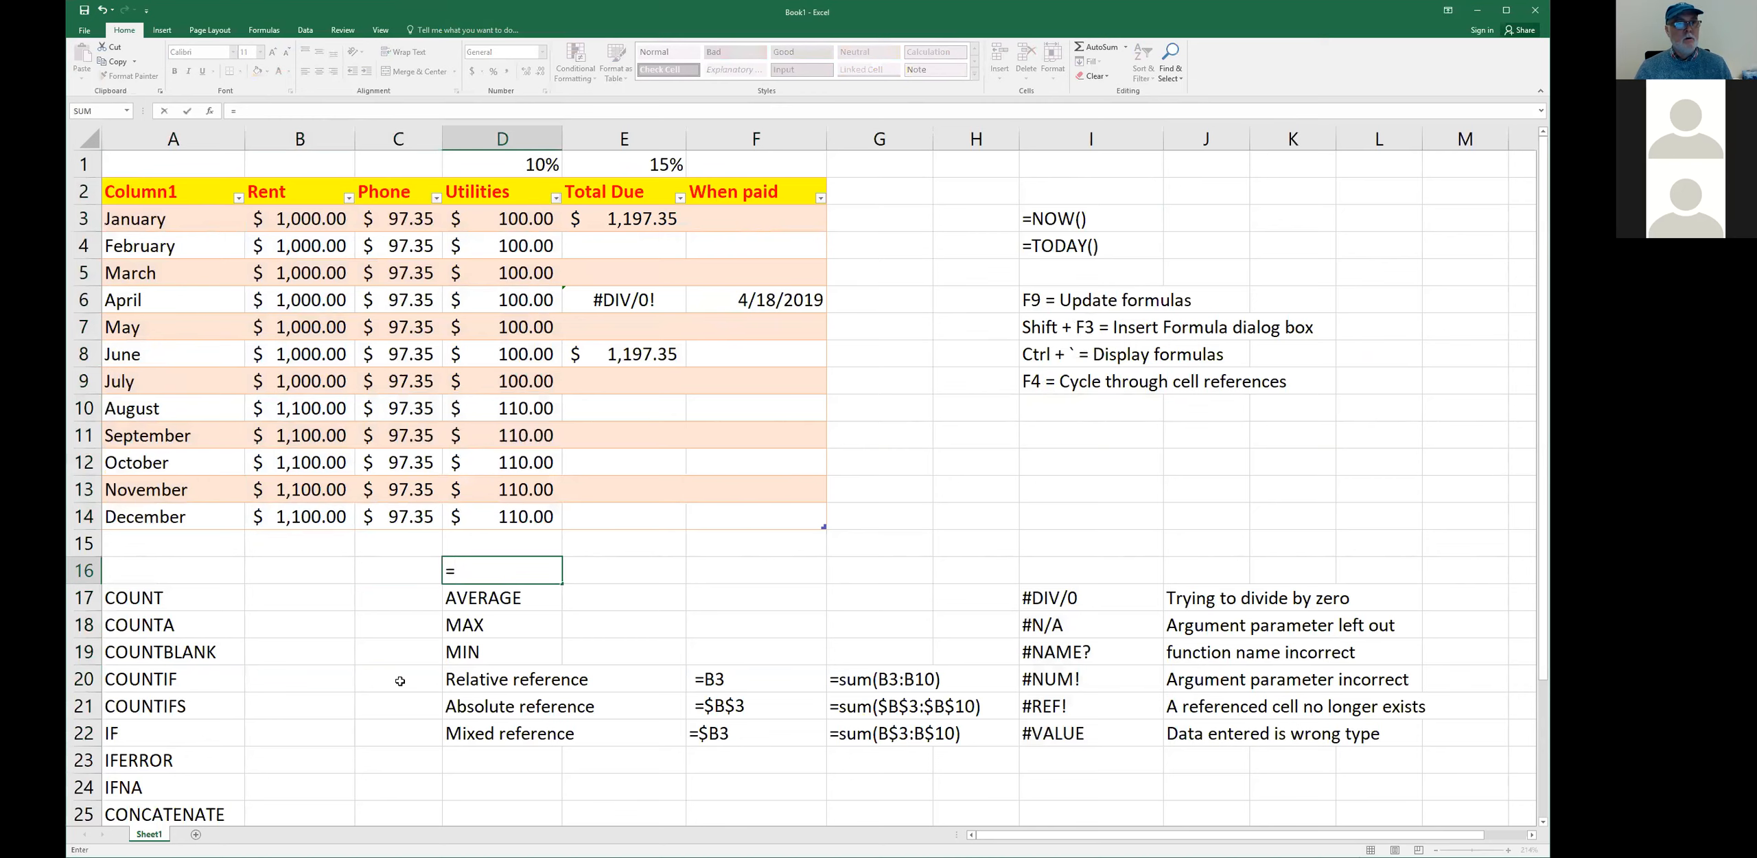
{"action": "type", "text": "D14"}
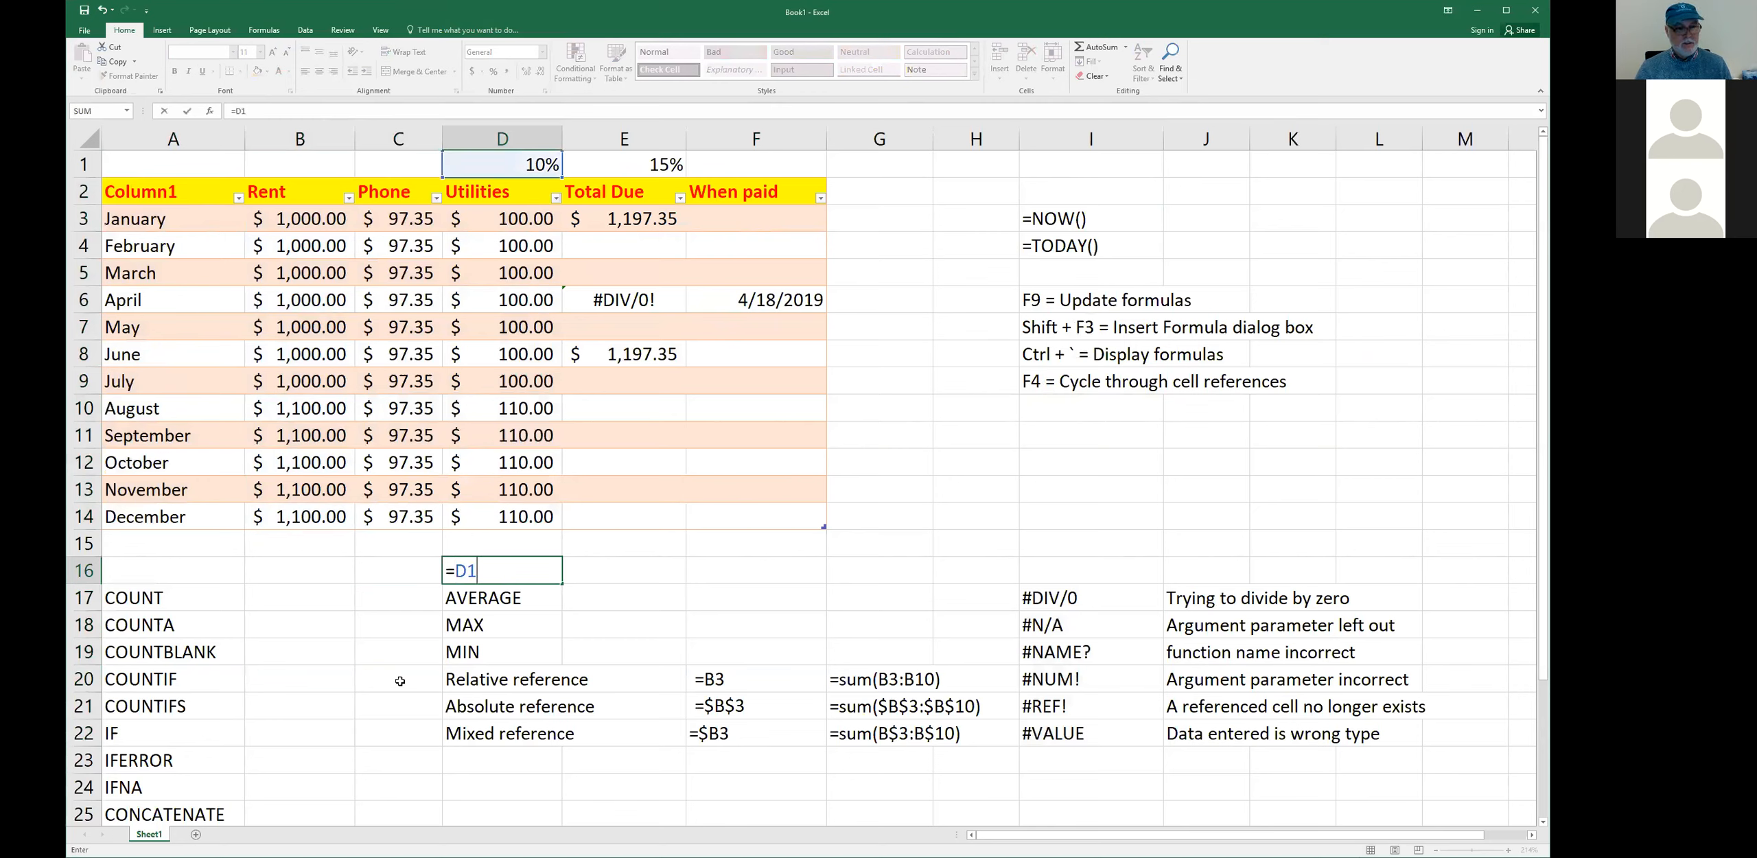
{"action": "key", "text": "BackSpace"}
{"action": "key", "text": "BackSpace"}
{"action": "key", "text": "BackSpace"}
{"action": "type", "text": "s"}
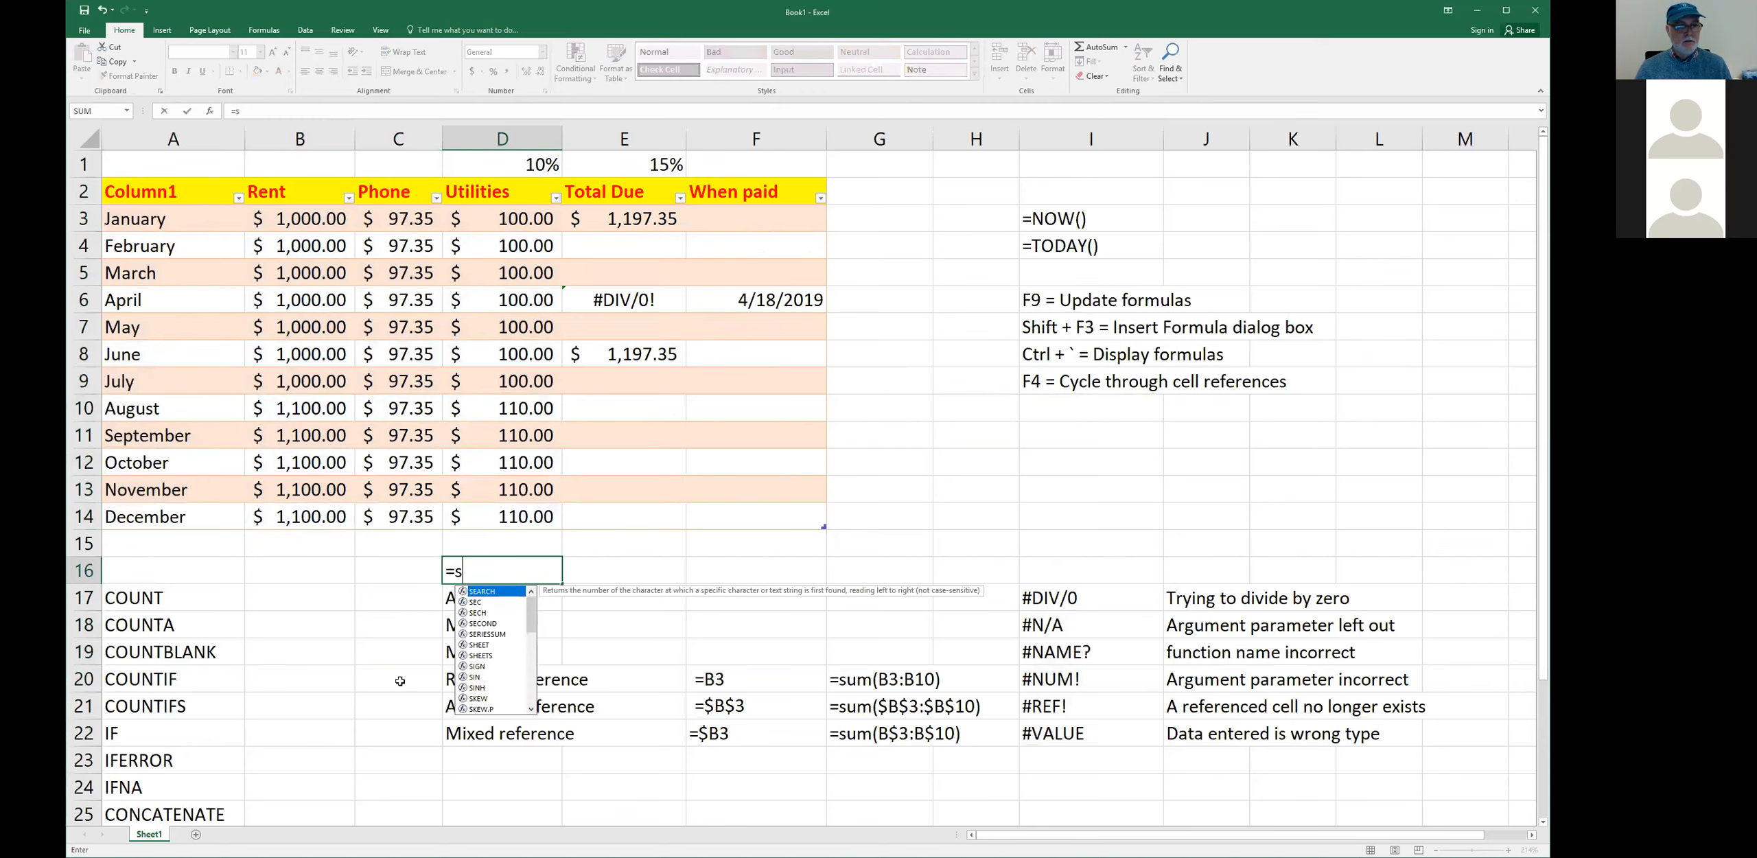
{"action": "type", "text": "um("}
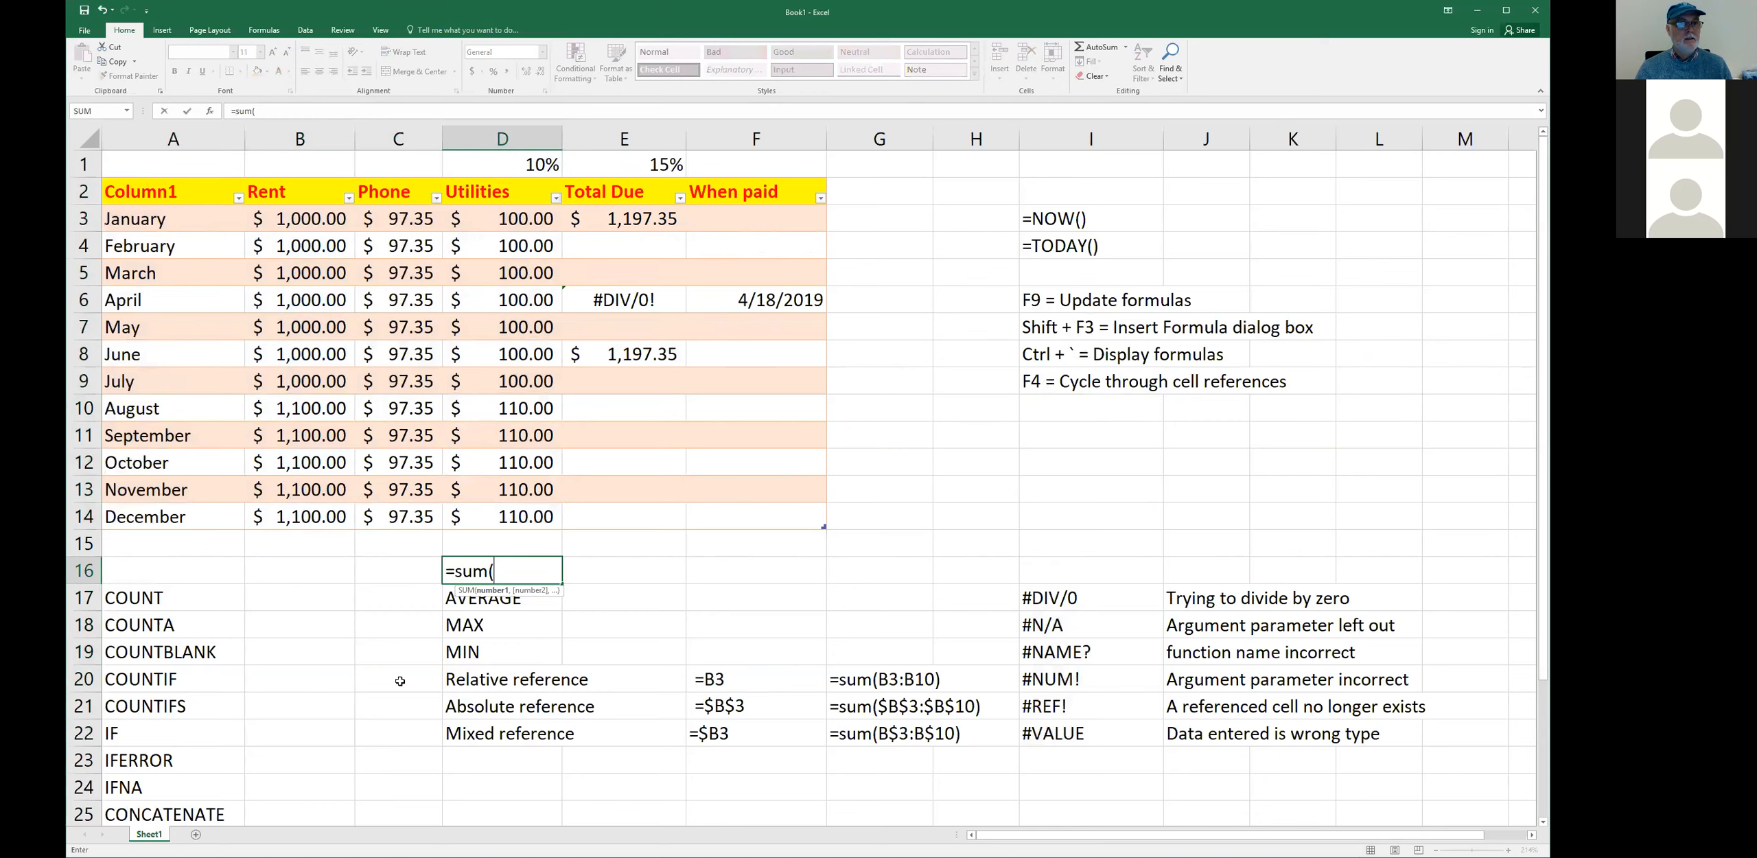
{"action": "type", "text": "D"}
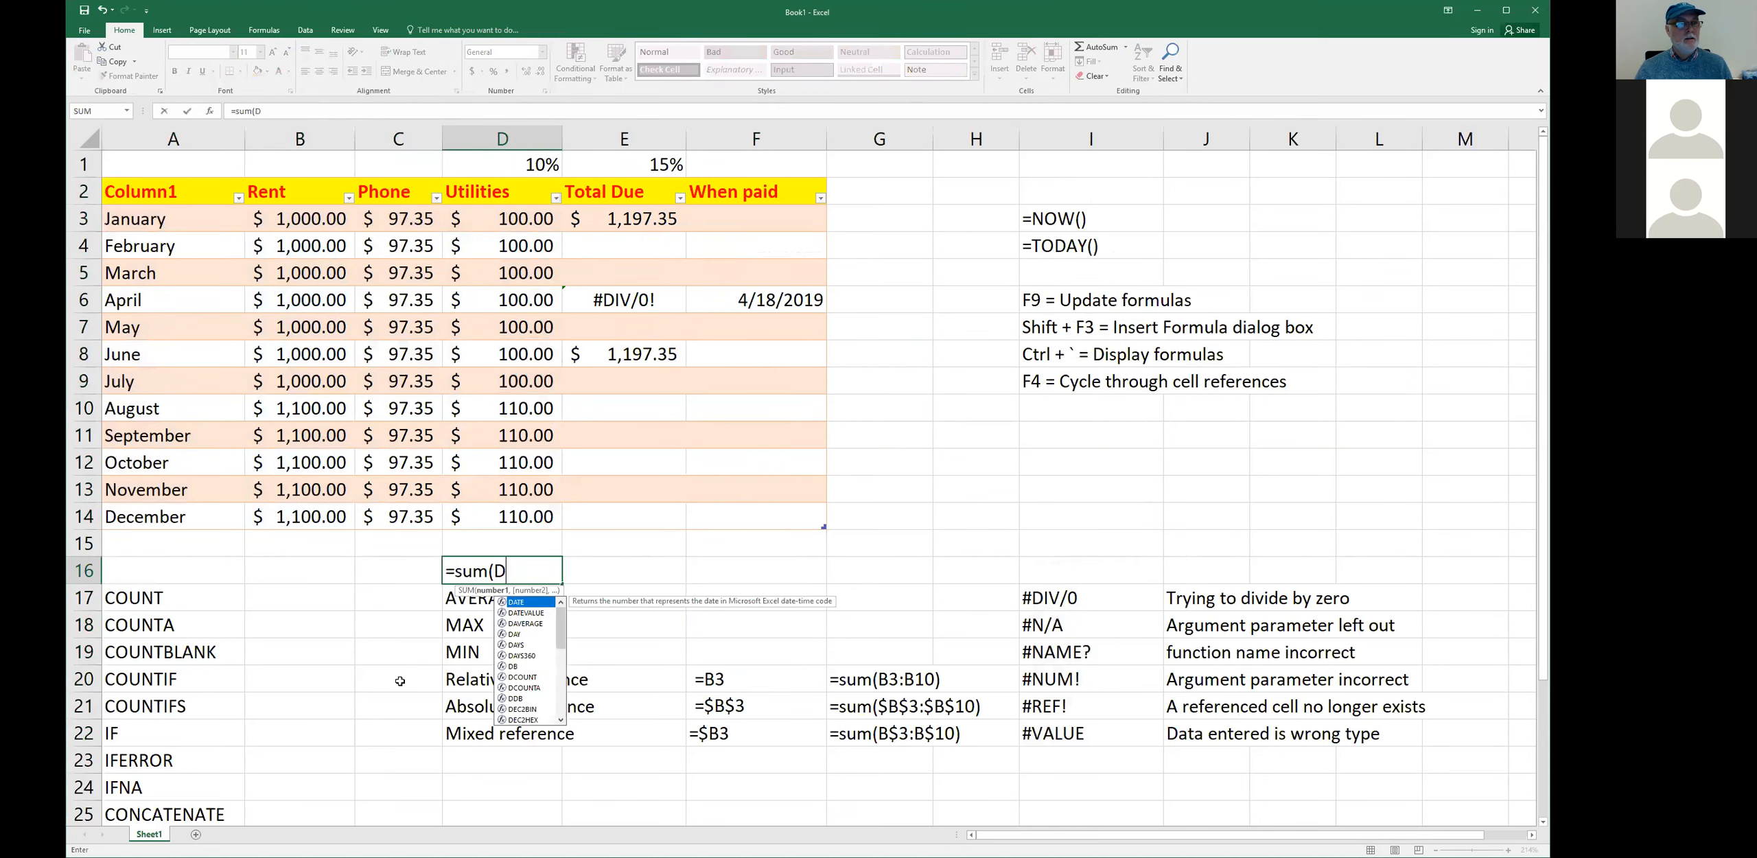
{"action": "type", "text": "2:"}
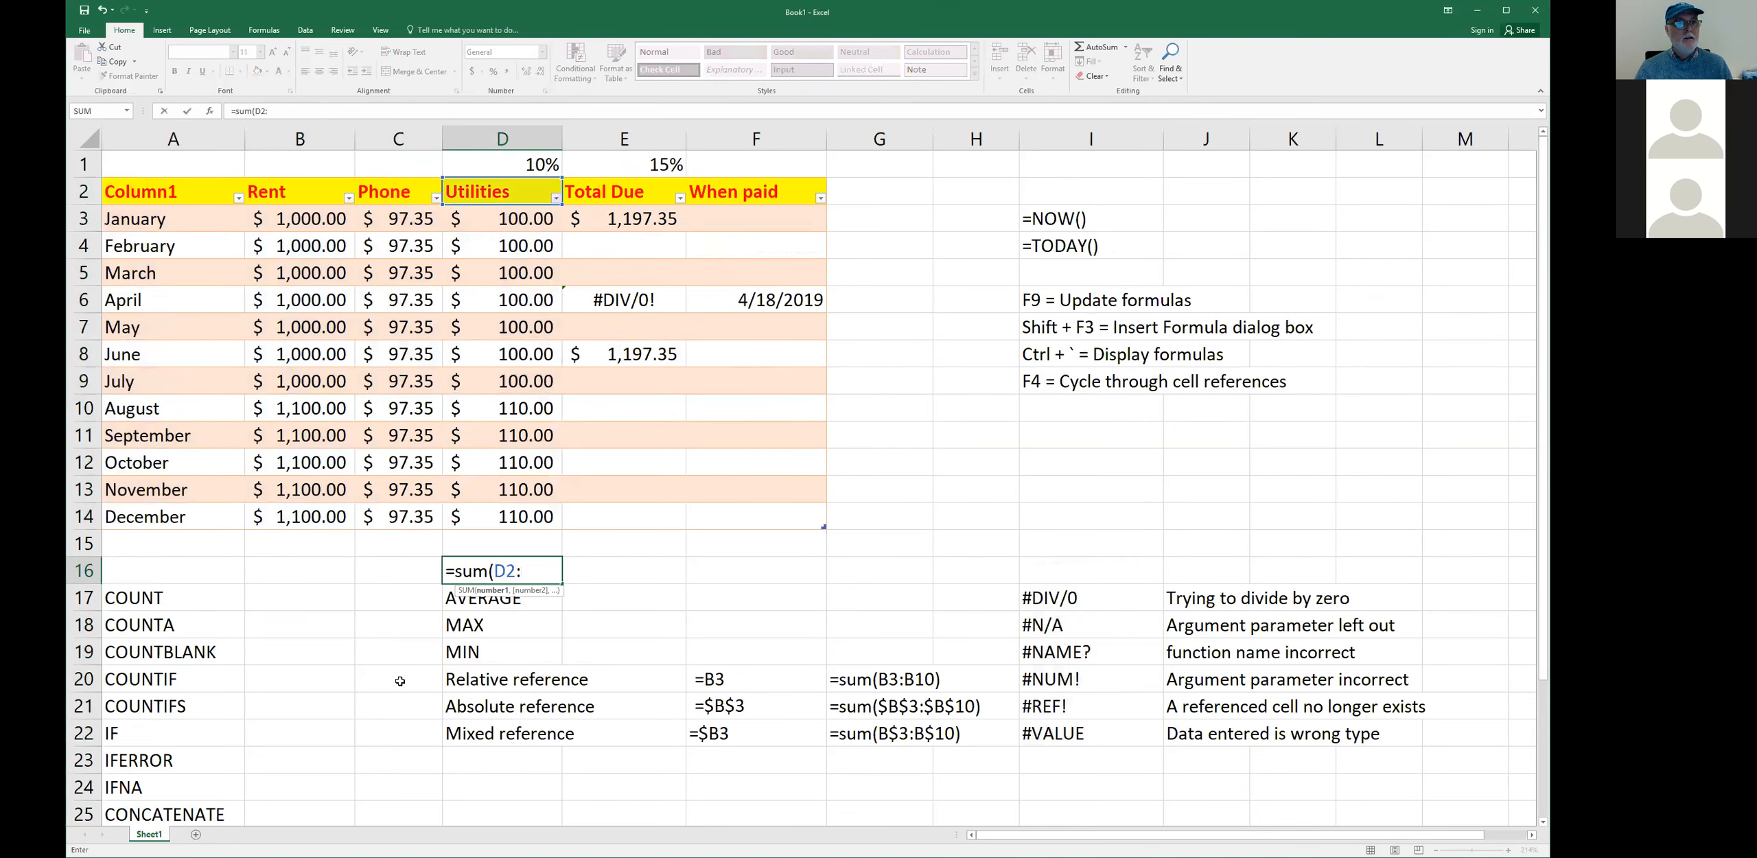
{"action": "type", "text": "D5"}
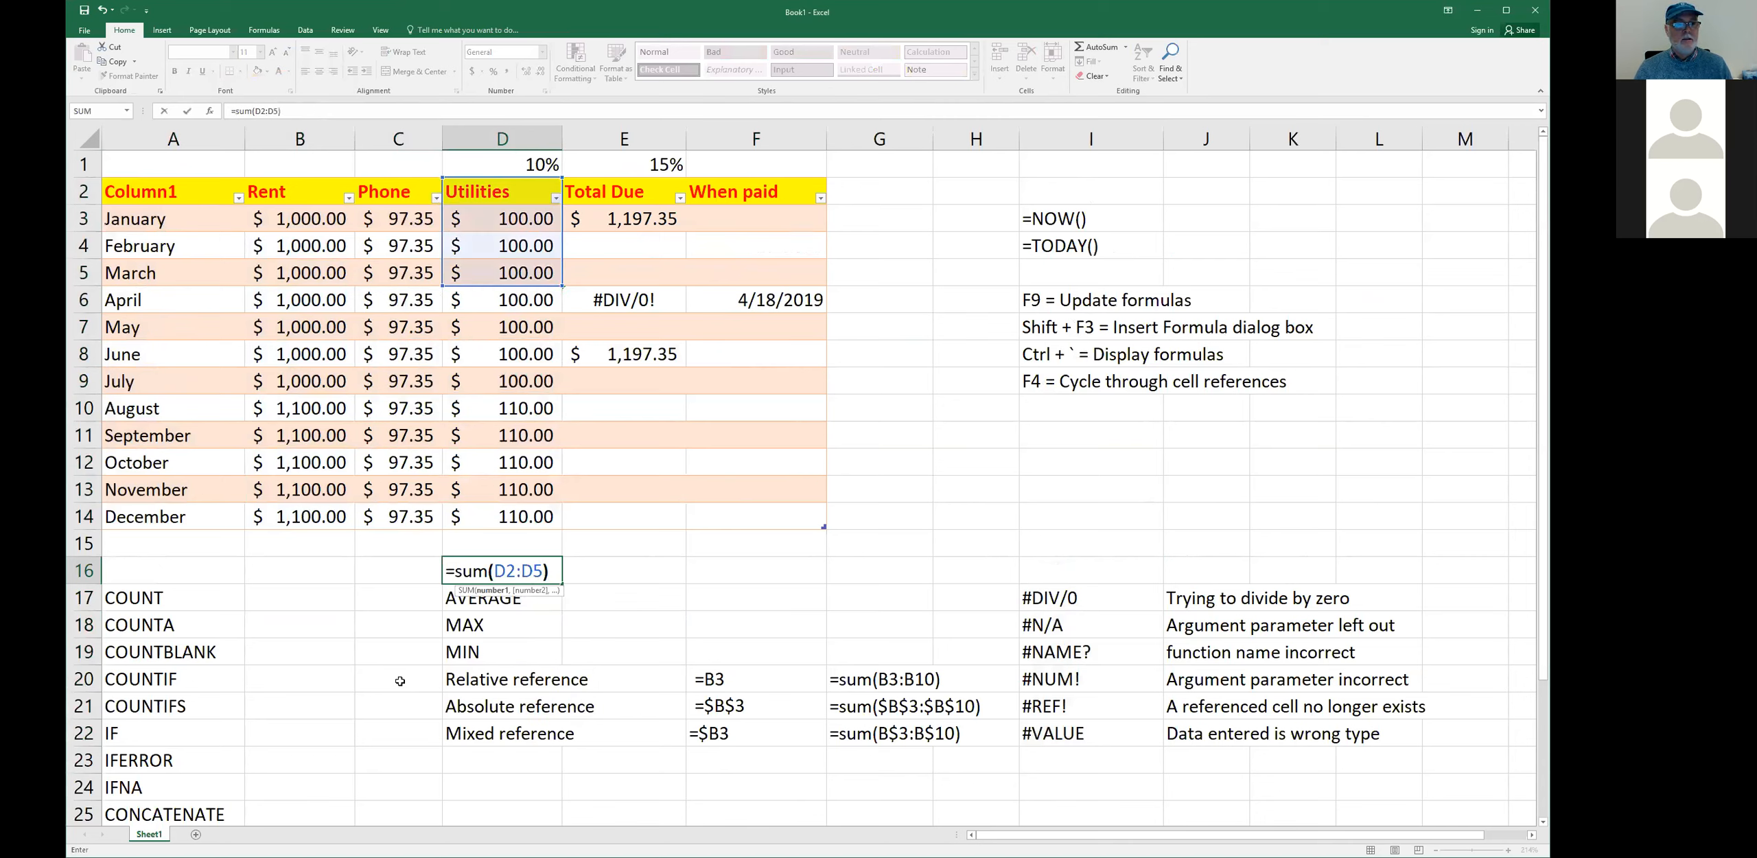
{"action": "key", "text": "Return"}
{"action": "key", "text": "Up"}
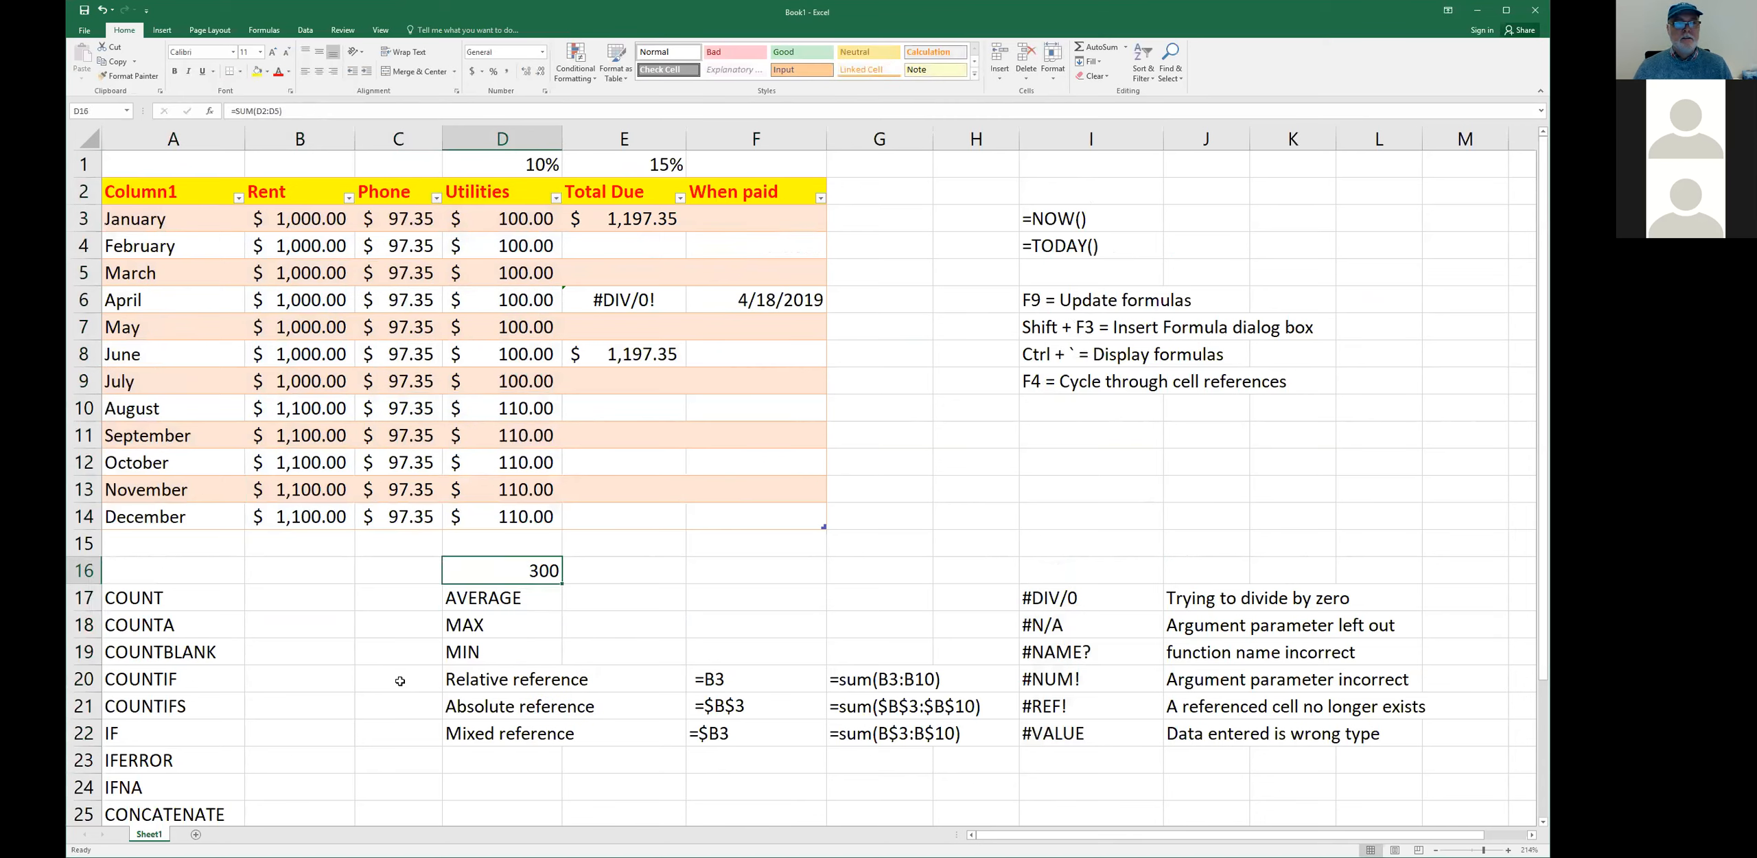
{"action": "left_click_drag", "start_coordinate": [505, 190], "coordinate": [499, 275]}
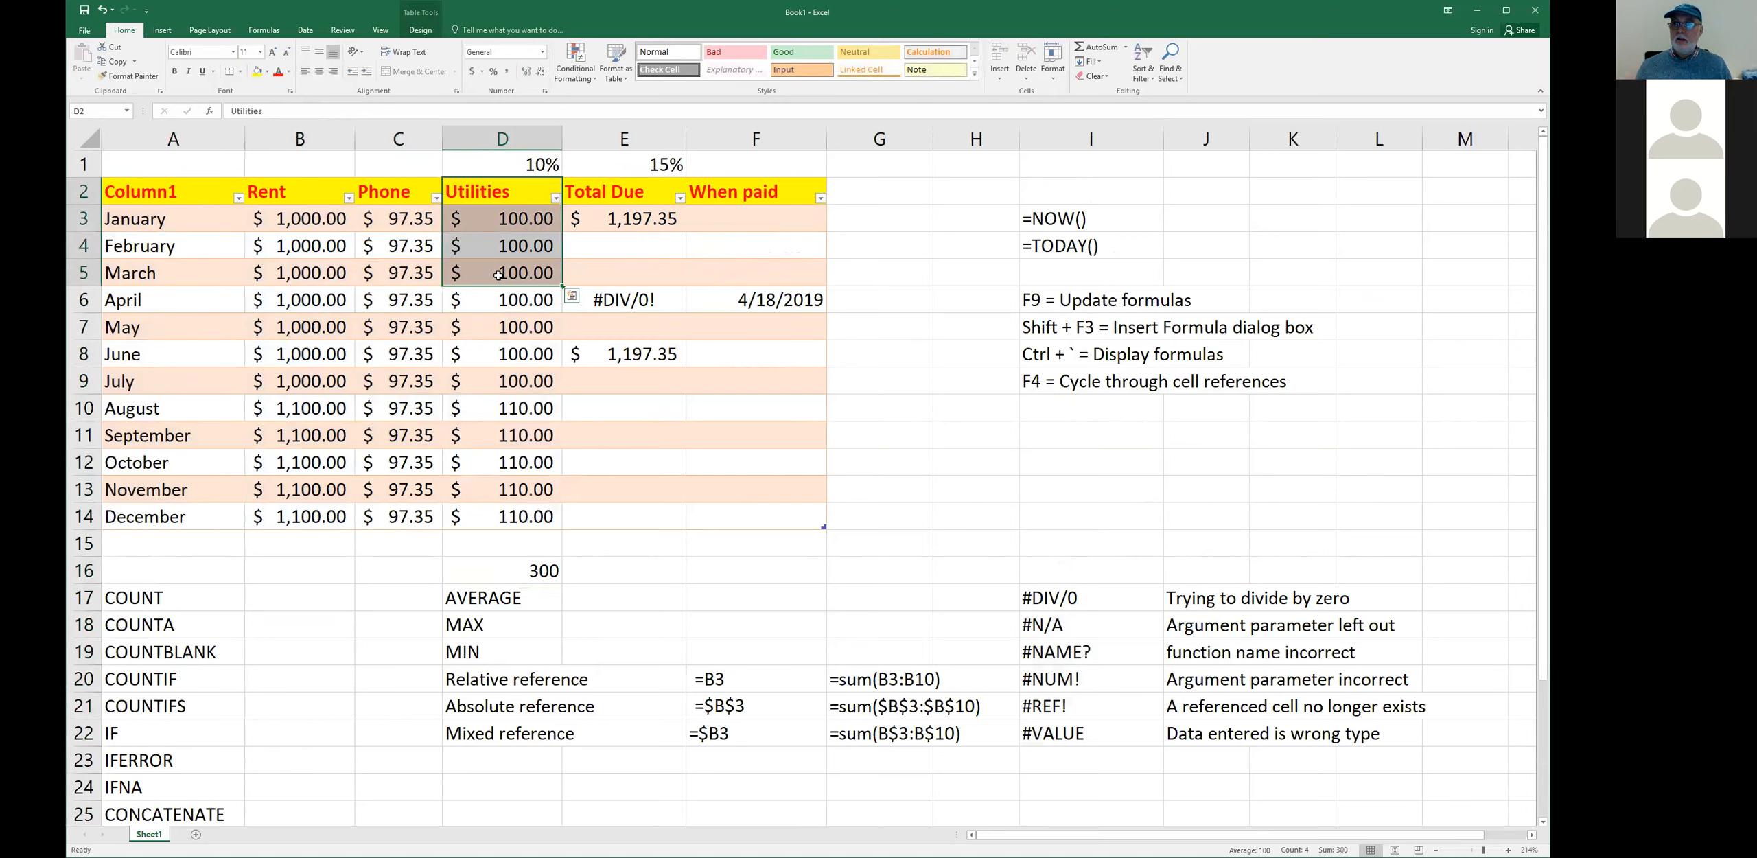
- Extend the formula in D16 to divide the Utilities sum by D2, giving =SUM(D2:D5)/D2
{"action": "left_click", "coordinate": [500, 564]}
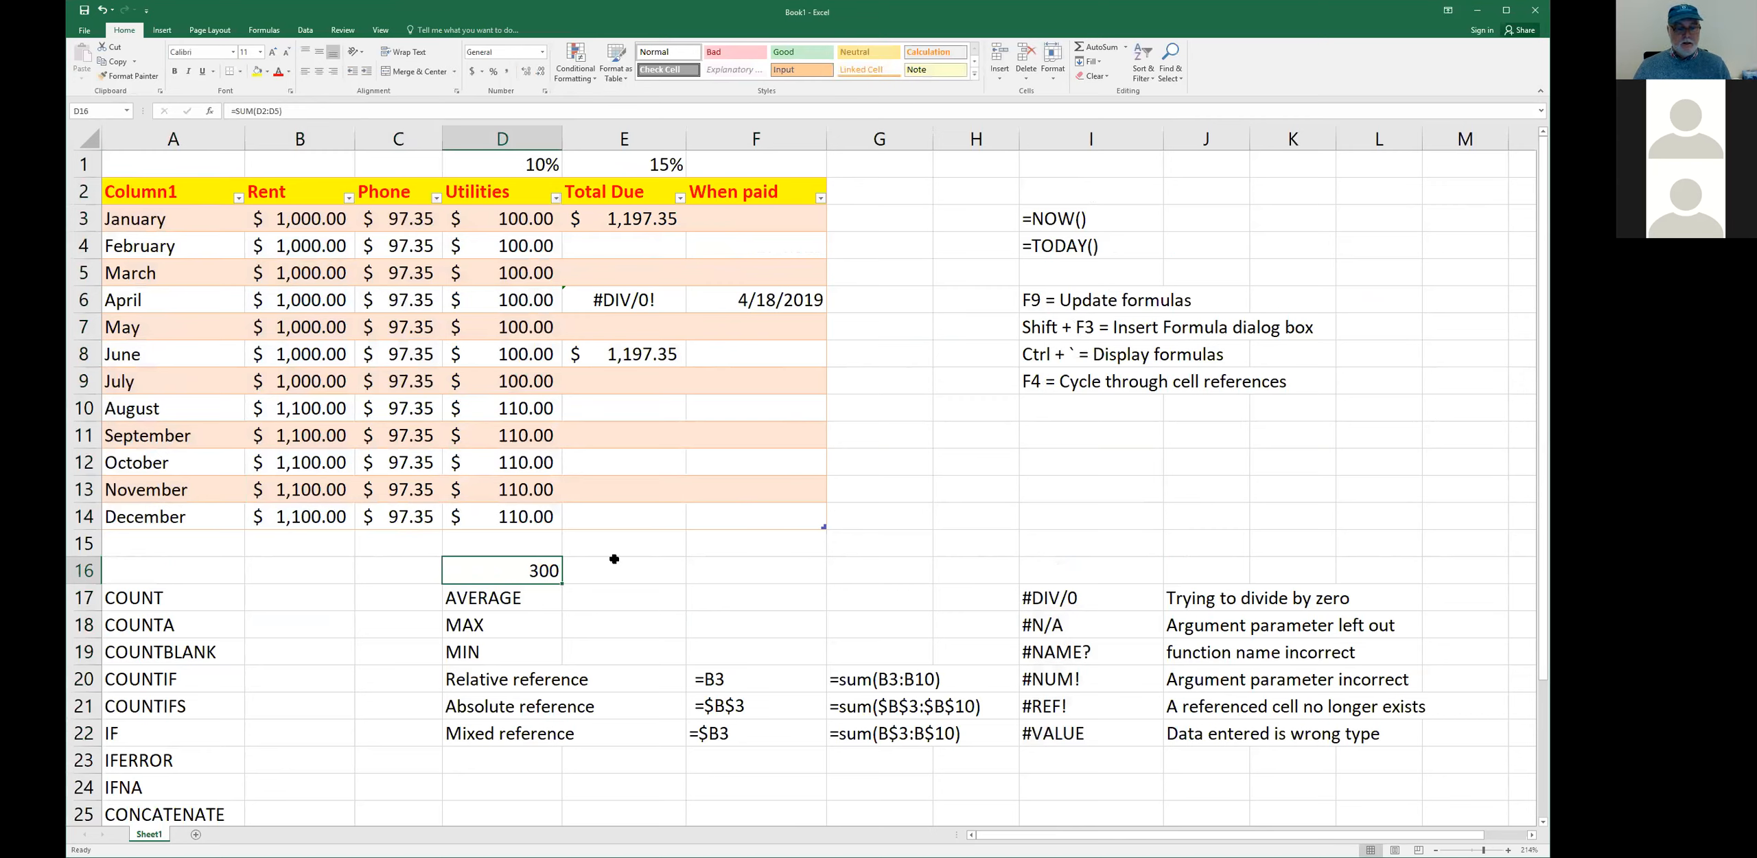
{"action": "key", "text": "F2"}
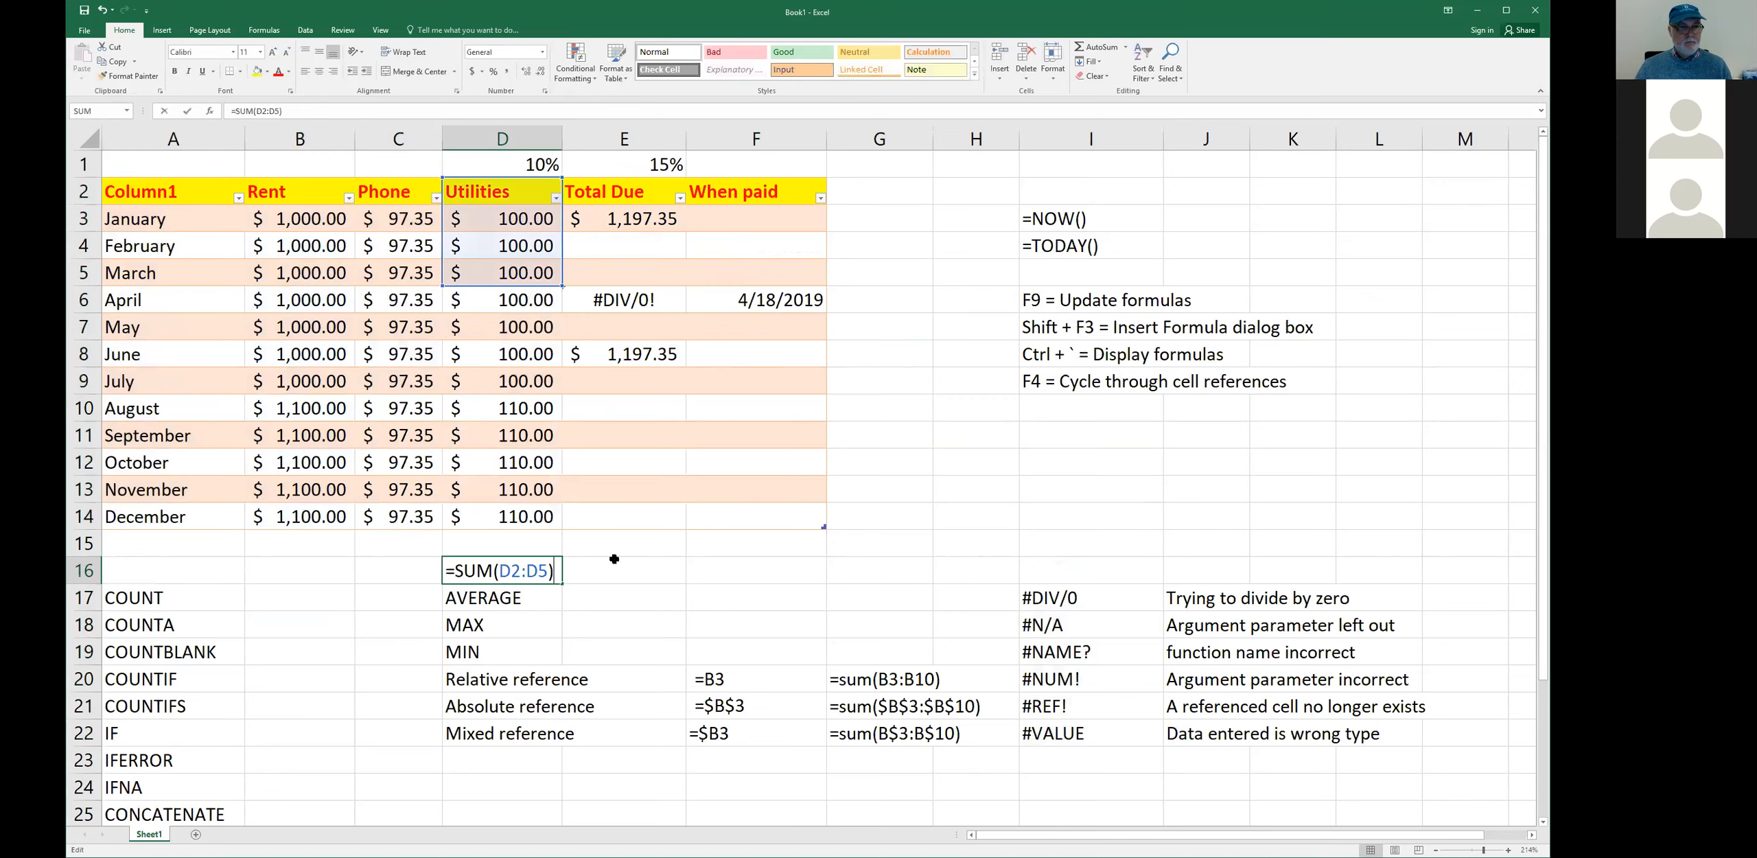
{"action": "key", "text": "Left"}
{"action": "key", "text": "Left"}
{"action": "key", "text": "Left"}
{"action": "key", "text": "Left"}
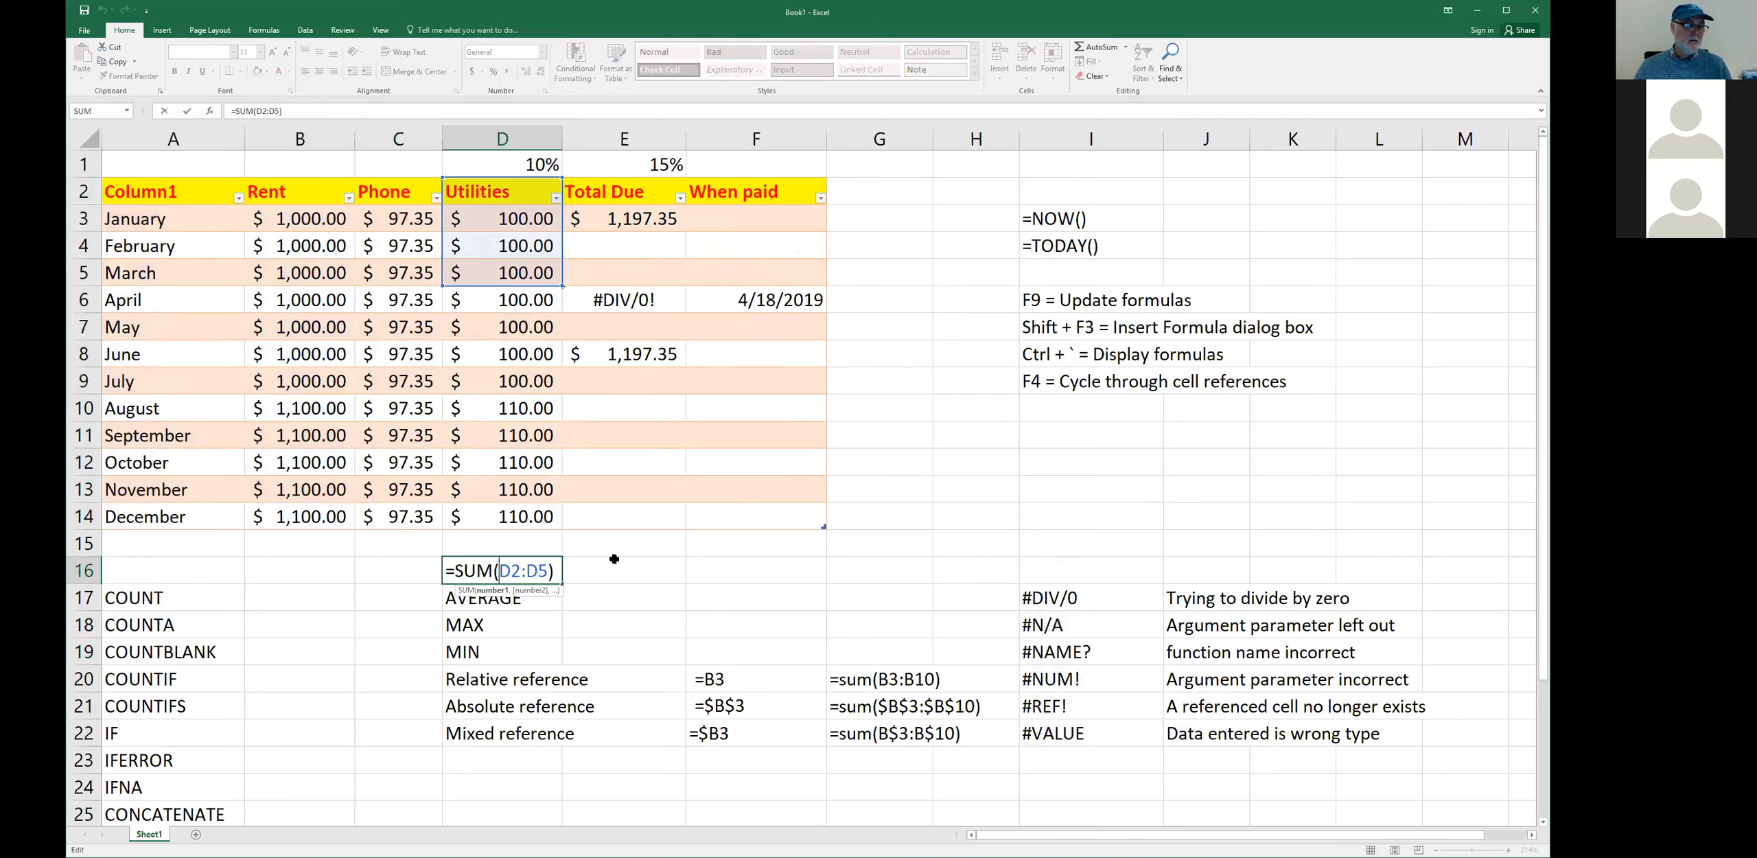
{"action": "key", "text": "Right"}
{"action": "key", "text": "Right"}
{"action": "key", "text": "Right"}
{"action": "key", "text": "Right"}
{"action": "key", "text": "Right"}
{"action": "type", "text": "/"}
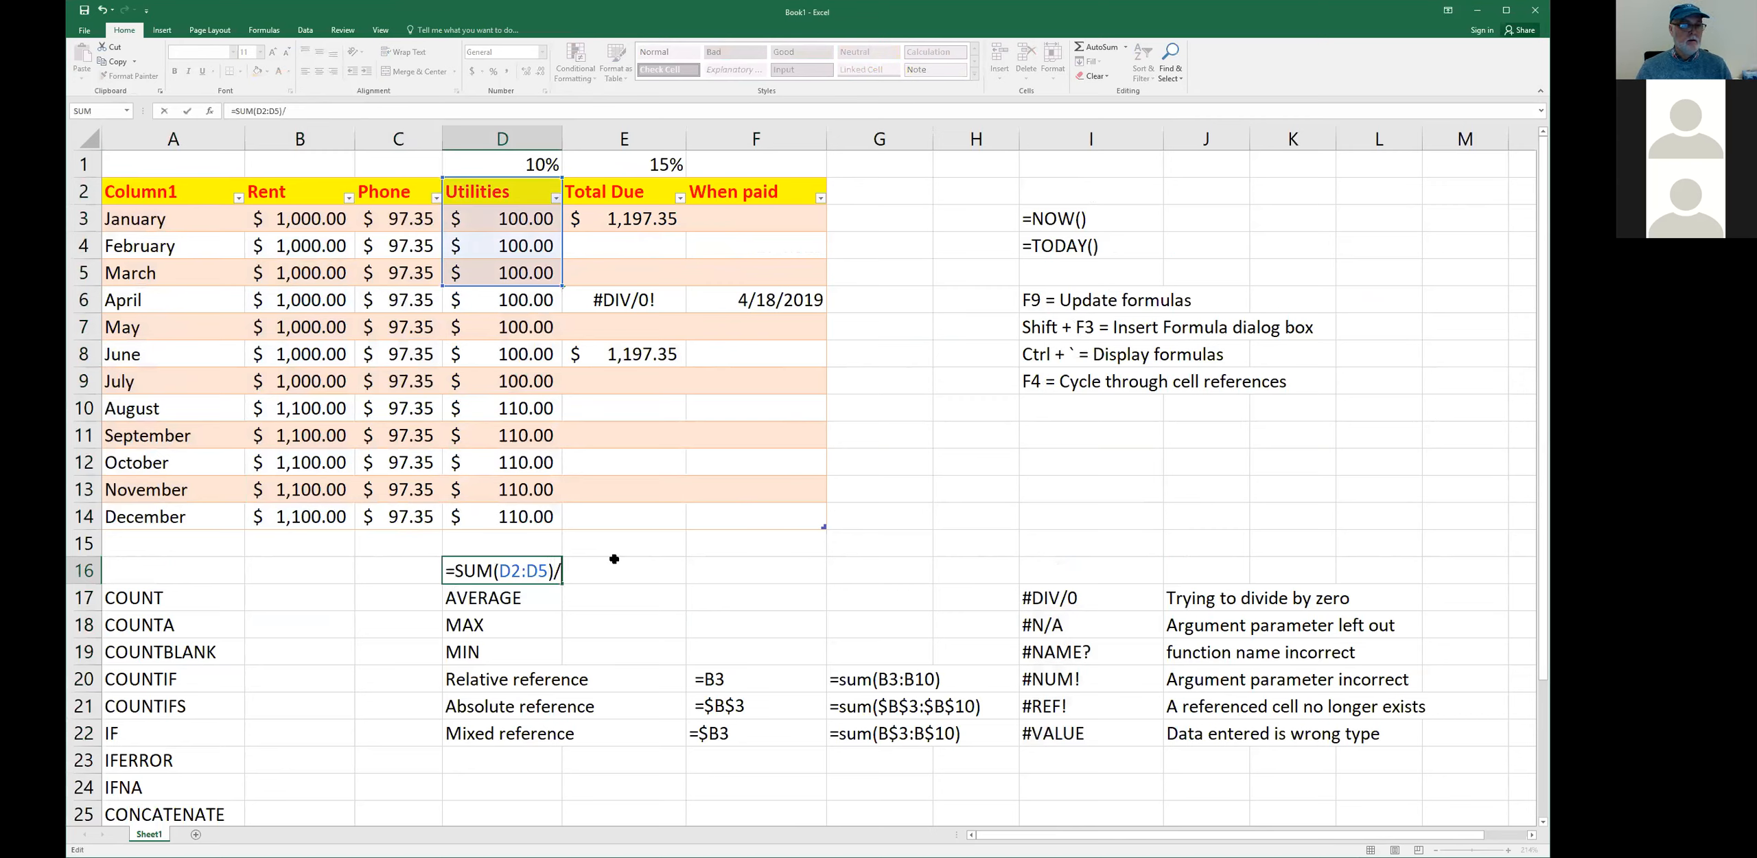
{"action": "type", "text": "D2"}
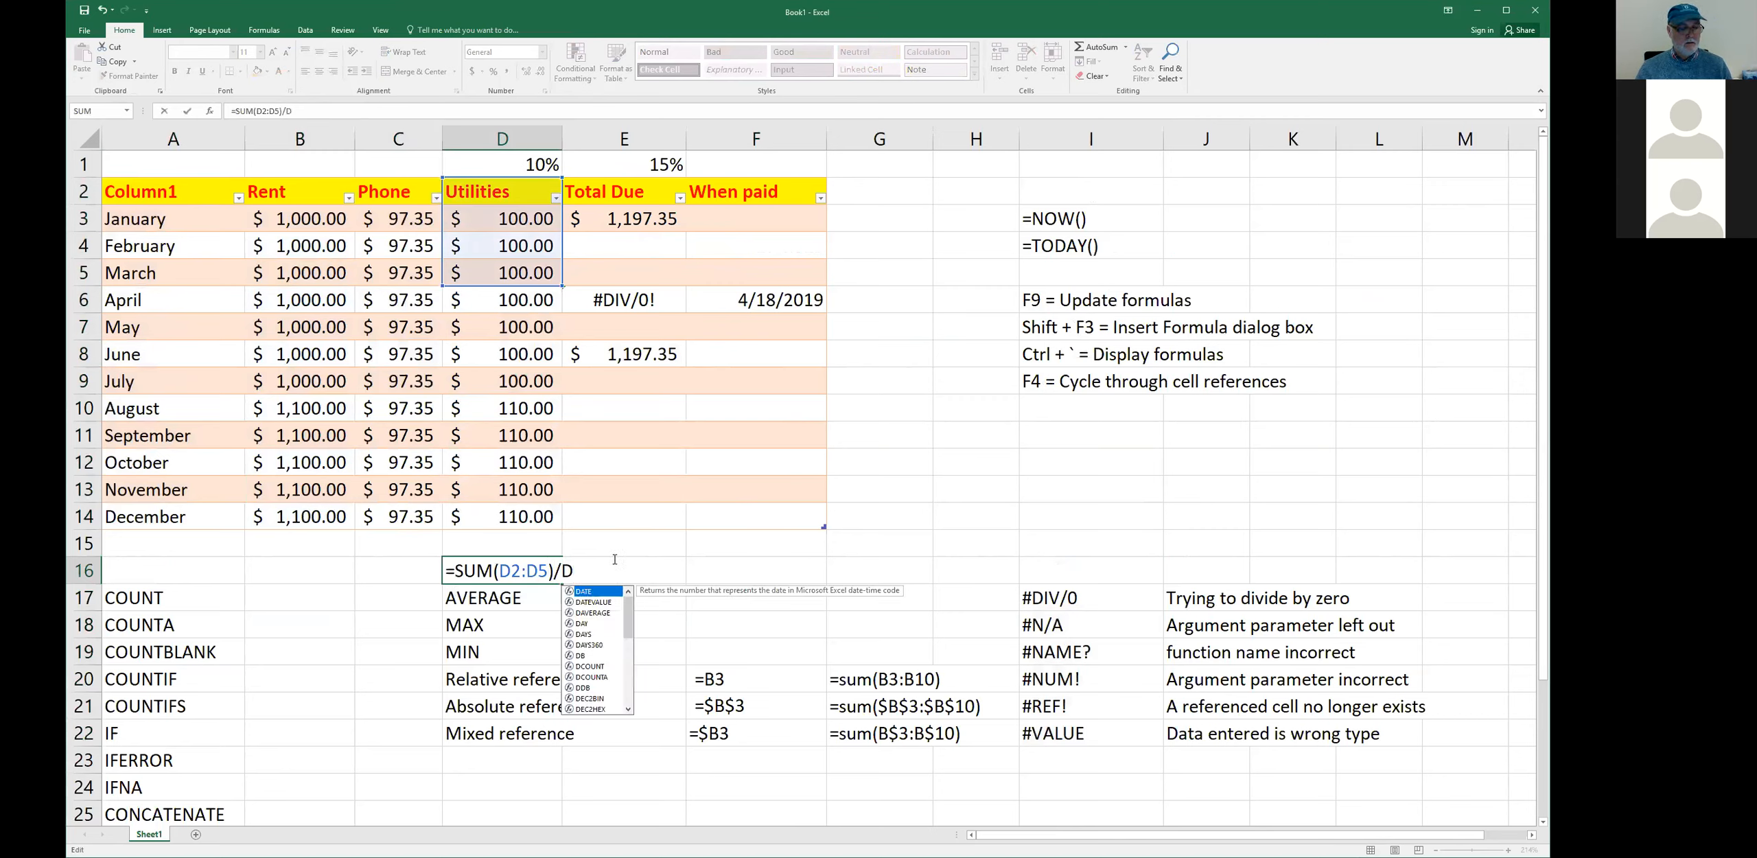
{"action": "key", "text": "Return"}
{"action": "key", "text": "Up"}
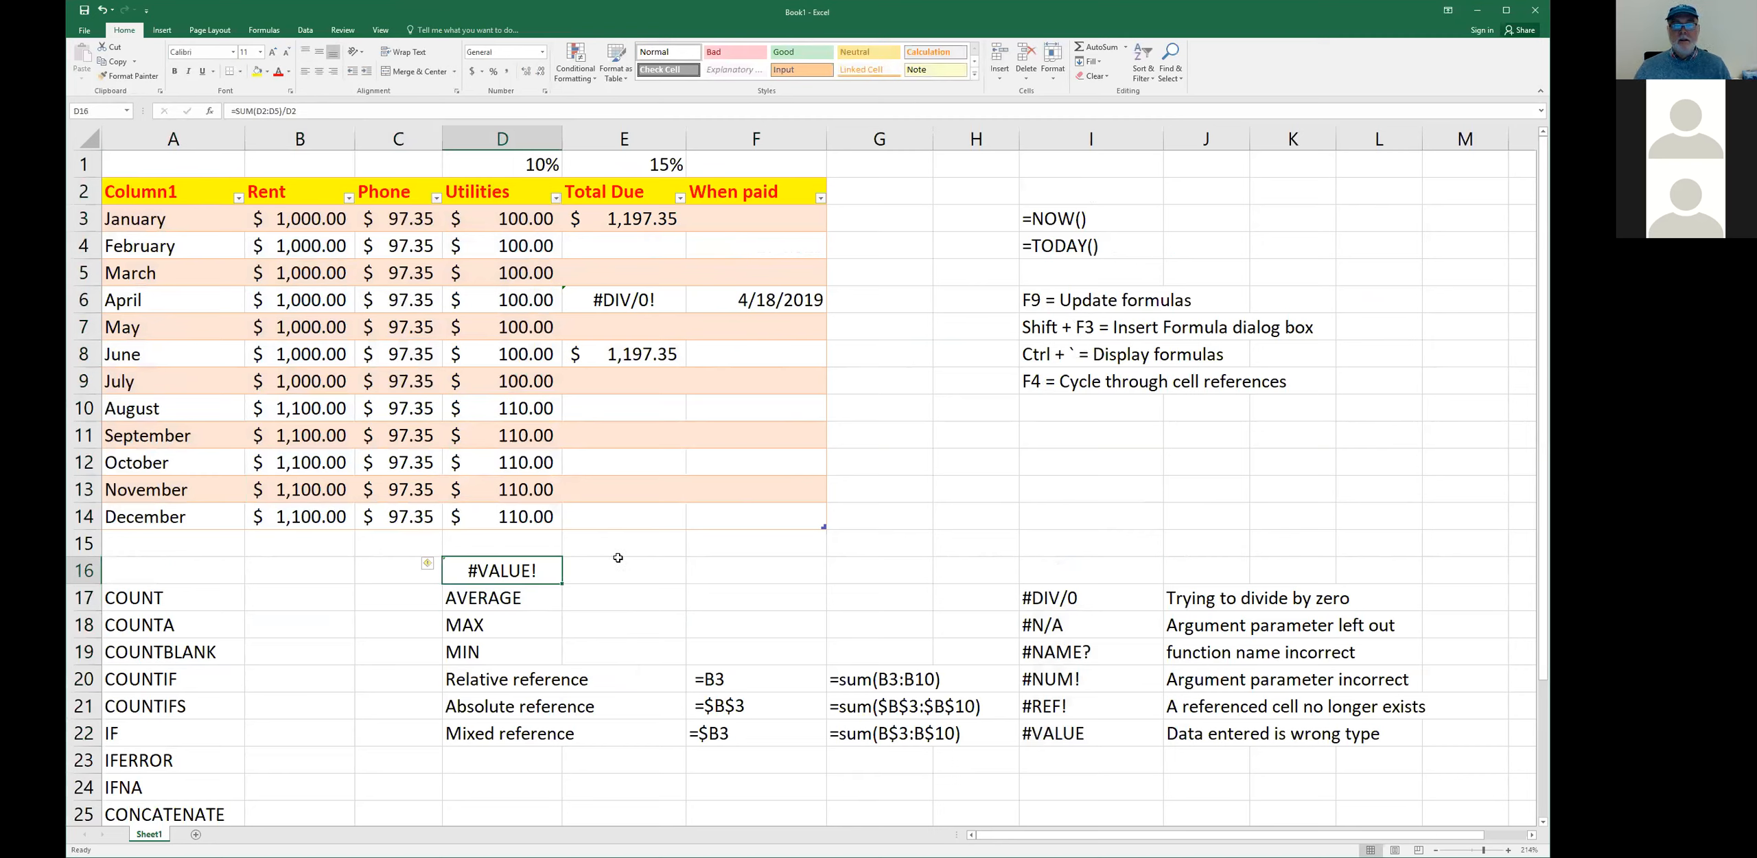
- Examine the Utilities header, the error in D16, and the notes explaining #VALUE and #REF!
{"action": "left_click", "coordinate": [485, 196]}
{"action": "left_click", "coordinate": [512, 574]}
{"action": "left_click", "coordinate": [1089, 735]}
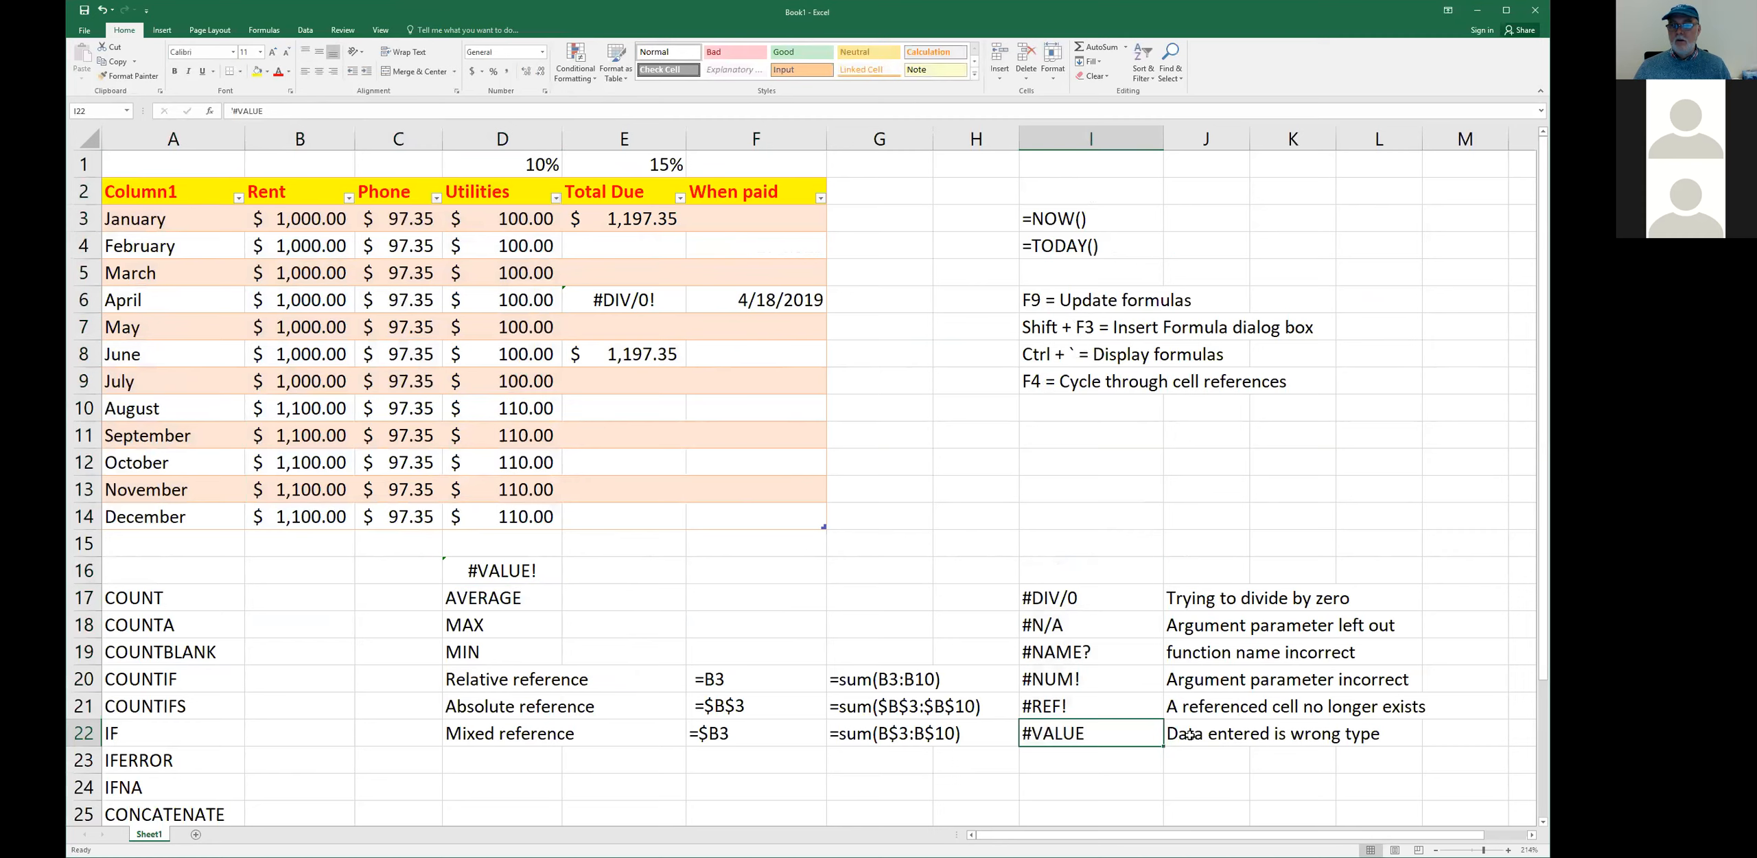
{"action": "left_click", "coordinate": [1203, 737]}
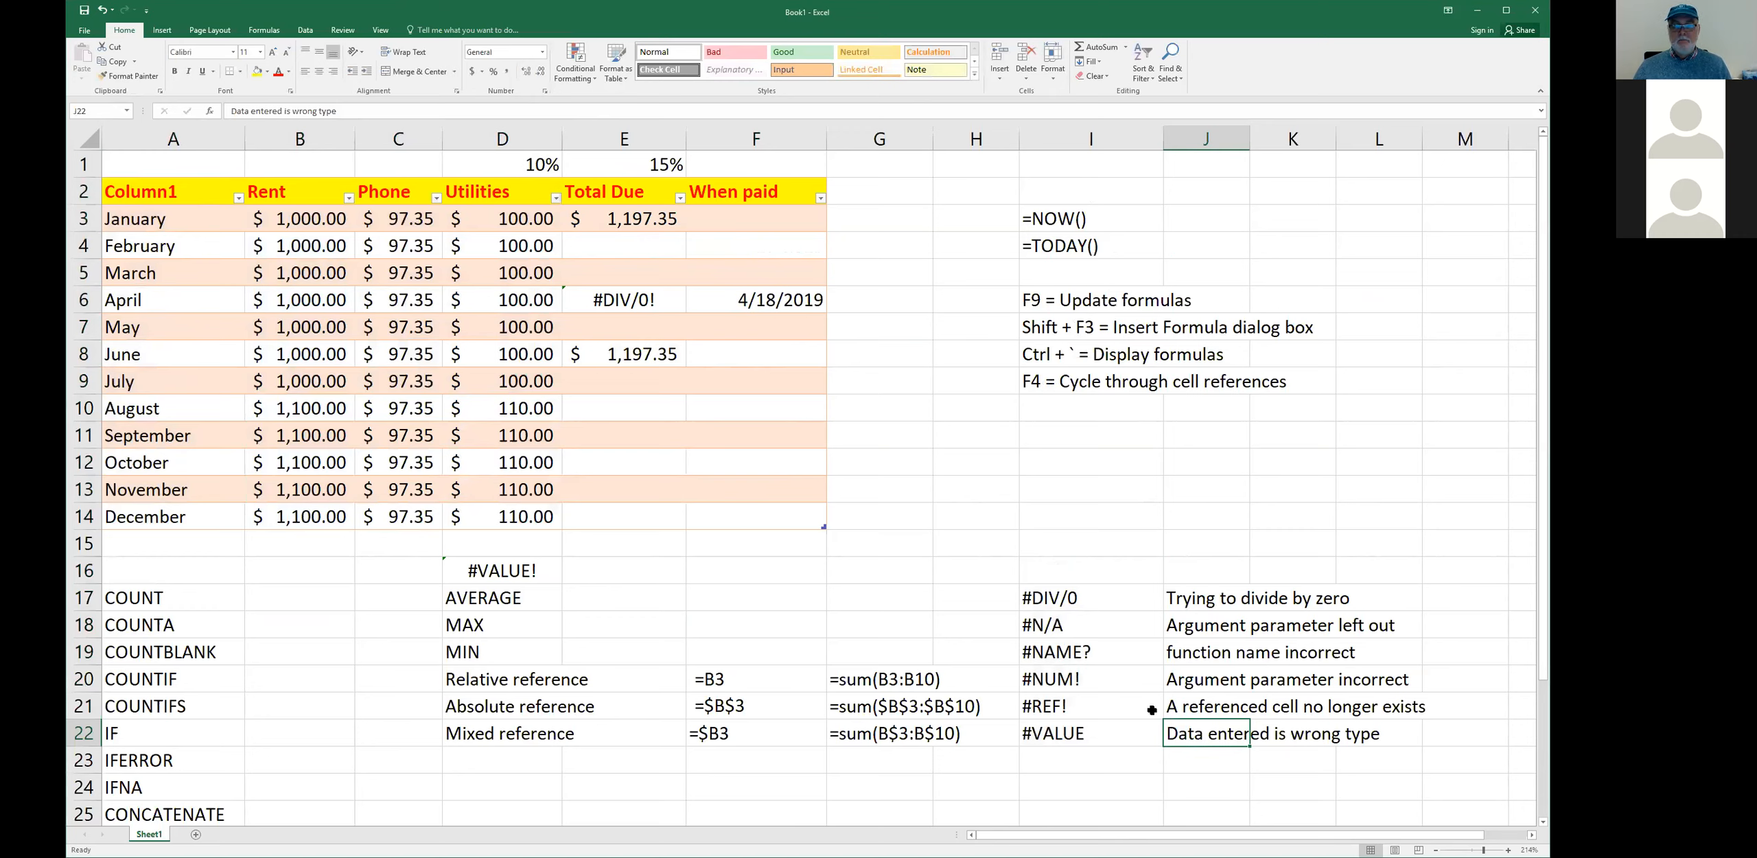
{"action": "left_click", "coordinate": [1093, 707]}
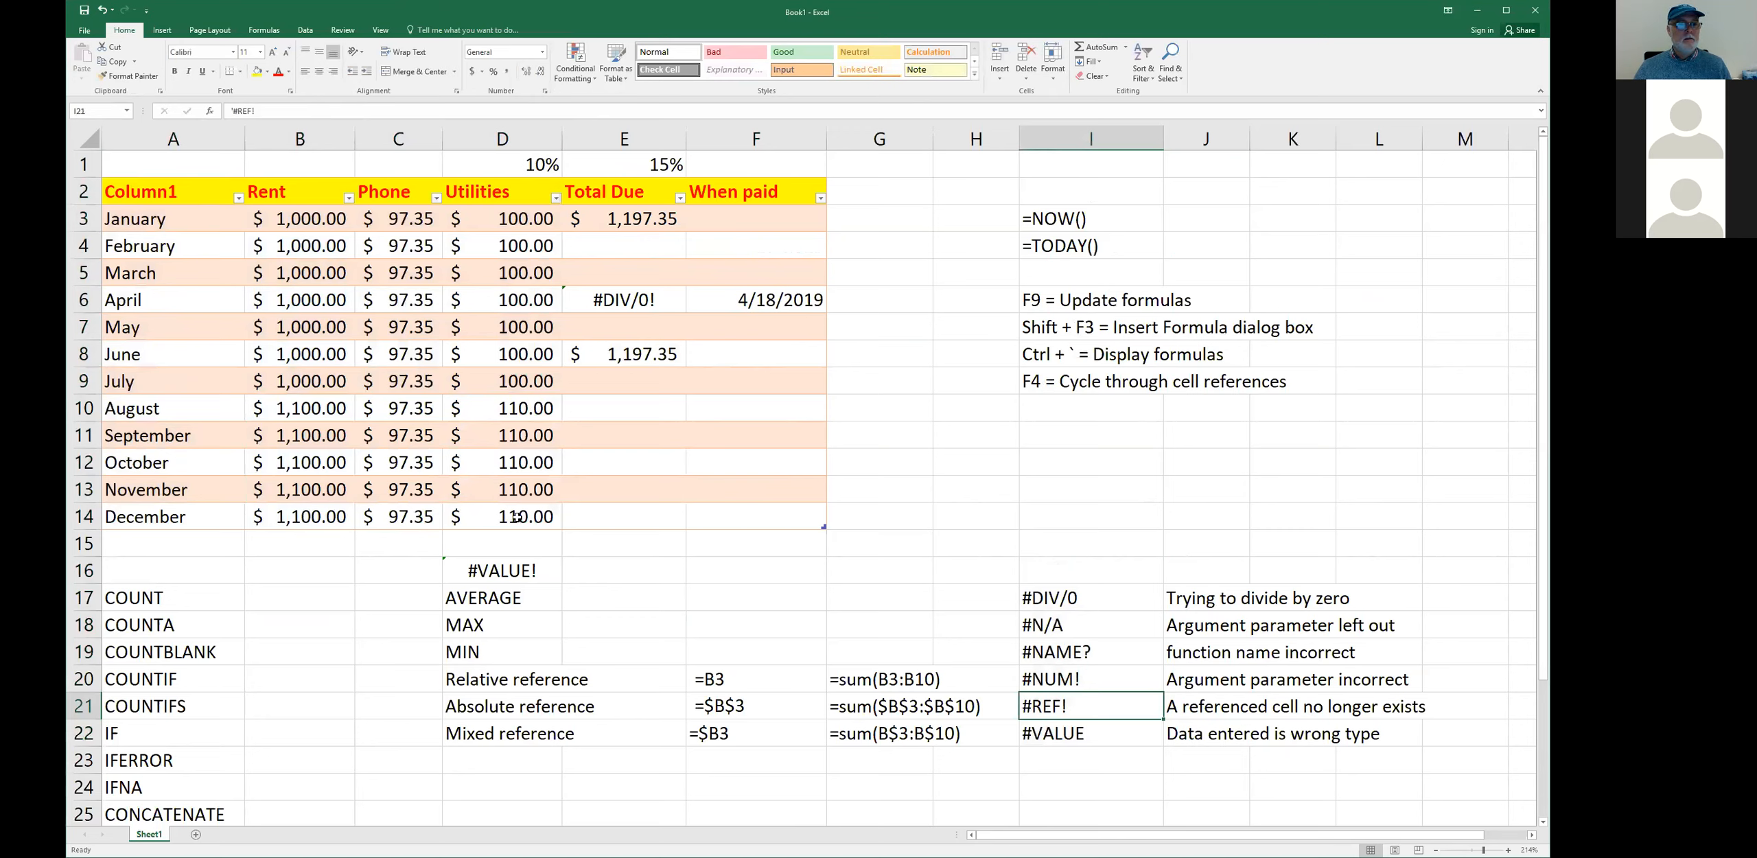
- Select December's Utilities formula in D14, and replace the percentage in D1 with a first name as text
{"action": "left_click", "coordinate": [551, 526]}
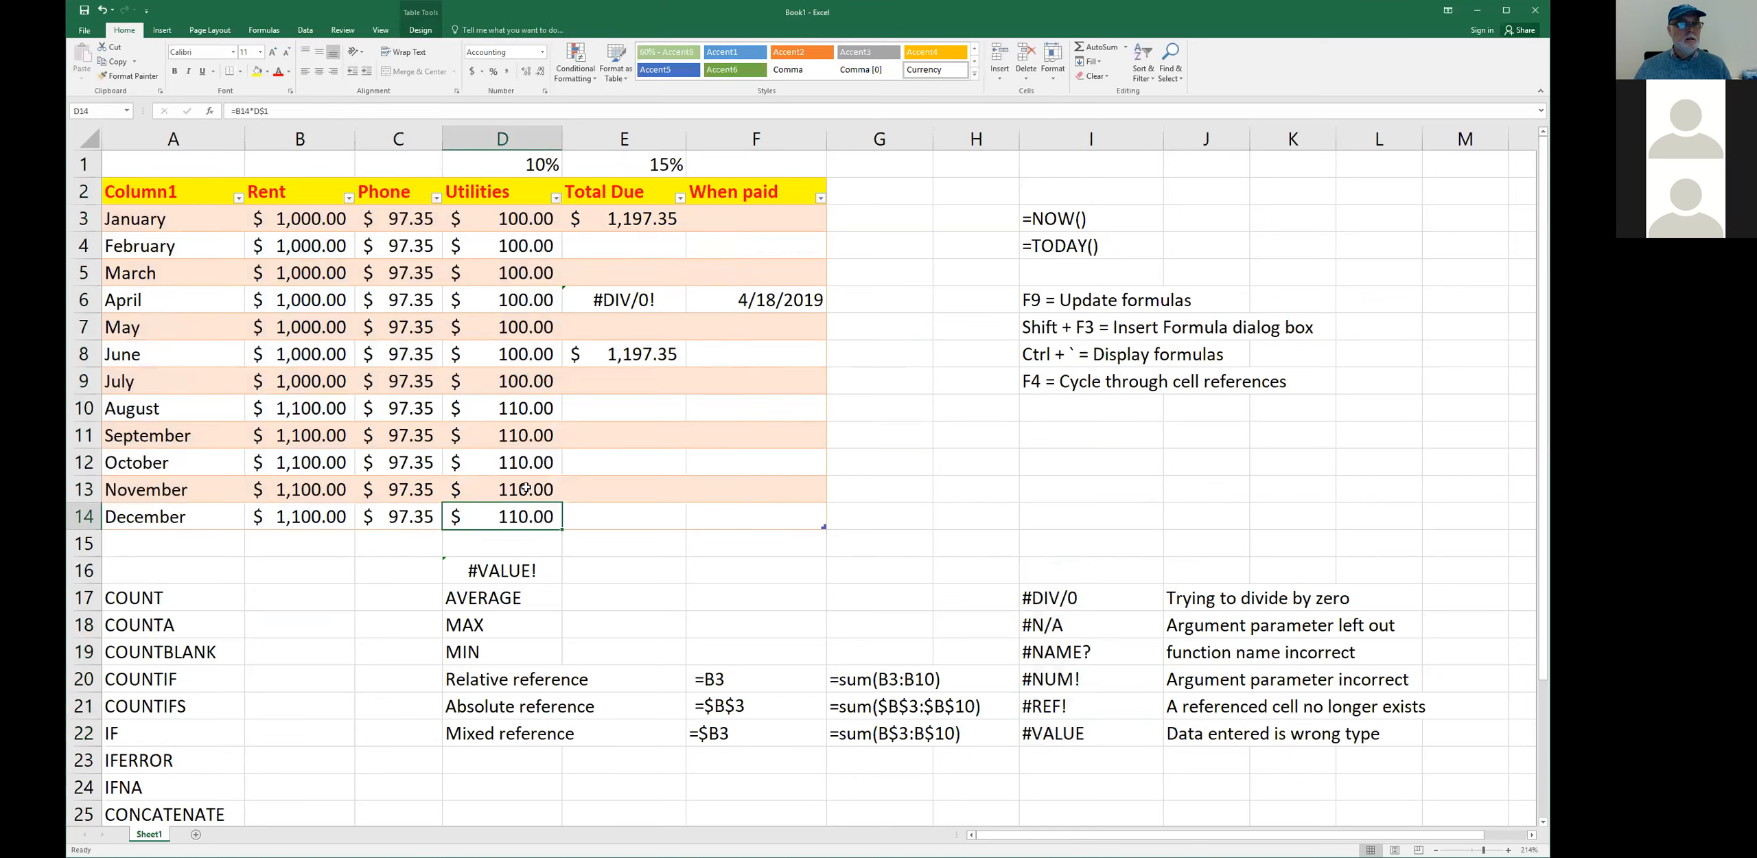
{"action": "left_click", "coordinate": [500, 168]}
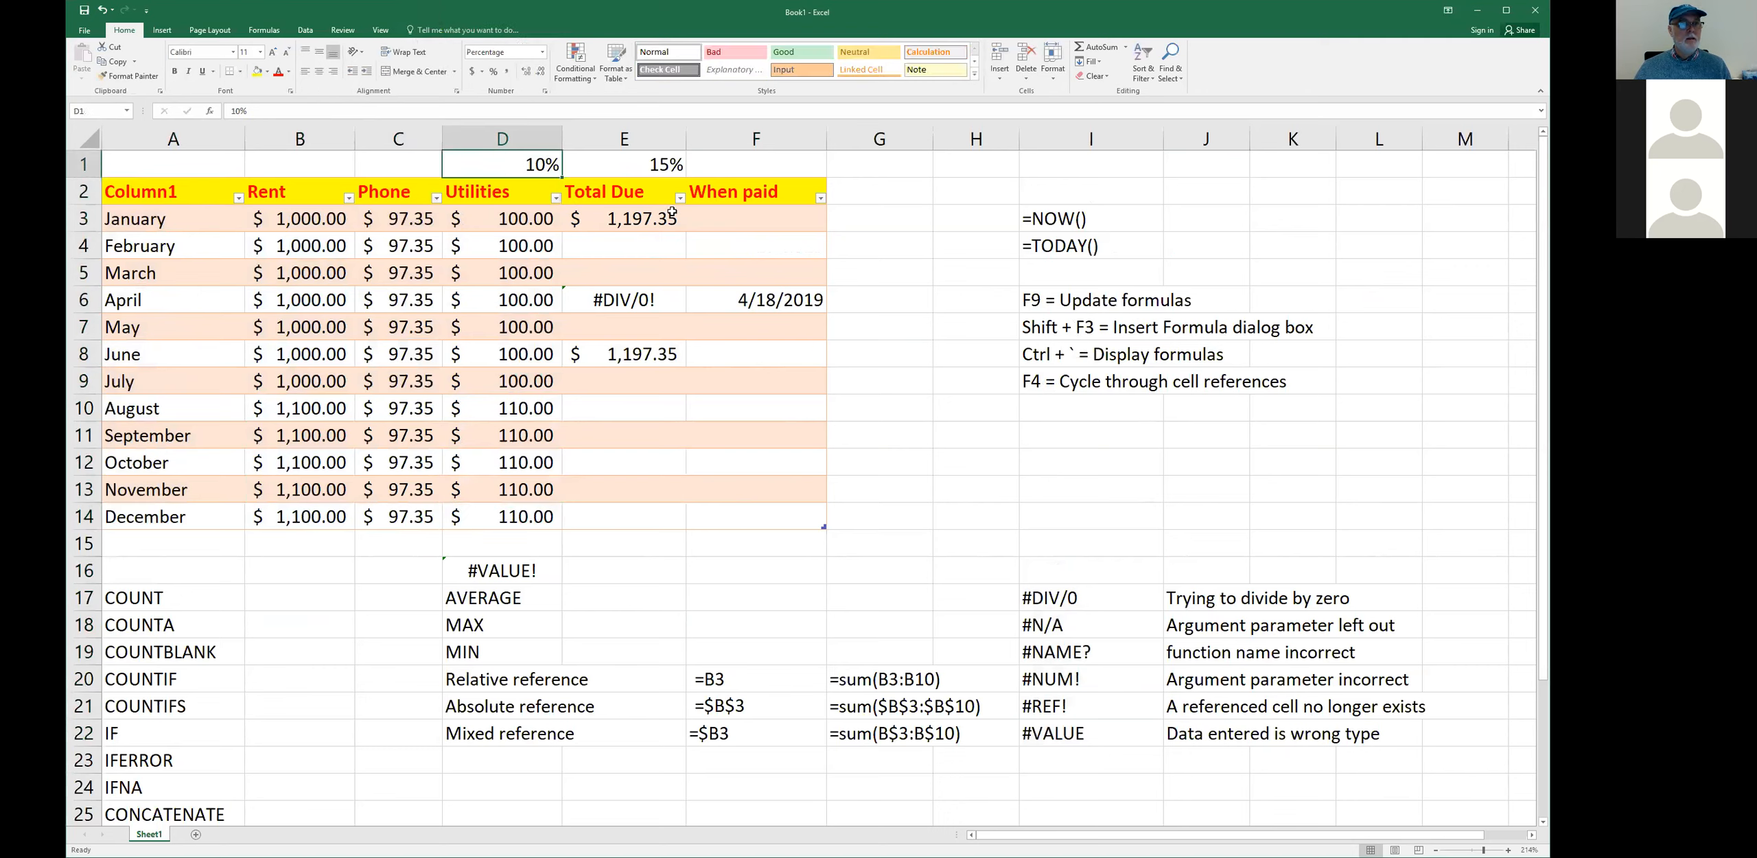
{"action": "type", "text": "Bob"}
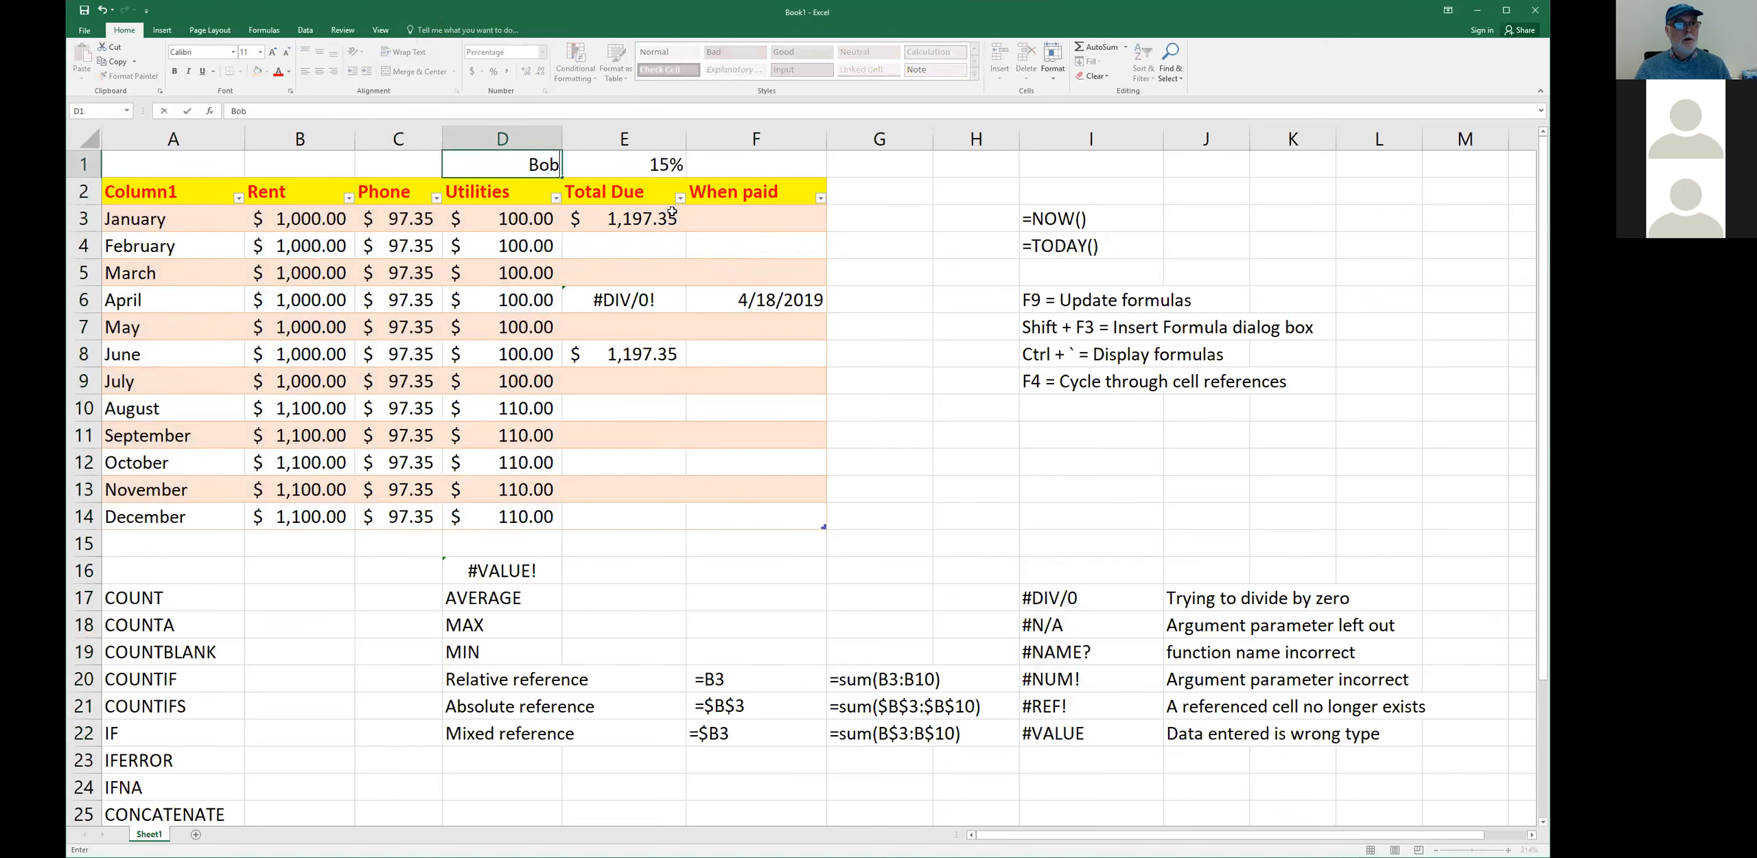
{"action": "key", "text": "Return"}
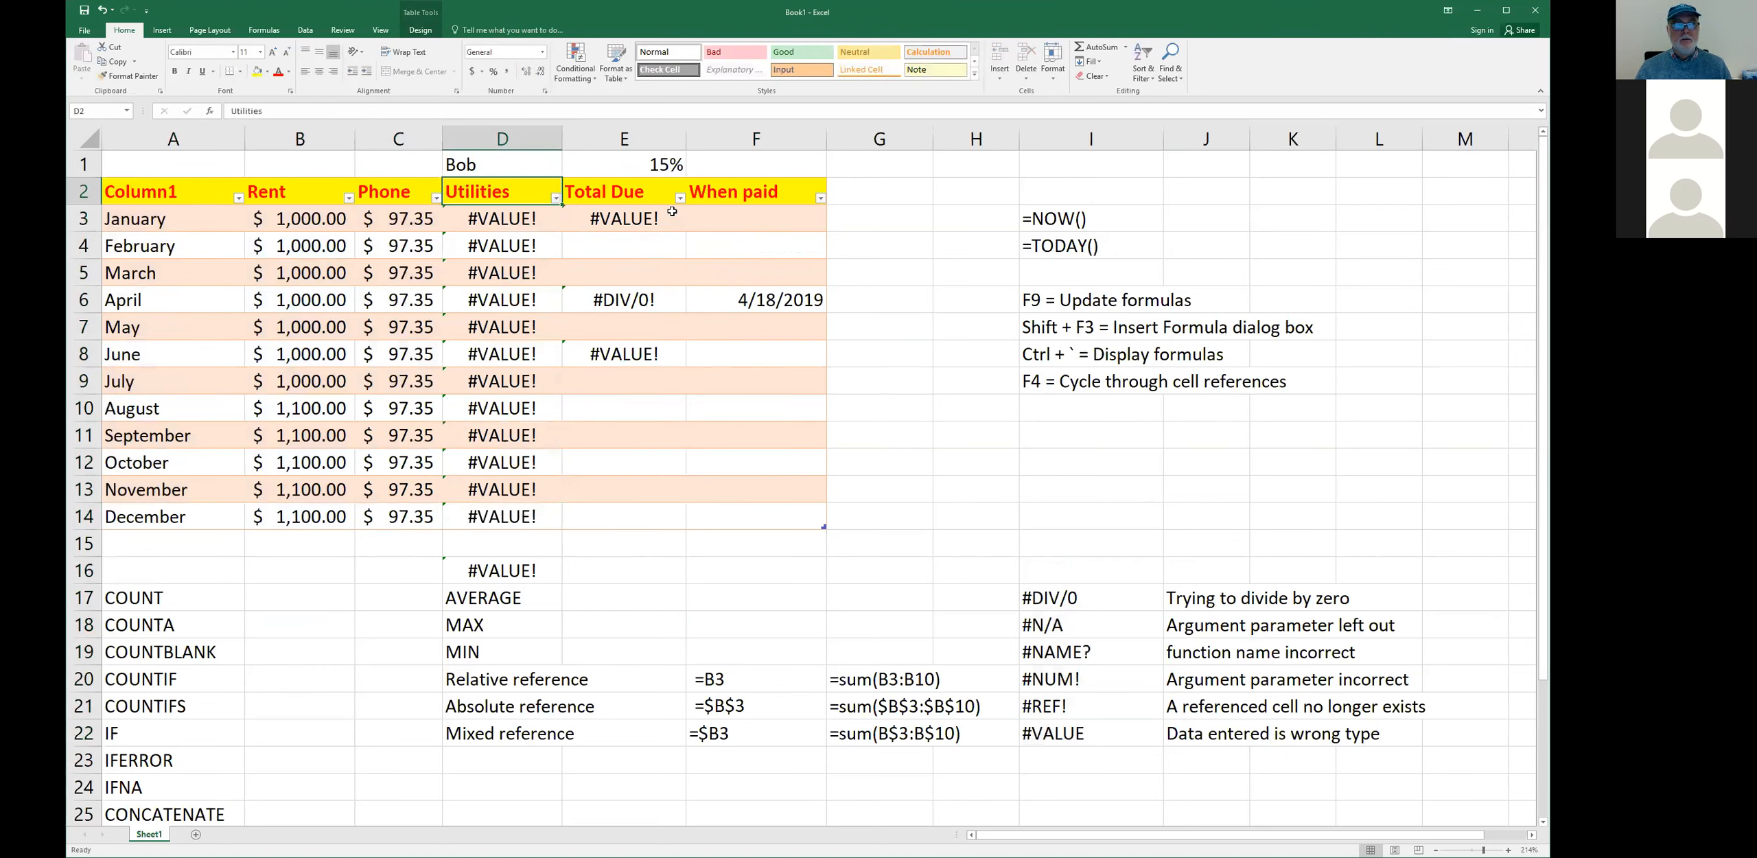
- Set D1 back to 10%, and clear the formula from D16
{"action": "key", "text": "Up"}
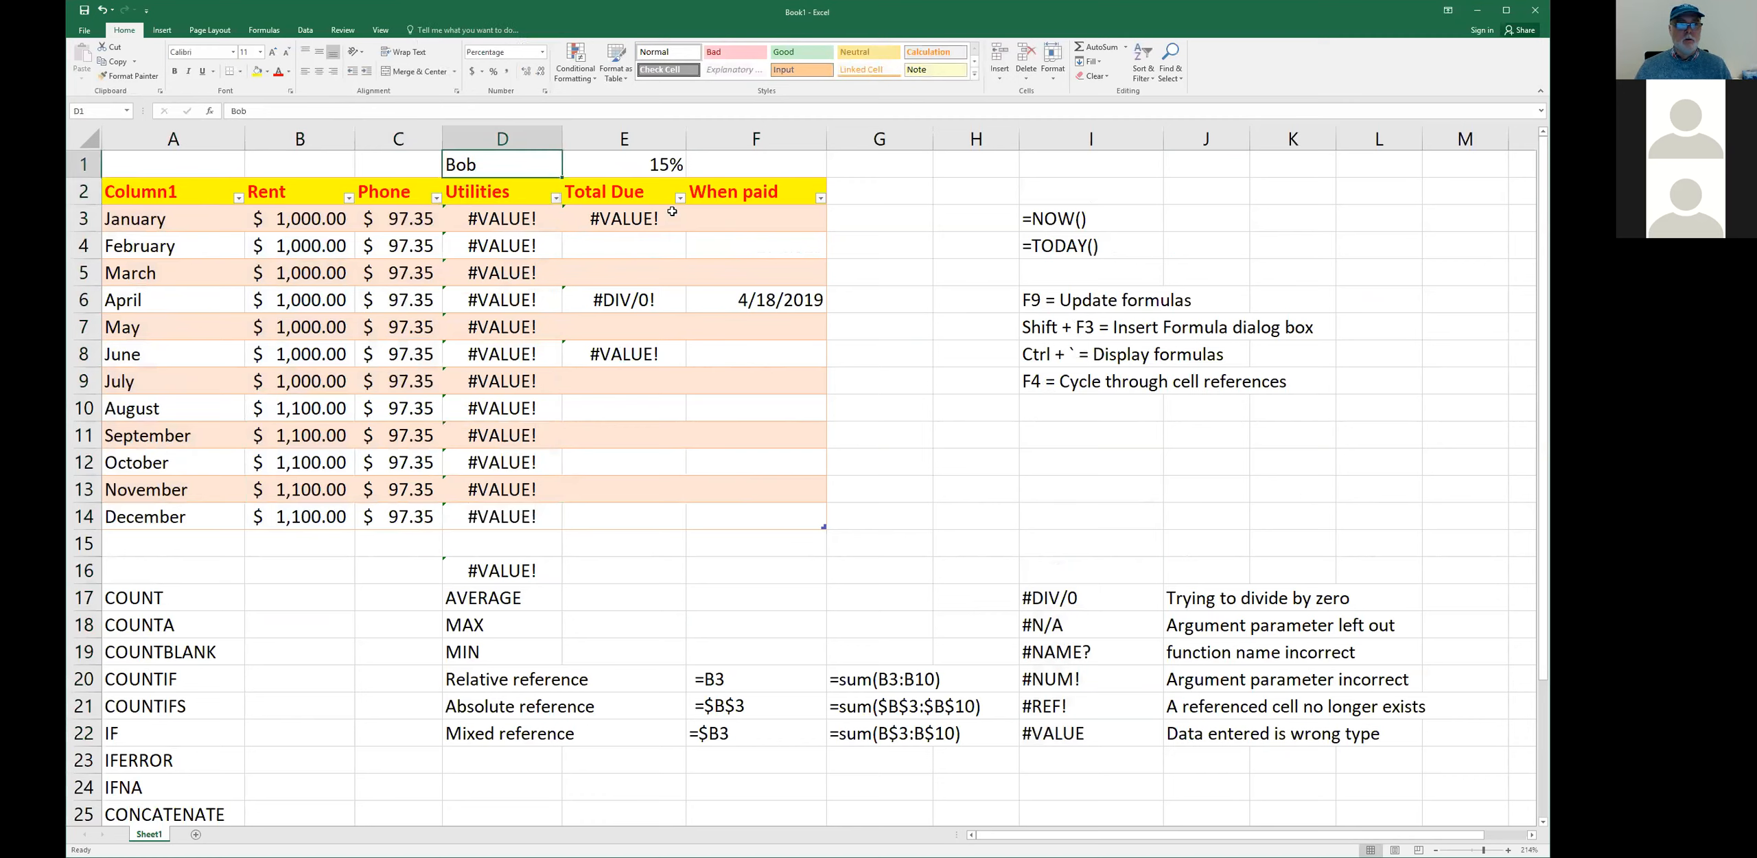
{"action": "type", "text": "10"}
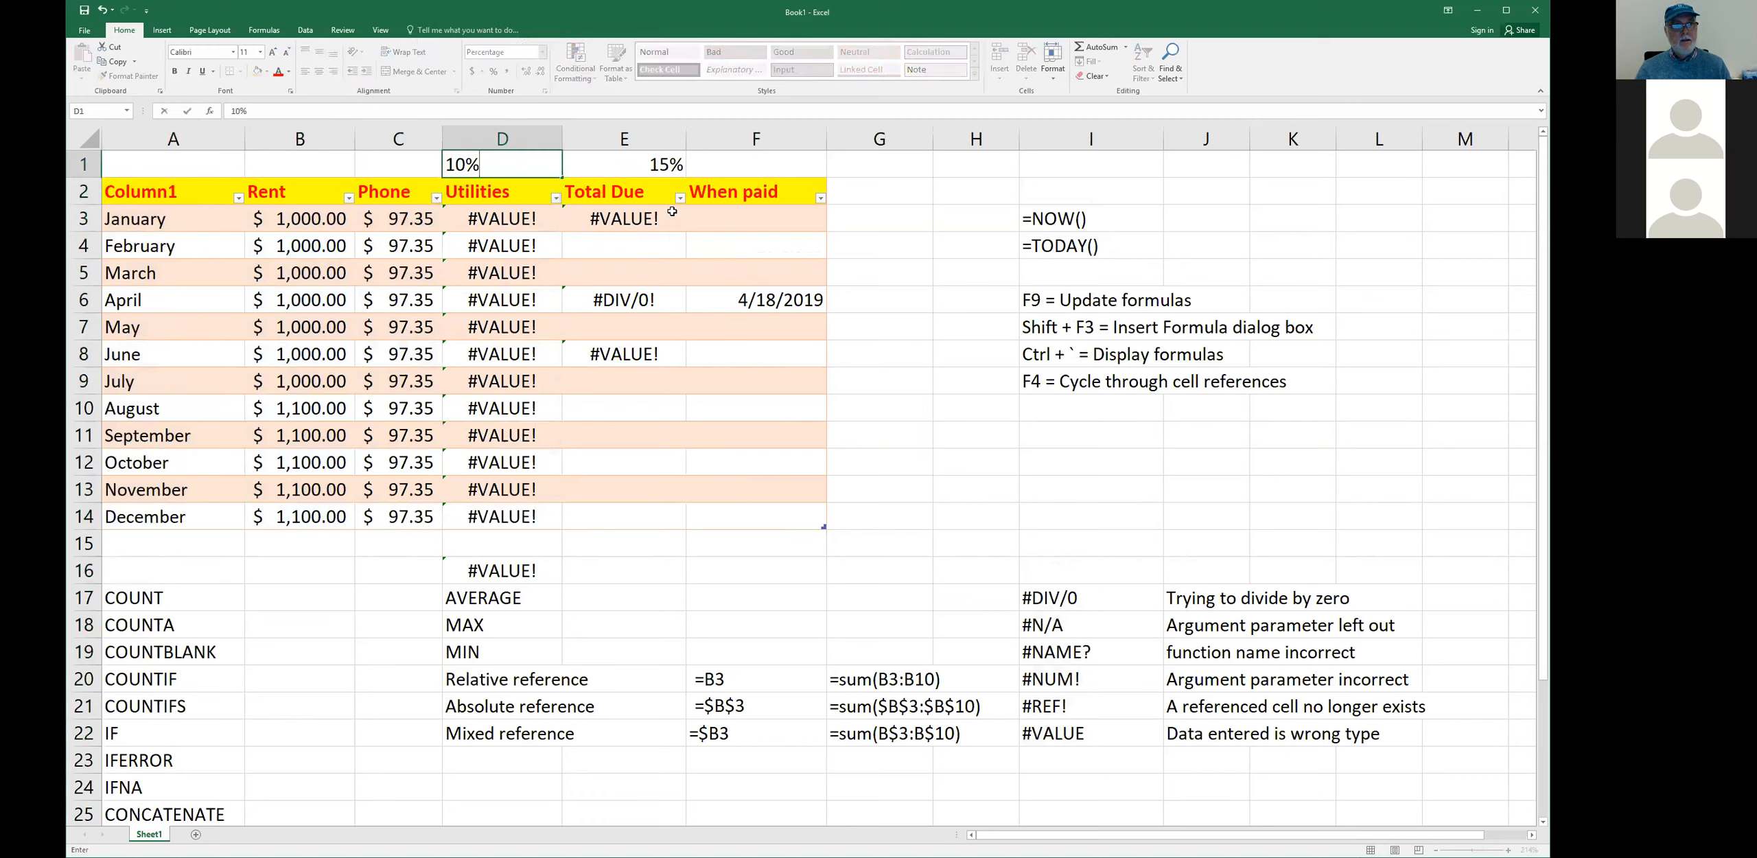
{"action": "key", "text": "Tab"}
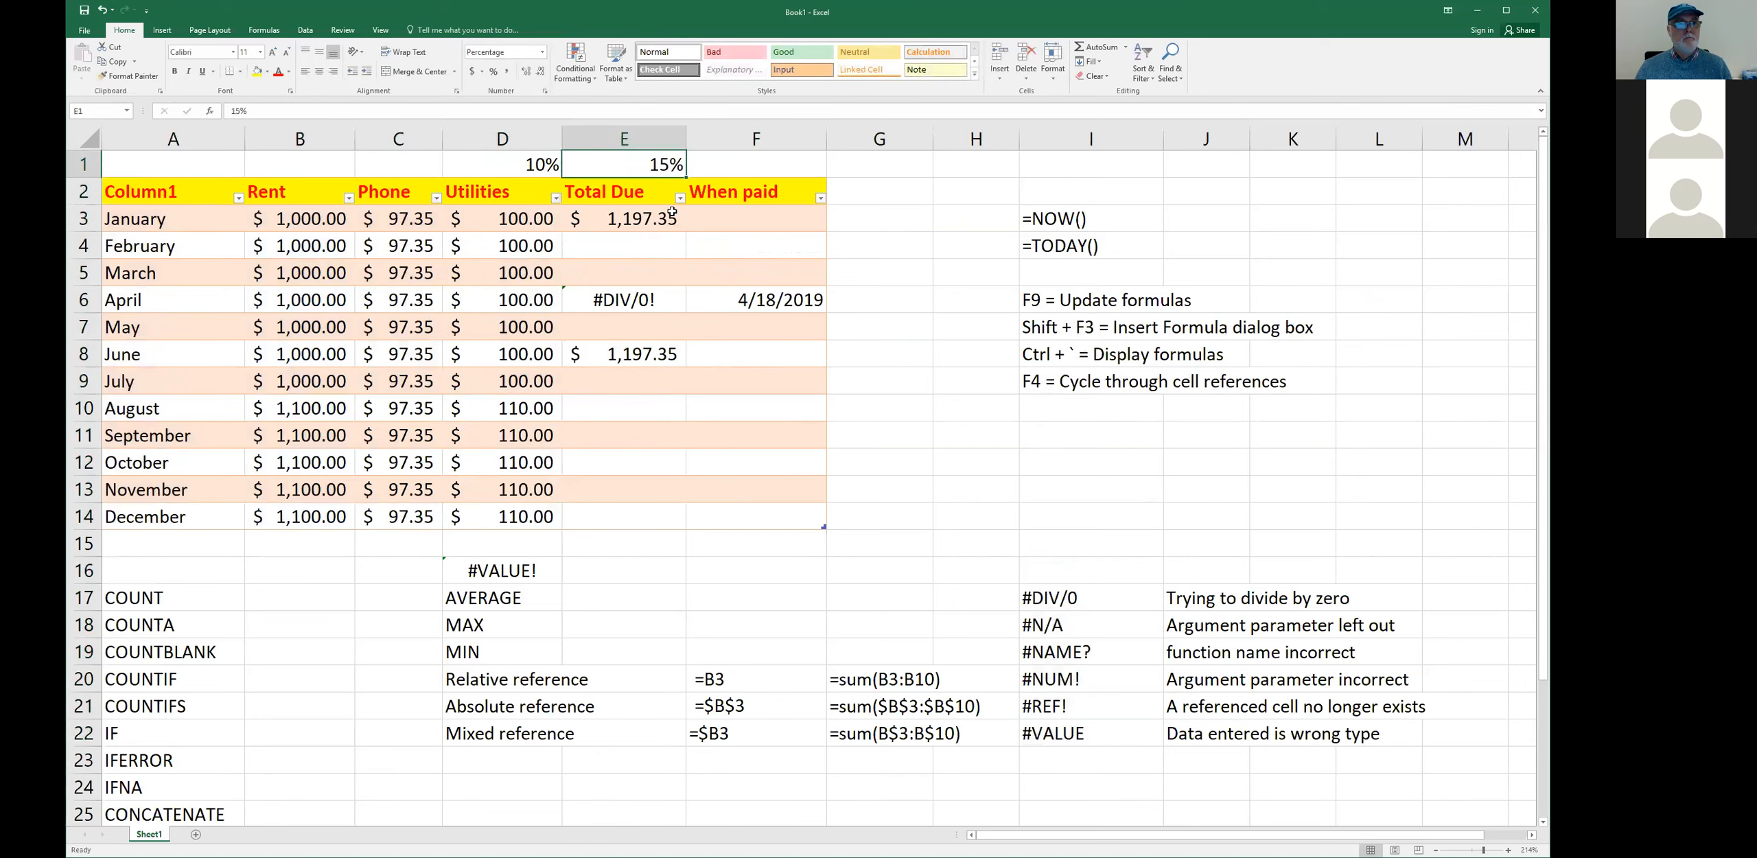
{"action": "key", "text": "Left"}
{"action": "key", "text": "Right"}
{"action": "left_click", "coordinate": [539, 564]}
{"action": "key", "text": "Delete"}
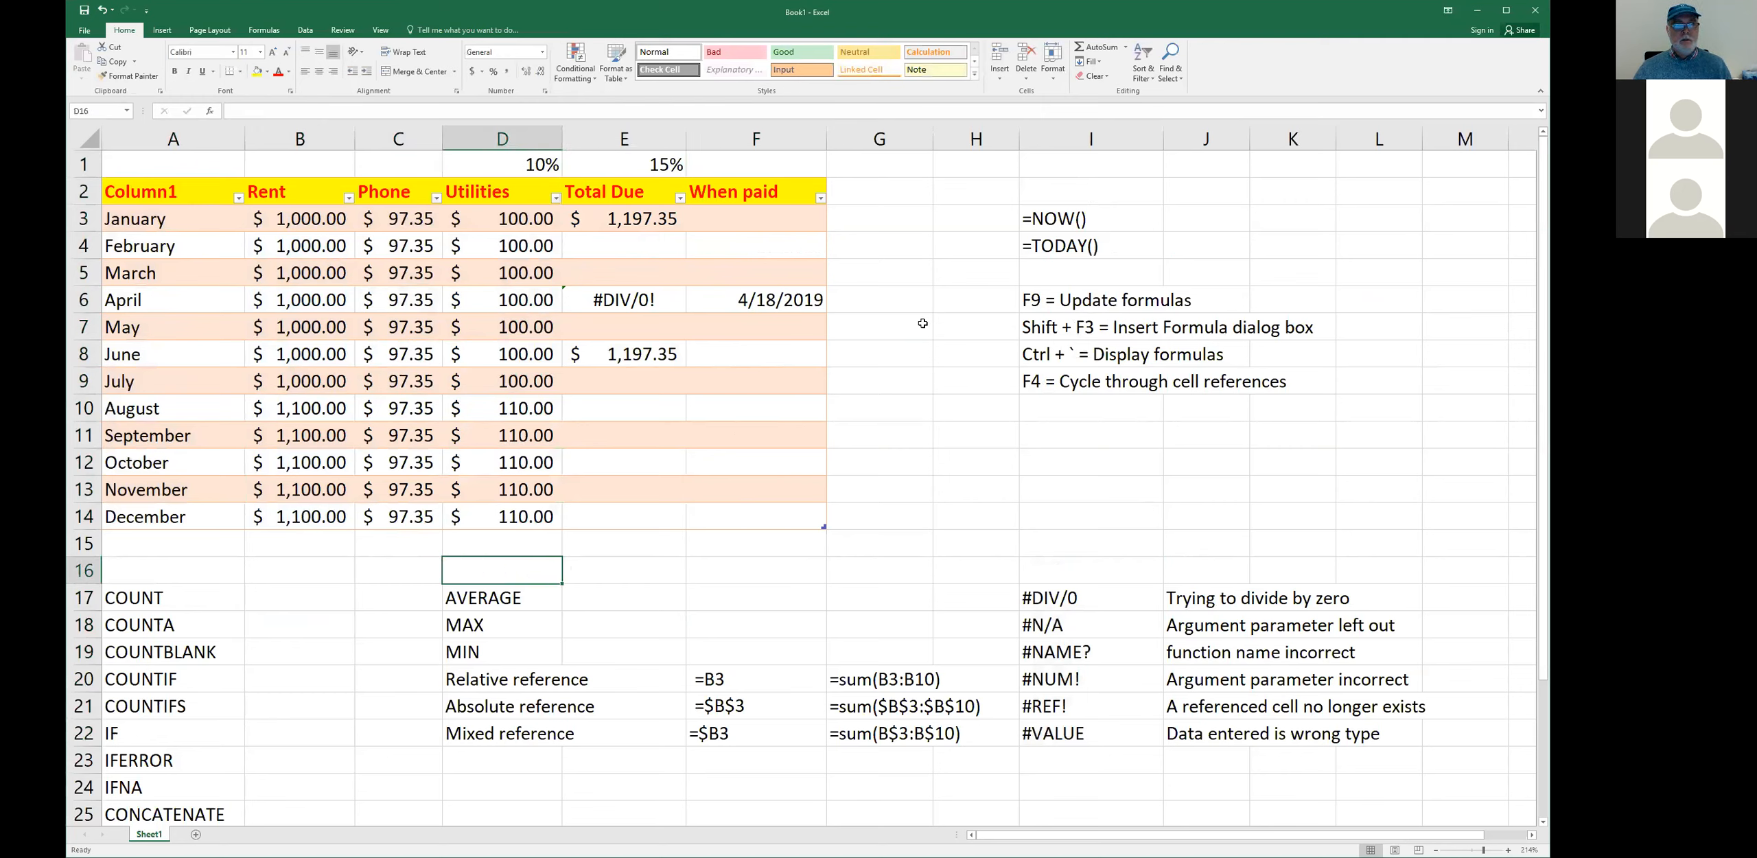
- Fill January's Total Due formula from E3 down through December in E14
{"action": "left_click", "coordinate": [623, 225]}
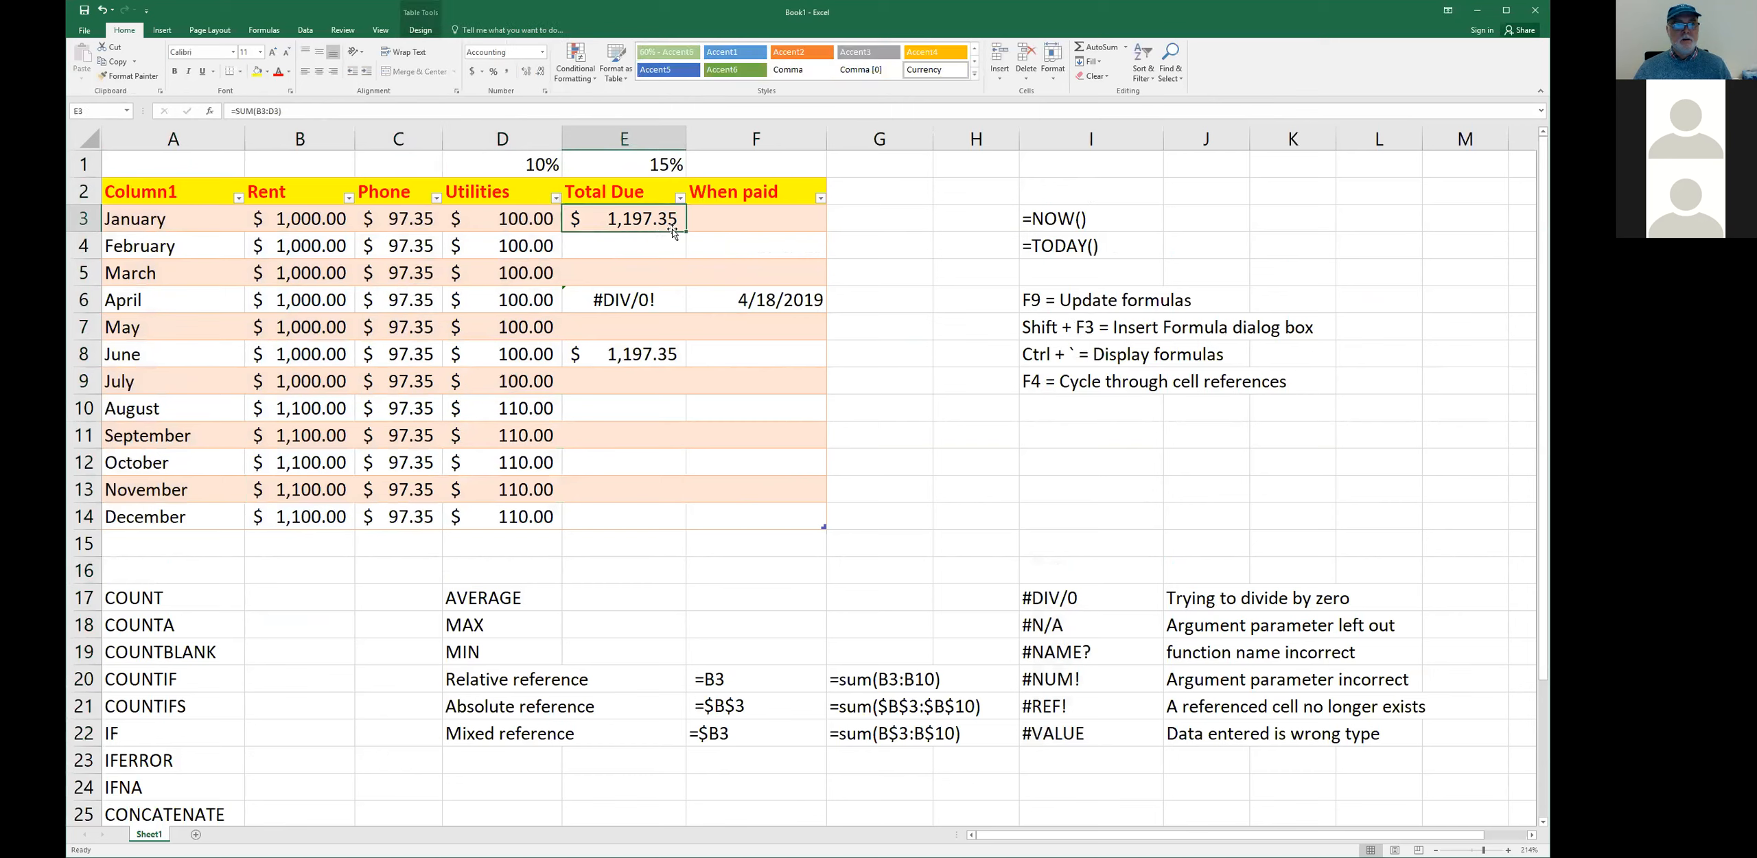
{"action": "left_click_drag", "start_coordinate": [684, 232], "coordinate": [693, 523]}
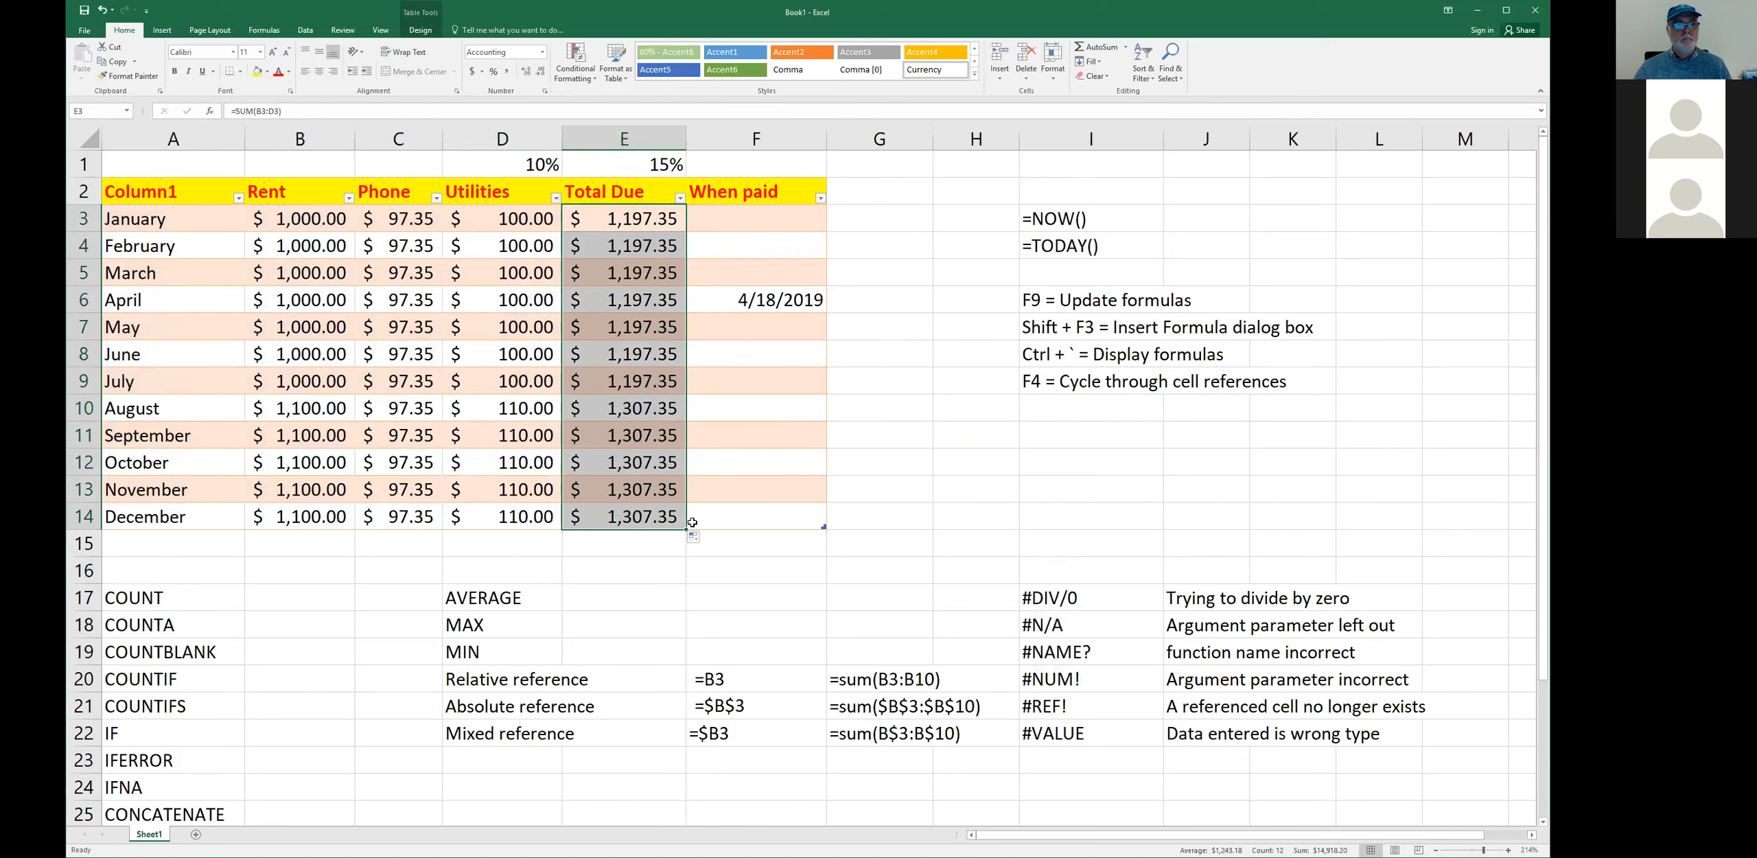
- Total the January to December rents in B15 with a SUM formula over Table2[Rent]
{"action": "left_click", "coordinate": [311, 547]}
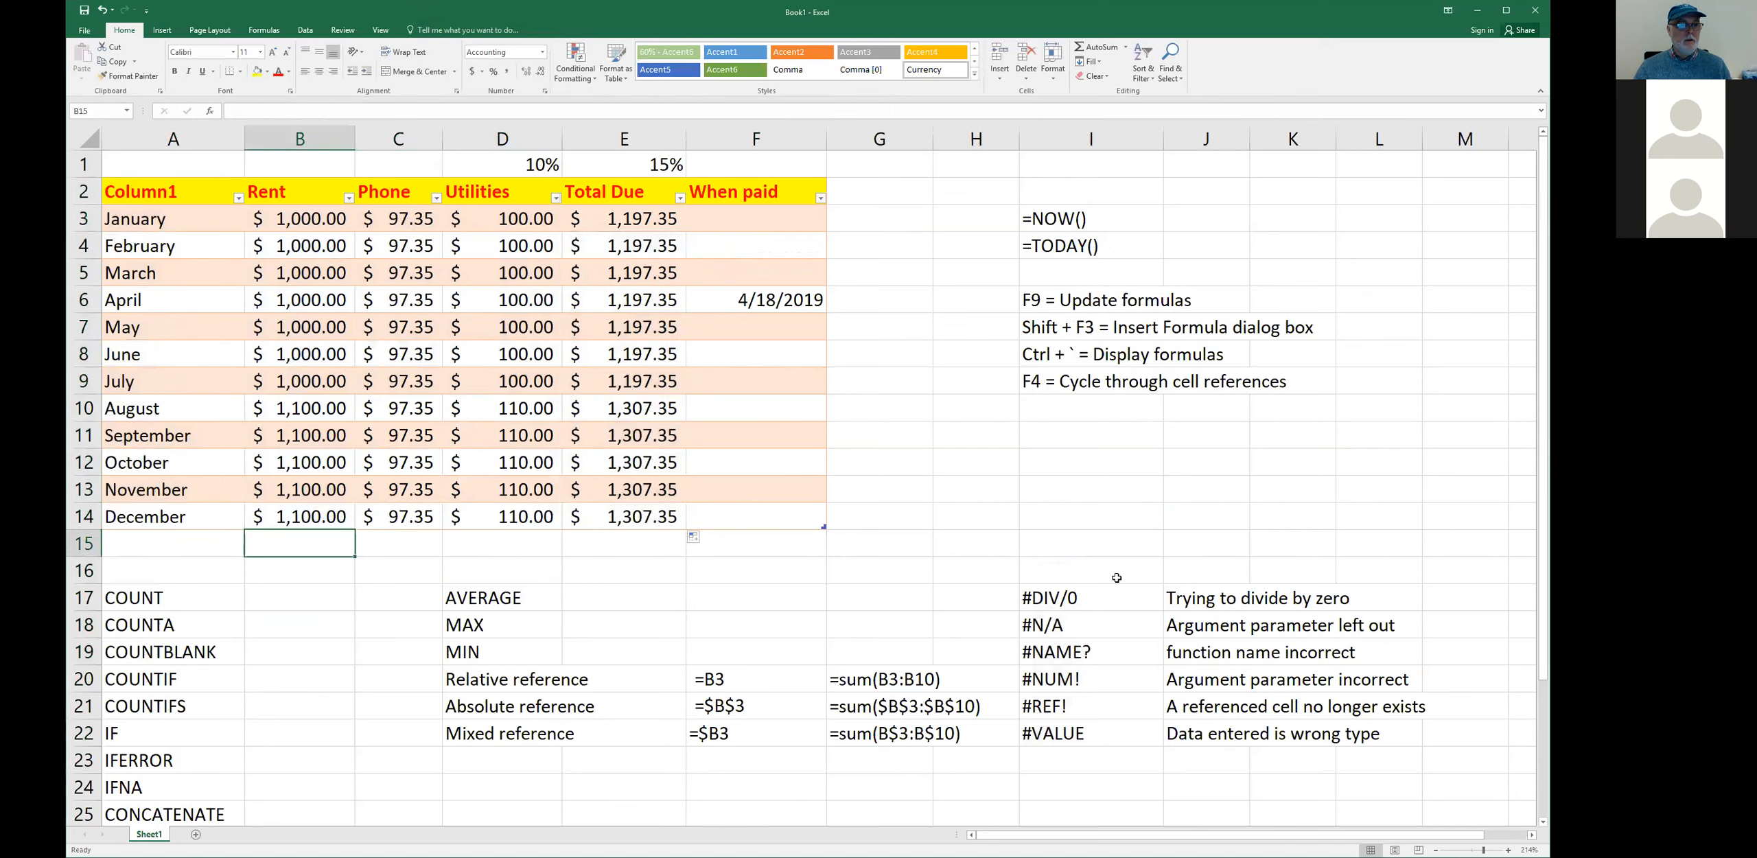
{"action": "type", "text": "=s"}
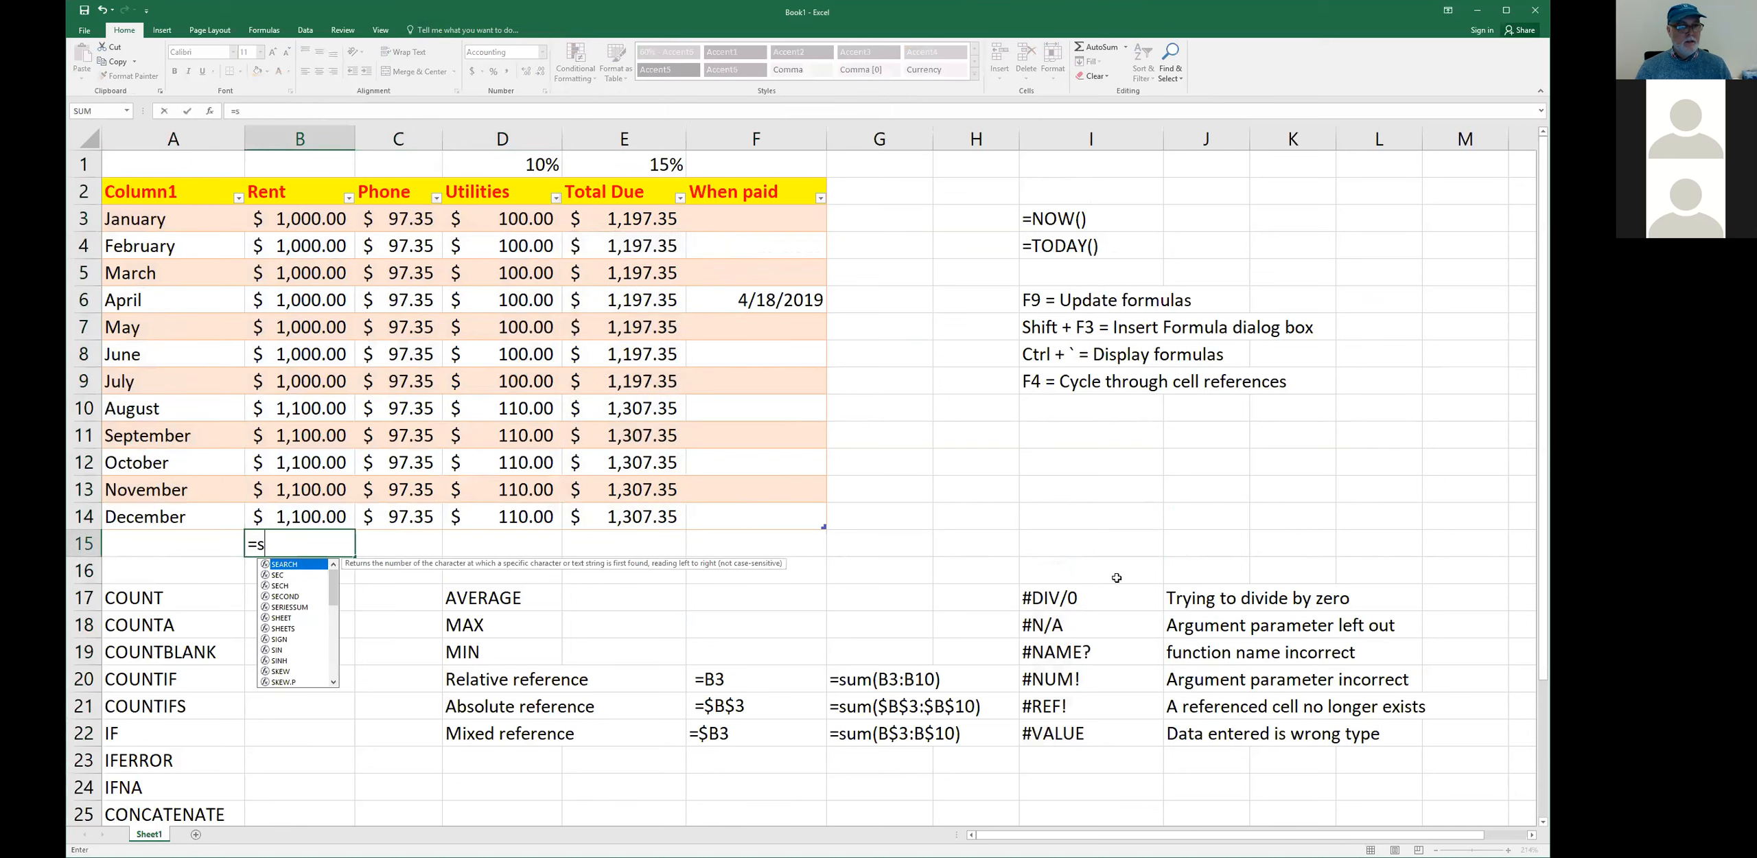
{"action": "type", "text": "um("}
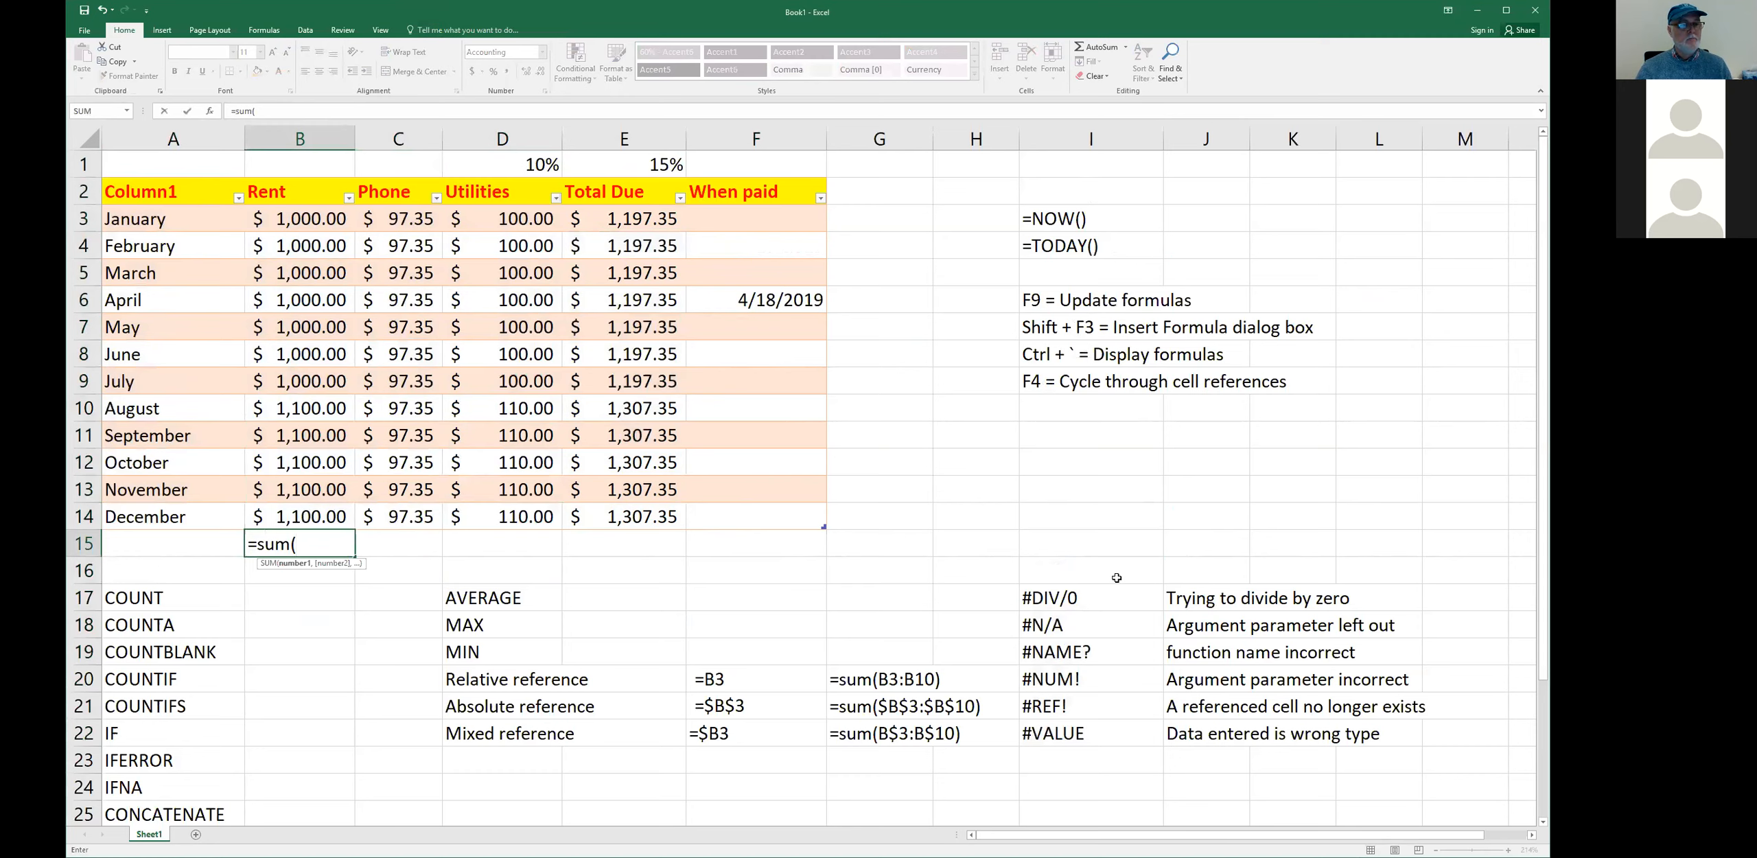
{"action": "left_click_drag", "start_coordinate": [322, 218], "coordinate": [326, 515]}
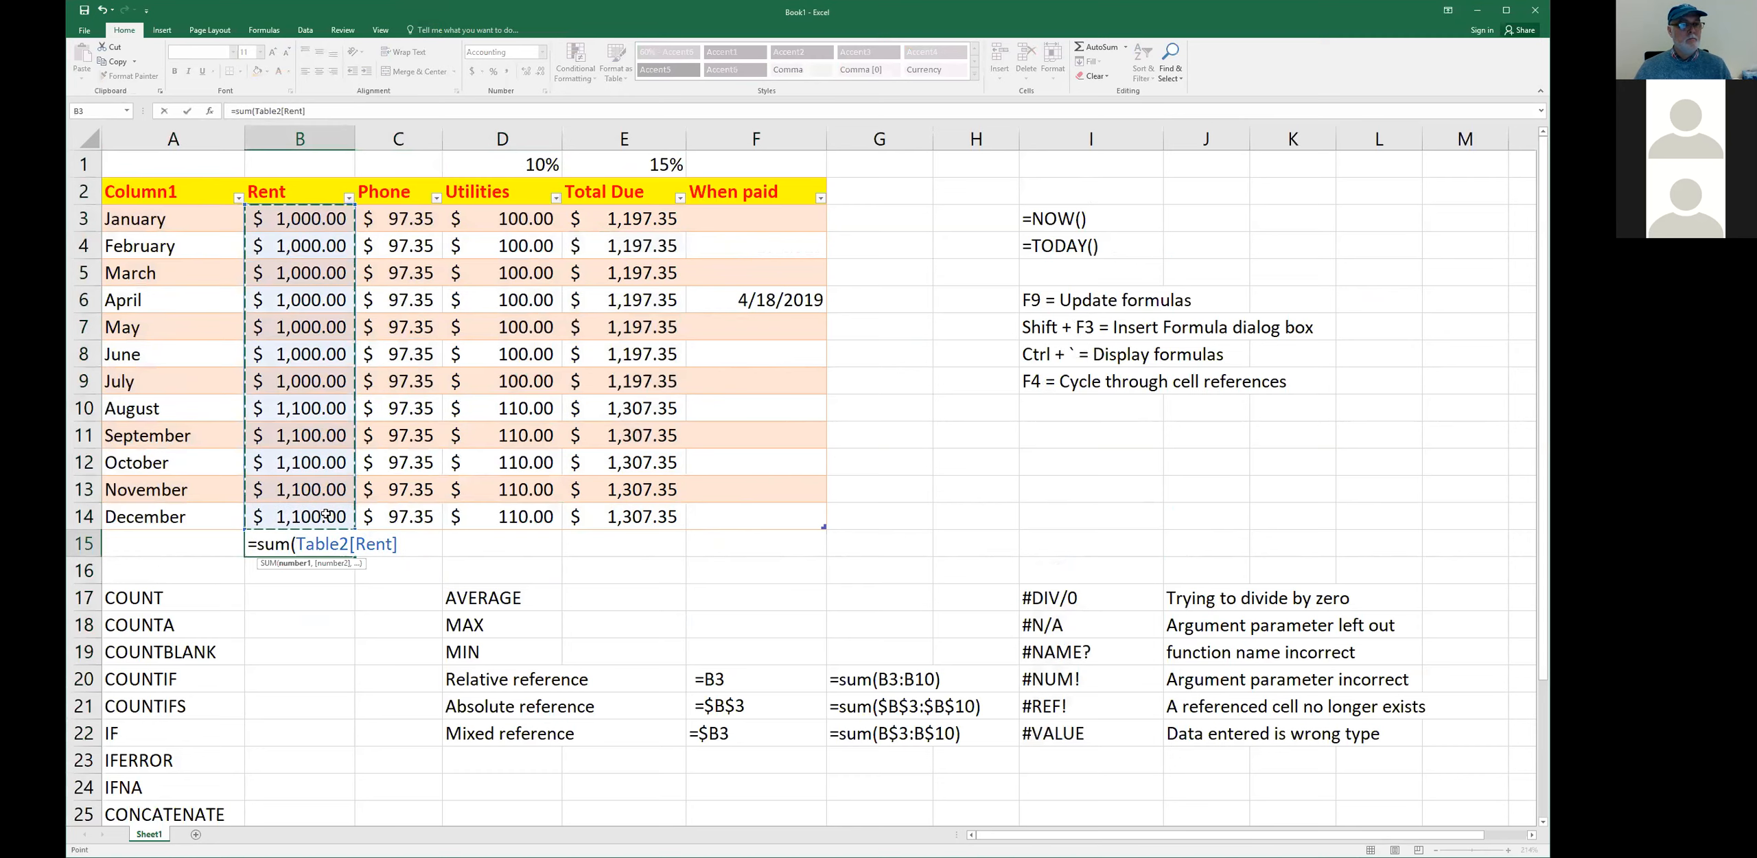
{"action": "key", "text": "Return"}
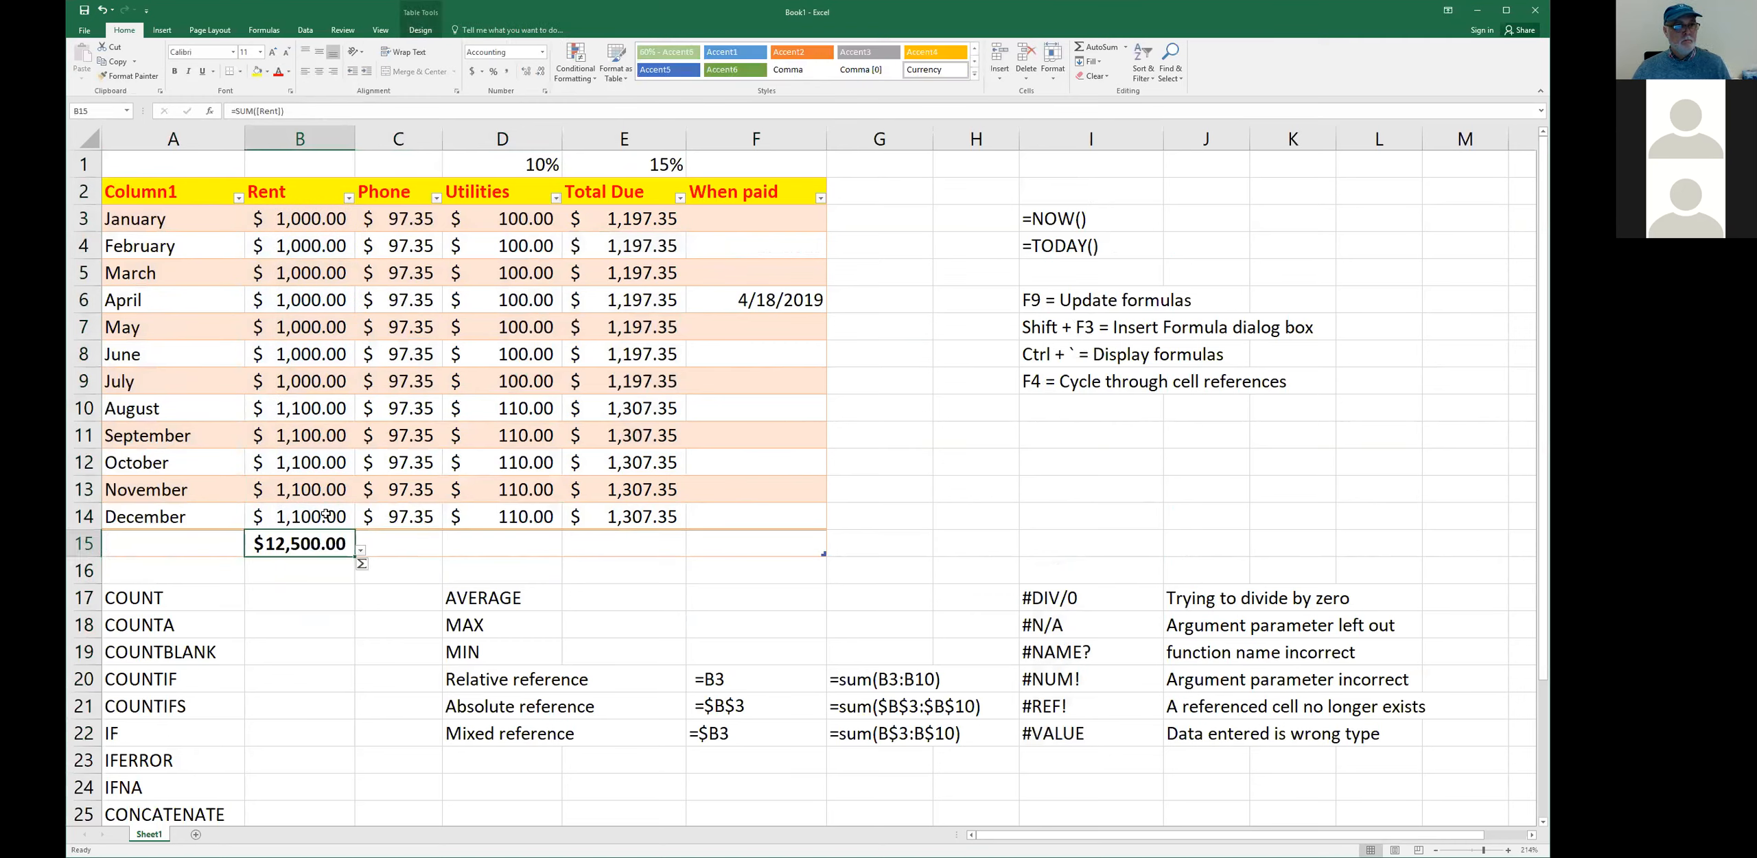
- Copy the Rent total formula from B15 into C15, D15 and E15
{"action": "key", "text": "ctrl+c"}
{"action": "key", "text": "Right"}
{"action": "key", "text": "ctrl+v"}
{"action": "key", "text": "Right"}
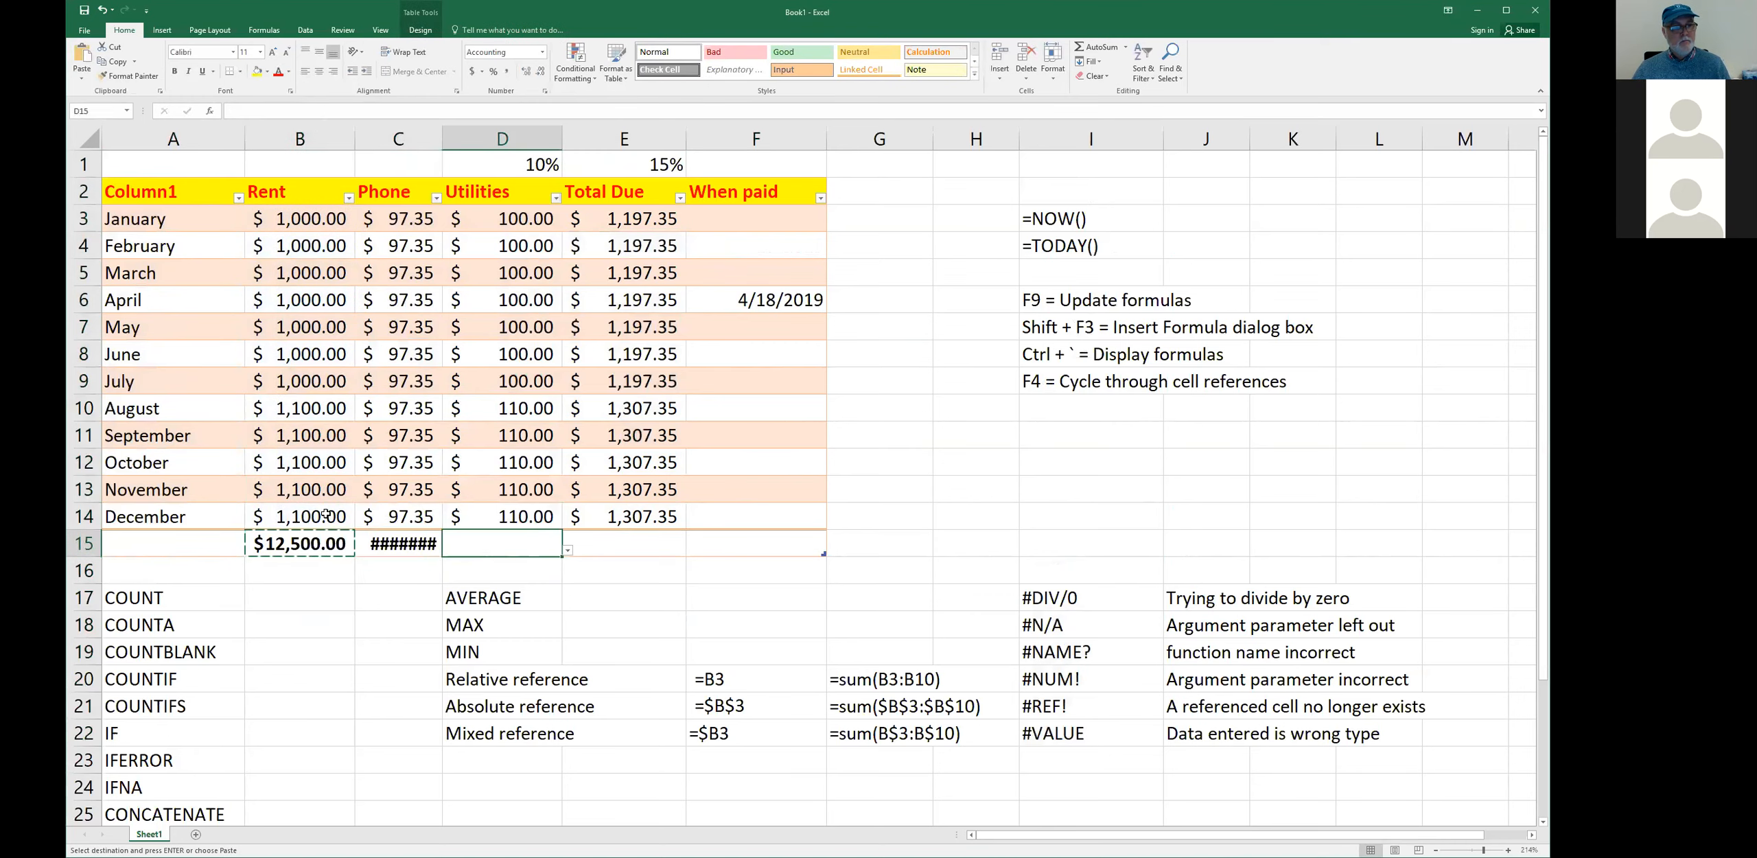
{"action": "key", "text": "ctrl+v"}
{"action": "key", "text": "Right"}
{"action": "key", "text": "ctrl+v"}
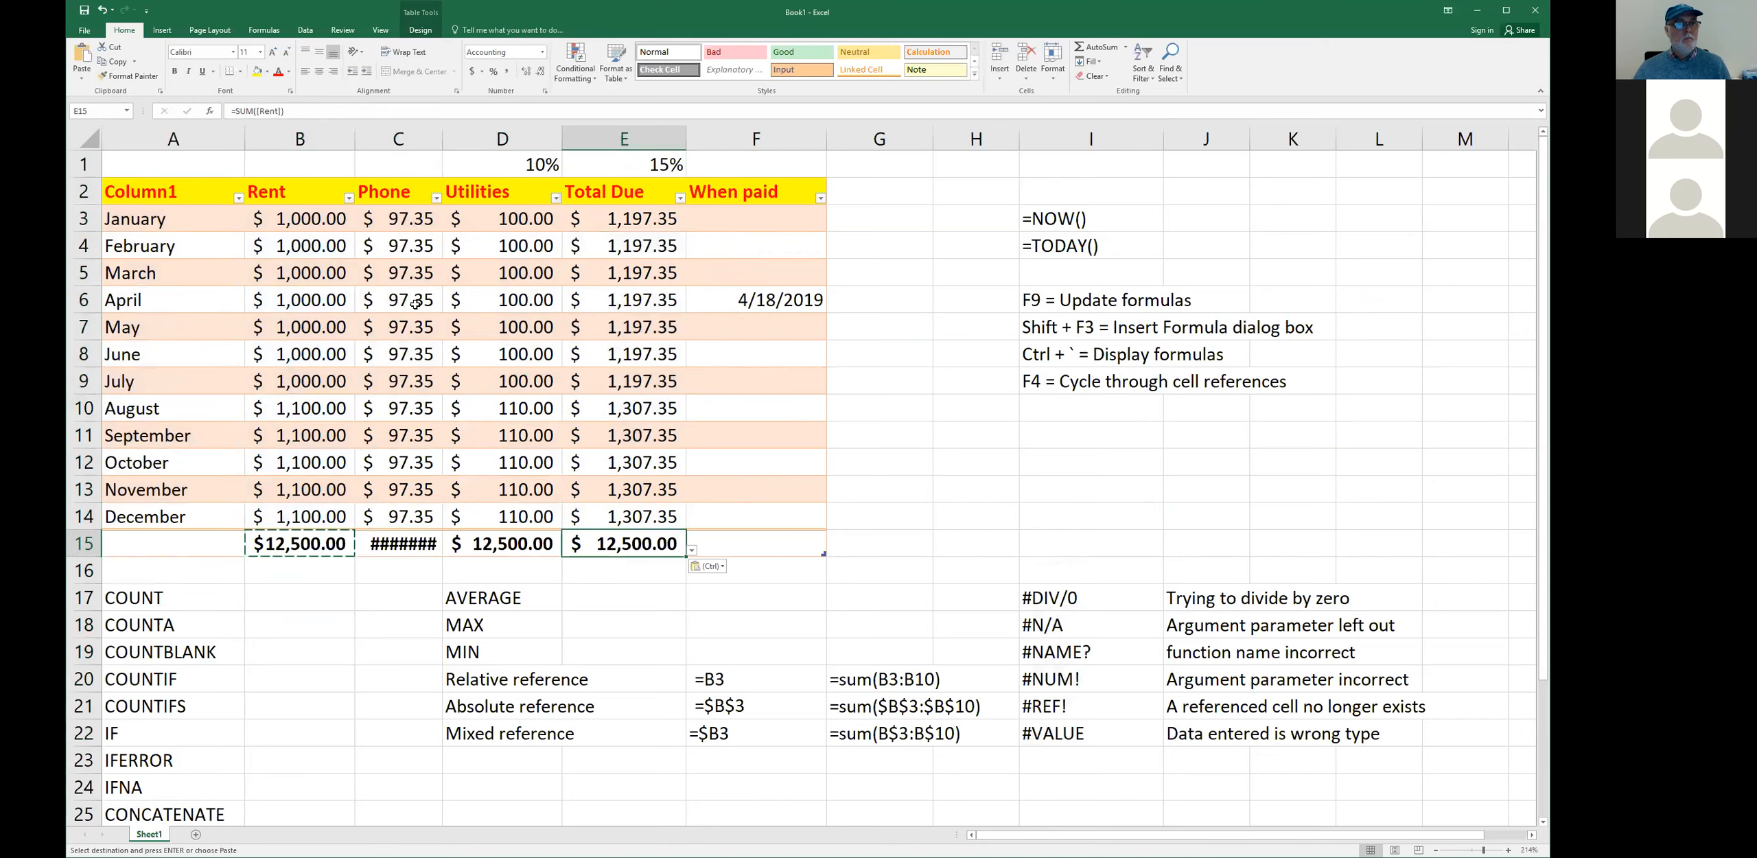
- Widen the Phone column slightly, and compare the total formulas in B15 and C15
{"action": "left_click_drag", "start_coordinate": [442, 136], "coordinate": [452, 136]}
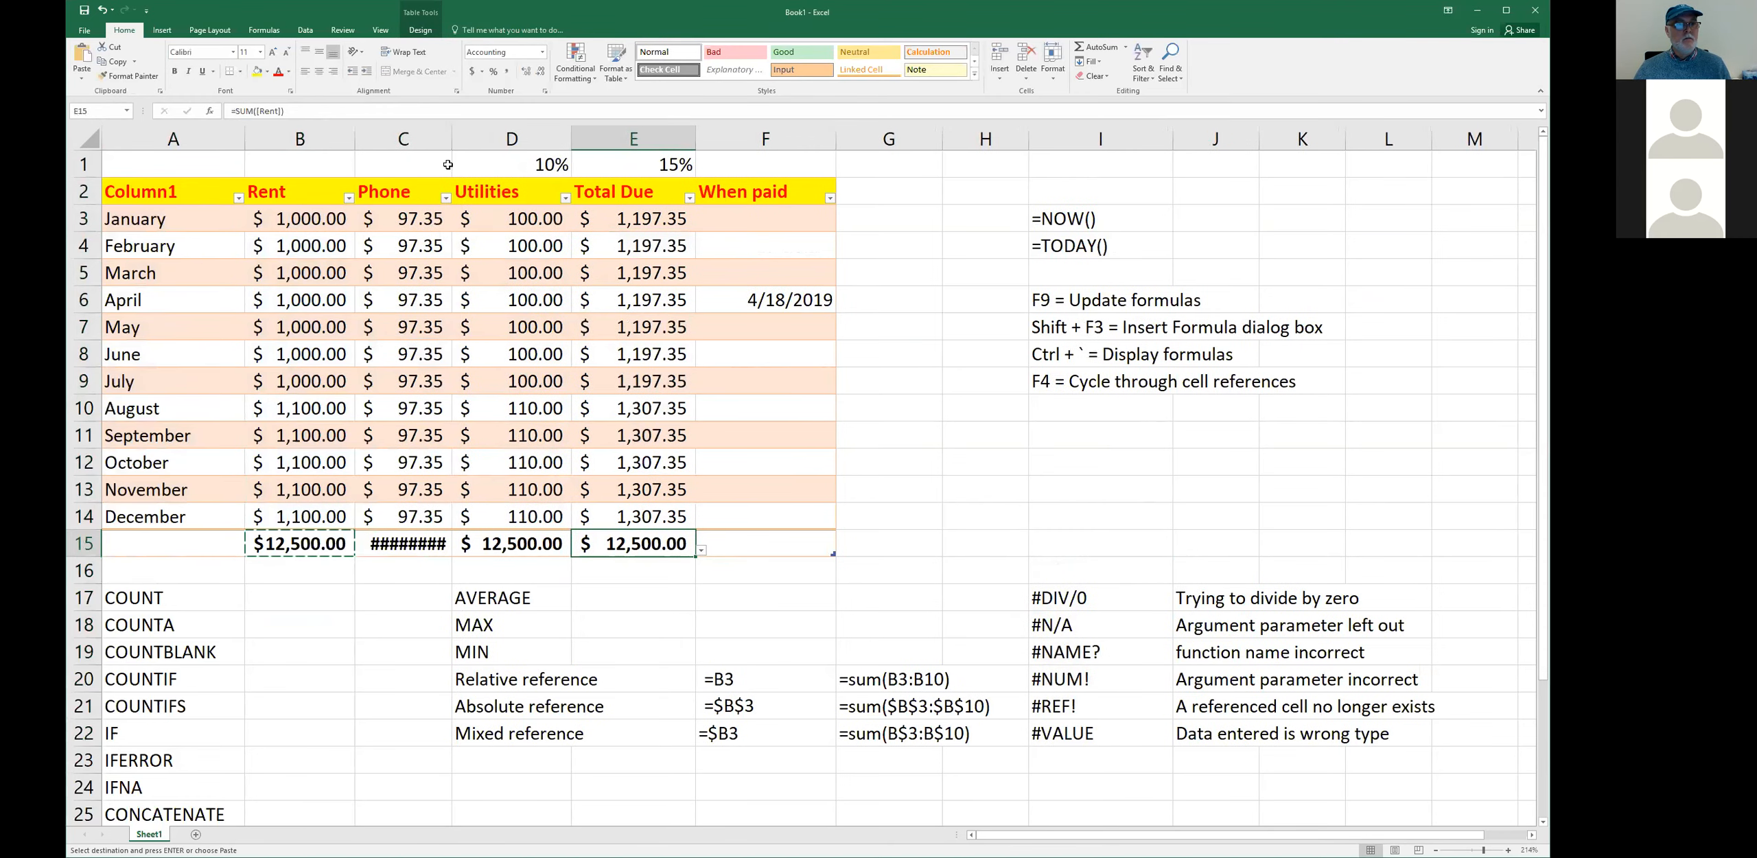
{"action": "key", "text": "Left"}
{"action": "key", "text": "Left"}
{"action": "key", "text": "Left"}
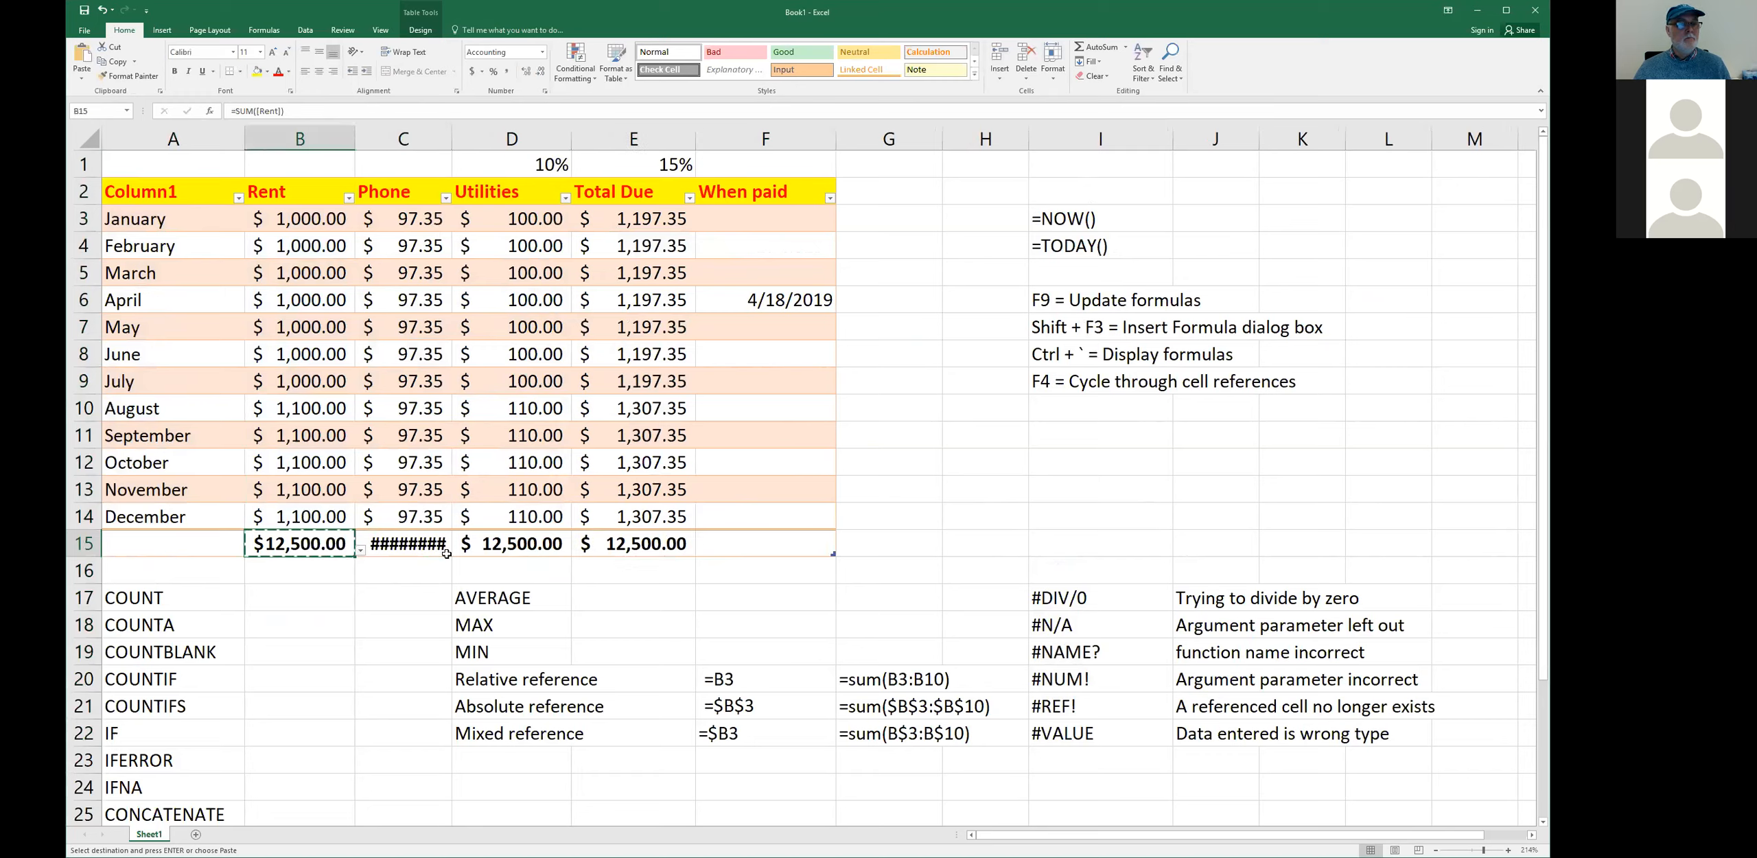
{"action": "left_click", "coordinate": [397, 542]}
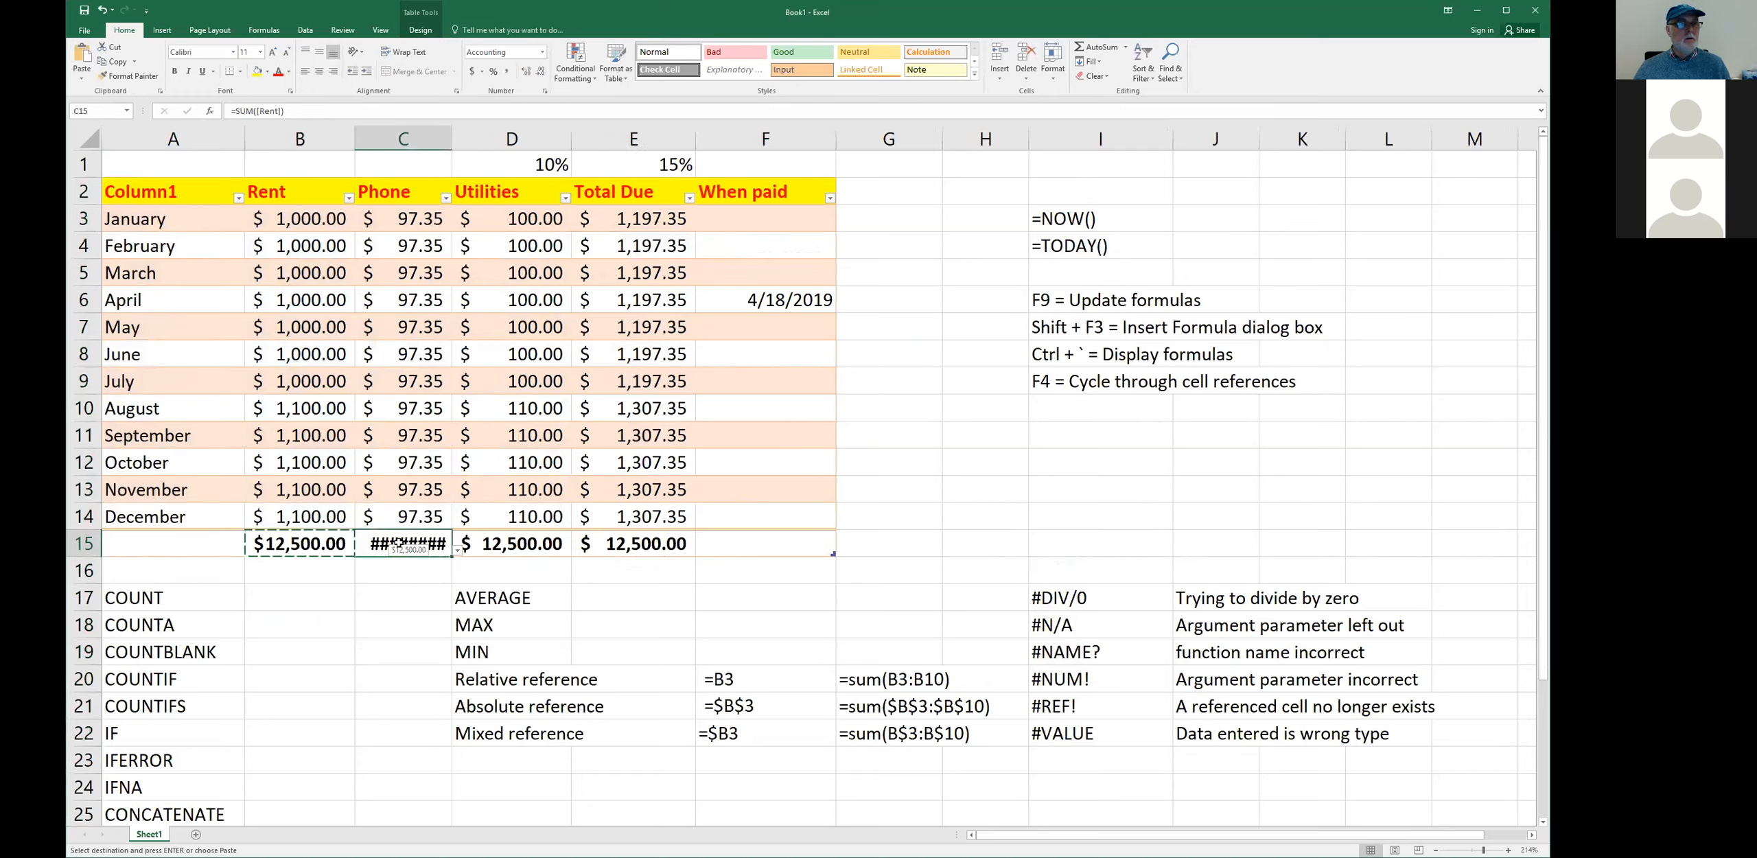
{"action": "left_click", "coordinate": [284, 546]}
{"action": "left_click", "coordinate": [405, 544]}
- Try to replace the reference in C15's SUM formula with the Rent header cell, and select that header
{"action": "left_click", "coordinate": [321, 114]}
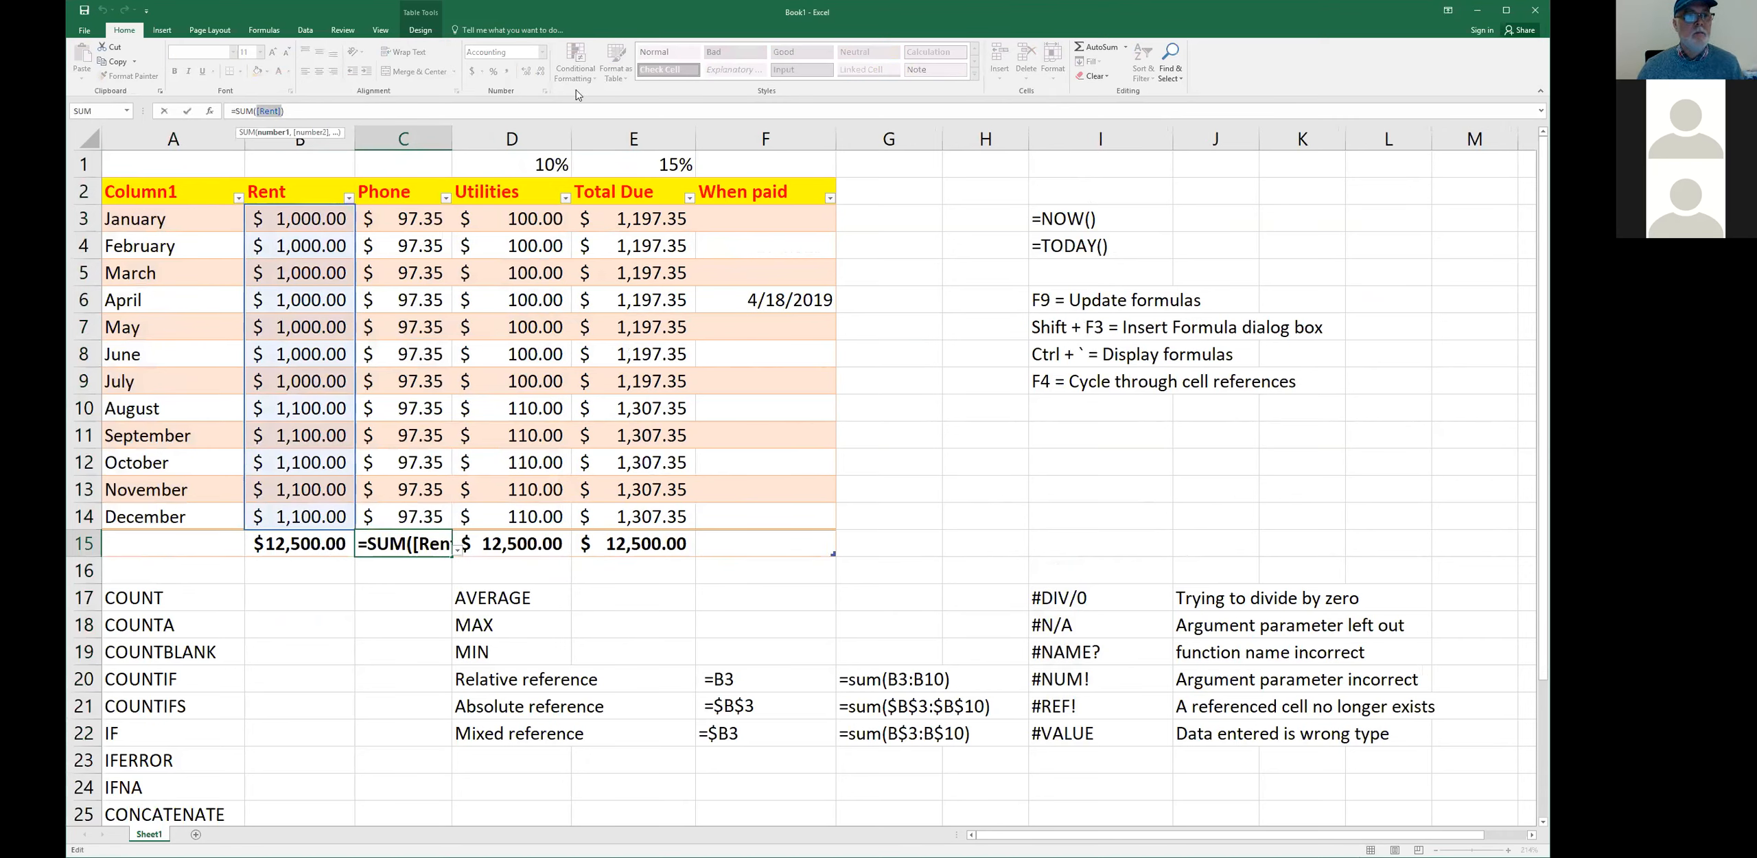
{"action": "left_click", "coordinate": [276, 193]}
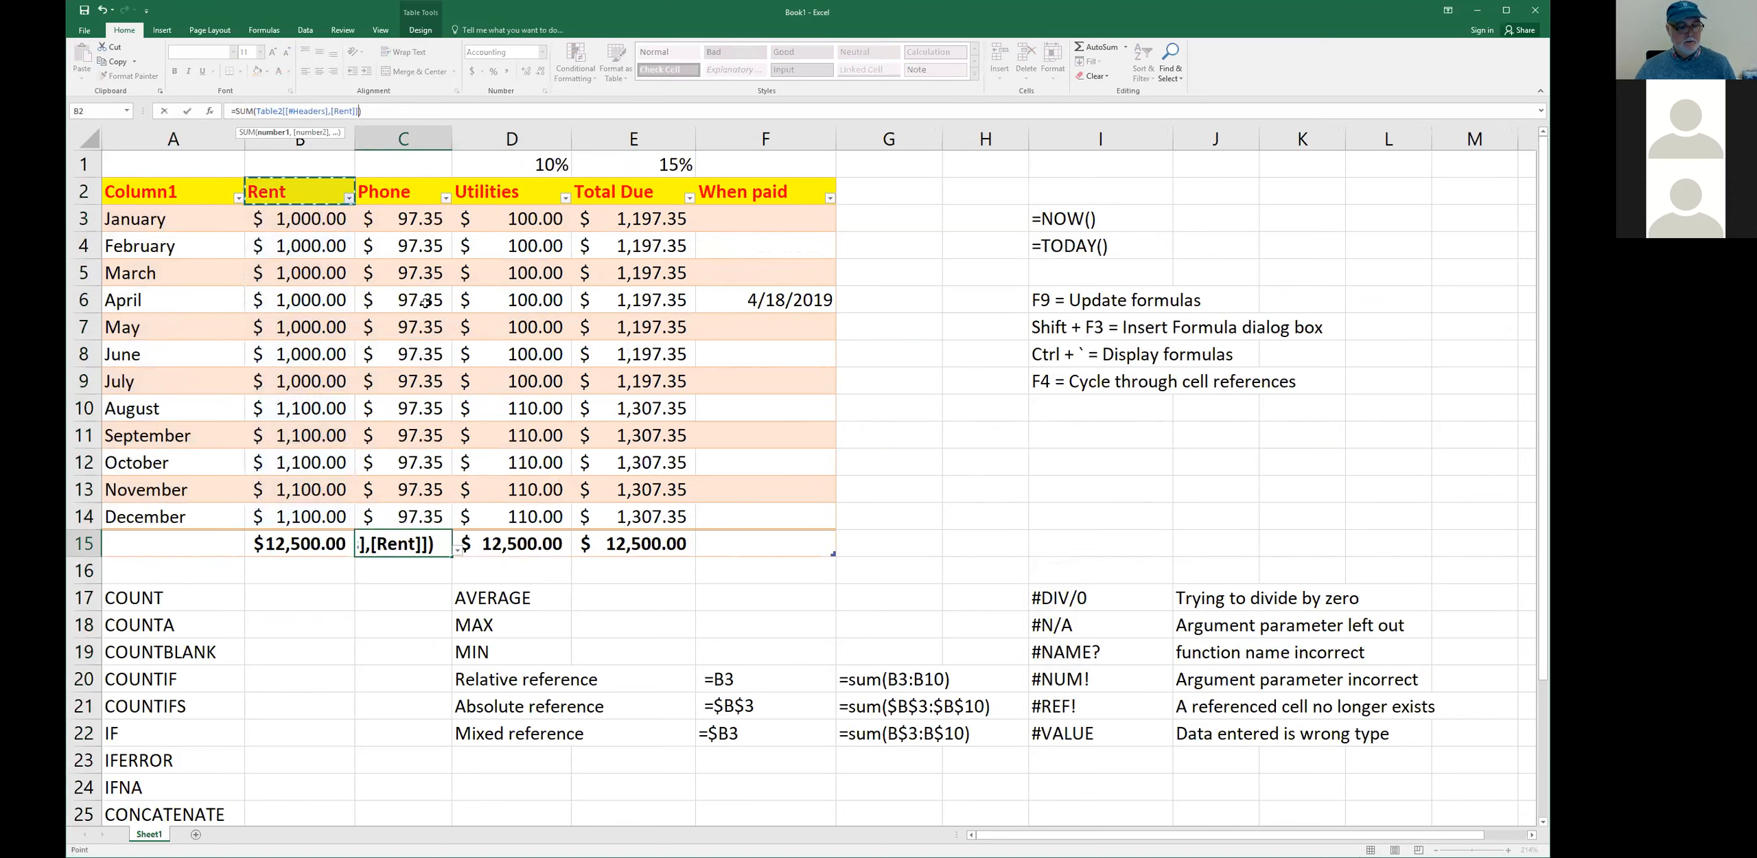
{"action": "key", "text": "Return"}
{"action": "left_click", "coordinate": [301, 189]}
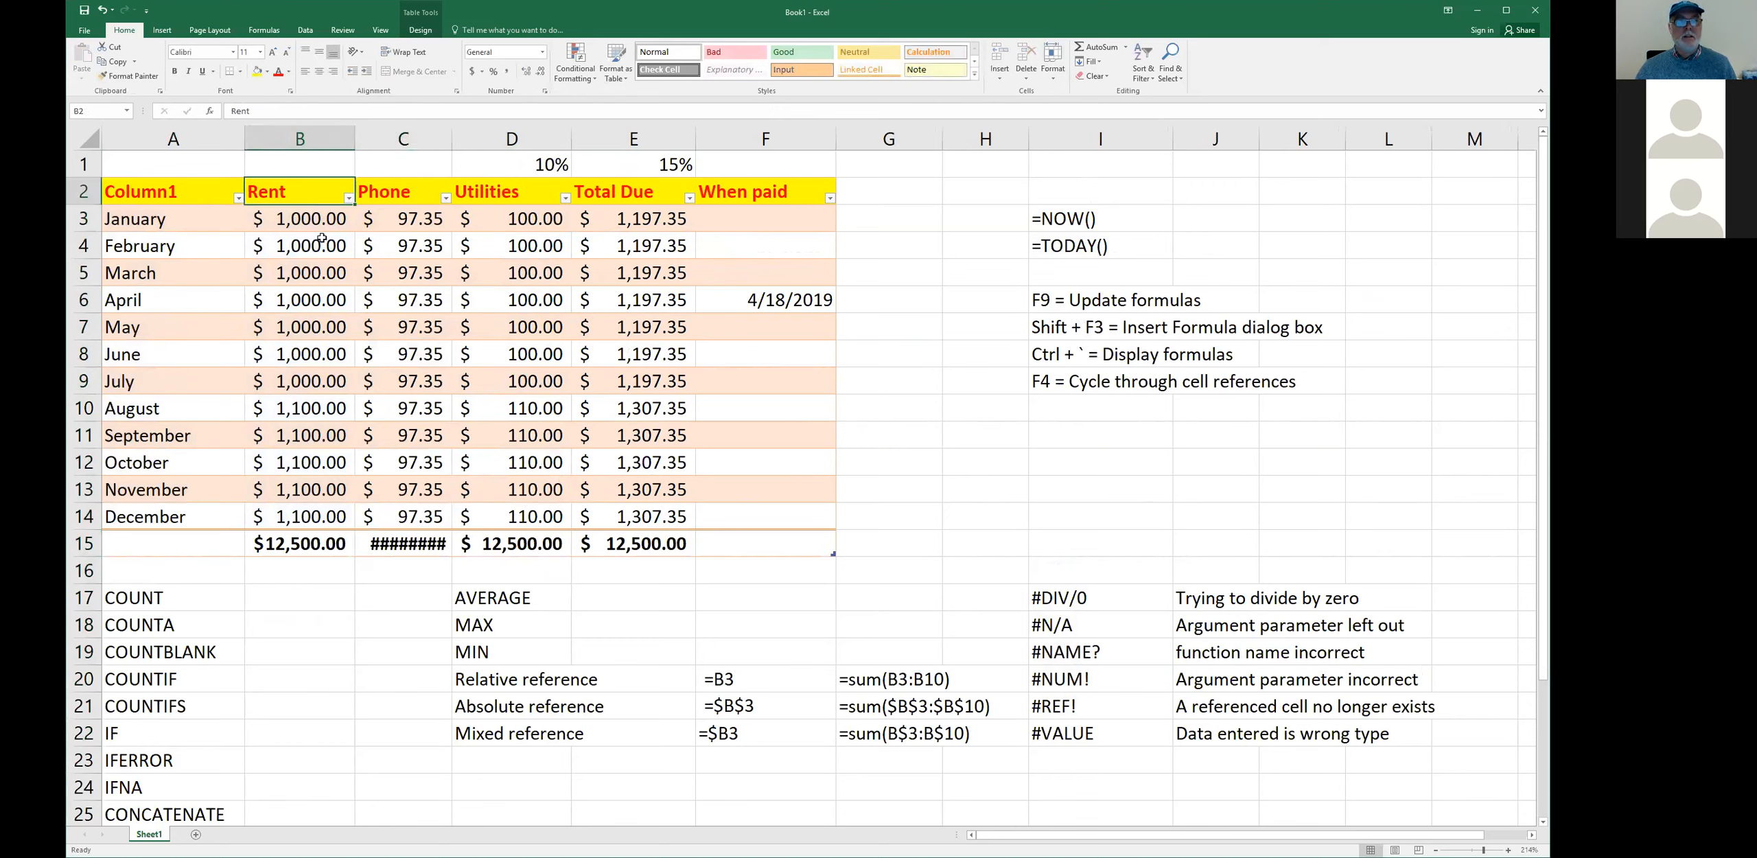
- Replace Rent with Phone in C15's total formula so it reads =SUM([Phone])
{"action": "double_click", "coordinate": [396, 544]}
{"action": "left_click_drag", "start_coordinate": [417, 544], "coordinate": [459, 543]}
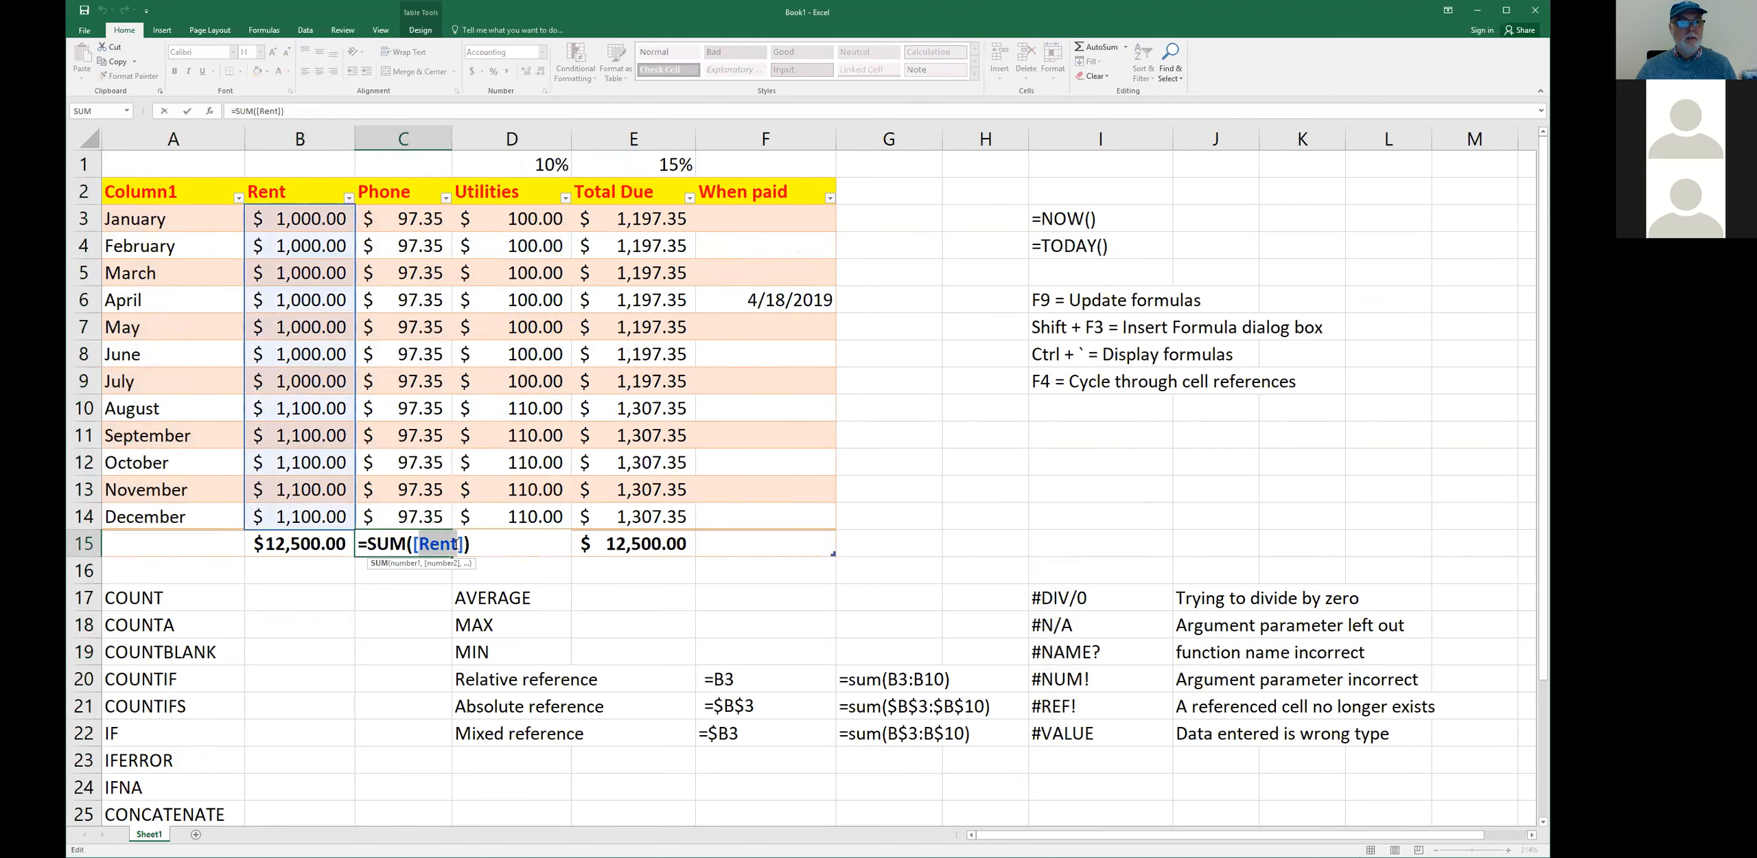
{"action": "type", "text": "Phone"}
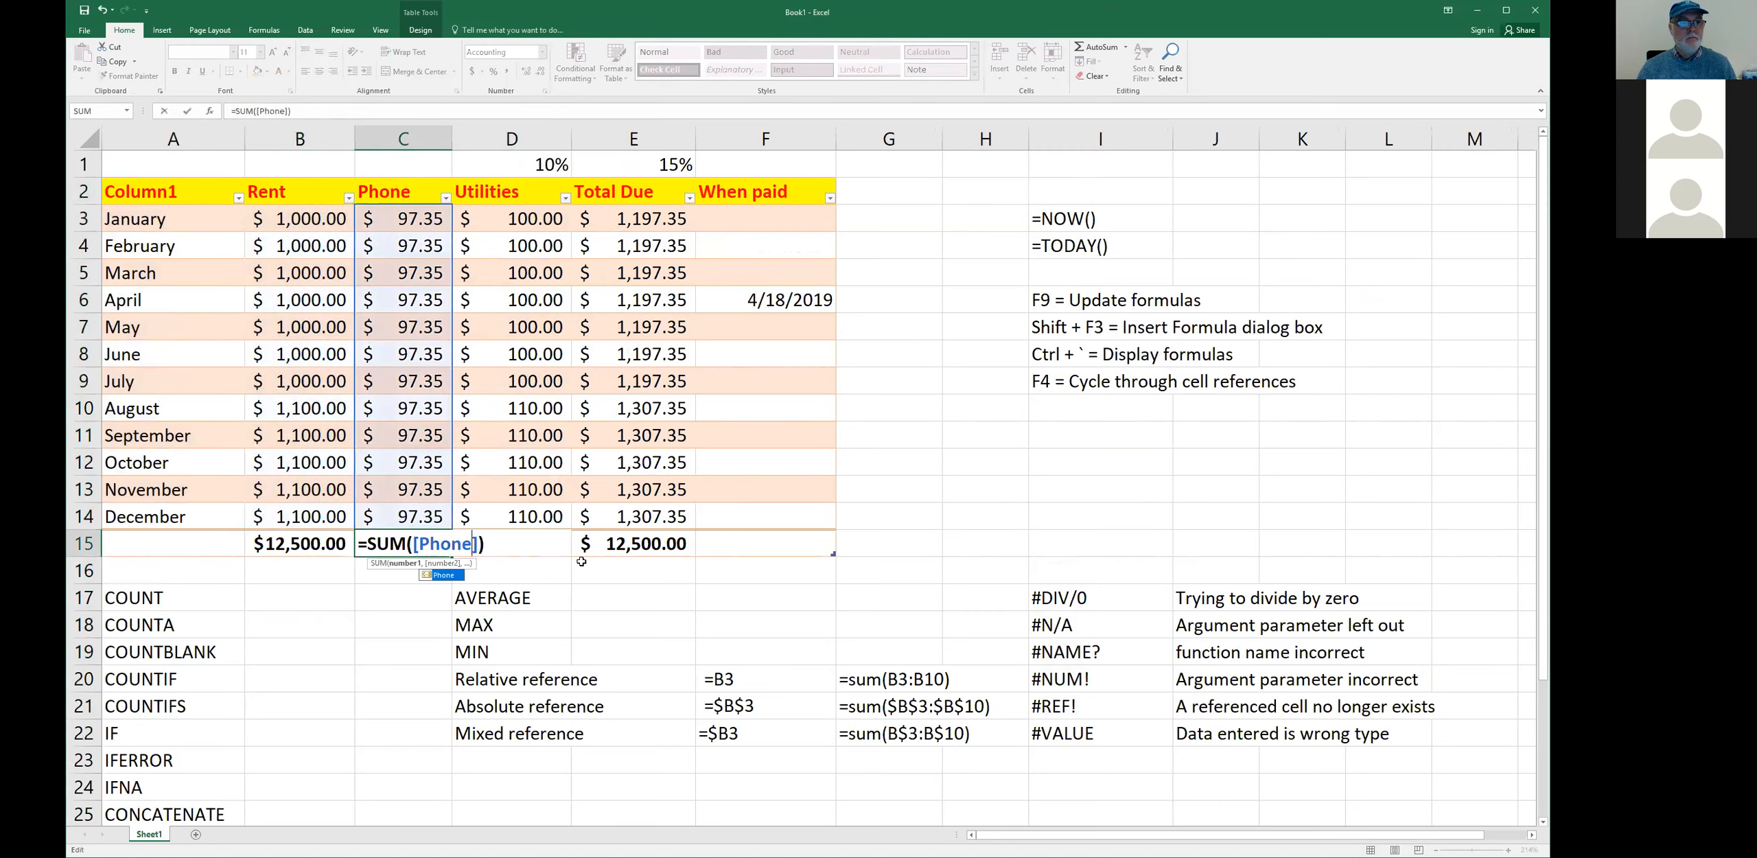
{"action": "key", "text": "Return"}
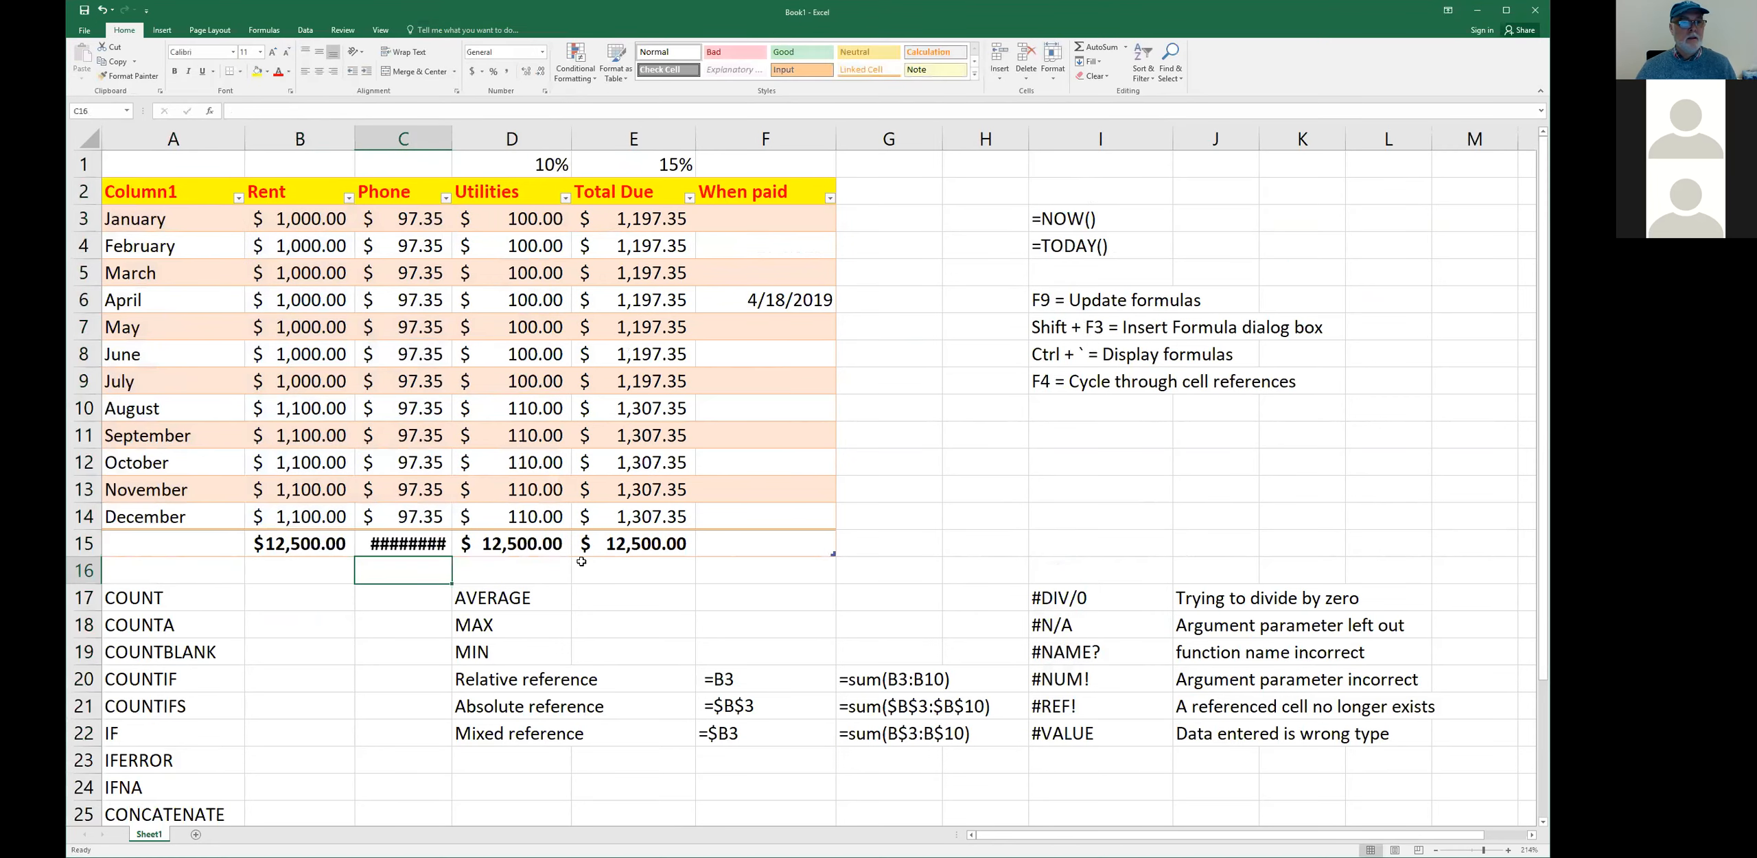
- Widen the Phone column slightly, and replace Rent with Utilities in D15's total formula so it reads =SUM([Utilities])
{"action": "left_click", "coordinate": [412, 532]}
{"action": "left_click_drag", "start_coordinate": [449, 136], "coordinate": [456, 134]}
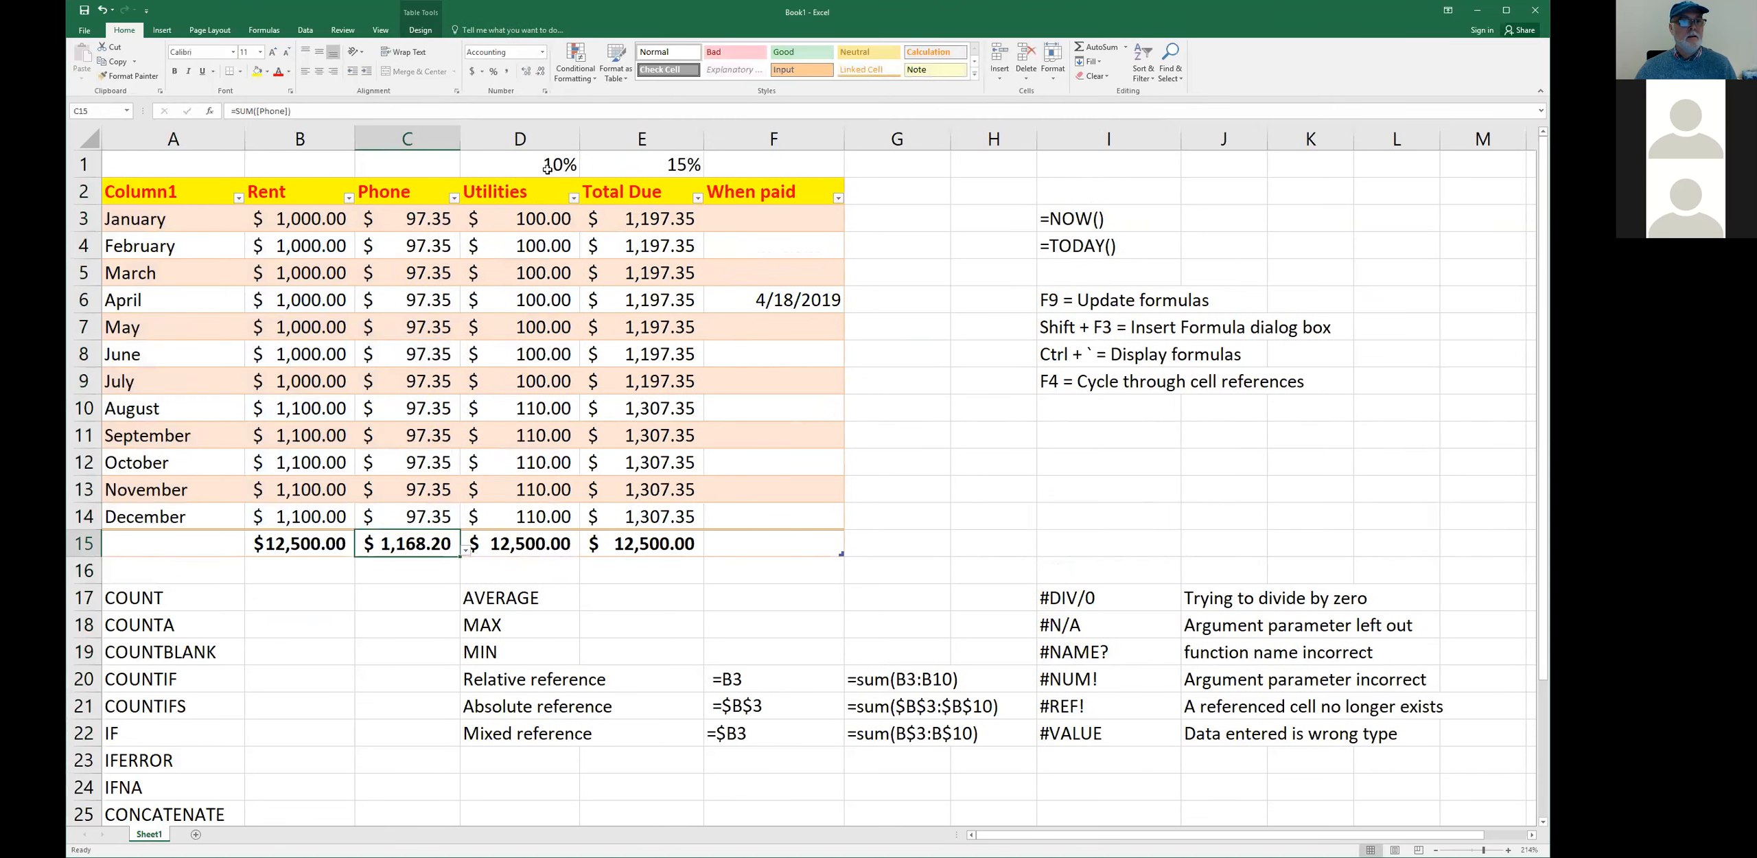
{"action": "left_click", "coordinate": [511, 539]}
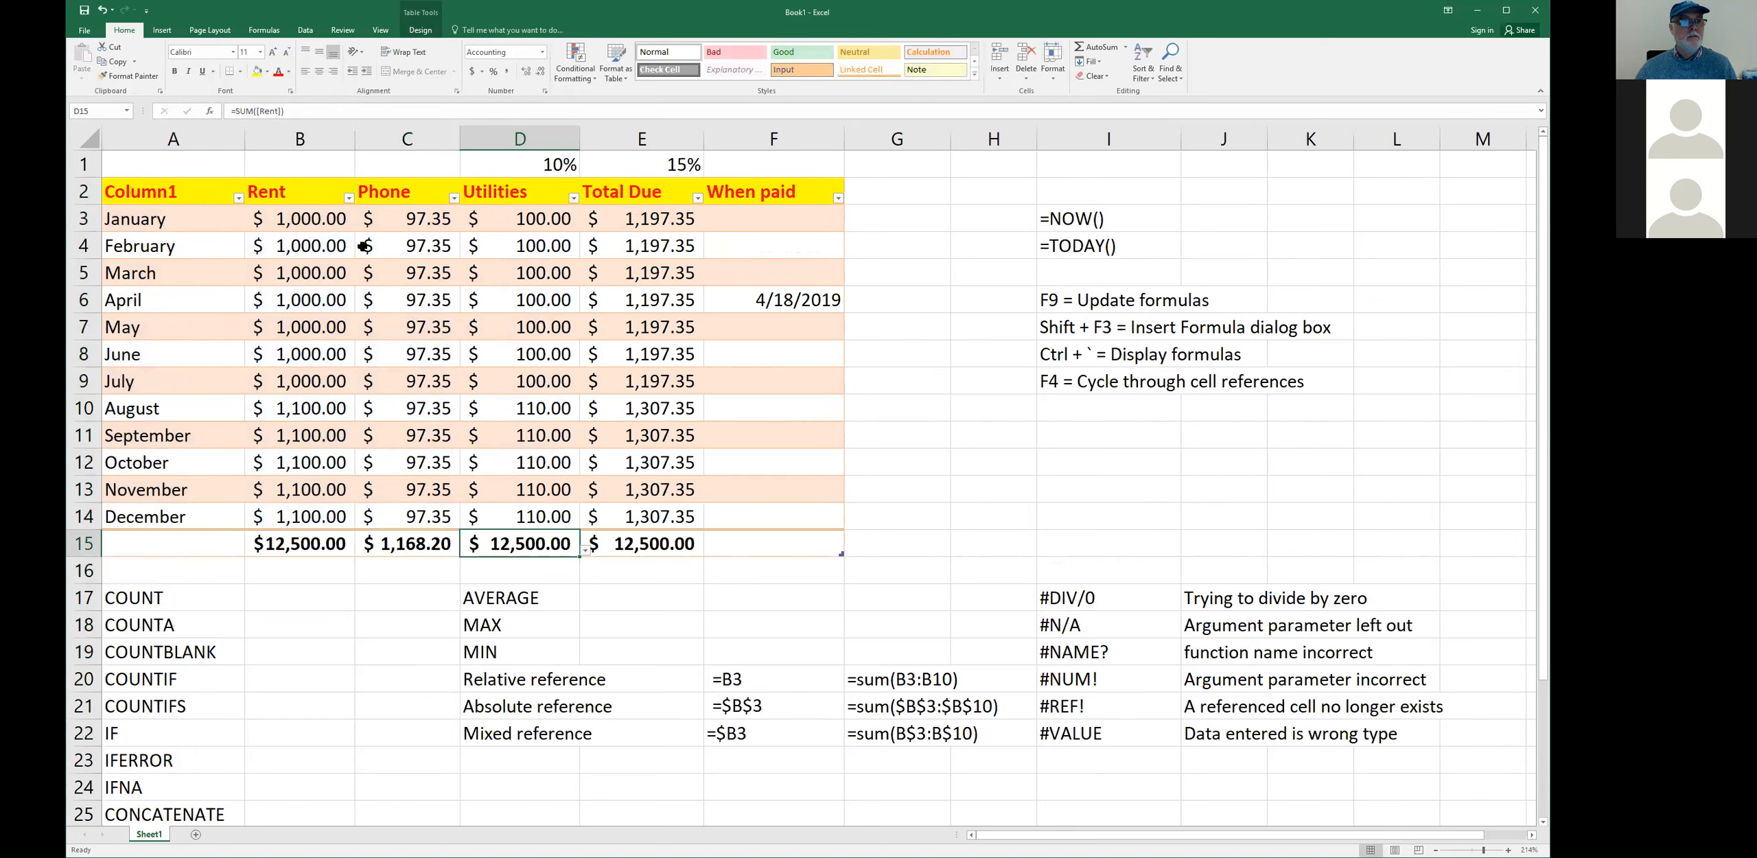
{"action": "double_click", "coordinate": [528, 545]}
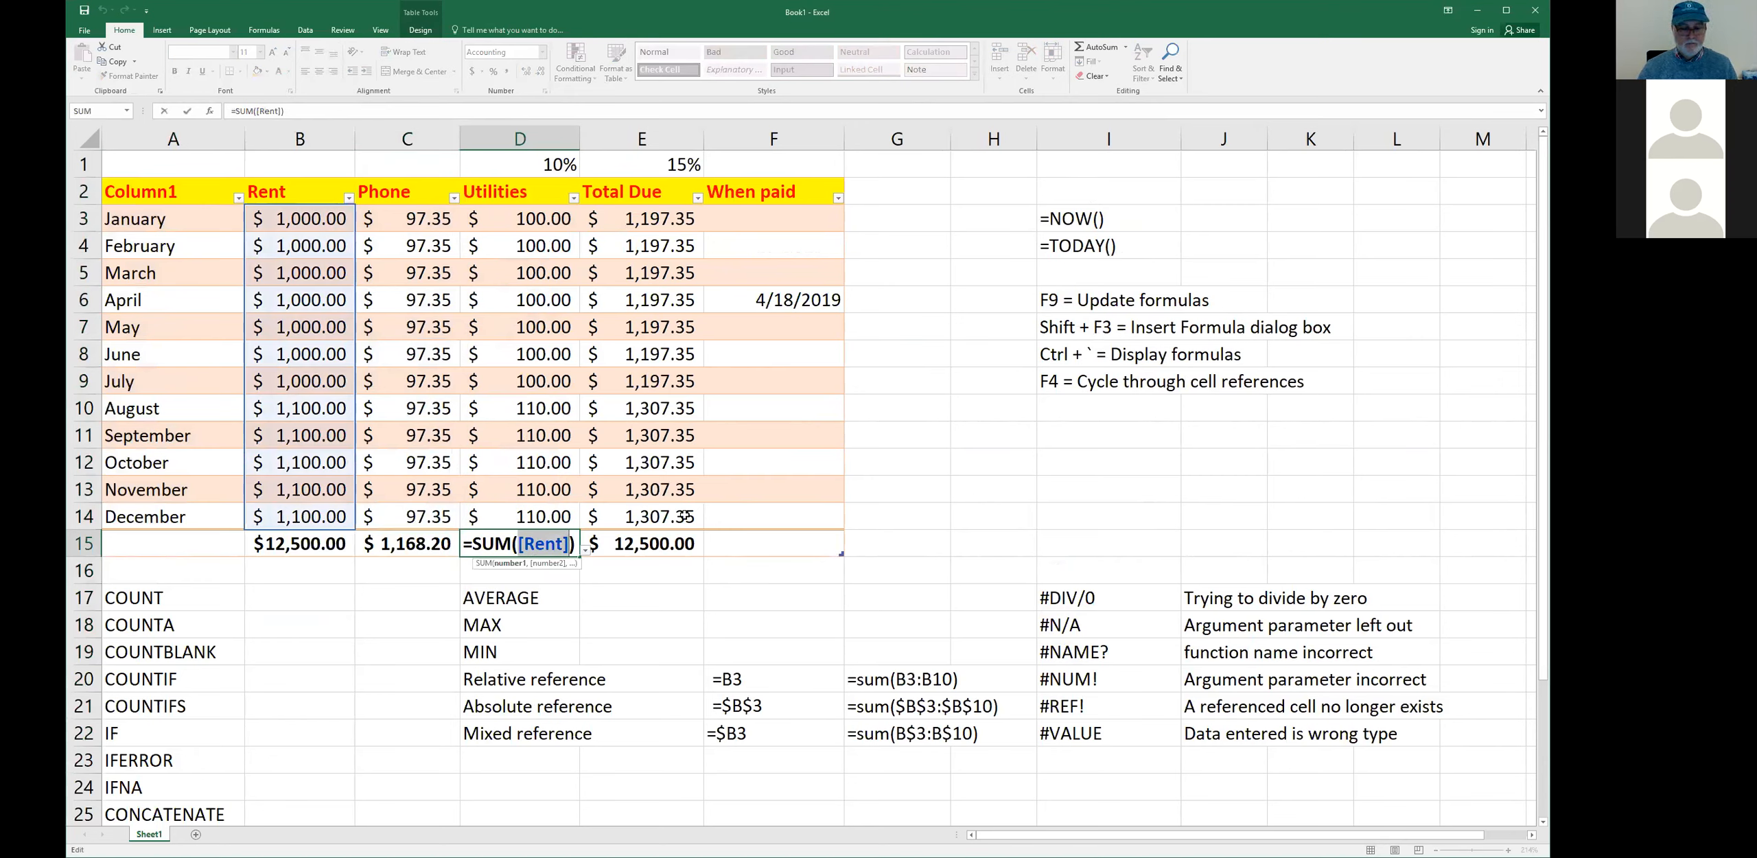
{"action": "type", "text": "[Utilities"}
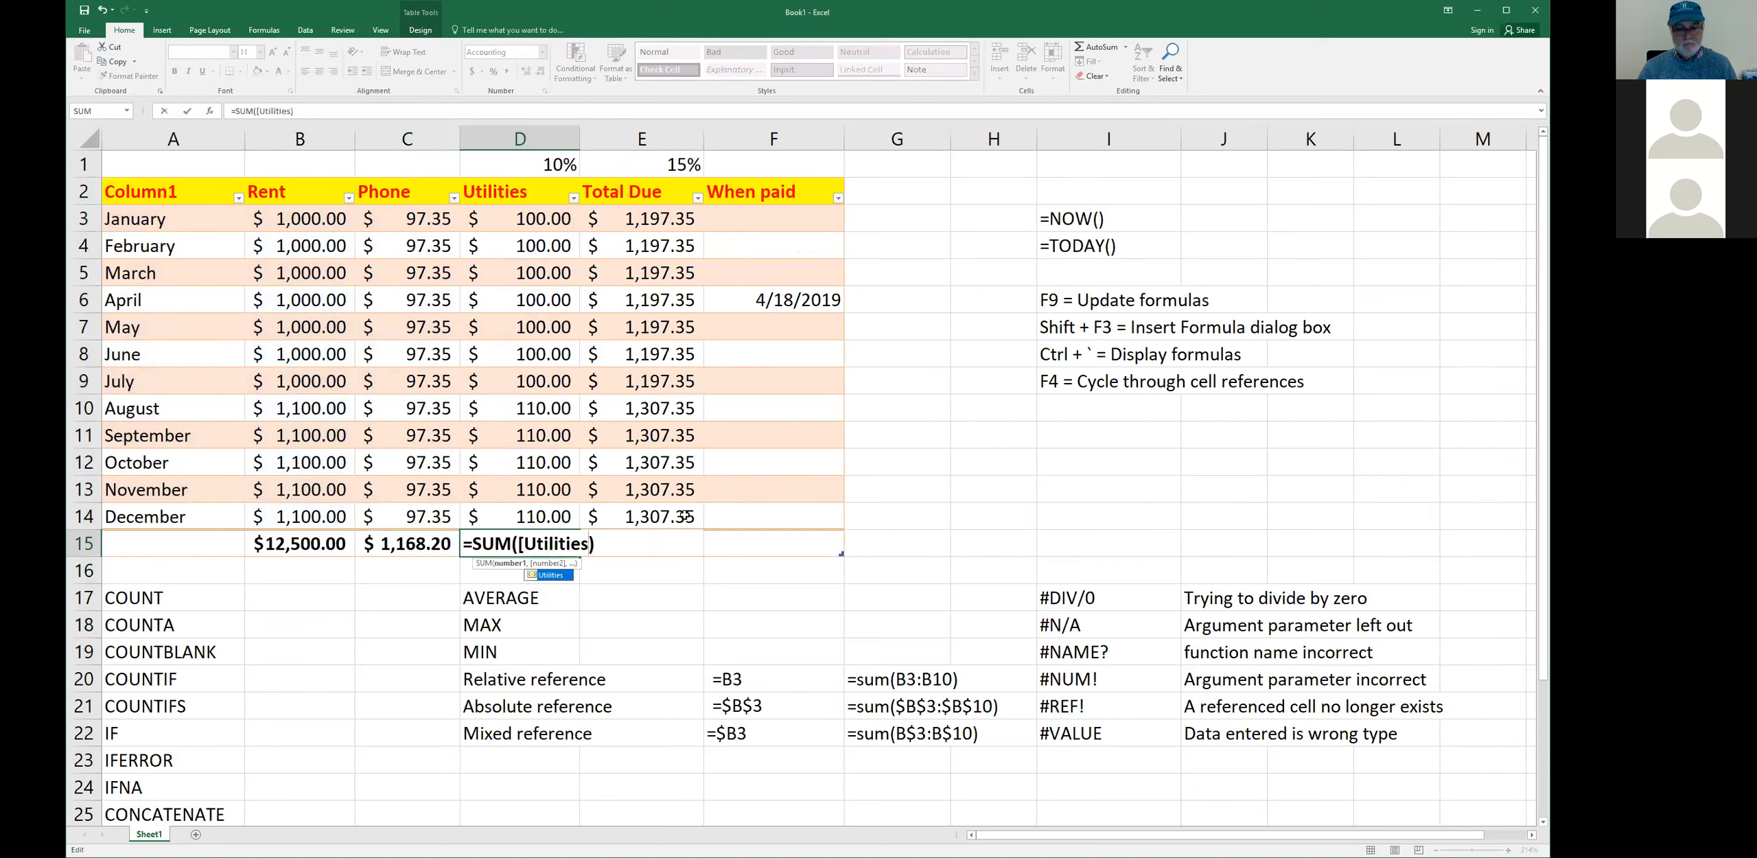
{"action": "key", "text": "Tab"}
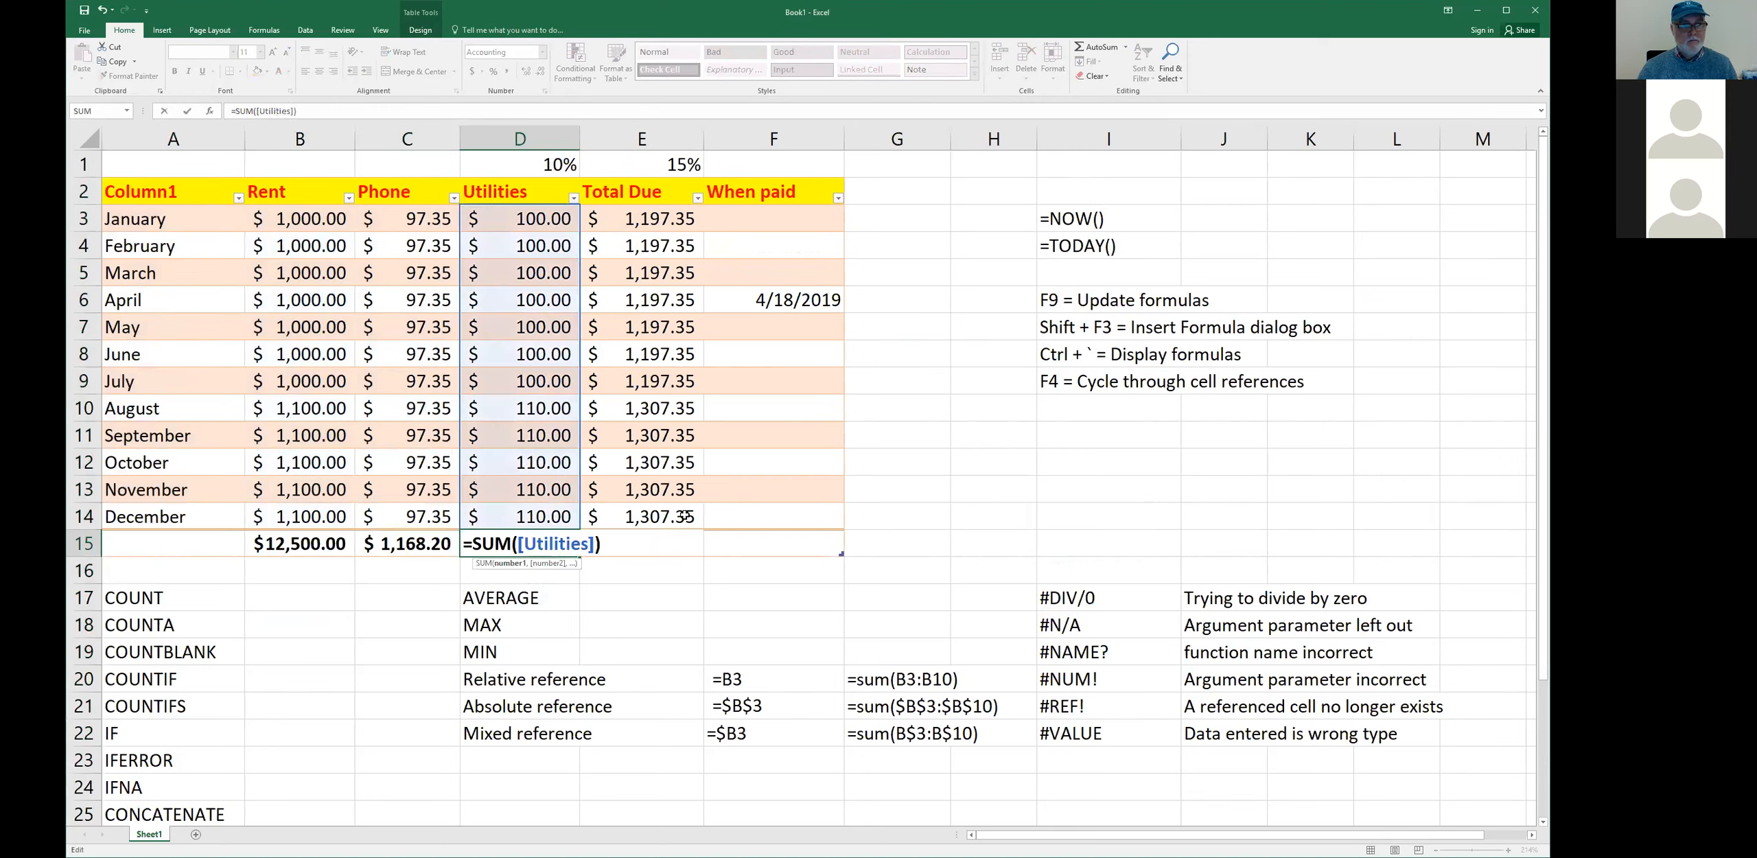
{"action": "key", "text": "Return"}
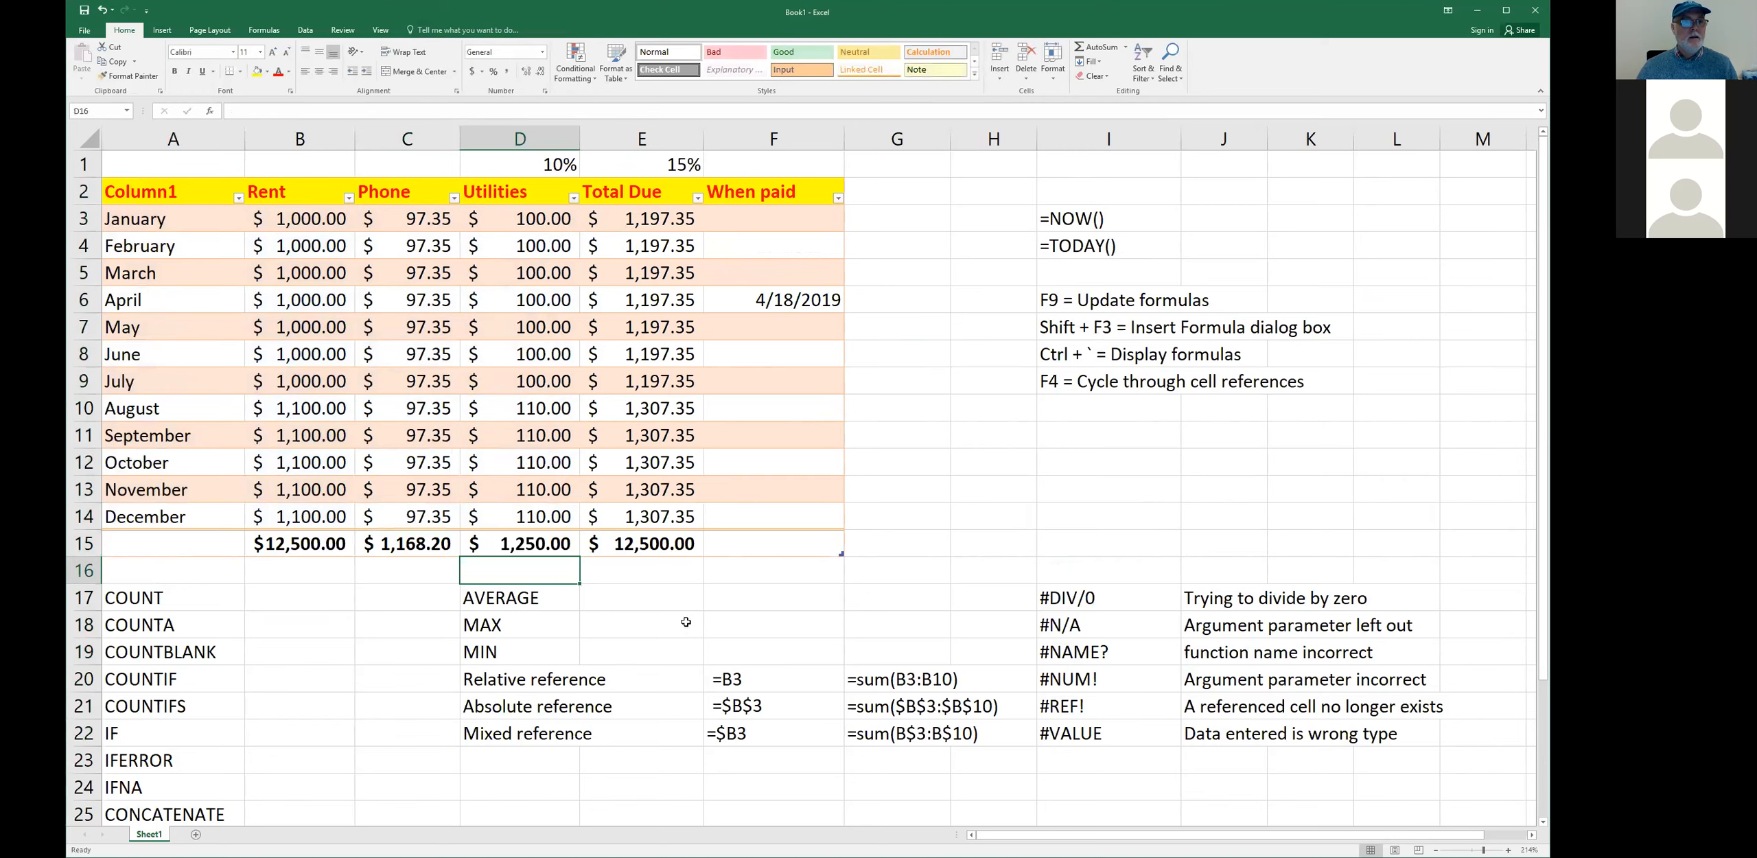
- Replace the Rent reference in E15's total formula so it reads =SUM(E3:E14), and check the other total cells in row 15
{"action": "left_click", "coordinate": [667, 554]}
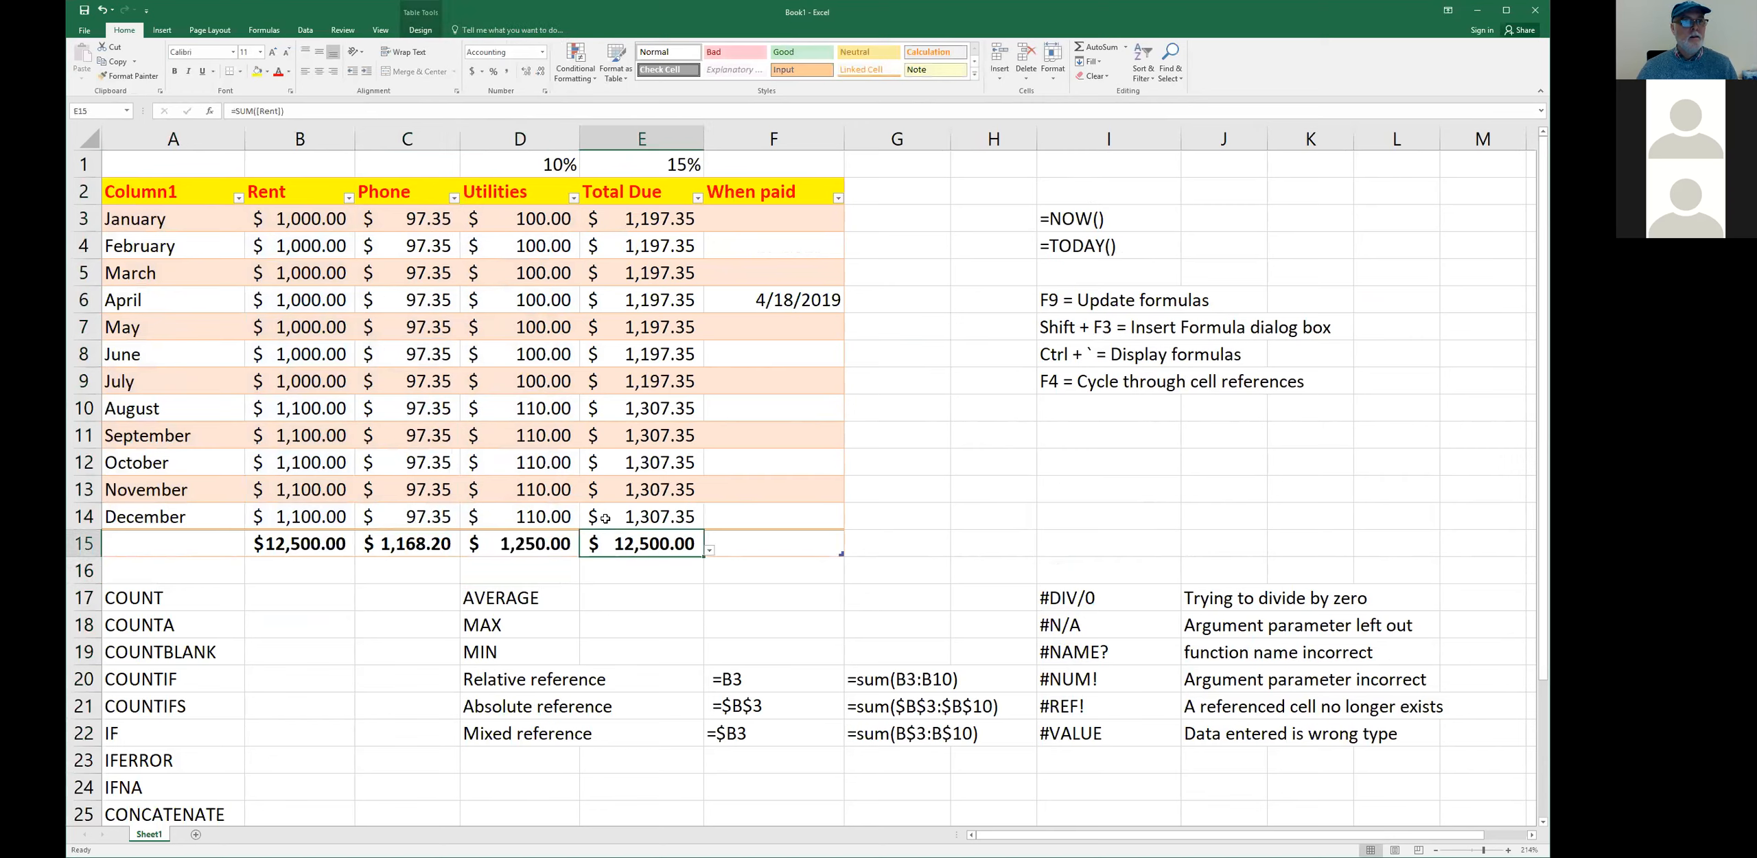
{"action": "double_click", "coordinate": [632, 544]}
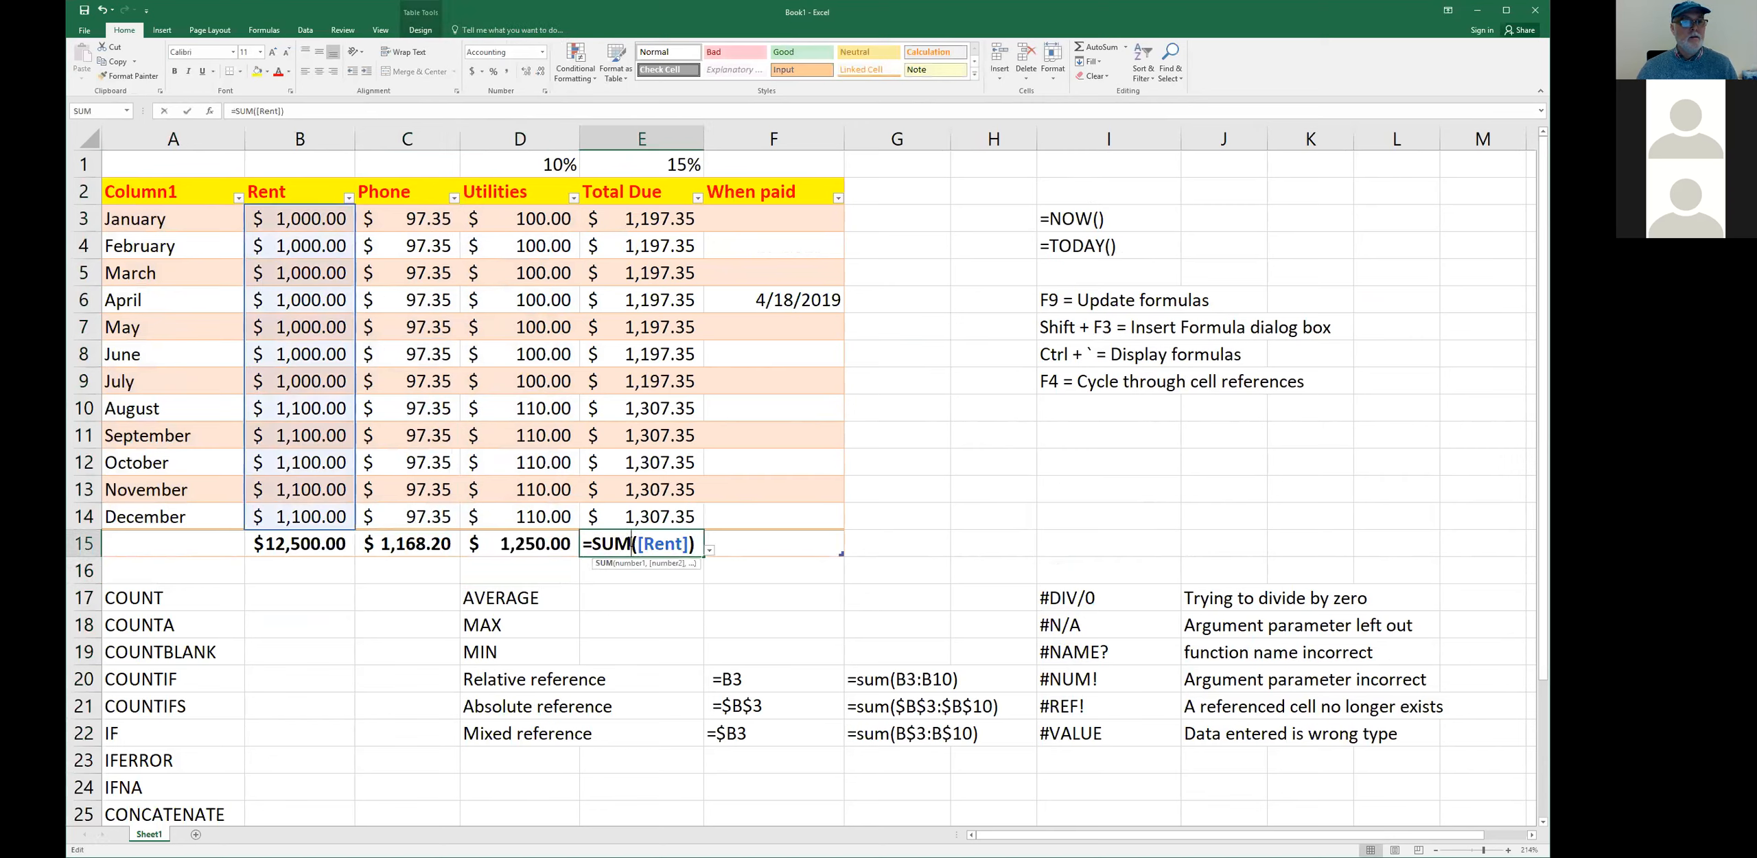
{"action": "left_click_drag", "start_coordinate": [636, 543], "coordinate": [691, 542]}
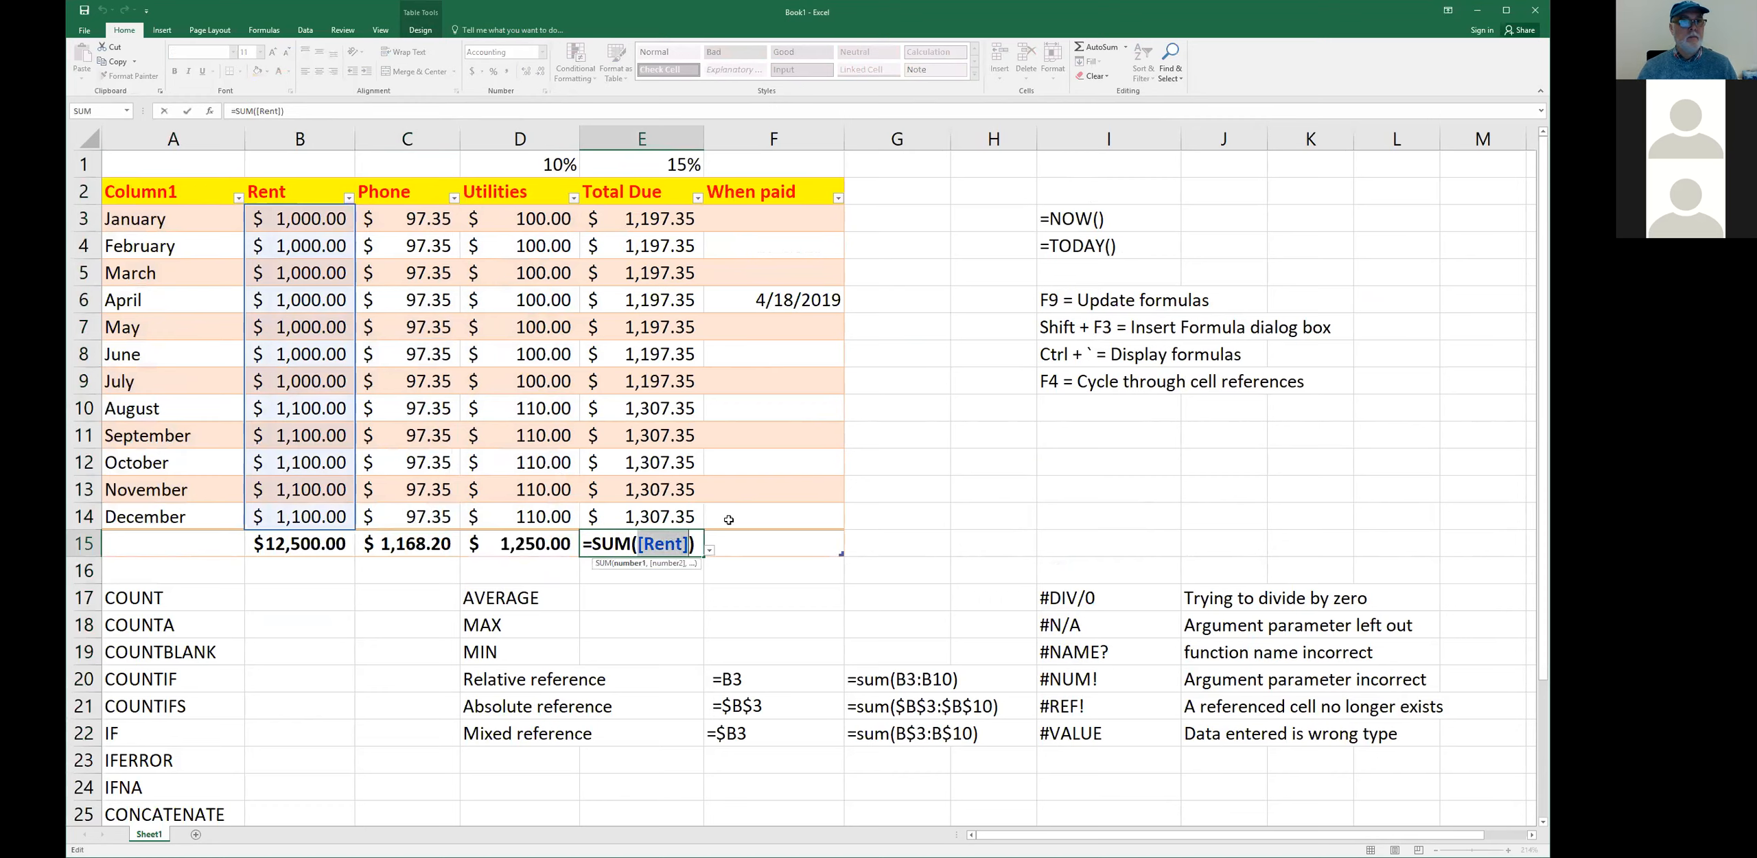
{"action": "type", "text": "E3:E14"}
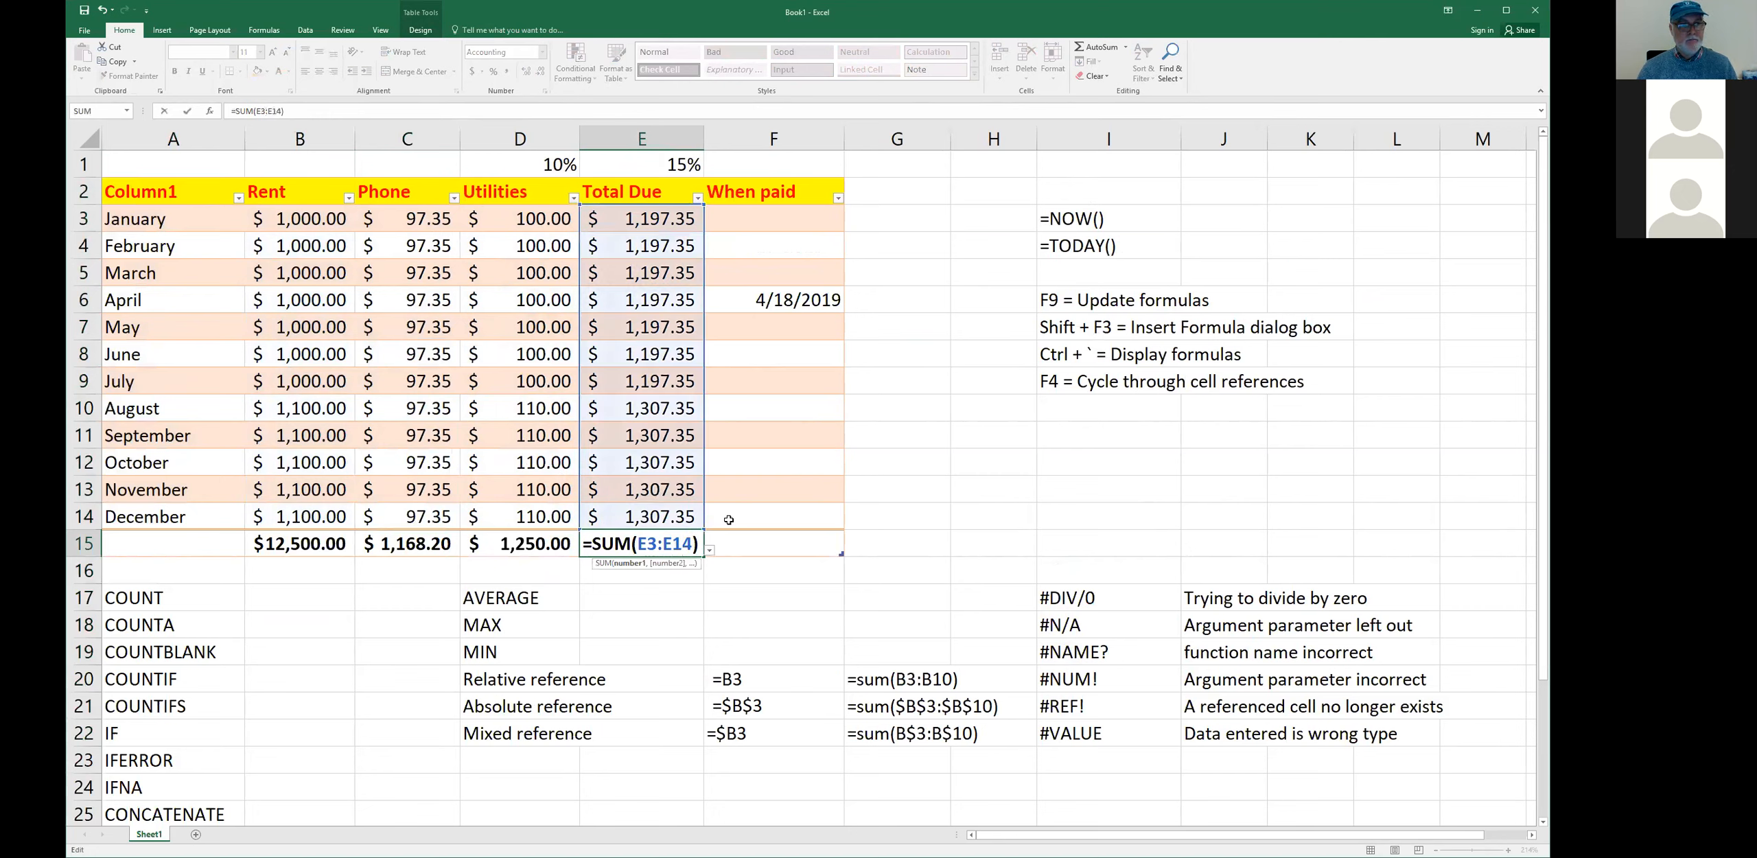
{"action": "key", "text": "Return"}
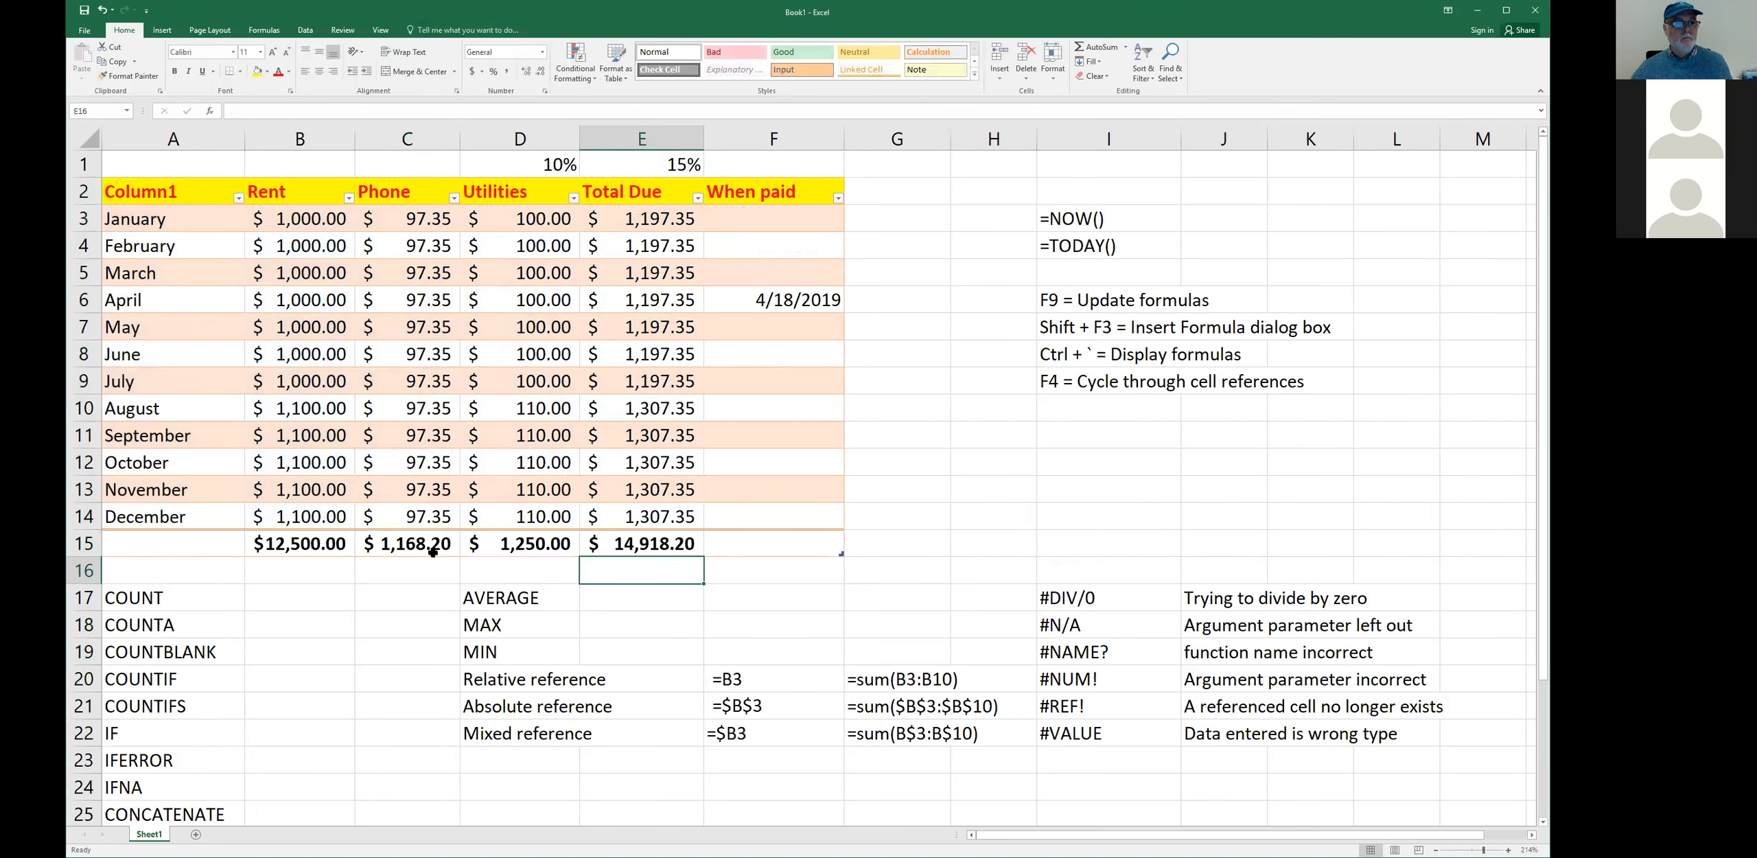
{"action": "left_click", "coordinate": [328, 541]}
{"action": "left_click", "coordinate": [398, 546]}
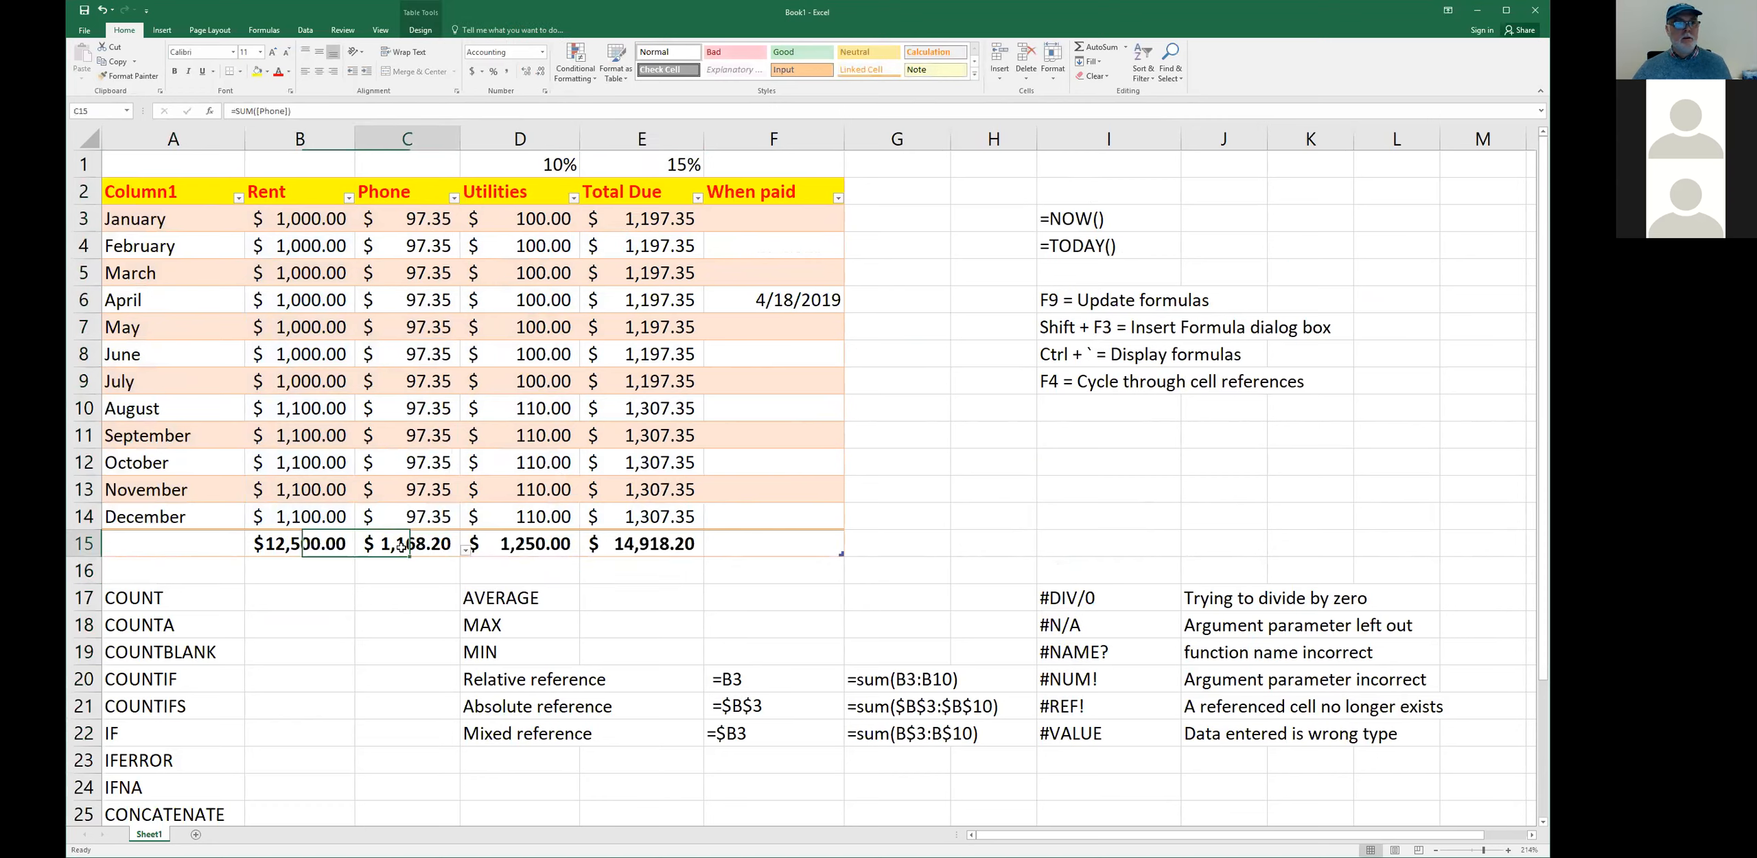
{"action": "left_click", "coordinate": [642, 545]}
{"action": "left_click", "coordinate": [758, 542]}
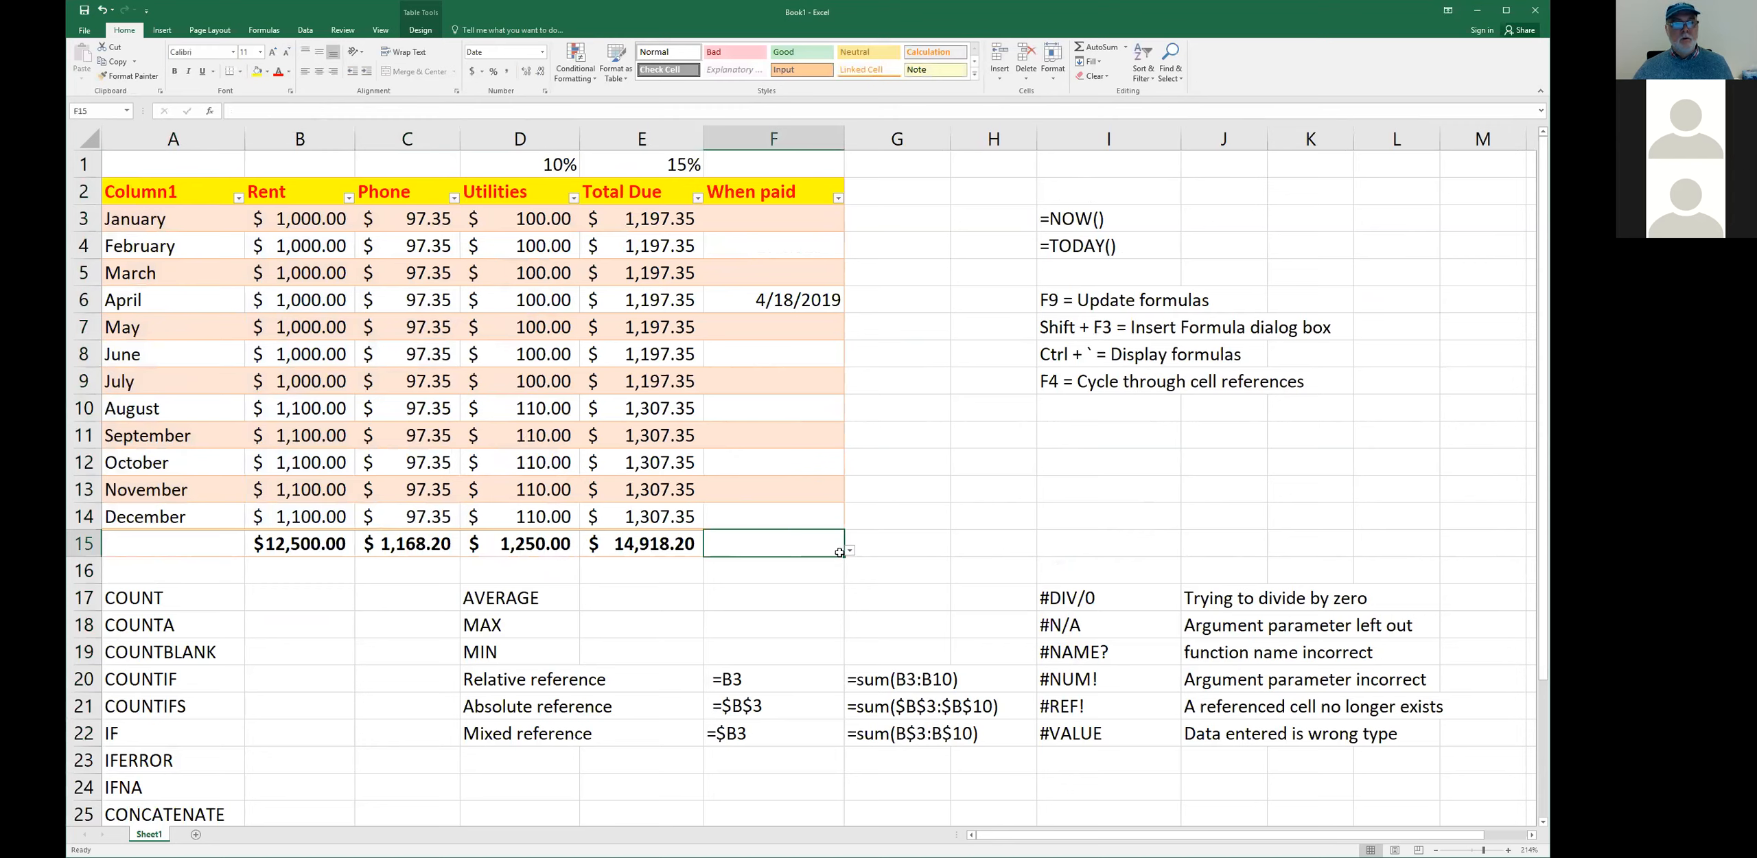
- Enter =COUNT(B2:B14) in B17 beside the COUNT label to count the numeric cells in the Rent column
{"action": "left_click", "coordinate": [344, 604]}
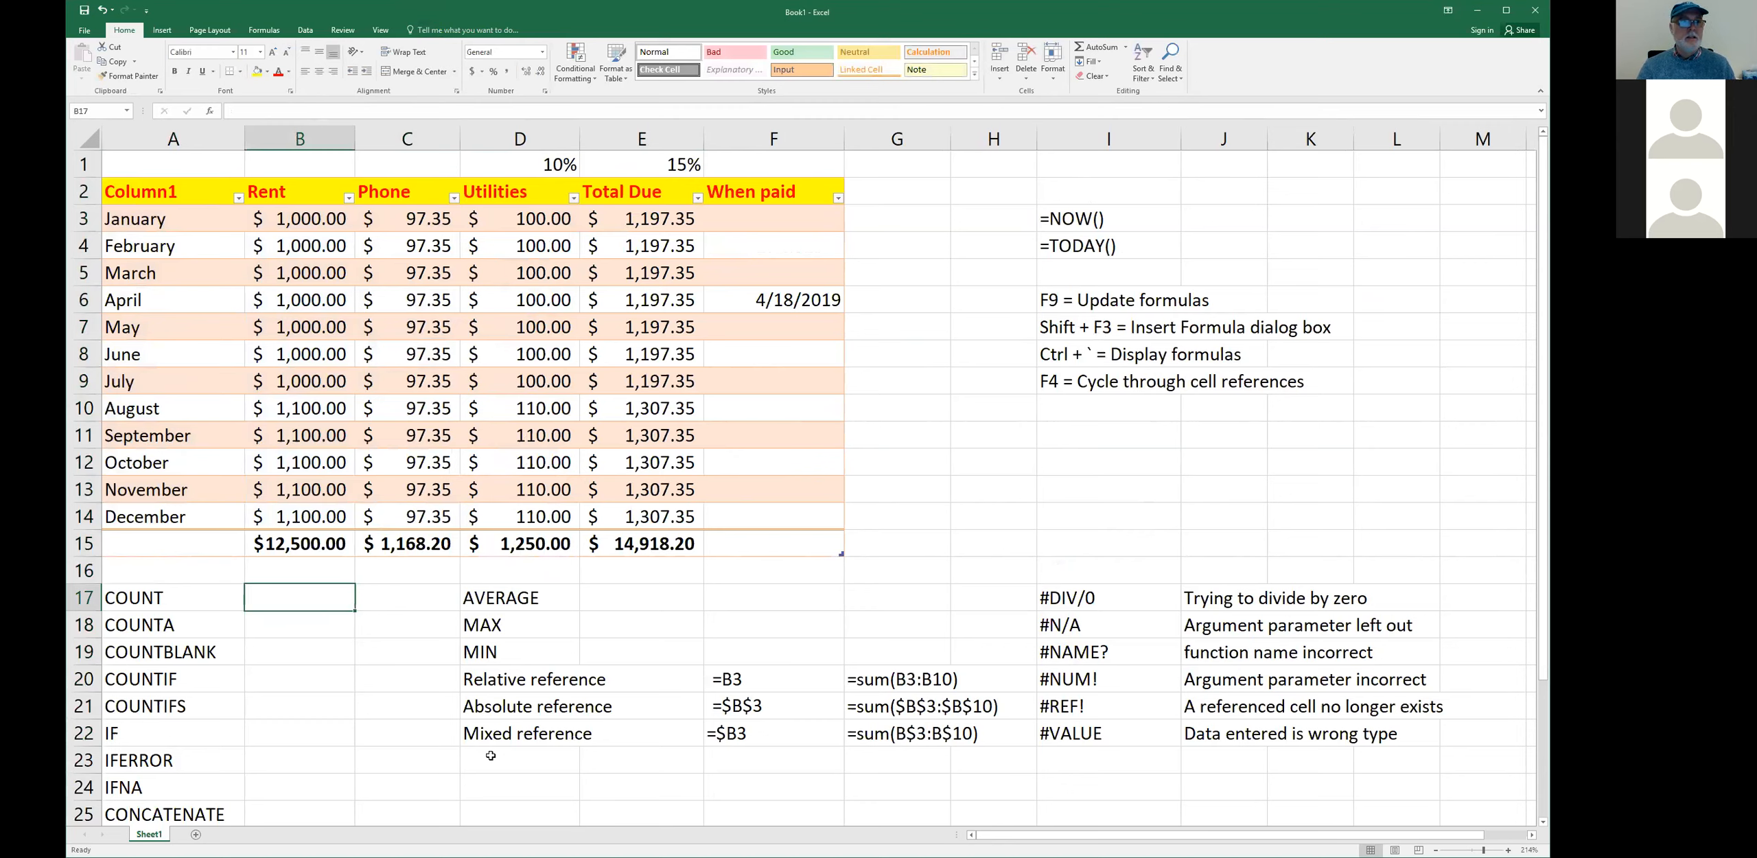
{"action": "type", "text": "=c"}
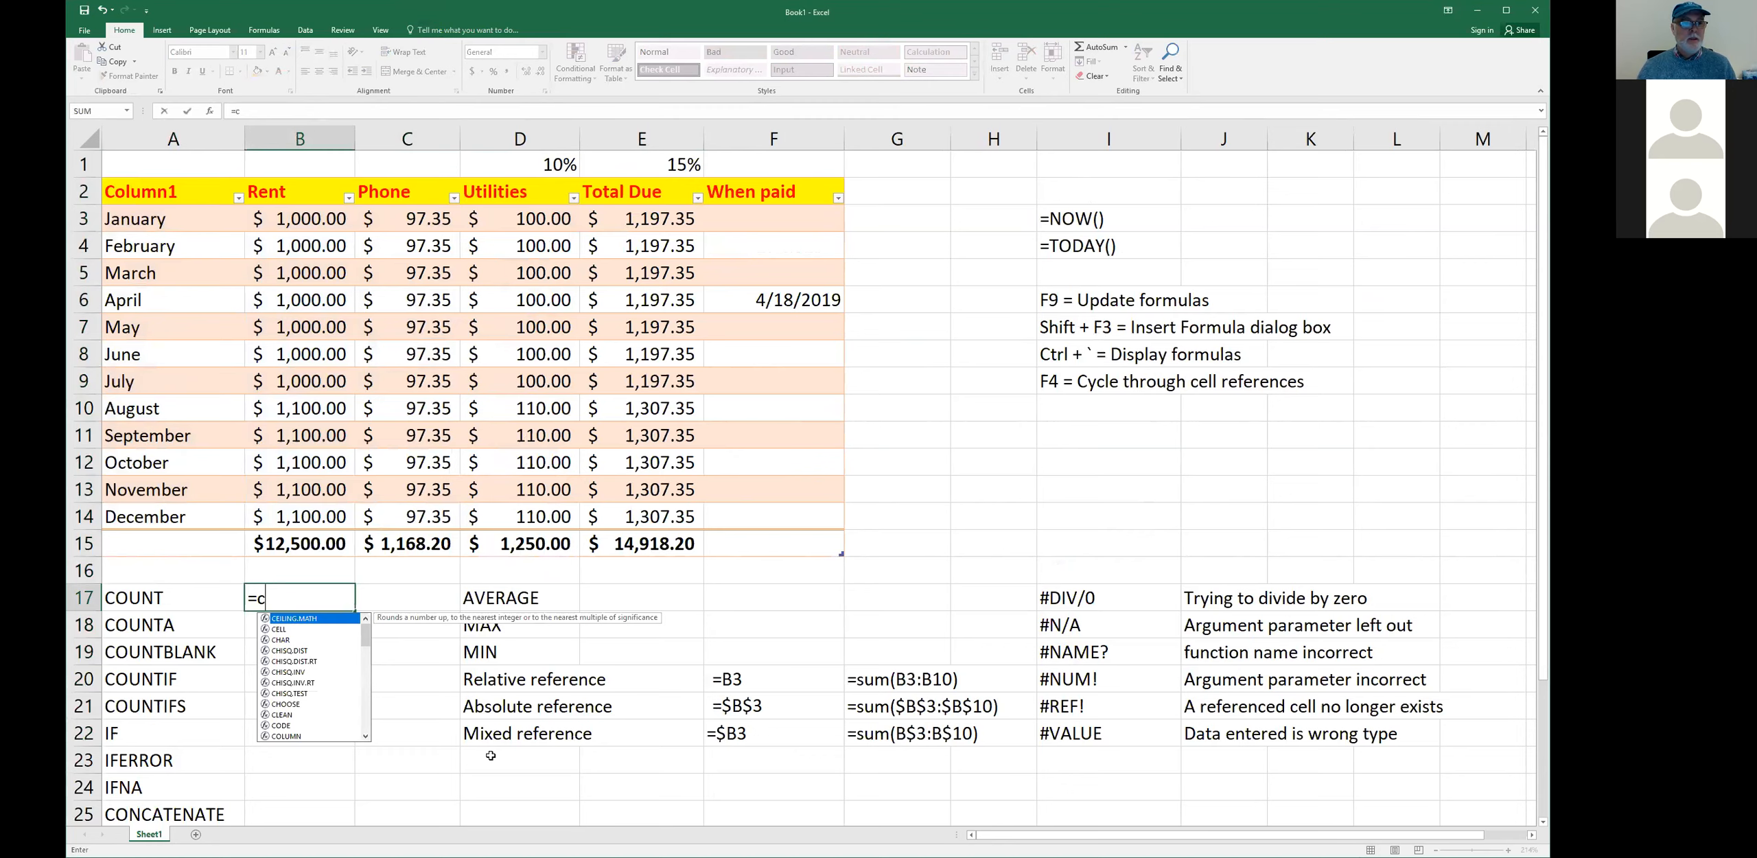
{"action": "type", "text": "ount(B2:B14"}
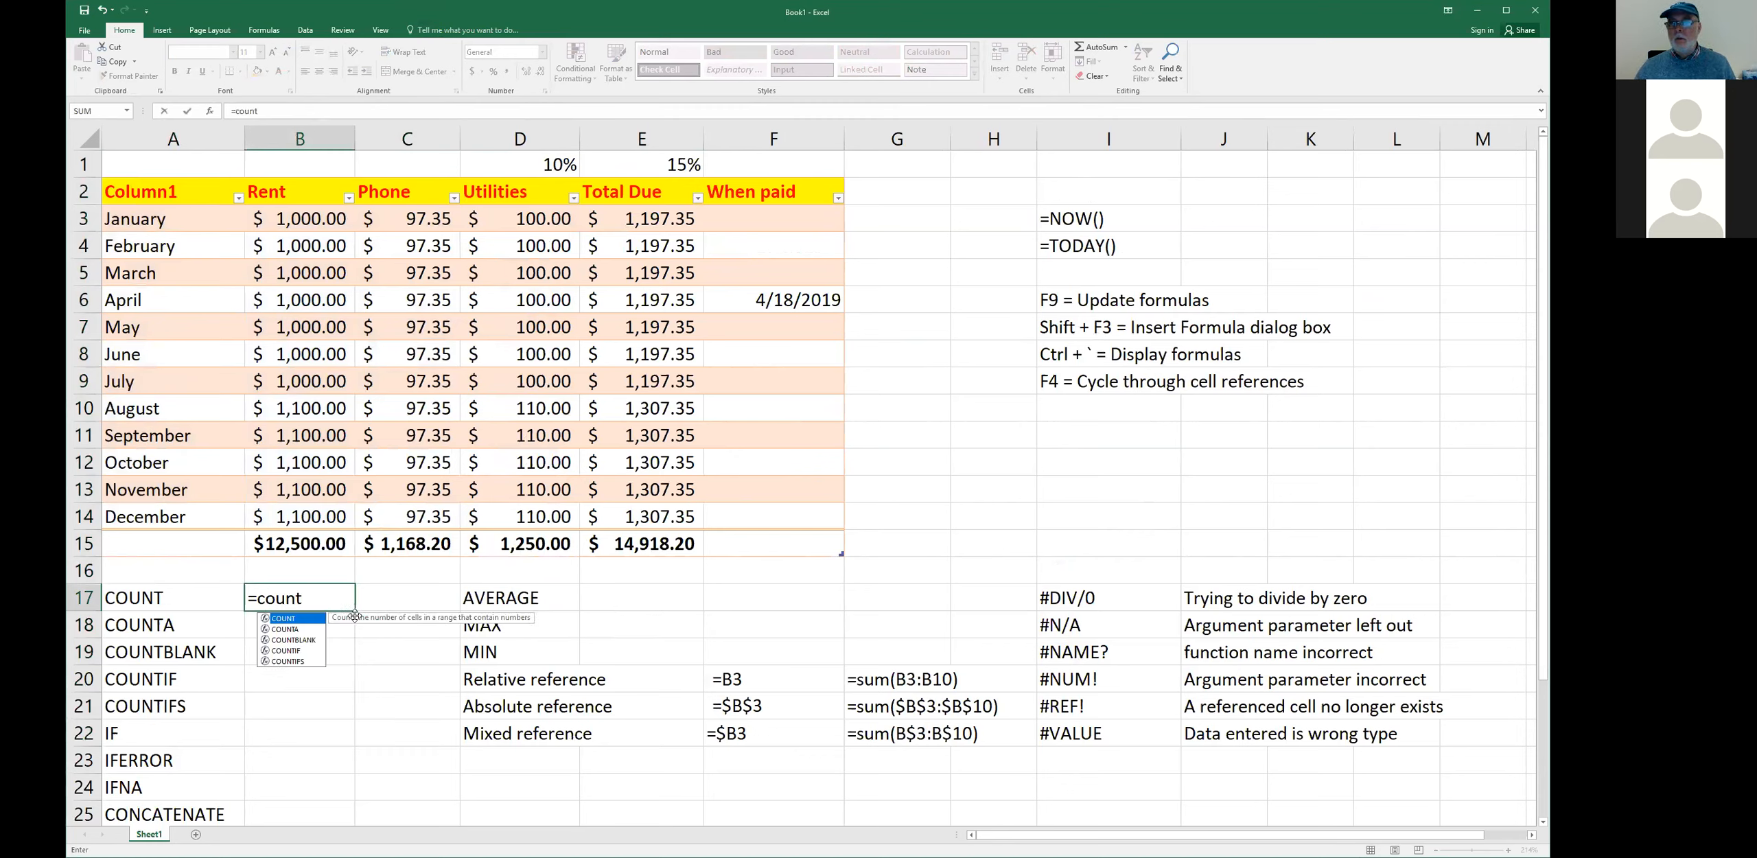
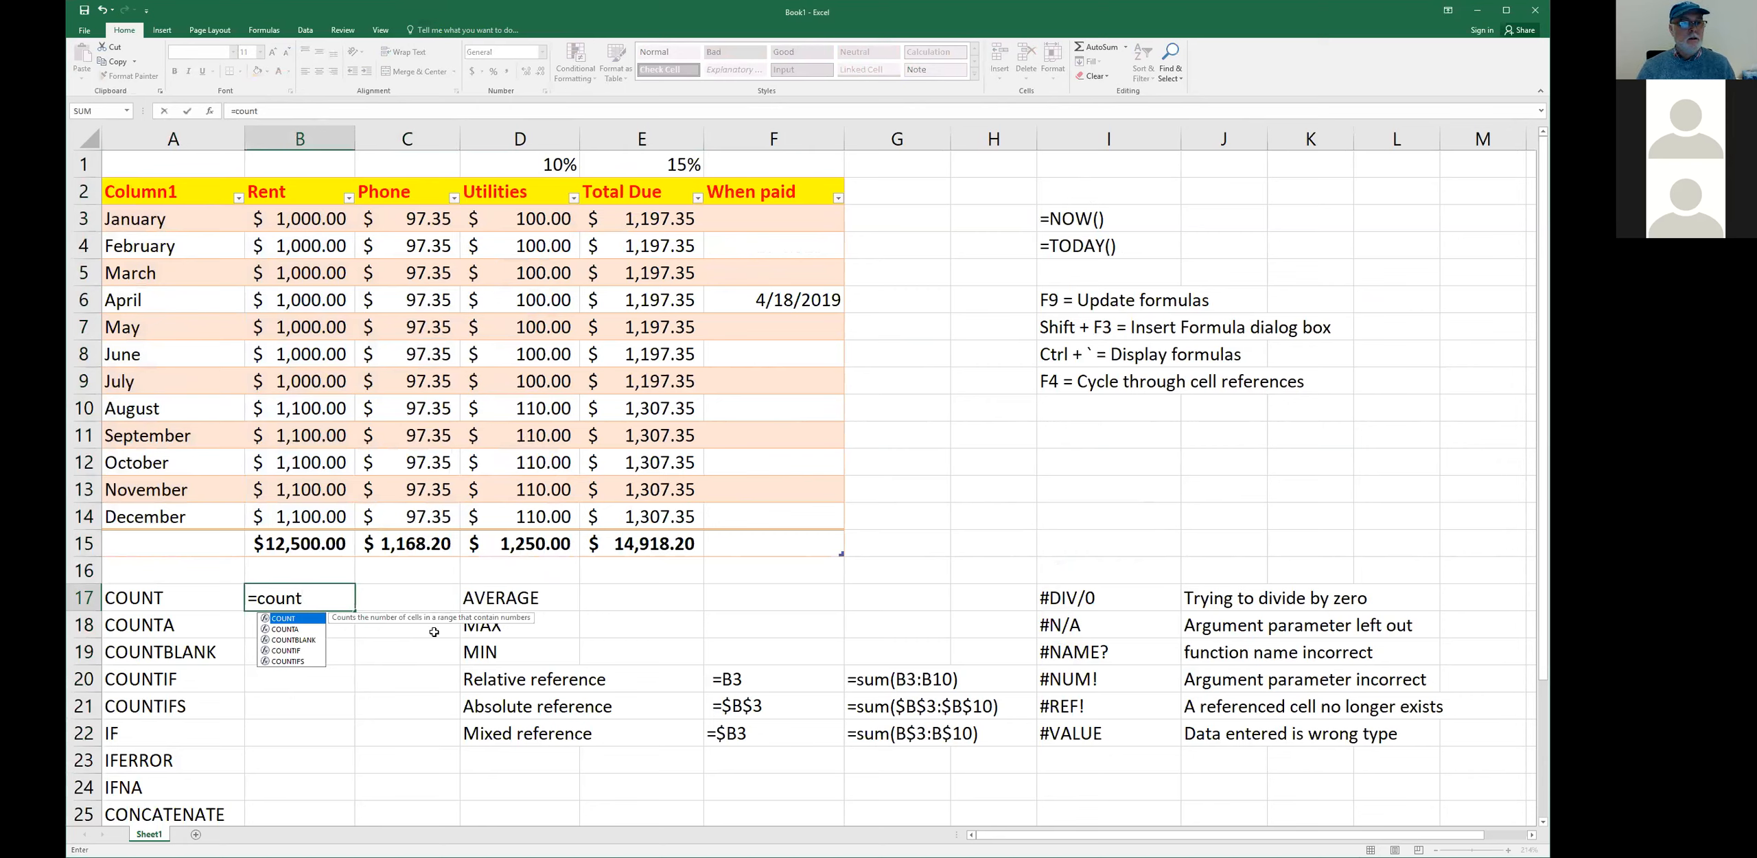
{"action": "type", "text": "(B"}
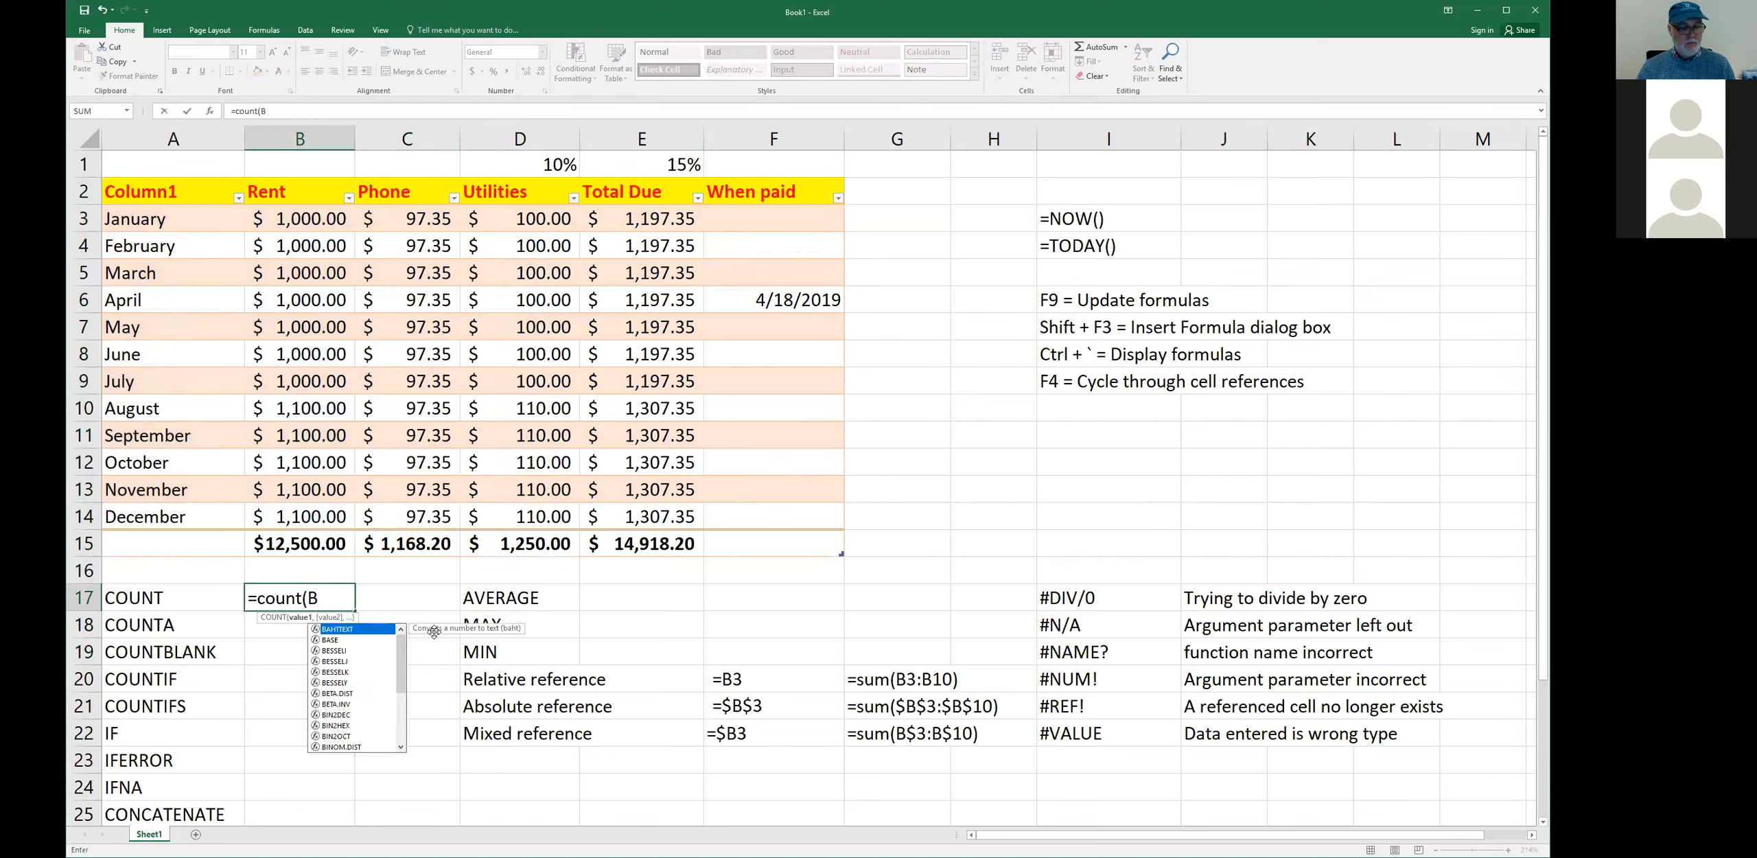
{"action": "type", "text": "2:B"}
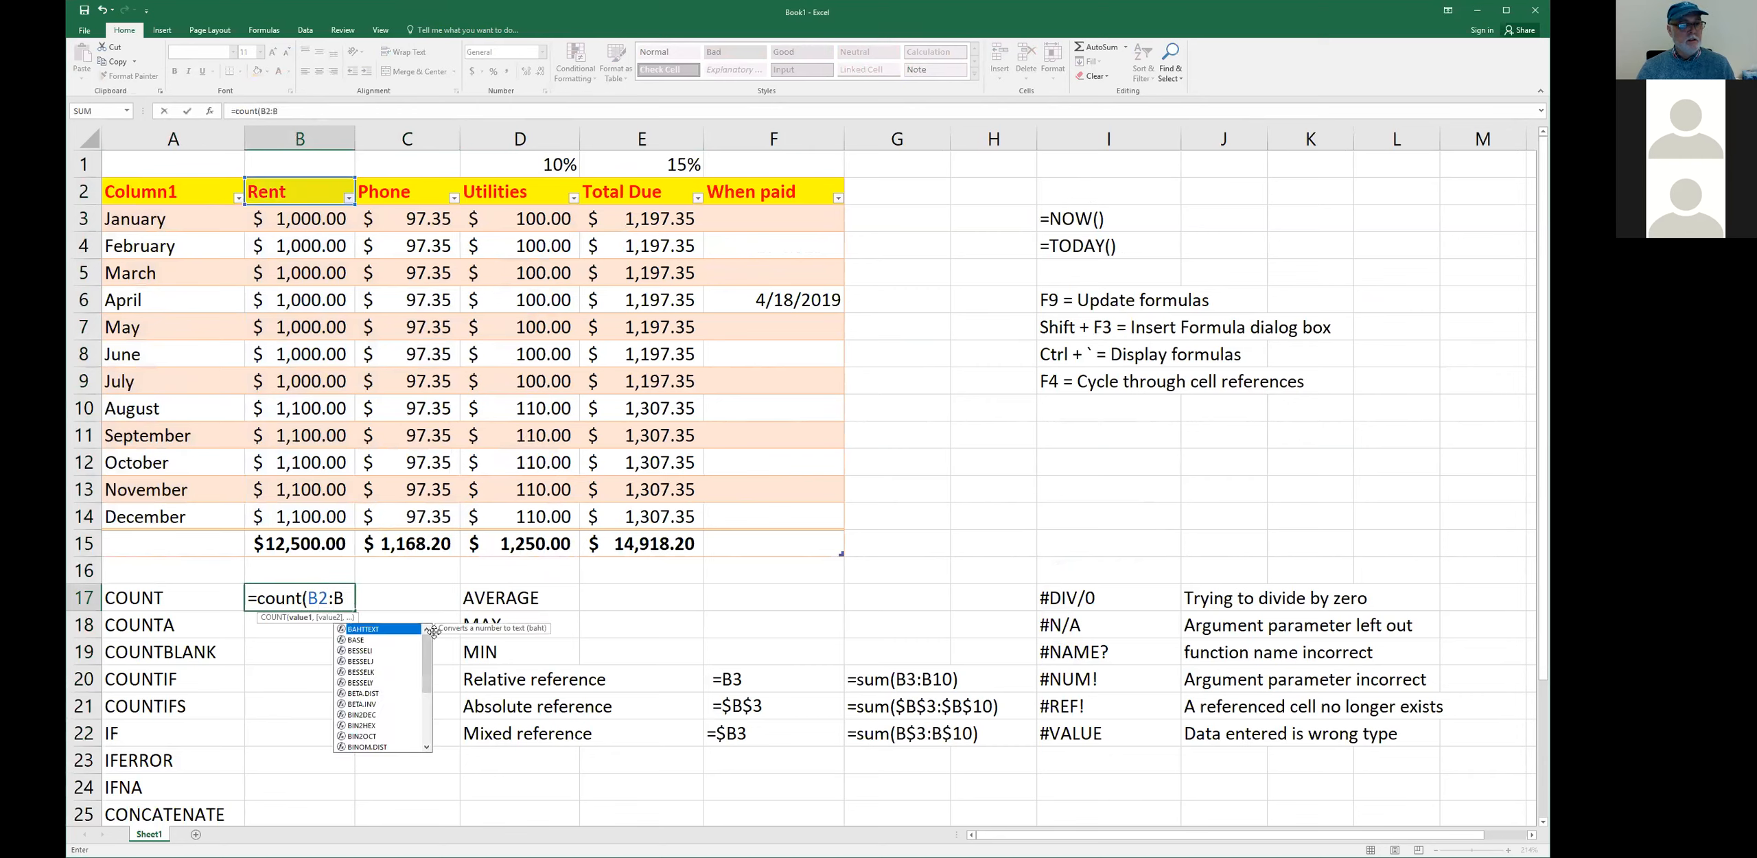
{"action": "type", "text": "14"}
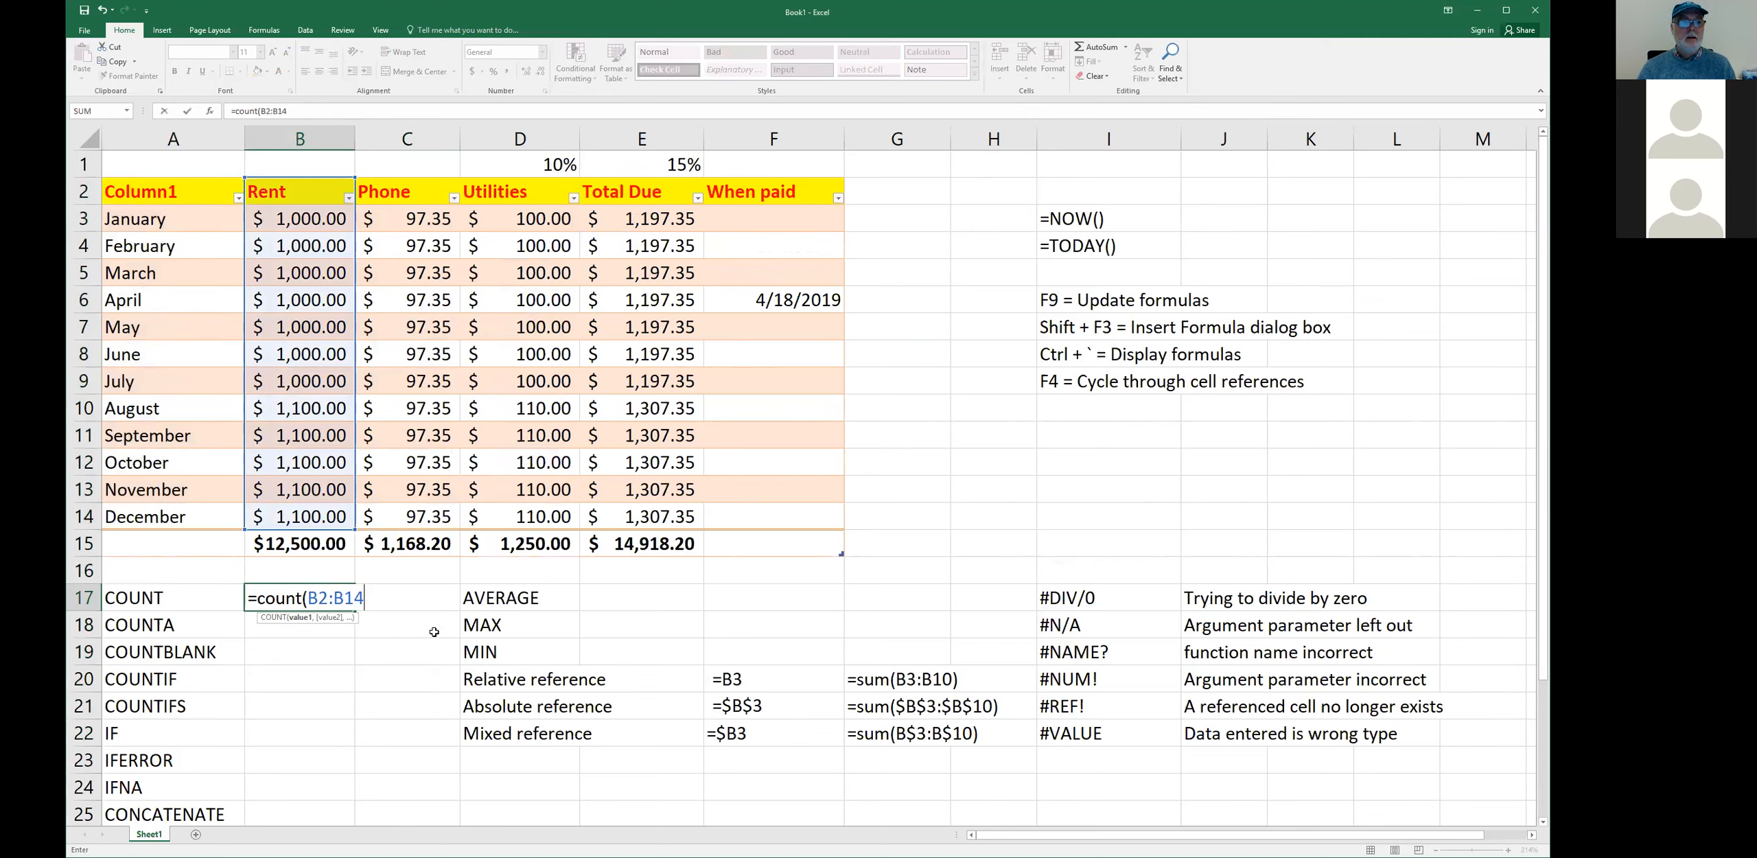
{"action": "type", "text": ")"}
{"action": "key", "text": "Return"}
{"action": "key", "text": "Up"}
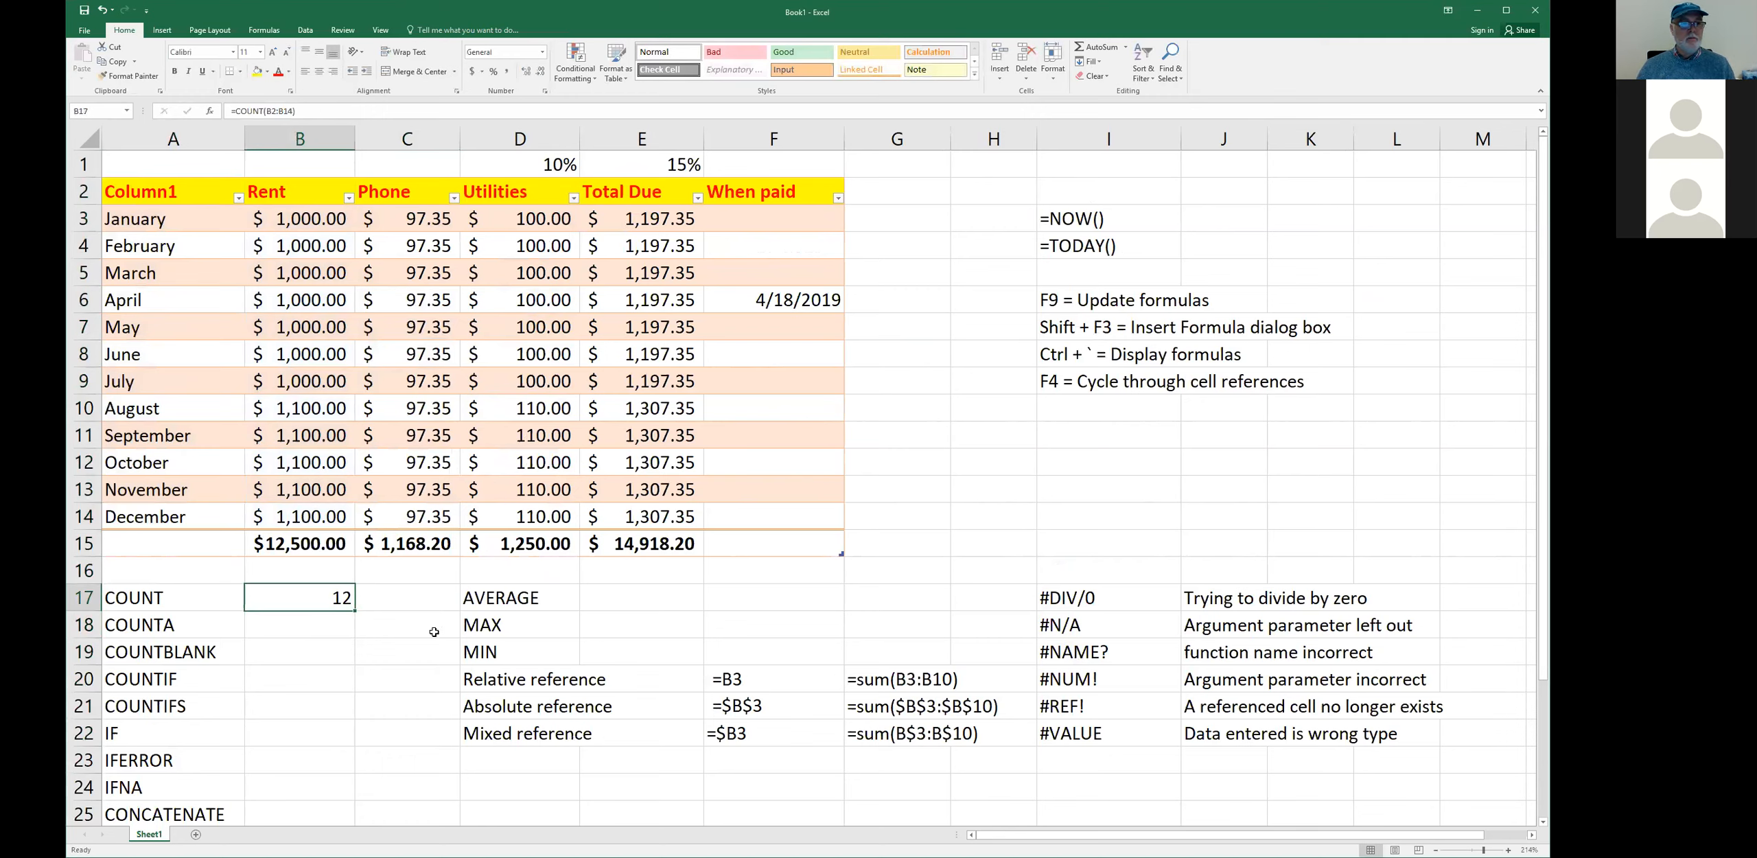
- Enter =COUNTA(B2:B14) in B18 to count the non-empty Rent cells, and compare it with the COUNT formula in B17
{"action": "key", "text": "Down"}
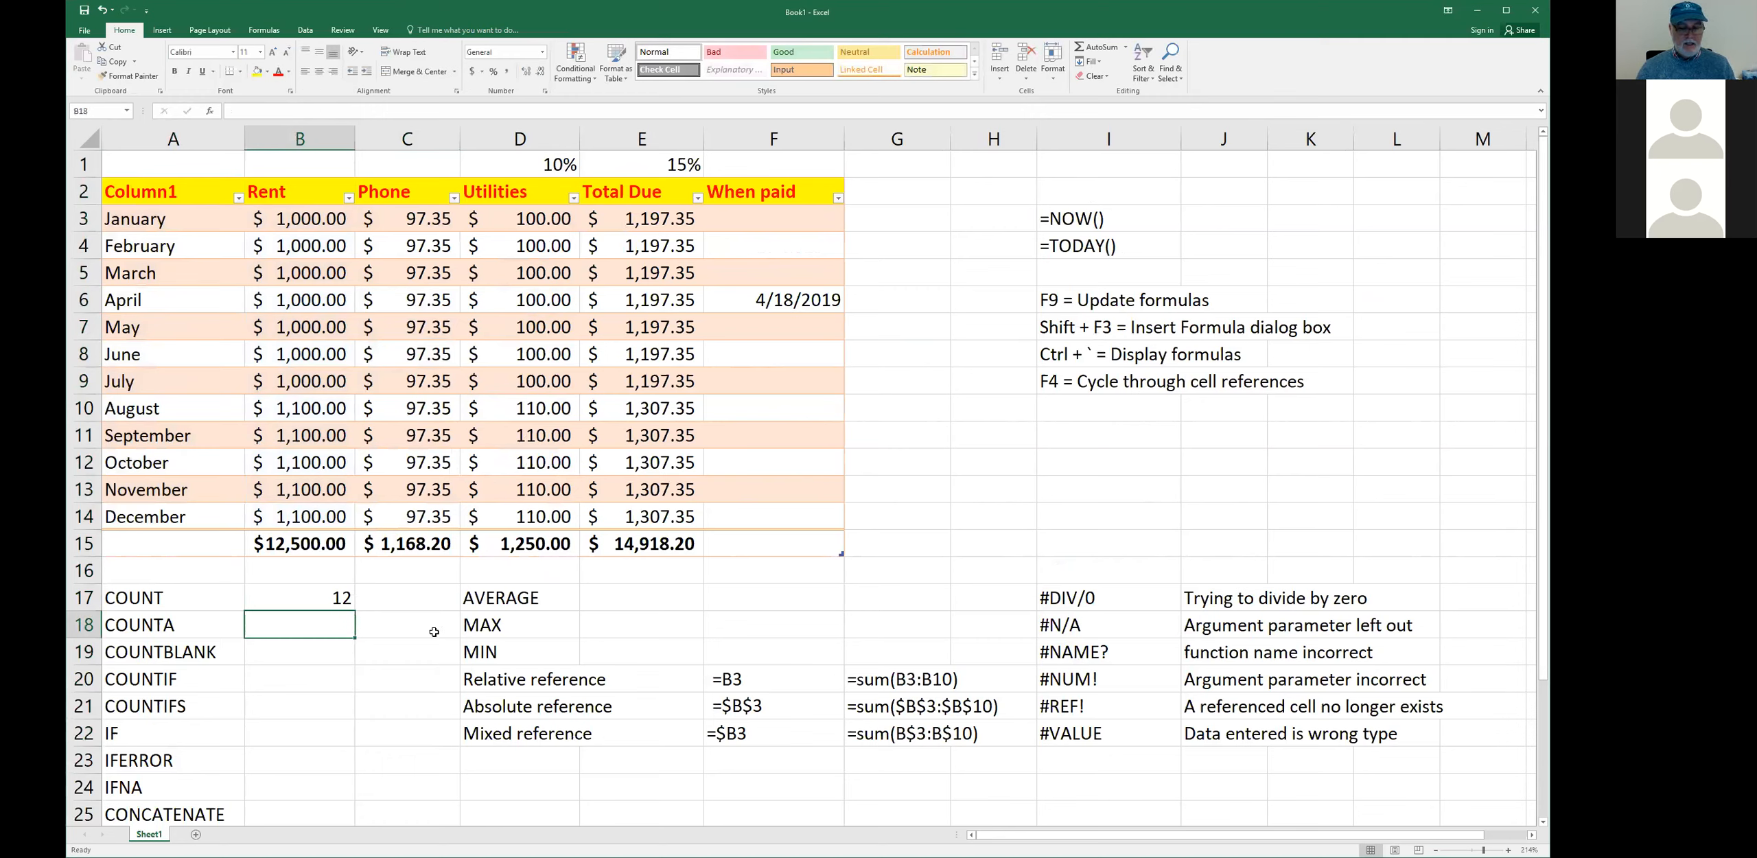
{"action": "type", "text": "=countA"}
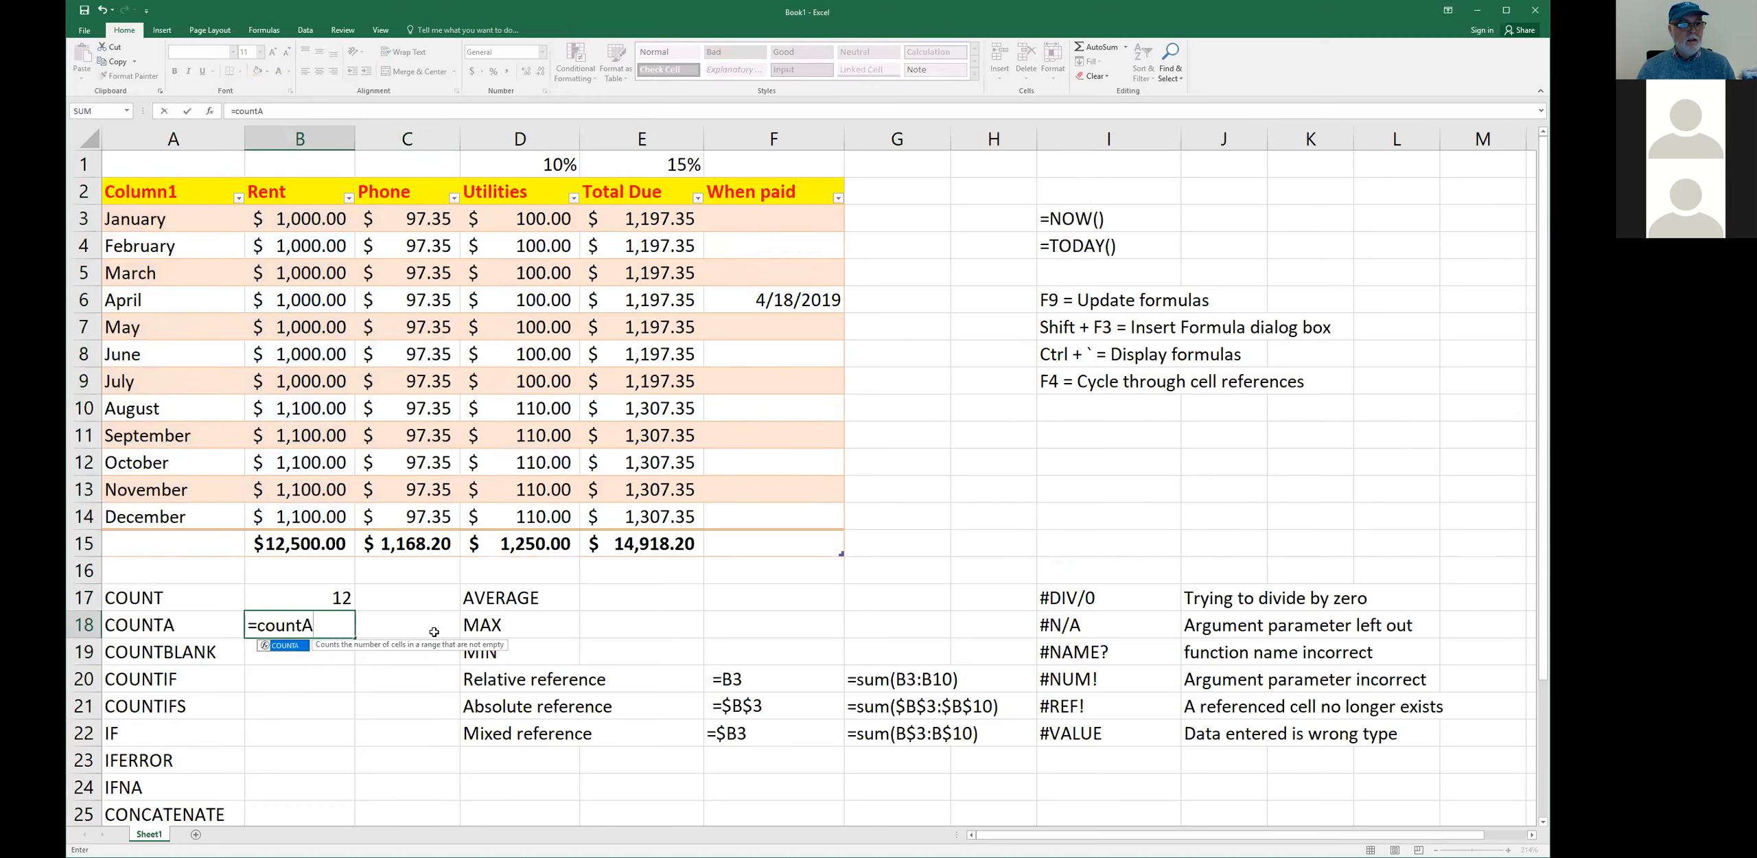
{"action": "key", "text": "BackSpace"}
{"action": "type", "text": "a("}
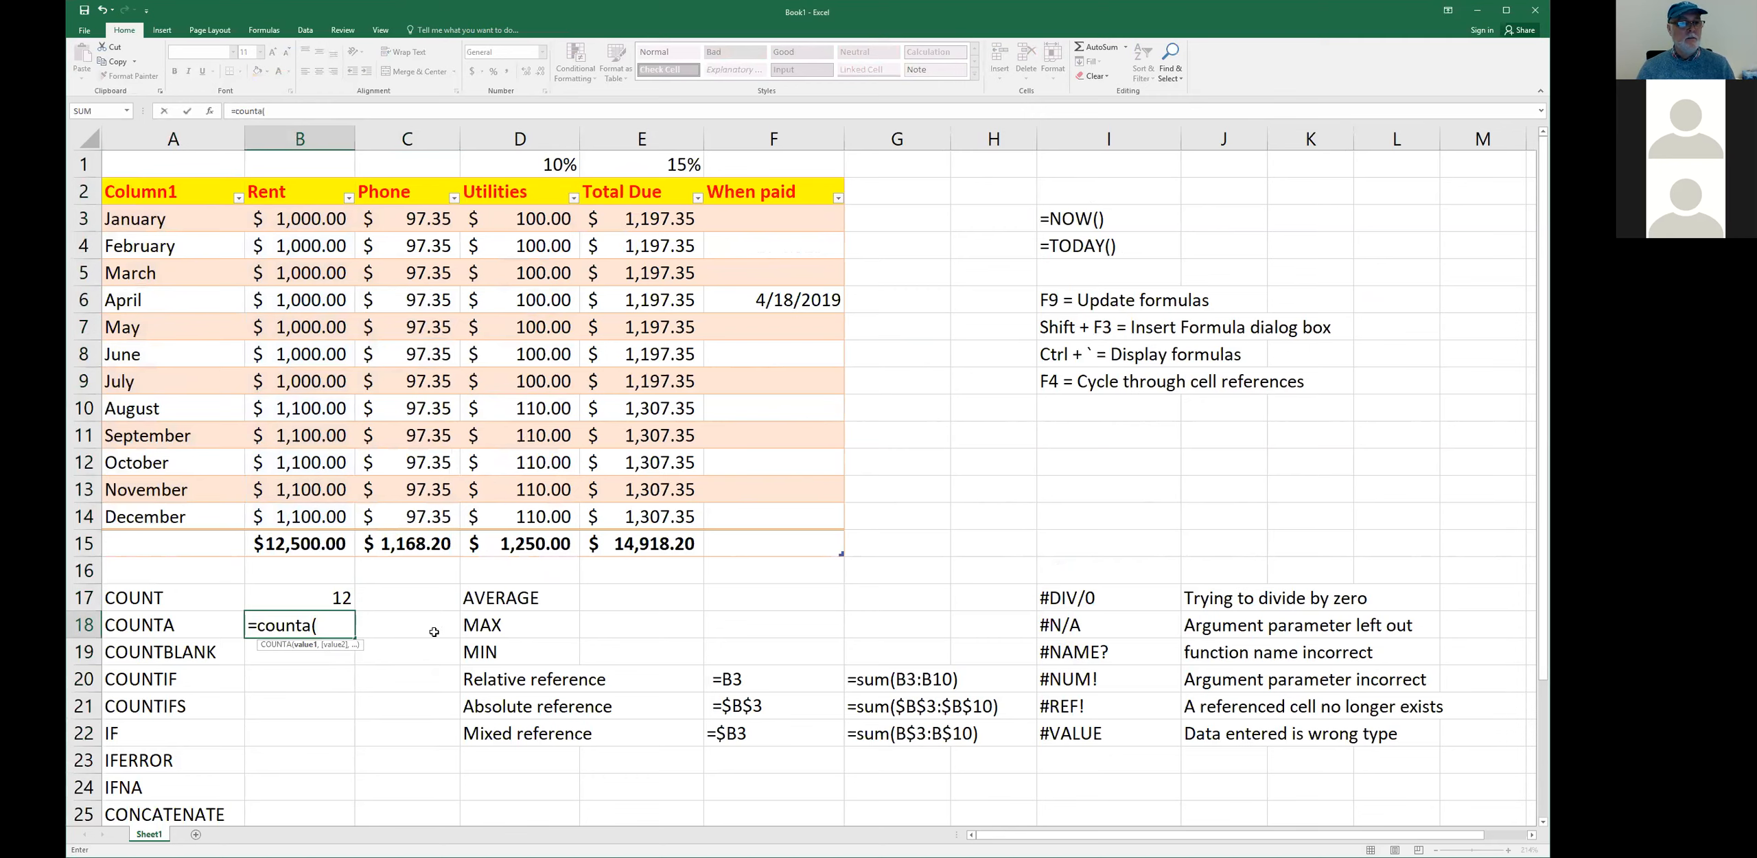
{"action": "type", "text": "B2:B14"}
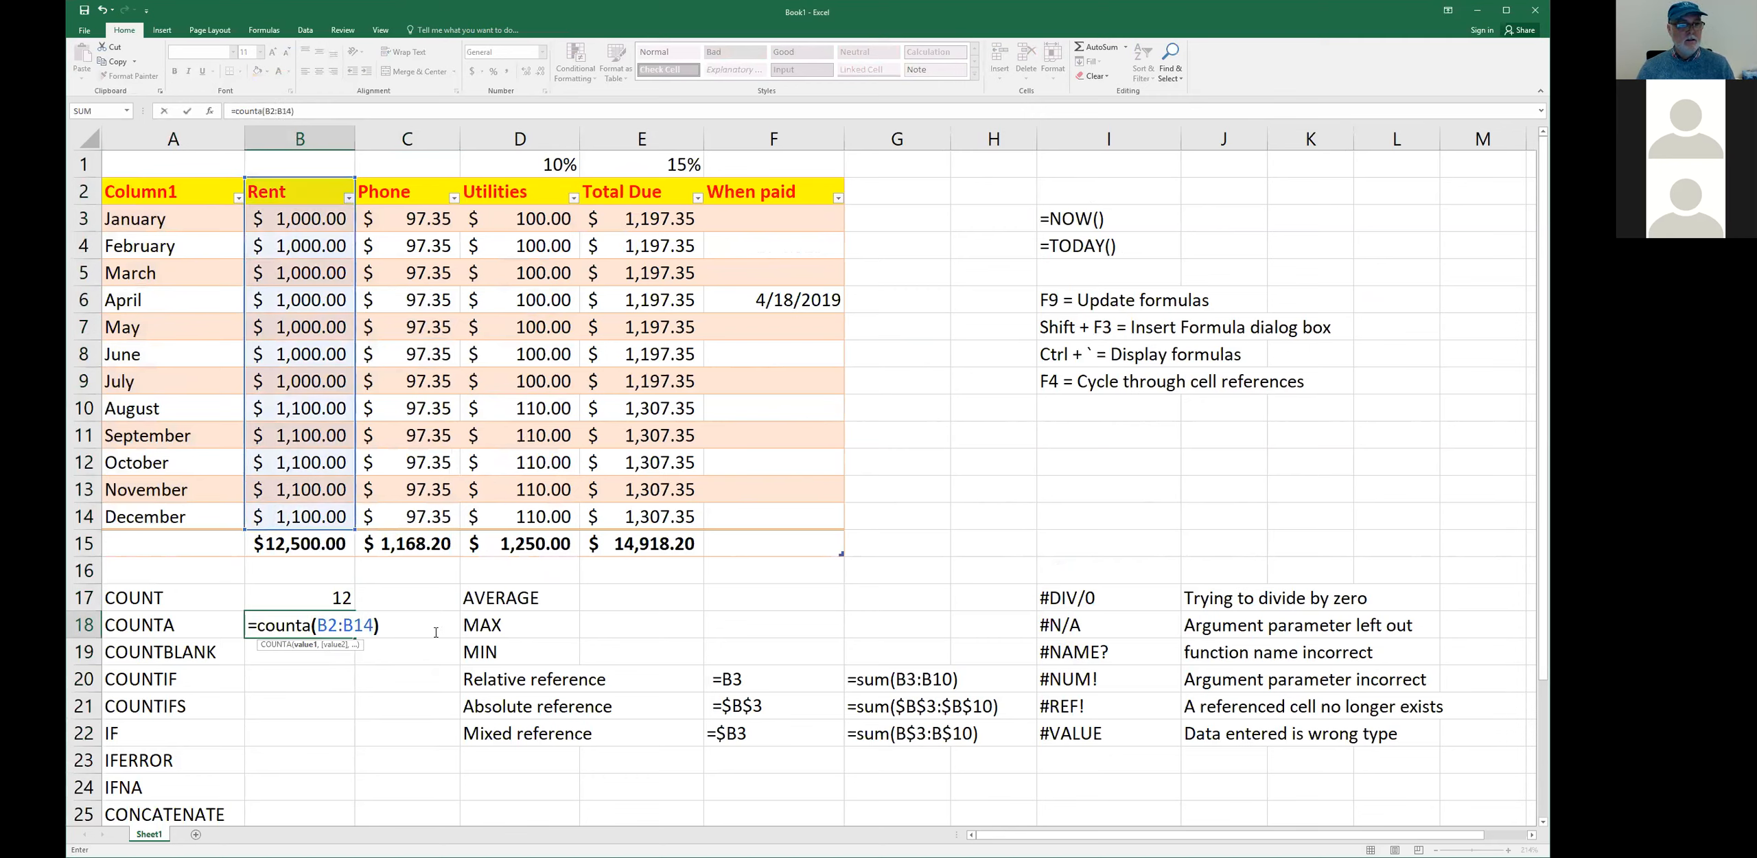
{"action": "key", "text": "Return"}
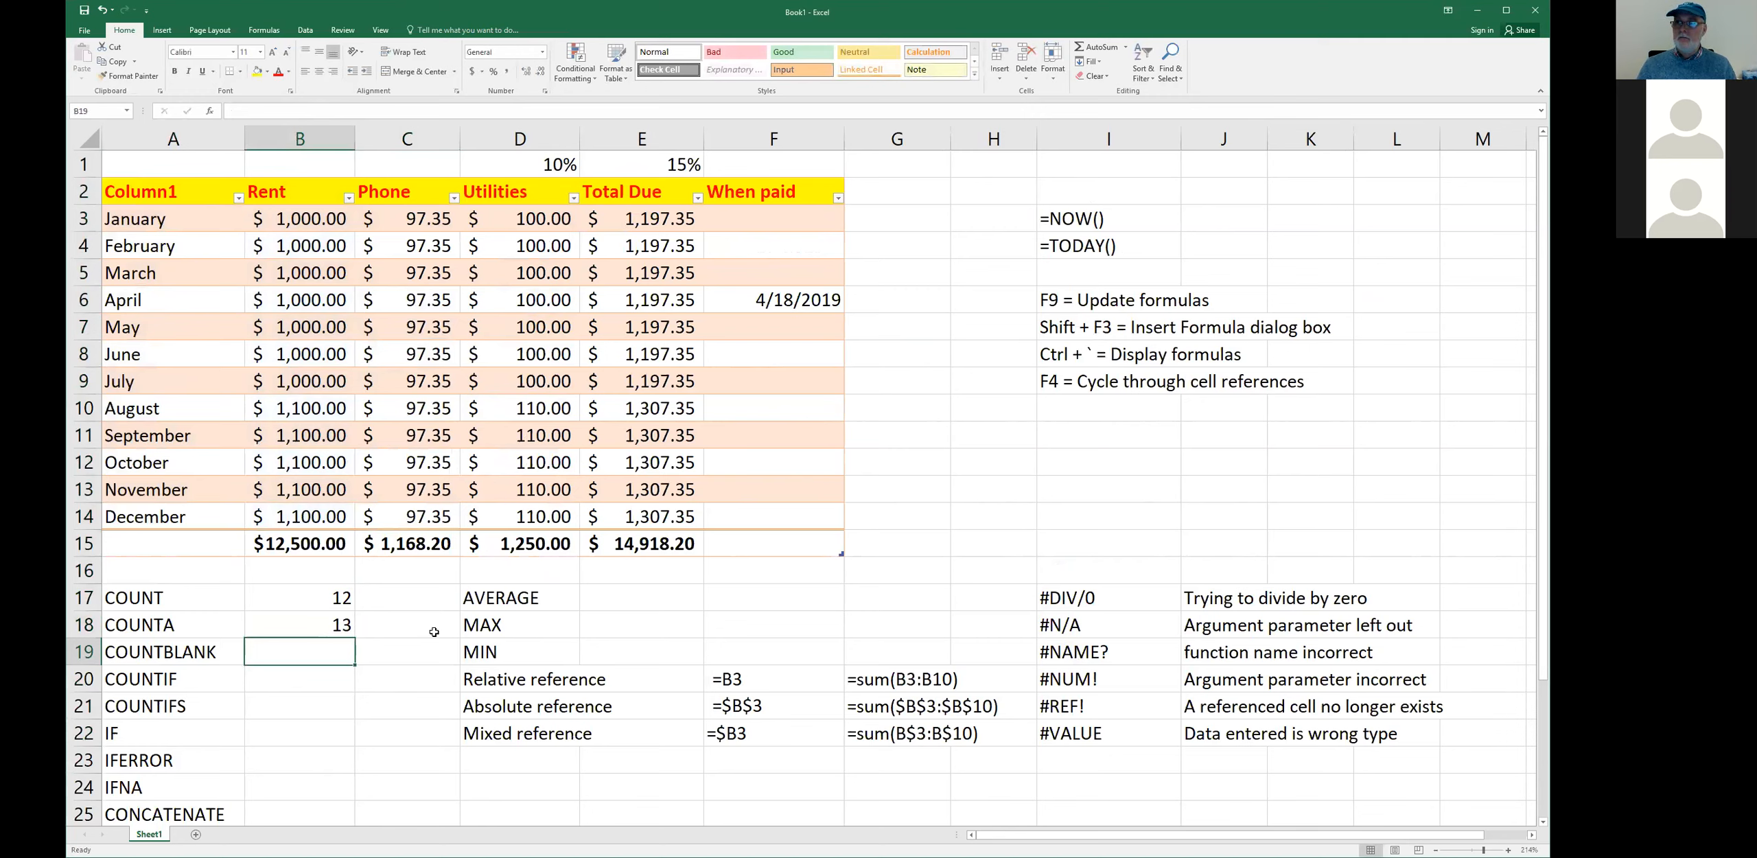
{"action": "key", "text": "Up"}
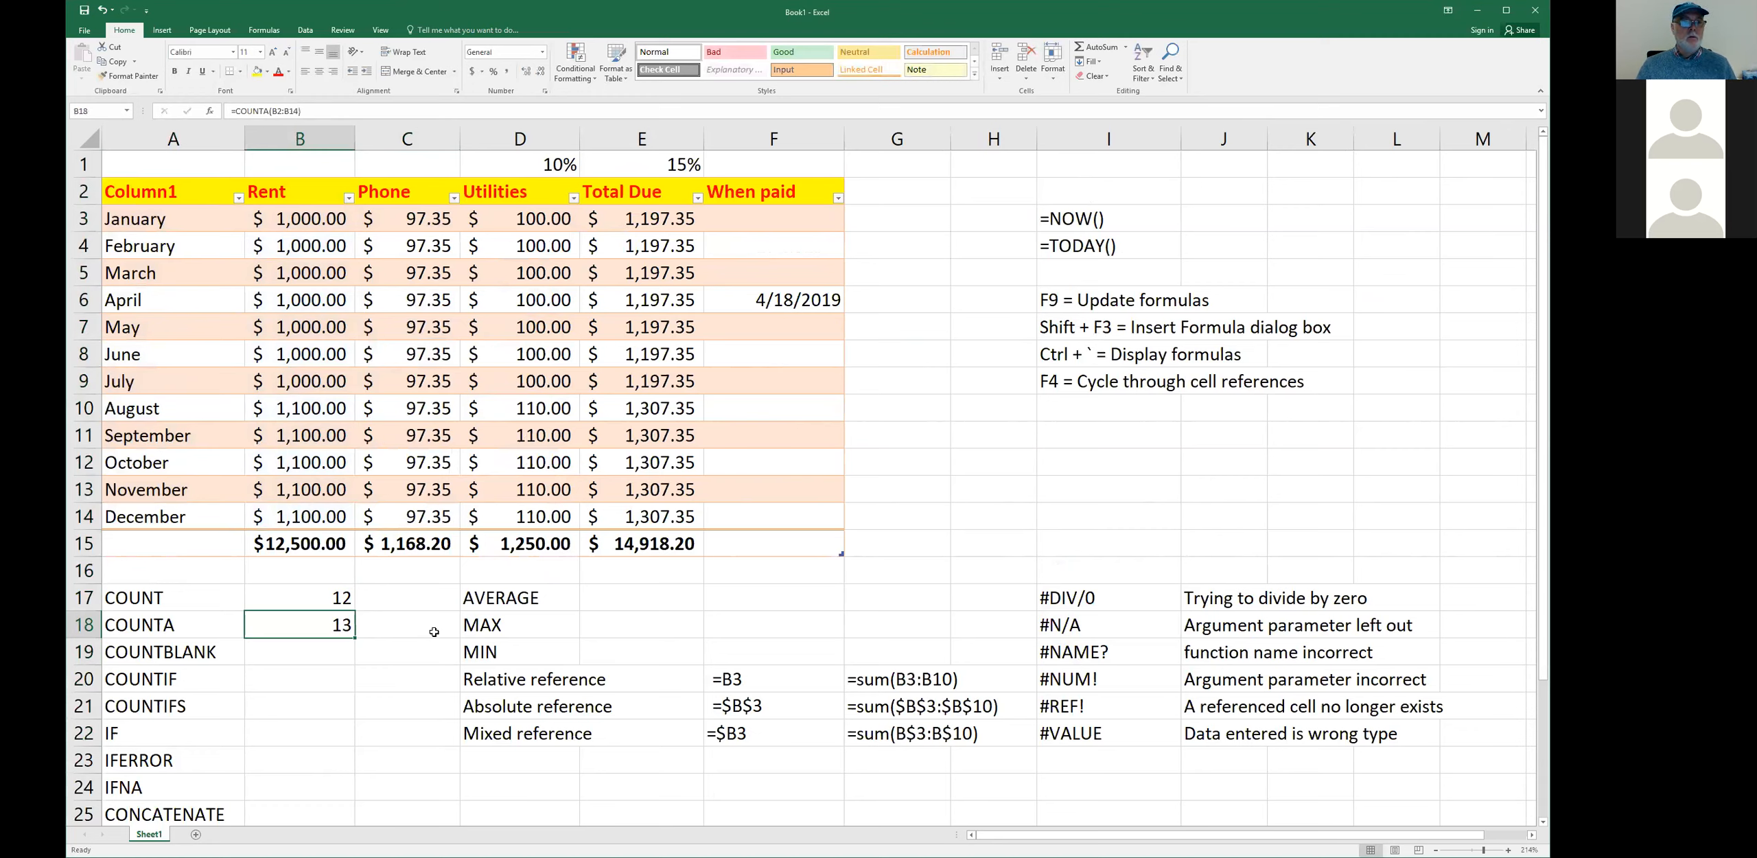
{"action": "key", "text": "Up"}
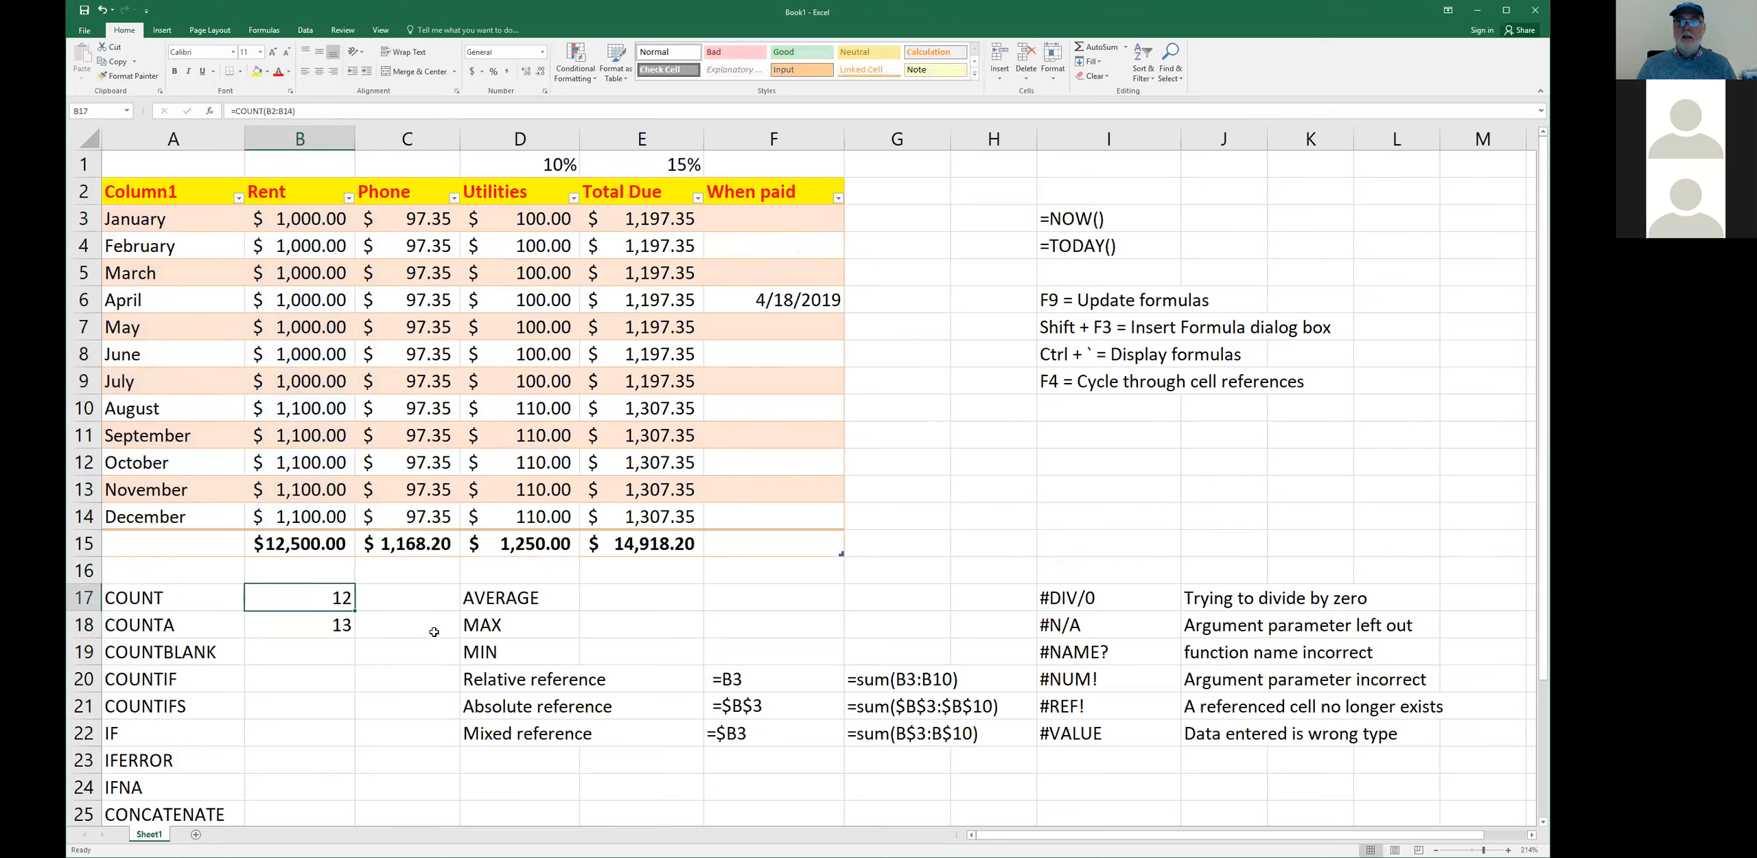
- Enter =COUNTBLANK(B3:B14) in B19 to count the empty cells among the monthly rents
{"action": "key", "text": "Down"}
{"action": "key", "text": "Down"}
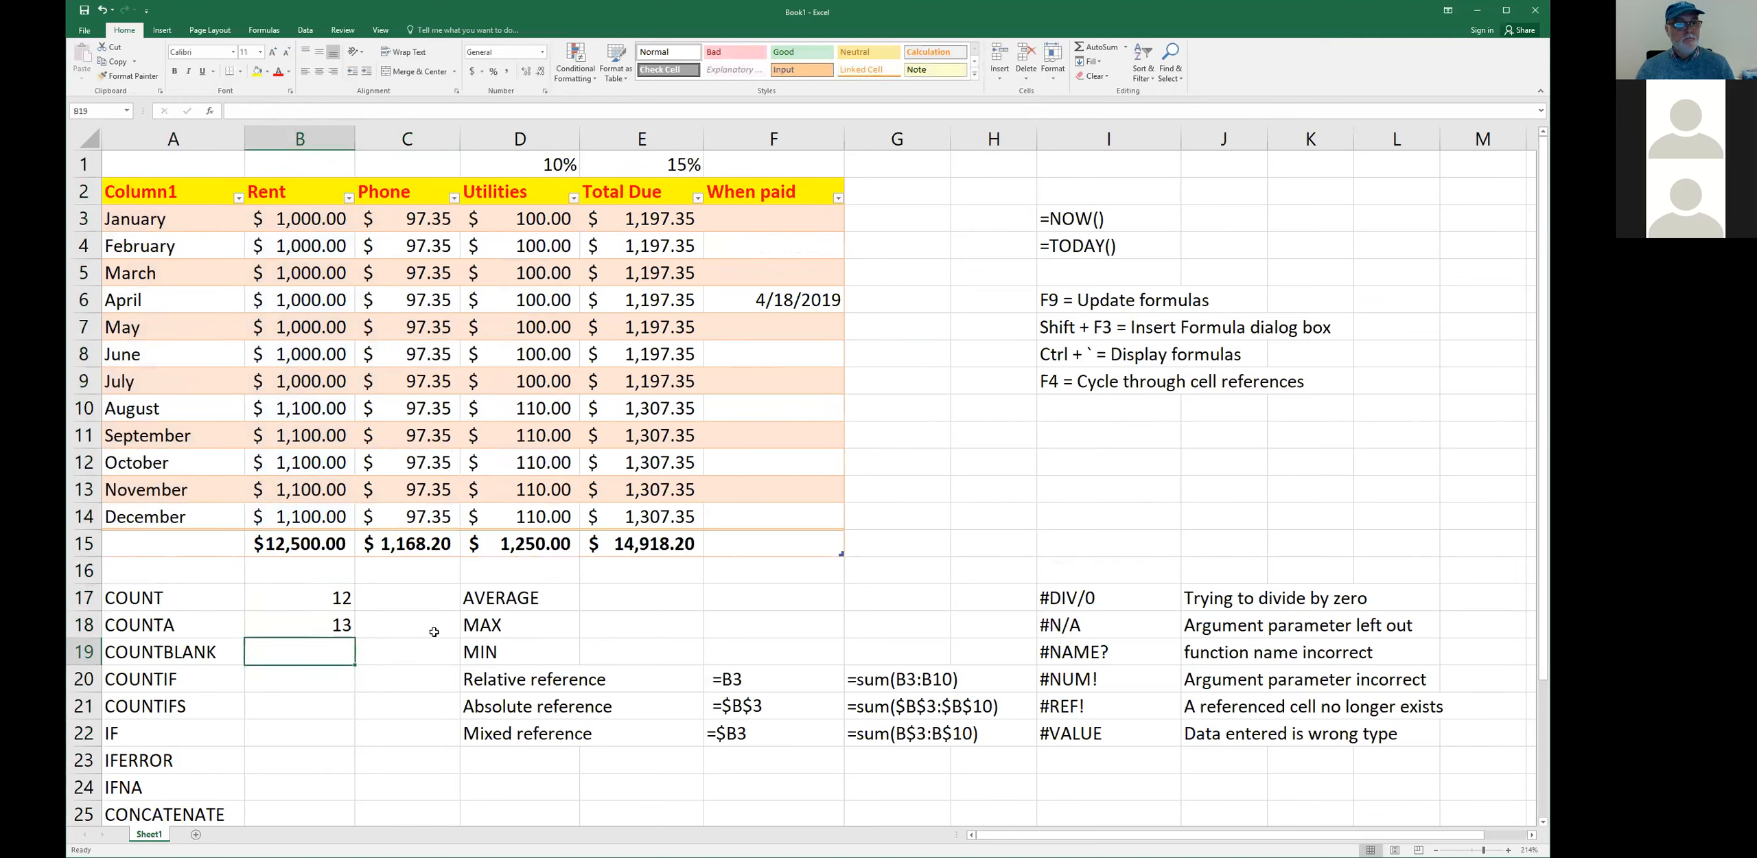
{"action": "type", "text": "=c"}
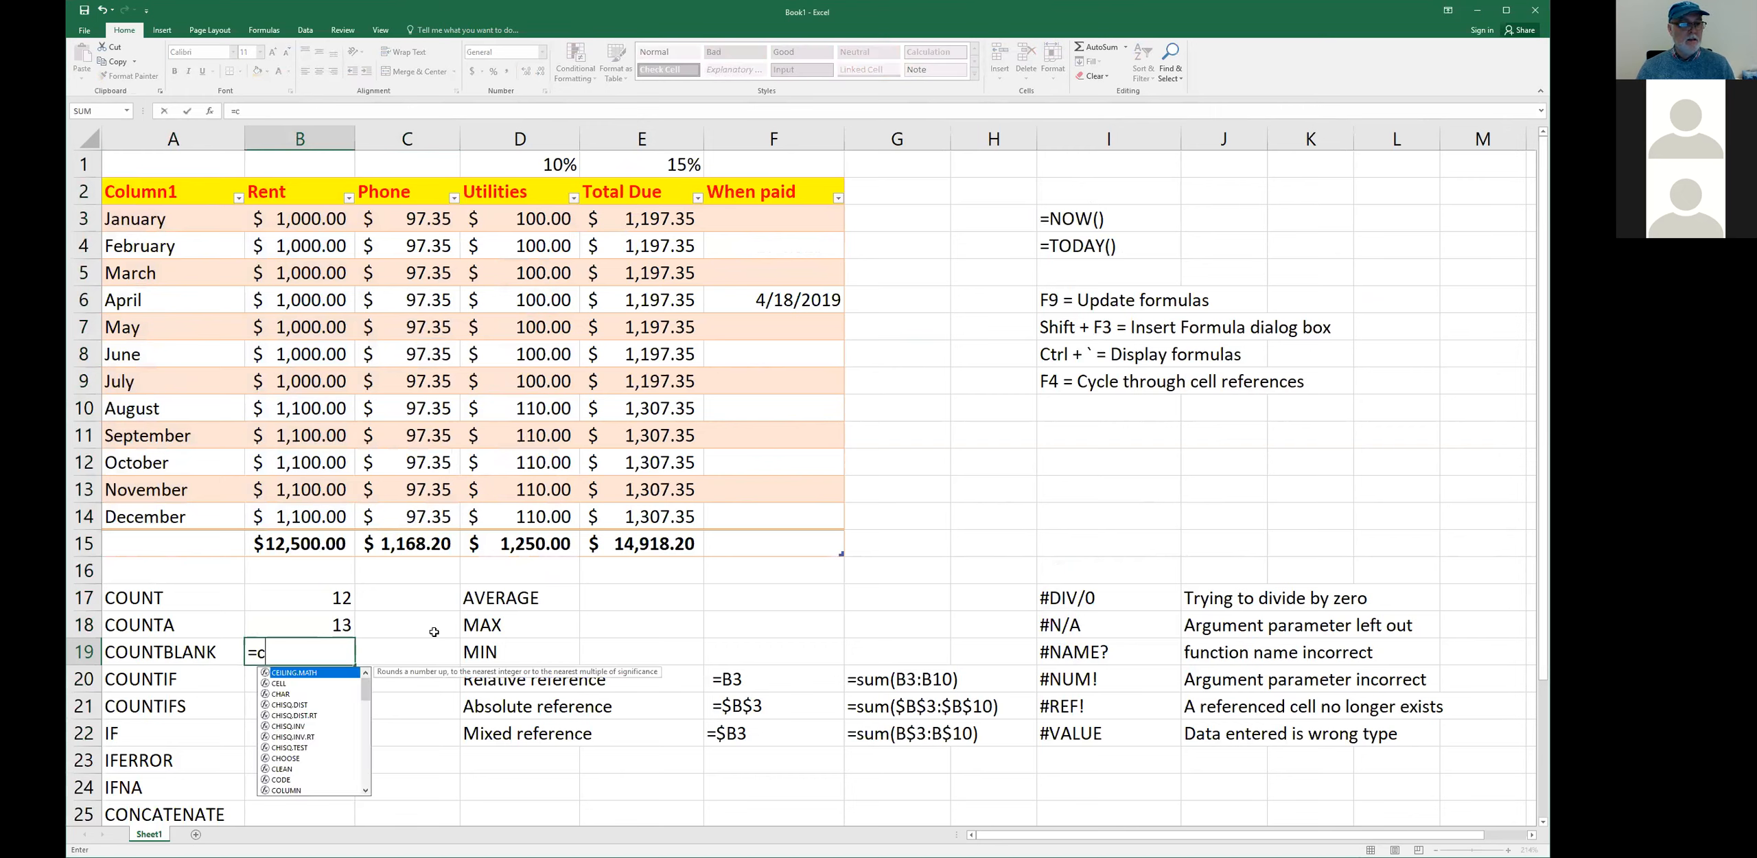
{"action": "type", "text": "ountblank(B"}
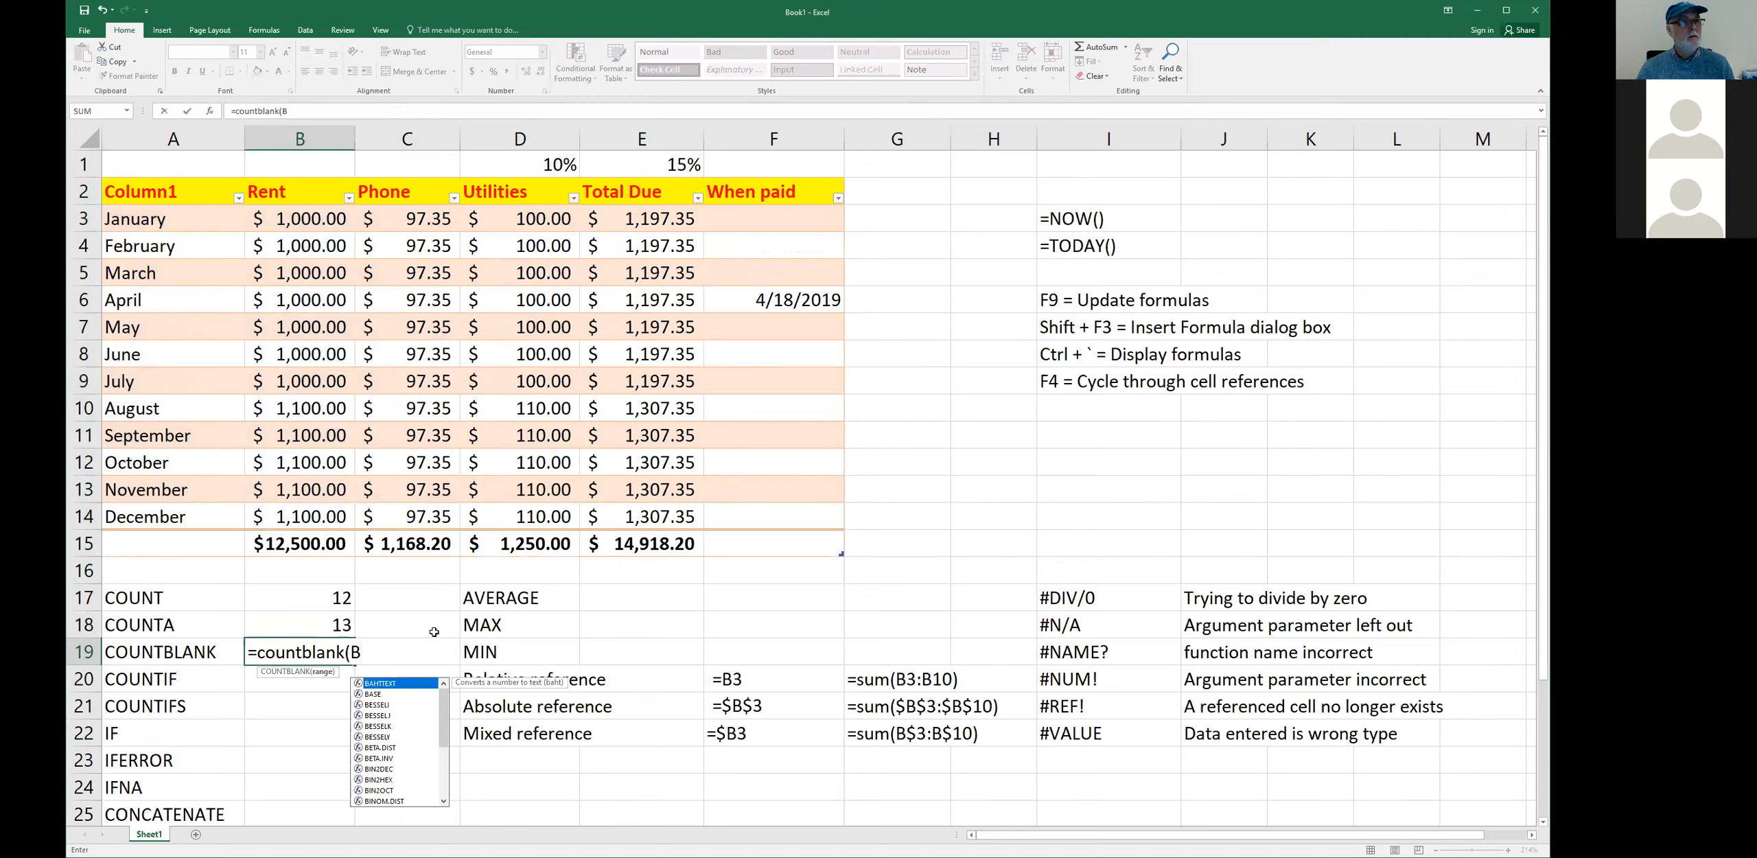
{"action": "type", "text": "3:b"}
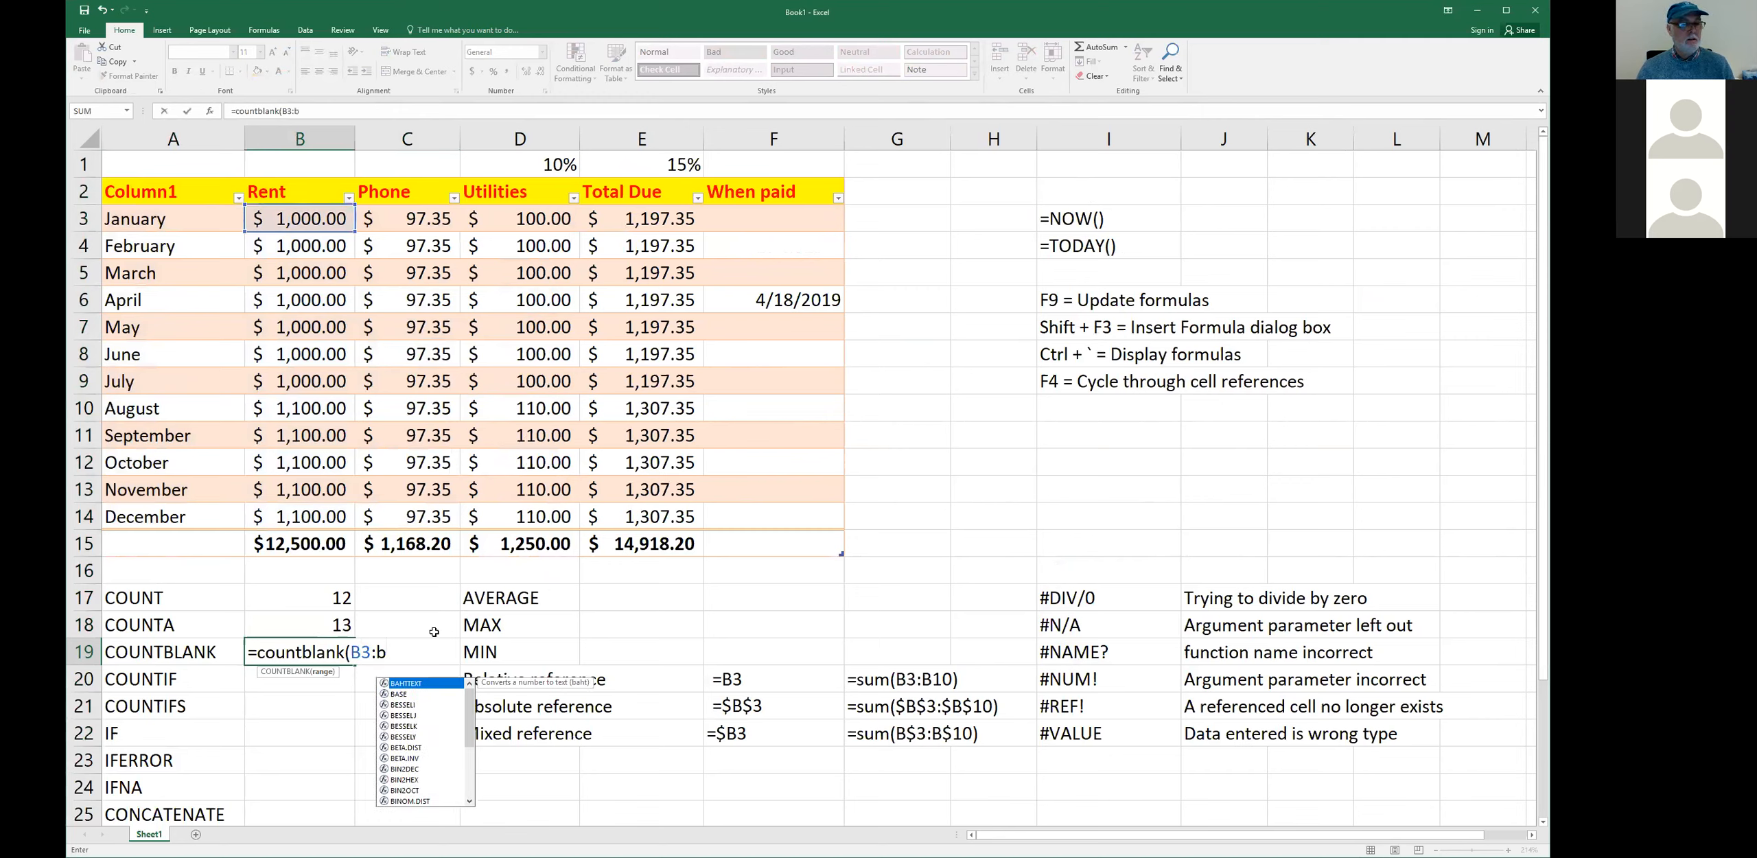
{"action": "type", "text": "14)"}
{"action": "key", "text": "Return"}
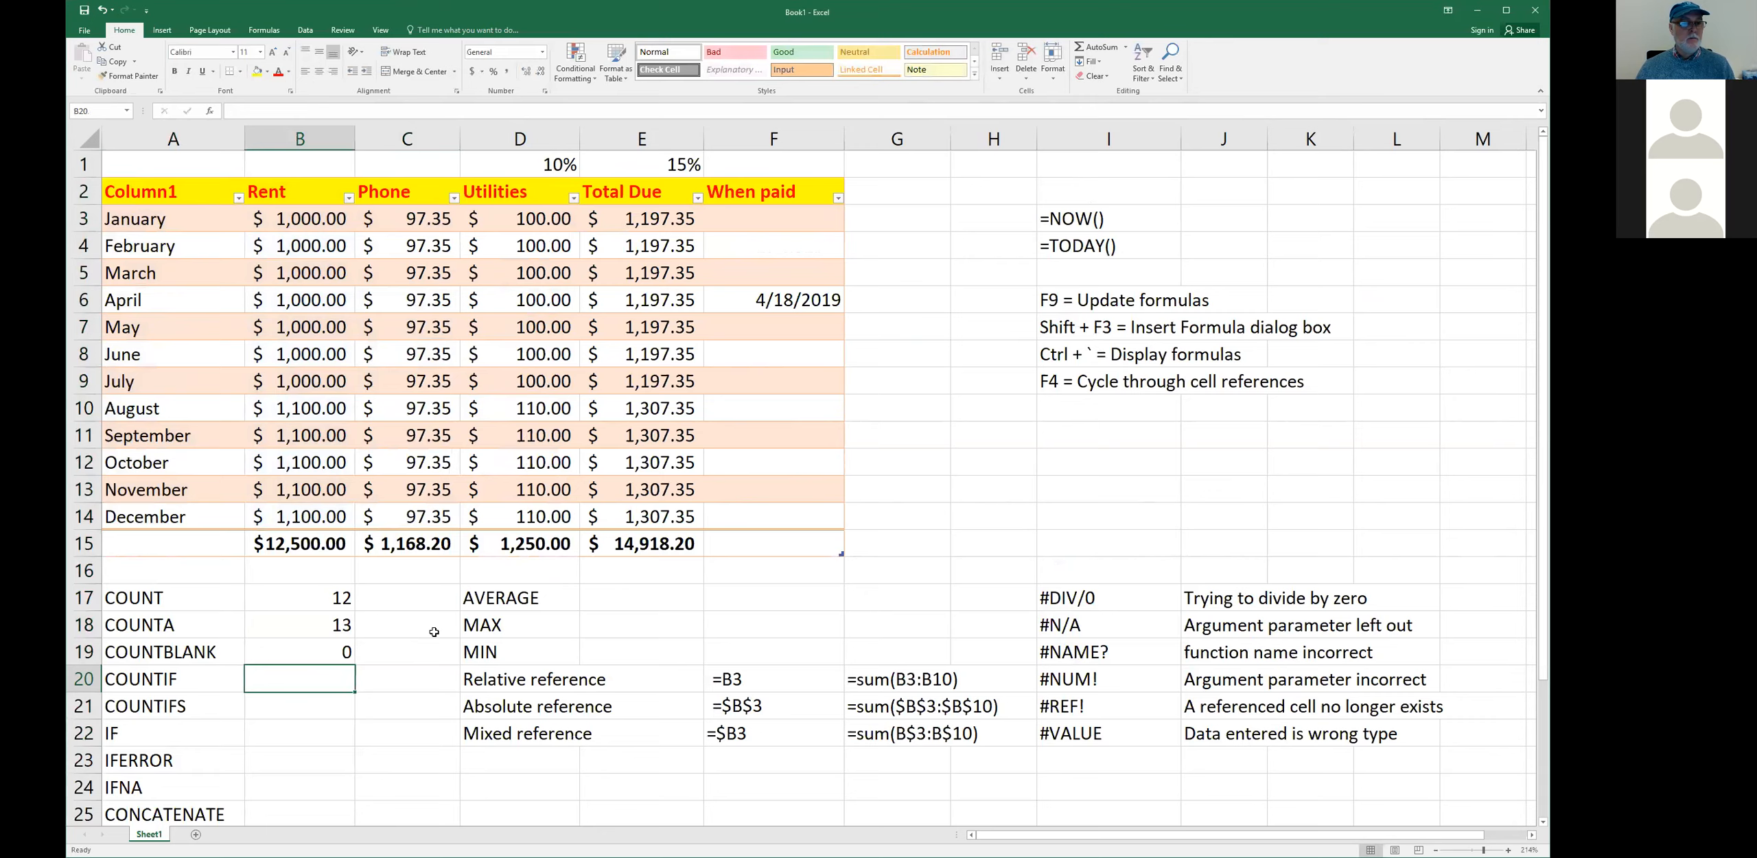
- Clear the May rent amount in B7 to test the count formulas with a blank cell
{"action": "left_click", "coordinate": [302, 326]}
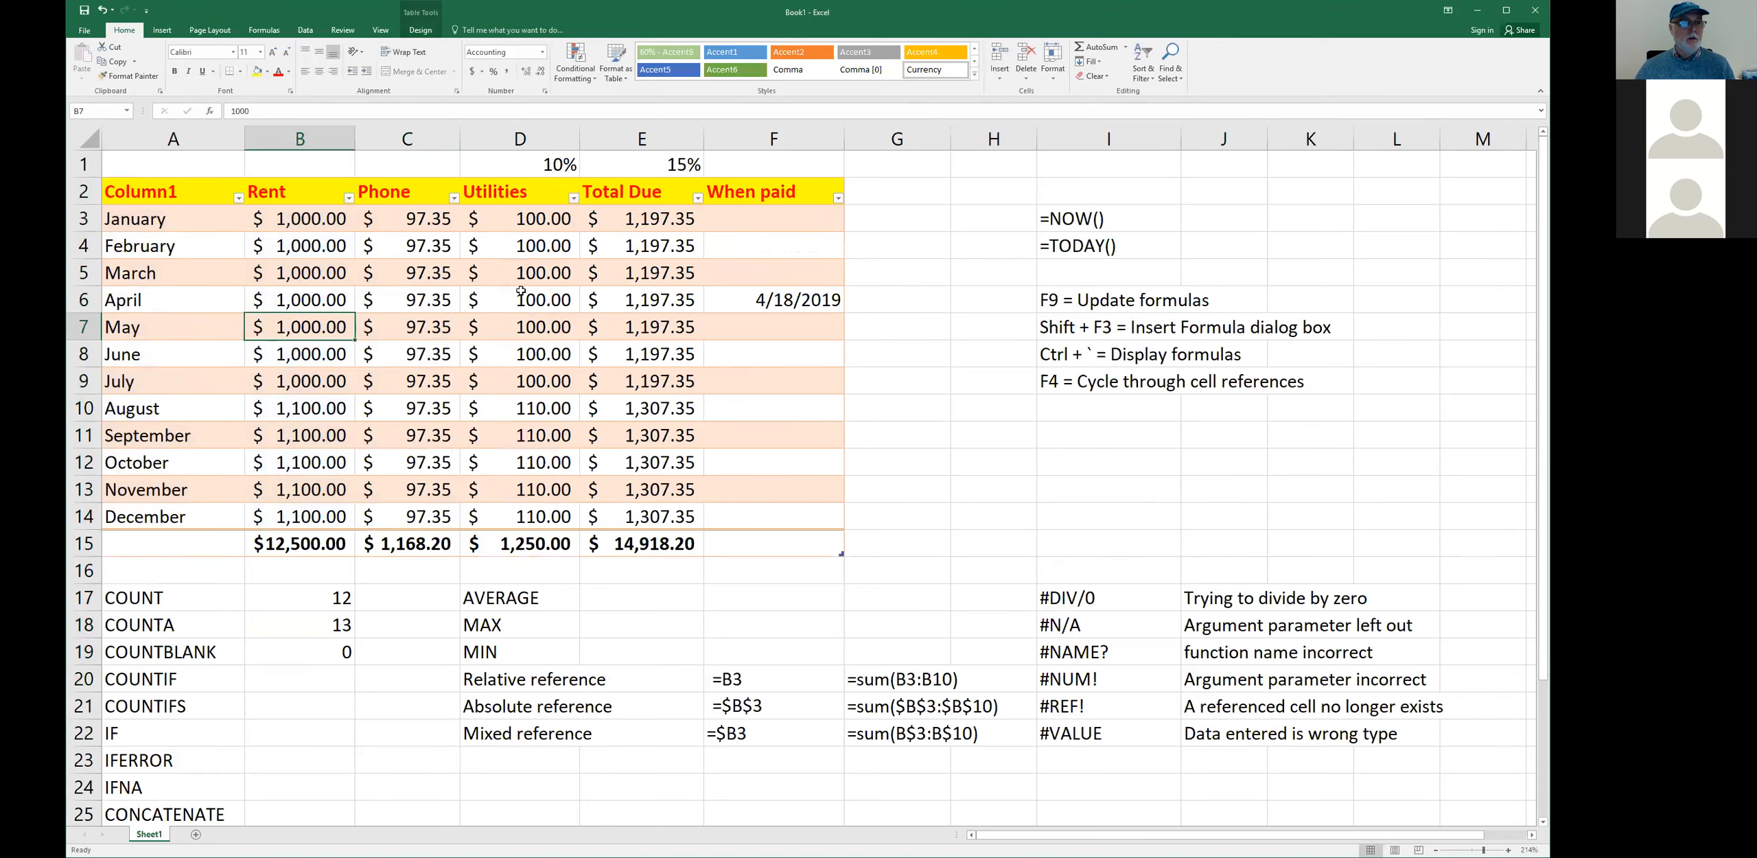
{"action": "key", "text": "Delete"}
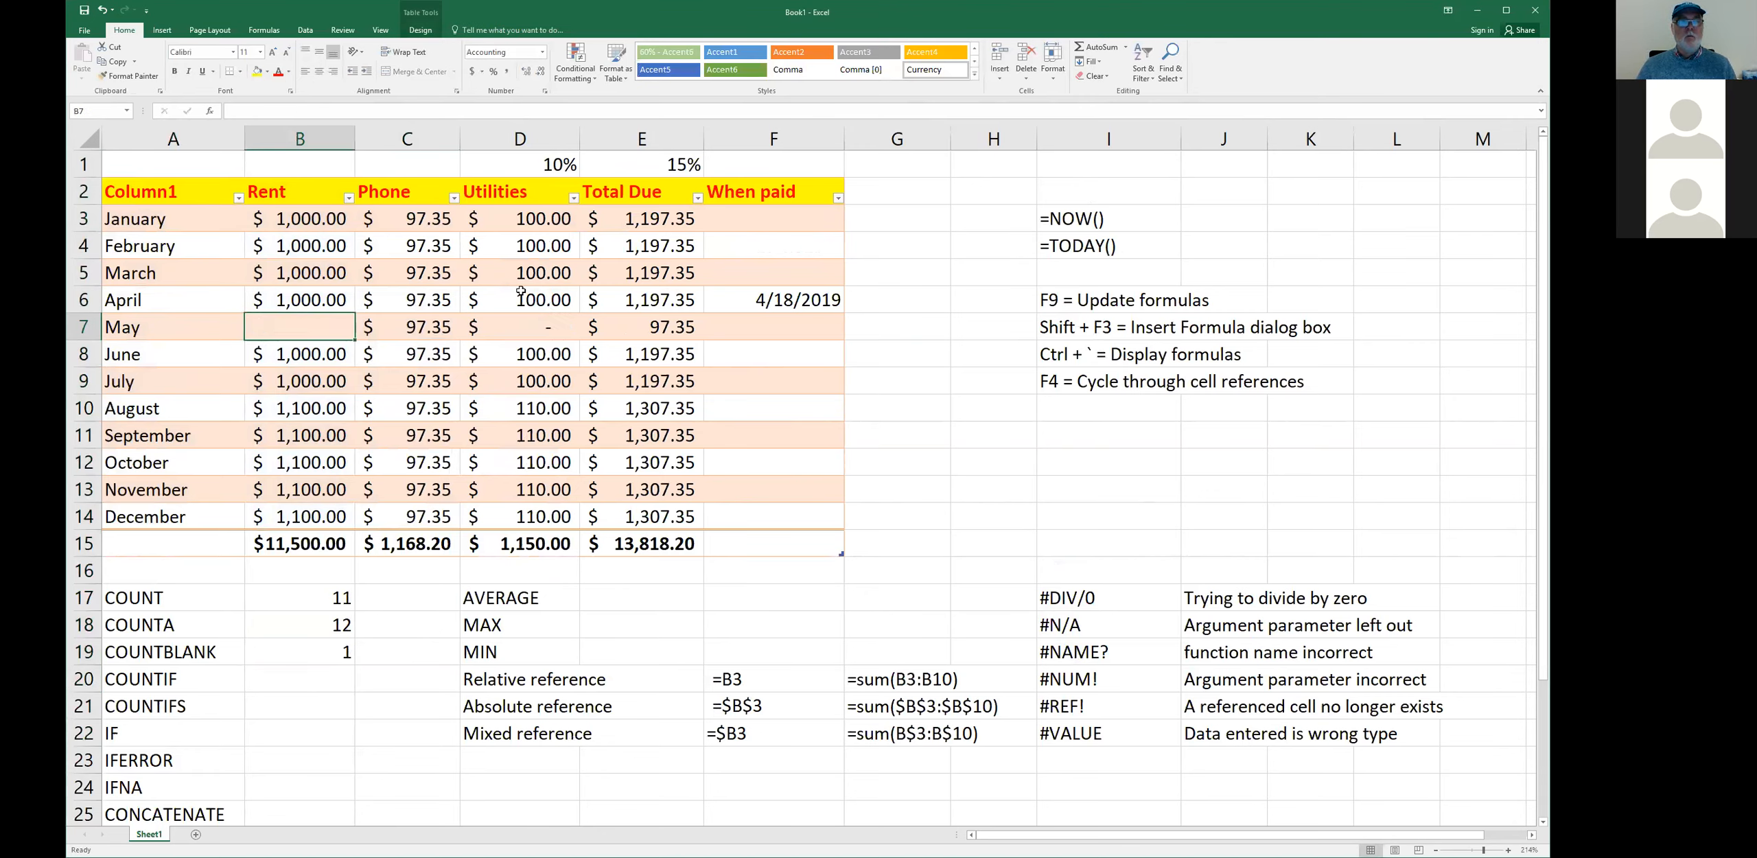
- Extend the COUNTBLANK range in B19 to B3:D14 so it covers the Rent, Phone and Utilities columns
{"action": "key", "text": "Down"}
{"action": "key", "text": "Down"}
{"action": "key", "text": "Down"}
{"action": "key", "text": "Down"}
{"action": "key", "text": "Down"}
{"action": "key", "text": "Down"}
{"action": "key", "text": "Down"}
{"action": "key", "text": "Down"}
{"action": "key", "text": "Down"}
{"action": "key", "text": "Down"}
{"action": "key", "text": "Down"}
{"action": "key", "text": "Down"}
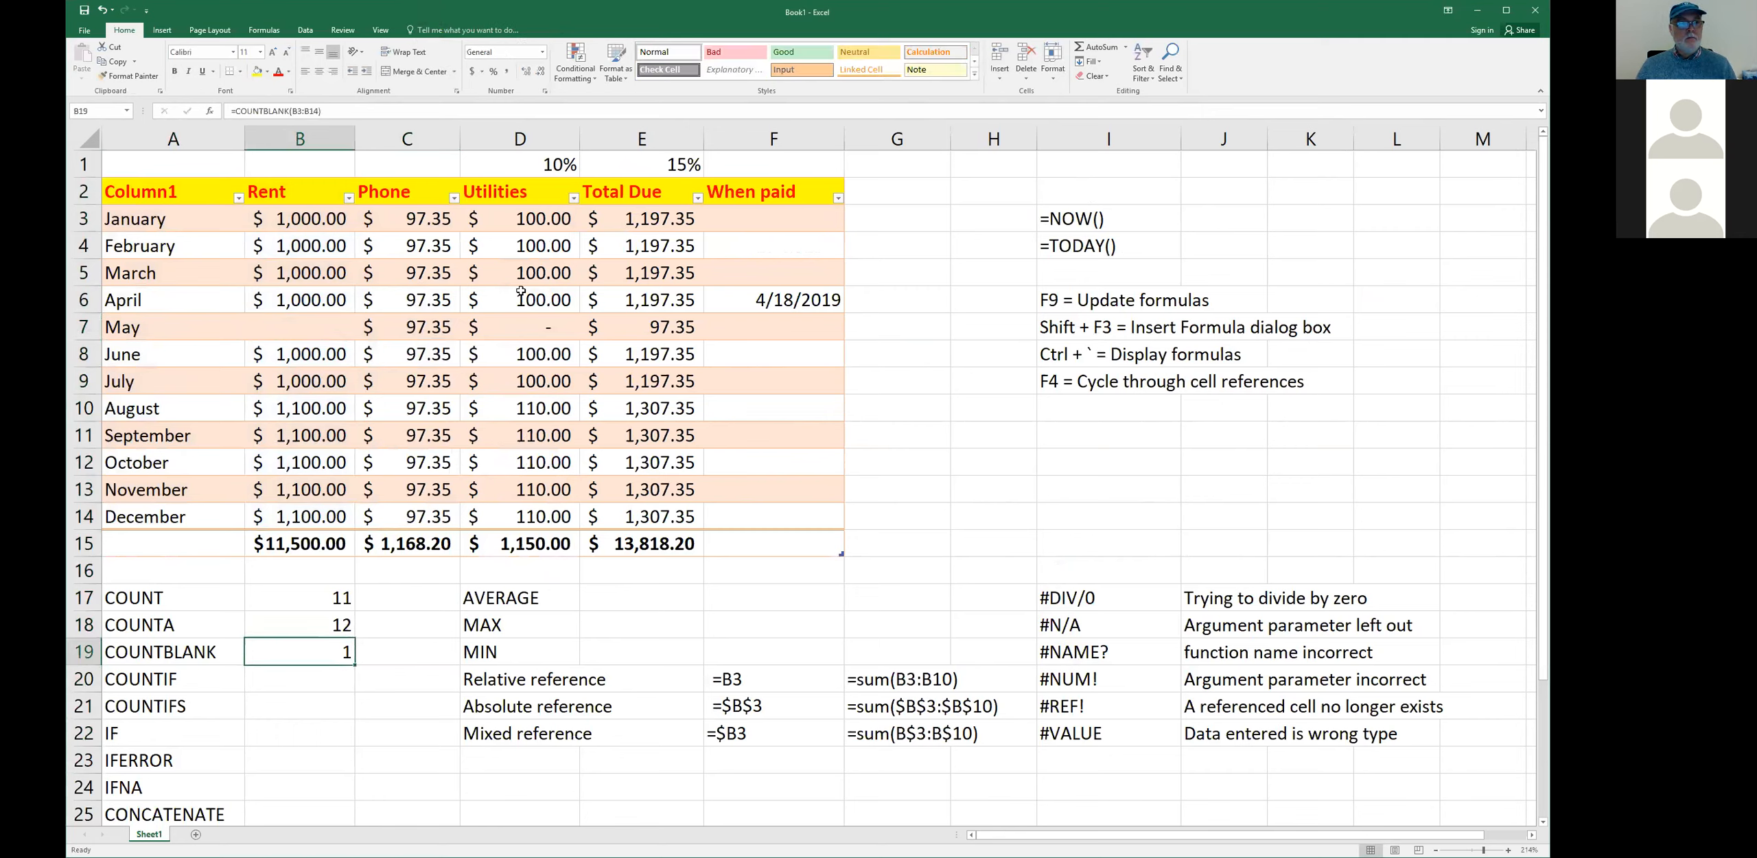
{"action": "key", "text": "F2"}
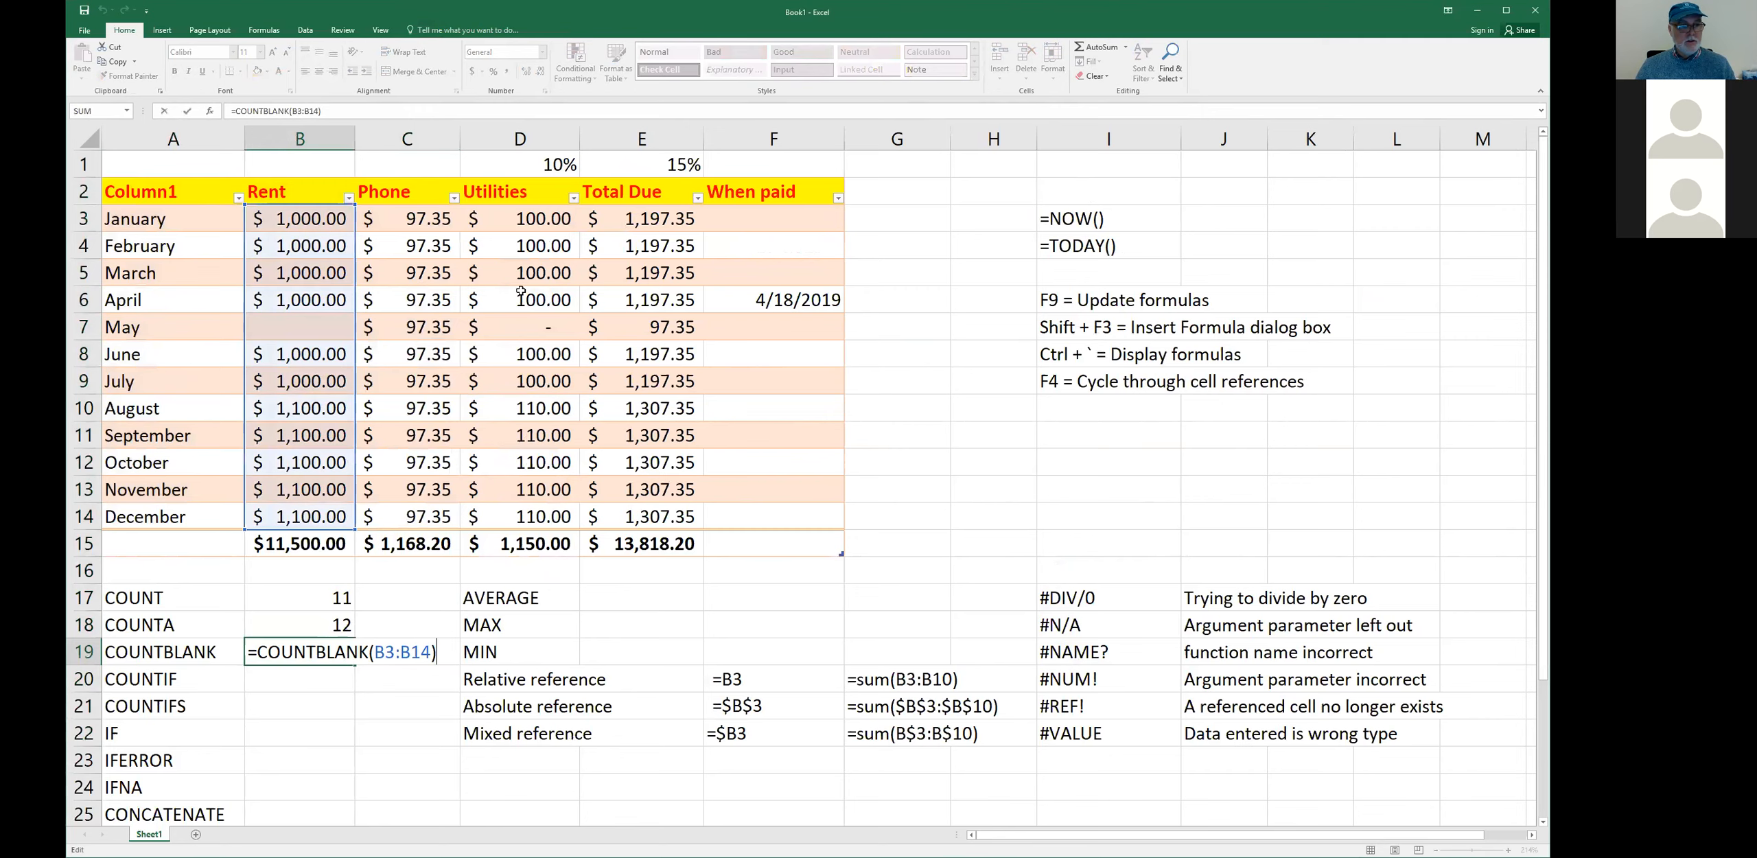
{"action": "key", "text": "Left"}
{"action": "key", "text": "Left"}
{"action": "key", "text": "Left"}
{"action": "key", "text": "BackSpace"}
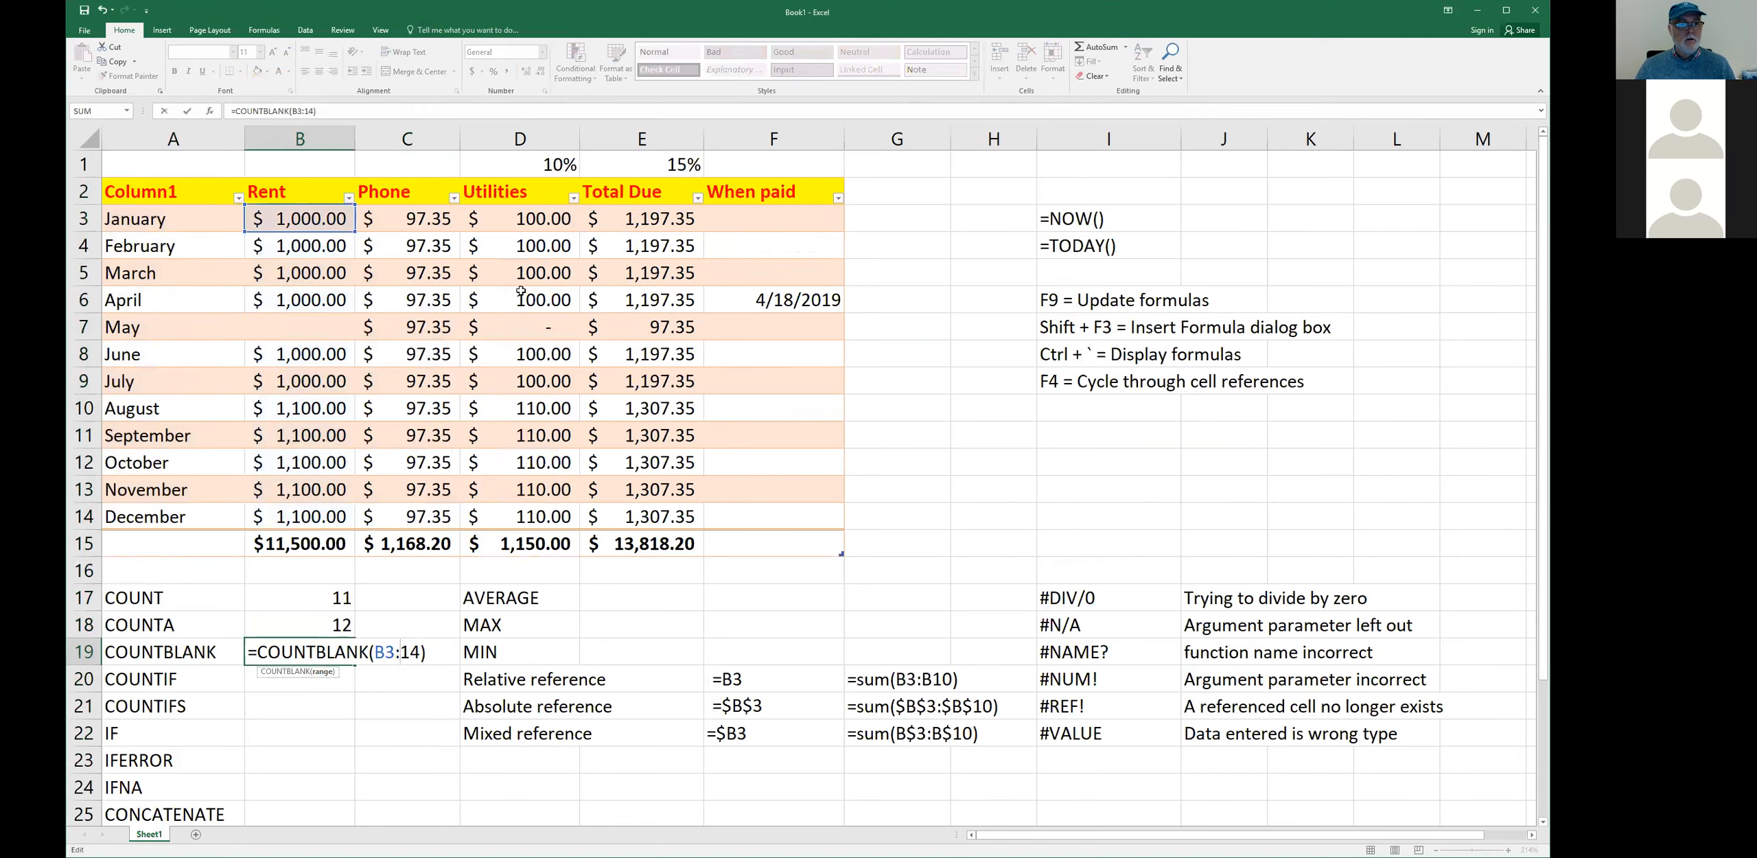
{"action": "type", "text": "D"}
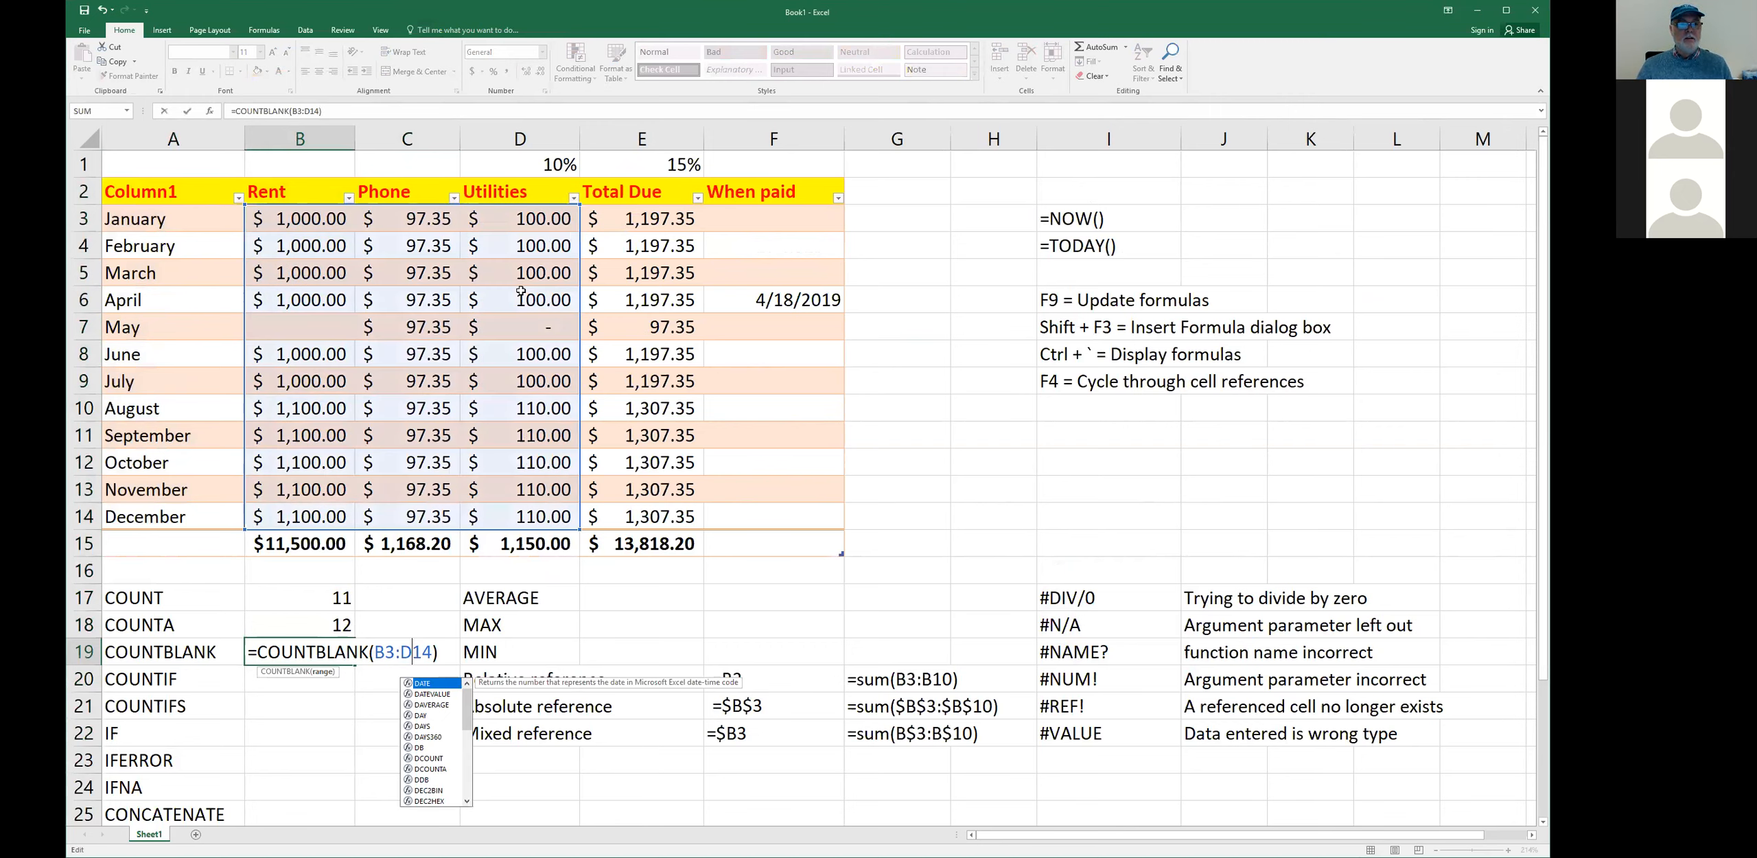
{"action": "key", "text": "Right"}
{"action": "key", "text": "Right"}
{"action": "key", "text": "Right"}
{"action": "key", "text": "Return"}
{"action": "key", "text": "Up"}
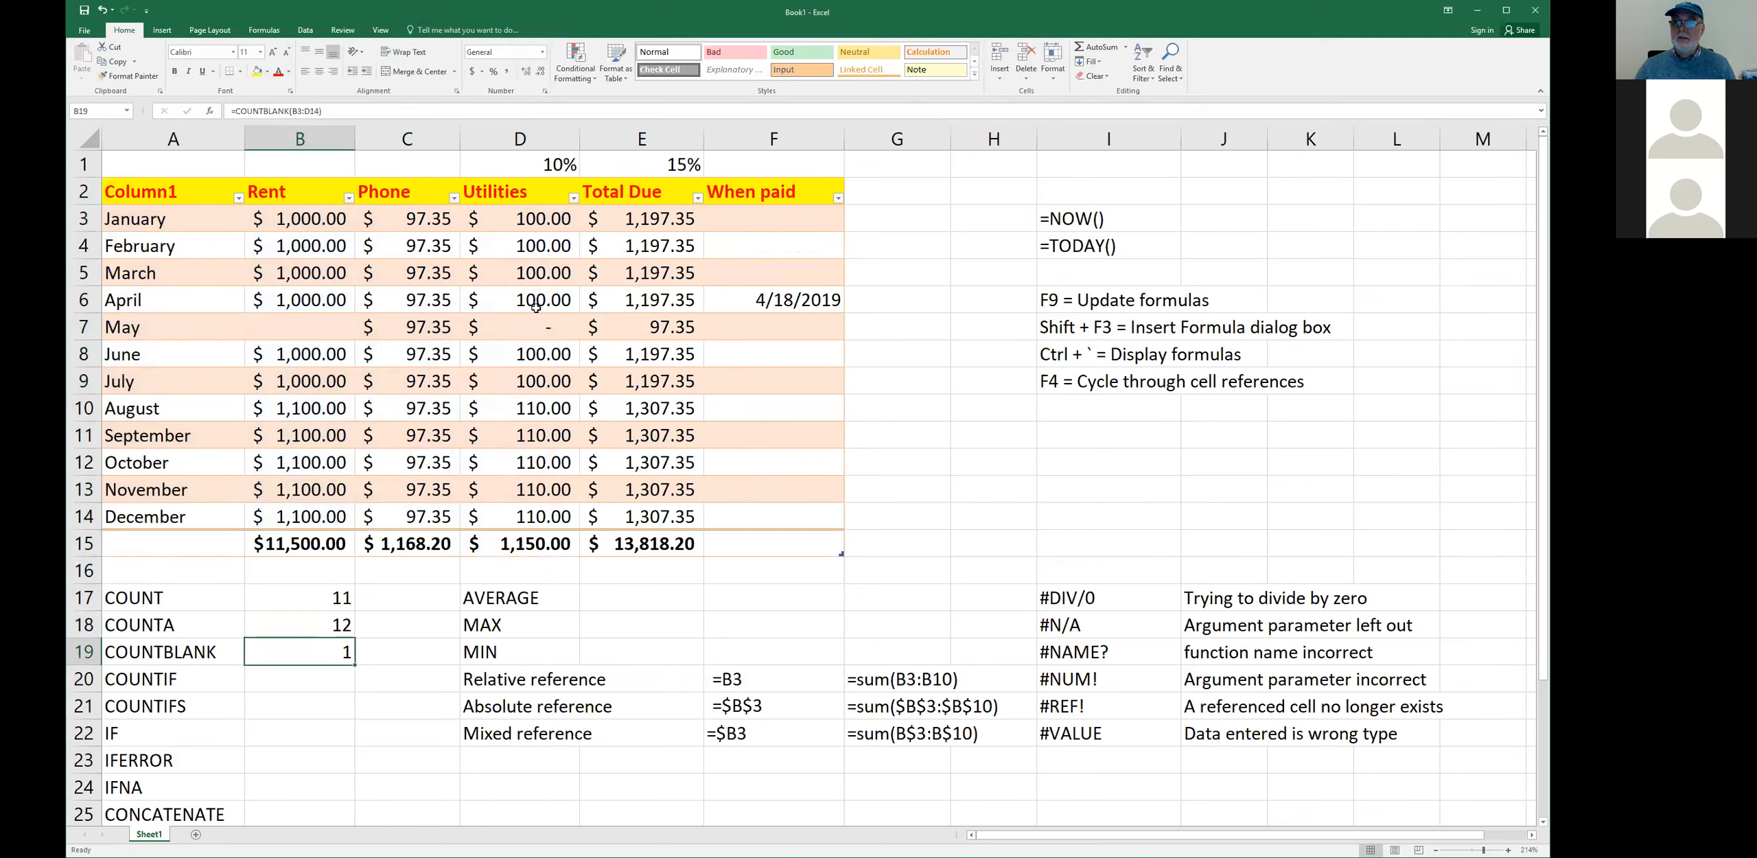
- Compare the cleared May rent cell B7 and the May utilities formula in D7 with the COUNTBLANK formula in B19
{"action": "left_click", "coordinate": [542, 328]}
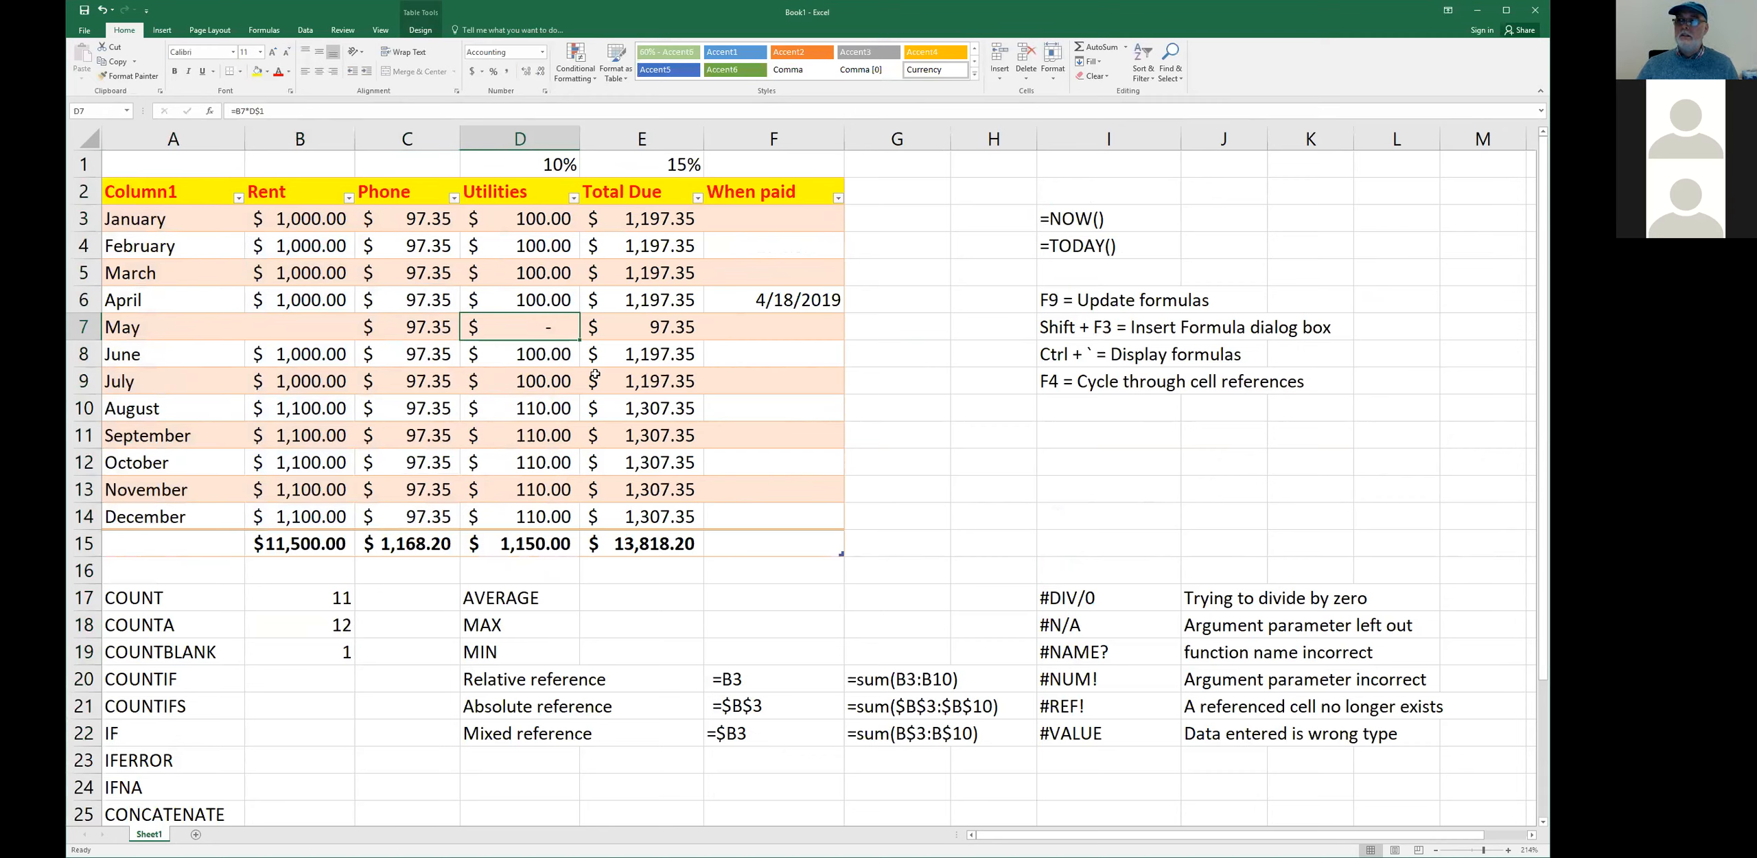
{"action": "left_click", "coordinate": [328, 331]}
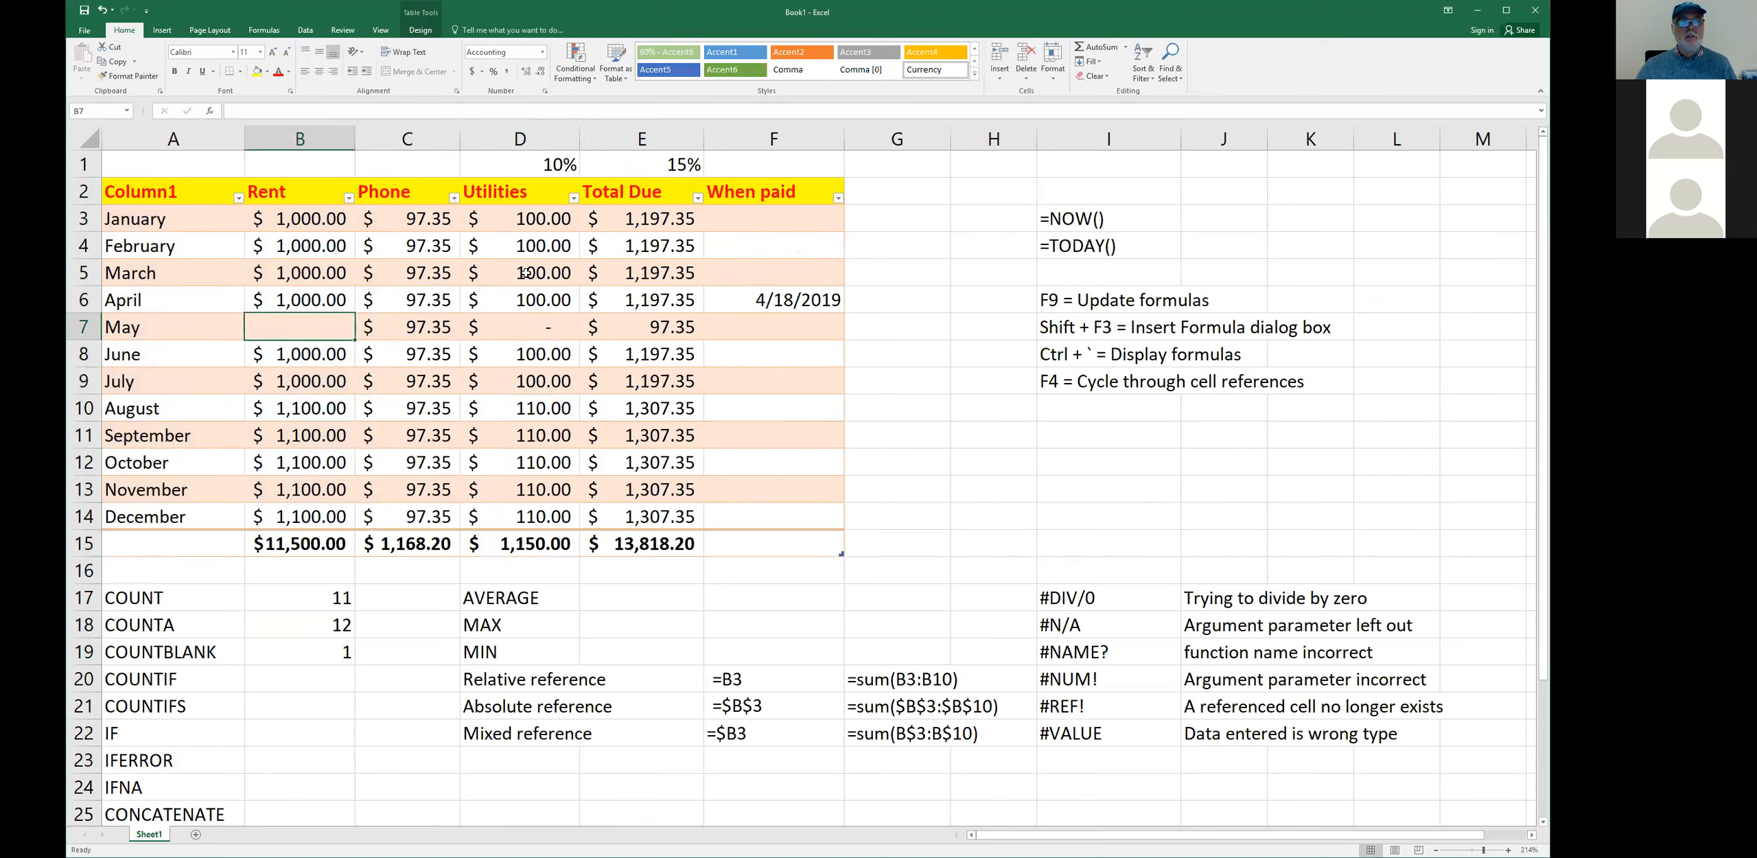
{"action": "left_click", "coordinate": [511, 327]}
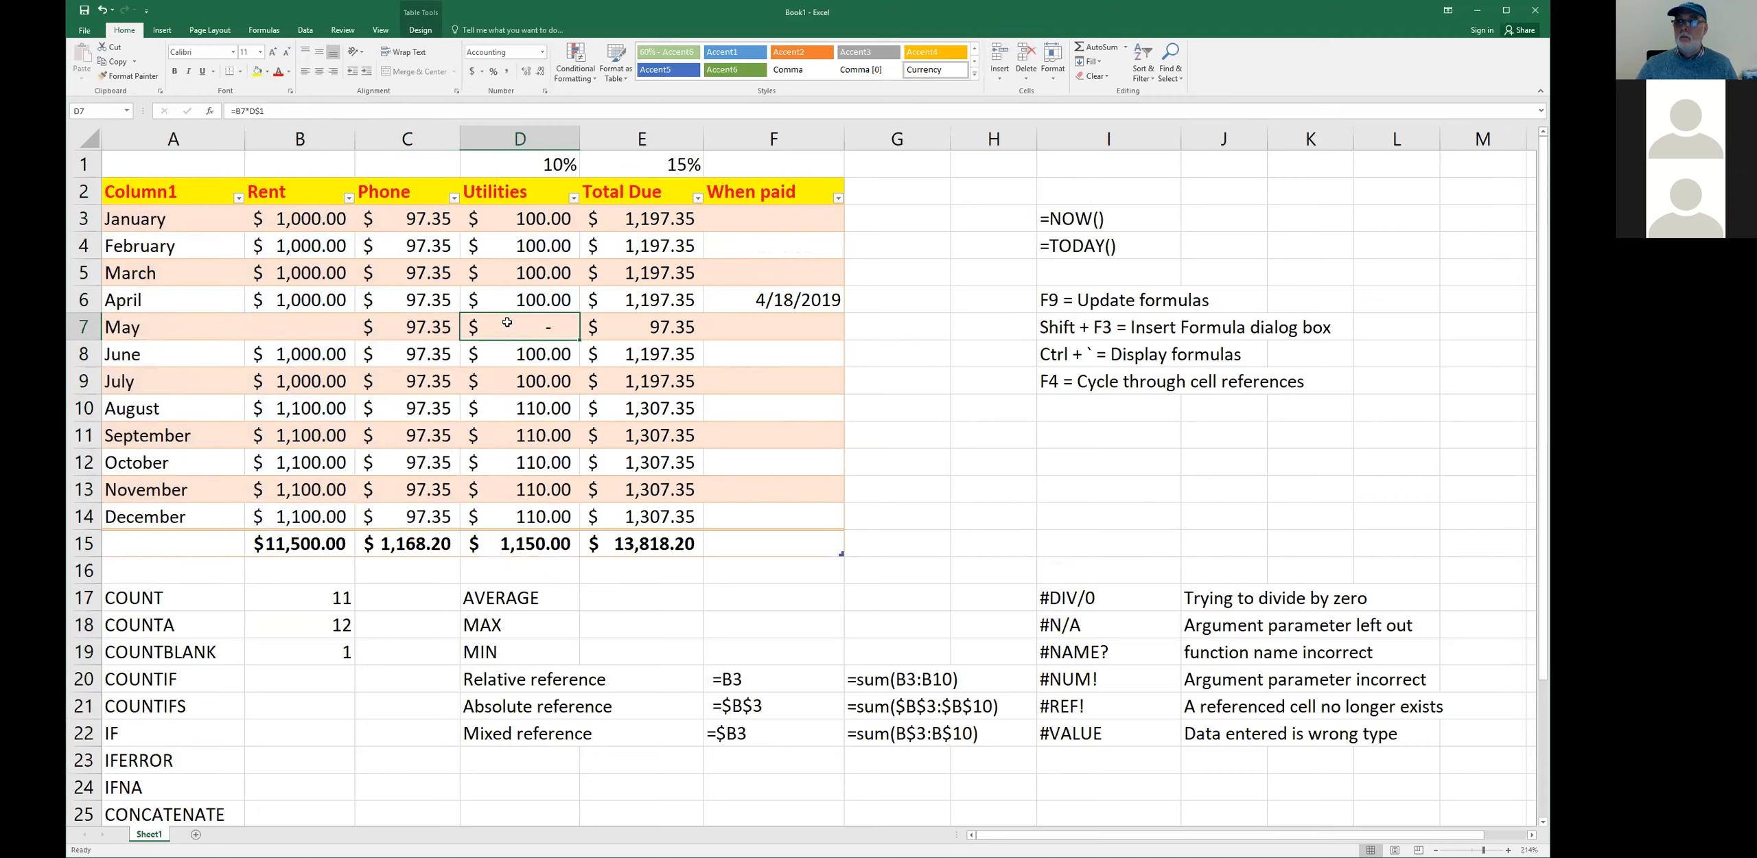
{"action": "left_click", "coordinate": [281, 654]}
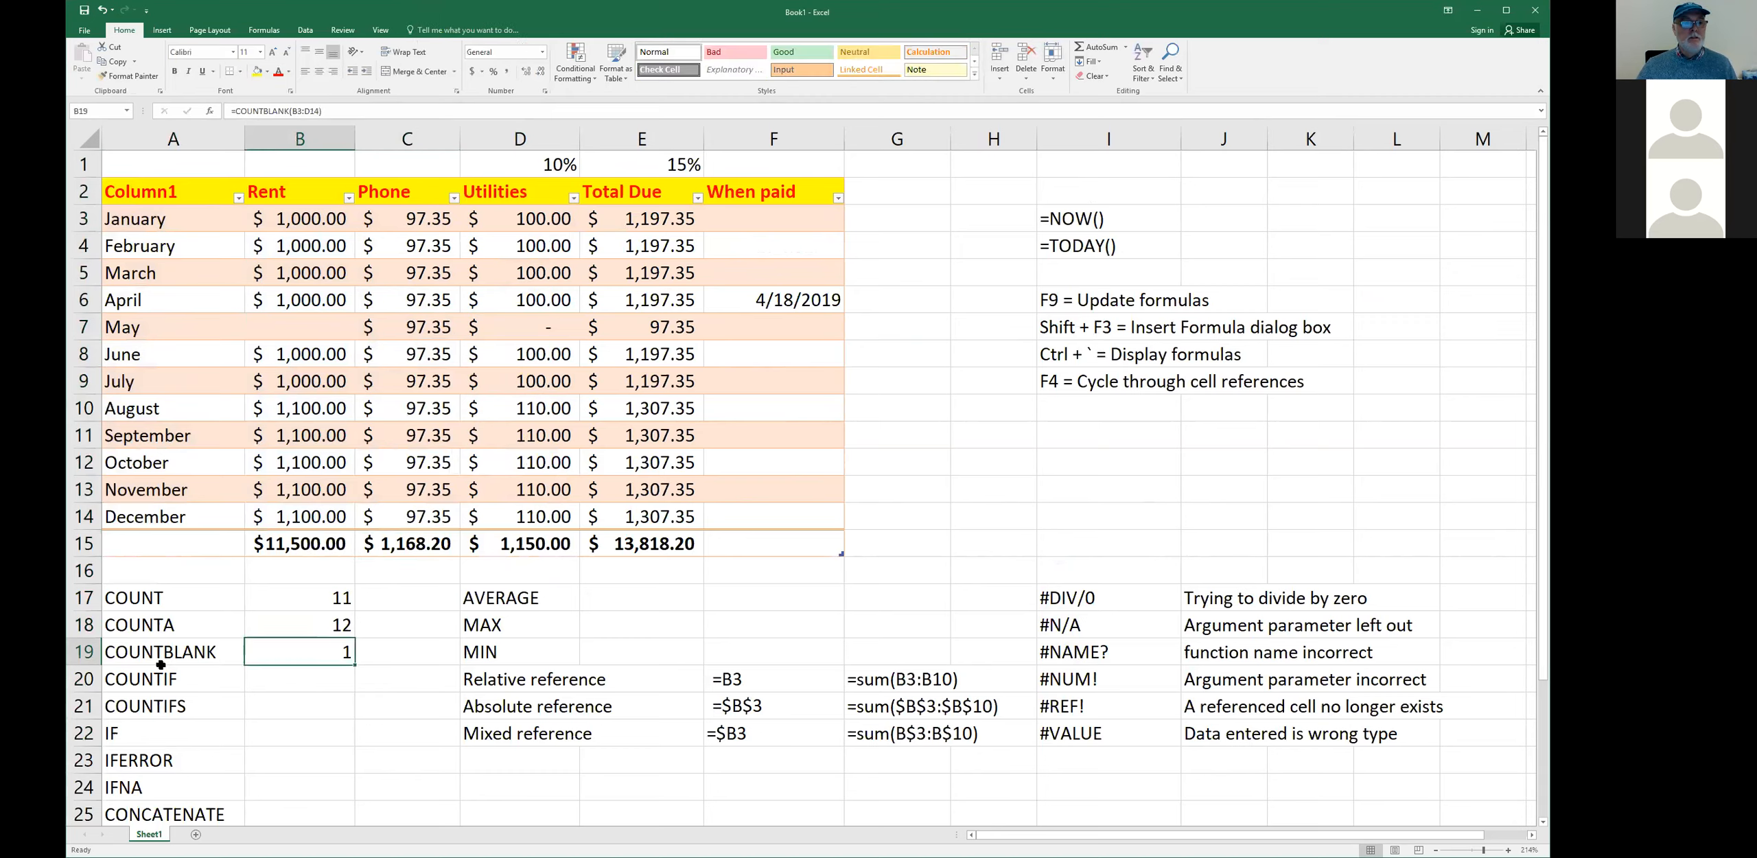
{"action": "left_click", "coordinate": [327, 334]}
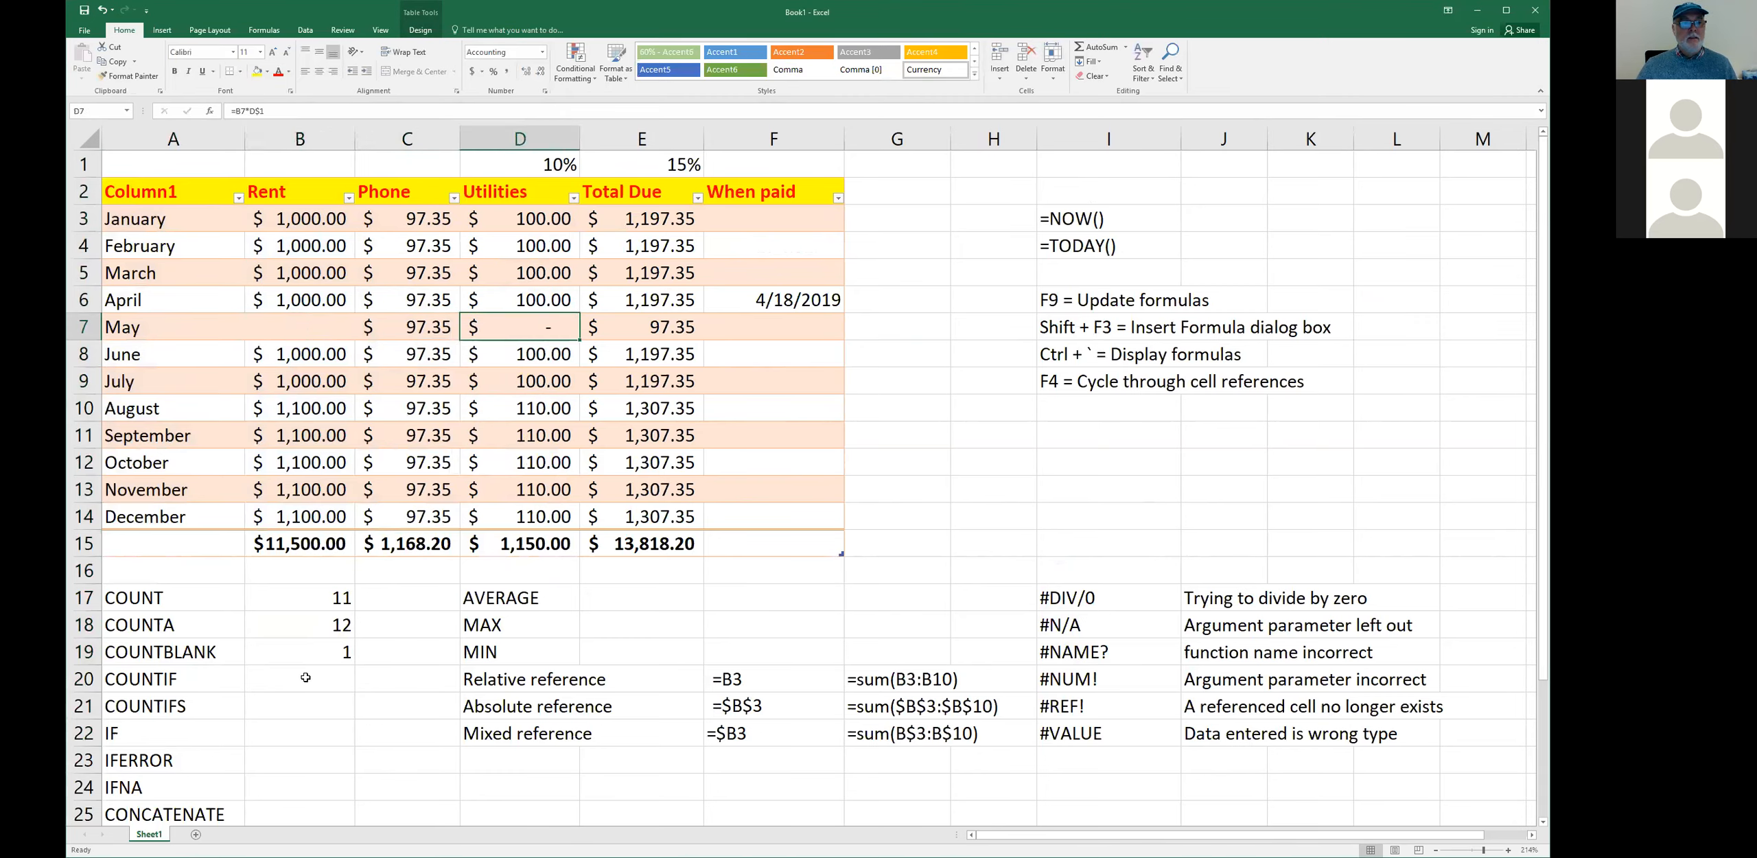
- Enter =COUNTIF(B3:D14,"<0.01") in B20 to count the expense amounts below one cent
{"action": "left_click", "coordinate": [327, 681]}
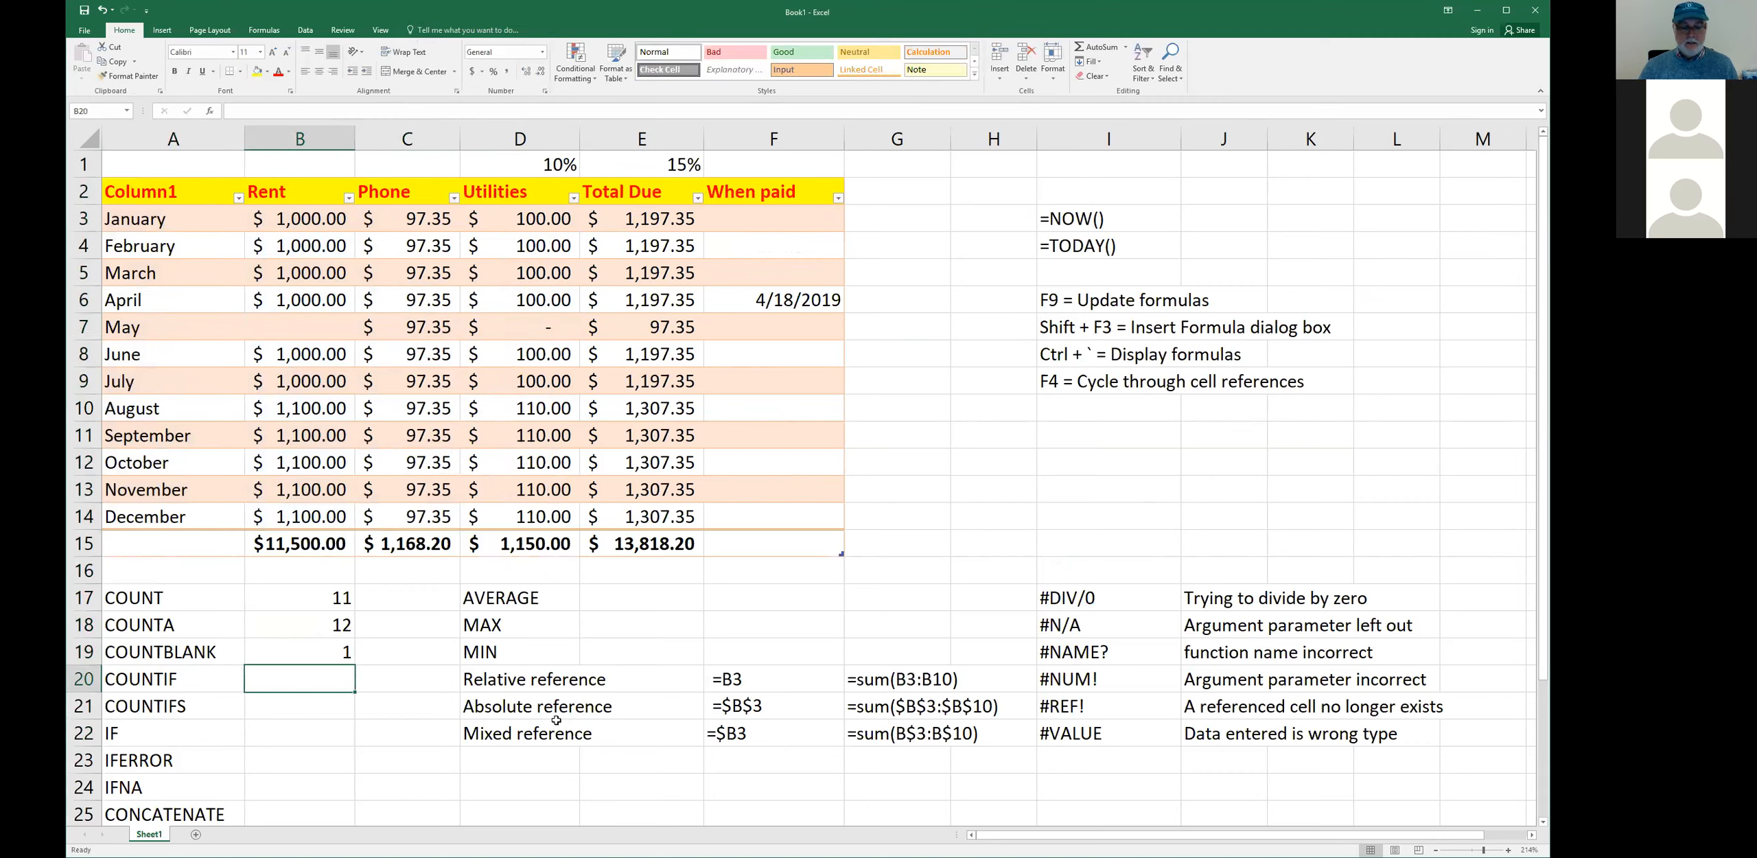
{"action": "type", "text": "="}
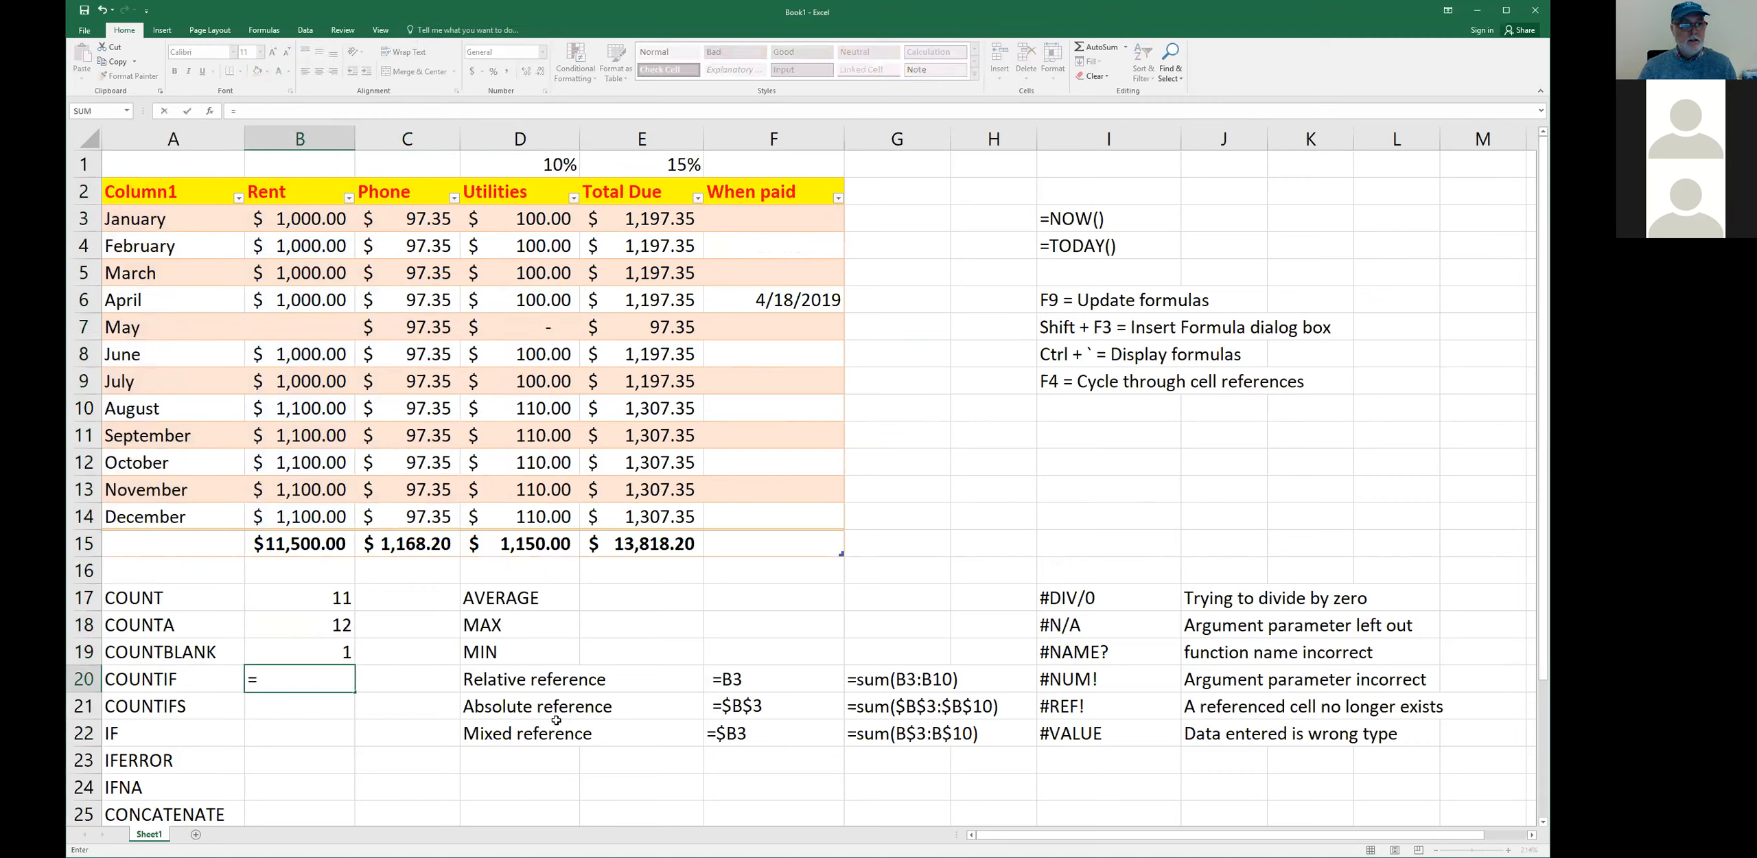
{"action": "type", "text": "countif("}
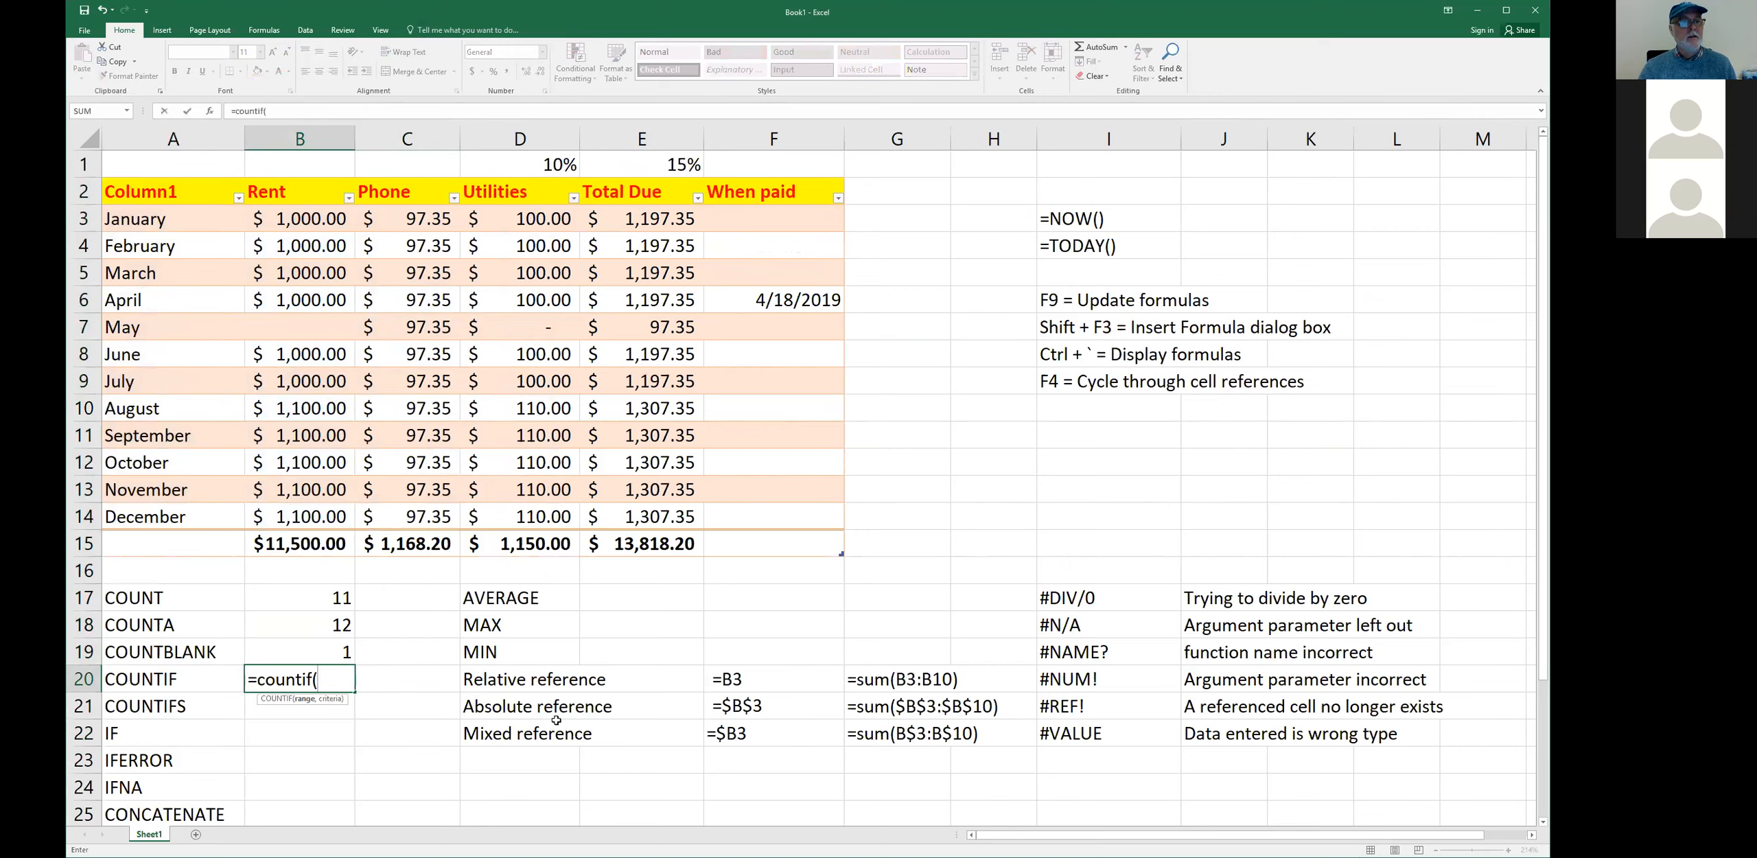
{"action": "type", "text": "B3:"}
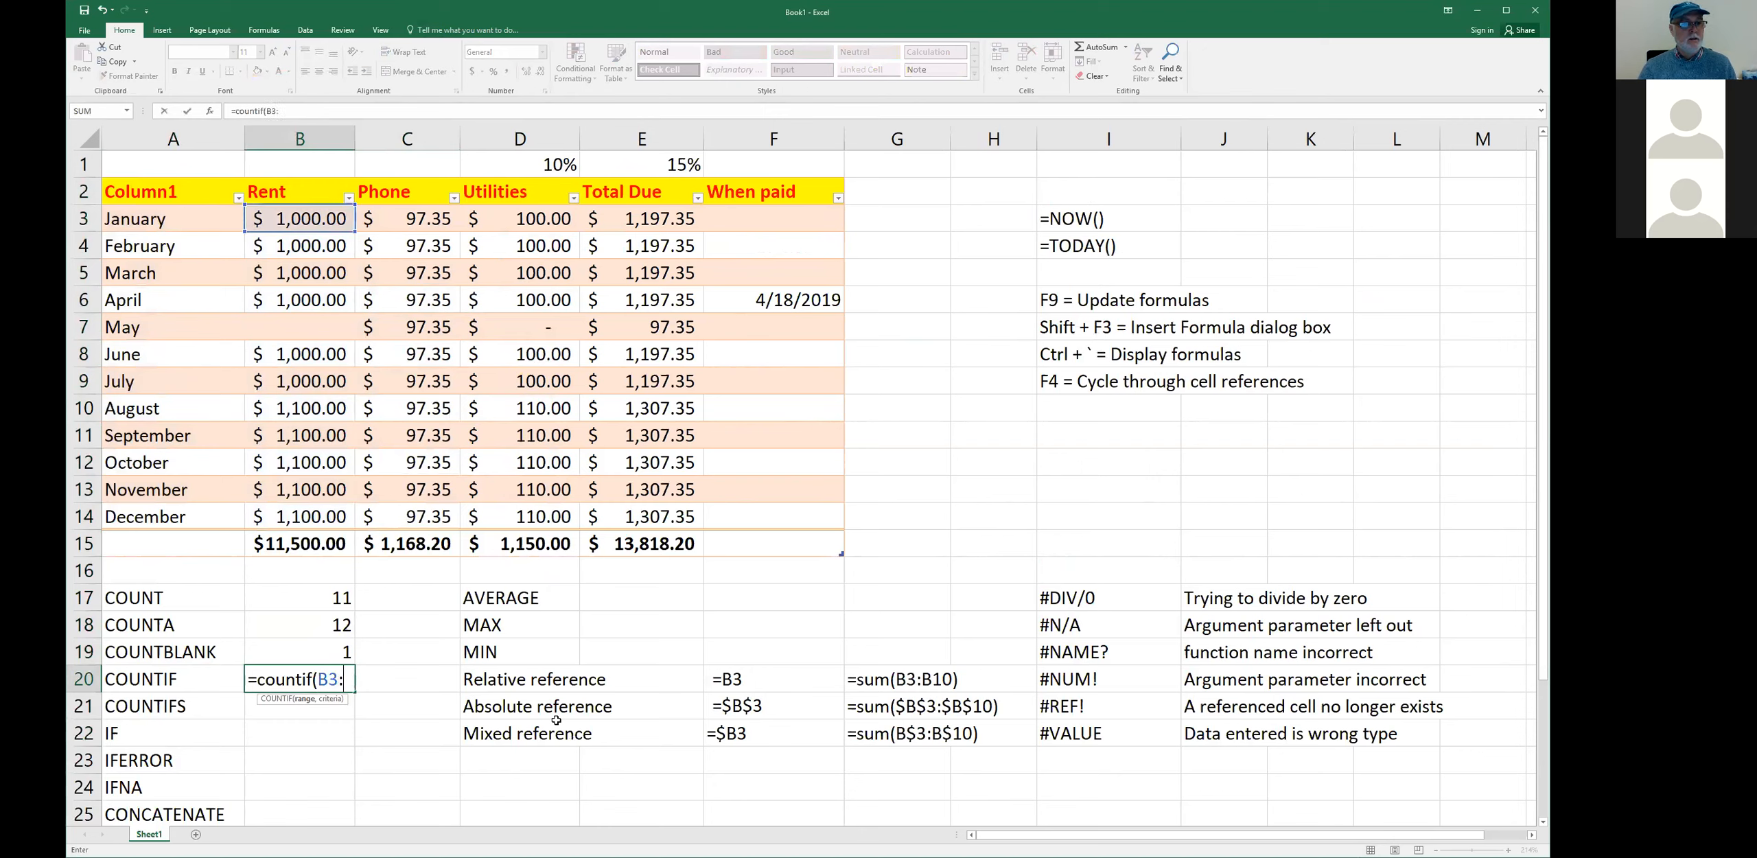
{"action": "type", "text": "D14"}
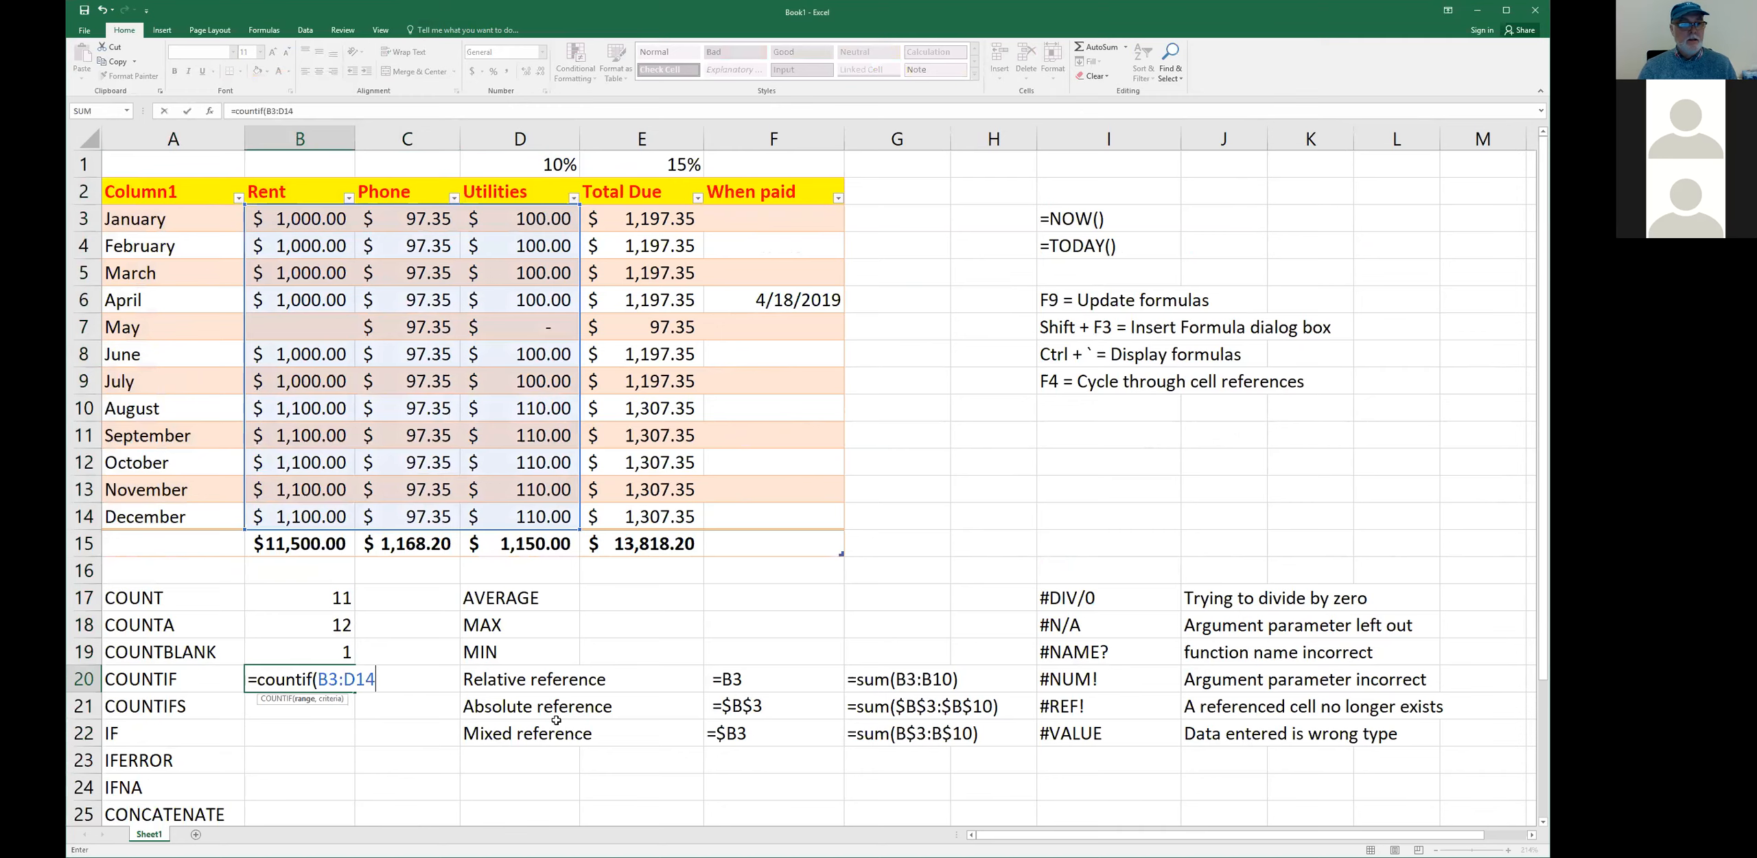
{"action": "type", "text": ","}
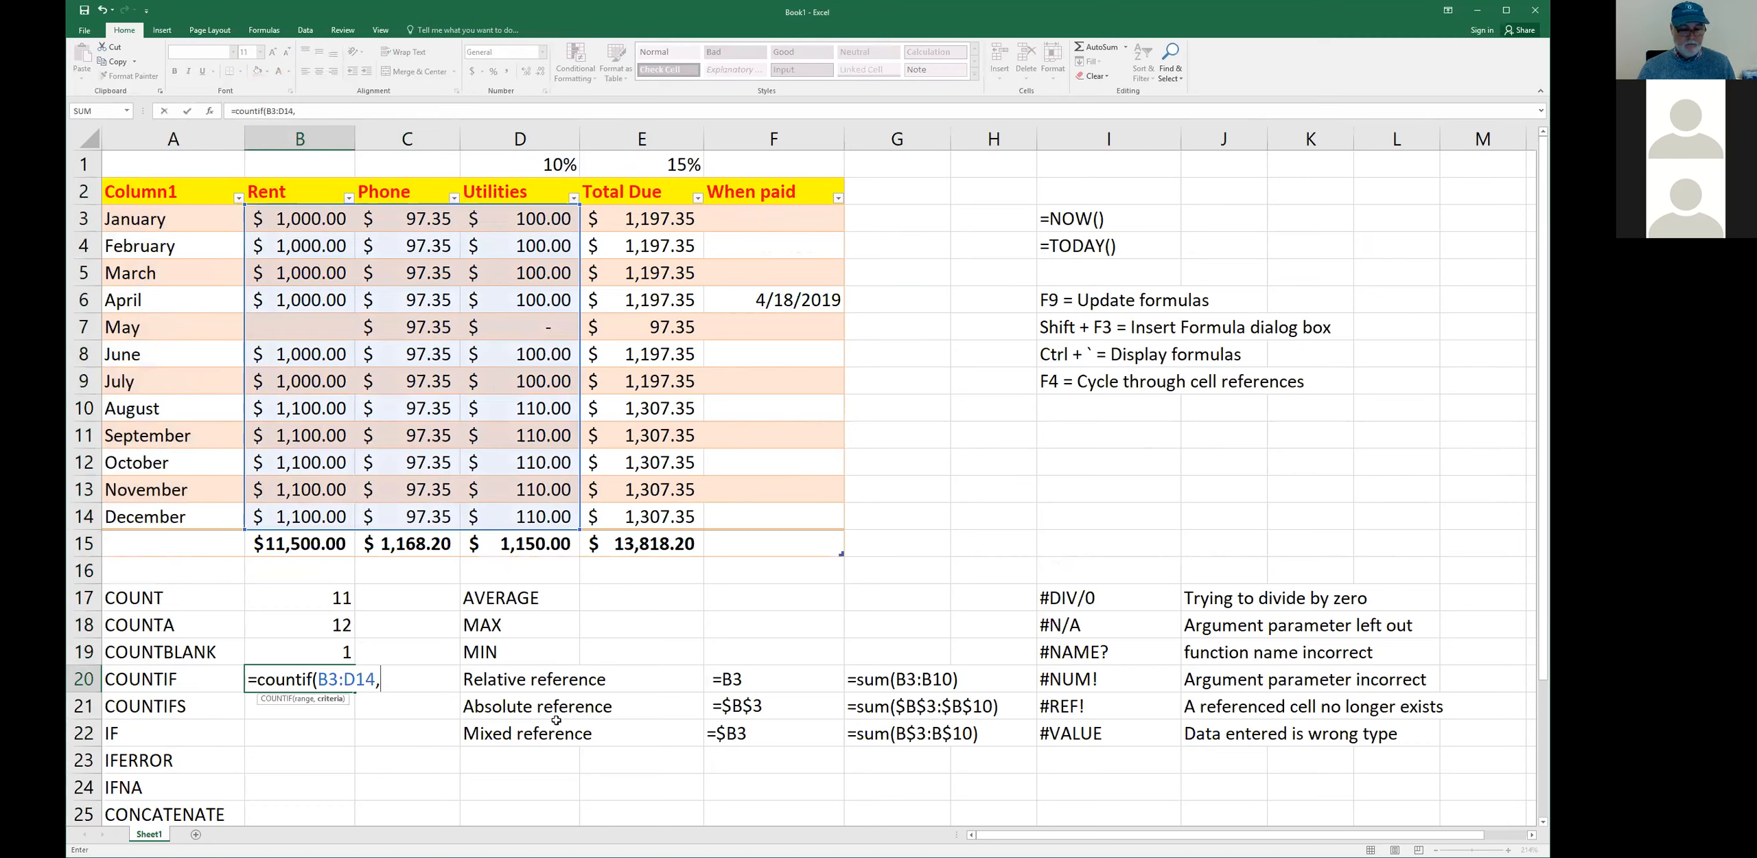
{"action": "type", "text": "<0.01"}
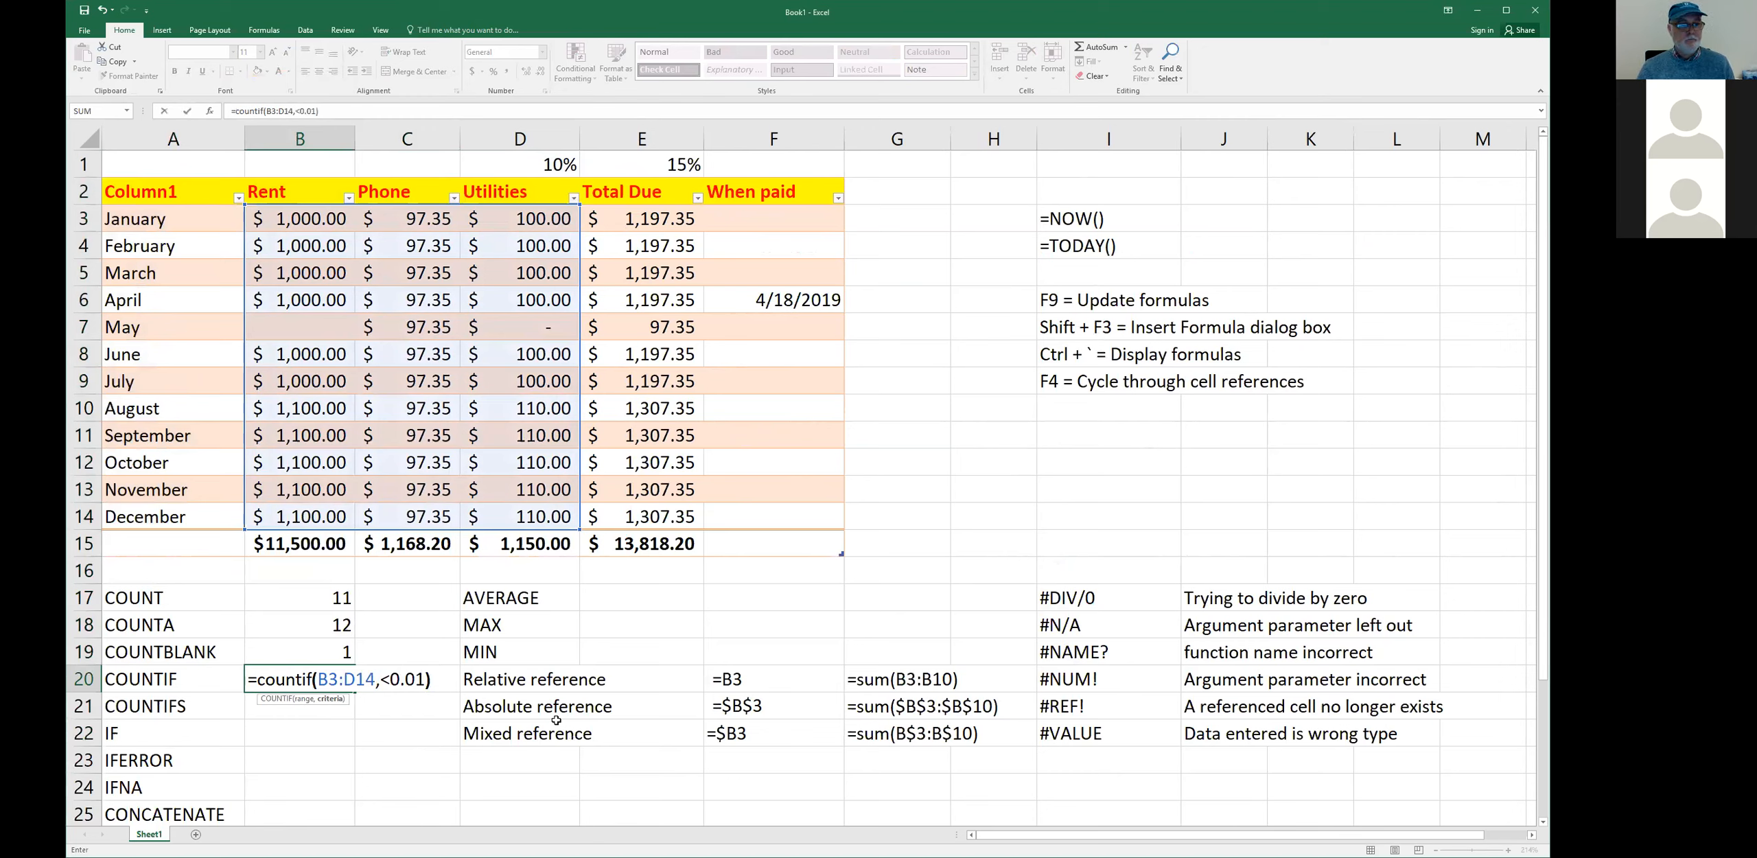
{"action": "key", "text": "Return"}
{"action": "key", "text": "Return"}
{"action": "type", "text": "\""}
{"action": "key", "text": "Right"}
{"action": "key", "text": "Right"}
{"action": "key", "text": "Right"}
{"action": "type", "text": "\""}
{"action": "key", "text": "Return"}
{"action": "key", "text": "Up"}
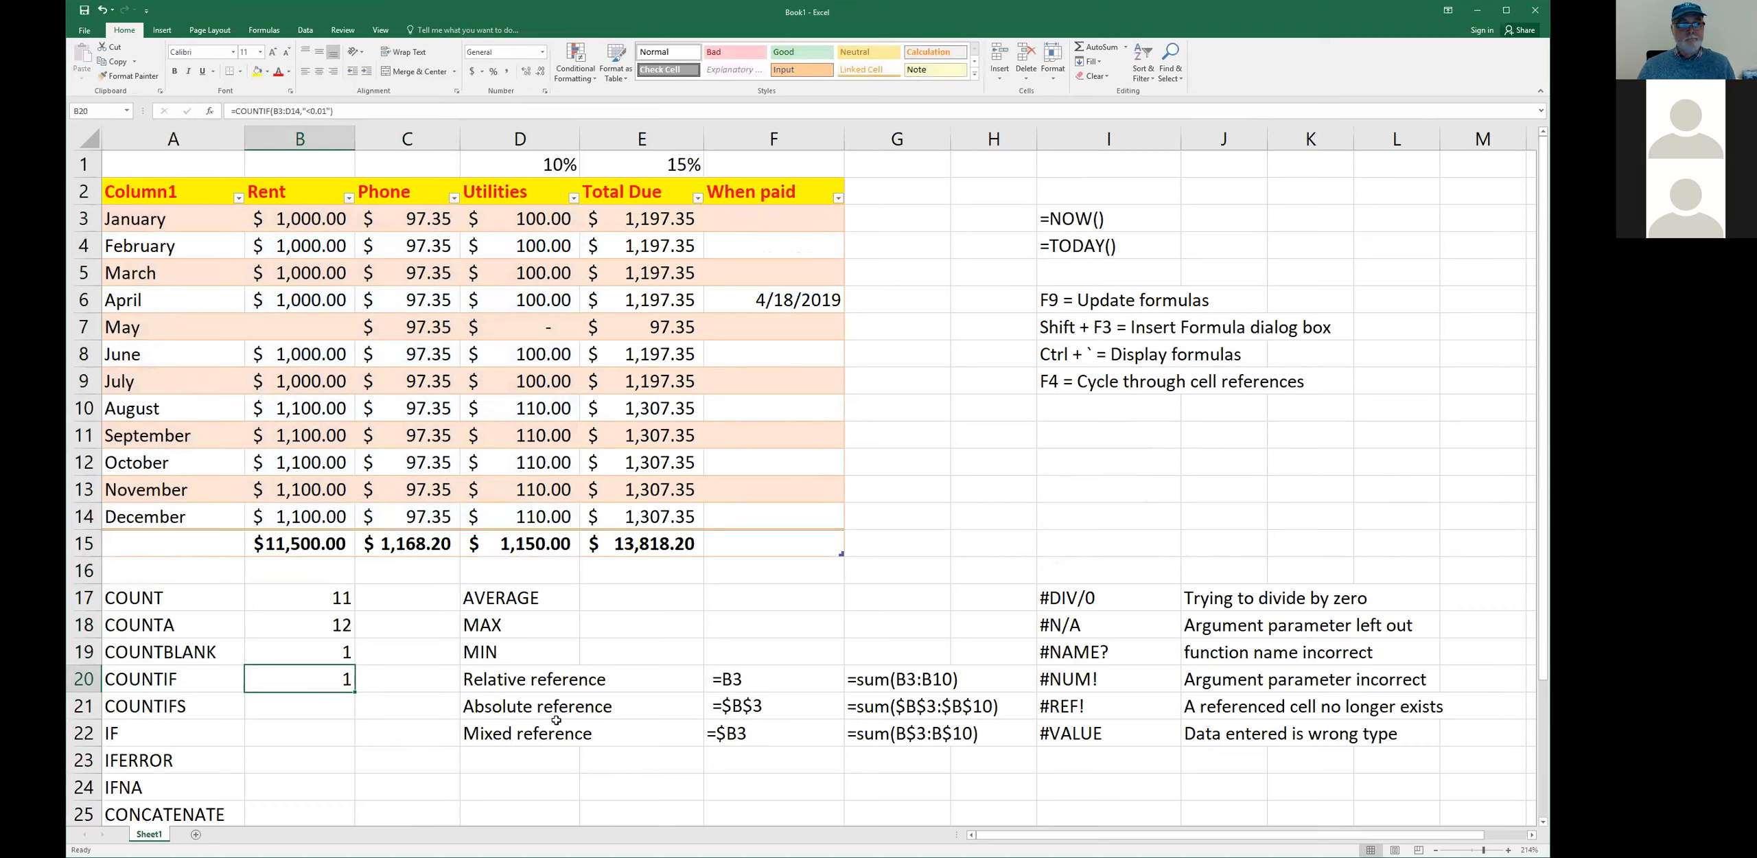
- Add +COUNTIF(B3:D14,"") to the formula in B20 so empty cells are counted too
{"action": "key", "text": "F2"}
{"action": "key", "text": "Left"}
{"action": "key", "text": "Left"}
{"action": "key", "text": "Left"}
{"action": "key", "text": "Left"}
{"action": "key", "text": "Left"}
{"action": "key", "text": "Right"}
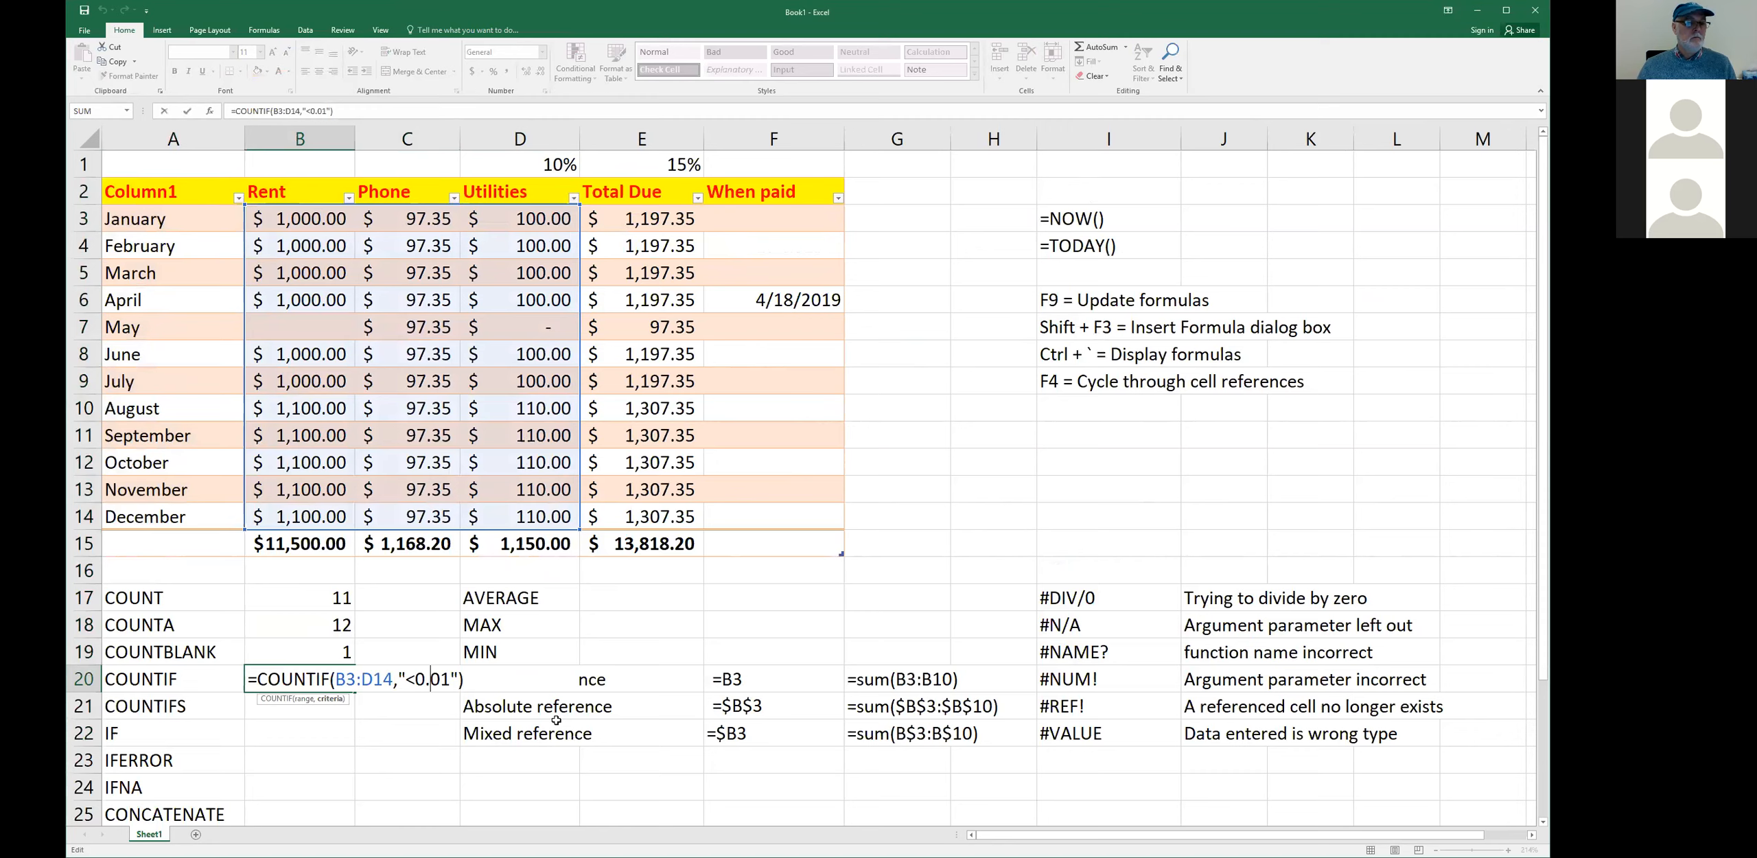
{"action": "key", "text": "Right"}
{"action": "key", "text": "Right"}
{"action": "type", "text": "+c"}
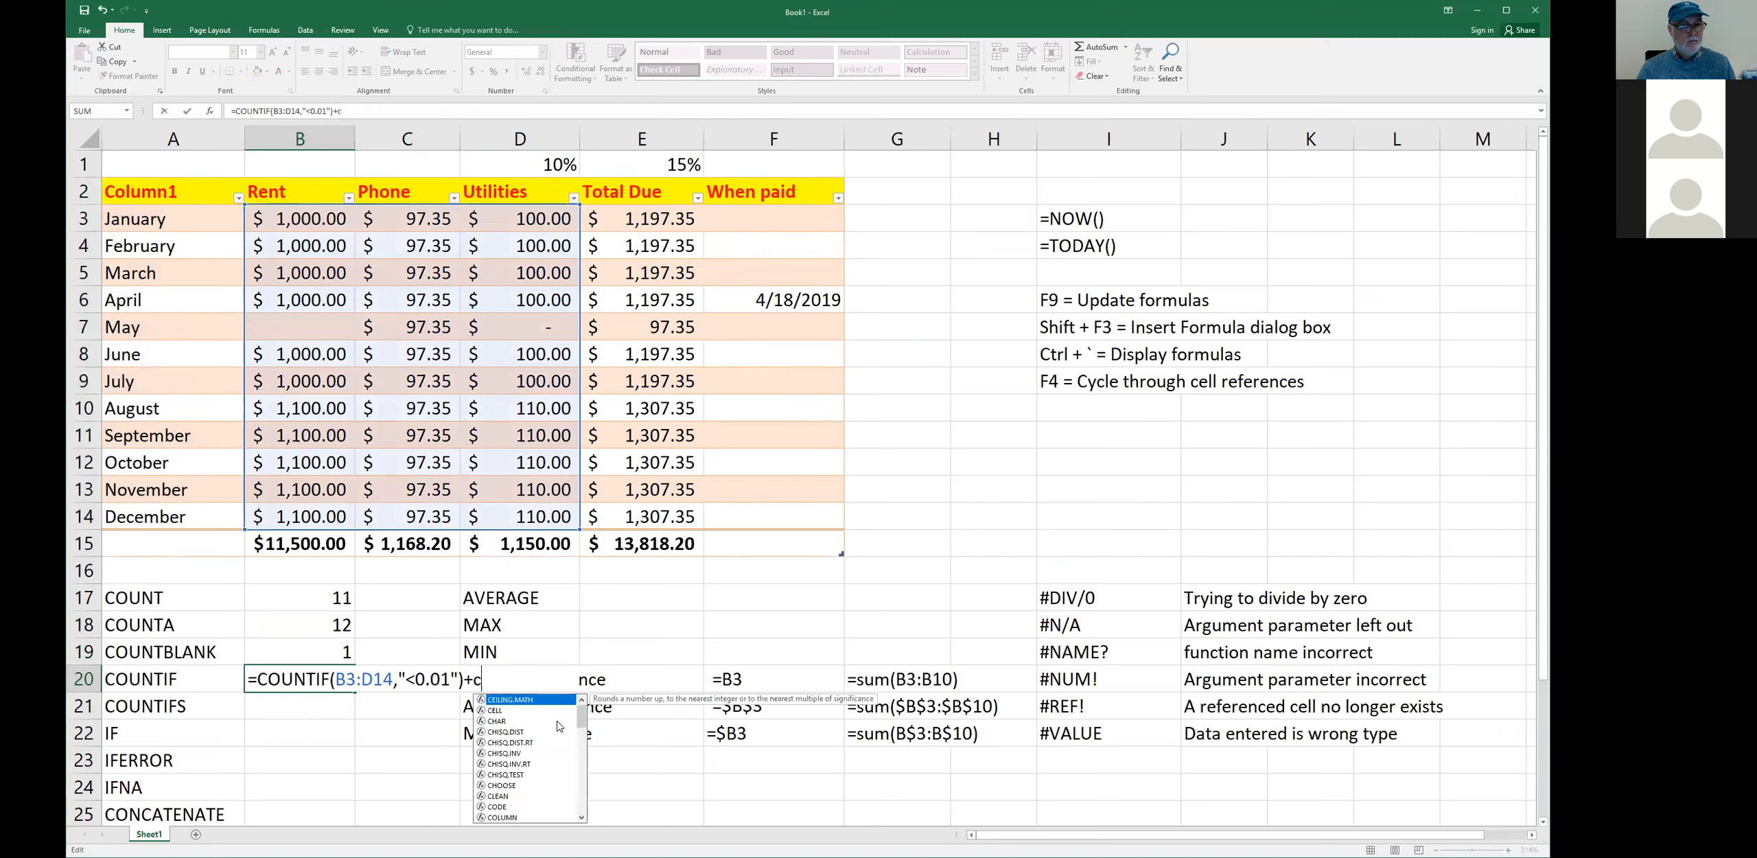
{"action": "type", "text": "ountif(B3"}
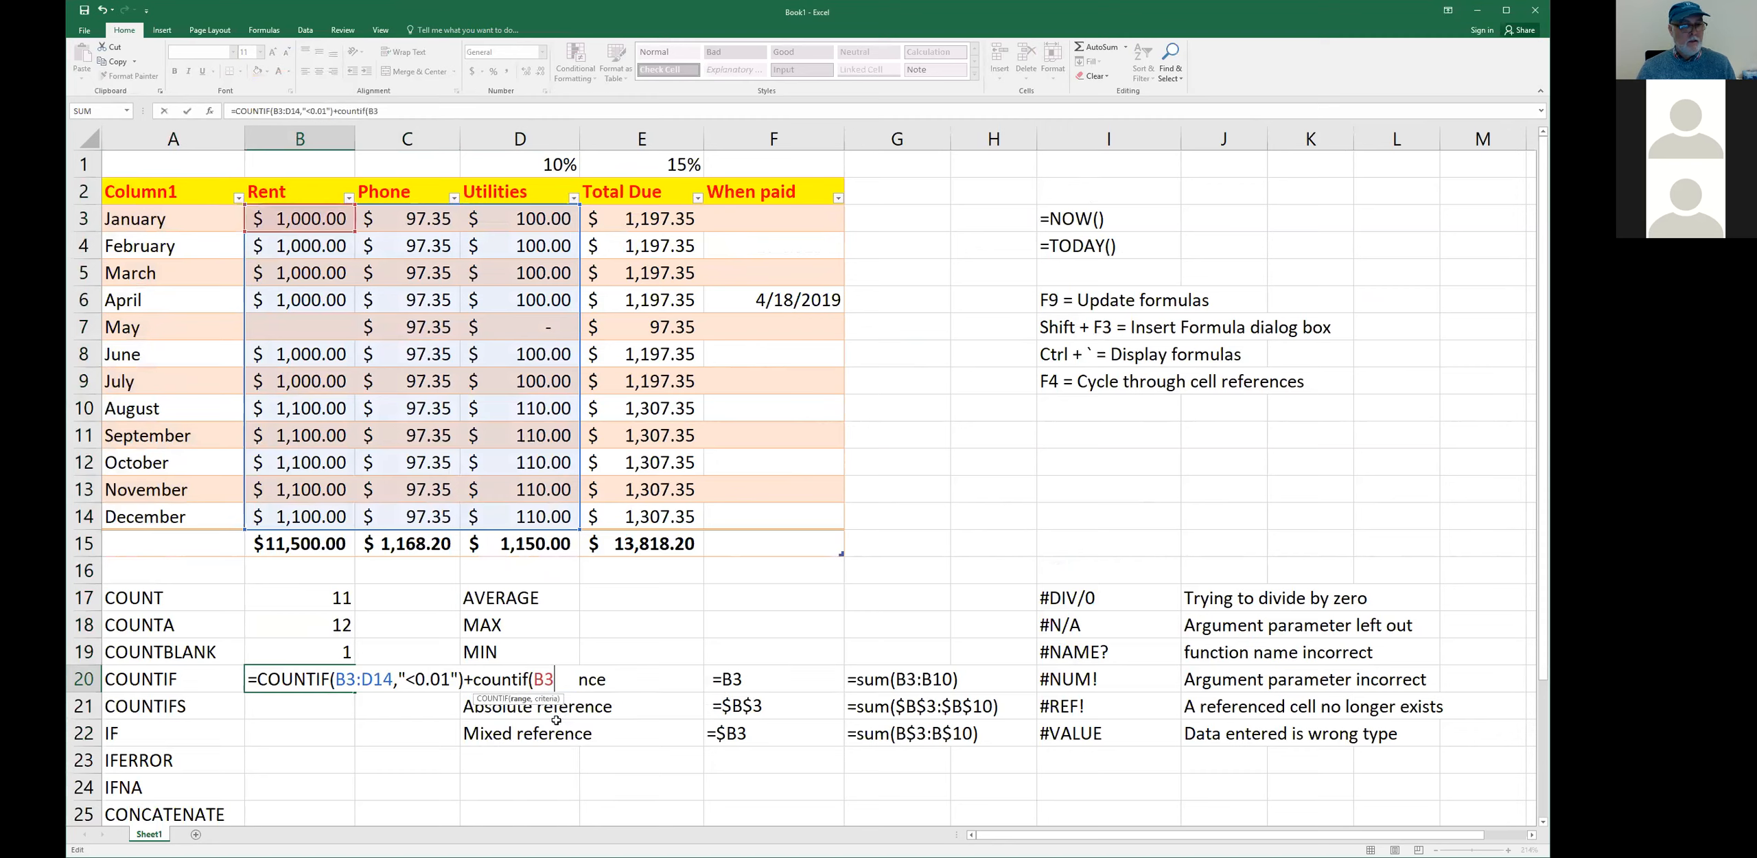
{"action": "type", "text": ":D14"}
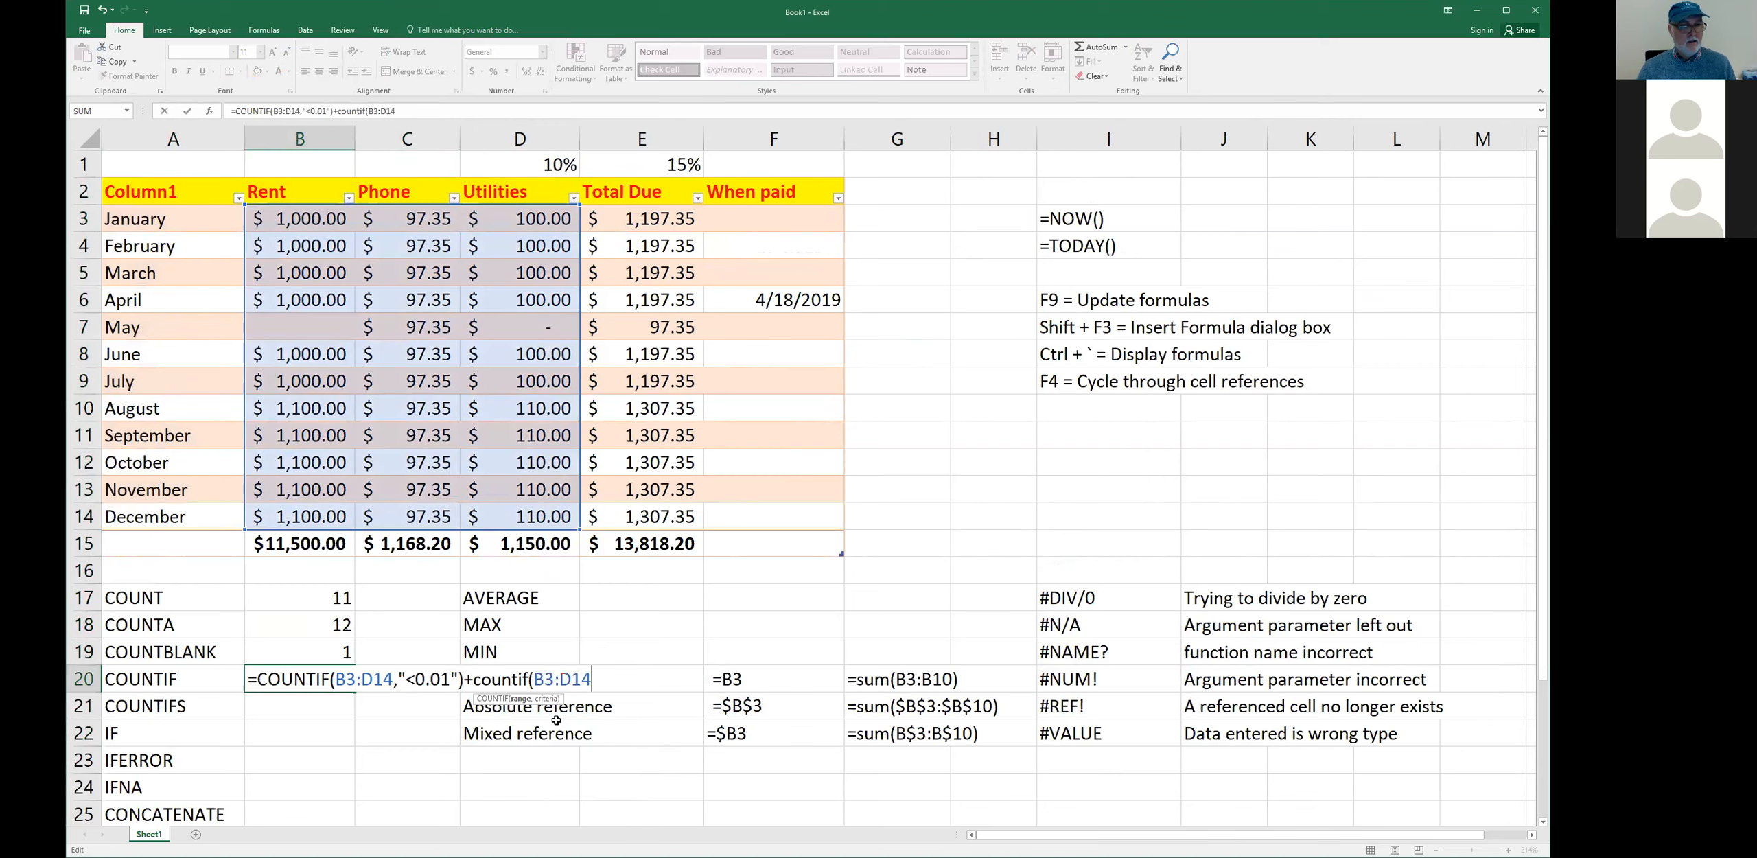
{"action": "type", "text": ",\"\""}
{"action": "key", "text": "Return"}
{"action": "key", "text": "Up"}
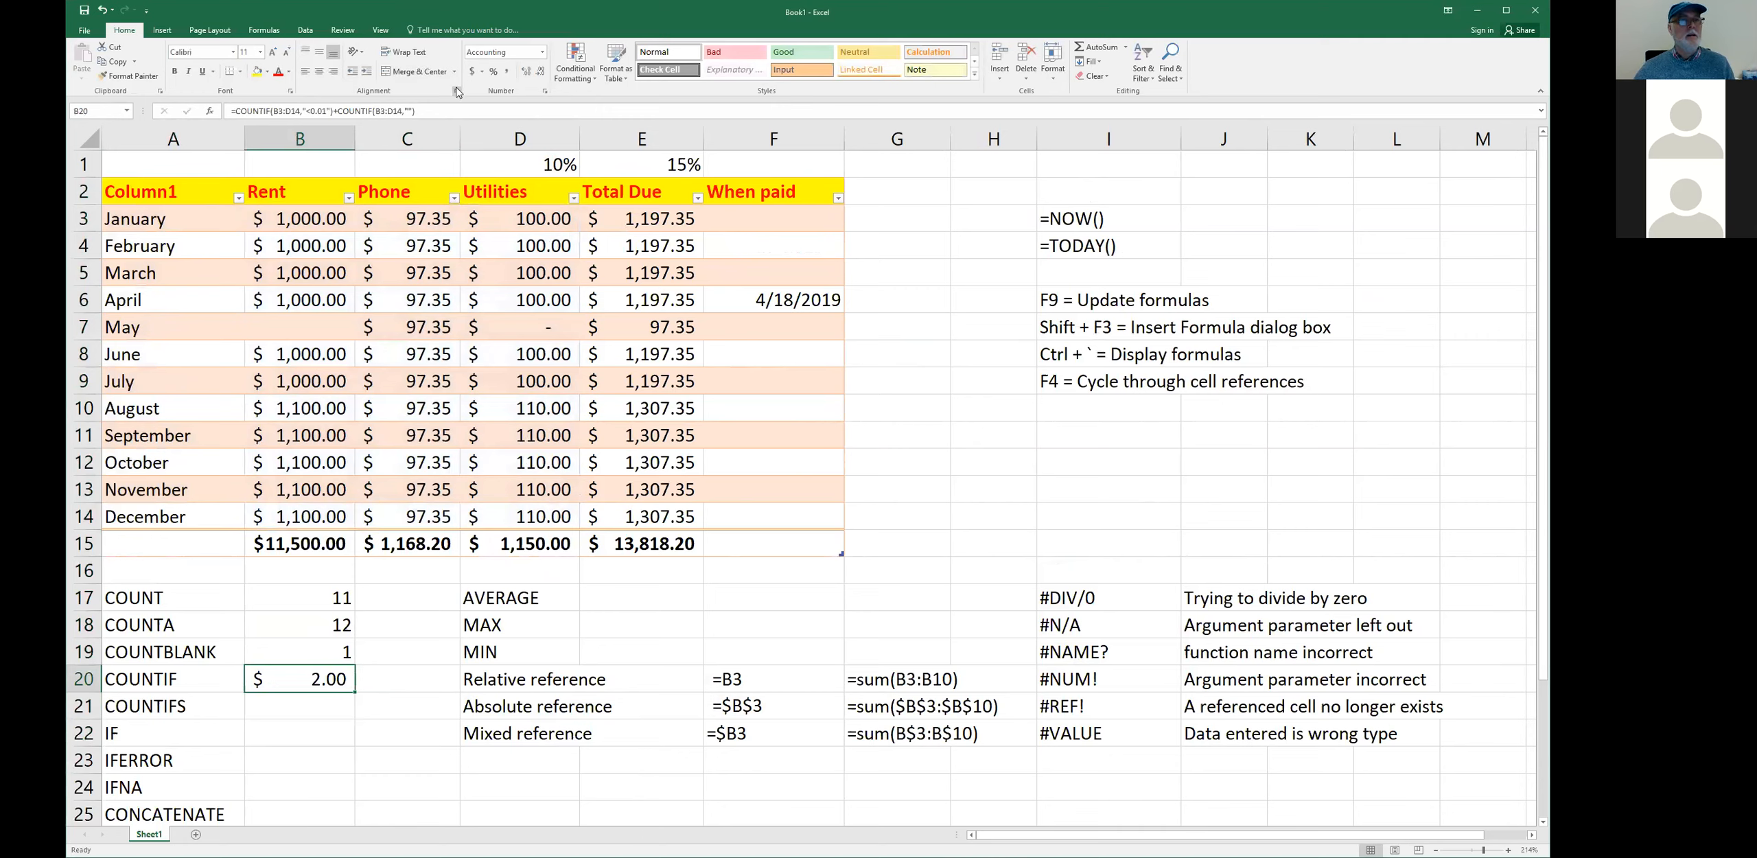
- Format the COUNTIF result in B20 in comma style with no decimal places
{"action": "left_click", "coordinate": [508, 73]}
{"action": "left_click", "coordinate": [526, 73]}
{"action": "left_click", "coordinate": [526, 73]}
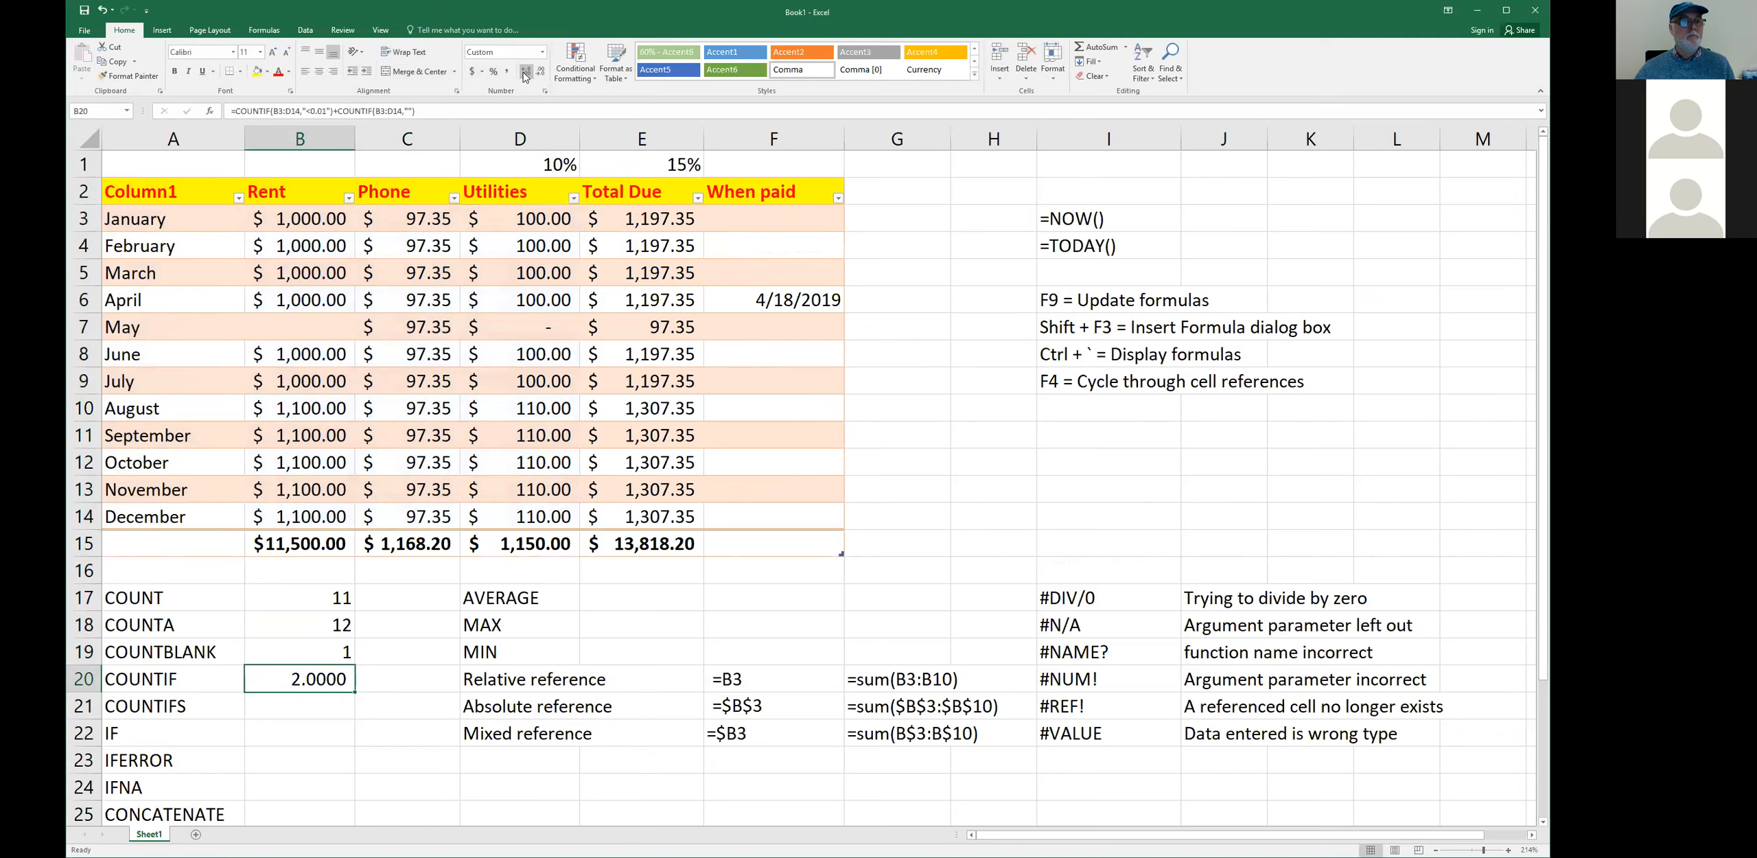
{"action": "left_click", "coordinate": [541, 72]}
{"action": "left_click", "coordinate": [541, 73]}
{"action": "left_click", "coordinate": [542, 73]}
{"action": "left_click", "coordinate": [542, 73]}
{"action": "left_click", "coordinate": [378, 682]}
{"action": "left_click", "coordinate": [342, 680]}
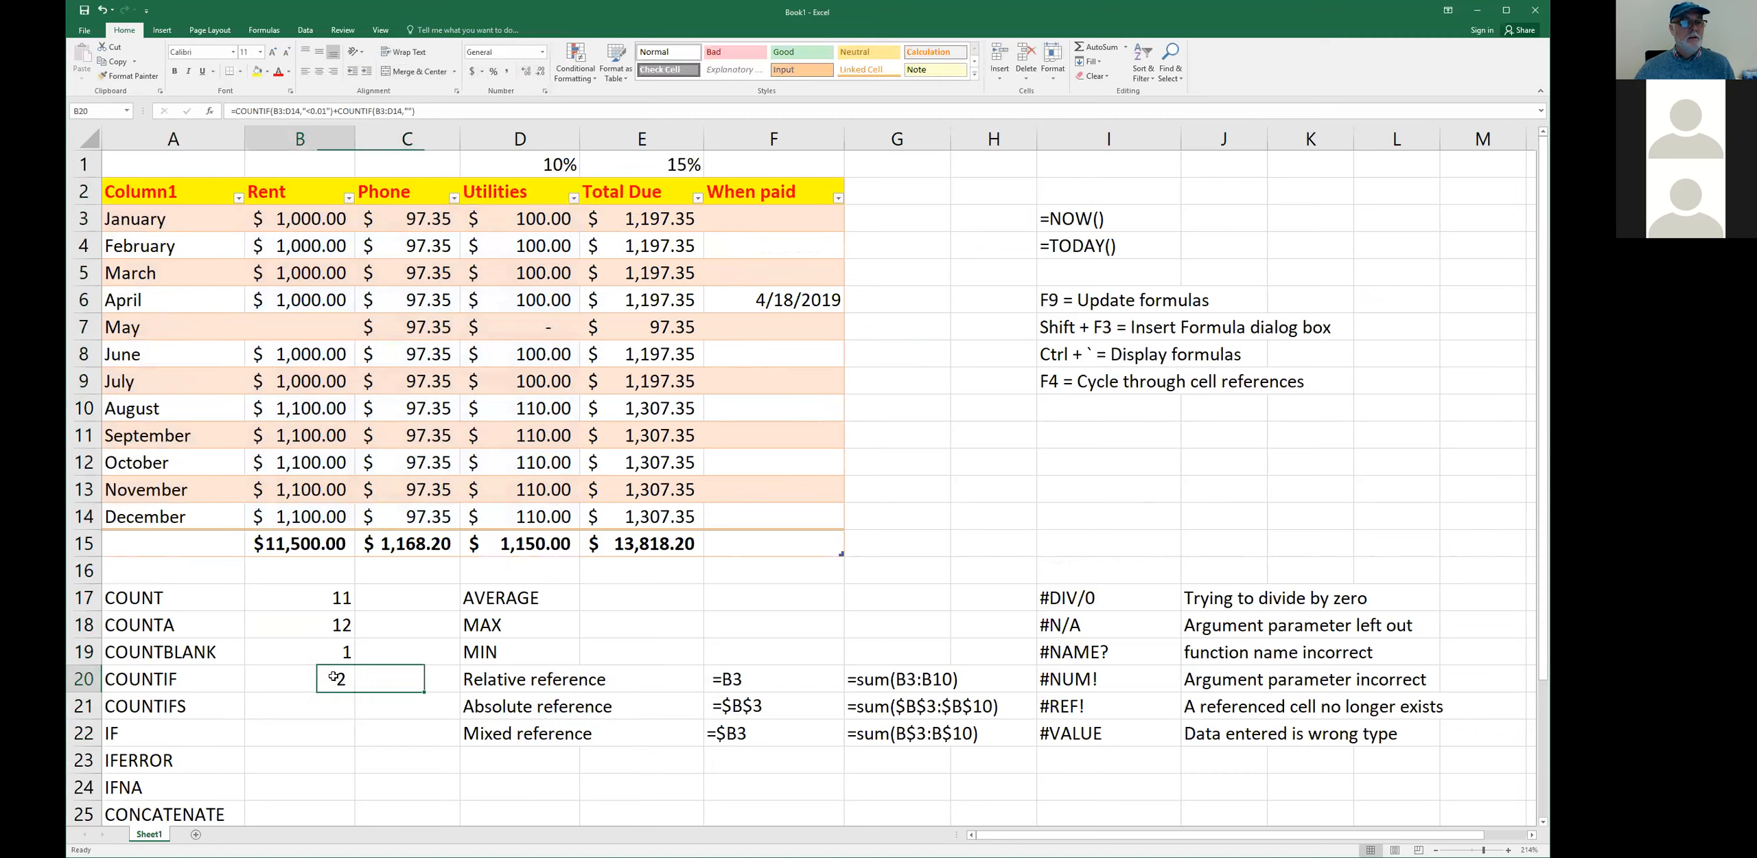
- Change the first criterion of the B20 formula to "=0", and check it against the blank May rent cell B7
{"action": "double_click", "coordinate": [318, 681]}
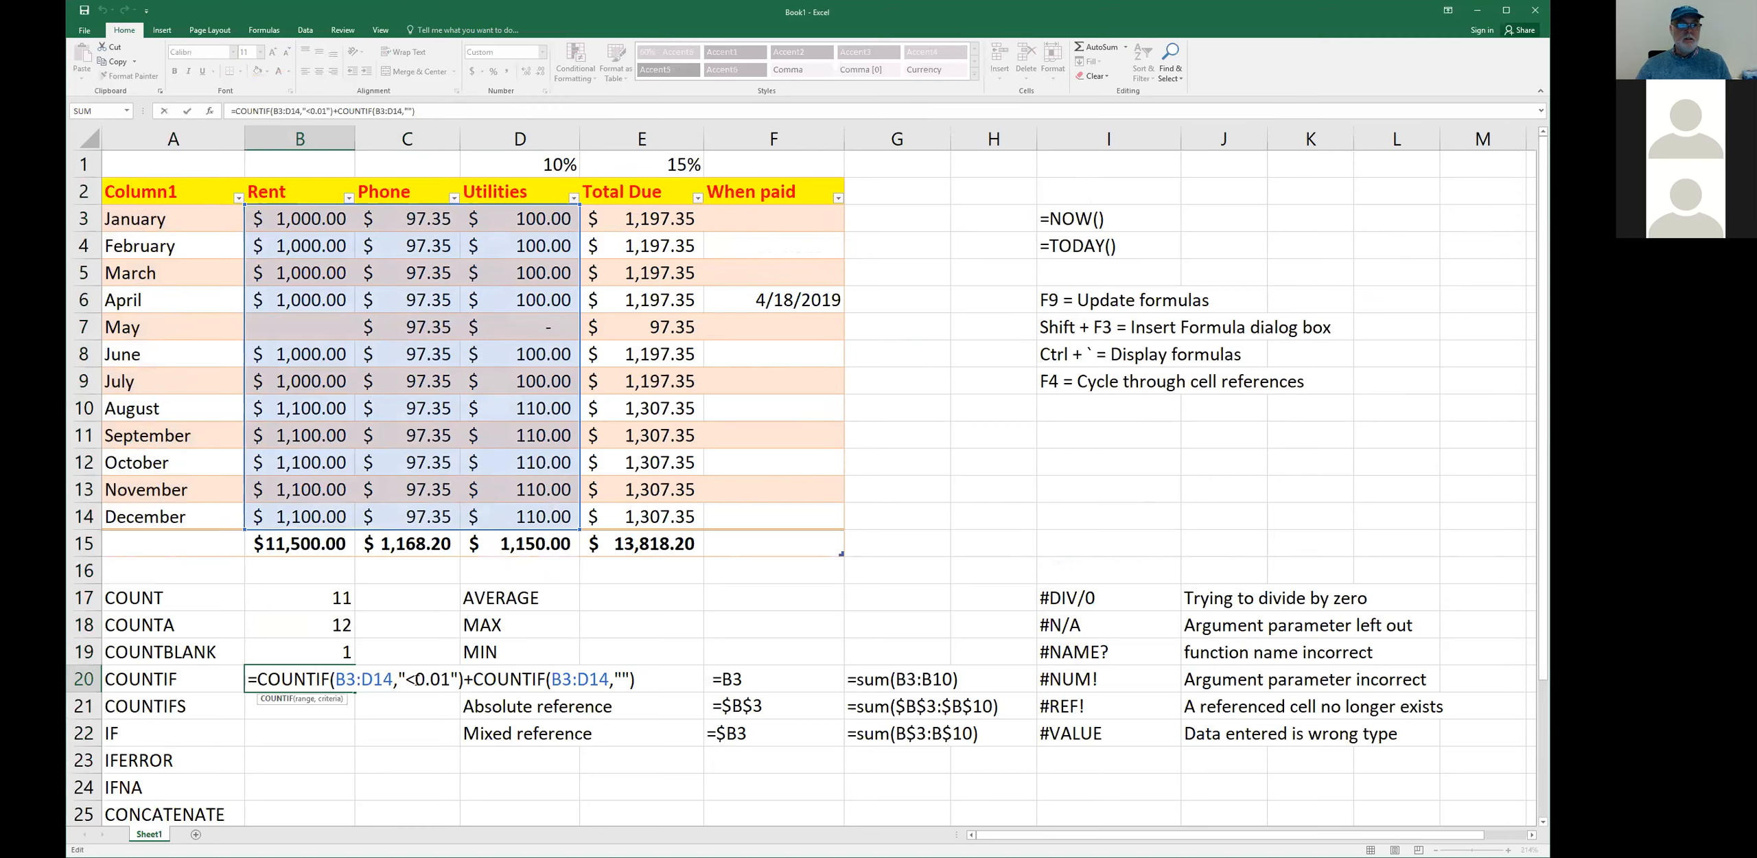
{"action": "left_click_drag", "start_coordinate": [415, 679], "coordinate": [449, 679]}
{"action": "key", "text": "BackSpace"}
{"action": "key", "text": "BackSpace"}
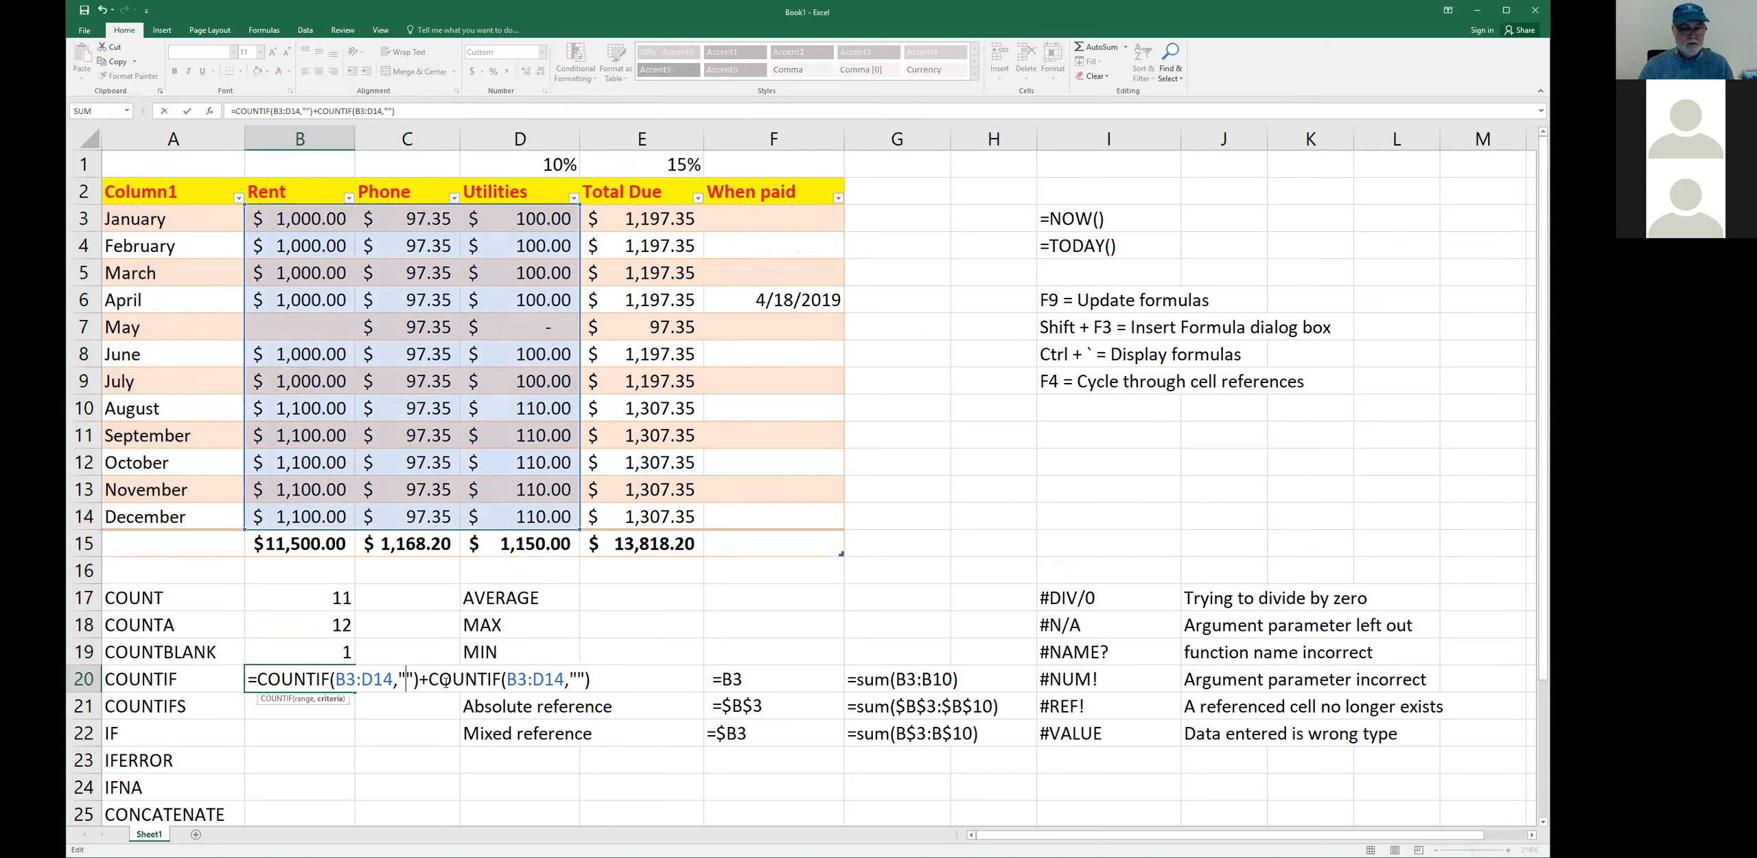
{"action": "type", "text": "=0"}
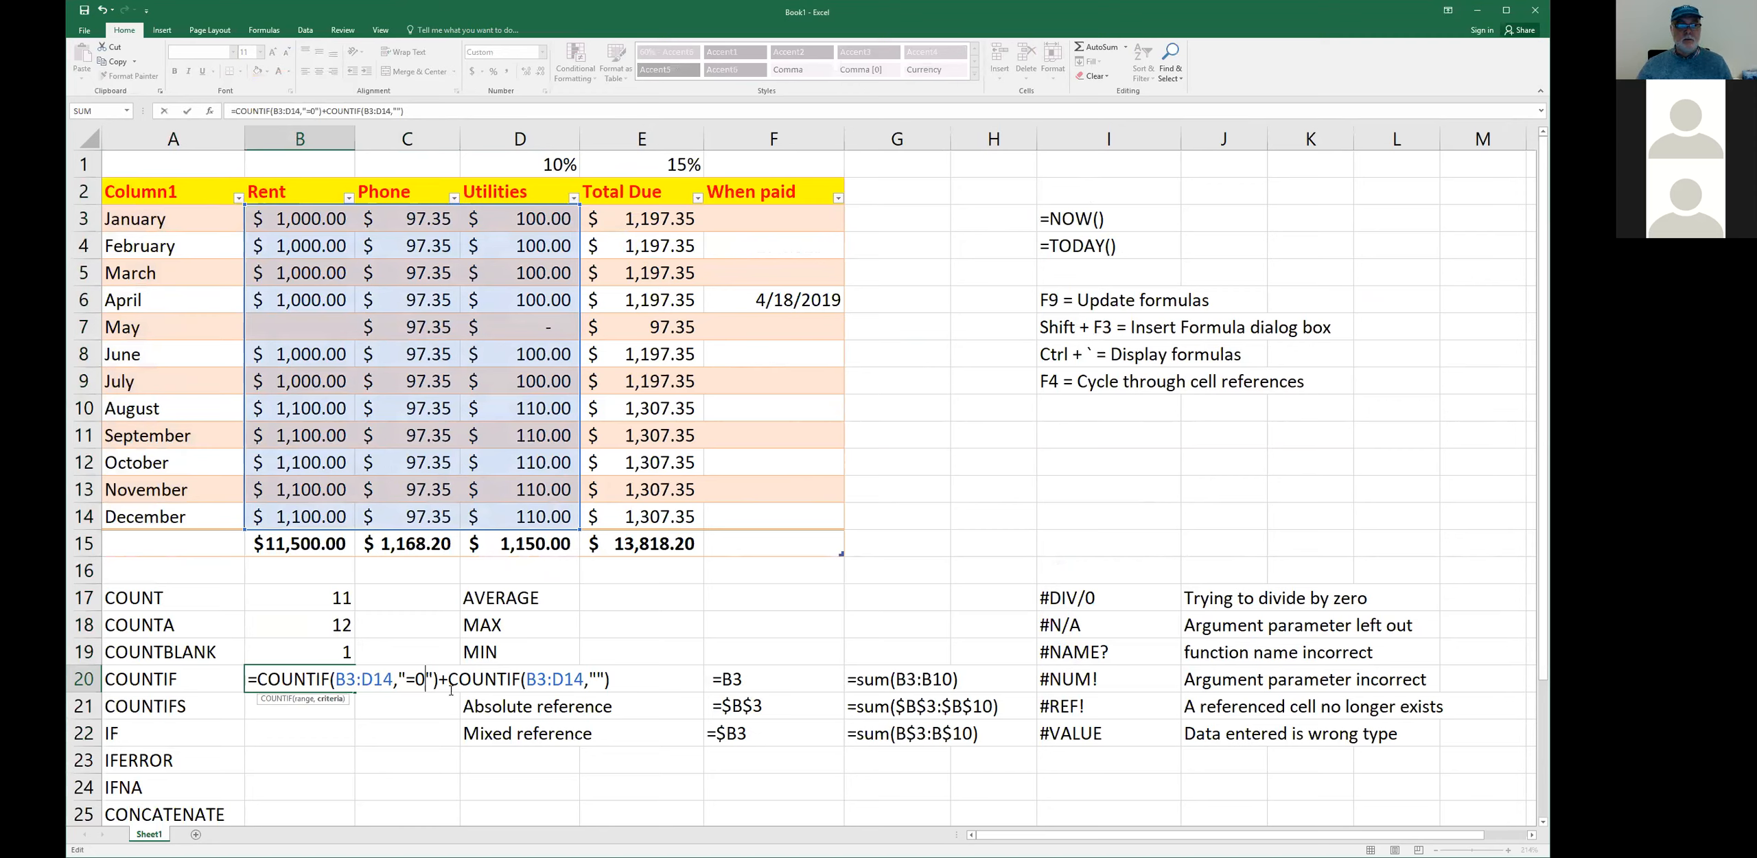
{"action": "left_click", "coordinate": [617, 682]}
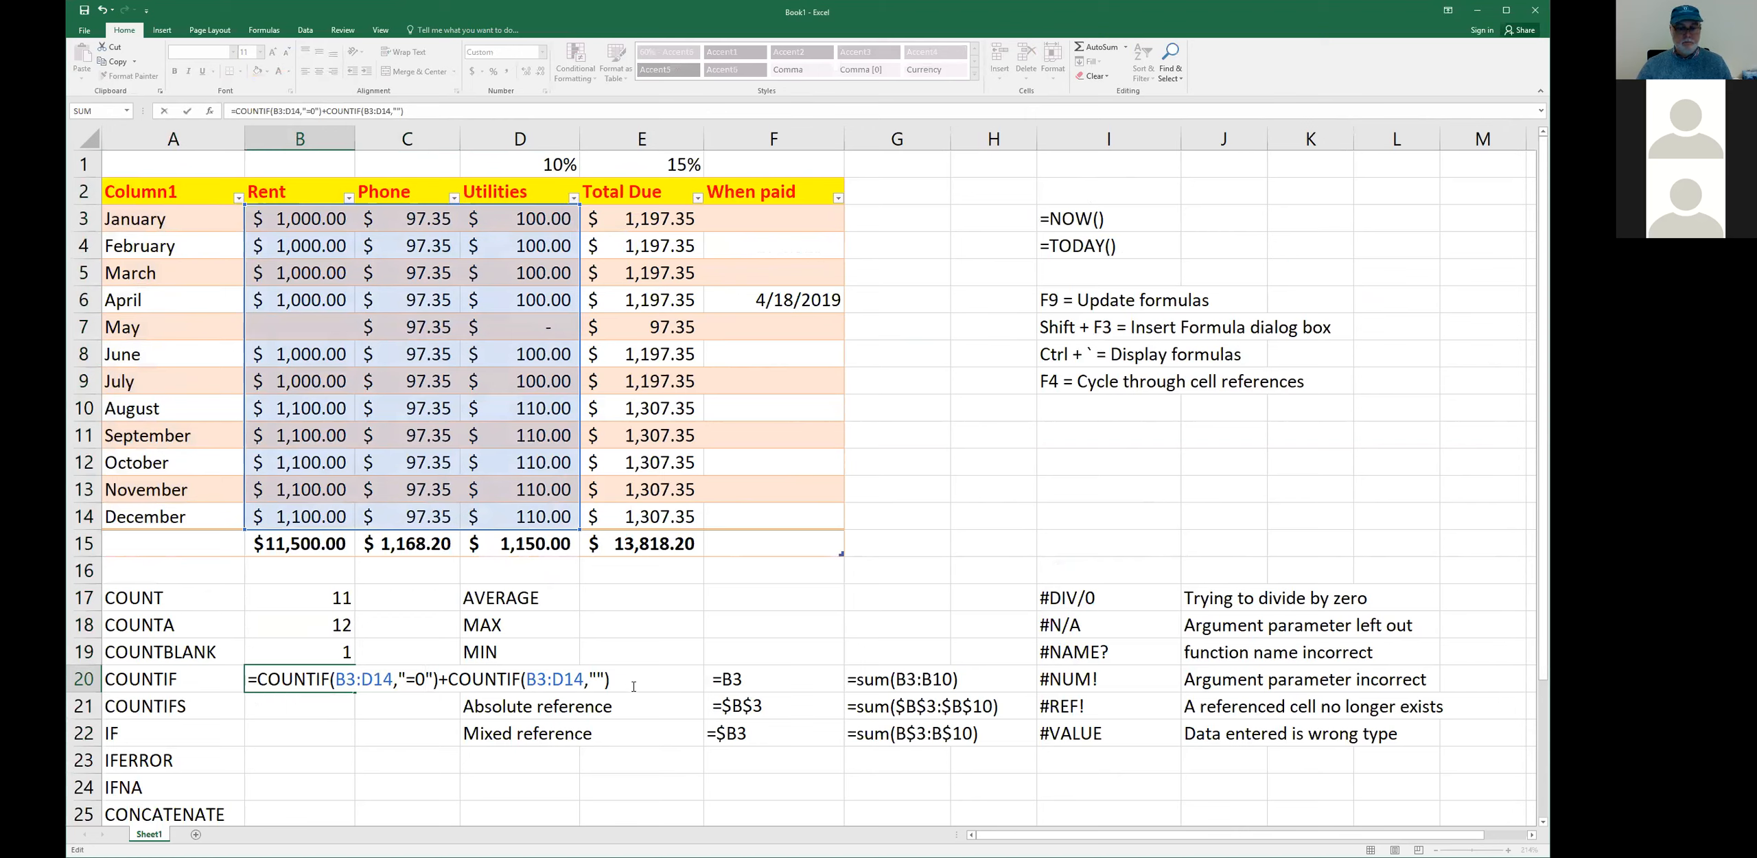
{"action": "key", "text": "ctrl+Return"}
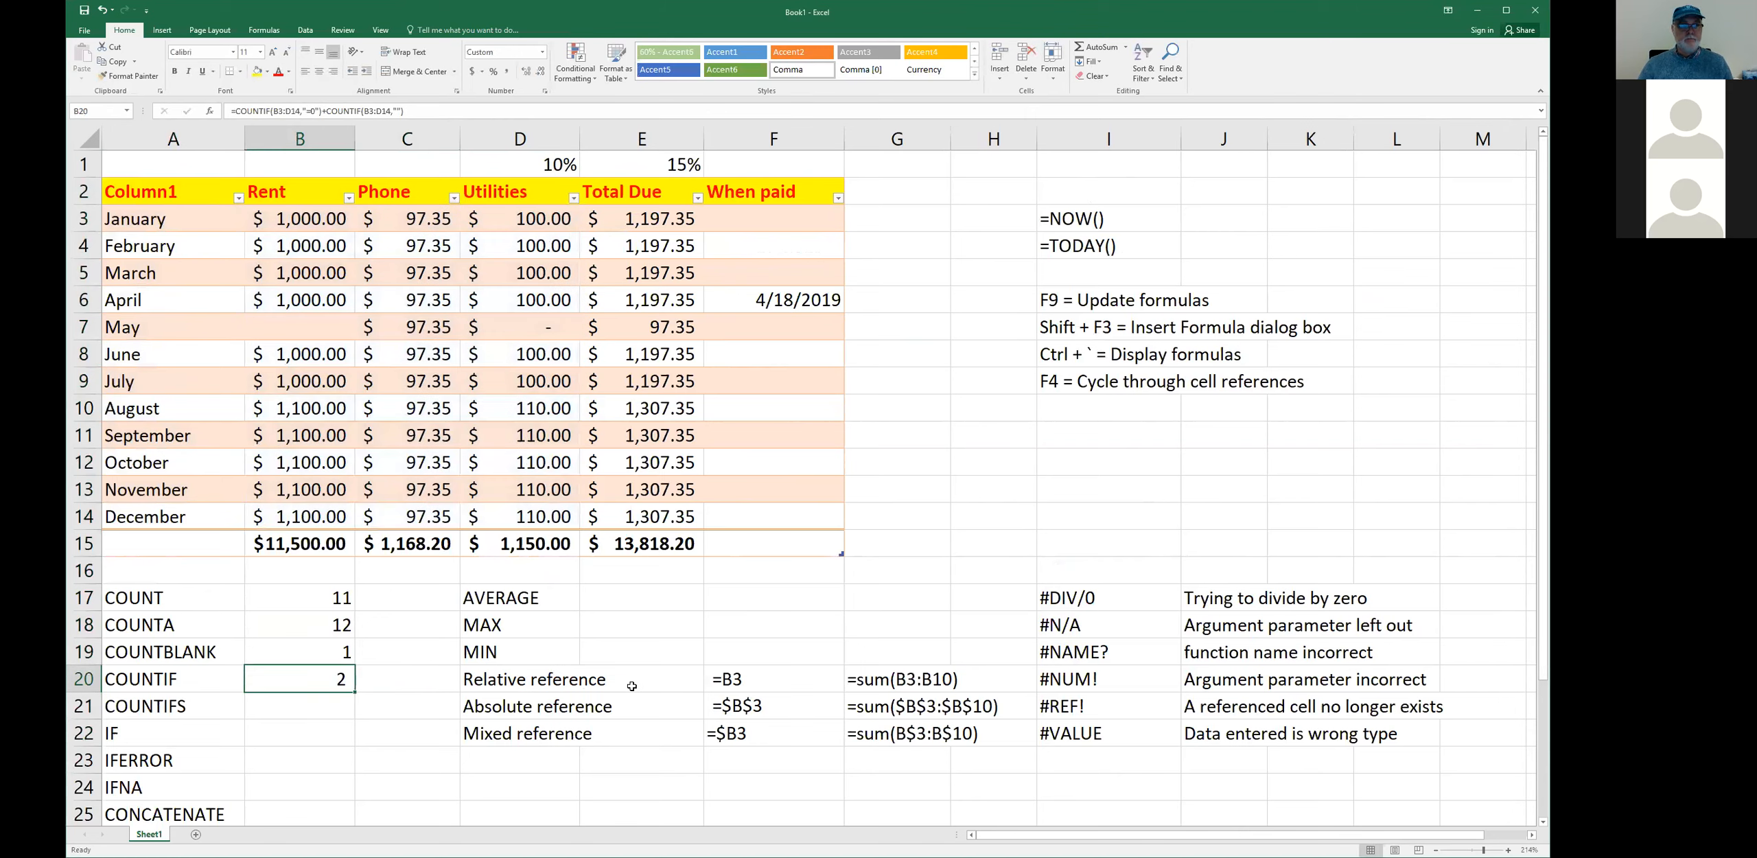
{"action": "left_click", "coordinate": [337, 327]}
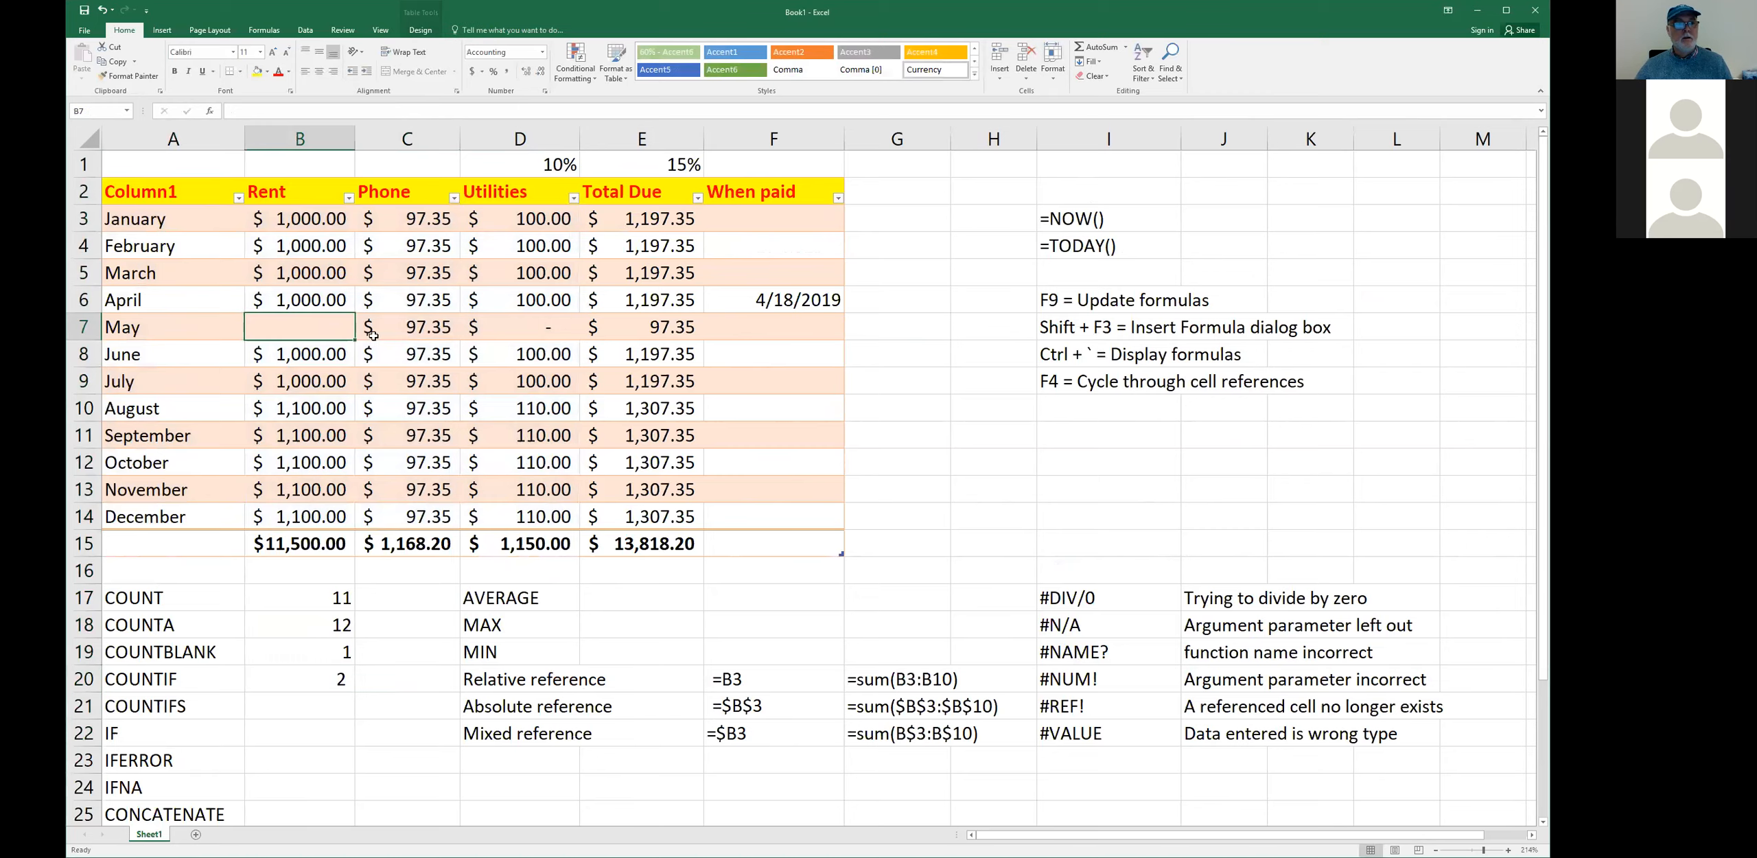
- Enter 0 as the rent for May
{"action": "type", "text": "0"}
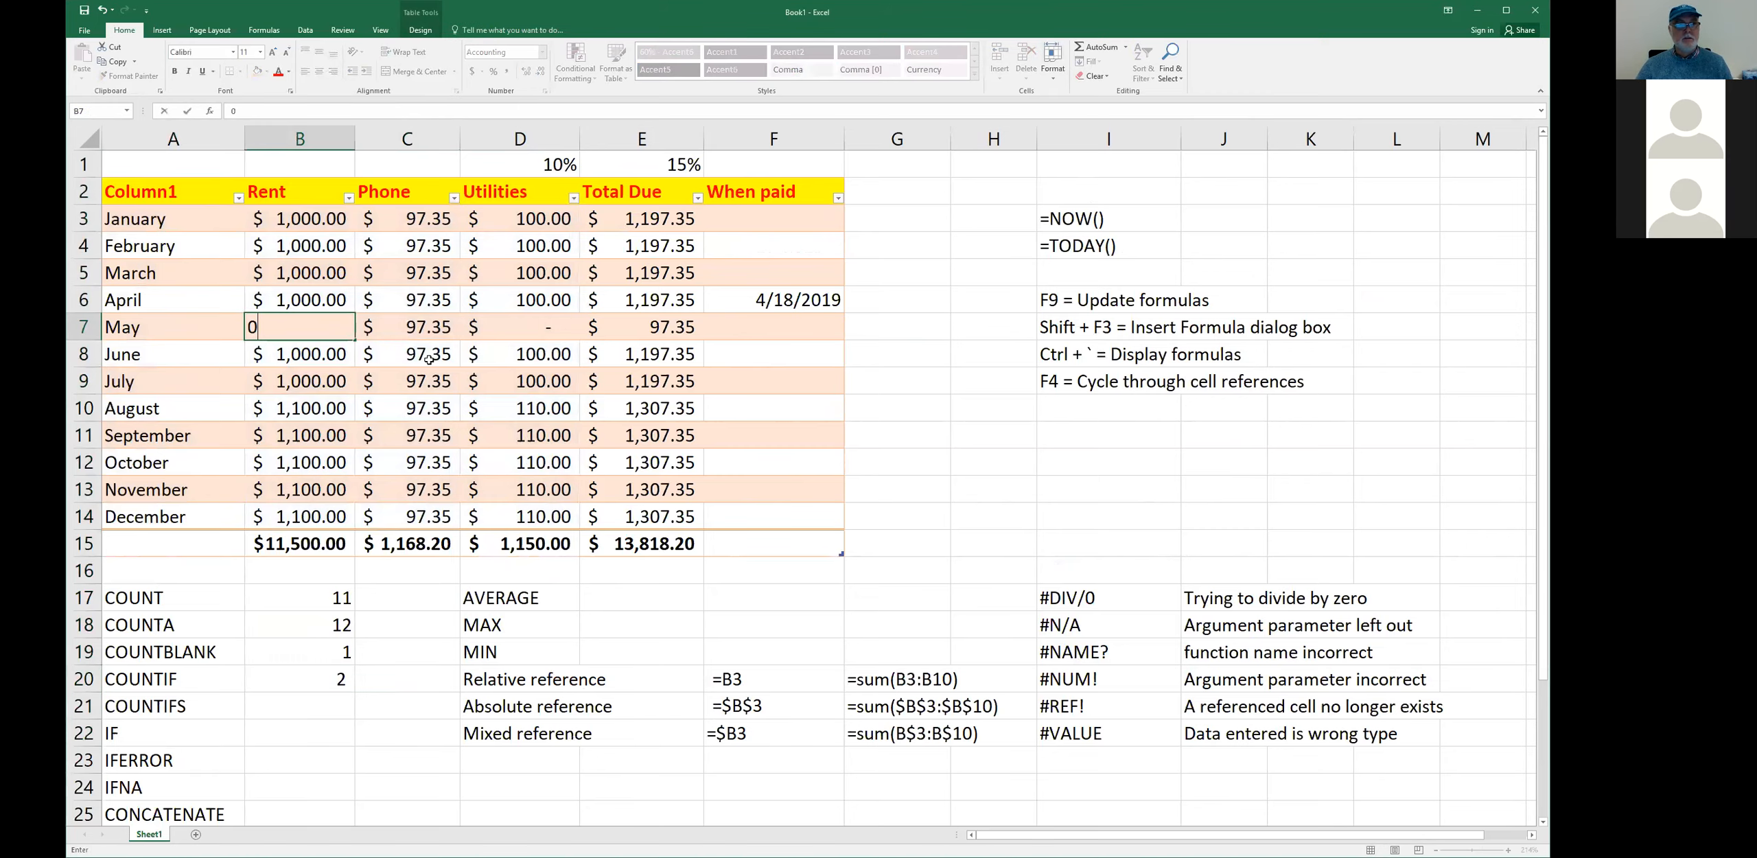
{"action": "key", "text": "Tab"}
- Check the COUNTBLANK and COUNTIF formulas in B19 and B20 against the changed May rent
{"action": "key", "text": "Down"}
{"action": "key", "text": "Down"}
{"action": "key", "text": "Down"}
{"action": "key", "text": "Down"}
{"action": "key", "text": "Down"}
{"action": "key", "text": "Down"}
{"action": "key", "text": "Down"}
{"action": "key", "text": "Down"}
{"action": "key", "text": "Down"}
{"action": "key", "text": "Down"}
{"action": "key", "text": "Down"}
{"action": "key", "text": "Down"}
{"action": "key", "text": "Down"}
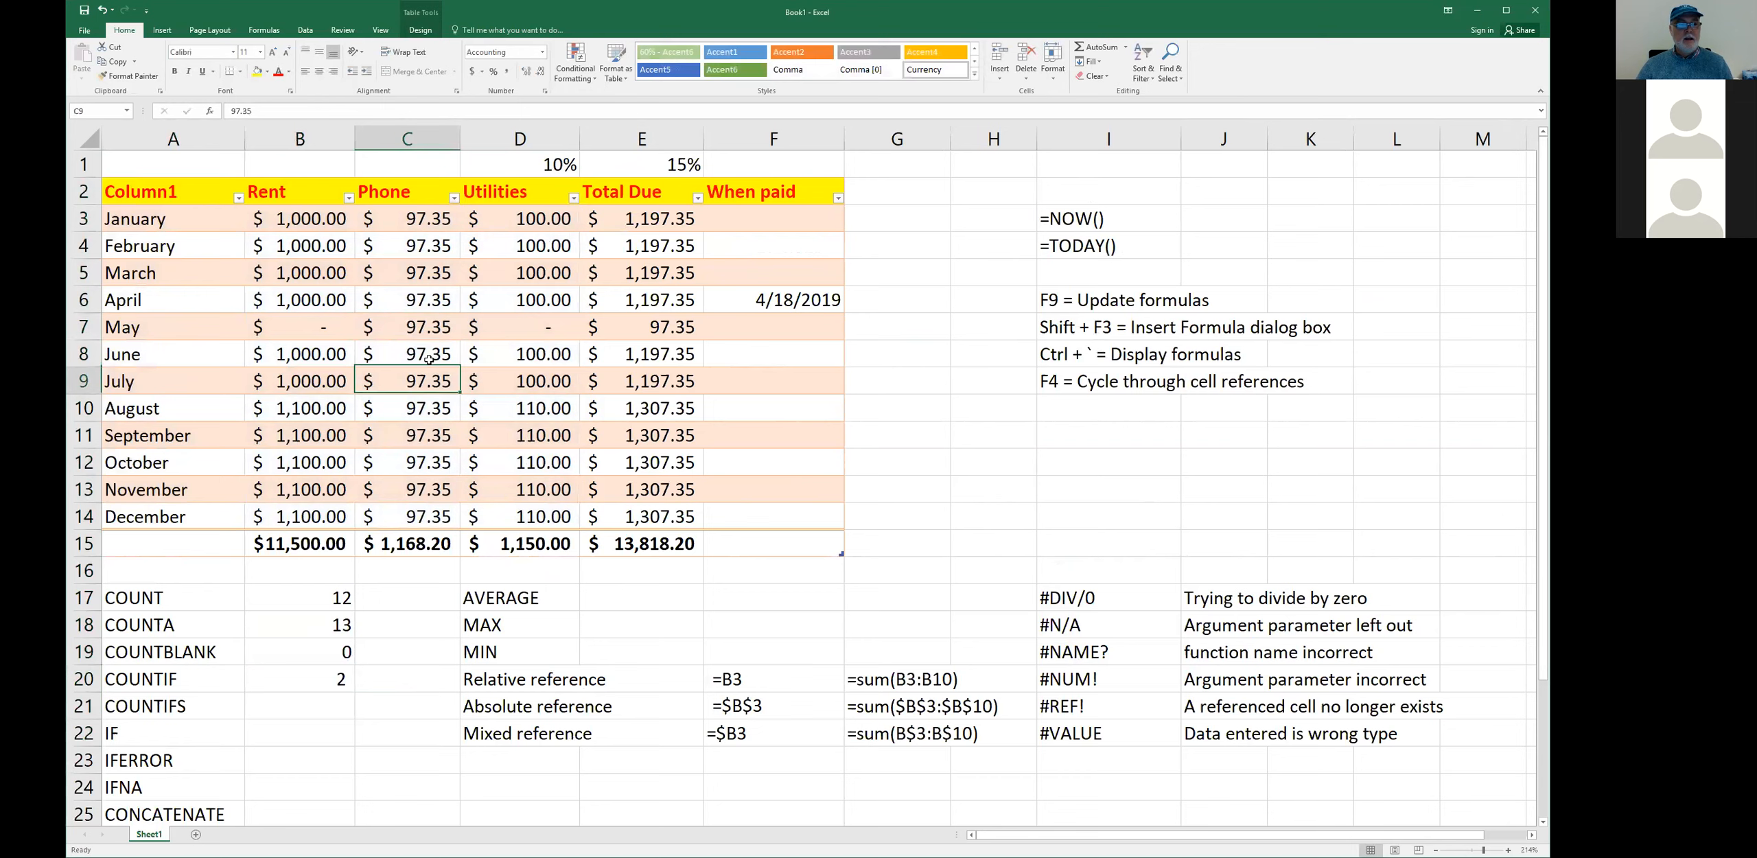
{"action": "key", "text": "Left"}
{"action": "key", "text": "Up"}
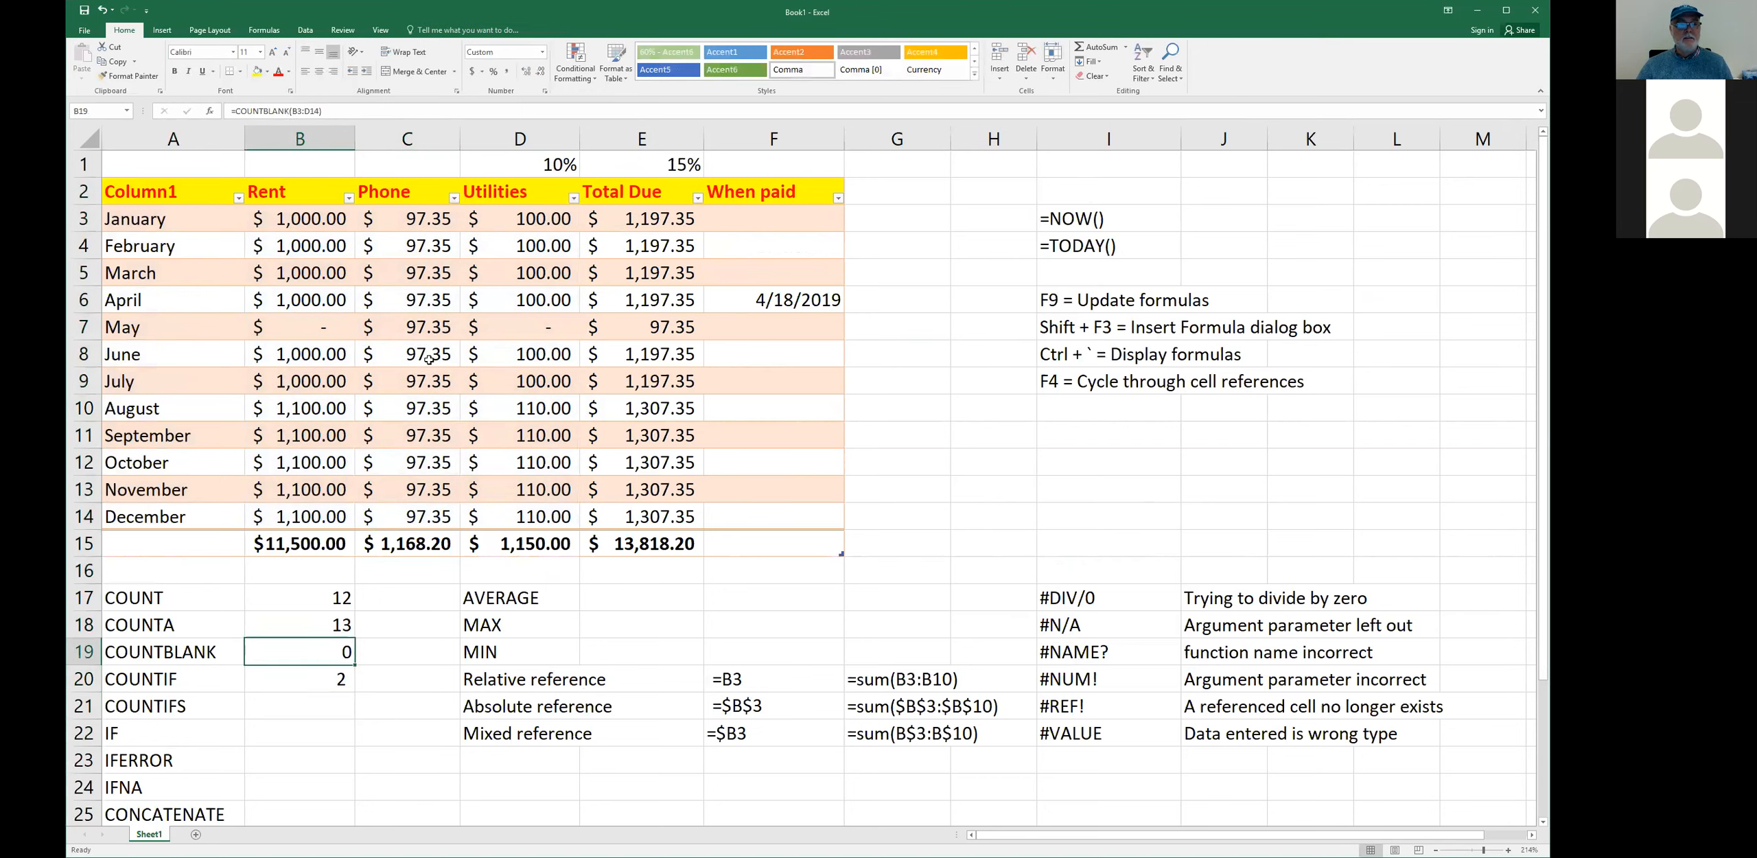
{"action": "key", "text": "Down"}
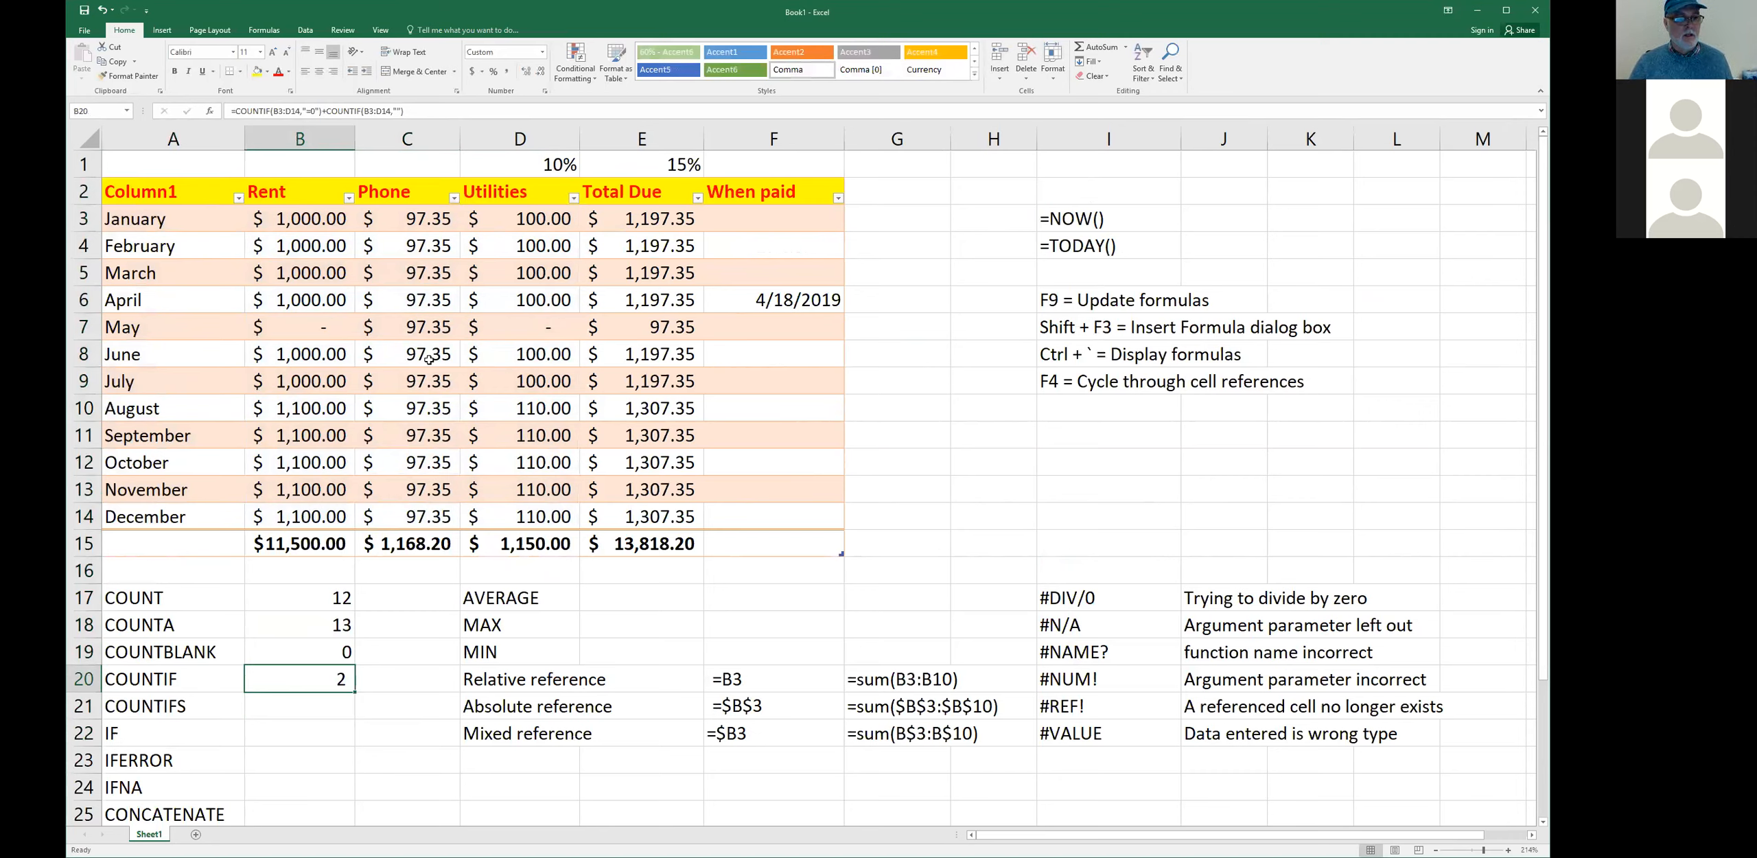
{"action": "key", "text": "Down"}
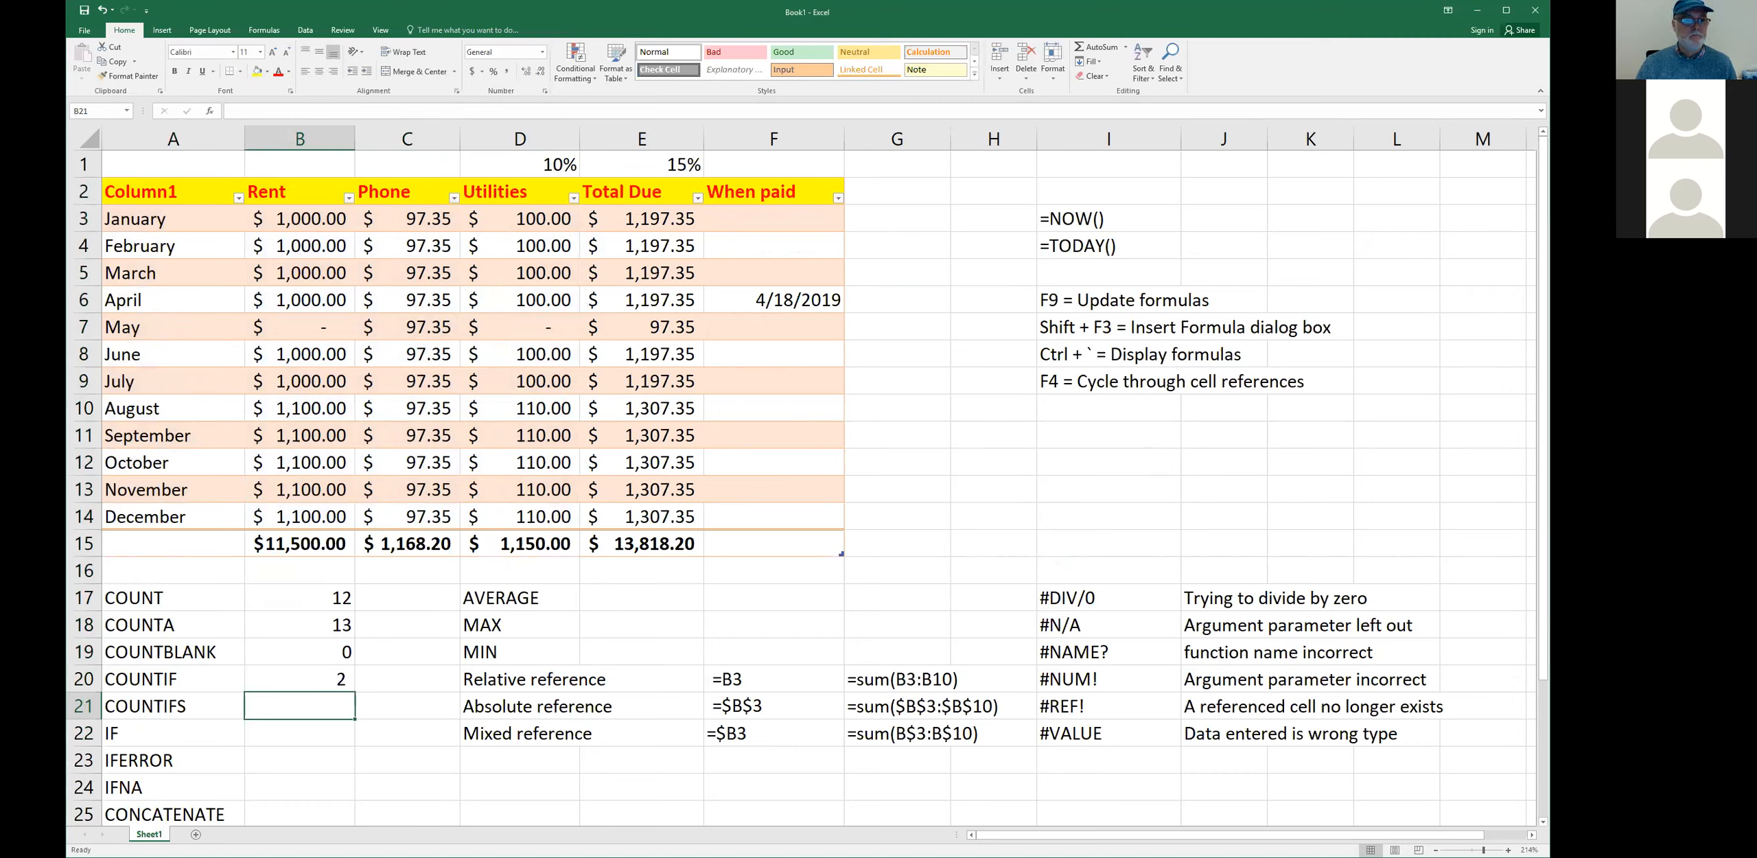
{"action": "left_click", "coordinate": [299, 678]}
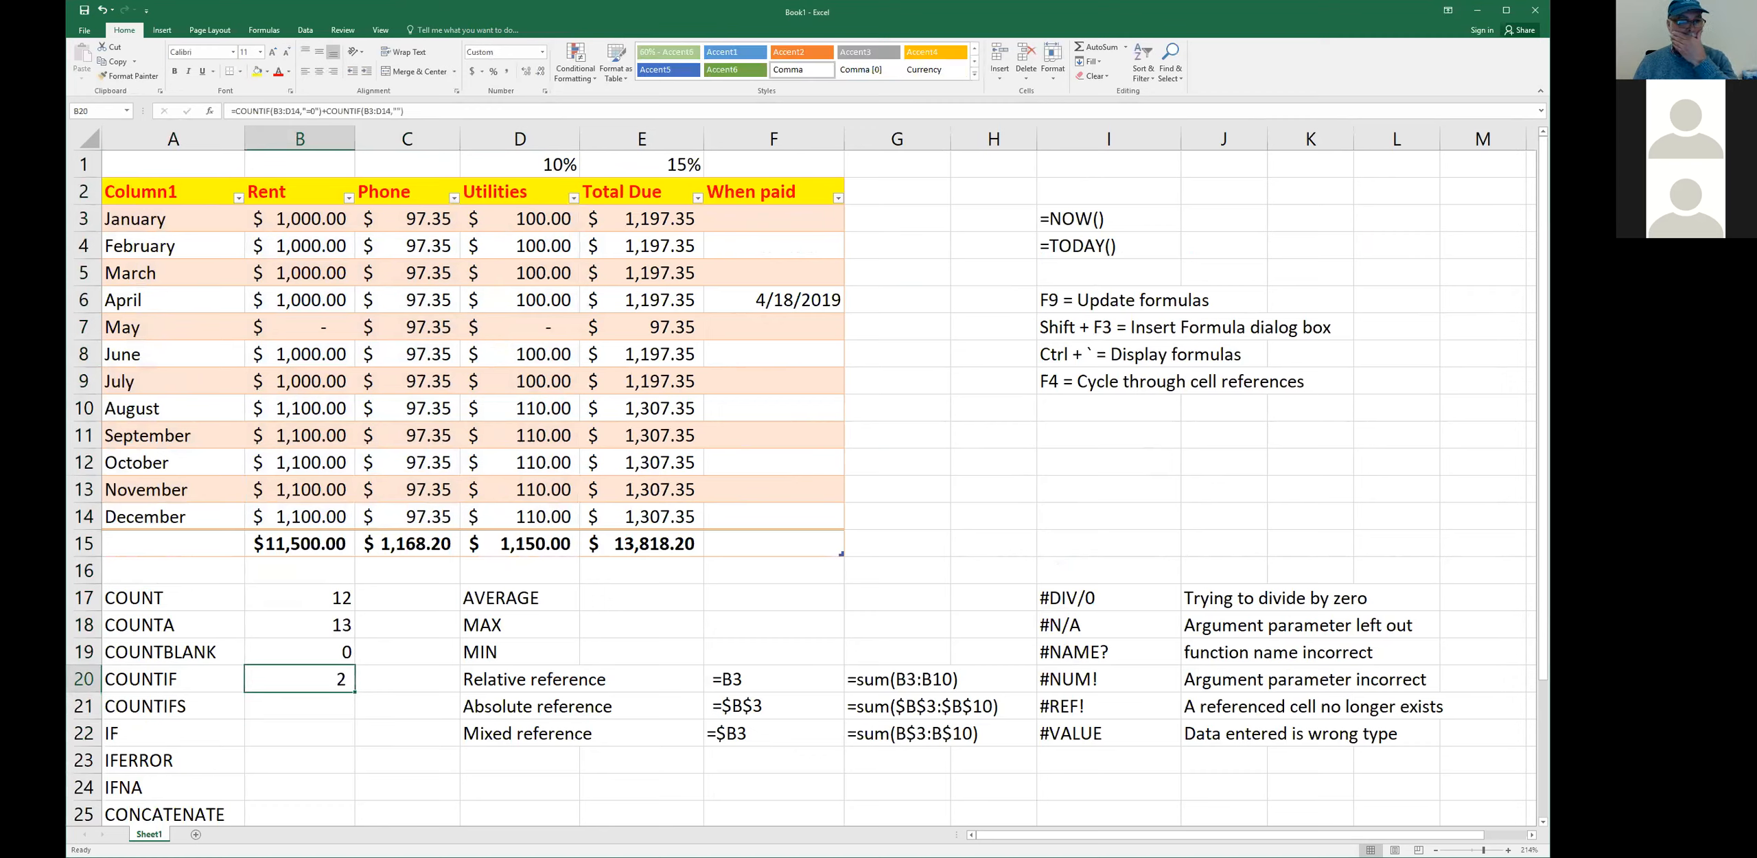
- Start a COUNTIFS formula in cell B21, up to its opening parenthesis
{"action": "left_click", "coordinate": [299, 707]}
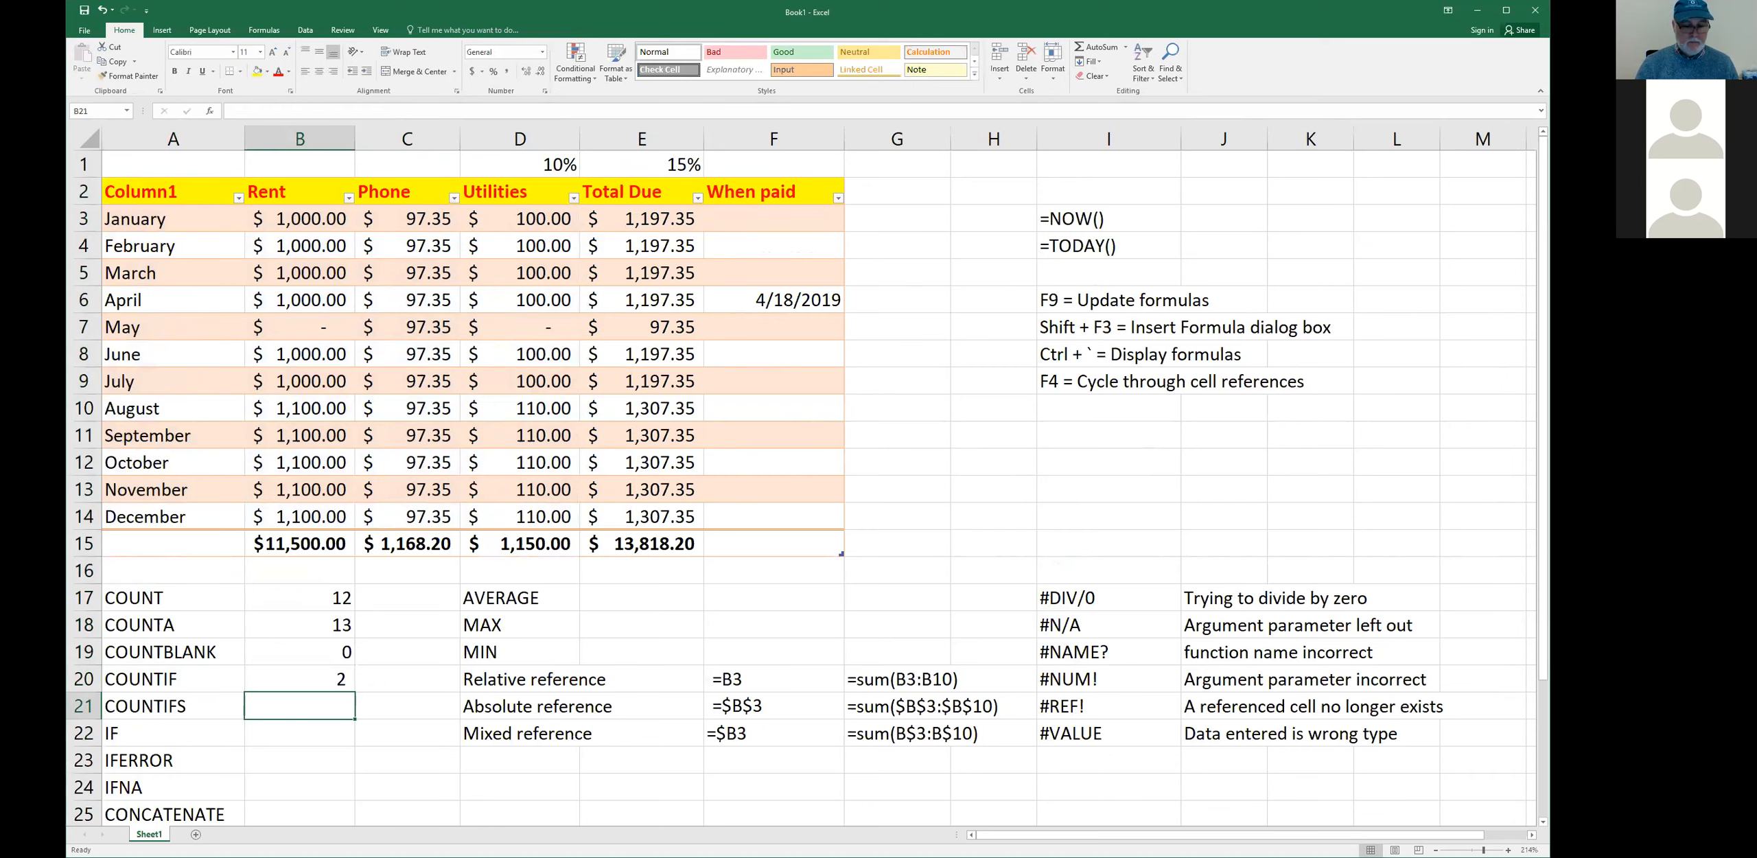
{"action": "type", "text": "="}
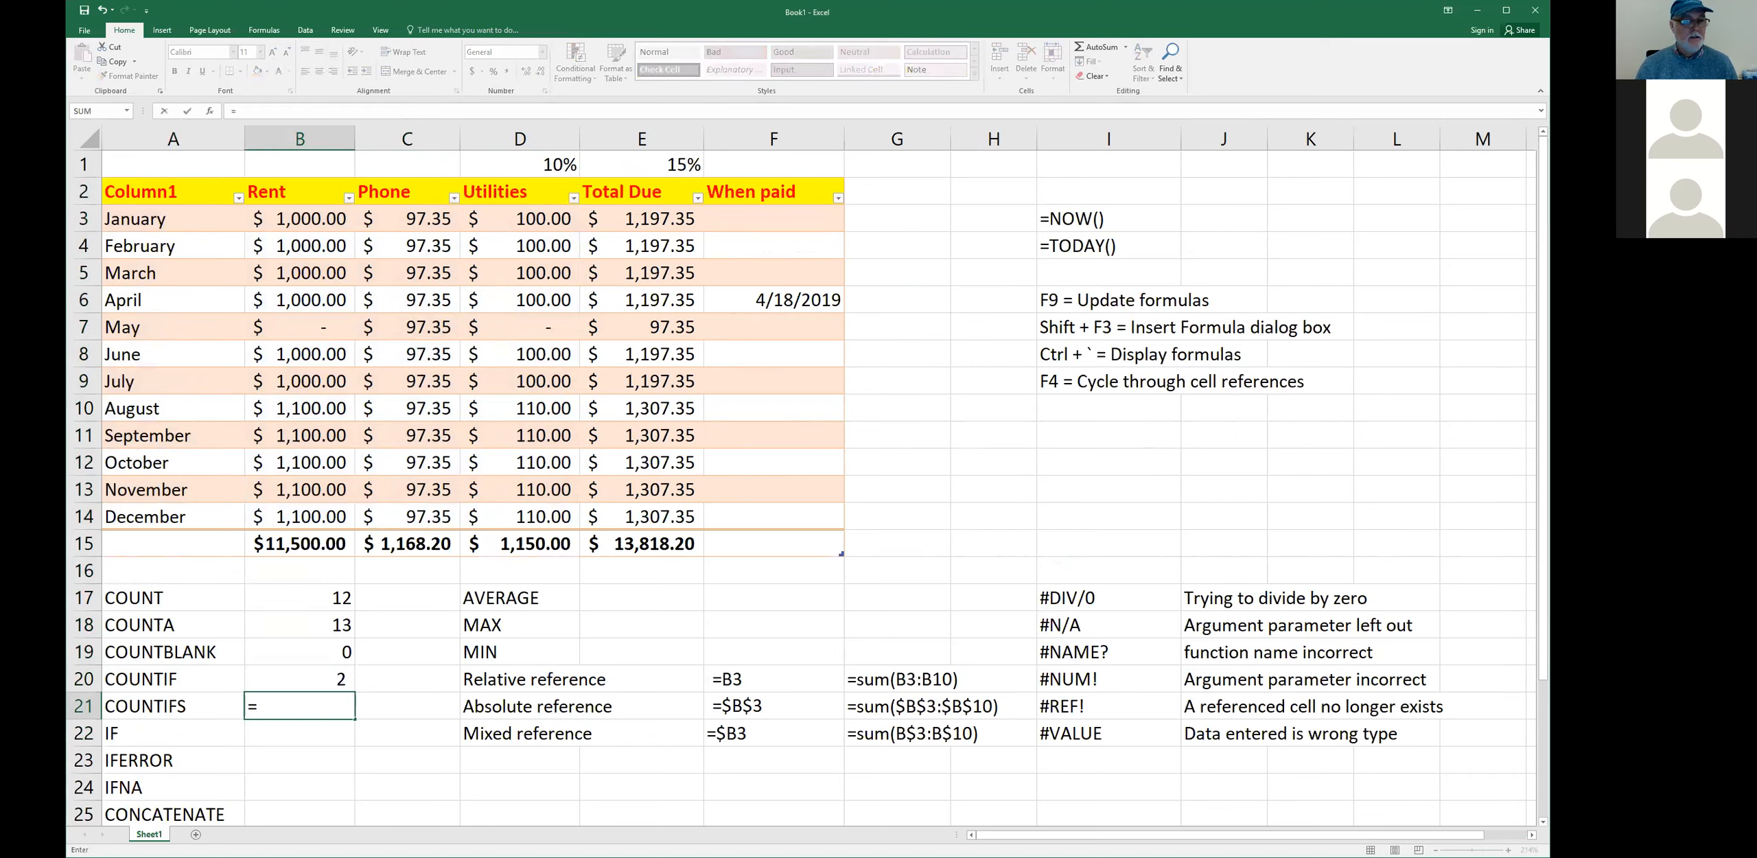
{"action": "type", "text": "countifs"}
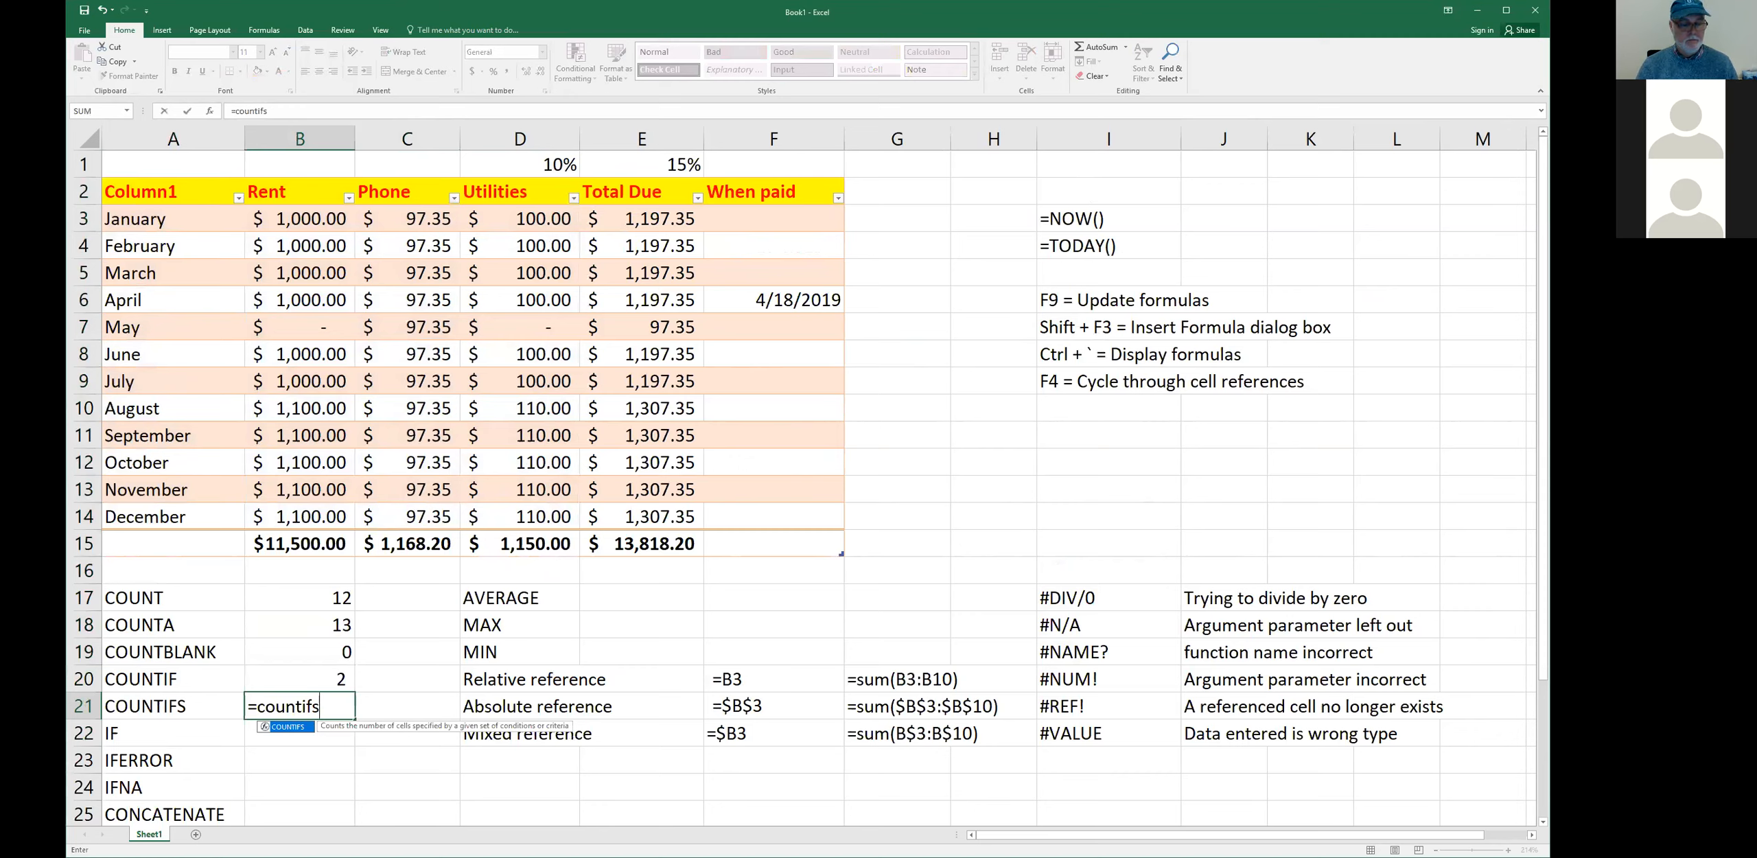
{"action": "type", "text": "("}
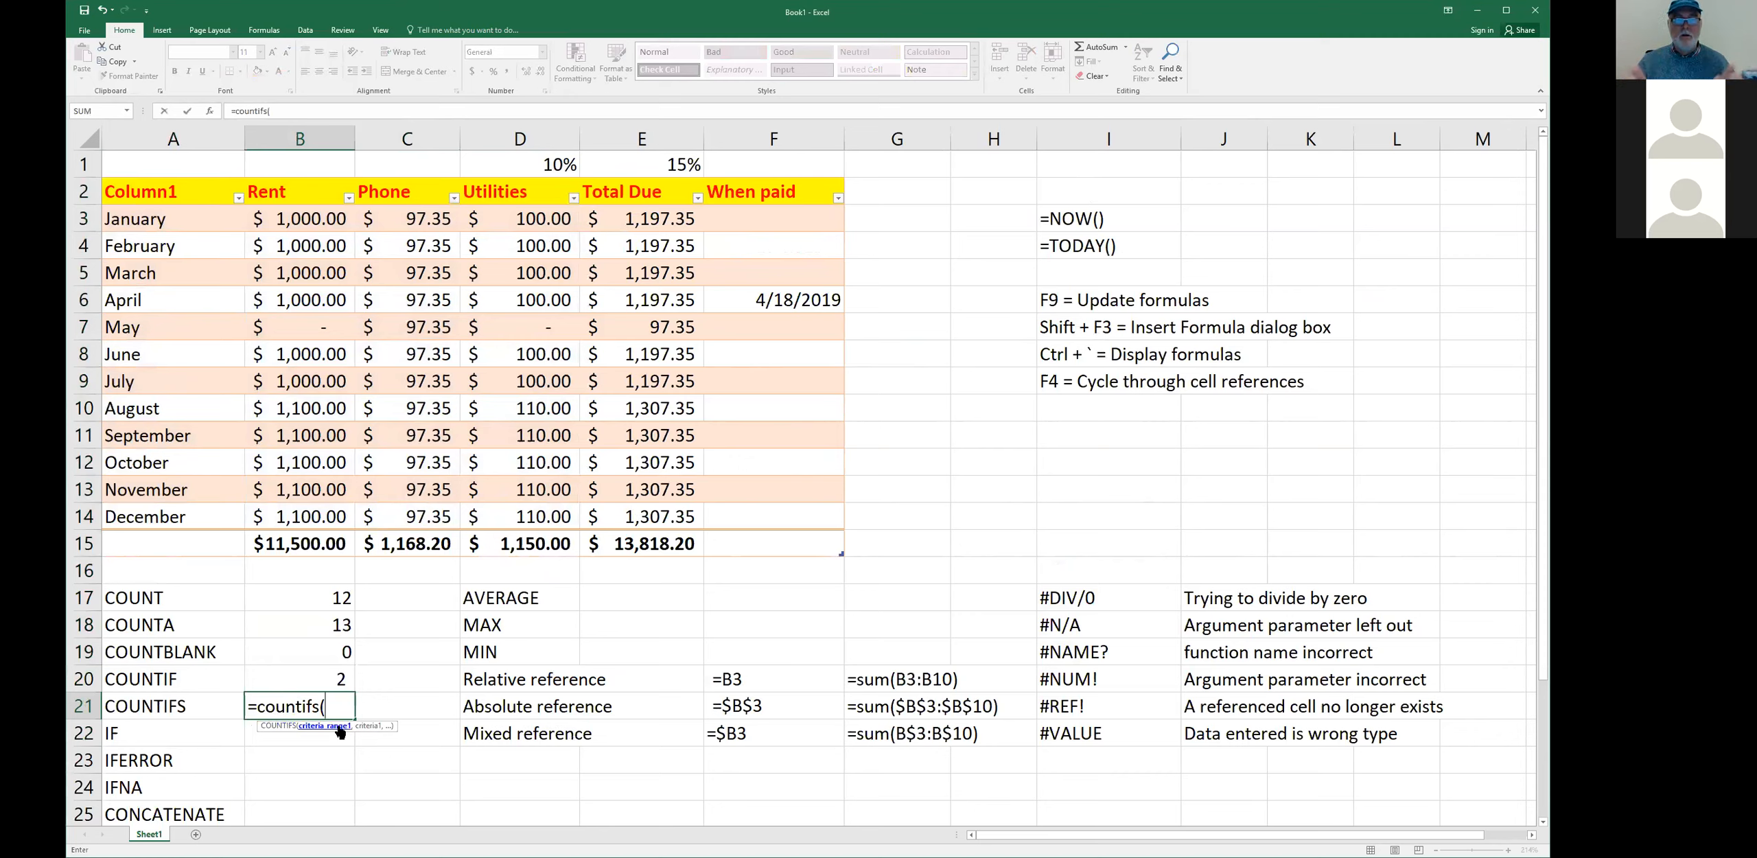
- Open the help article on COUNTIFS and read its syntax, arguments and example formulas
{"action": "left_click", "coordinate": [277, 726]}
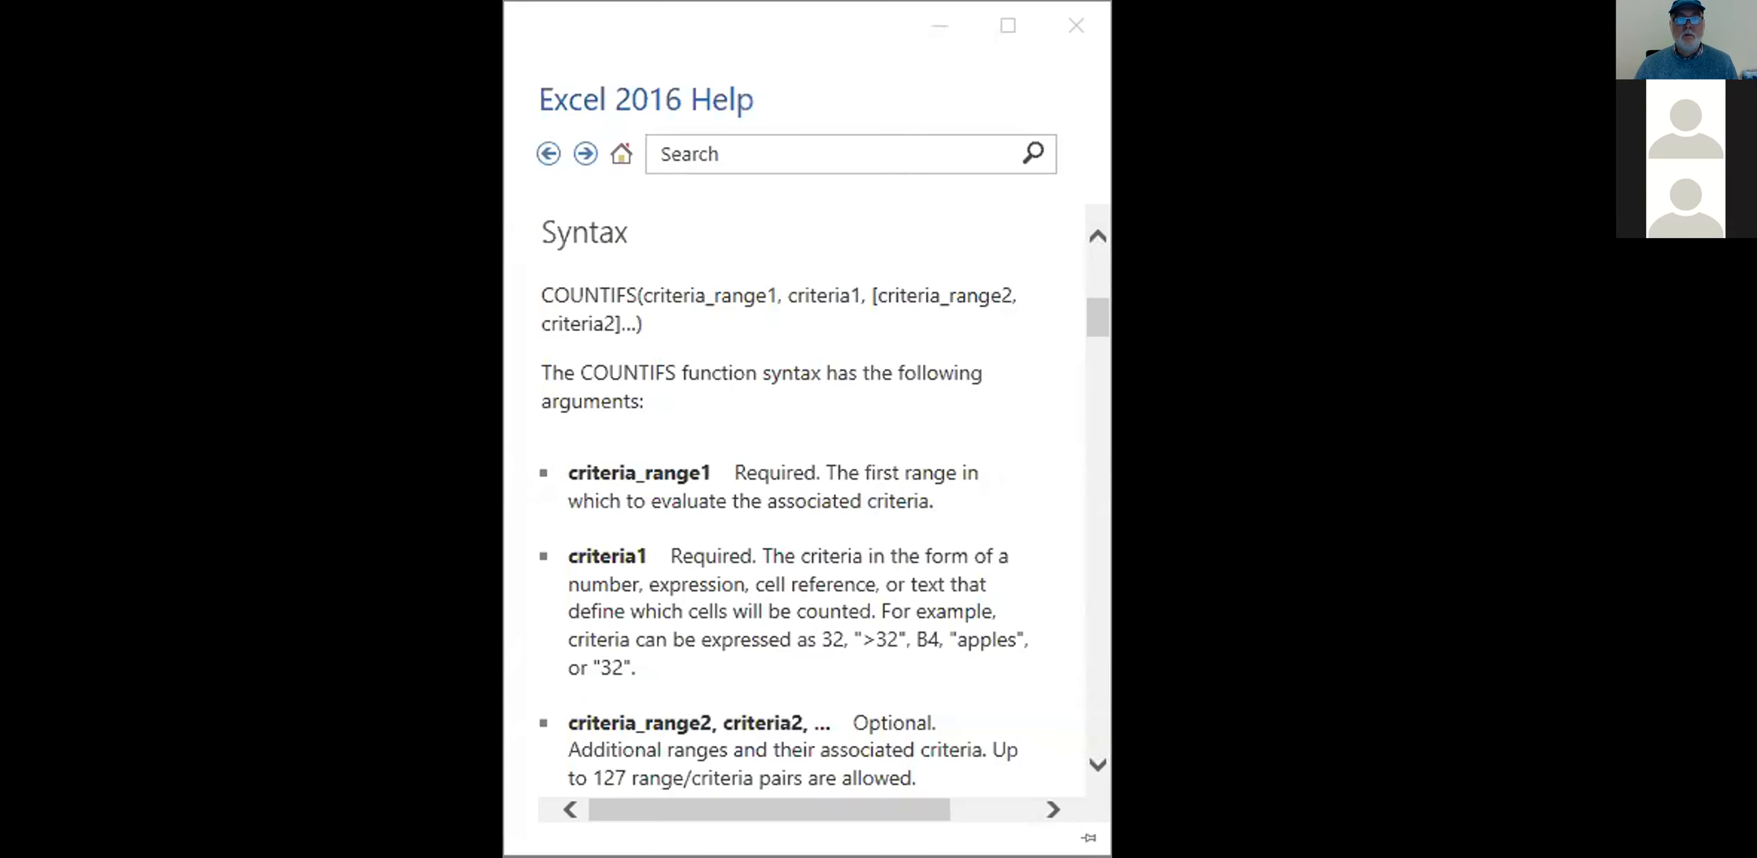
{"action": "left_click_drag", "start_coordinate": [1110, 428], "coordinate": [1252, 429]}
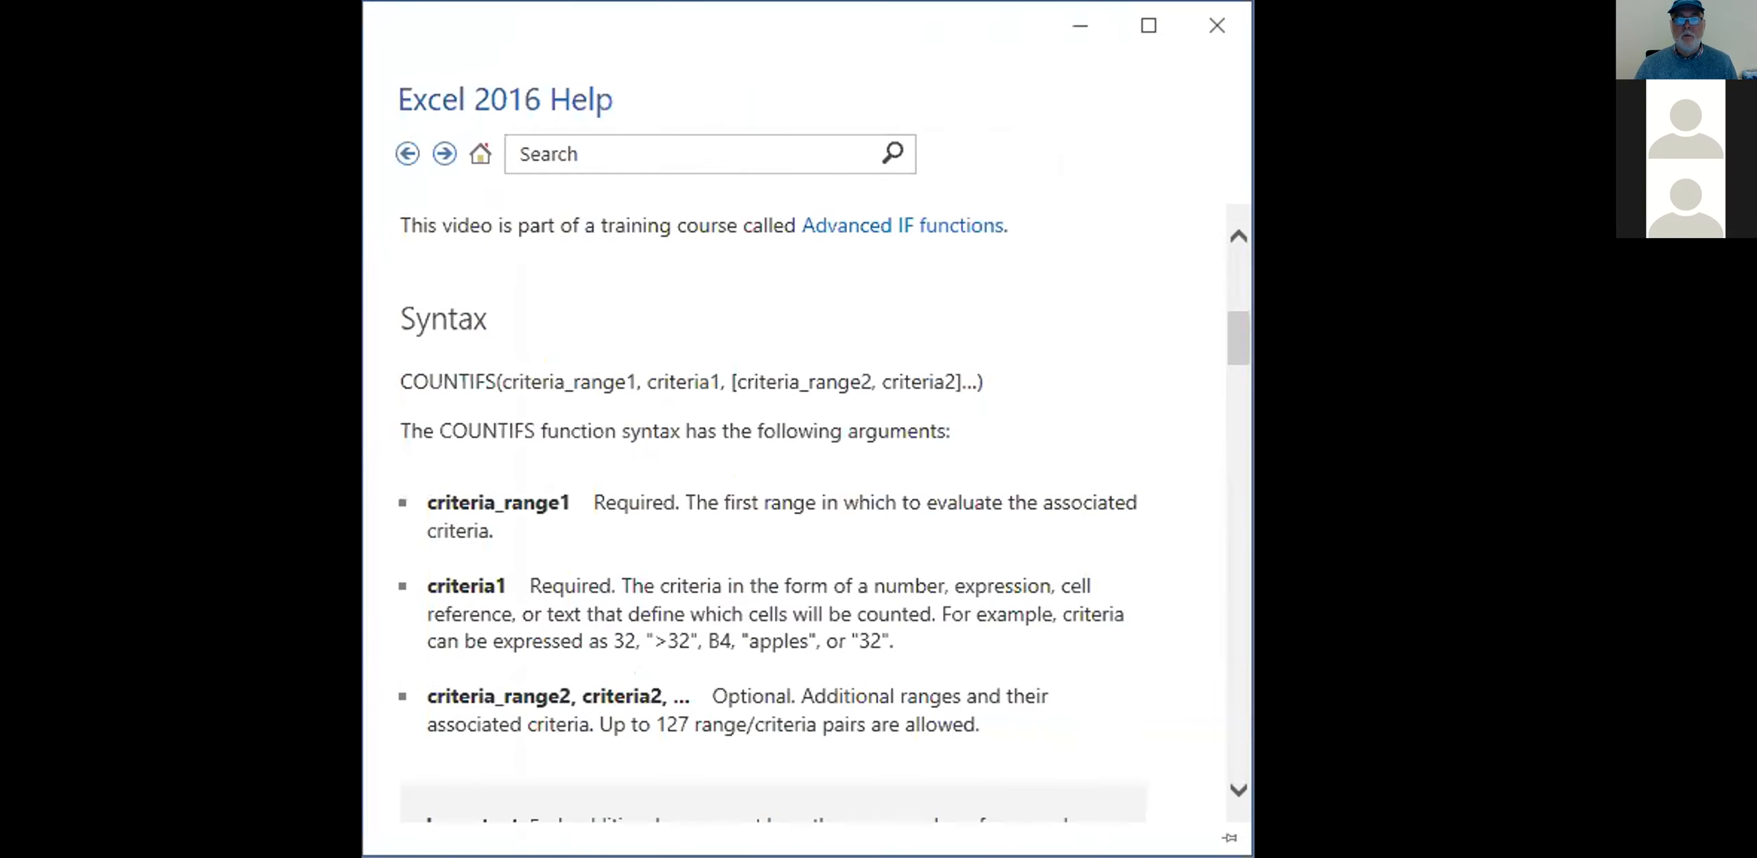
{"action": "left_click_drag", "start_coordinate": [807, 855], "coordinate": [808, 857]}
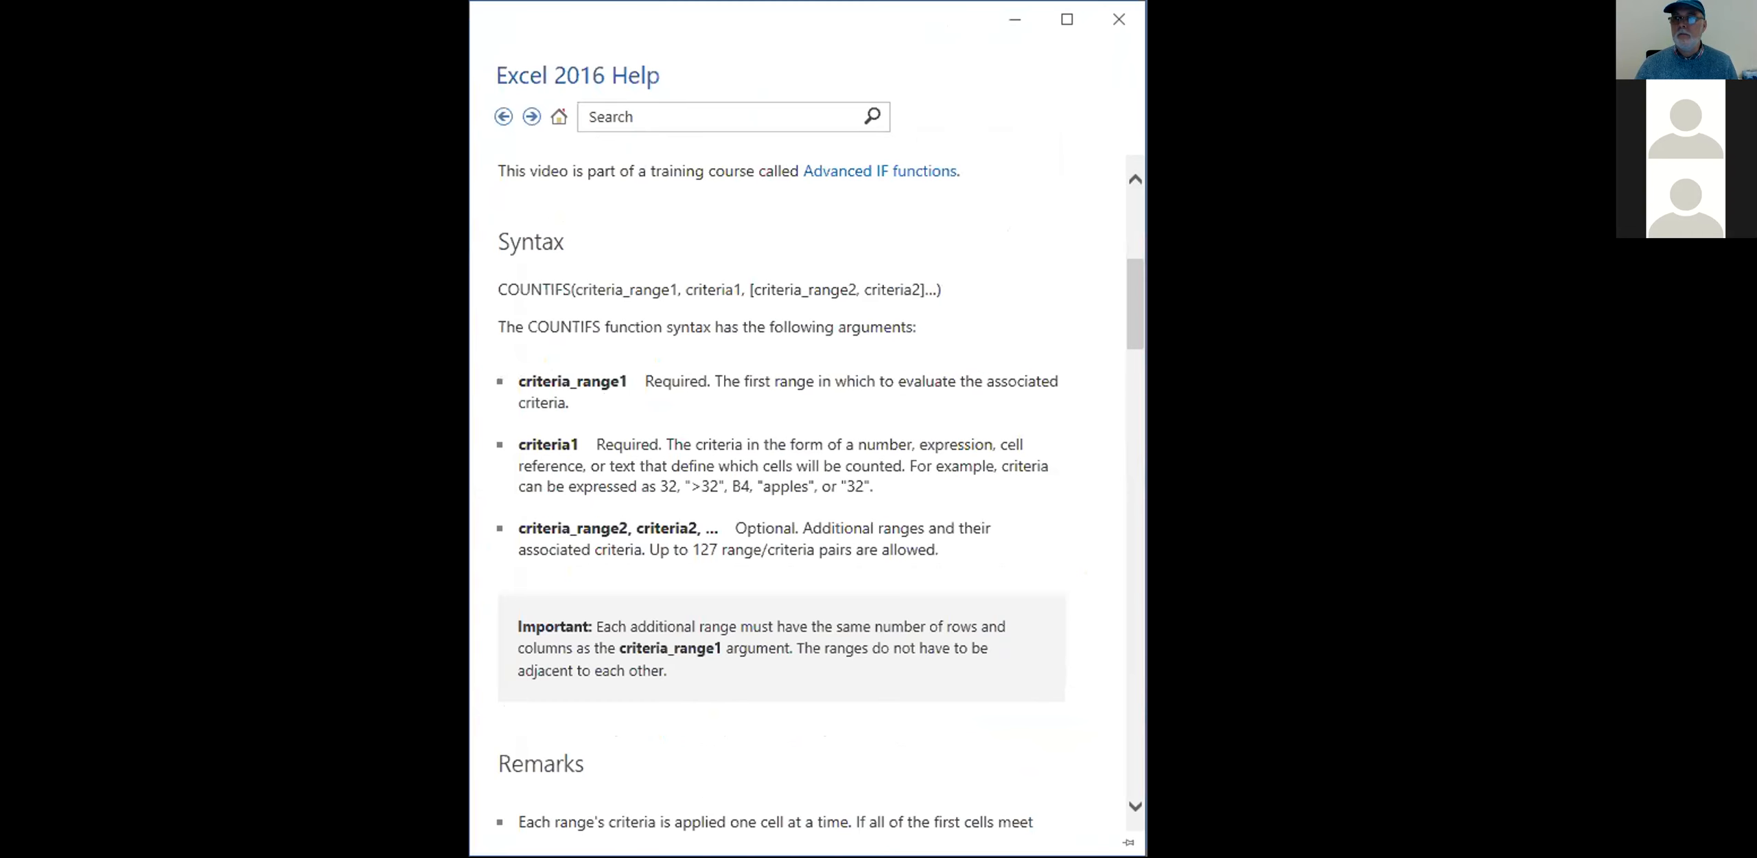
{"action": "key", "text": "alt+Tab"}
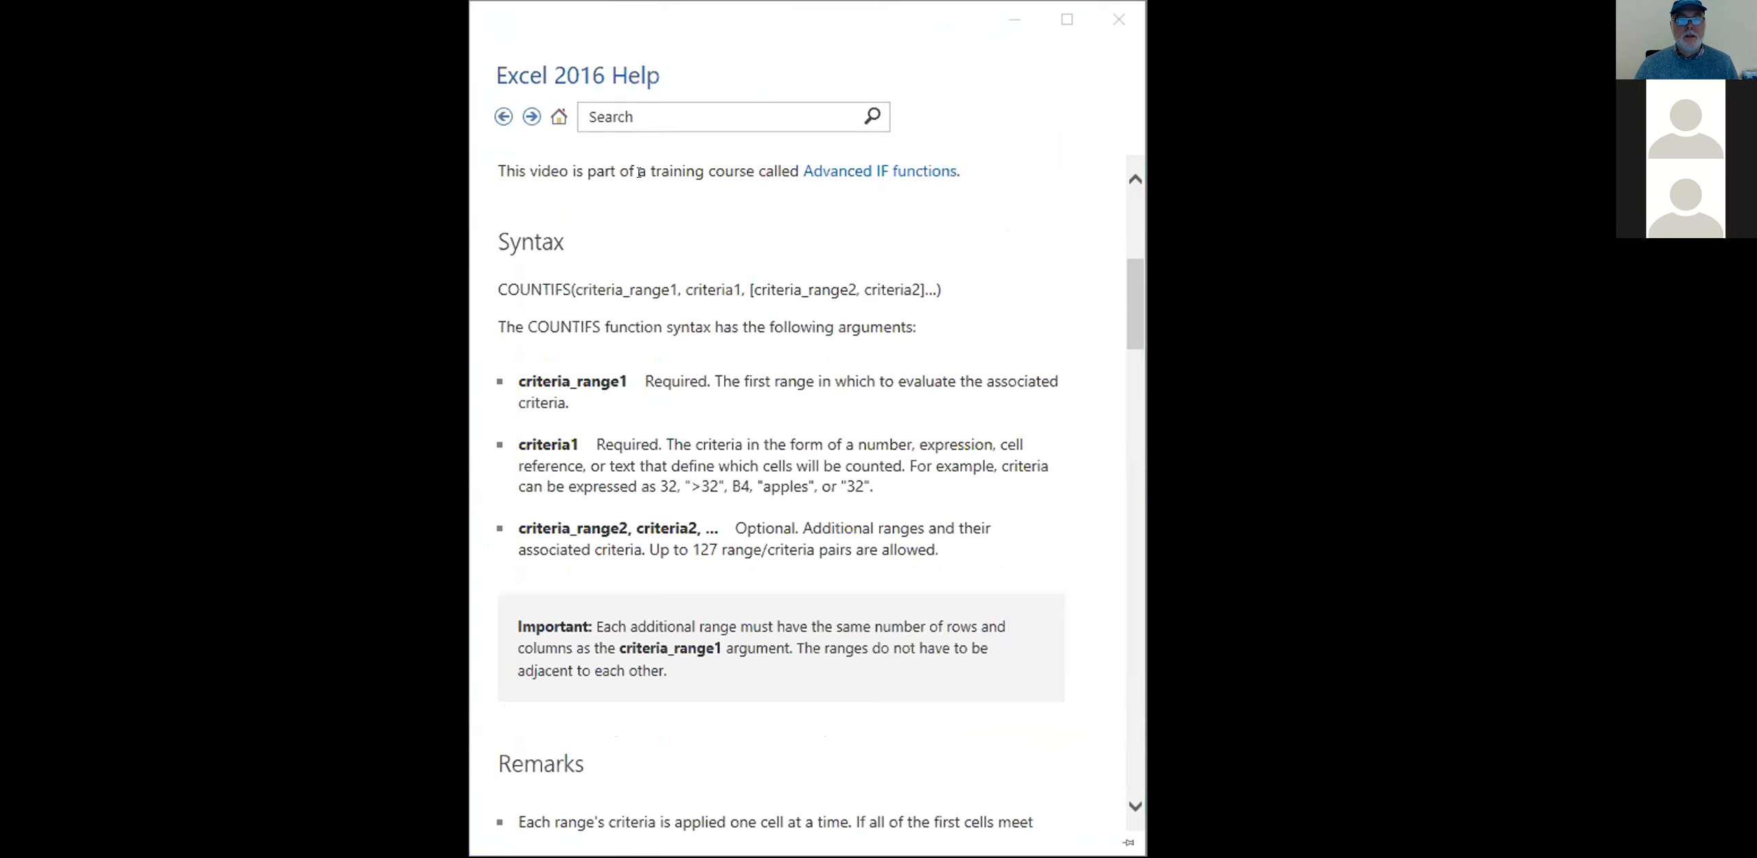
{"action": "scroll", "coordinate": [640, 173], "scroll_direction": "up", "scroll_amount": 6}
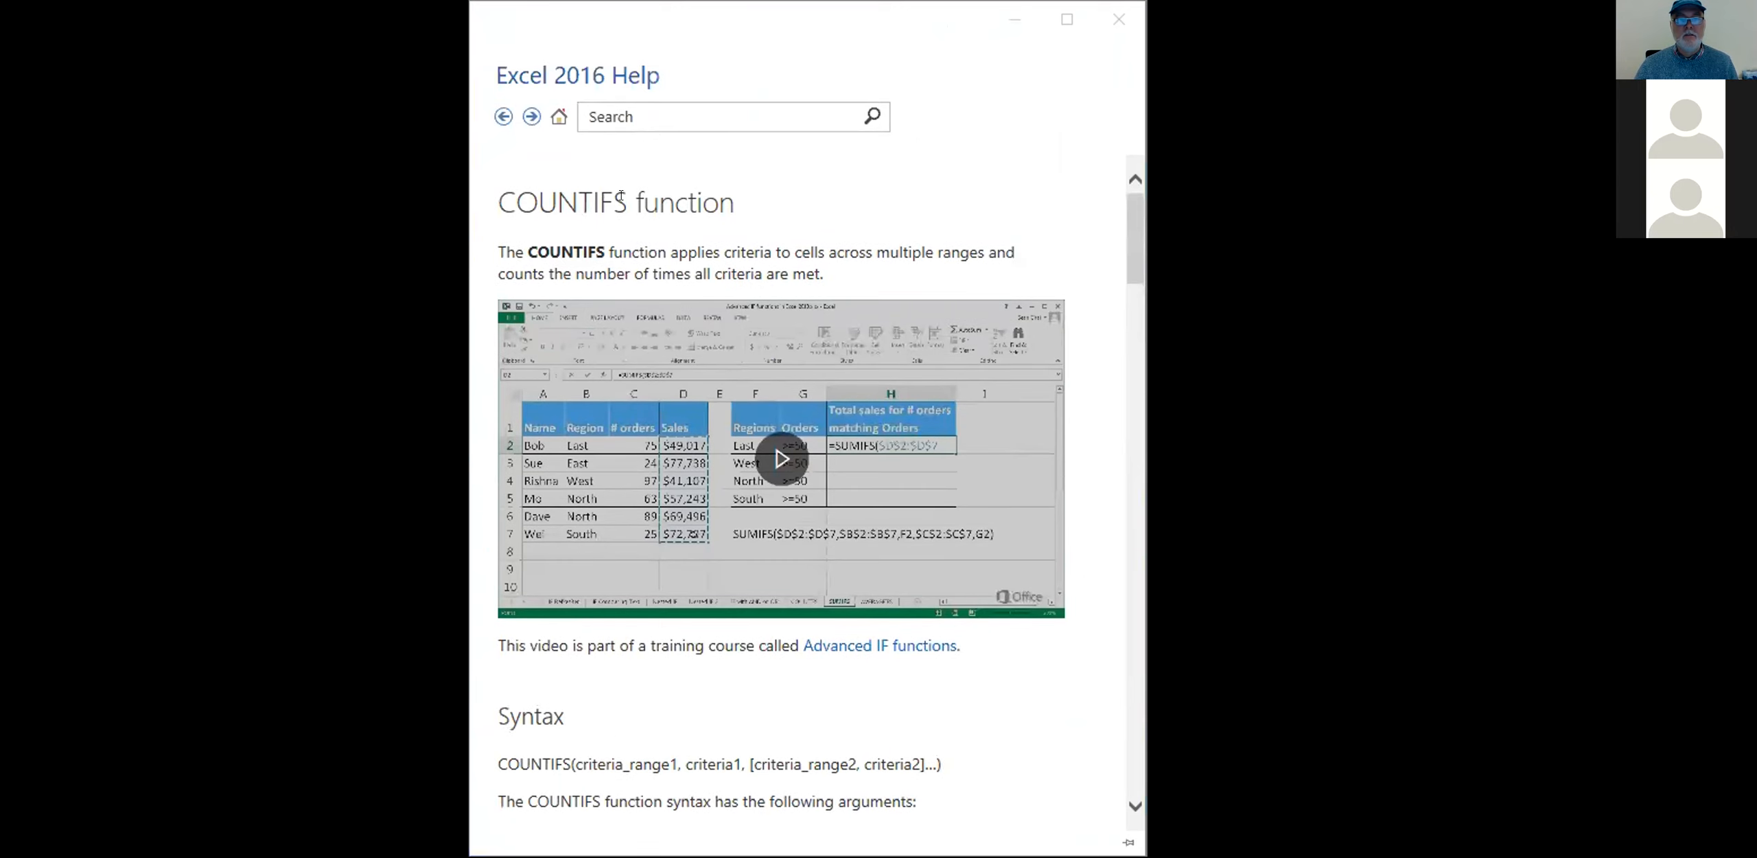
{"action": "scroll", "coordinate": [656, 407], "scroll_direction": "down", "scroll_amount": 3}
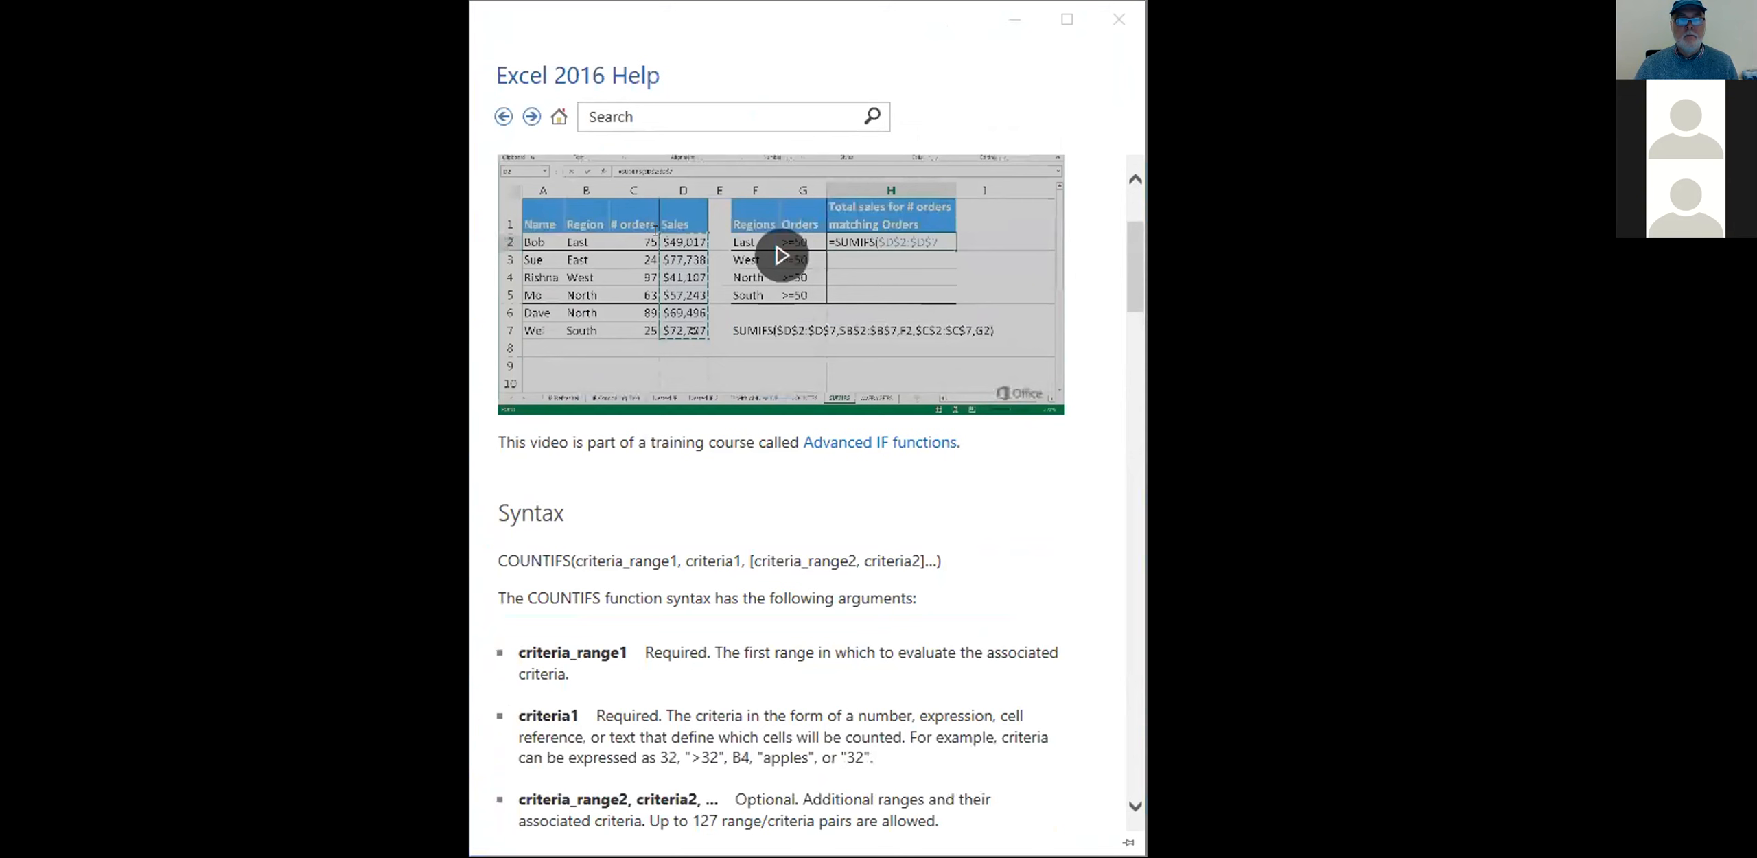
{"action": "scroll", "coordinate": [657, 407], "scroll_direction": "down", "scroll_amount": 3}
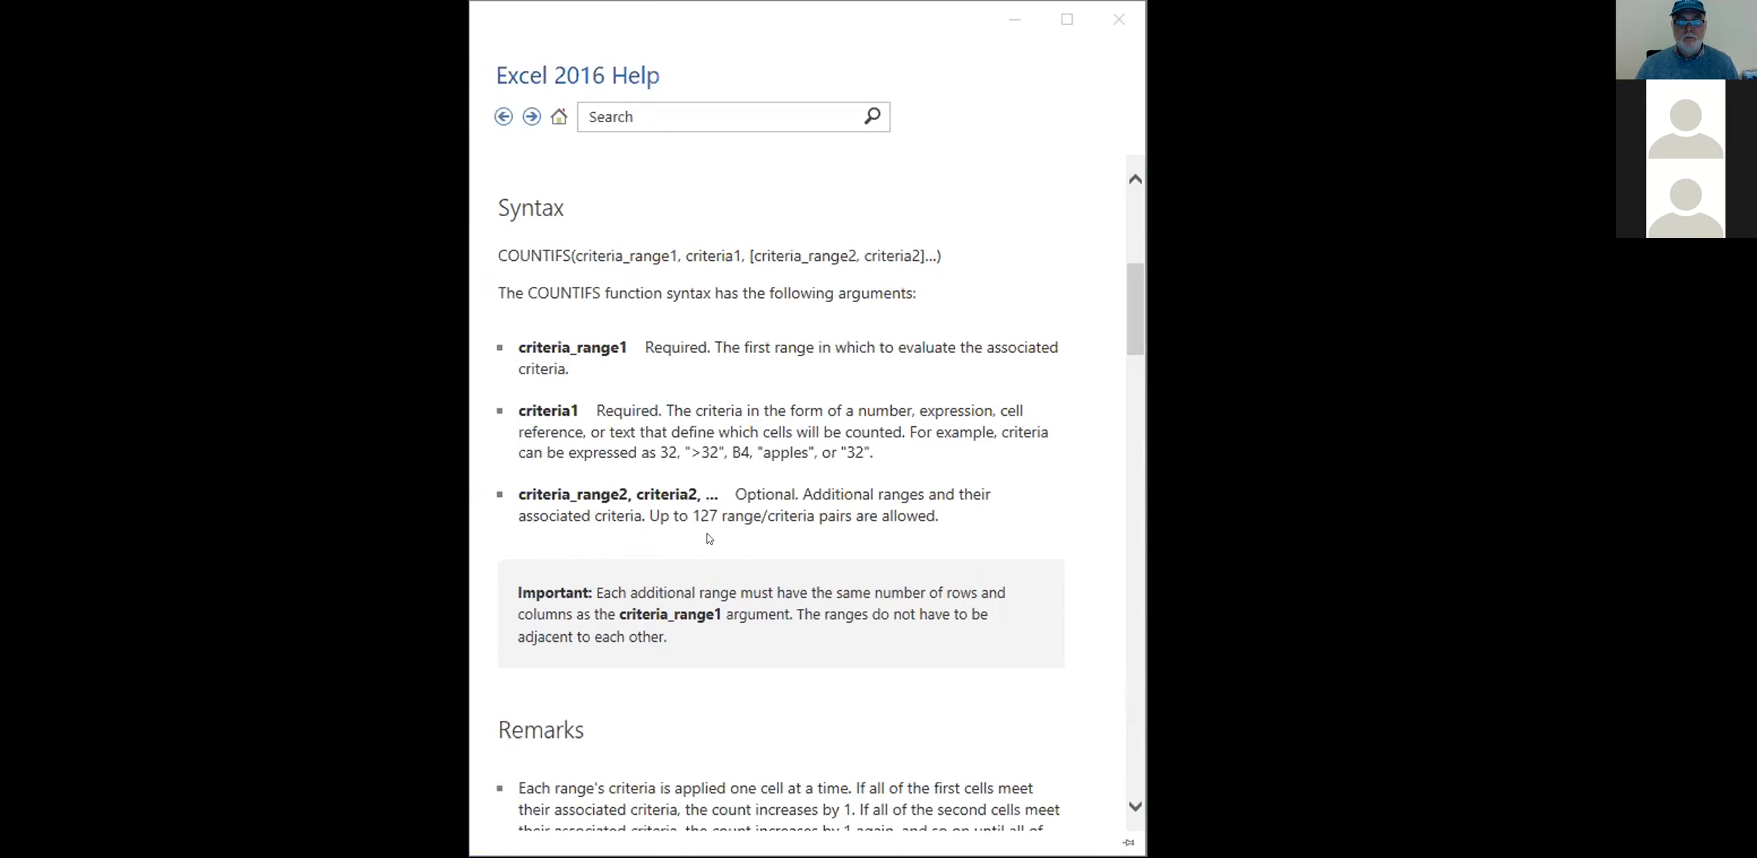
{"action": "scroll", "coordinate": [709, 538], "scroll_direction": "down", "scroll_amount": 12}
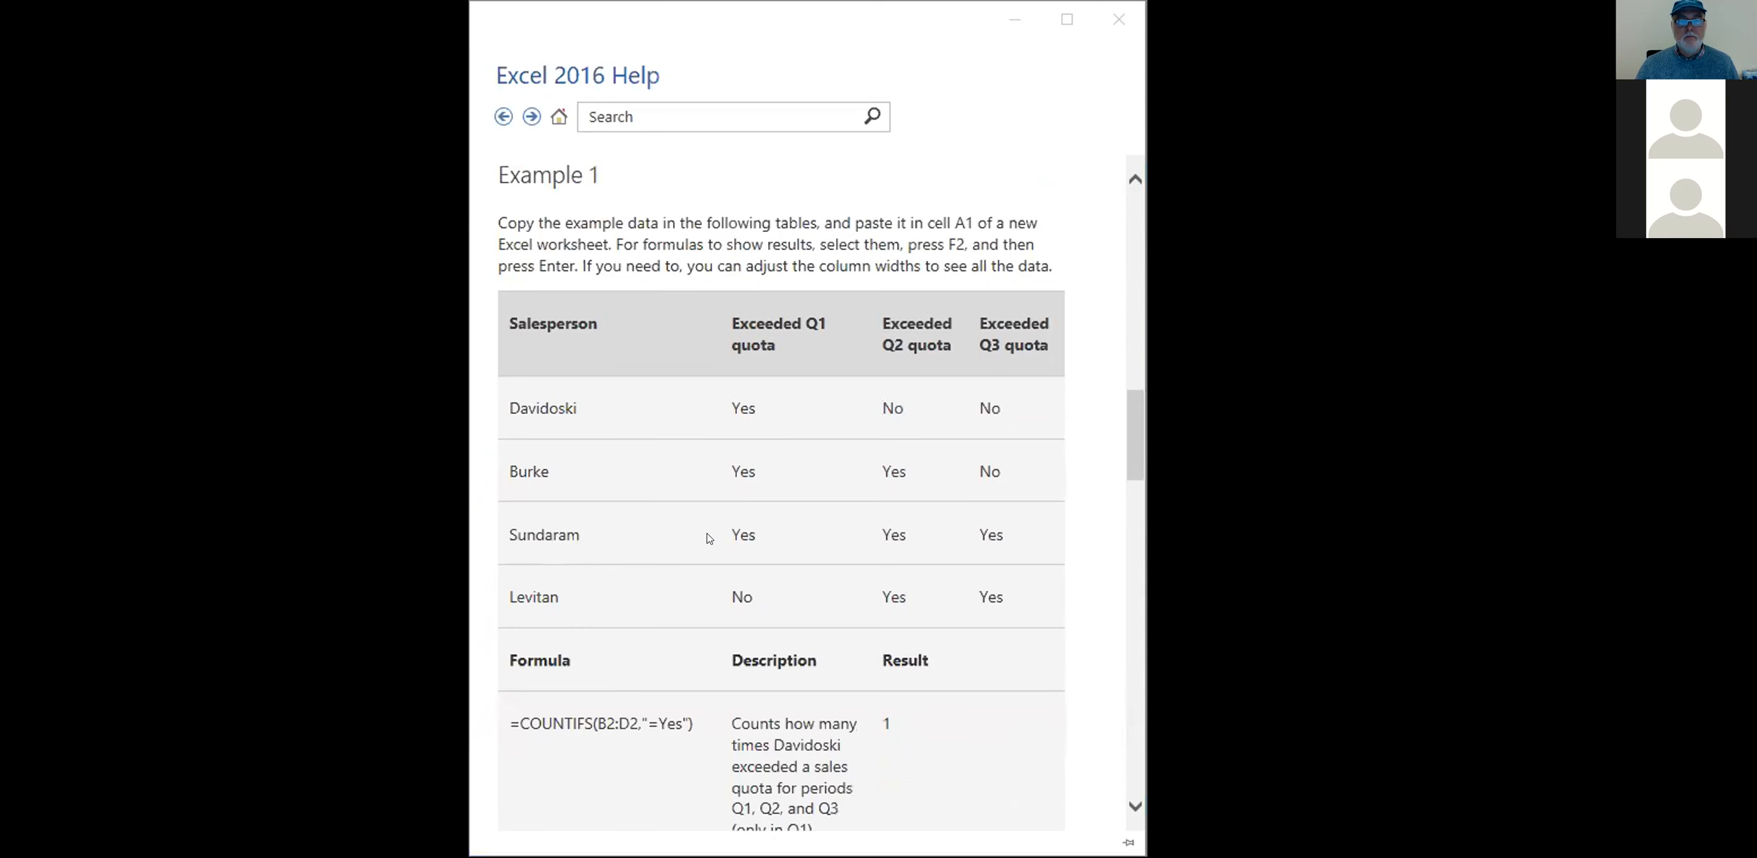
{"action": "scroll", "coordinate": [709, 538], "scroll_direction": "down", "scroll_amount": 4}
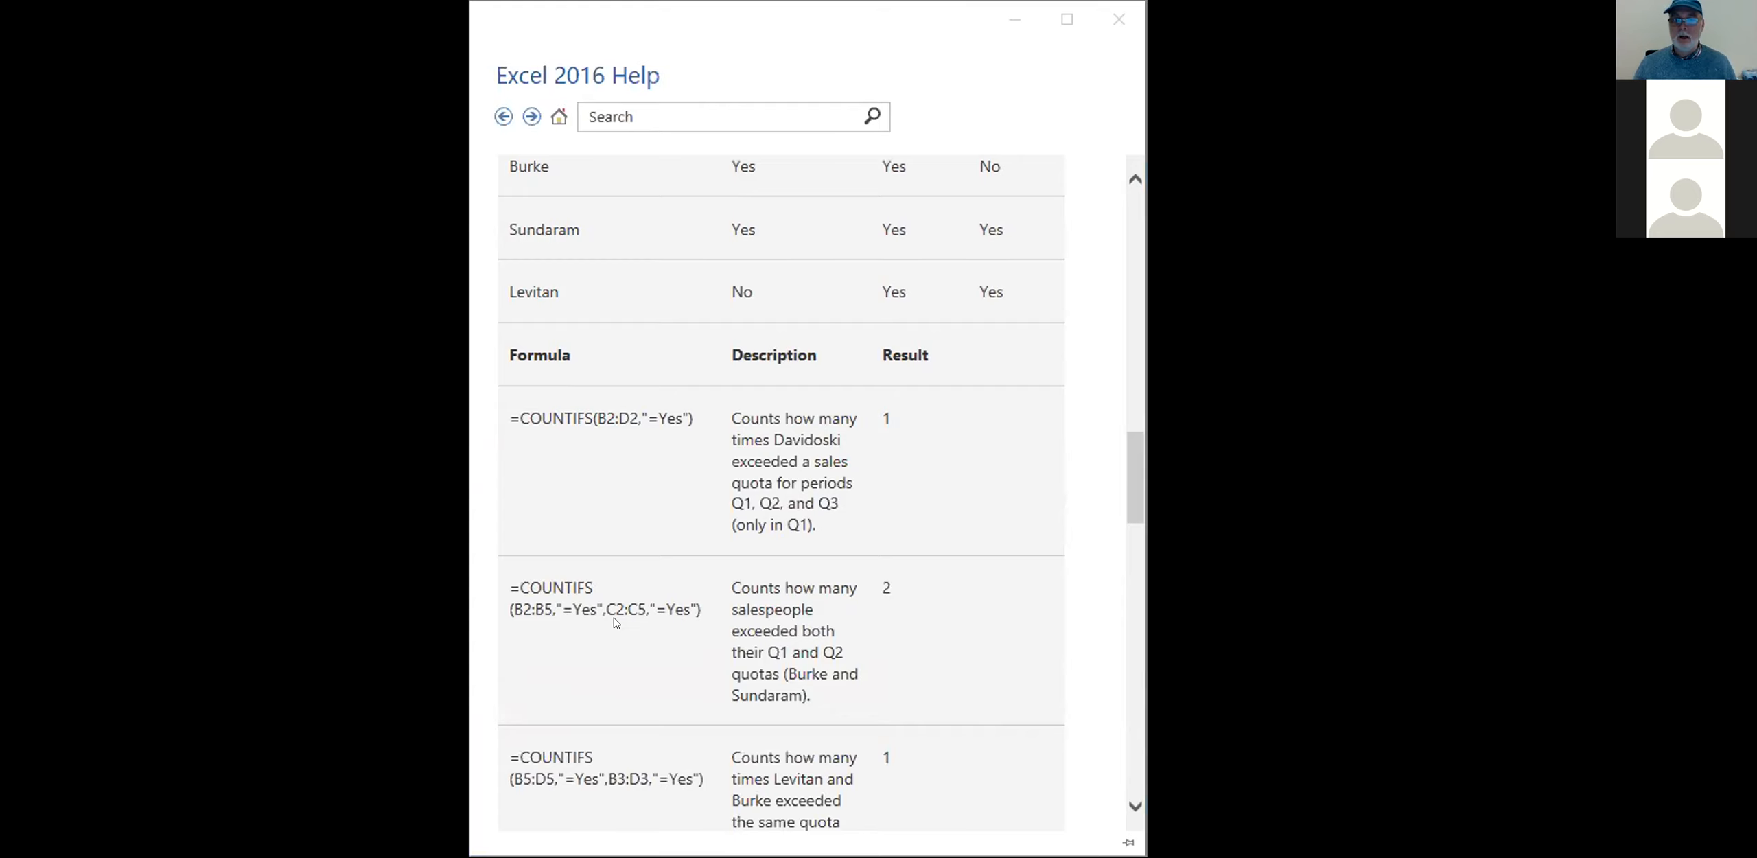
{"action": "scroll", "coordinate": [614, 622], "scroll_direction": "down", "scroll_amount": 3}
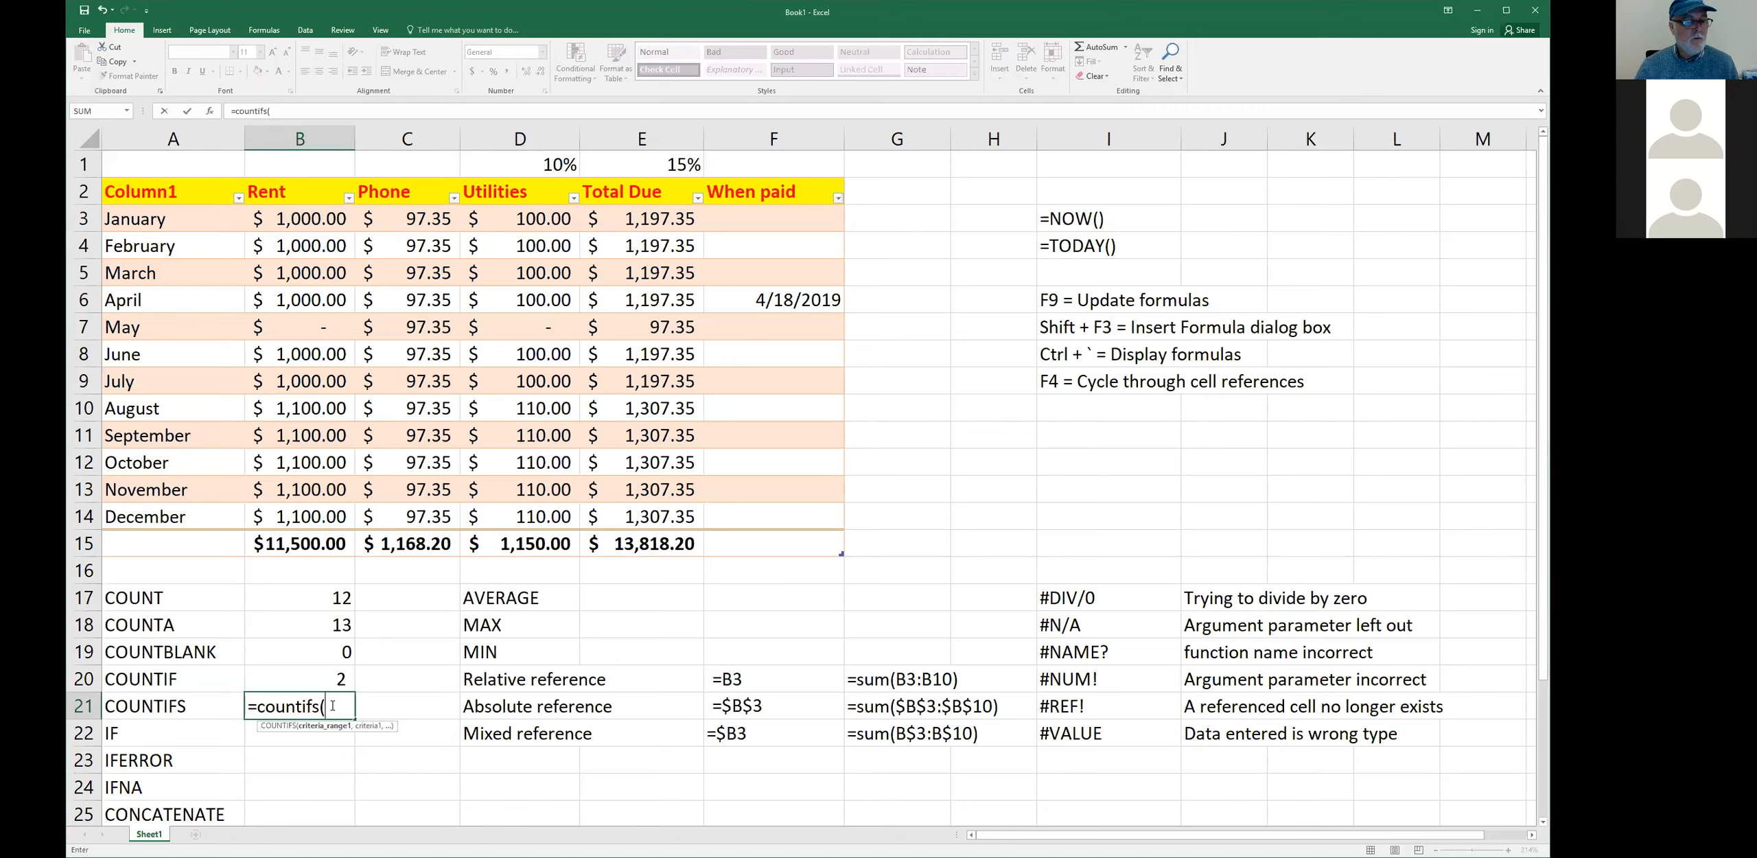
- Complete the B21 formula as =COUNTIFS(B3:D14,"",B3:D14,"=0")
{"action": "type", "text": "B3"}
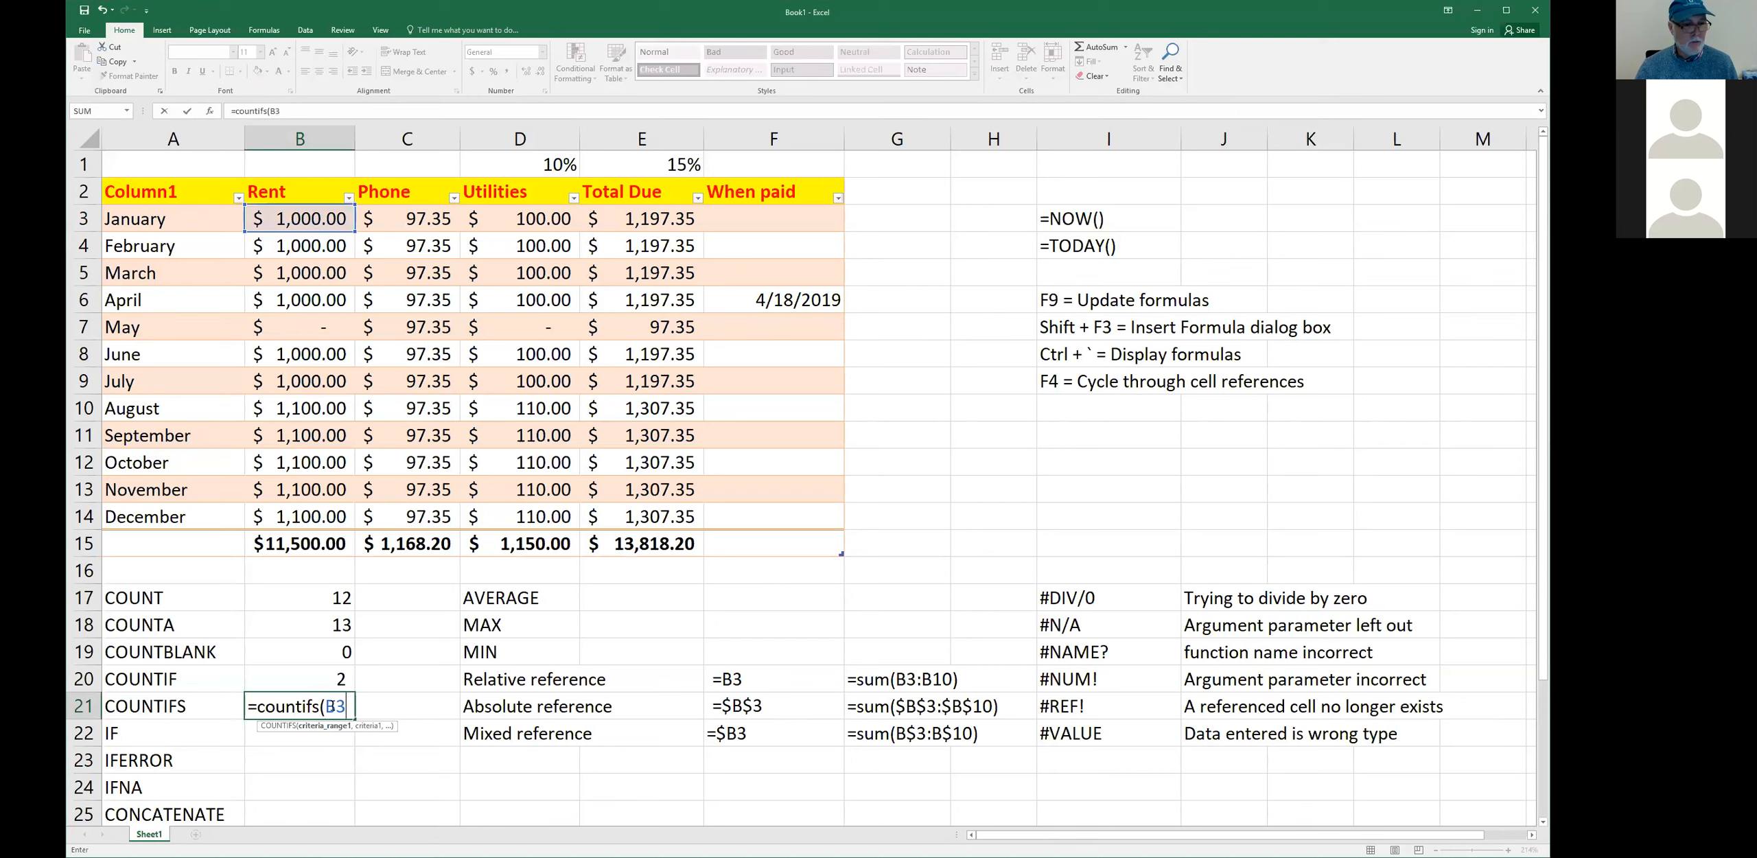
{"action": "type", "text": ":D14"}
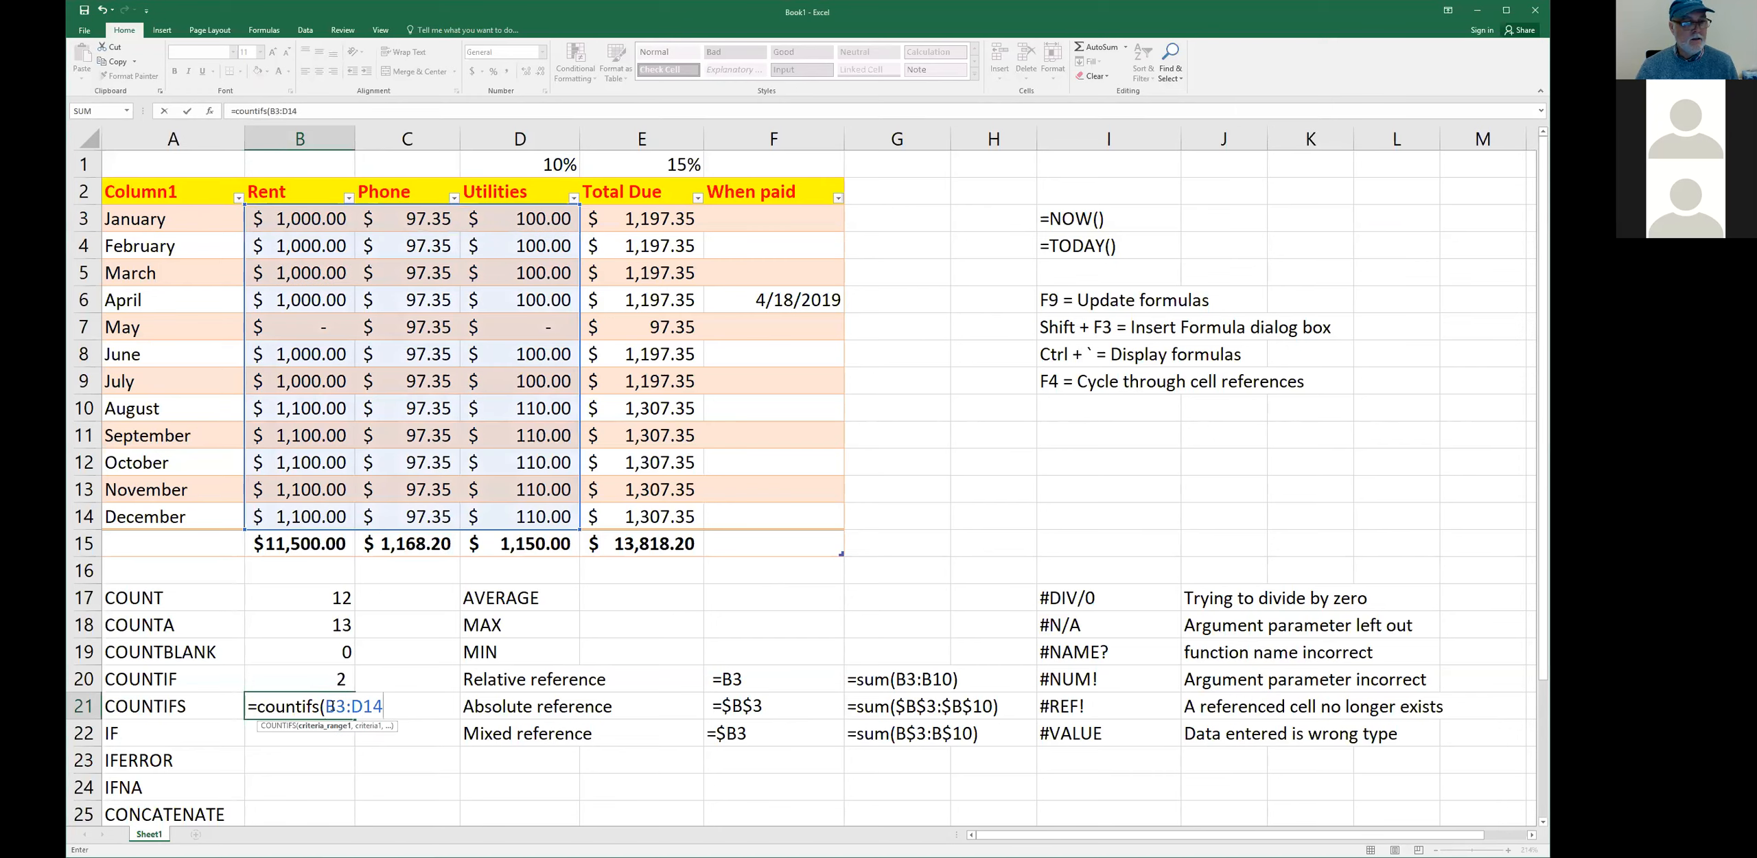
{"action": "type", "text": ",\""}
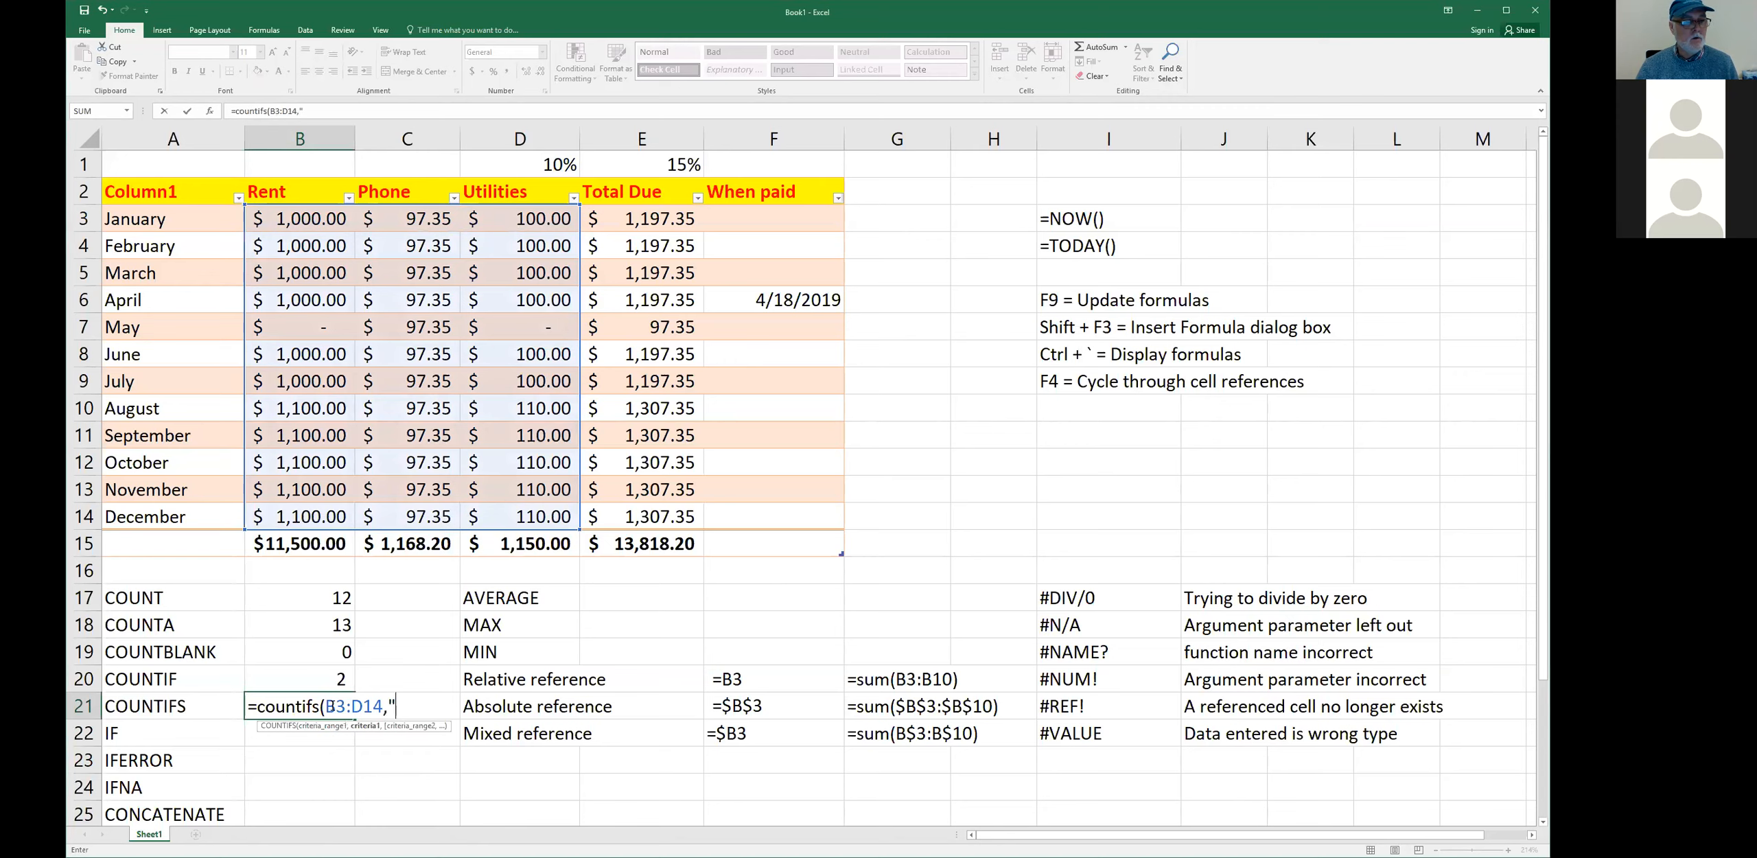
{"action": "type", "text": "\""}
{"action": "type", "text": ","}
{"action": "type", "text": "B"}
{"action": "type", "text": "3:D"}
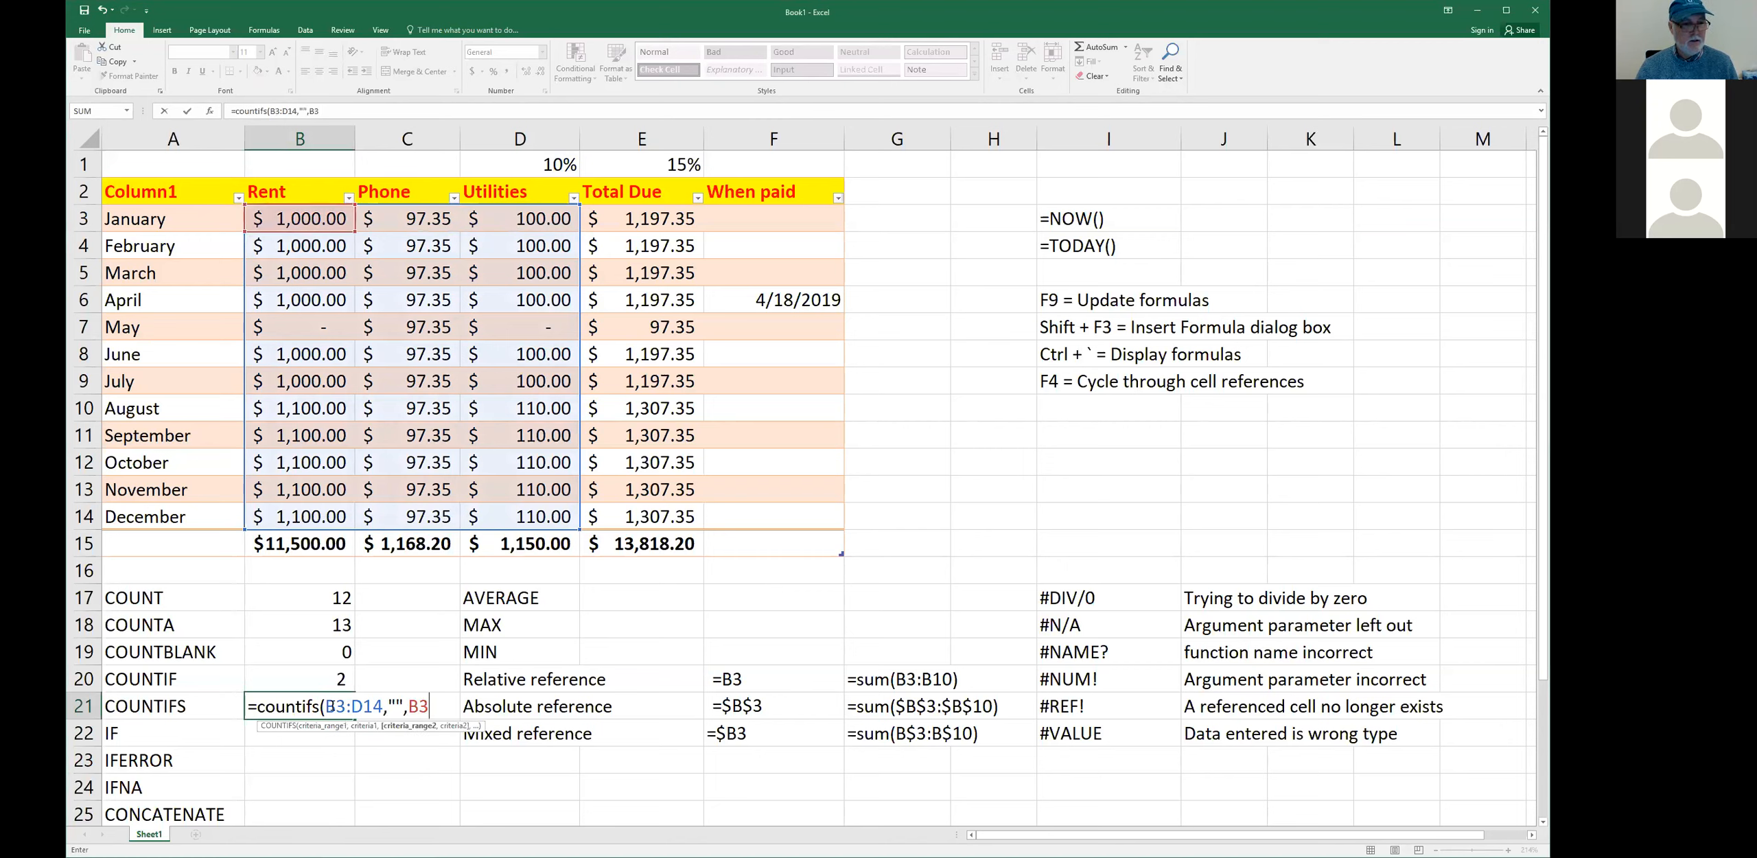
{"action": "type", "text": "14"}
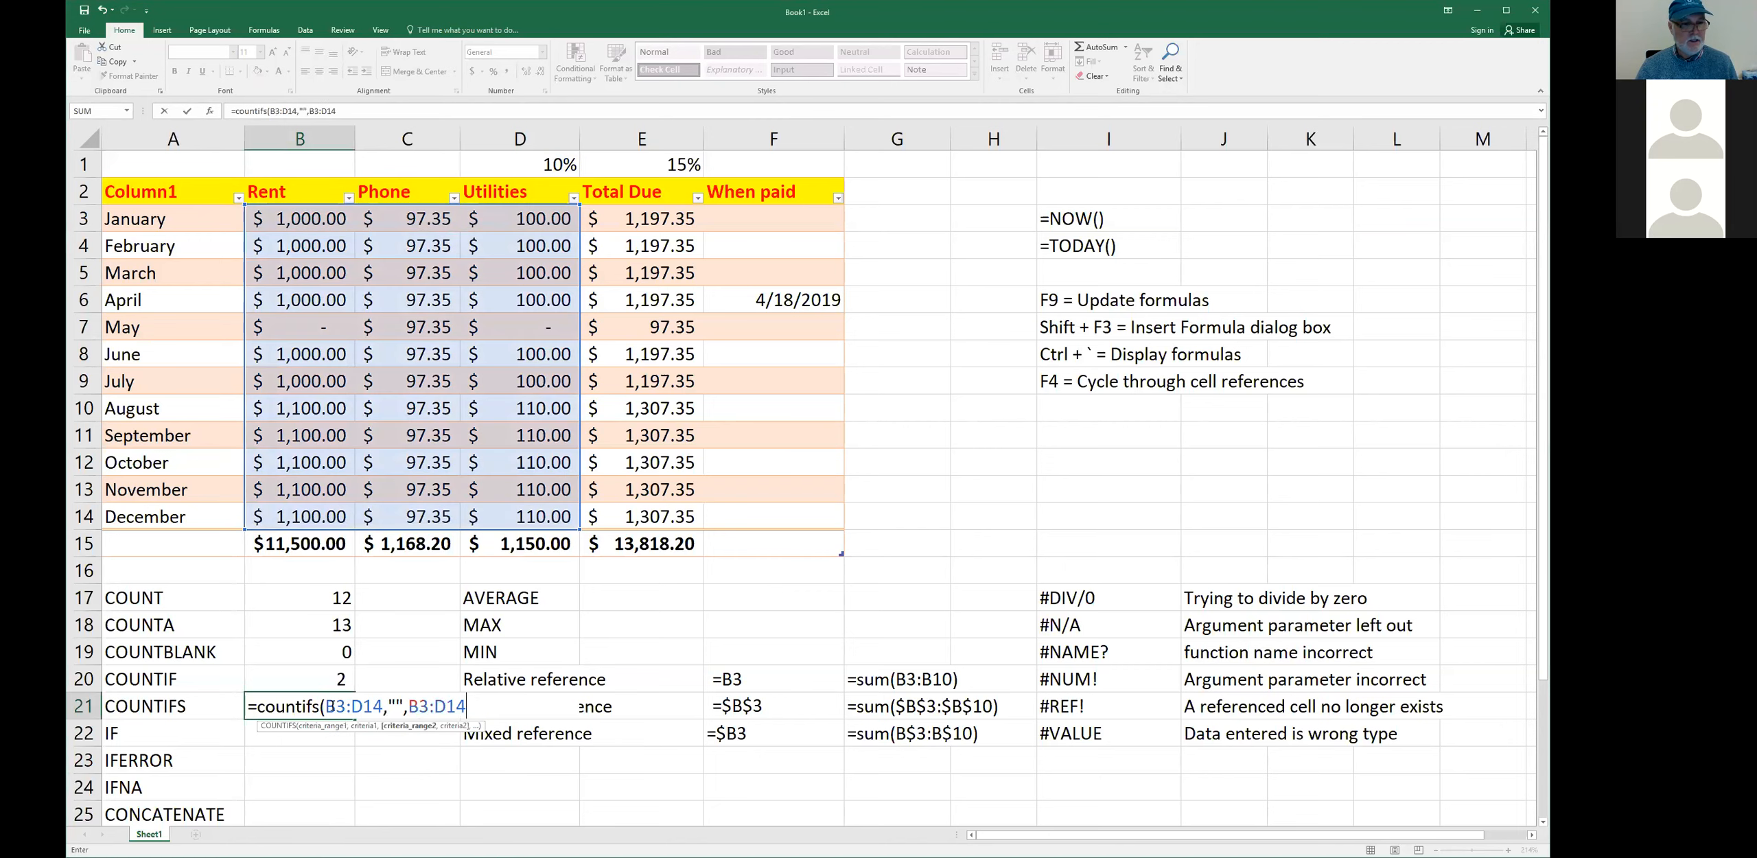
{"action": "type", "text": ",\""}
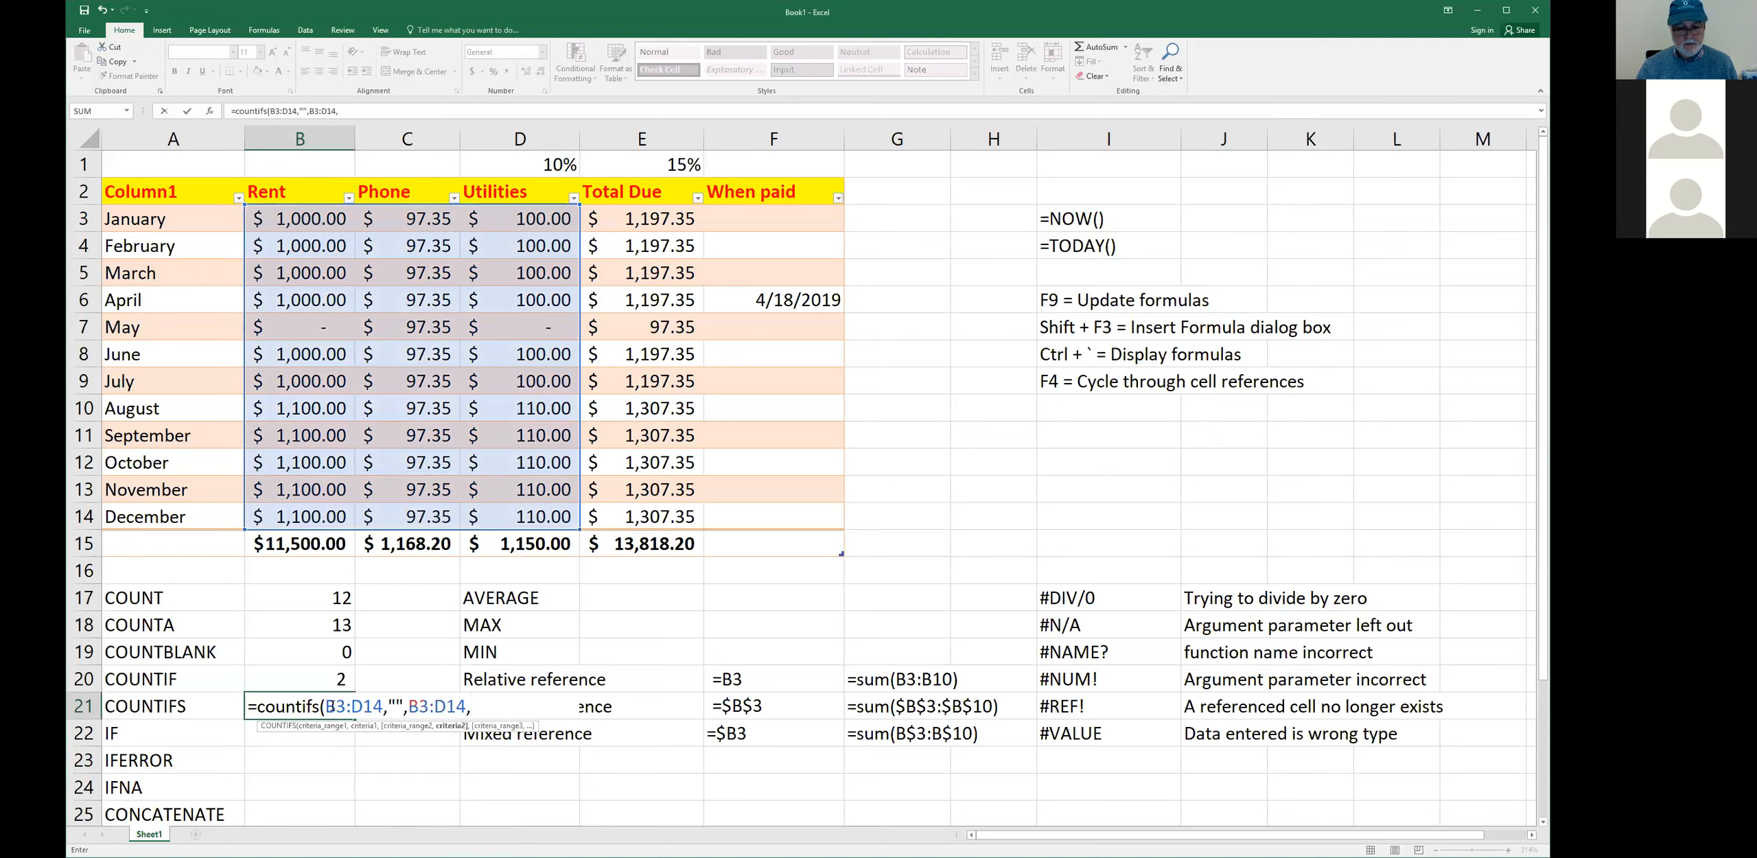
{"action": "type", "text": "=0\")"}
{"action": "key", "text": "Return"}
- Compare the COUNTIFS formula in B21 with the COUNTIF formula in B20
{"action": "left_click", "coordinate": [330, 705]}
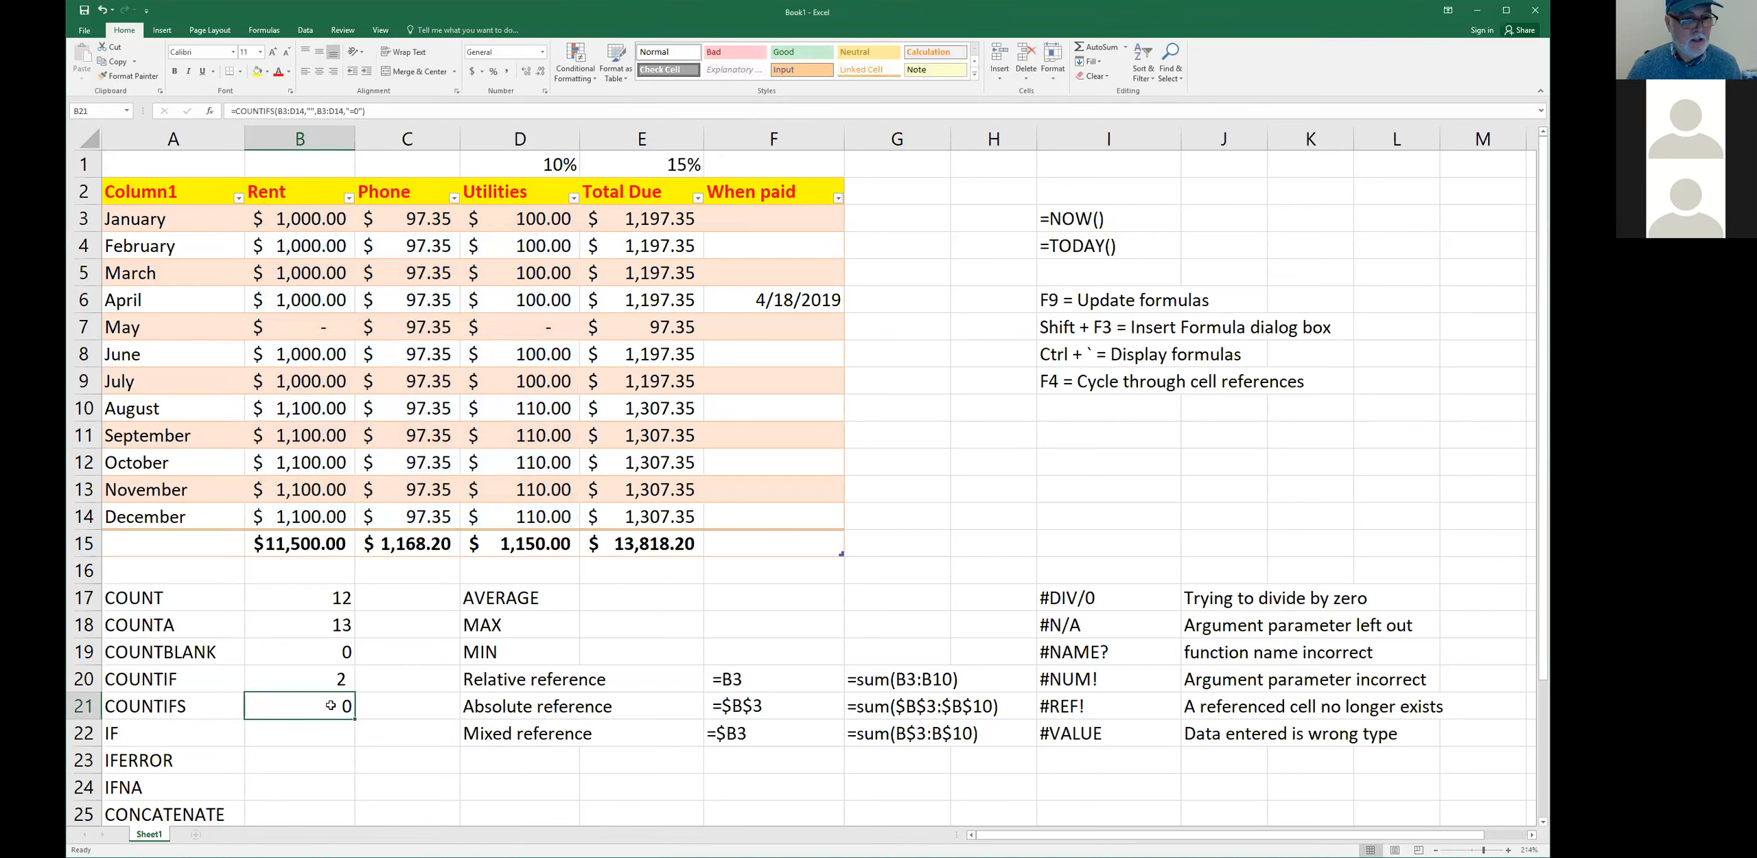
{"action": "key", "text": "Up"}
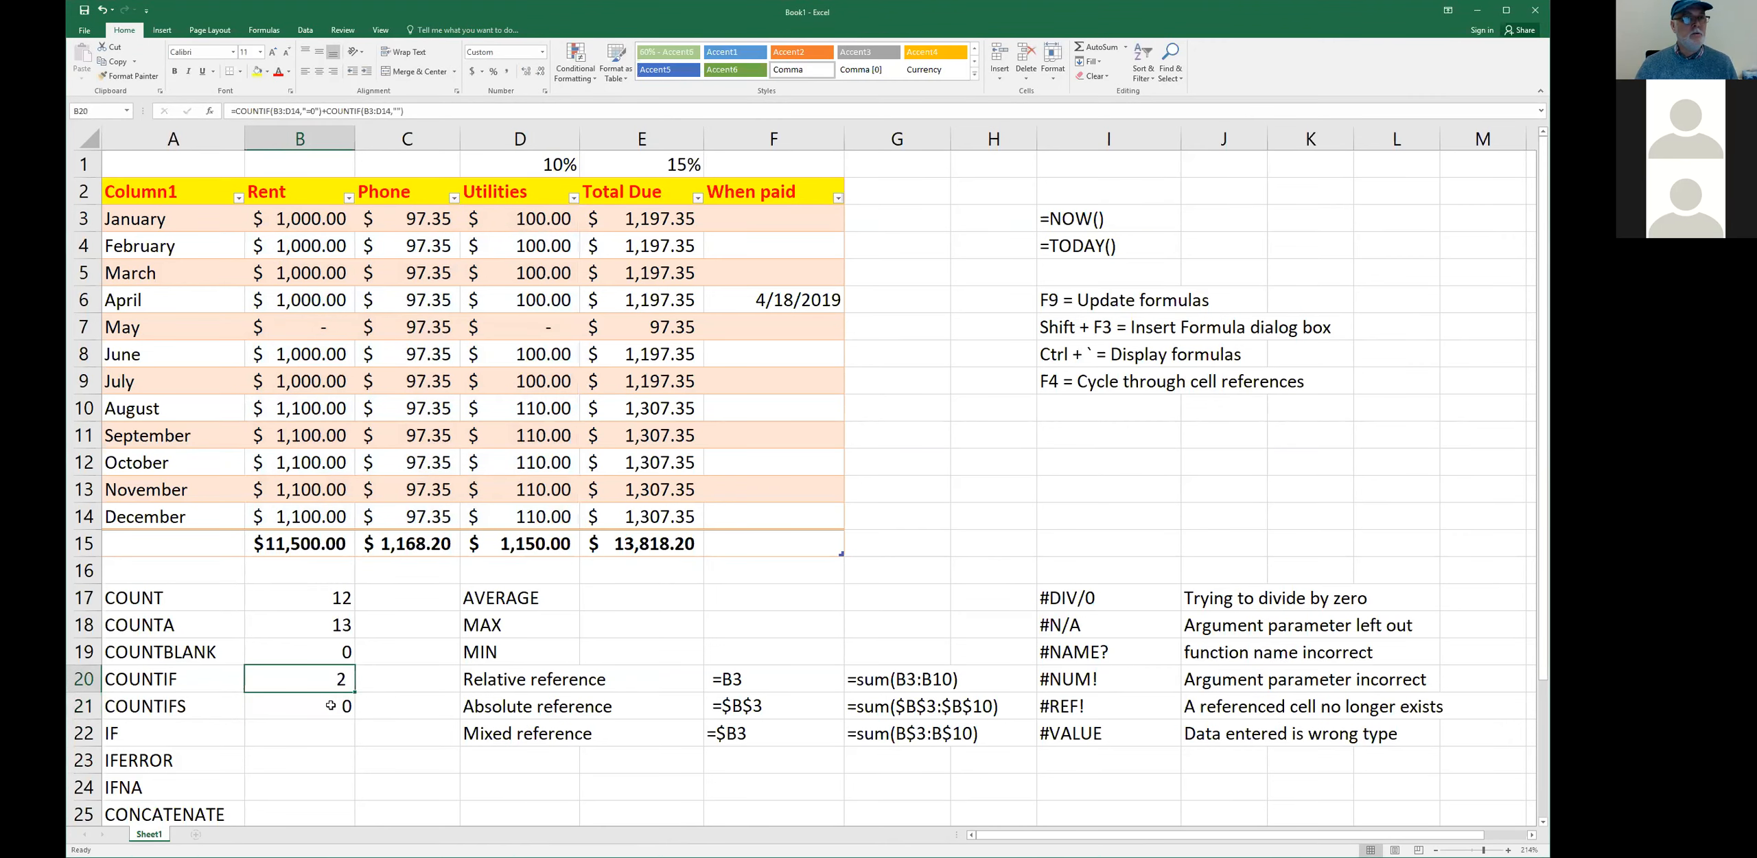
{"action": "left_click", "coordinate": [331, 704]}
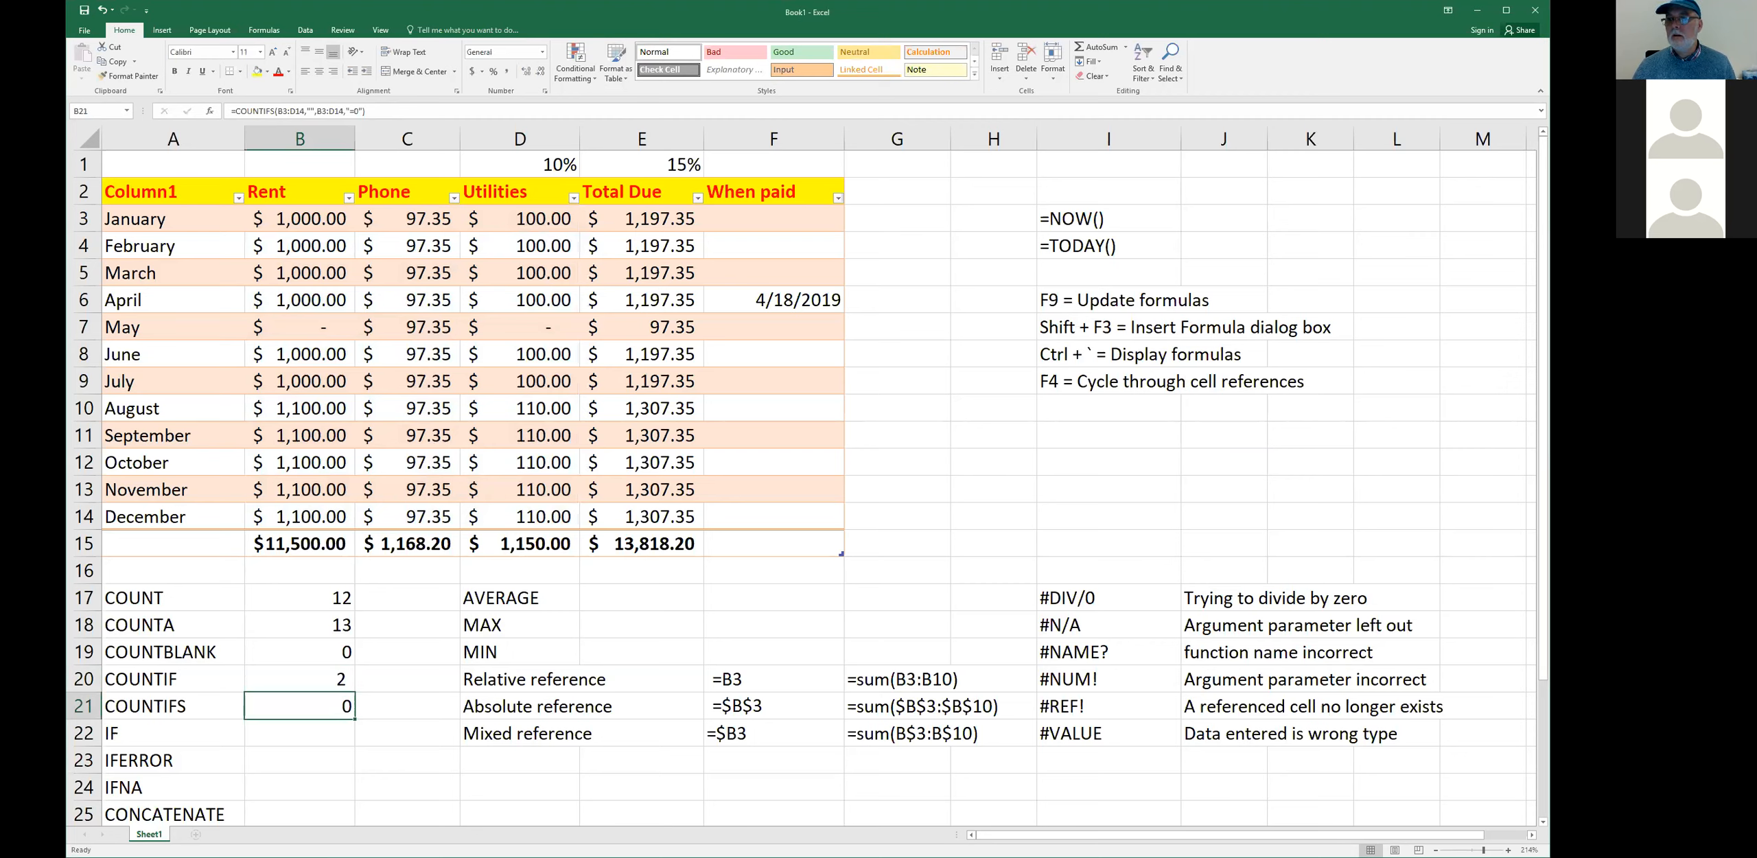
{"action": "left_click", "coordinate": [294, 733]}
{"action": "scroll", "coordinate": [385, 758], "scroll_direction": "down", "scroll_amount": 2}
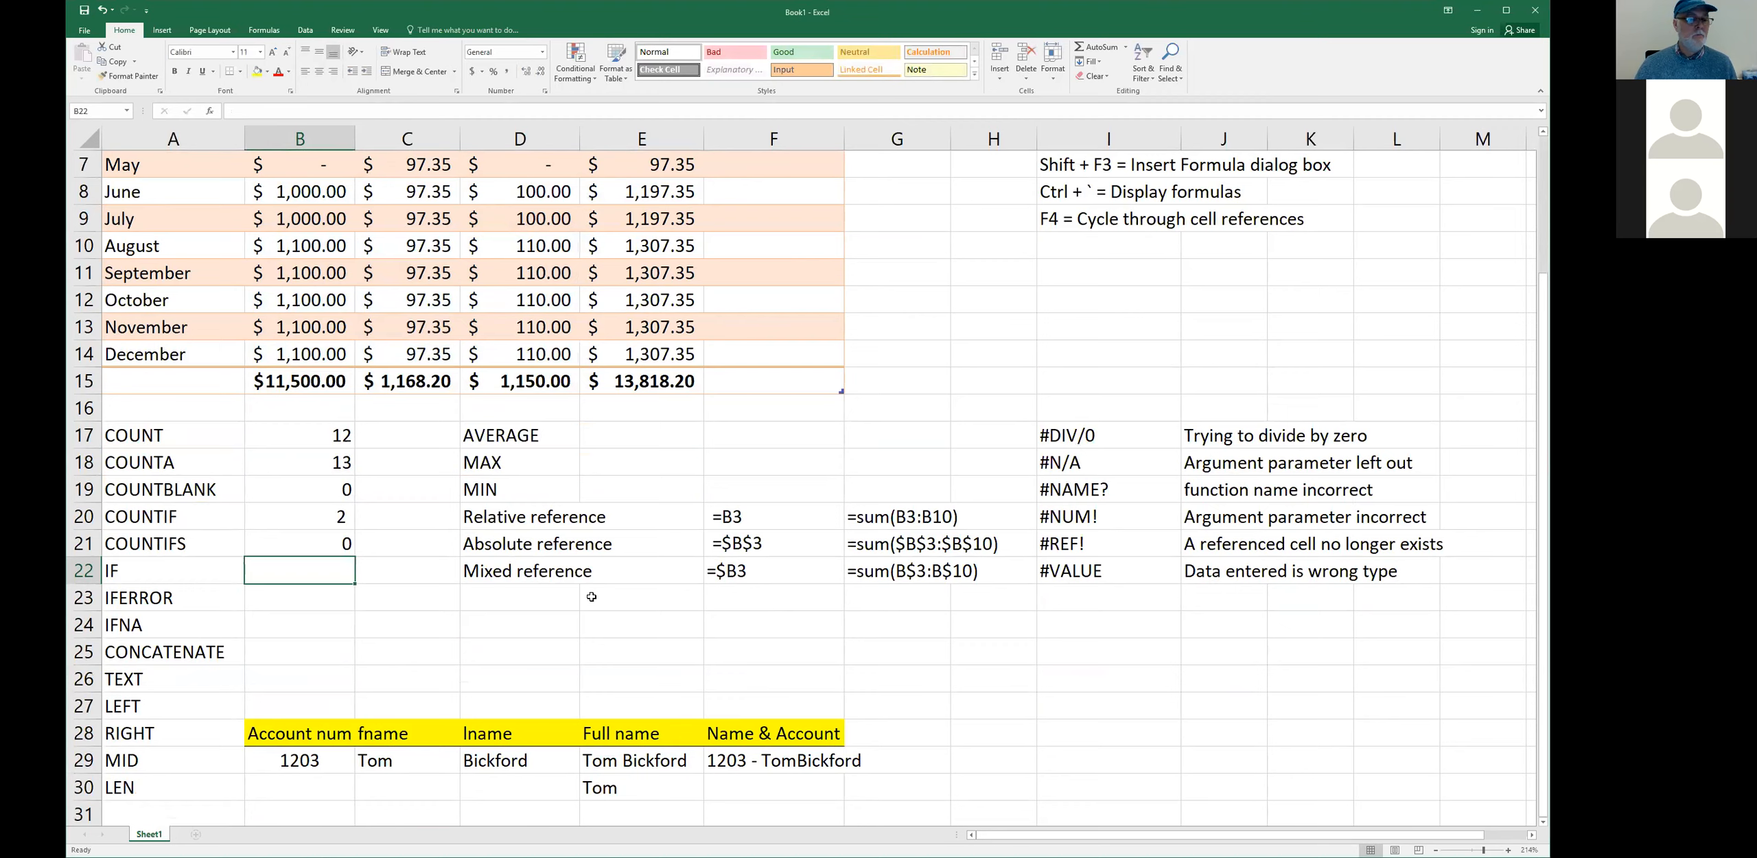
{"action": "type", "text": "="}
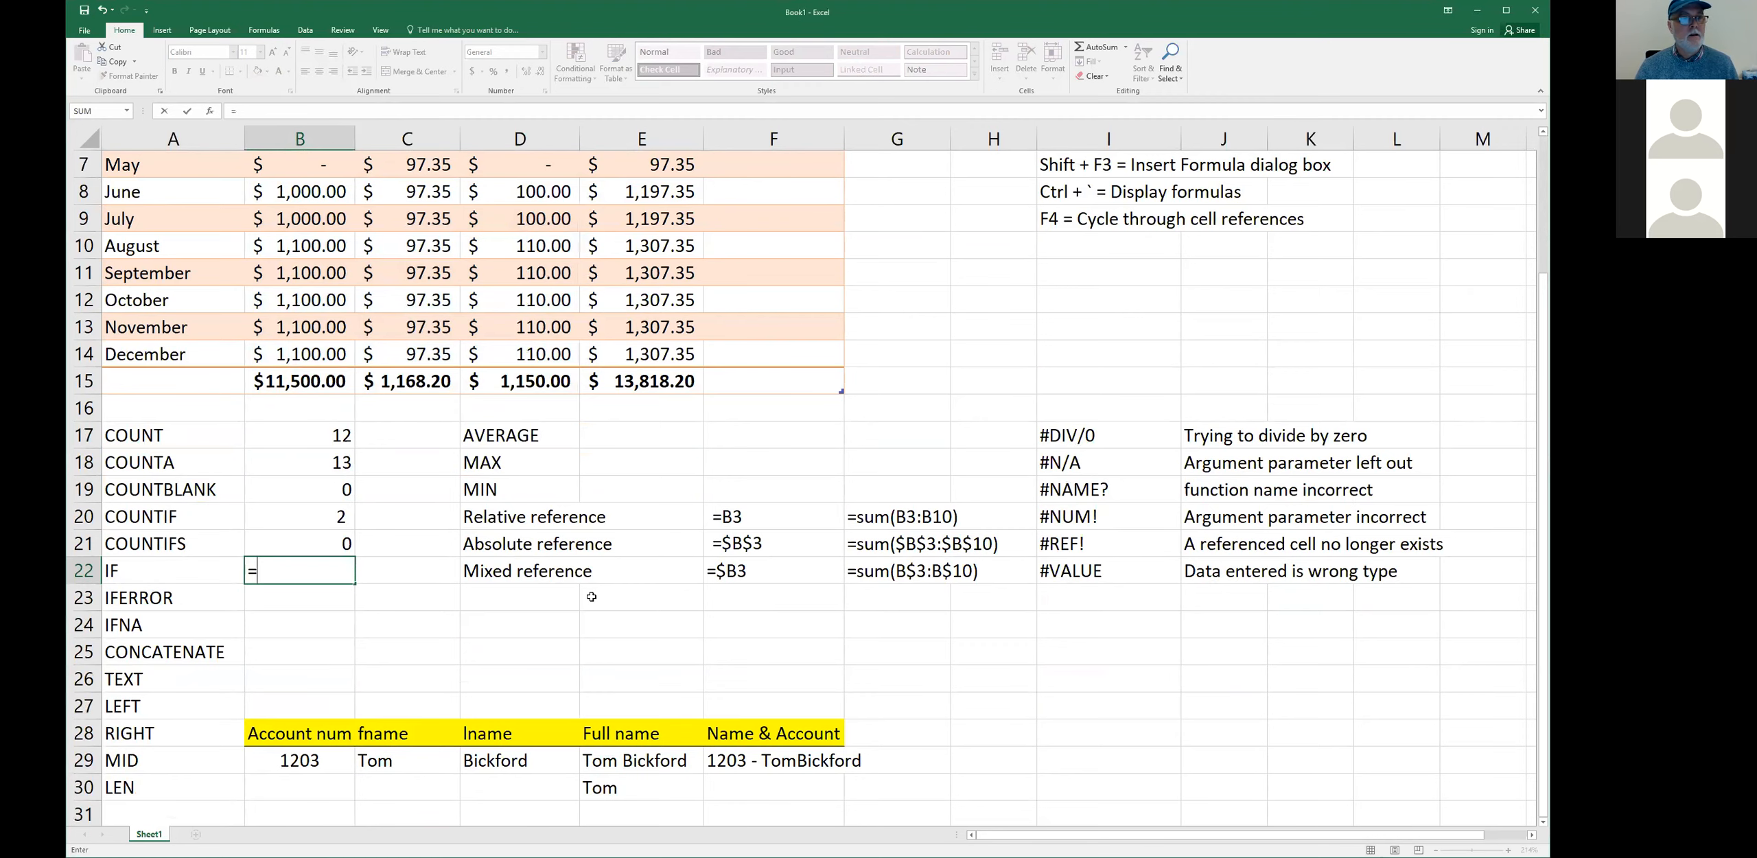
{"action": "scroll", "coordinate": [542, 536], "scroll_direction": "up", "scroll_amount": 1}
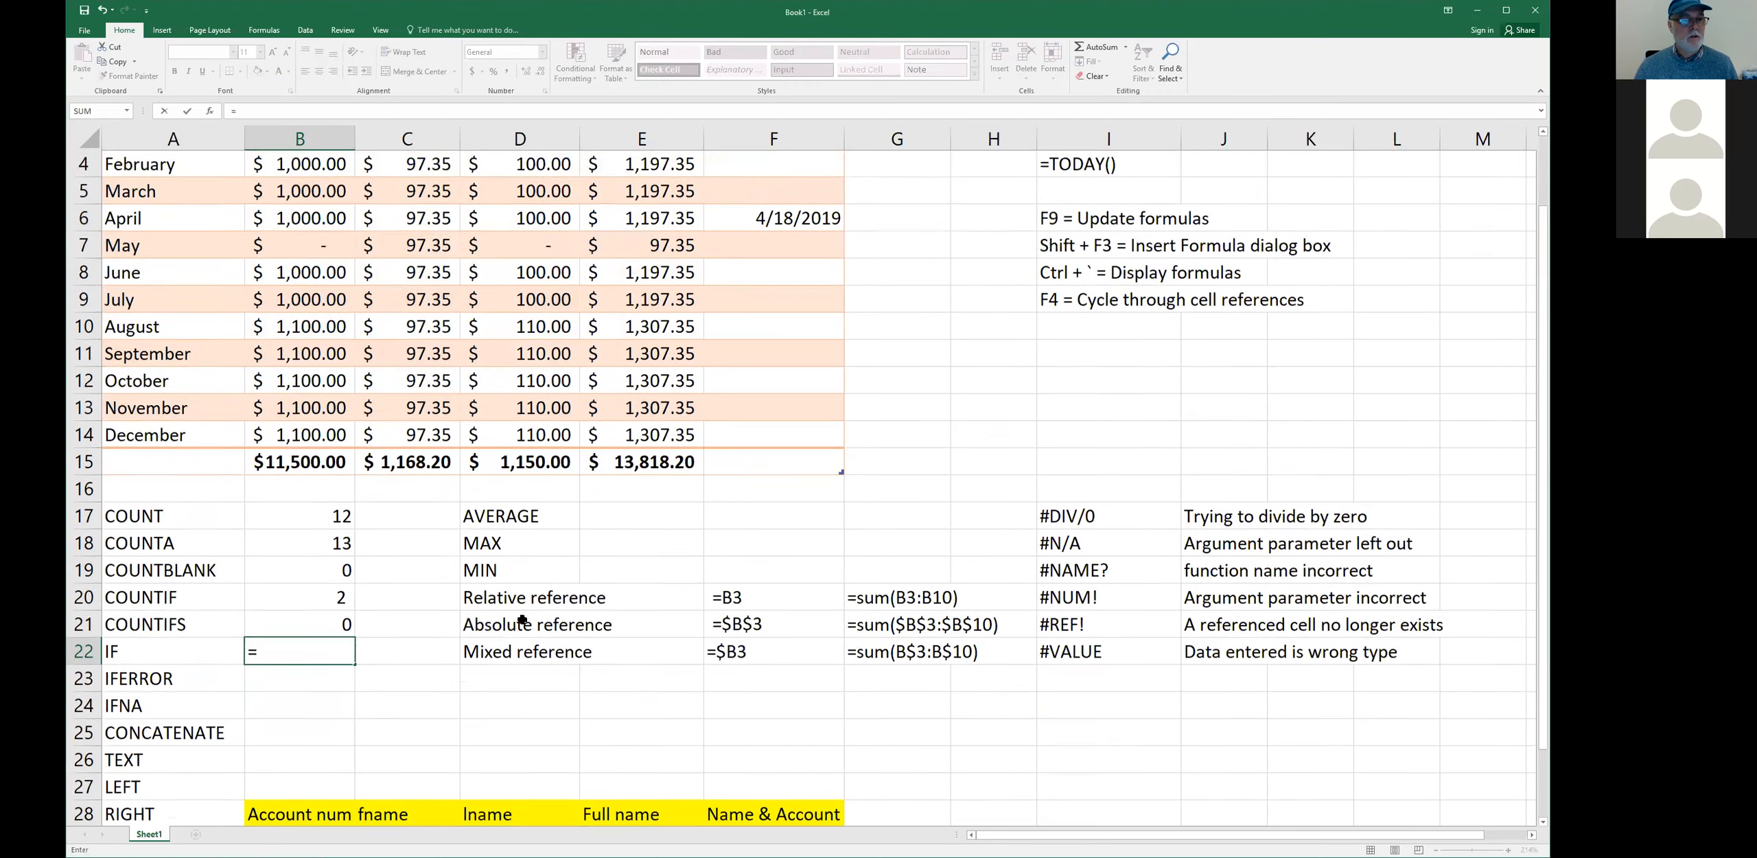
{"action": "key", "text": "Escape"}
{"action": "left_click", "coordinate": [405, 676]}
- Inspect the Utilities formulas for May and January and the May rent entry they relate to
{"action": "scroll", "coordinate": [399, 589], "scroll_direction": "up", "scroll_amount": 1}
{"action": "left_click", "coordinate": [523, 324]}
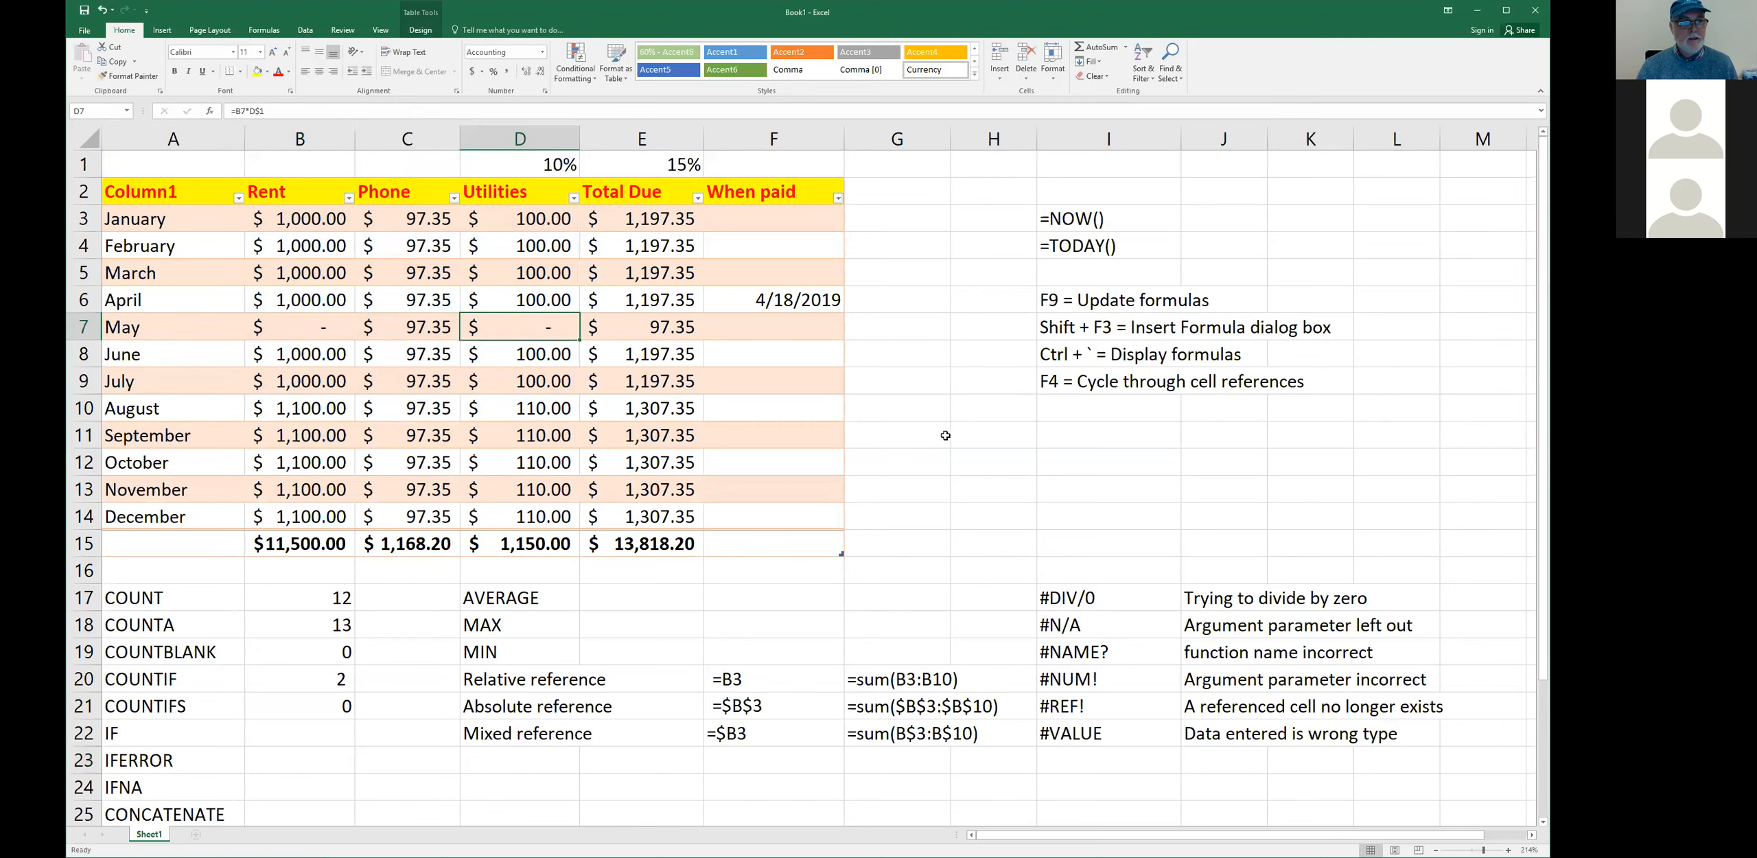
{"action": "left_click", "coordinate": [322, 325]}
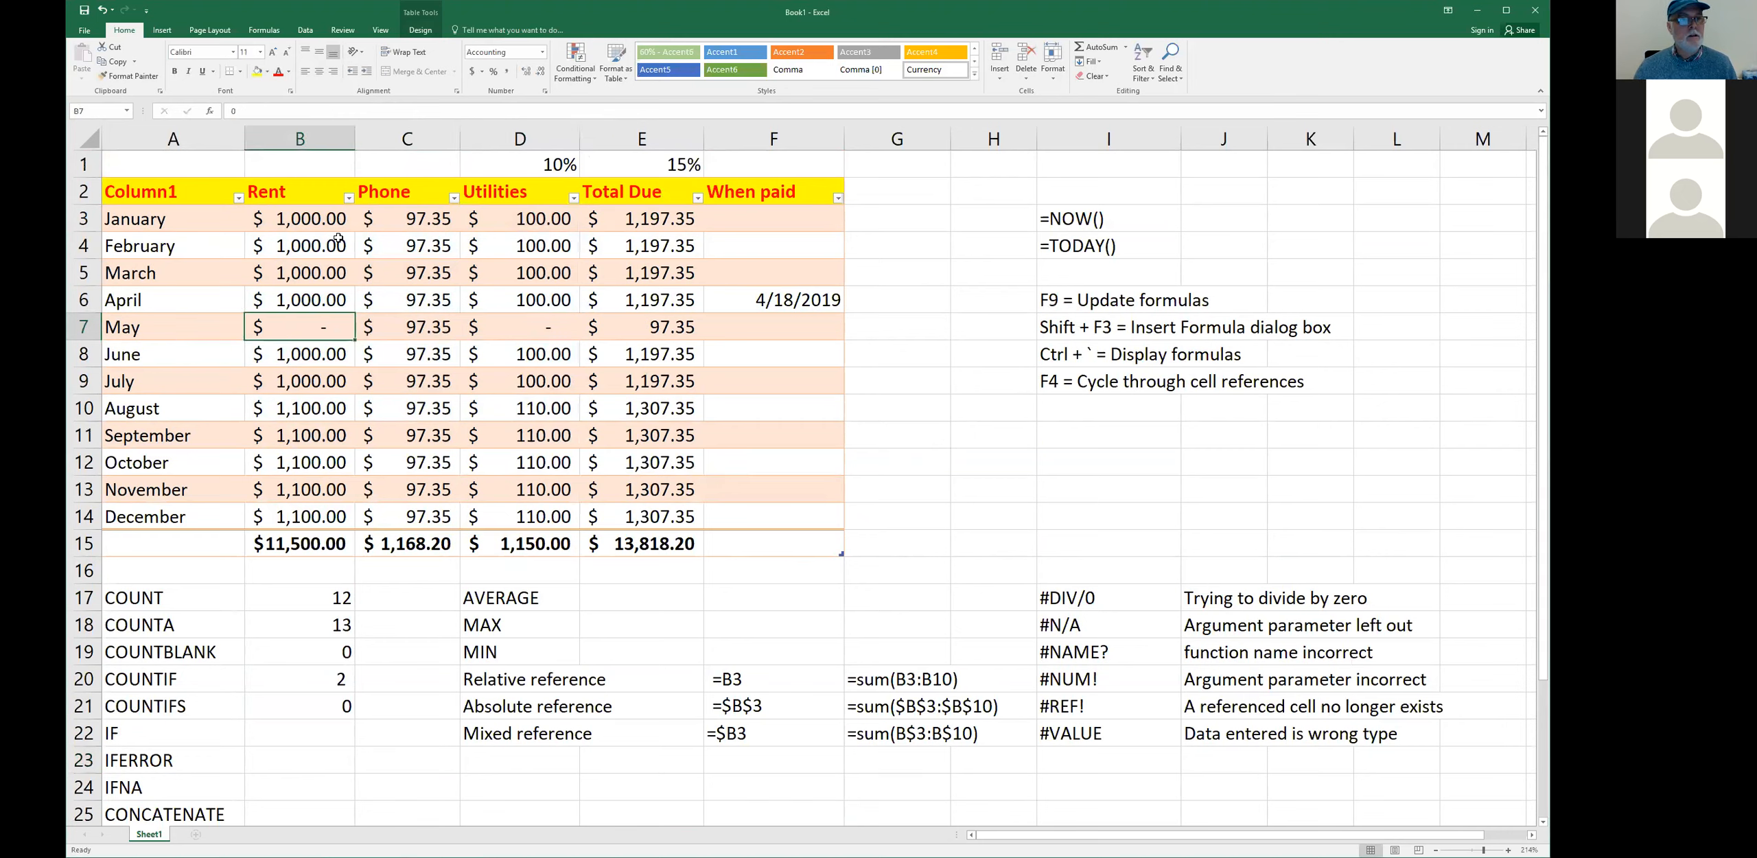
{"action": "left_click", "coordinate": [498, 223]}
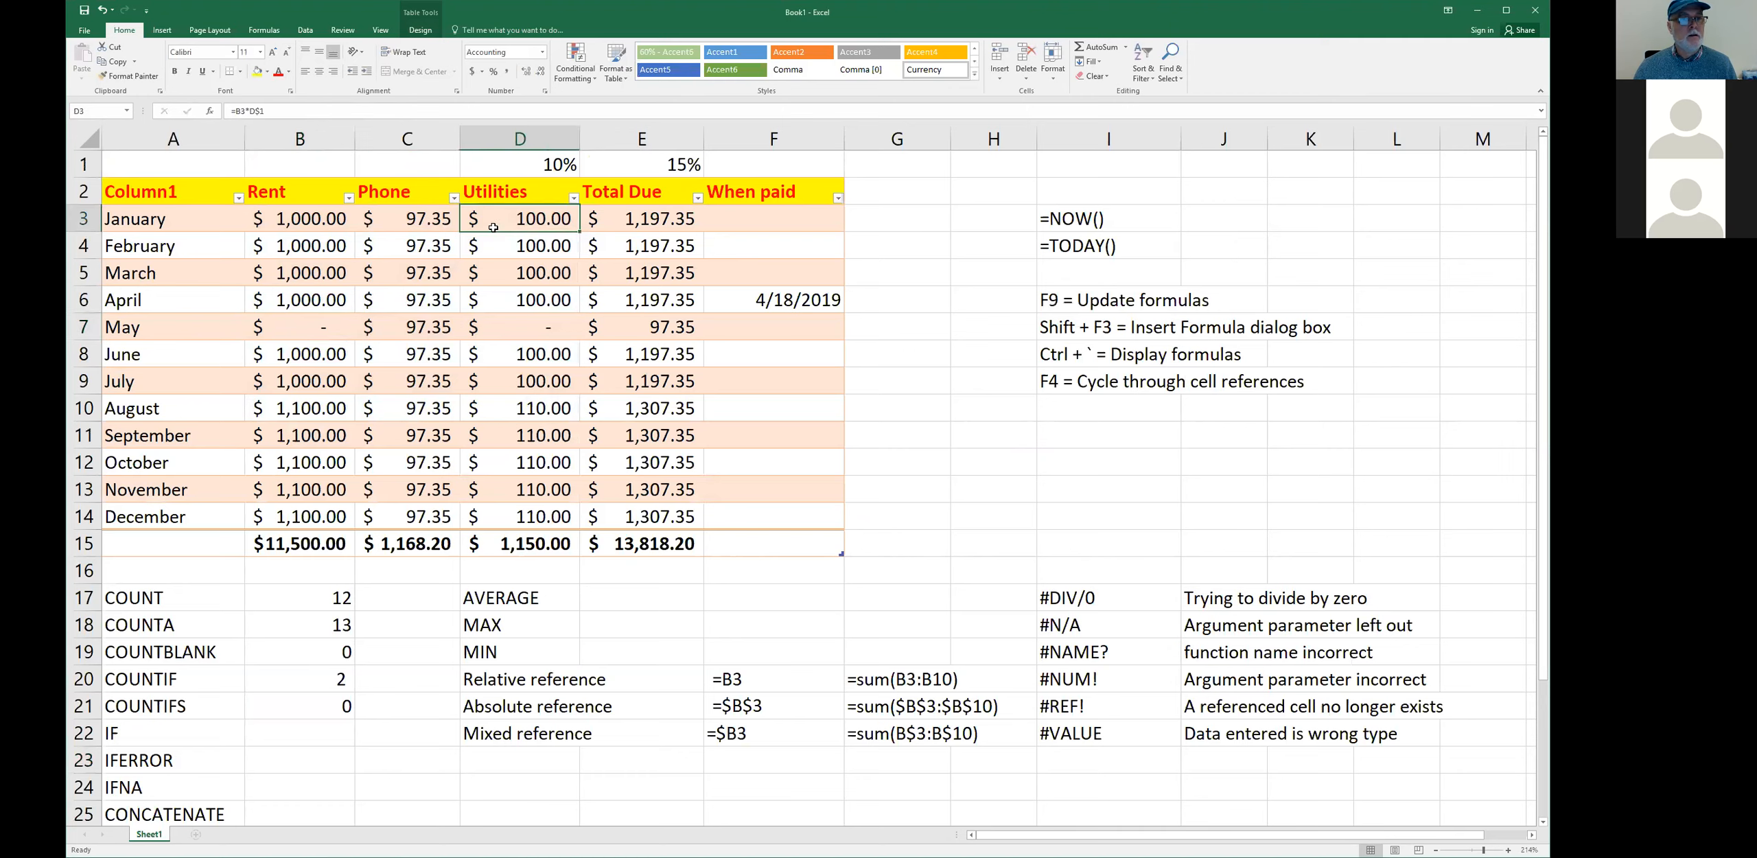
- Change January's Utilities formula in D3 to =IF(B3<>0,B3*D$1,""), after checking the rent and percentage cells it uses
{"action": "left_click", "coordinate": [312, 220]}
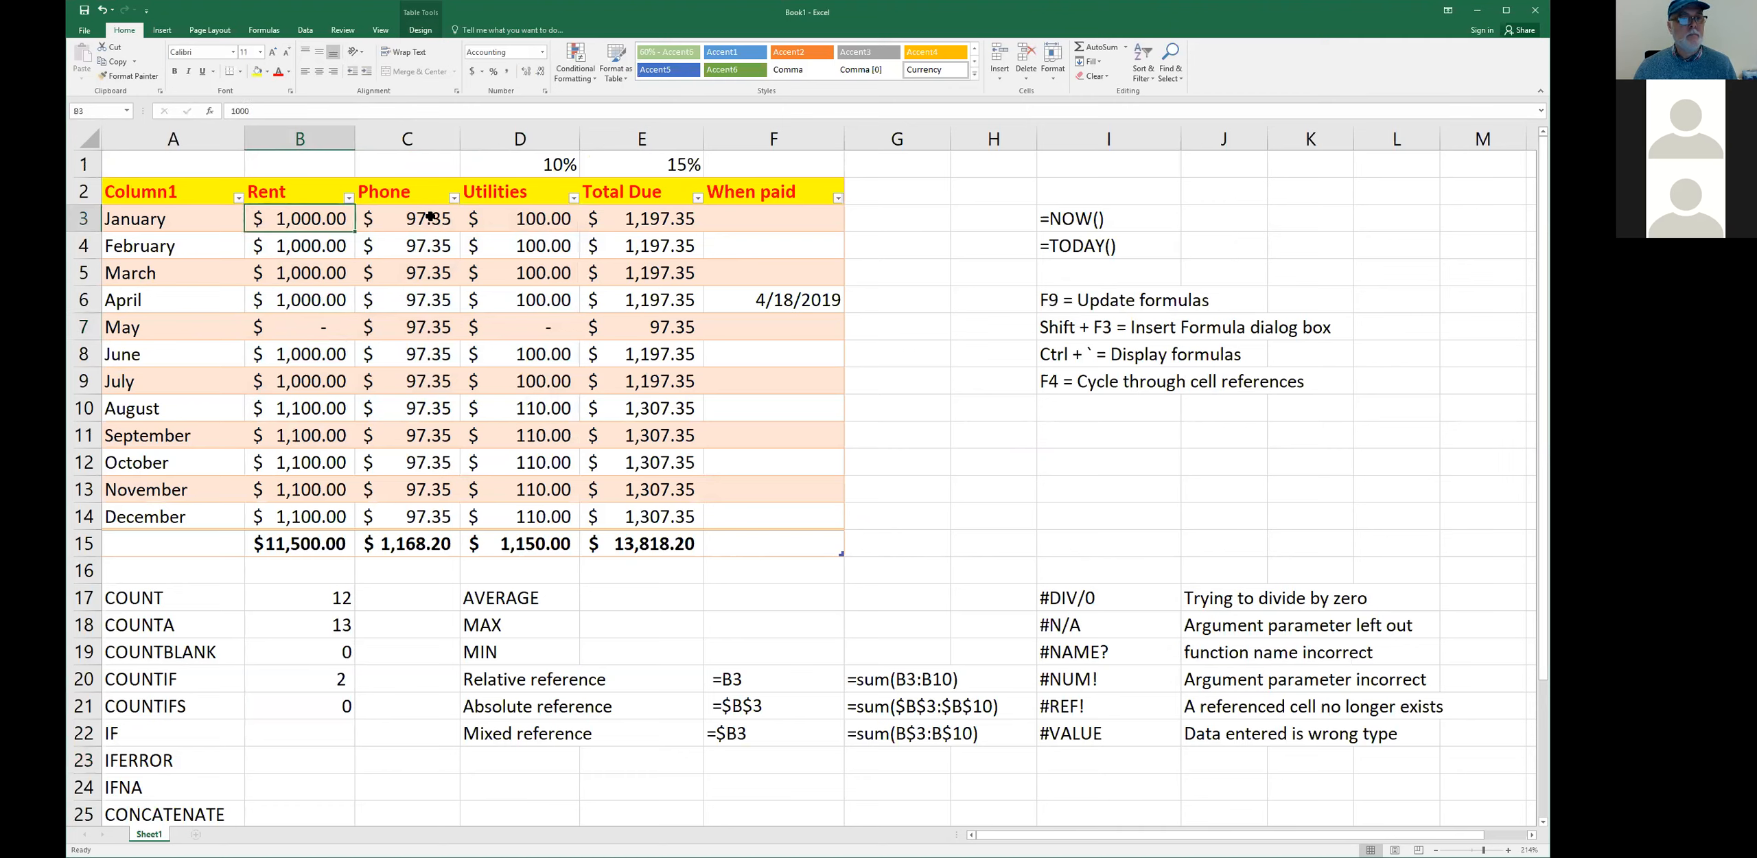
{"action": "left_click", "coordinate": [518, 166]}
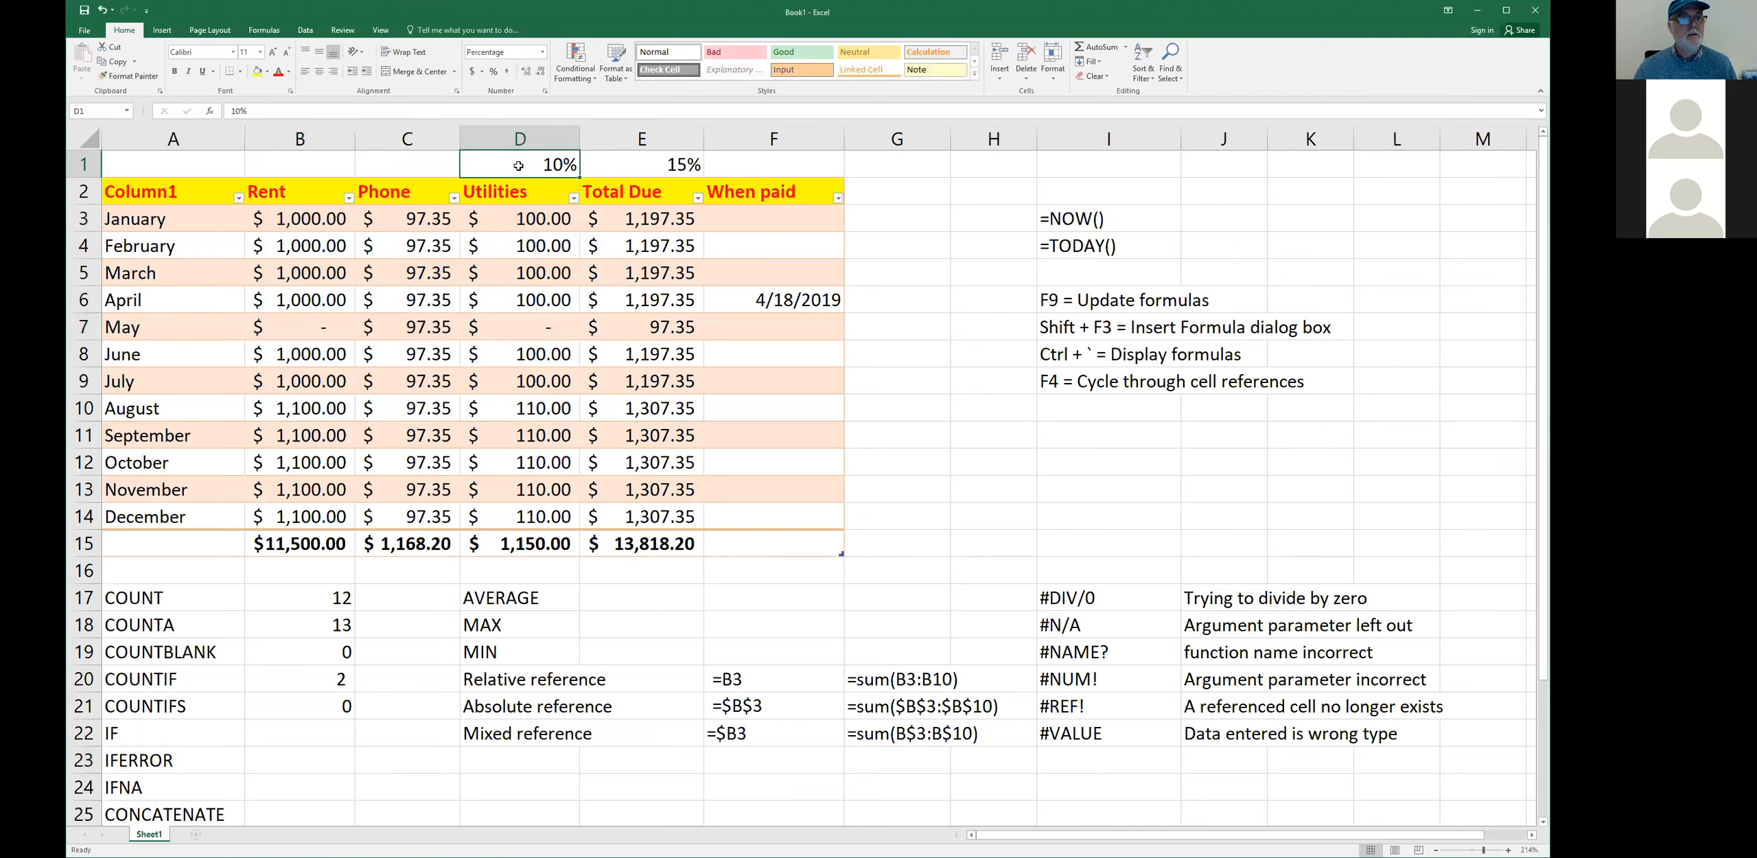
{"action": "left_click", "coordinate": [513, 221]}
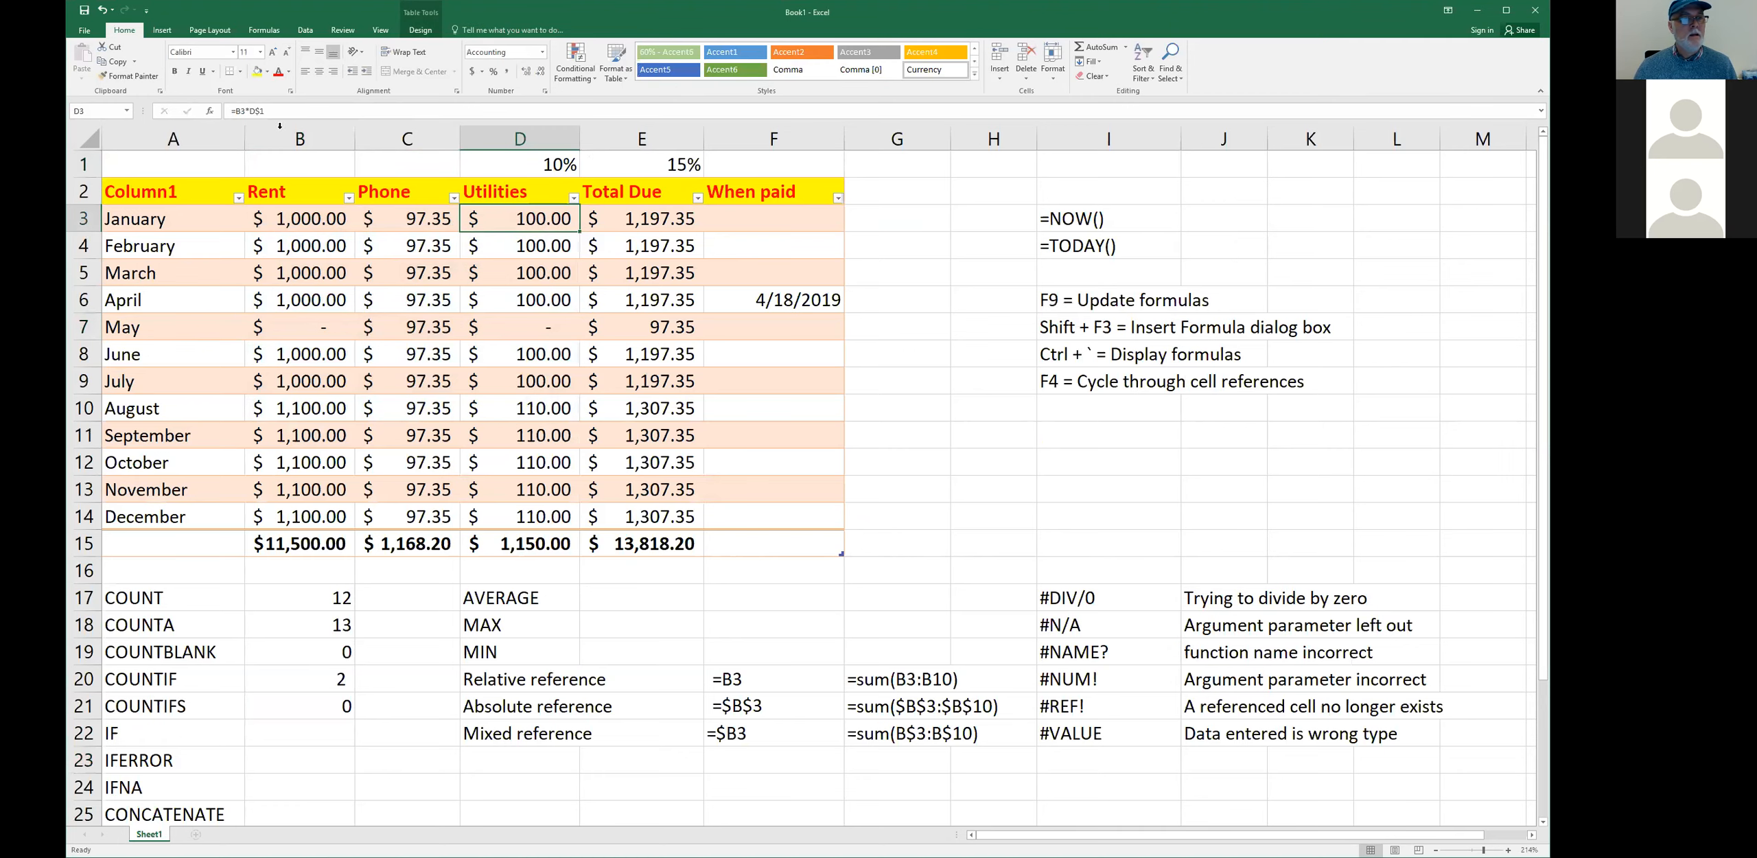
{"action": "left_click", "coordinate": [242, 113]}
{"action": "type", "text": "if(B3"}
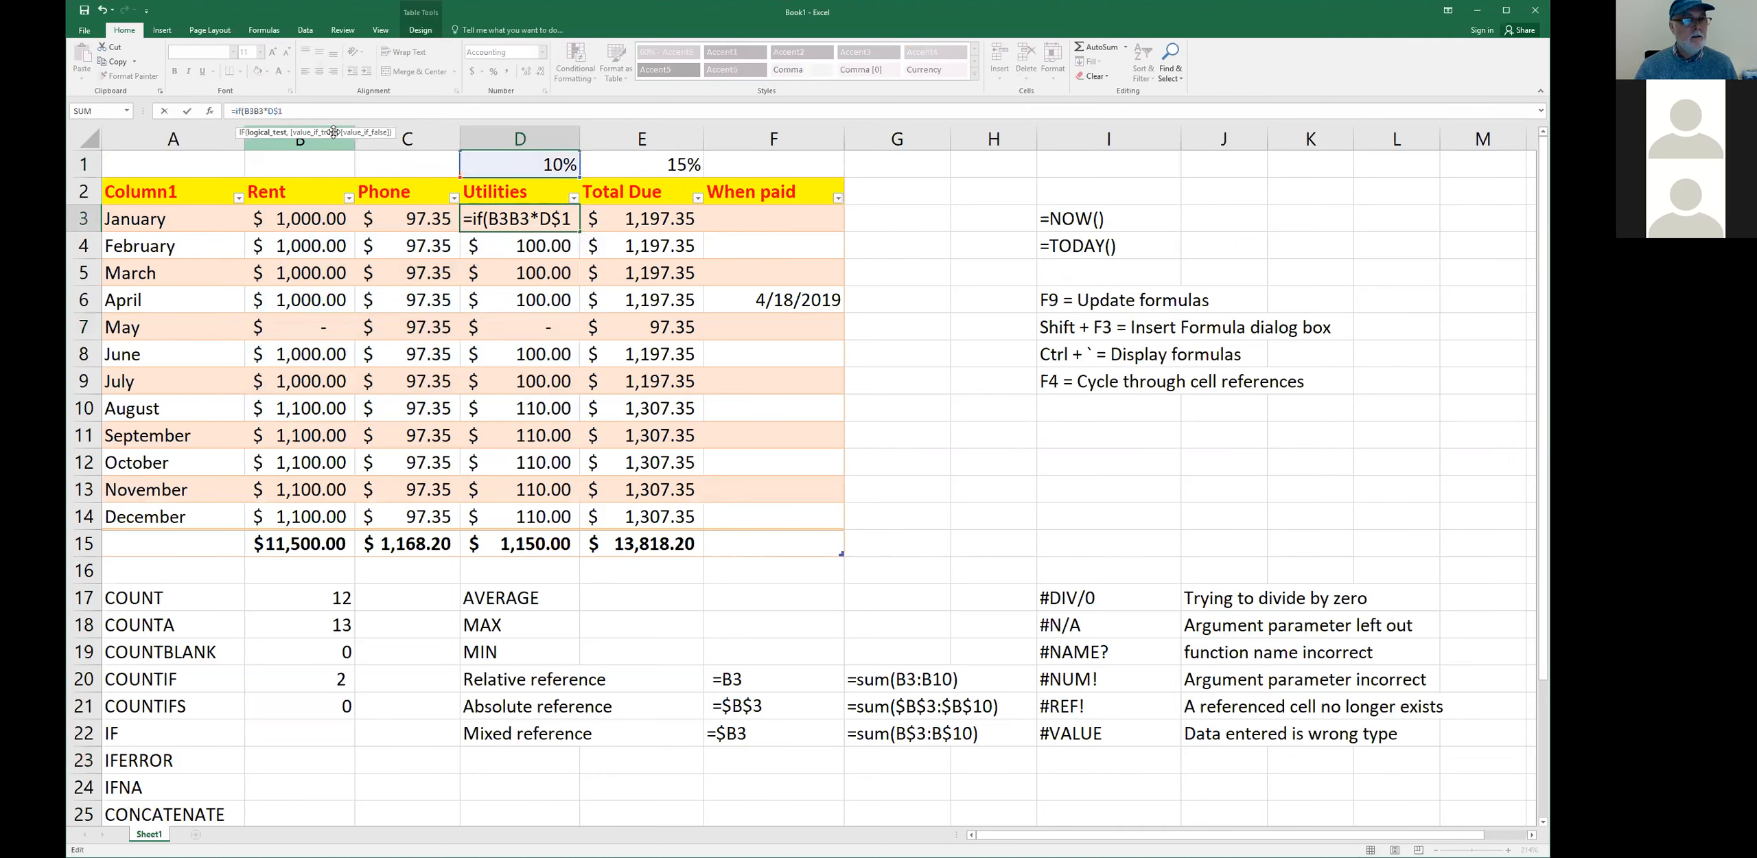
{"action": "type", "text": "<>"}
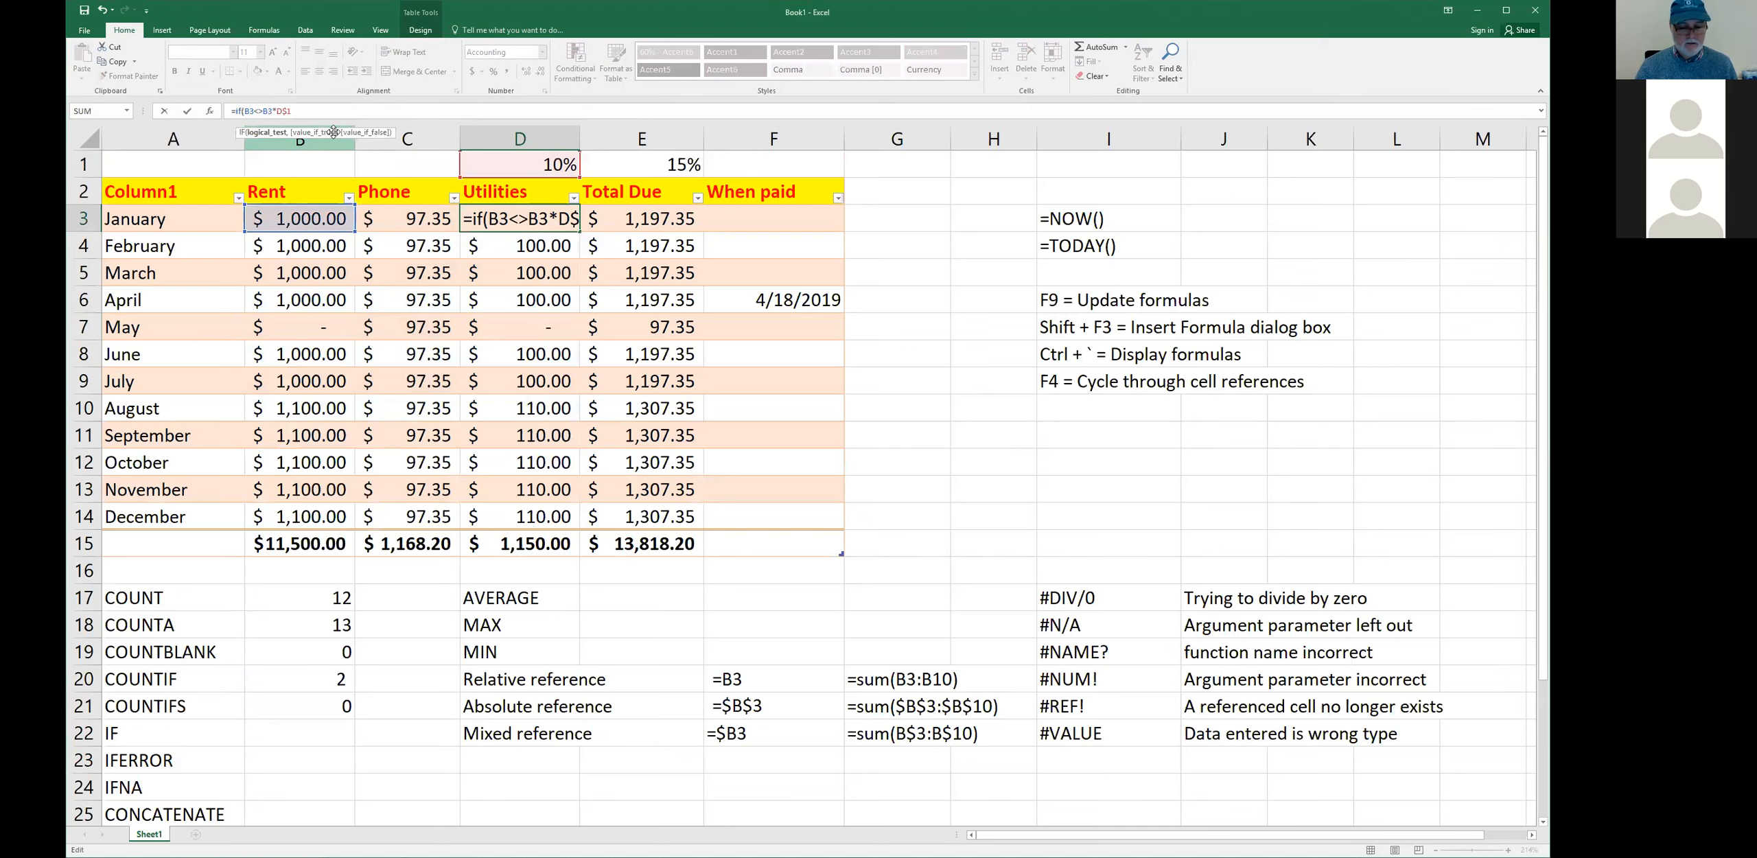
{"action": "type", "text": "0"}
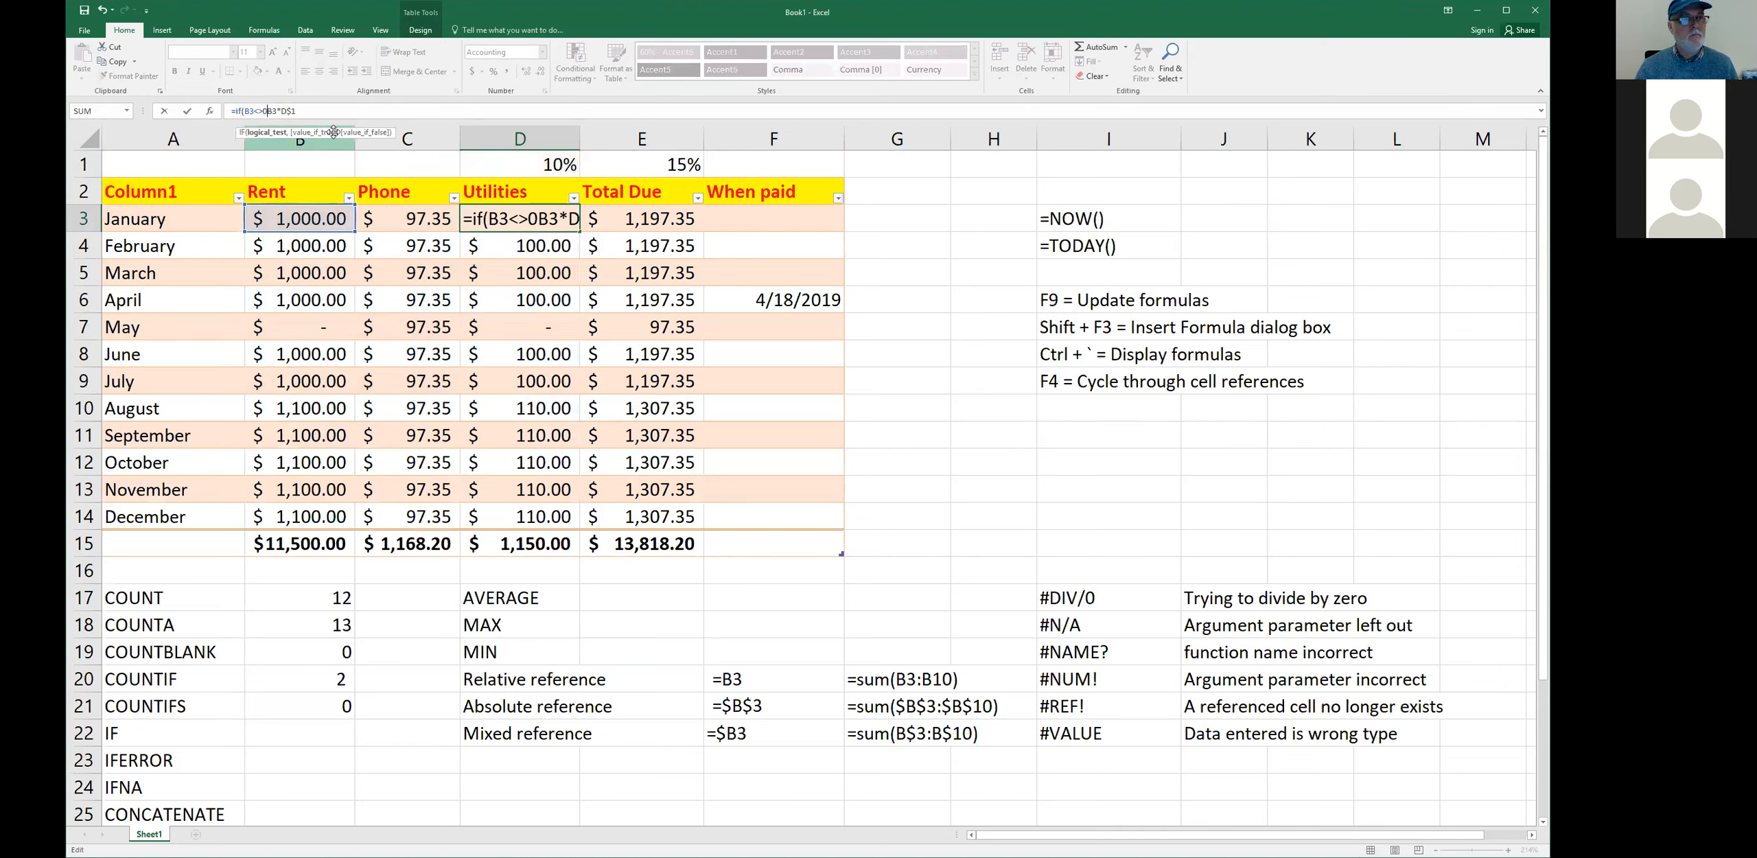
{"action": "type", "text": ","}
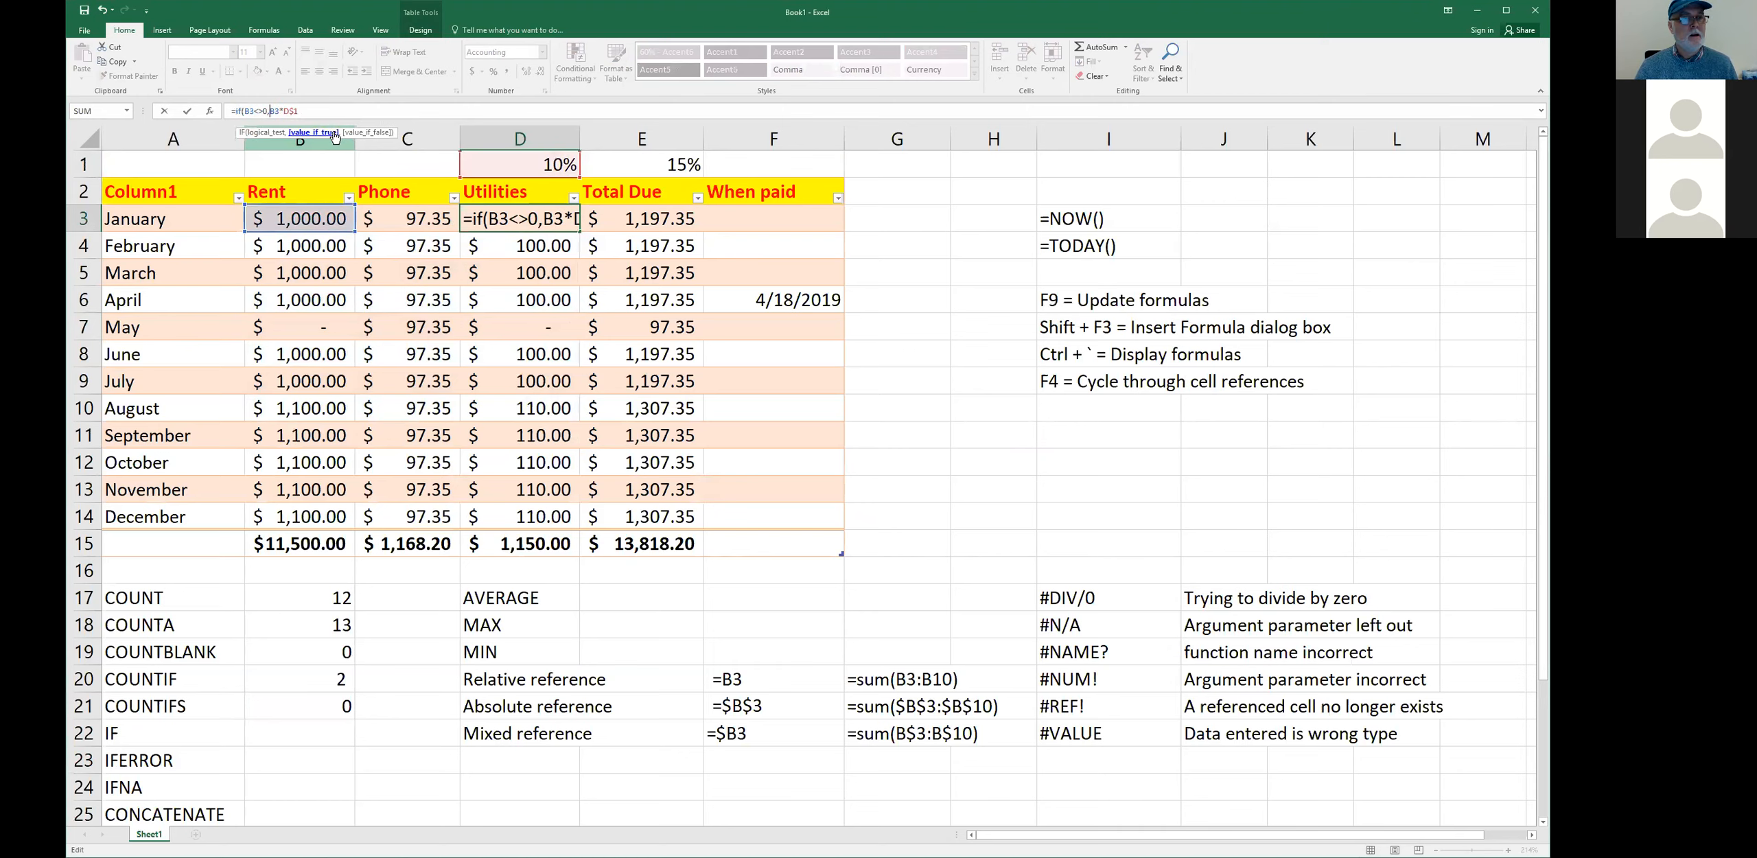
{"action": "key", "text": "End"}
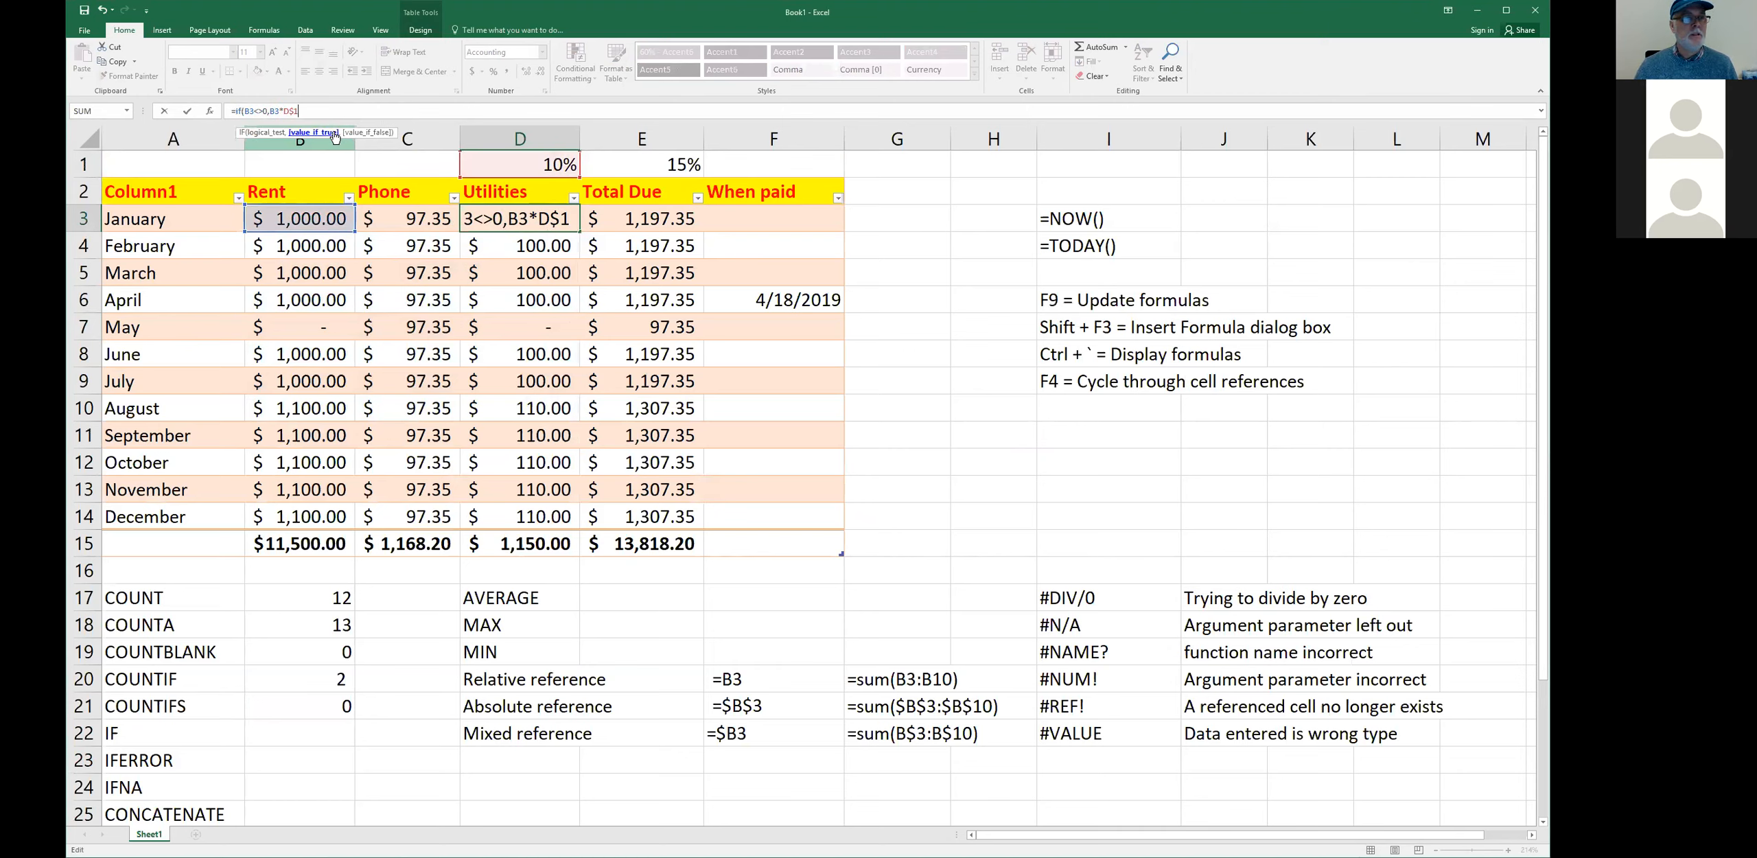
{"action": "type", "text": ",\"\""}
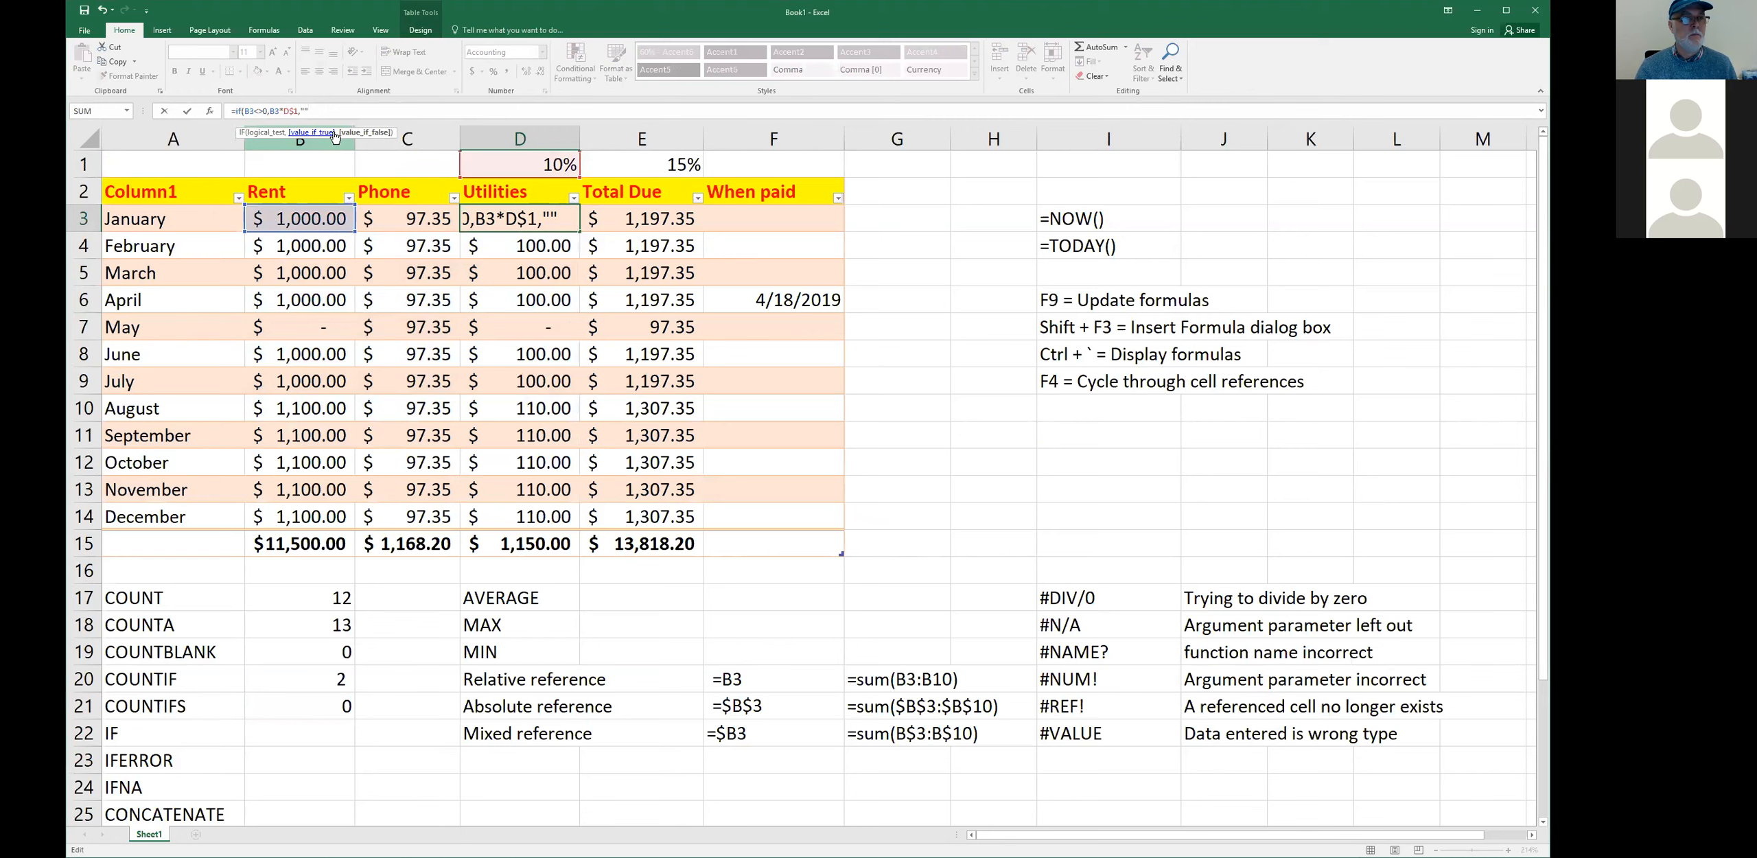
{"action": "key", "text": "Return"}
- Test the new IF formula by clearing January's rent in B3, and restore the rent to 1000
{"action": "key", "text": "Up"}
{"action": "key", "text": "Left"}
{"action": "key", "text": "Left"}
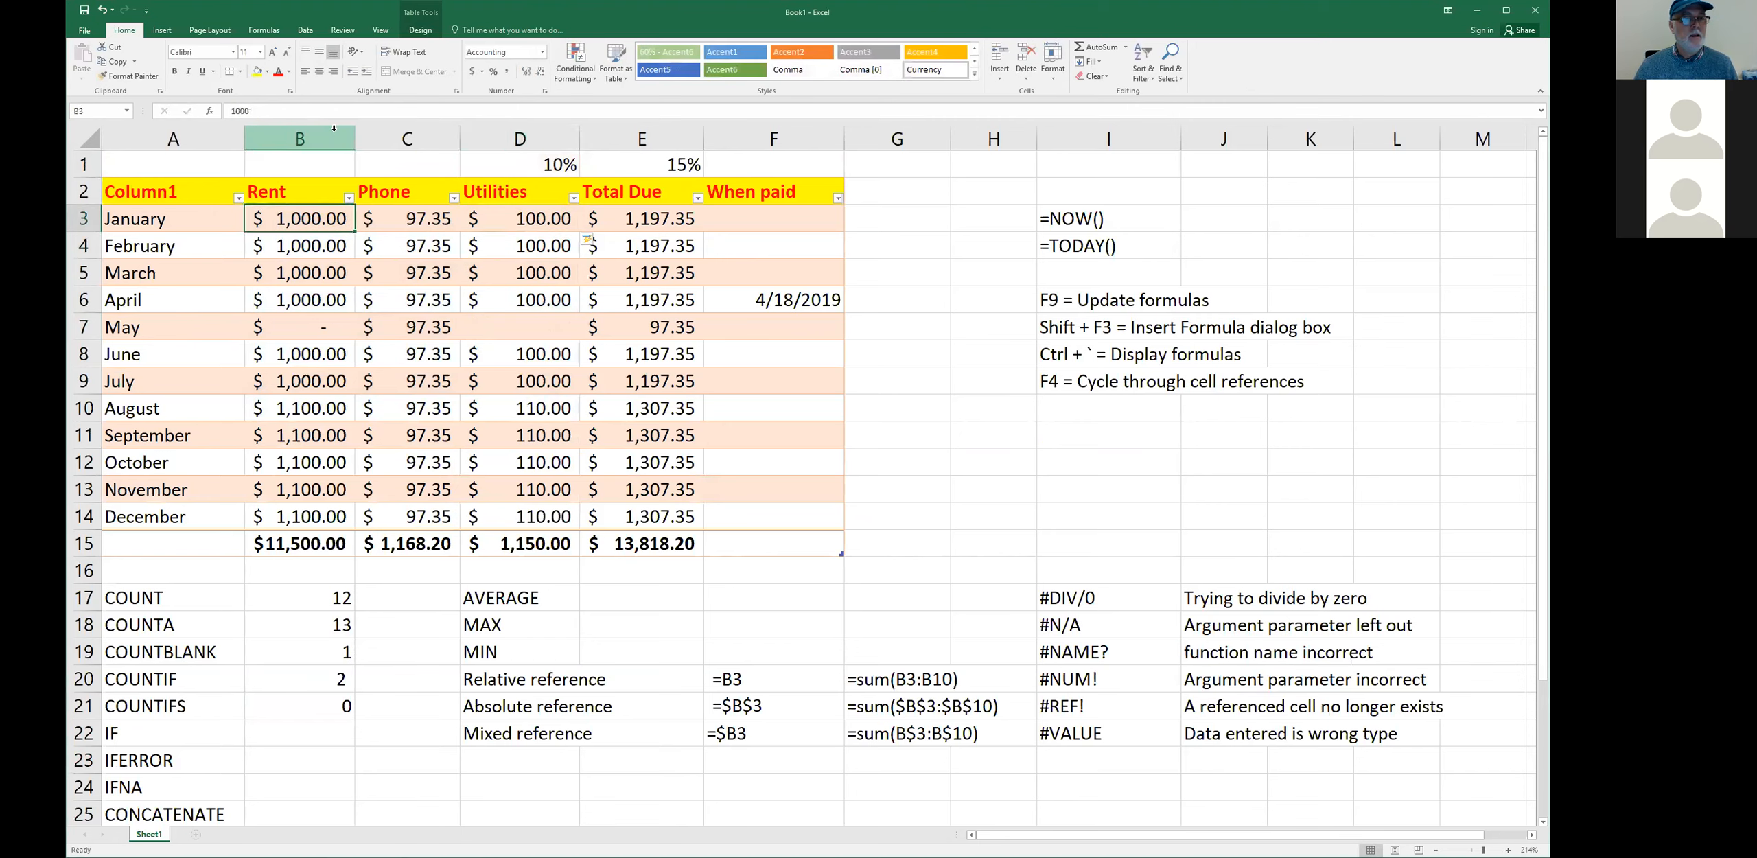
{"action": "key", "text": "Delete"}
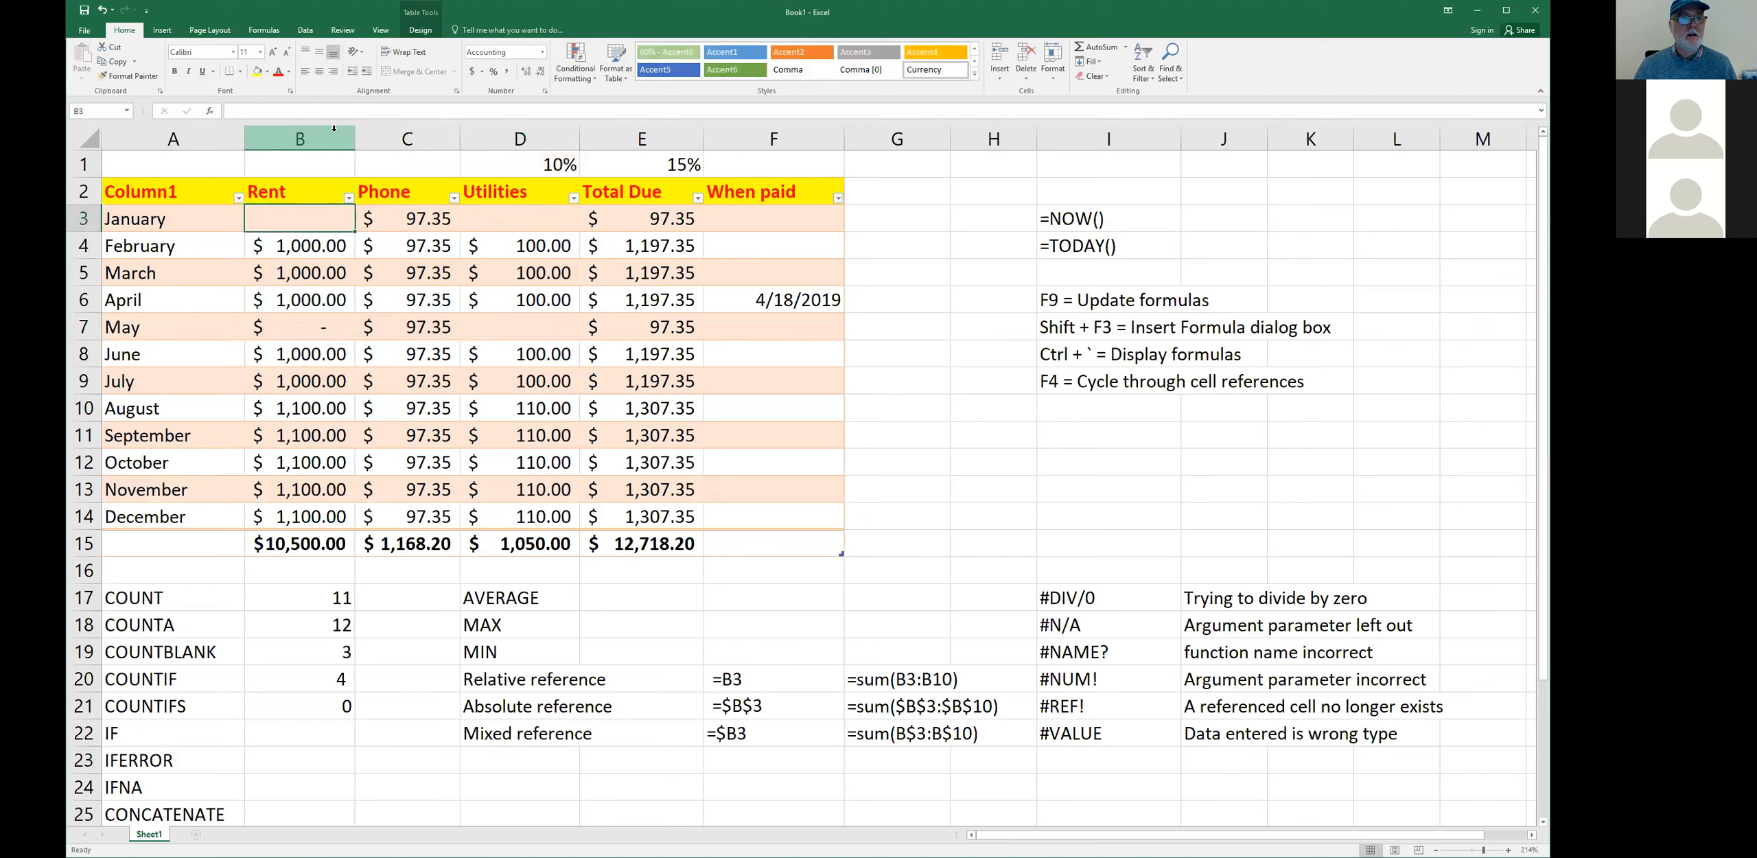
{"action": "type", "text": "1000"}
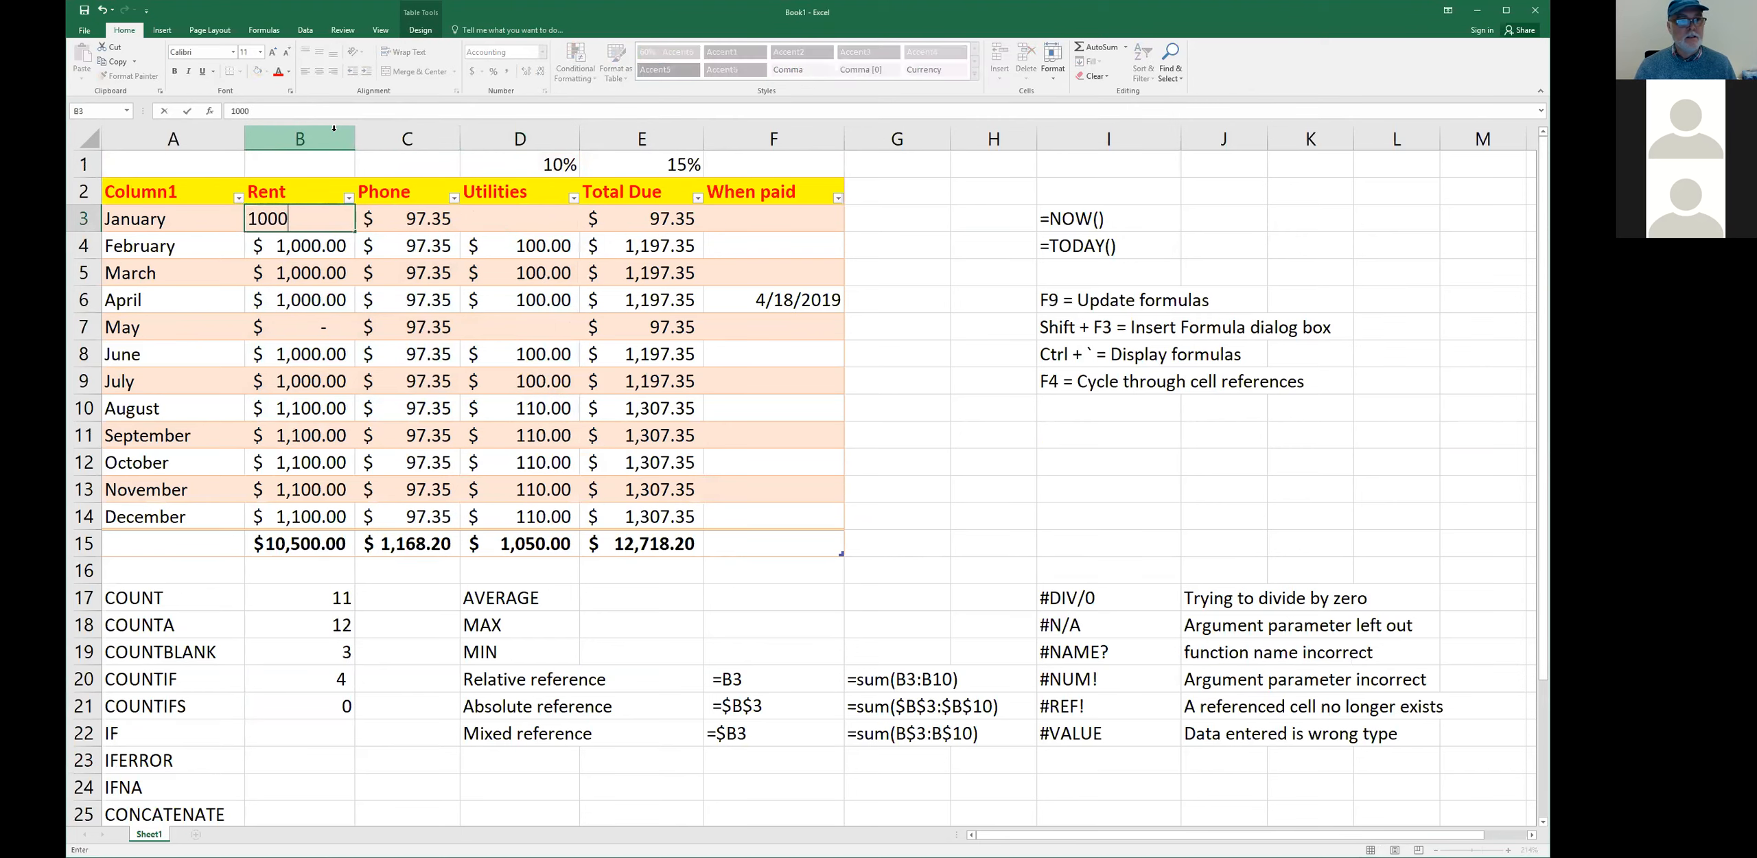
{"action": "key", "text": "Return"}
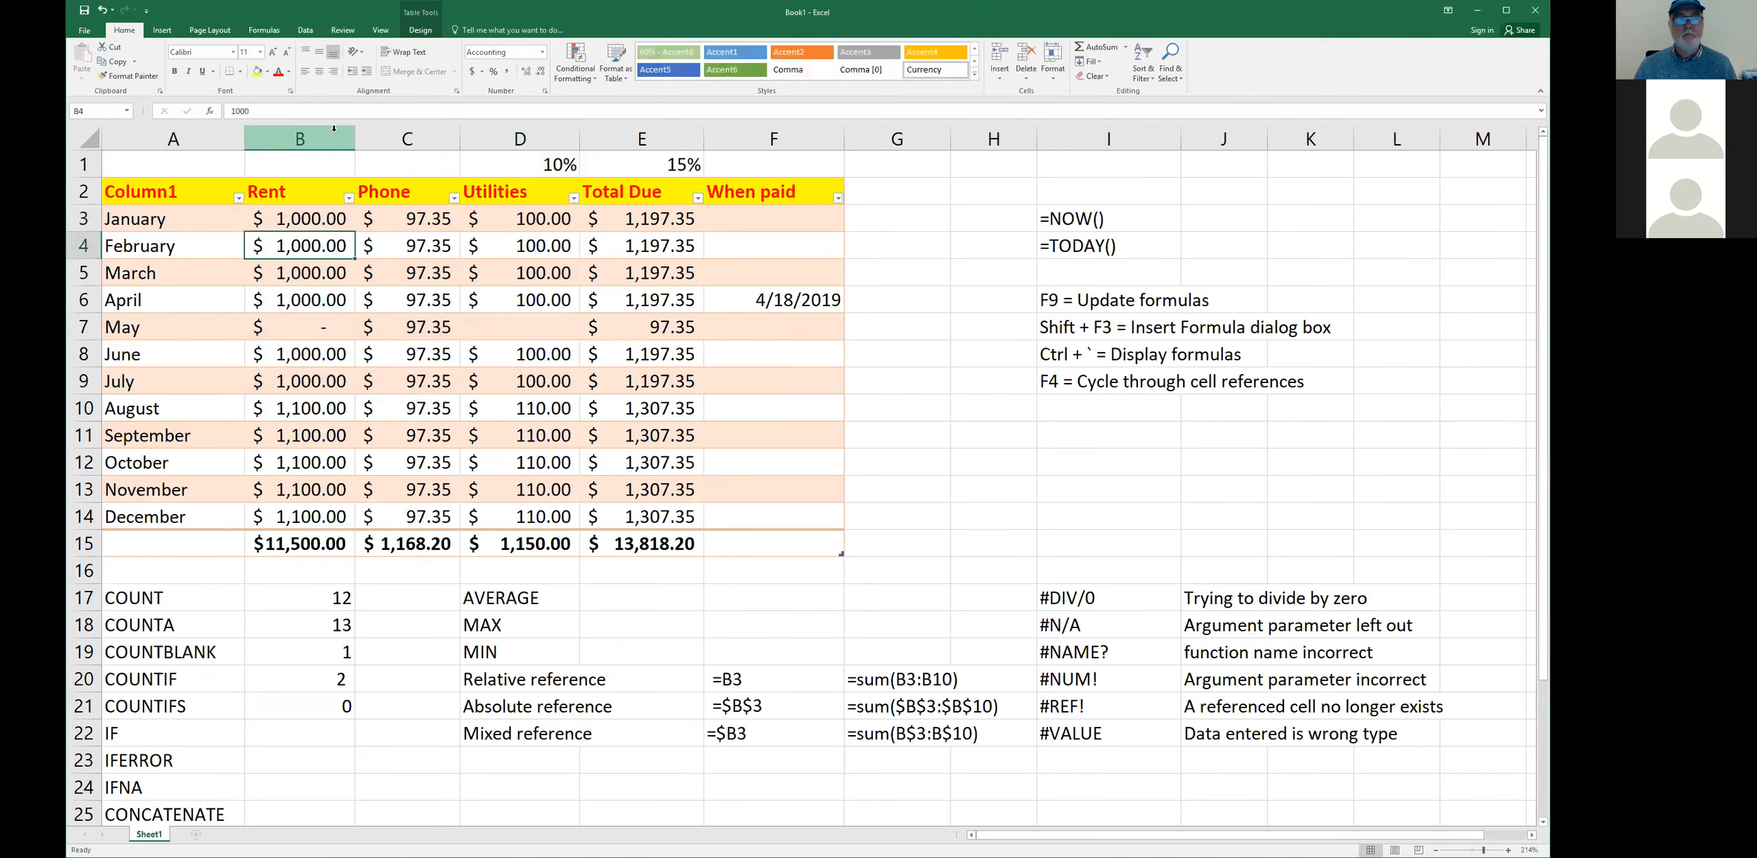
- Examine the IF formulas in the Utilities column month by month, from January down to December
{"action": "key", "text": "Up"}
{"action": "key", "text": "Right"}
{"action": "key", "text": "Right"}
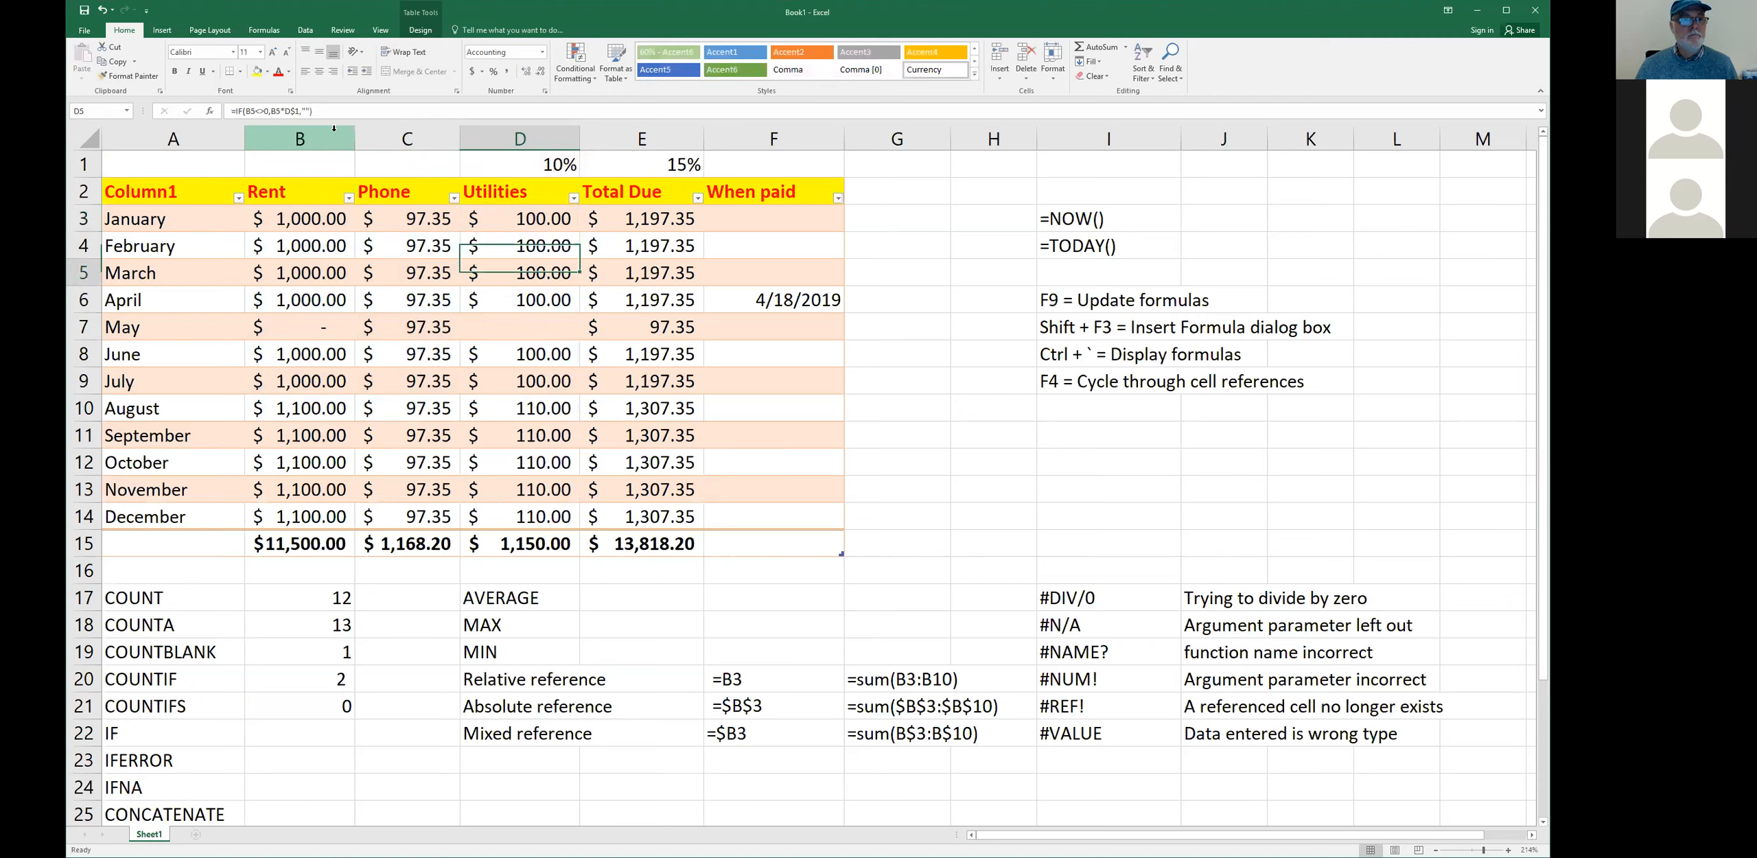
{"action": "left_click", "coordinate": [567, 243]}
{"action": "left_click", "coordinate": [545, 279]}
{"action": "left_click", "coordinate": [542, 306]}
{"action": "left_click", "coordinate": [540, 333]}
{"action": "left_click", "coordinate": [539, 359]}
{"action": "left_click", "coordinate": [537, 386]}
{"action": "left_click", "coordinate": [534, 414]}
{"action": "left_click", "coordinate": [535, 443]}
{"action": "left_click", "coordinate": [538, 467]}
{"action": "left_click", "coordinate": [542, 491]}
{"action": "left_click", "coordinate": [543, 510]}
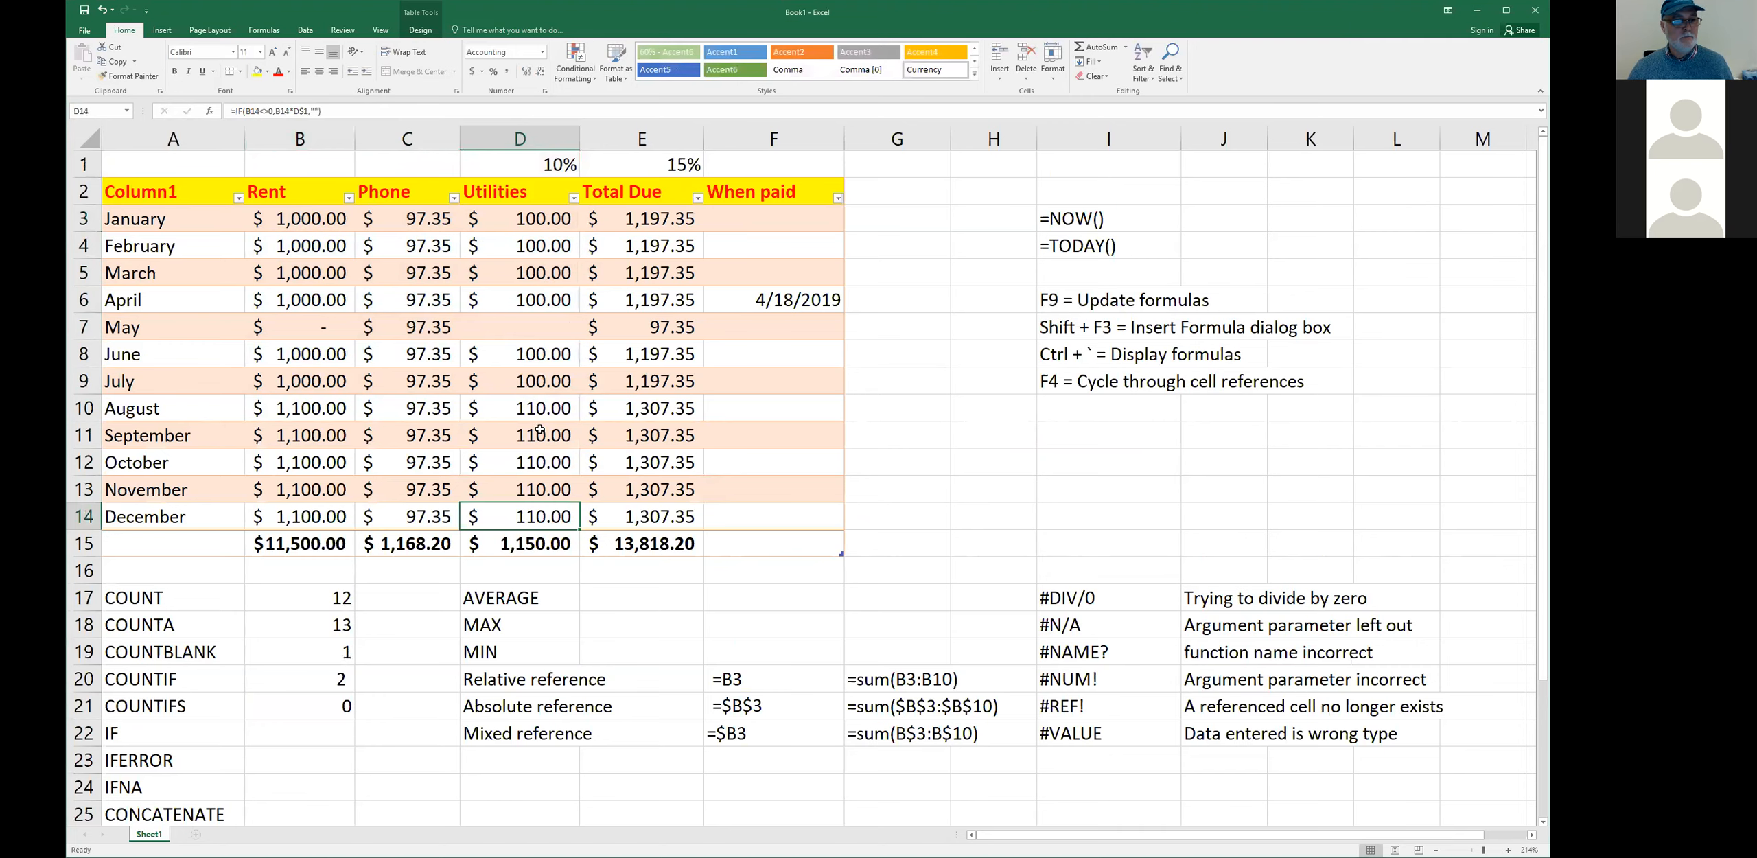
- Enter =iferror without any arguments in B23, beside the IFERROR label
{"action": "scroll", "coordinate": [453, 543], "scroll_direction": "down", "scroll_amount": 1}
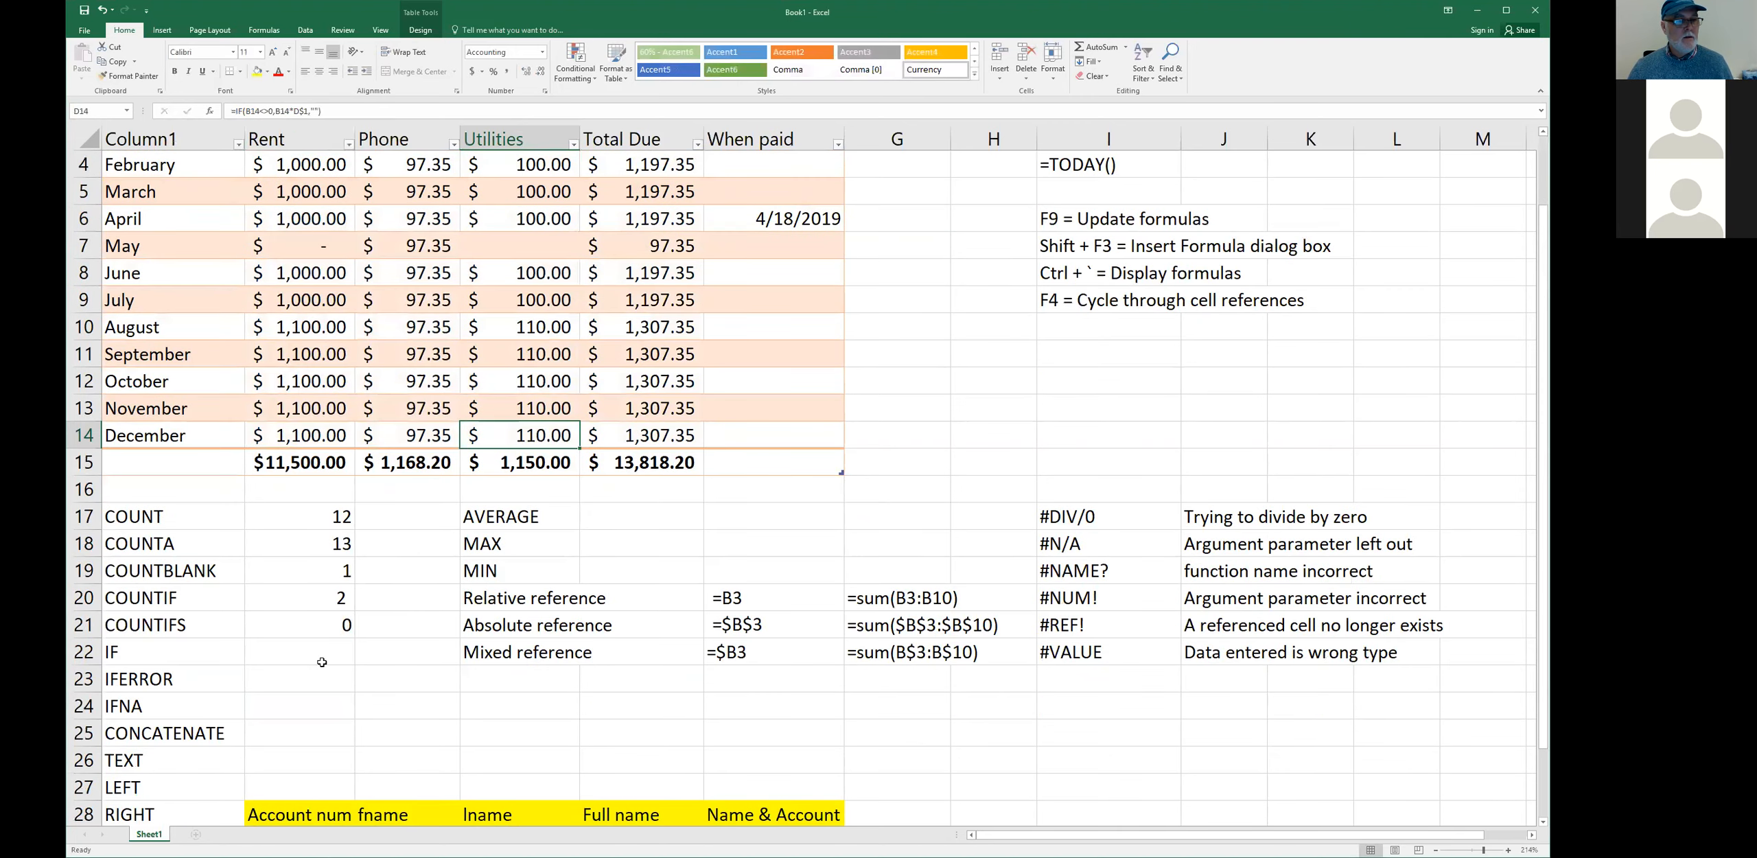
{"action": "left_click", "coordinate": [261, 683]}
{"action": "type", "text": "="}
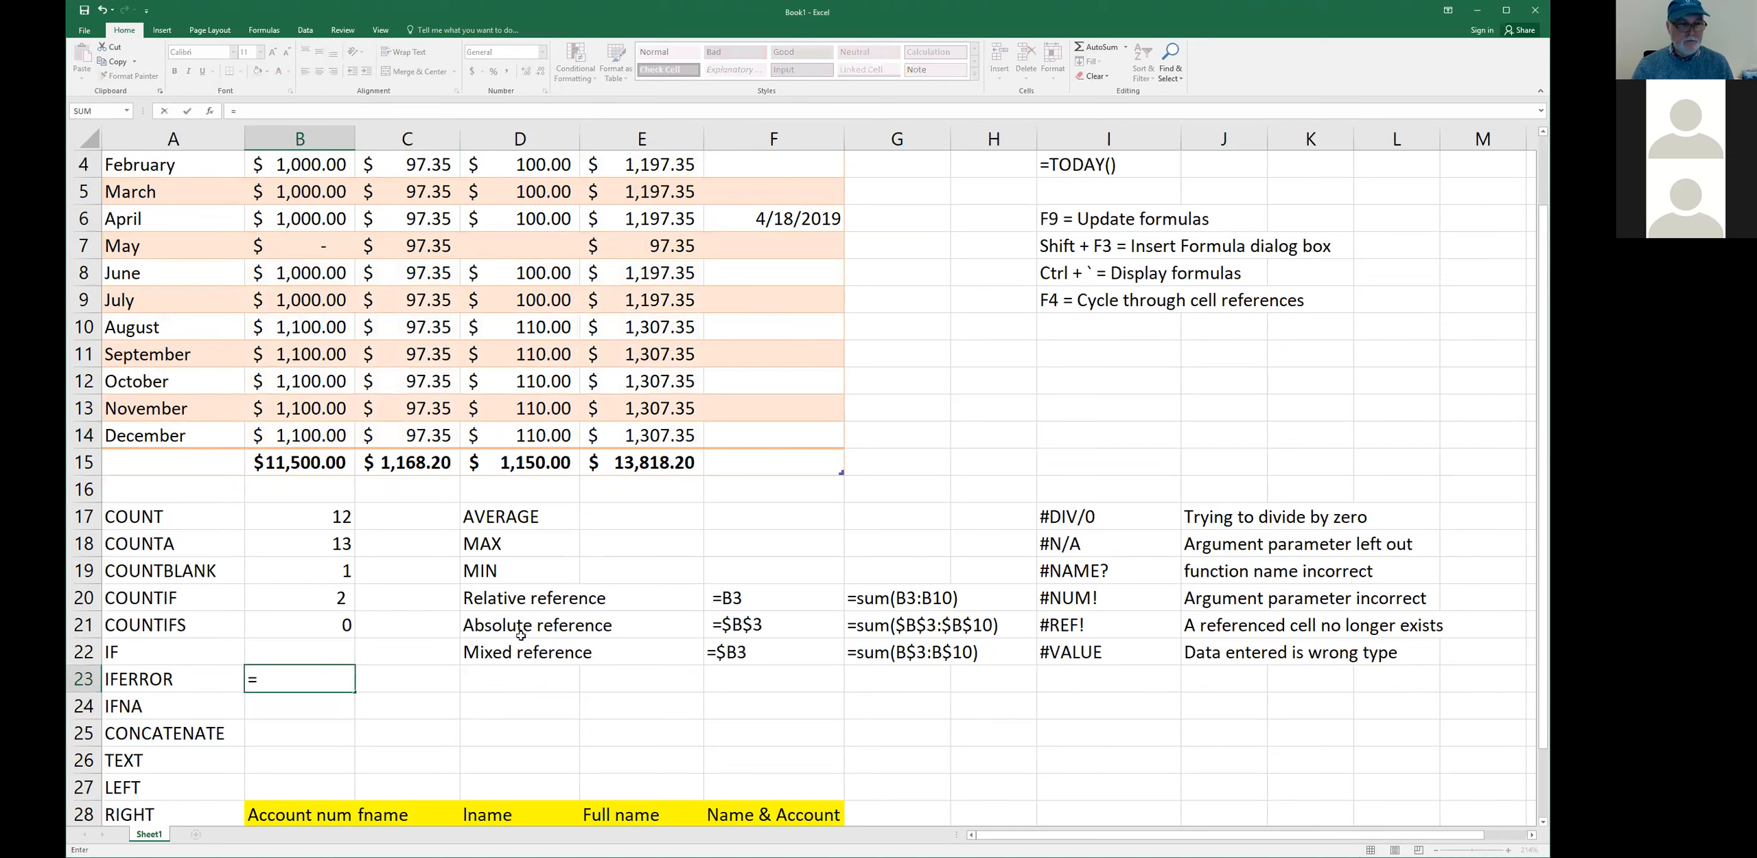
{"action": "type", "text": "iferror"}
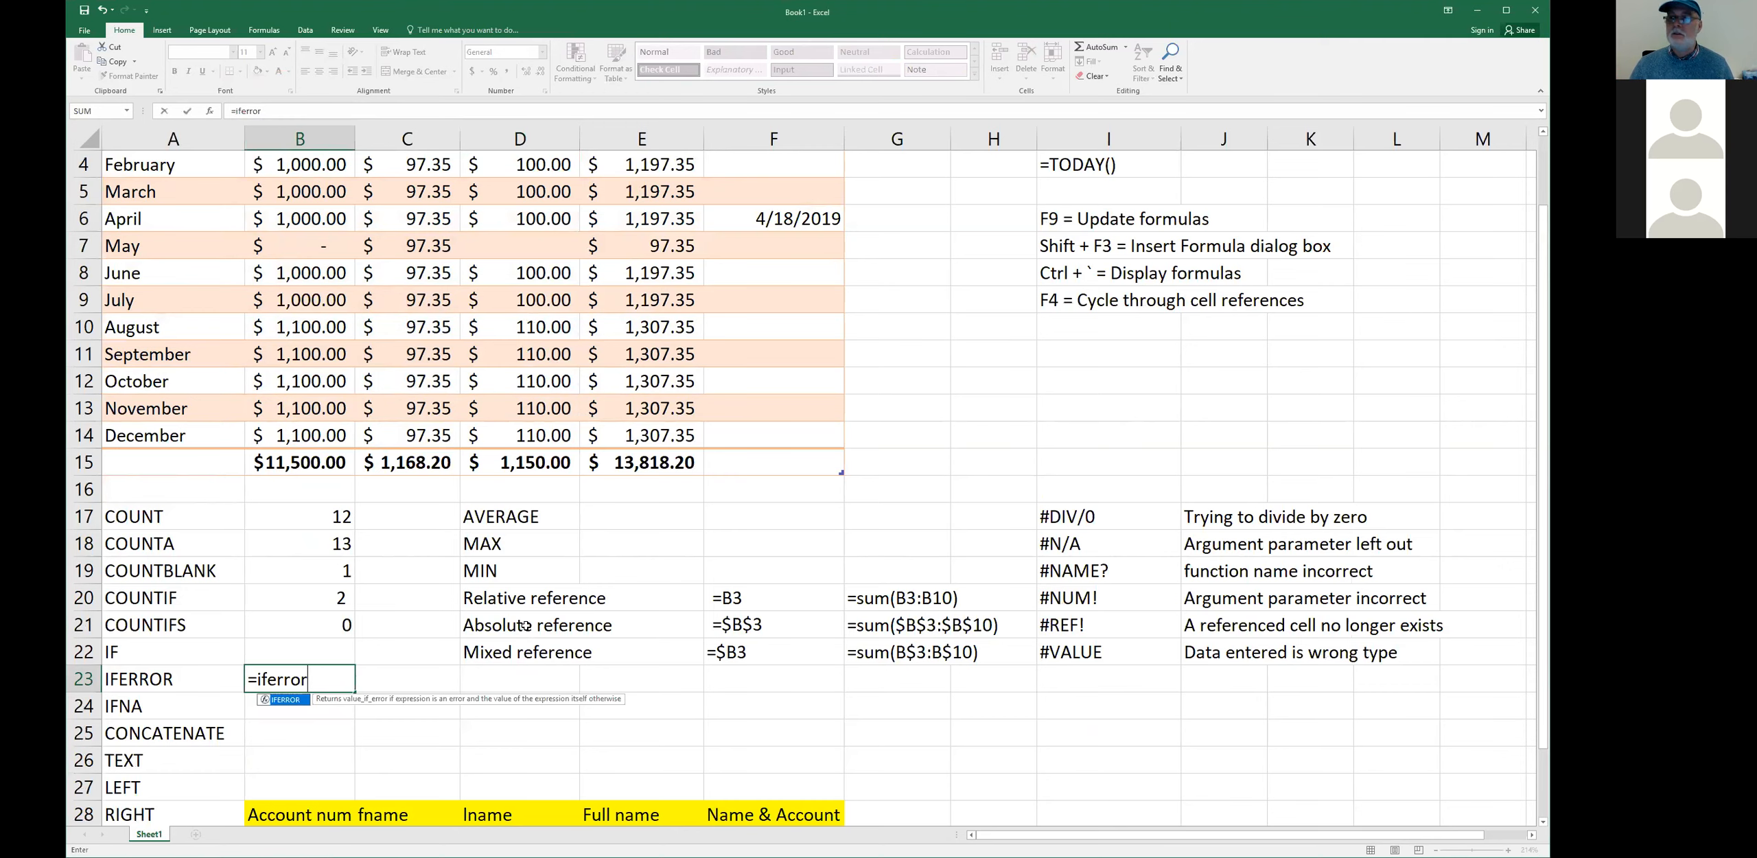
{"action": "scroll", "coordinate": [665, 352], "scroll_direction": "up", "scroll_amount": 1}
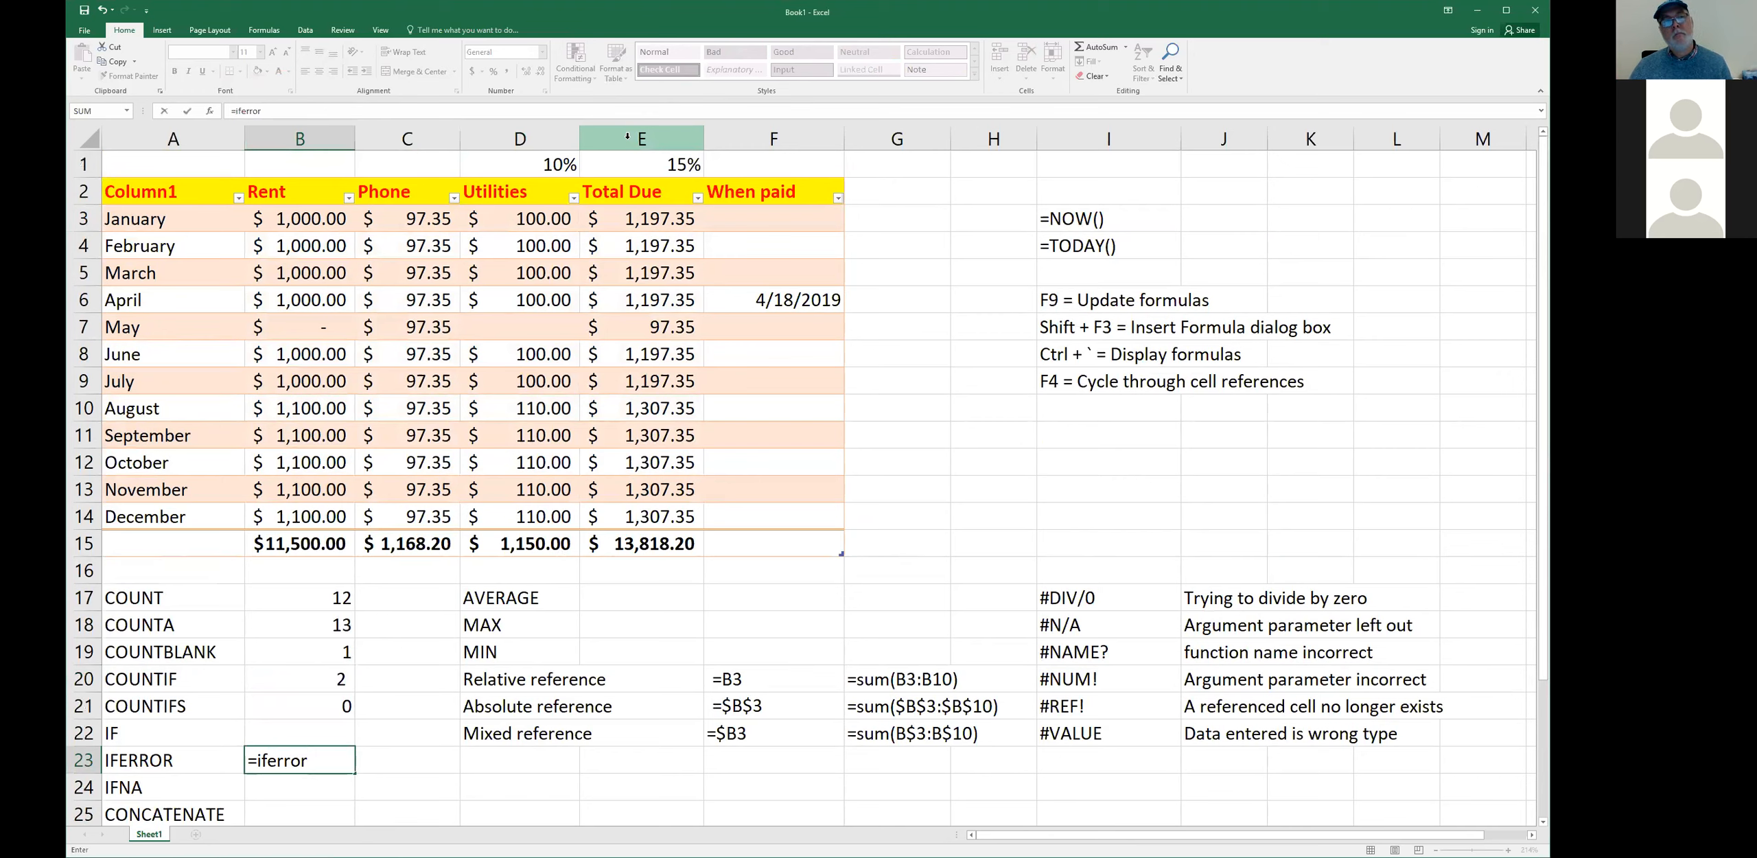
{"action": "left_click", "coordinate": [626, 137]}
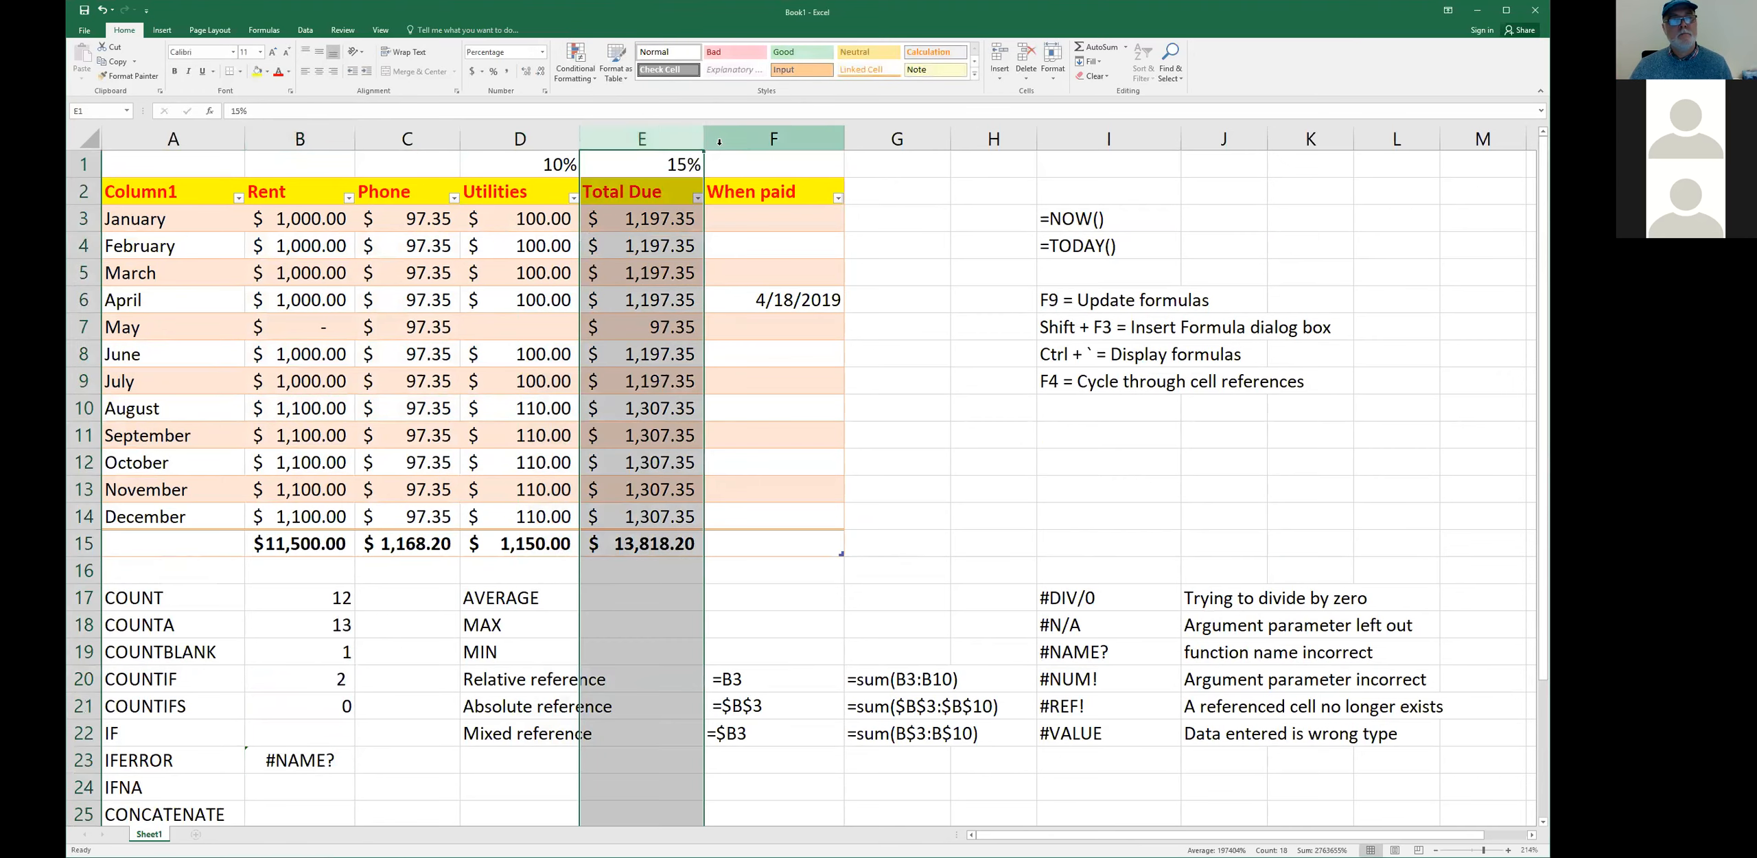
- Insert a new table column before When paid and name it Daily Cost
{"action": "left_click", "coordinate": [729, 138]}
{"action": "right_click", "coordinate": [729, 139]}
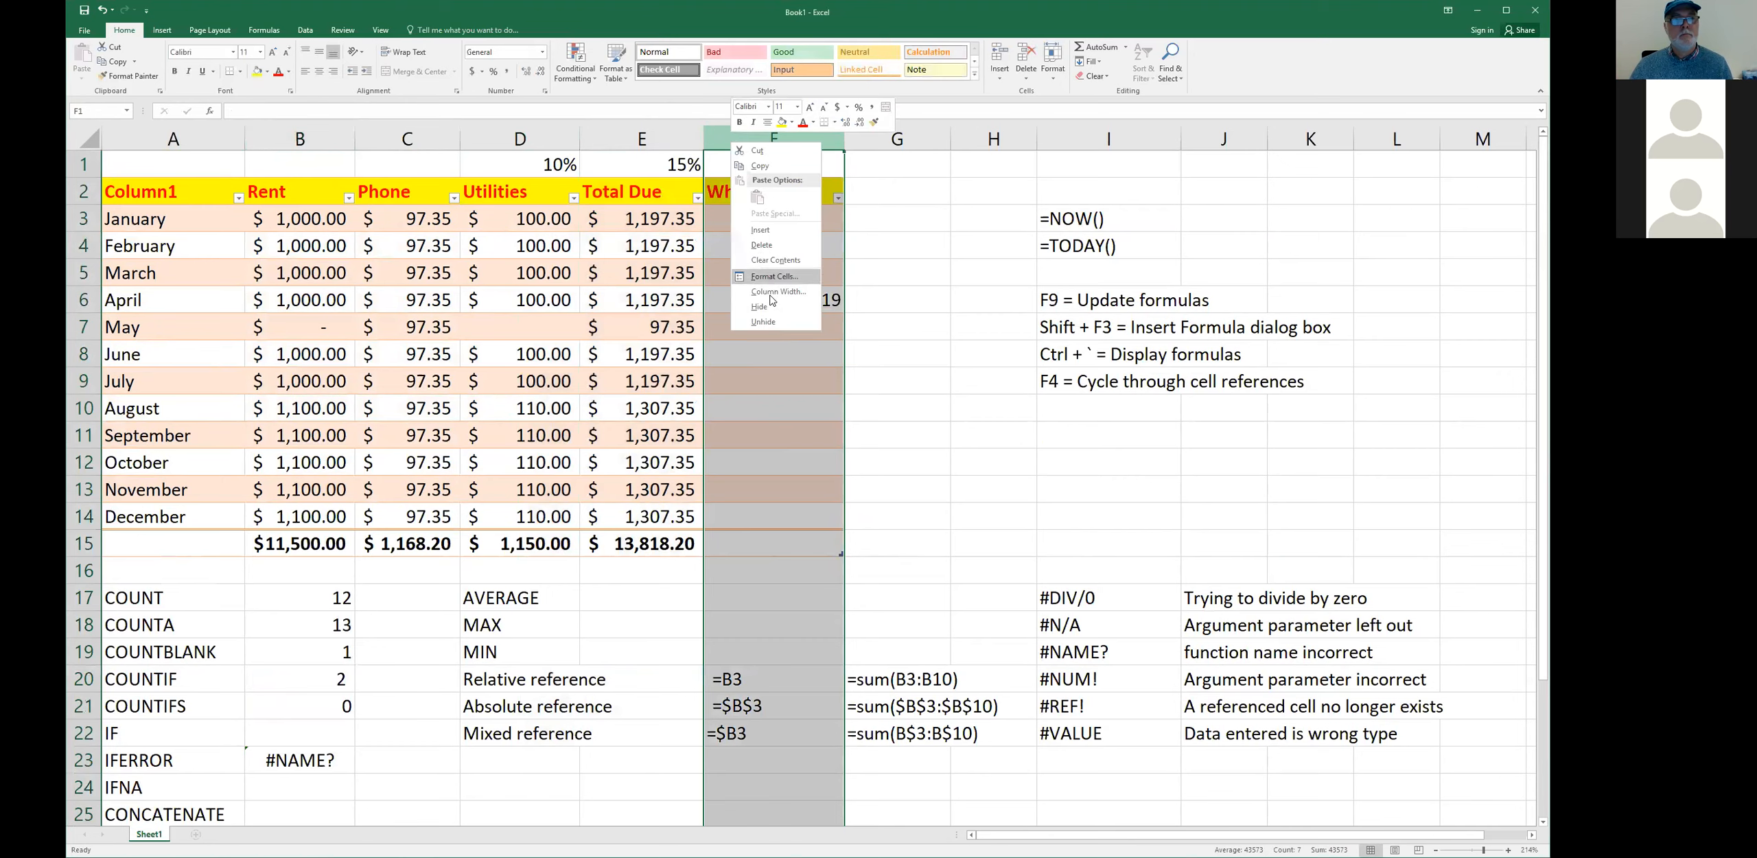
{"action": "left_click", "coordinate": [762, 242]}
{"action": "double_click", "coordinate": [760, 195]}
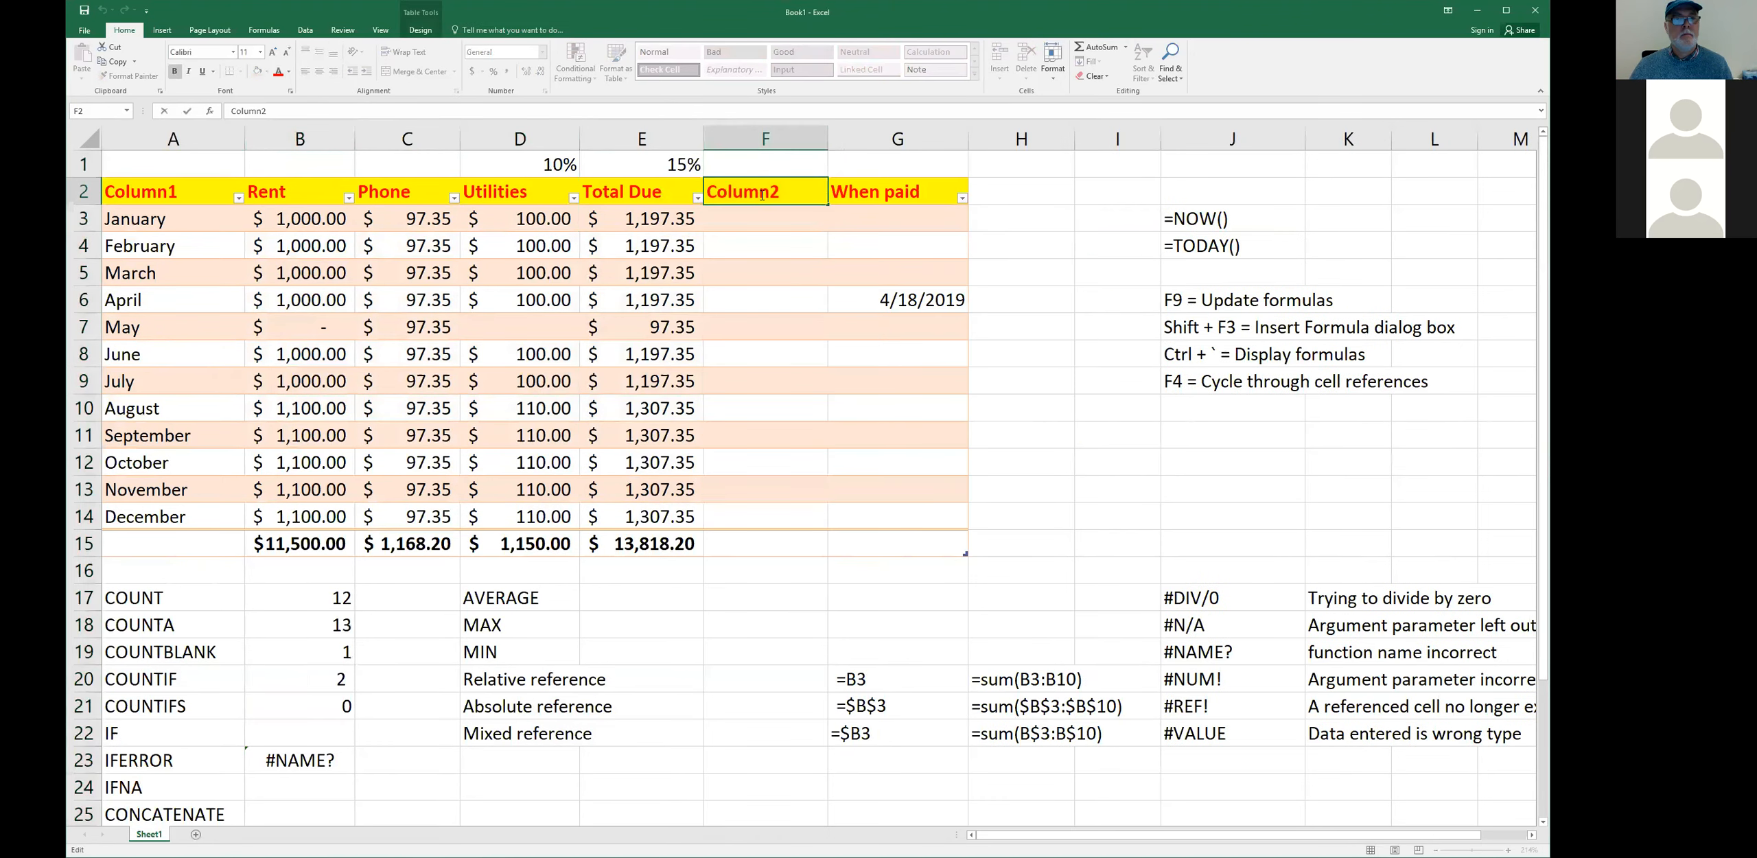
{"action": "double_click", "coordinate": [760, 195]}
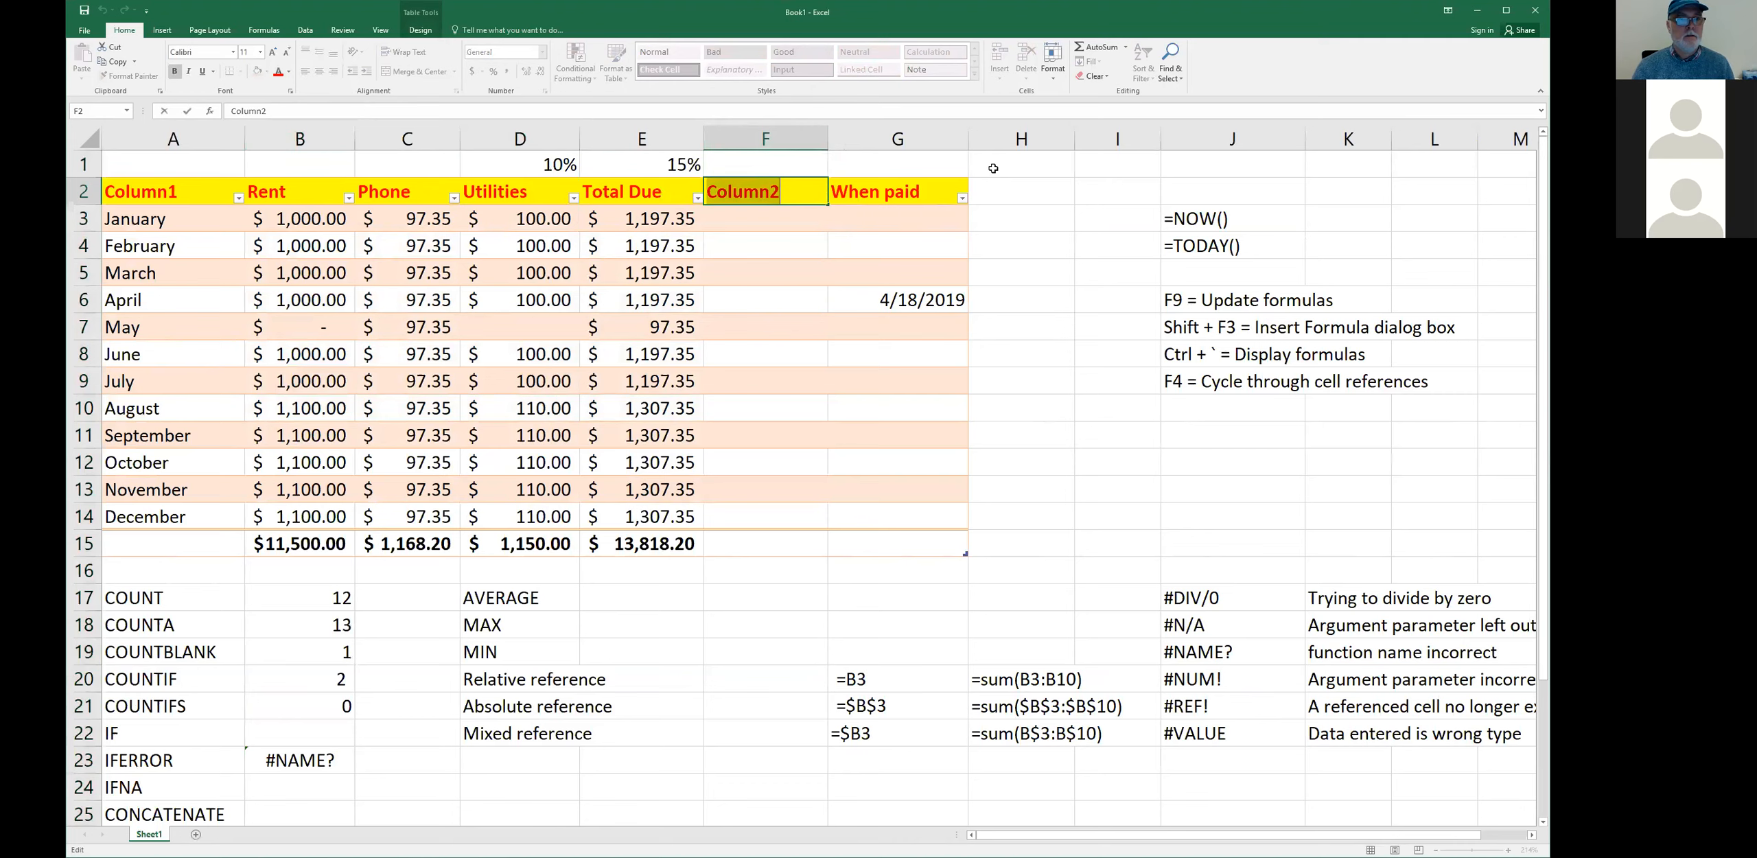
{"action": "type", "text": "Daily"}
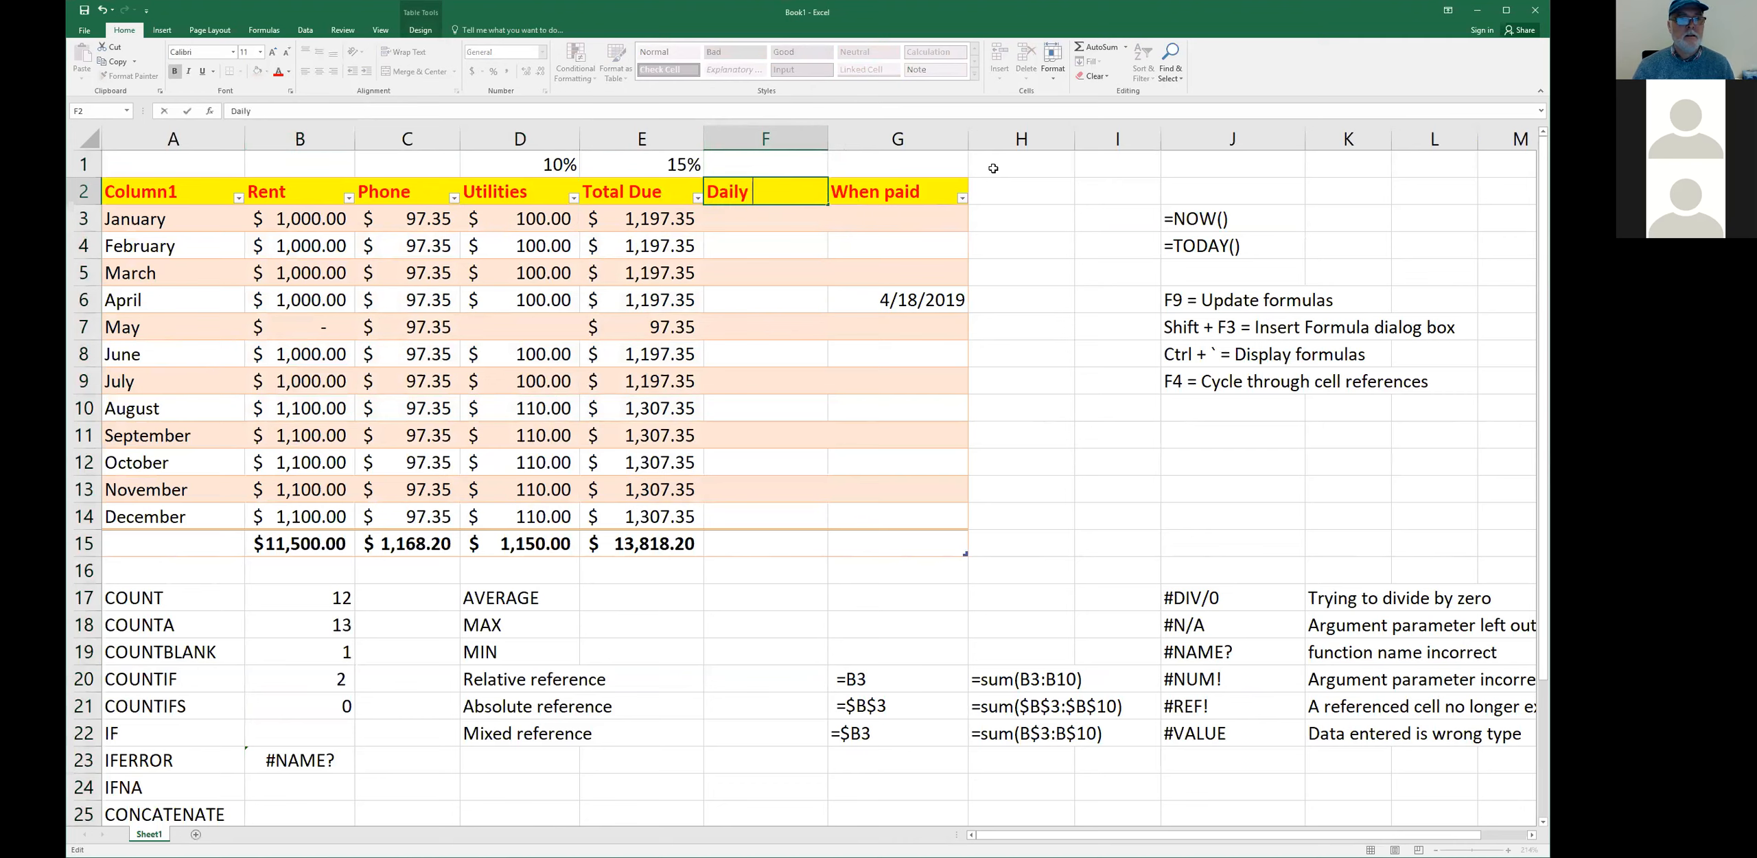
{"action": "type", "text": " Cost"}
{"action": "key", "text": "Return"}
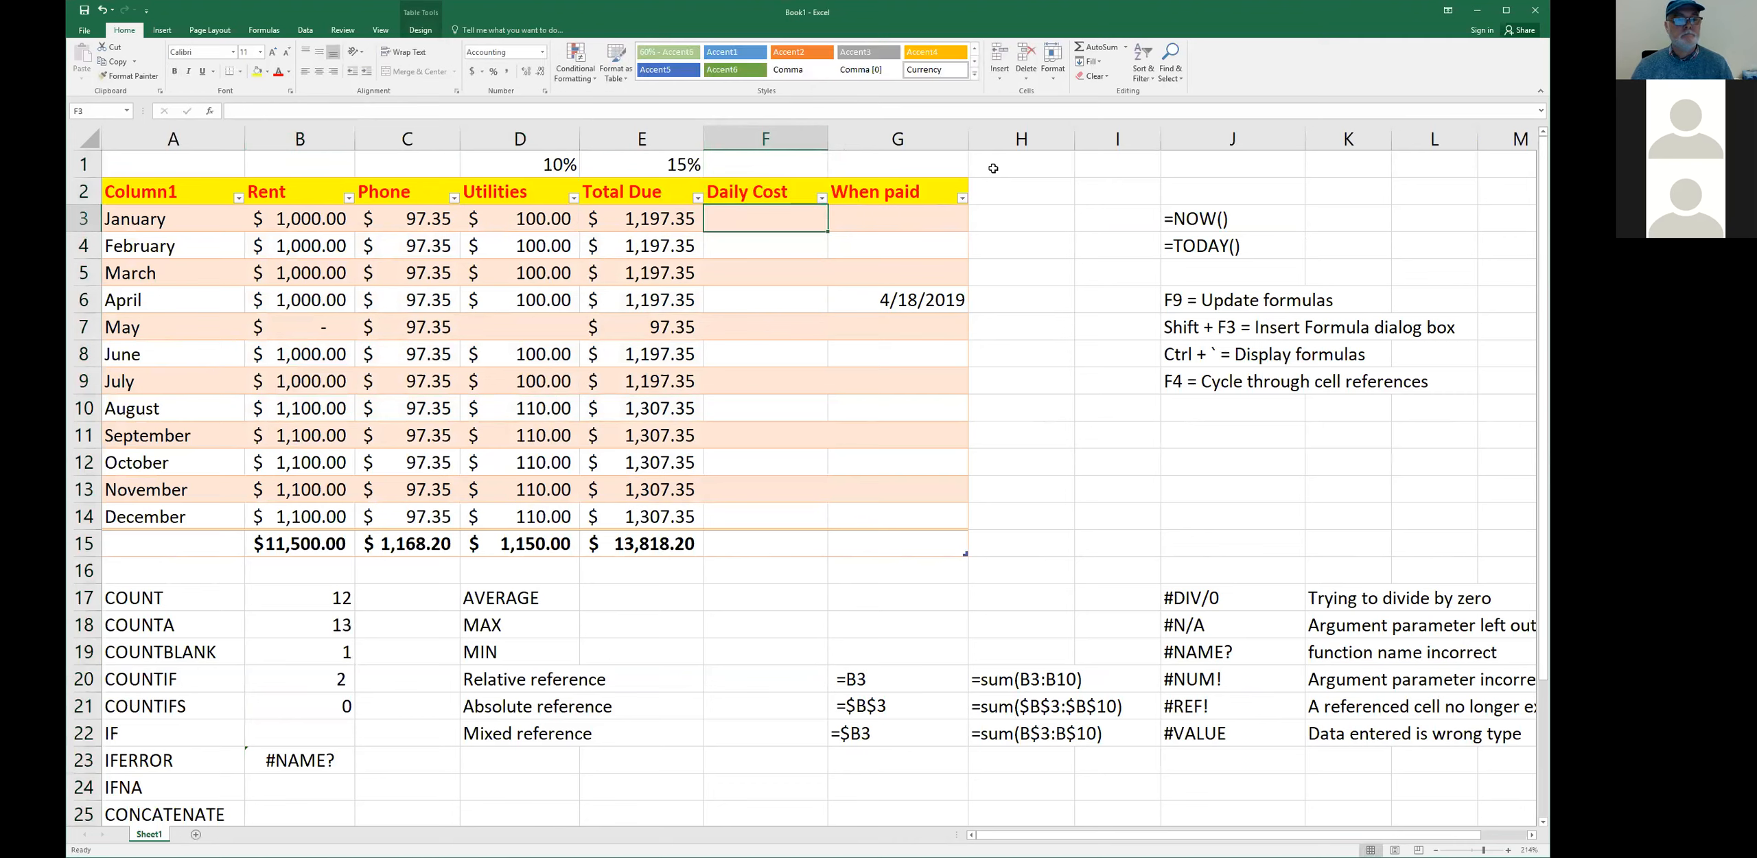
- Enter the January daily cost in F3 as =E3/31, dividing Total Due by 31
{"action": "type", "text": "=E"}
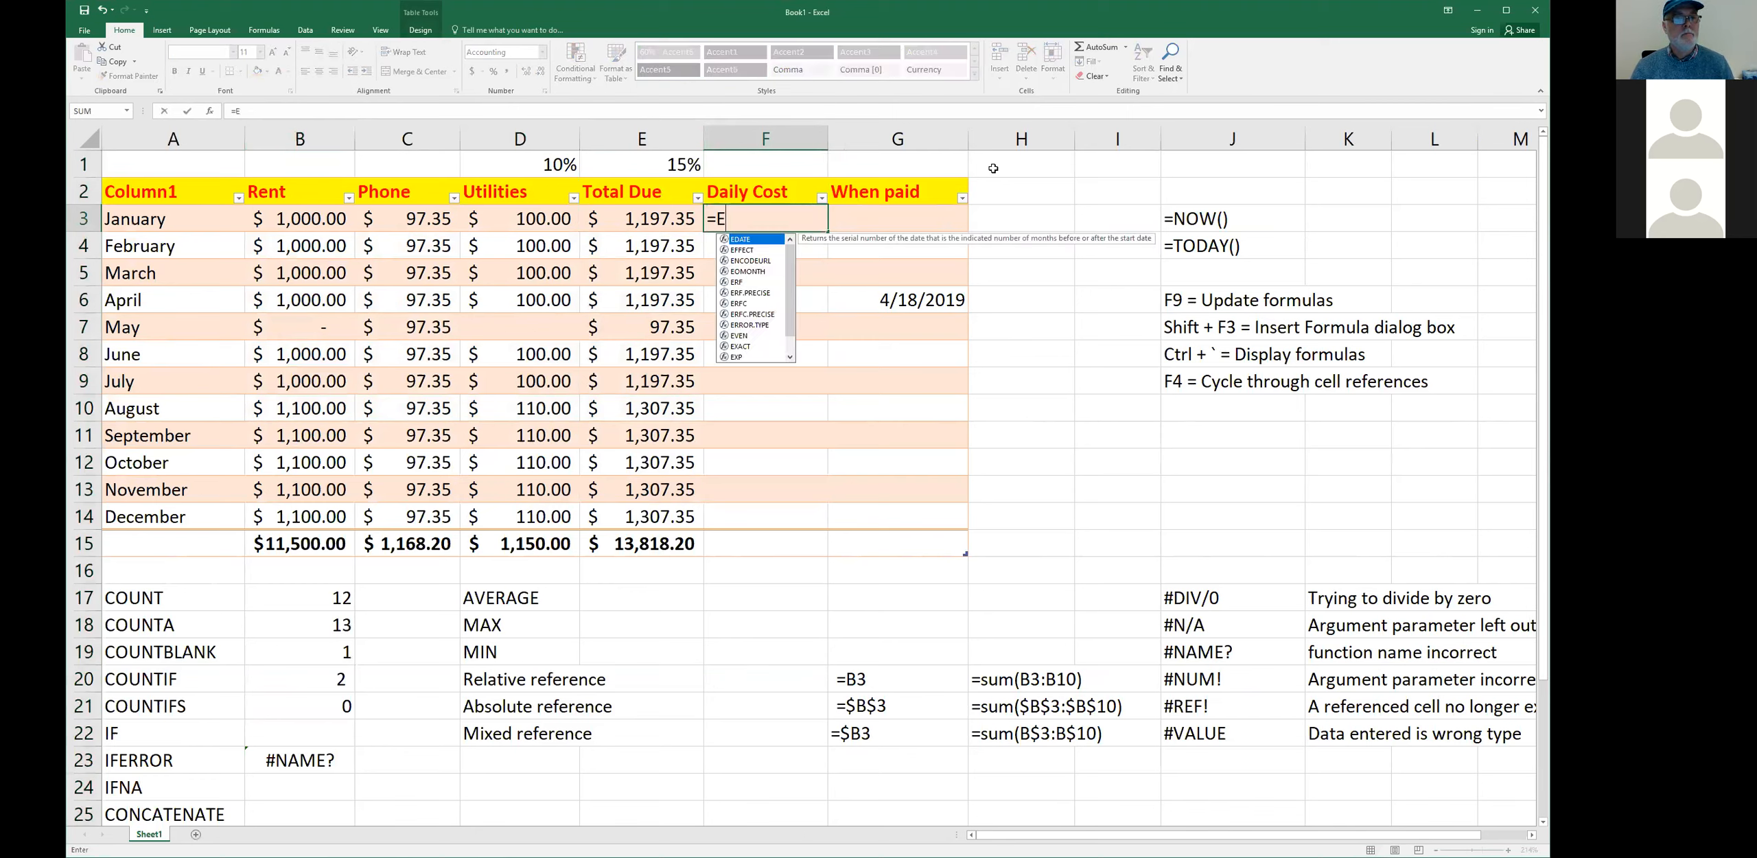
{"action": "type", "text": "3"}
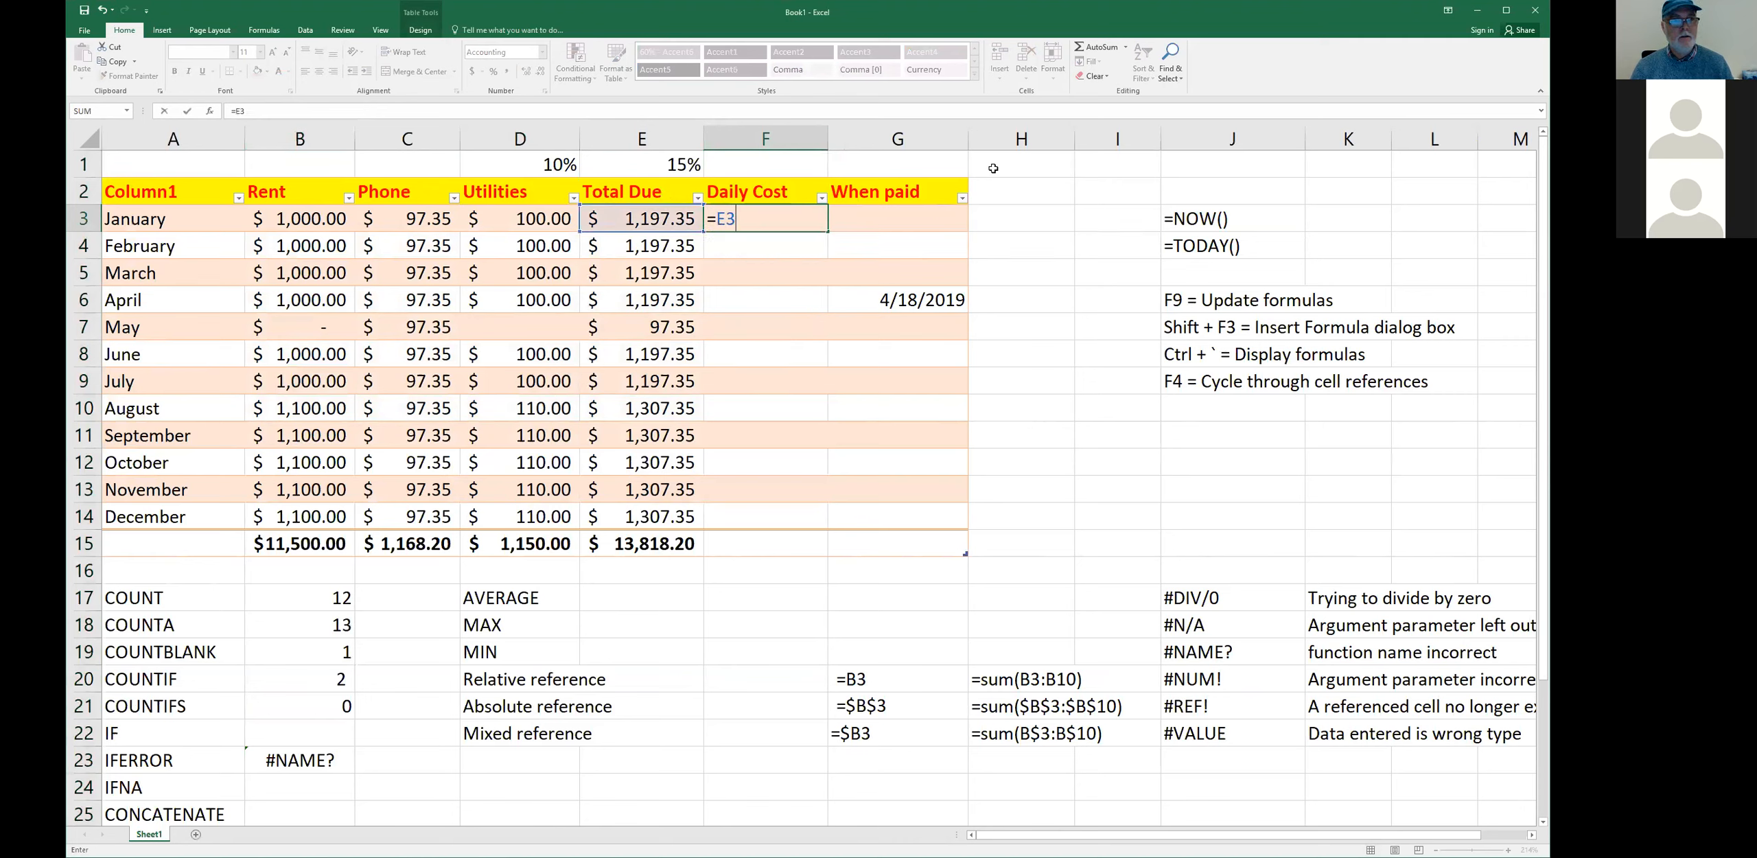
{"action": "type", "text": "/d"}
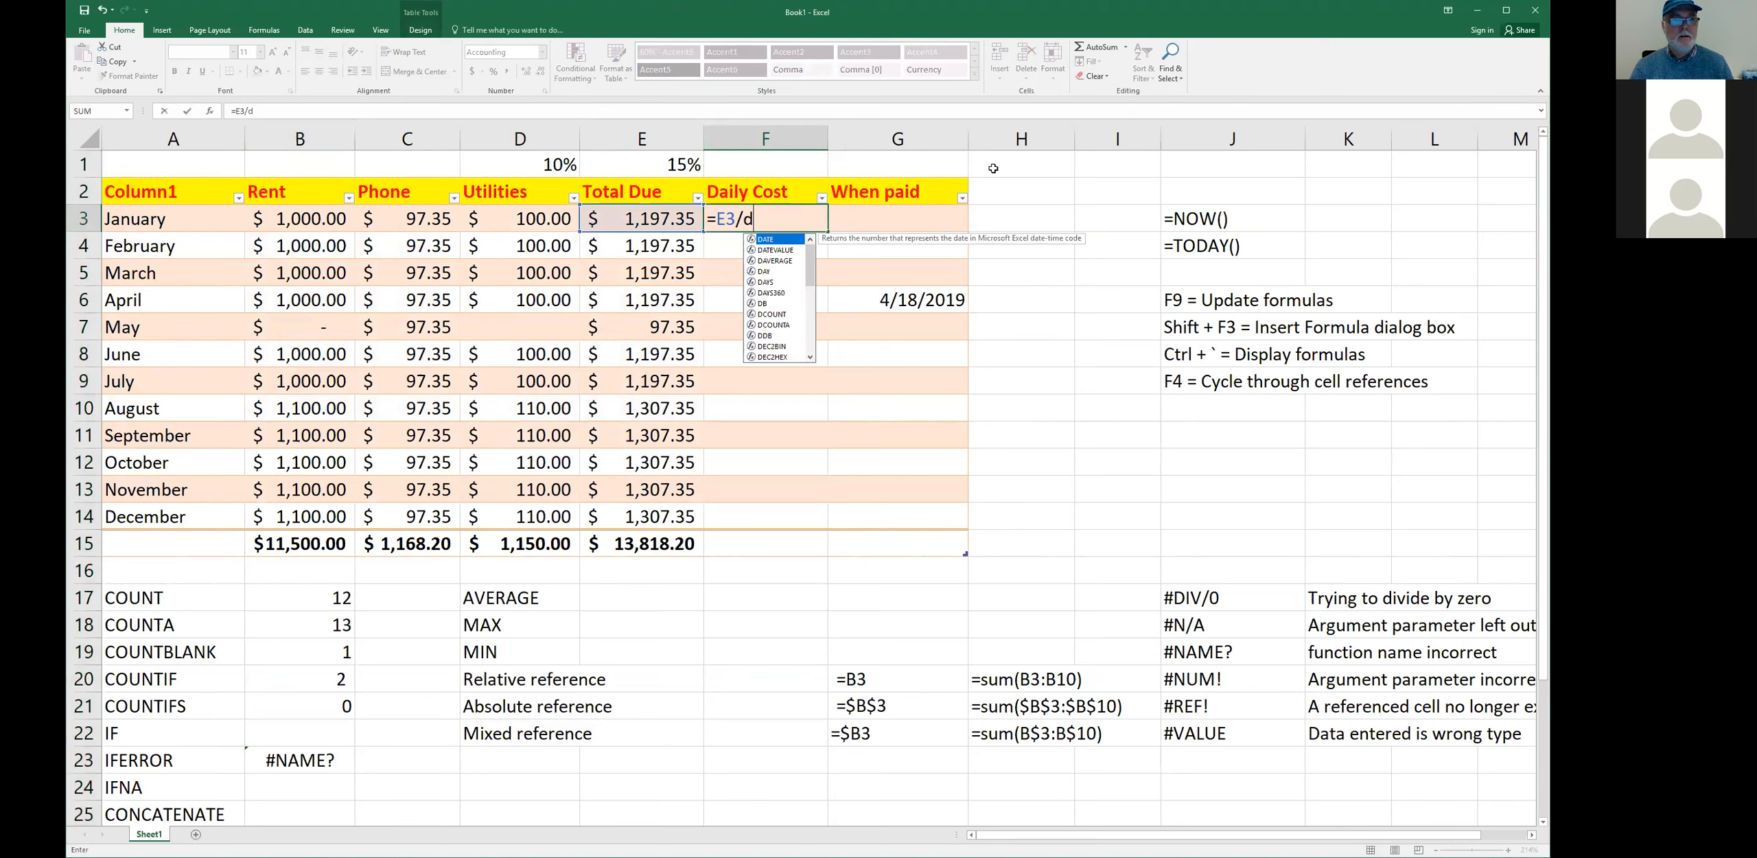
{"action": "type", "text": "ays"}
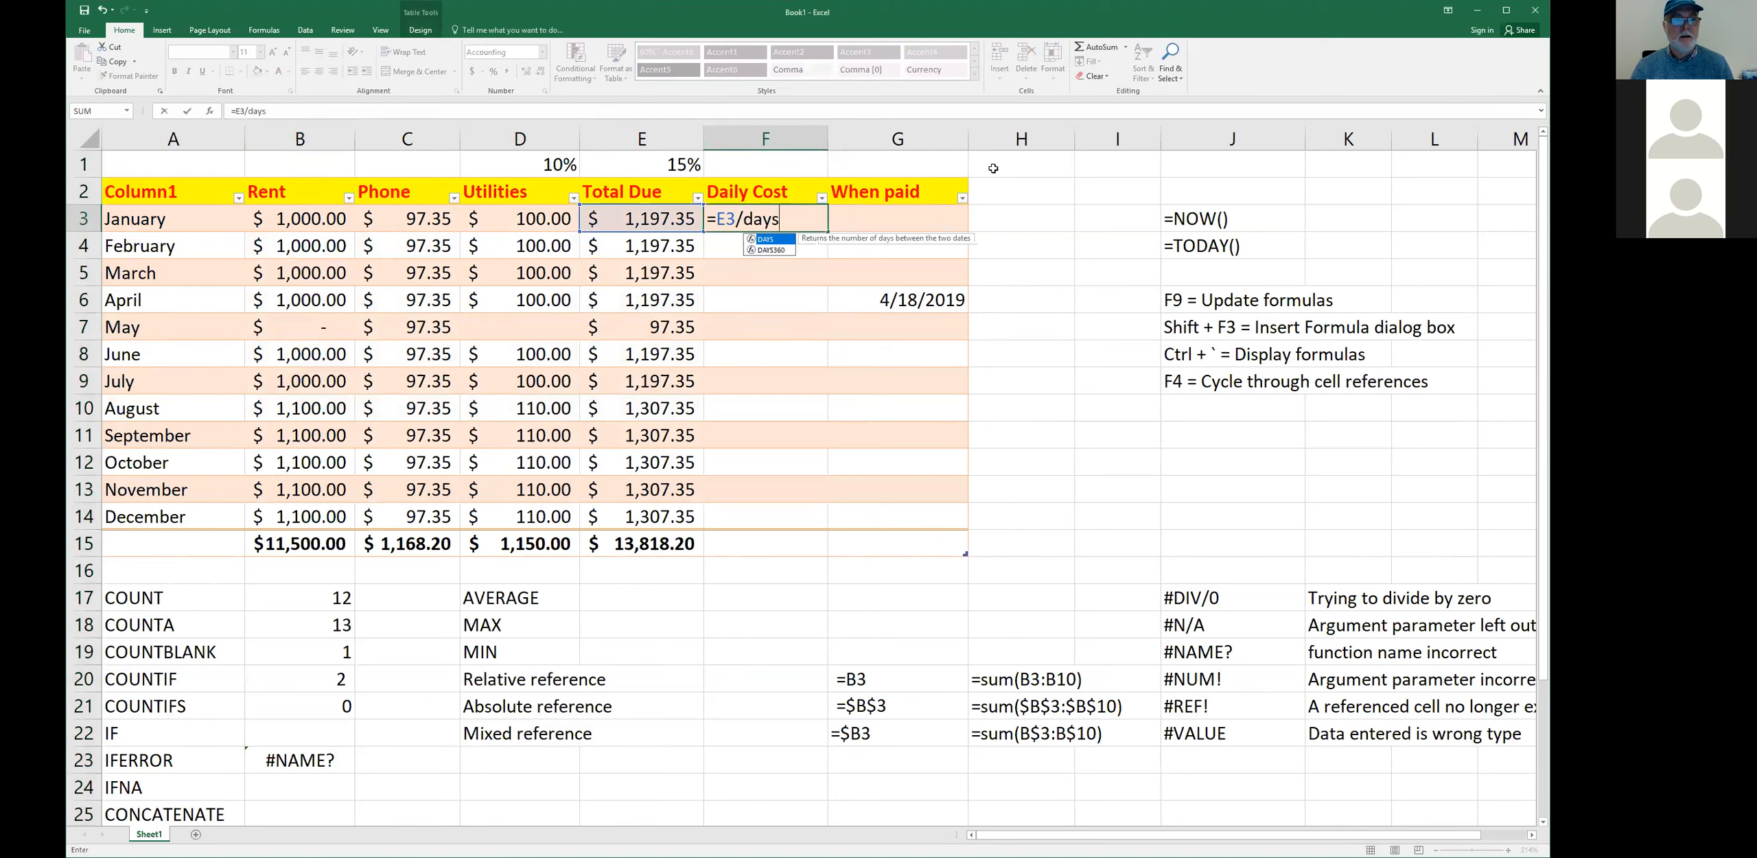
{"action": "key", "text": "BackSpace"}
{"action": "key", "text": "BackSpace"}
{"action": "key", "text": "BackSpace"}
{"action": "key", "text": "BackSpace"}
{"action": "type", "text": "31"}
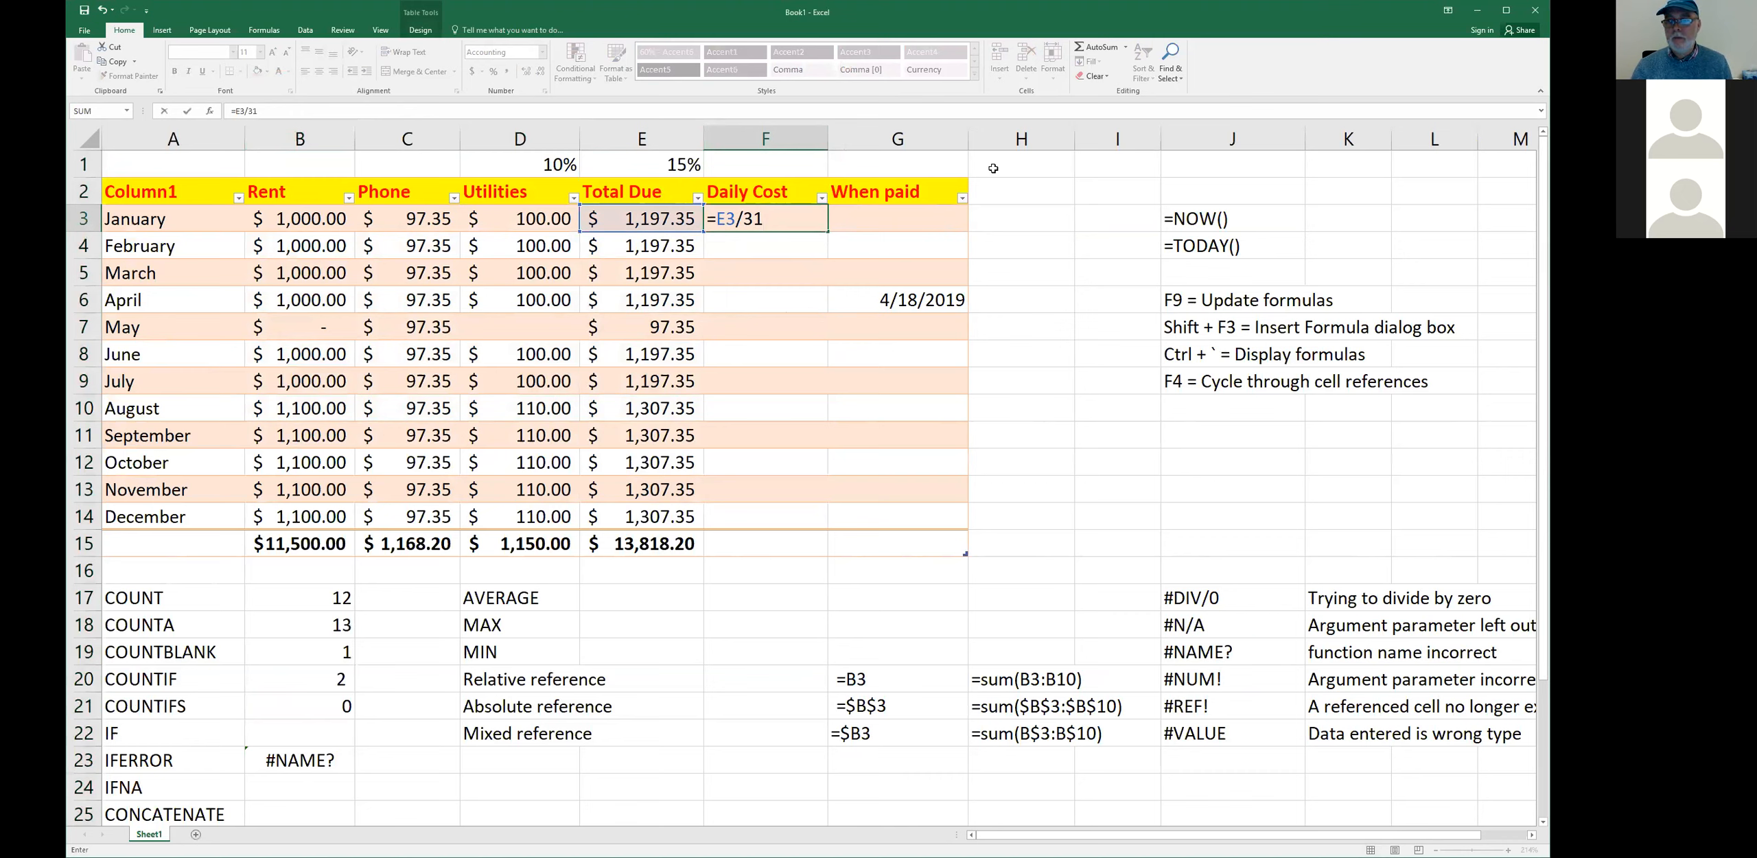
{"action": "key", "text": "Return"}
- Examine the Daily Cost formulas for individual months from January through October
{"action": "key", "text": "Up"}
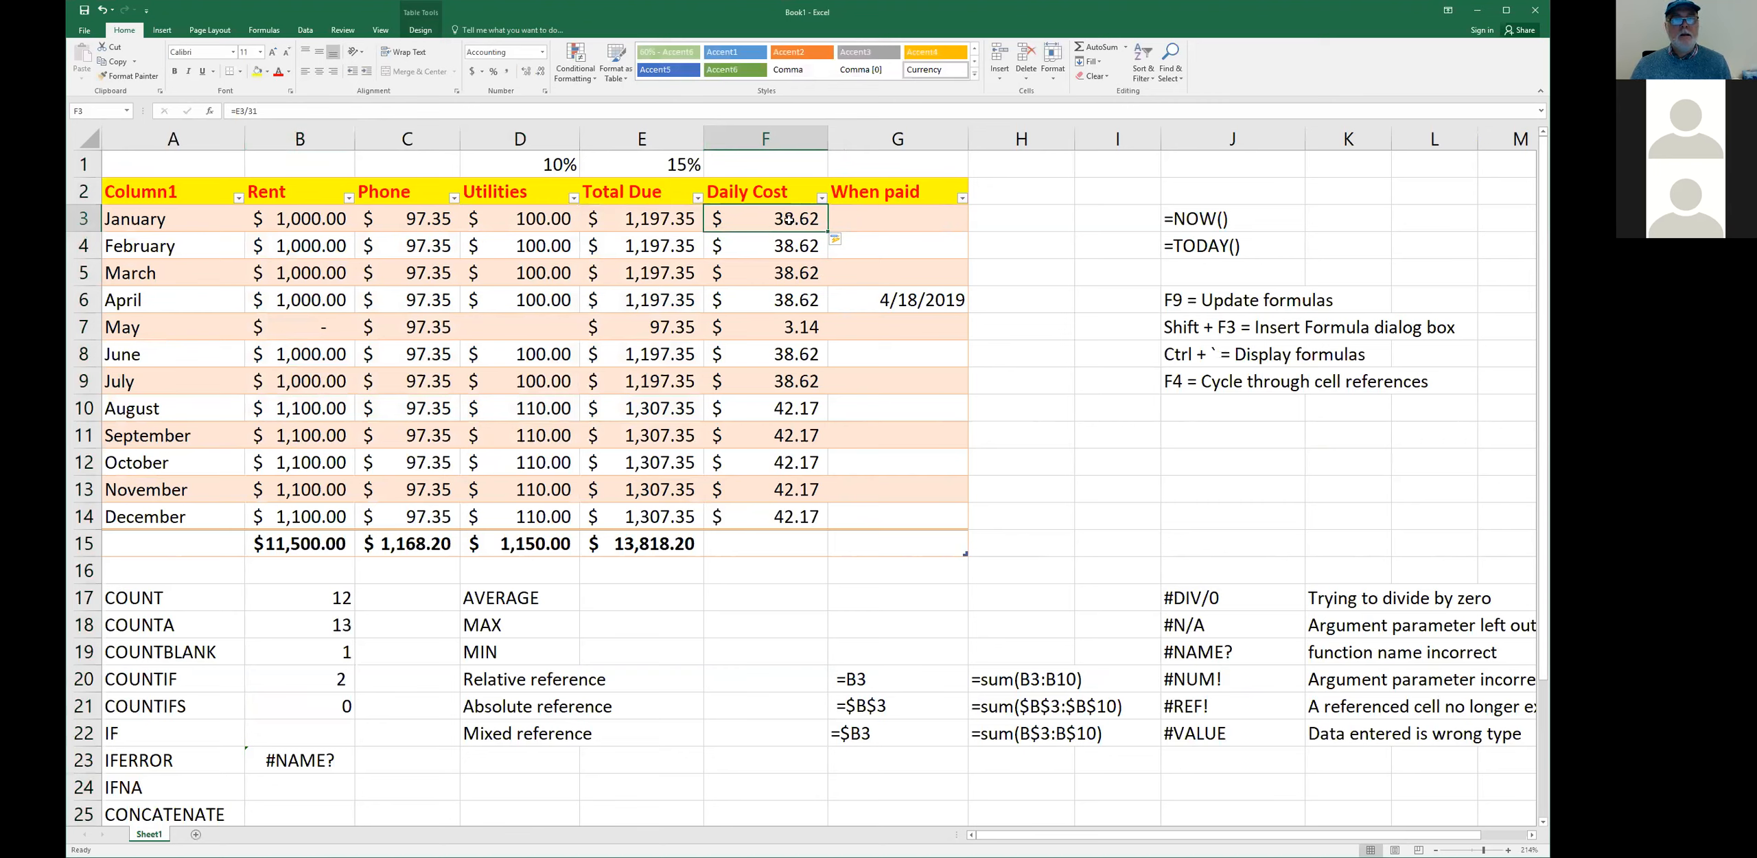
{"action": "left_click", "coordinate": [775, 245]}
{"action": "left_click", "coordinate": [770, 276]}
{"action": "left_click", "coordinate": [769, 297]}
{"action": "left_click", "coordinate": [768, 386]}
{"action": "left_click", "coordinate": [768, 410]}
{"action": "left_click", "coordinate": [773, 436]}
{"action": "left_click", "coordinate": [781, 463]}
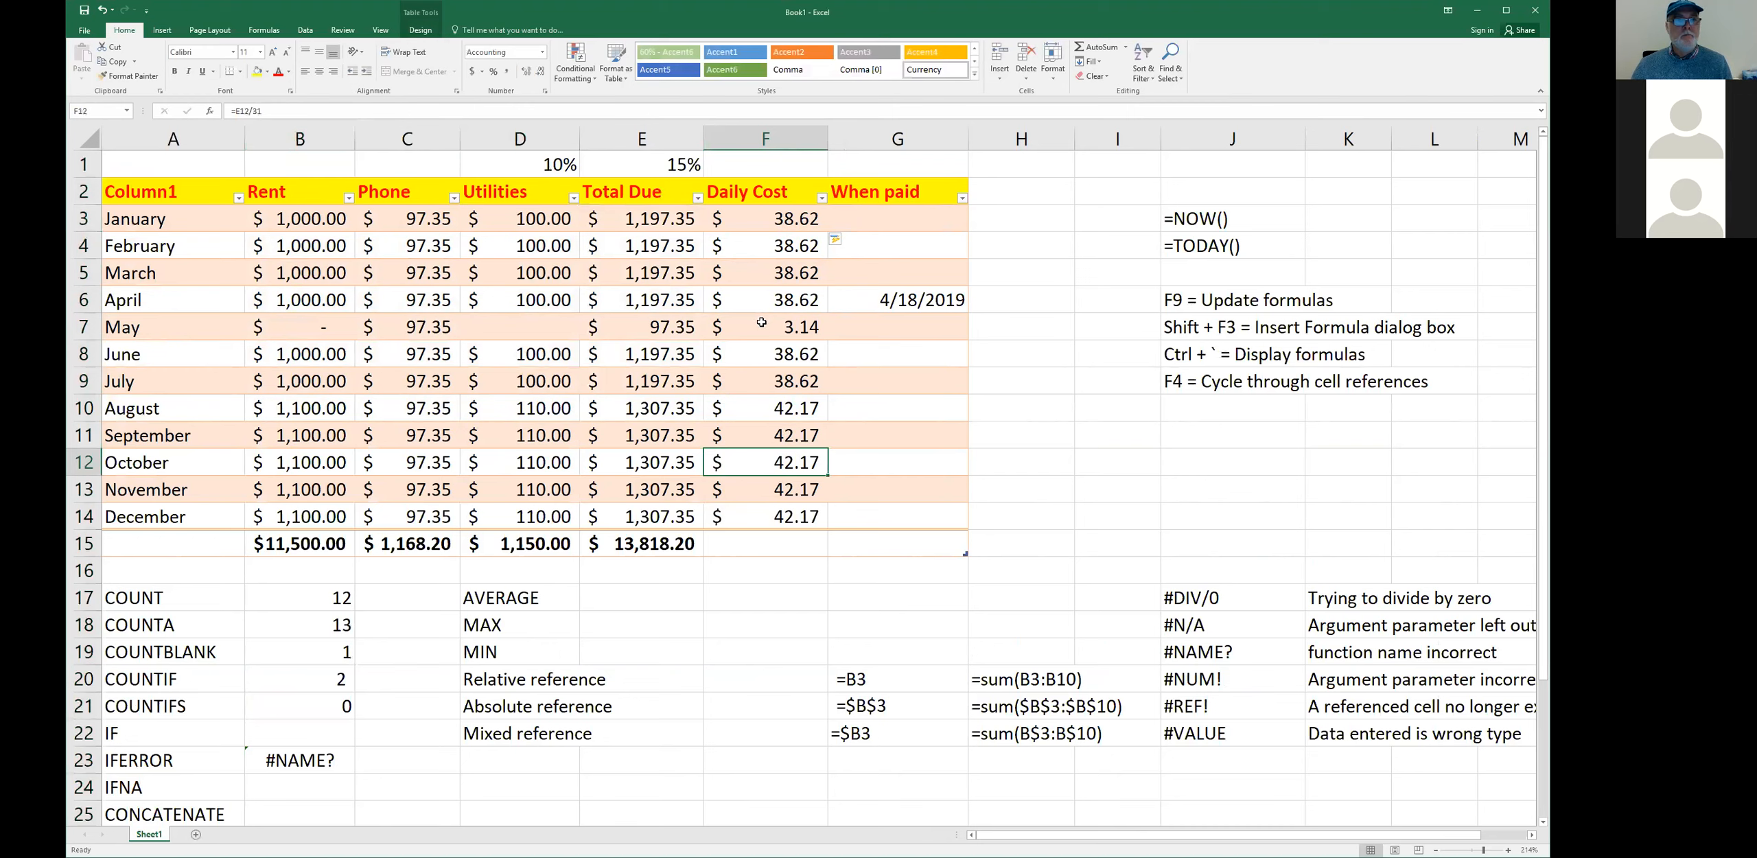
{"action": "left_click", "coordinate": [430, 318]}
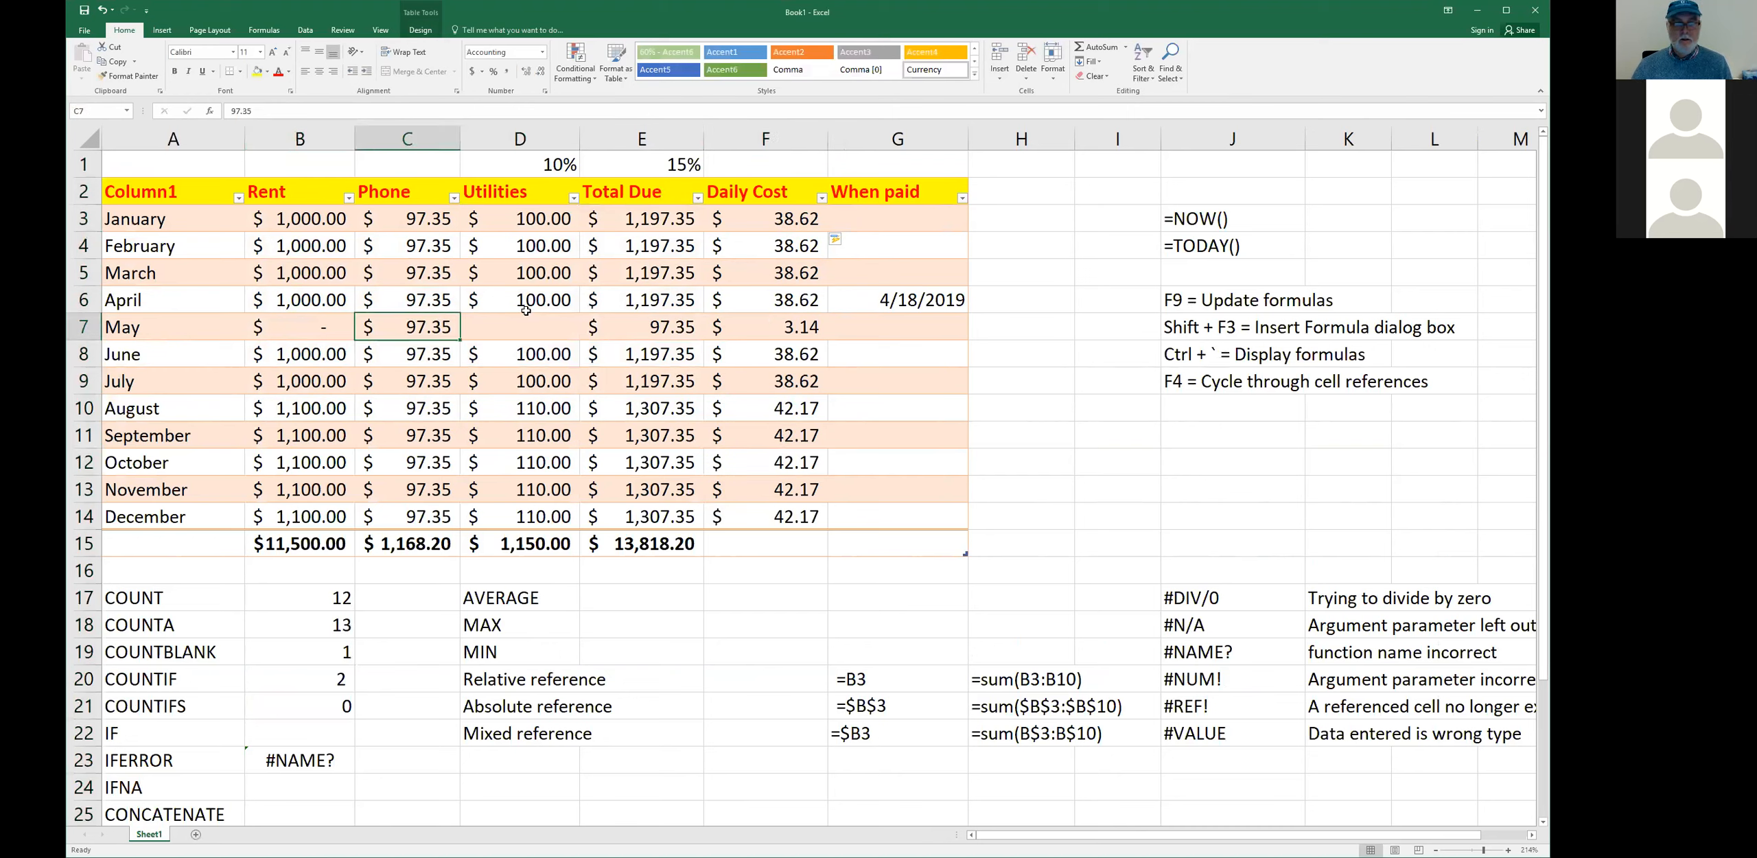
{"action": "key", "text": "Delete"}
{"action": "key", "text": "Right"}
{"action": "key", "text": "Right"}
{"action": "key", "text": "Right"}
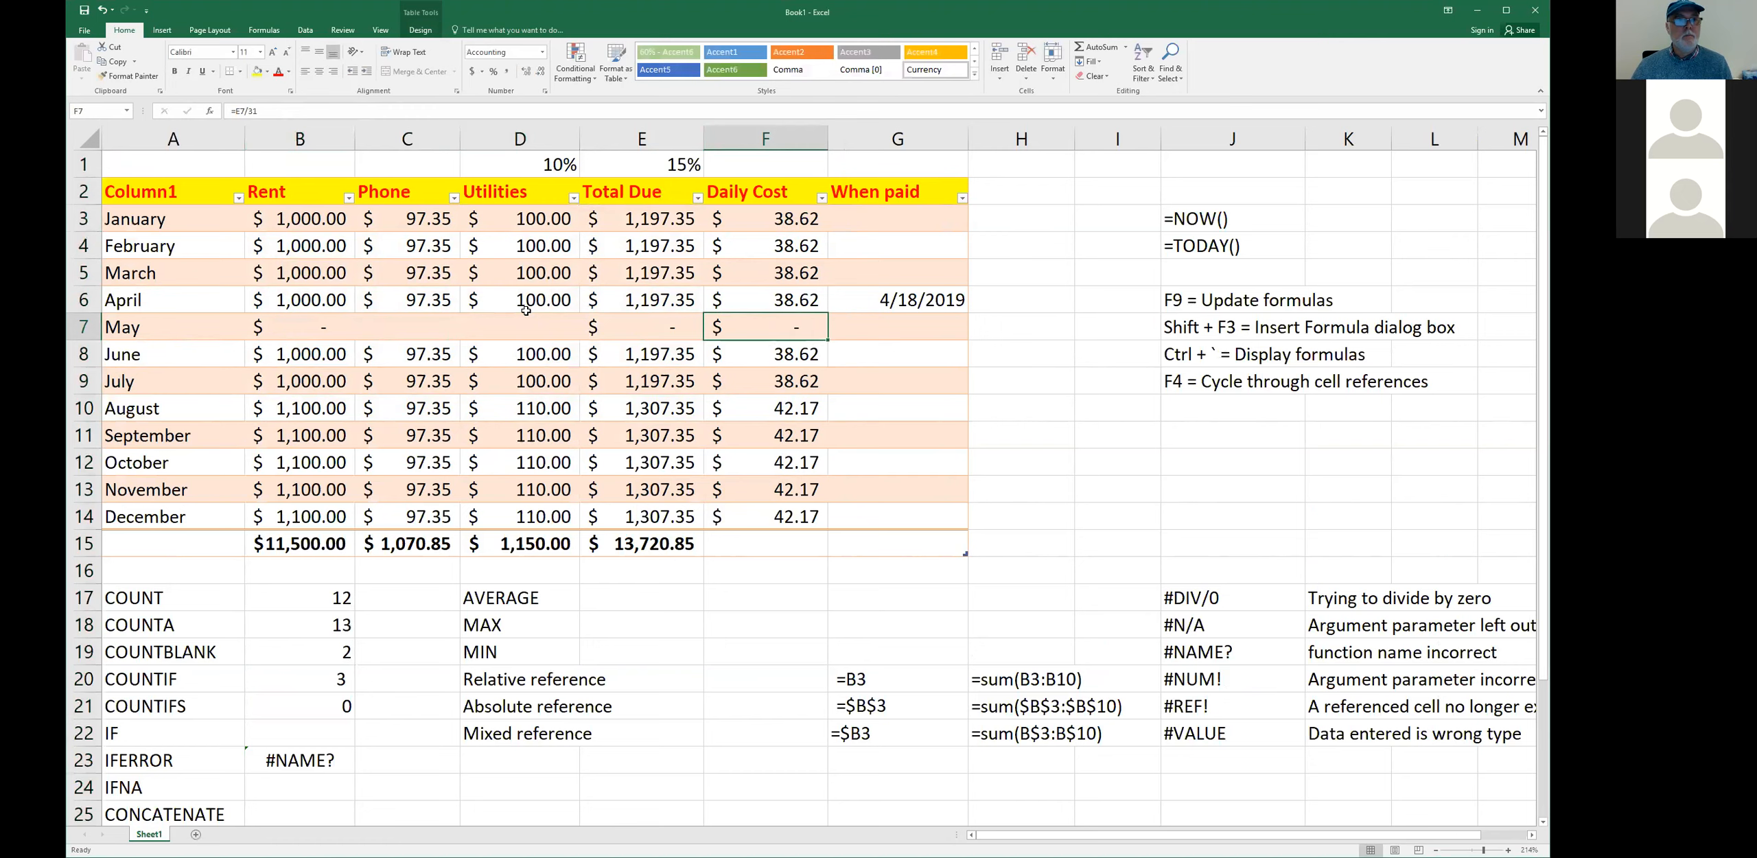
{"action": "key", "text": "Left"}
{"action": "key", "text": "Left"}
{"action": "key", "text": "Left"}
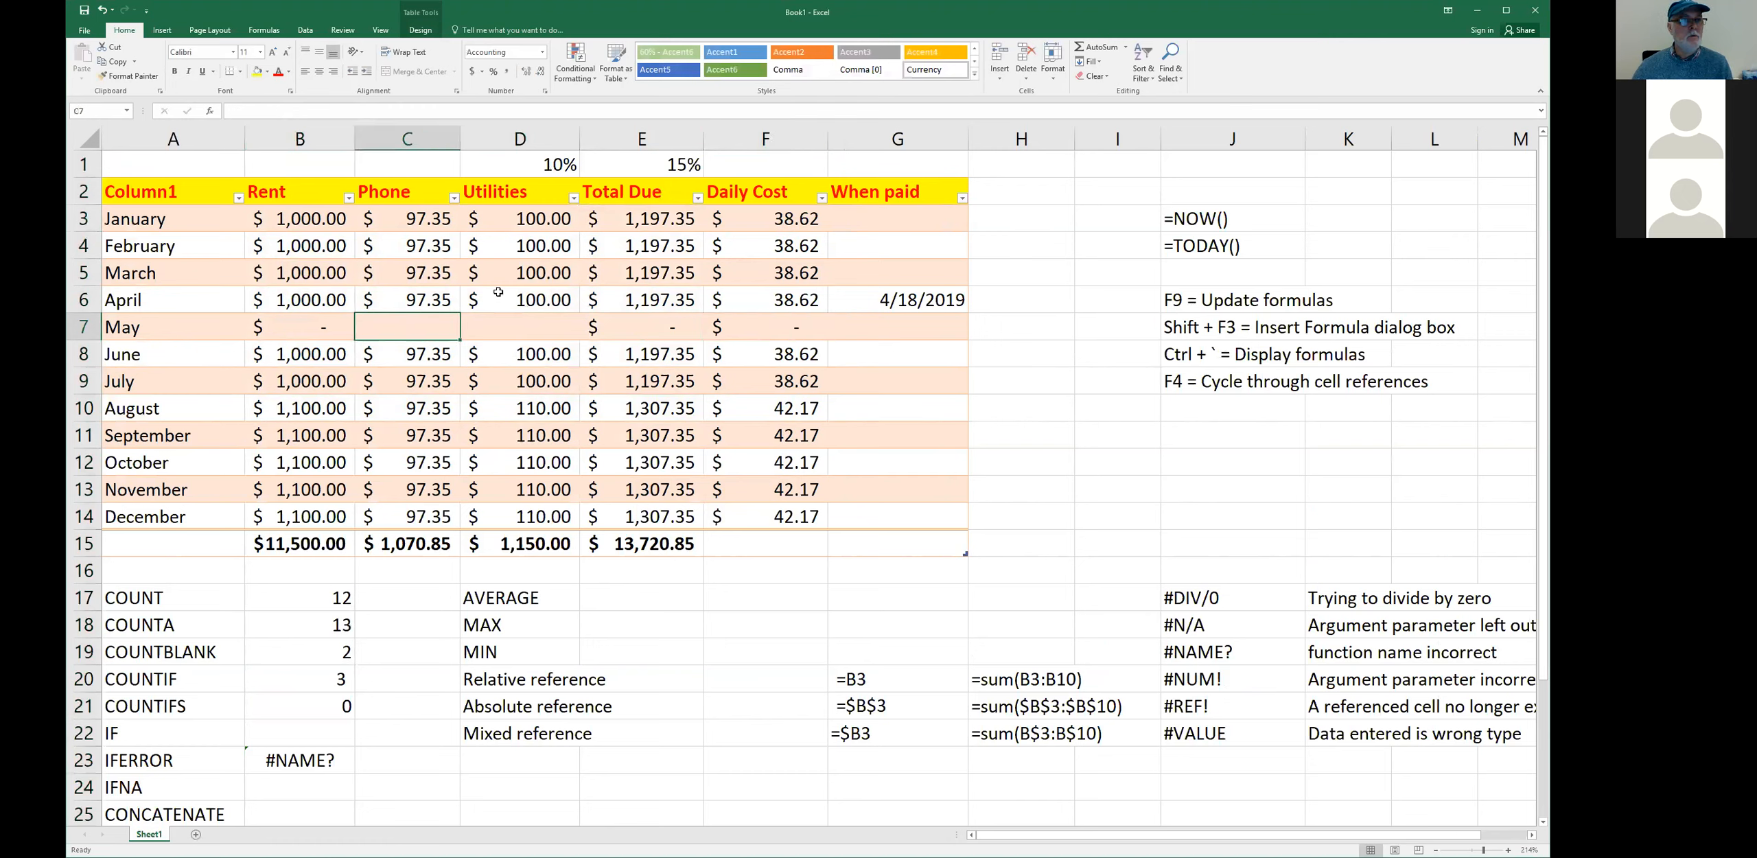
- Insert a new table column before Rent and name it Days in month
{"action": "left_click", "coordinate": [297, 138]}
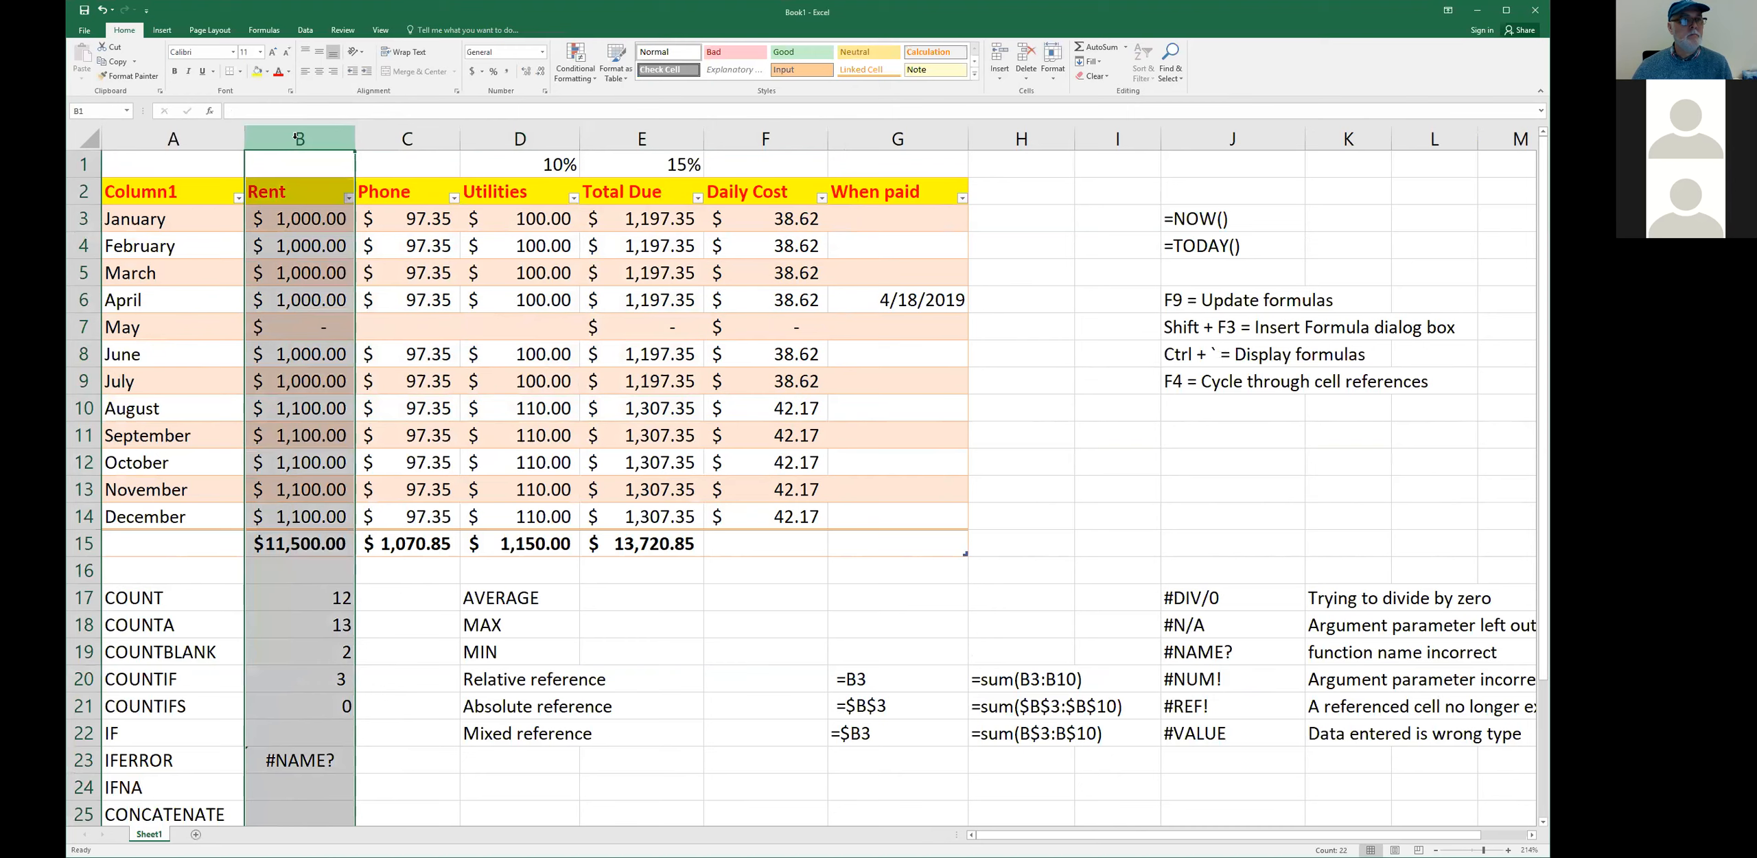
{"action": "right_click", "coordinate": [330, 233]}
{"action": "left_click", "coordinate": [327, 230]}
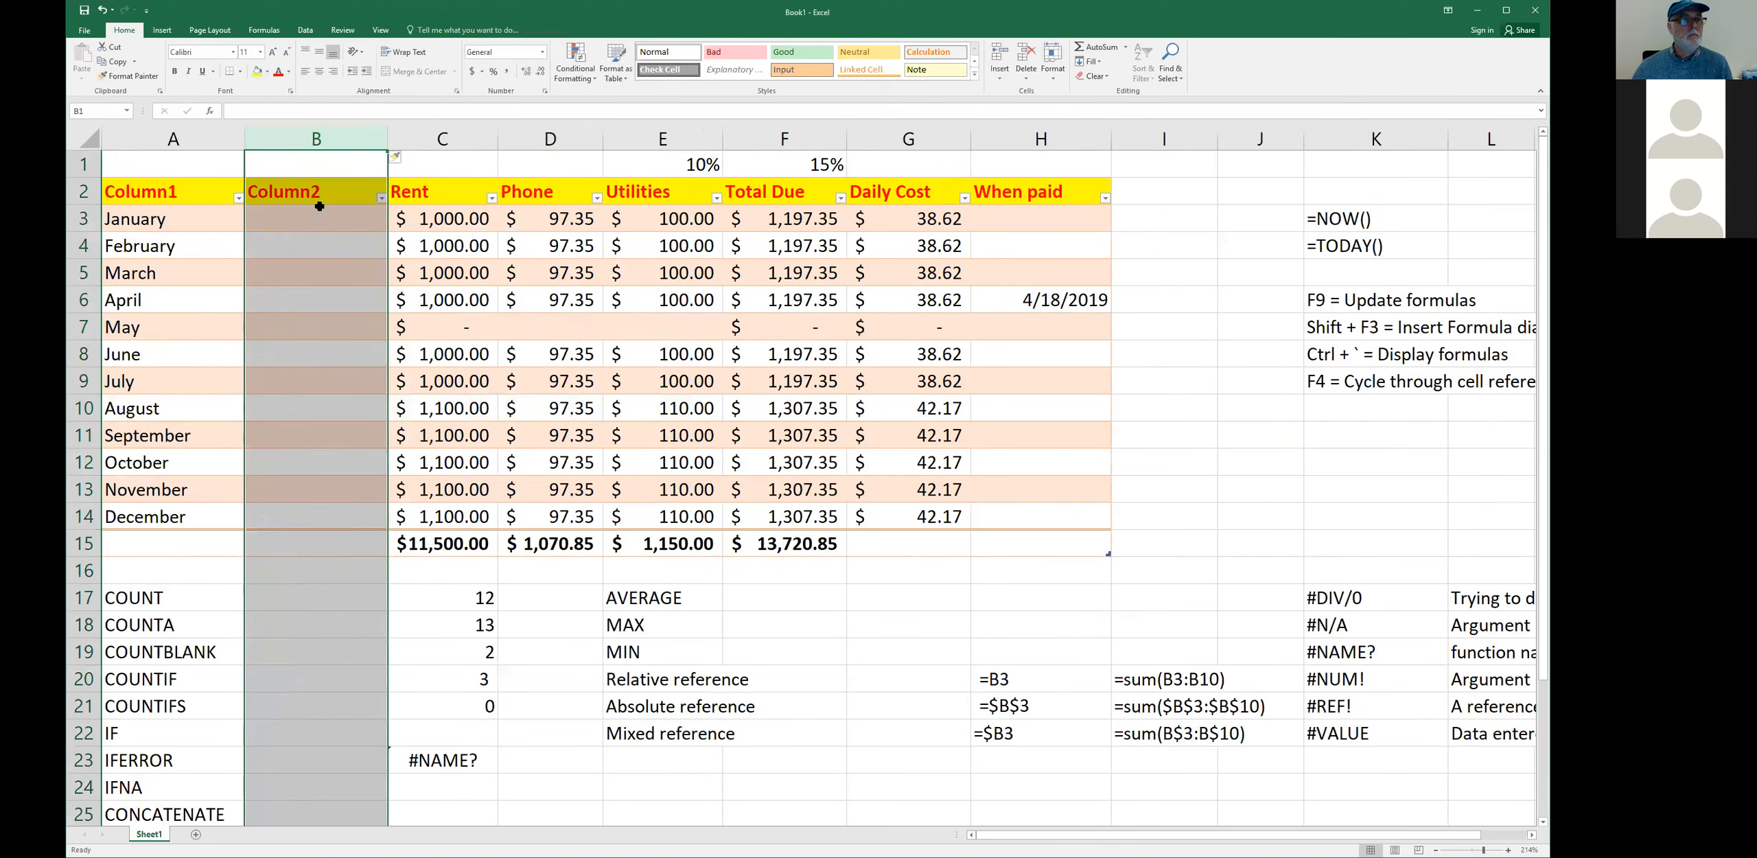
{"action": "double_click", "coordinate": [319, 206]}
{"action": "left_click_drag", "start_coordinate": [319, 196], "coordinate": [239, 203]}
{"action": "type", "text": "Days in month"}
{"action": "key", "text": "Return"}
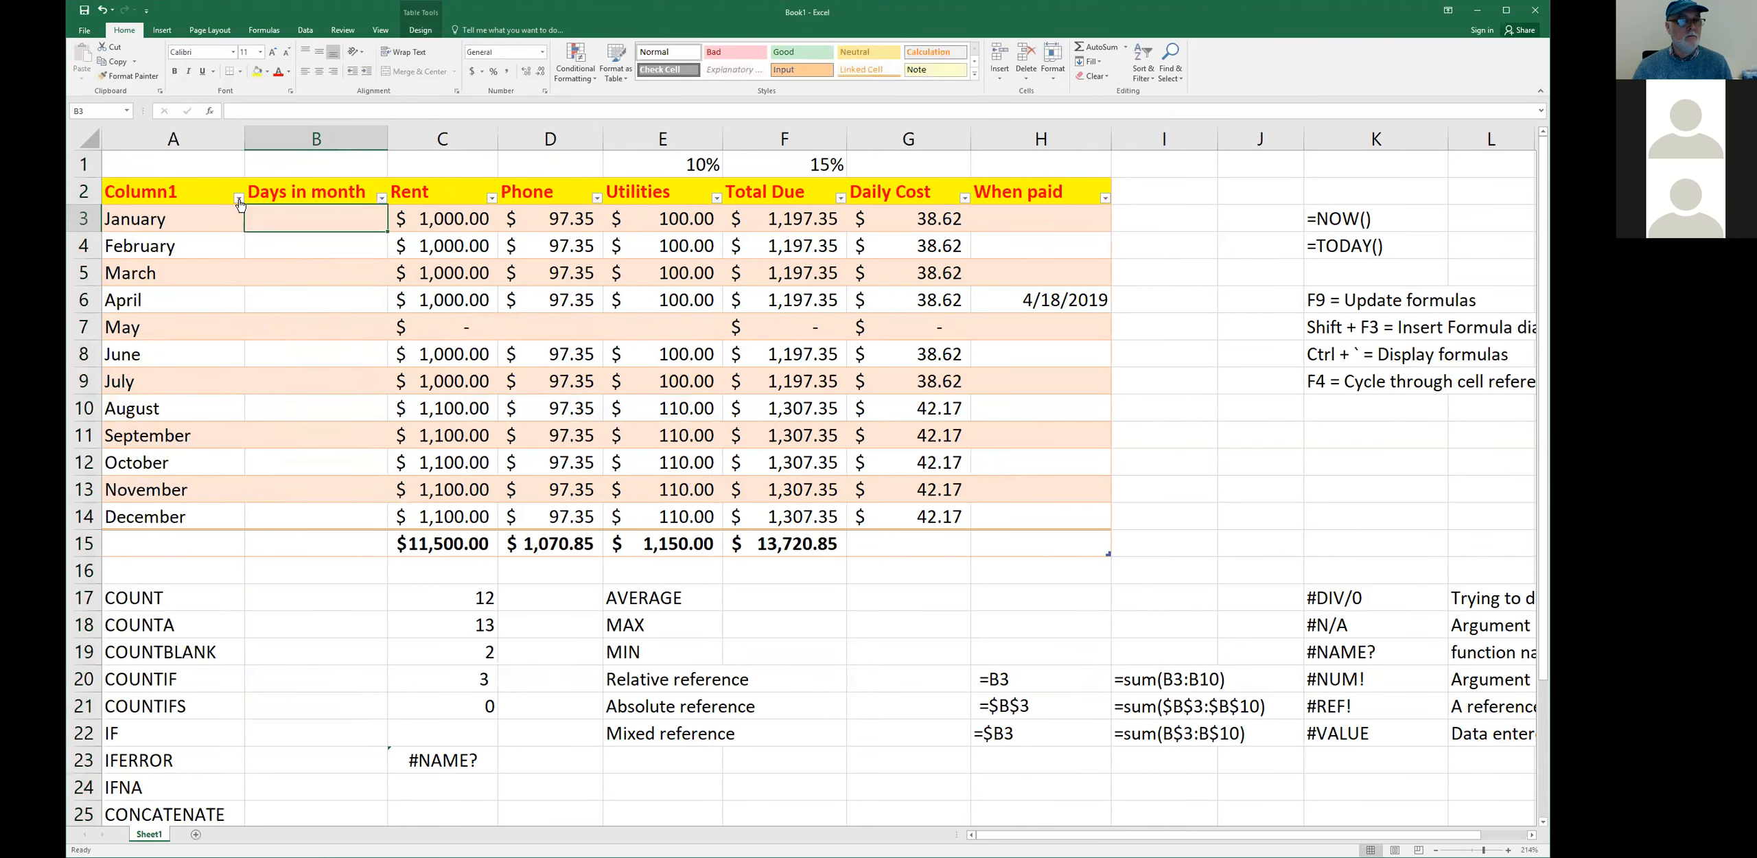
- Fill Days in month for January through December with 31, 28, 31, 30, 31, 30, 31, 31, 30, 31, 30 and 31
{"action": "type", "text": "31"}
{"action": "key", "text": "Return"}
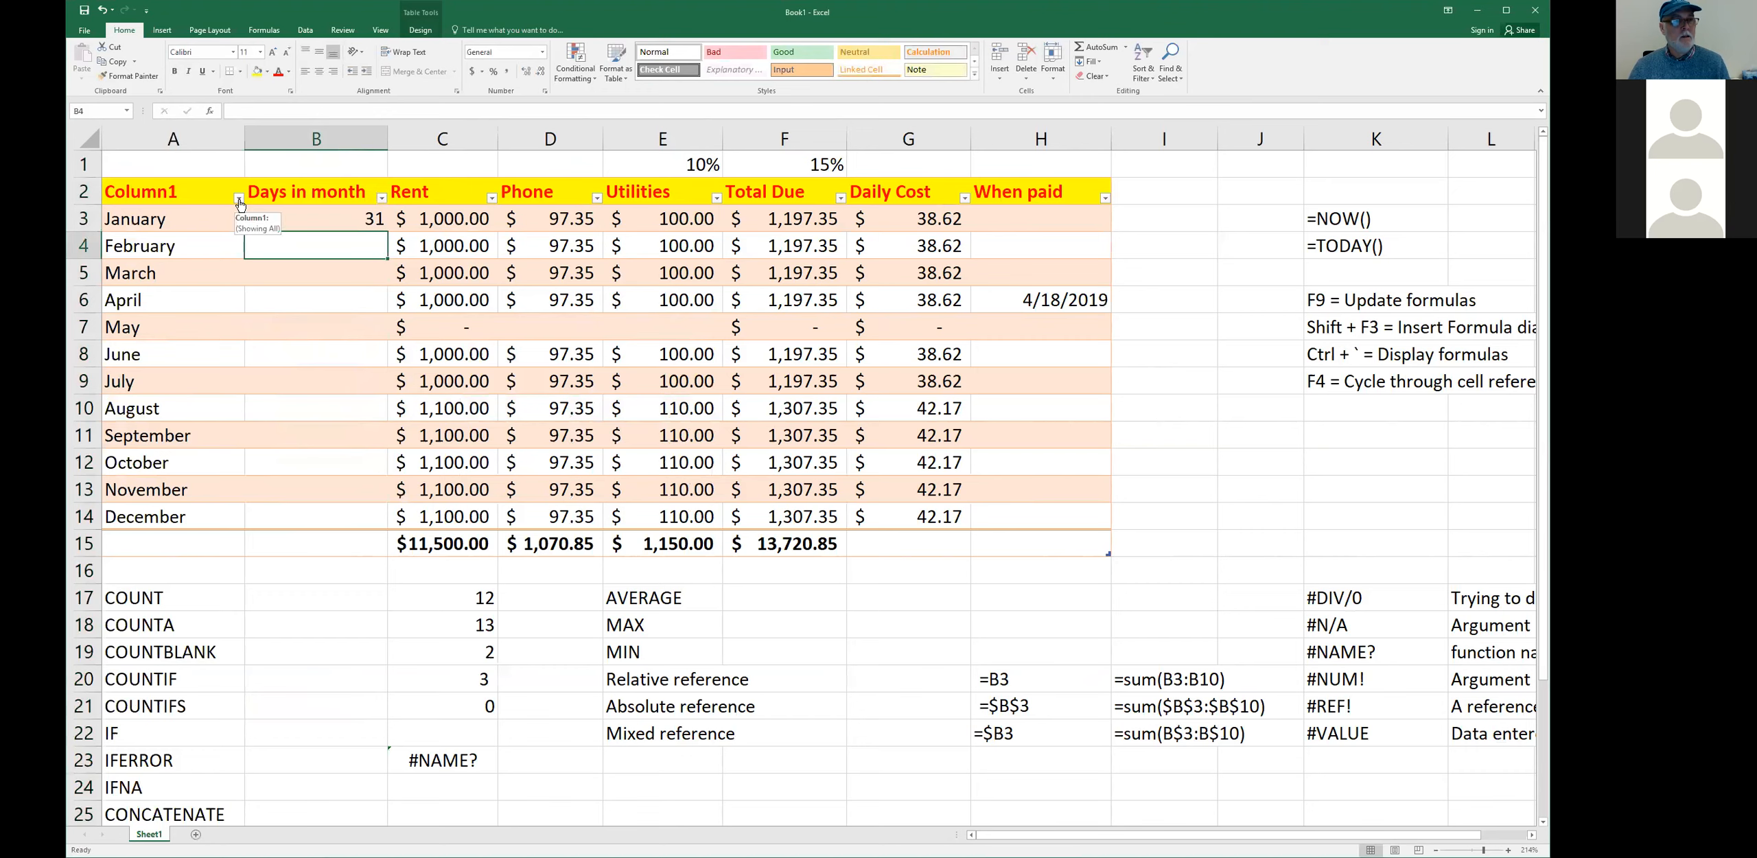
{"action": "type", "text": "28"}
{"action": "key", "text": "Return"}
{"action": "type", "text": "31"}
{"action": "key", "text": "Return"}
{"action": "type", "text": "30"}
{"action": "key", "text": "Return"}
{"action": "type", "text": "31"}
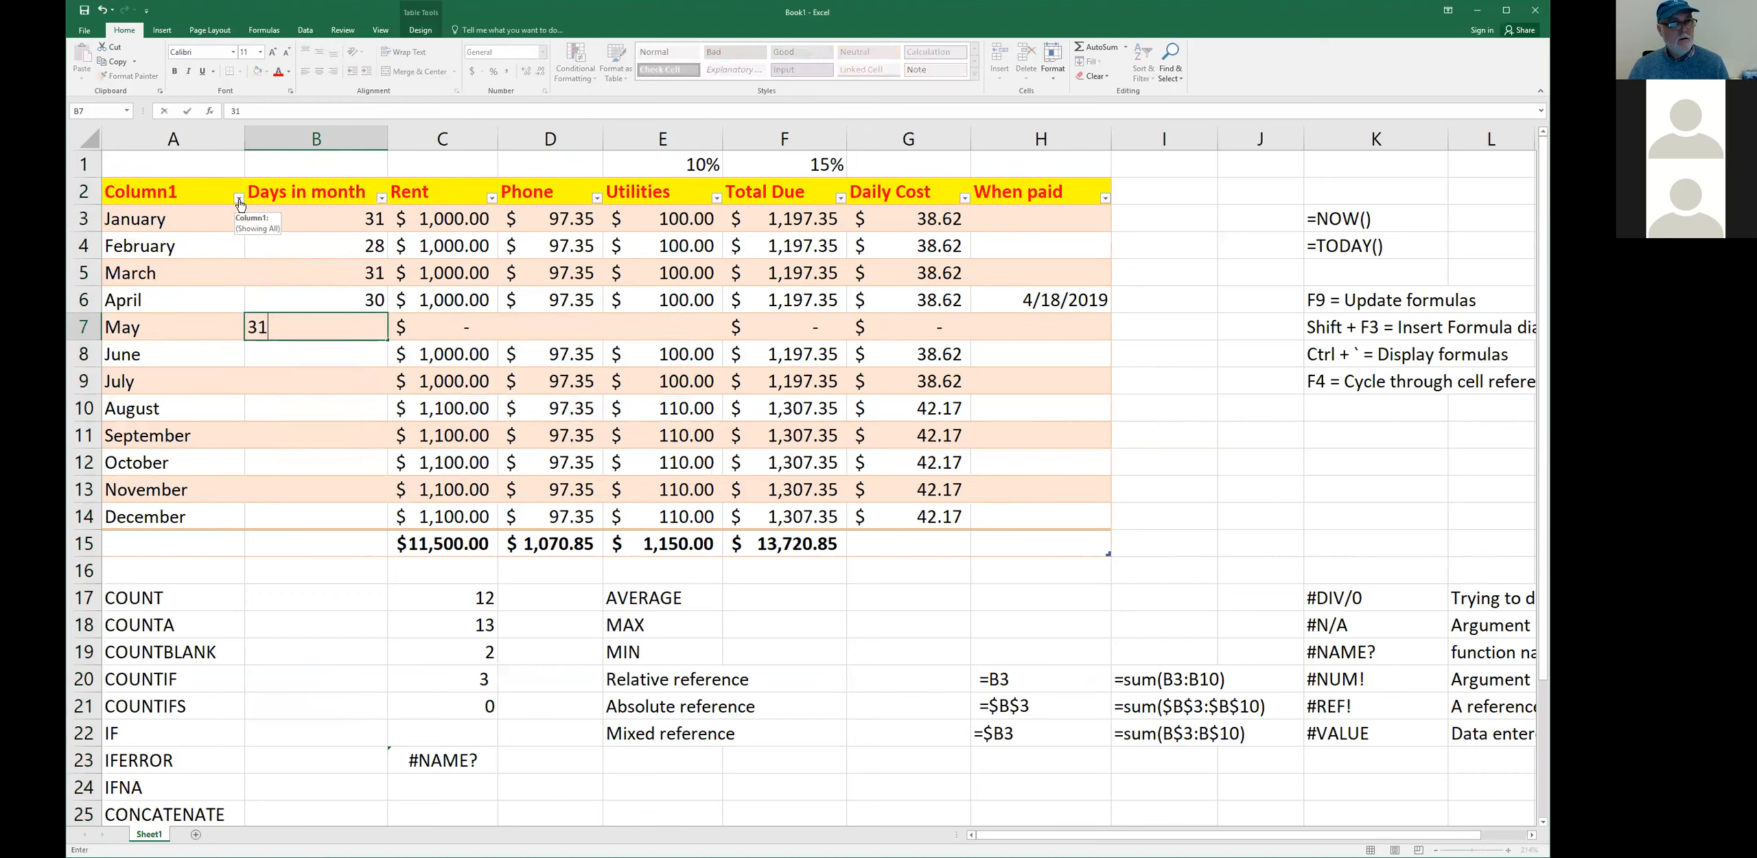
{"action": "key", "text": "Return"}
{"action": "type", "text": "30"}
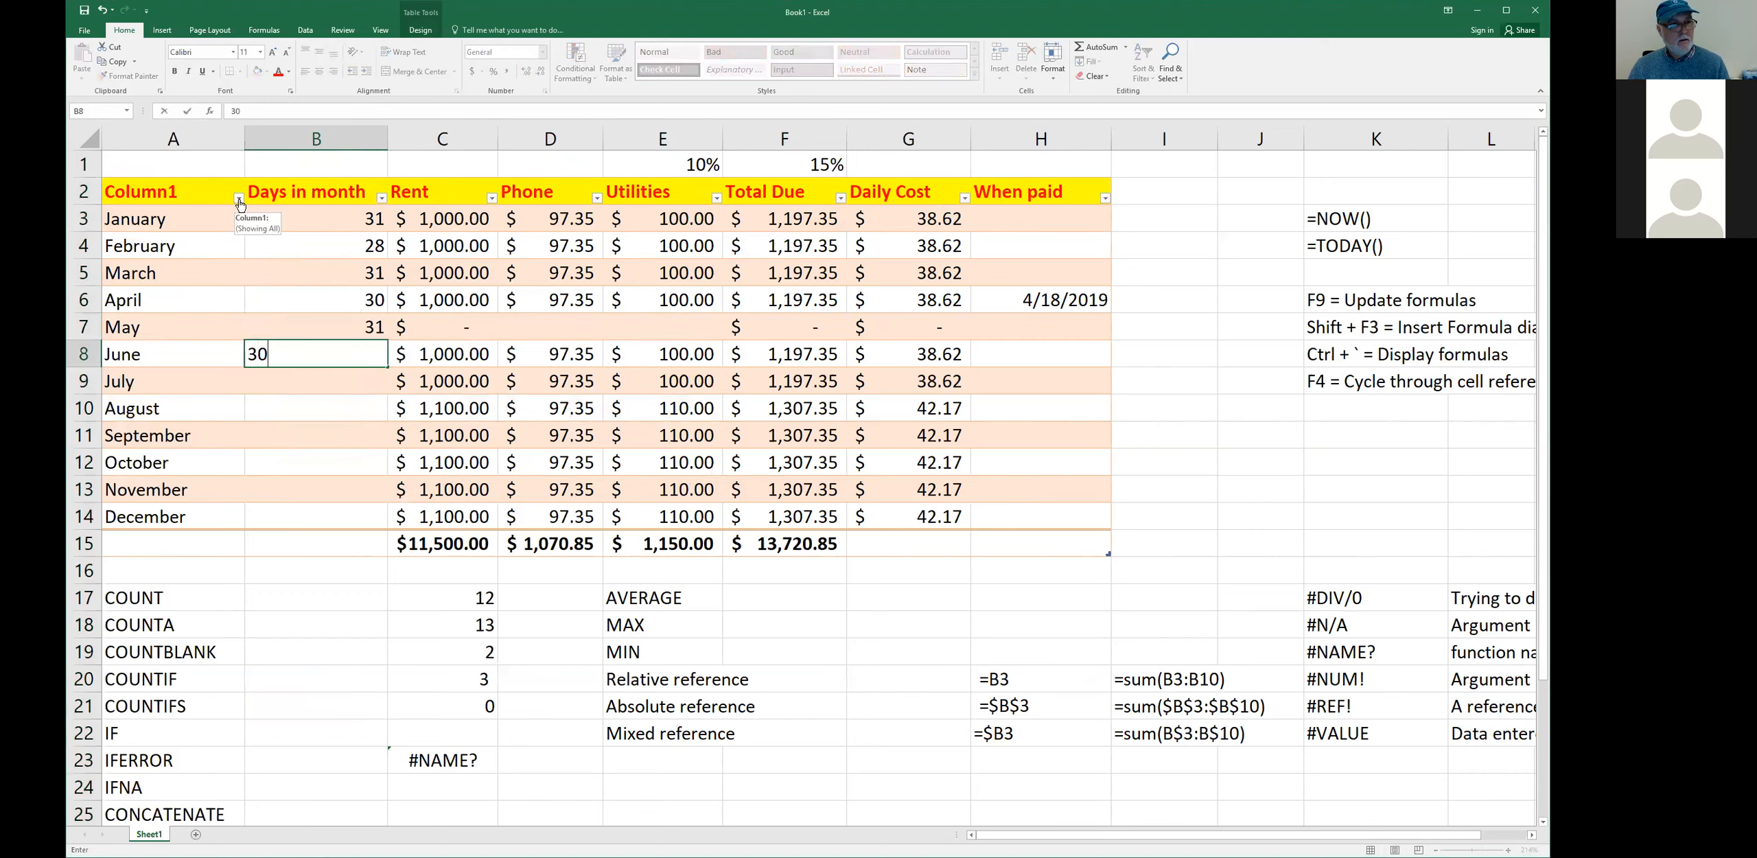
{"action": "key", "text": "Return"}
{"action": "type", "text": "31"}
{"action": "key", "text": "Return"}
{"action": "type", "text": "31"}
{"action": "key", "text": "Return"}
{"action": "type", "text": "30"}
{"action": "key", "text": "Return"}
{"action": "type", "text": "31"}
{"action": "key", "text": "Return"}
{"action": "type", "text": "30"}
{"action": "key", "text": "Return"}
{"action": "type", "text": "31"}
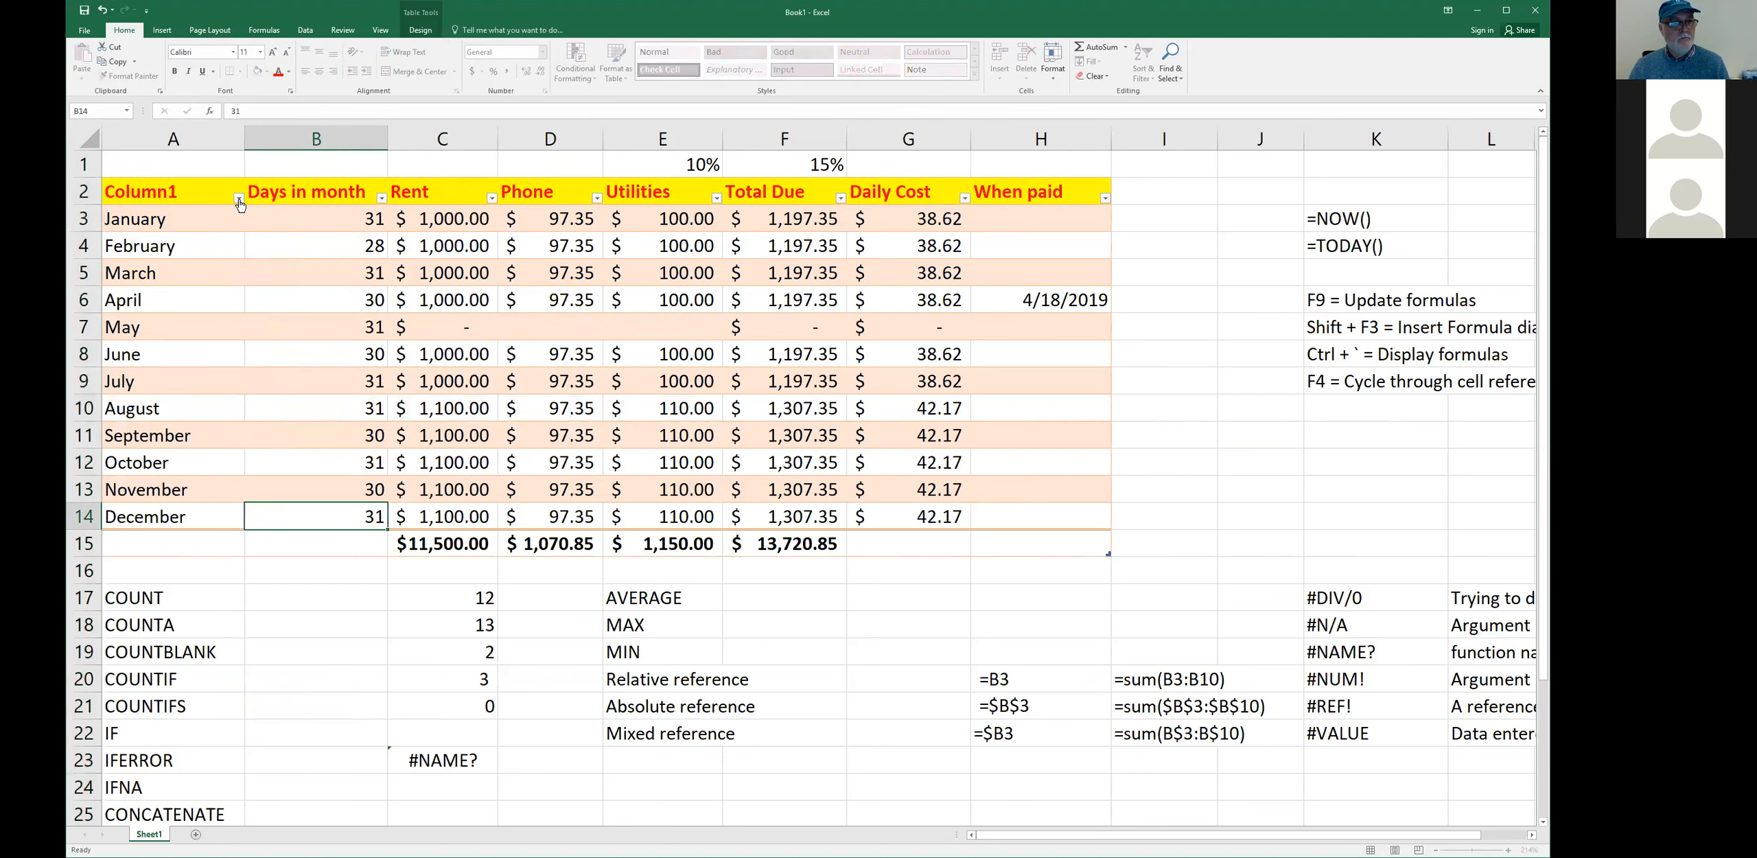
- Change January's Daily Cost formula in G3 to =F3/B3 and check February's formula in G4
{"action": "key", "text": "Right"}
{"action": "key", "text": "Right"}
{"action": "key", "text": "Right"}
{"action": "key", "text": "Right"}
{"action": "key", "text": "Up"}
{"action": "key", "text": "Up"}
{"action": "key", "text": "Up"}
{"action": "key", "text": "Up"}
{"action": "key", "text": "Up"}
{"action": "key", "text": "Up"}
{"action": "key", "text": "Up"}
{"action": "key", "text": "Up"}
{"action": "key", "text": "Up"}
{"action": "key", "text": "Up"}
{"action": "key", "text": "Up"}
{"action": "key", "text": "Right"}
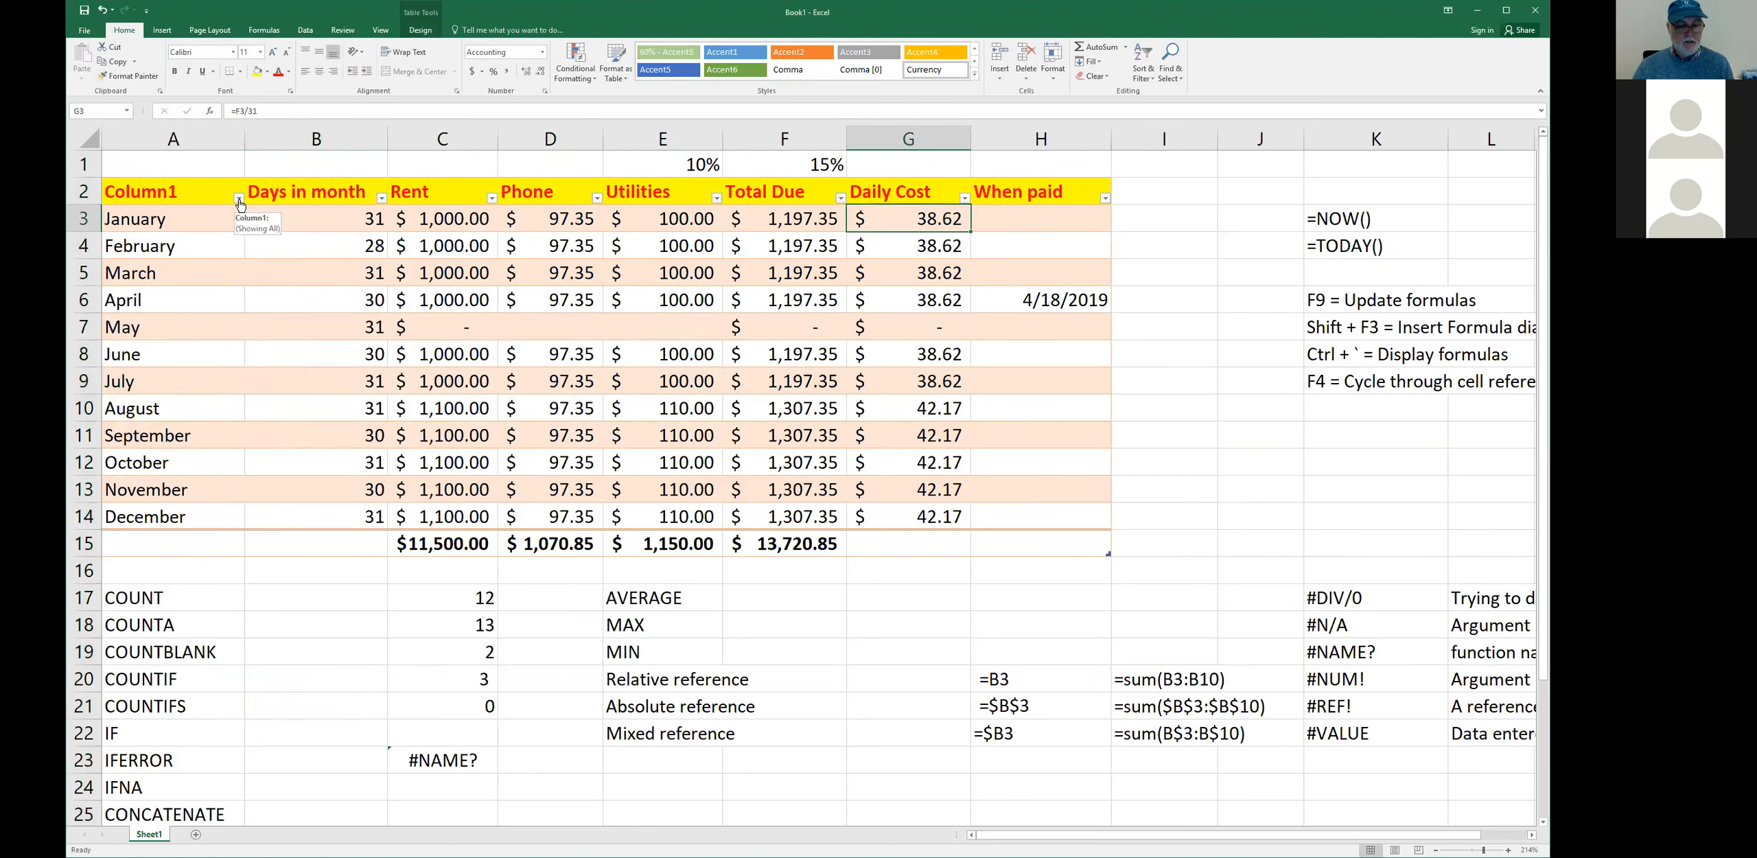
{"action": "key", "text": "F2"}
{"action": "key", "text": "BackSpace"}
{"action": "key", "text": "BackSpace"}
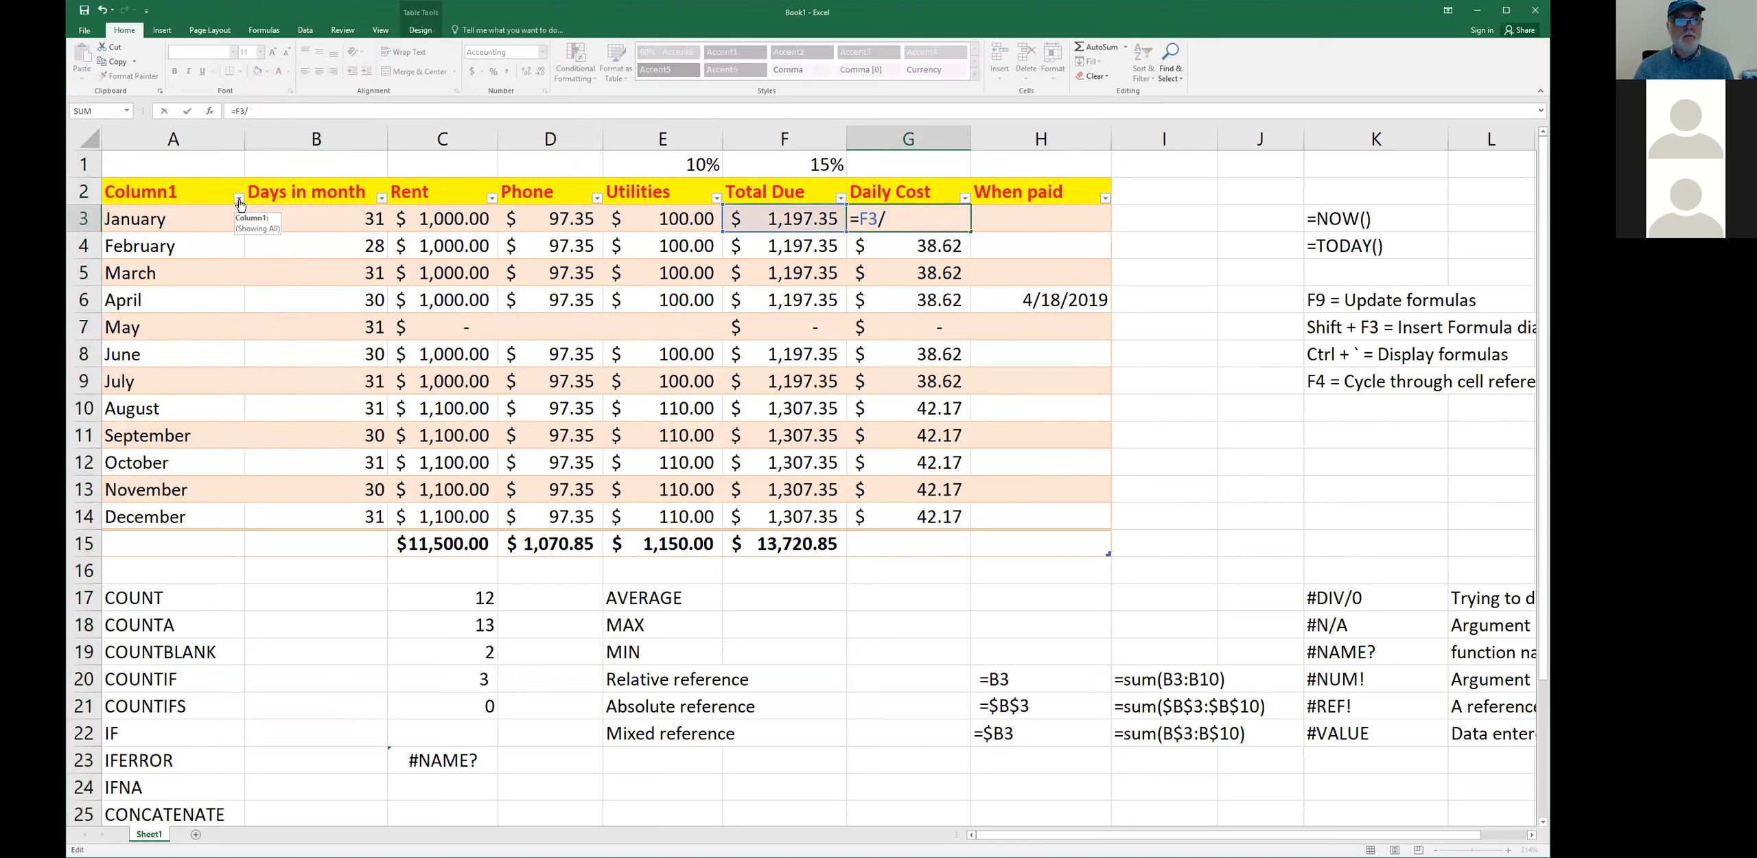
{"action": "type", "text": "B3"}
{"action": "key", "text": "Return"}
{"action": "key", "text": "Up"}
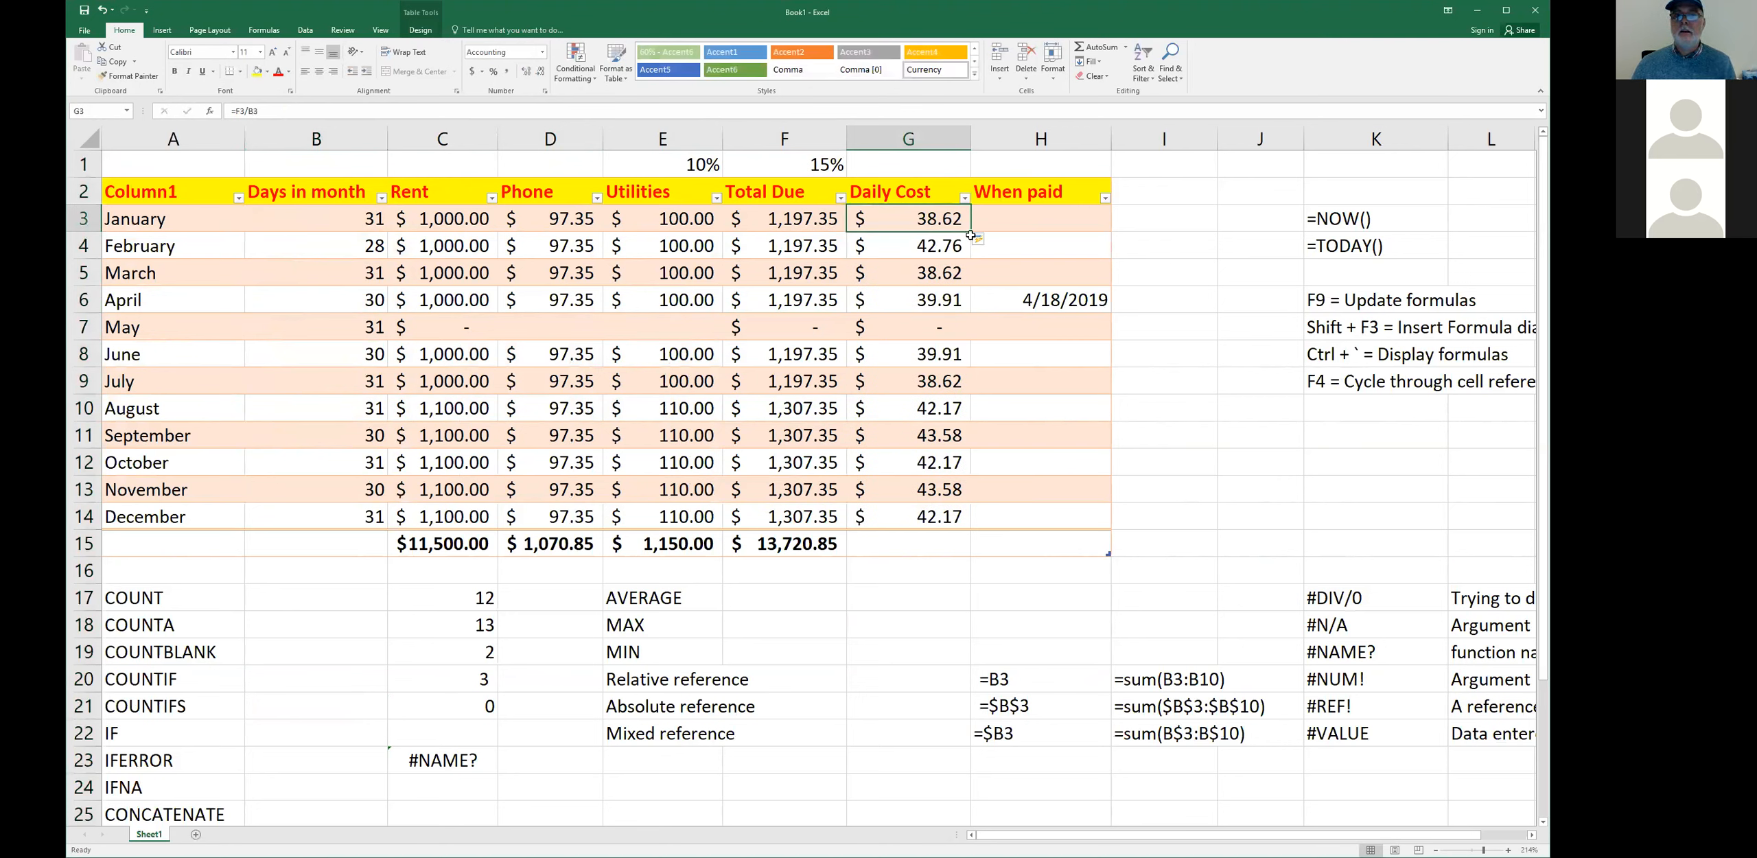
{"action": "left_click", "coordinate": [909, 251]}
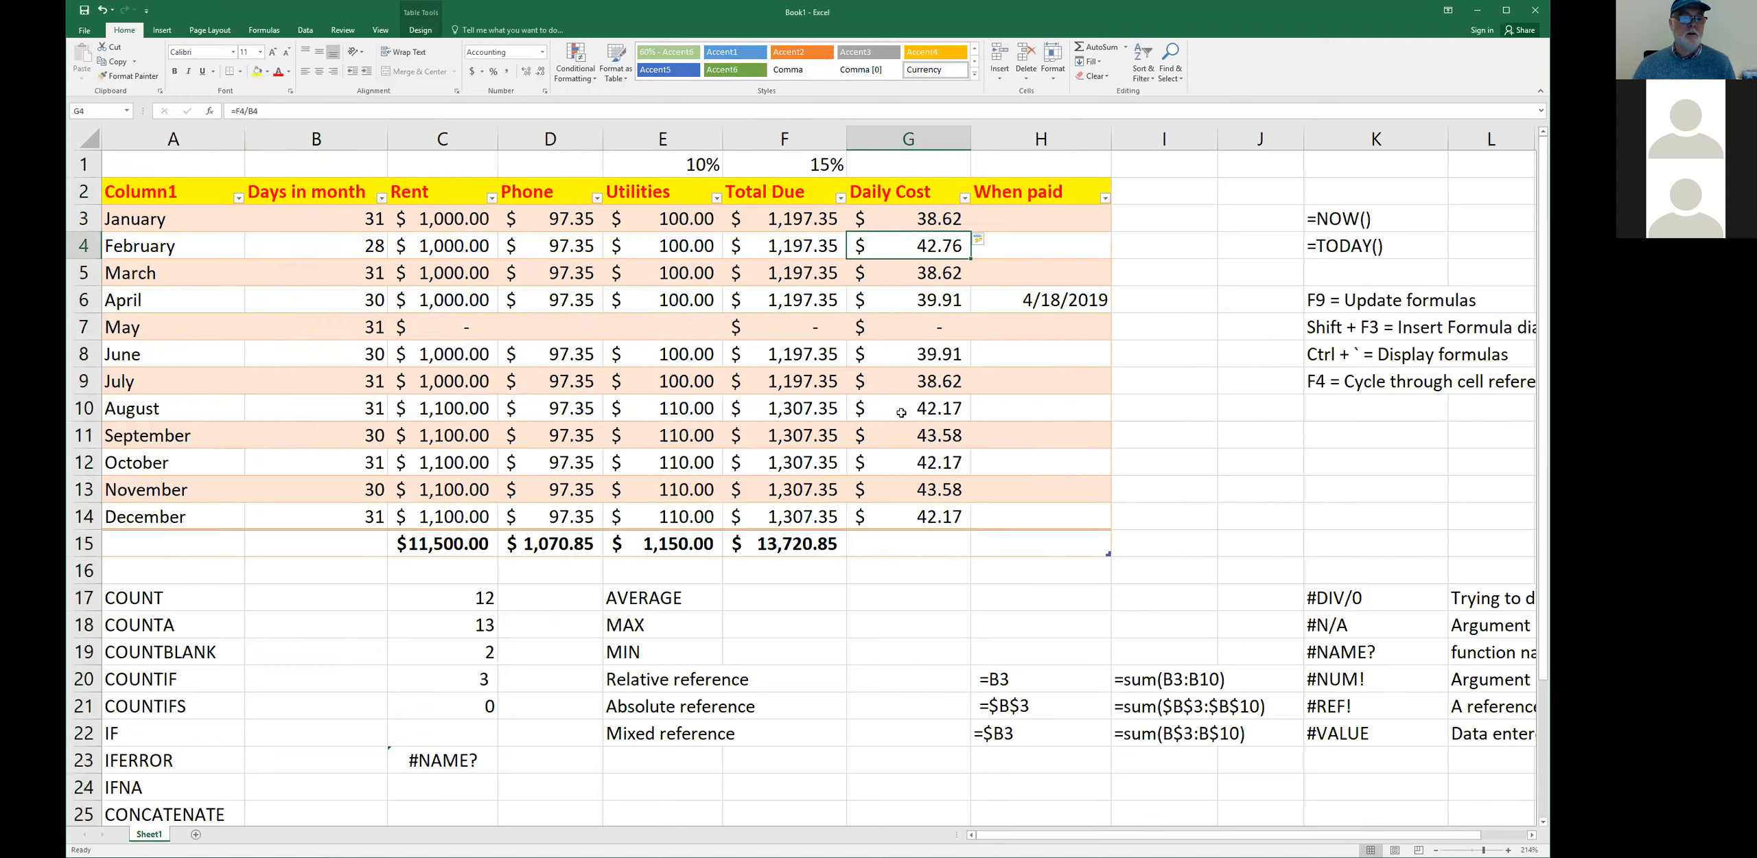
- Set April's Days in month in B6 to 0
{"action": "left_click", "coordinate": [336, 302]}
{"action": "type", "text": "0"}
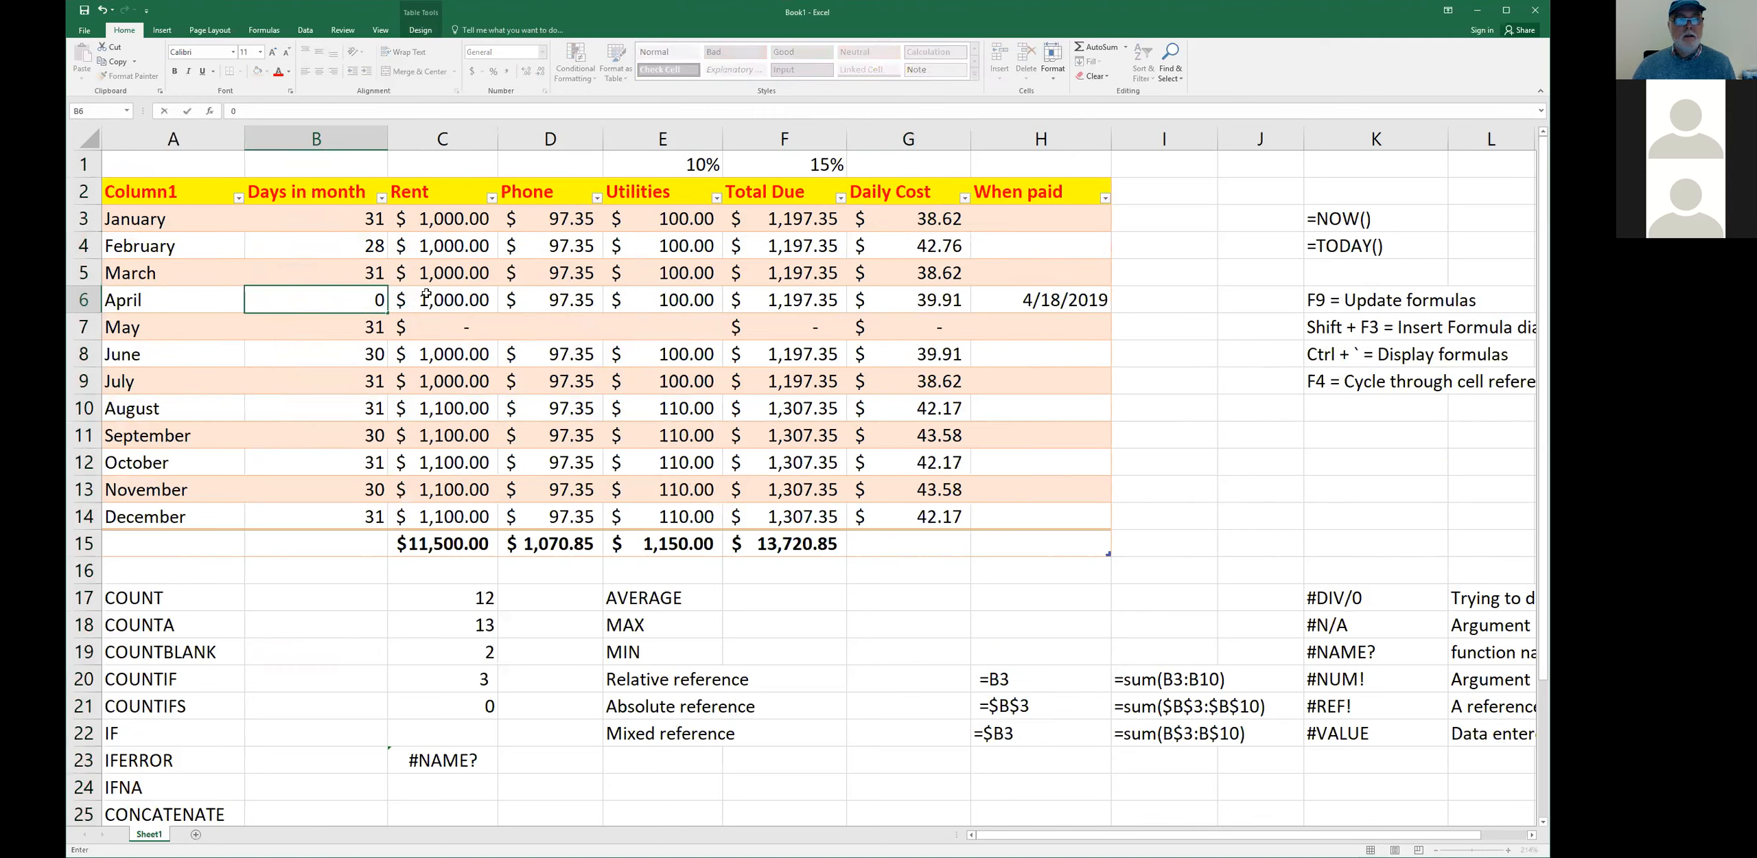
{"action": "key", "text": "Return"}
{"action": "key", "text": "Up"}
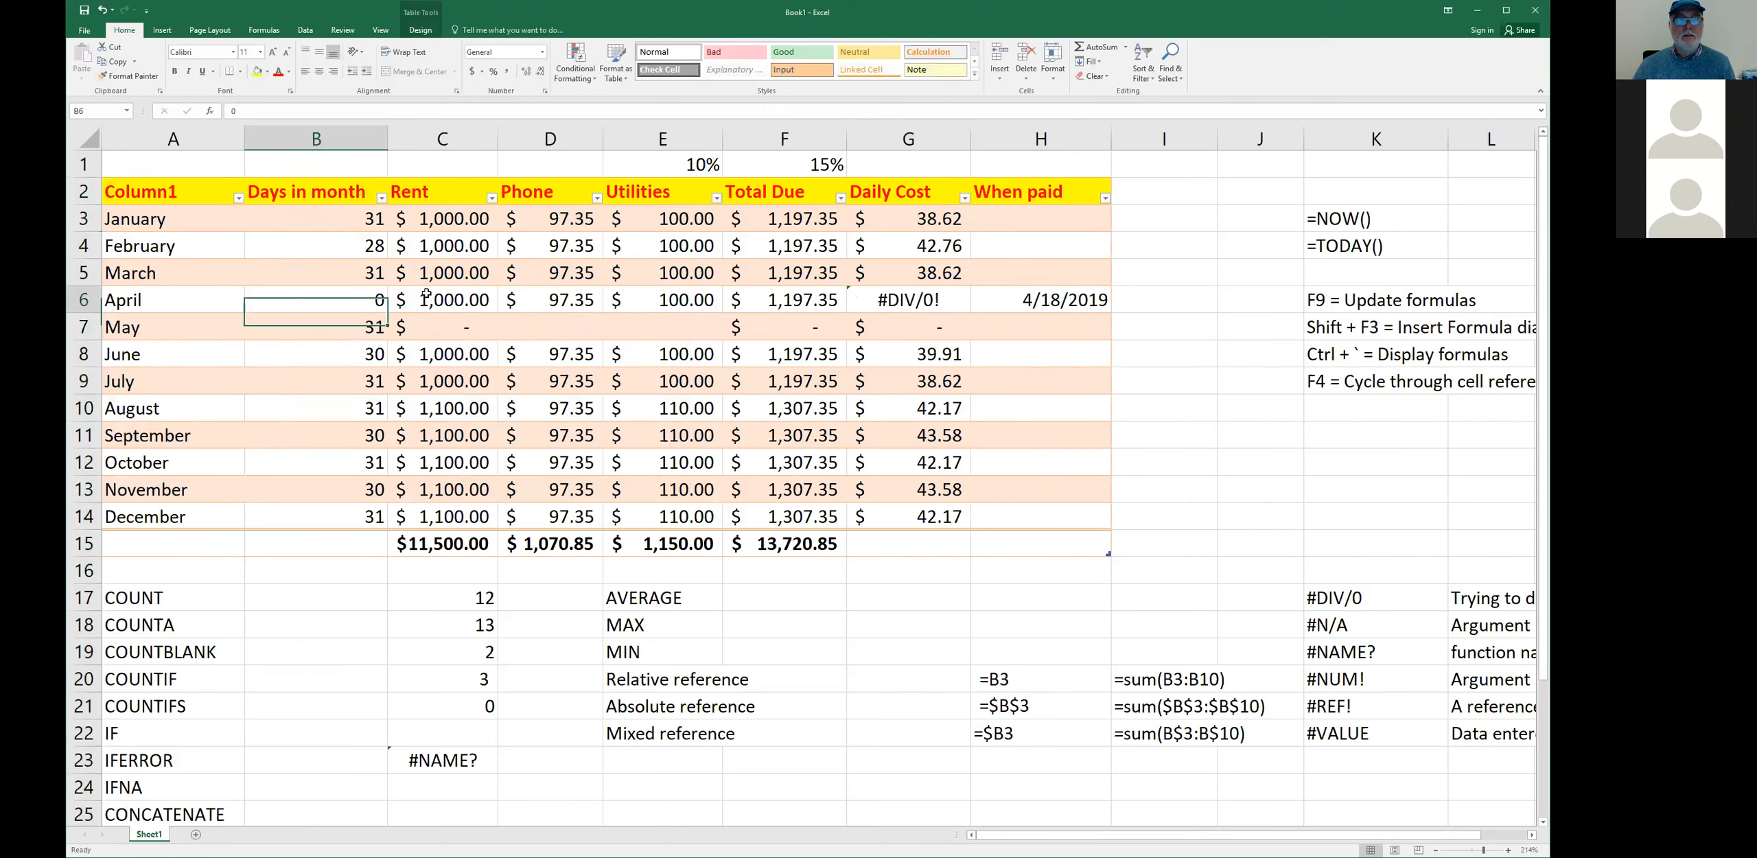
{"action": "key", "text": "Right"}
{"action": "key", "text": "Right"}
{"action": "key", "text": "Right"}
{"action": "key", "text": "Right"}
{"action": "key", "text": "Right"}
{"action": "key", "text": "Up"}
{"action": "key", "text": "Up"}
{"action": "key", "text": "Up"}
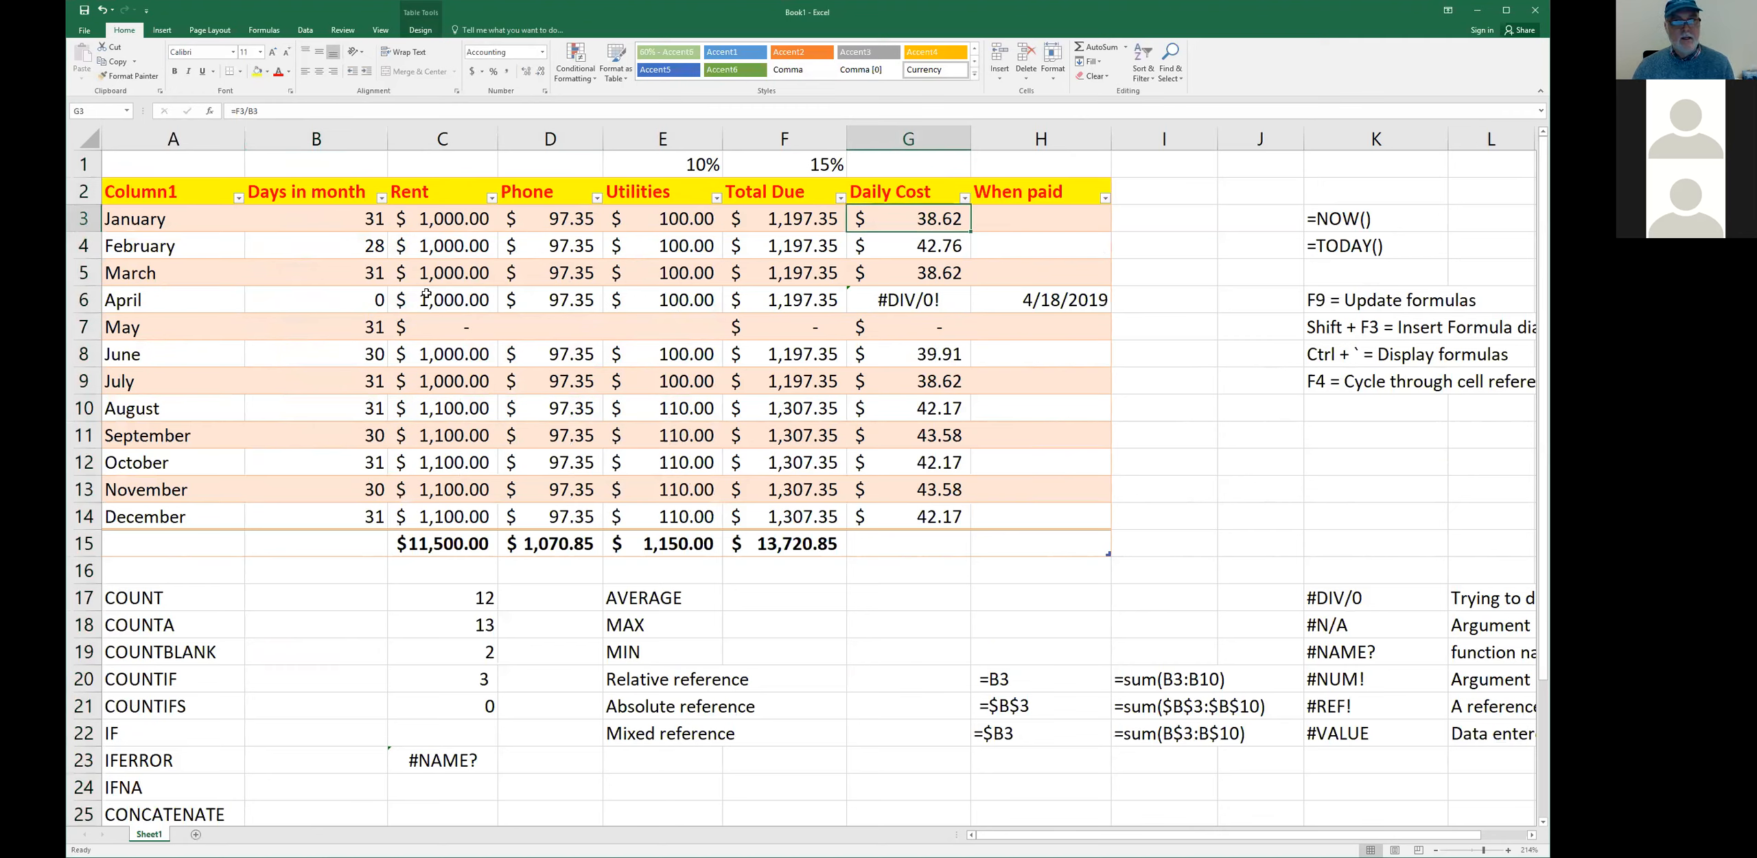
{"action": "key", "text": "F2"}
{"action": "key", "text": "Home"}
{"action": "key", "text": "Right"}
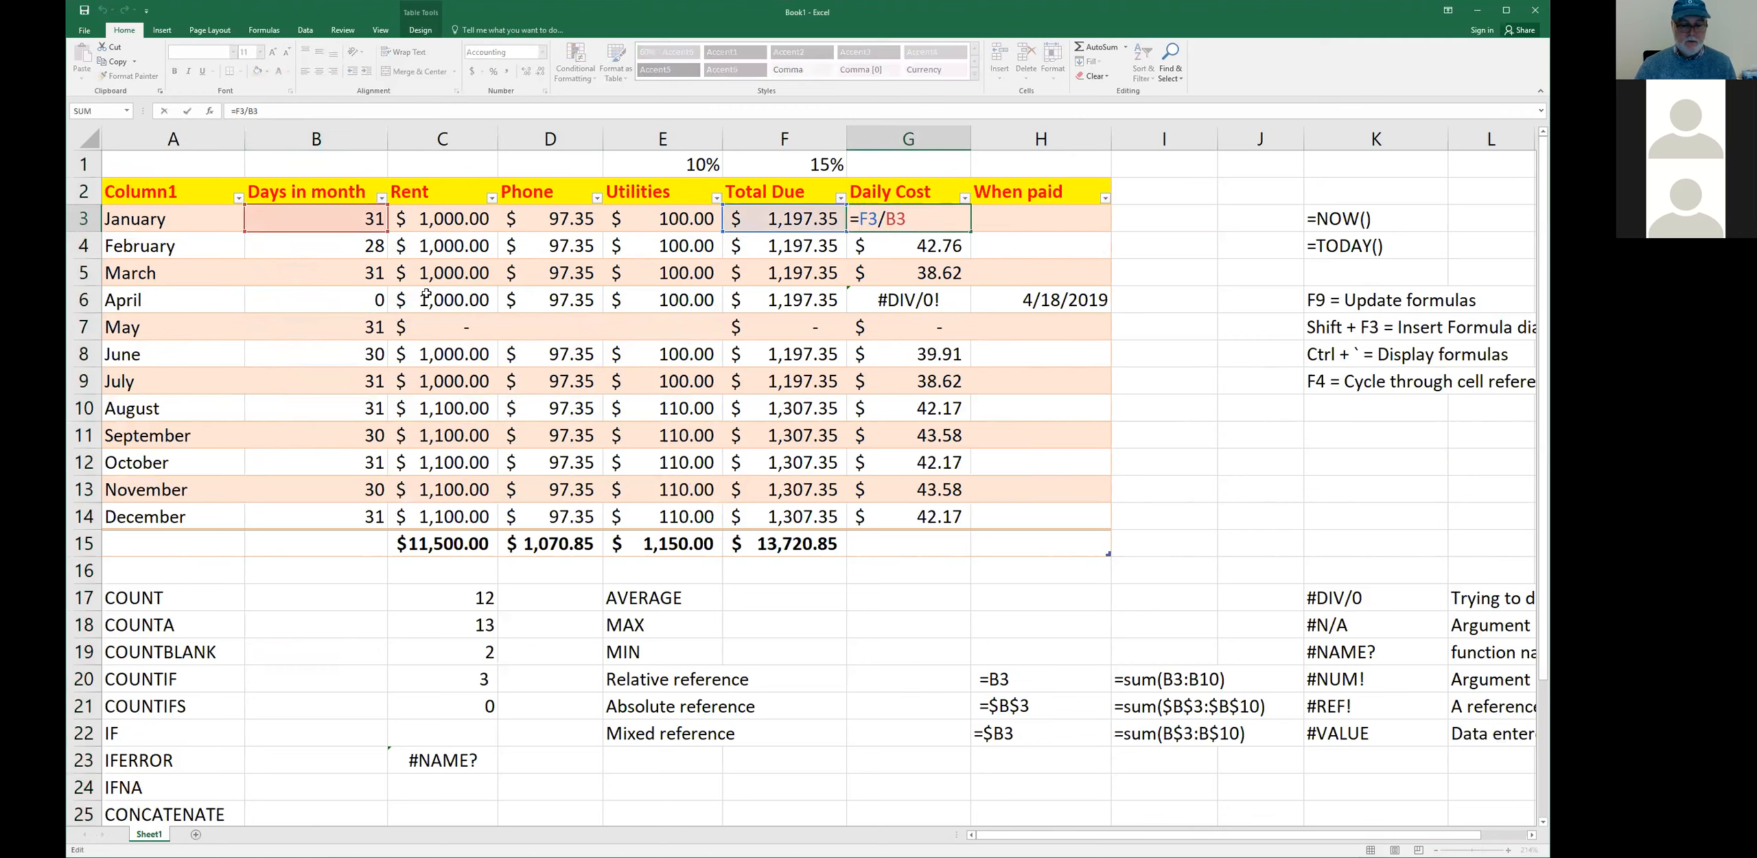
{"action": "type", "text": "iferror"}
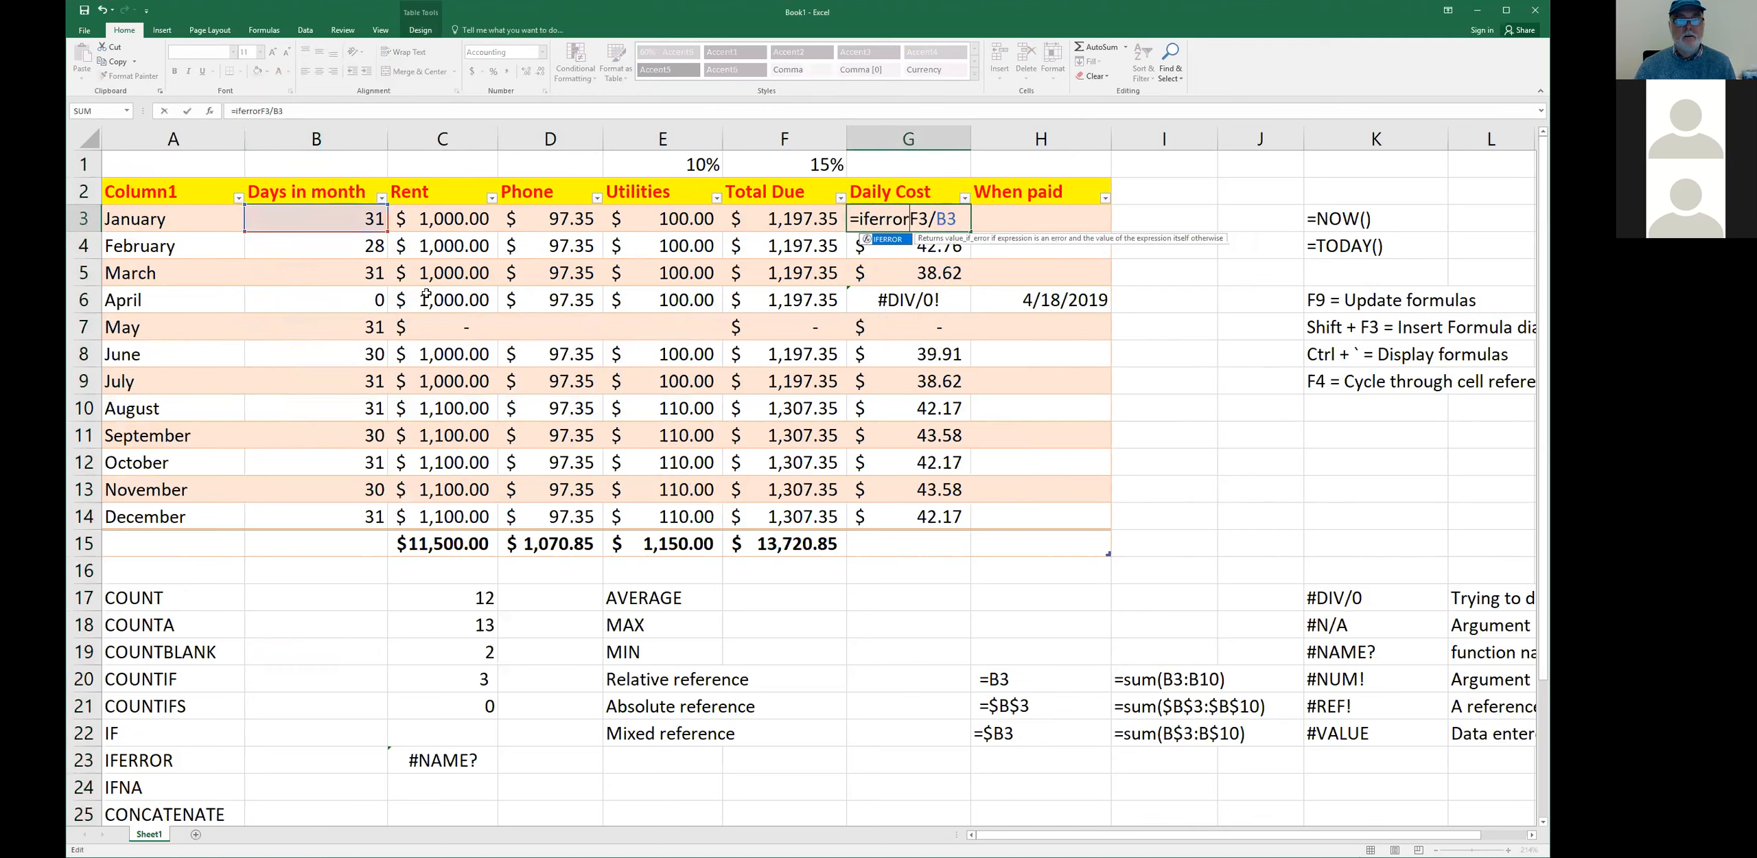
{"action": "type", "text": "("}
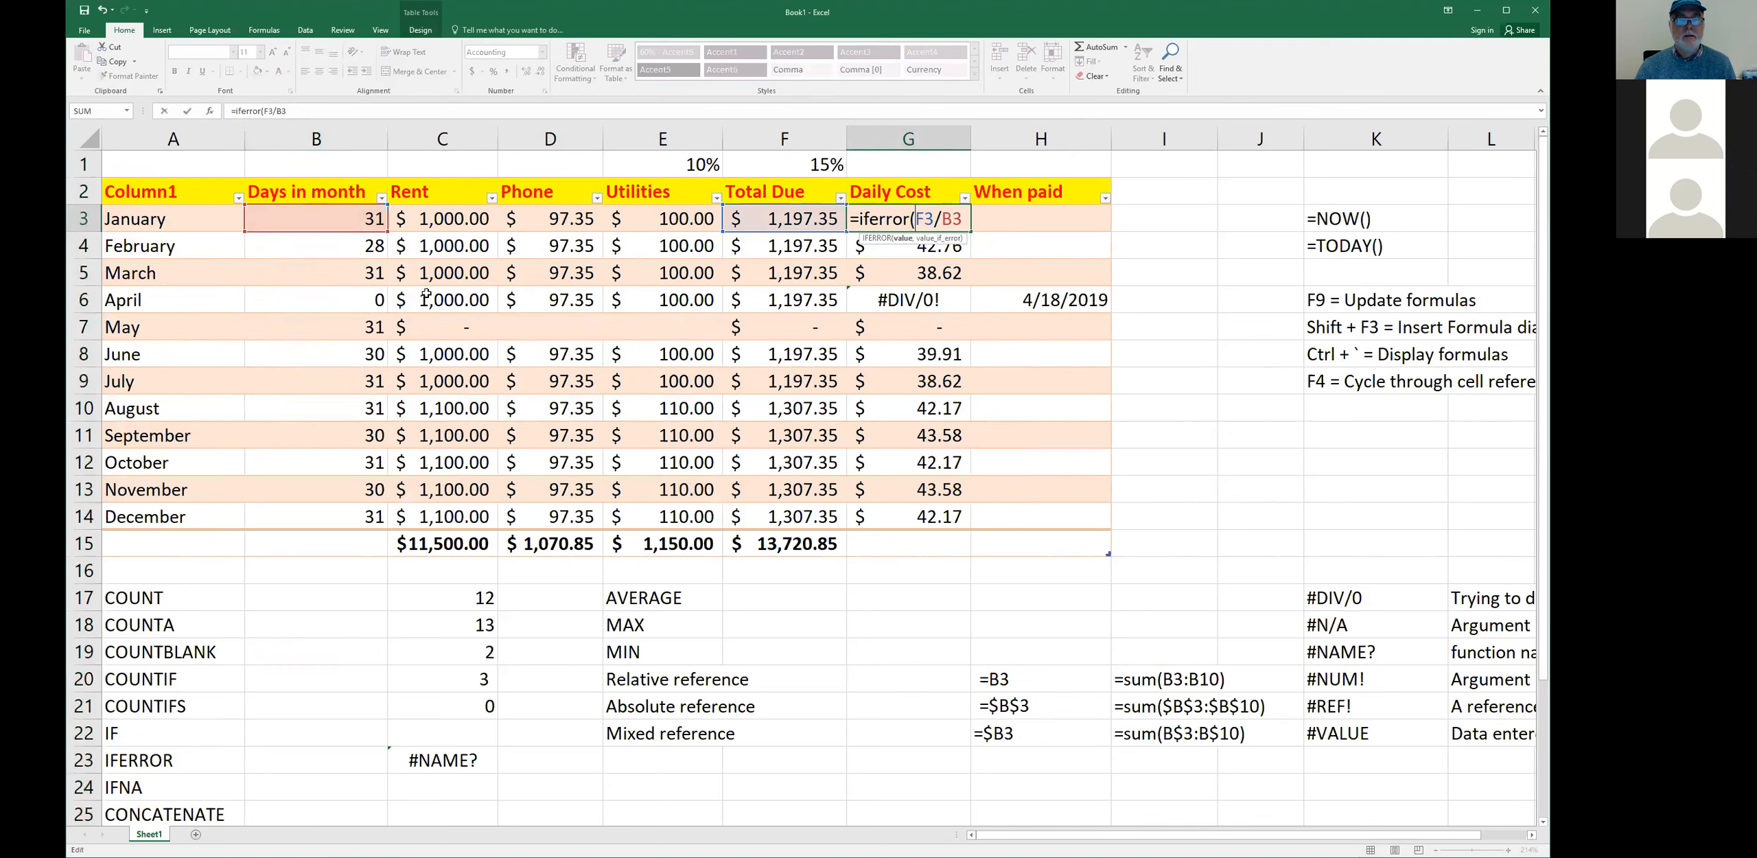
{"action": "key", "text": "Right"}
{"action": "key", "text": "Right"}
{"action": "key", "text": "Right"}
{"action": "key", "text": "Right"}
{"action": "key", "text": "Left"}
{"action": "key", "text": "Left"}
{"action": "key", "text": "Left"}
{"action": "key", "text": "Left"}
{"action": "key", "text": "Left"}
{"action": "key", "text": "BackSpace"}
{"action": "key", "text": "BackSpace"}
{"action": "key", "text": "BackSpace"}
{"action": "key", "text": "BackSpace"}
{"action": "key", "text": "BackSpace"}
{"action": "key", "text": "BackSpace"}
{"action": "key", "text": "BackSpace"}
{"action": "key", "text": "BackSpace"}
{"action": "key", "text": "Return"}
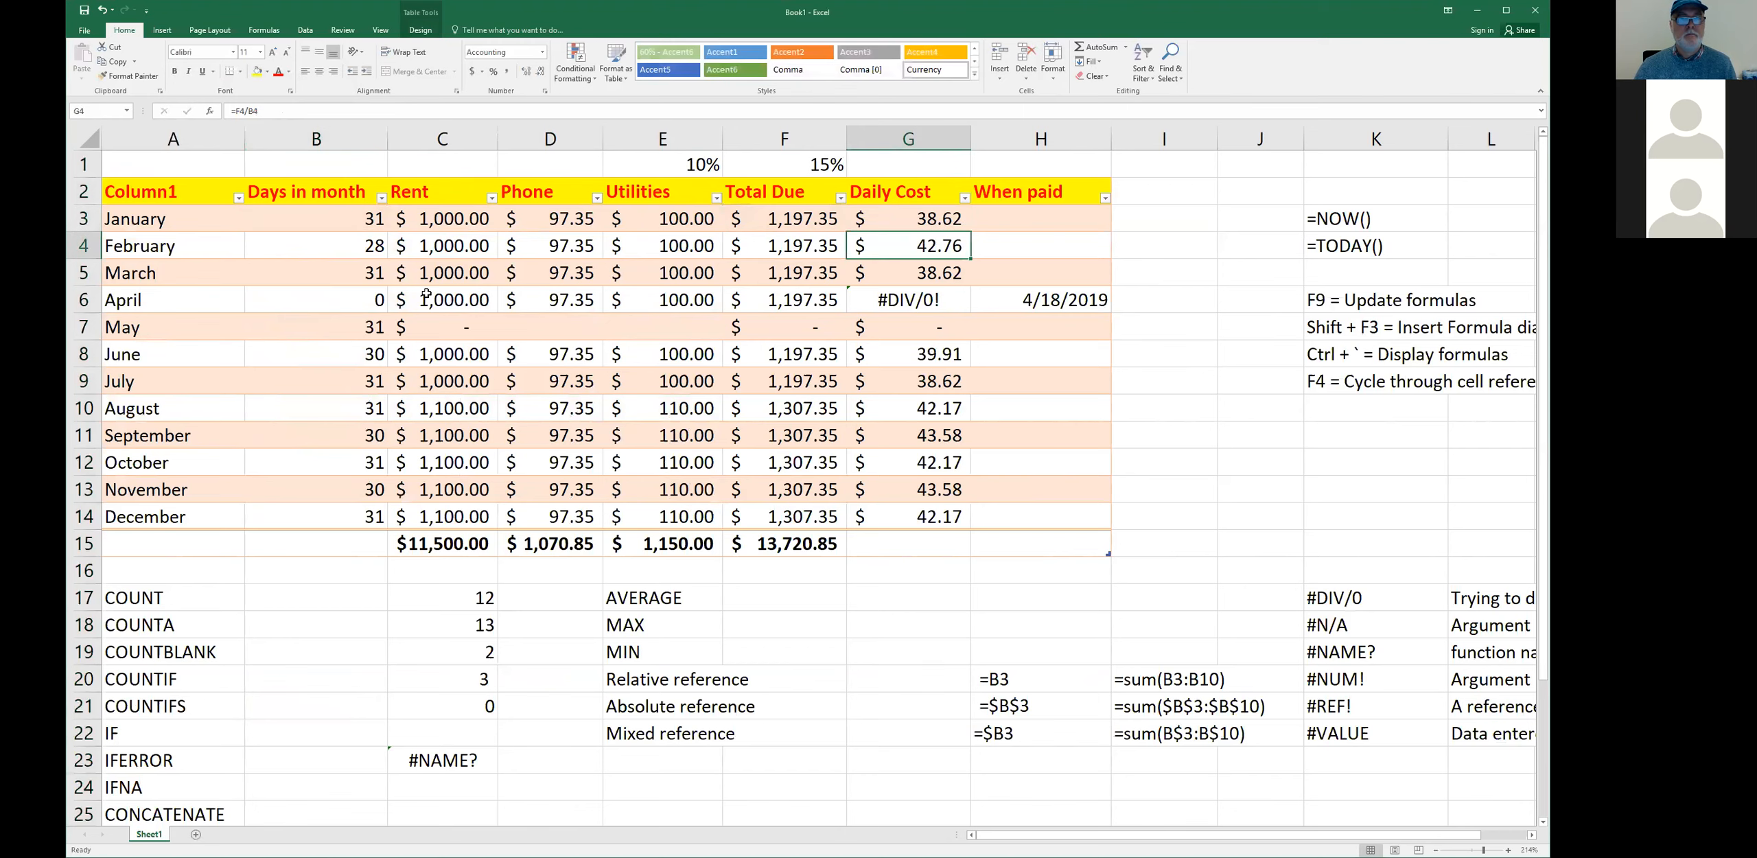
- Wrap April's Daily Cost formula in G6 with IFERROR, making it =IFERROR(F6/B6,"error")
{"action": "key", "text": "Down"}
{"action": "key", "text": "Down"}
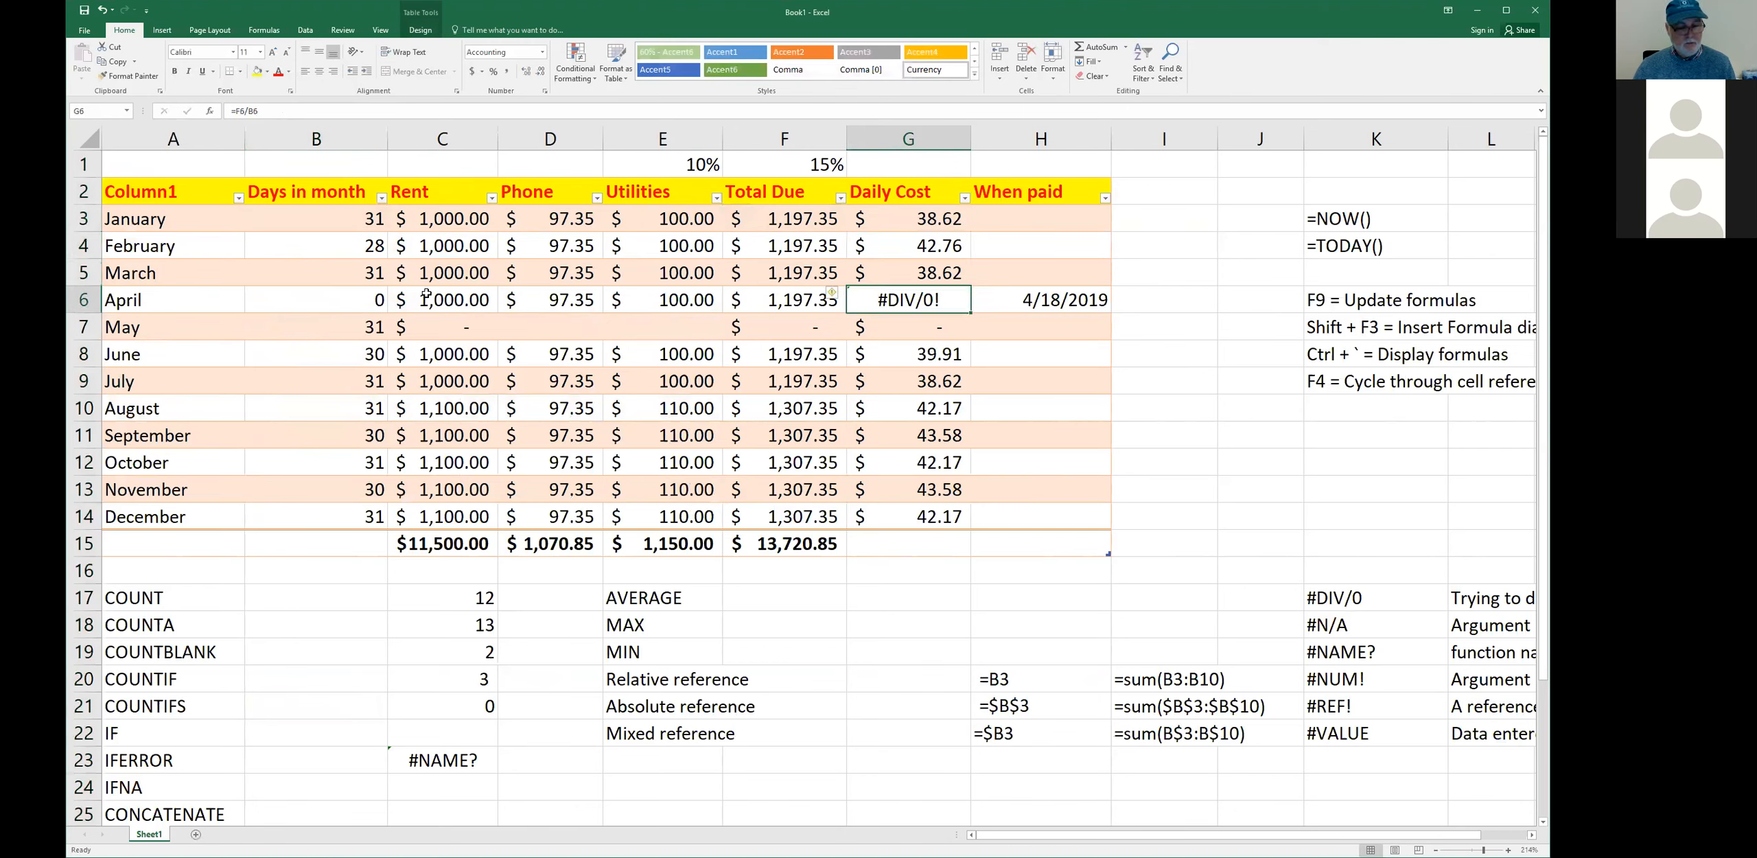
{"action": "key", "text": "F2"}
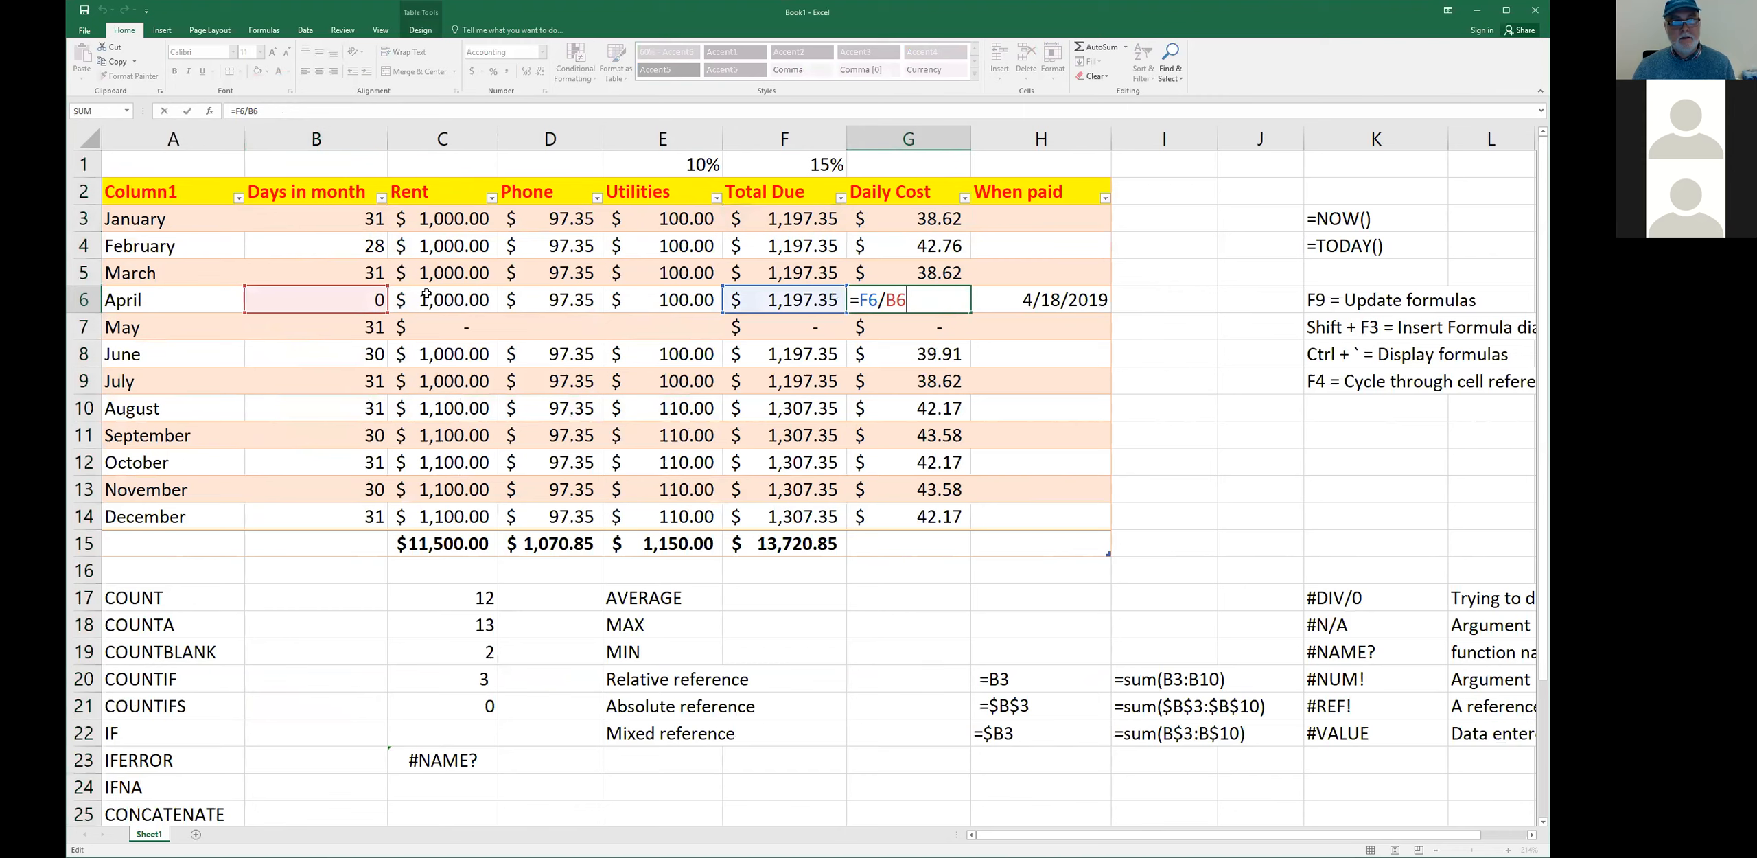
{"action": "type", "text": "i"}
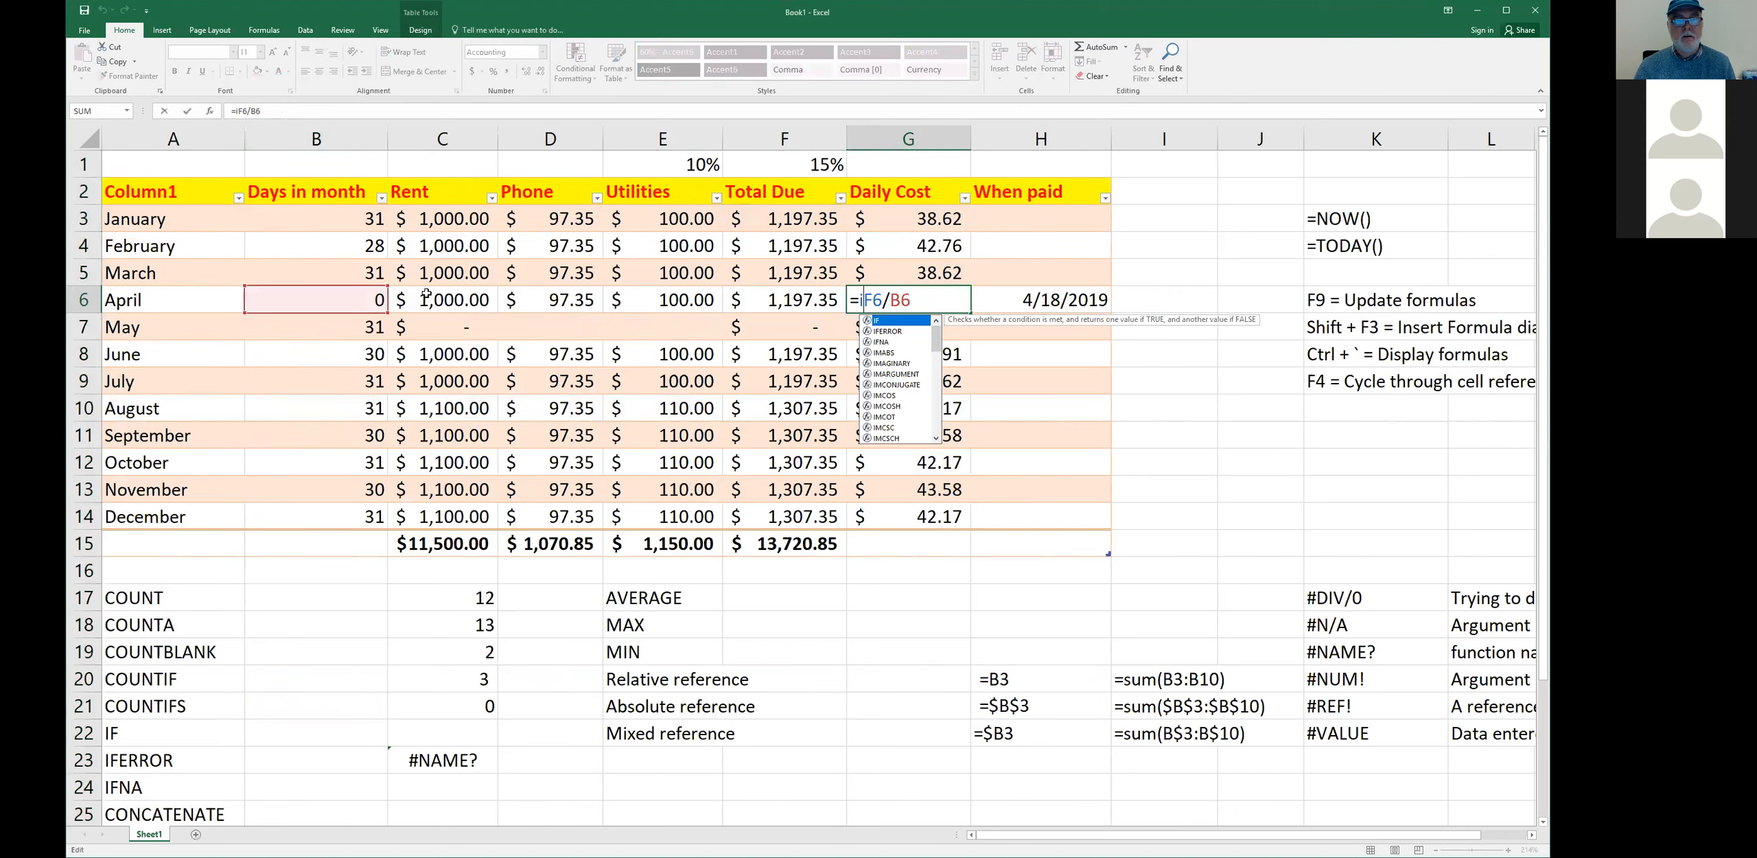
{"action": "type", "text": "ferror("}
{"action": "key", "text": "Right"}
{"action": "key", "text": "Right"}
{"action": "key", "text": "Right"}
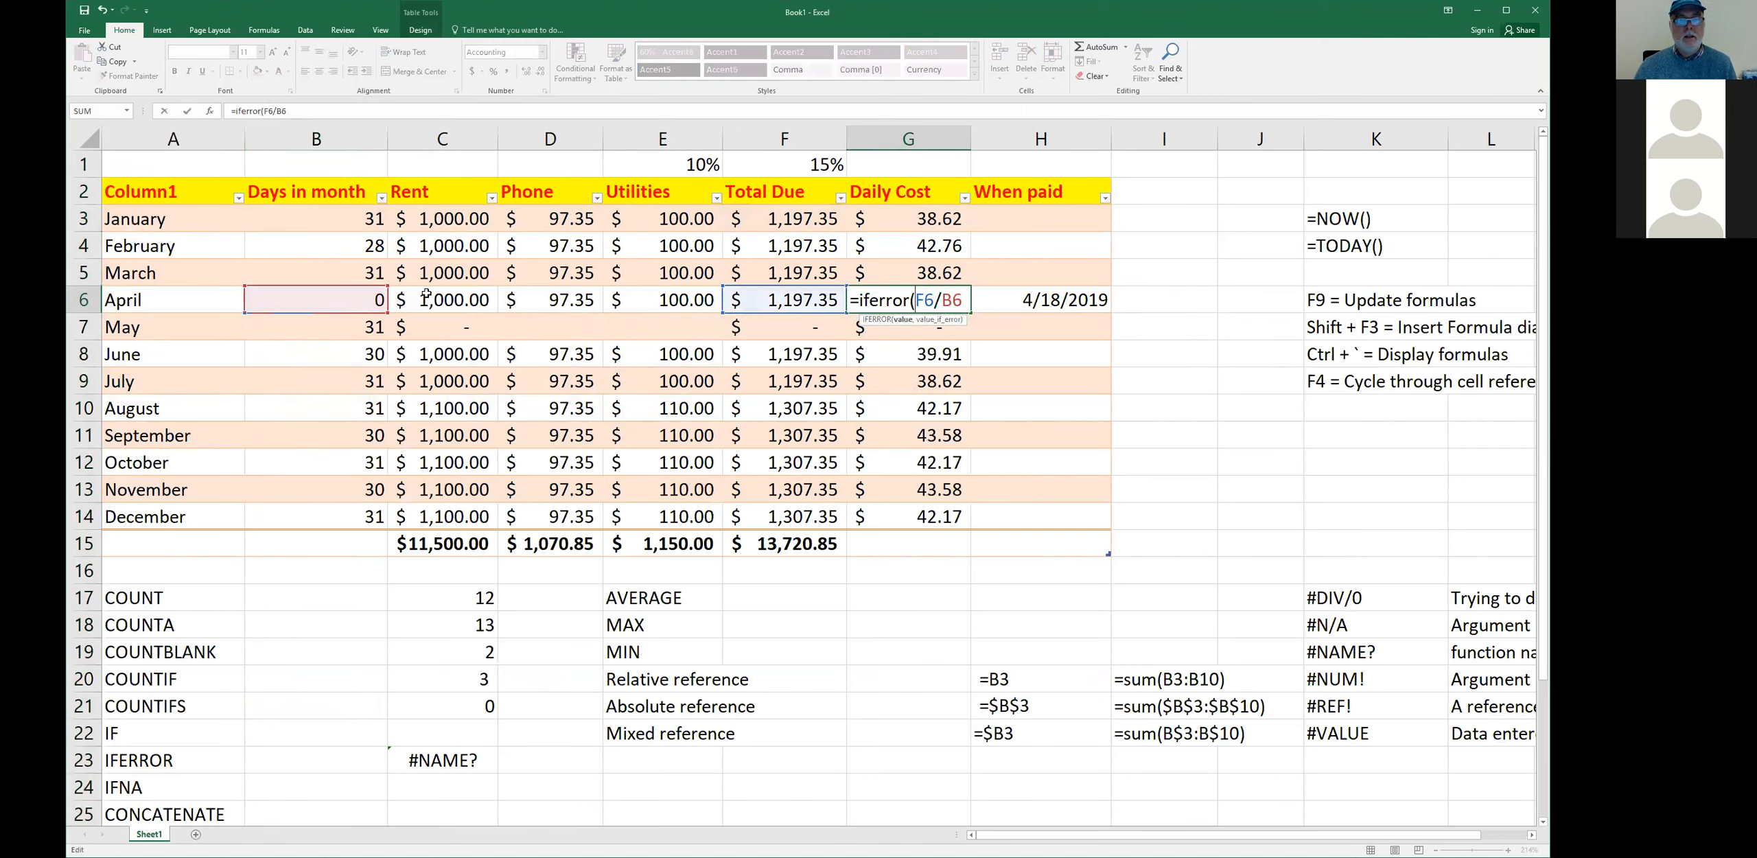
{"action": "key", "text": "Right"}
{"action": "key", "text": "Right"}
{"action": "type", "text": ",\"error\")"}
{"action": "key", "text": "Return"}
{"action": "key", "text": "Up"}
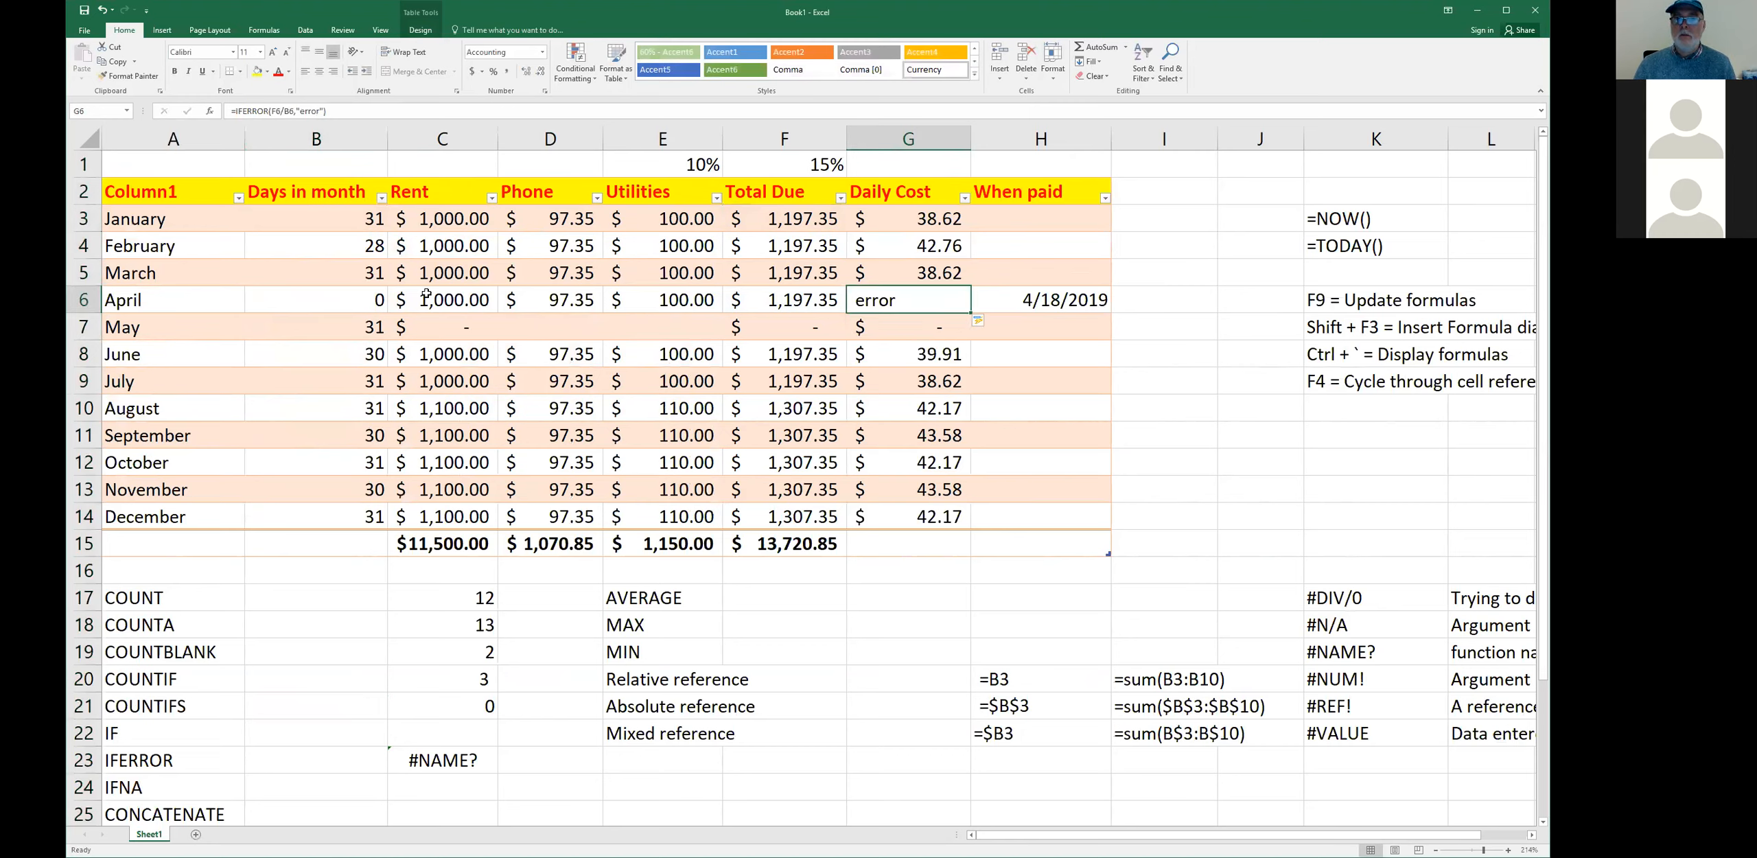
- Examine the Daily Cost formulas in the other months for the IFERROR wrapper
{"action": "key", "text": "Down"}
{"action": "key", "text": "Down"}
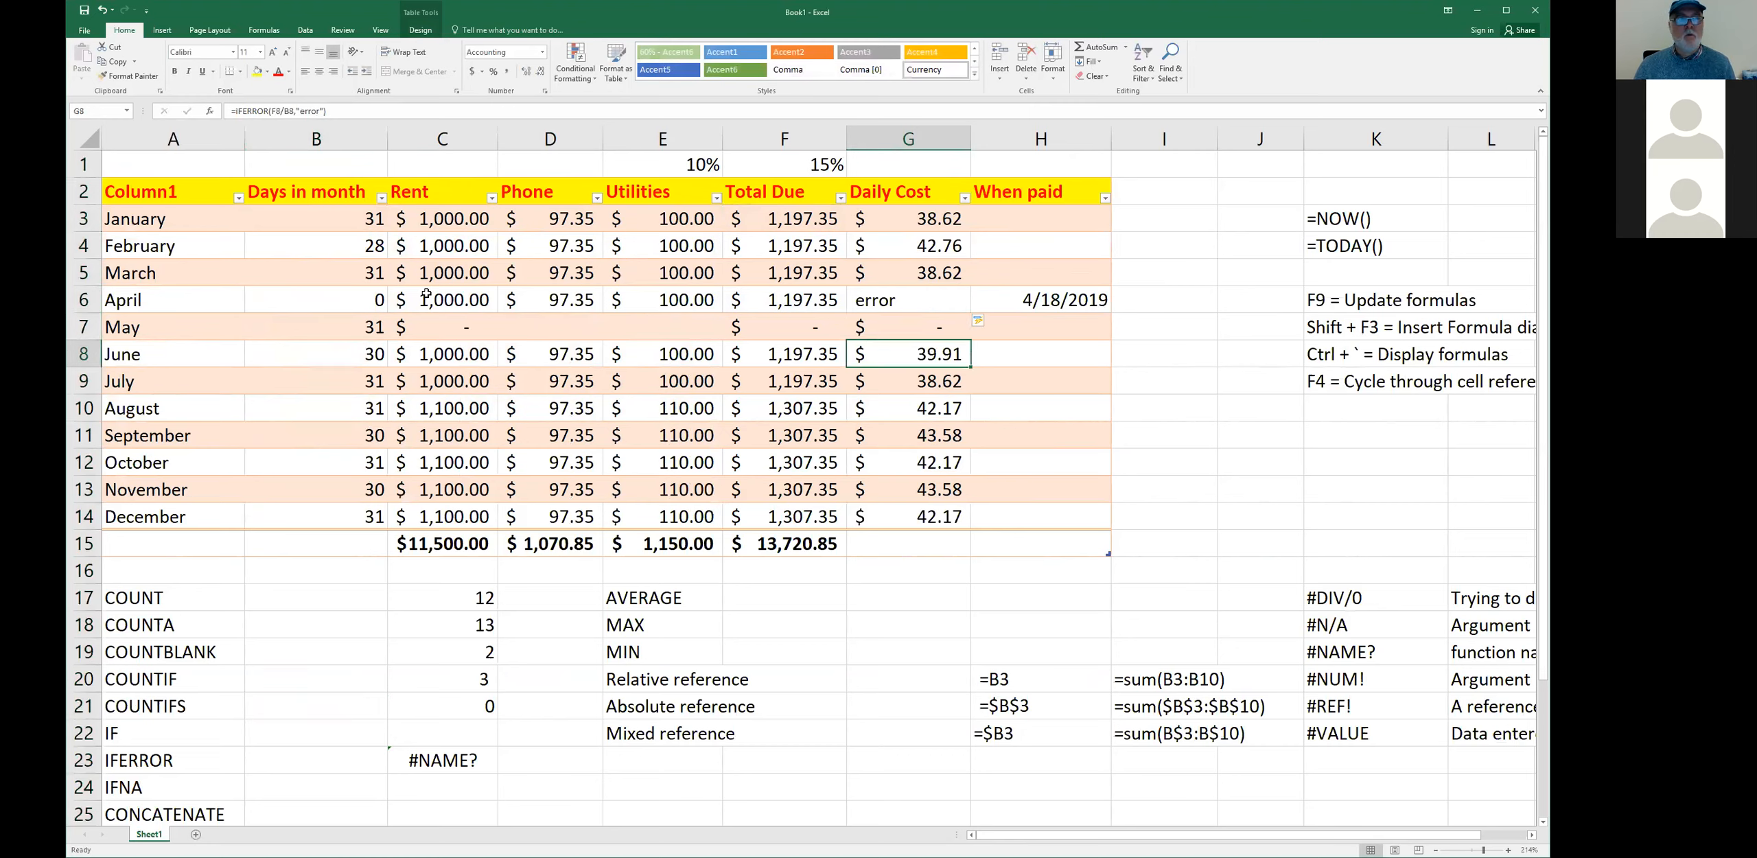
{"action": "key", "text": "Down"}
{"action": "key", "text": "Down"}
{"action": "key", "text": "Down"}
{"action": "key", "text": "Down"}
{"action": "key", "text": "Down"}
{"action": "key", "text": "Down"}
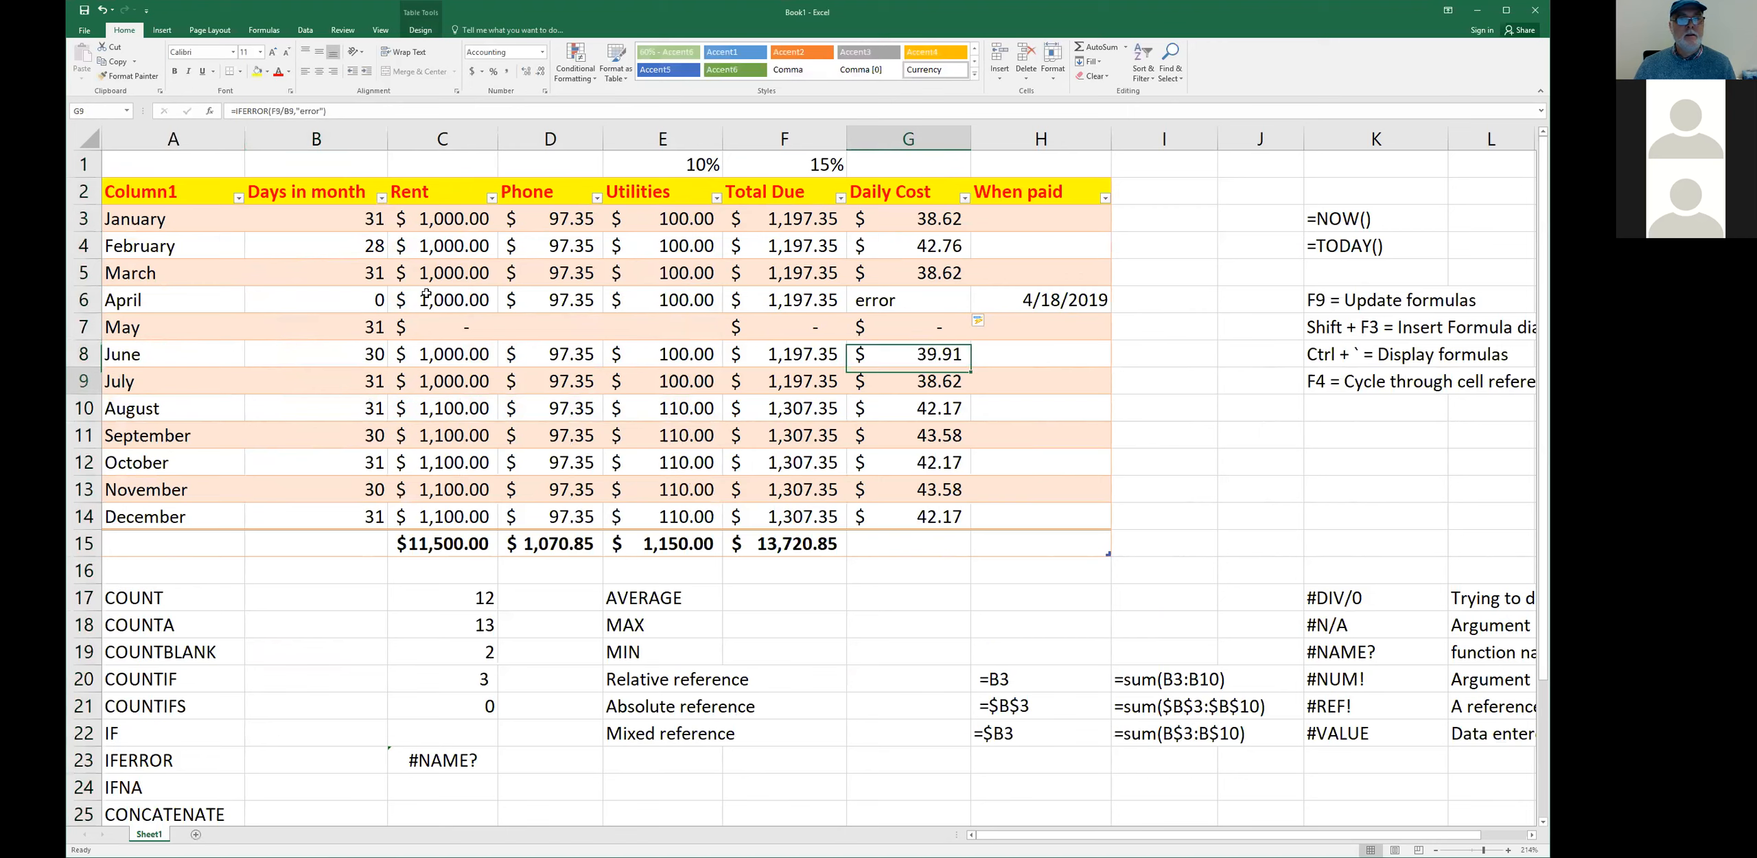
{"action": "key", "text": "Up"}
{"action": "key", "text": "Up"}
{"action": "key", "text": "Up"}
{"action": "key", "text": "Up"}
{"action": "key", "text": "Up"}
{"action": "key", "text": "Up"}
{"action": "key", "text": "Up"}
{"action": "key", "text": "Up"}
{"action": "key", "text": "Up"}
{"action": "key", "text": "Up"}
{"action": "key", "text": "Up"}
{"action": "key", "text": "Up"}
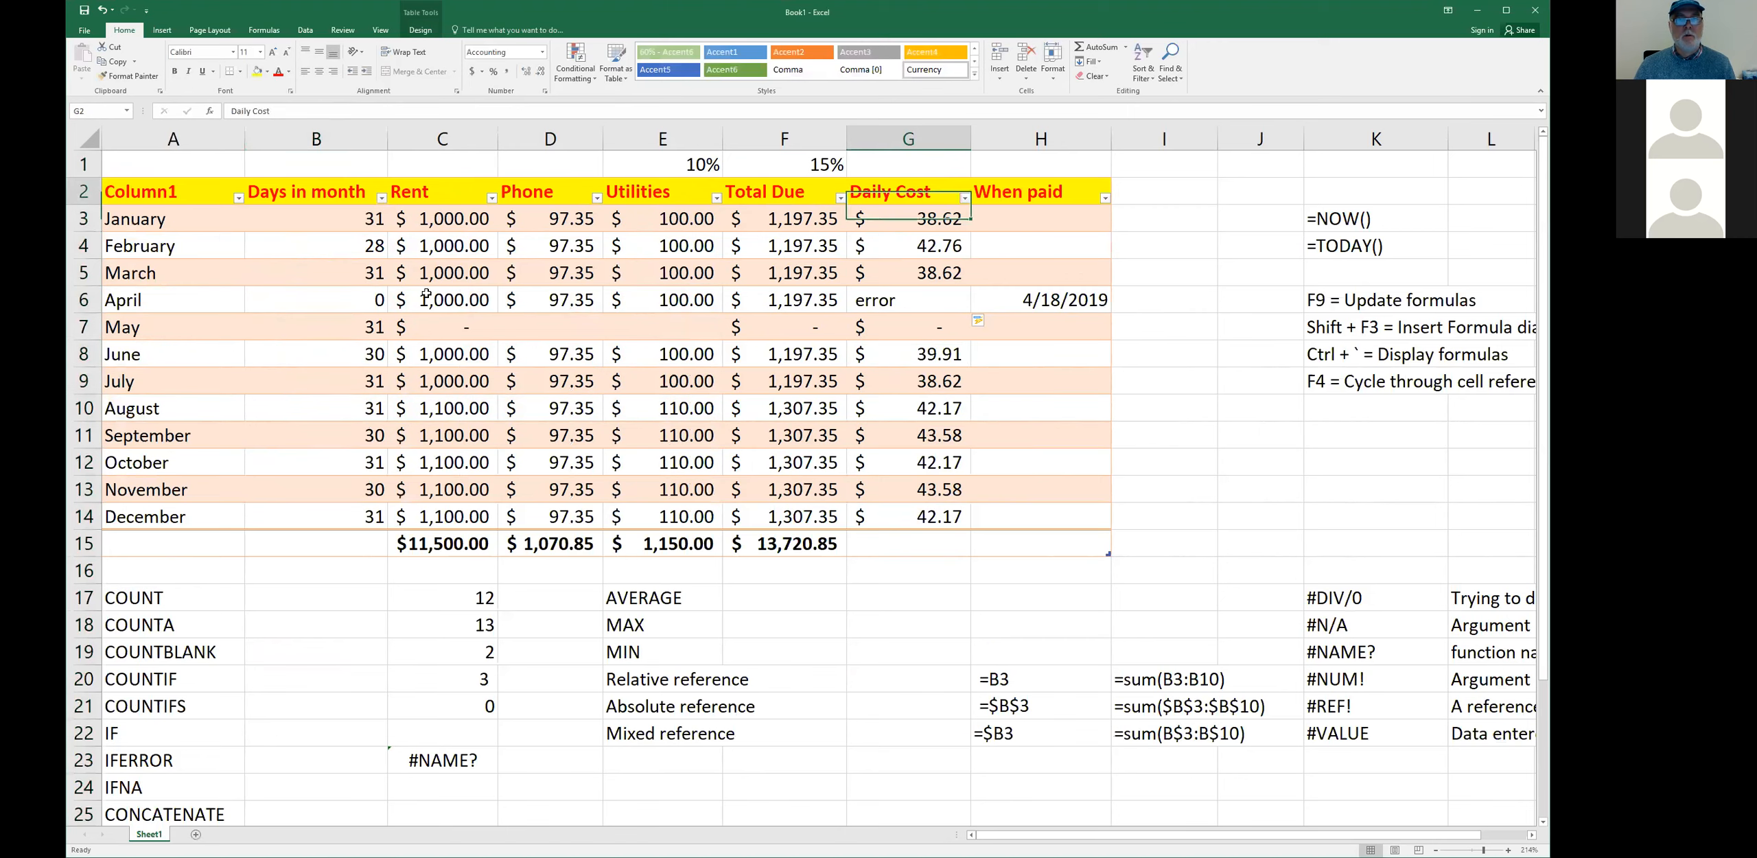
- Replace the IFERROR function with IF in April's Daily Cost formula in G6
{"action": "key", "text": "Down"}
{"action": "key", "text": "Down"}
{"action": "key", "text": "Down"}
{"action": "key", "text": "Down"}
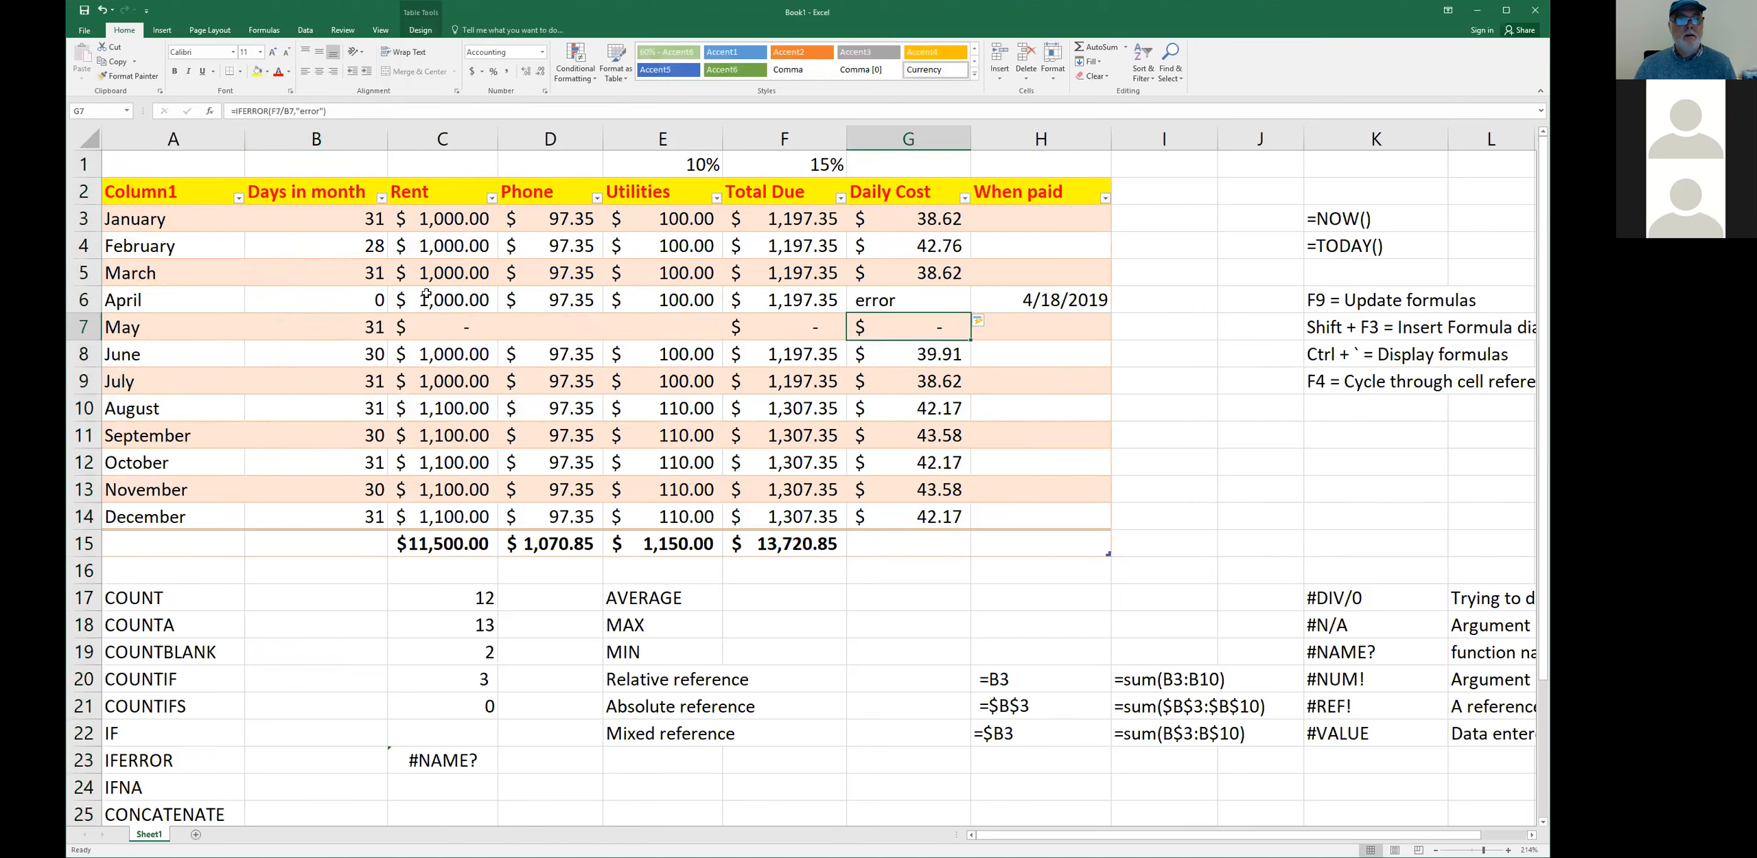
{"action": "key", "text": "F2"}
{"action": "key", "text": "Left"}
{"action": "key", "text": "Left"}
{"action": "key", "text": "Left"}
{"action": "key", "text": "Left"}
{"action": "key", "text": "Left"}
{"action": "key", "text": "Left"}
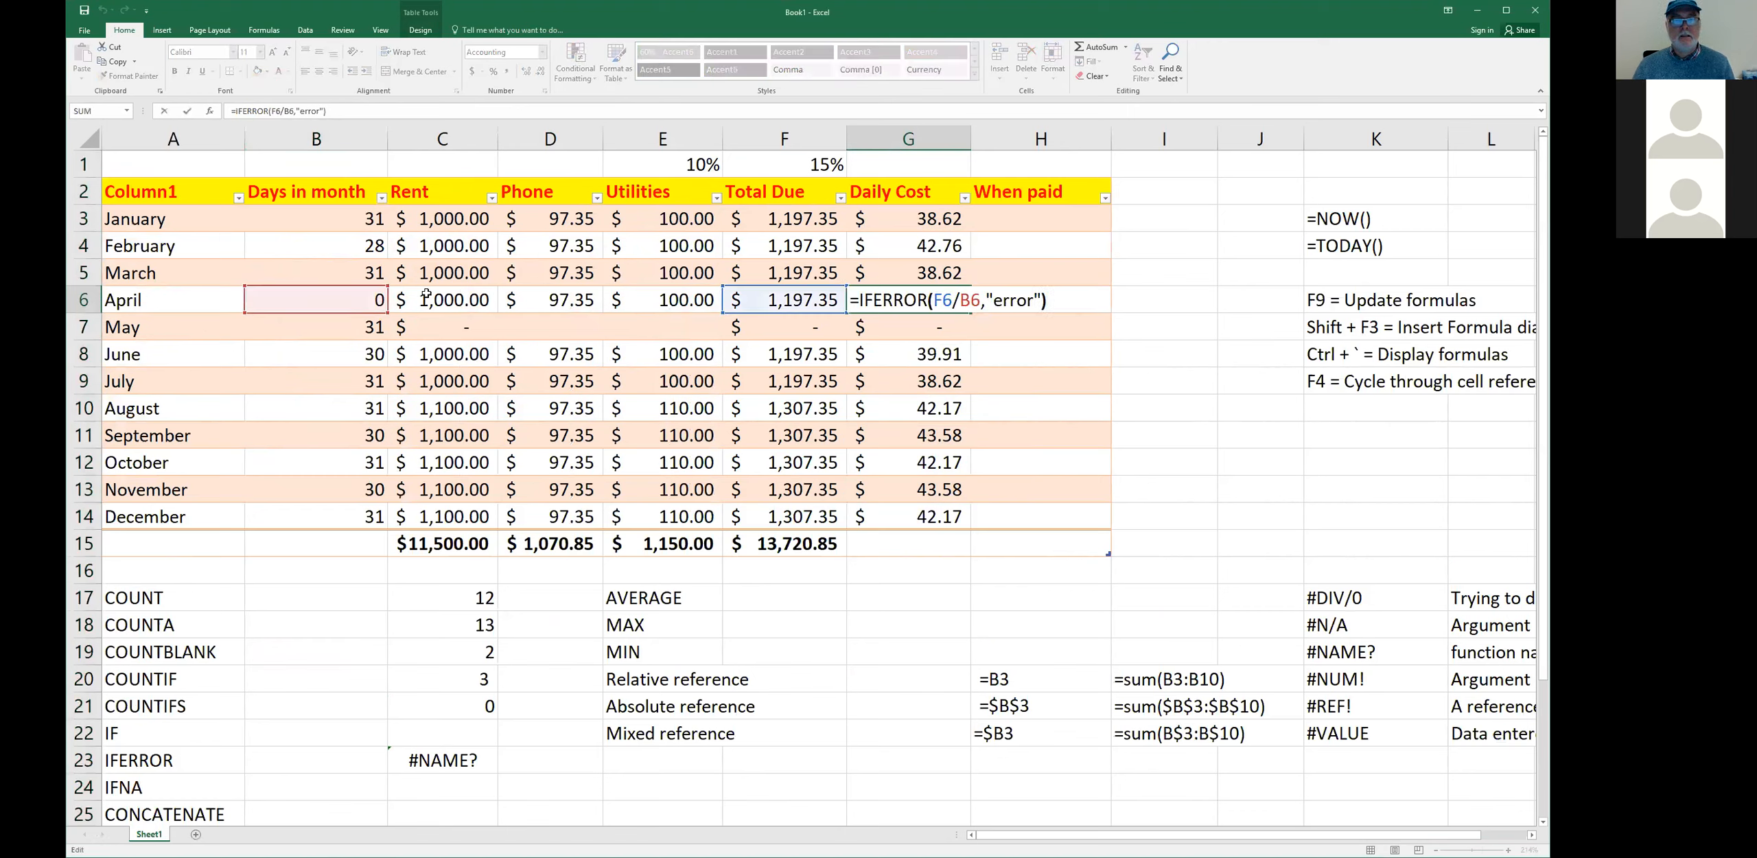
{"action": "key", "text": "Left"}
{"action": "key", "text": "Left"}
{"action": "key", "text": "Left"}
{"action": "key", "text": "Left"}
{"action": "key", "text": "Left"}
{"action": "key", "text": "Left"}
{"action": "key", "text": "Left"}
{"action": "key", "text": "Left"}
{"action": "key", "text": "Left"}
{"action": "key", "text": "BackSpace"}
{"action": "key", "text": "BackSpace"}
{"action": "key", "text": "BackSpace"}
{"action": "key", "text": "BackSpace"}
{"action": "key", "text": "BackSpace"}
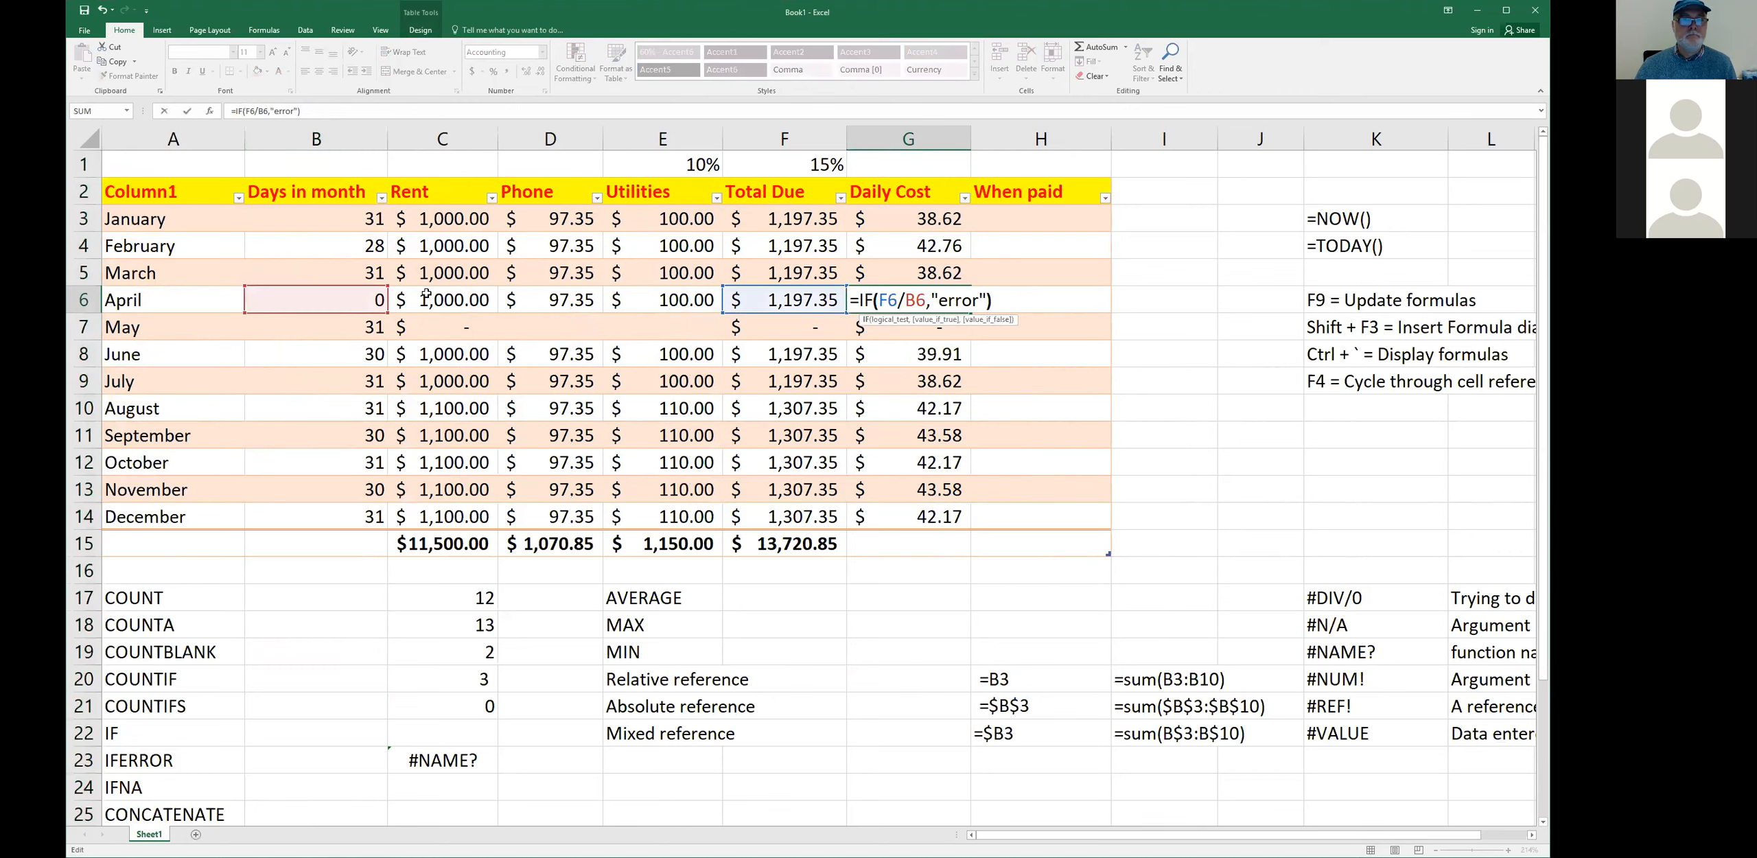
- Insert B6=0 as the logical test of April's IF formula in G6, ahead of F6/B6
{"action": "key", "text": "Right"}
{"action": "type", "text": "F"}
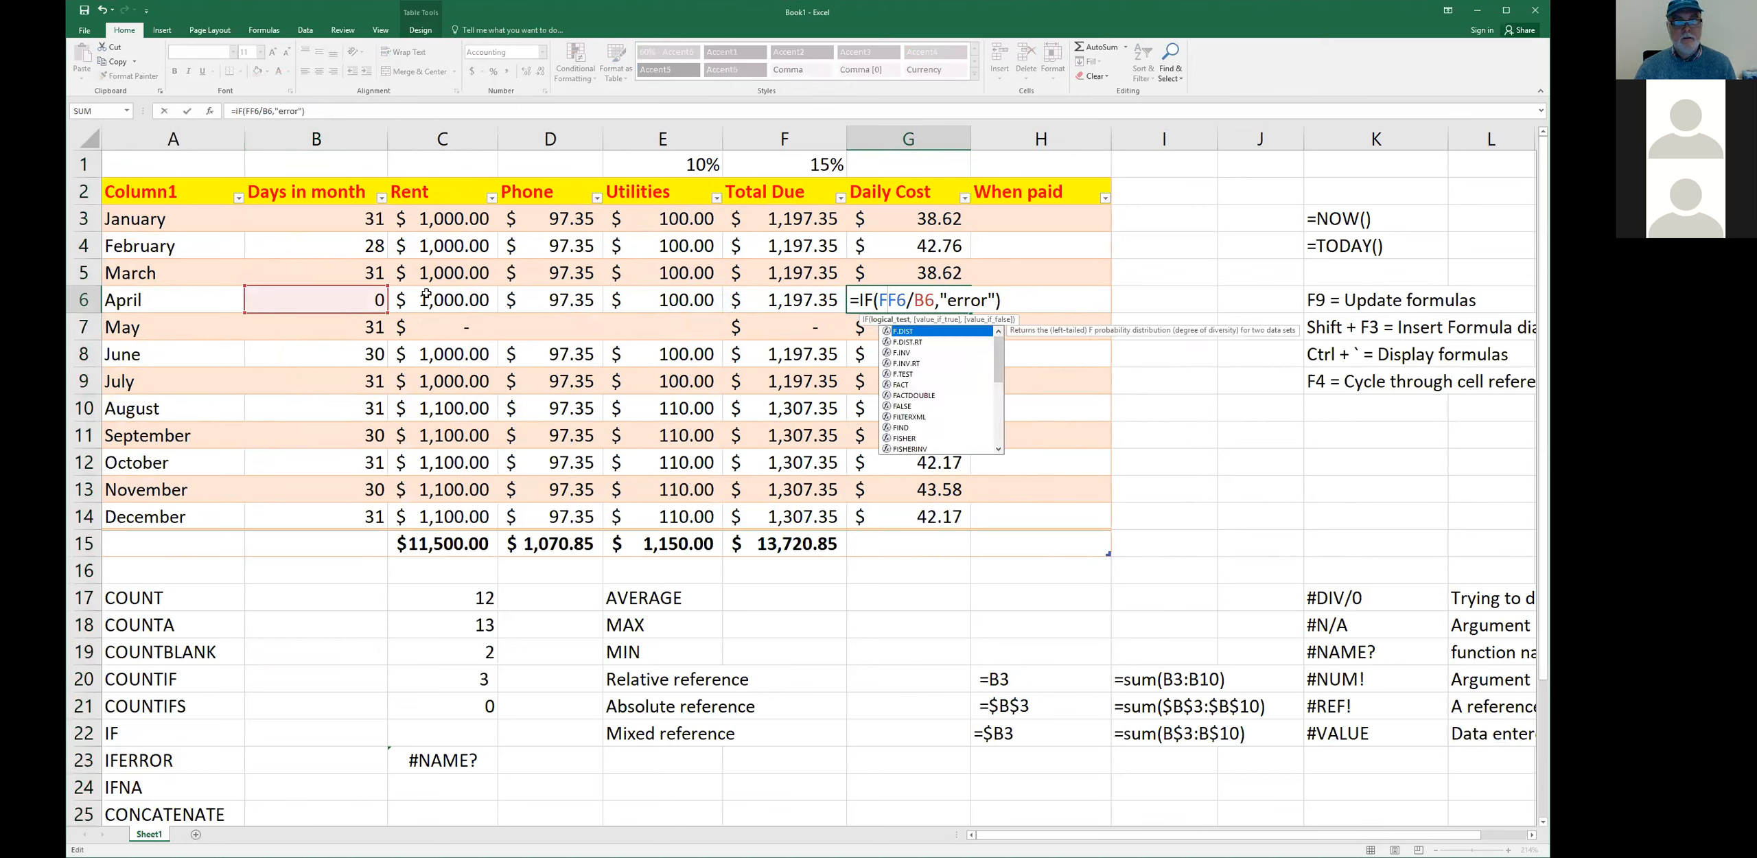
{"action": "key", "text": "BackSpace"}
{"action": "type", "text": "B"}
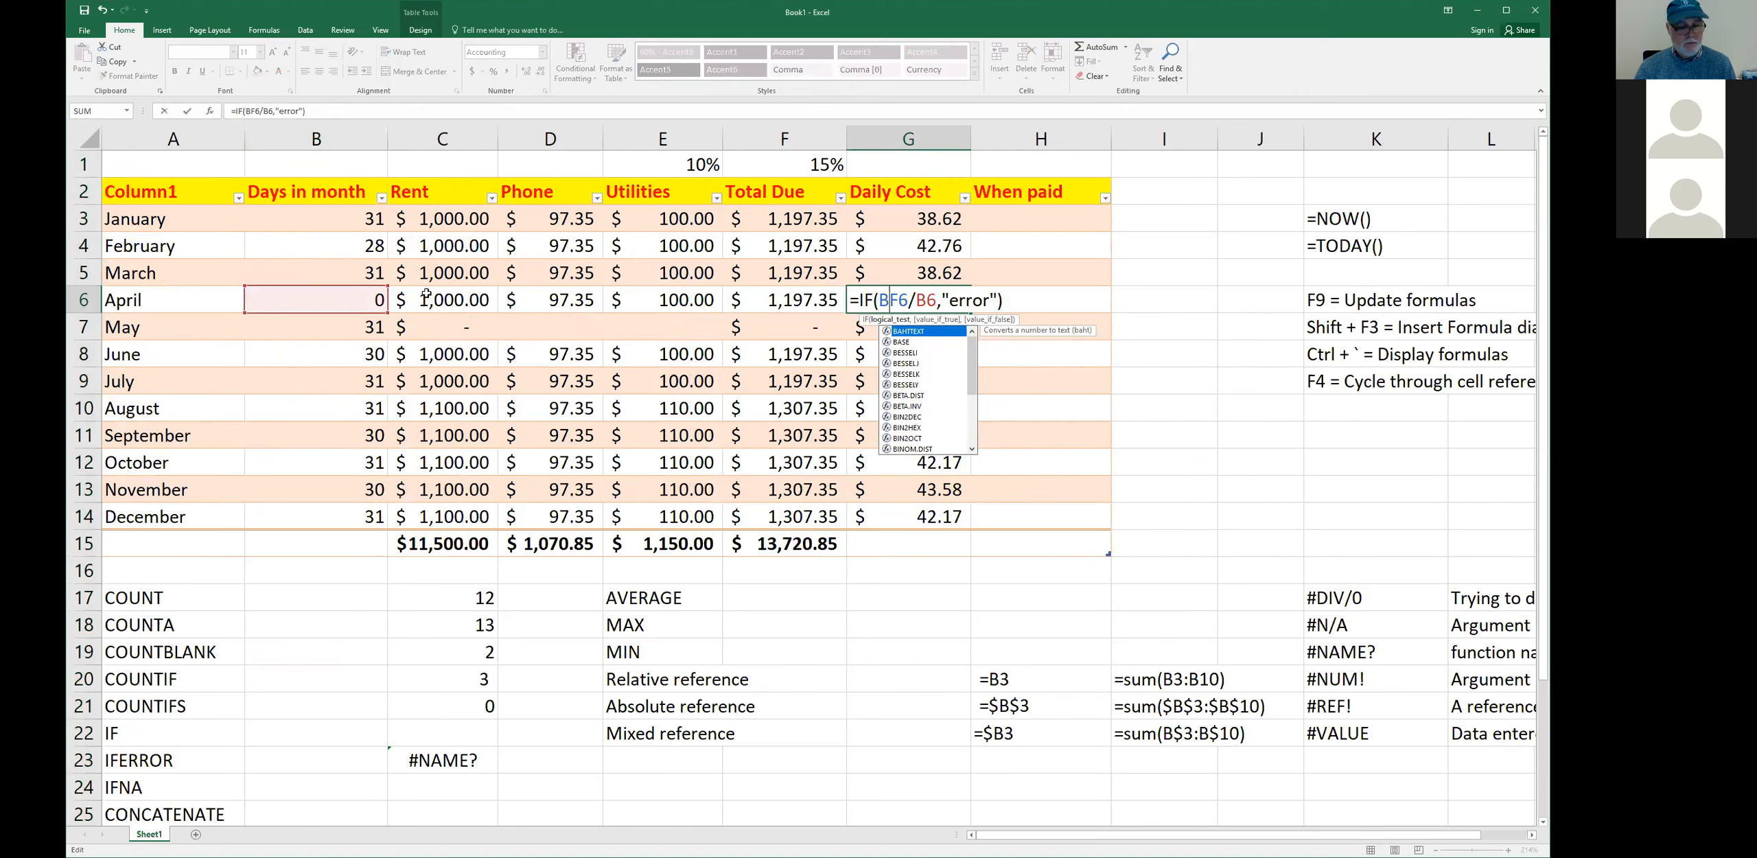
{"action": "type", "text": "6"}
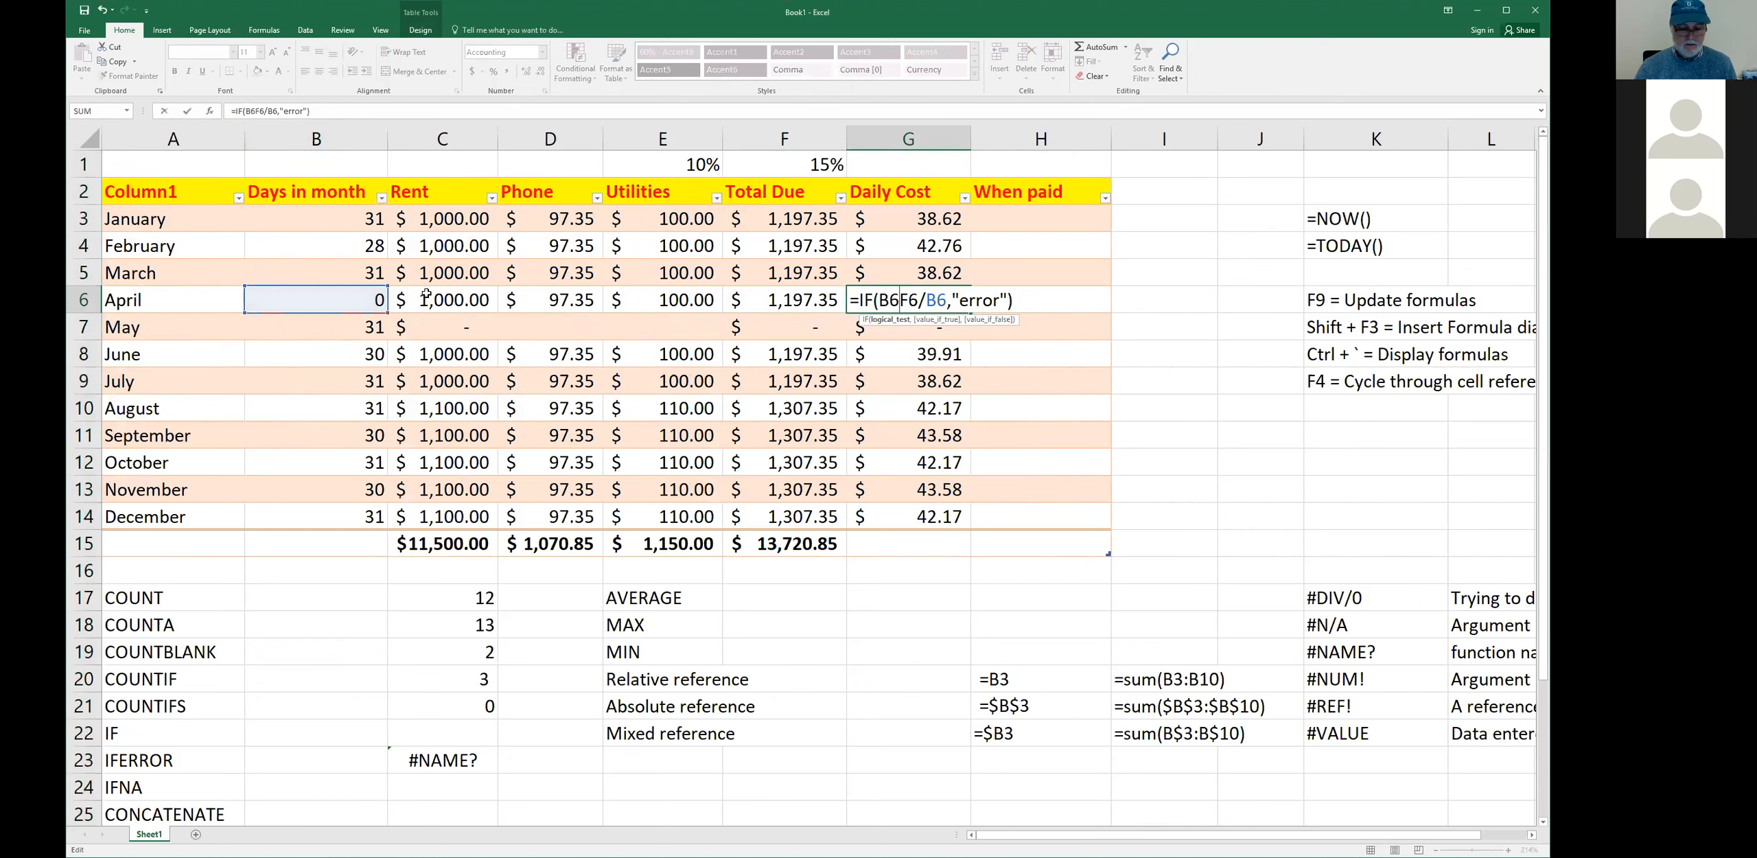
{"action": "type", "text": "="}
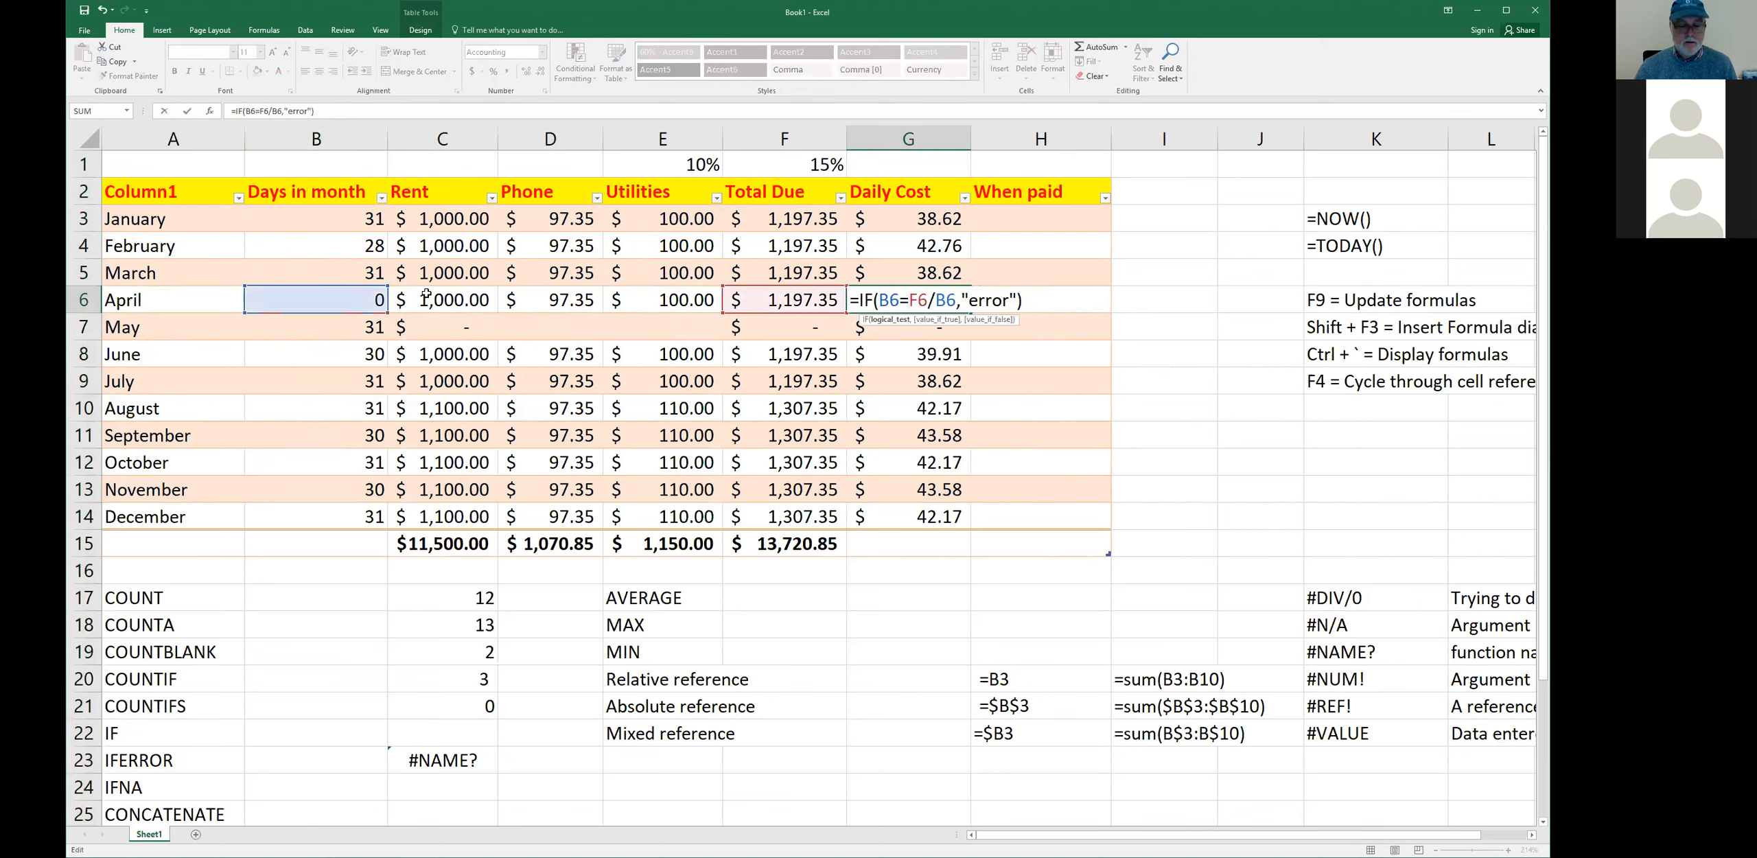
{"action": "type", "text": "0"}
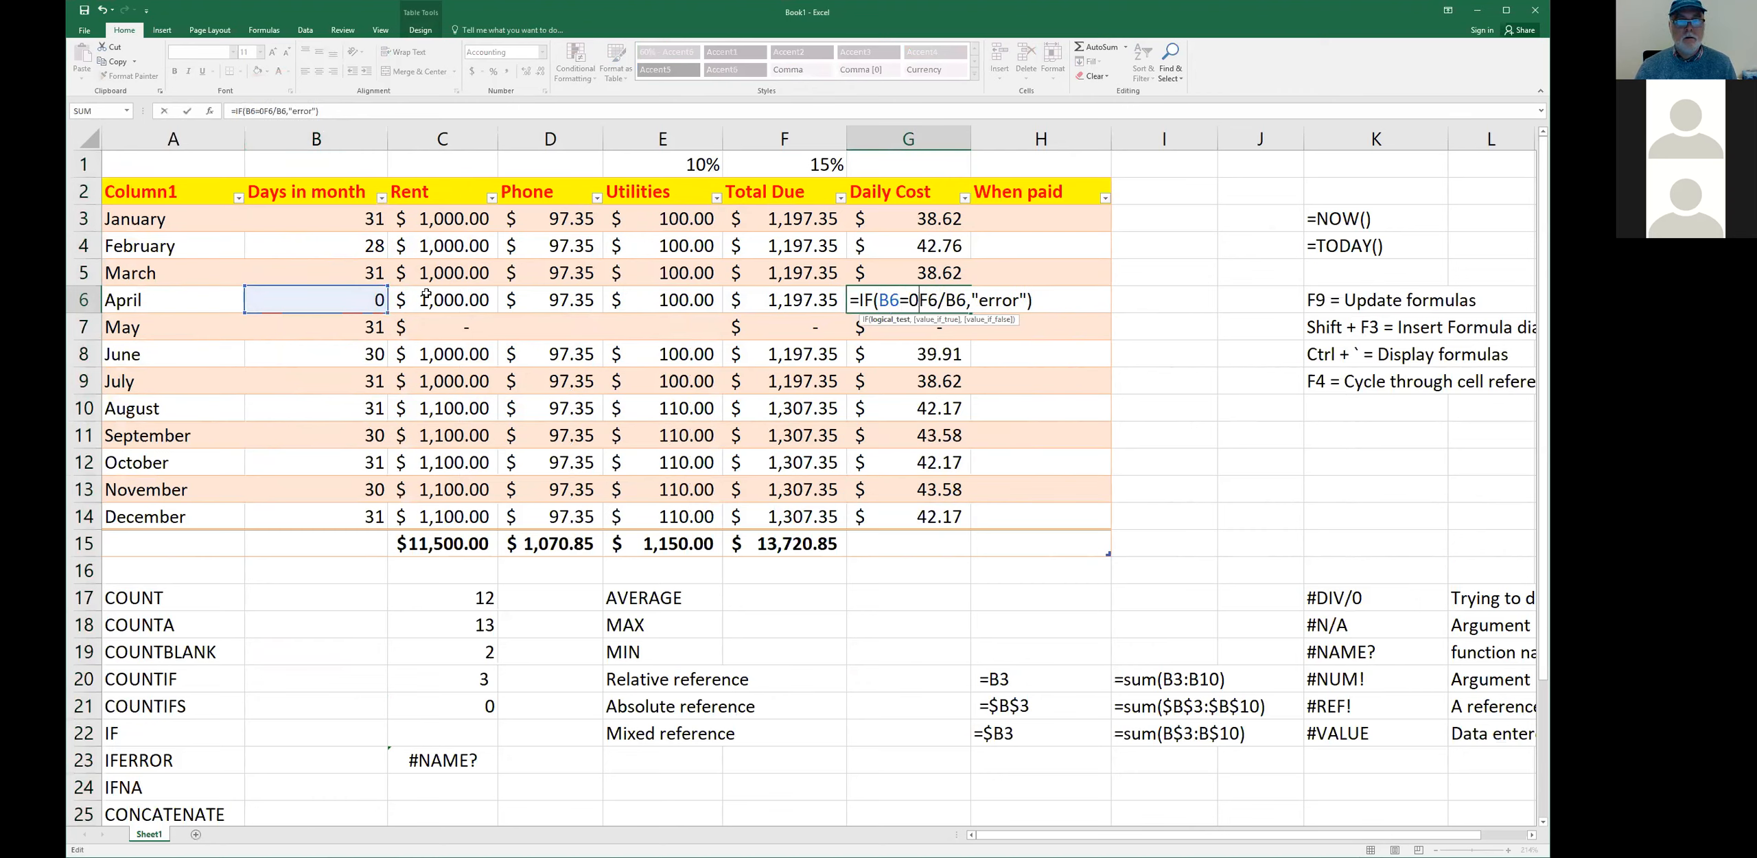
{"action": "type", "text": ","}
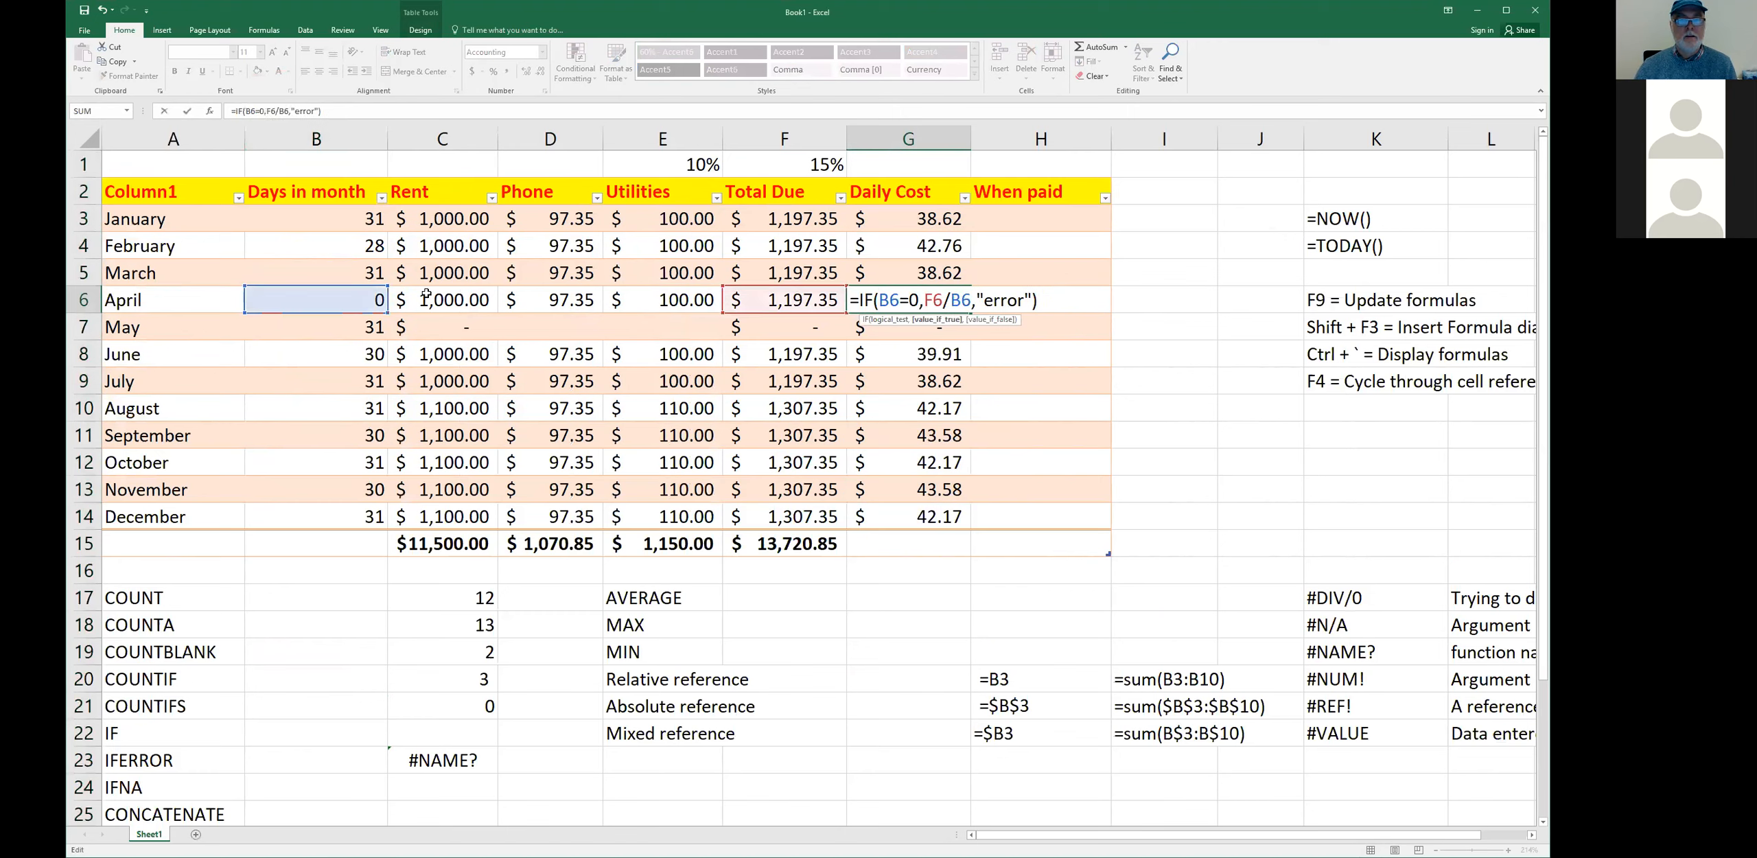
- Make "error" the true value and F6/B6 the false value, completing G6 as =IF(B6=0,"error",F6/B6)
{"action": "type", "text": "\"error"}
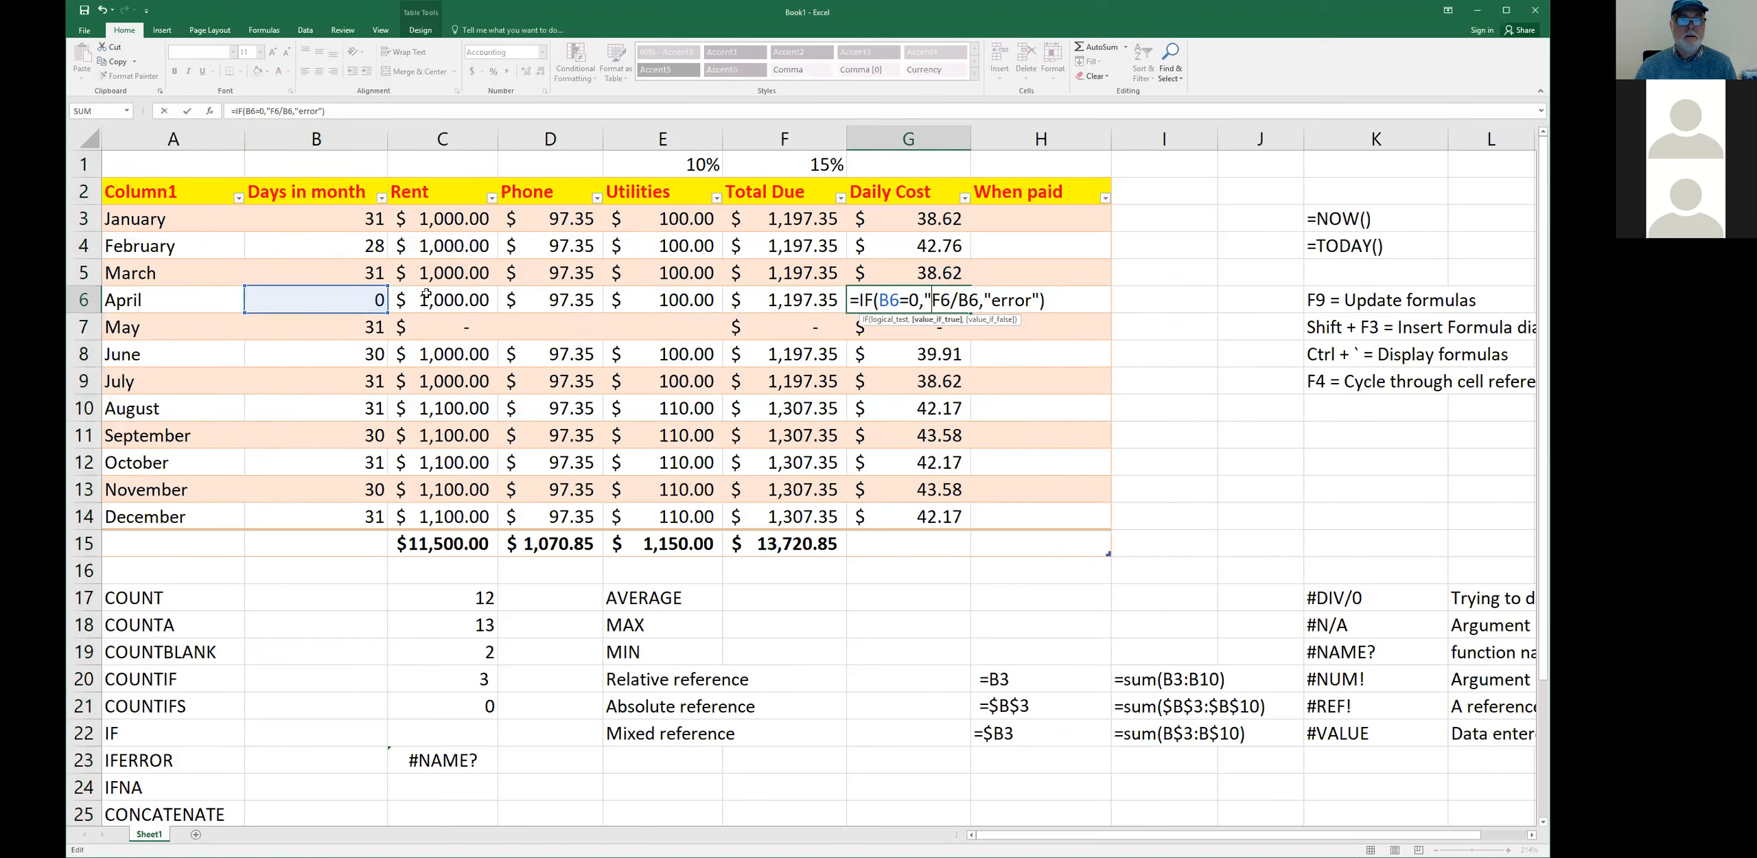
{"action": "type", "text": "\""}
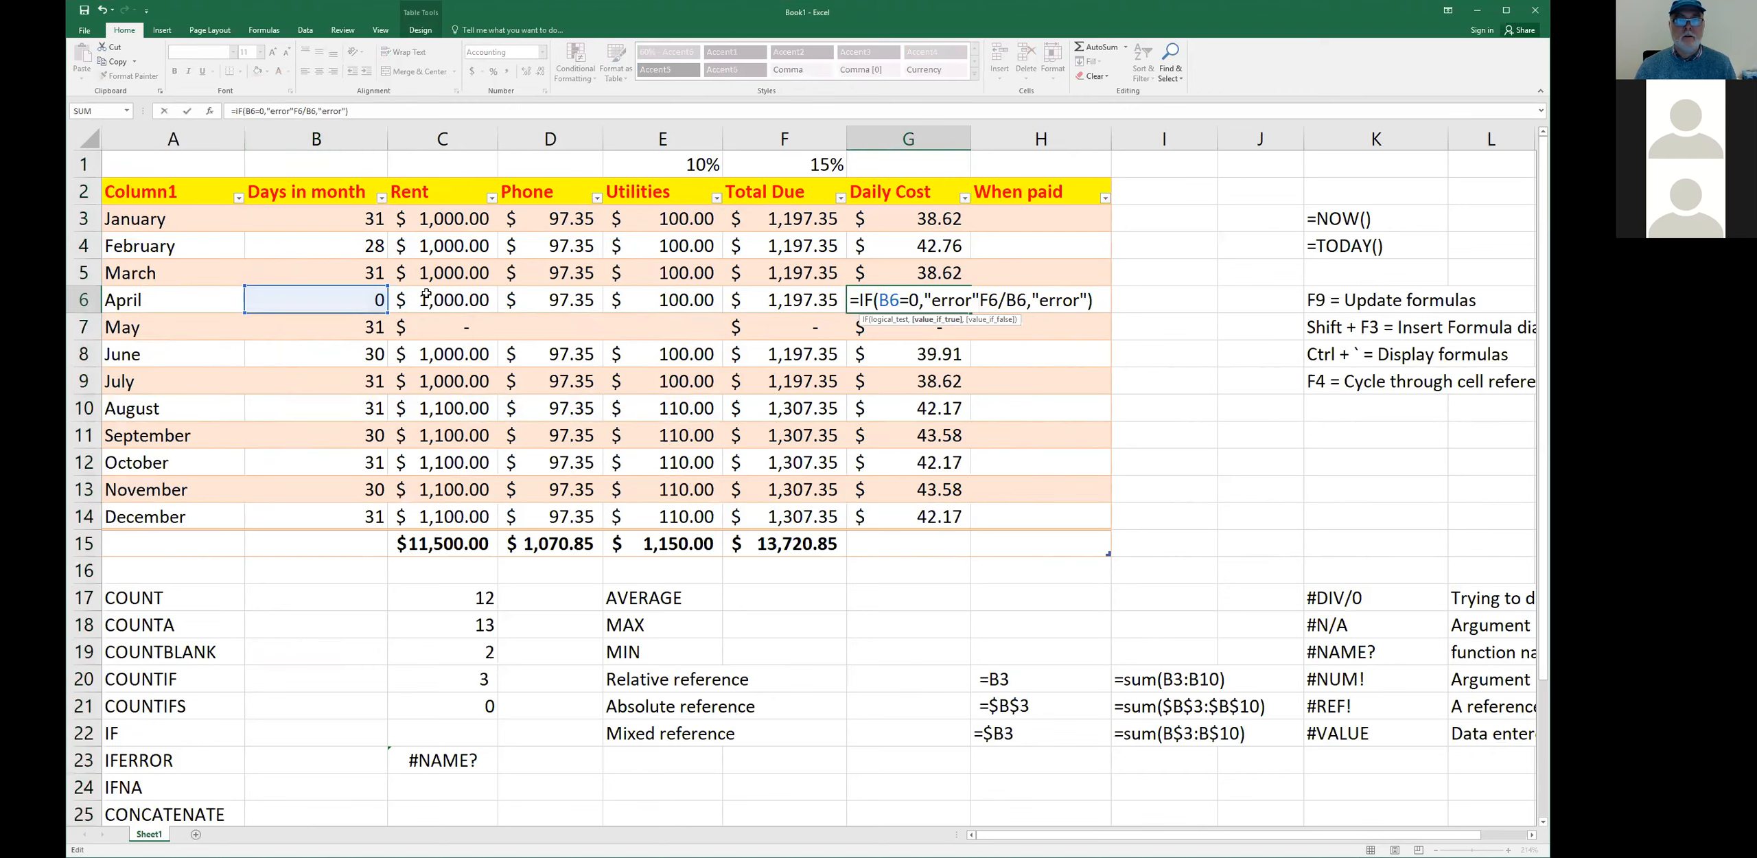
{"action": "type", "text": ","}
{"action": "key", "text": "Delete"}
{"action": "key", "text": "Delete"}
{"action": "key", "text": "Delete"}
{"action": "key", "text": "Delete"}
{"action": "key", "text": "Delete"}
{"action": "key", "text": "Delete"}
{"action": "key", "text": "Delete"}
{"action": "key", "text": "Delete"}
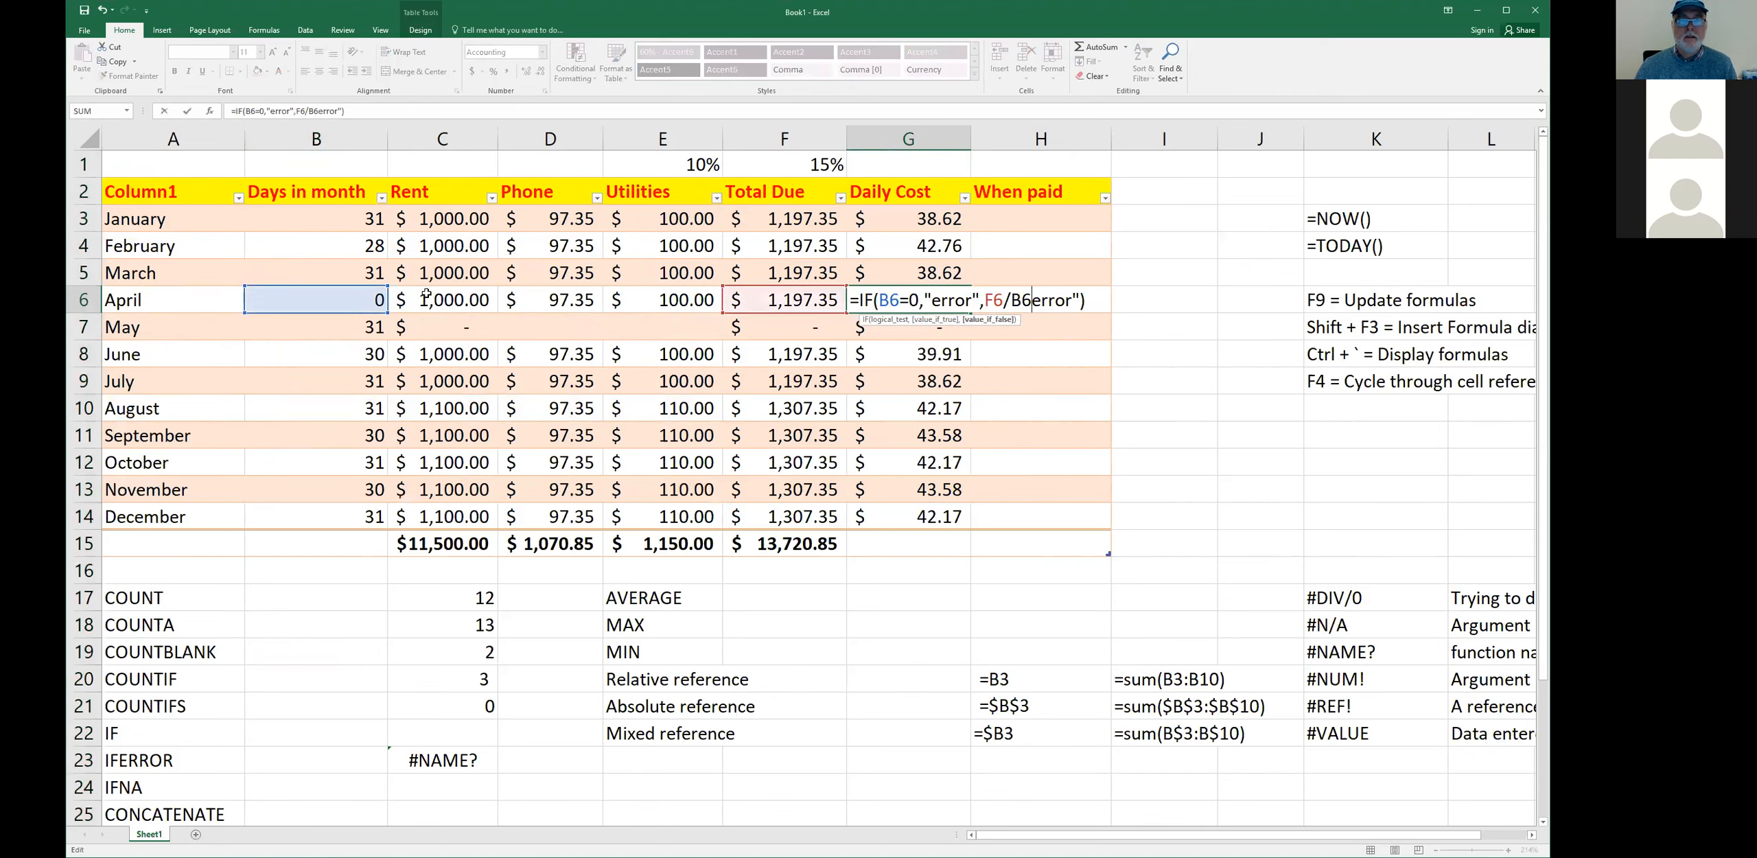
{"action": "key", "text": "Left"}
{"action": "key", "text": "Left"}
{"action": "key", "text": "Left"}
{"action": "key", "text": "Left"}
{"action": "key", "text": "Left"}
{"action": "key", "text": "Left"}
{"action": "key", "text": "Left"}
{"action": "key", "text": "Left"}
{"action": "key", "text": "Left"}
{"action": "key", "text": "Left"}
{"action": "key", "text": "Left"}
{"action": "key", "text": "Left"}
{"action": "key", "text": "Left"}
{"action": "key", "text": "Left"}
{"action": "key", "text": "Left"}
{"action": "key", "text": "Left"}
{"action": "key", "text": "Left"}
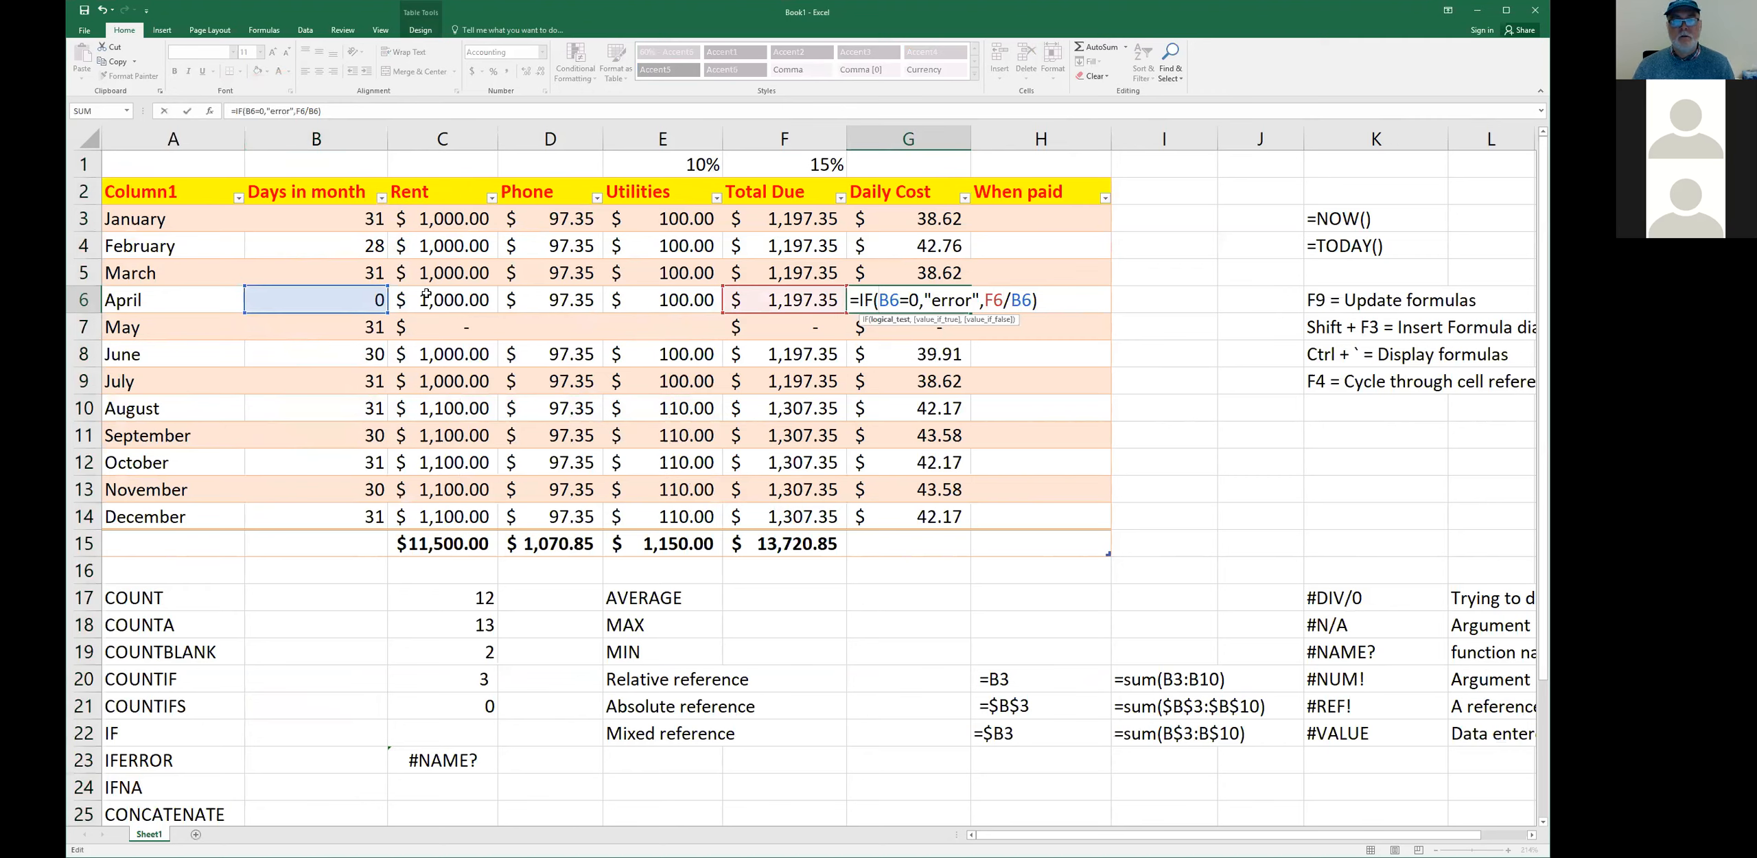
{"action": "key", "text": "Right"}
{"action": "key", "text": "Right"}
{"action": "key", "text": "Right"}
{"action": "key", "text": "Right"}
{"action": "key", "text": "Right"}
{"action": "key", "text": "shift+Return"}
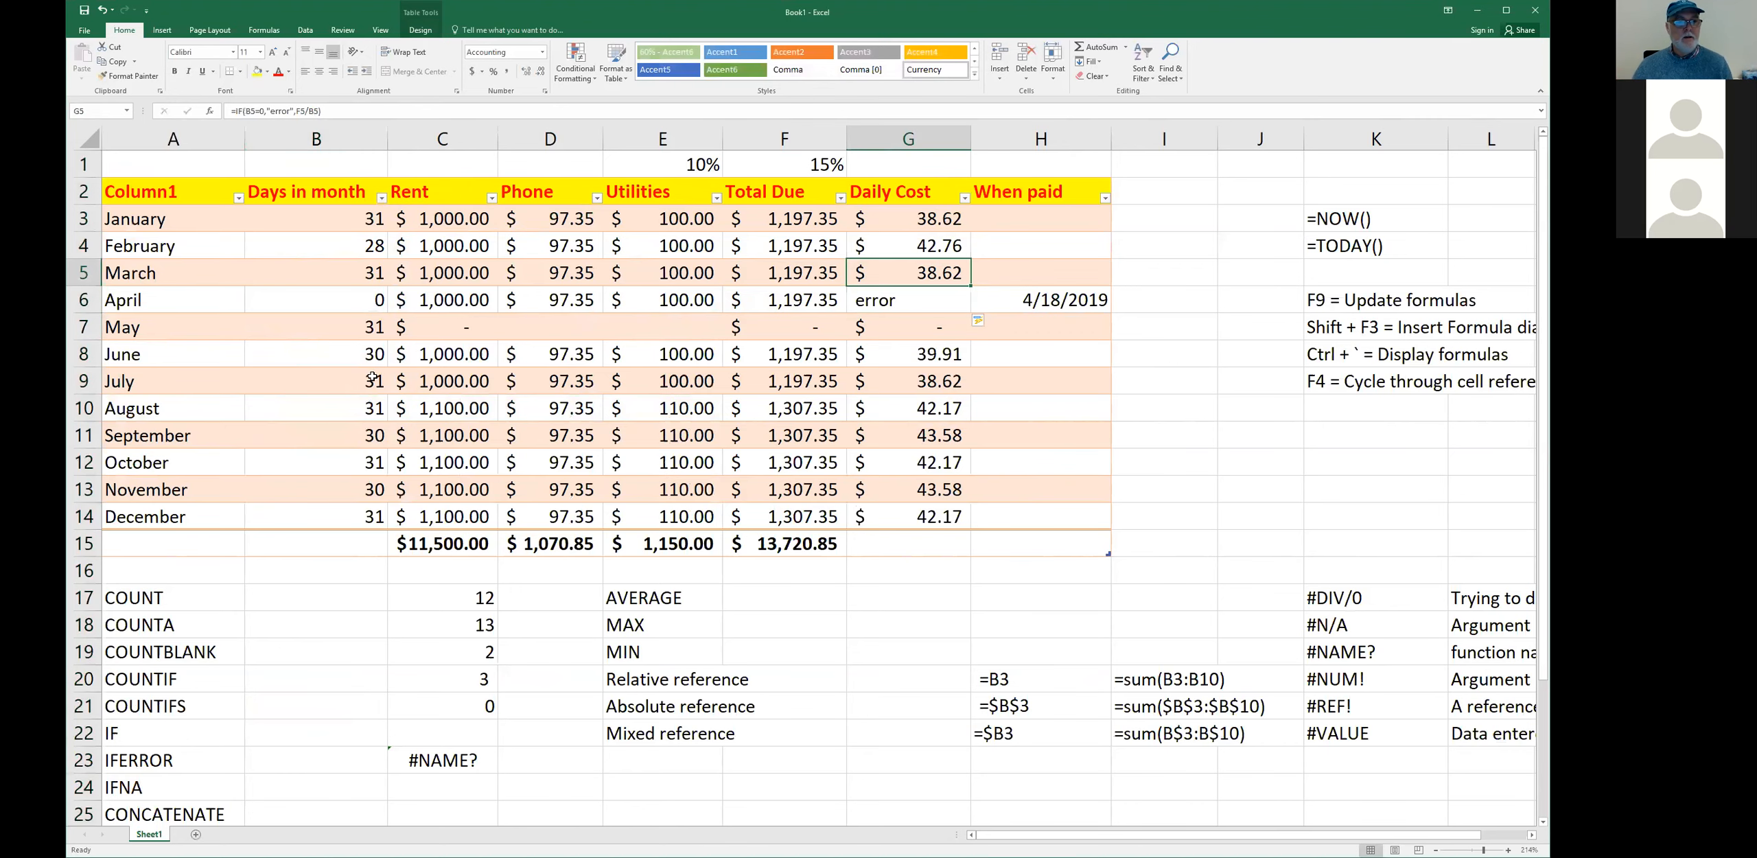
- Examine the relative, absolute and mixed reference examples, the account number cell and the text function labels from CONCATENATE to LEN
{"action": "scroll", "coordinate": [384, 401], "scroll_direction": "down", "scroll_amount": 5}
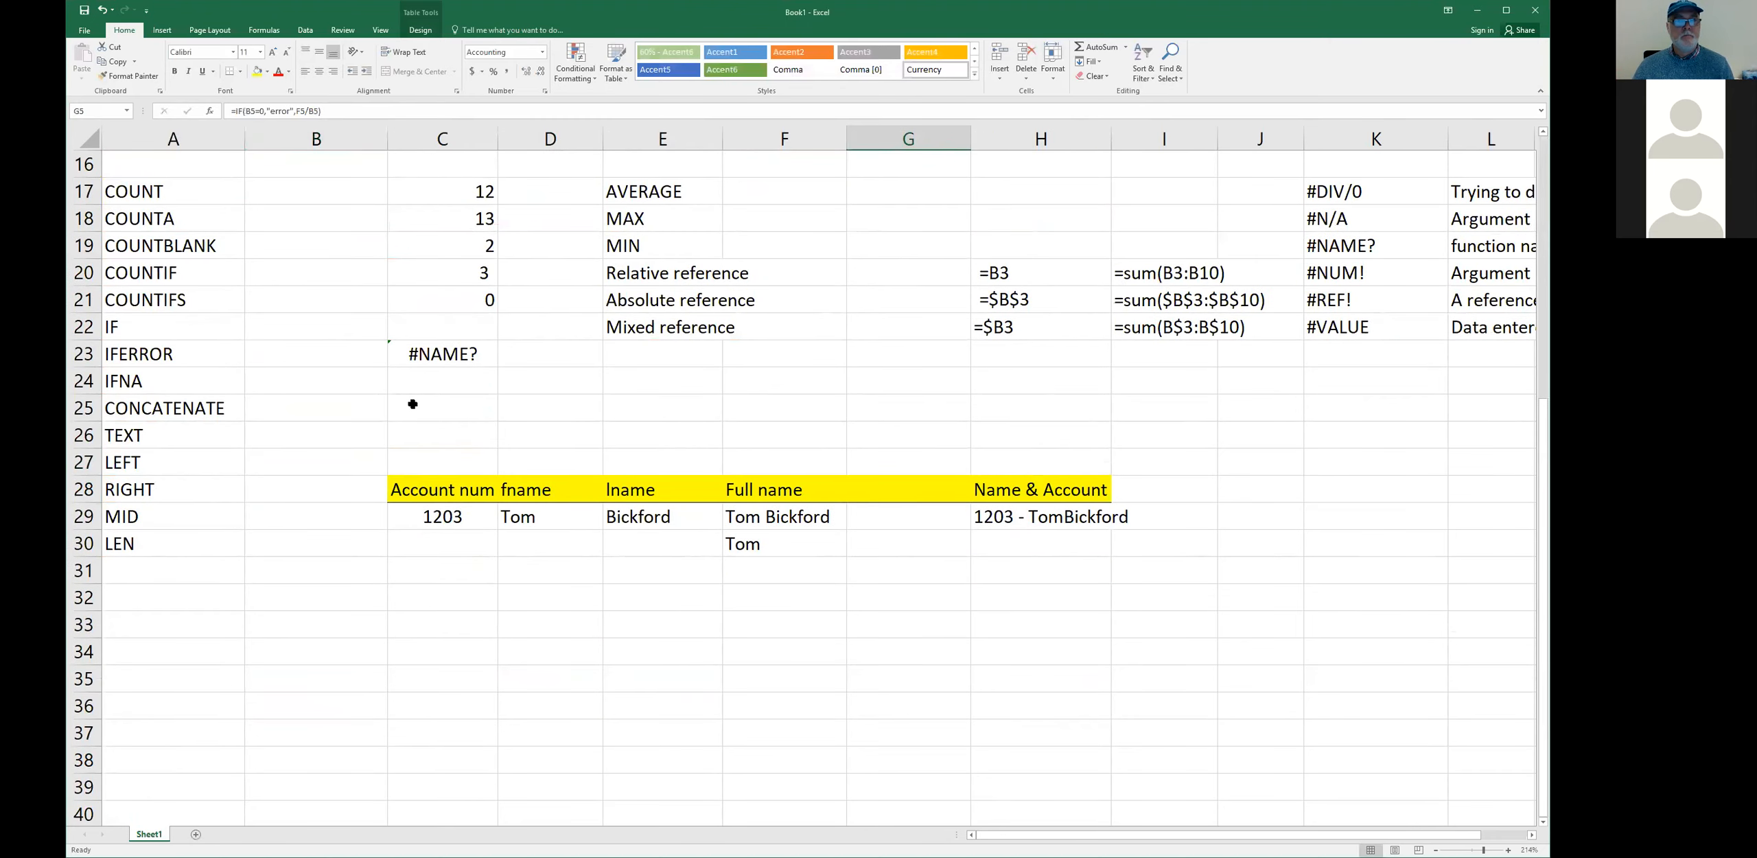
{"action": "left_click_drag", "start_coordinate": [675, 277], "coordinate": [675, 314]}
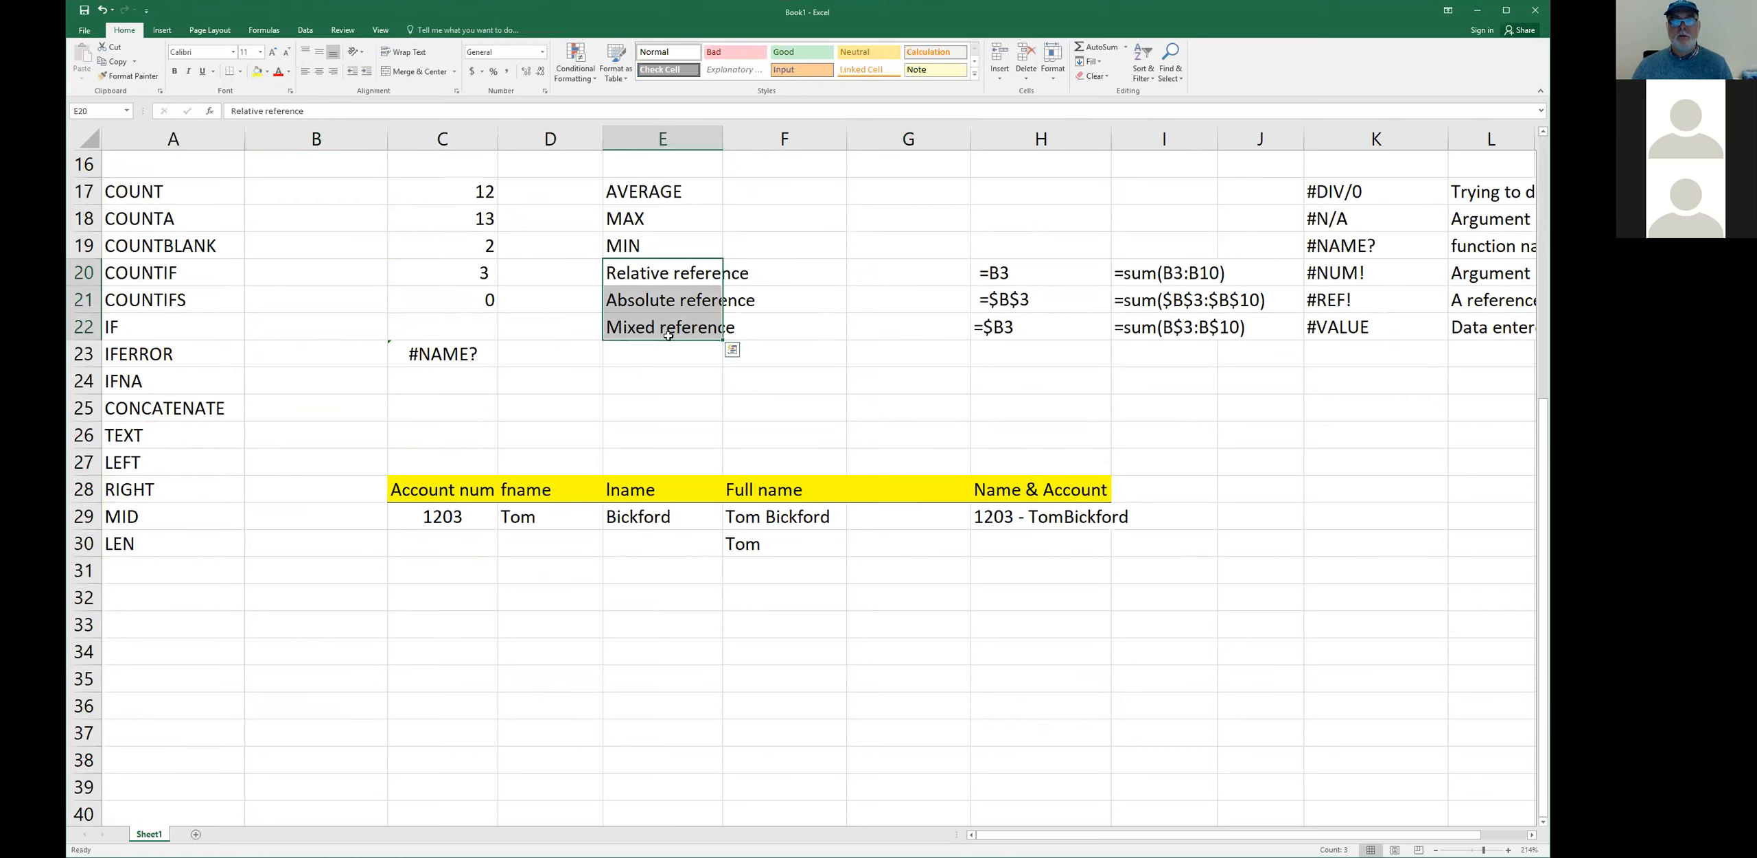
{"action": "left_click", "coordinate": [1028, 274]}
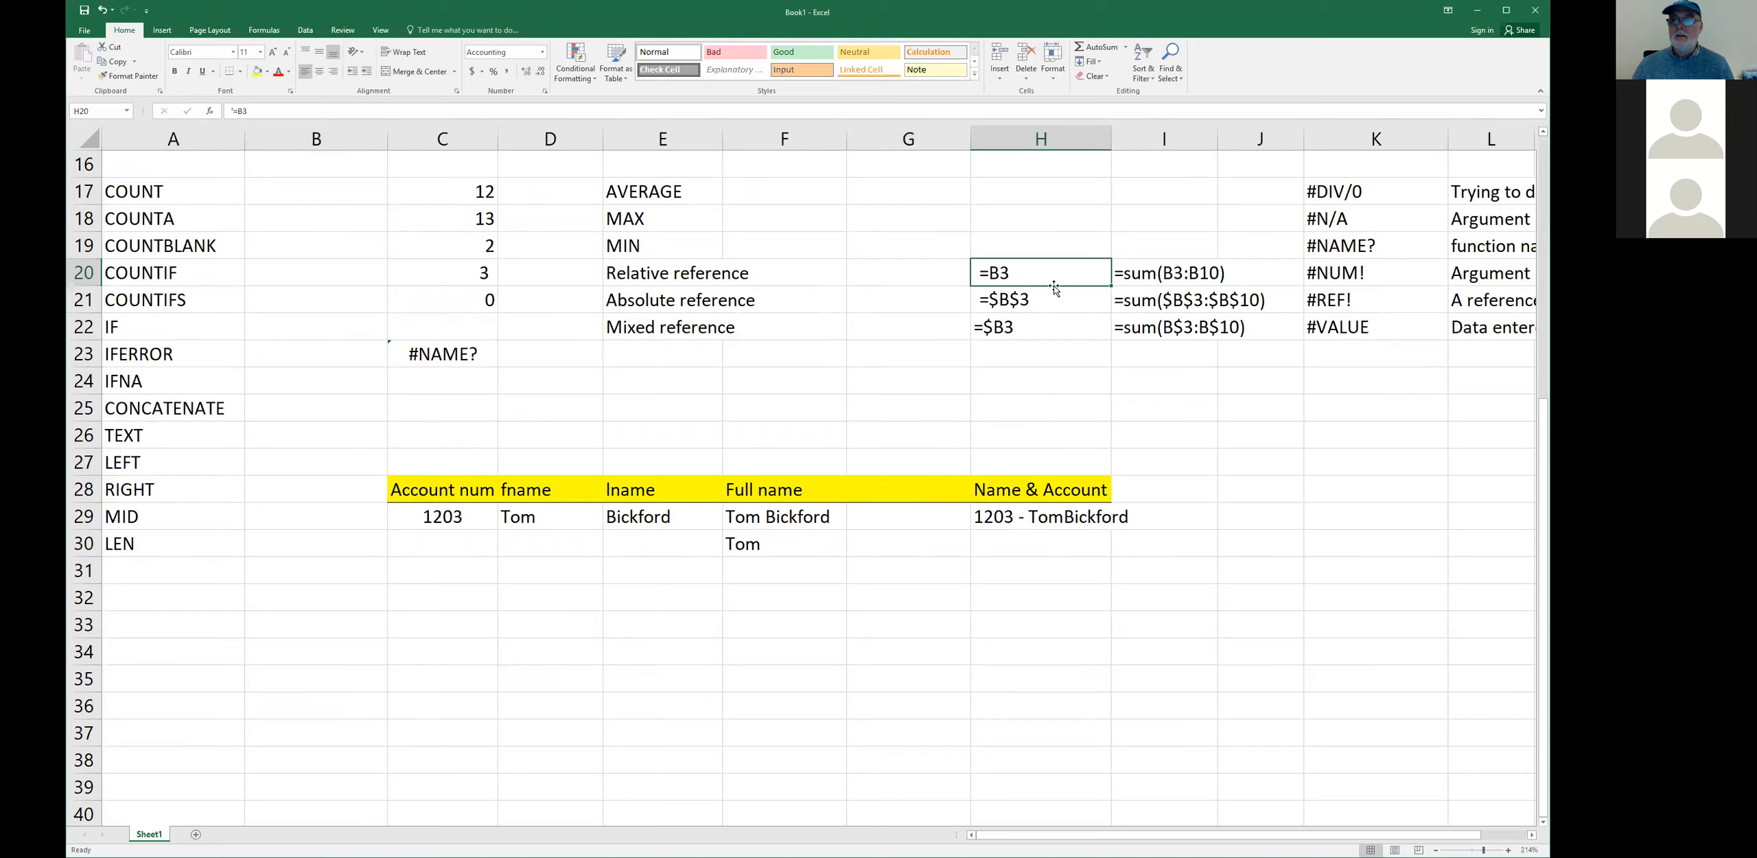
{"action": "left_click", "coordinate": [1036, 305]}
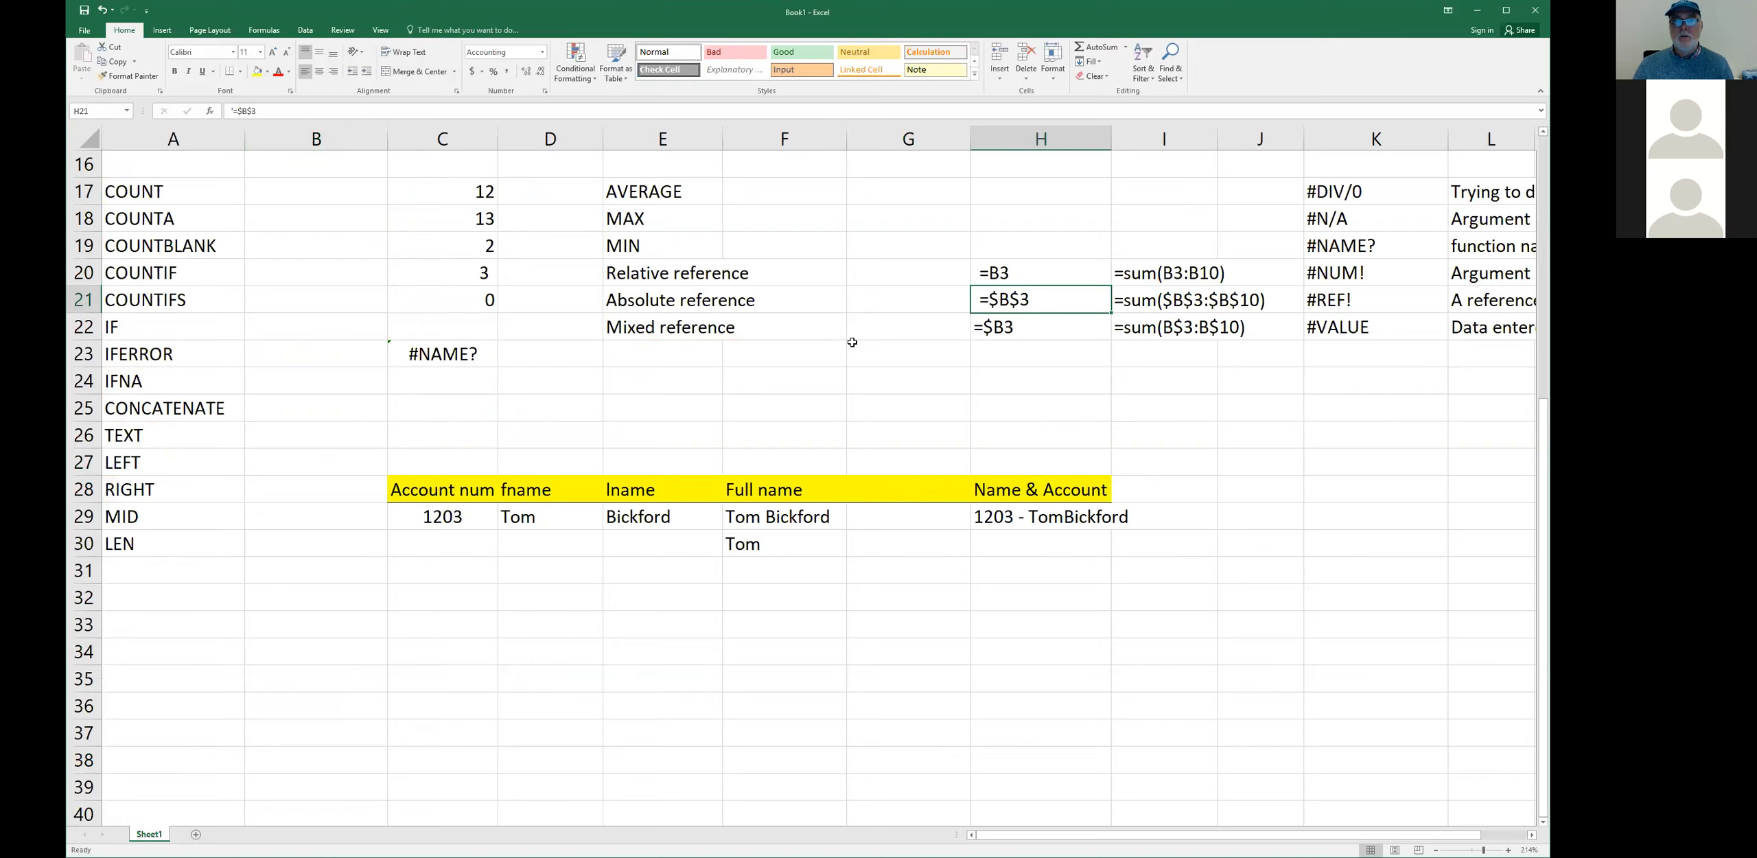
{"action": "left_click", "coordinate": [995, 334]}
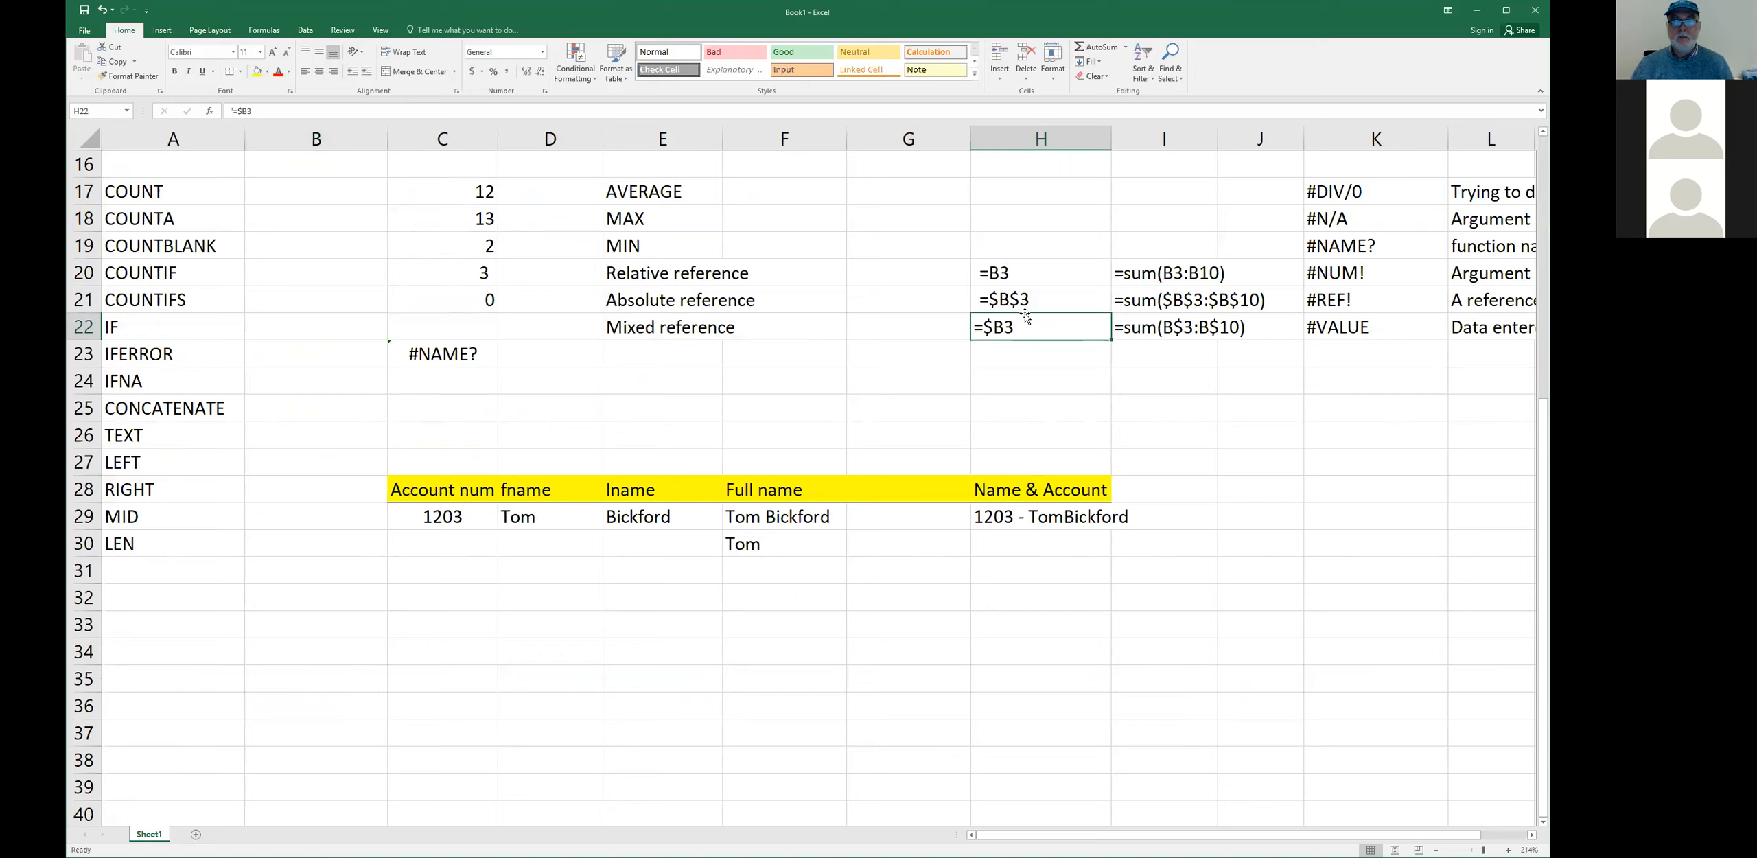
{"action": "left_click", "coordinate": [468, 522]}
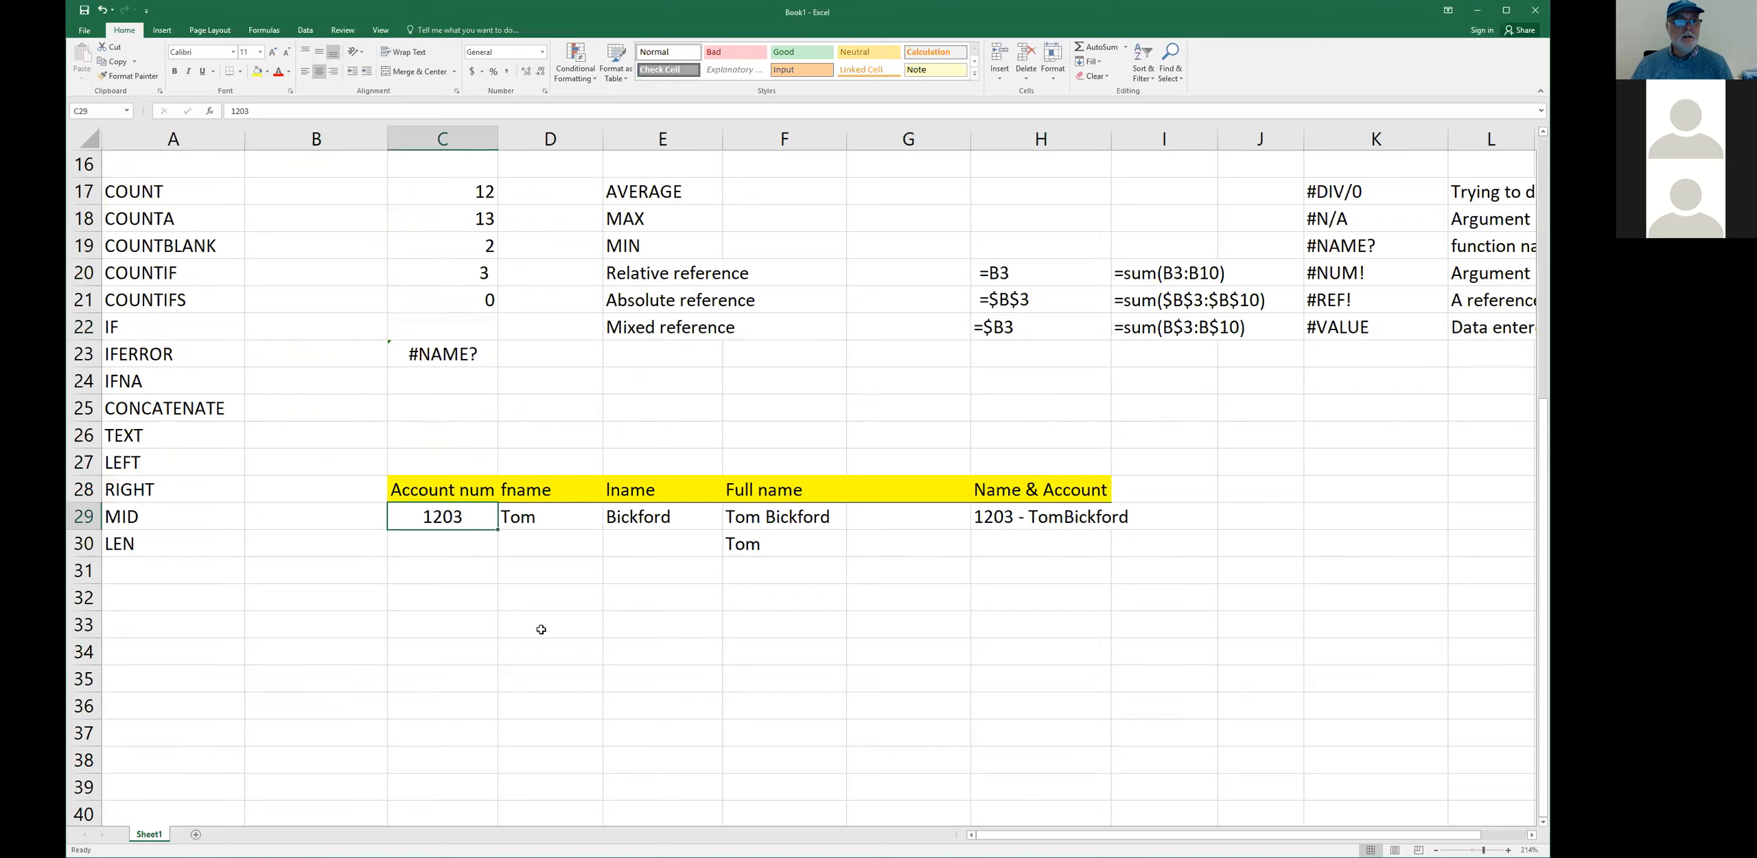
{"action": "left_click_drag", "start_coordinate": [160, 404], "coordinate": [154, 537]}
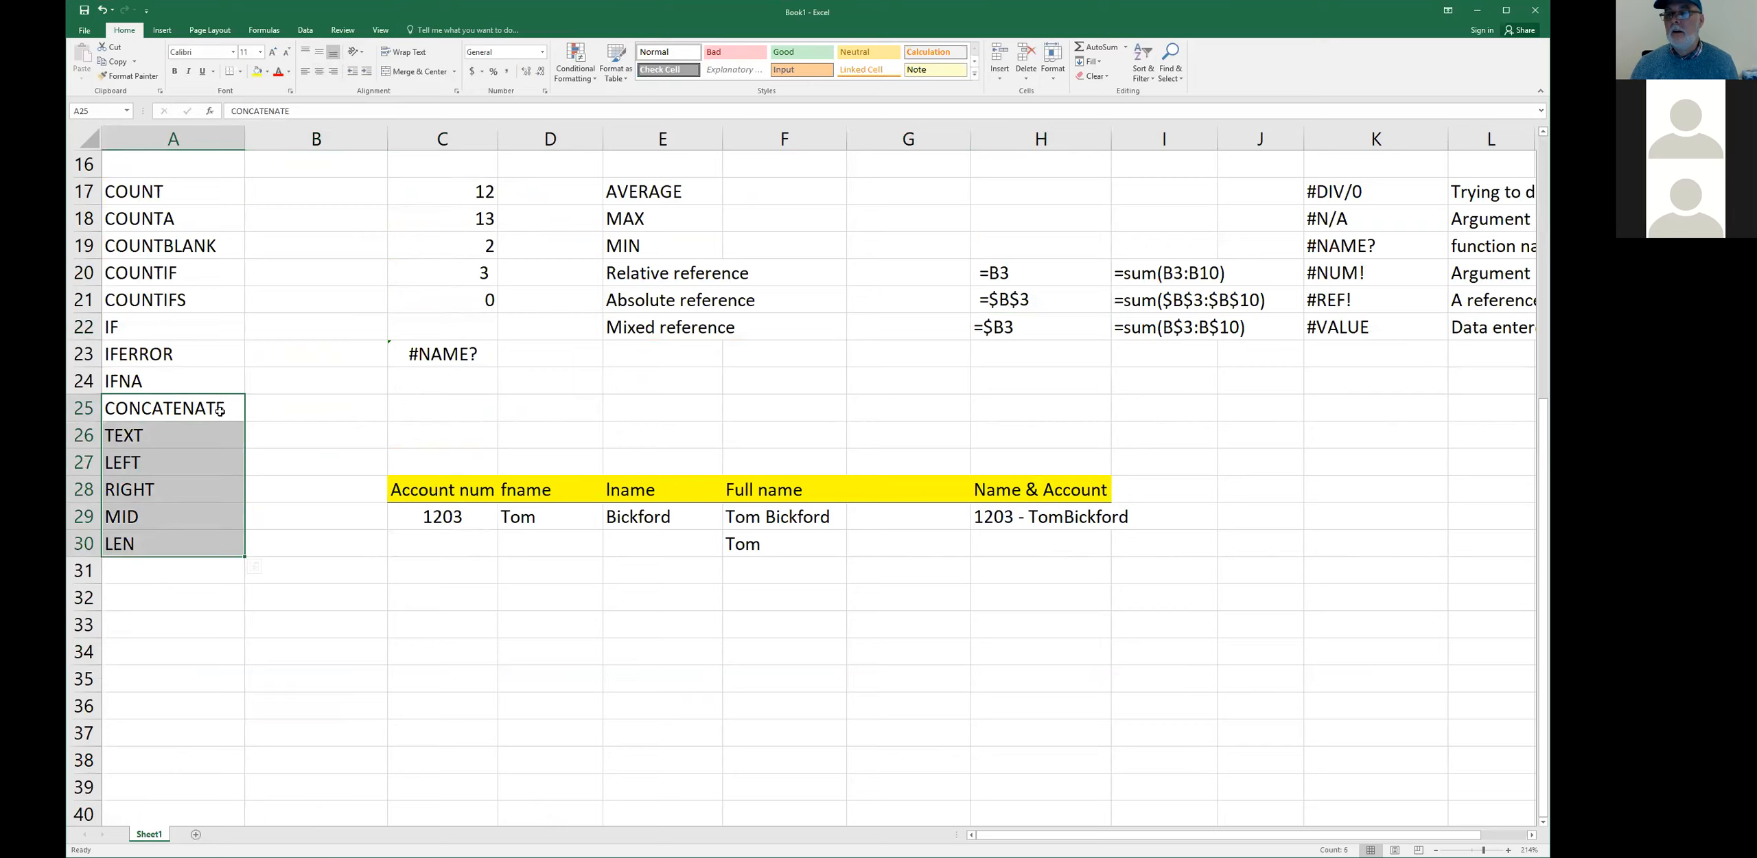
{"action": "left_click", "coordinate": [170, 440]}
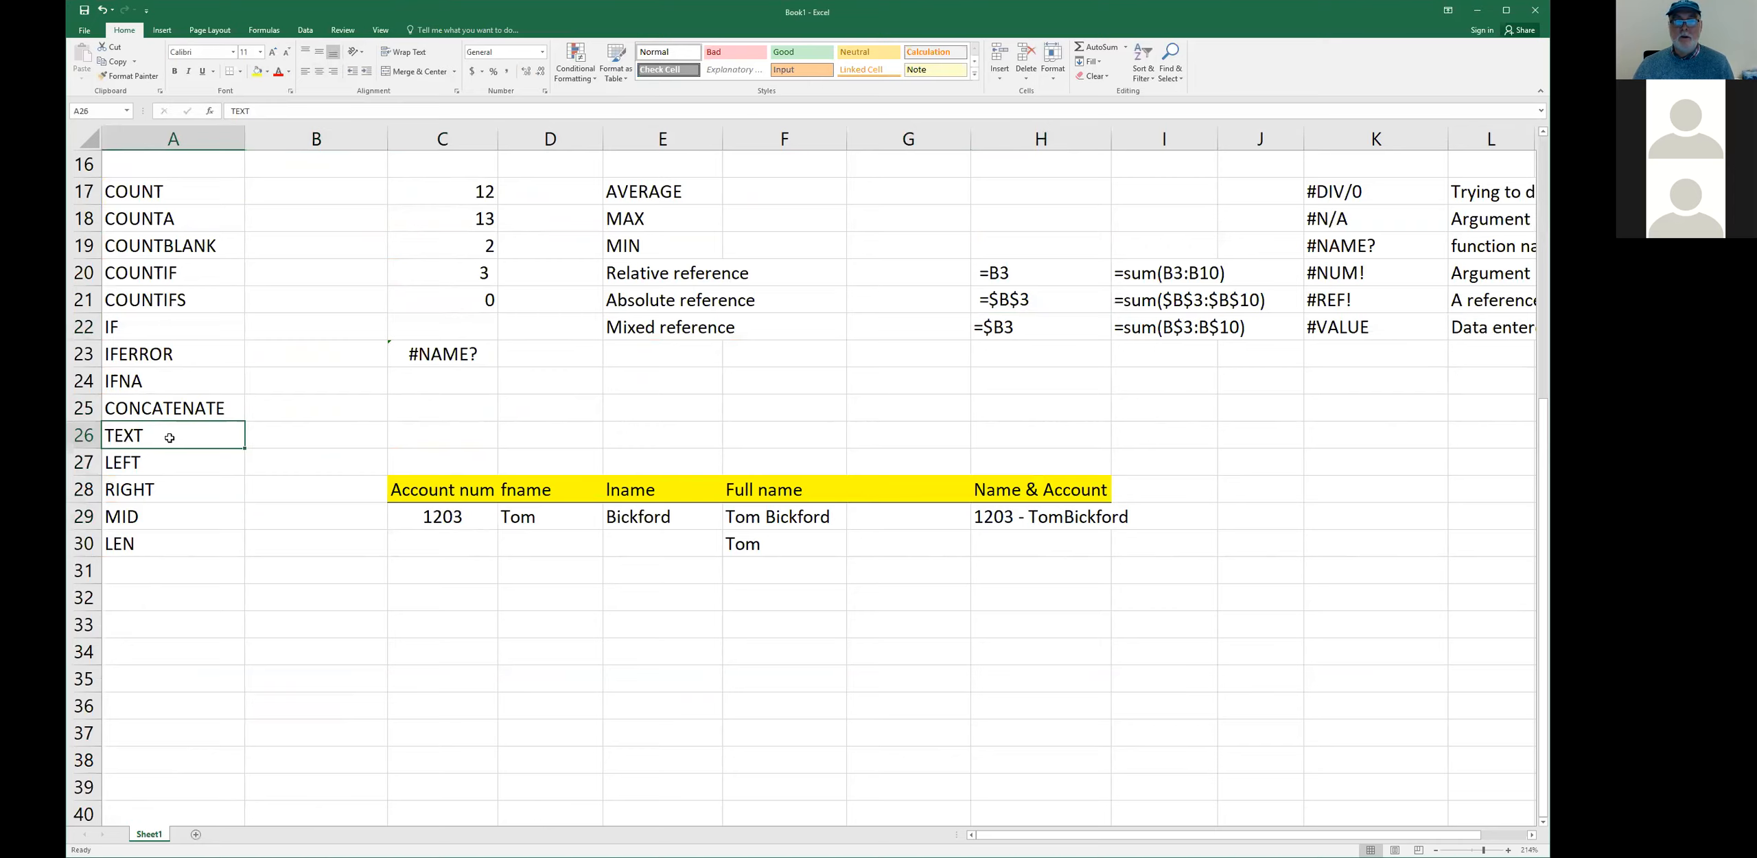
{"action": "left_click", "coordinate": [169, 465]}
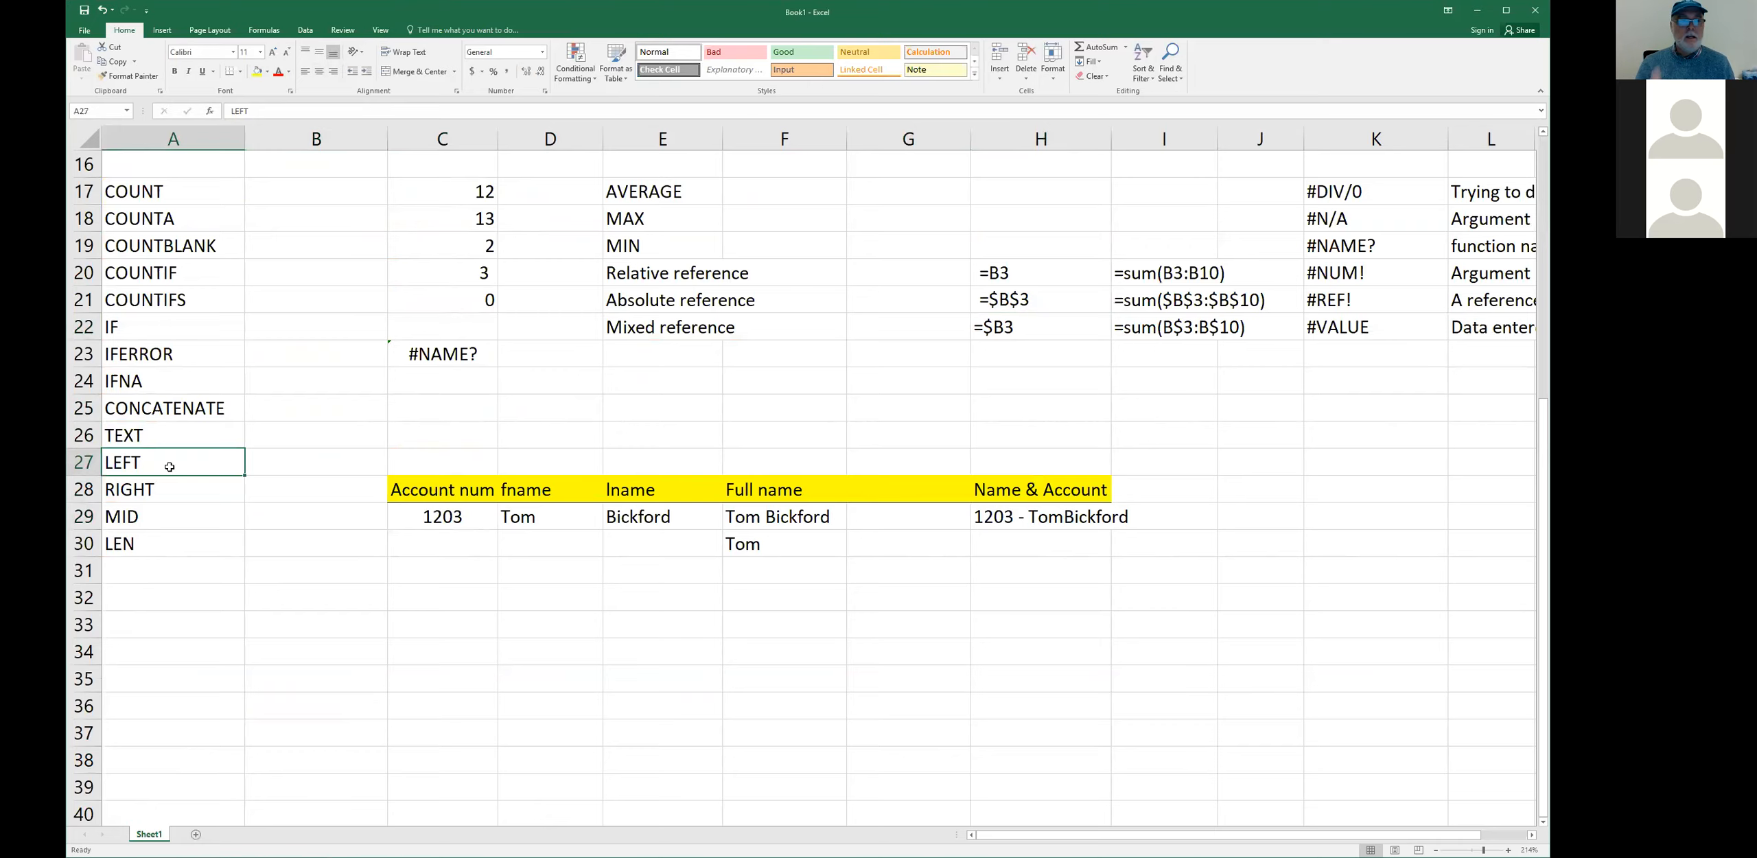
- Enter the word STRING in cell D26
{"action": "left_click", "coordinate": [552, 431]}
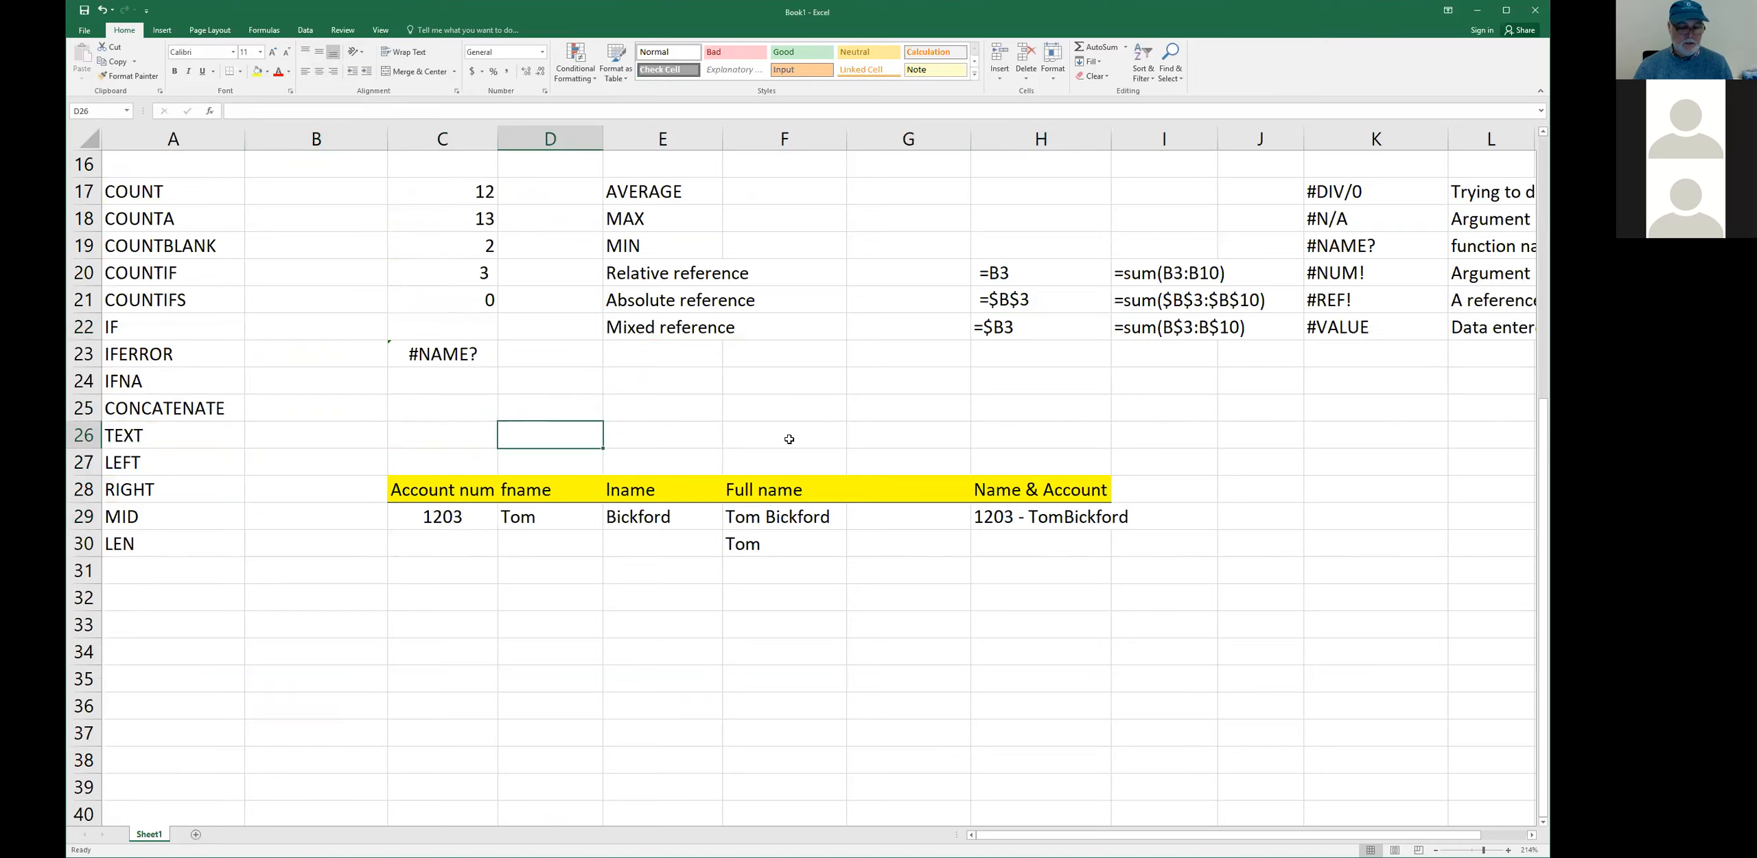
{"action": "type", "text": "STRING"}
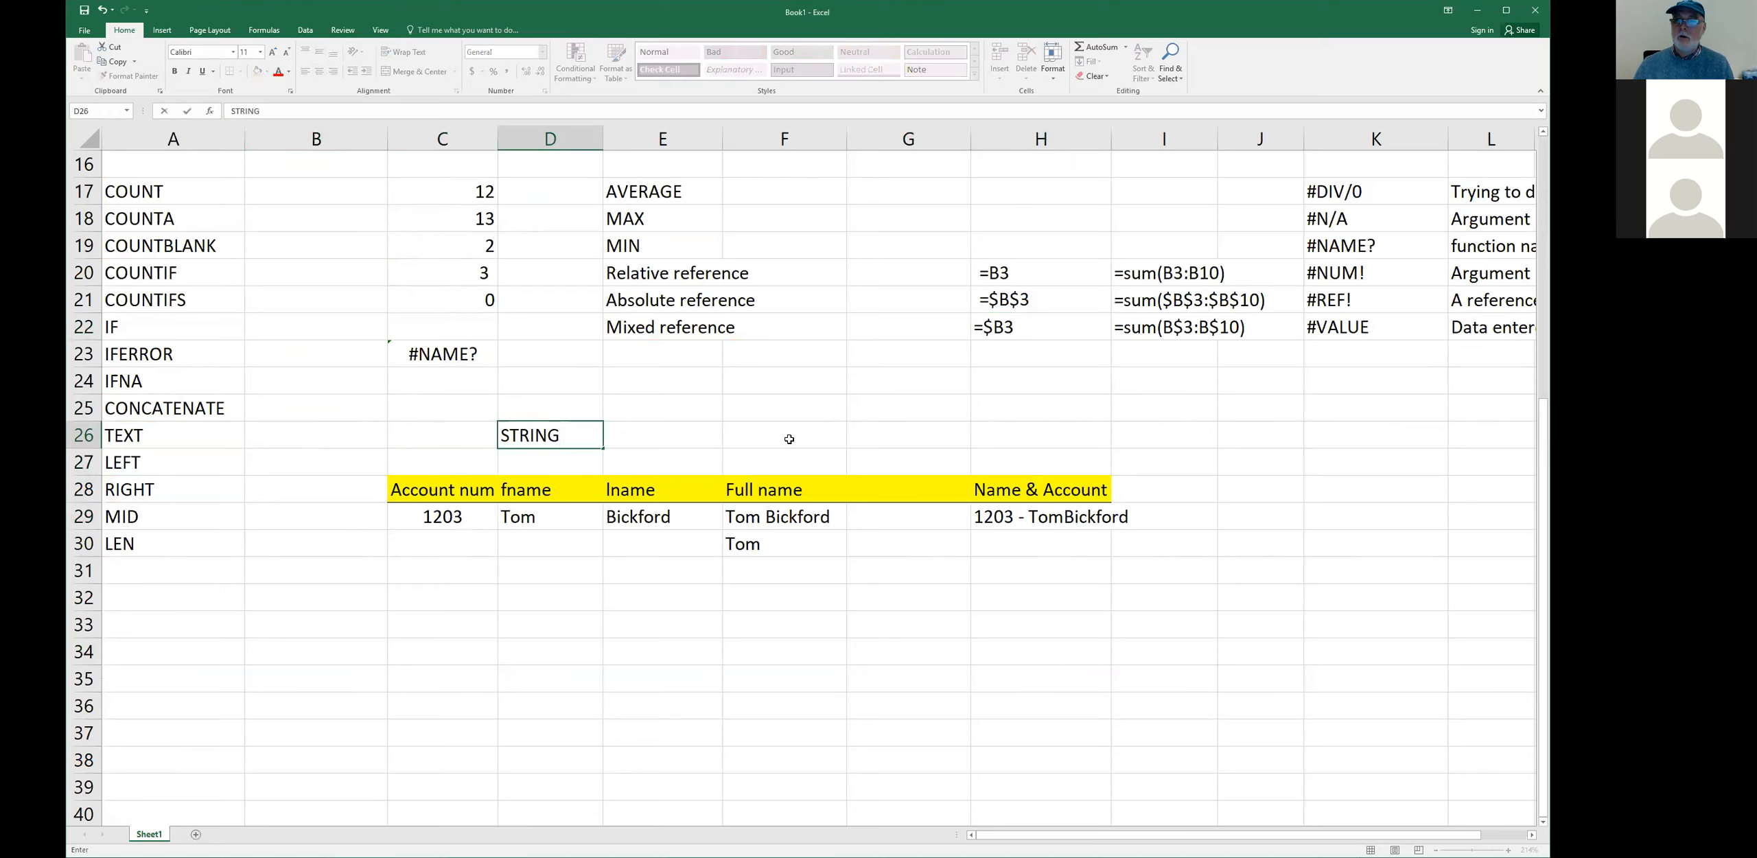
{"action": "key", "text": "Return"}
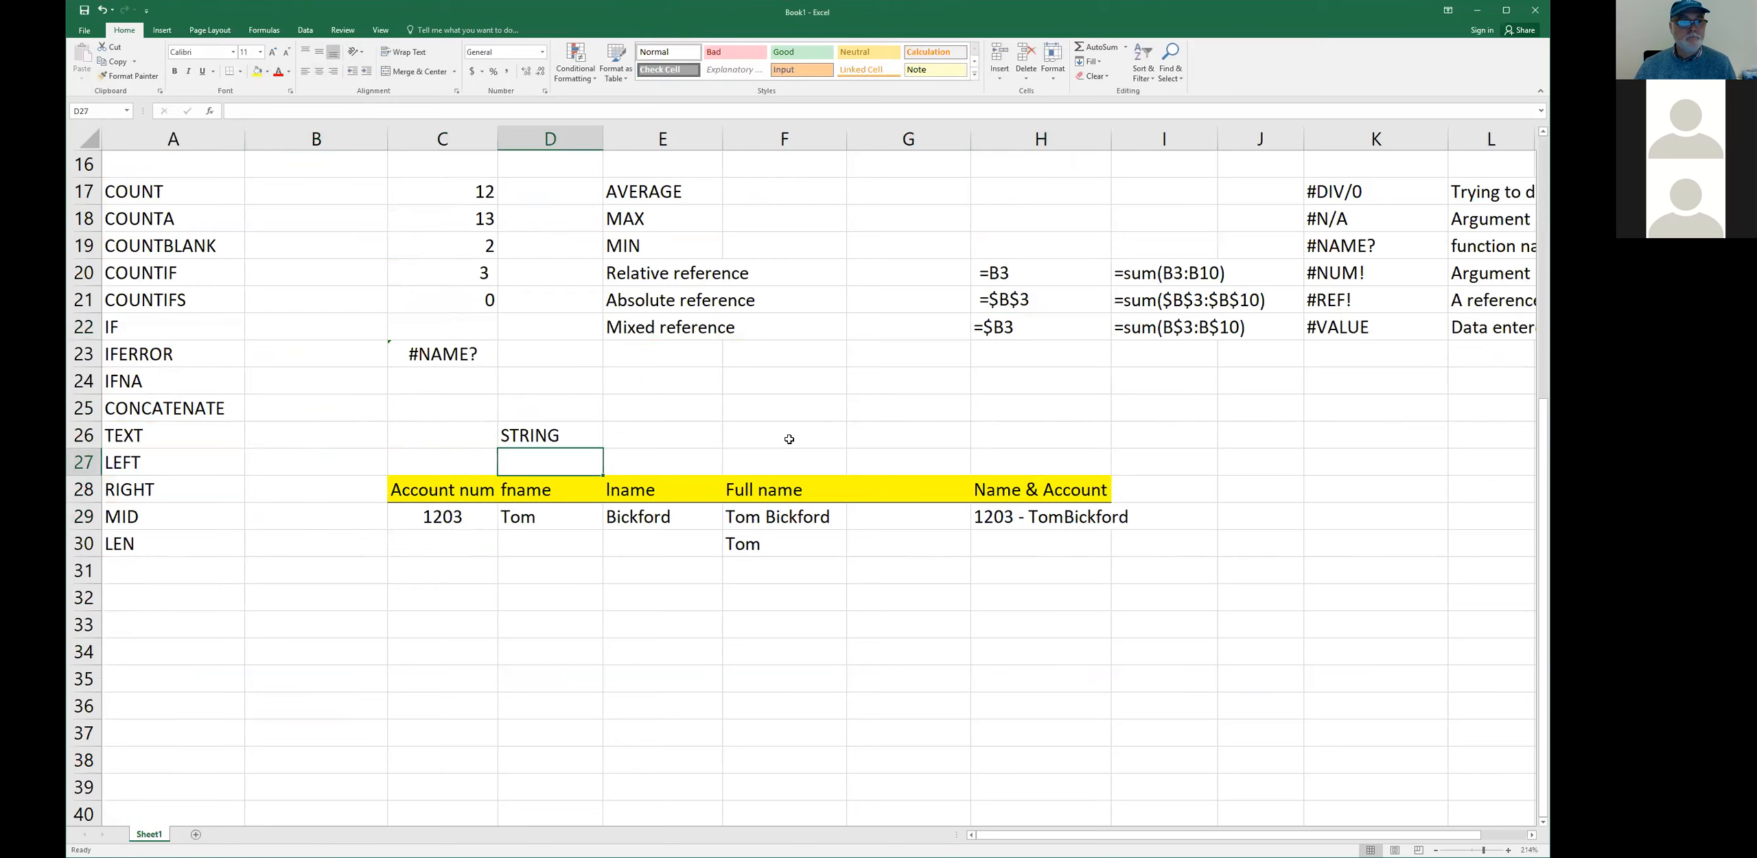
- Add the label FIND in A31, below LEN in the function list
{"action": "key", "text": "Left"}
{"action": "key", "text": "Left"}
{"action": "key", "text": "Left"}
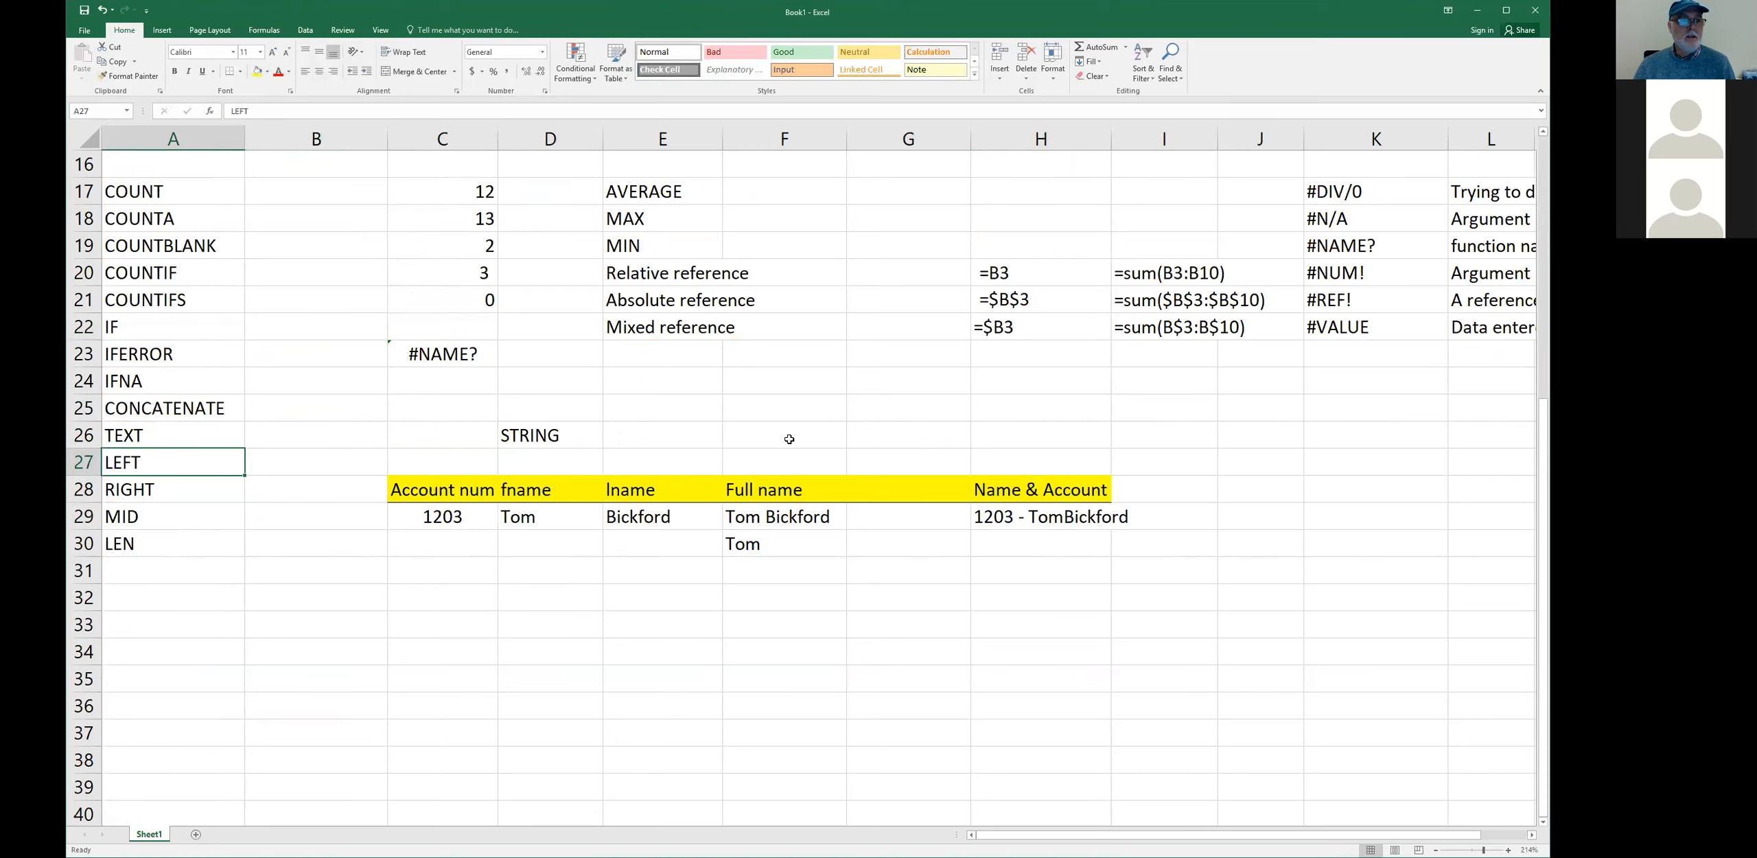
{"action": "key", "text": "Down"}
{"action": "key", "text": "Down"}
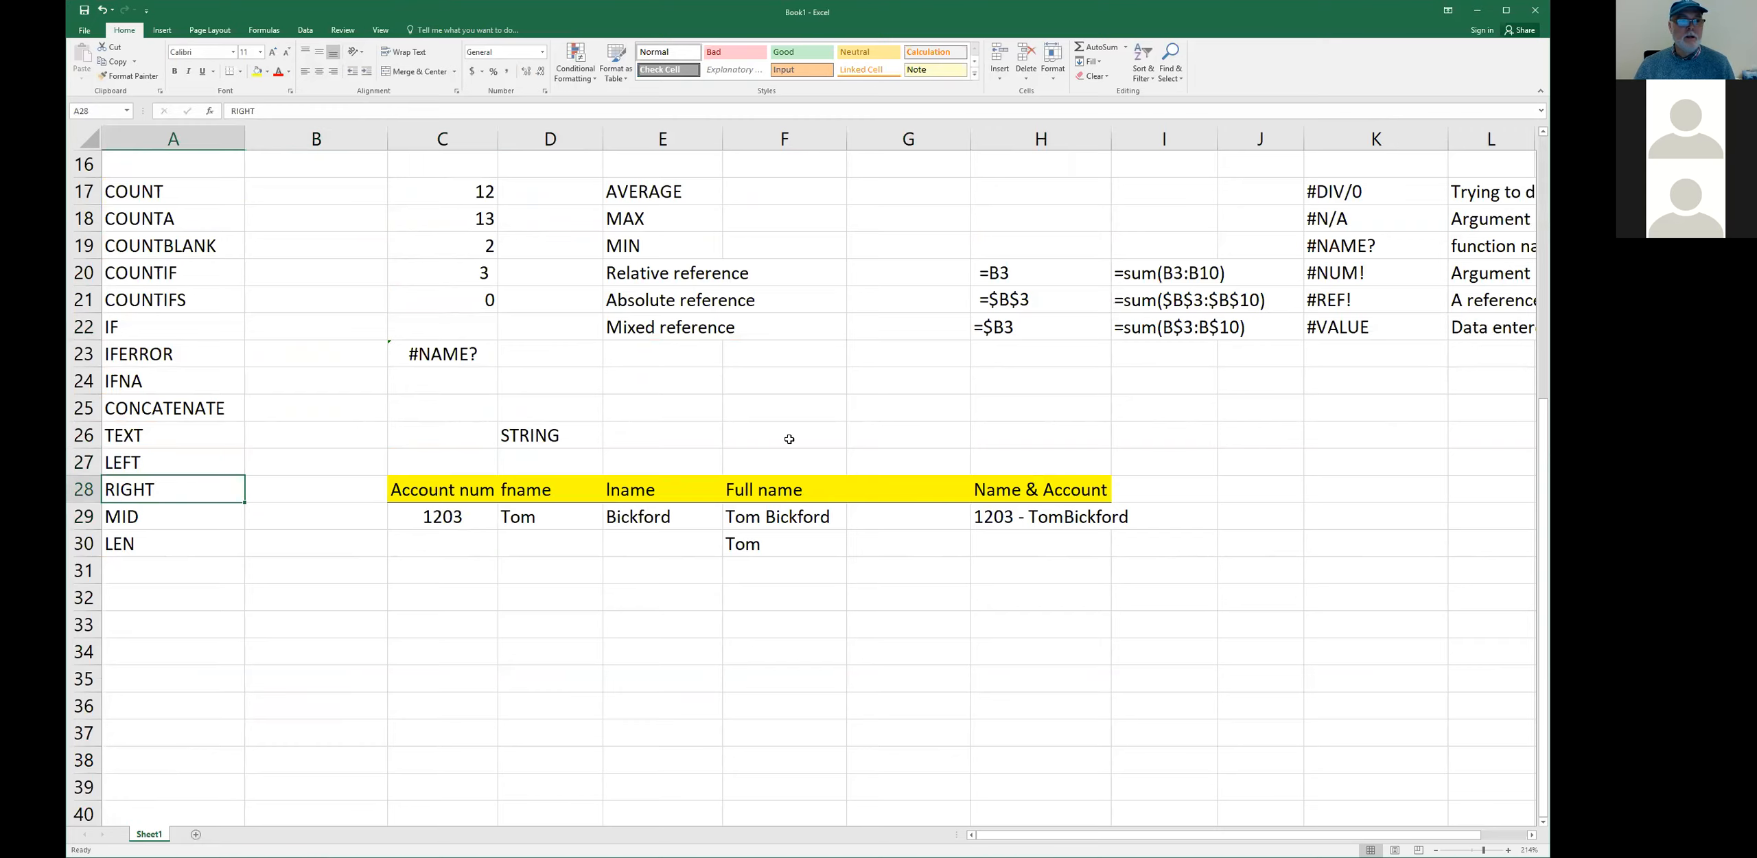
{"action": "key", "text": "Down"}
{"action": "key", "text": "Down"}
{"action": "type", "text": "FIND"}
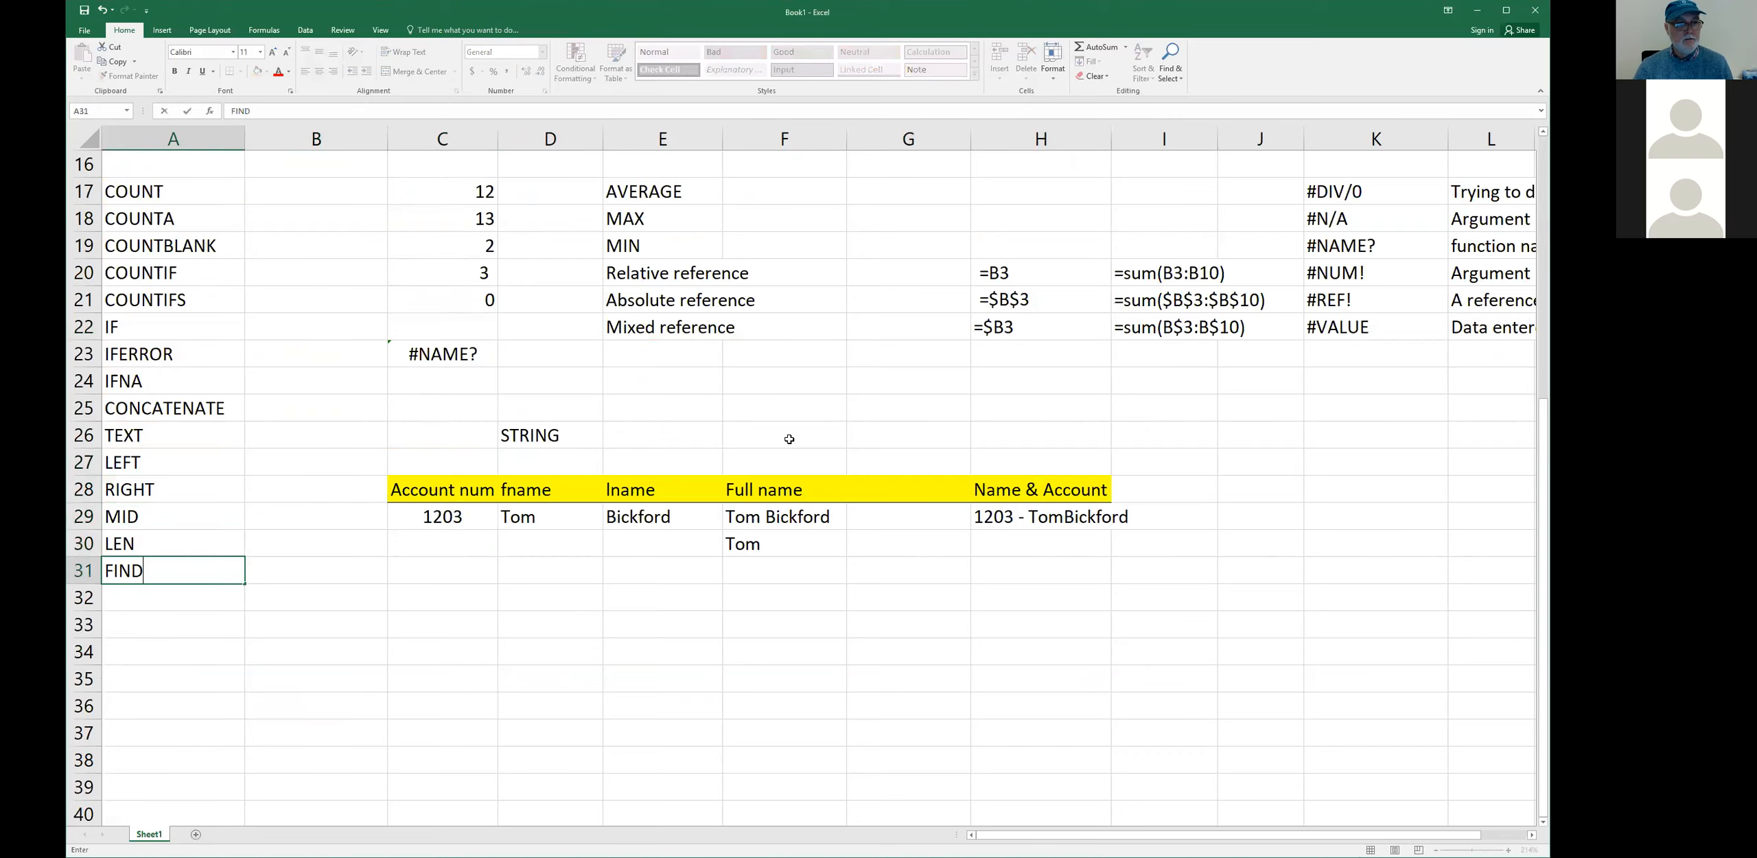
{"action": "key", "text": "Tab"}
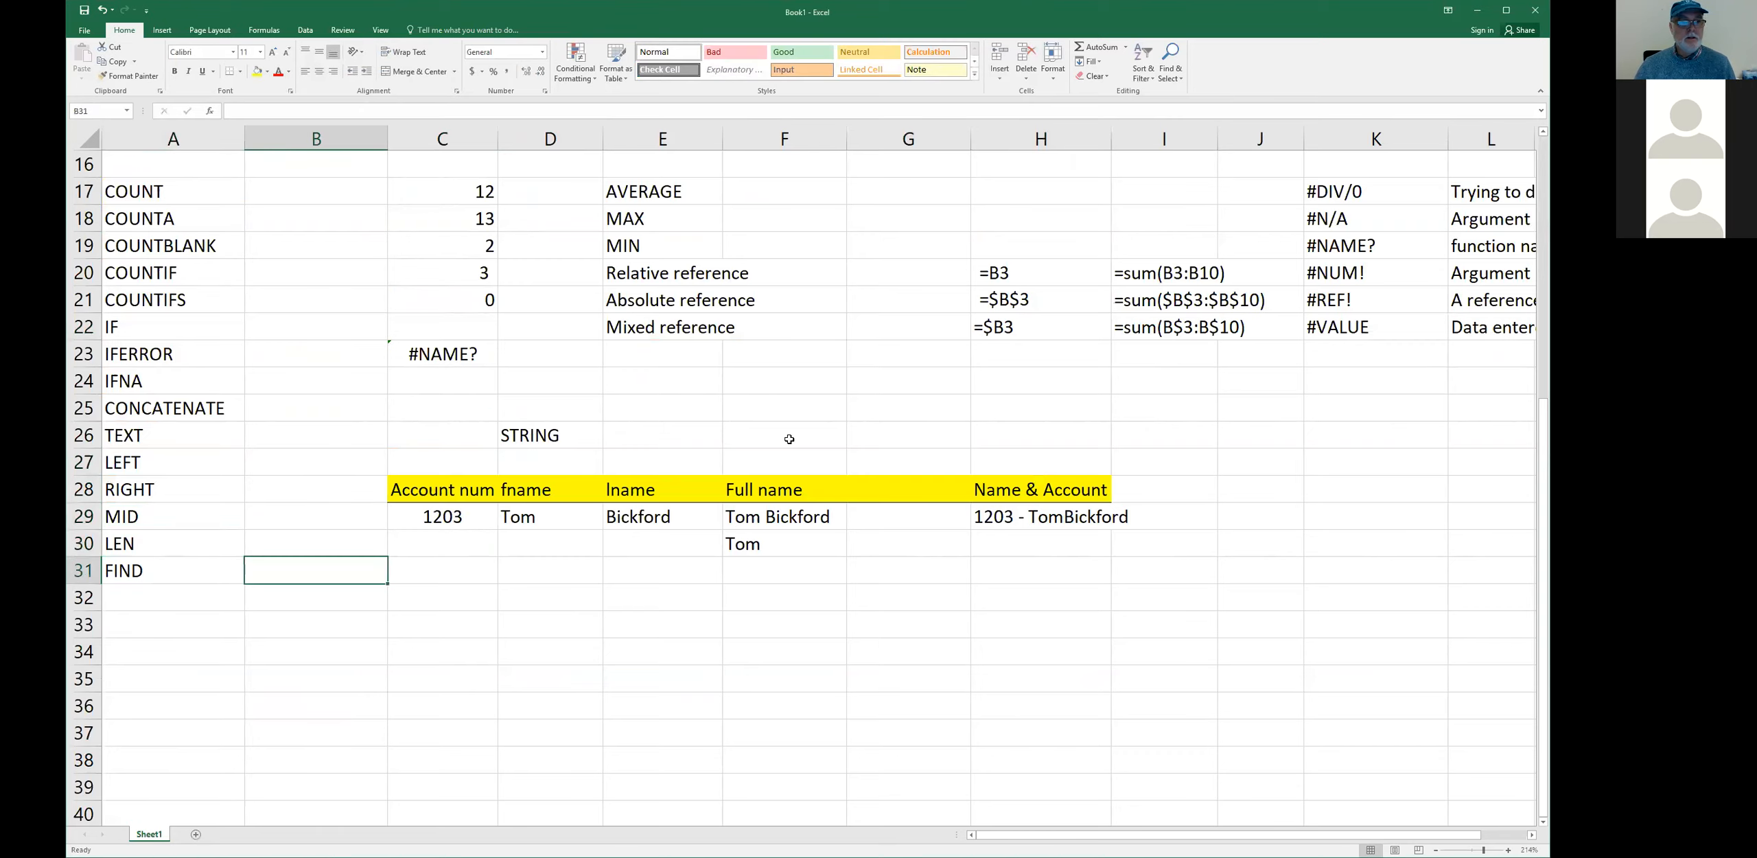
- Enter =FIND("B",H29) in B31 to locate the letter B in the Name & Account text
{"action": "key", "text": "Up"}
{"action": "key", "text": "Right"}
{"action": "key", "text": "Right"}
{"action": "key", "text": "Right"}
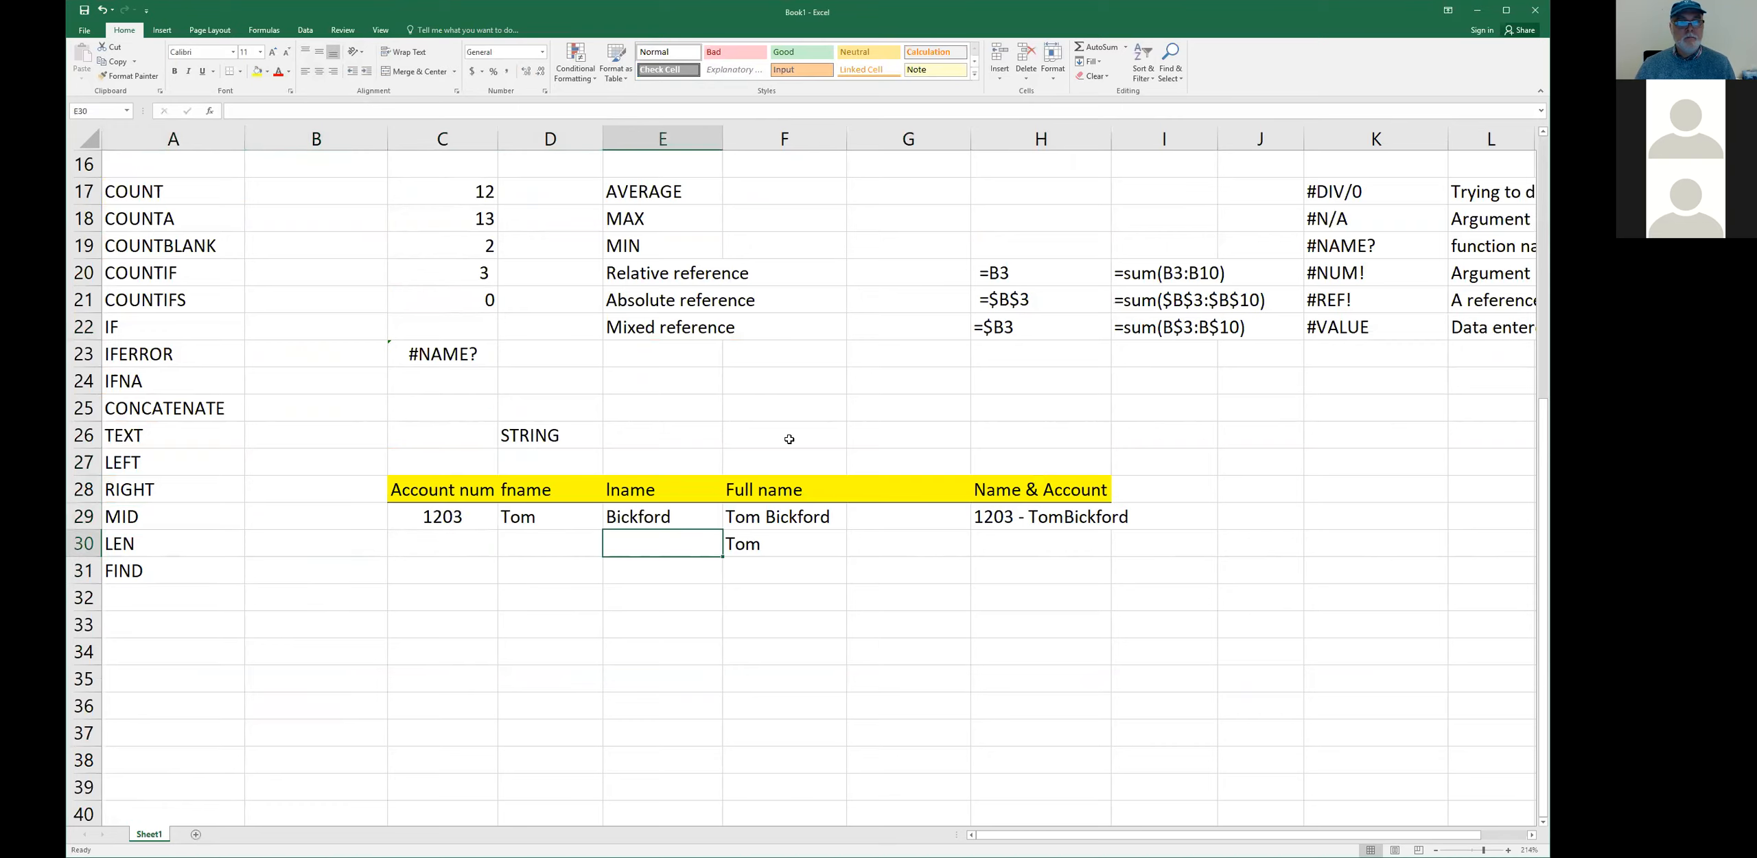
{"action": "key", "text": "Up"}
{"action": "key", "text": "Right"}
{"action": "key", "text": "Right"}
{"action": "key", "text": "Right"}
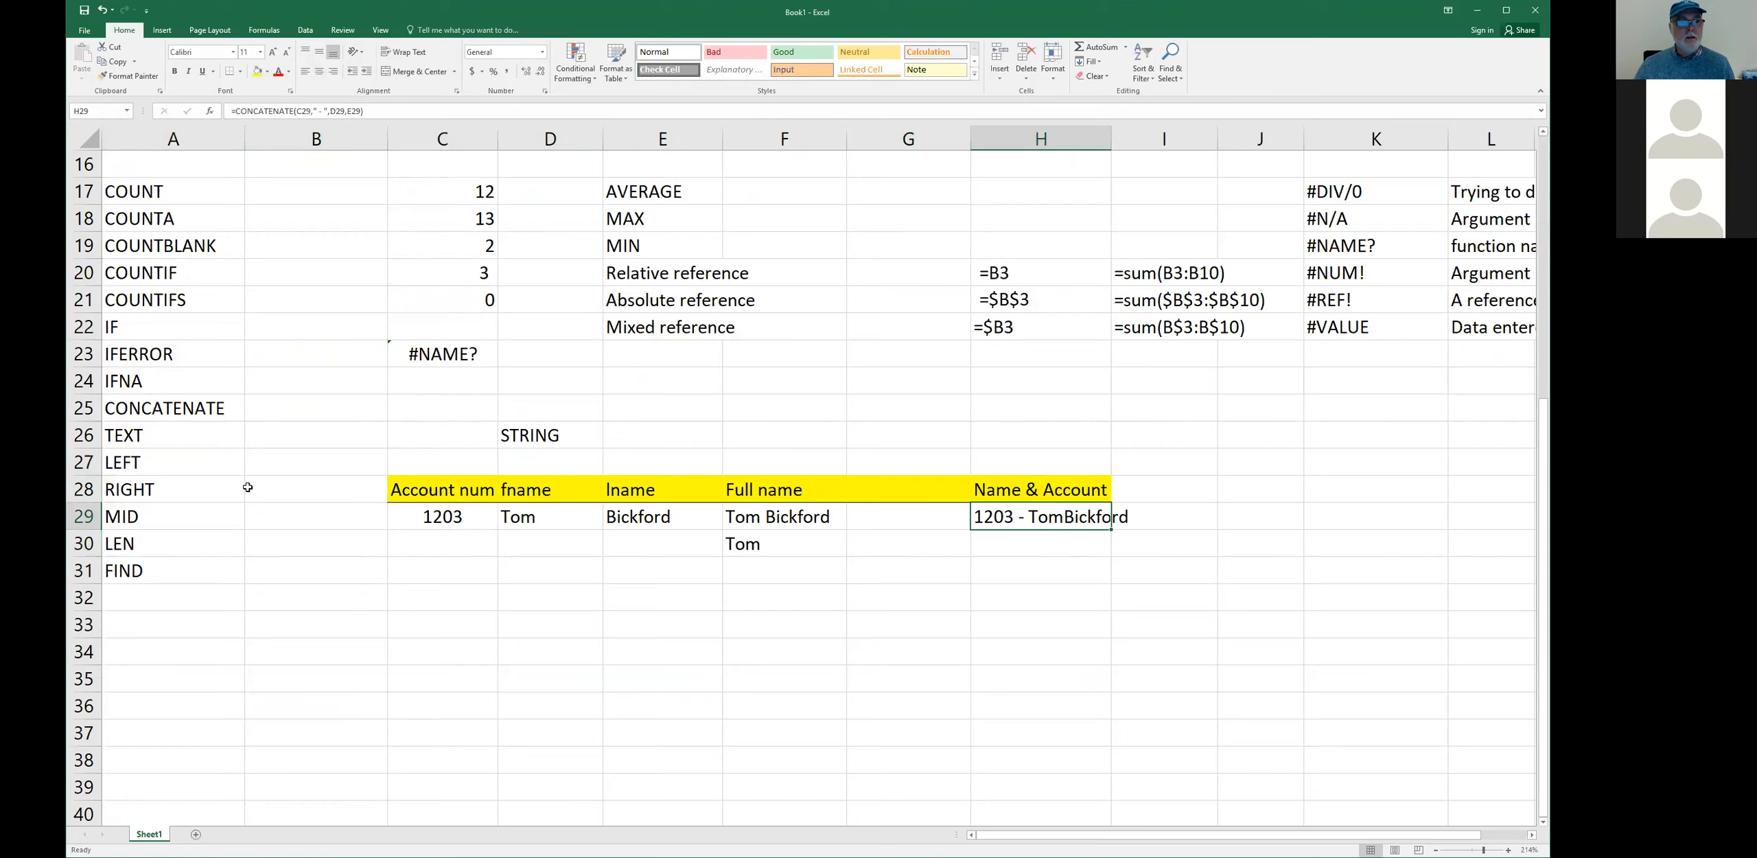
{"action": "left_click", "coordinate": [310, 570]}
{"action": "type", "text": "=f"}
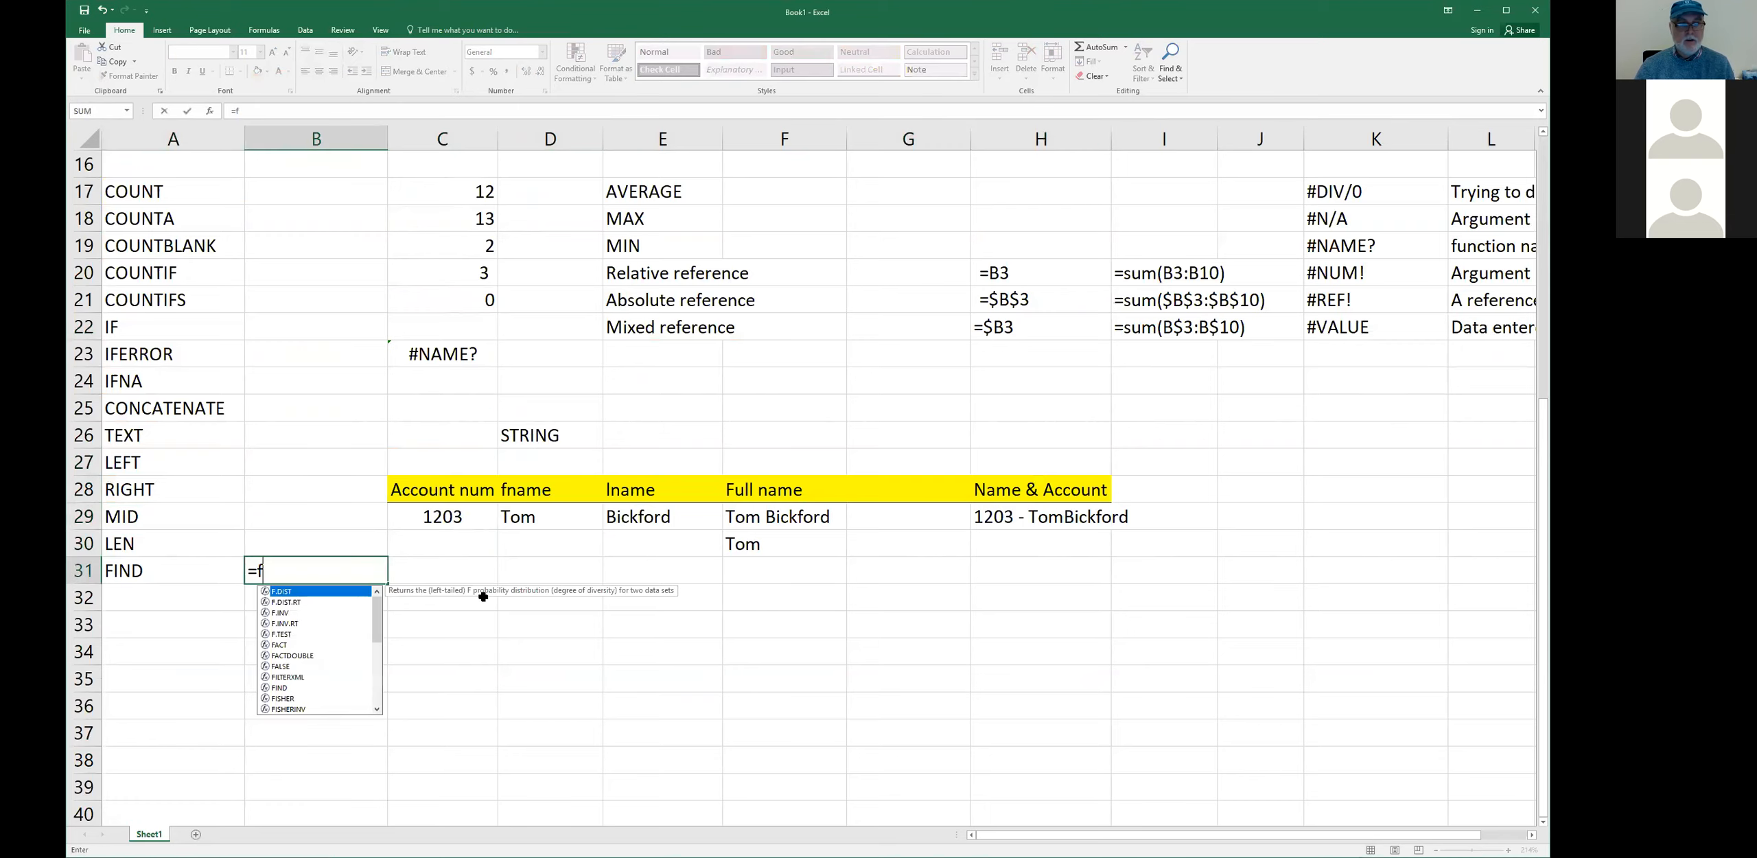
{"action": "type", "text": "ind("}
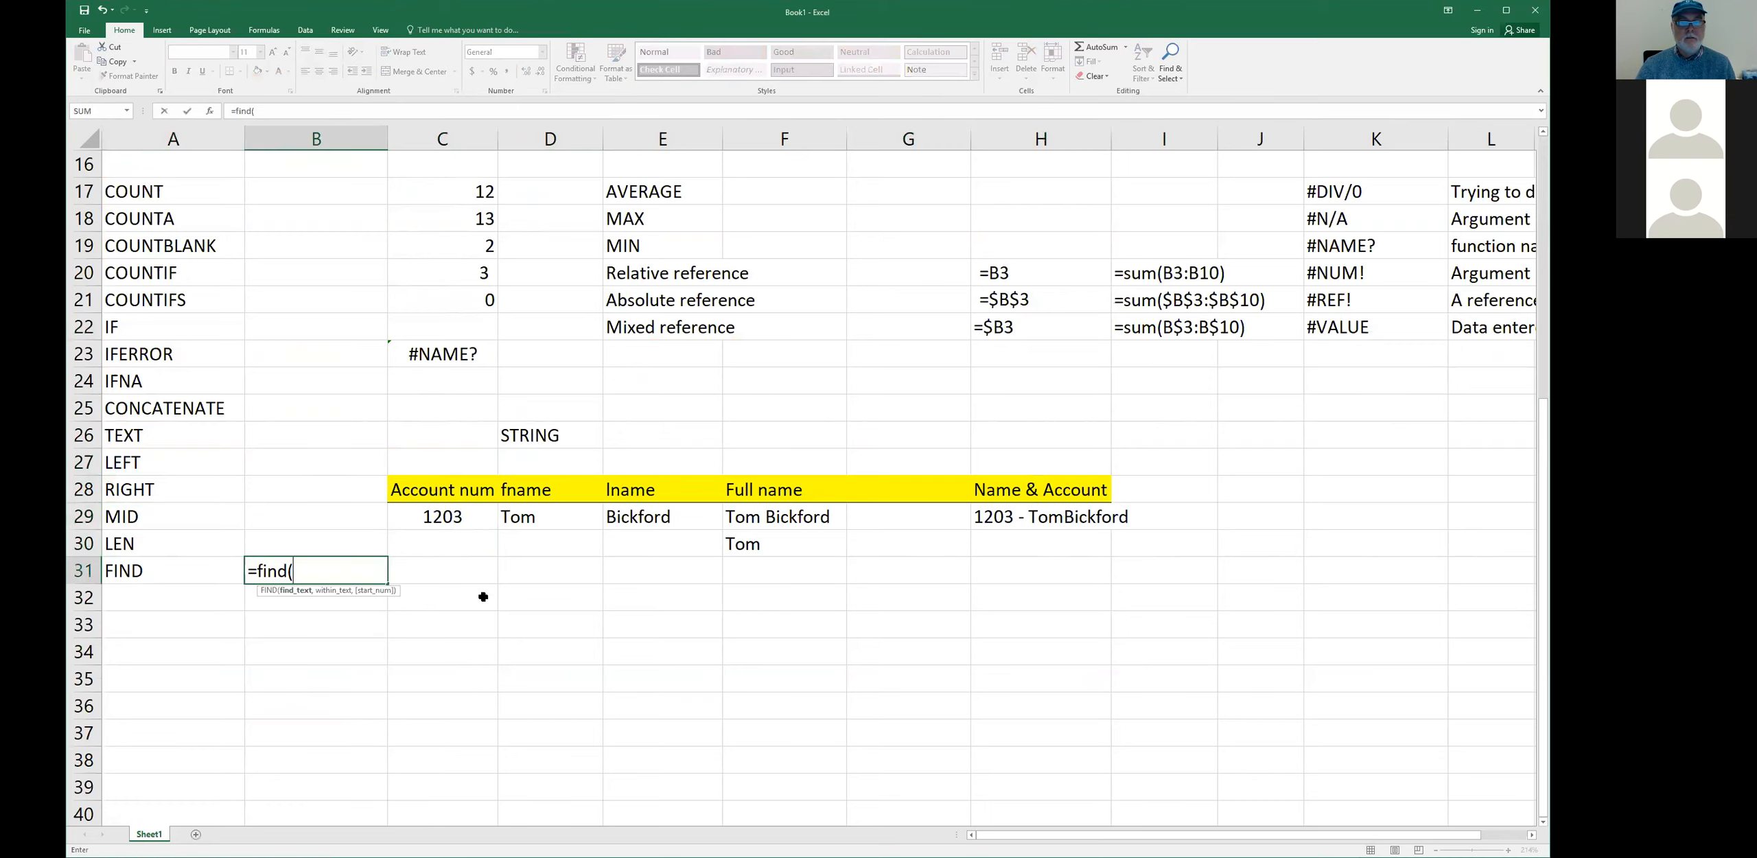
{"action": "type", "text": "\"B\",H"}
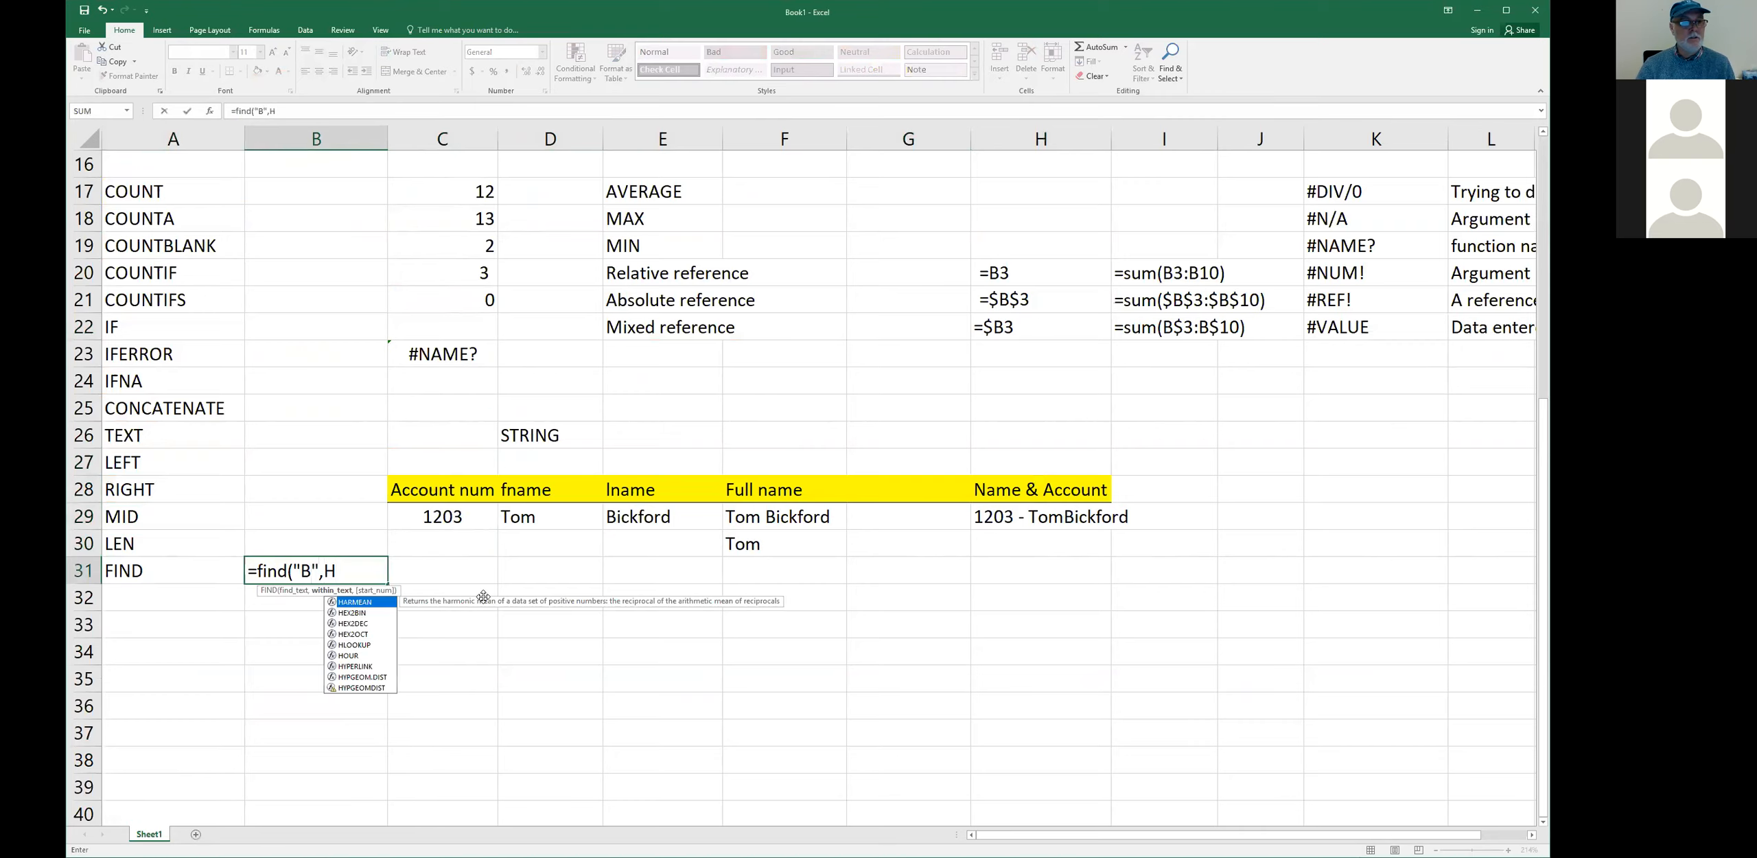
{"action": "type", "text": "29)"}
{"action": "key", "text": "Return"}
{"action": "key", "text": "Up"}
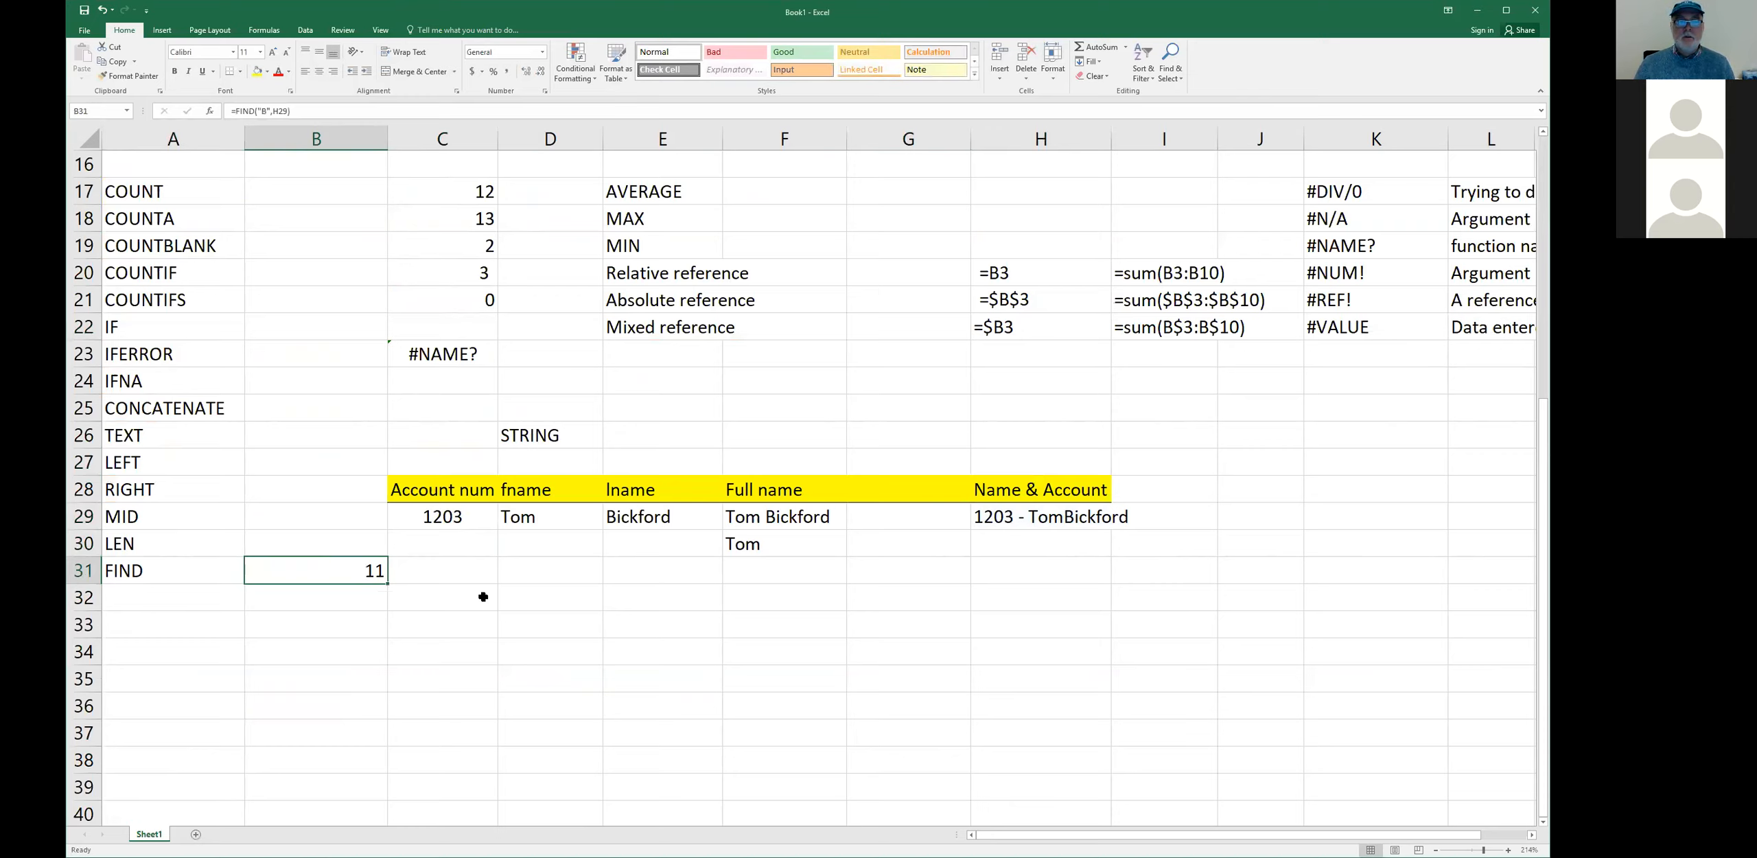
- Enter =LEN(H29) in B32 to count the characters of the Name & Account text
{"action": "key", "text": "Down"}
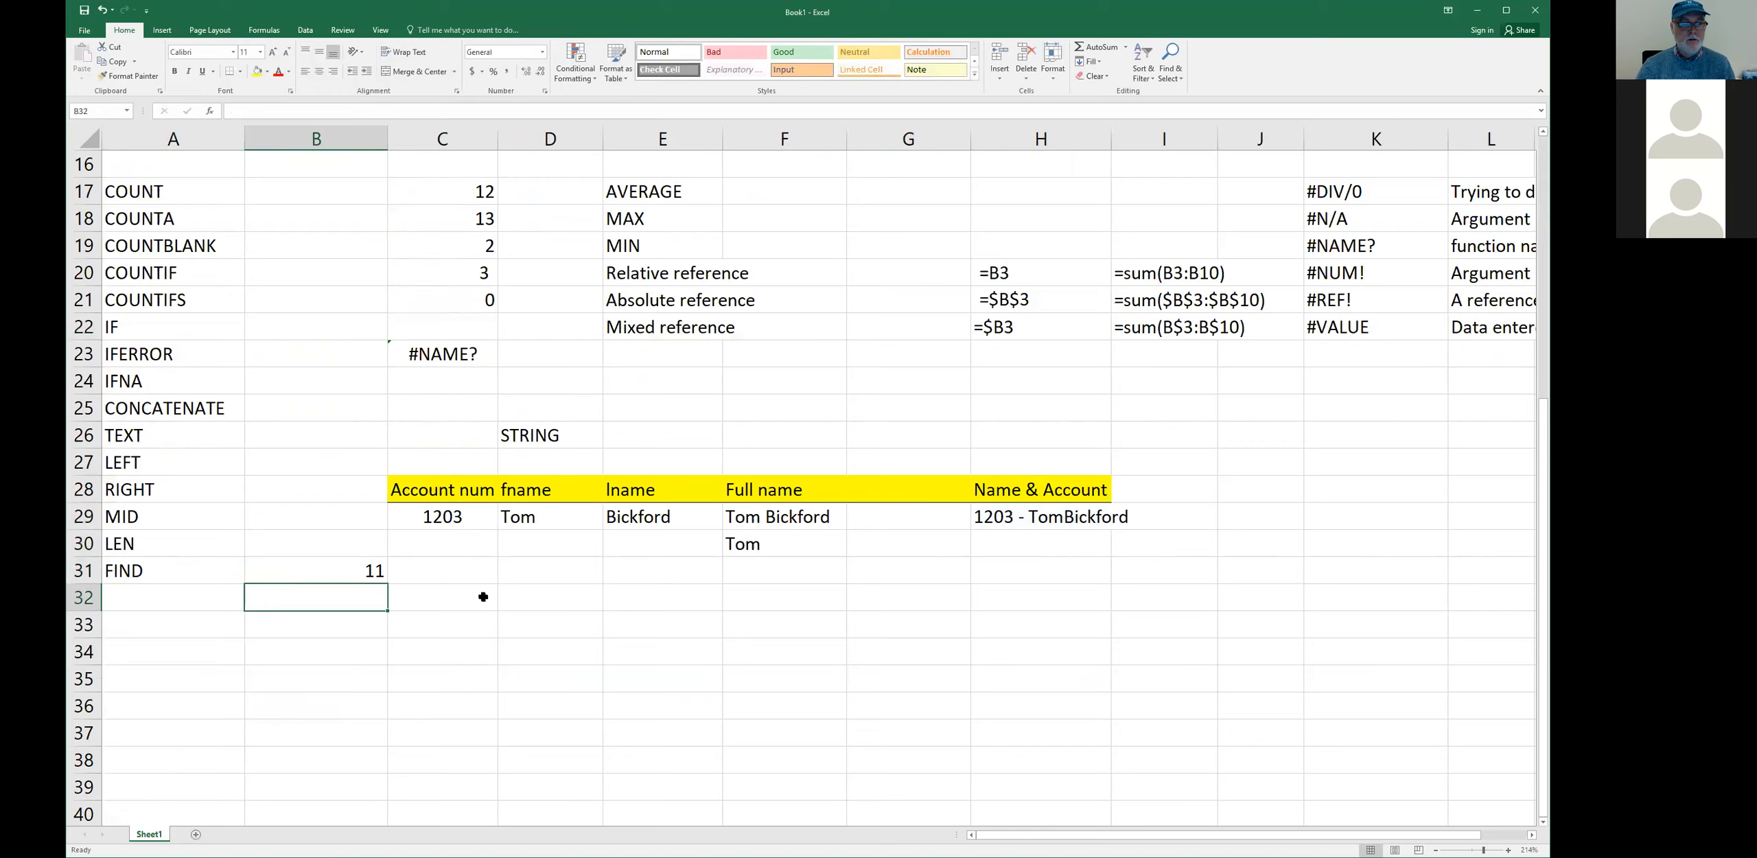
{"action": "type", "text": "="}
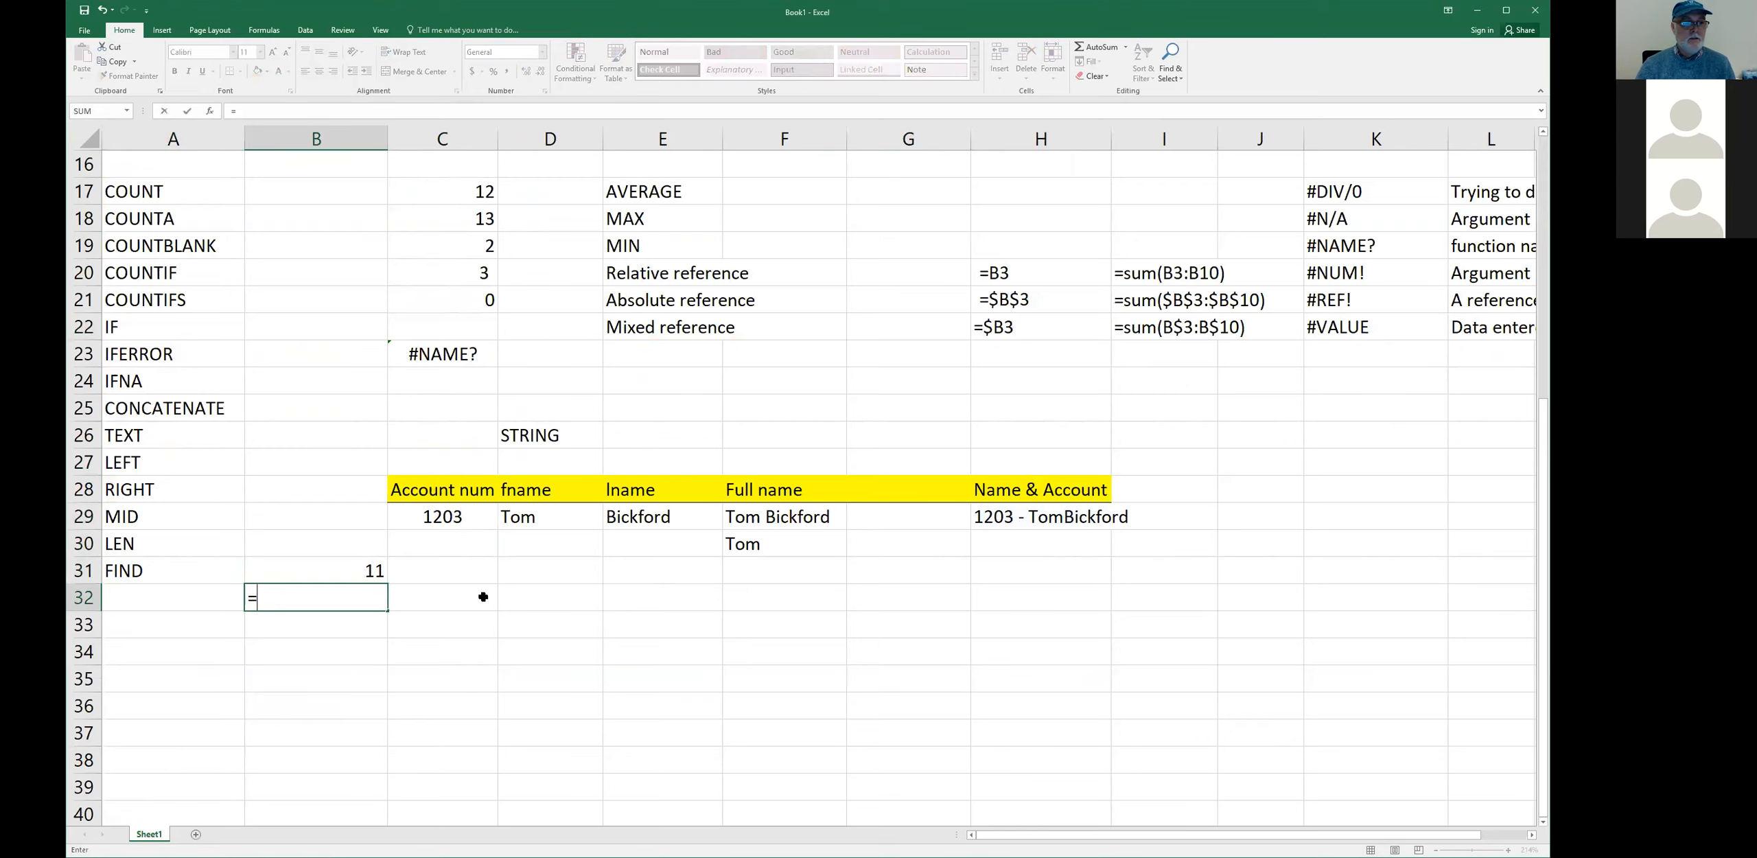
{"action": "type", "text": "len("}
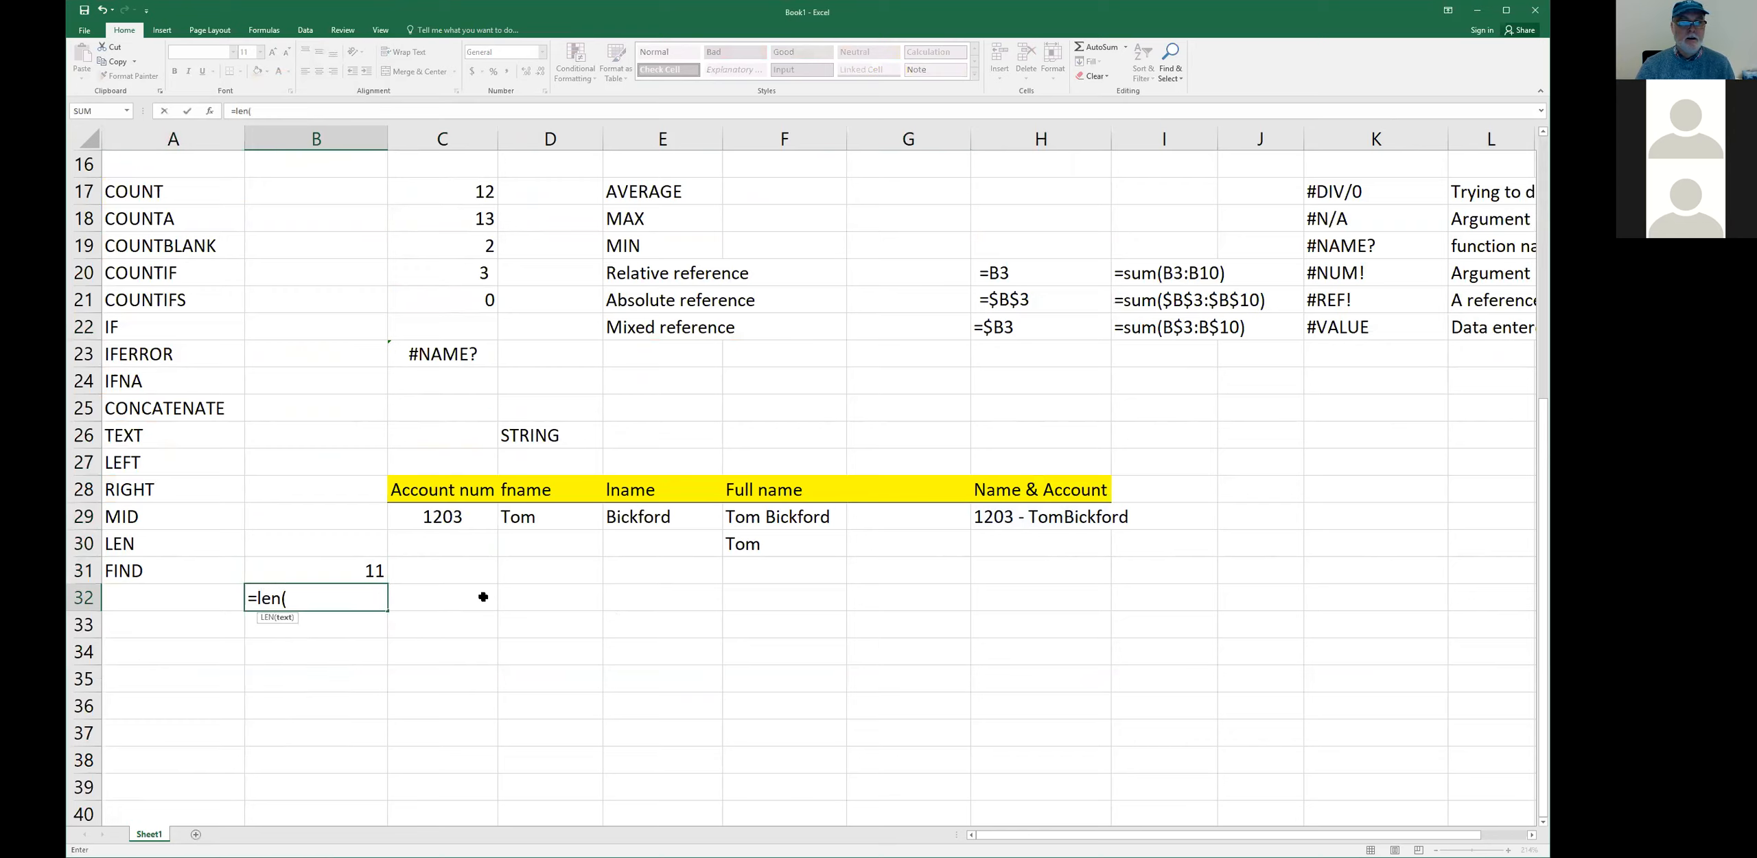
{"action": "type", "text": "H"}
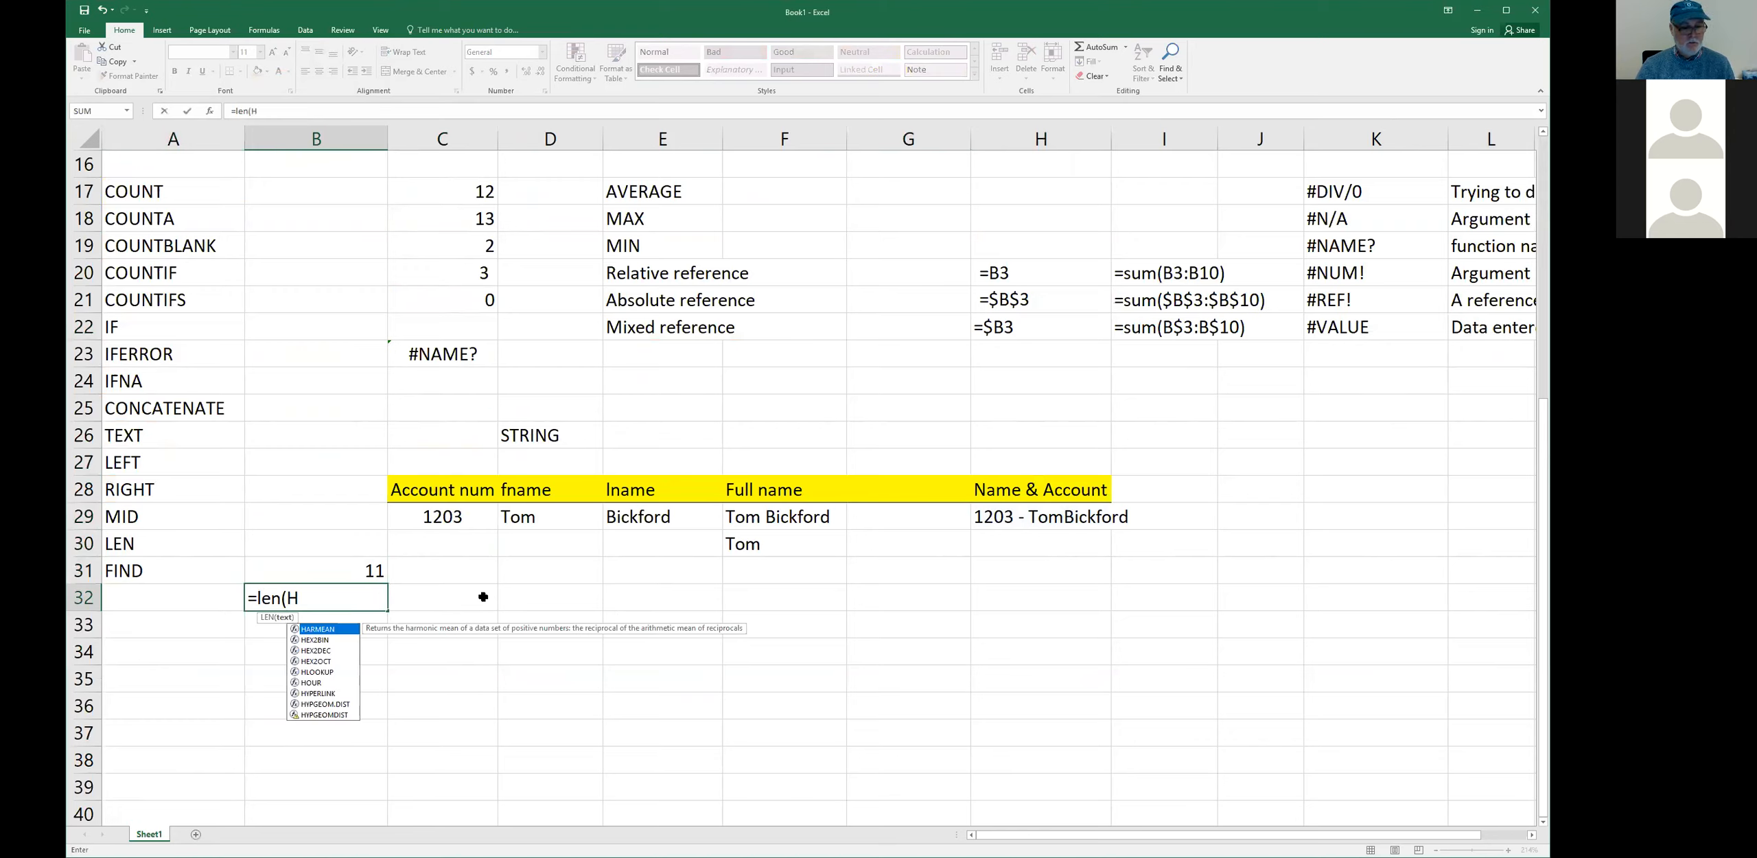
{"action": "type", "text": "29)"}
{"action": "key", "text": "Return"}
{"action": "key", "text": "Up"}
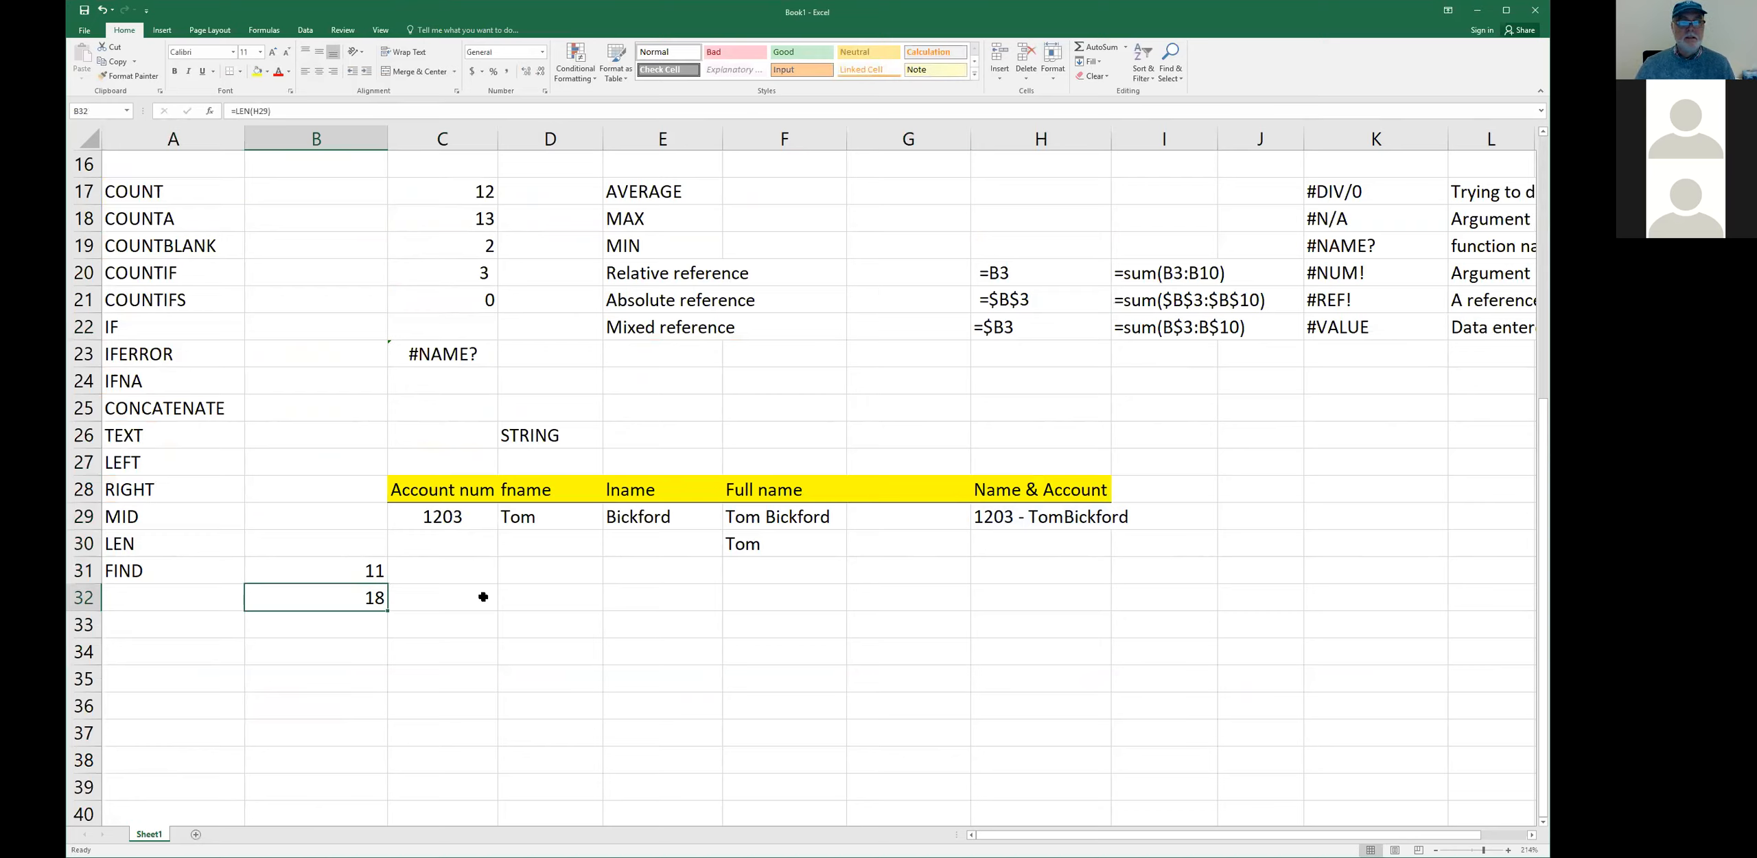
- Enter =RIGHT(H29,num(H29)-FIND("B",H29)+1) in B33 to extract the last name from the Name & Account text
{"action": "key", "text": "Return"}
{"action": "type", "text": "="}
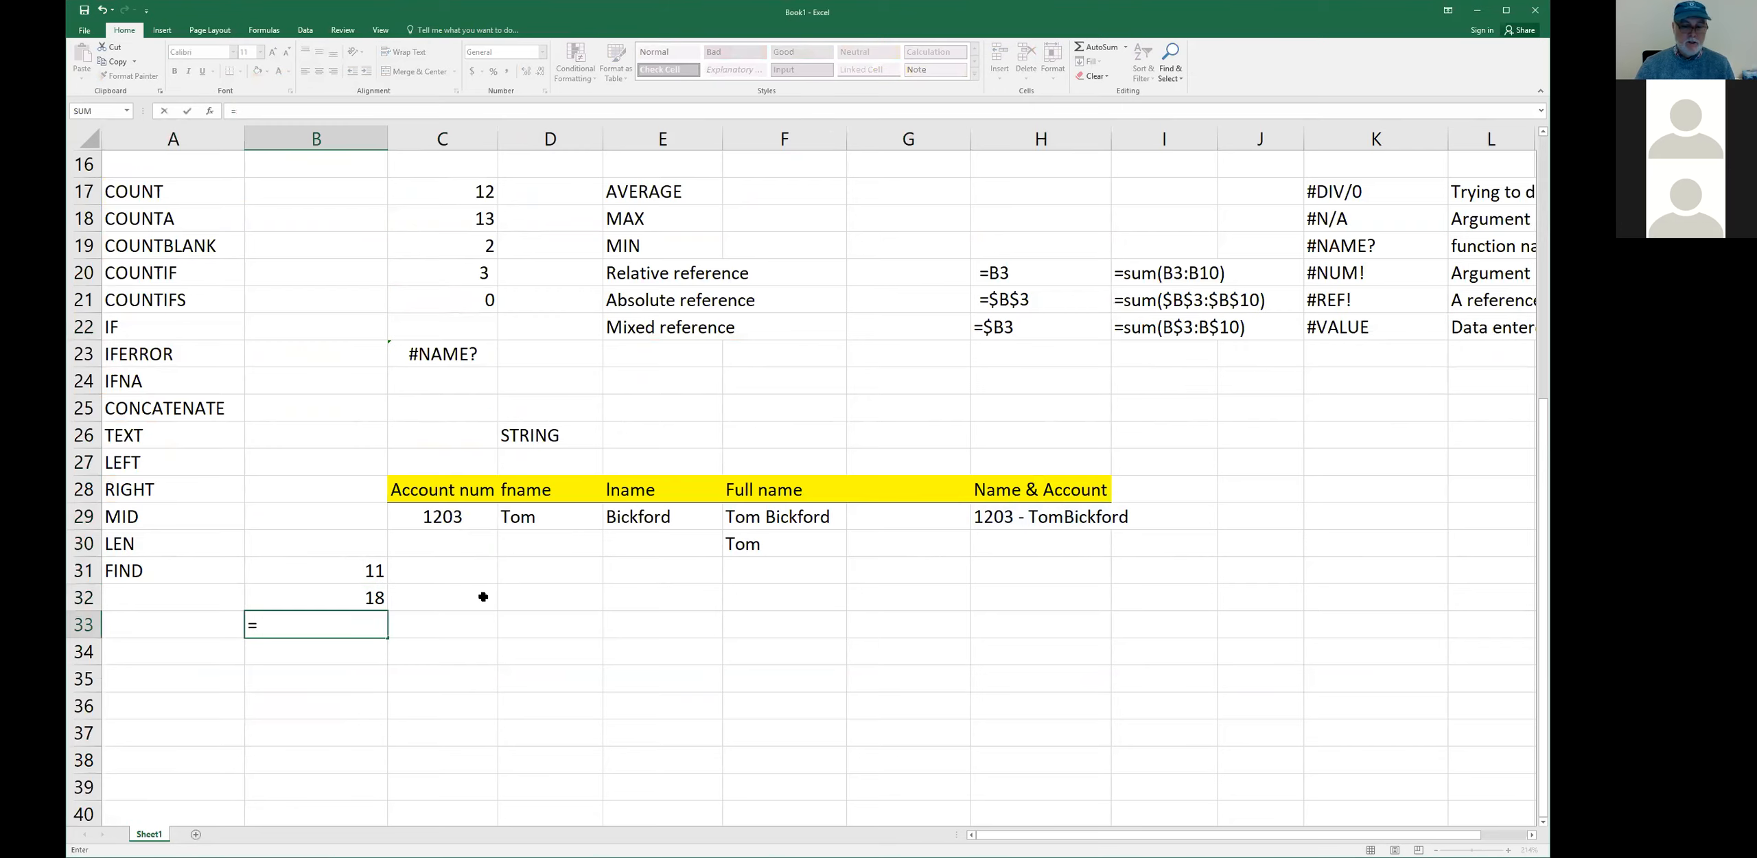
{"action": "type", "text": "right("}
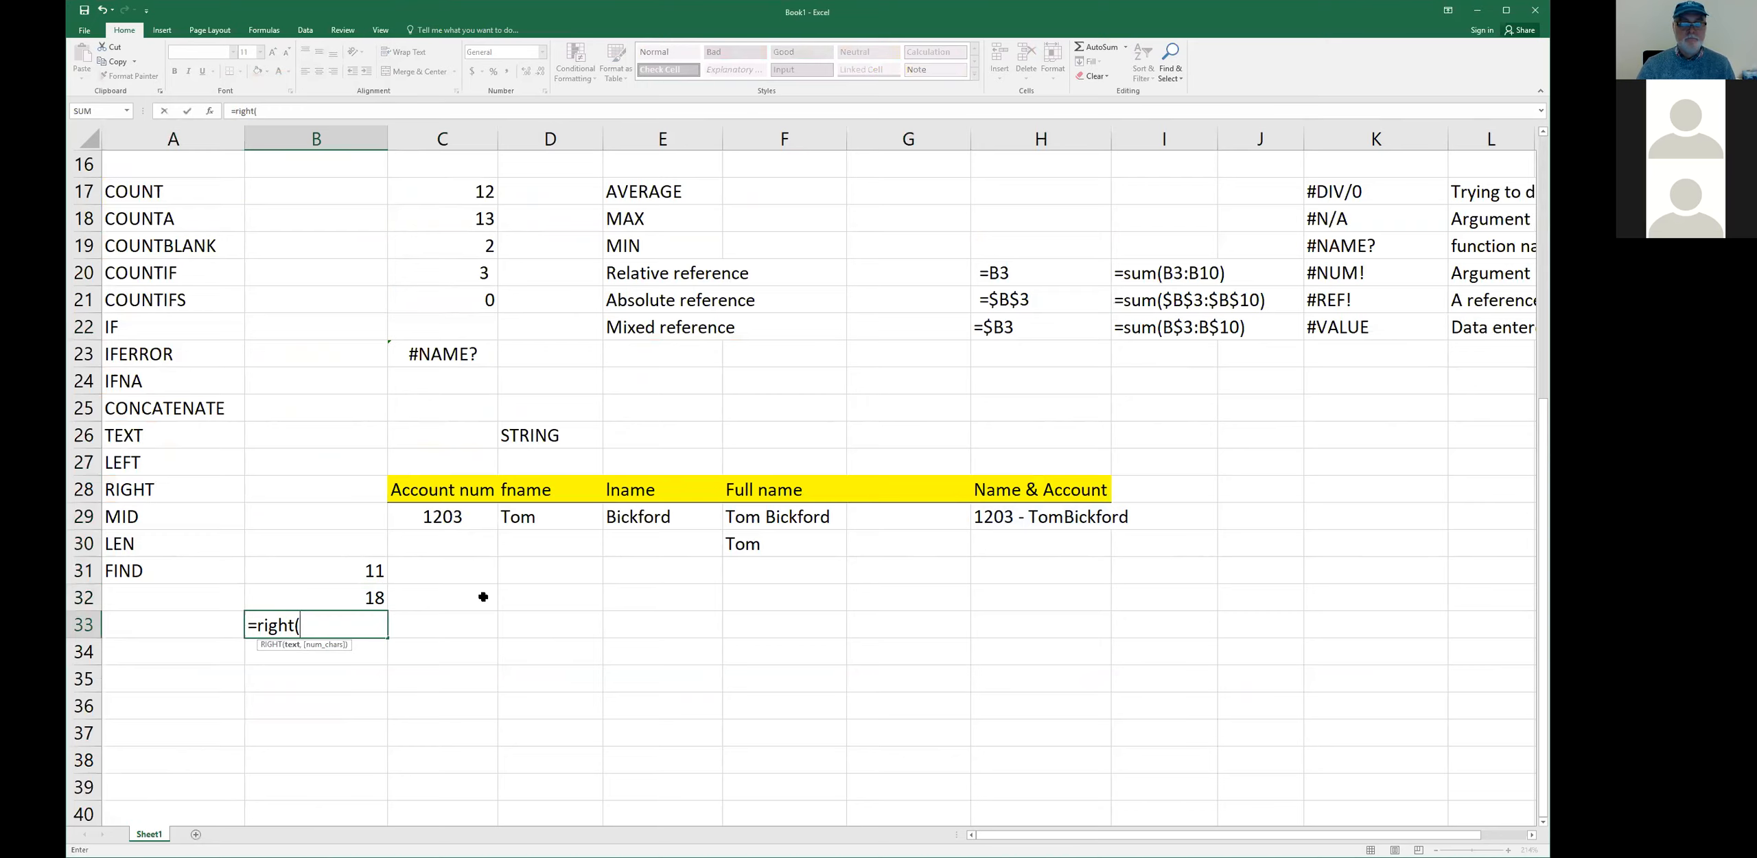
{"action": "type", "text": "H"}
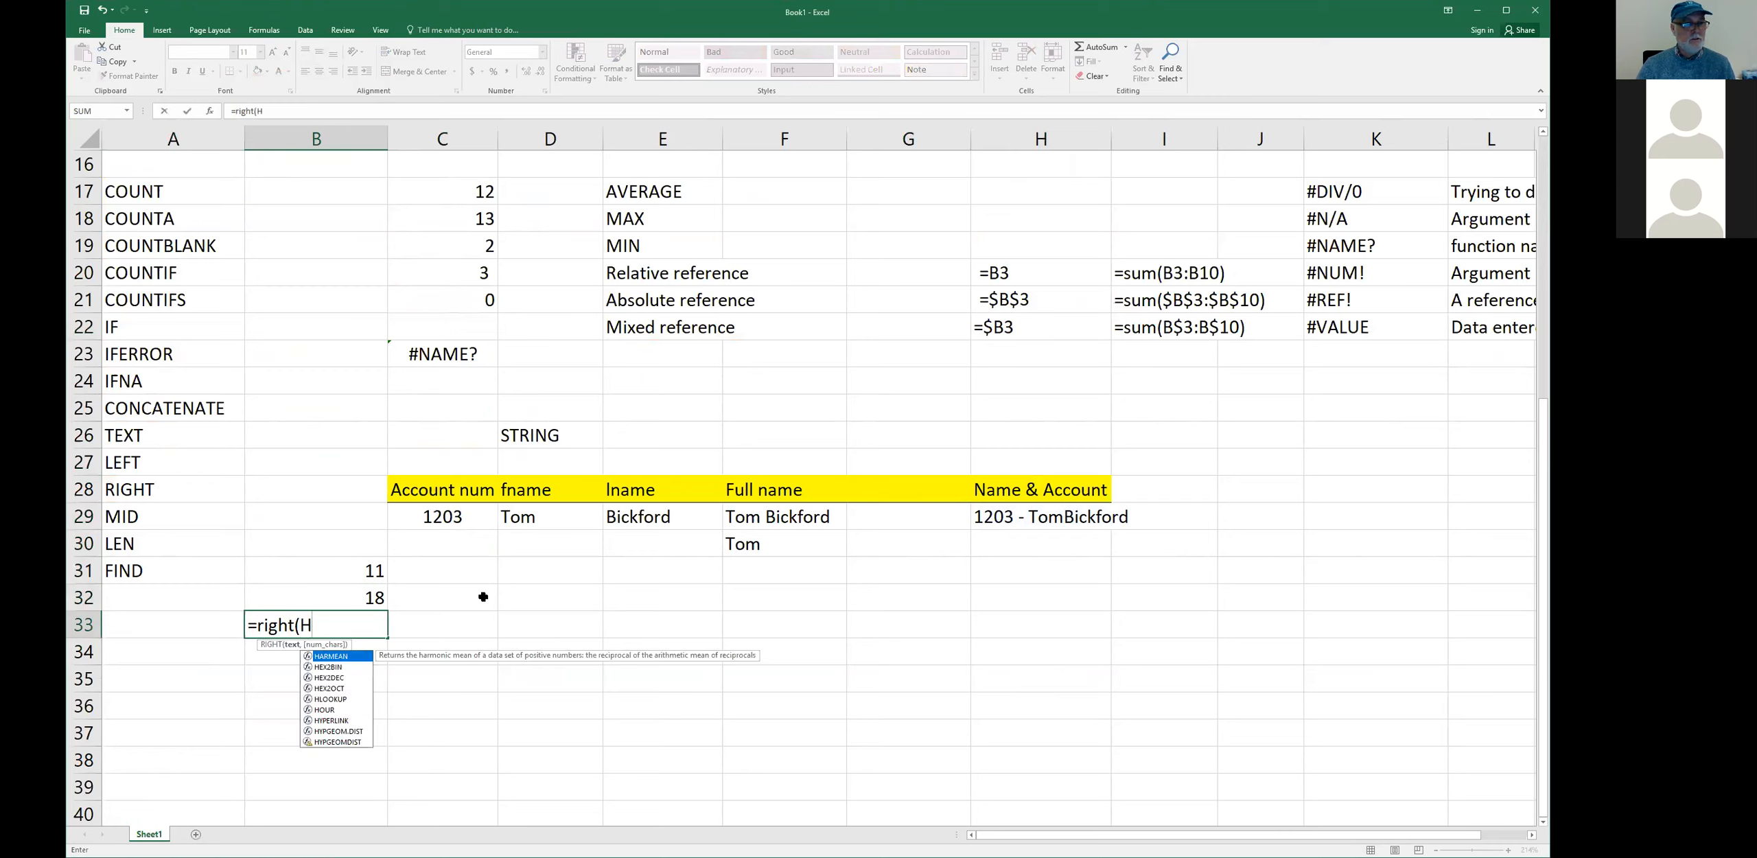
{"action": "type", "text": "29,"}
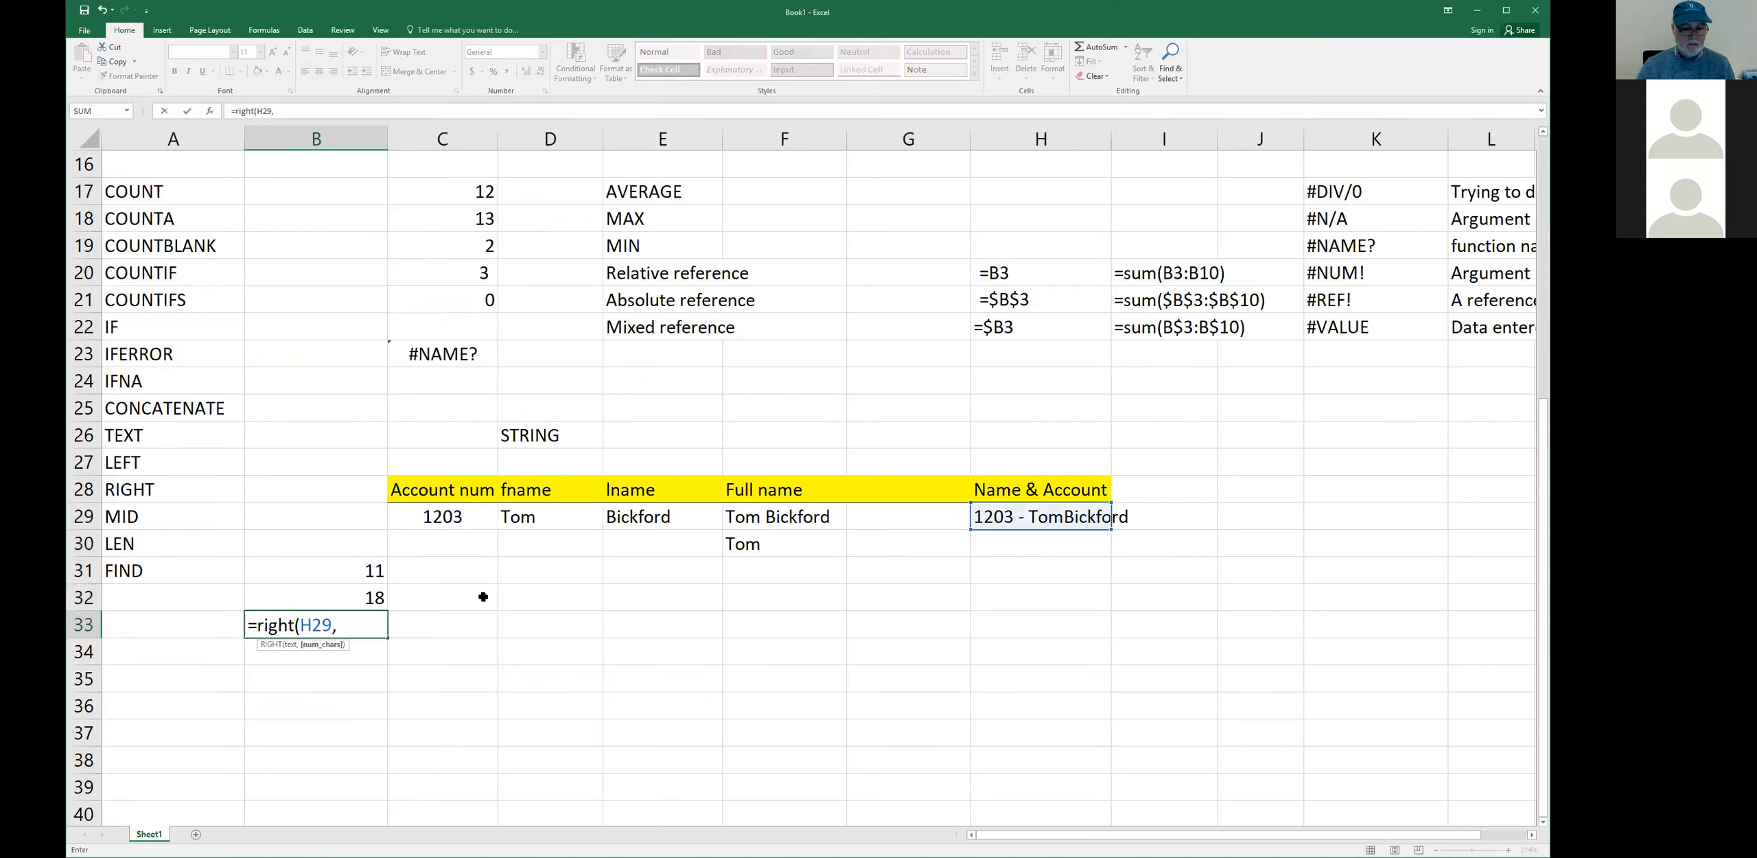
{"action": "type", "text": "num("}
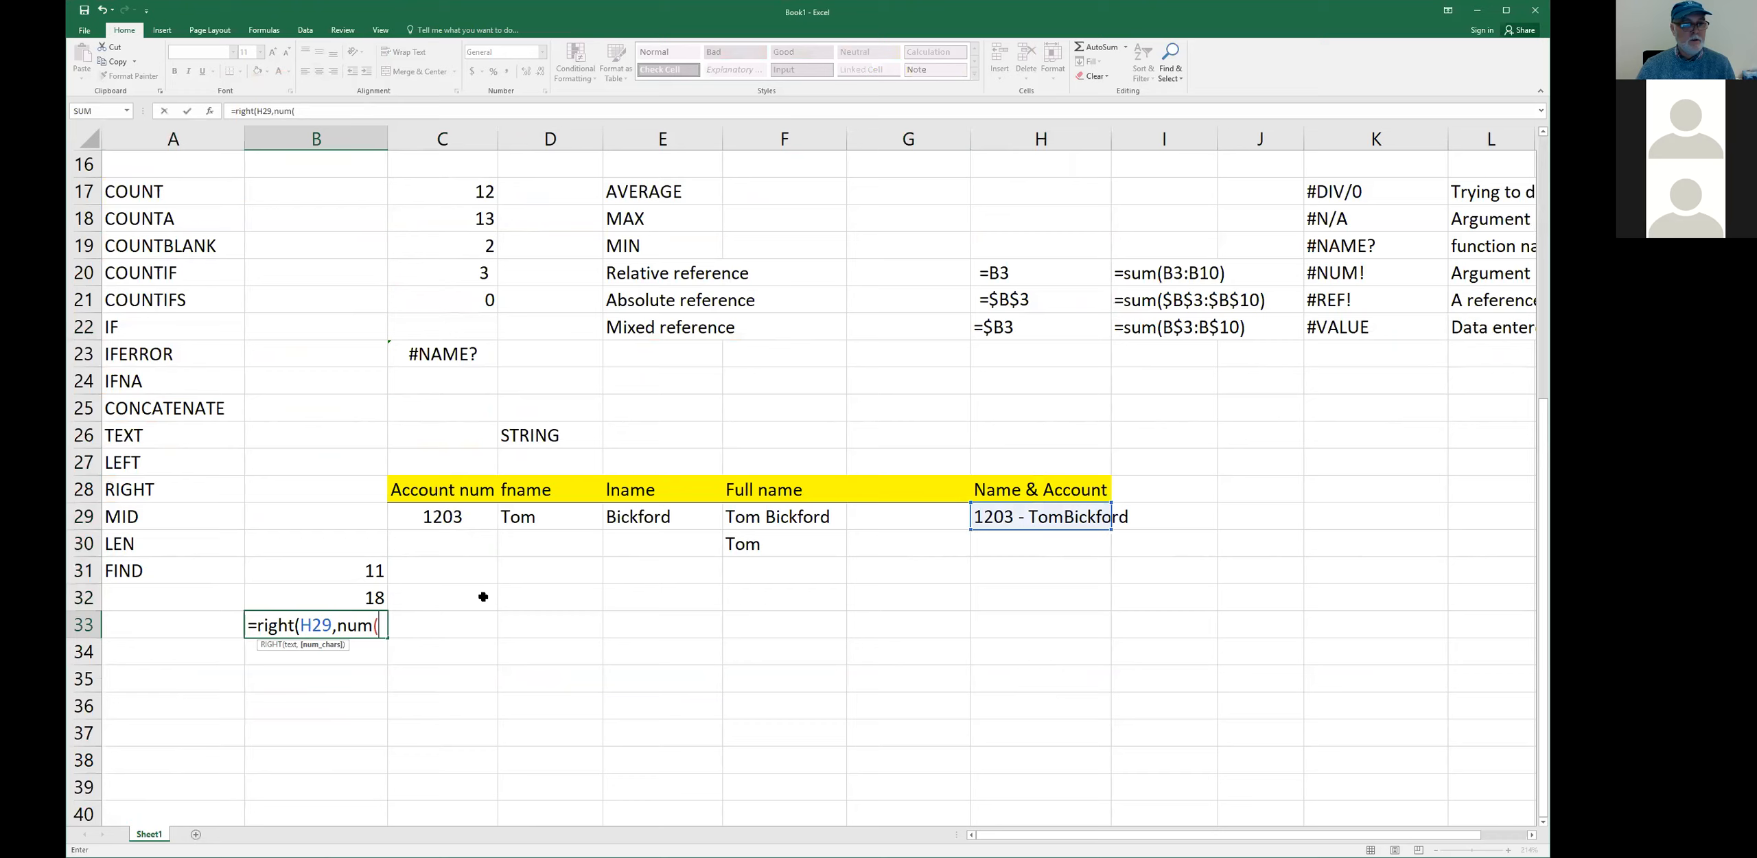
{"action": "type", "text": "H29"}
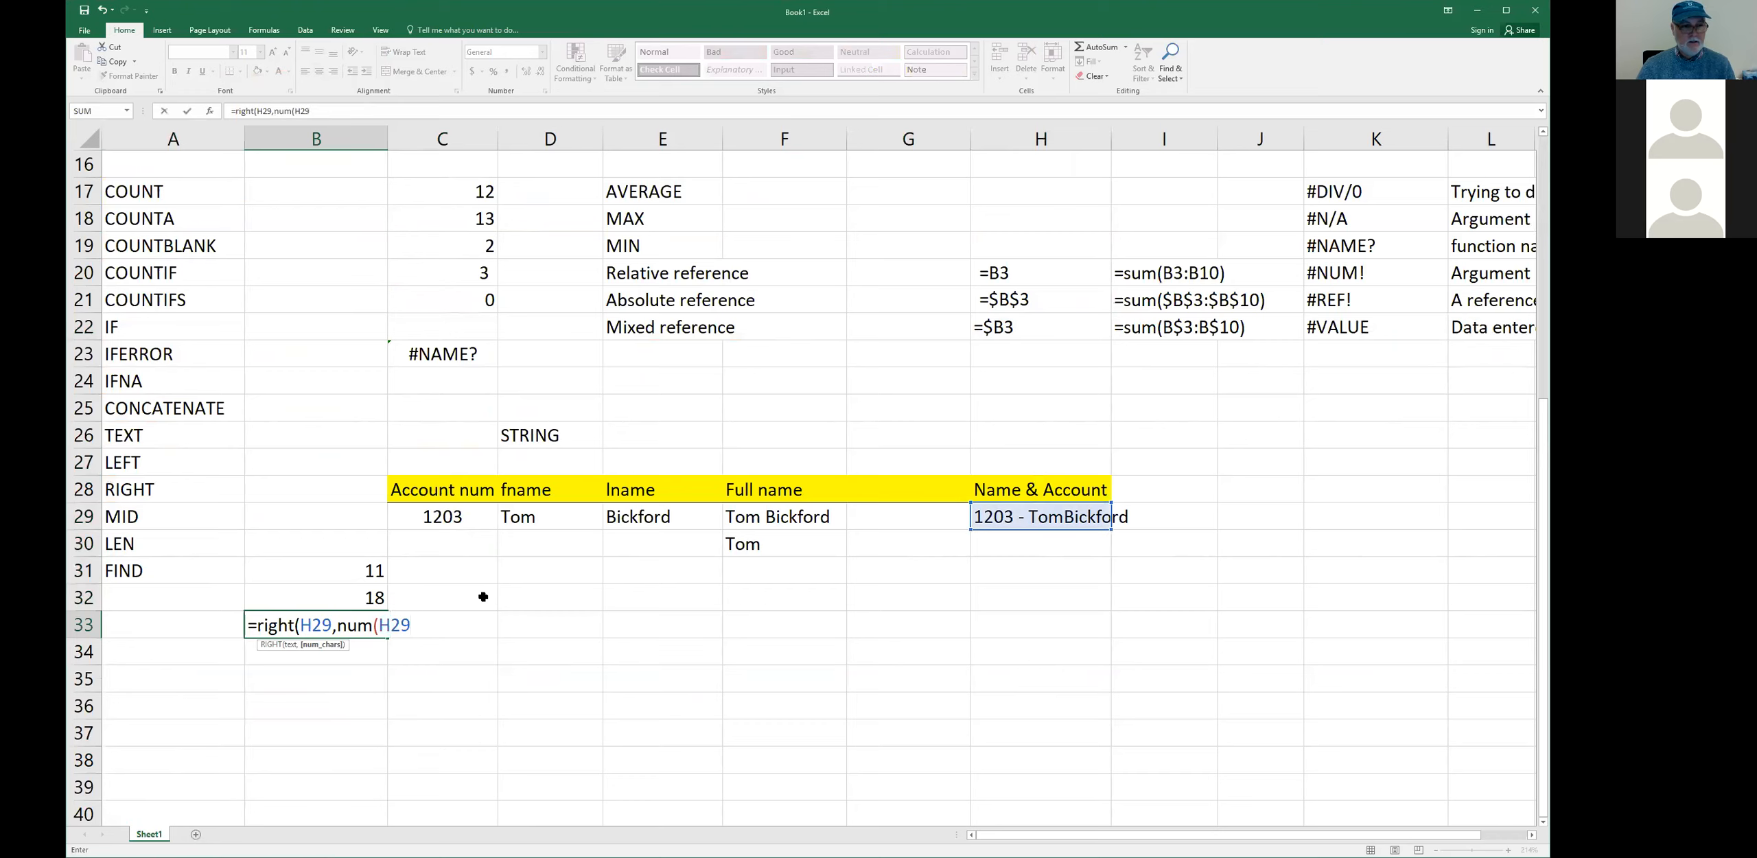
{"action": "type", "text": ")-f"}
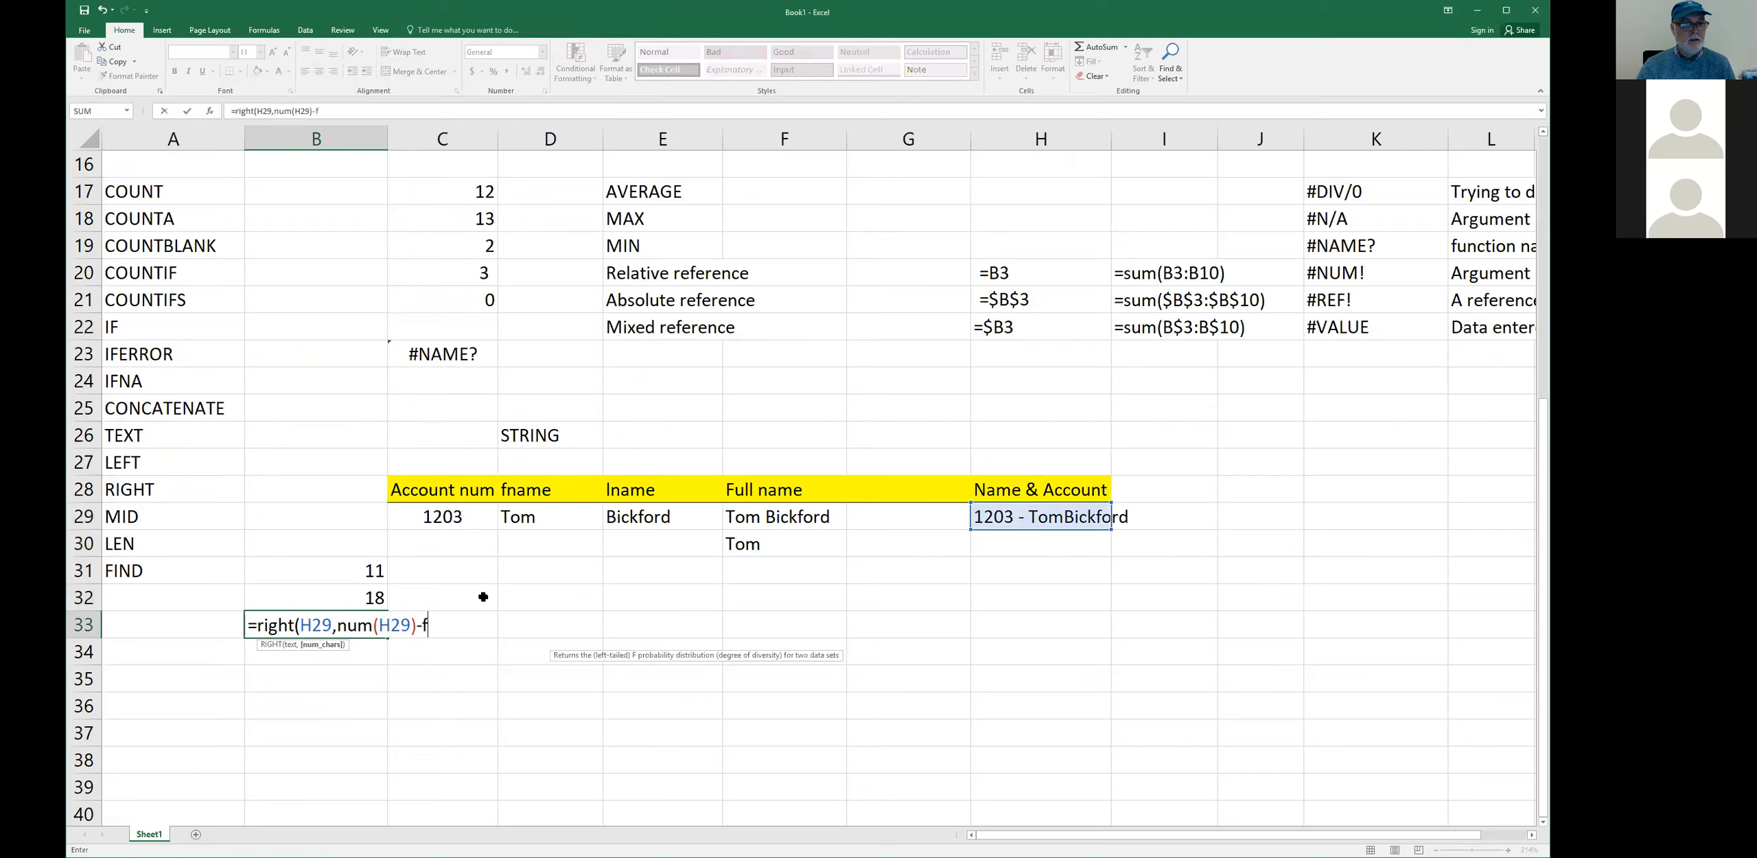
{"action": "type", "text": "ind(\"B\""}
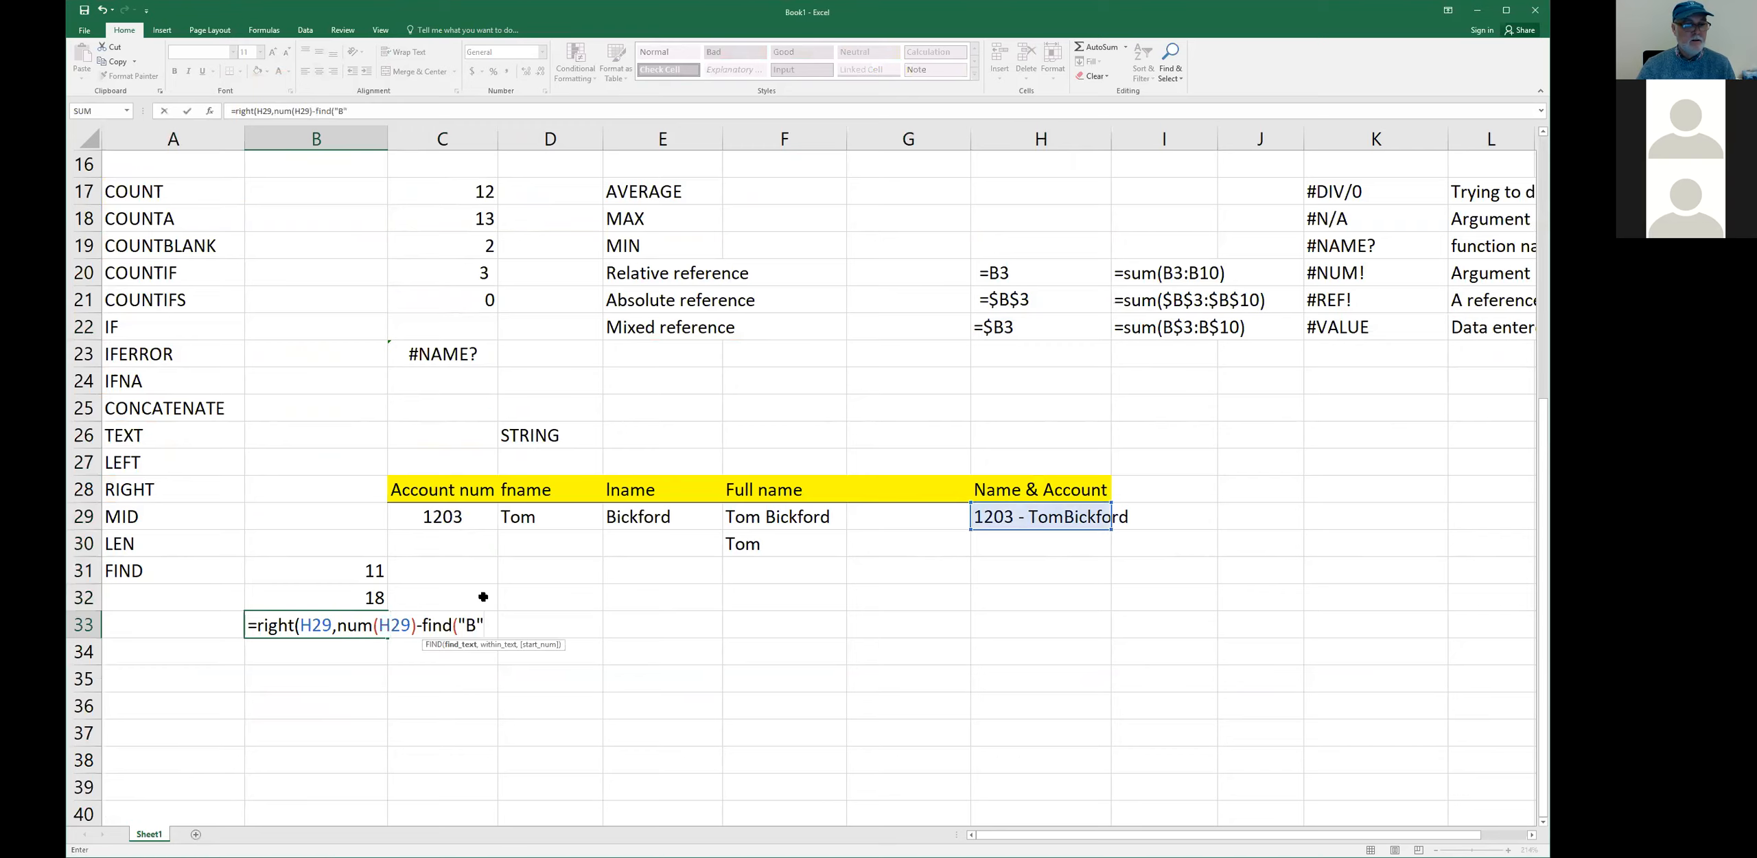
{"action": "type", "text": ",H29)+"}
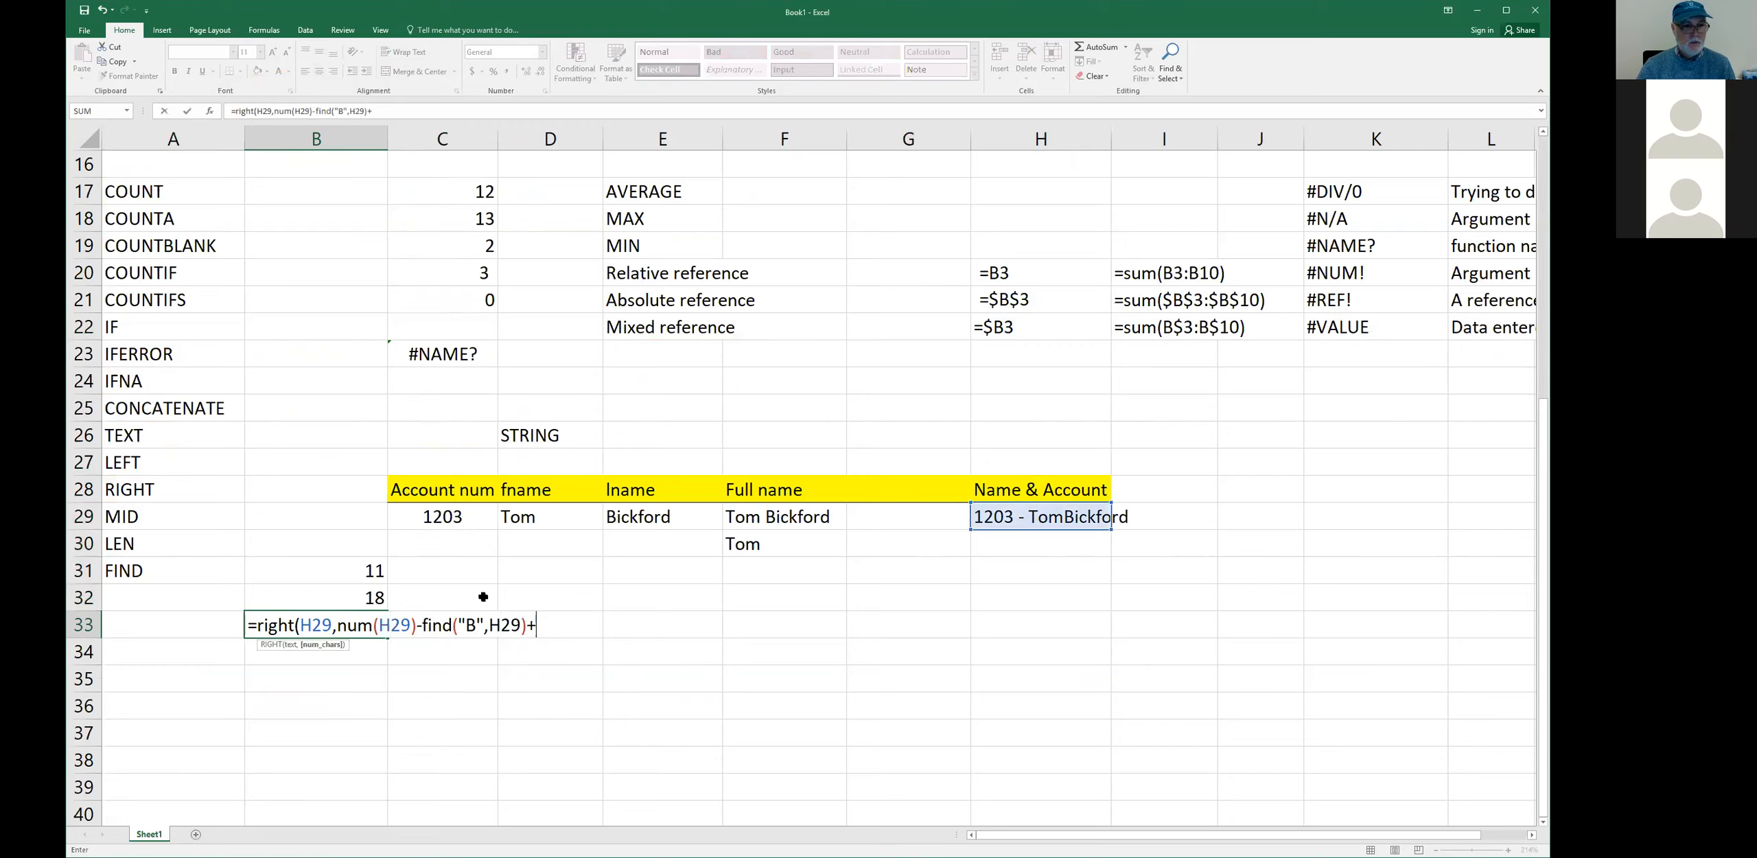
{"action": "type", "text": "1)"}
{"action": "key", "text": "Return"}
- Examine the character-count part of the RIGHT formula in B33, including its FIND expression
{"action": "key", "text": "Up"}
{"action": "key", "text": "F2"}
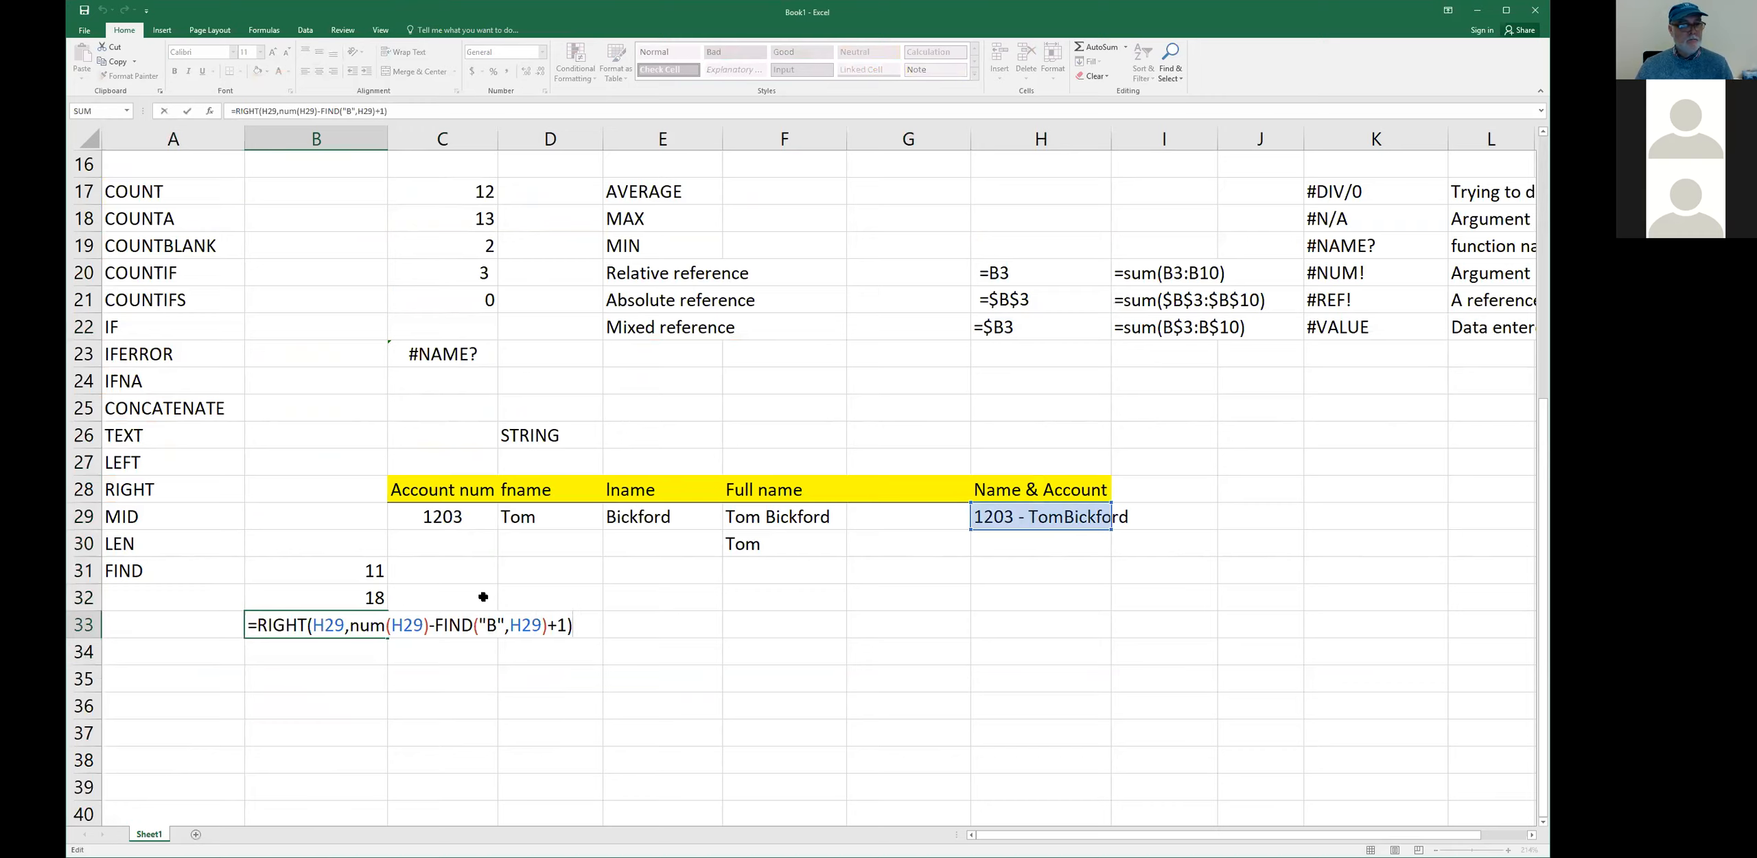
{"action": "key", "text": "Left"}
{"action": "key", "text": "Left"}
{"action": "key", "text": "Left"}
{"action": "key", "text": "Left"}
{"action": "key", "text": "Left"}
{"action": "key", "text": "Left"}
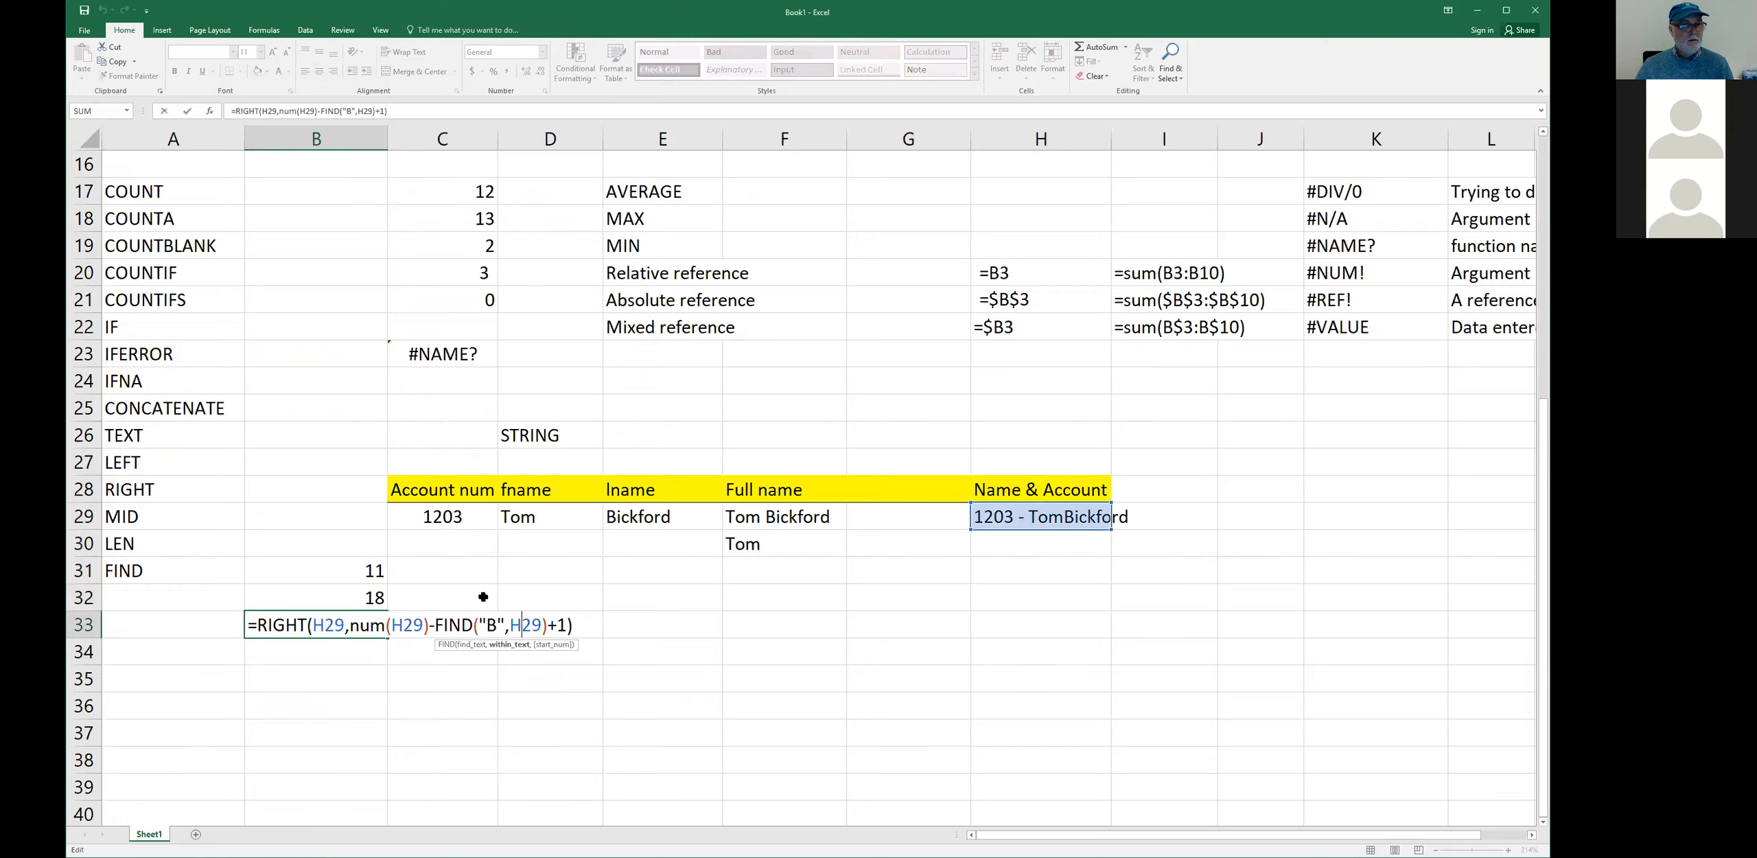
{"action": "key", "text": "Left"}
{"action": "key", "text": "Left"}
{"action": "key", "text": "Left"}
{"action": "key", "text": "Left"}
{"action": "key", "text": "Left"}
{"action": "key", "text": "Left"}
{"action": "key", "text": "Left"}
{"action": "key", "text": "Left"}
{"action": "key", "text": "Left"}
{"action": "key", "text": "Left"}
{"action": "key", "text": "Left"}
{"action": "key", "text": "Left"}
{"action": "key", "text": "Left"}
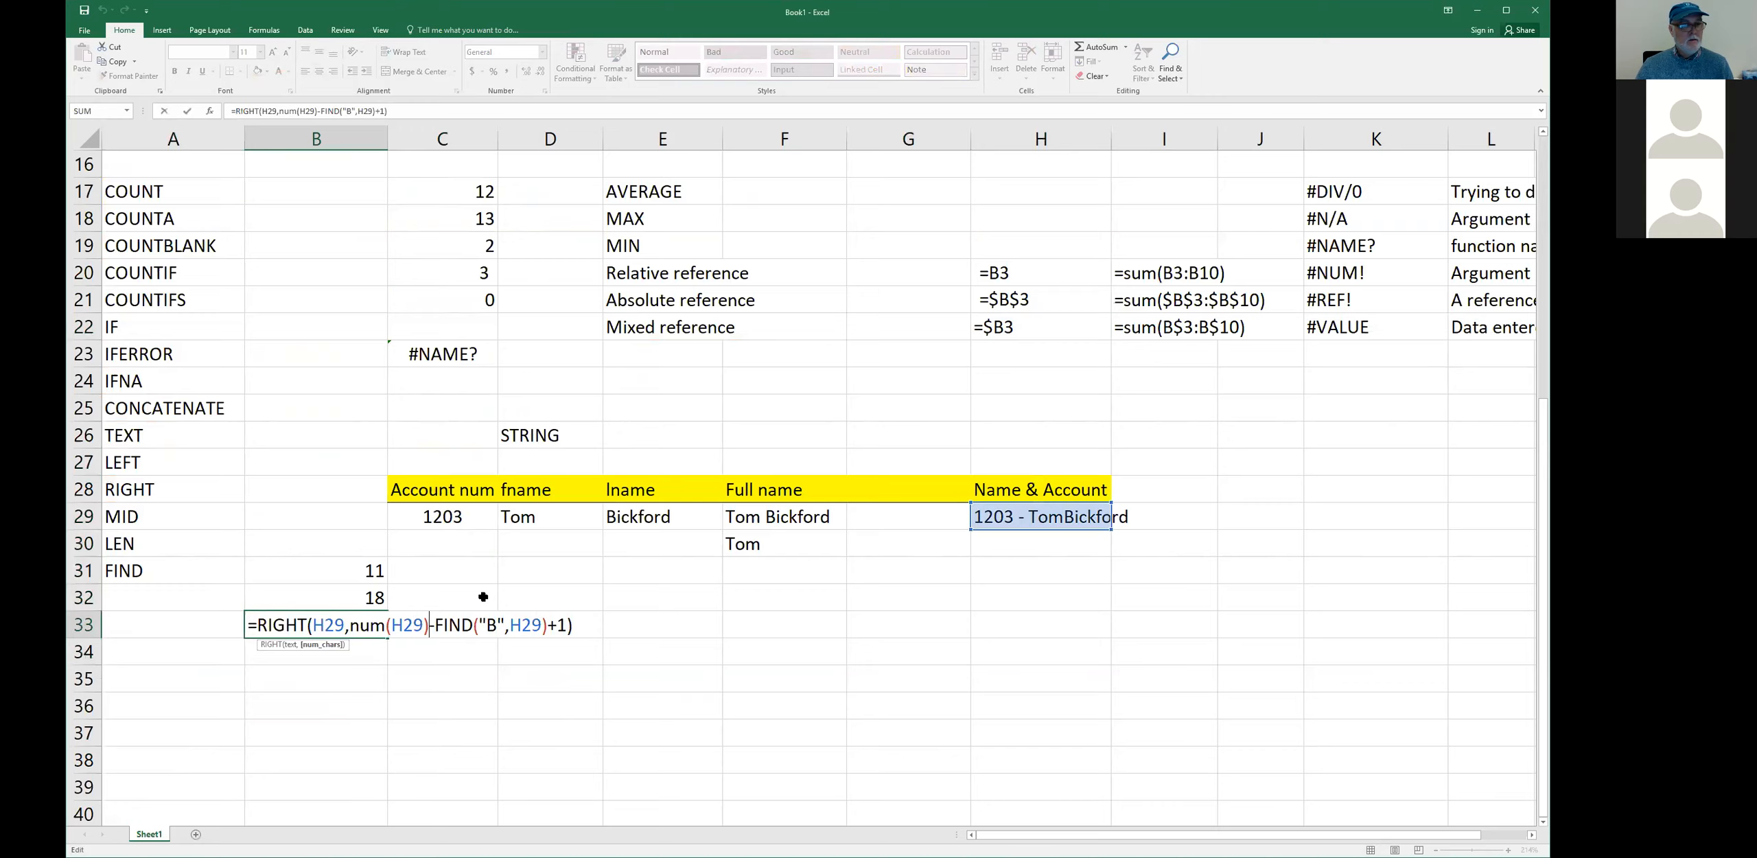
{"action": "key", "text": "Right"}
{"action": "key", "text": "Right"}
{"action": "key", "text": "Right"}
{"action": "key", "text": "Right"}
{"action": "key", "text": "Right"}
{"action": "key", "text": "Right"}
{"action": "key", "text": "Right"}
{"action": "key", "text": "Right"}
{"action": "key", "text": "Right"}
{"action": "key", "text": "Right"}
{"action": "key", "text": "Right"}
{"action": "key", "text": "Right"}
{"action": "key", "text": "Right"}
{"action": "key", "text": "Right"}
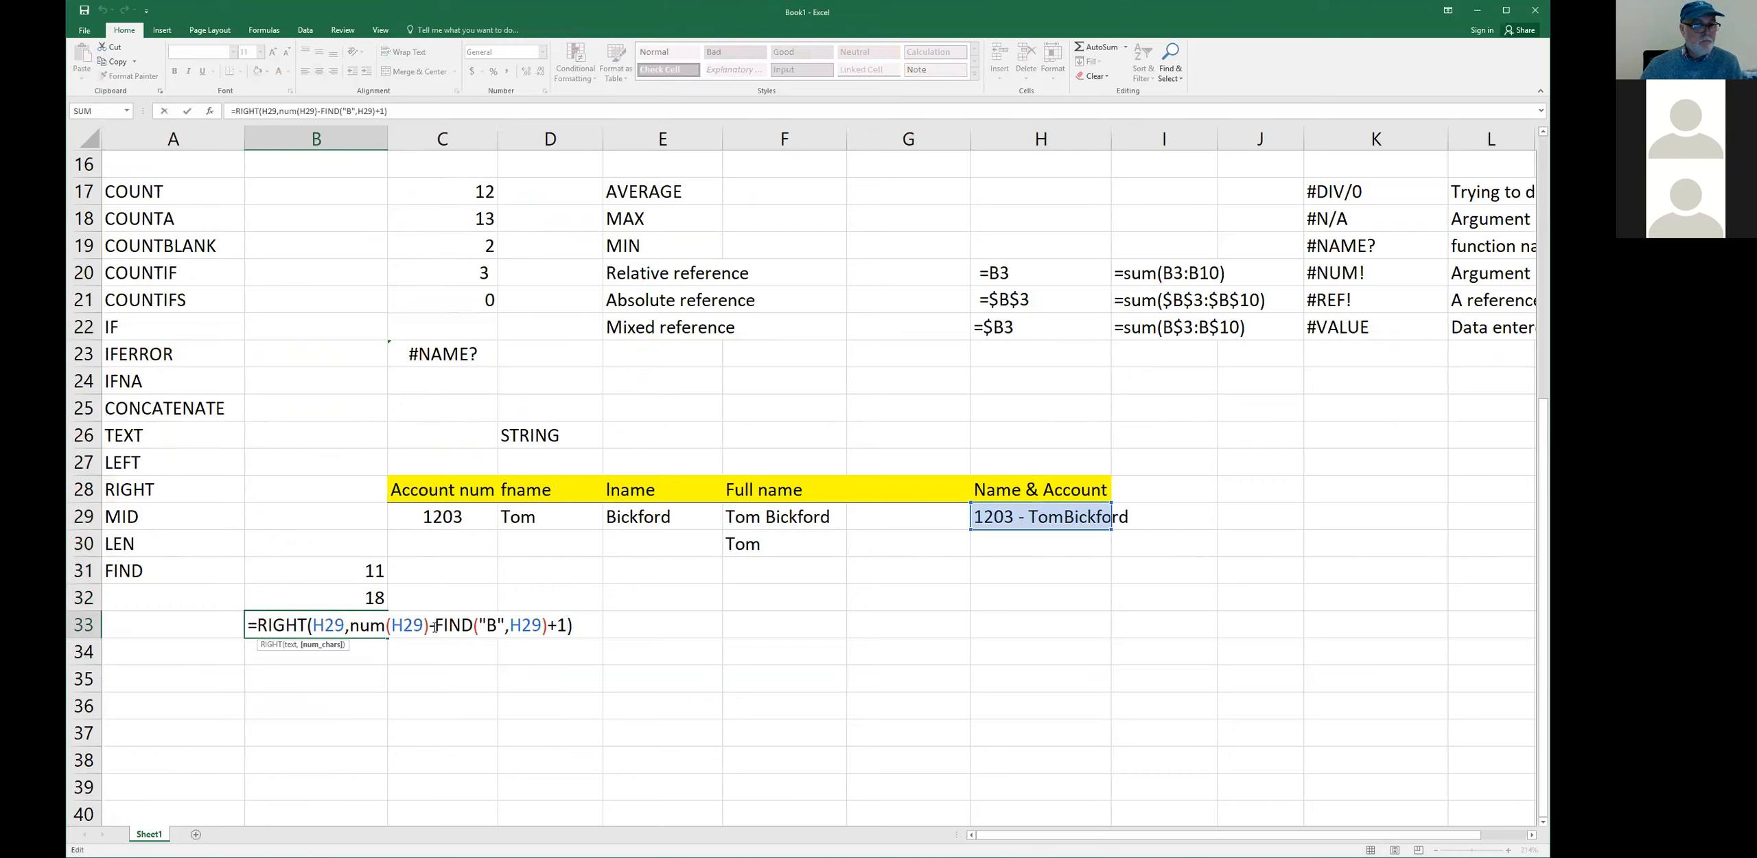
{"action": "left_click", "coordinate": [299, 625]}
{"action": "left_click_drag", "start_coordinate": [356, 624], "coordinate": [570, 625]}
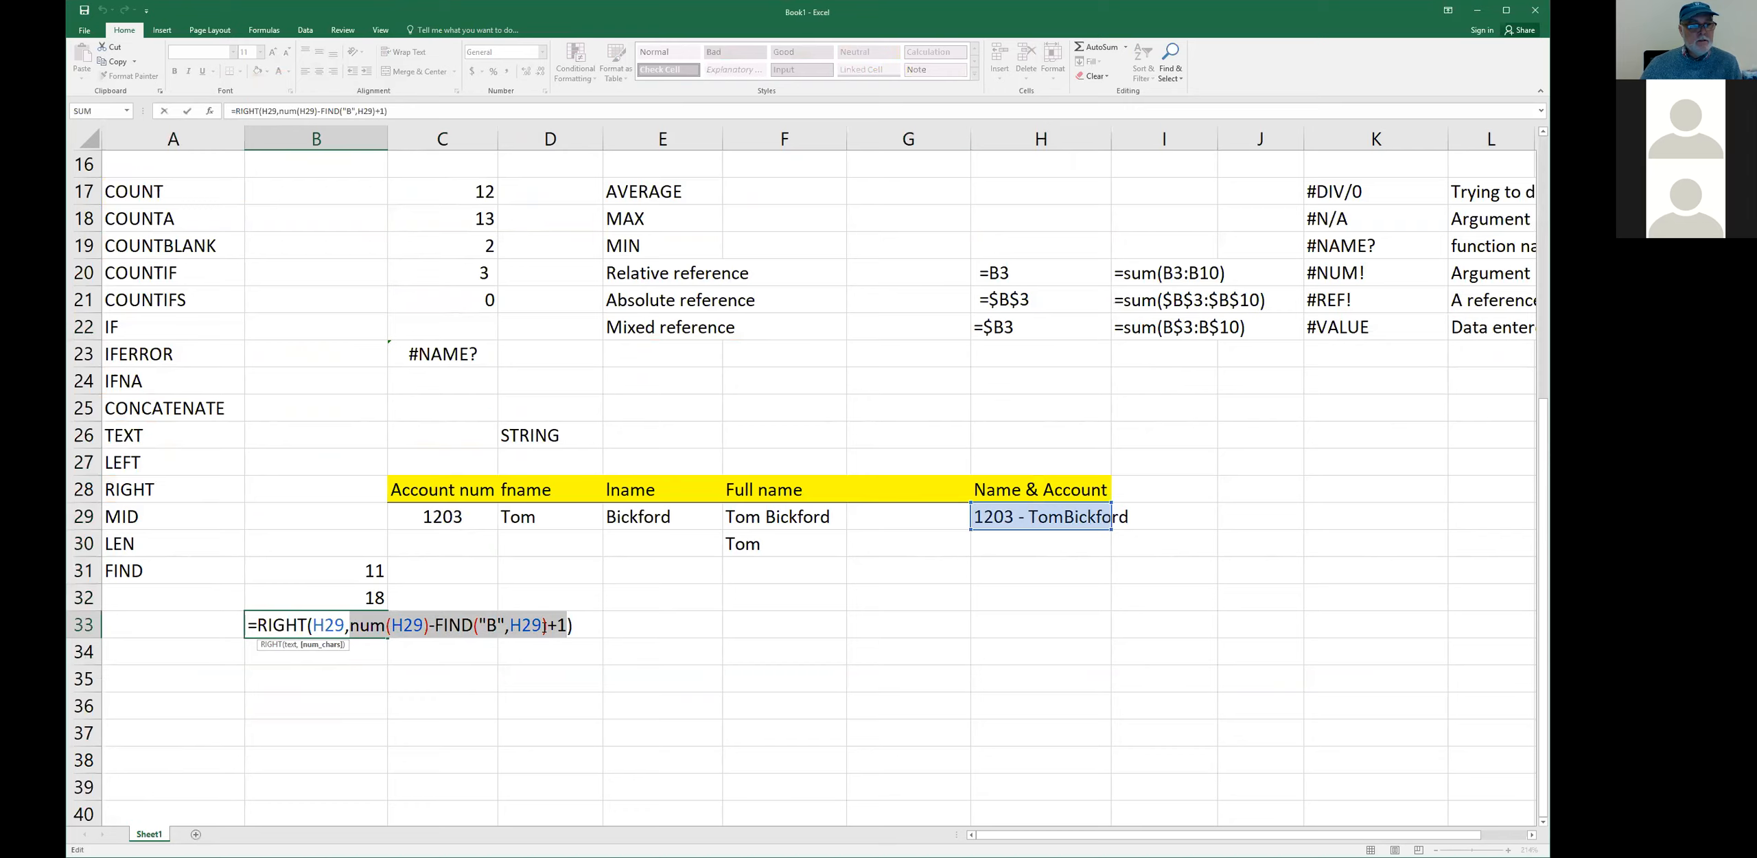
{"action": "left_click", "coordinate": [351, 573]}
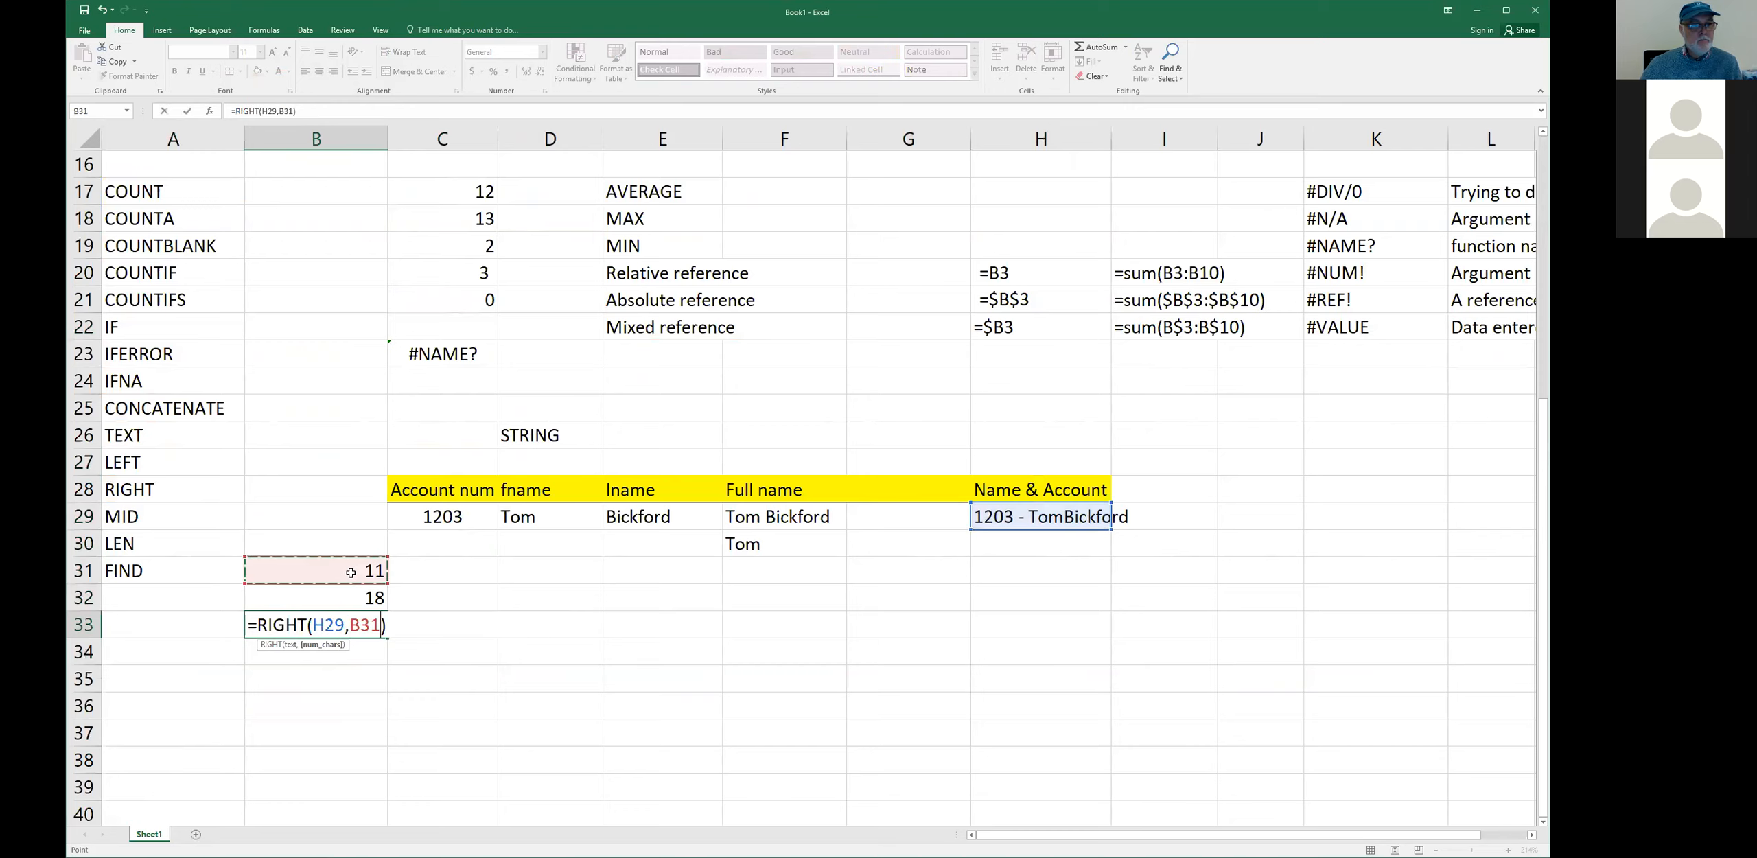
{"action": "key", "text": "Return"}
{"action": "left_click", "coordinate": [353, 579]}
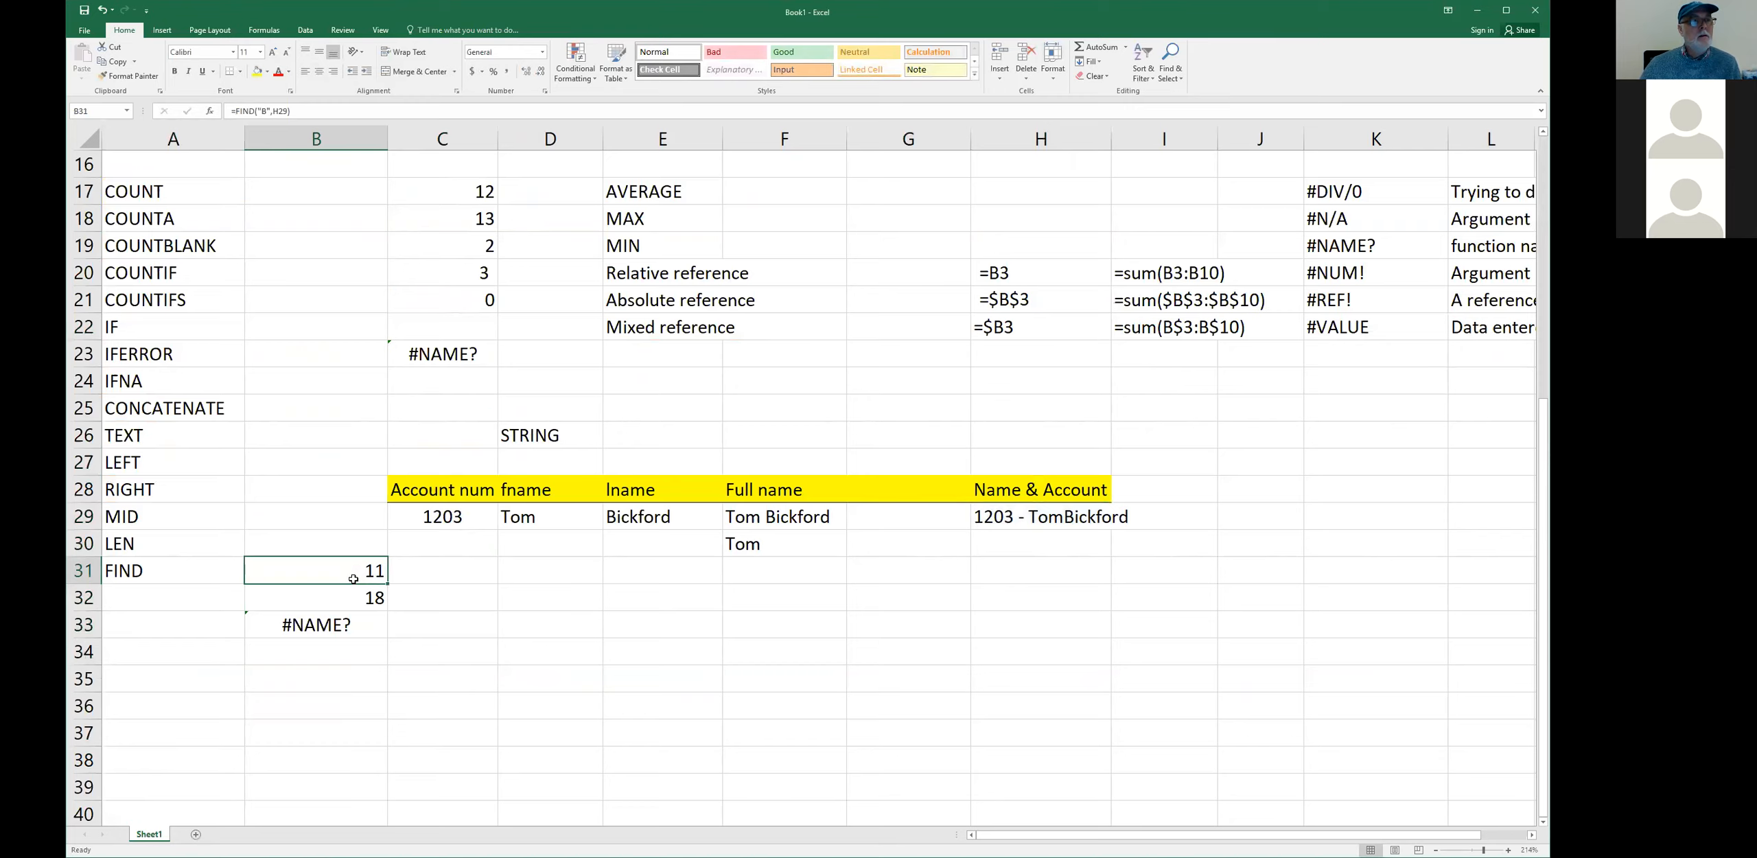
- Wrap the character-count argument of the RIGHT formula in B33 in an extra pair of parentheses
{"action": "left_click", "coordinate": [343, 624]}
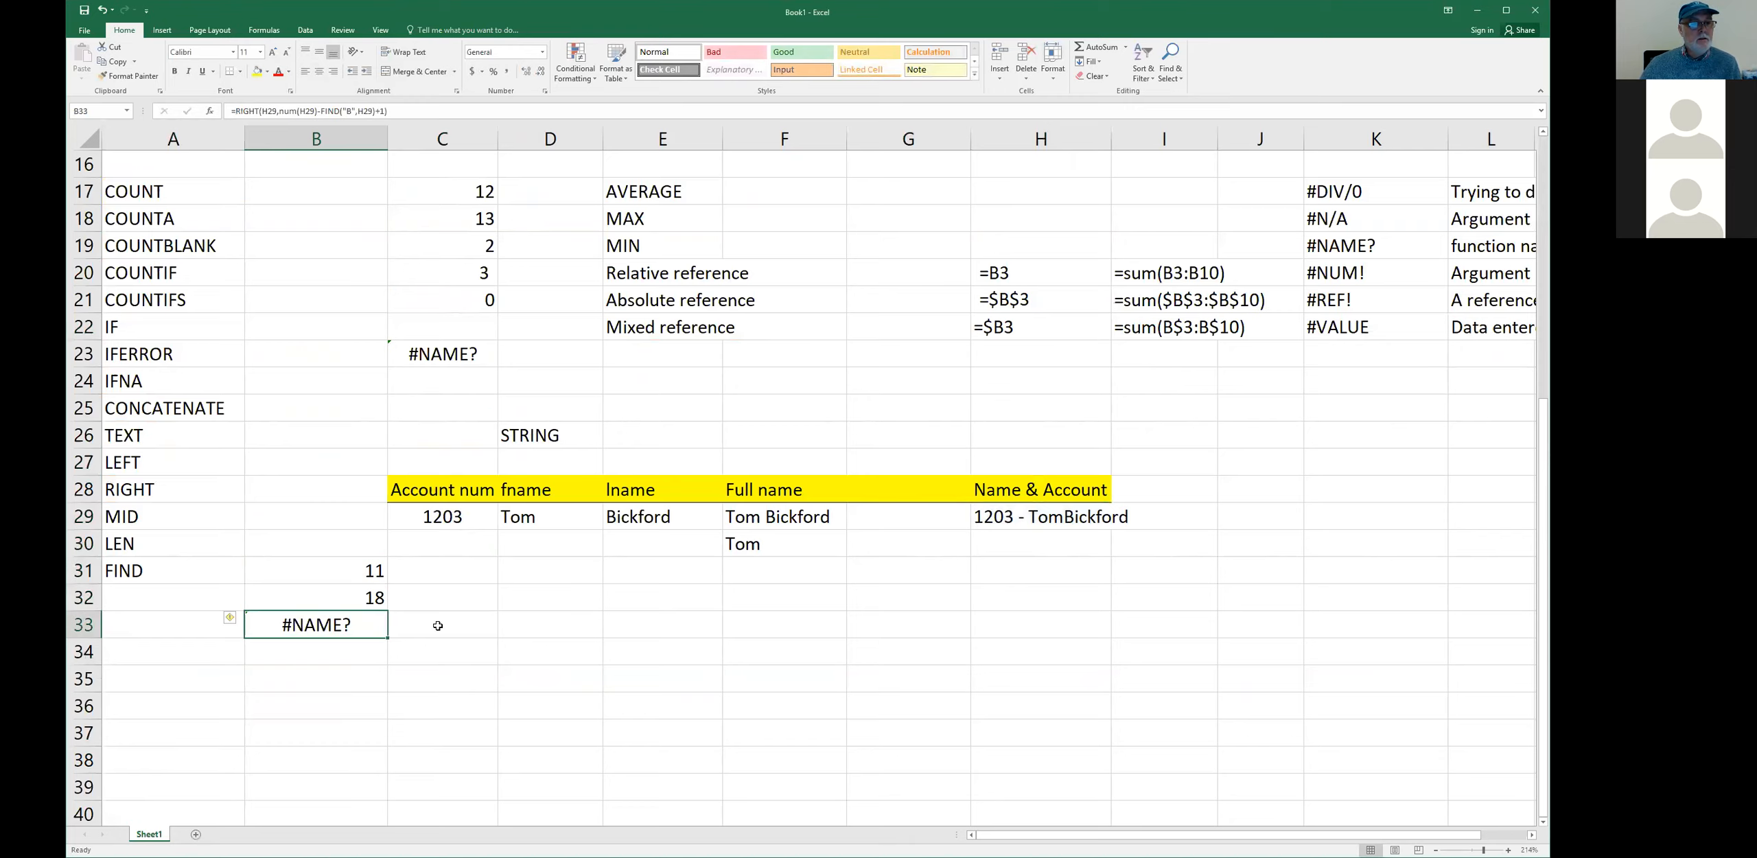
{"action": "double_click", "coordinate": [363, 621]}
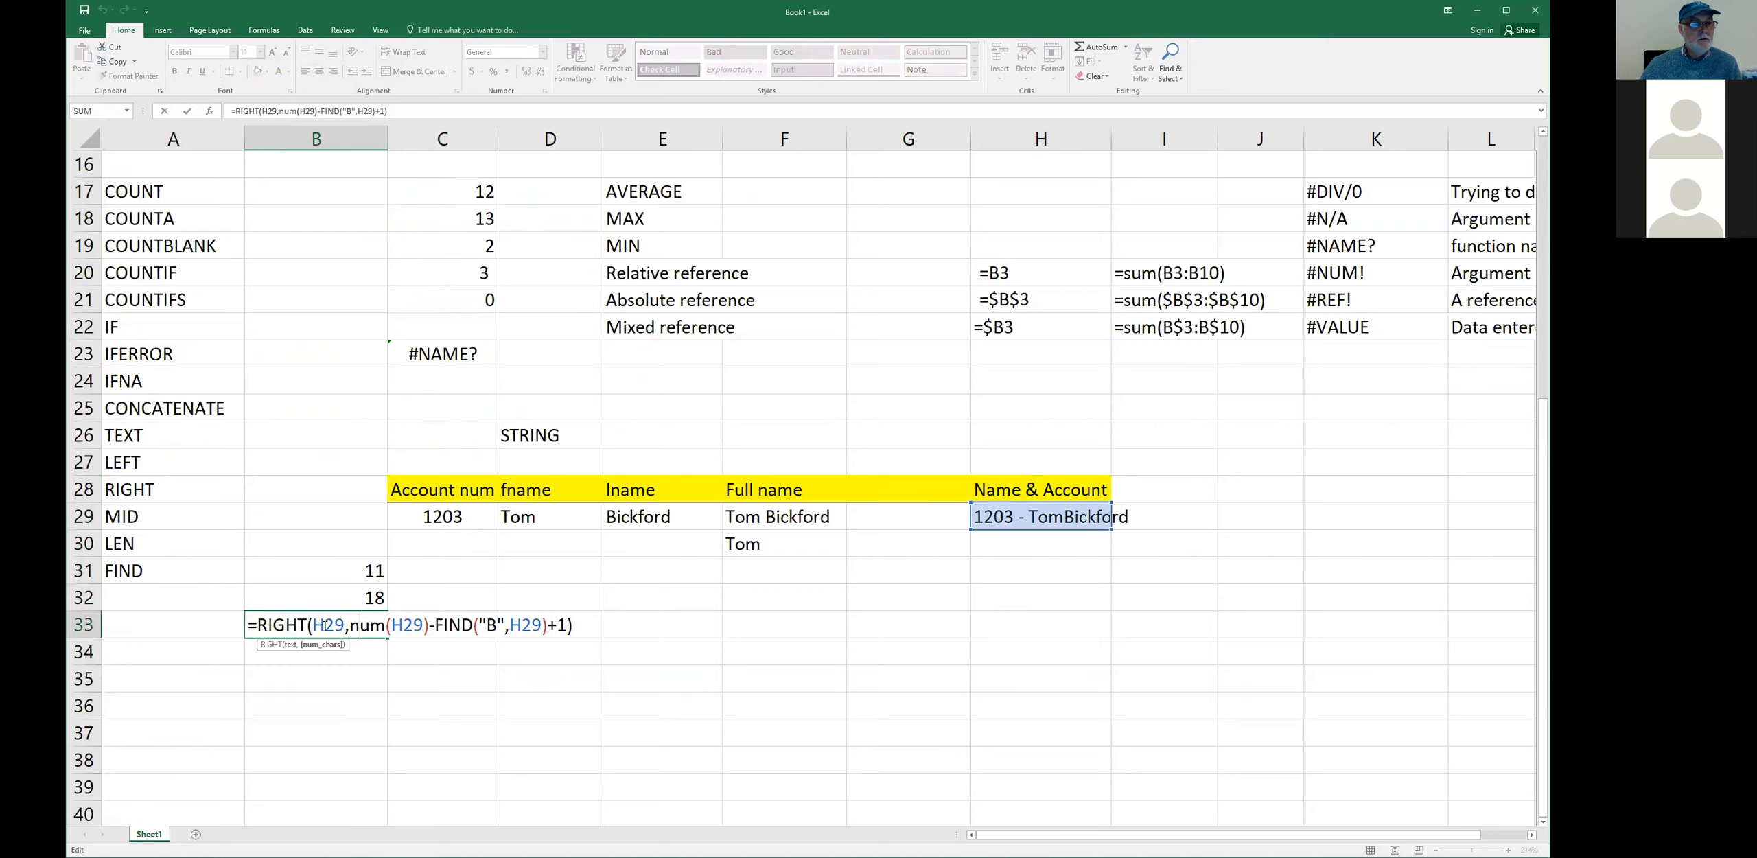
{"action": "left_click", "coordinate": [353, 621]}
{"action": "type", "text": "("}
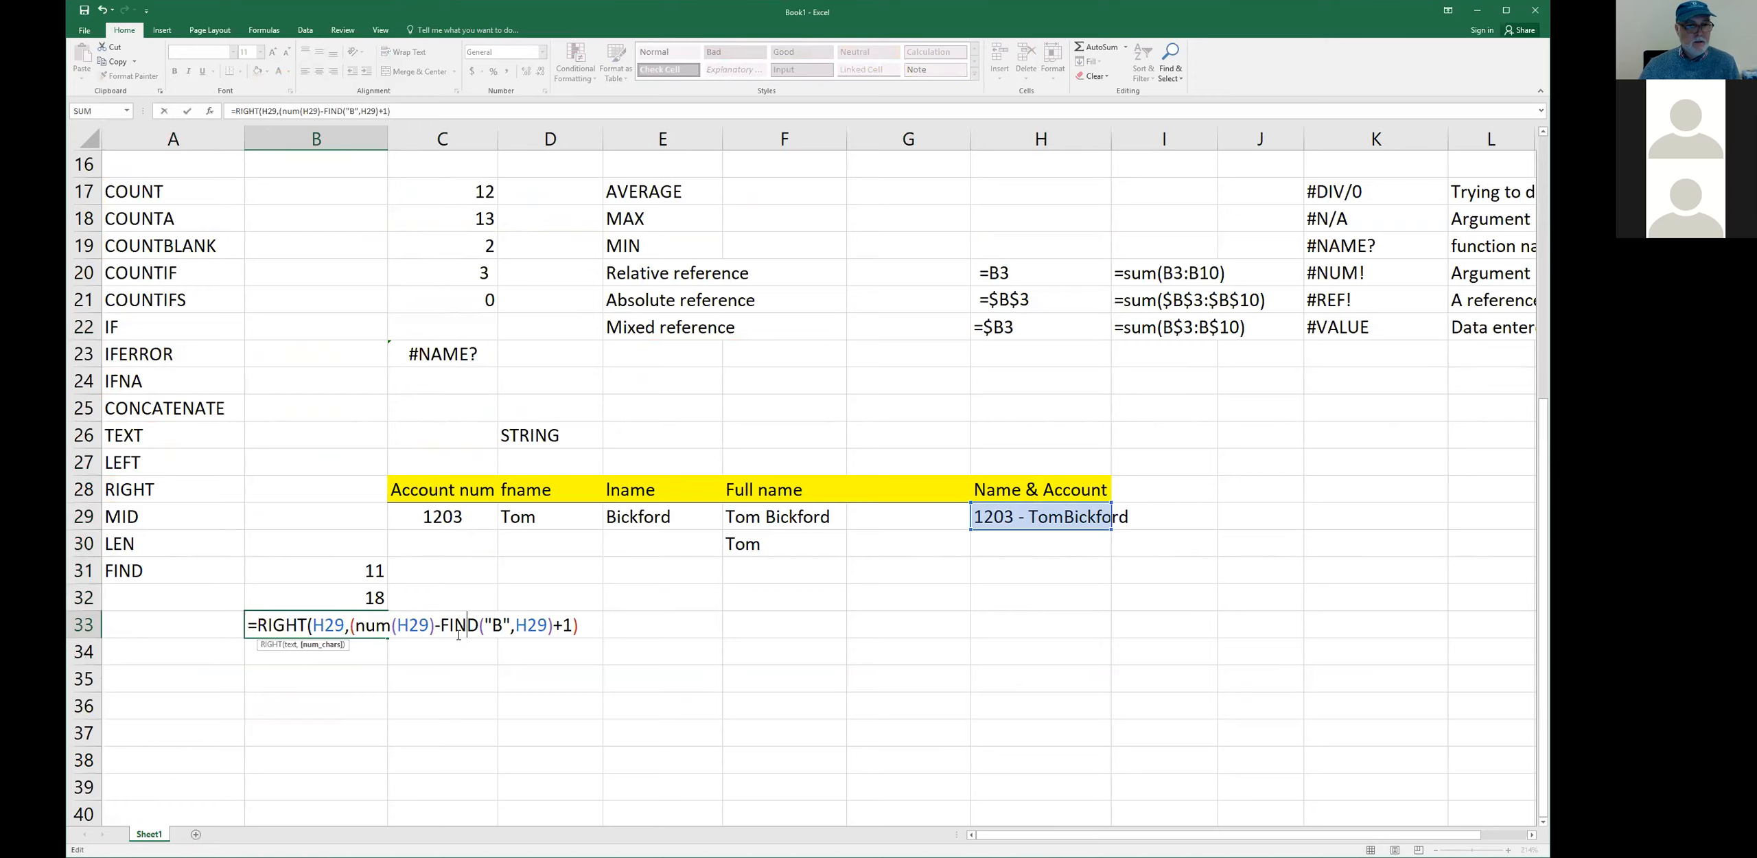
{"action": "key", "text": "End"}
{"action": "type", "text": ")"}
{"action": "key", "text": "ctrl+Return"}
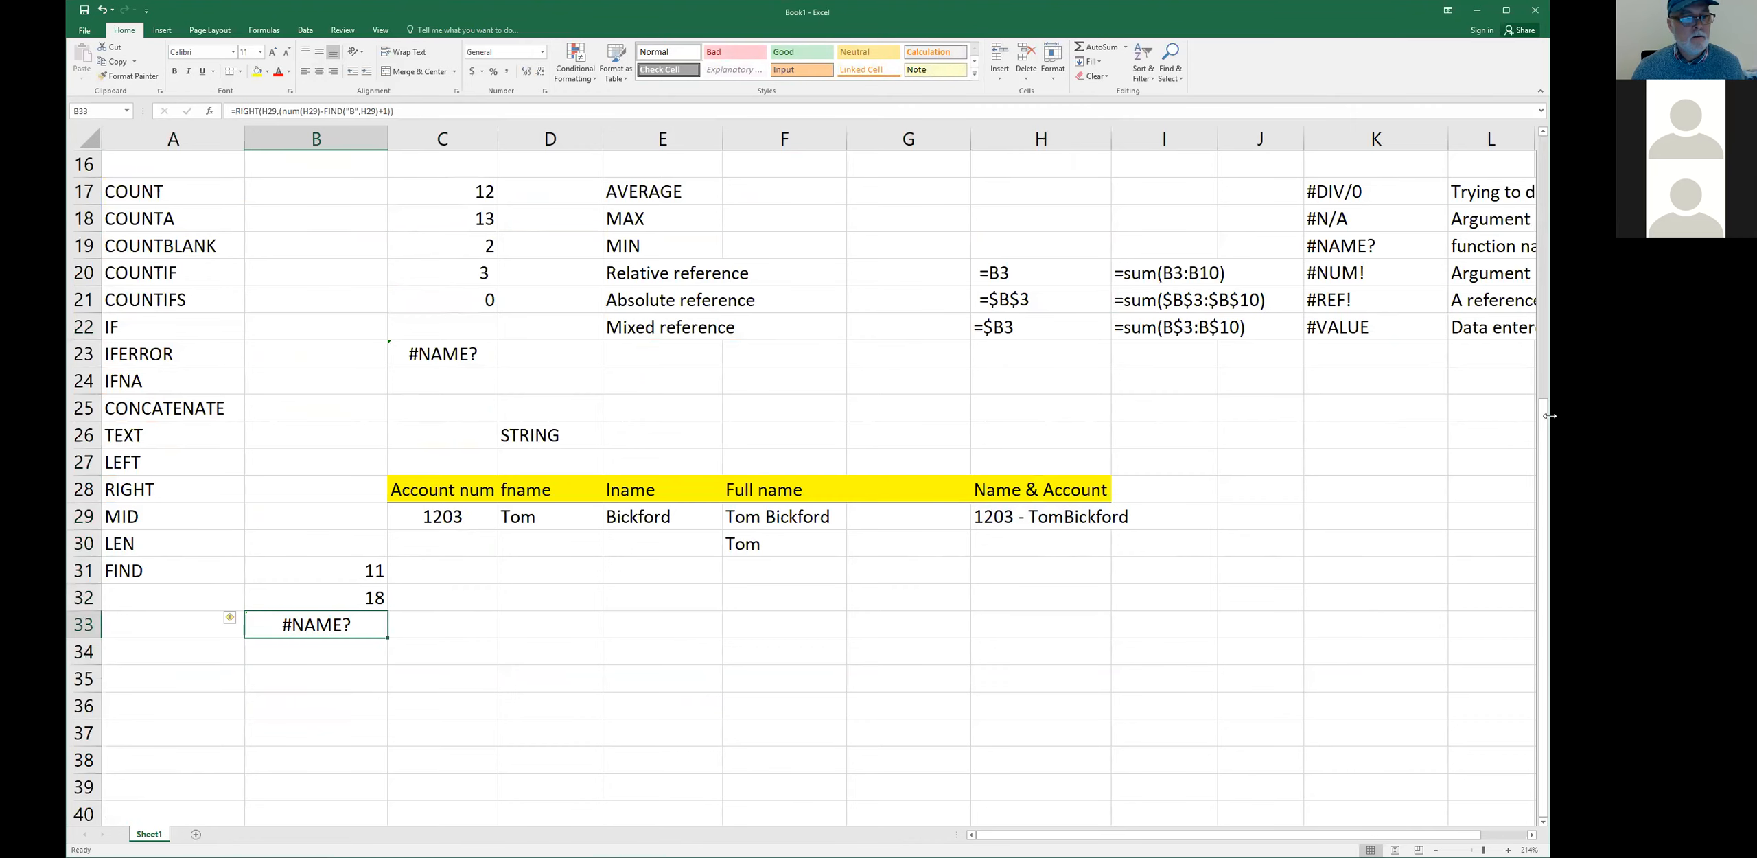
- Correct the B33 formula to =RIGHT(H29,LEN(H29)-FIND("B",H29)+1), removing the extra parentheses and replacing num with LEN
{"action": "left_click_drag", "start_coordinate": [1550, 415], "coordinate": [1682, 415]}
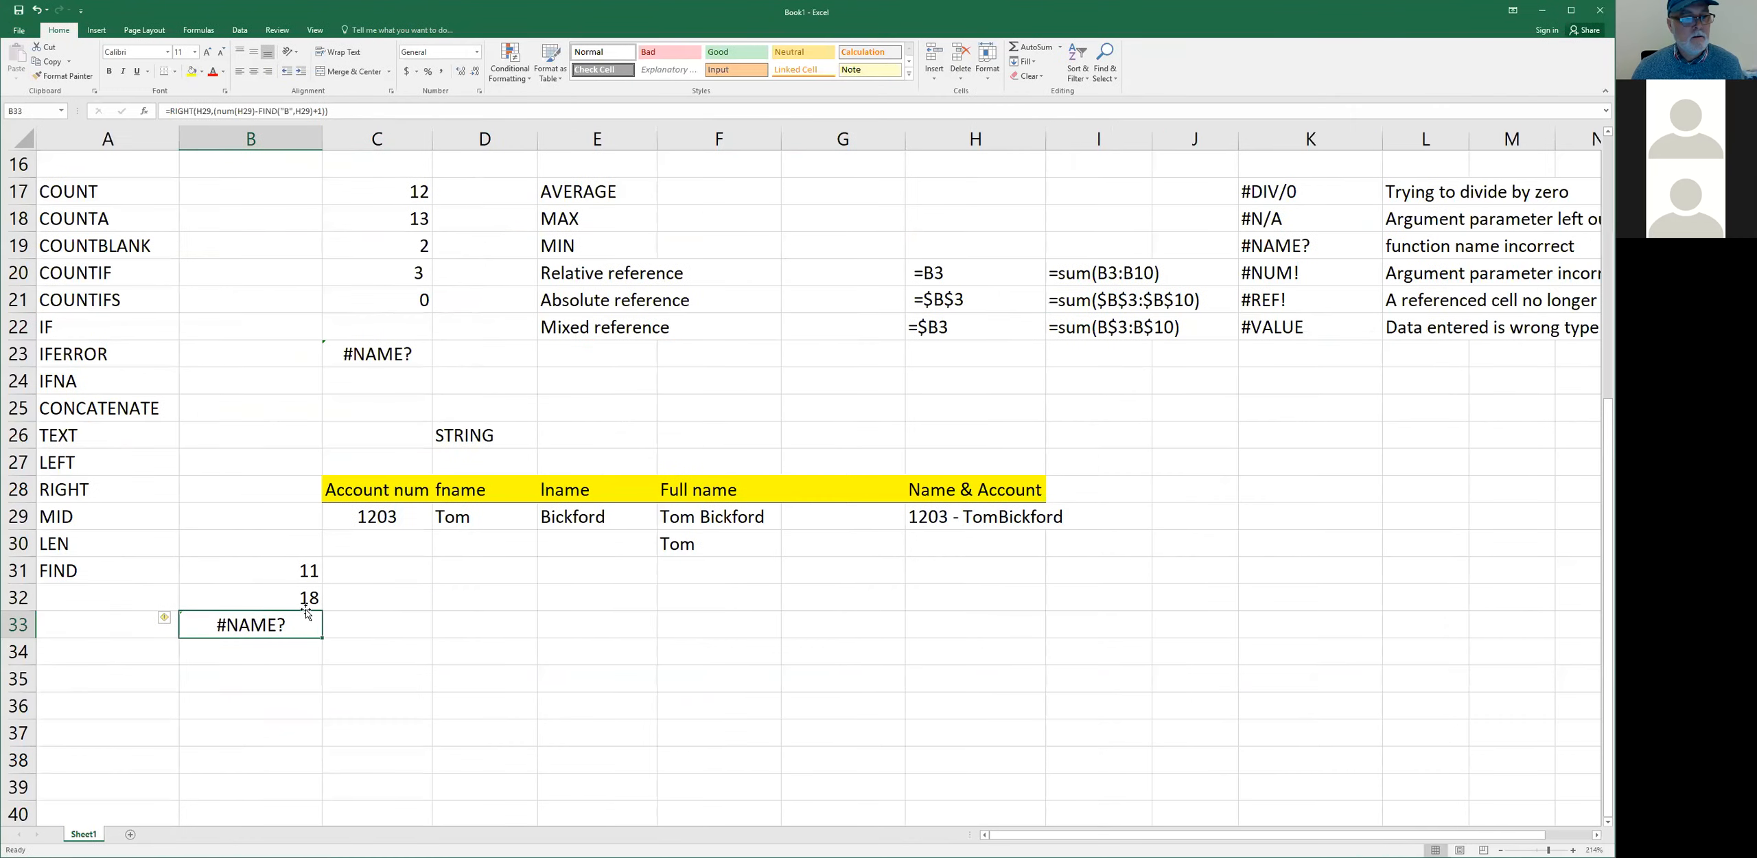
{"action": "double_click", "coordinate": [228, 626]}
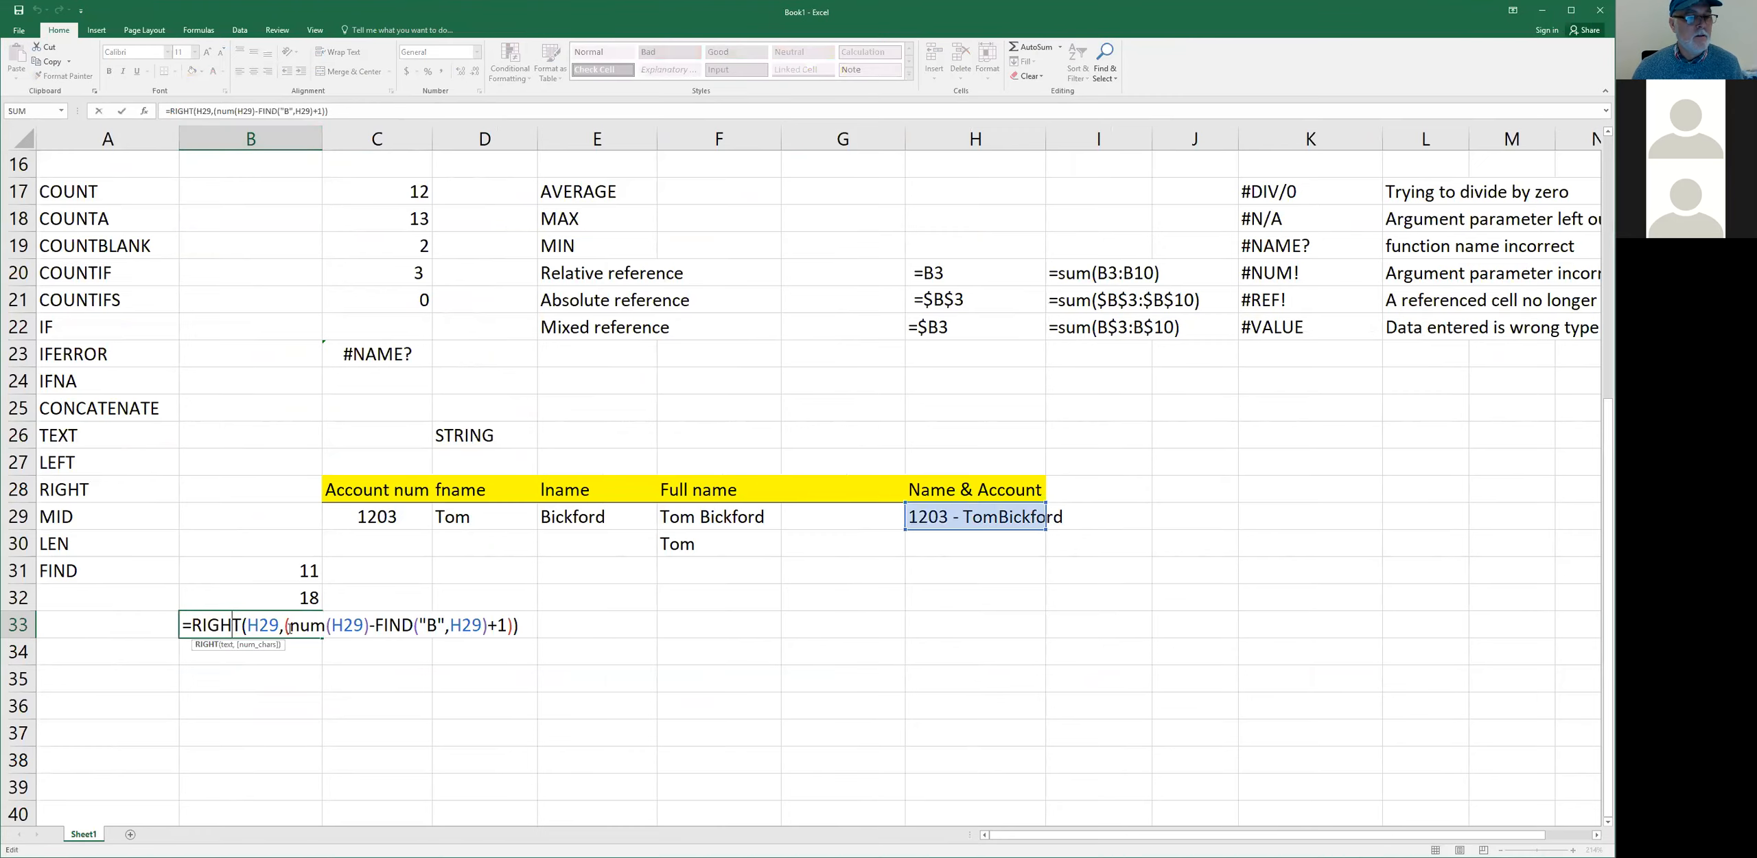
{"action": "key", "text": "BackSpace"}
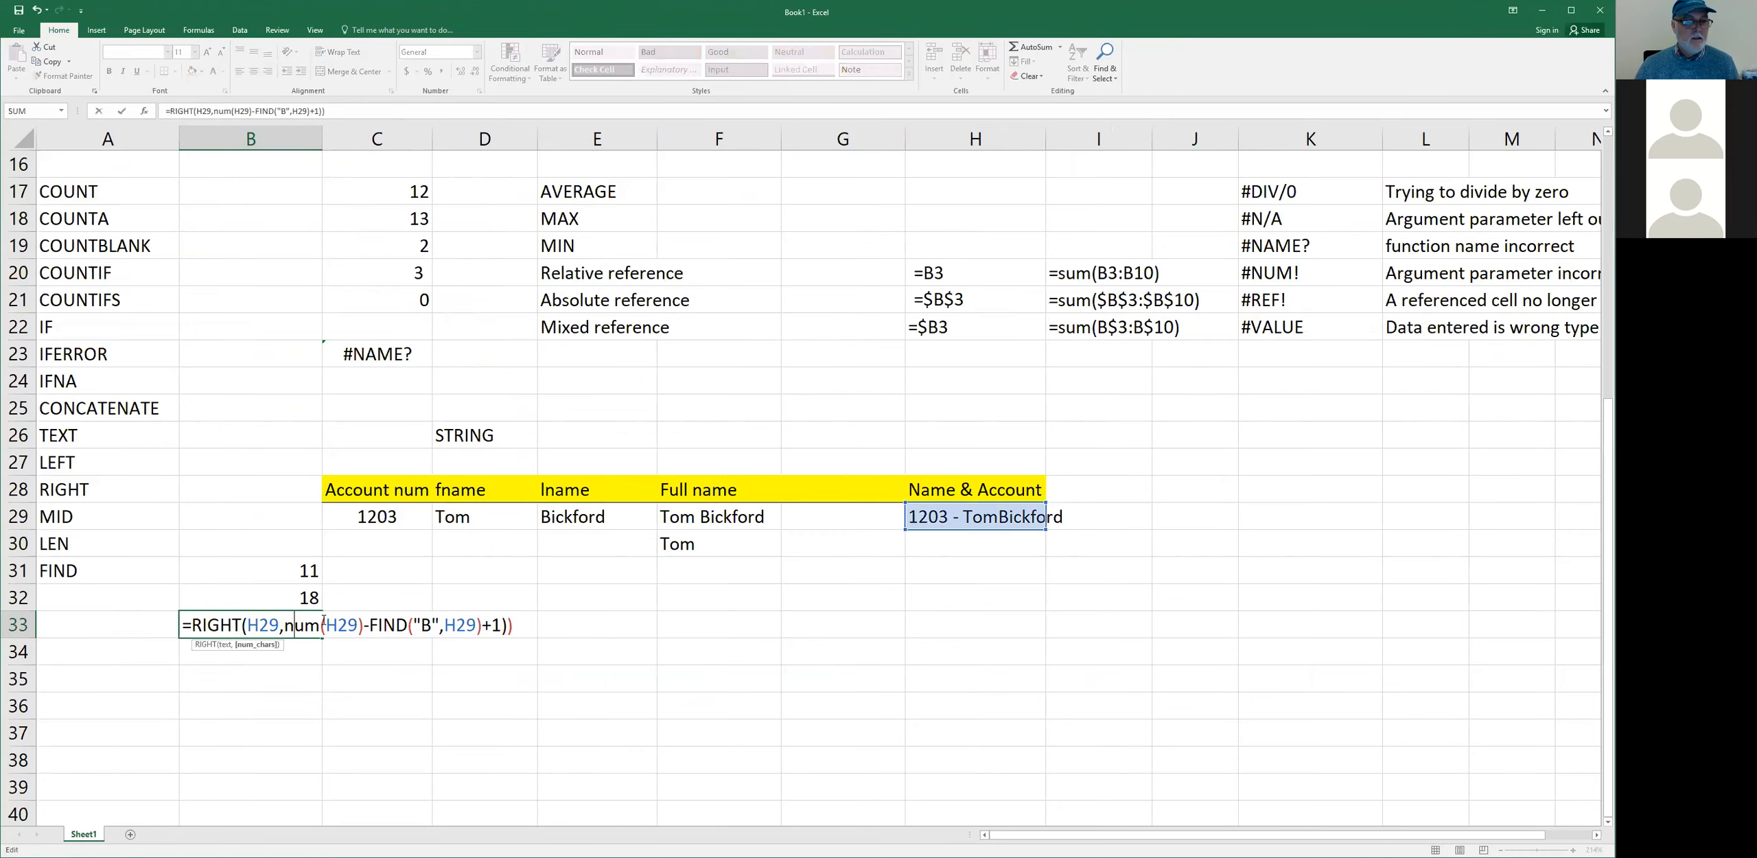
{"action": "key", "text": "End"}
{"action": "key", "text": "BackSpace"}
{"action": "key", "text": "Left"}
{"action": "key", "text": "Left"}
{"action": "key", "text": "Left"}
{"action": "key", "text": "Left"}
{"action": "key", "text": "Left"}
{"action": "key", "text": "Left"}
{"action": "key", "text": "Left"}
{"action": "key", "text": "Left"}
{"action": "key", "text": "Left"}
{"action": "key", "text": "Left"}
{"action": "key", "text": "Left"}
{"action": "key", "text": "Left"}
{"action": "key", "text": "Left"}
{"action": "key", "text": "Left"}
{"action": "key", "text": "Left"}
{"action": "key", "text": "Left"}
{"action": "key", "text": "Left"}
{"action": "key", "text": "Left"}
{"action": "key", "text": "Left"}
{"action": "key", "text": "Left"}
{"action": "key", "text": "shift+Right"}
{"action": "key", "text": "shift+Right"}
{"action": "key", "text": "shift+Right"}
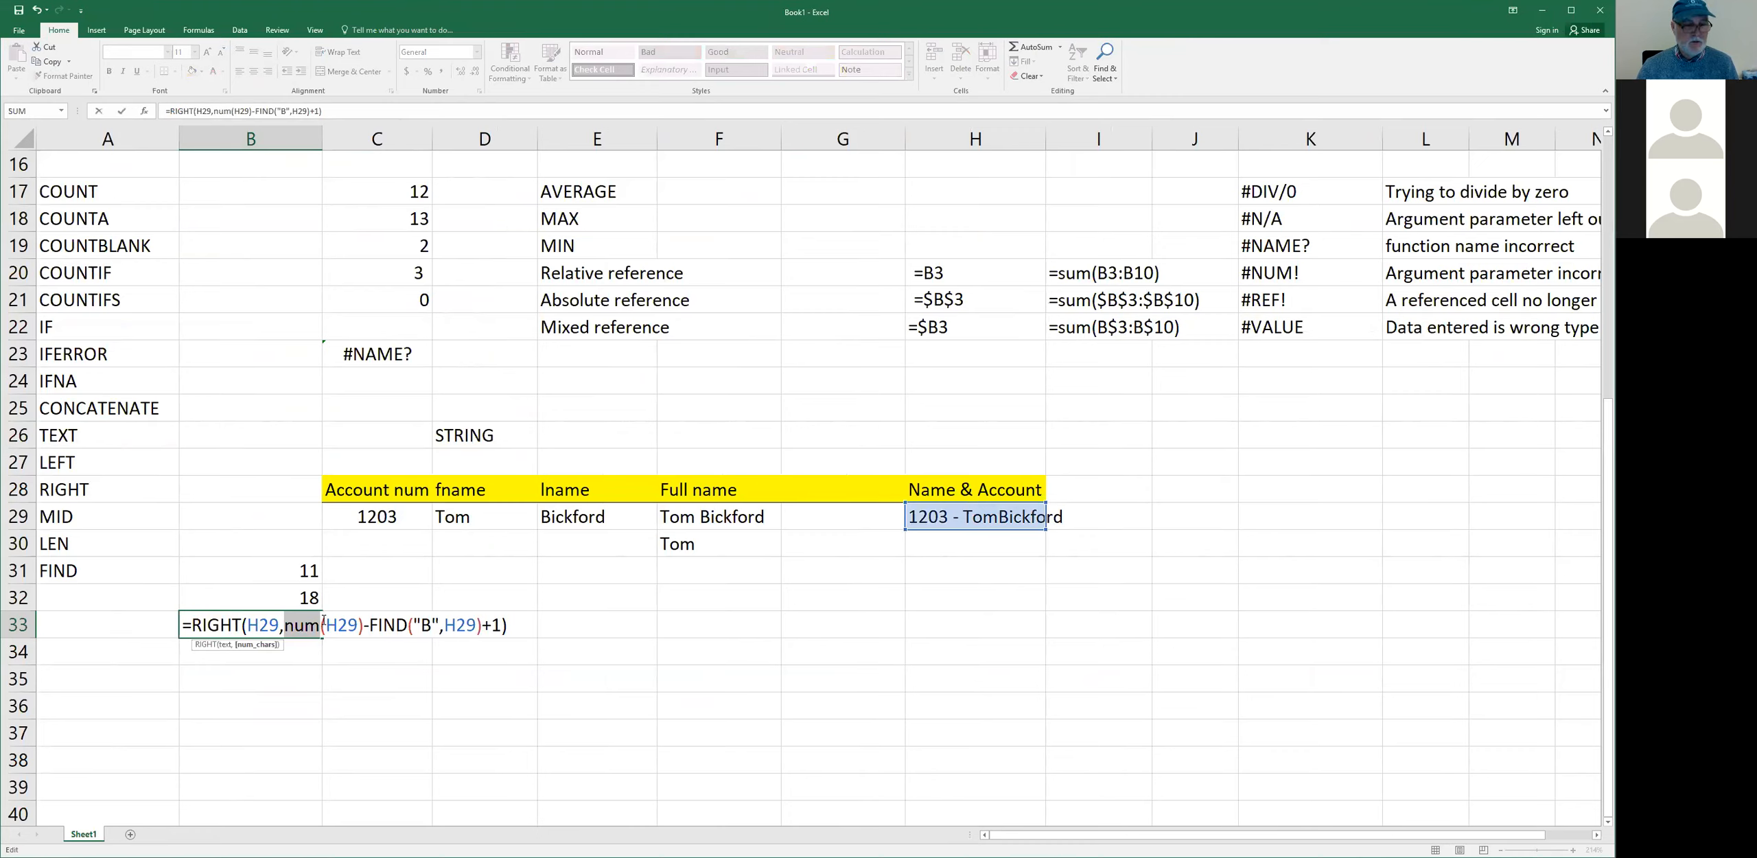
{"action": "type", "text": "Len"}
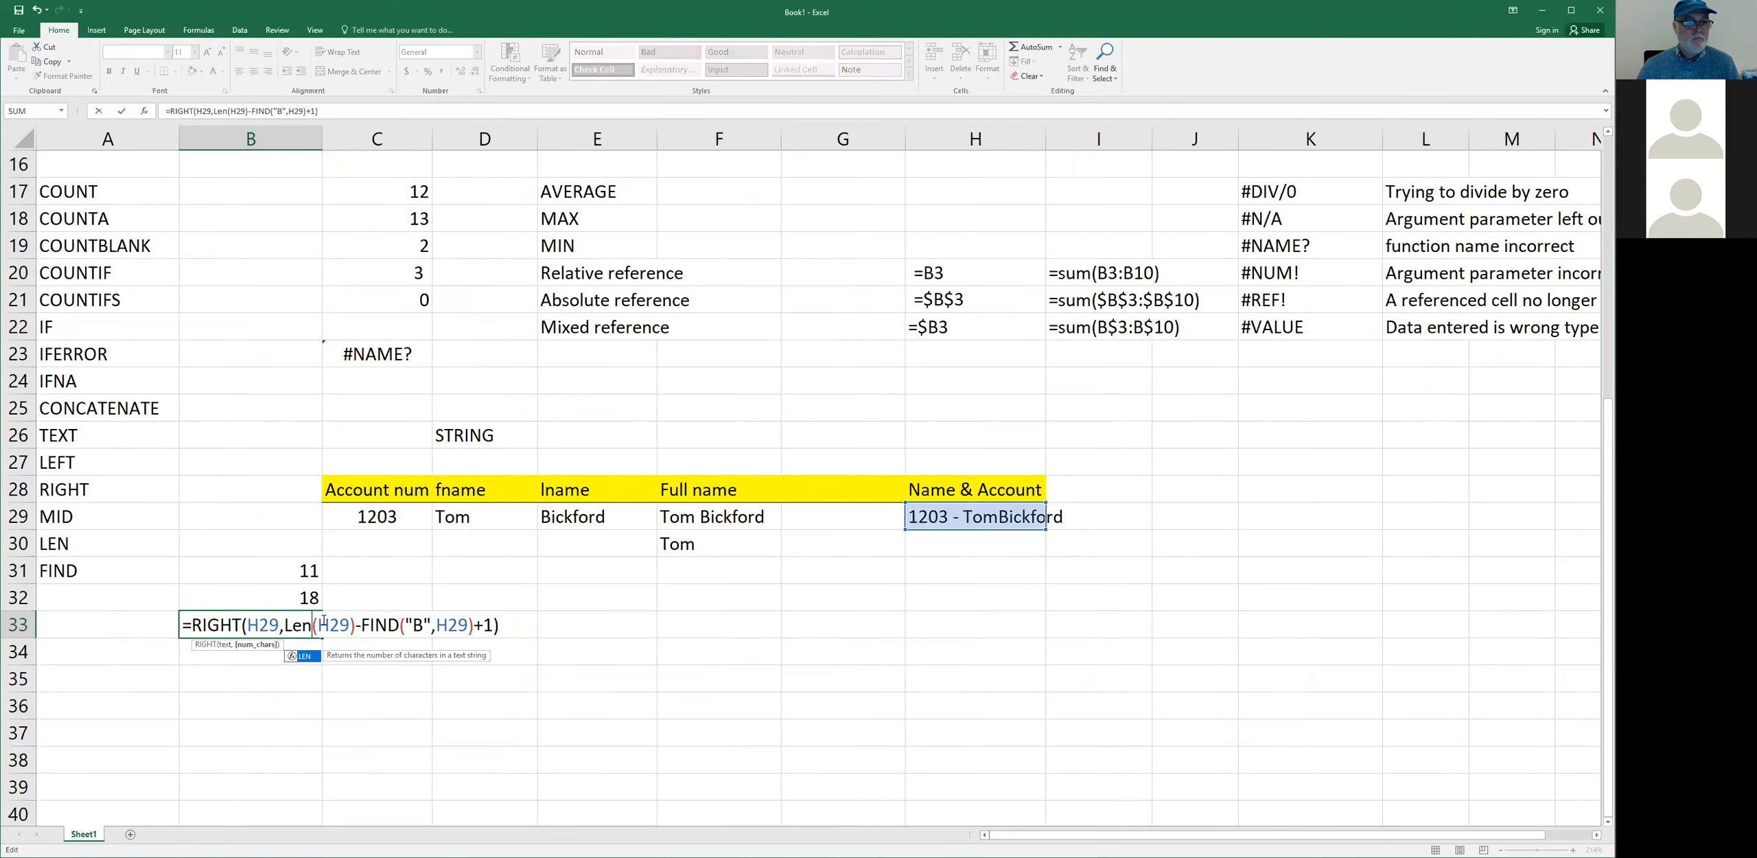
{"action": "key", "text": "Return"}
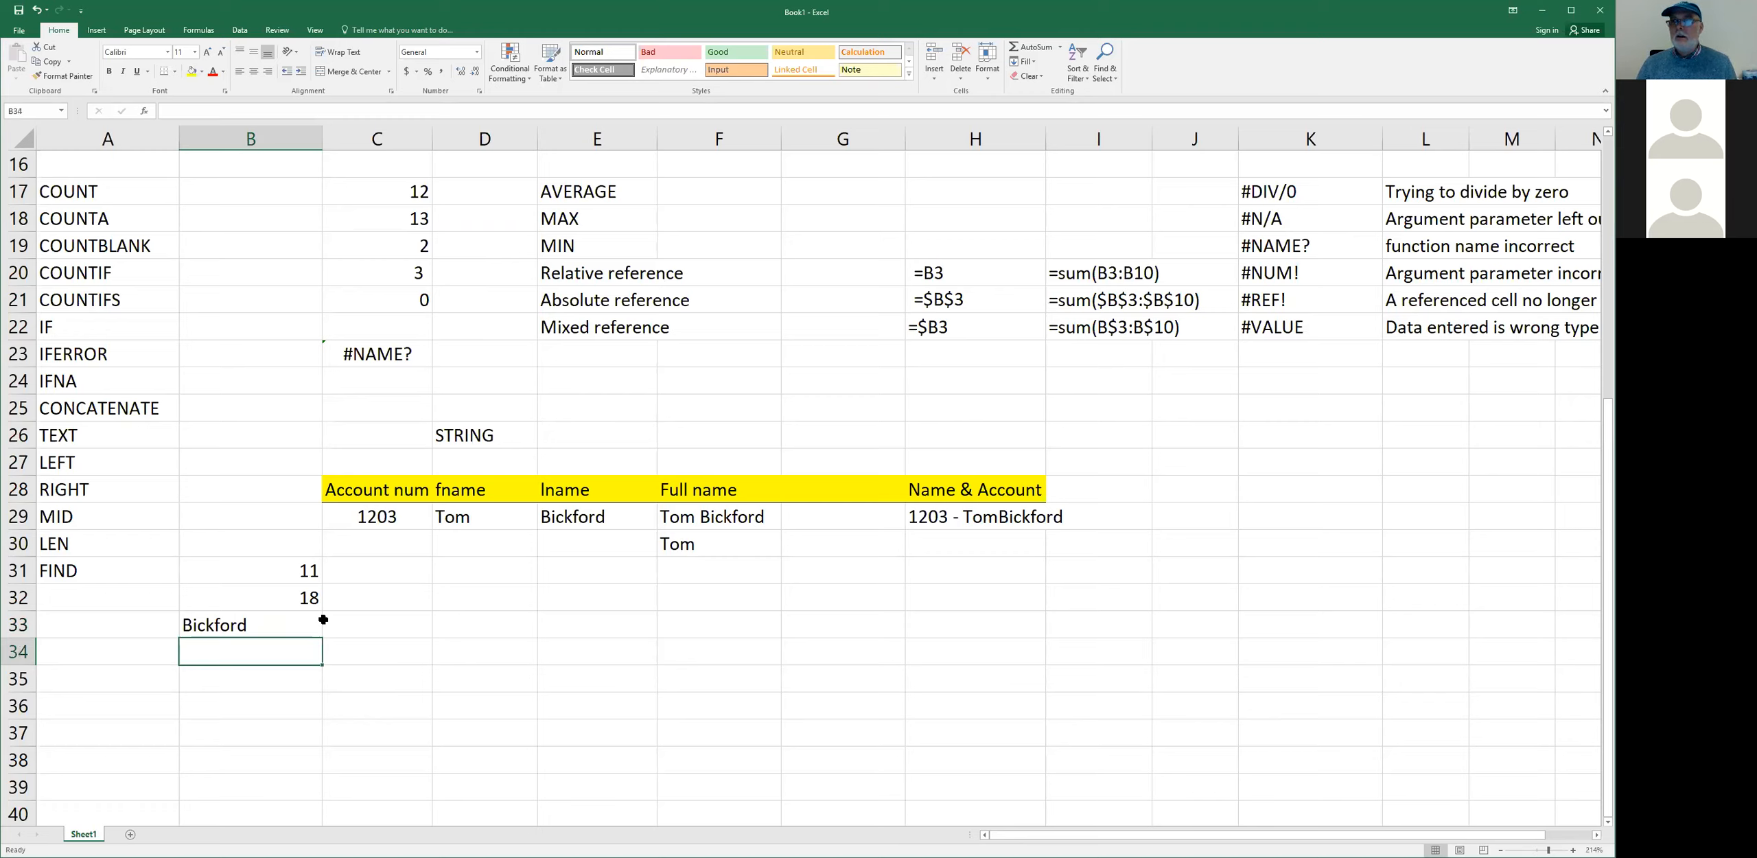
- Review the account number, name and Full name cells in row 29, plus the LEFT formula in F30
{"action": "left_click", "coordinate": [410, 515]}
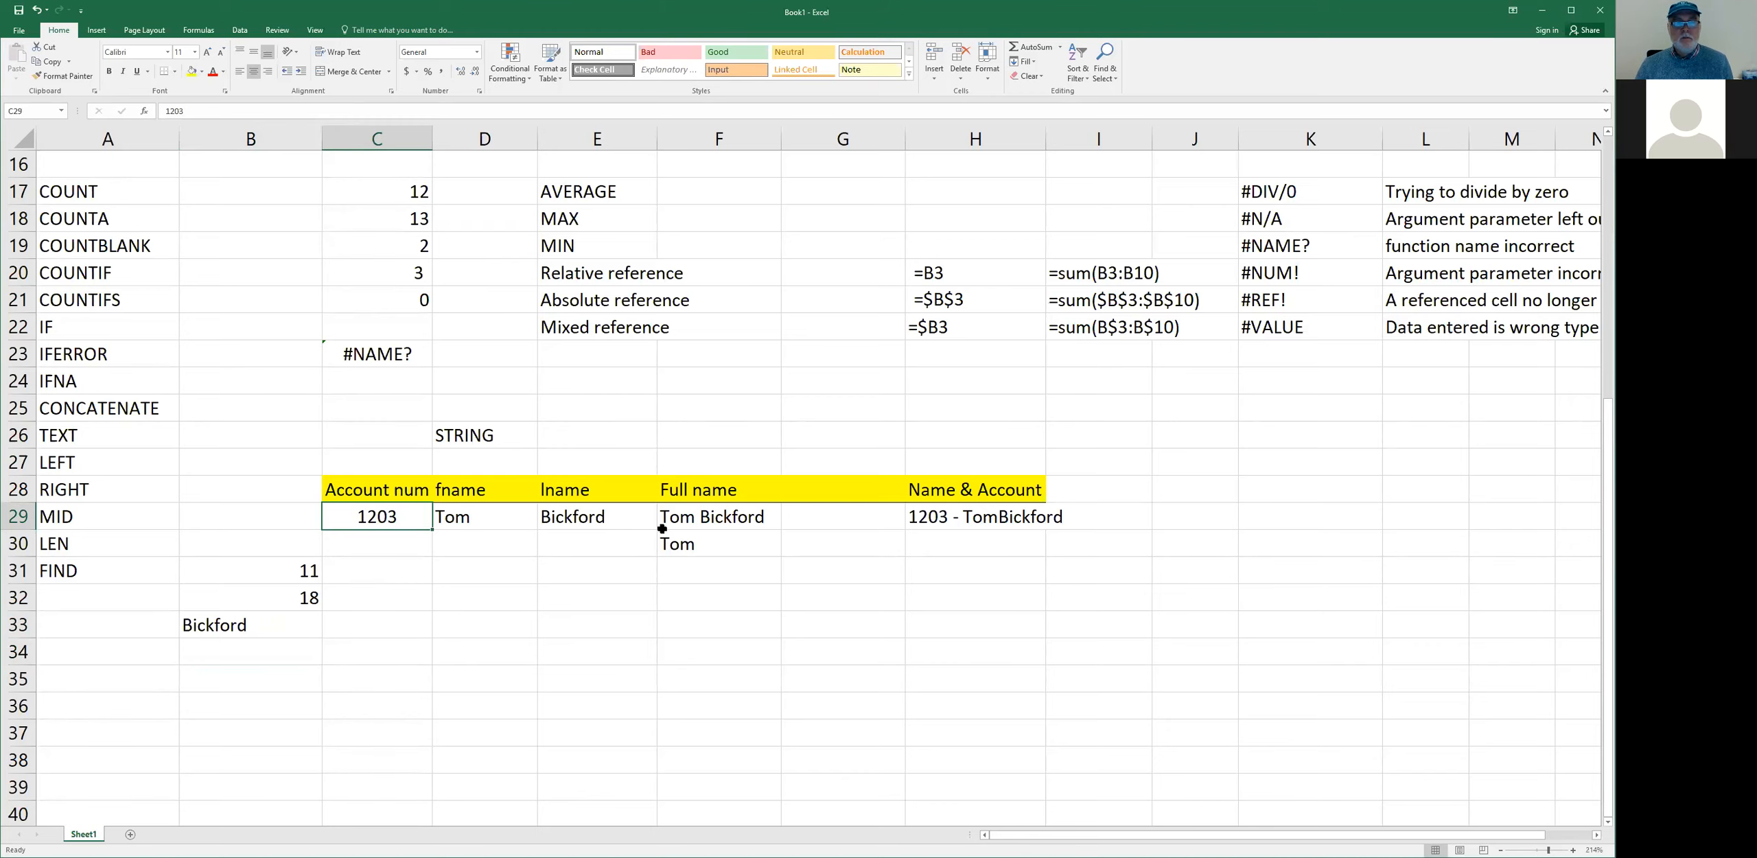
{"action": "key", "text": "Right"}
{"action": "key", "text": "Right"}
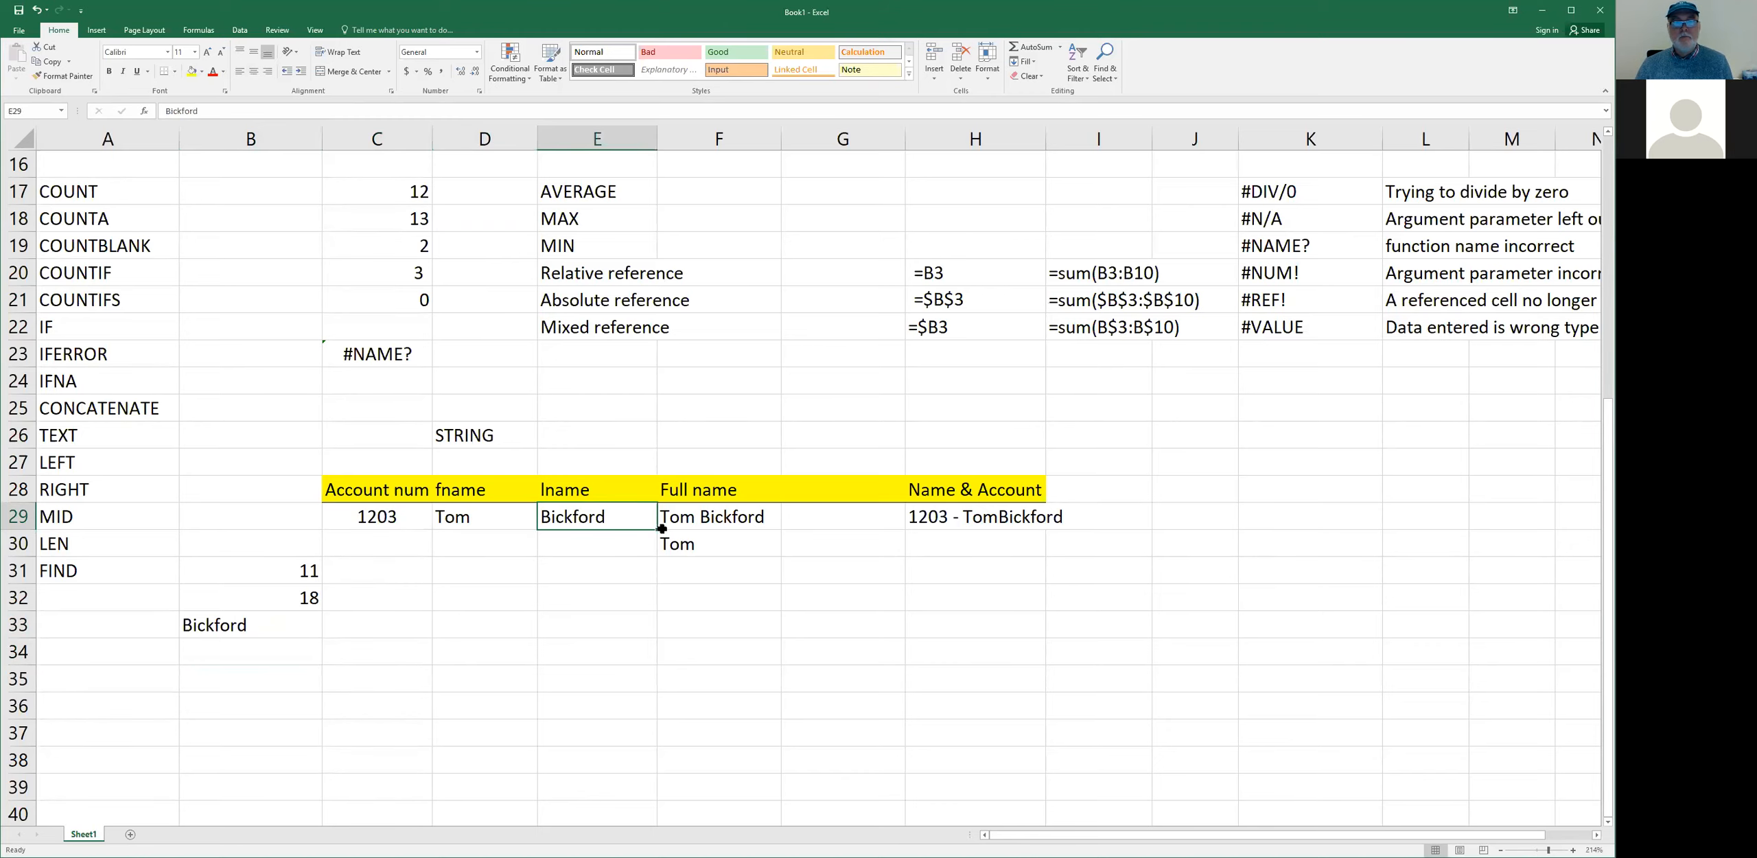
{"action": "key", "text": "Right"}
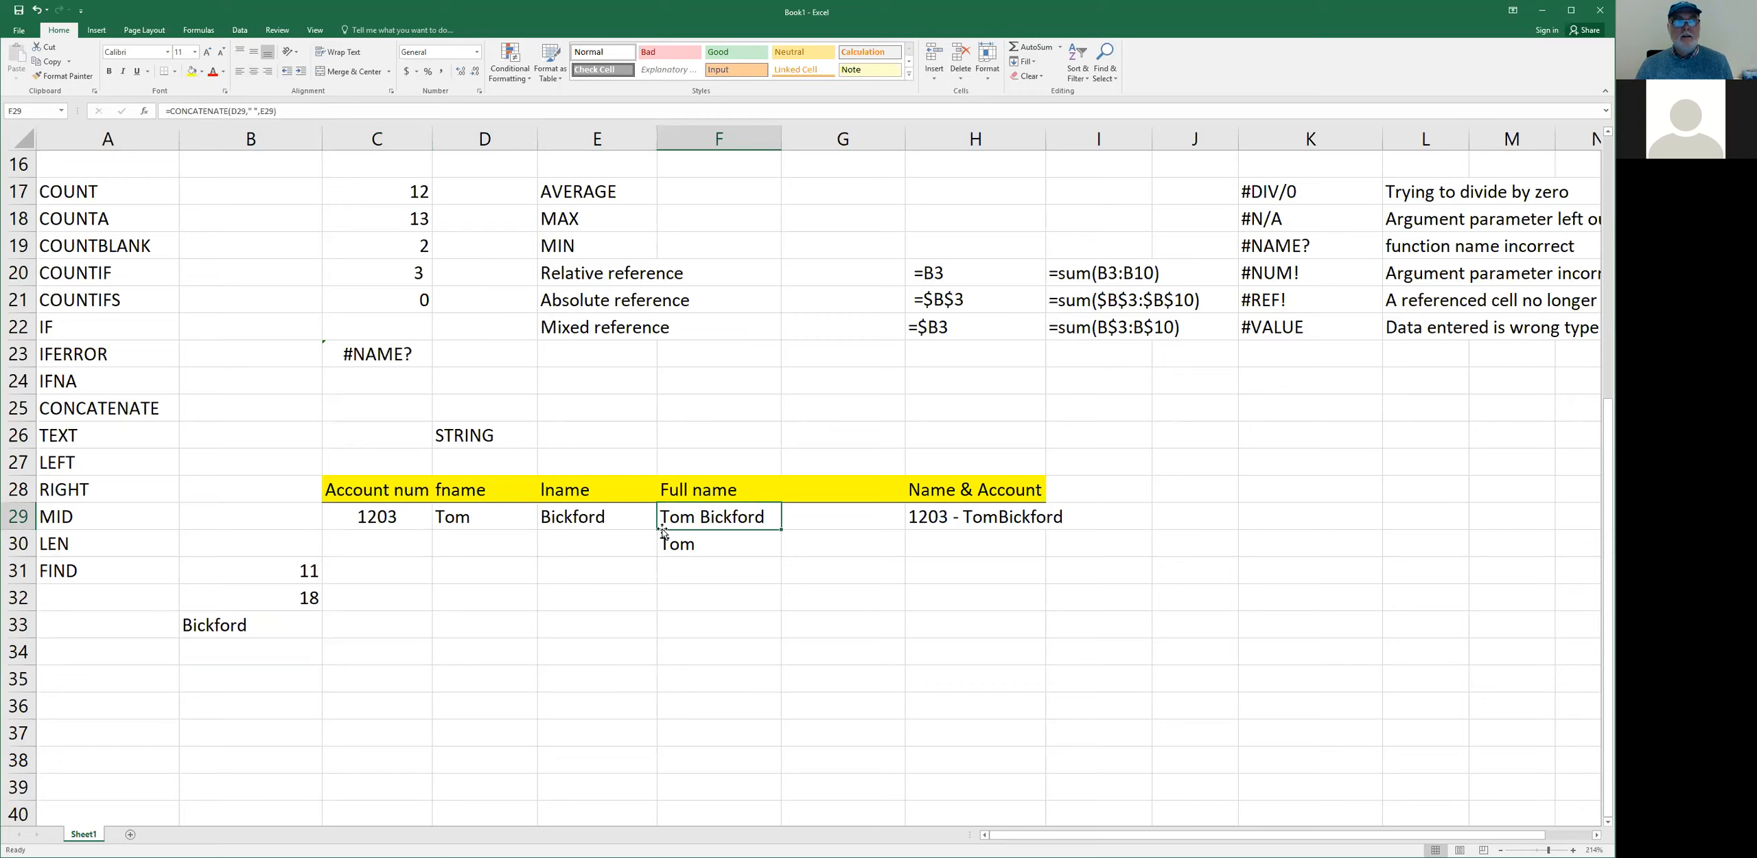
{"action": "key", "text": "Down"}
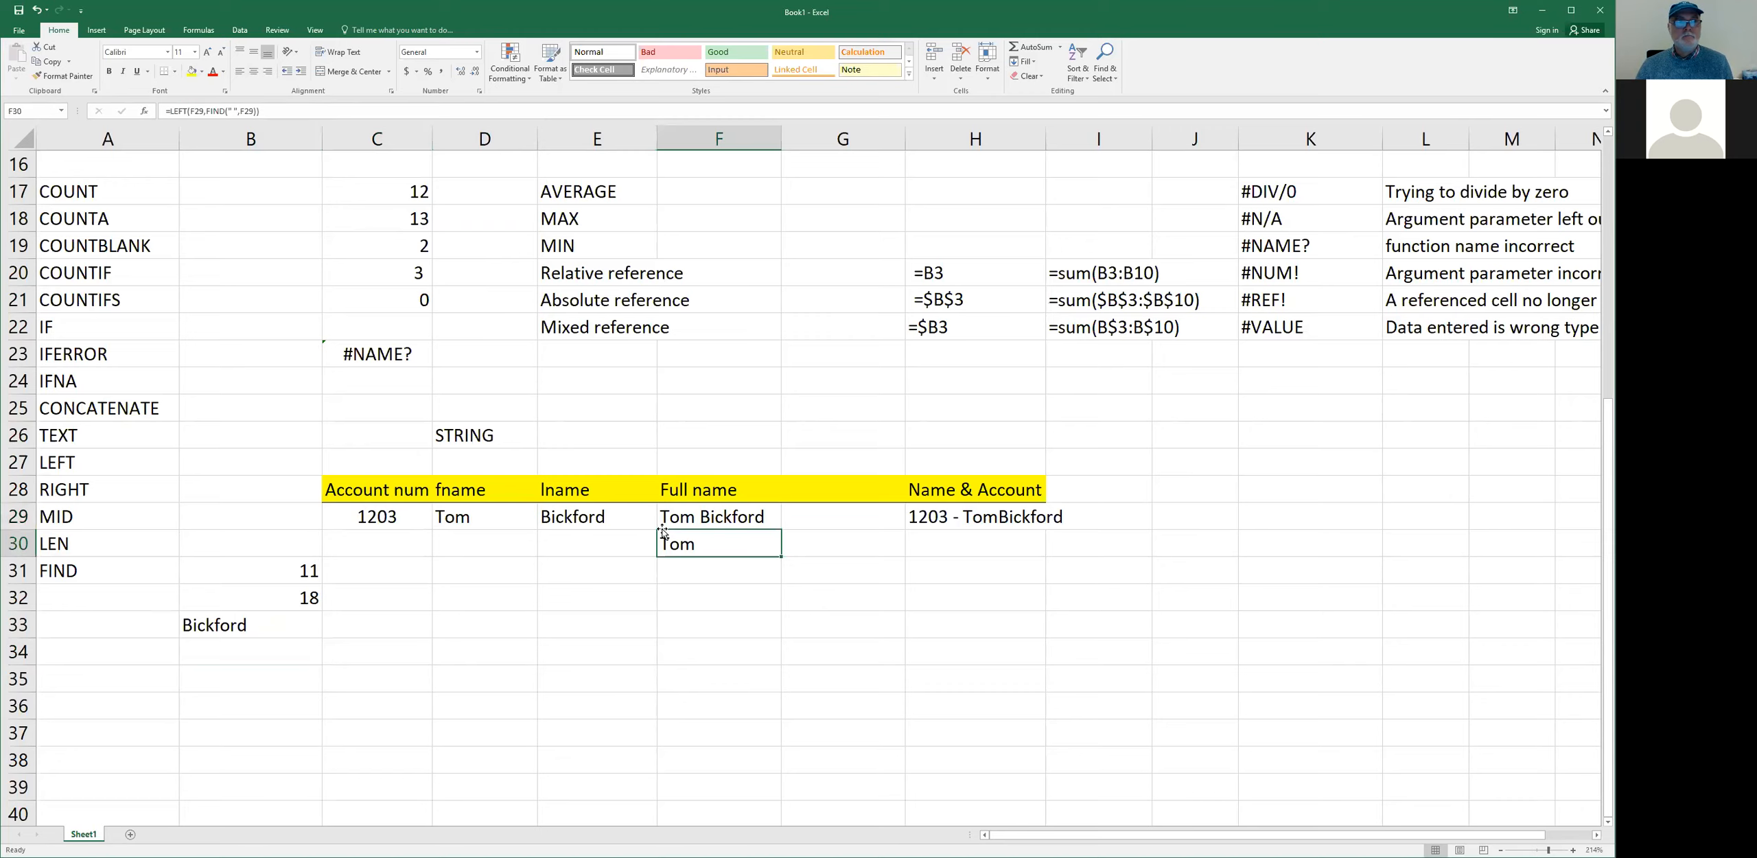
- Replace the formula in F30 with =CONCATENATE(D29+E29), joining the first and last name cells with a plus sign
{"action": "key", "text": "Delete"}
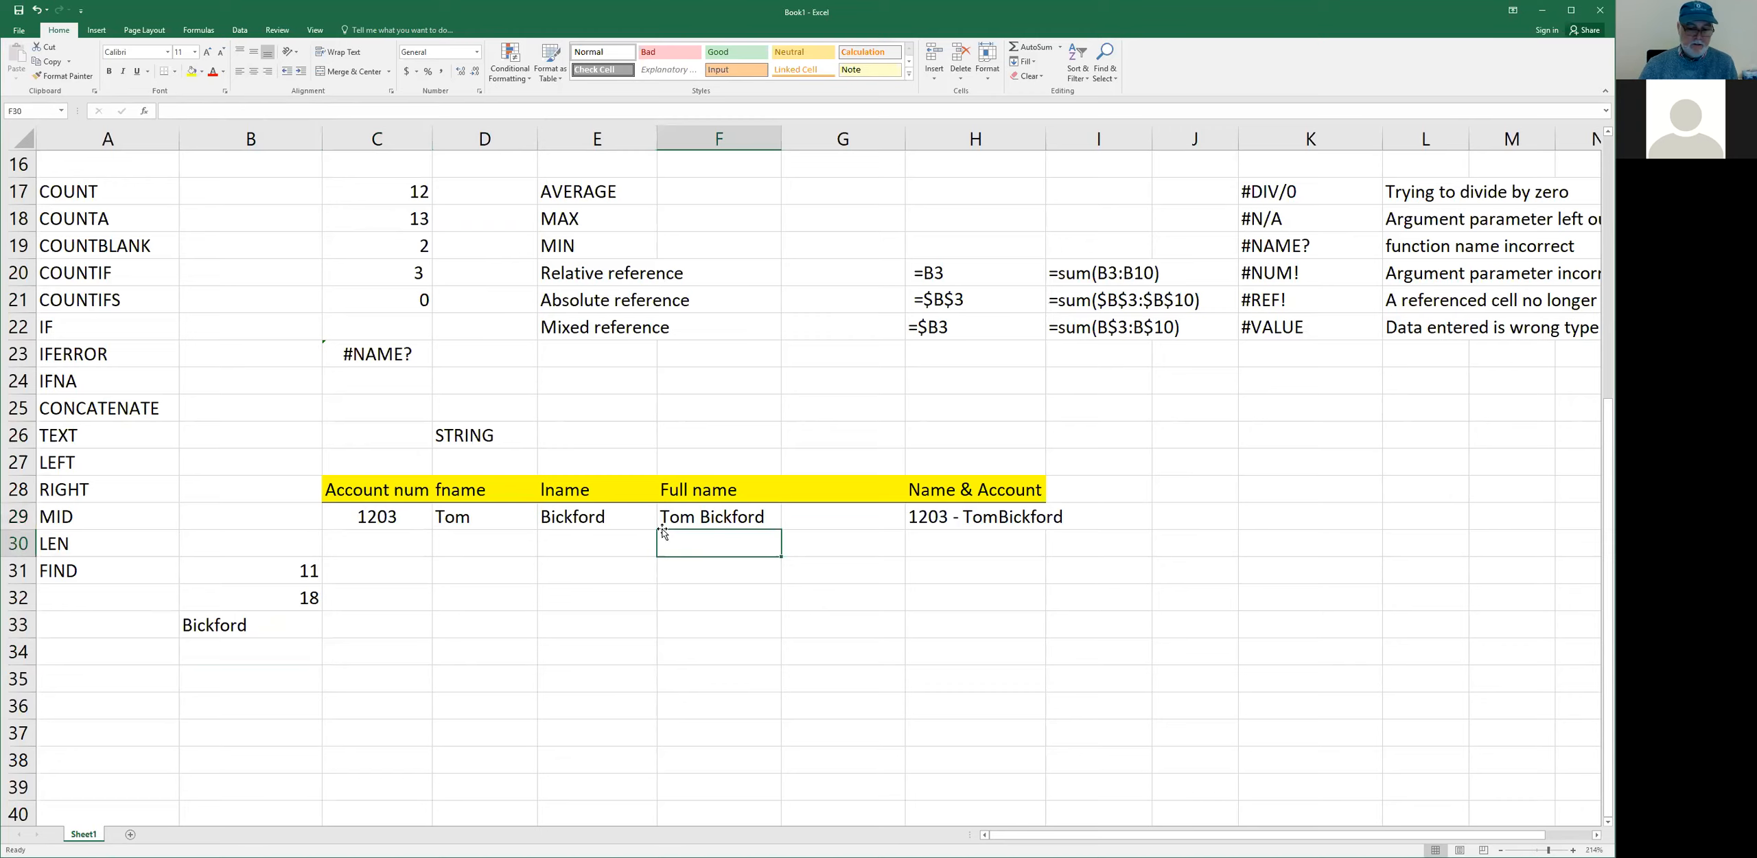
{"action": "type", "text": "="}
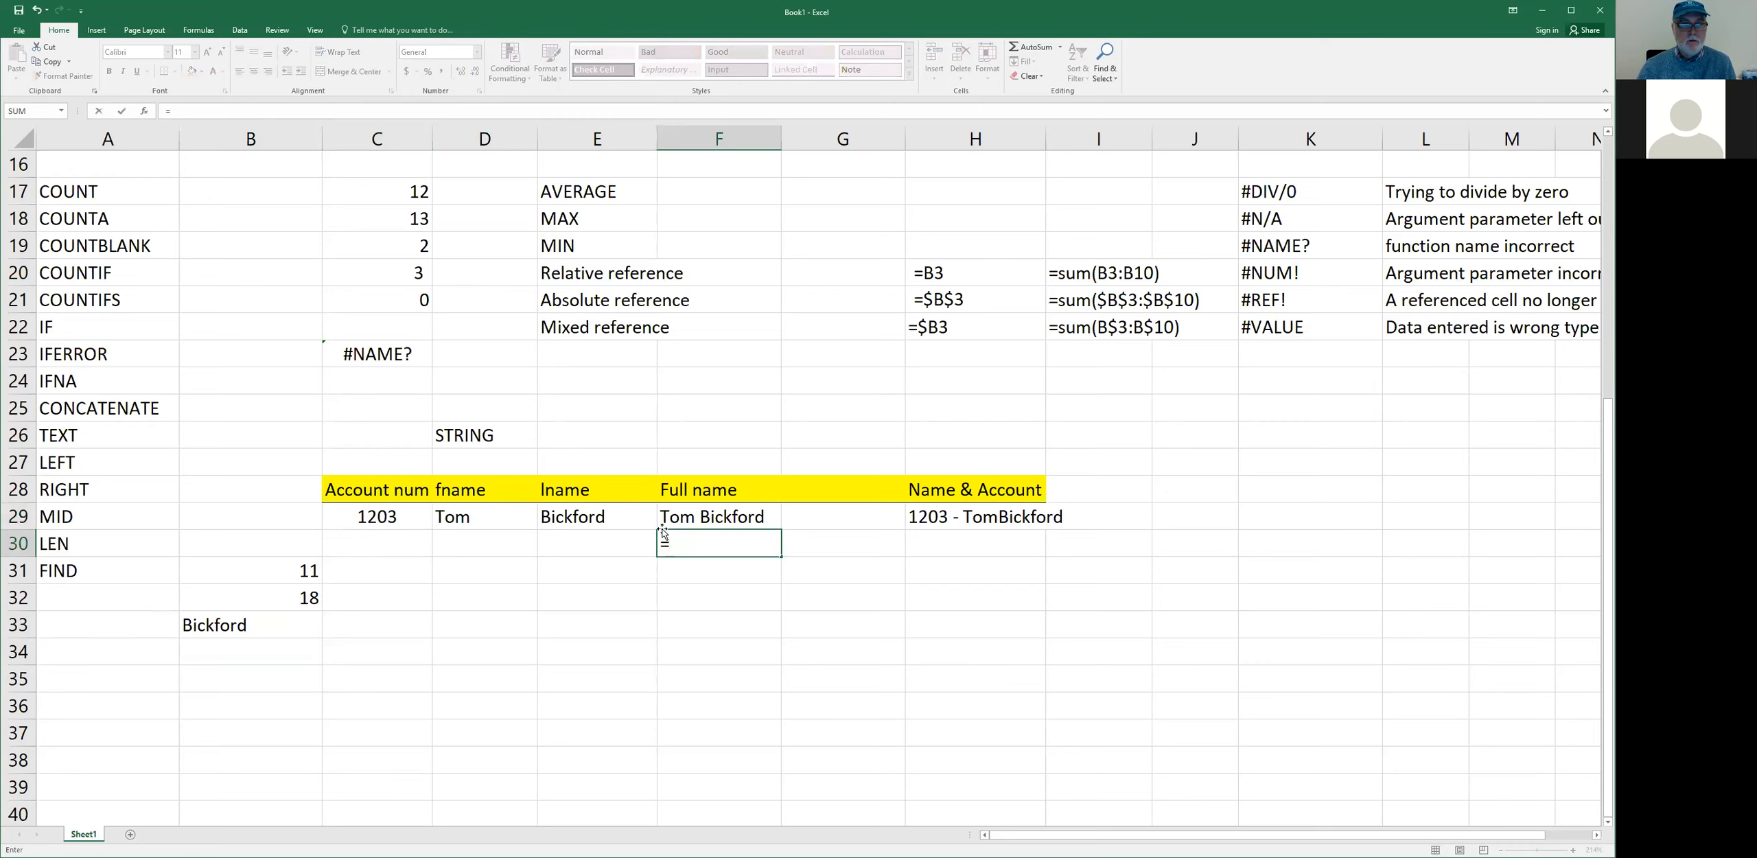
{"action": "type", "text": "concatenate("}
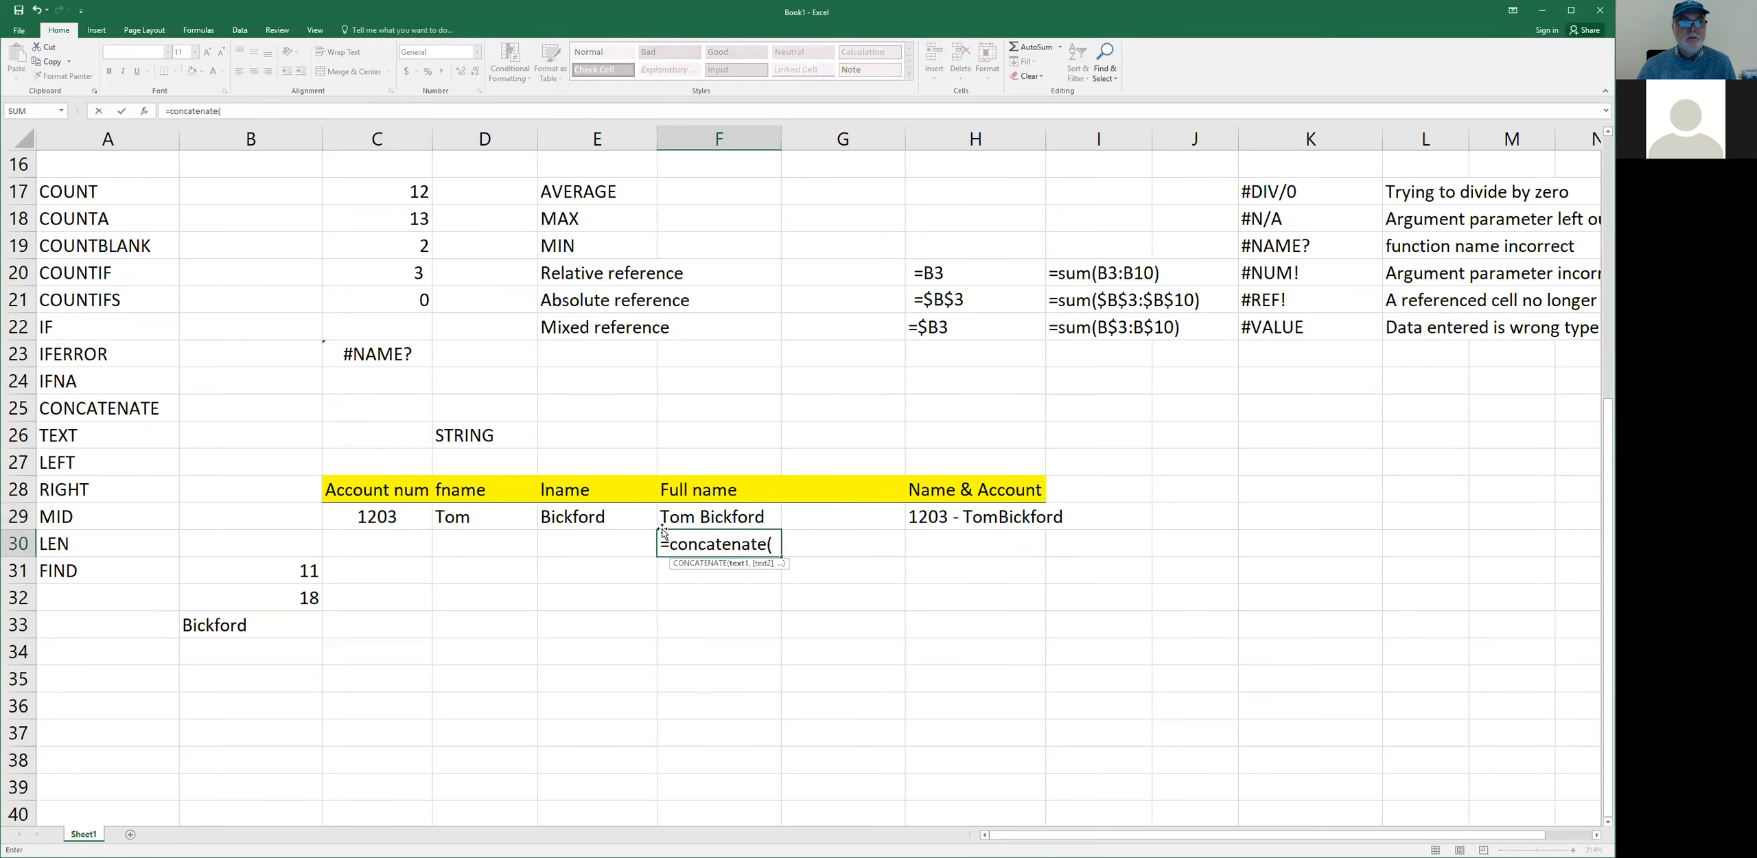
{"action": "type", "text": "D29"}
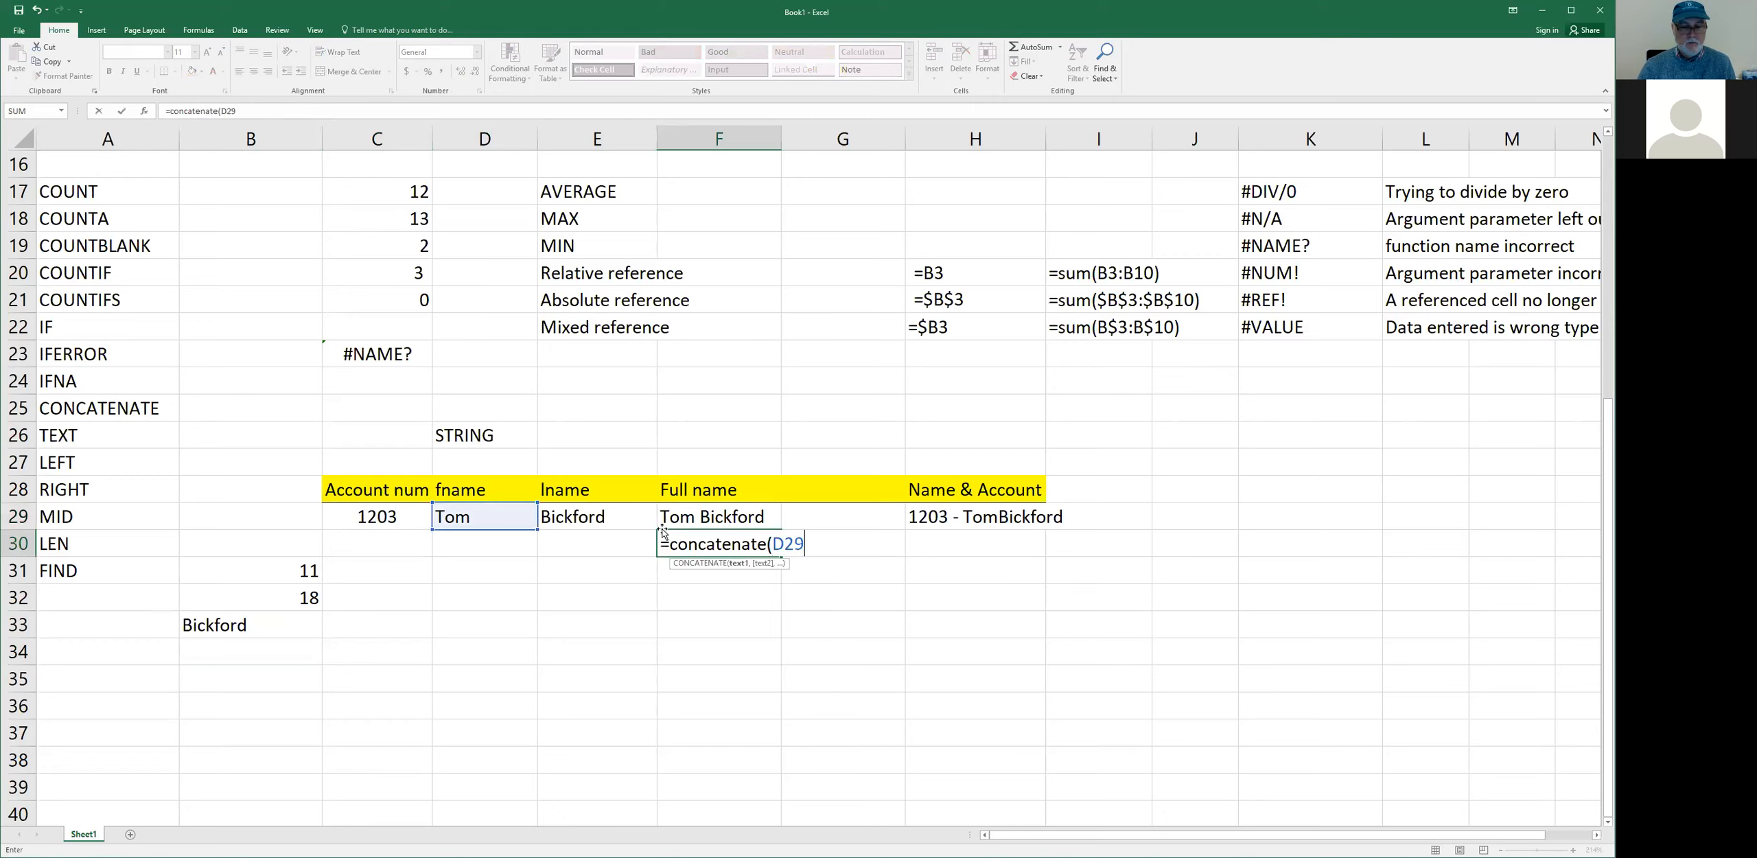
{"action": "type", "text": "+E29)"}
{"action": "key", "text": "Return"}
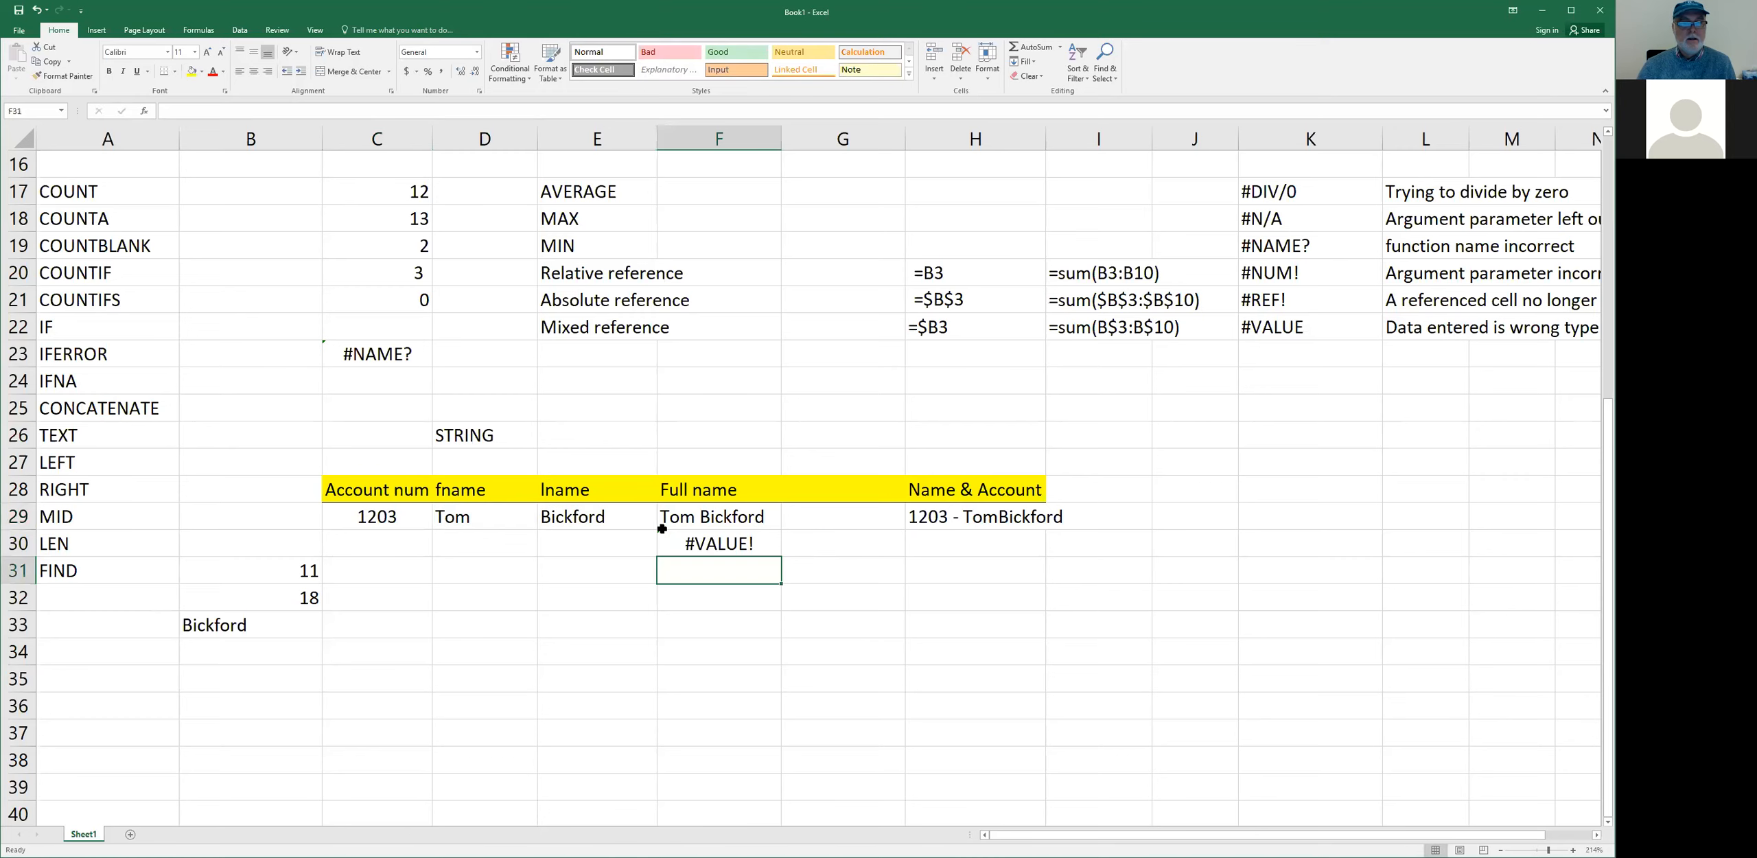
- Try the account number and first name instead by changing the F30 formula to =CONCATENATE(C29+D29)
{"action": "left_click", "coordinate": [663, 532]}
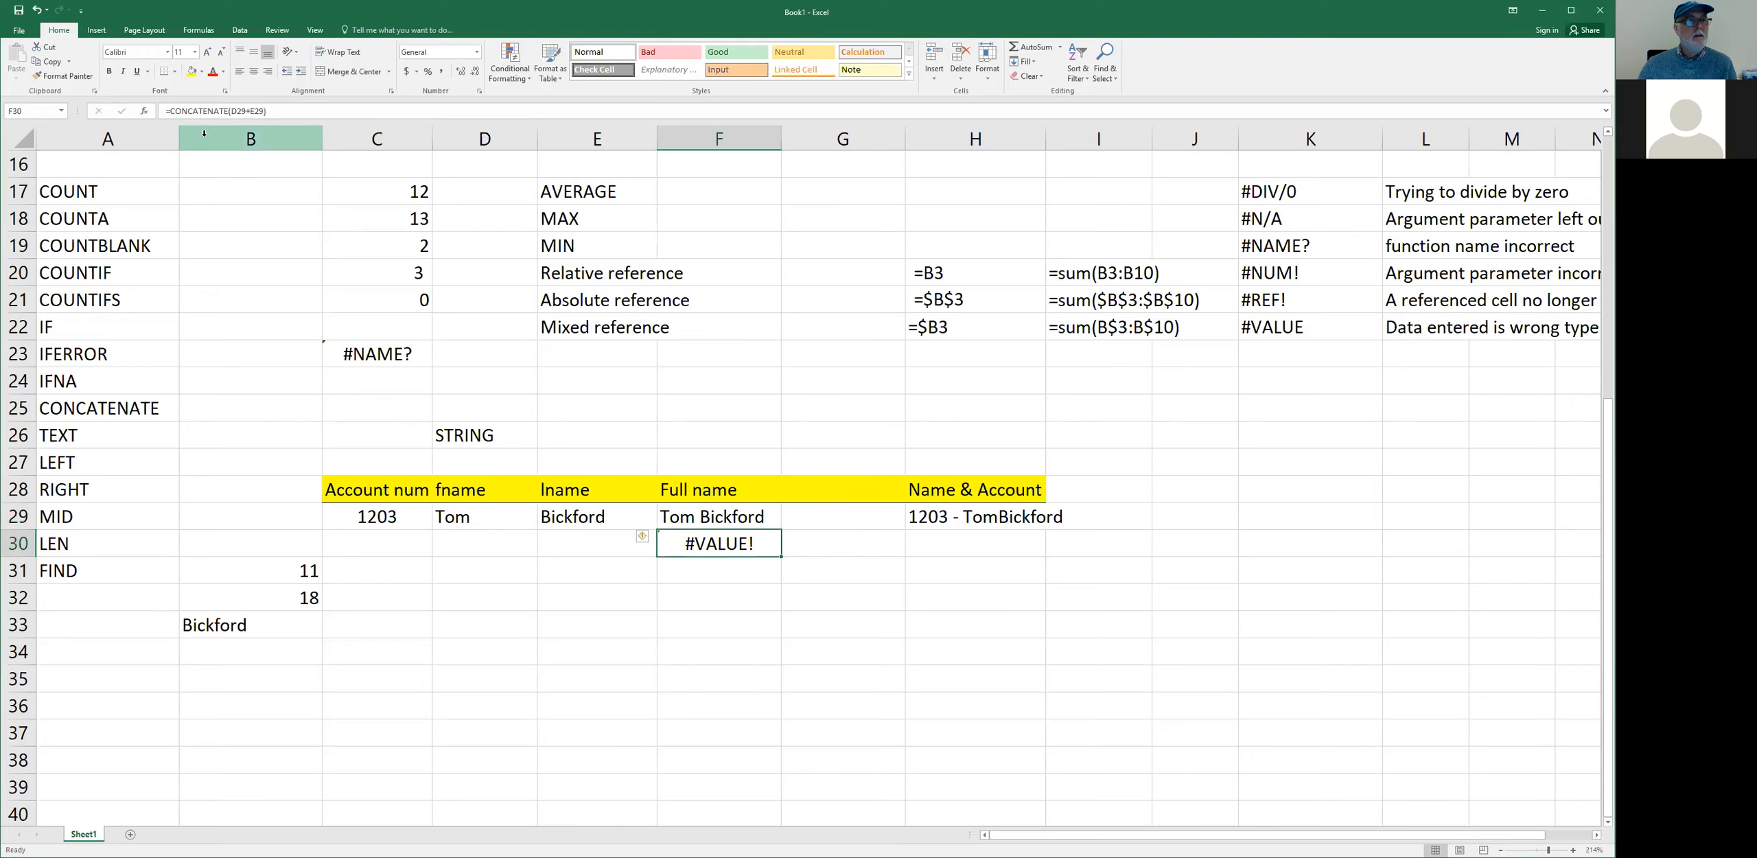
{"action": "left_click", "coordinate": [240, 111]}
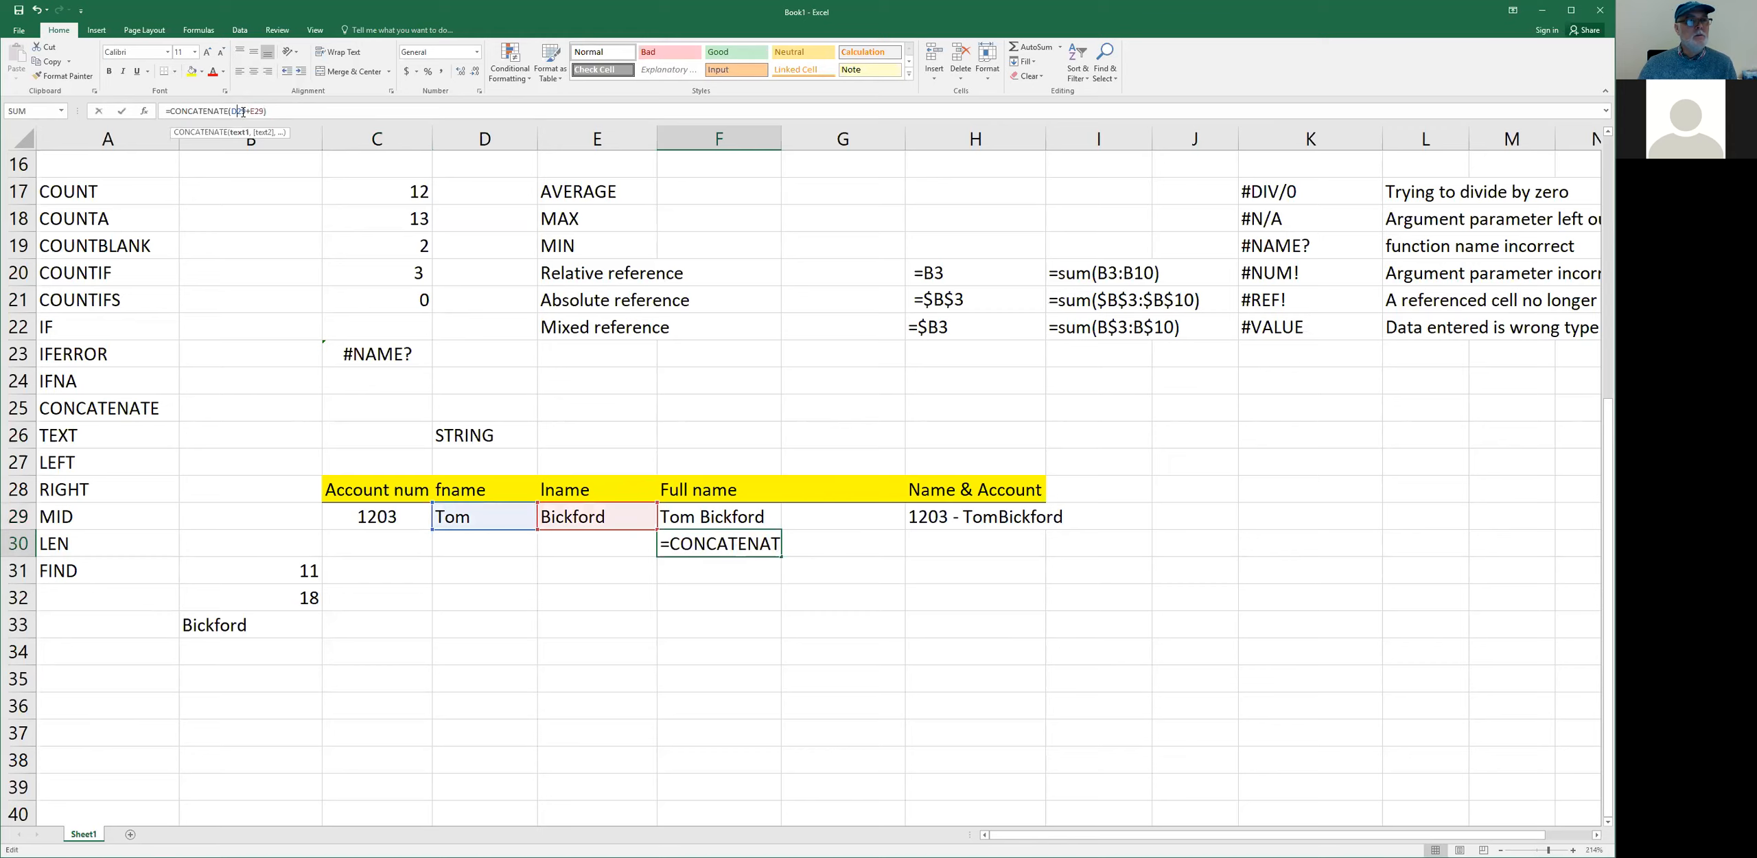
{"action": "key", "text": "BackSpace"}
{"action": "type", "text": "C"}
{"action": "key", "text": "Right"}
{"action": "key", "text": "Right"}
{"action": "key", "text": "Right"}
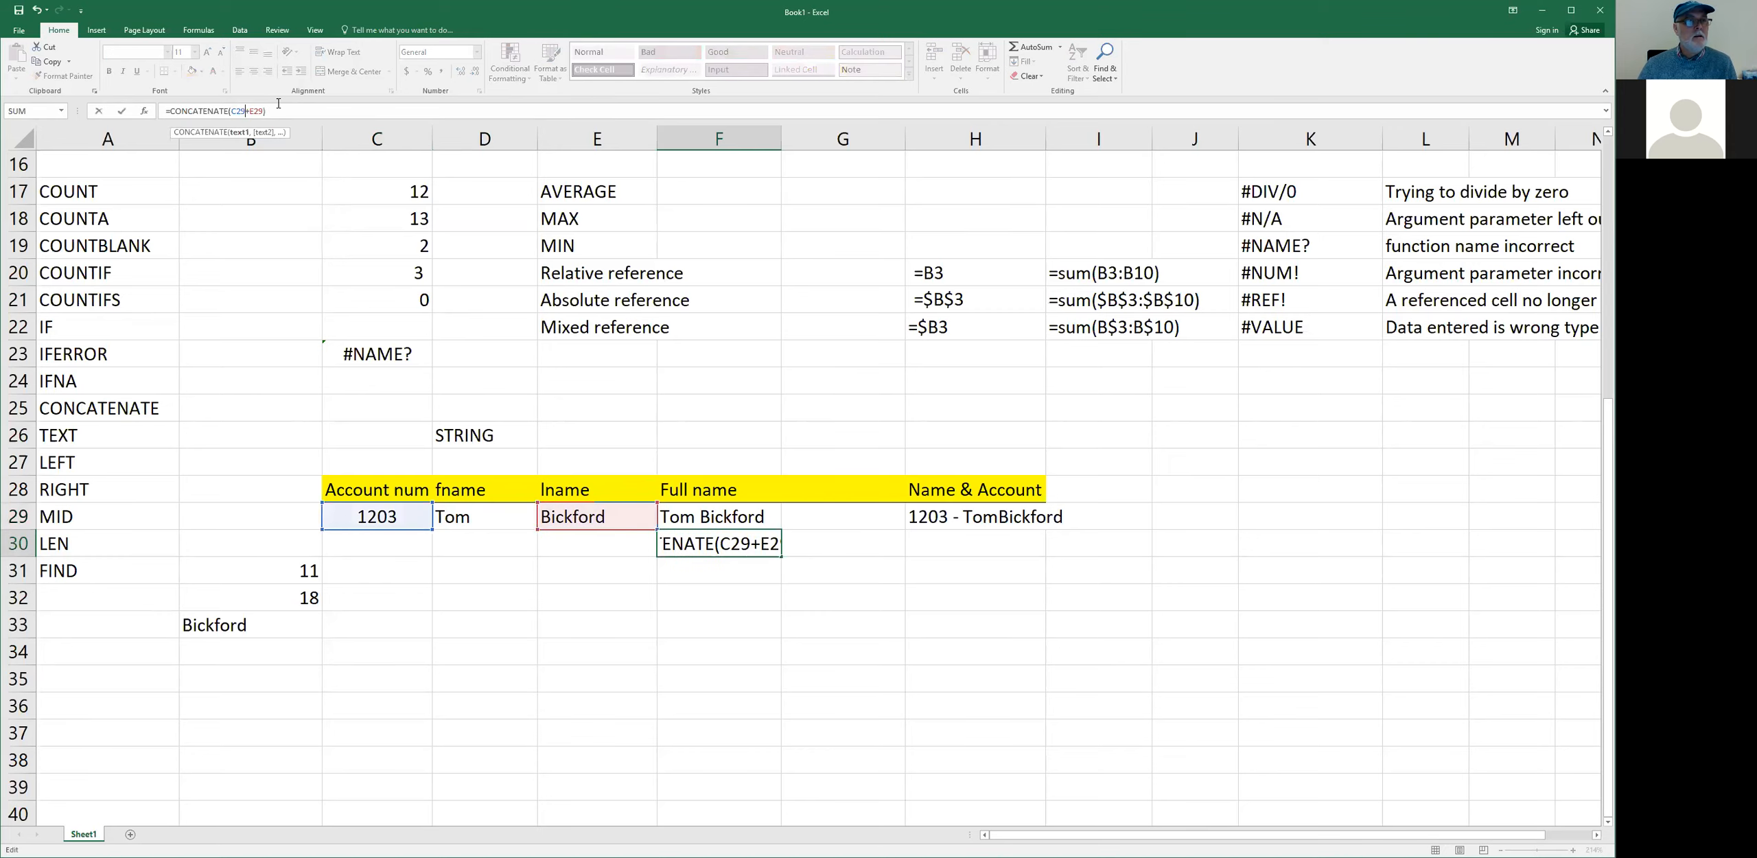
{"action": "key", "text": "Delete"}
{"action": "type", "text": "D"}
{"action": "key", "text": "Right"}
{"action": "key", "text": "Return"}
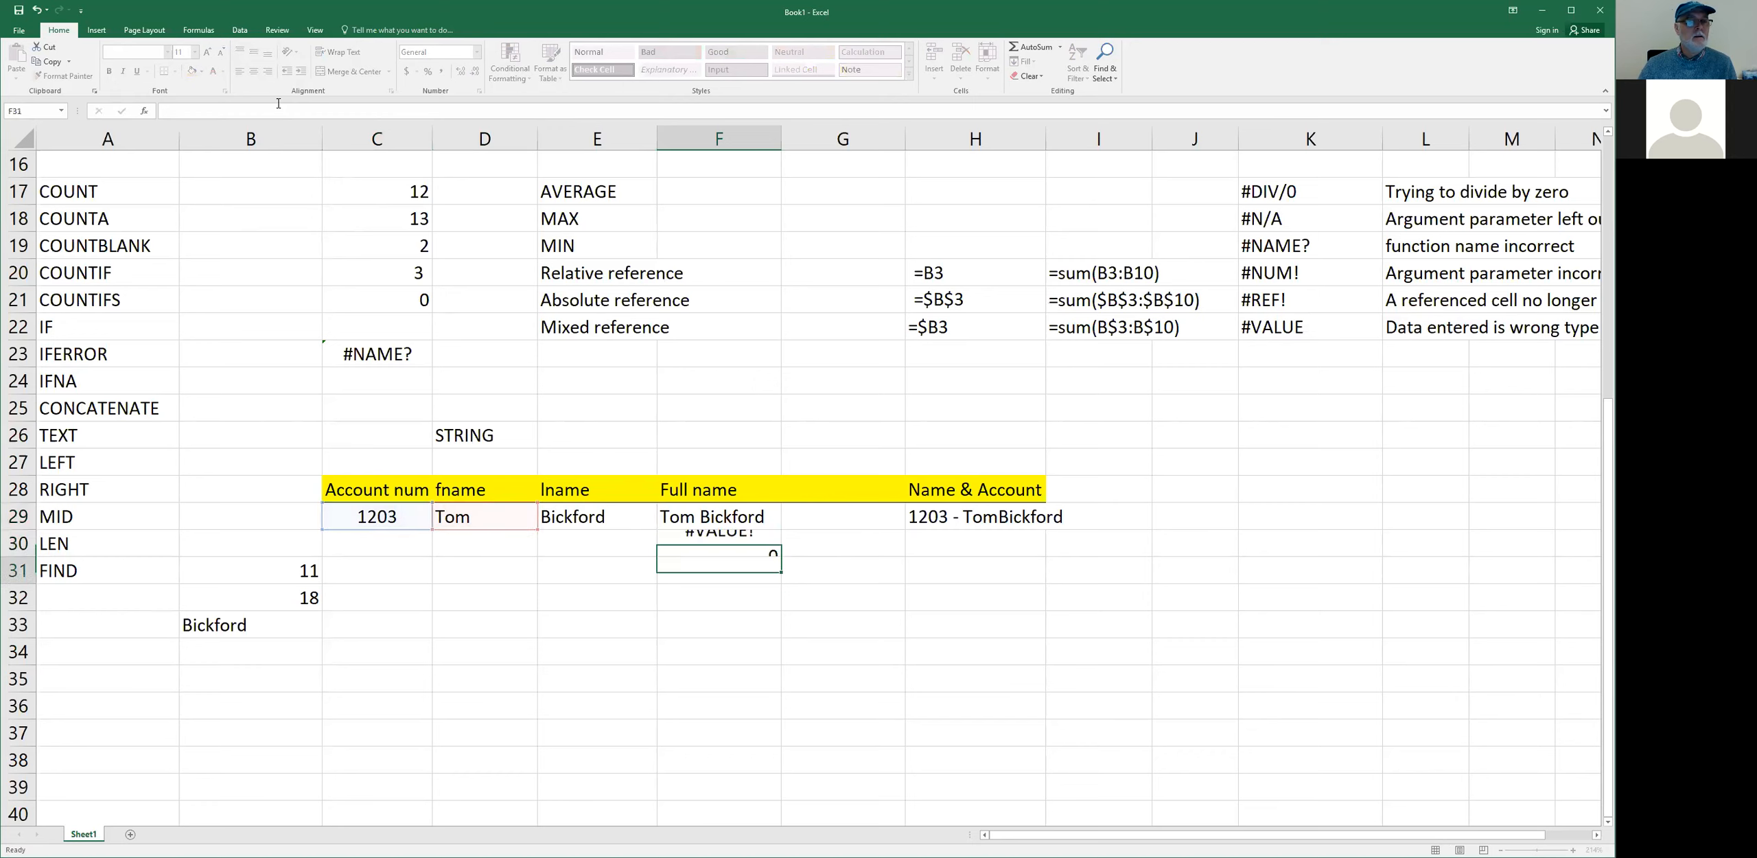
{"action": "key", "text": "Up"}
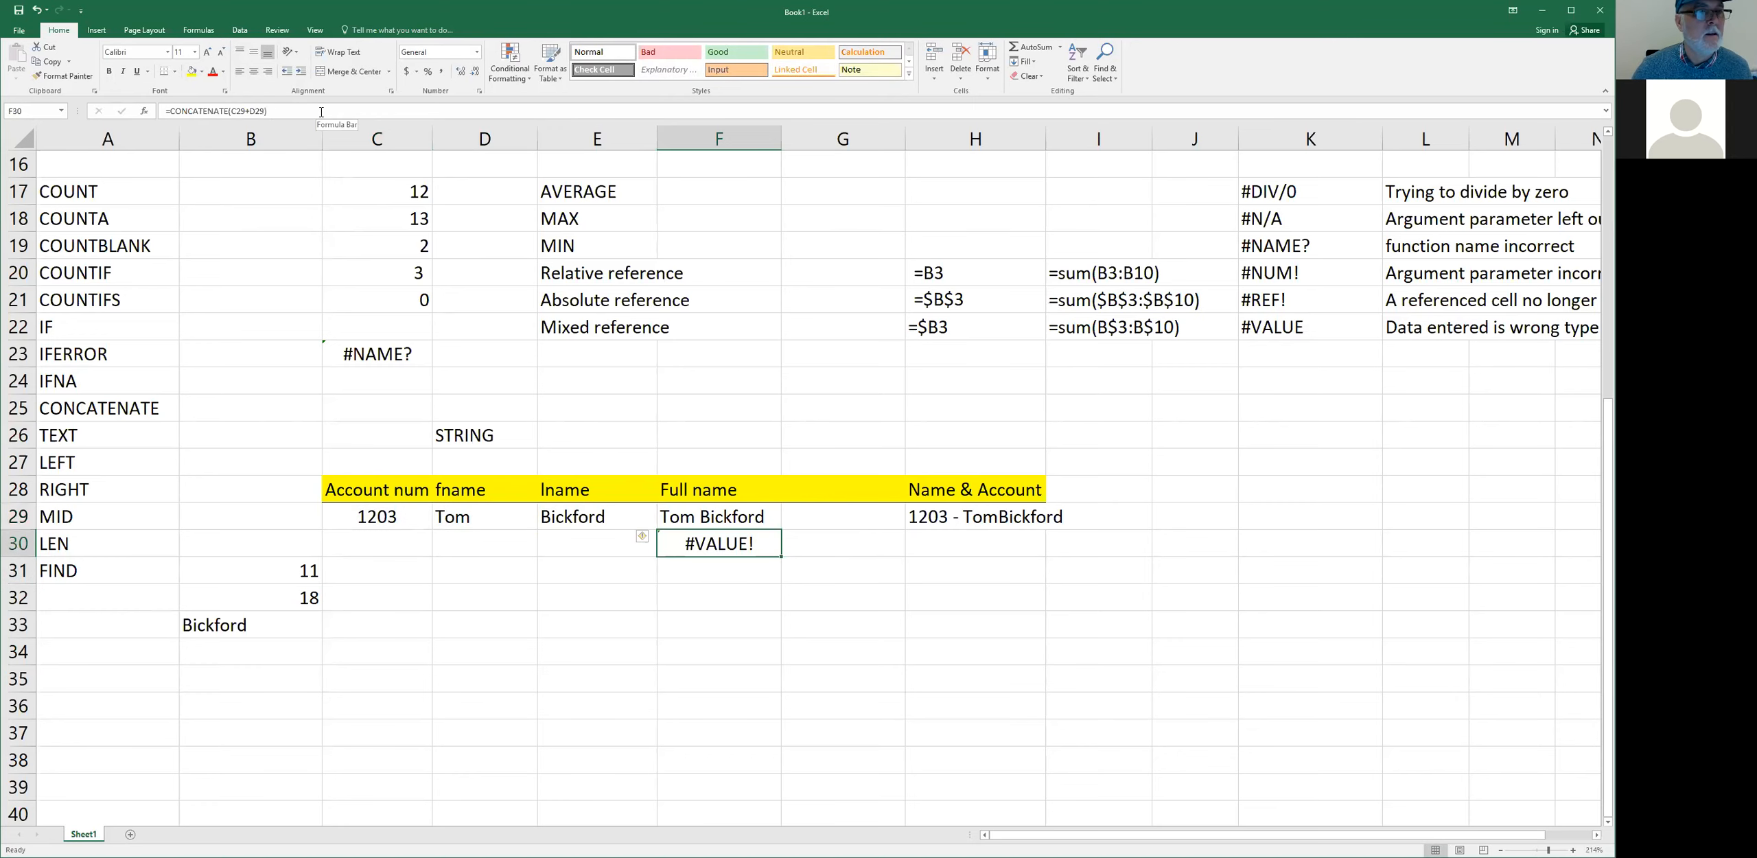
- Check the name cells D29 and E29, and restore the F30 formula to =CONCATENATE(D29+E29)
{"action": "left_click", "coordinate": [470, 520]}
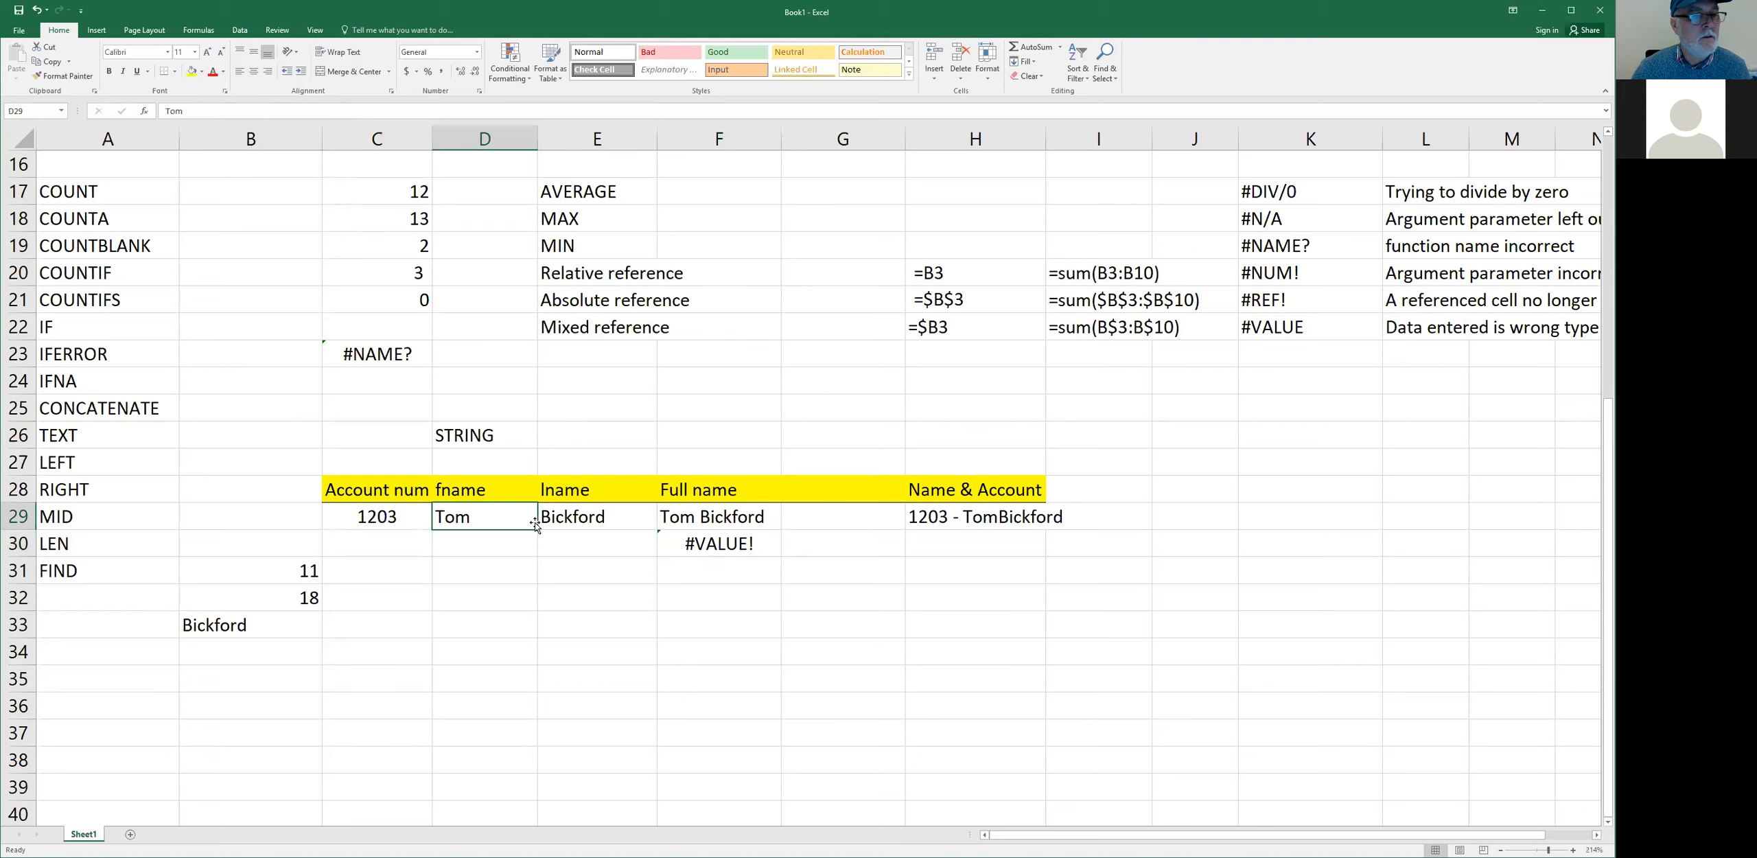
{"action": "left_click", "coordinate": [585, 514]}
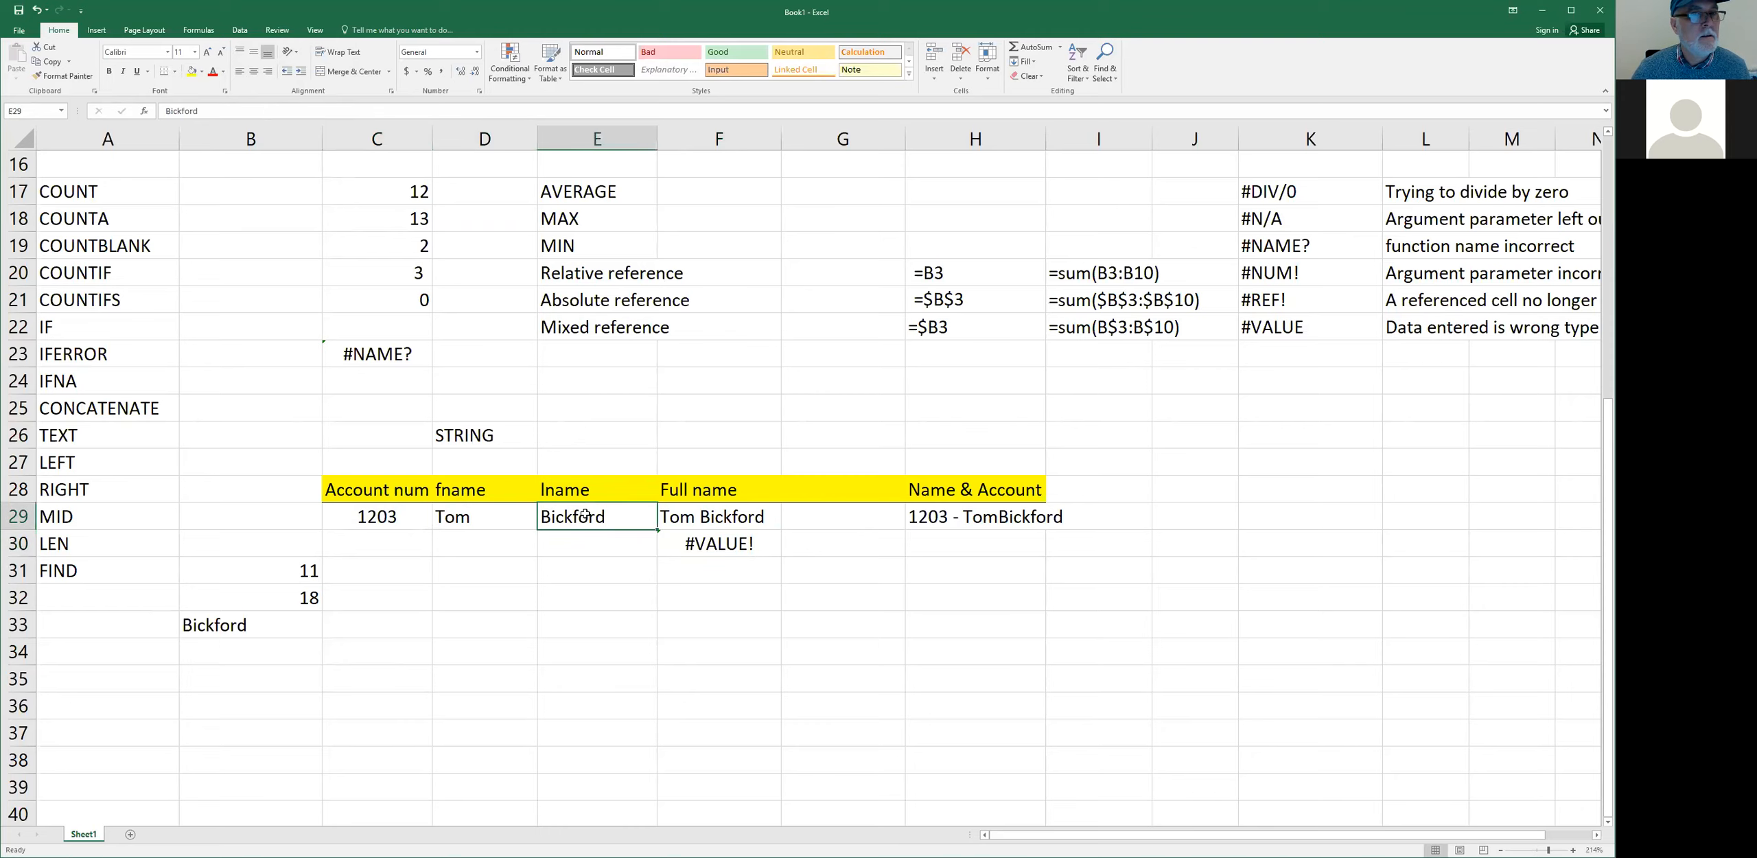
{"action": "left_click", "coordinate": [711, 542]}
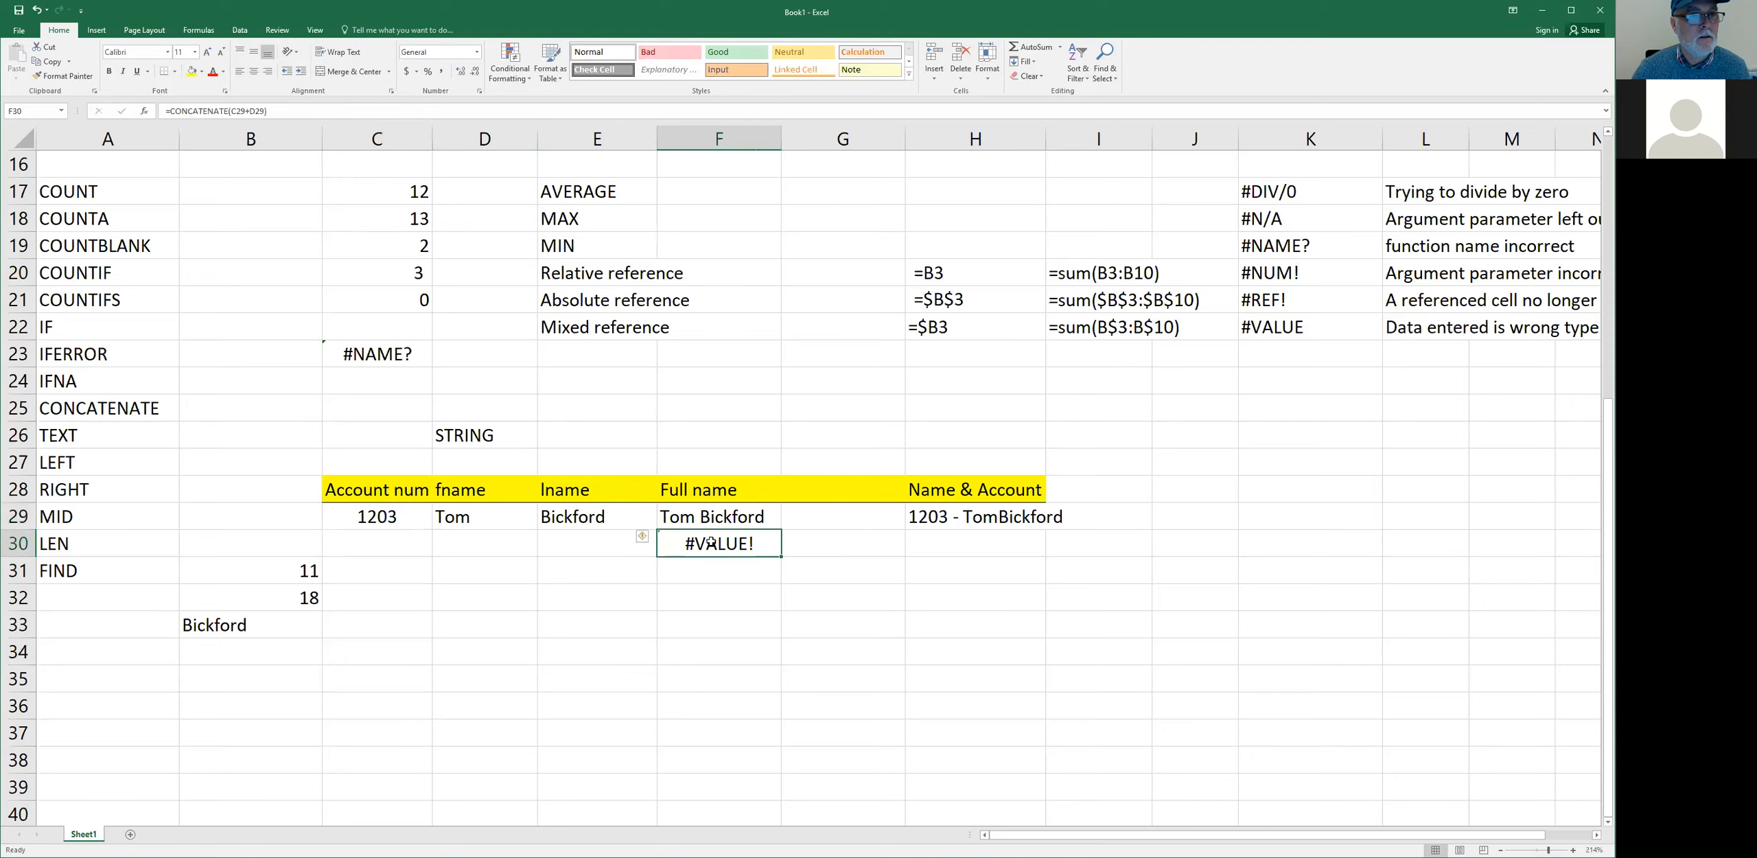
{"action": "left_click", "coordinate": [508, 519]}
{"action": "left_click", "coordinate": [660, 543]}
{"action": "left_click", "coordinate": [231, 110]}
{"action": "key", "text": "Delete"}
{"action": "type", "text": "D"}
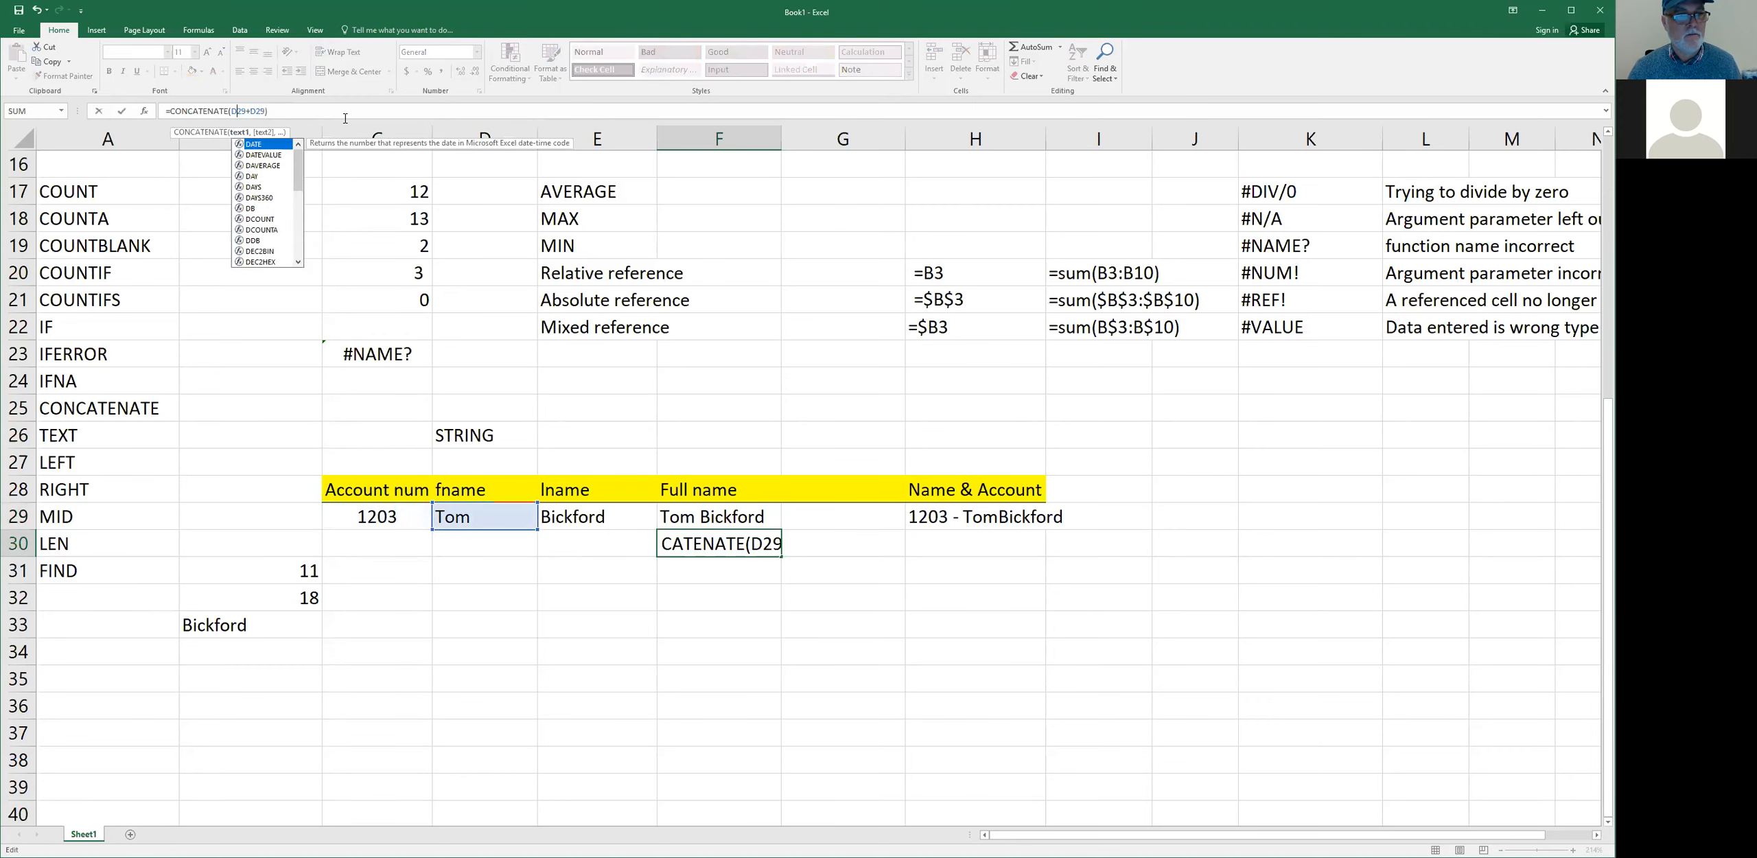
{"action": "key", "text": "Right"}
{"action": "key", "text": "Right"}
{"action": "key", "text": "Right"}
{"action": "key", "text": "Delete"}
{"action": "type", "text": "E"}
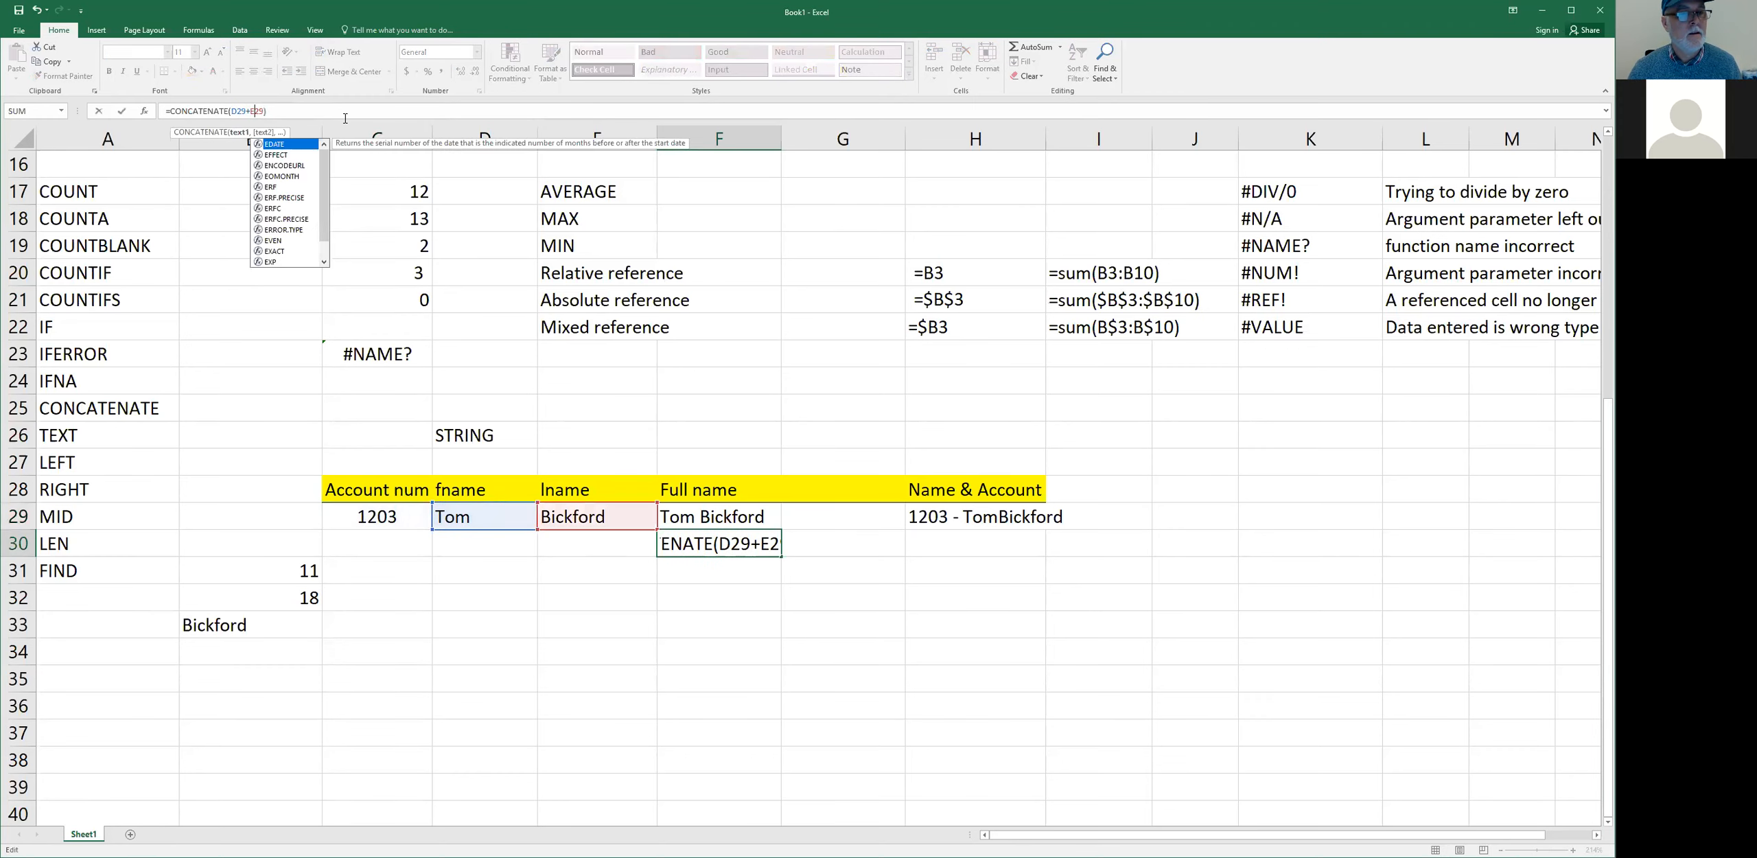
{"action": "key", "text": "ctrl+Return"}
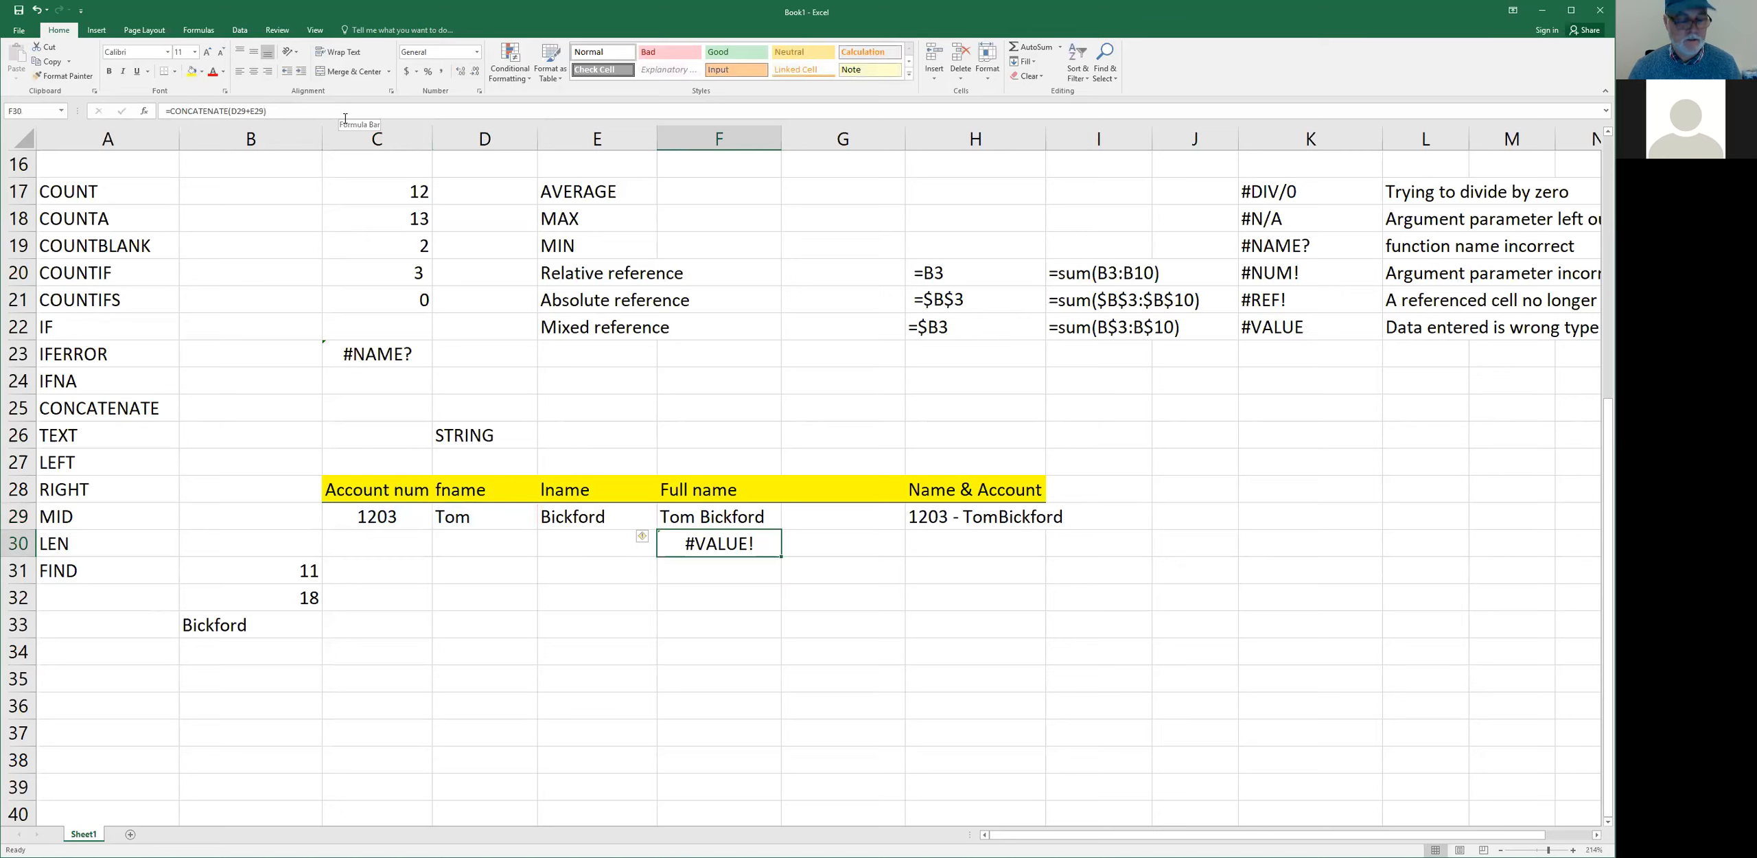
- Replace the plus sign in the F30 formula with a comma so it reads =CONCATENATE(D29,E29)
{"action": "key", "text": "F2"}
{"action": "key", "text": "Left"}
{"action": "key", "text": "Left"}
{"action": "key", "text": "Left"}
{"action": "key", "text": "Left"}
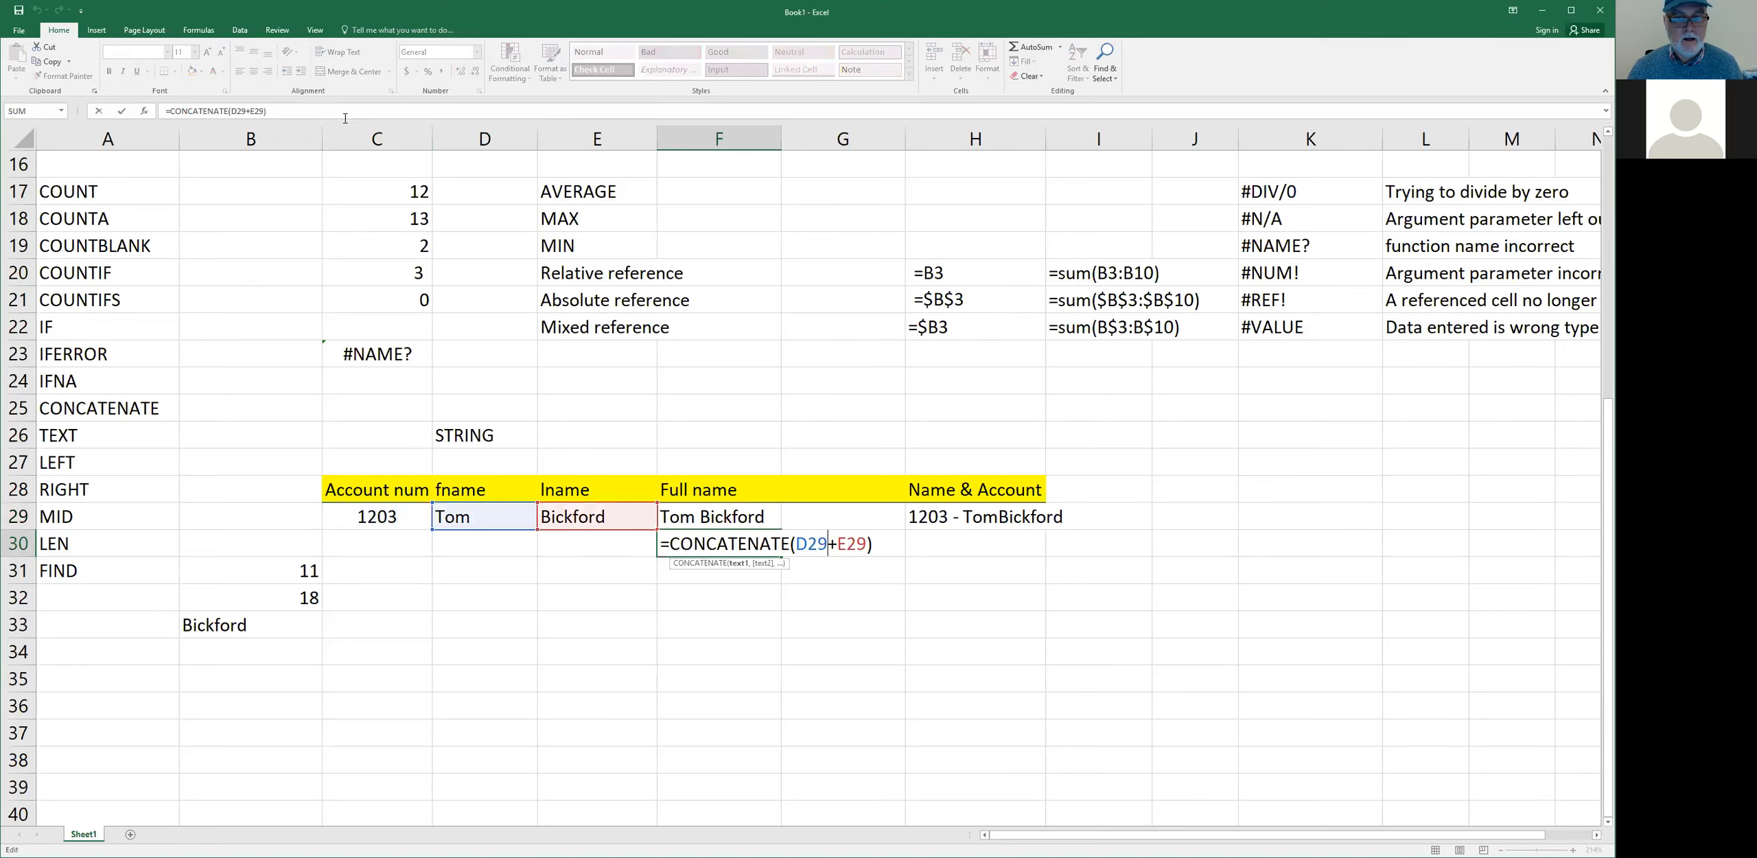
{"action": "key", "text": "BackSpace"}
{"action": "type", "text": ","}
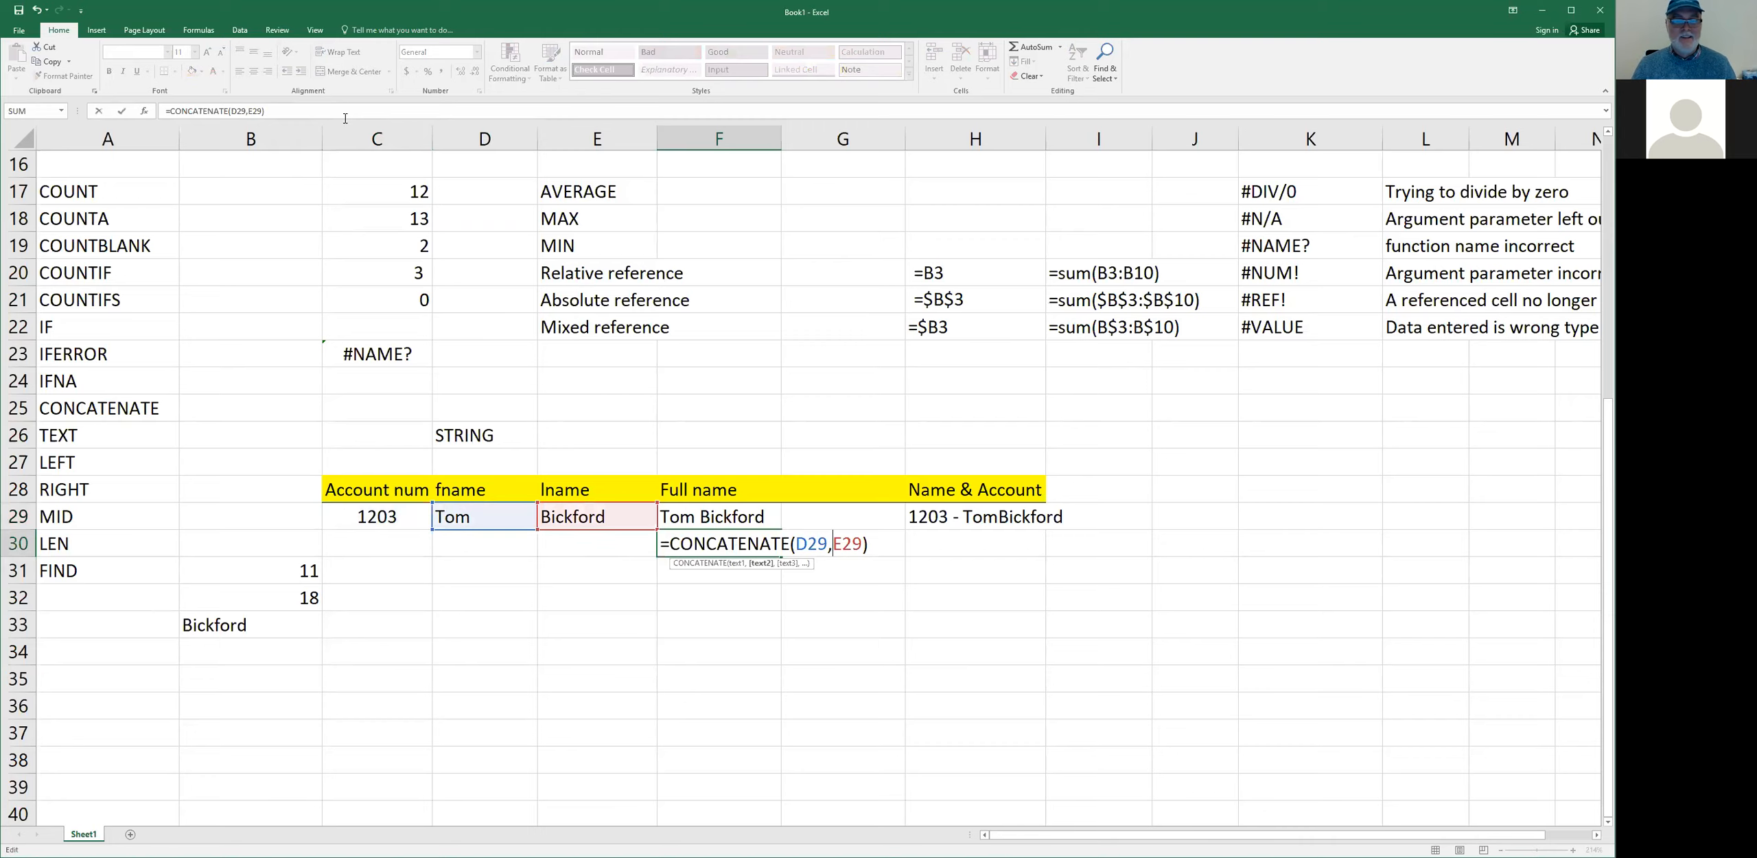
{"action": "key", "text": "Return"}
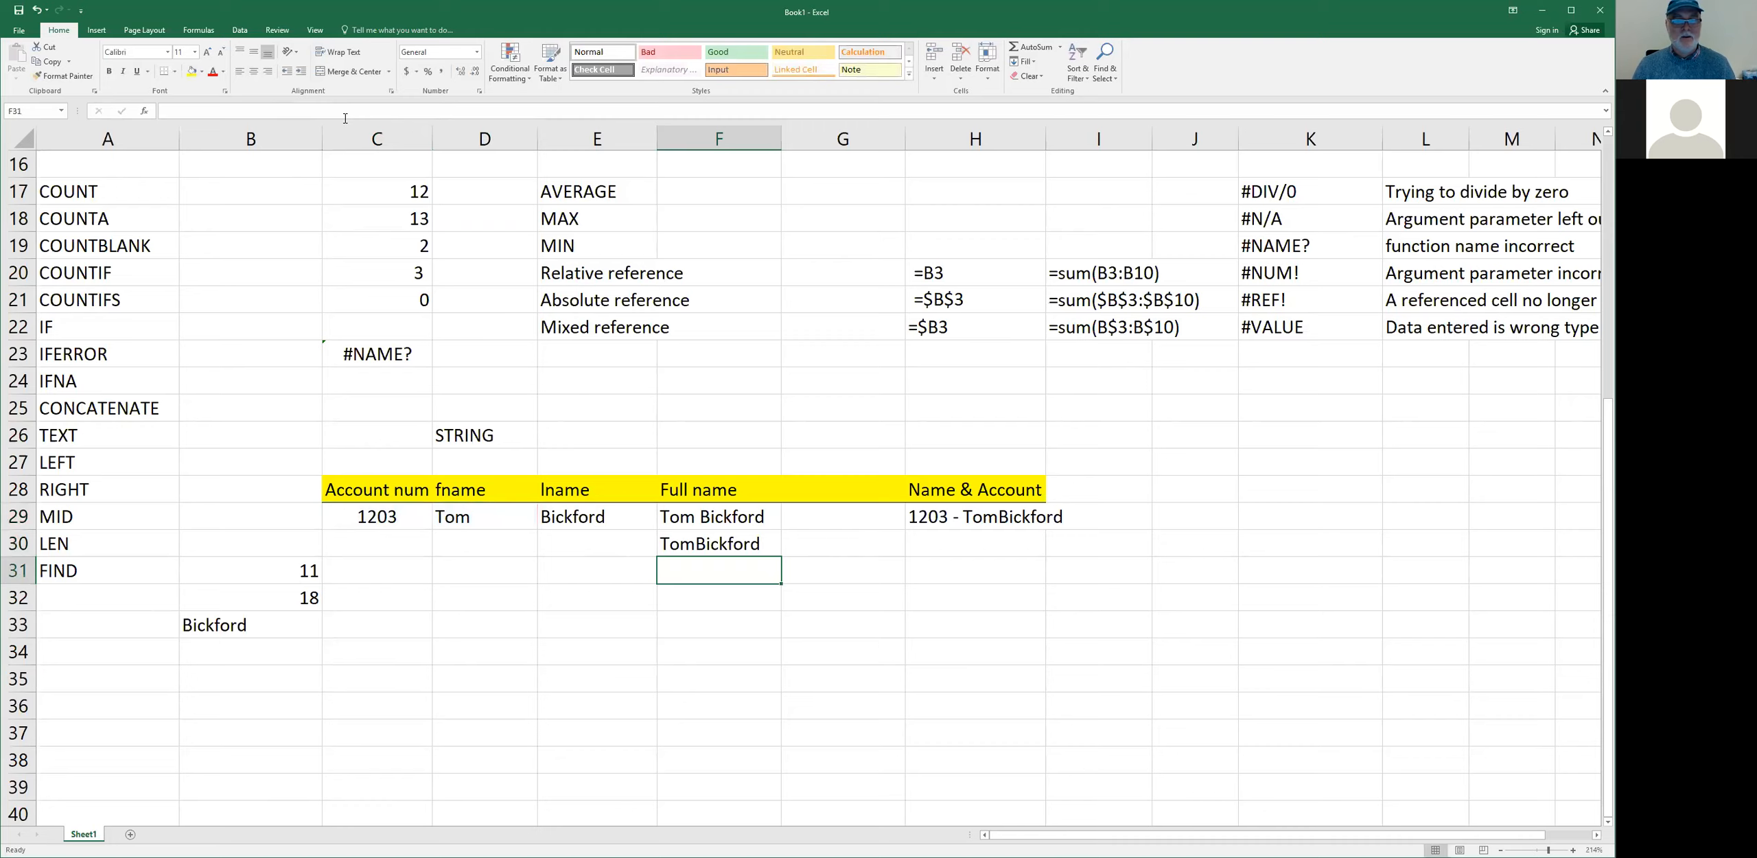
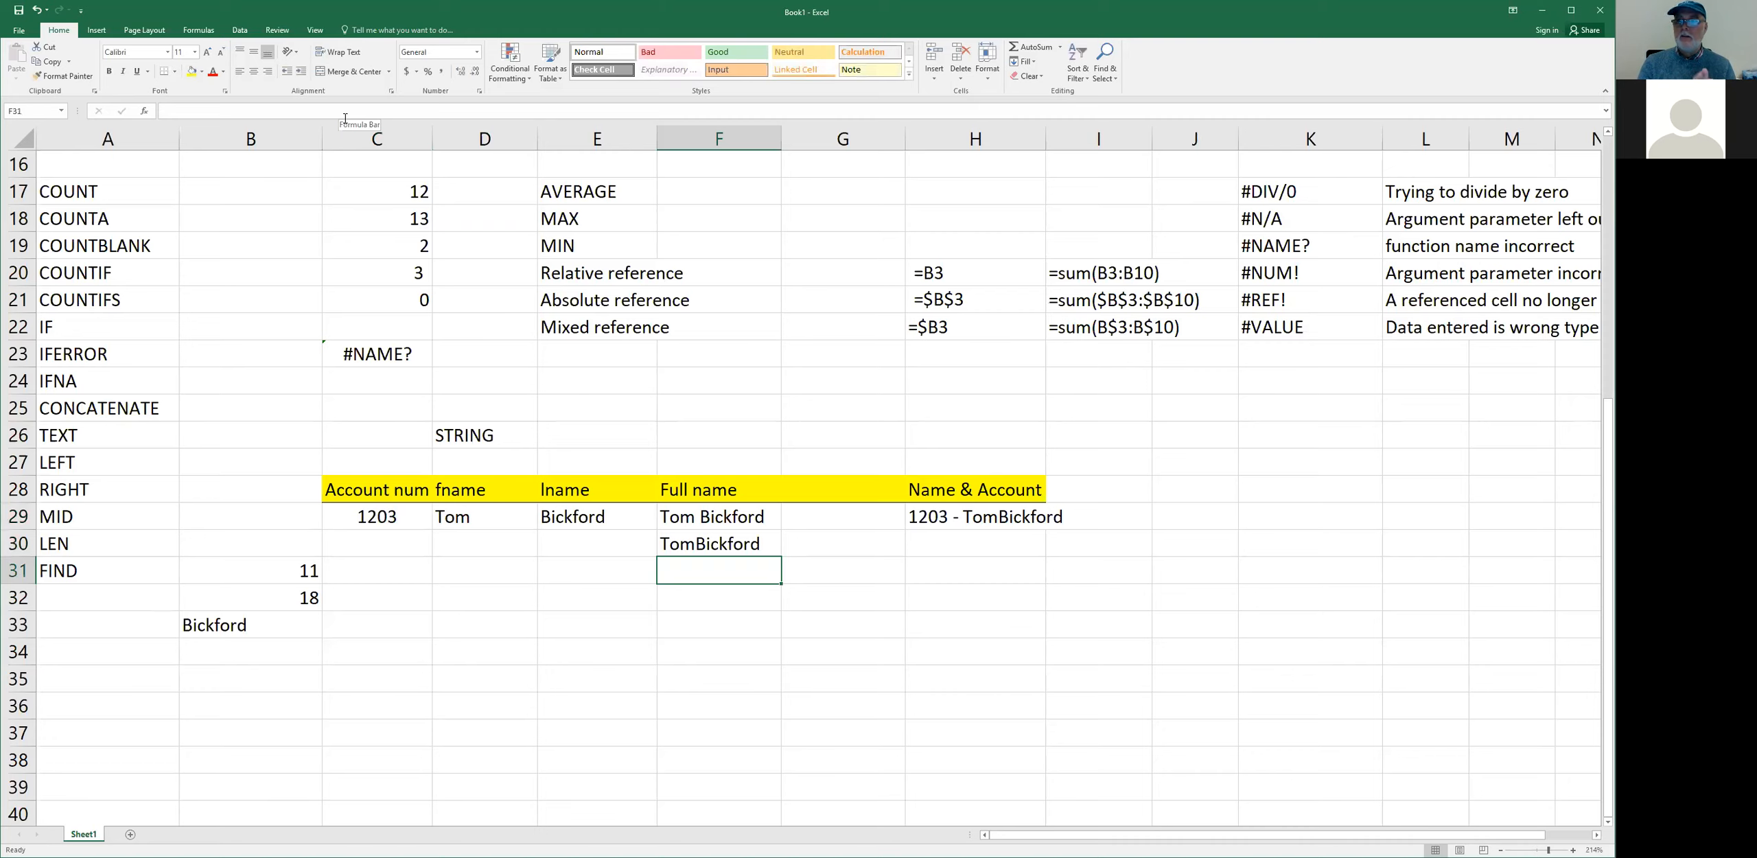
- Examine the Full name formula in F29, focusing on its quoted space and last name arguments
{"action": "key", "text": "Up"}
{"action": "key", "text": "Up"}
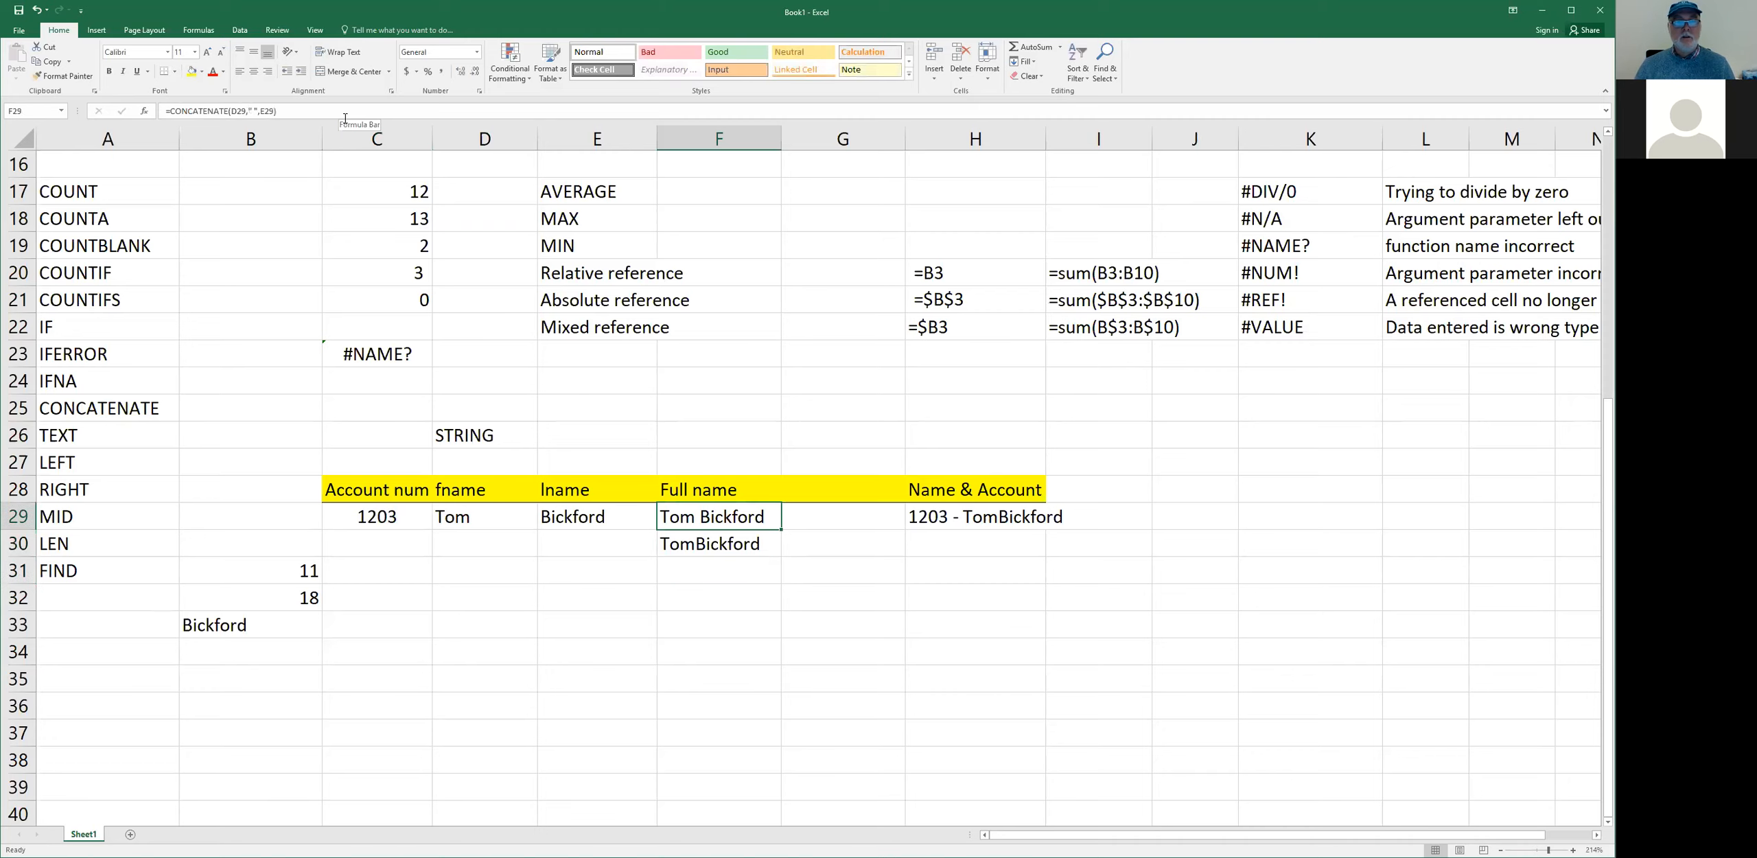
{"action": "double_click", "coordinate": [693, 515]}
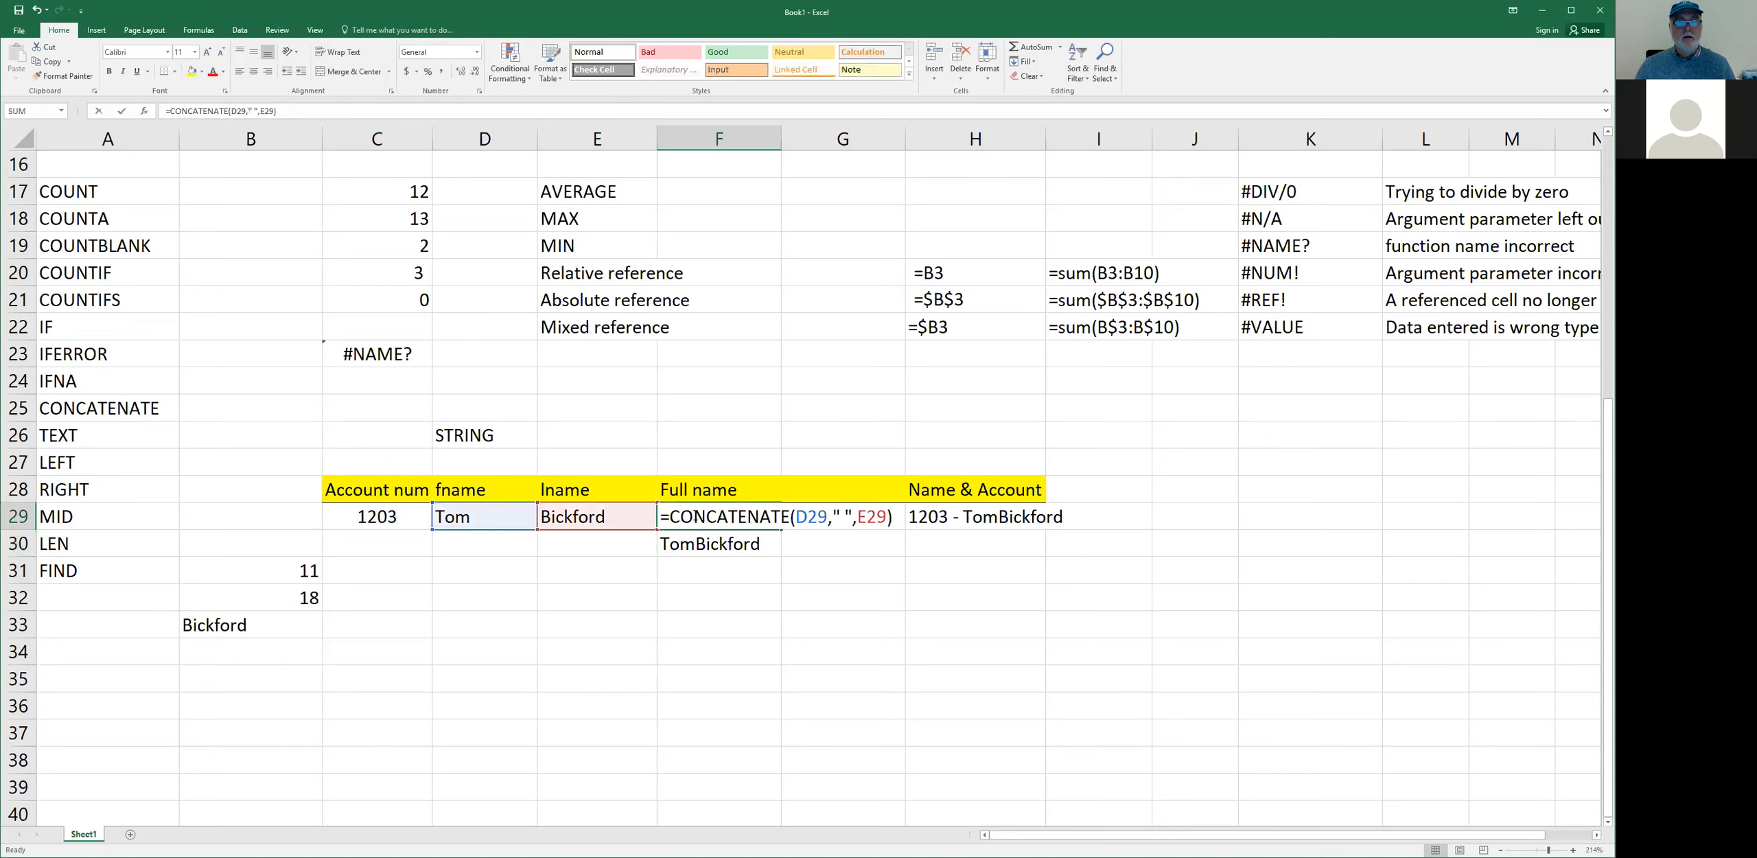
{"action": "left_click_drag", "start_coordinate": [796, 516], "coordinate": [853, 519]}
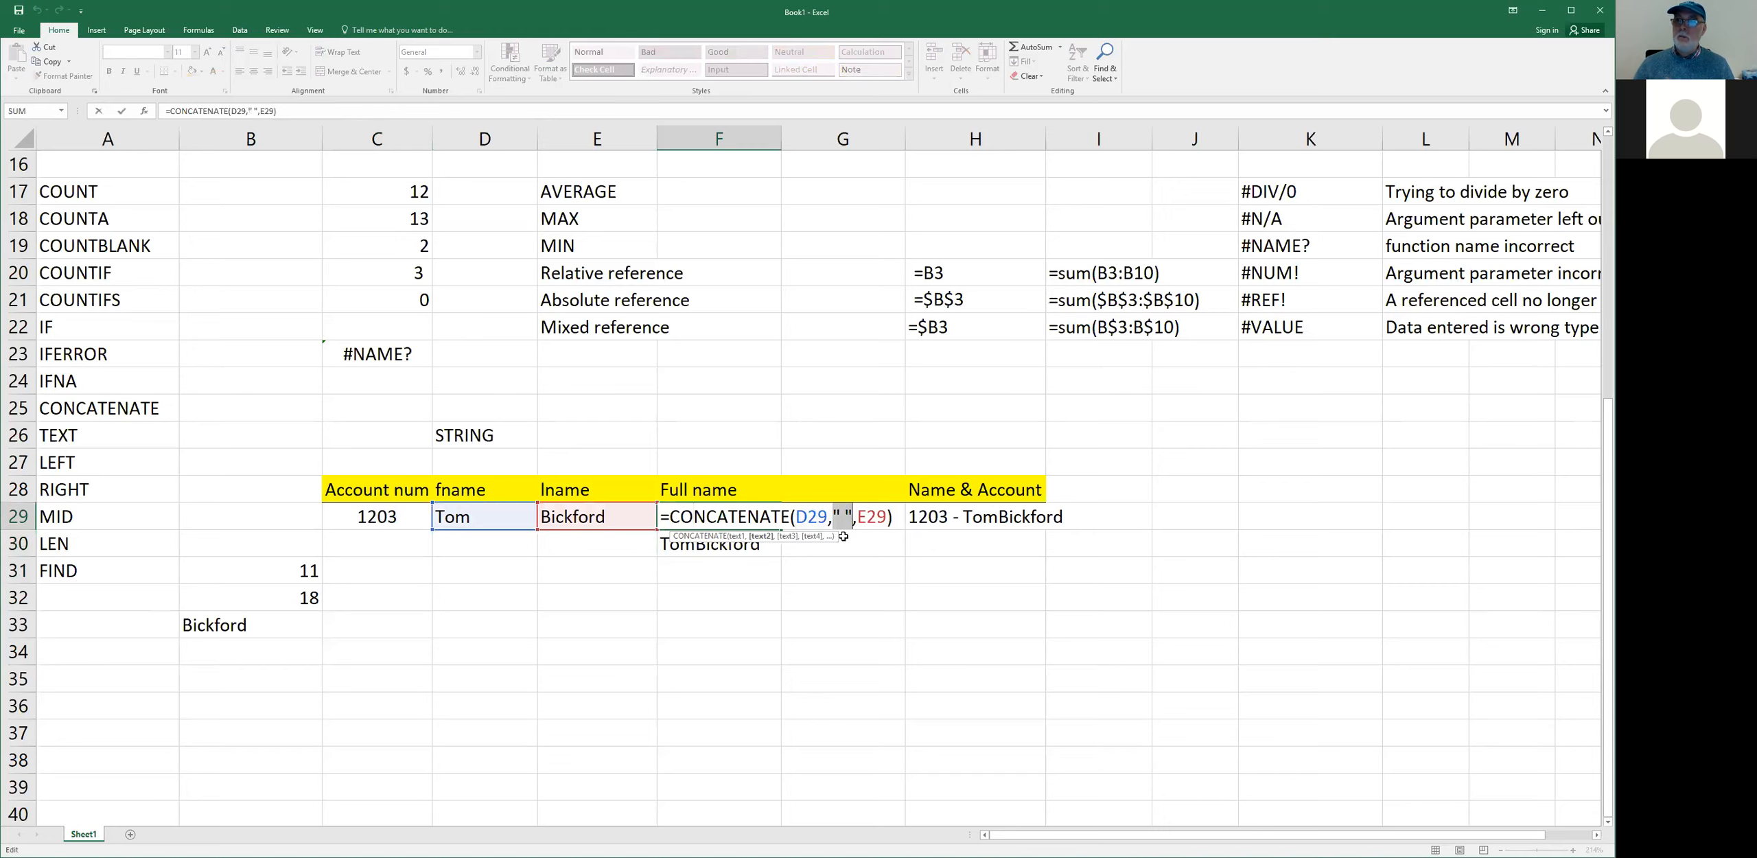
{"action": "left_click_drag", "start_coordinate": [858, 520], "coordinate": [879, 516]}
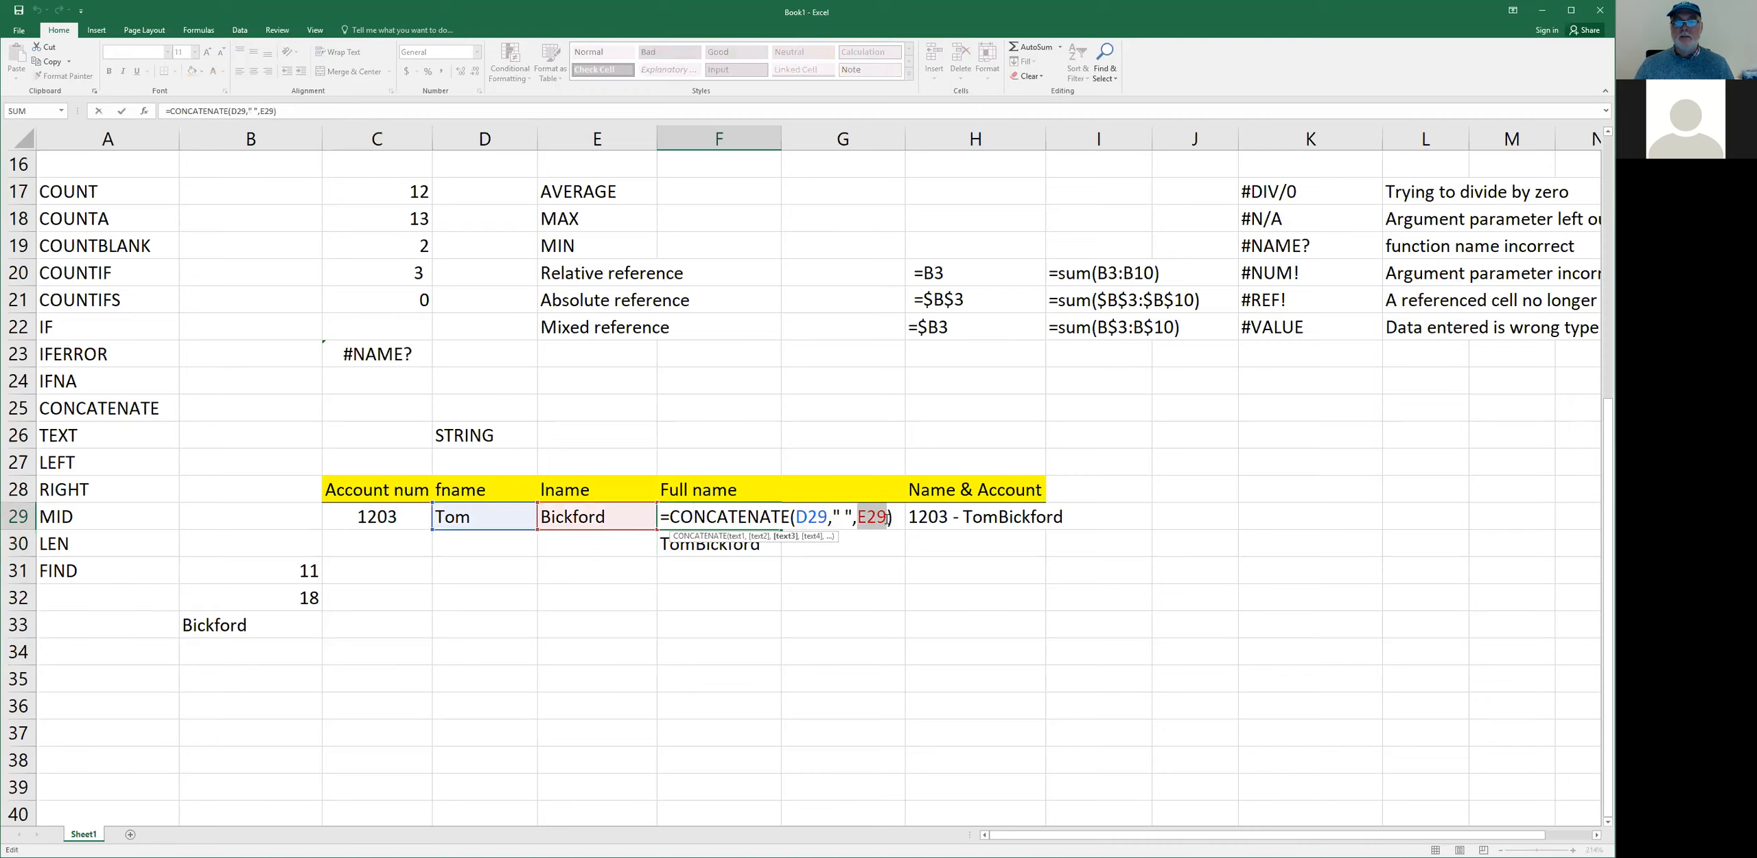
{"action": "left_click", "coordinate": [873, 551]}
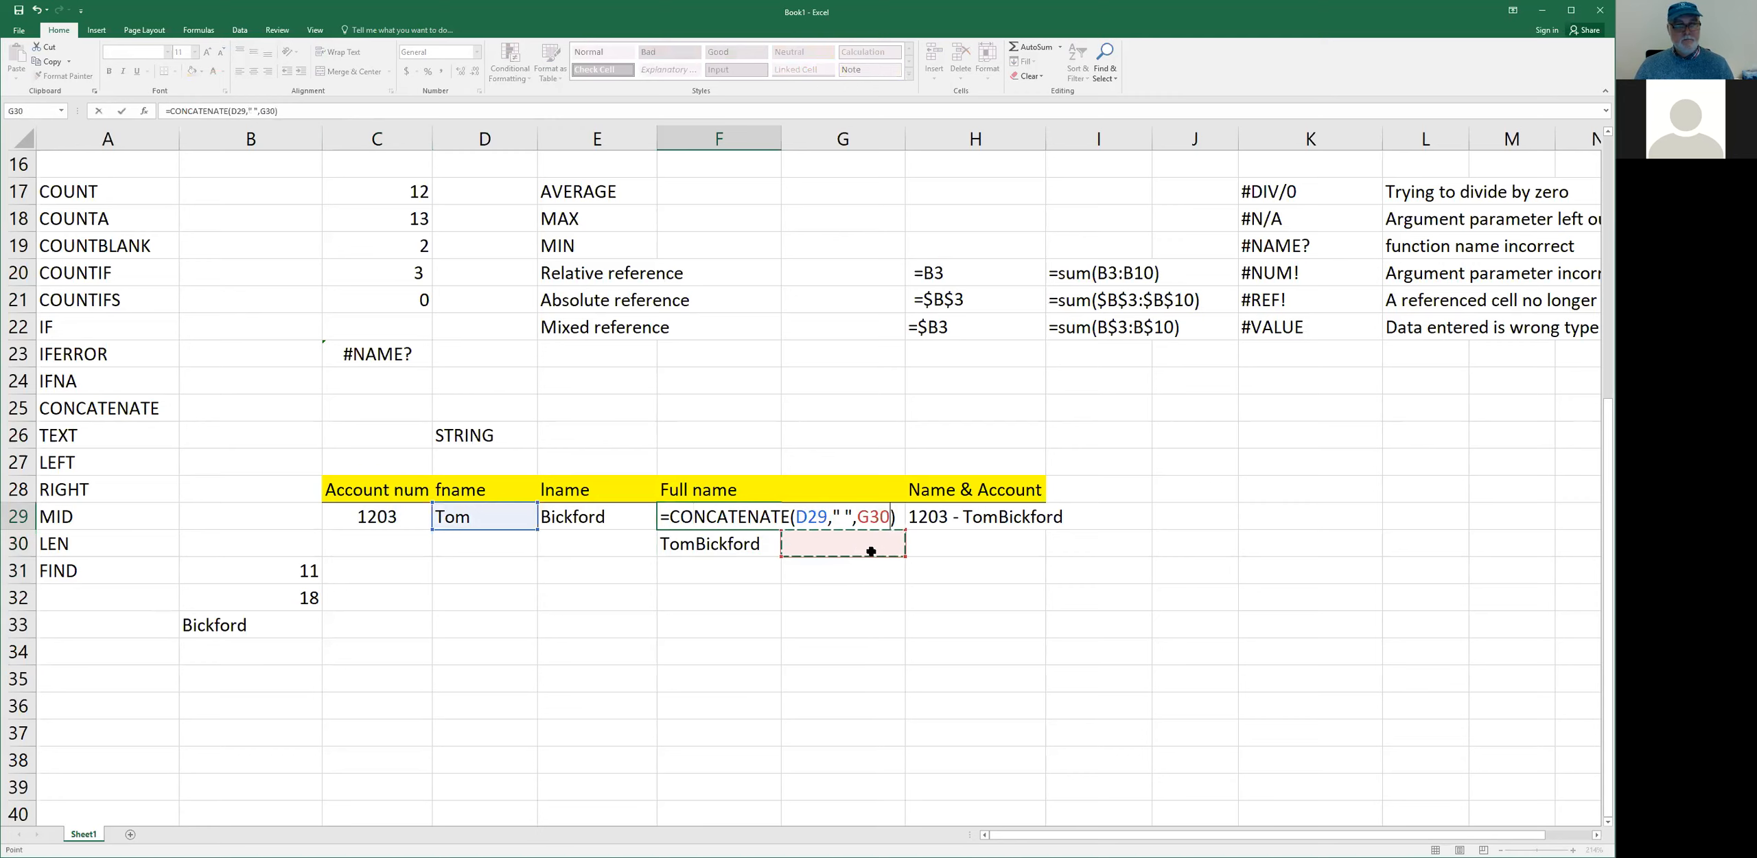
{"action": "key", "text": "ctrl+Return"}
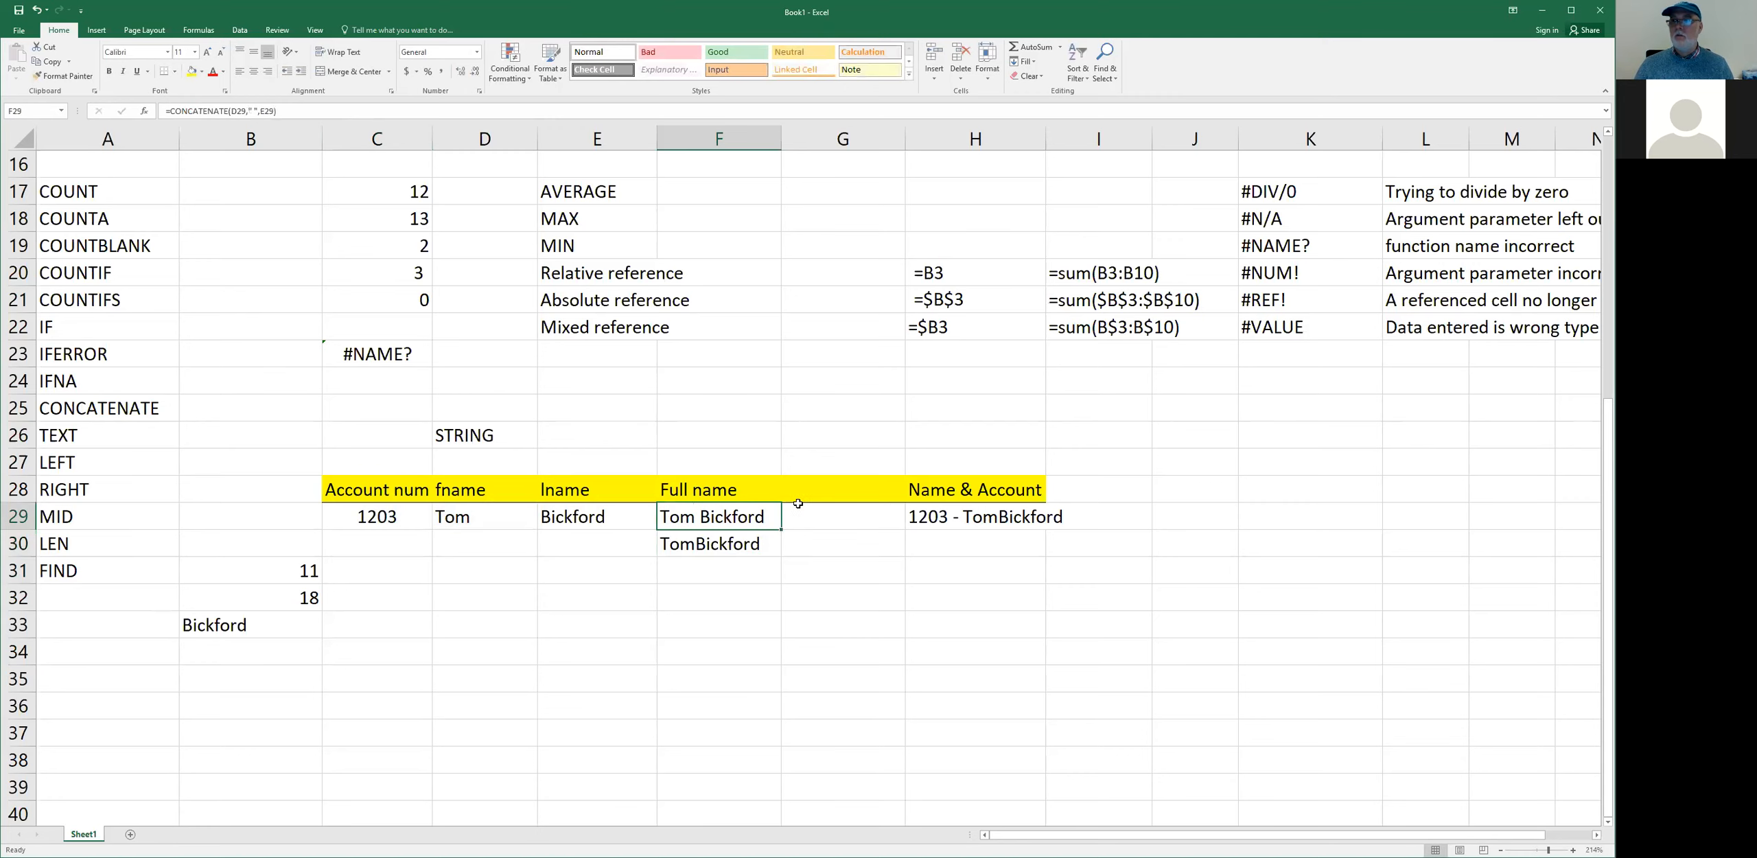
- Examine each argument of the Name & Account formula in H29, including the account number reference and the quoted dash separator
{"action": "left_click", "coordinate": [931, 515]}
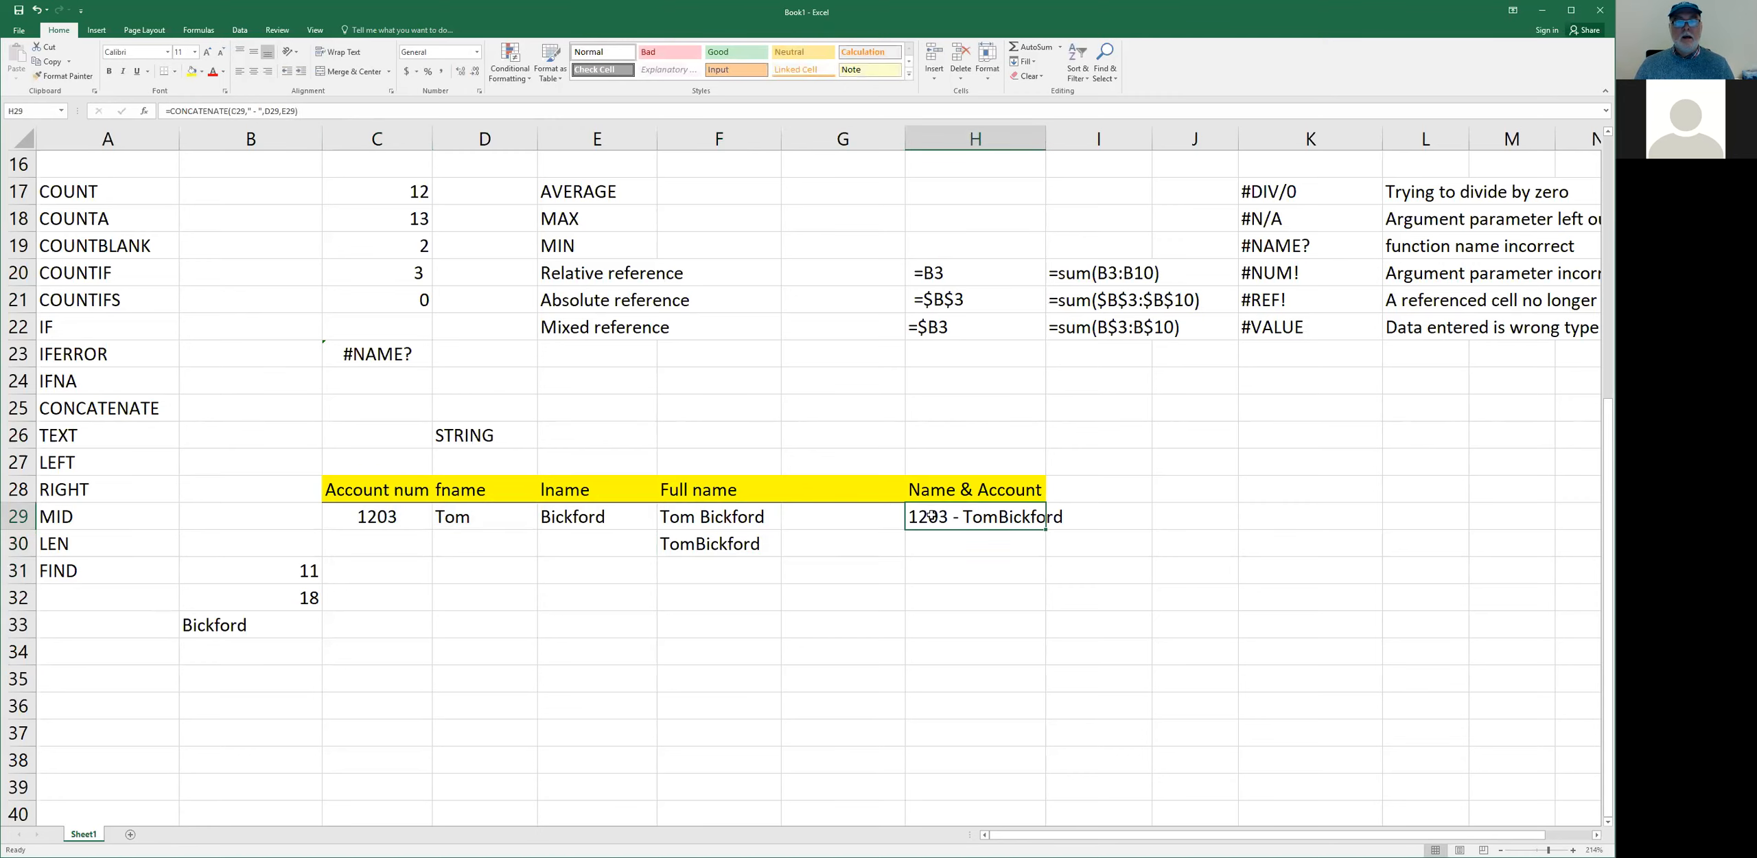
{"action": "double_click", "coordinate": [927, 516]}
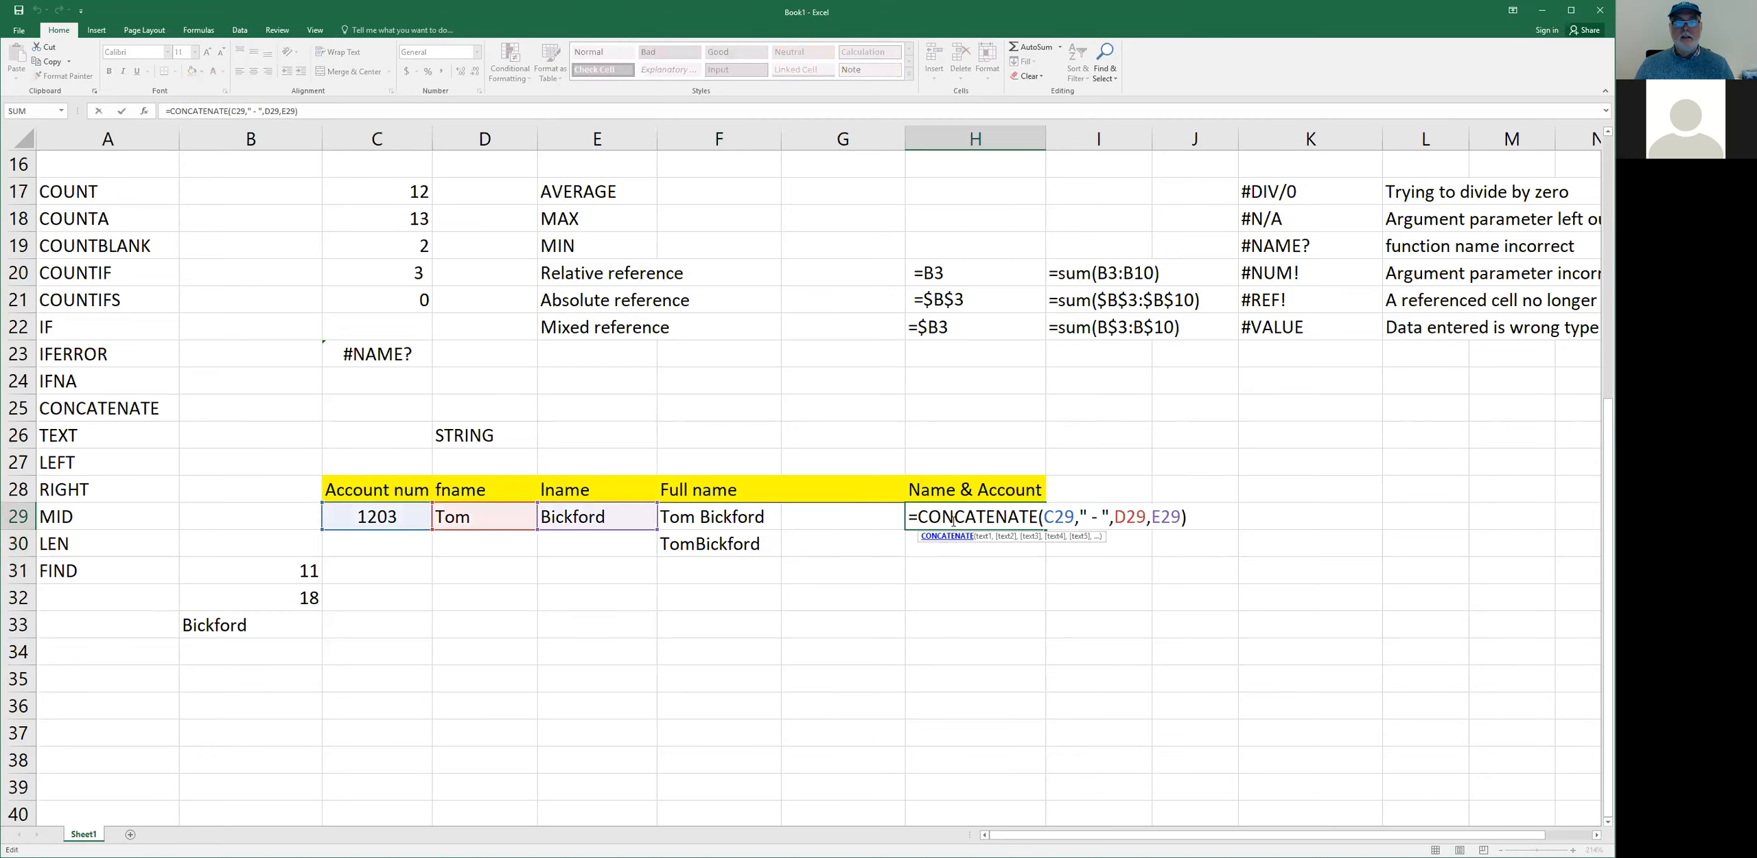
{"action": "left_click_drag", "start_coordinate": [1046, 516], "coordinate": [1074, 516]}
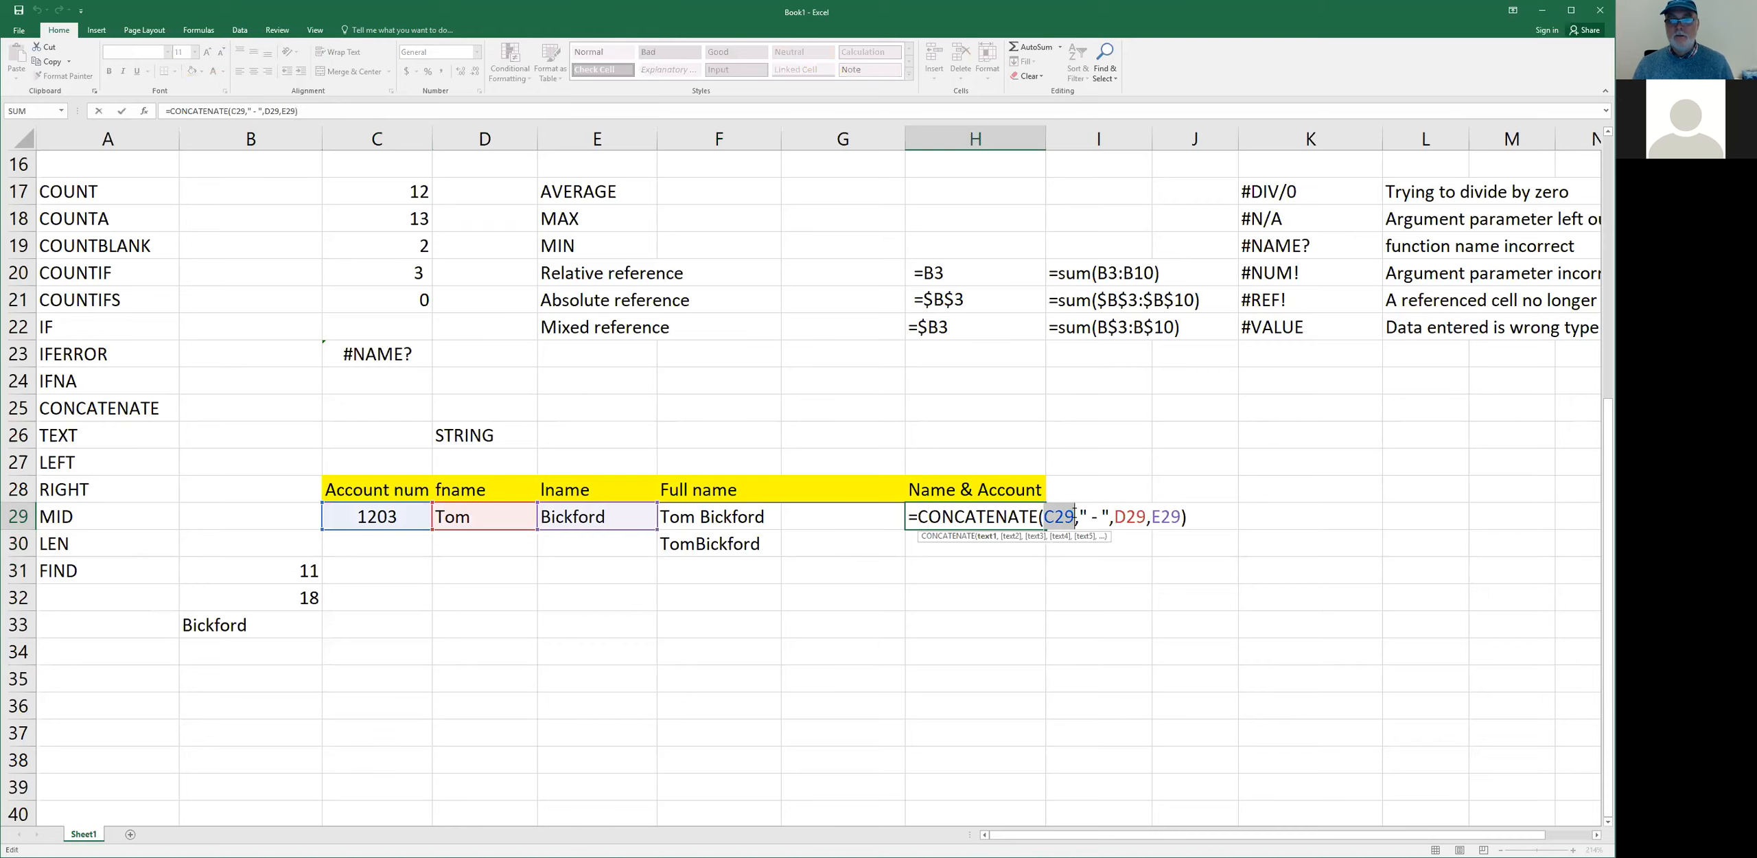
{"action": "left_click", "coordinate": [1074, 514]}
{"action": "key", "text": "shift+Right"}
{"action": "key", "text": "shift+Right"}
{"action": "key", "text": "shift+Right"}
{"action": "key", "text": "shift+Right"}
{"action": "key", "text": "shift+Right"}
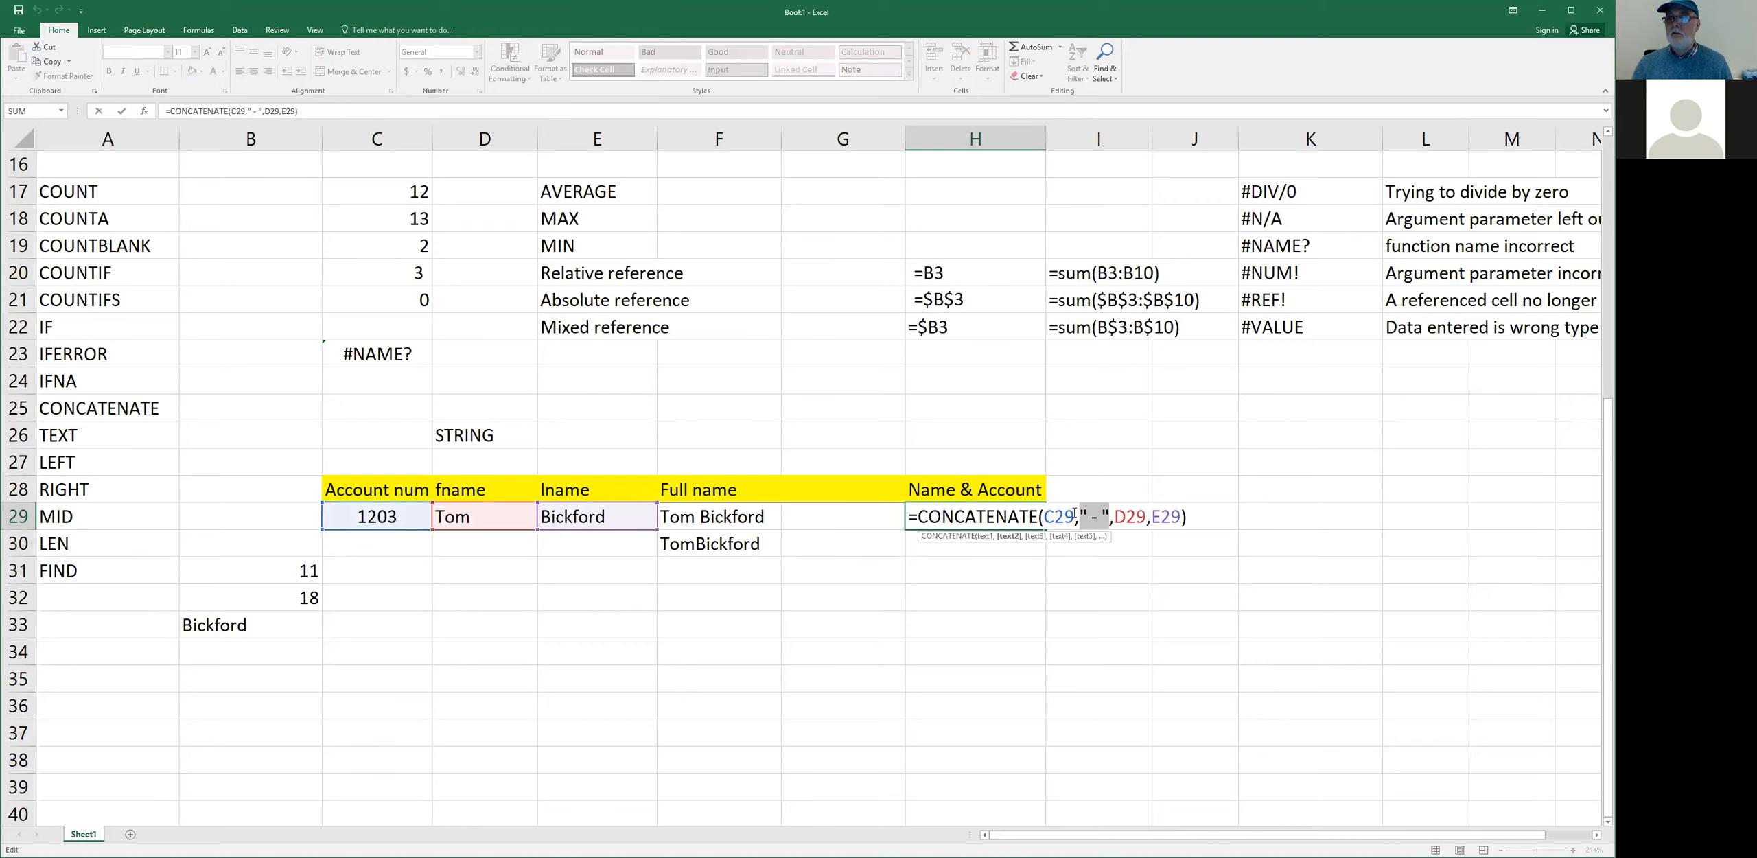
{"action": "key", "text": "Right"}
{"action": "key", "text": "Right"}
{"action": "key", "text": "Right"}
{"action": "key", "text": "Right"}
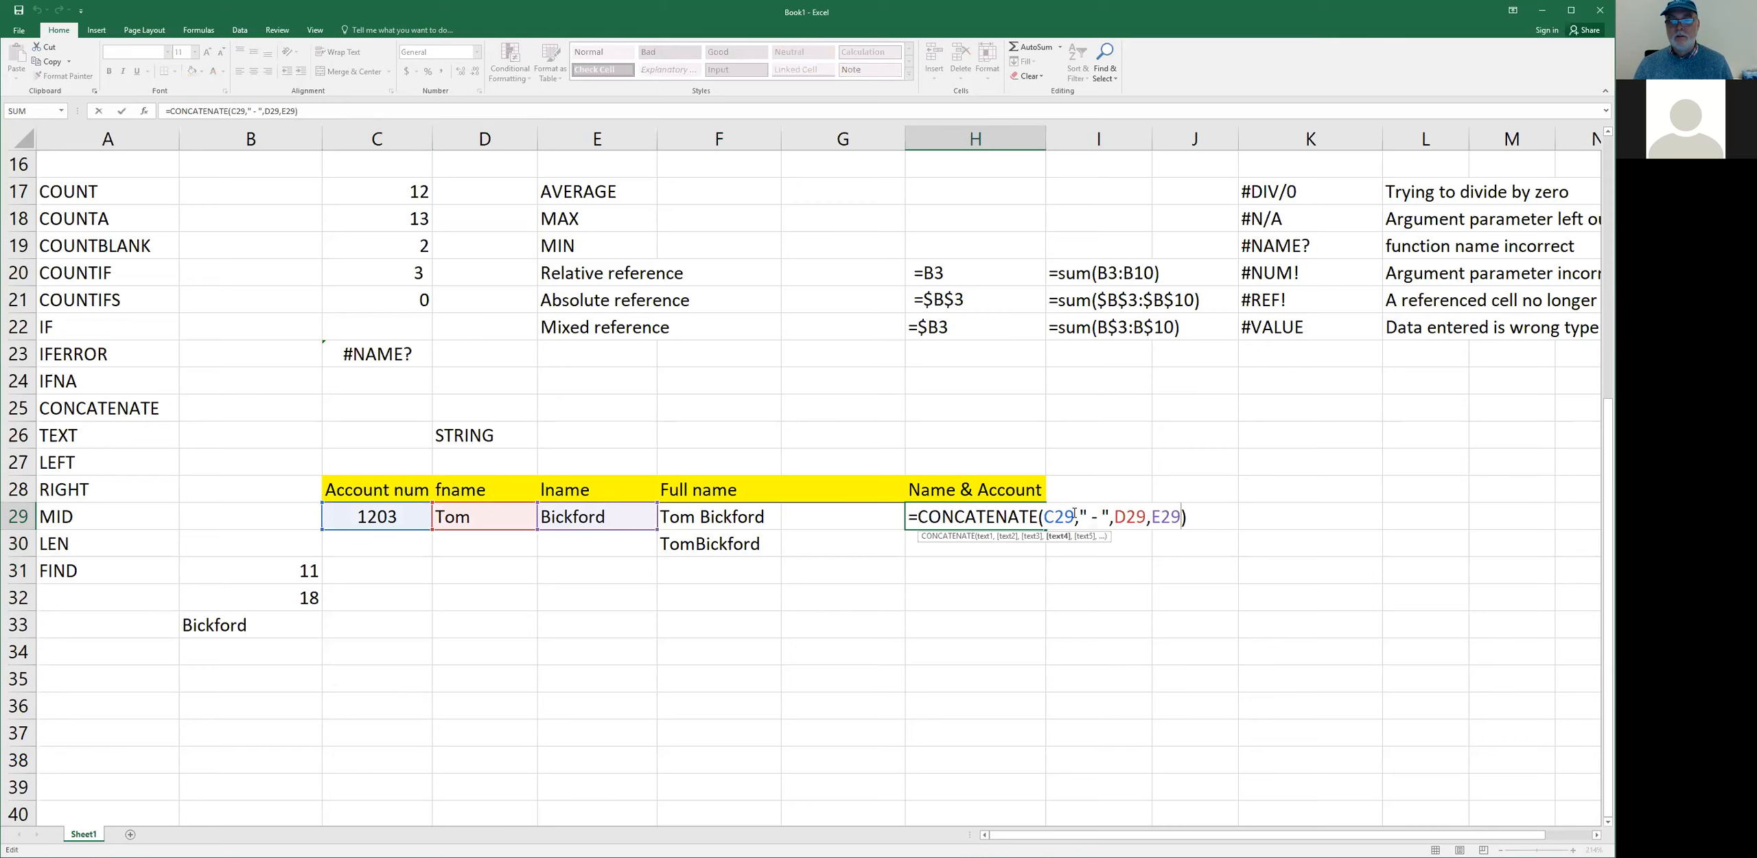
{"action": "key", "text": "Right"}
{"action": "key", "text": "Return"}
- Insert a quoted space between D29 and E29 in the H29 formula so it reads =CONCATENATE(C29," - ",D29," ",E29)
{"action": "key", "text": "Up"}
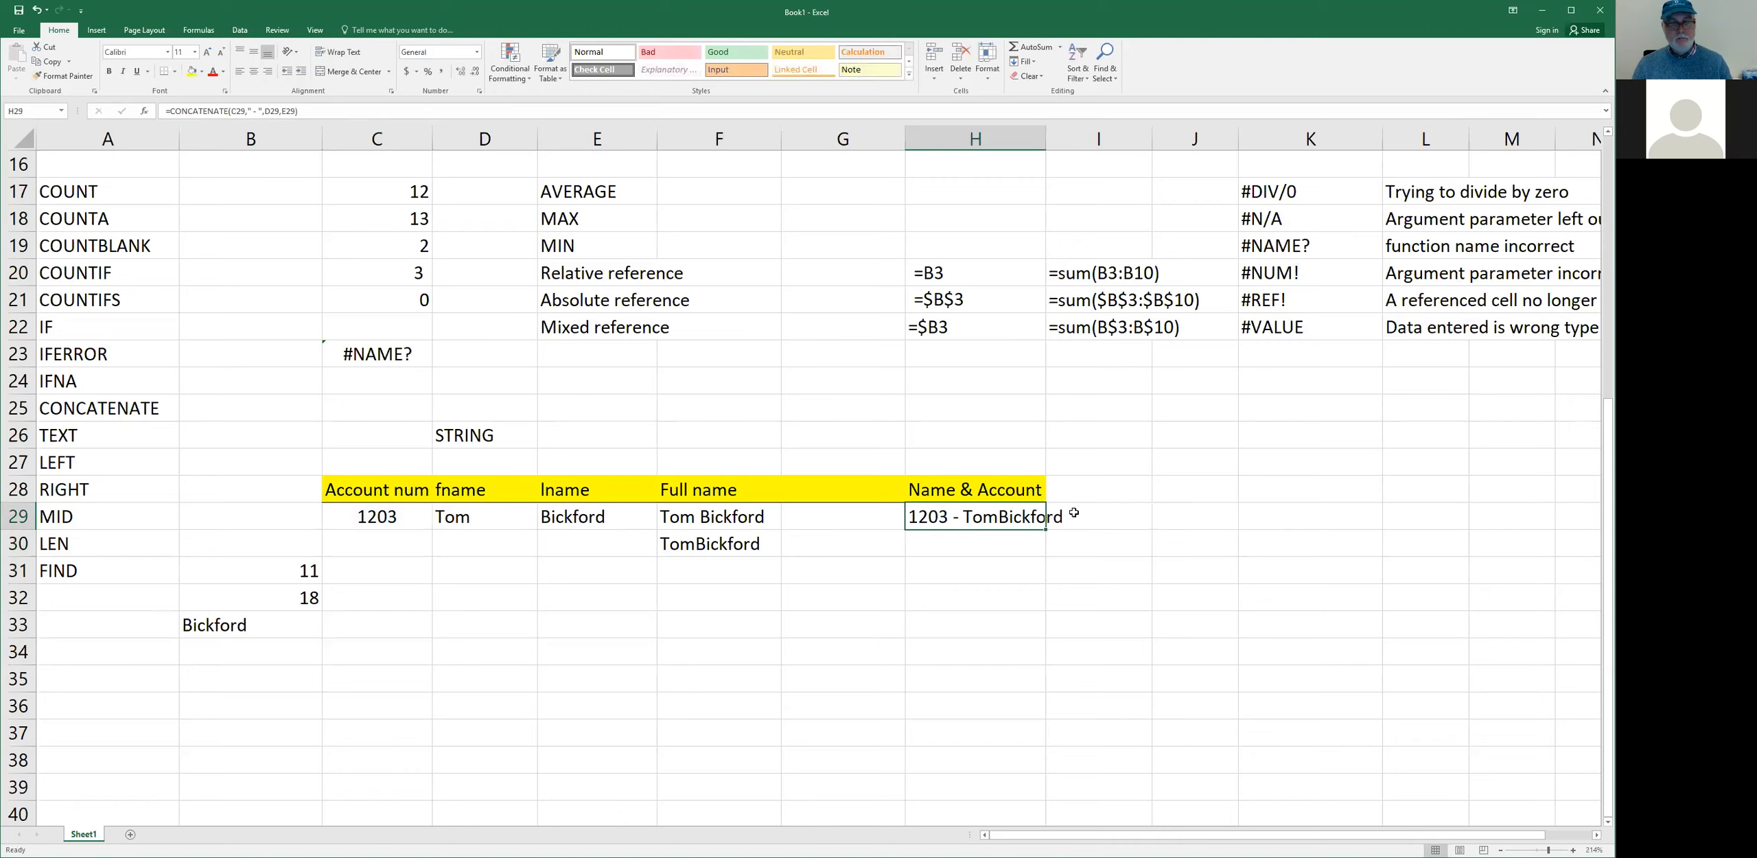
{"action": "key", "text": "F2"}
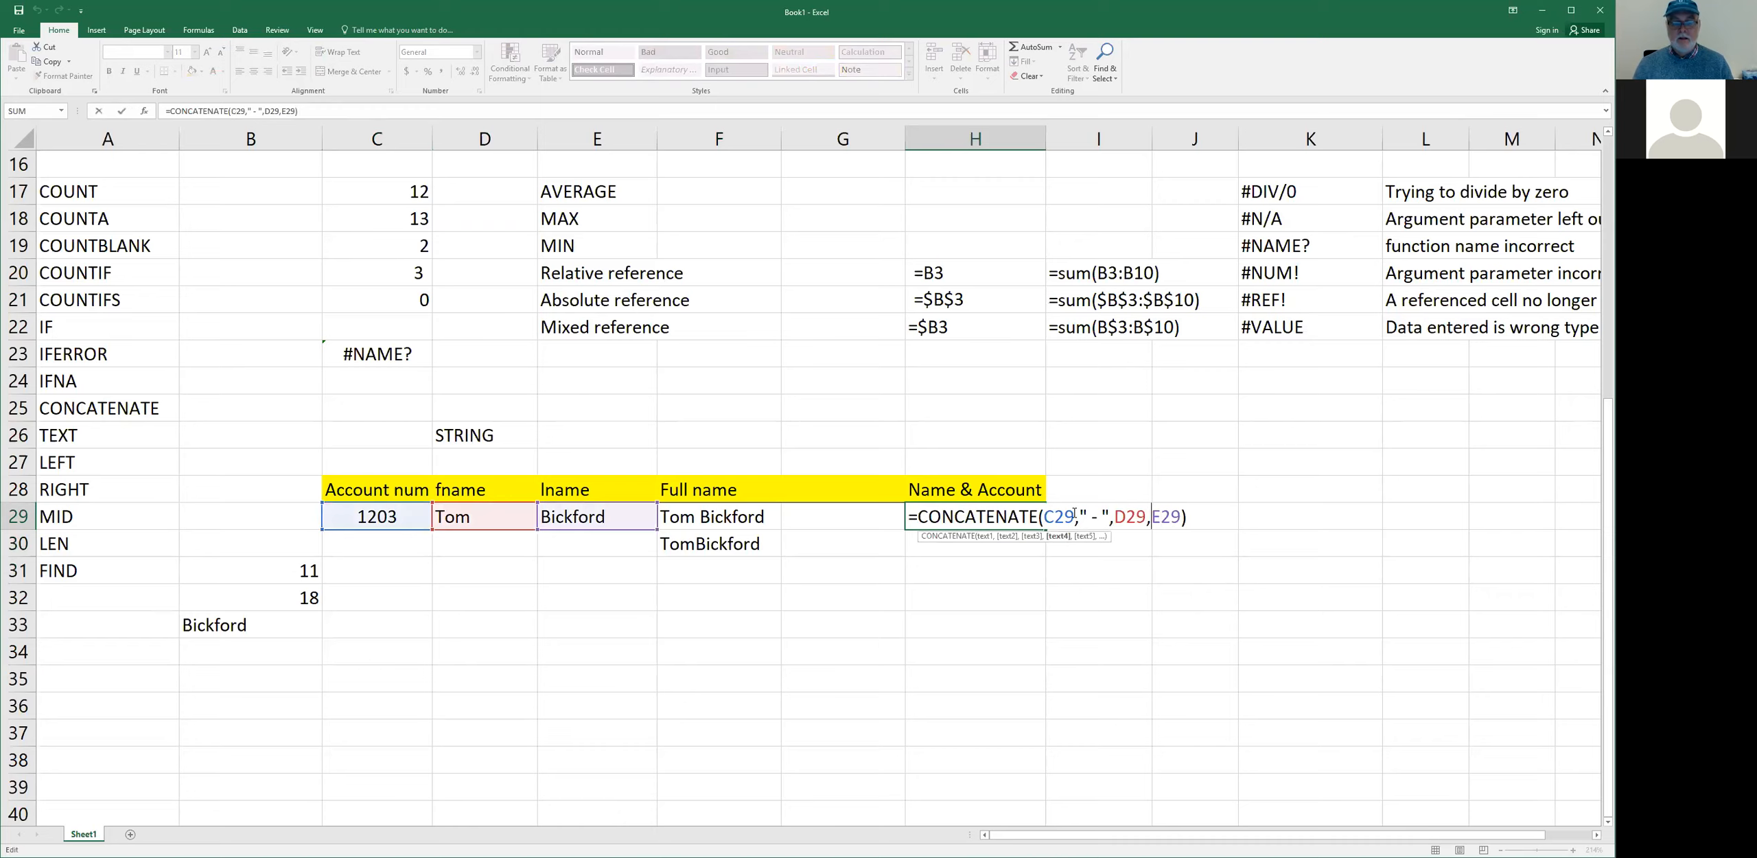
{"action": "type", "text": ","}
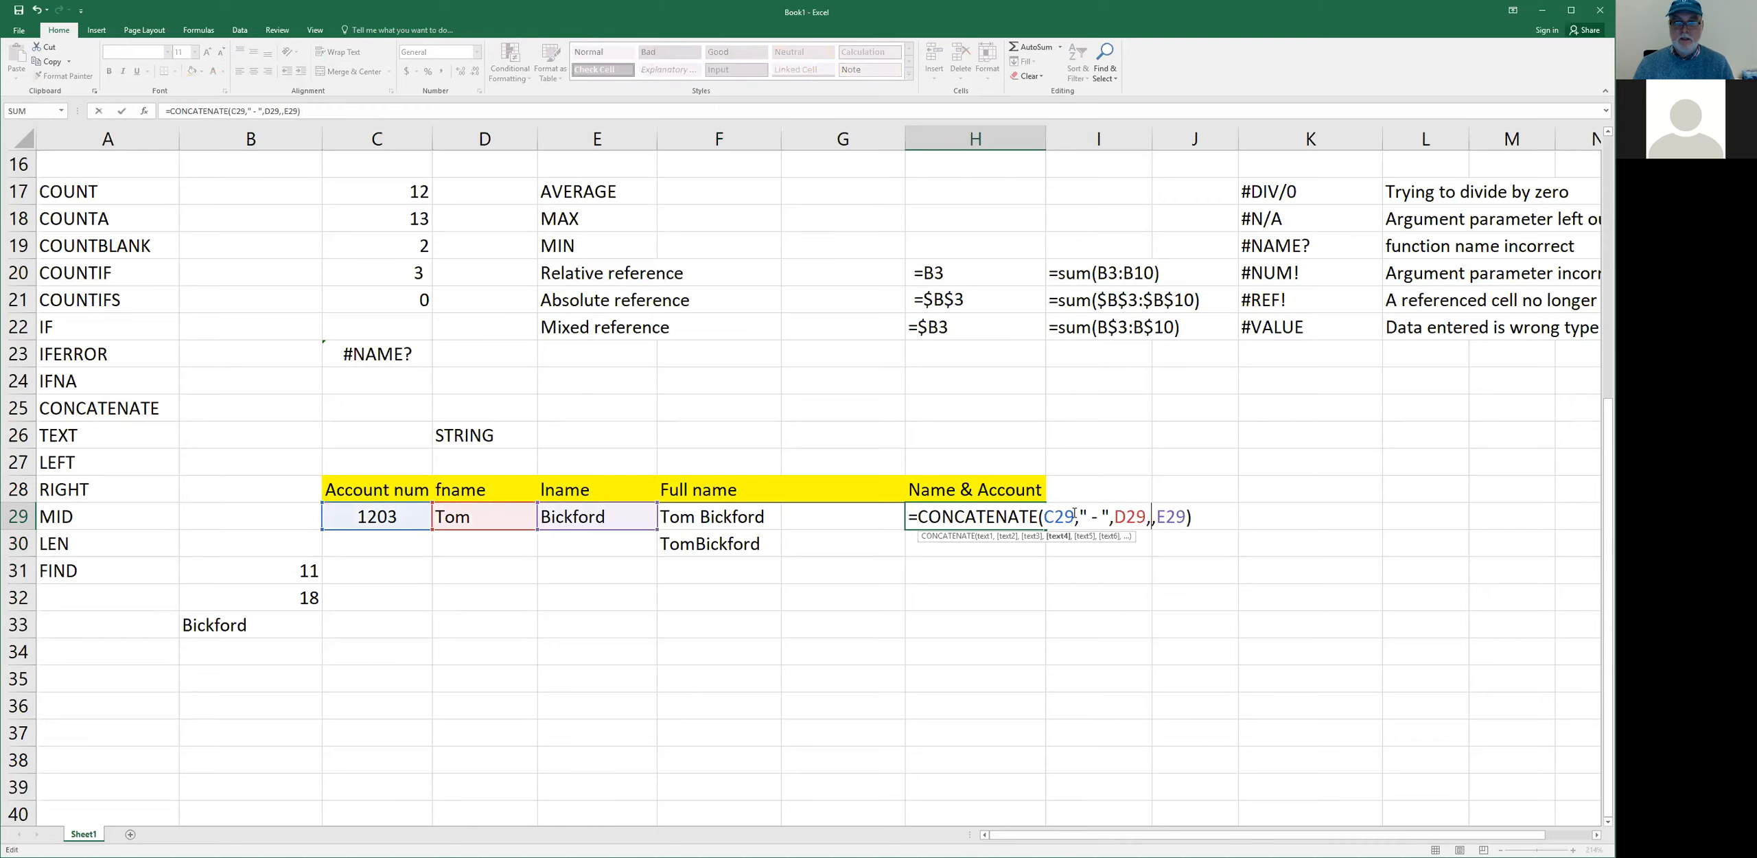
{"action": "type", "text": "\" \""}
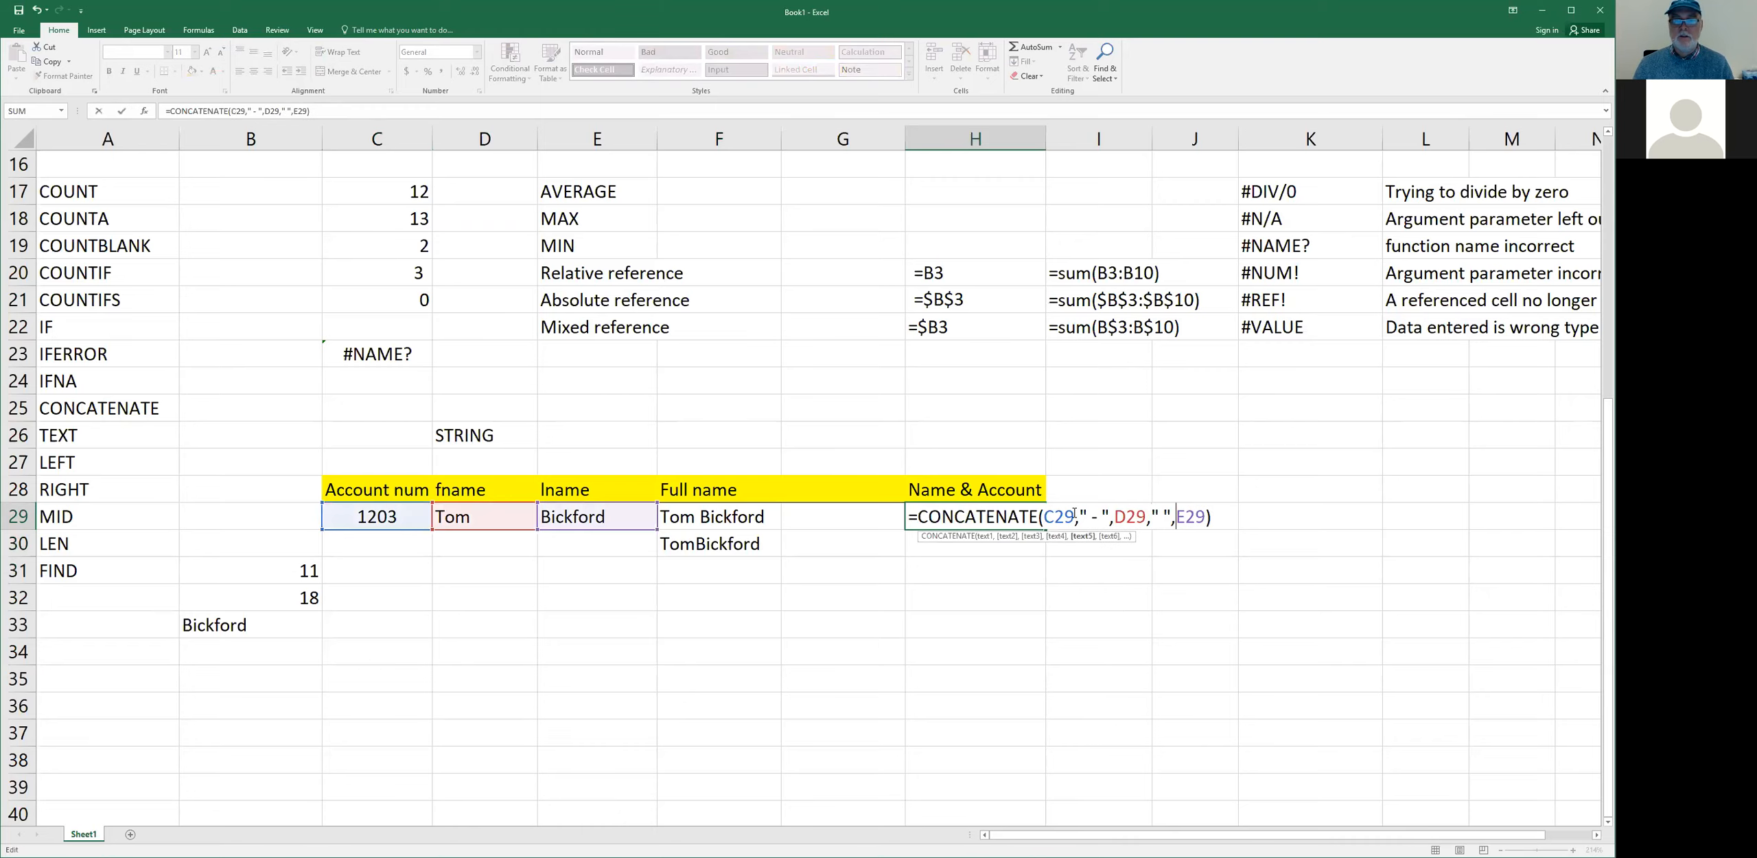
{"action": "key", "text": "Return"}
{"action": "key", "text": "Up"}
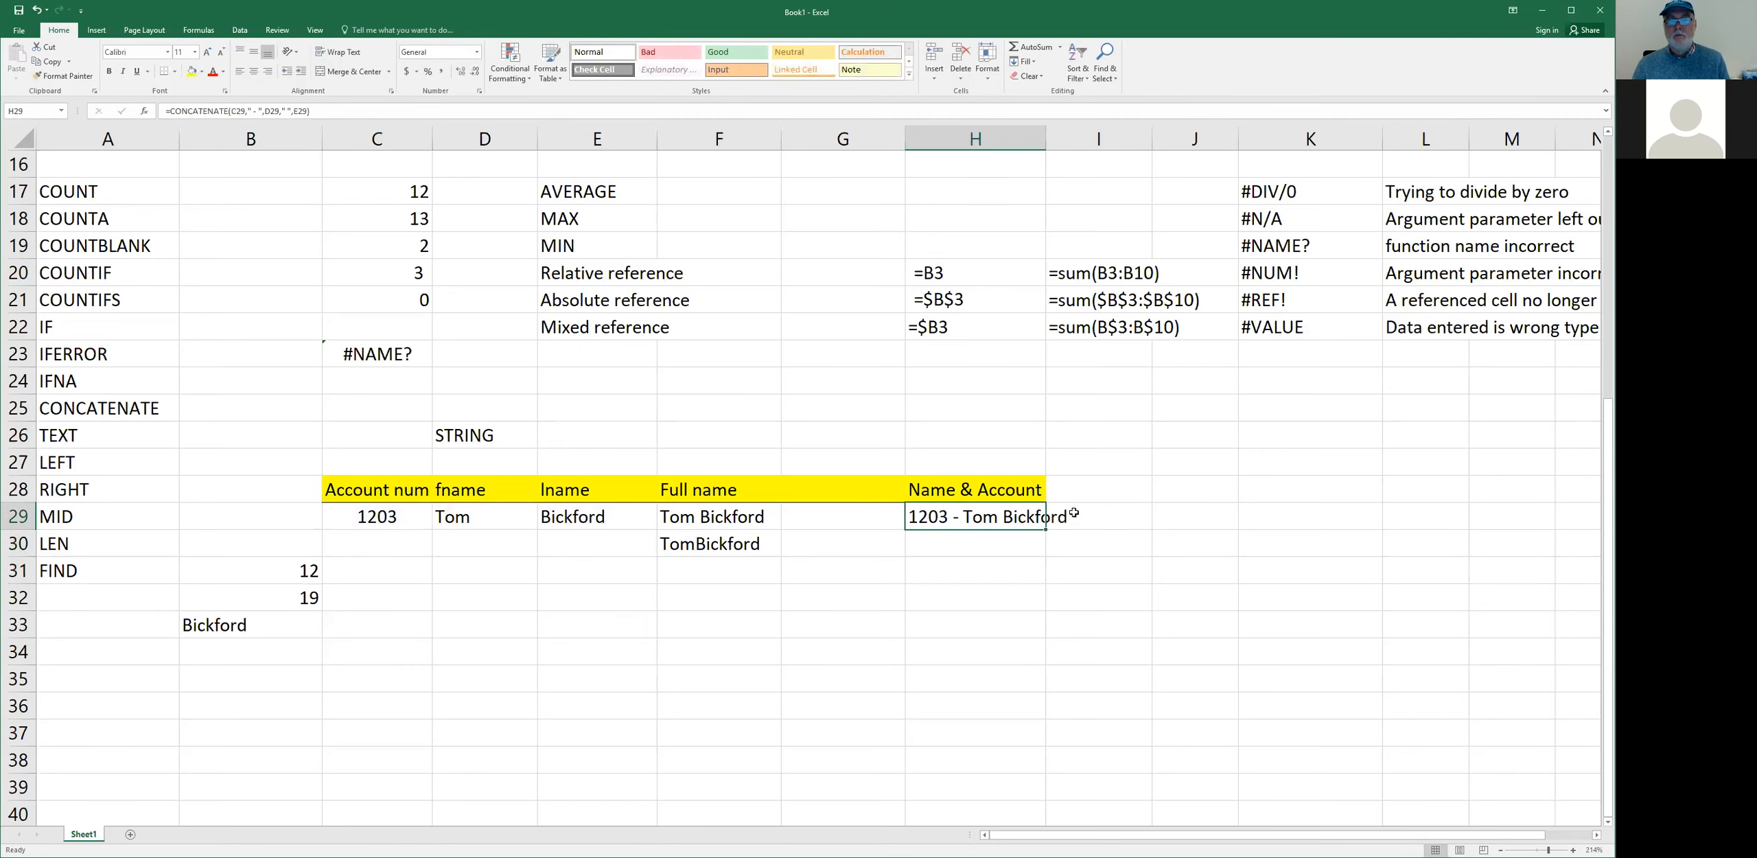
- Try to wrap the C29 reference in the H29 formula in a TEXT function with no format argument
{"action": "key", "text": "F2"}
{"action": "key", "text": "Left"}
{"action": "key", "text": "Left"}
{"action": "key", "text": "Left"}
{"action": "key", "text": "Left"}
{"action": "key", "text": "Left"}
{"action": "key", "text": "Left"}
{"action": "key", "text": "Left"}
{"action": "key", "text": "Left"}
{"action": "key", "text": "Left"}
{"action": "key", "text": "Left"}
{"action": "key", "text": "Left"}
{"action": "key", "text": "Left"}
{"action": "key", "text": "Left"}
{"action": "key", "text": "Left"}
{"action": "key", "text": "Left"}
{"action": "key", "text": "Left"}
{"action": "key", "text": "Left"}
{"action": "key", "text": "Left"}
{"action": "key", "text": "Left"}
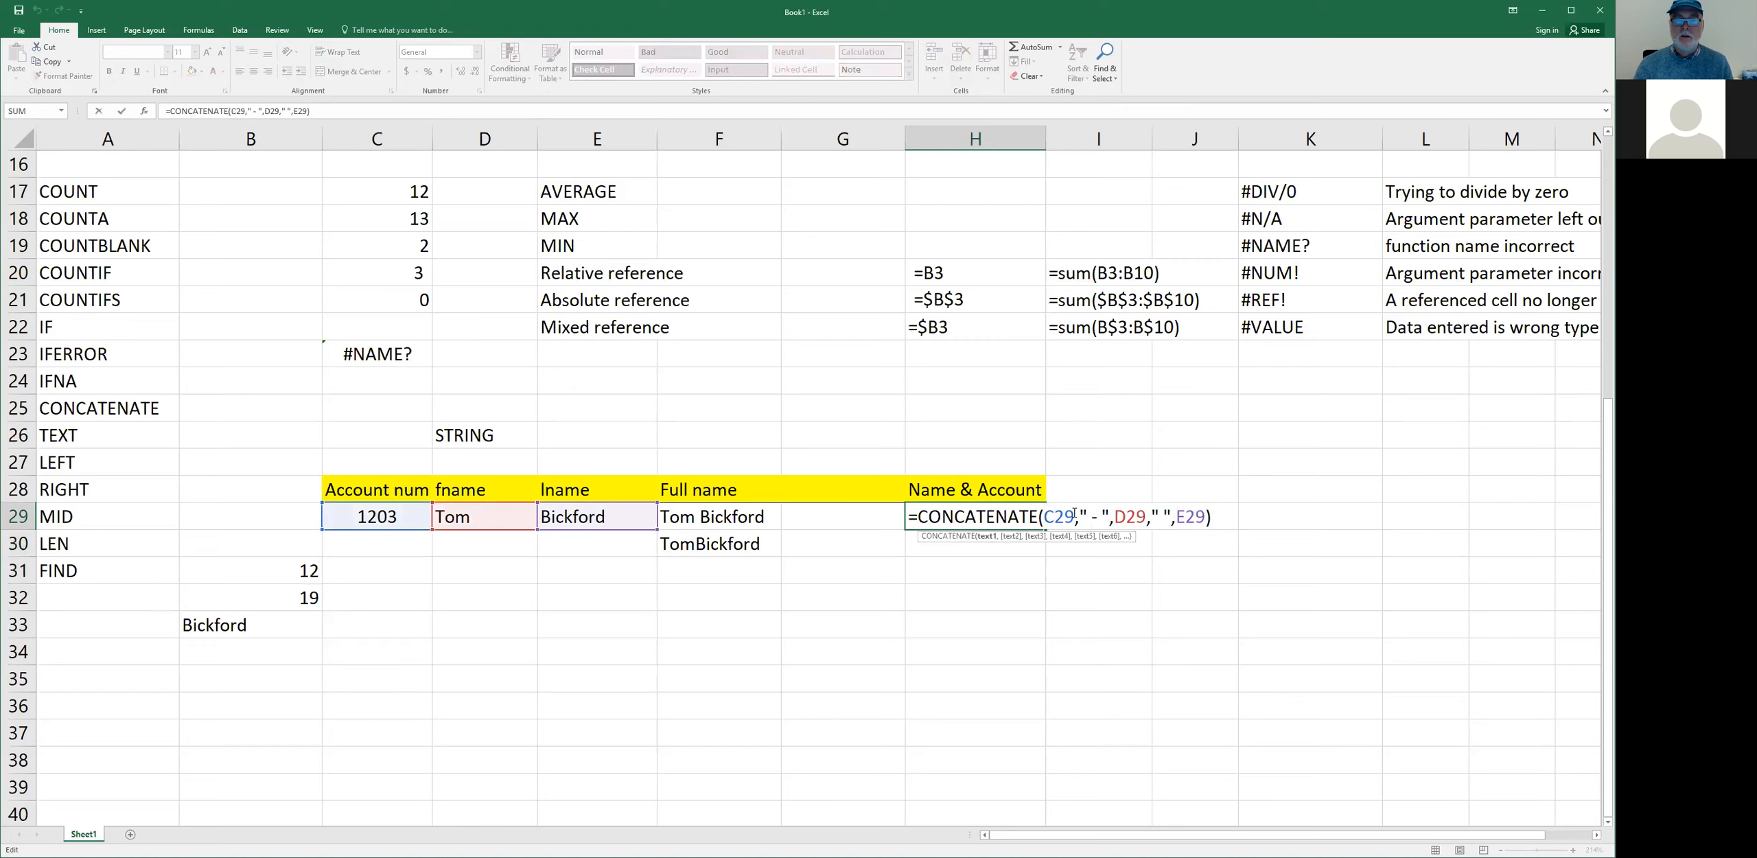
{"action": "type", "text": "T"}
{"action": "type", "text": "EXT("}
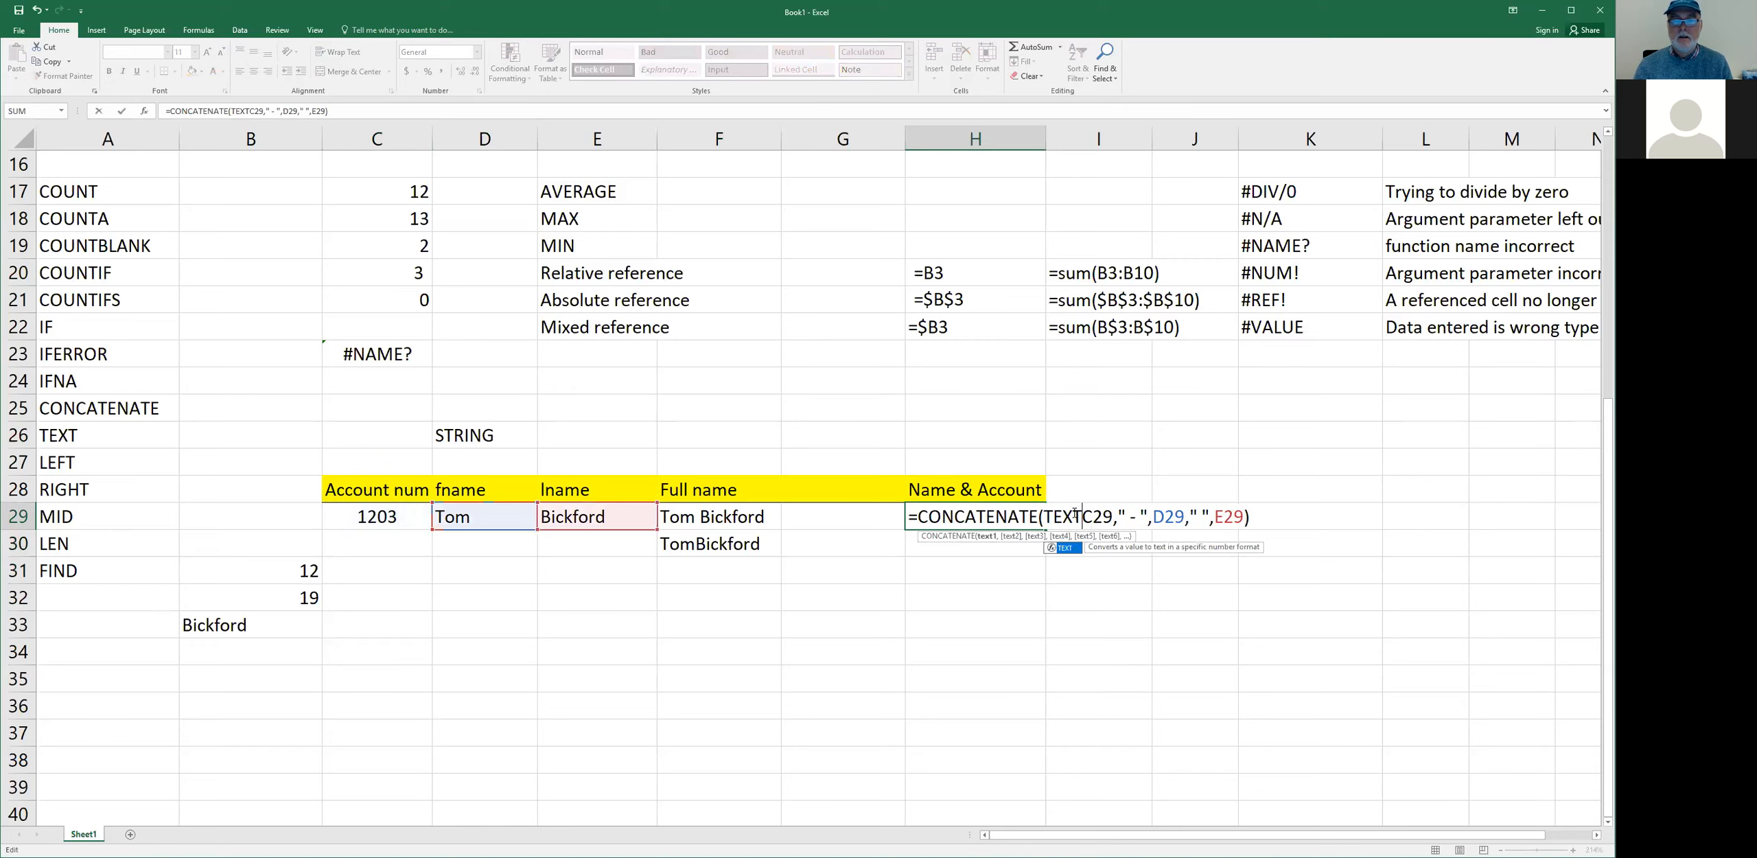
{"action": "key", "text": "Right"}
{"action": "key", "text": "Right"}
{"action": "key", "text": "Right"}
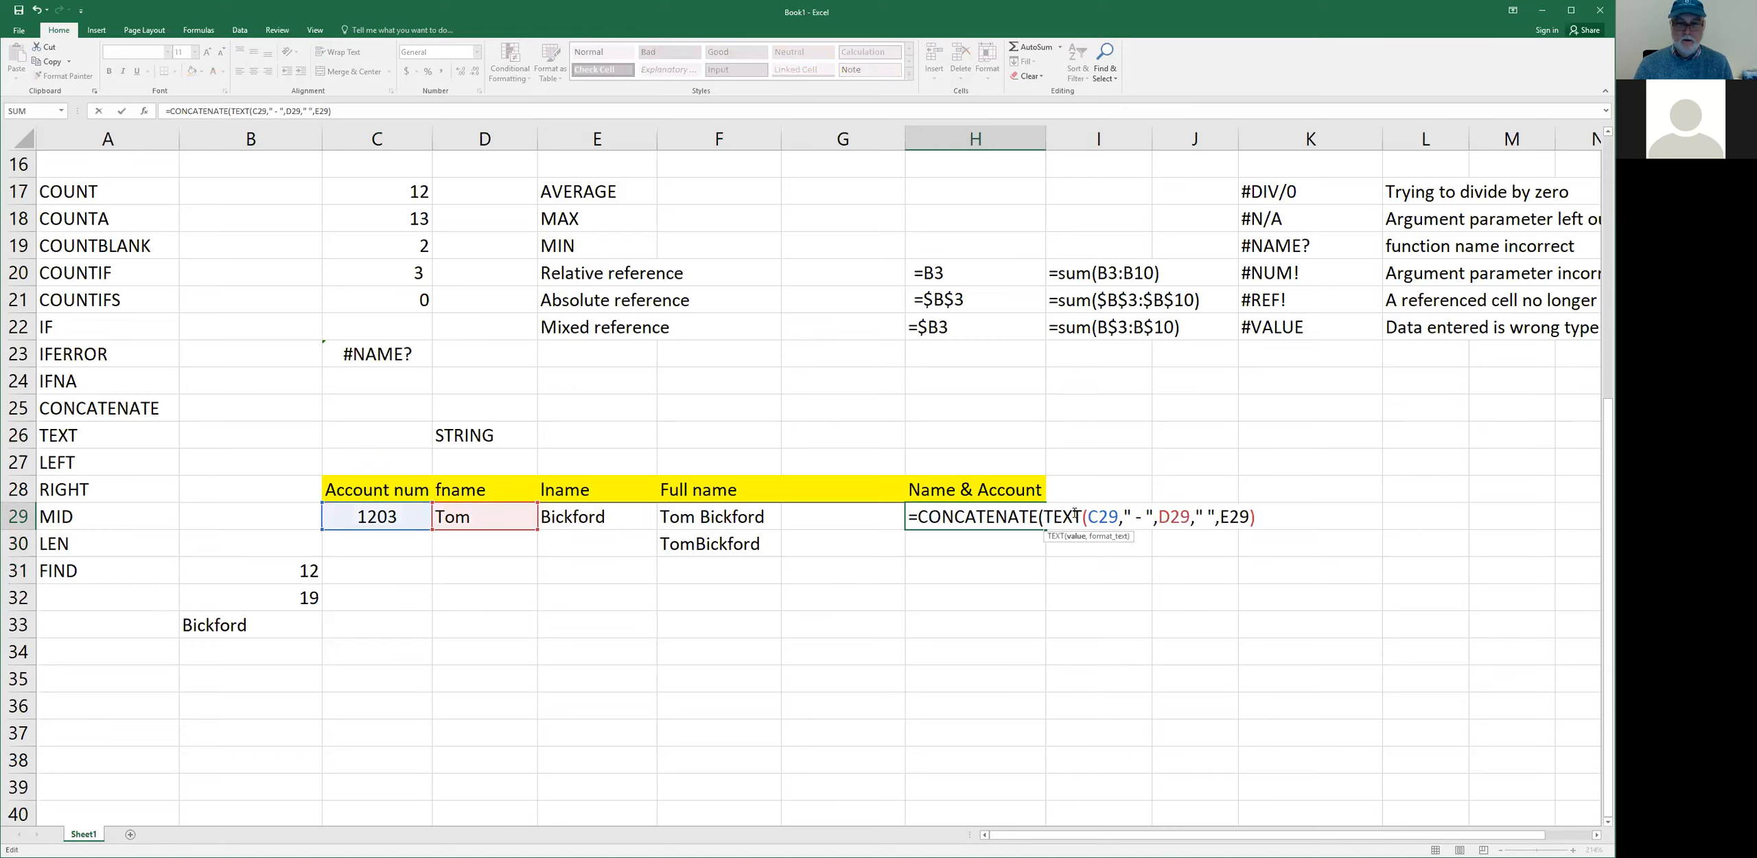
{"action": "type", "text": ")"}
{"action": "key", "text": "Return"}
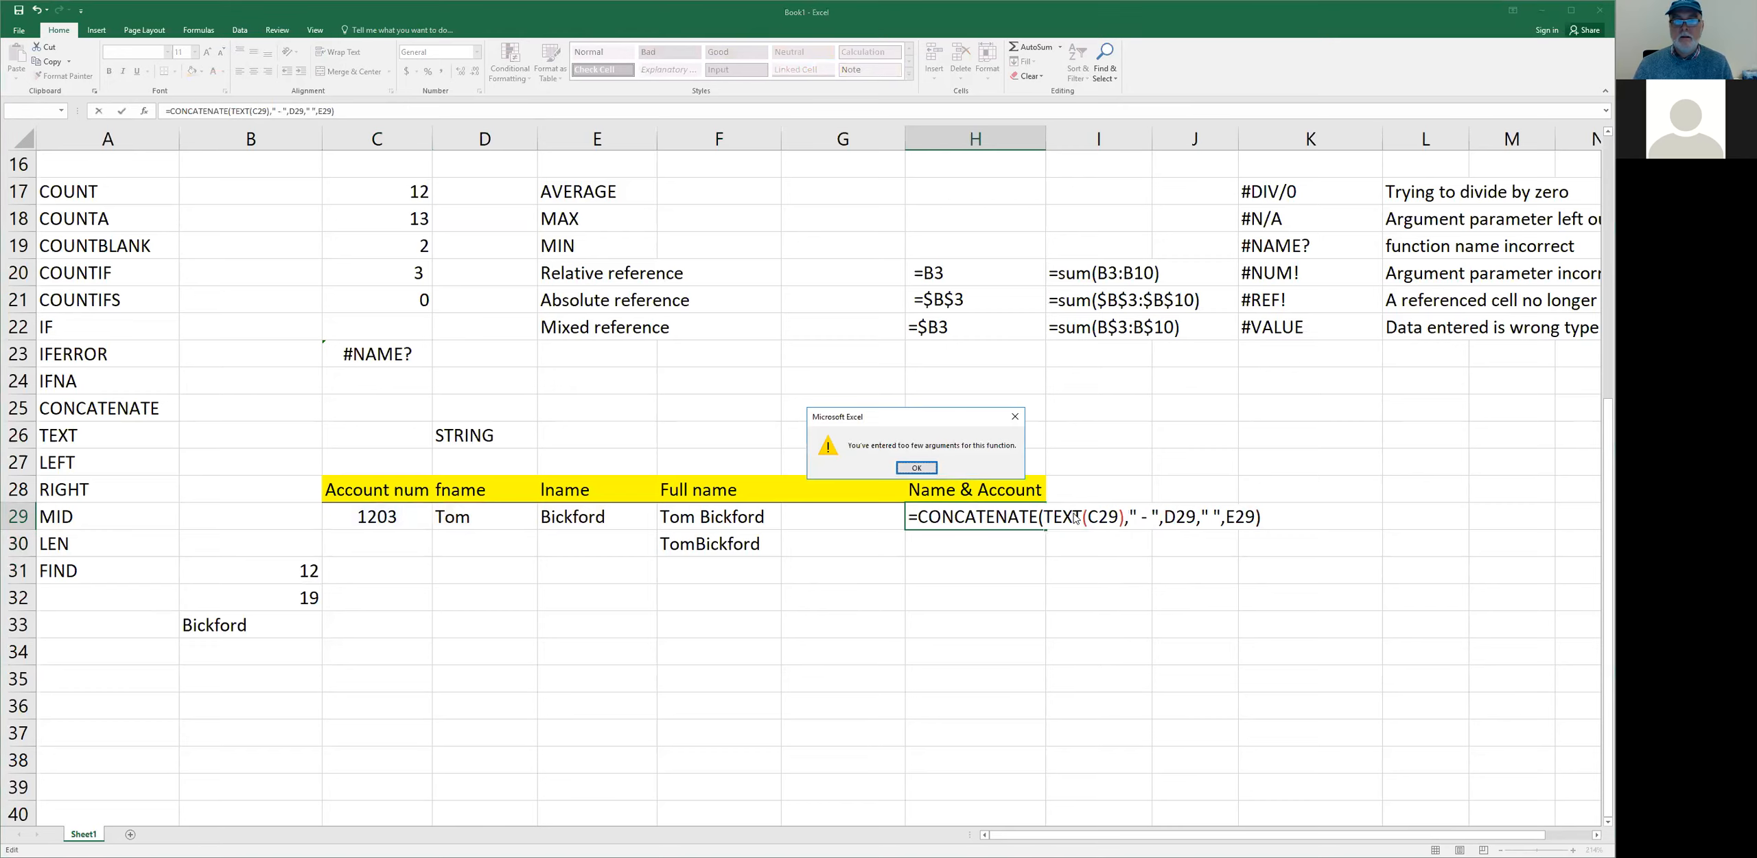
{"action": "key", "text": "Return"}
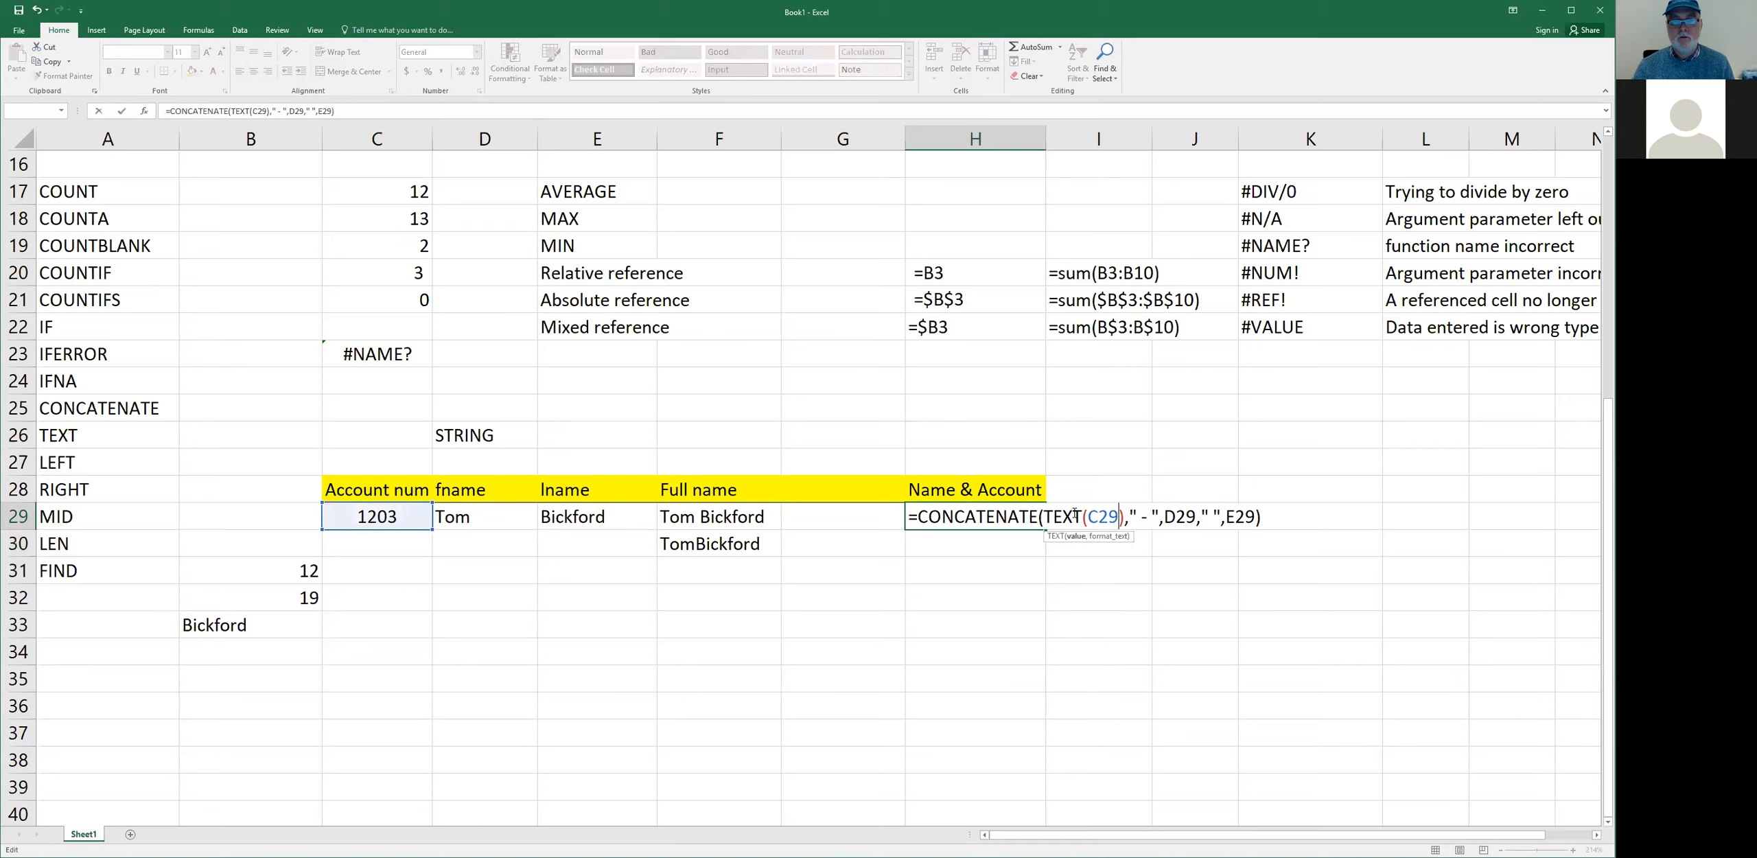
- Try the unquoted format #.# as the second argument of the TEXT function in the H29 formula
{"action": "type", "text": ",#"}
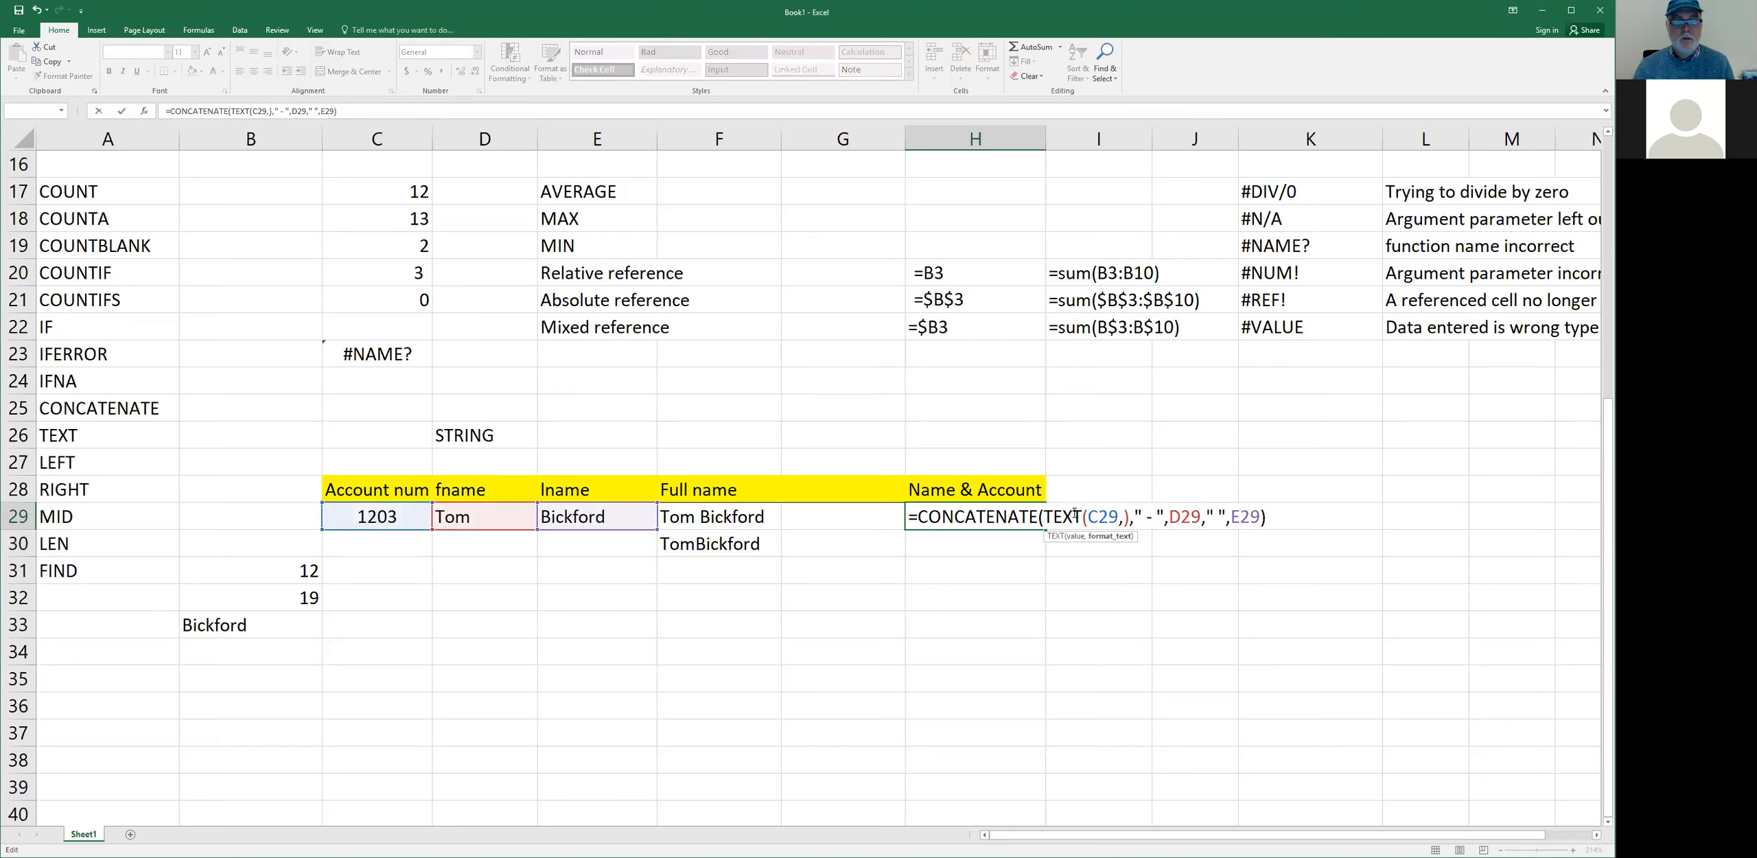
{"action": "type", "text": ".#"}
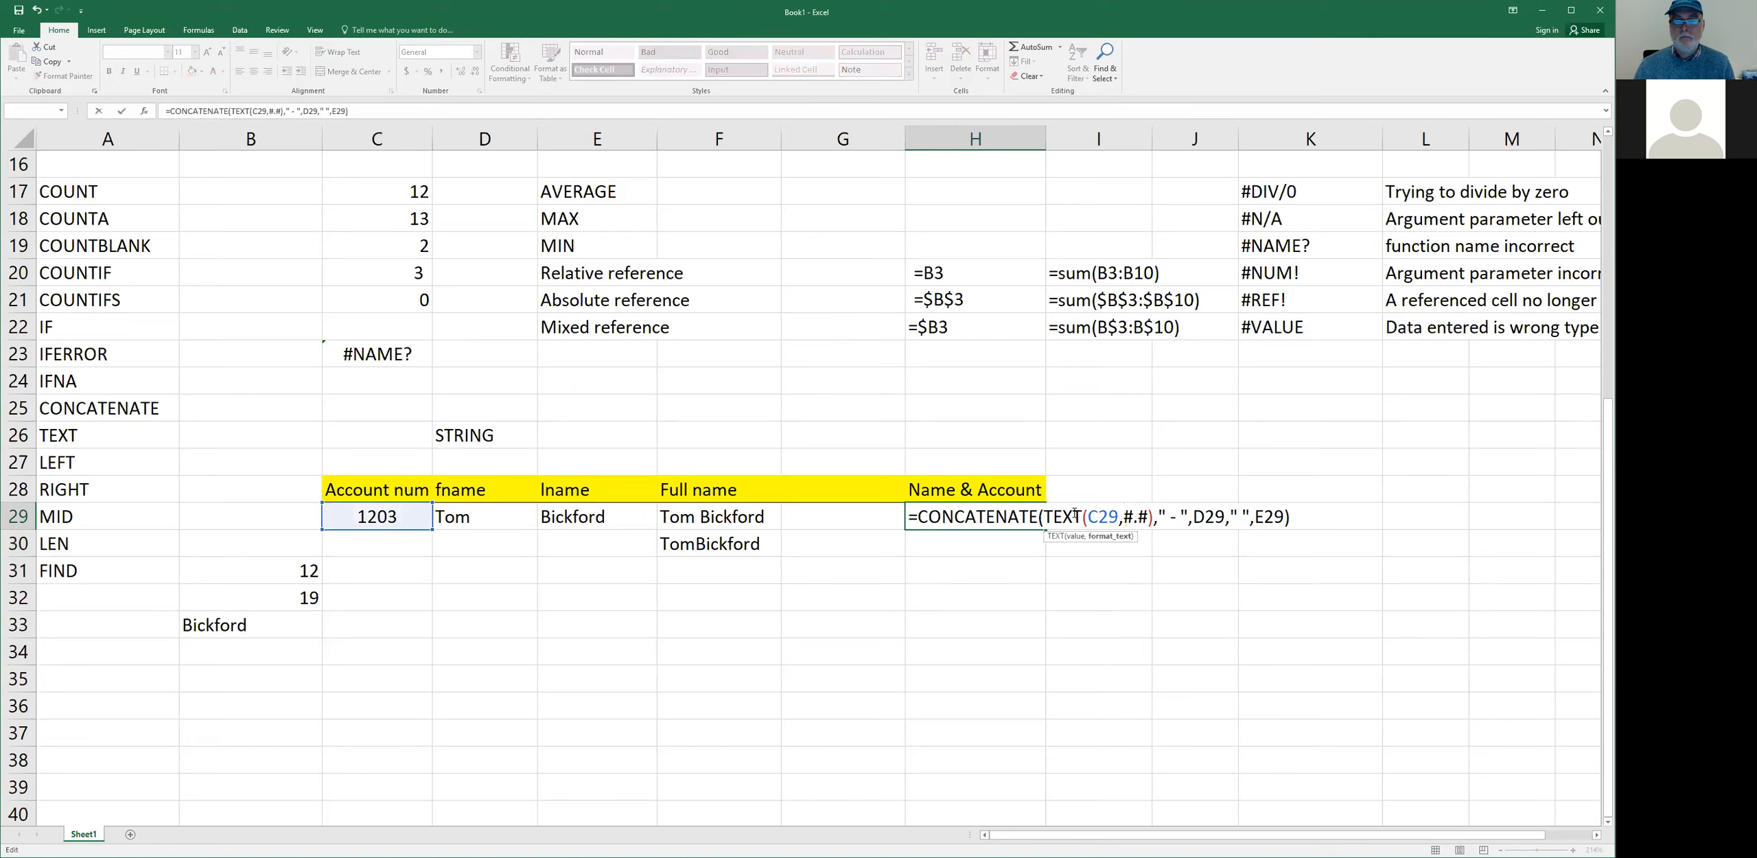
{"action": "key", "text": "End"}
{"action": "key", "text": "Return"}
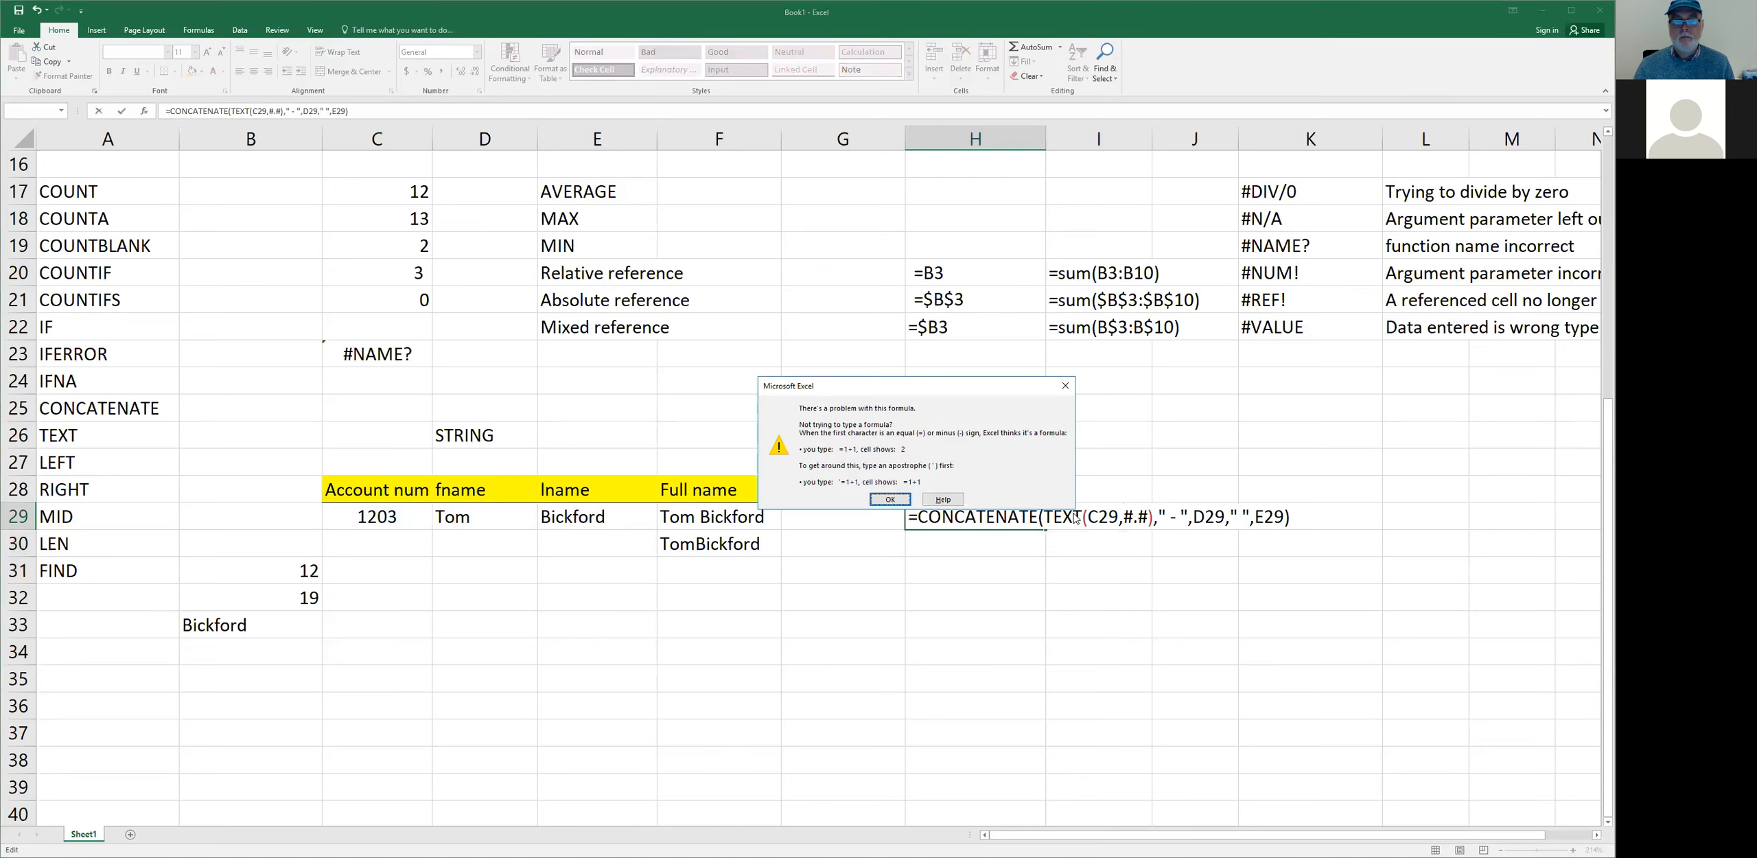
{"action": "key", "text": "Return"}
- Remove the TEXT function around C29 in H29, restoring =CONCATENATE(C29," - ",D29," ",E29)
{"action": "key", "text": "Delete"}
{"action": "key", "text": "Delete"}
{"action": "key", "text": "Delete"}
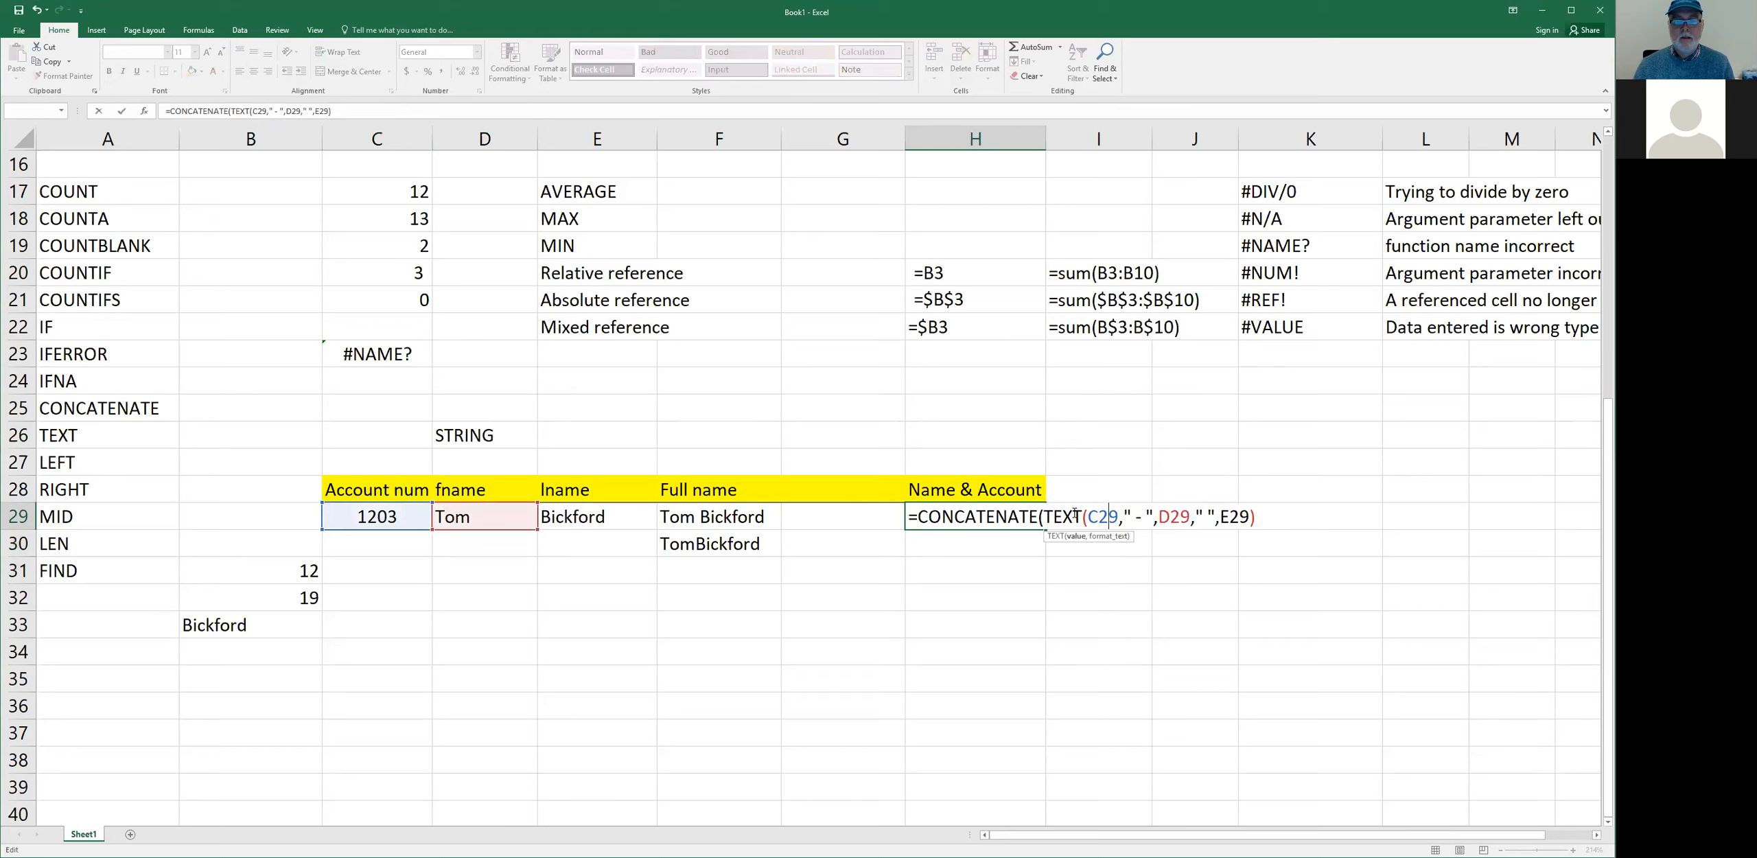
{"action": "key", "text": "BackSpace"}
{"action": "key", "text": "BackSpace"}
{"action": "key", "text": "BackSpace"}
{"action": "key", "text": "BackSpace"}
{"action": "key", "text": "BackSpace"}
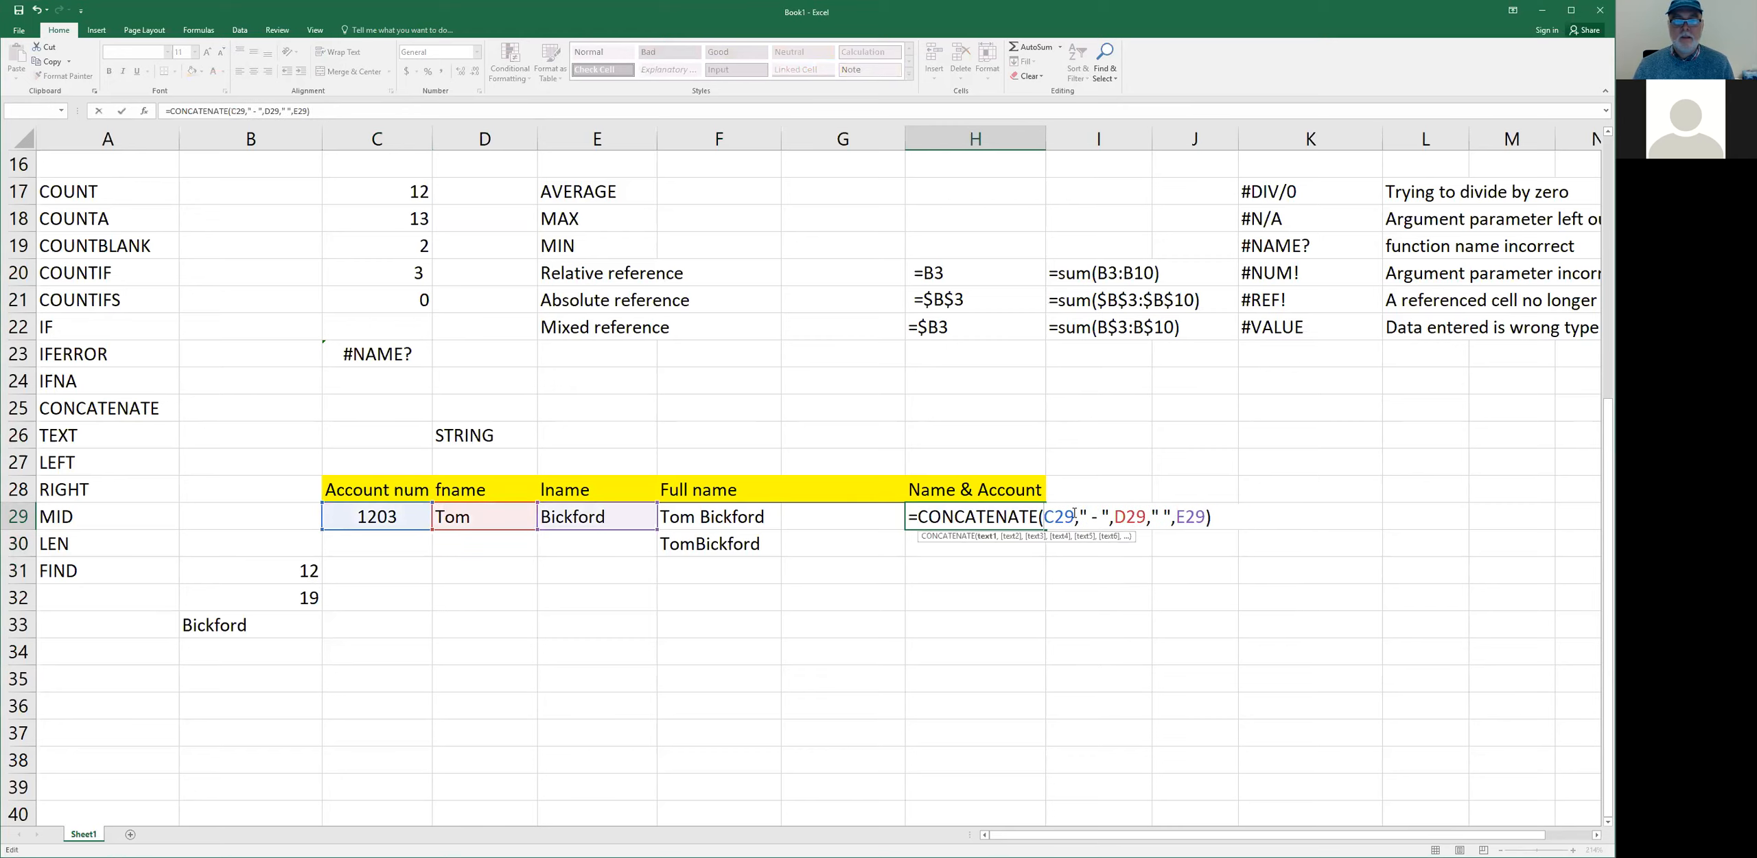
{"action": "key", "text": "Return"}
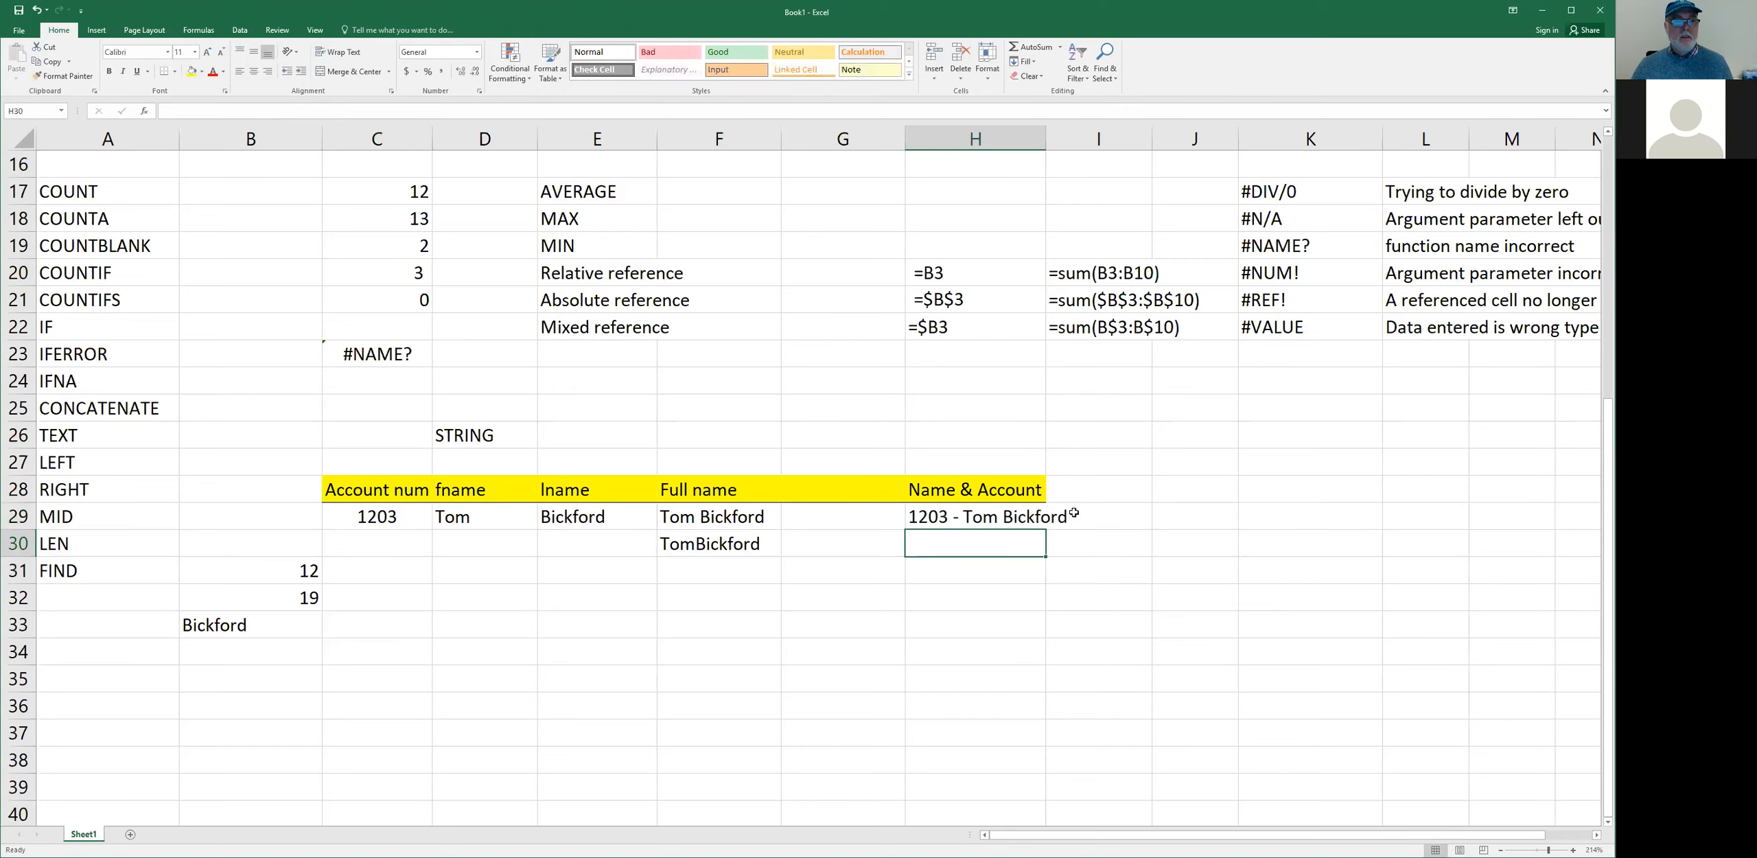
- Review the listed text function names in column A, from FIND in A31 up to LEFT in A27
{"action": "left_click", "coordinate": [105, 570]}
{"action": "left_click", "coordinate": [103, 545]}
{"action": "left_click", "coordinate": [97, 517]}
{"action": "left_click", "coordinate": [99, 484]}
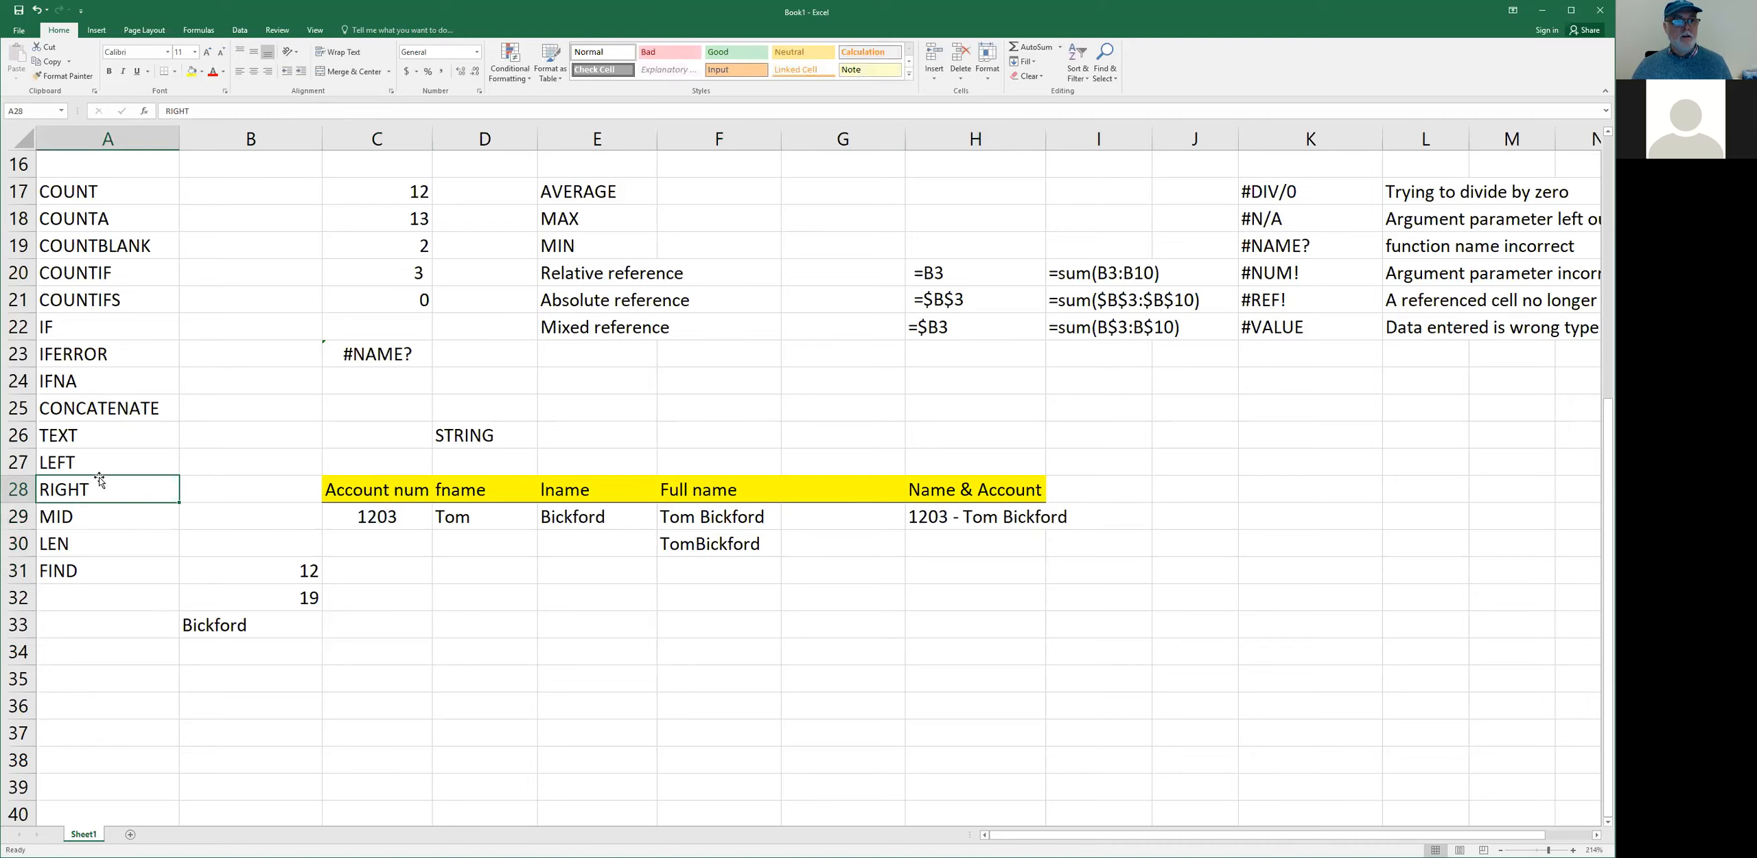
{"action": "left_click", "coordinate": [101, 459]}
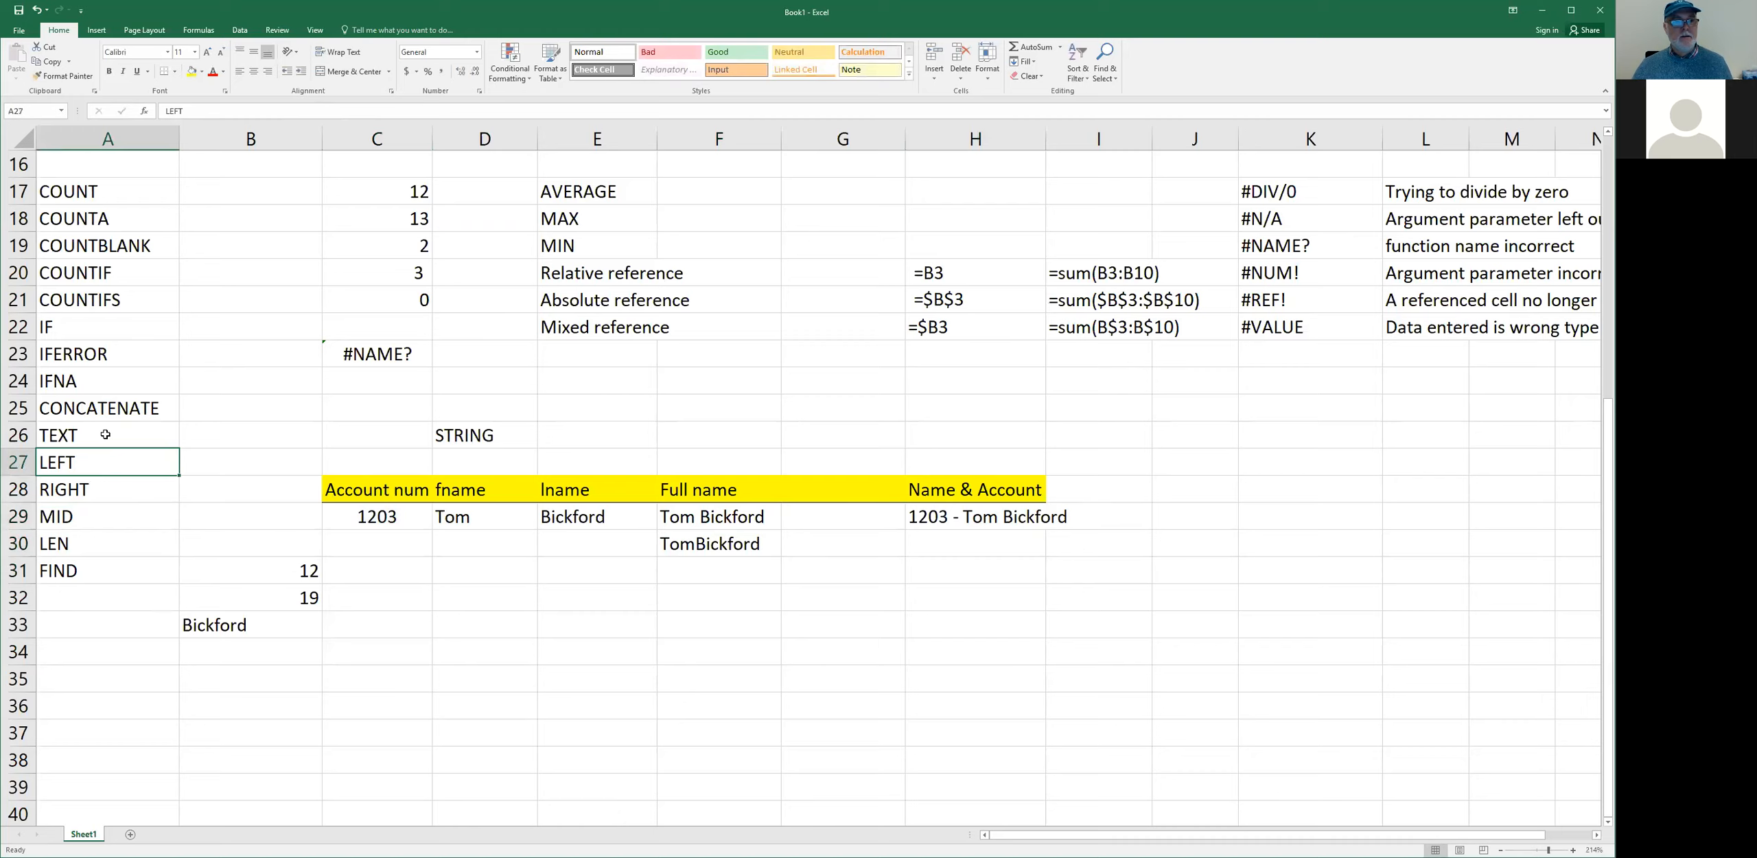
- Enter =TEXT(C29,0) in cell E32 to convert the account number to text
{"action": "left_click", "coordinate": [566, 600]}
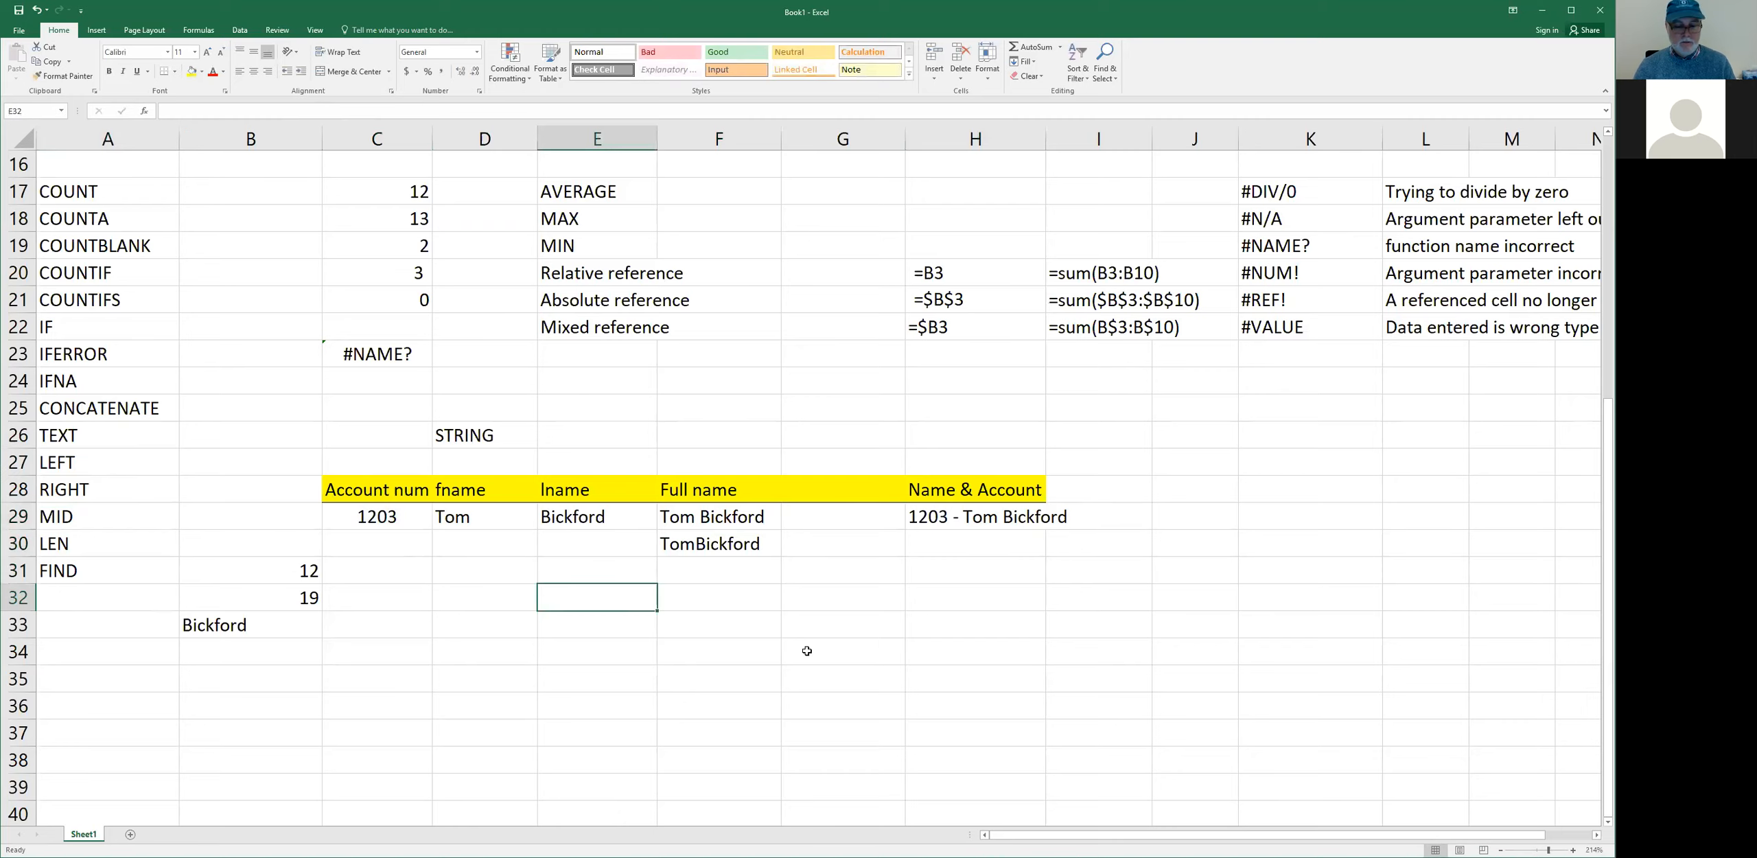
{"action": "type", "text": "=text("}
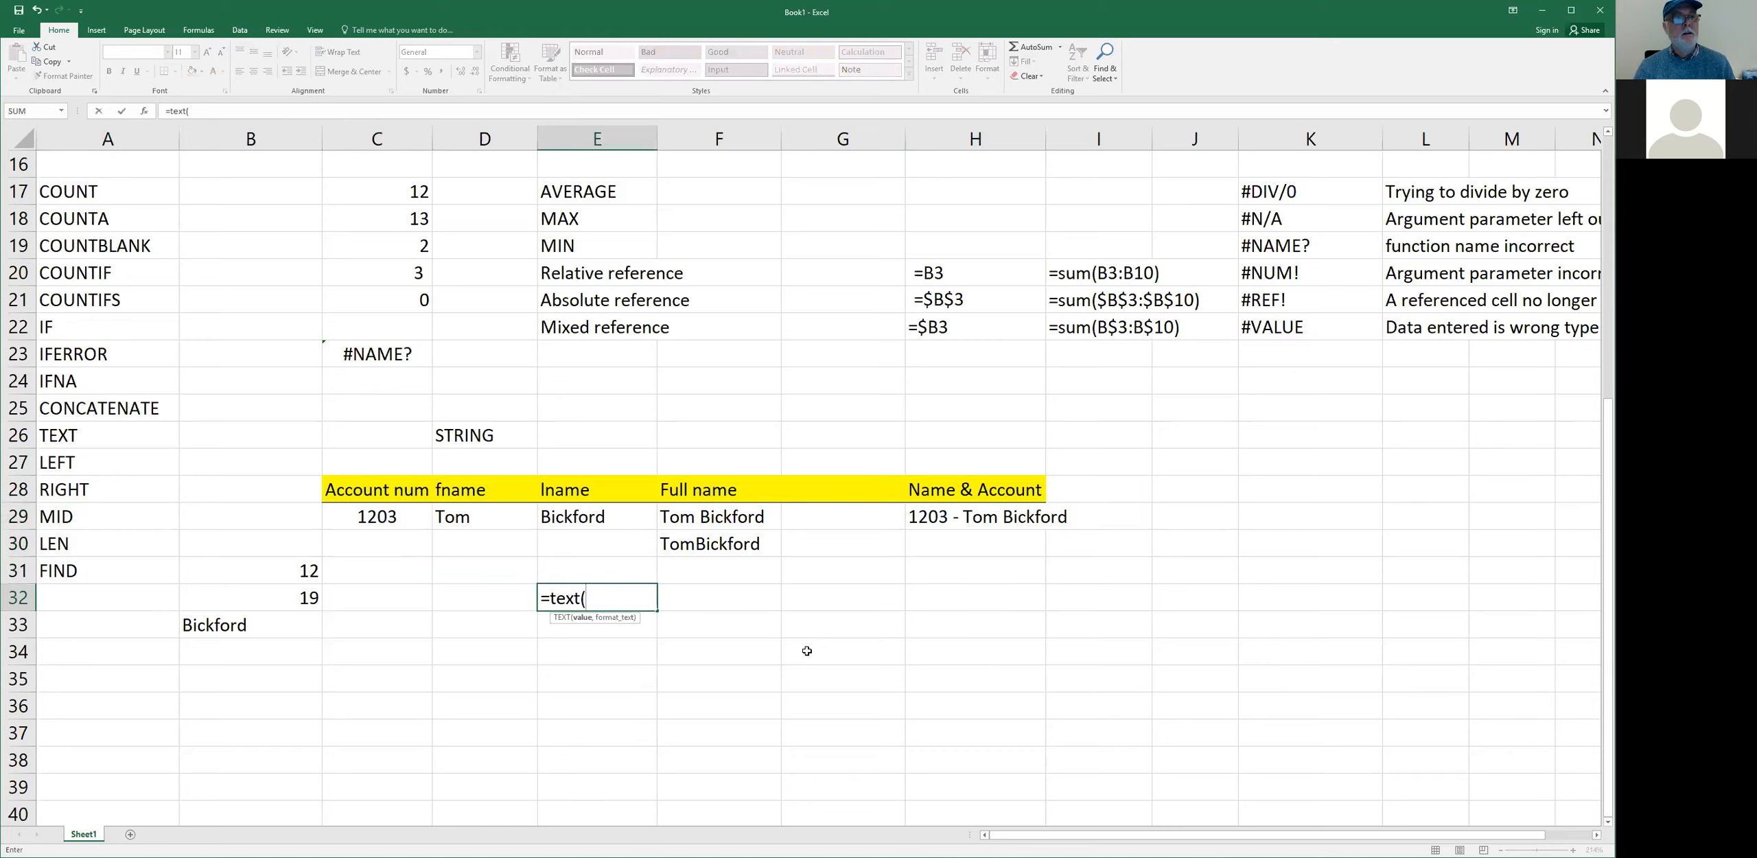
{"action": "type", "text": "C29"}
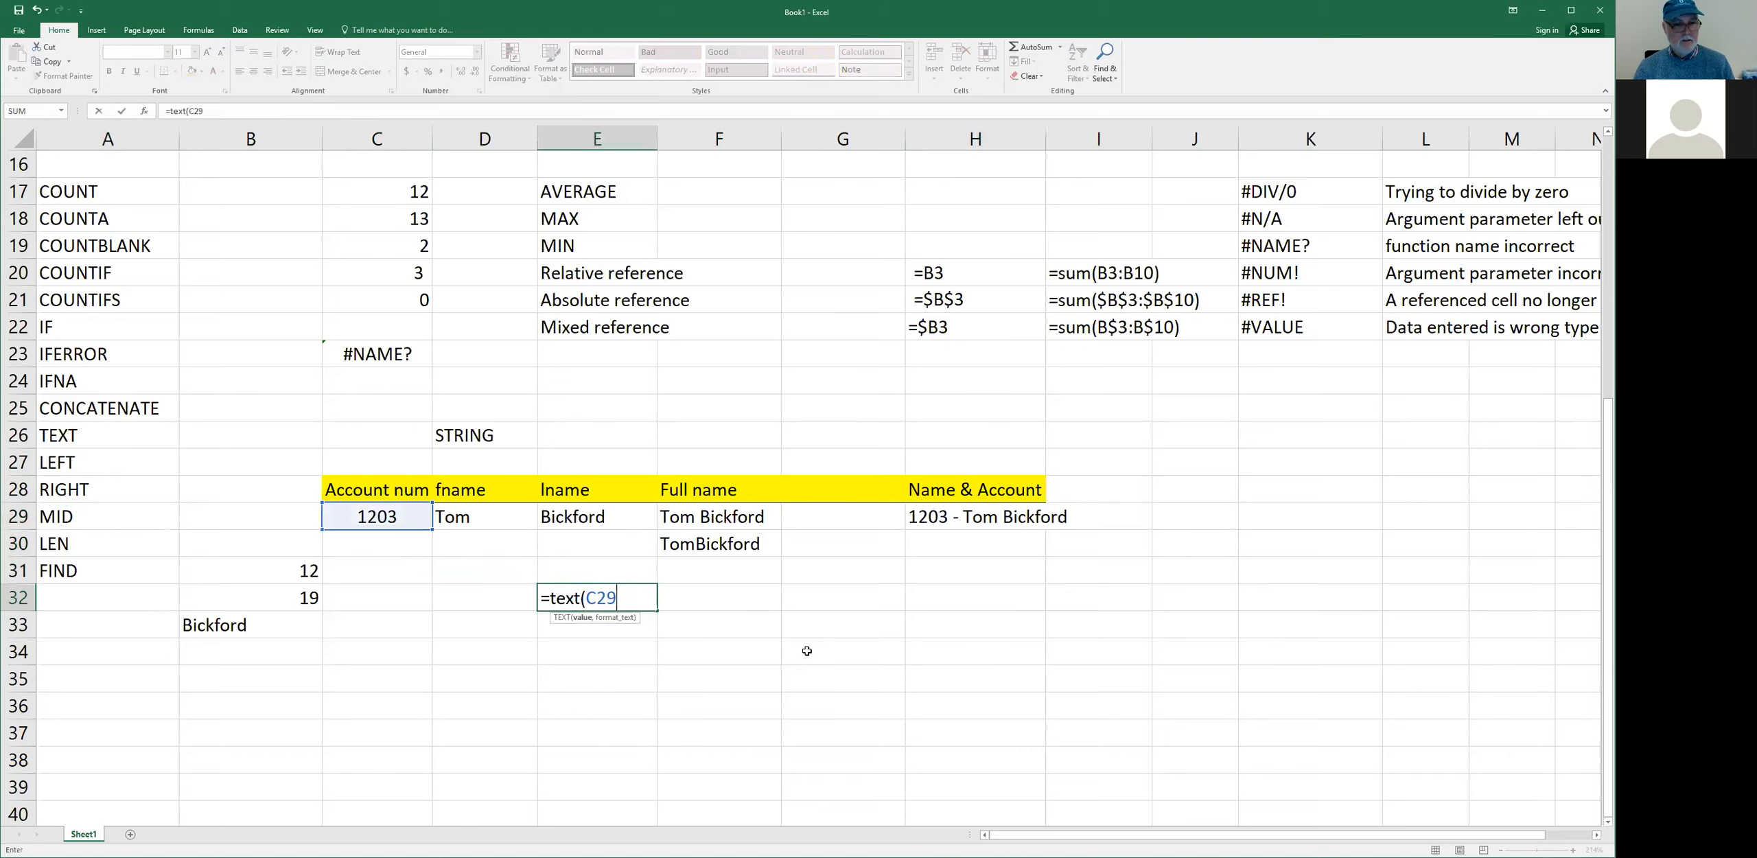
{"action": "type", "text": ","}
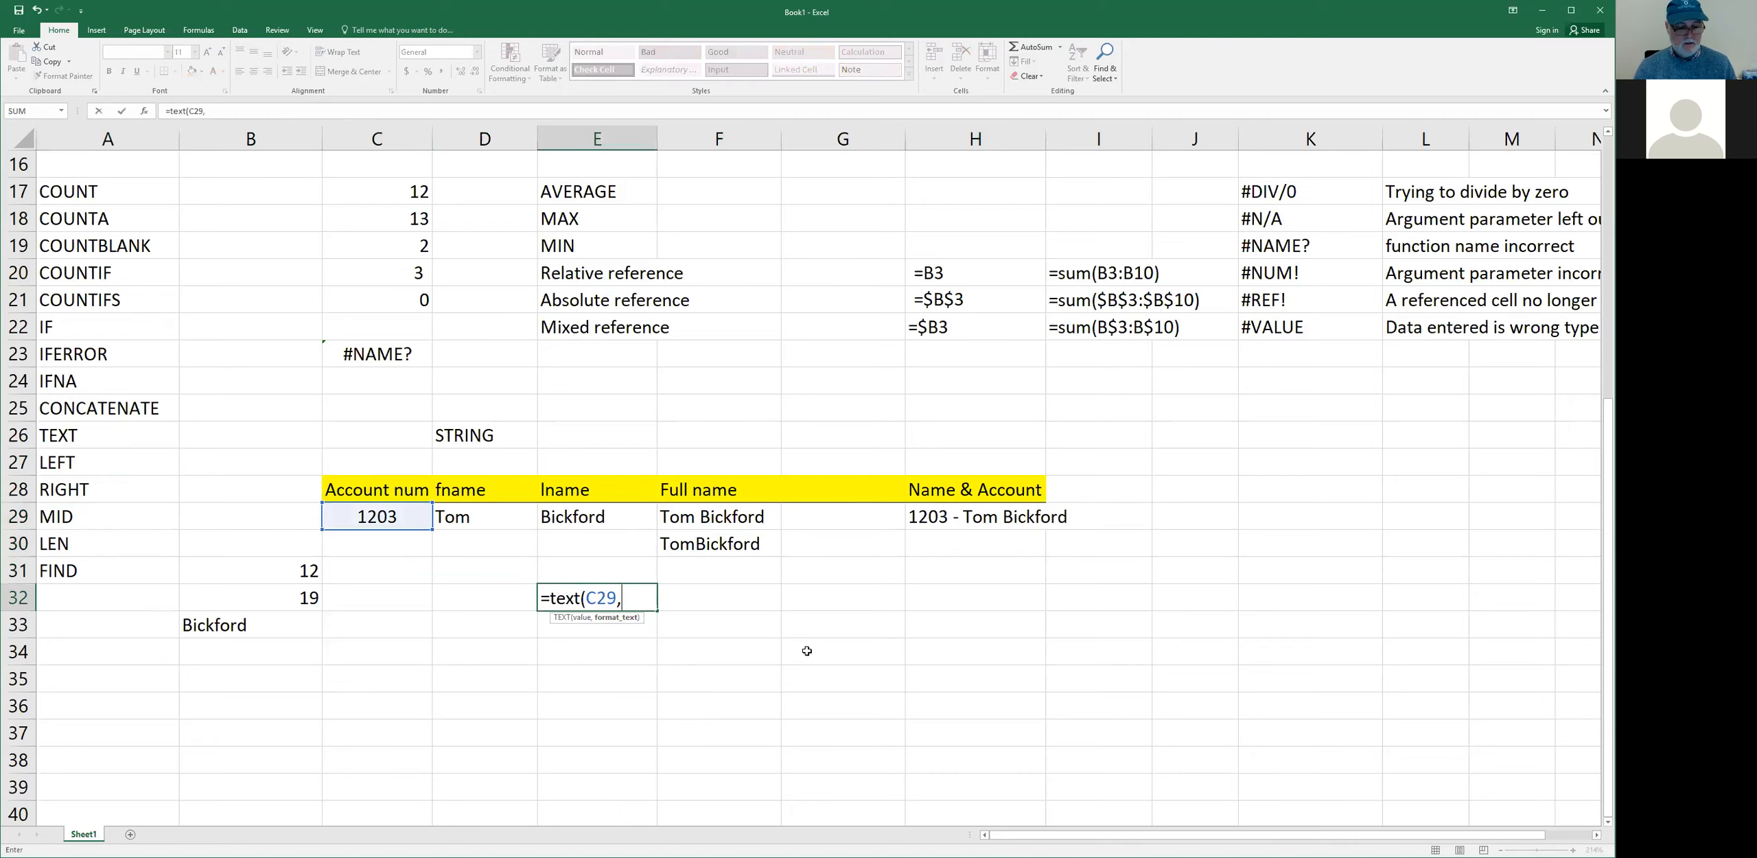
{"action": "type", "text": "\"0\")"}
{"action": "key", "text": "Return"}
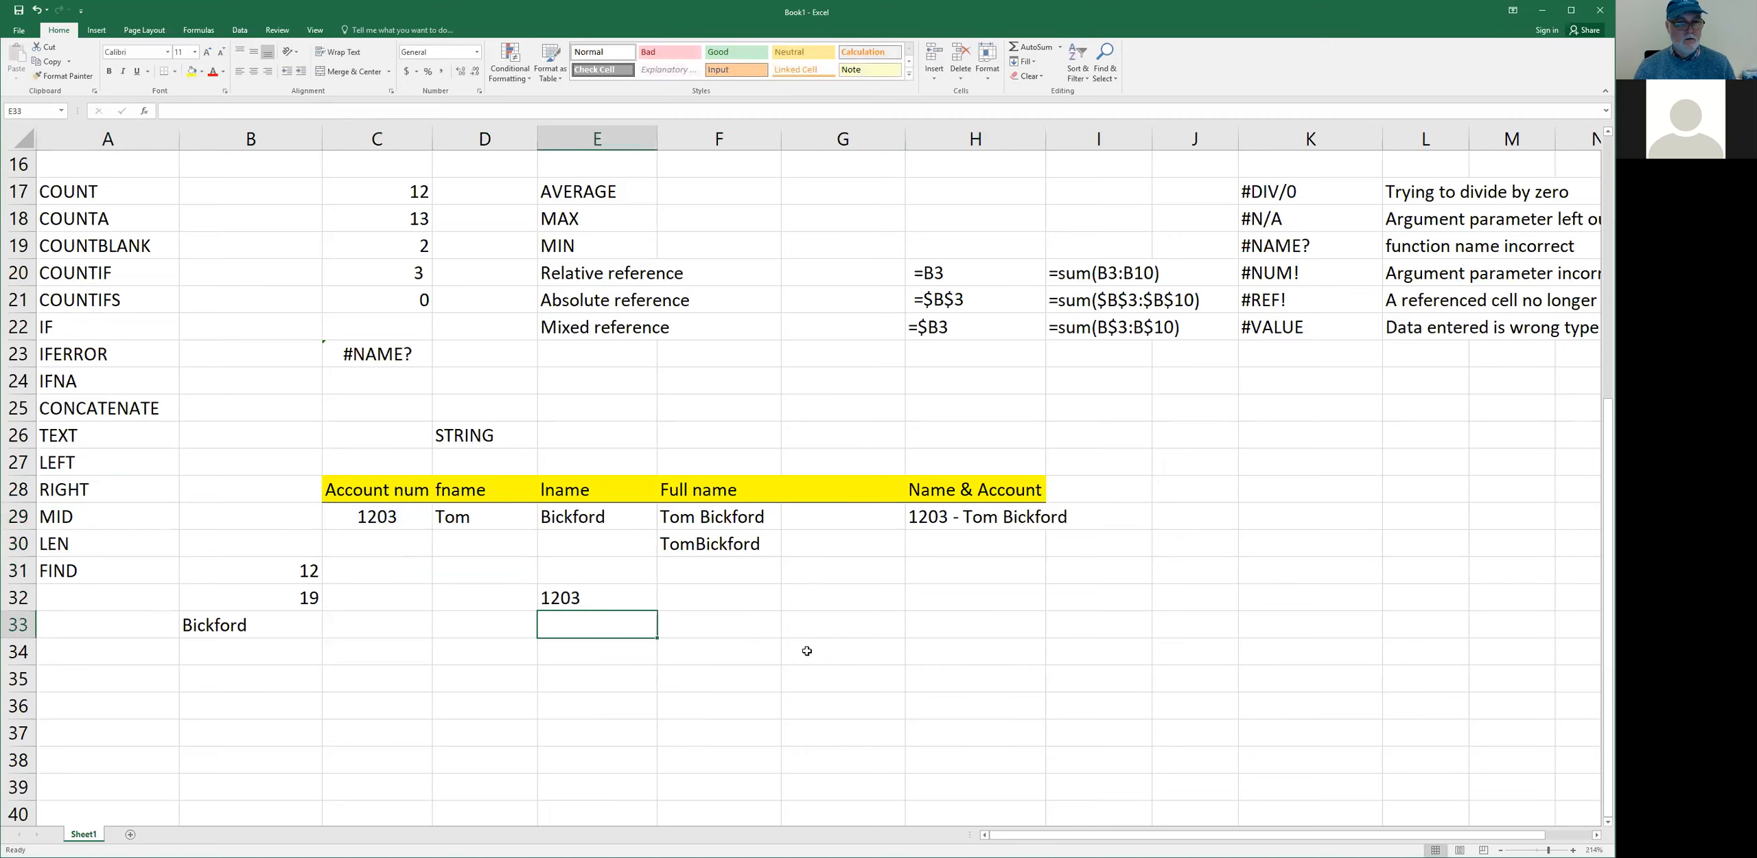
{"action": "key", "text": "Up"}
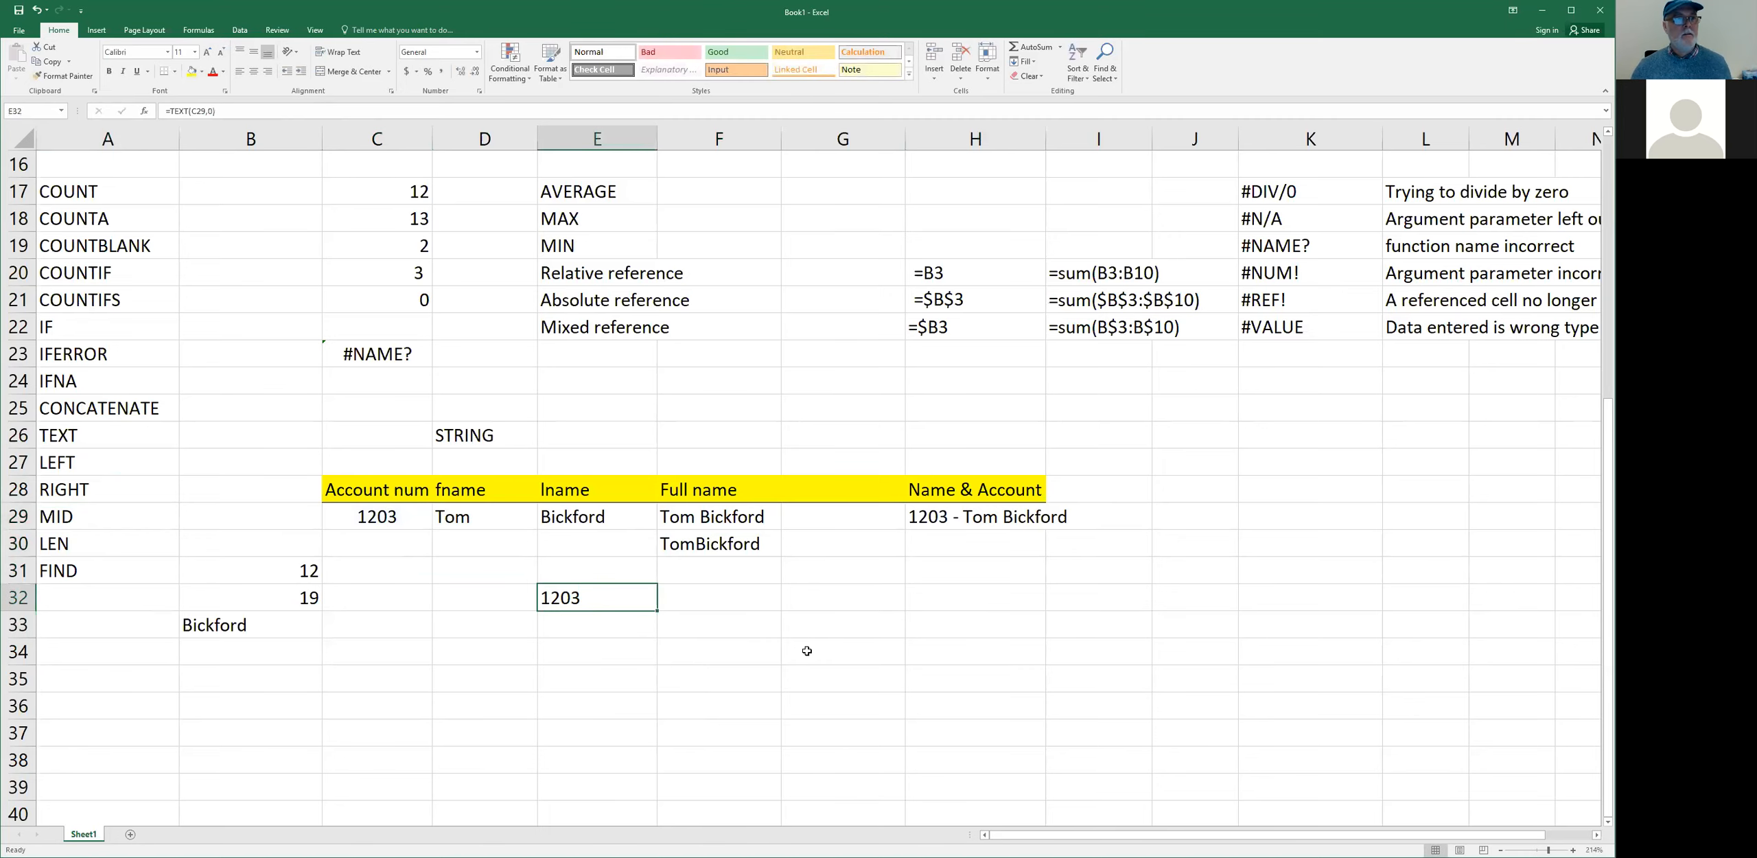
- Compare the original account number in C29 with its TEXT version in E32
{"action": "left_click", "coordinate": [369, 520]}
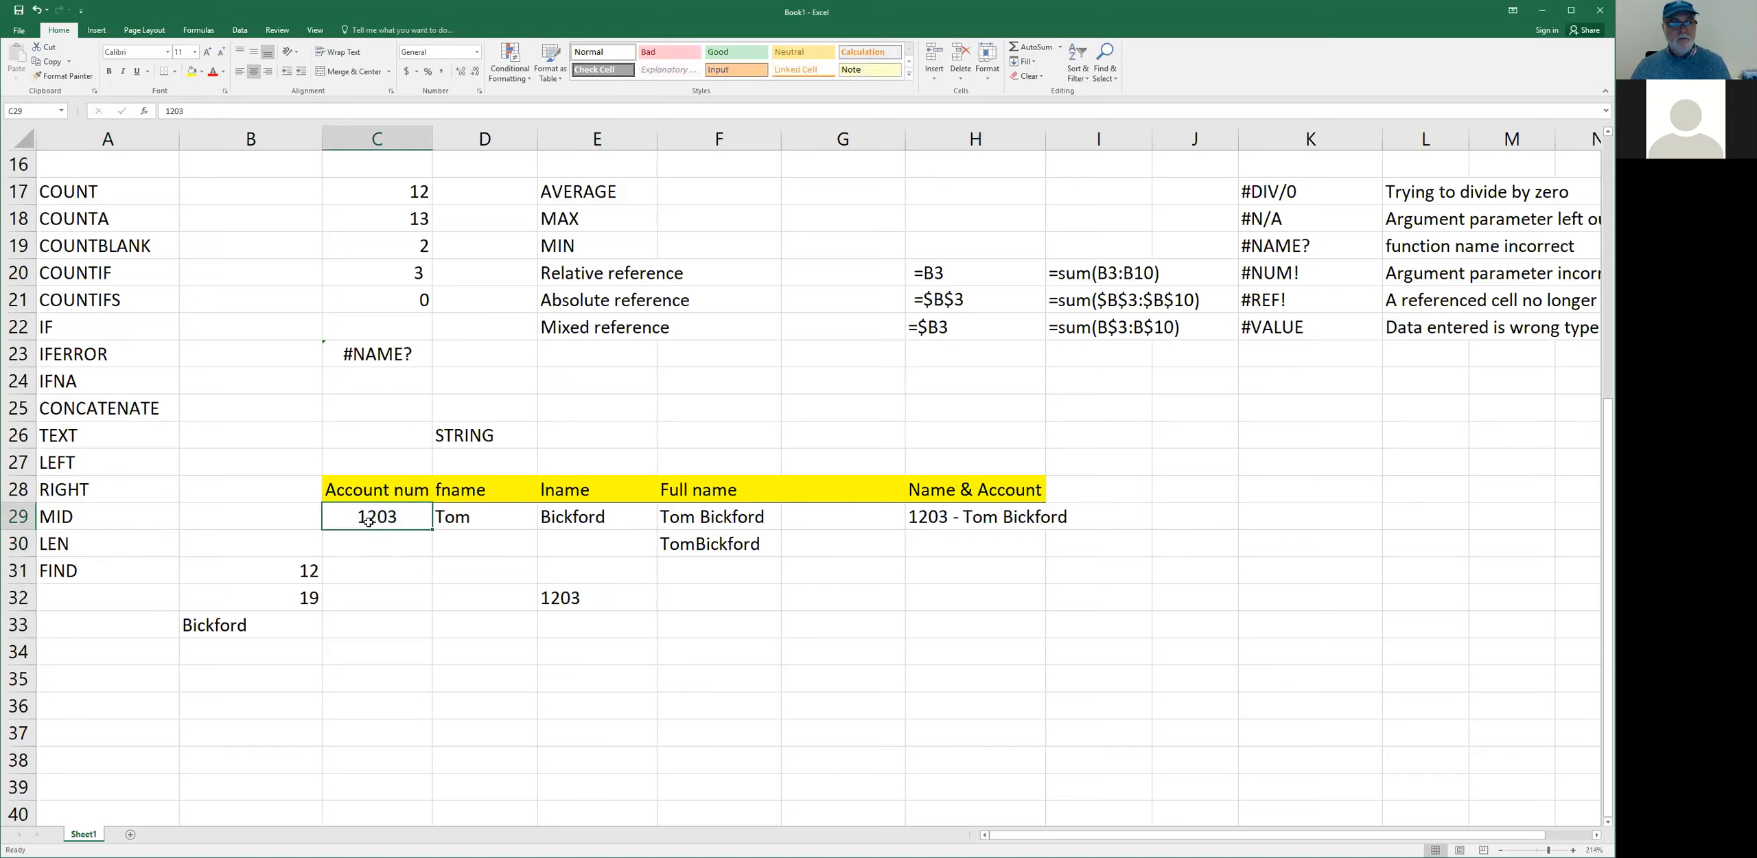
{"action": "left_click", "coordinate": [568, 591]}
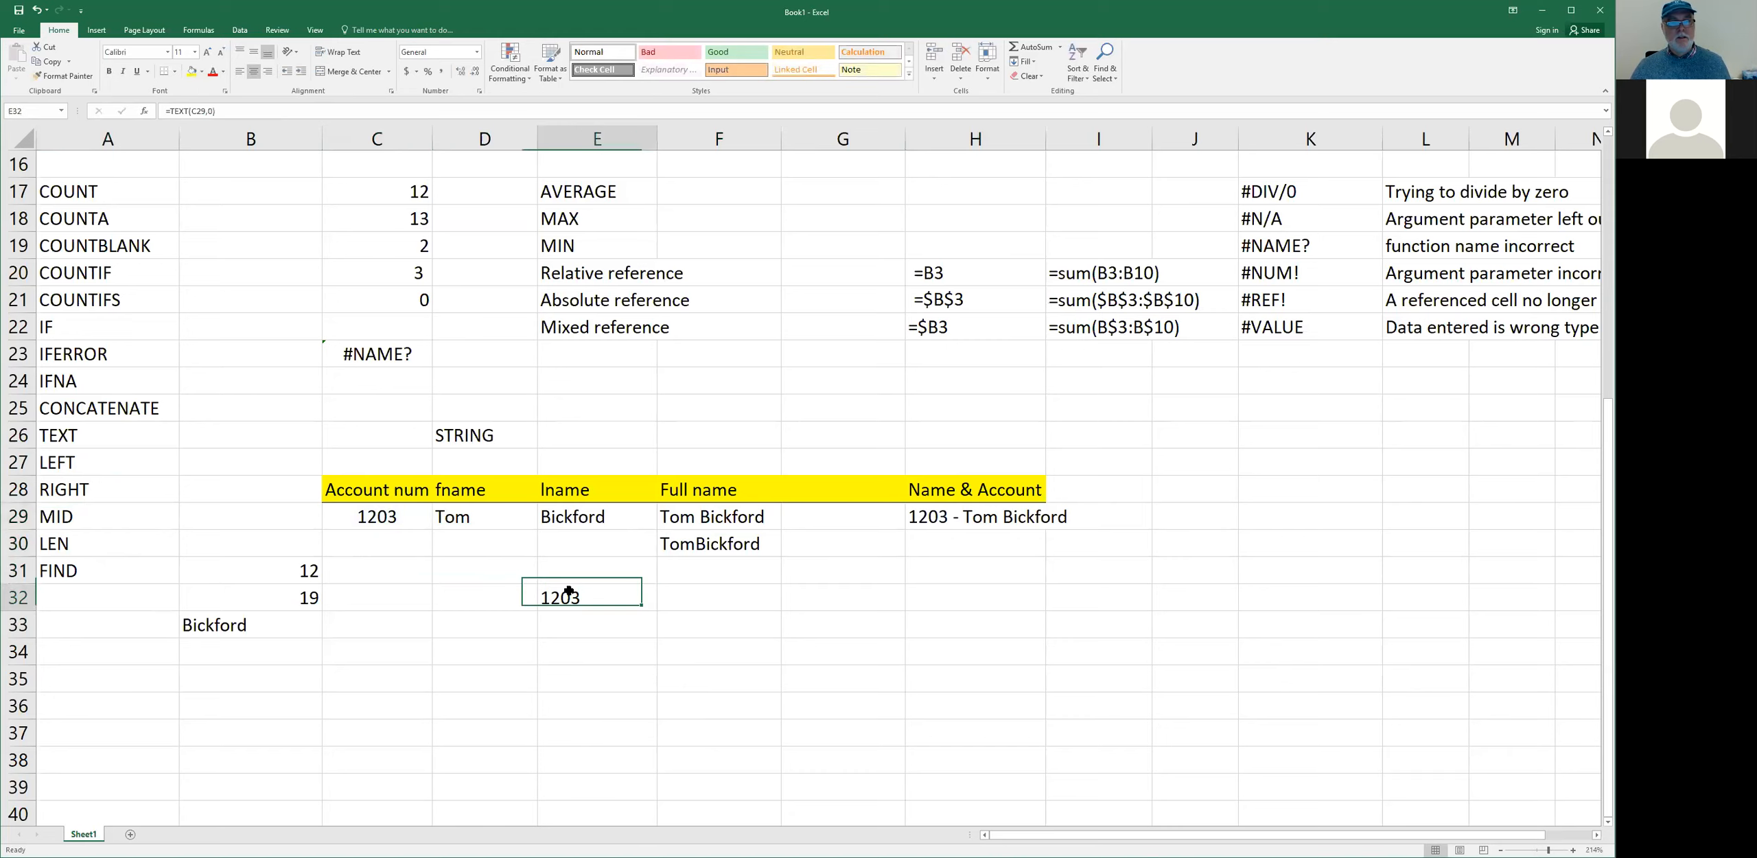
{"action": "left_click", "coordinate": [397, 522]}
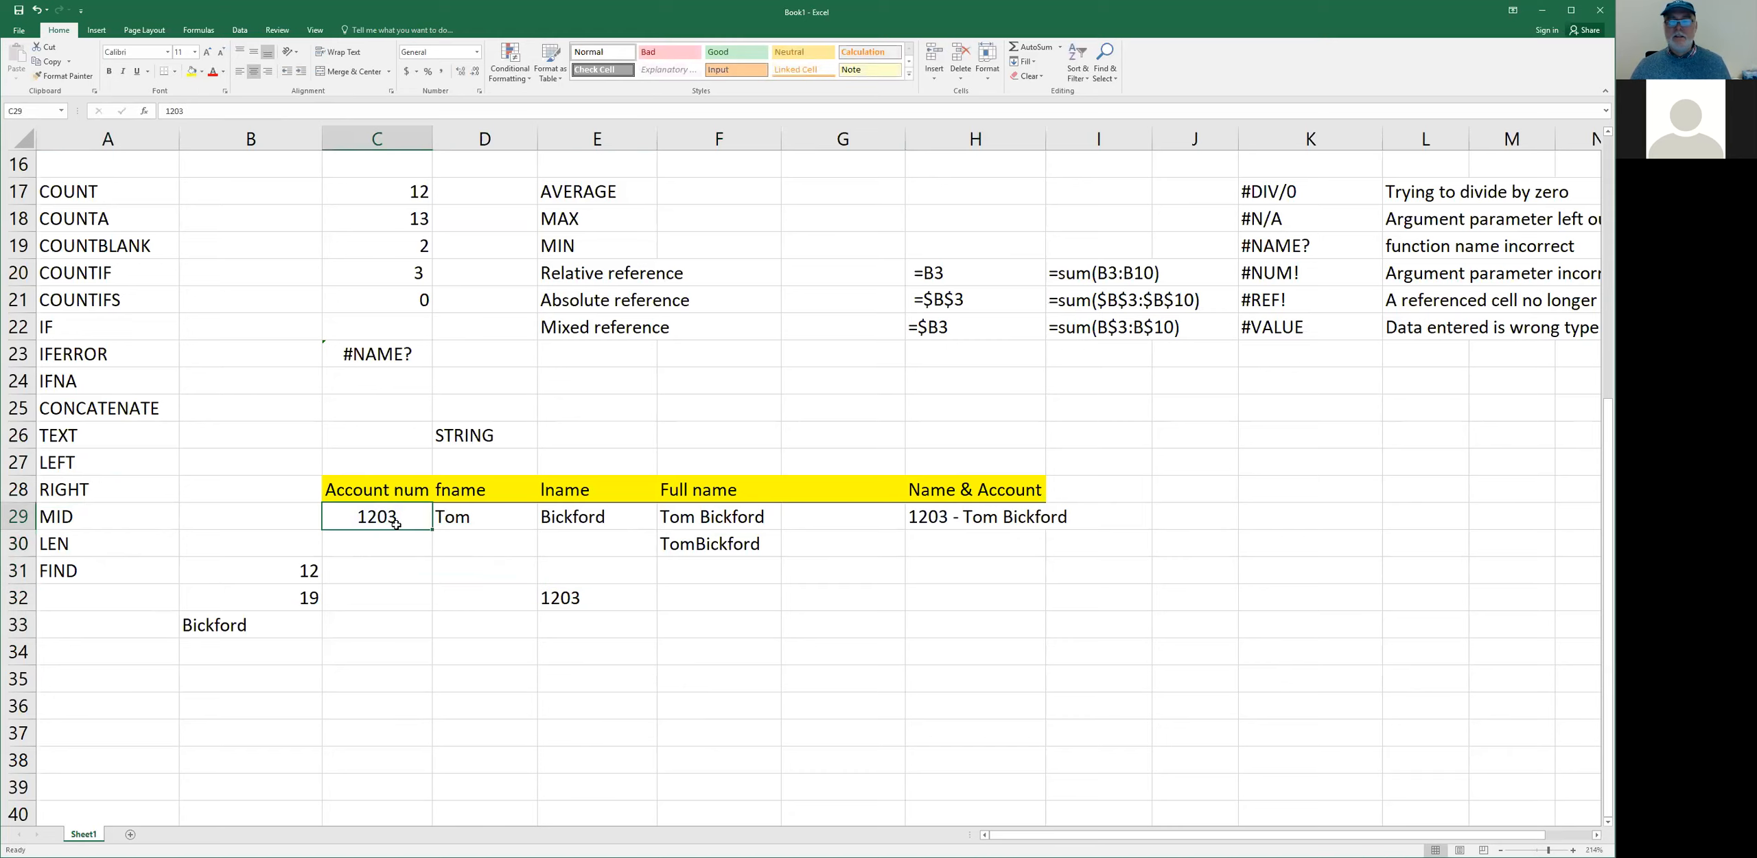
{"action": "left_click", "coordinate": [571, 592]}
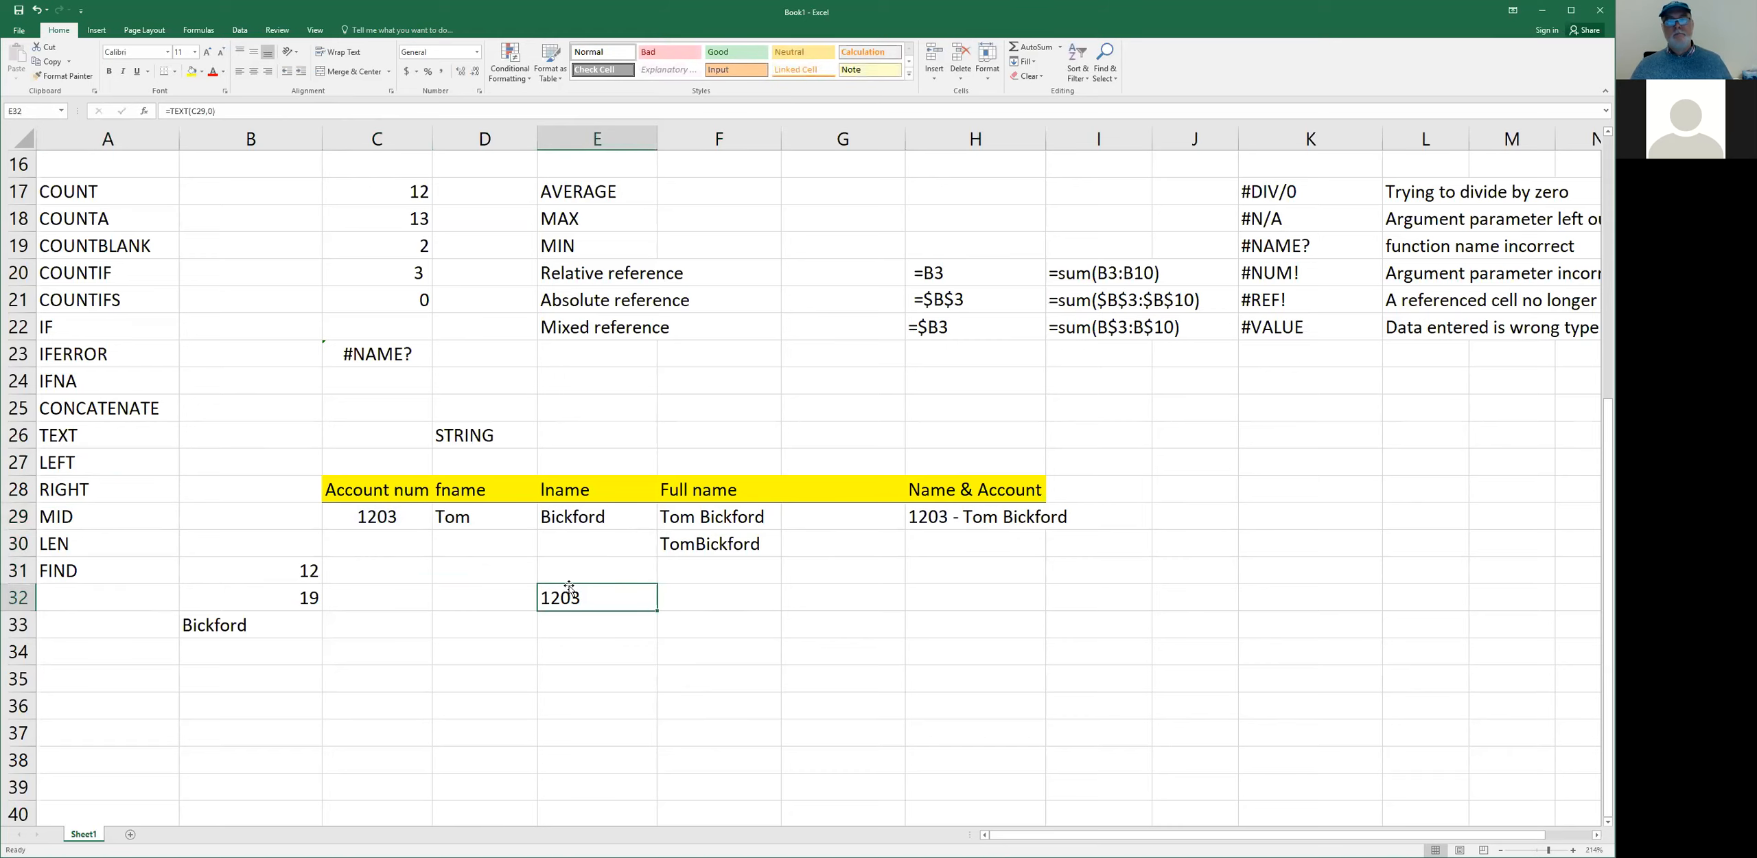
- Wrap C29 in a TEXT function with the format 0.0 inside the H29 CONCATENATE formula
{"action": "left_click", "coordinate": [927, 513]}
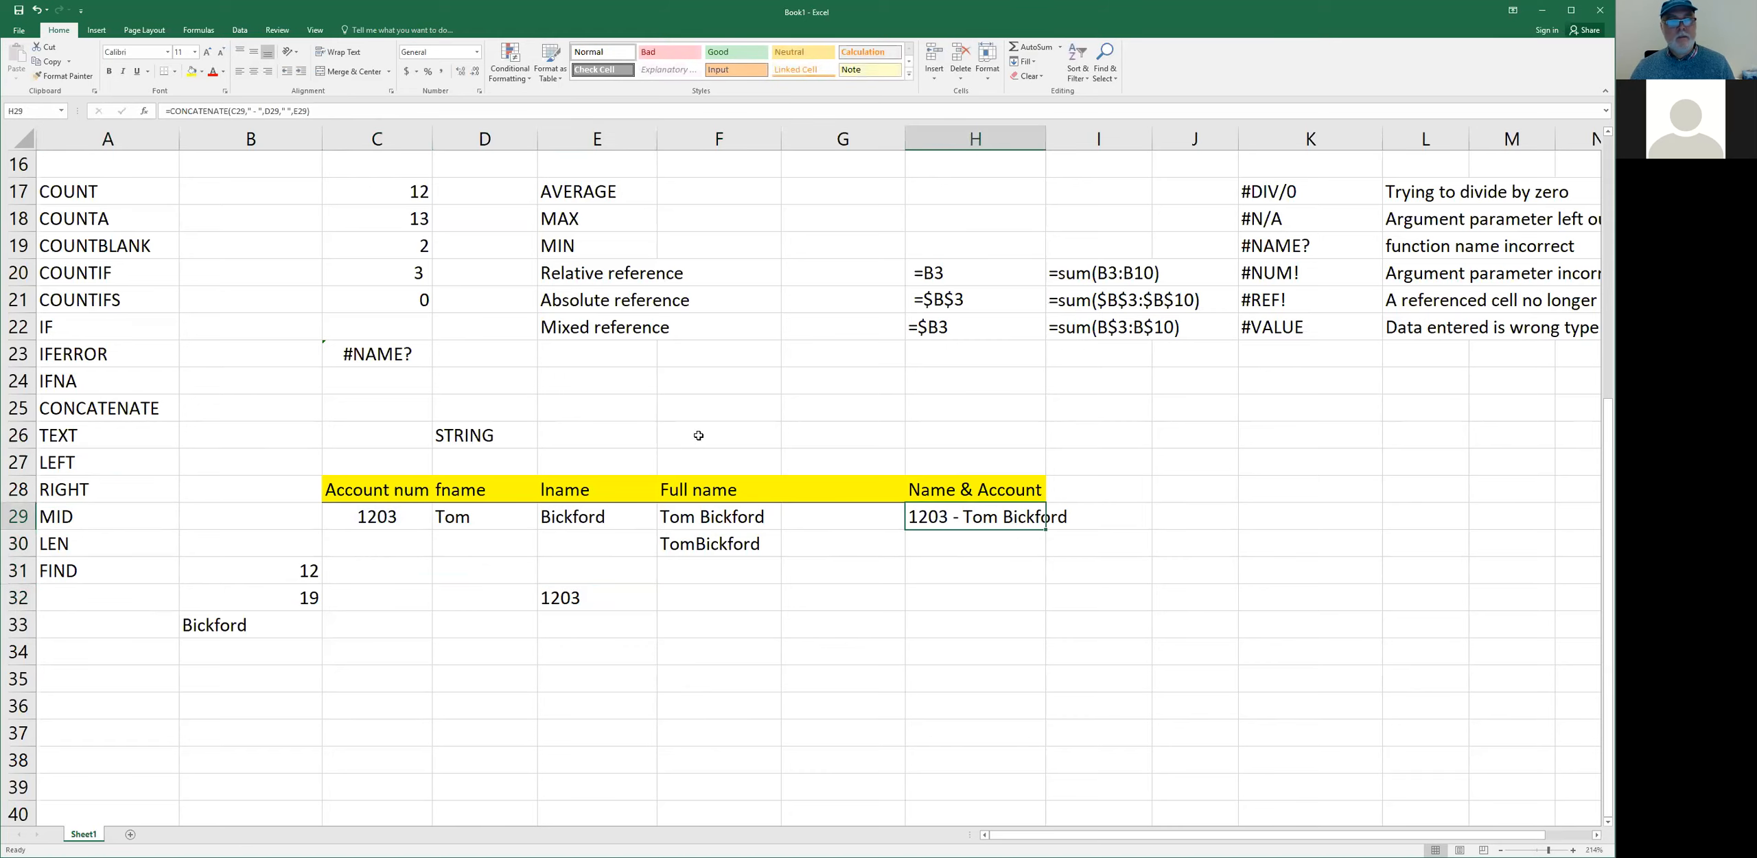
{"action": "double_click", "coordinate": [946, 518]}
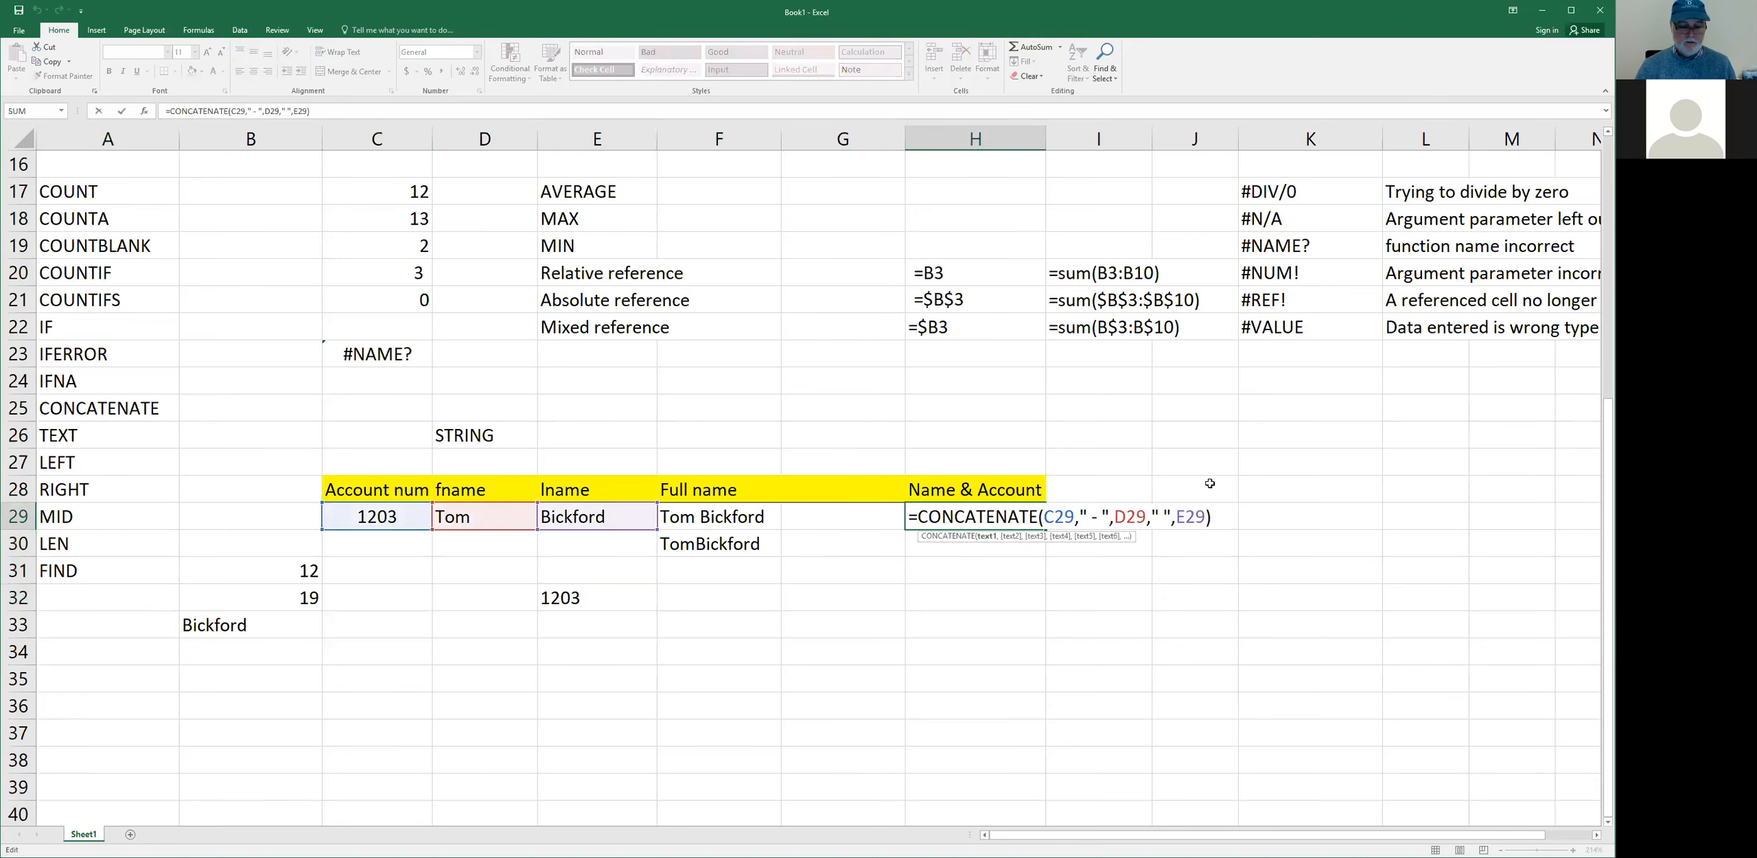
{"action": "type", "text": "T"}
{"action": "type", "text": "EXT("}
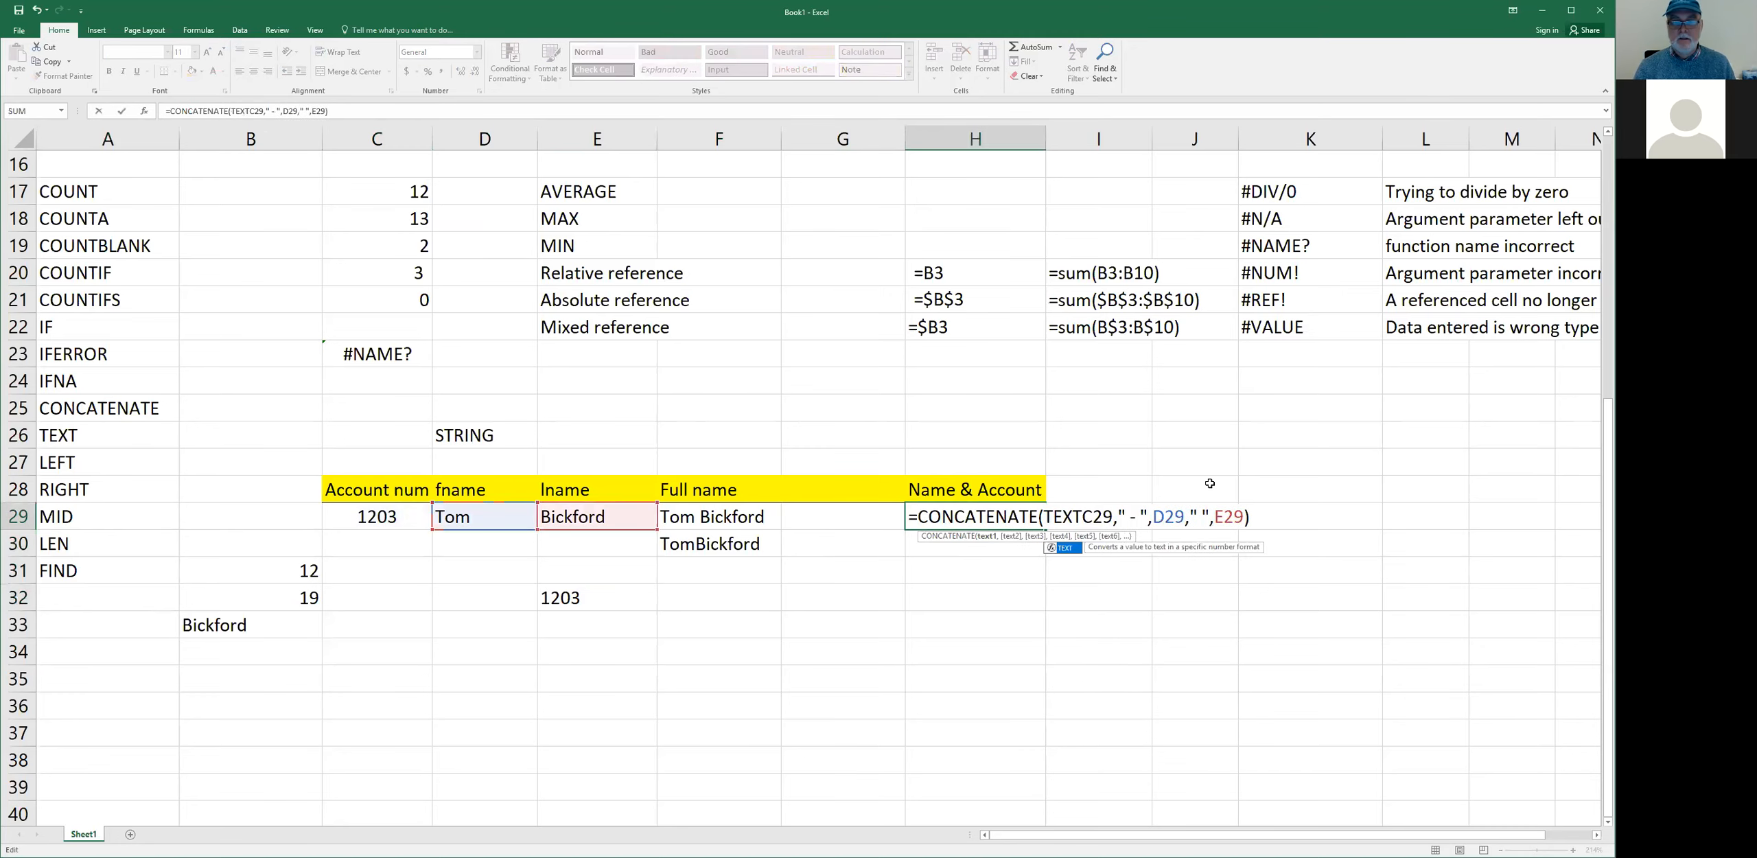
{"action": "key", "text": "Right"}
{"action": "key", "text": "Right"}
{"action": "key", "text": "Right"}
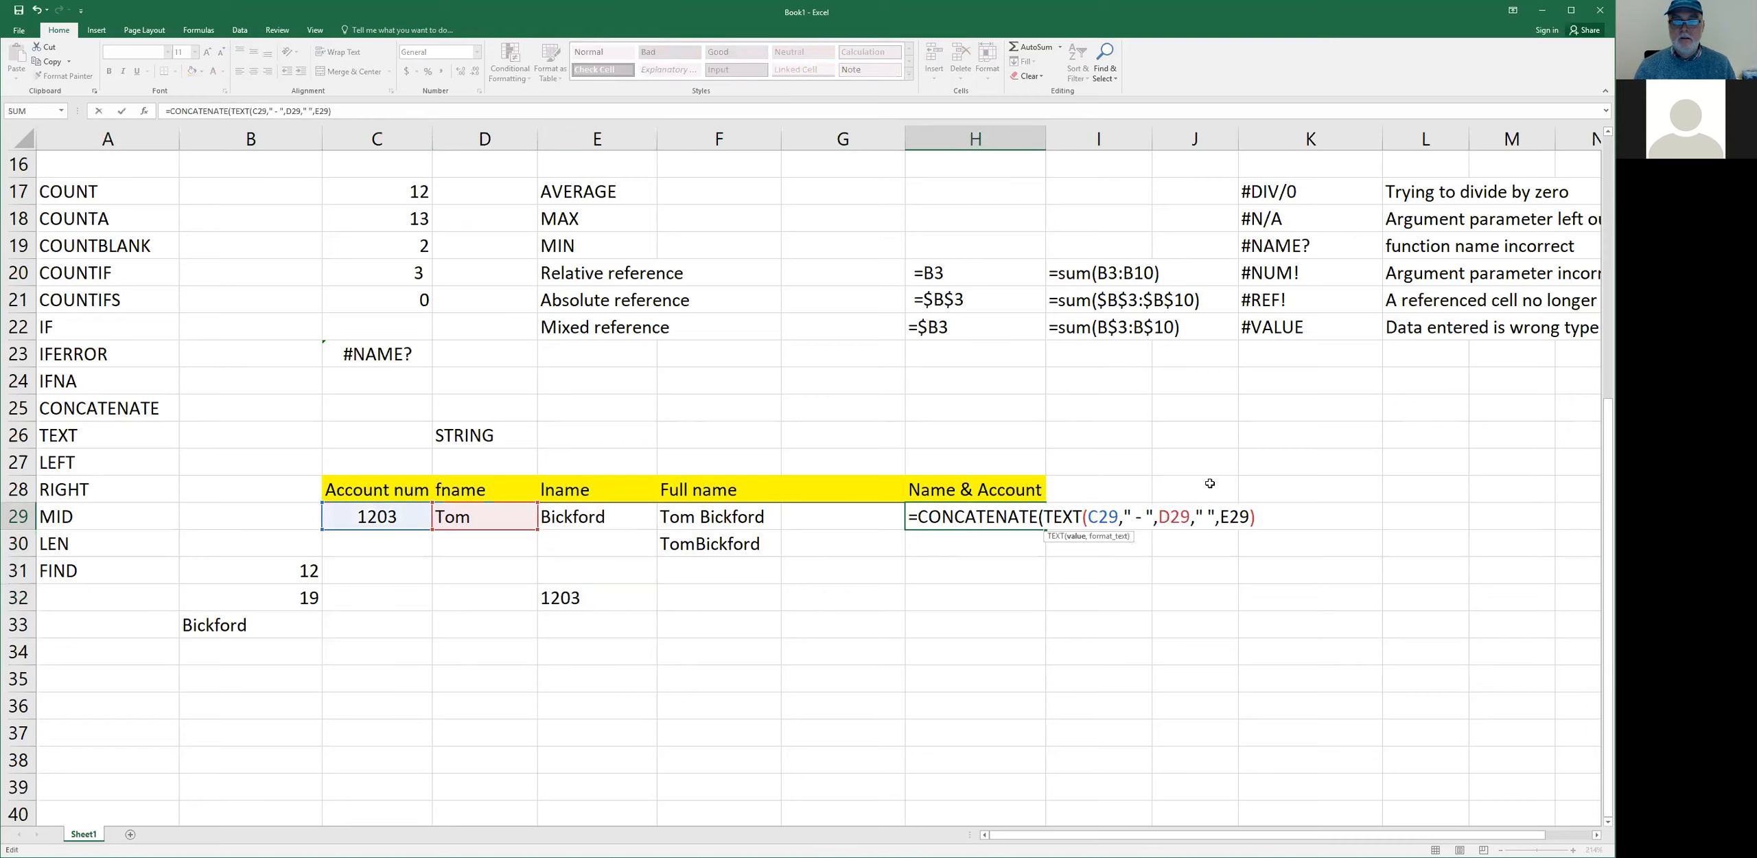
{"action": "type", "text": ",0.0"}
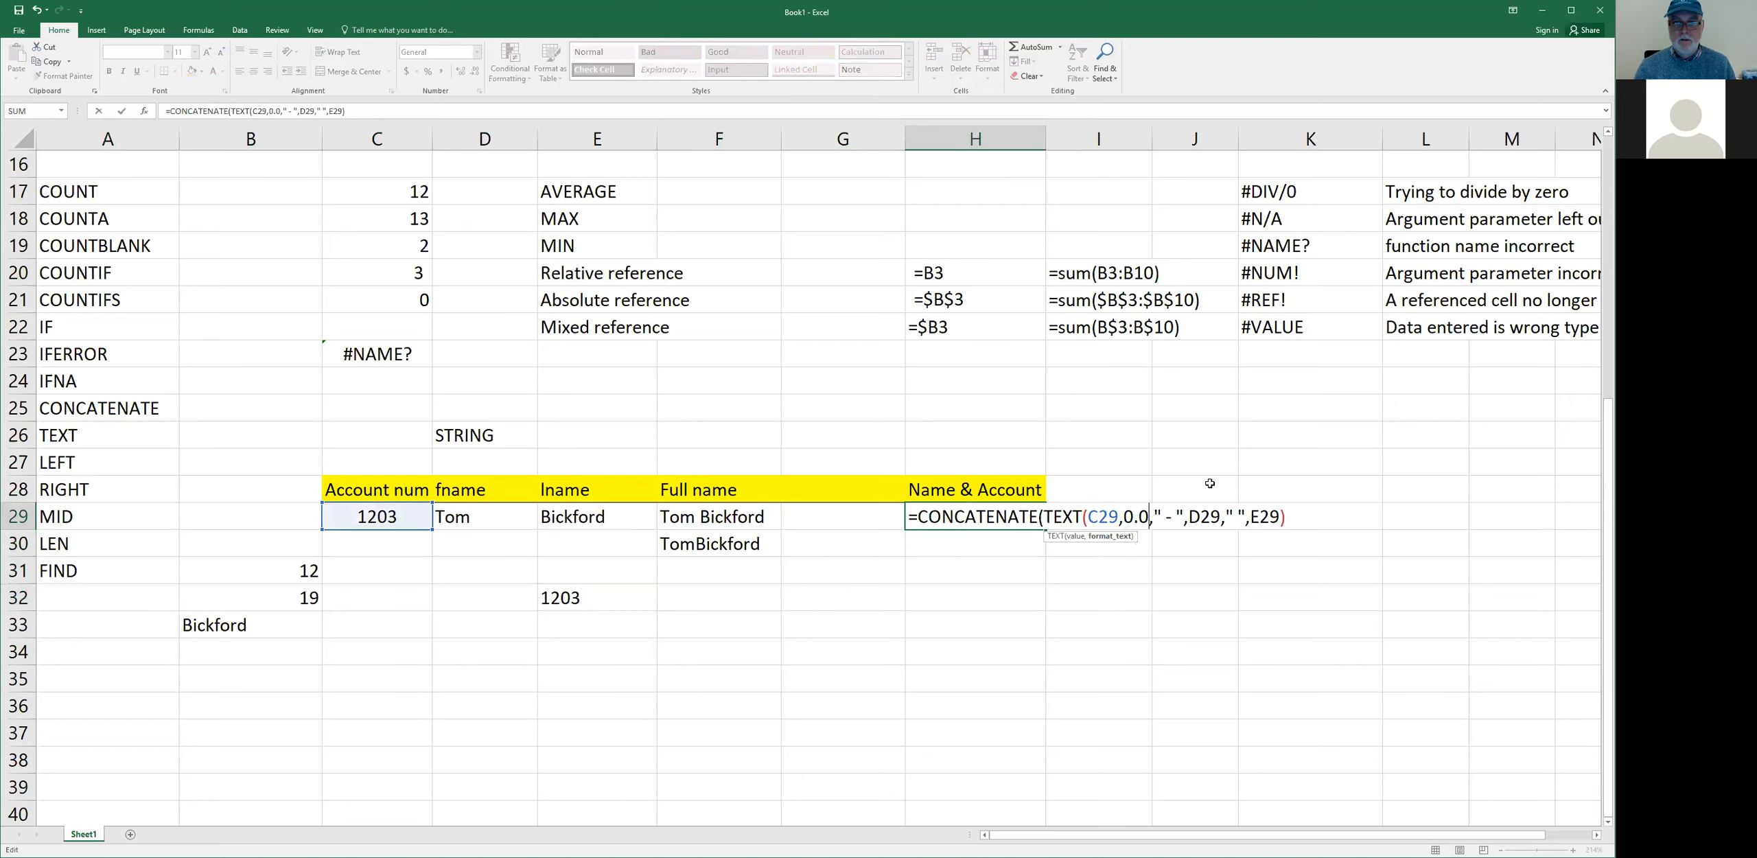
{"action": "type", "text": ")"}
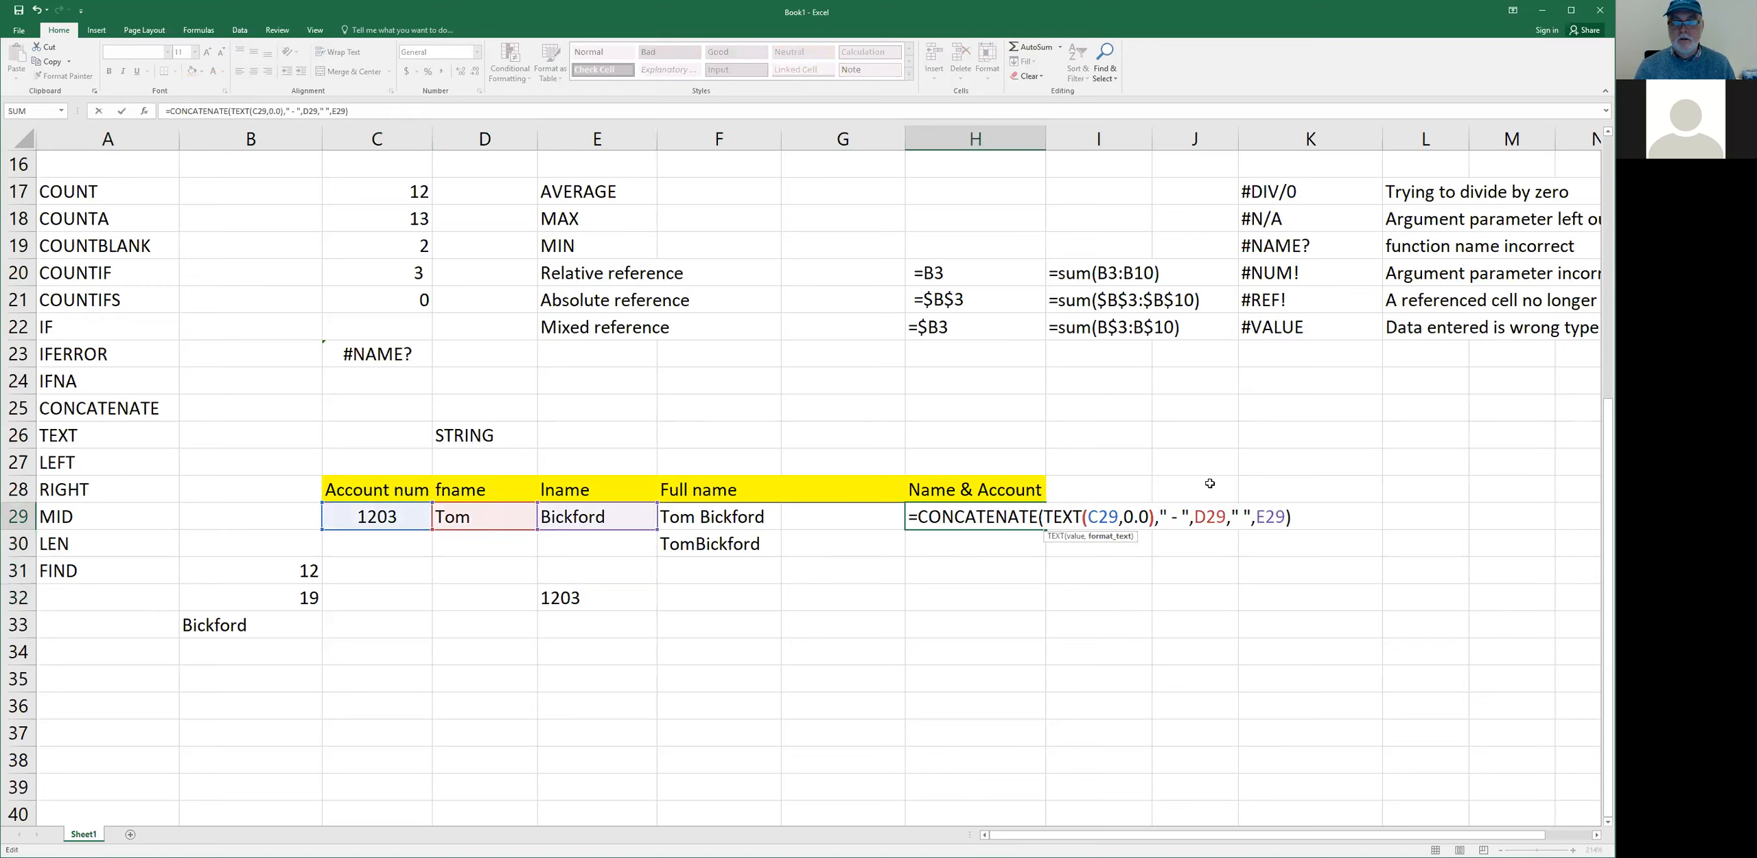
{"action": "key", "text": "Return"}
{"action": "key", "text": "Up"}
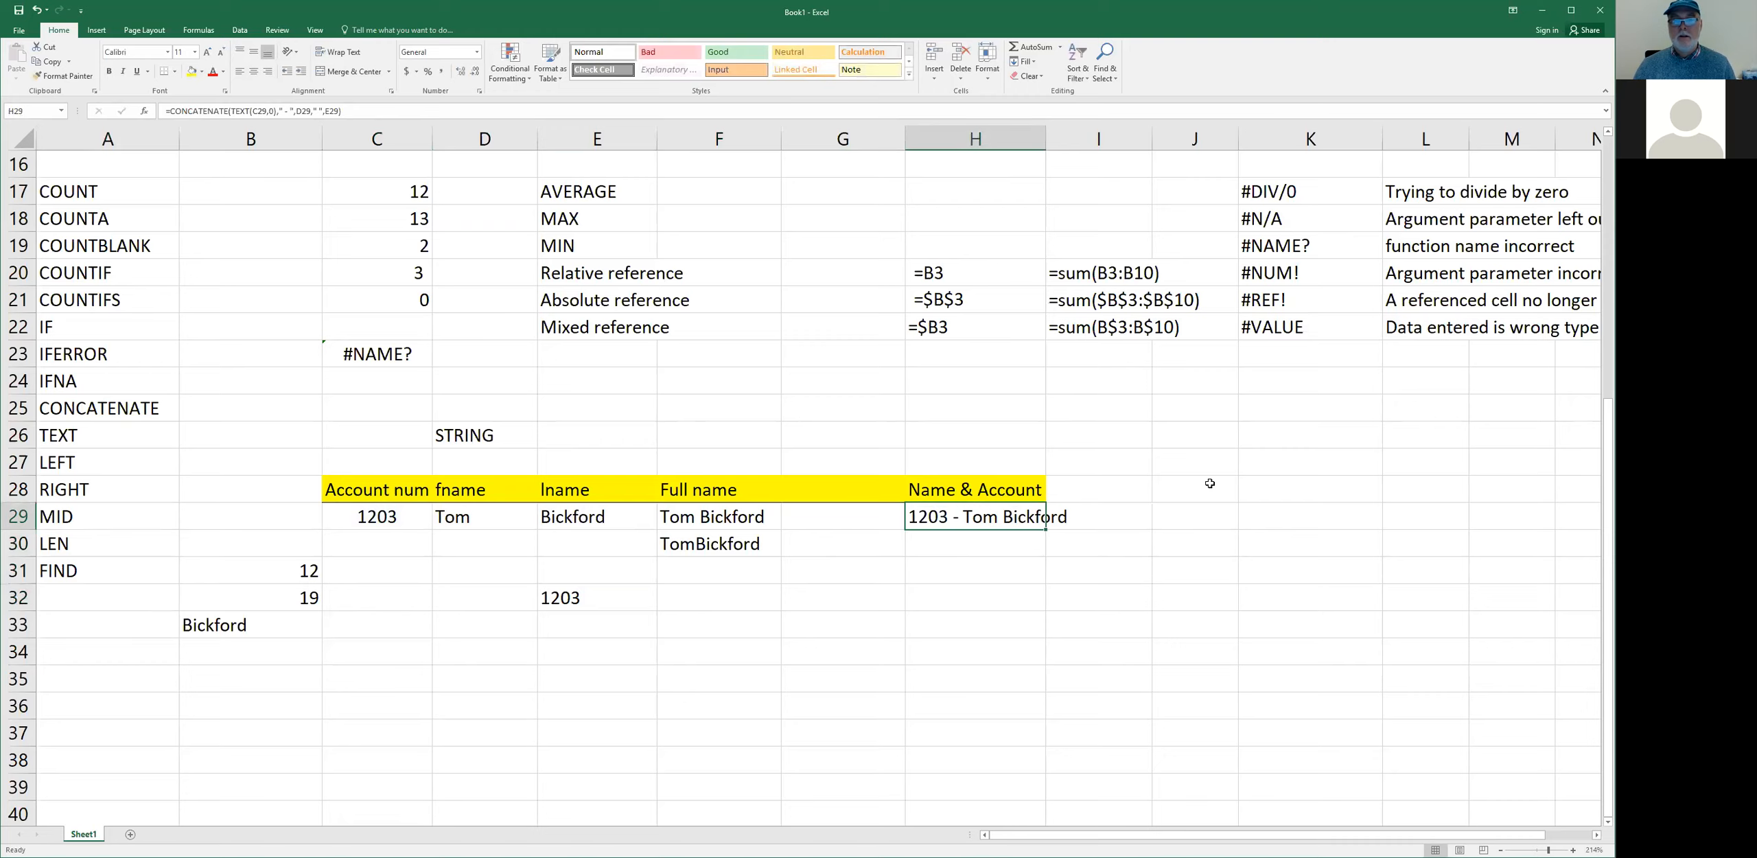
- Enter the label zip code in cell F33
{"action": "key", "text": "Down"}
{"action": "key", "text": "Down"}
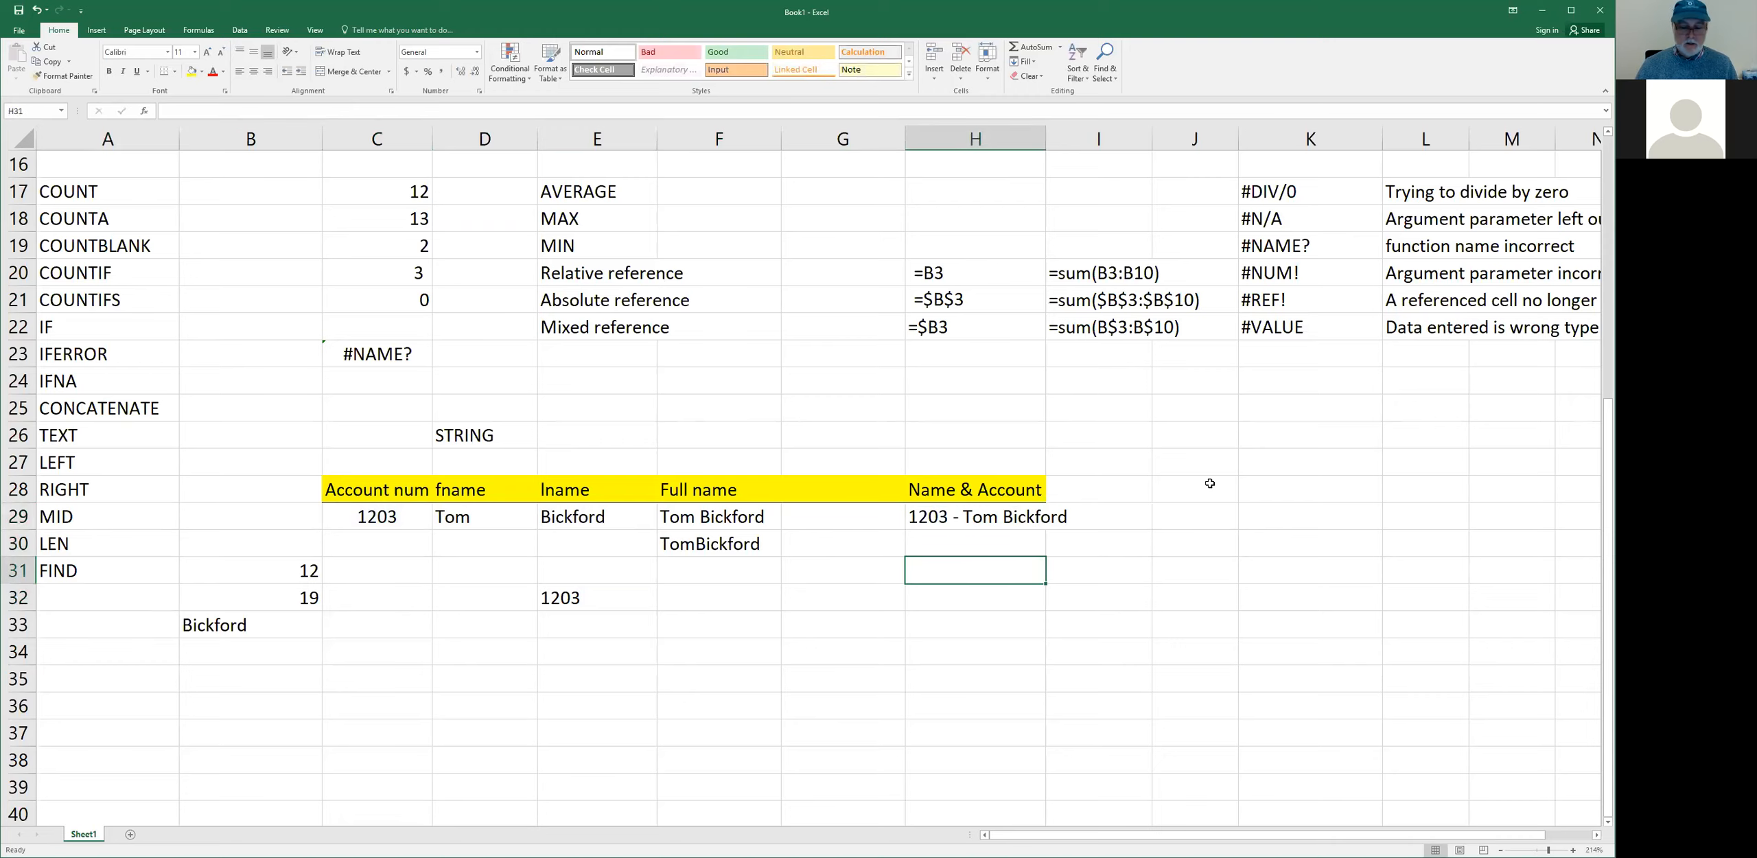
{"action": "key", "text": "Left"}
{"action": "key", "text": "Left"}
{"action": "key", "text": "Down"}
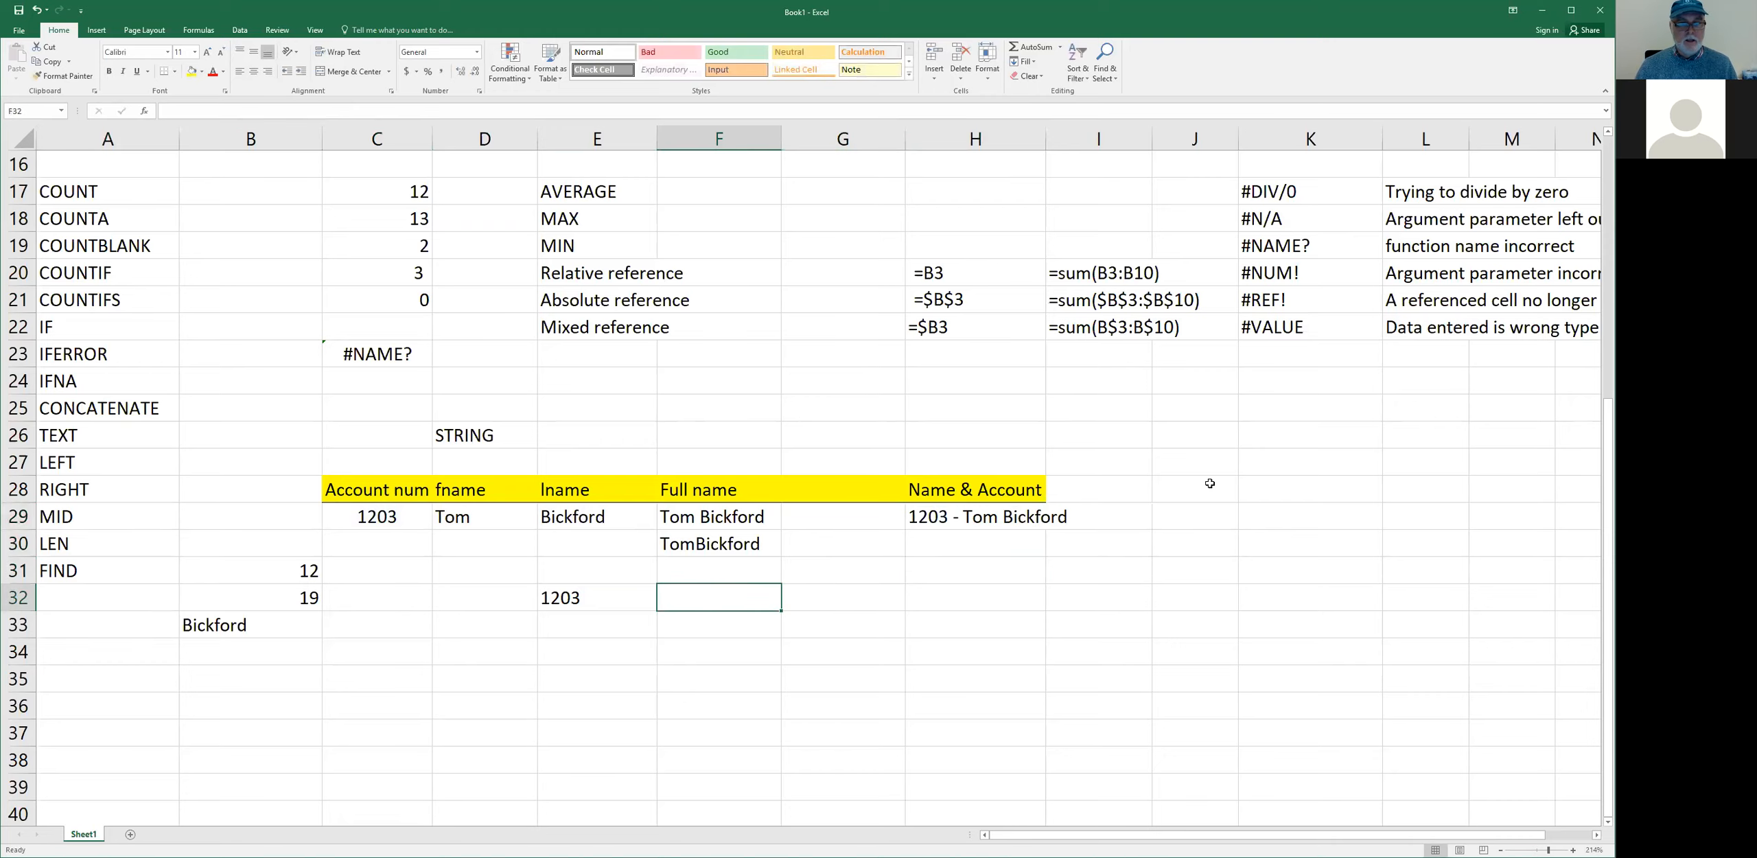
{"action": "key", "text": "Down"}
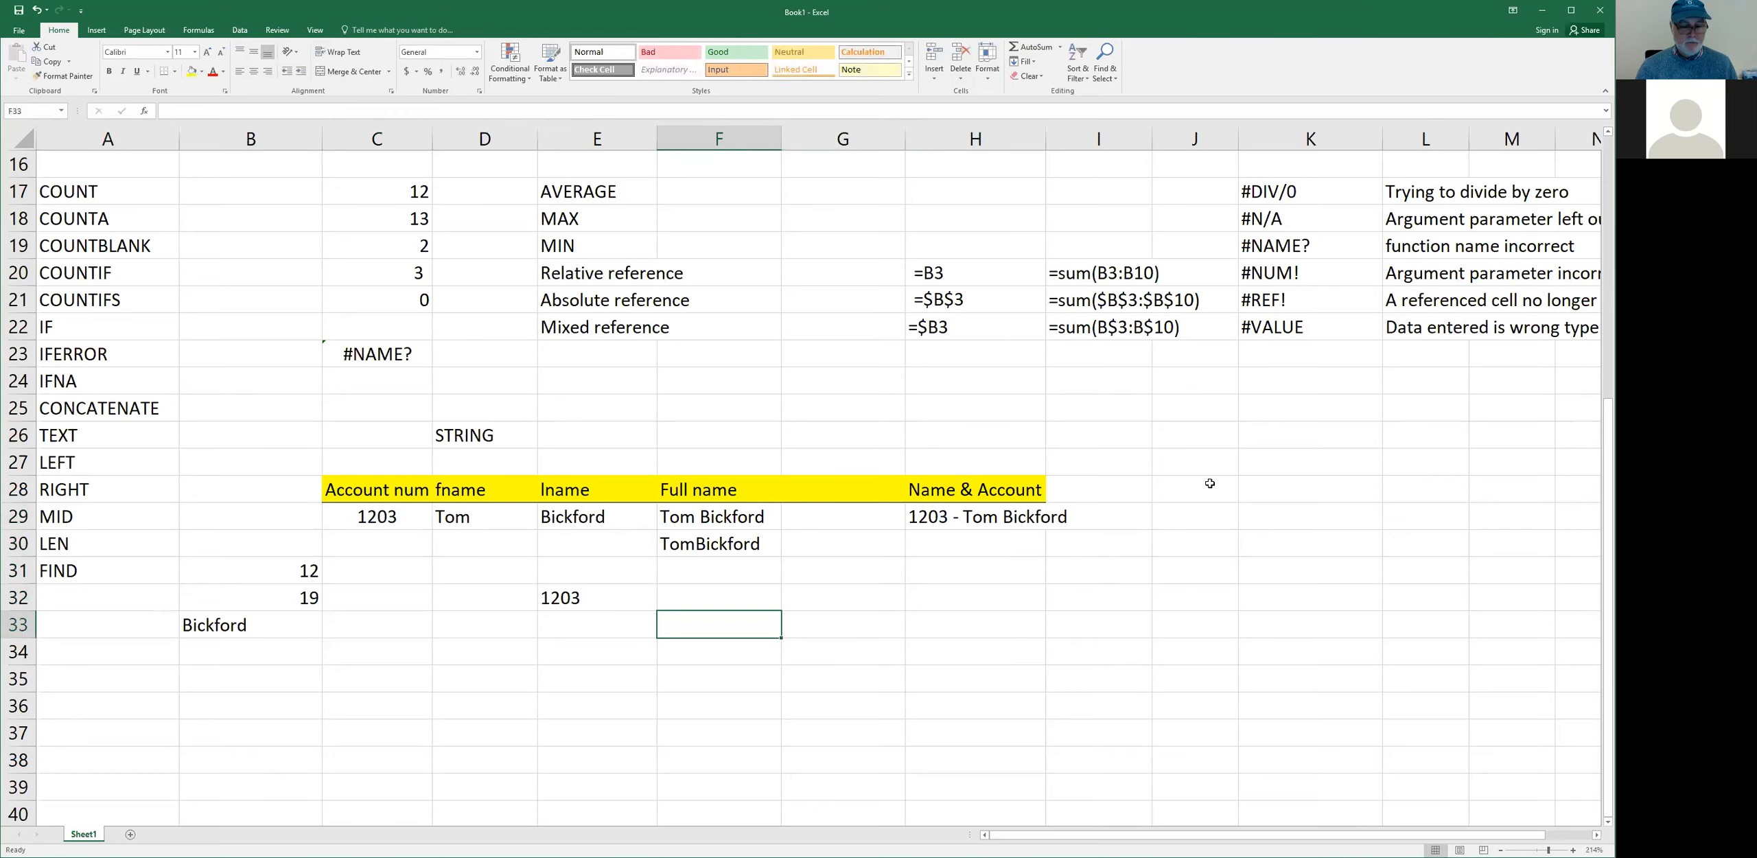
{"action": "type", "text": "zip code"}
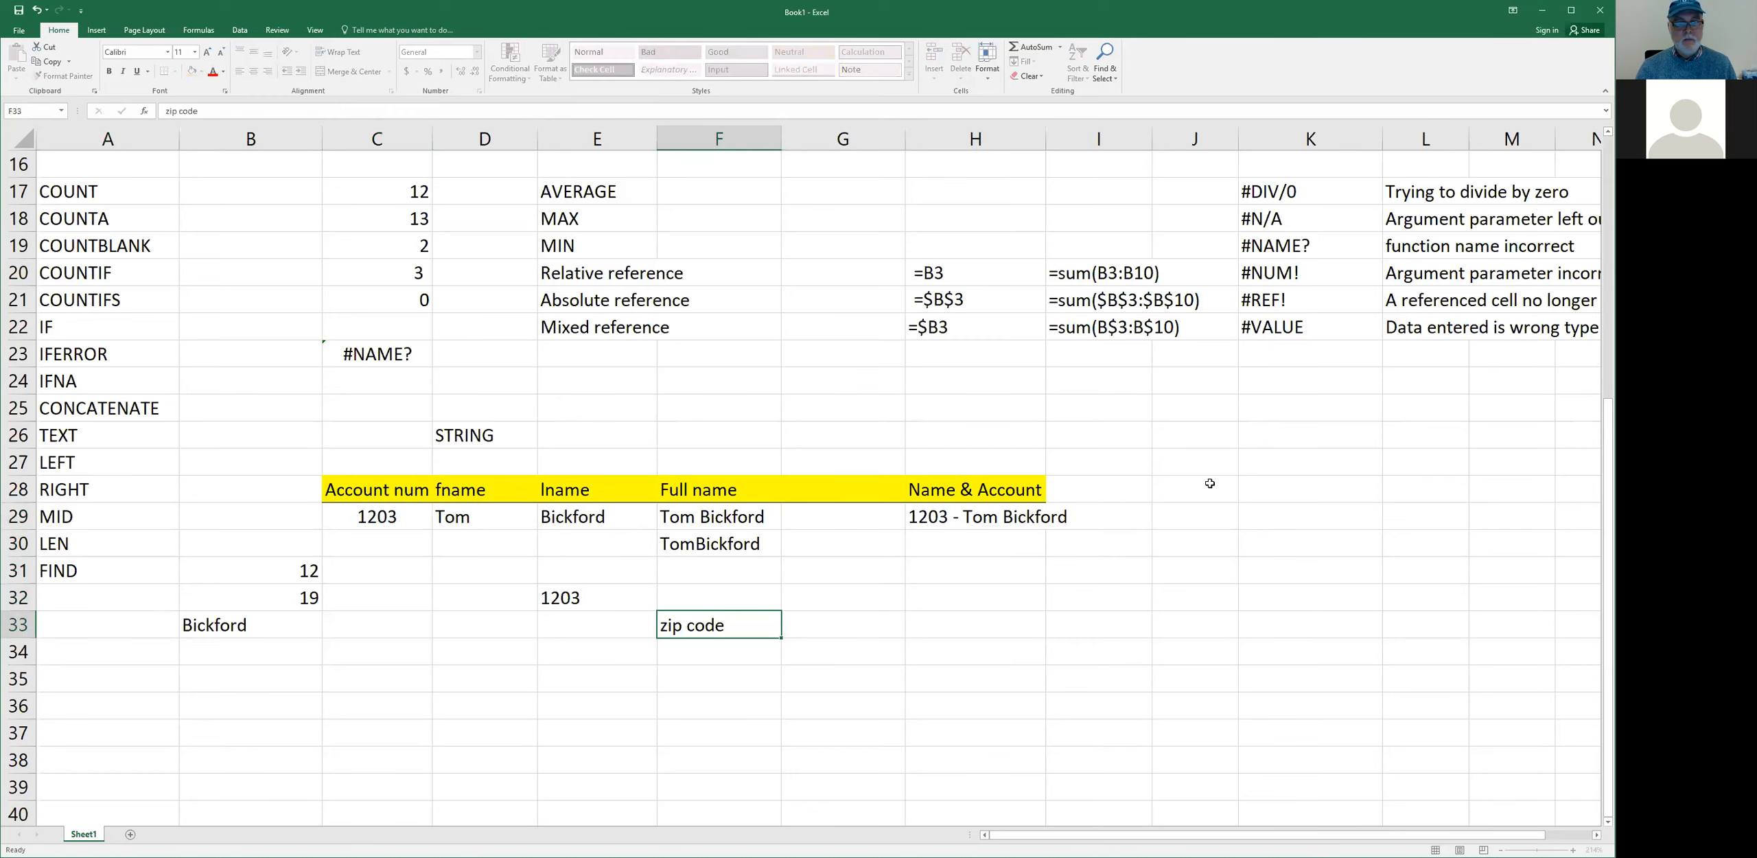
- Enter the zip code 04401 in G33 as text, using a leading apostrophe
{"action": "key", "text": "Tab"}
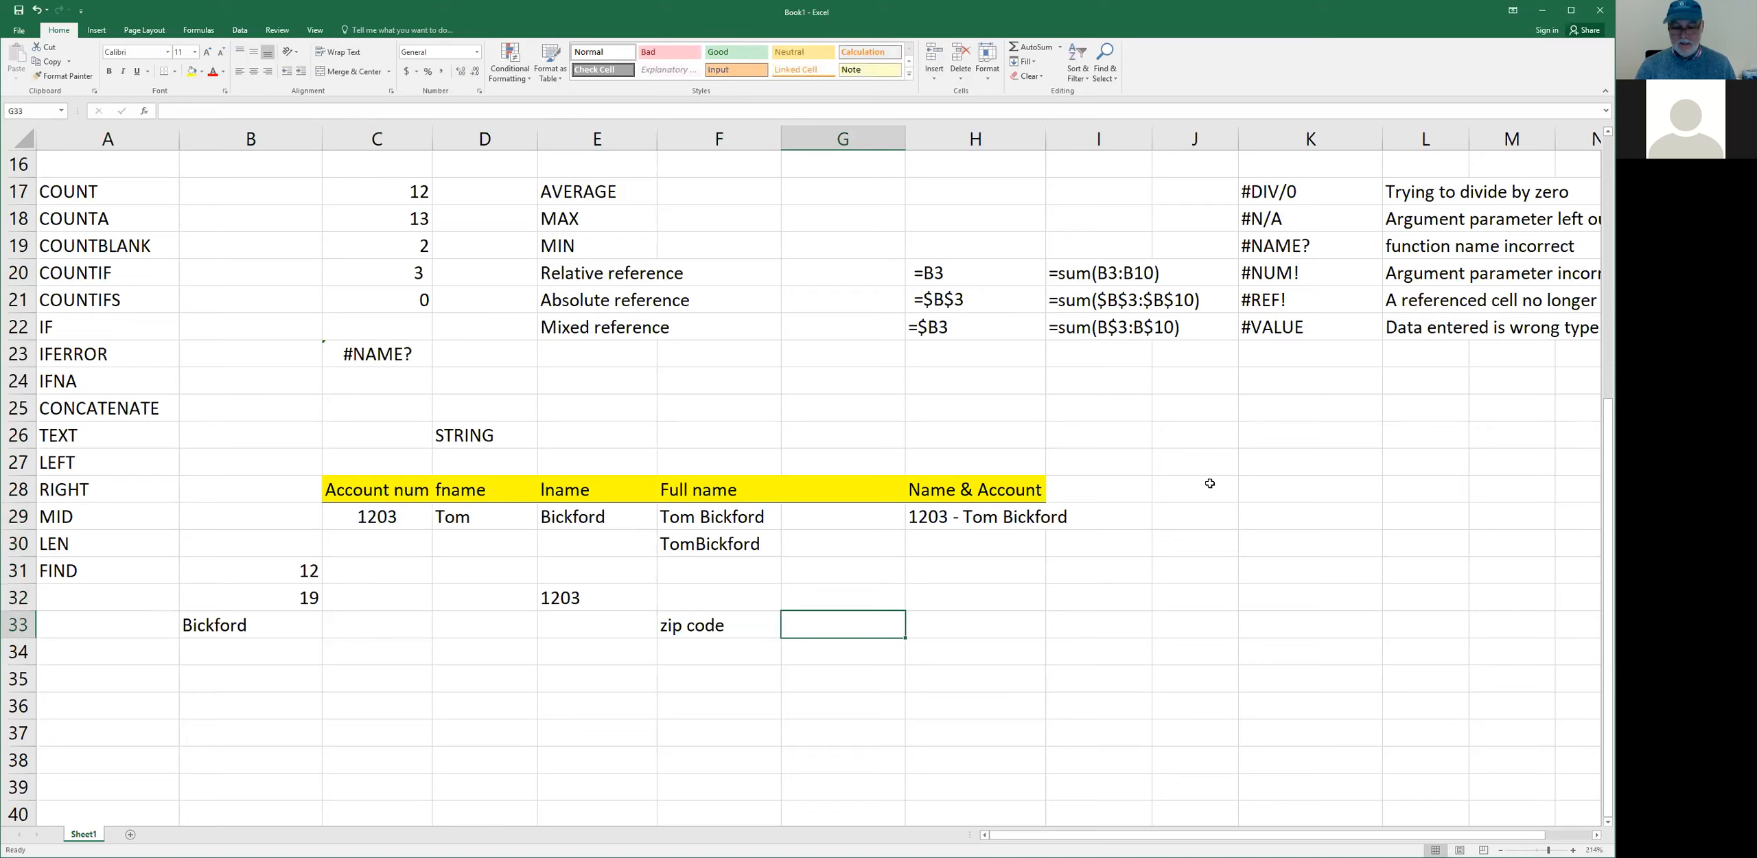
{"action": "type", "text": "'"}
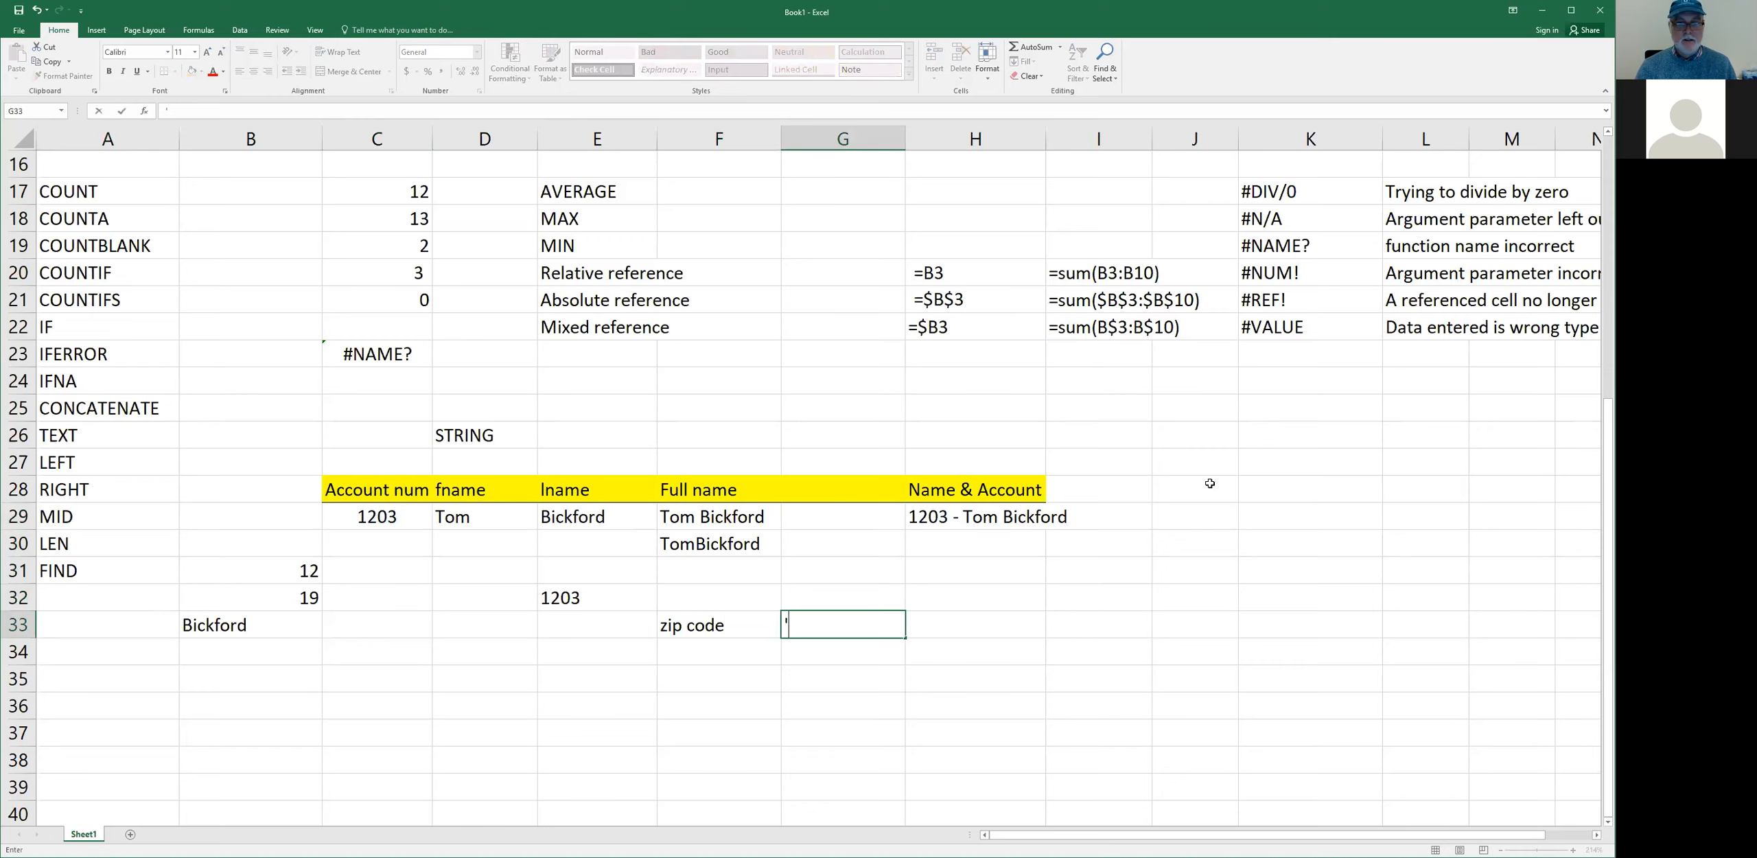
{"action": "type", "text": "04401"}
{"action": "key", "text": "Return"}
{"action": "key", "text": "Up"}
{"action": "key", "text": "Right"}
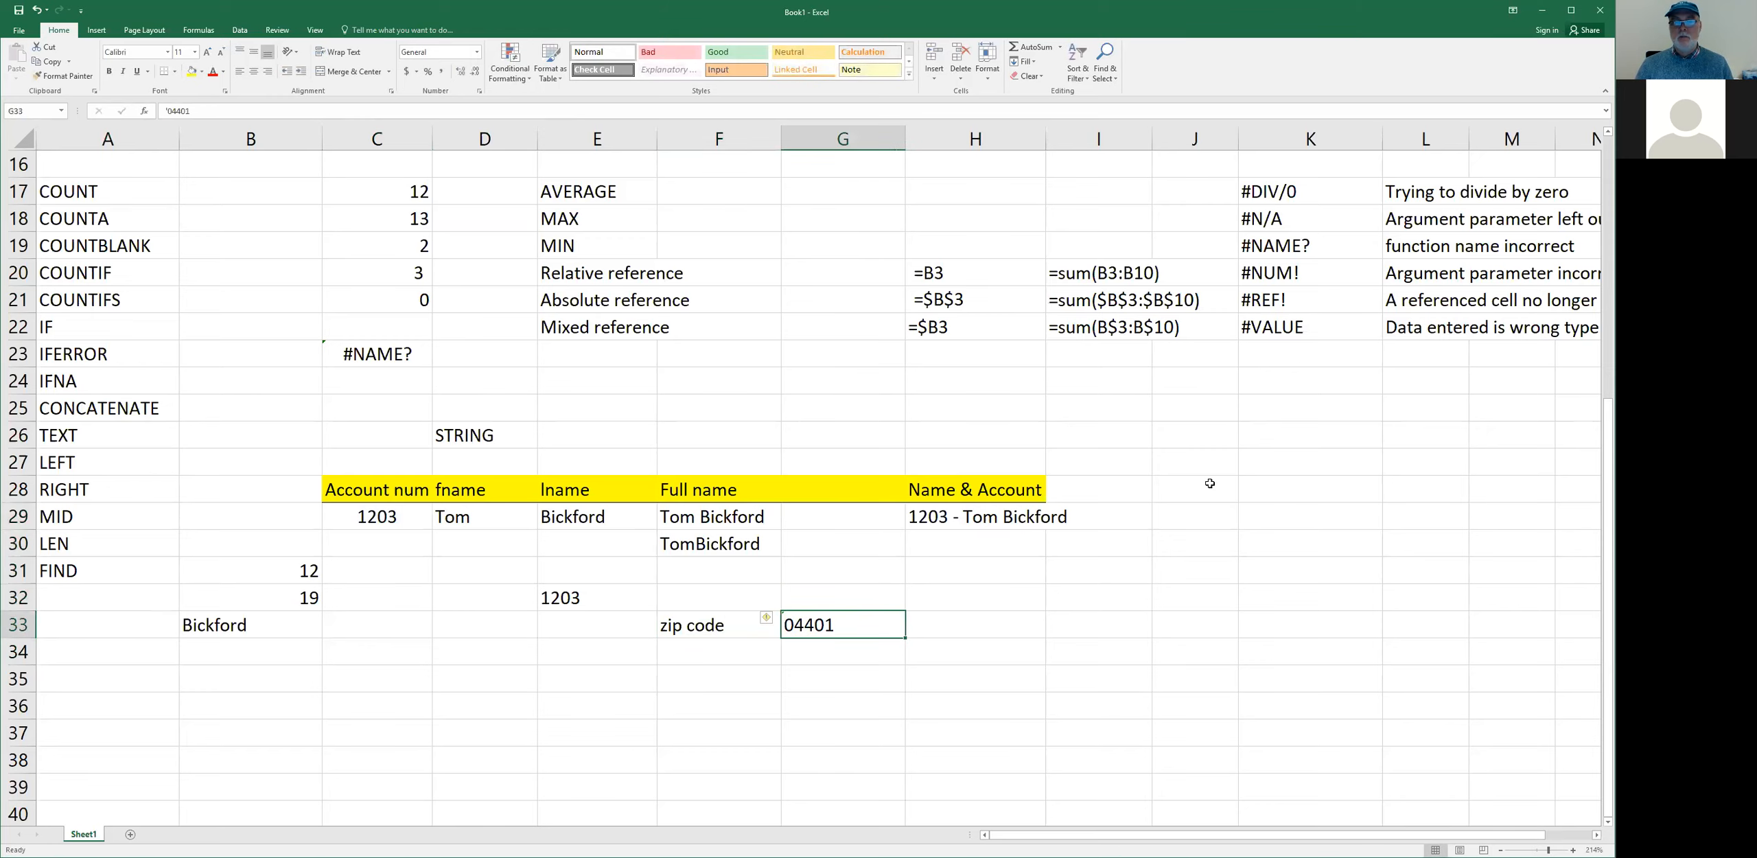
- Enter 04401 in H33 without an apostrophe, beside the text version of the zip code
{"action": "key", "text": "Right"}
{"action": "type", "text": "04401"}
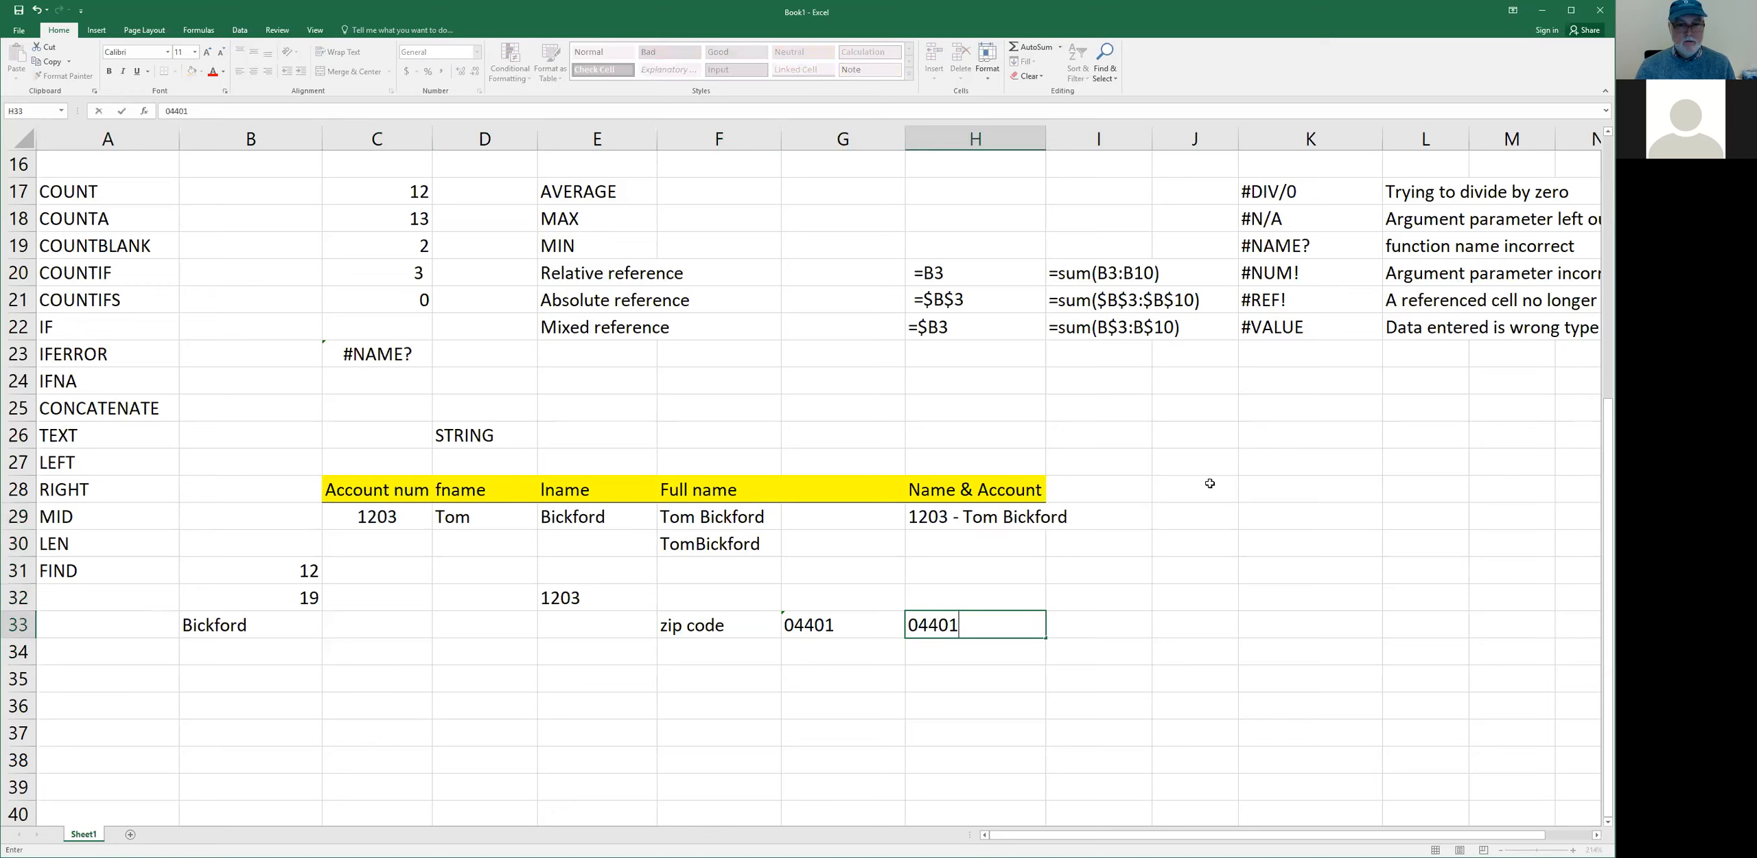
{"action": "key", "text": "Return"}
{"action": "key", "text": "Up"}
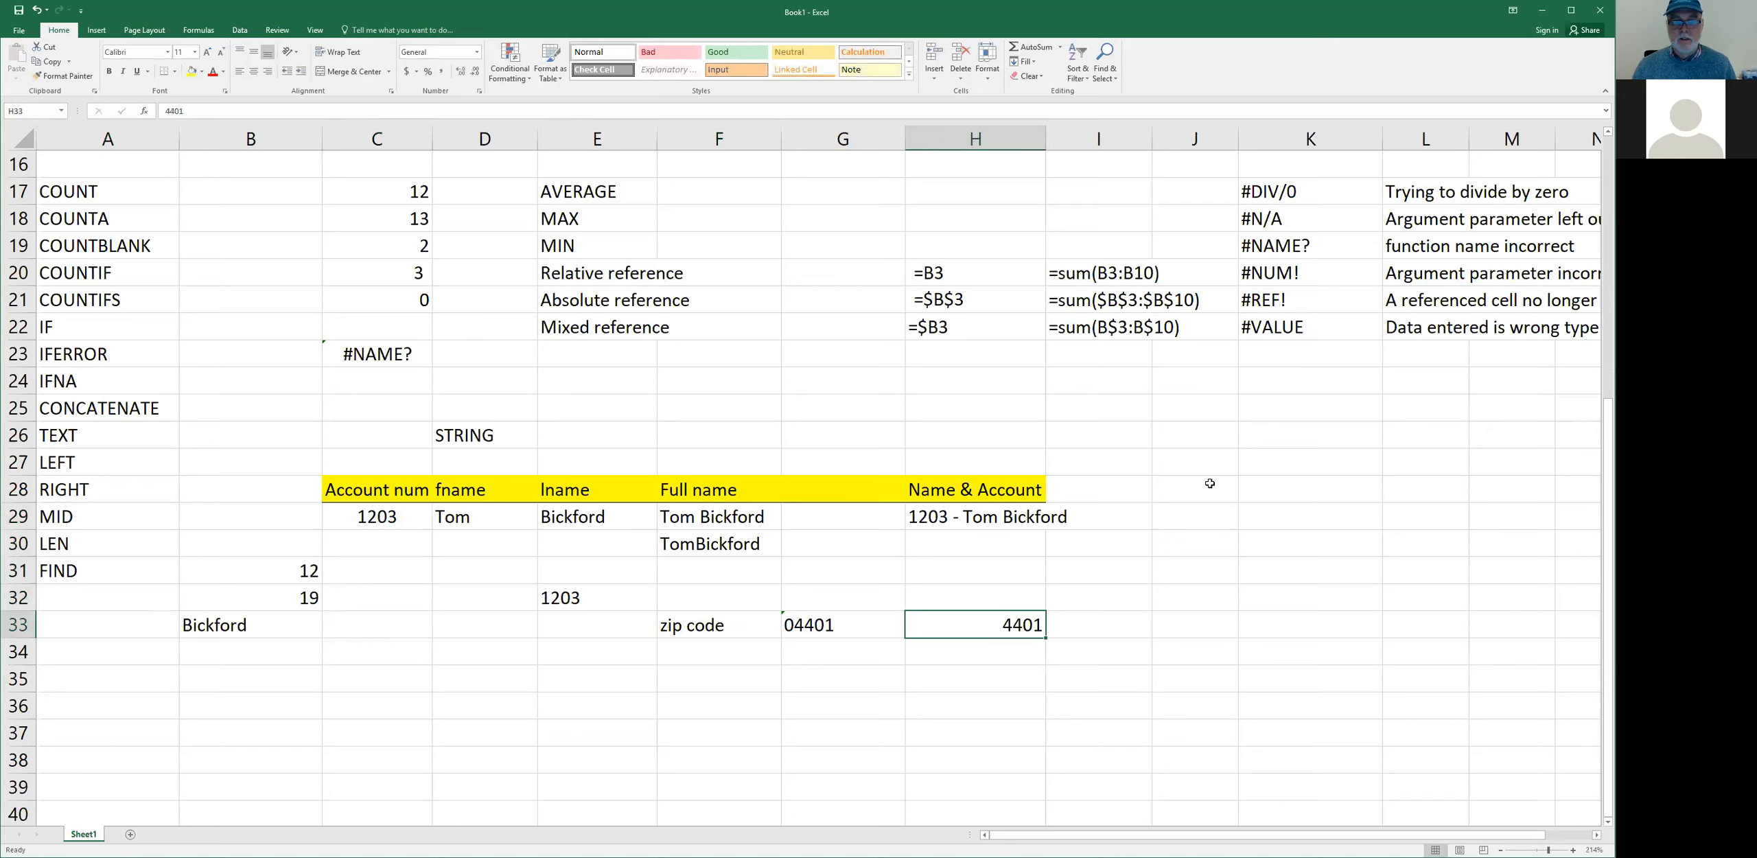
- Open the TEXT formula in E32 for editing and examine its format argument
{"action": "key", "text": "Left"}
{"action": "key", "text": "Left"}
{"action": "key", "text": "Left"}
{"action": "key", "text": "Up"}
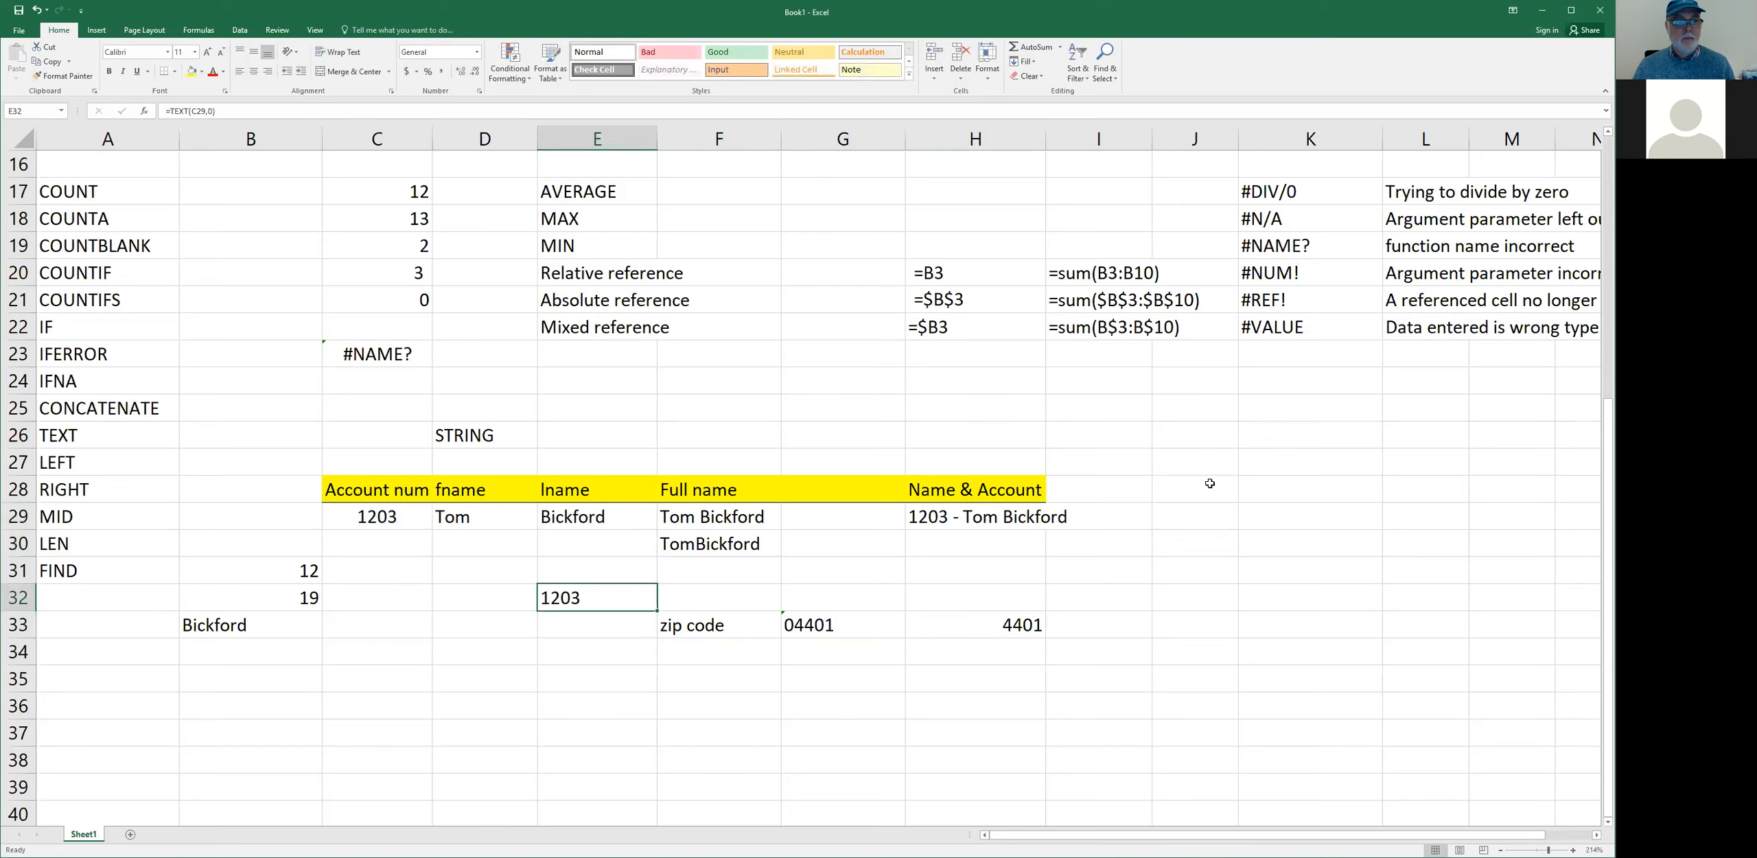
{"action": "key", "text": "F2"}
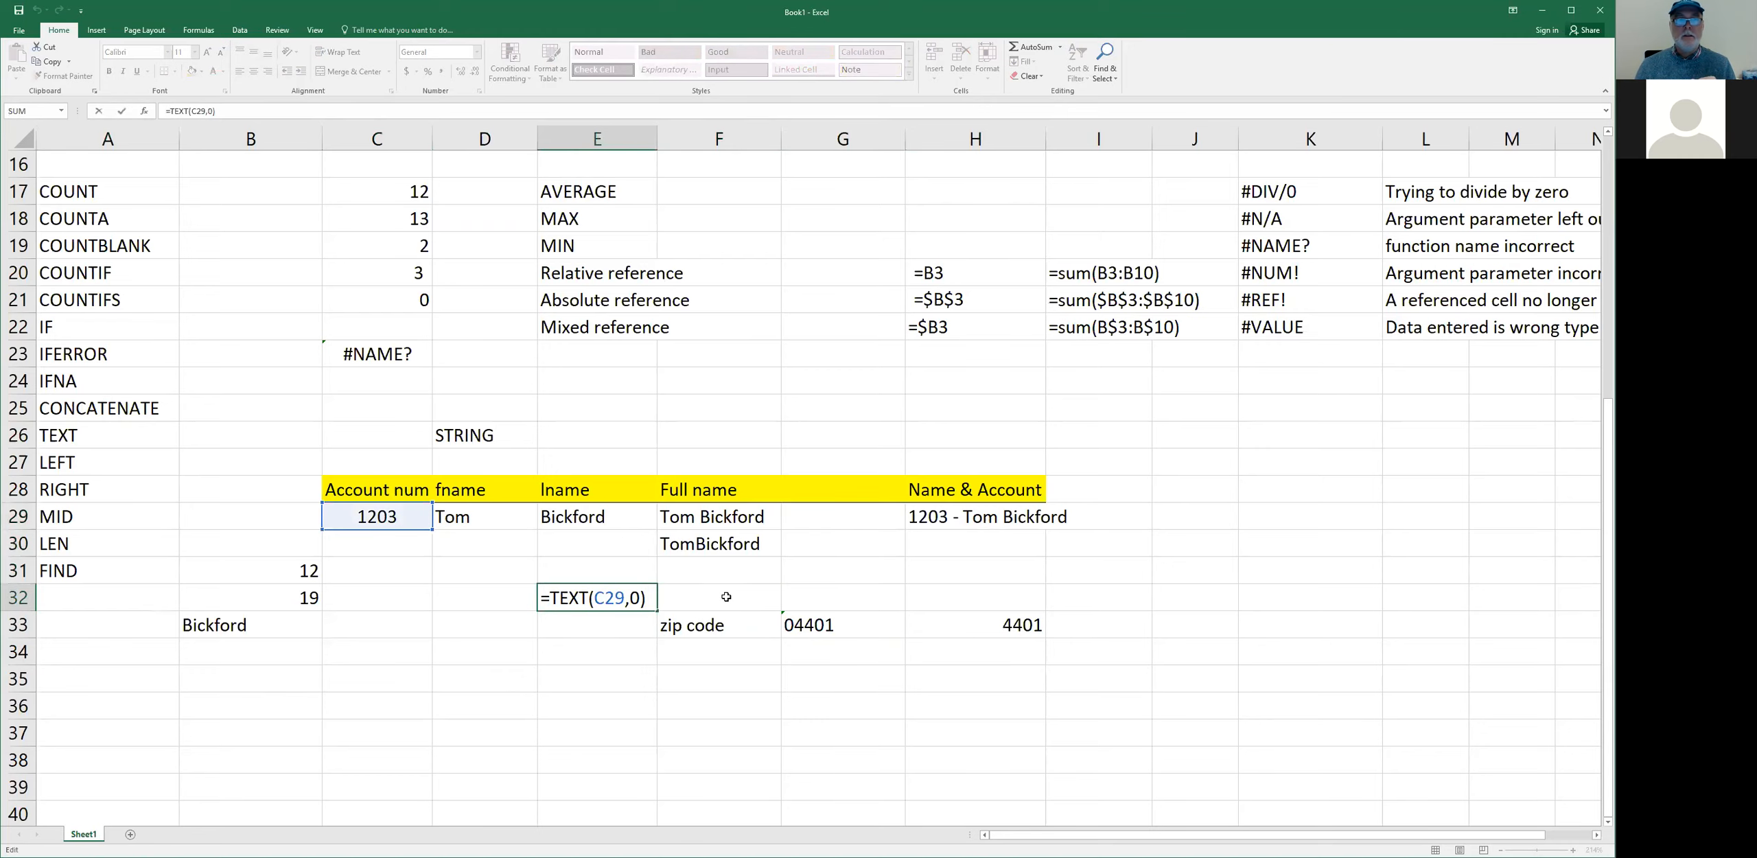
{"action": "scroll", "coordinate": [676, 531], "scroll_direction": "up", "scroll_amount": 2}
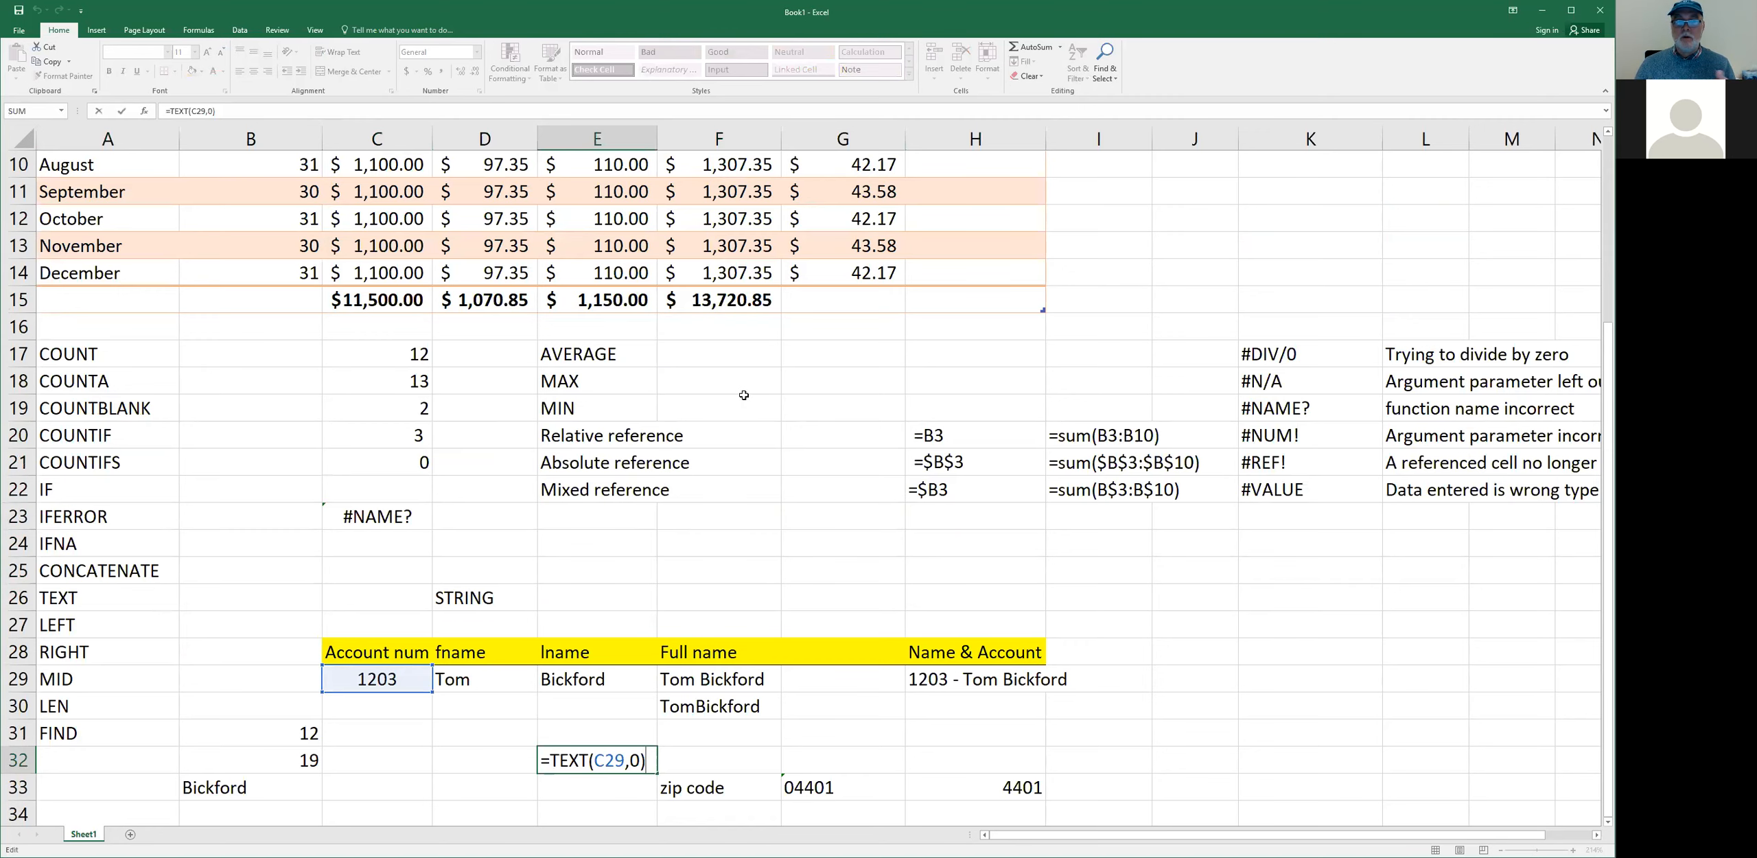
{"action": "scroll", "coordinate": [743, 395], "scroll_direction": "down", "scroll_amount": 3}
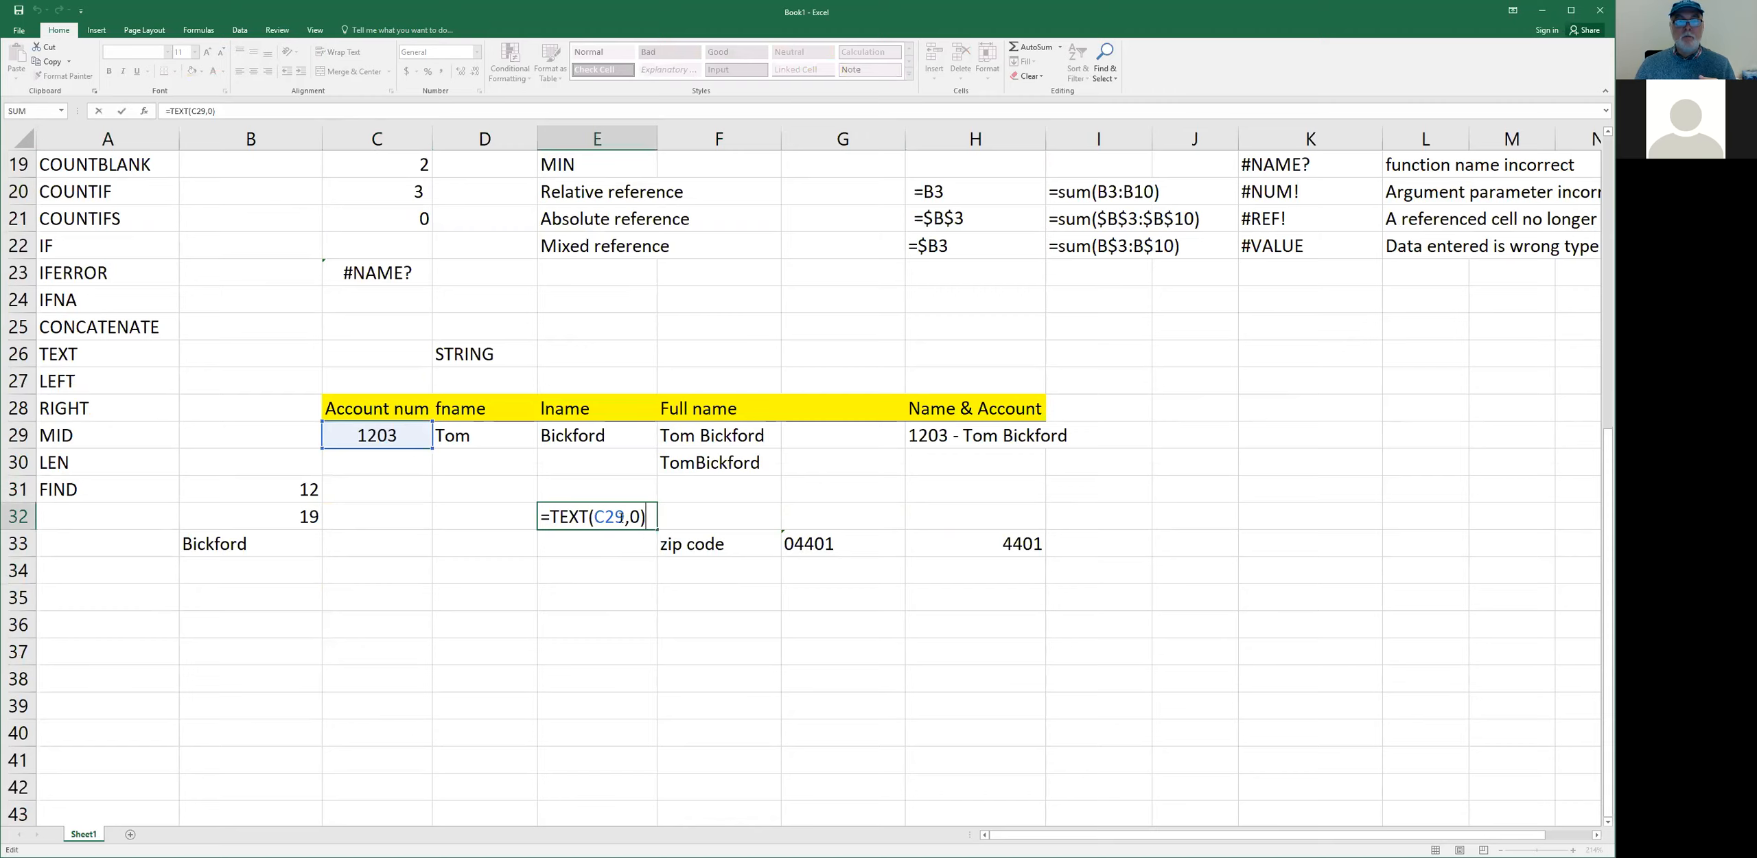
{"action": "double_click", "coordinate": [635, 516]}
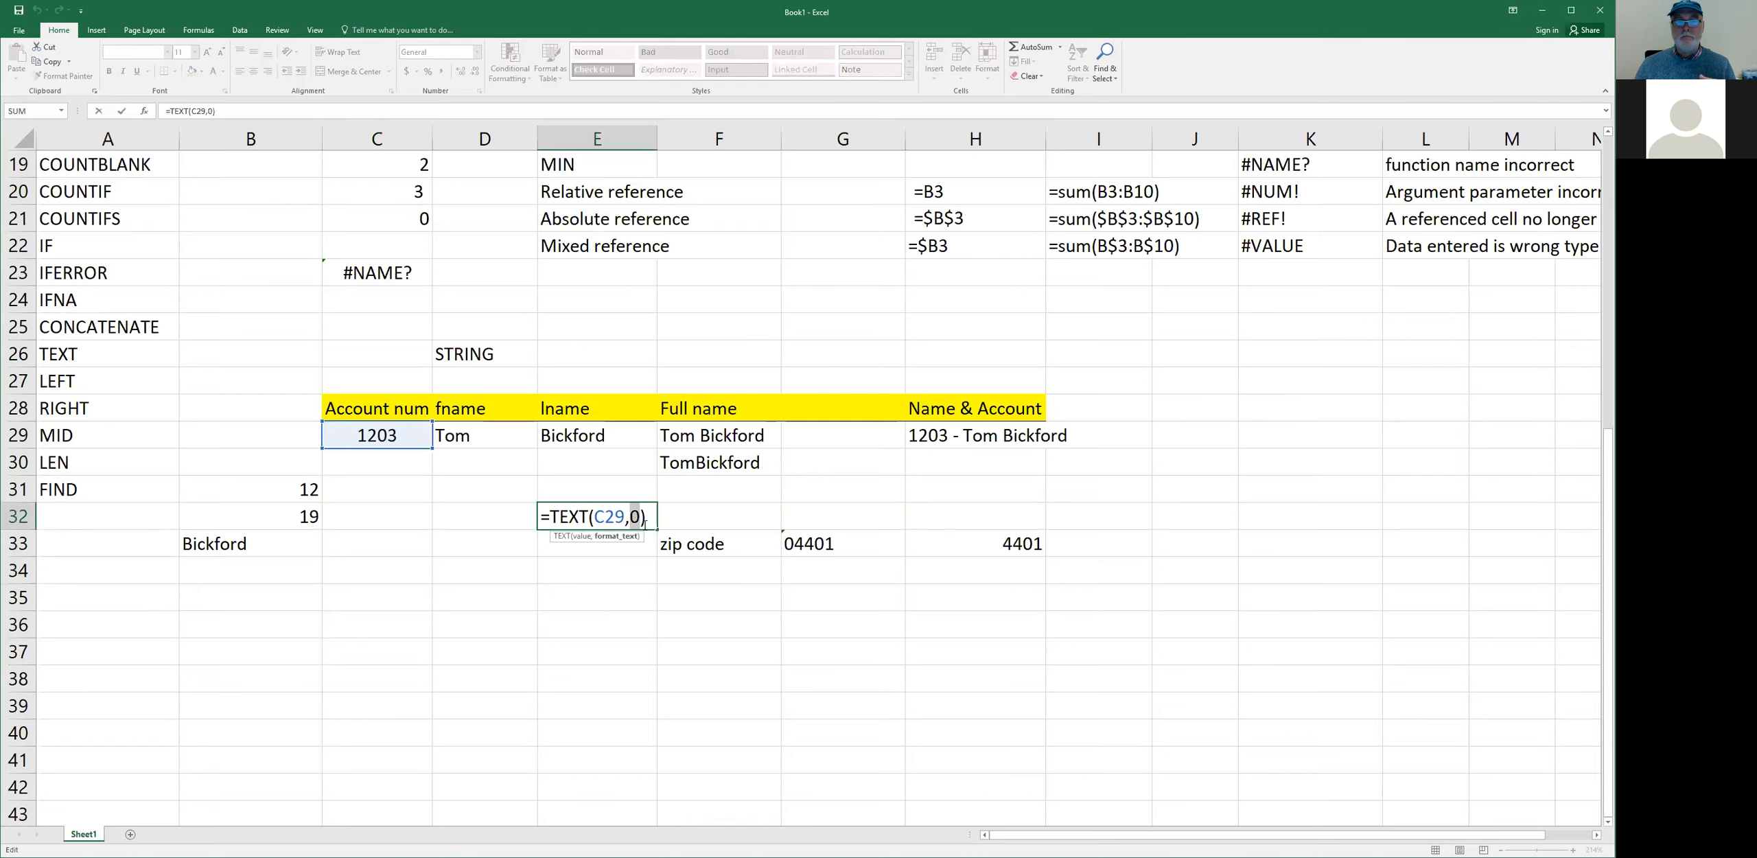
{"action": "scroll", "coordinate": [630, 396], "scroll_direction": "up", "scroll_amount": 1}
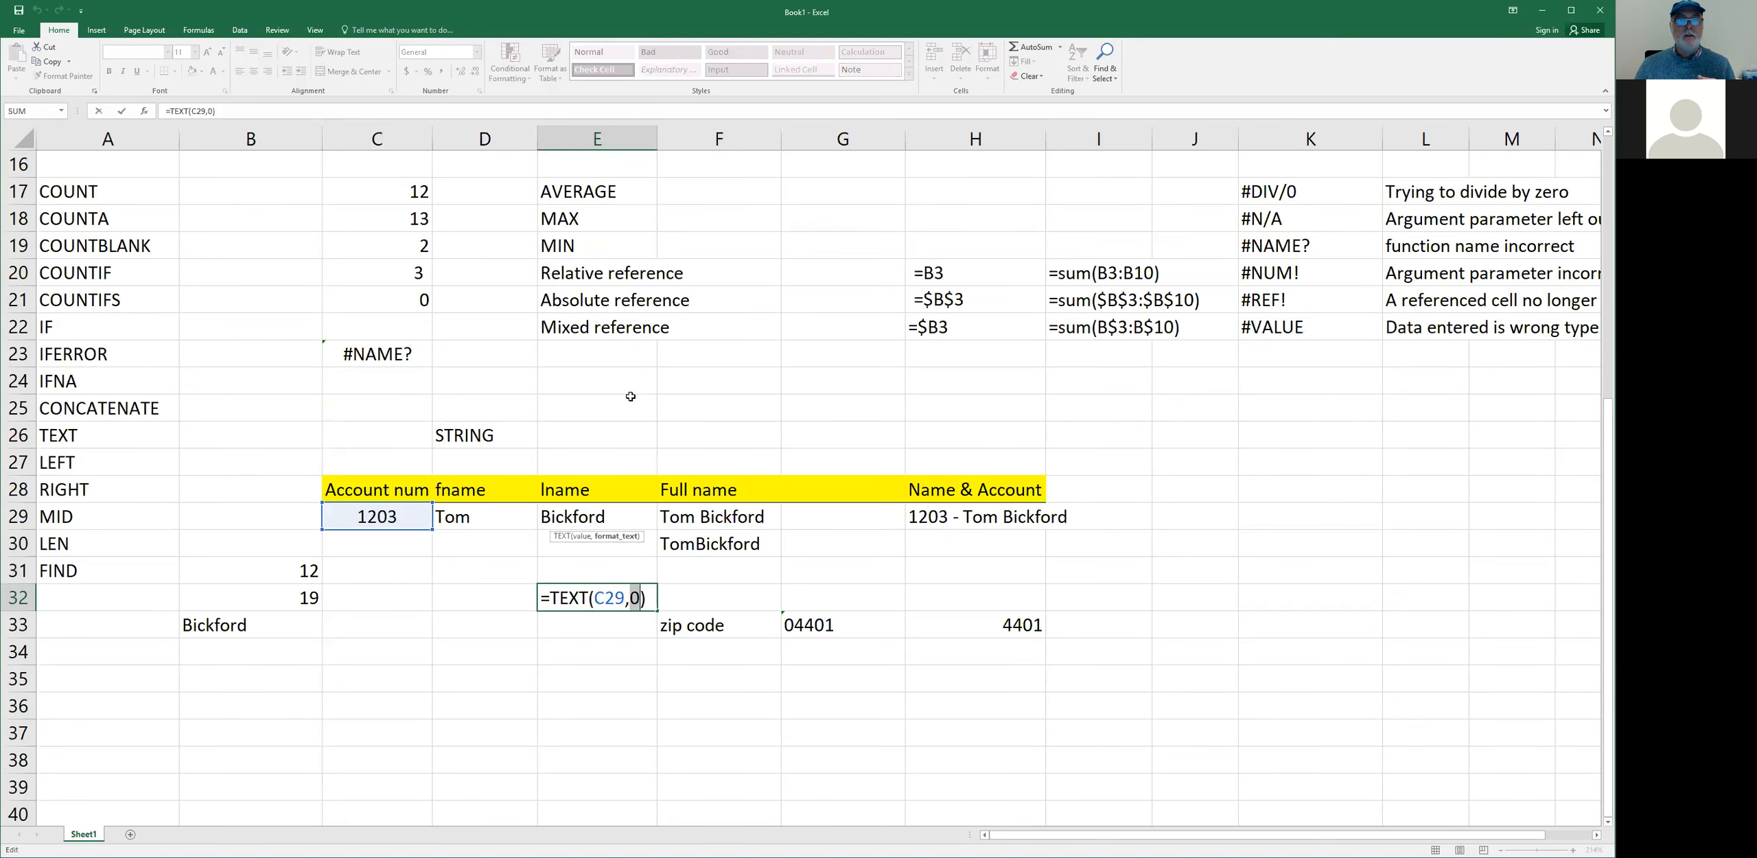
{"action": "scroll", "coordinate": [678, 242], "scroll_direction": "up", "scroll_amount": 1}
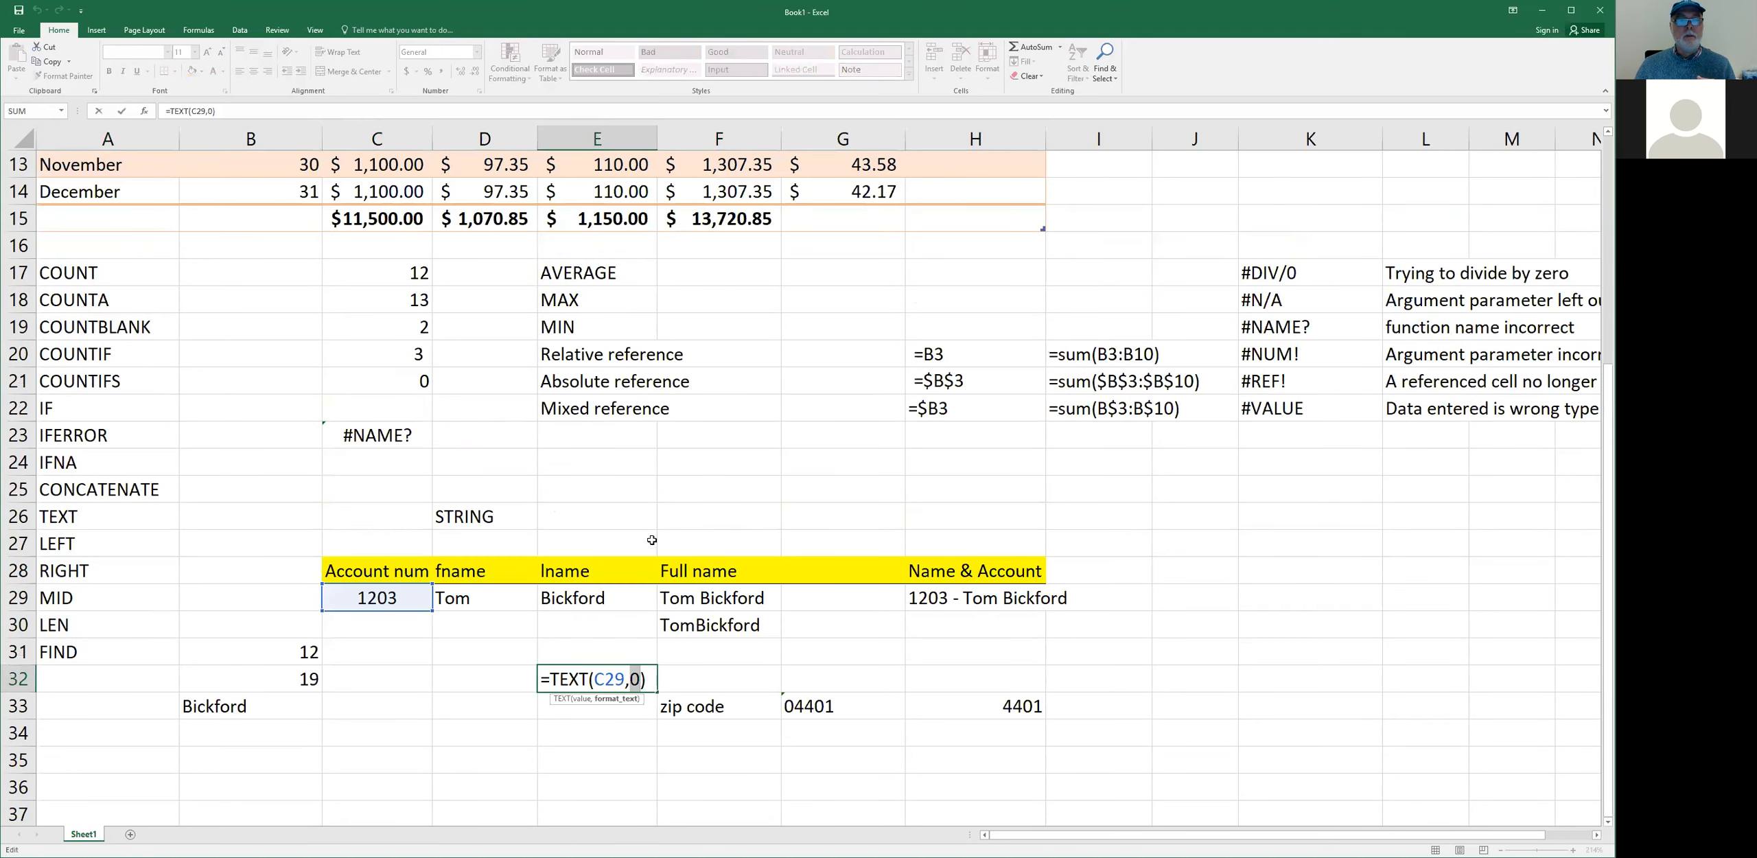
- Replace the C29 reference in the E32 TEXT formula with the Total Due total in F15
{"action": "double_click", "coordinate": [603, 679]}
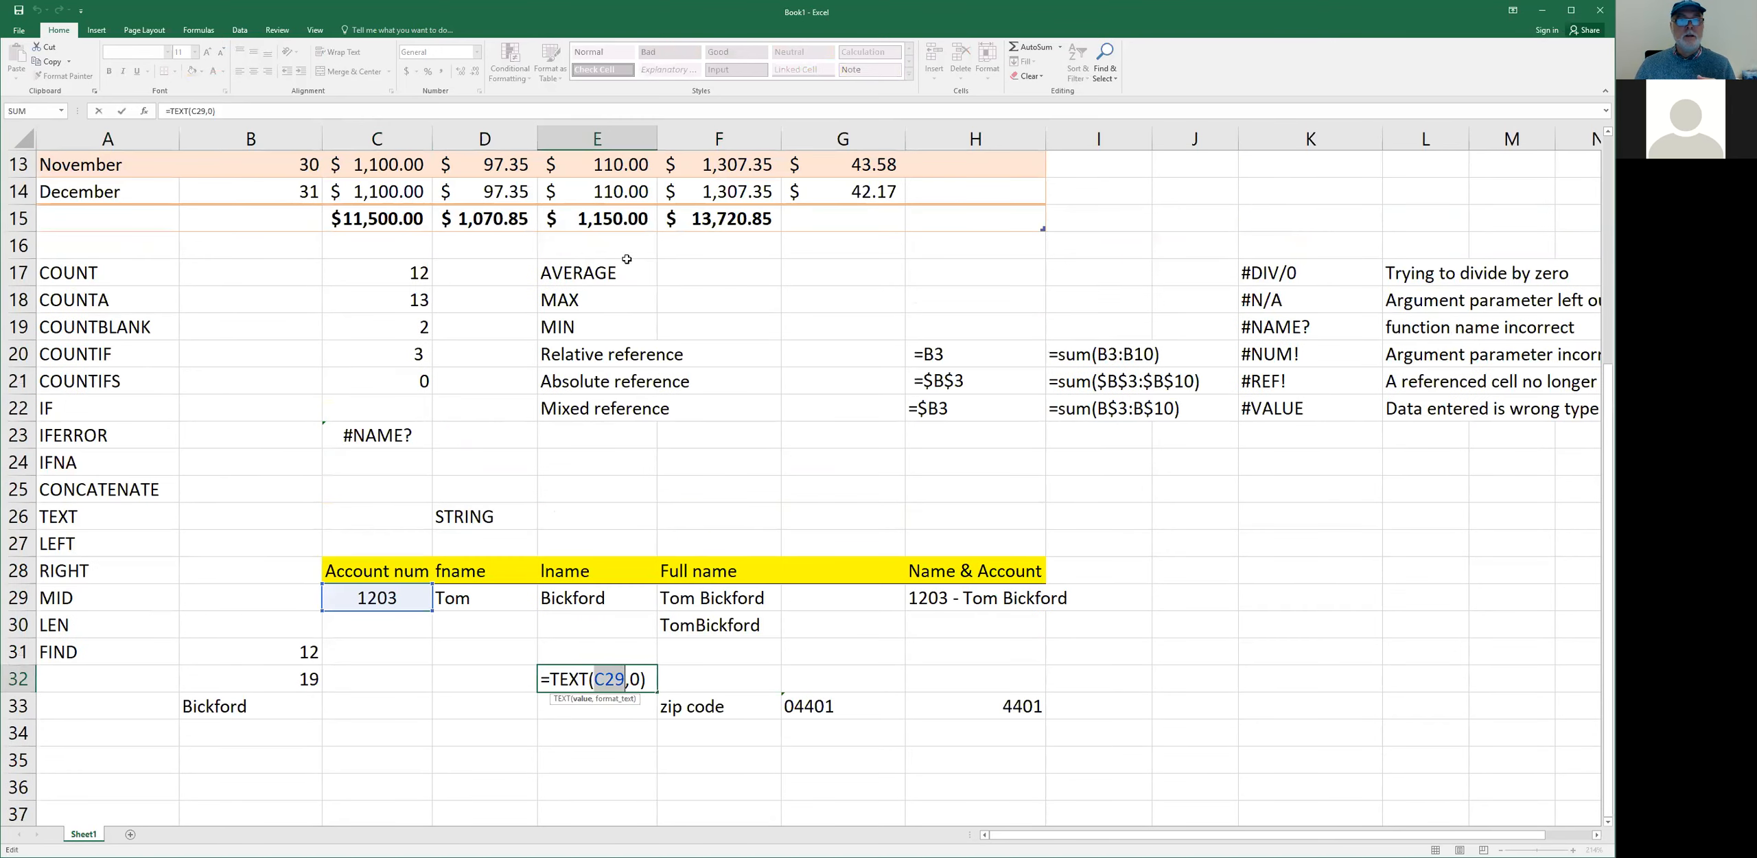
{"action": "left_click", "coordinate": [715, 221]}
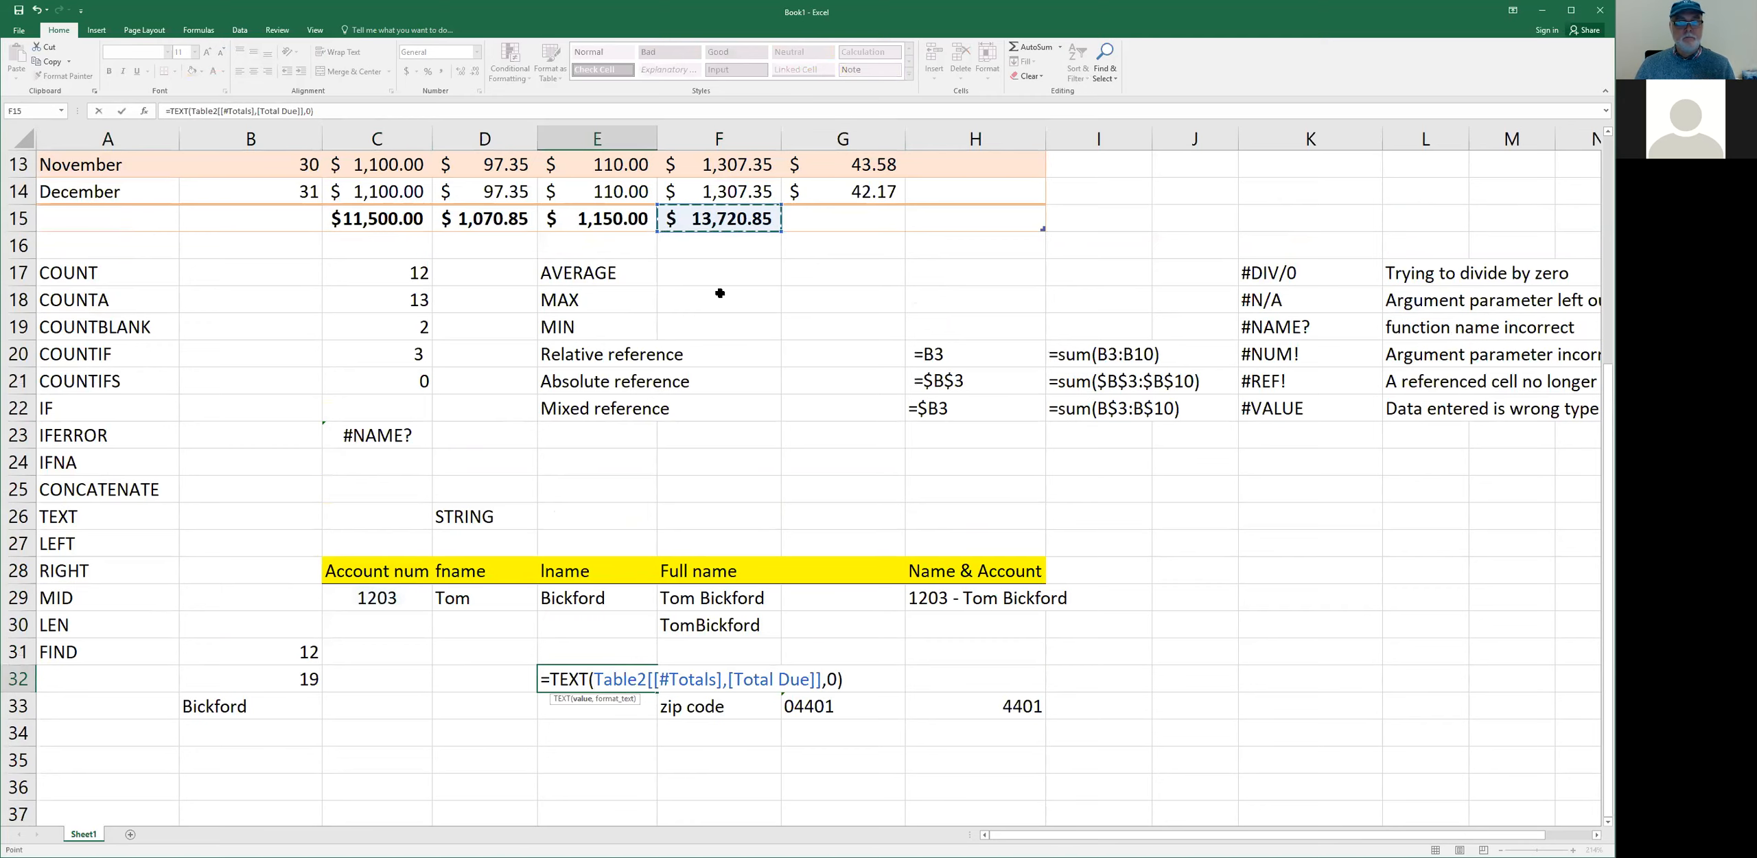
{"action": "key", "text": "Right"}
{"action": "key", "text": "Right"}
{"action": "key", "text": "Right"}
{"action": "key", "text": "Left"}
{"action": "key", "text": "Left"}
{"action": "key", "text": "Left"}
{"action": "key", "text": "F2"}
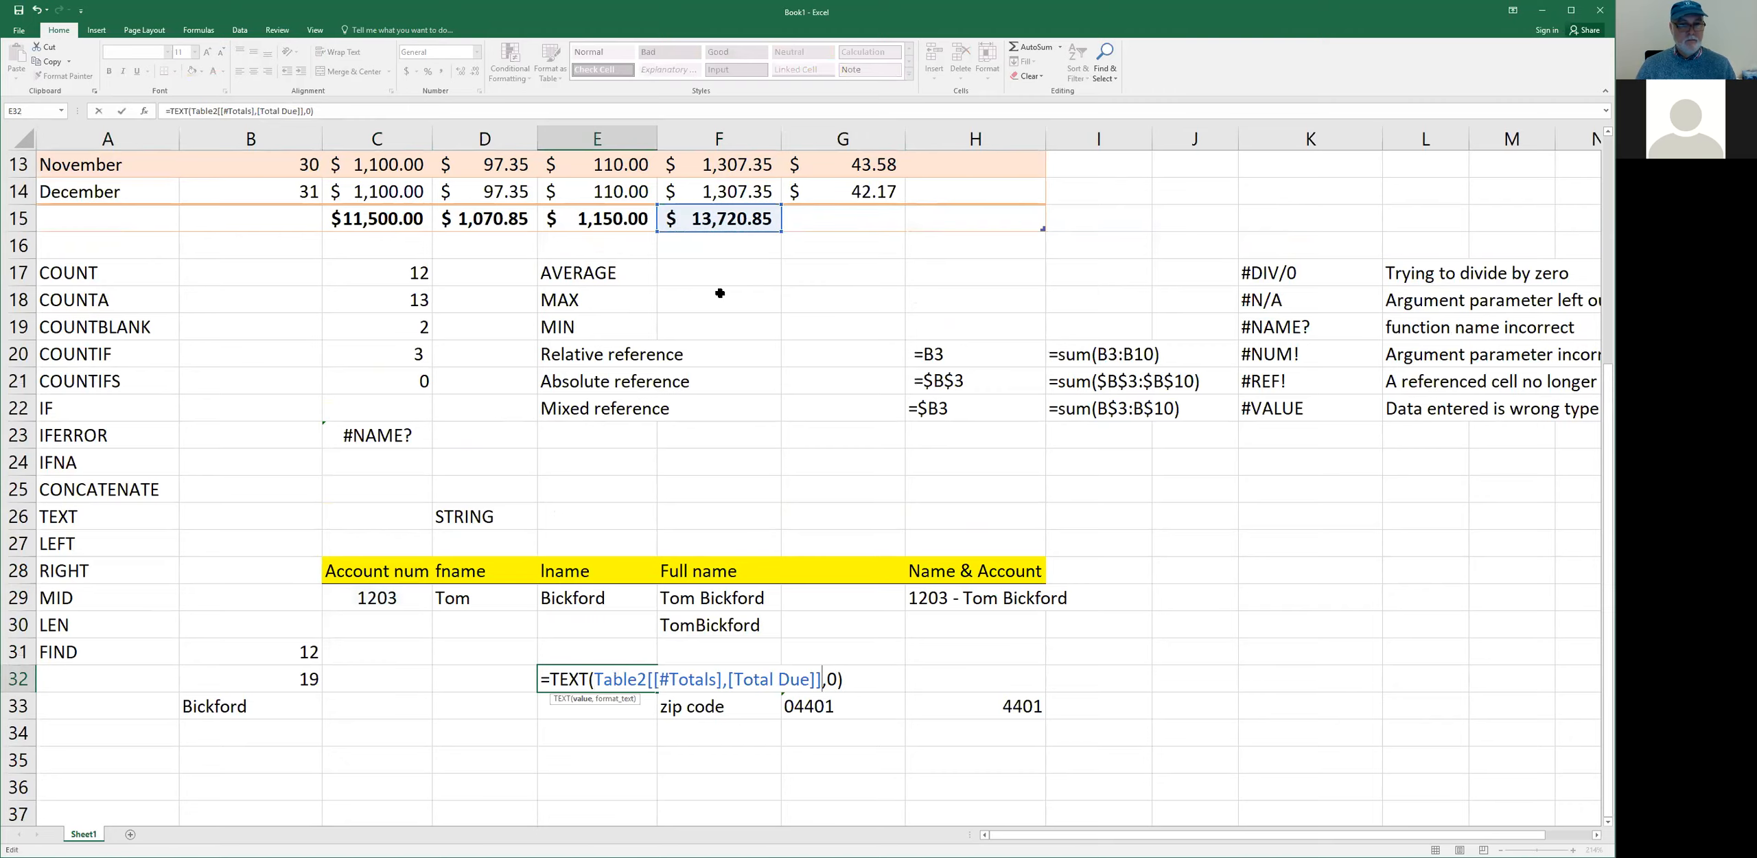
{"action": "key", "text": "ctrl+Return"}
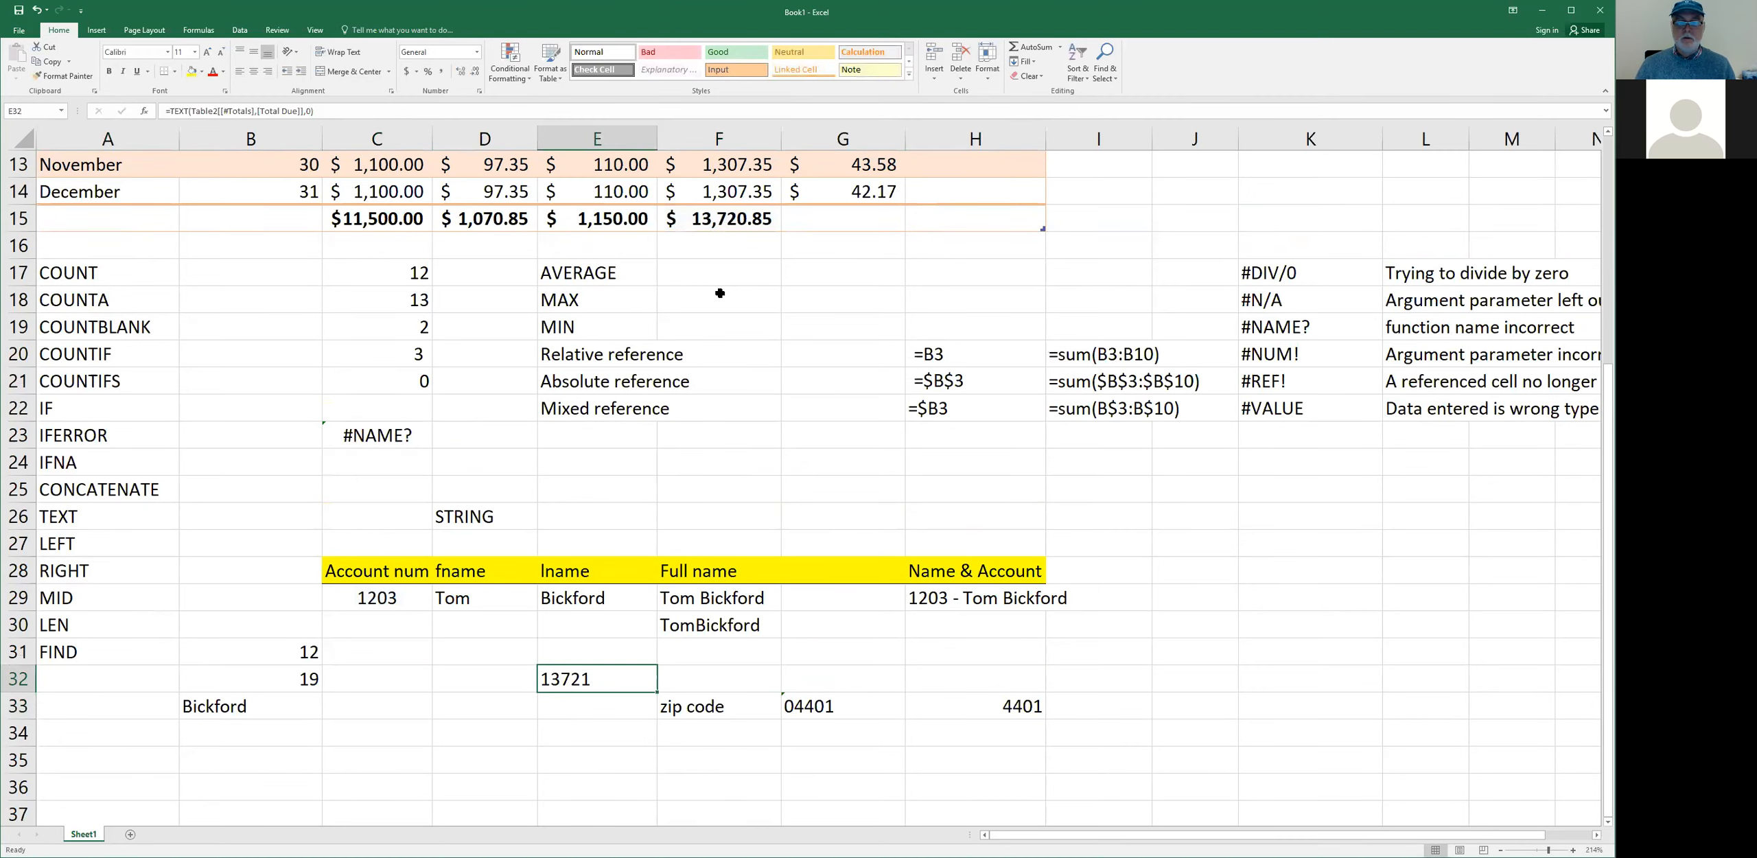
- Try to set the format argument of the E32 TEXT formula to an unquoted $0
{"action": "key", "text": "F2"}
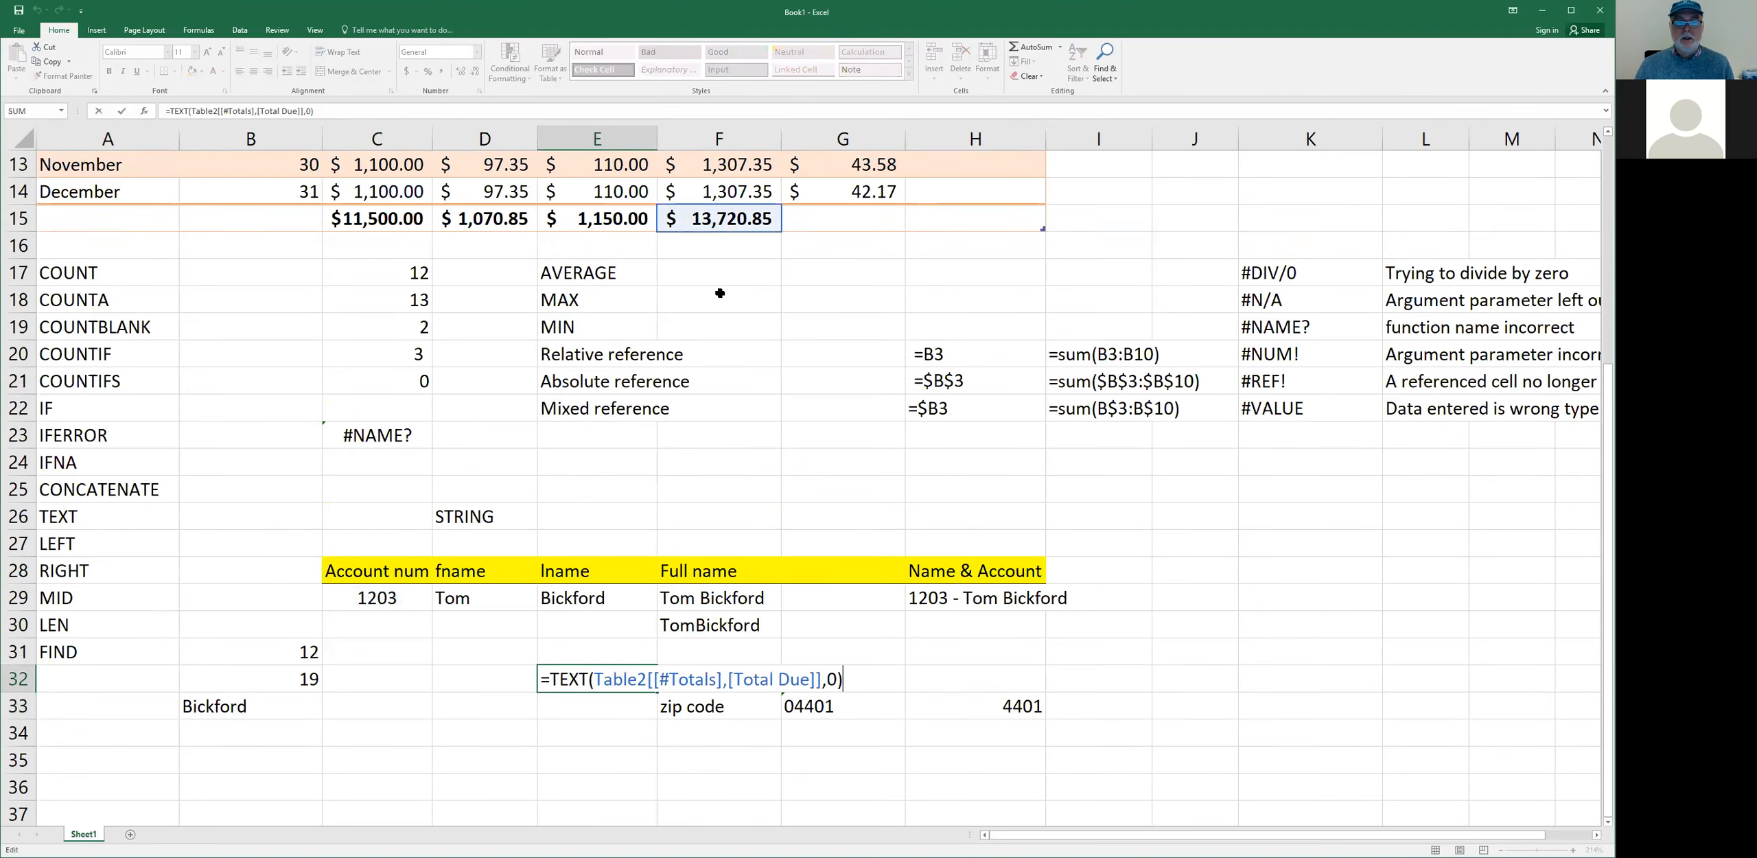
{"action": "key", "text": "Left"}
{"action": "type", "text": "$"}
{"action": "key", "text": "Return"}
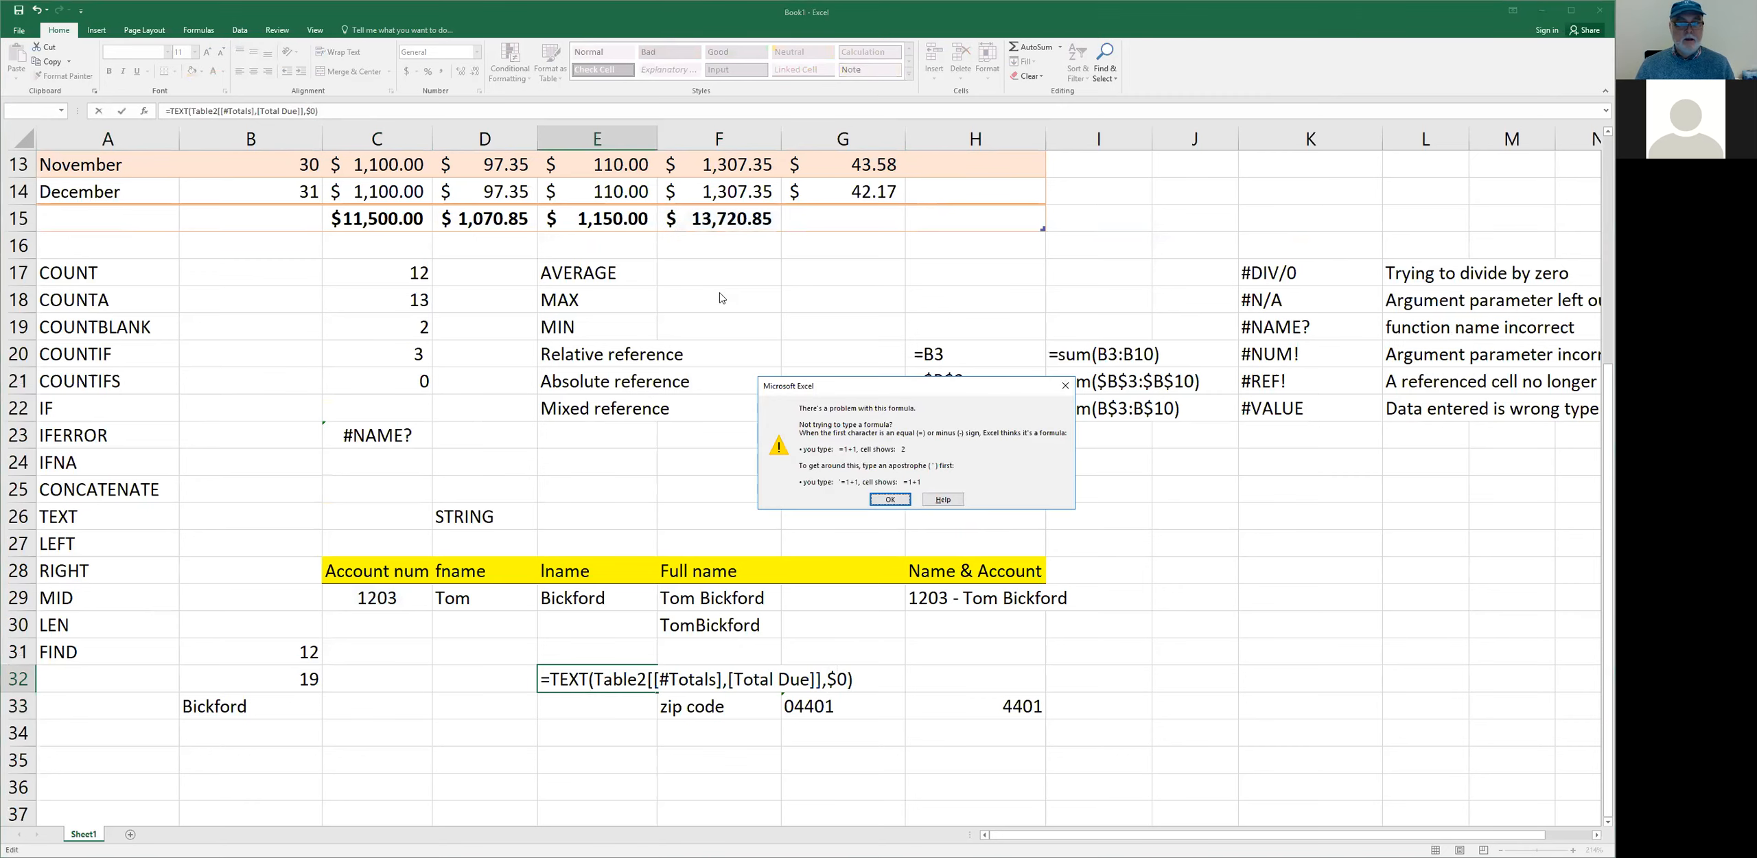
{"action": "key", "text": "Return"}
{"action": "key", "text": "BackSpace"}
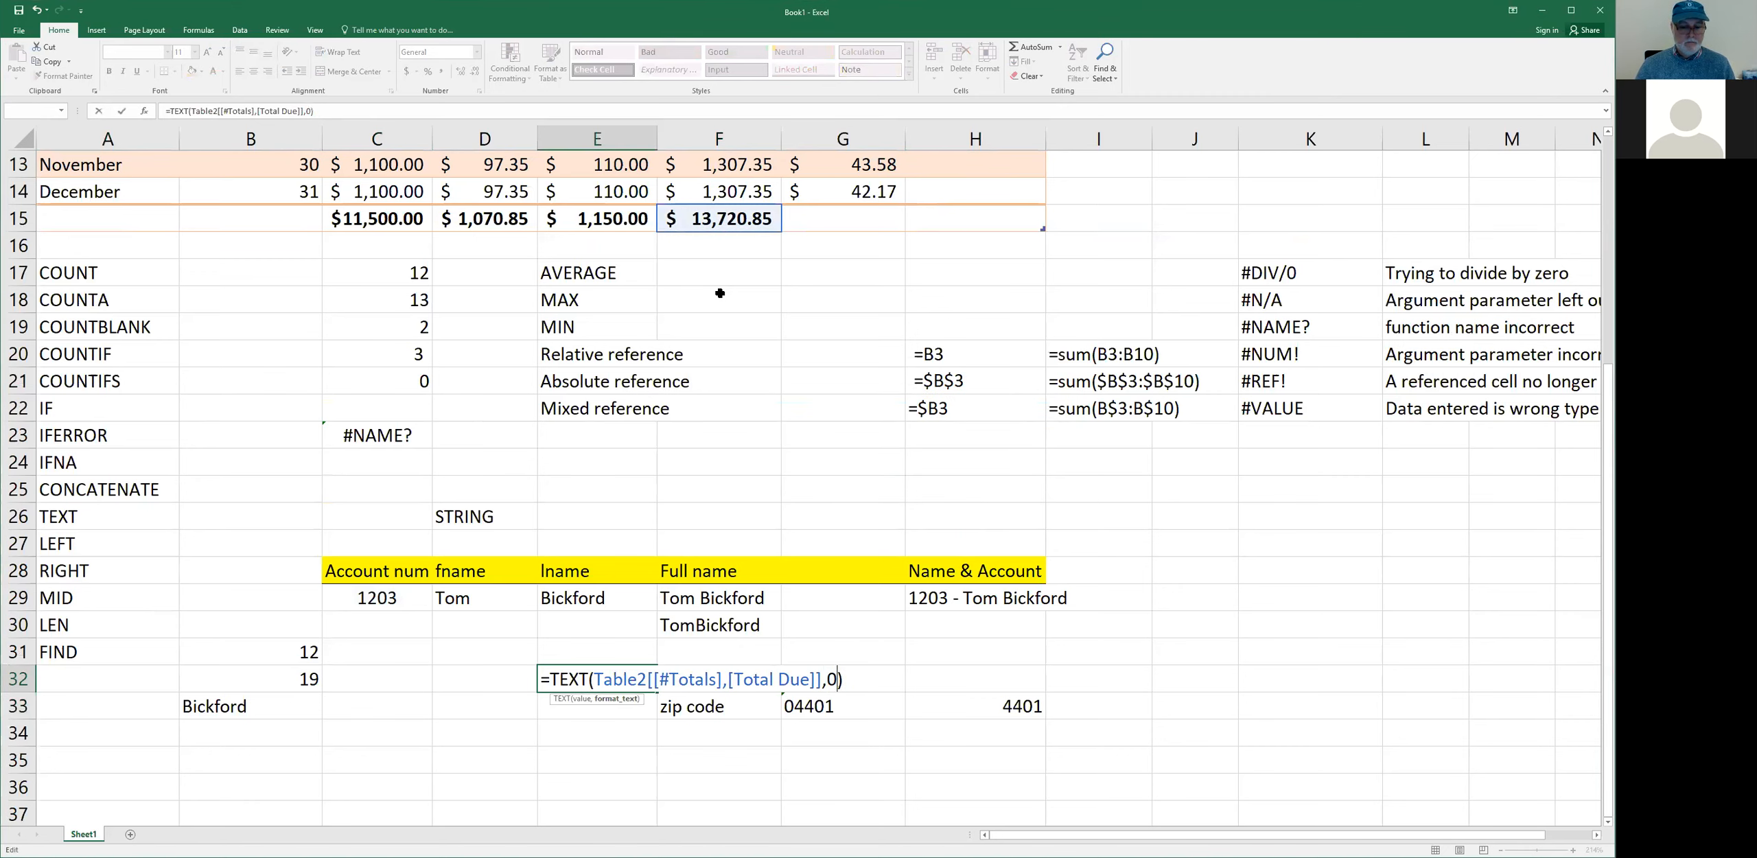
- Try the unquoted format 0.00 in the E32 TEXT formula
{"action": "type", "text": ".00"}
{"action": "key", "text": "Return"}
{"action": "key", "text": "Up"}
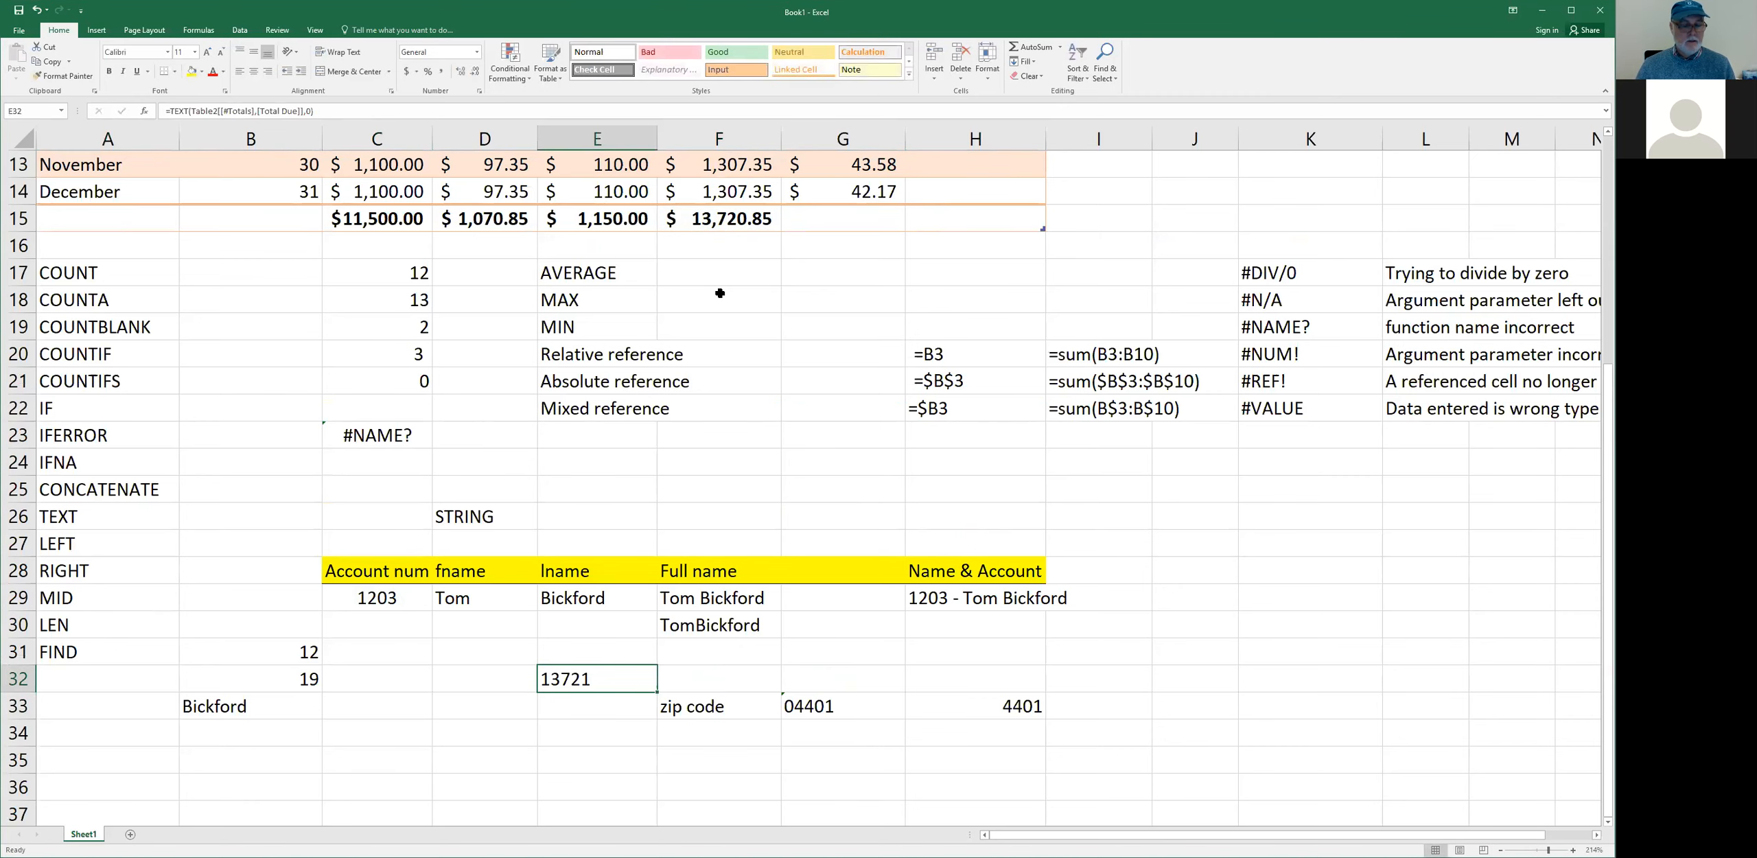
- Set the format argument of the E32 TEXT formula to the quoted currency format "$###0.00"
{"action": "key", "text": "F2"}
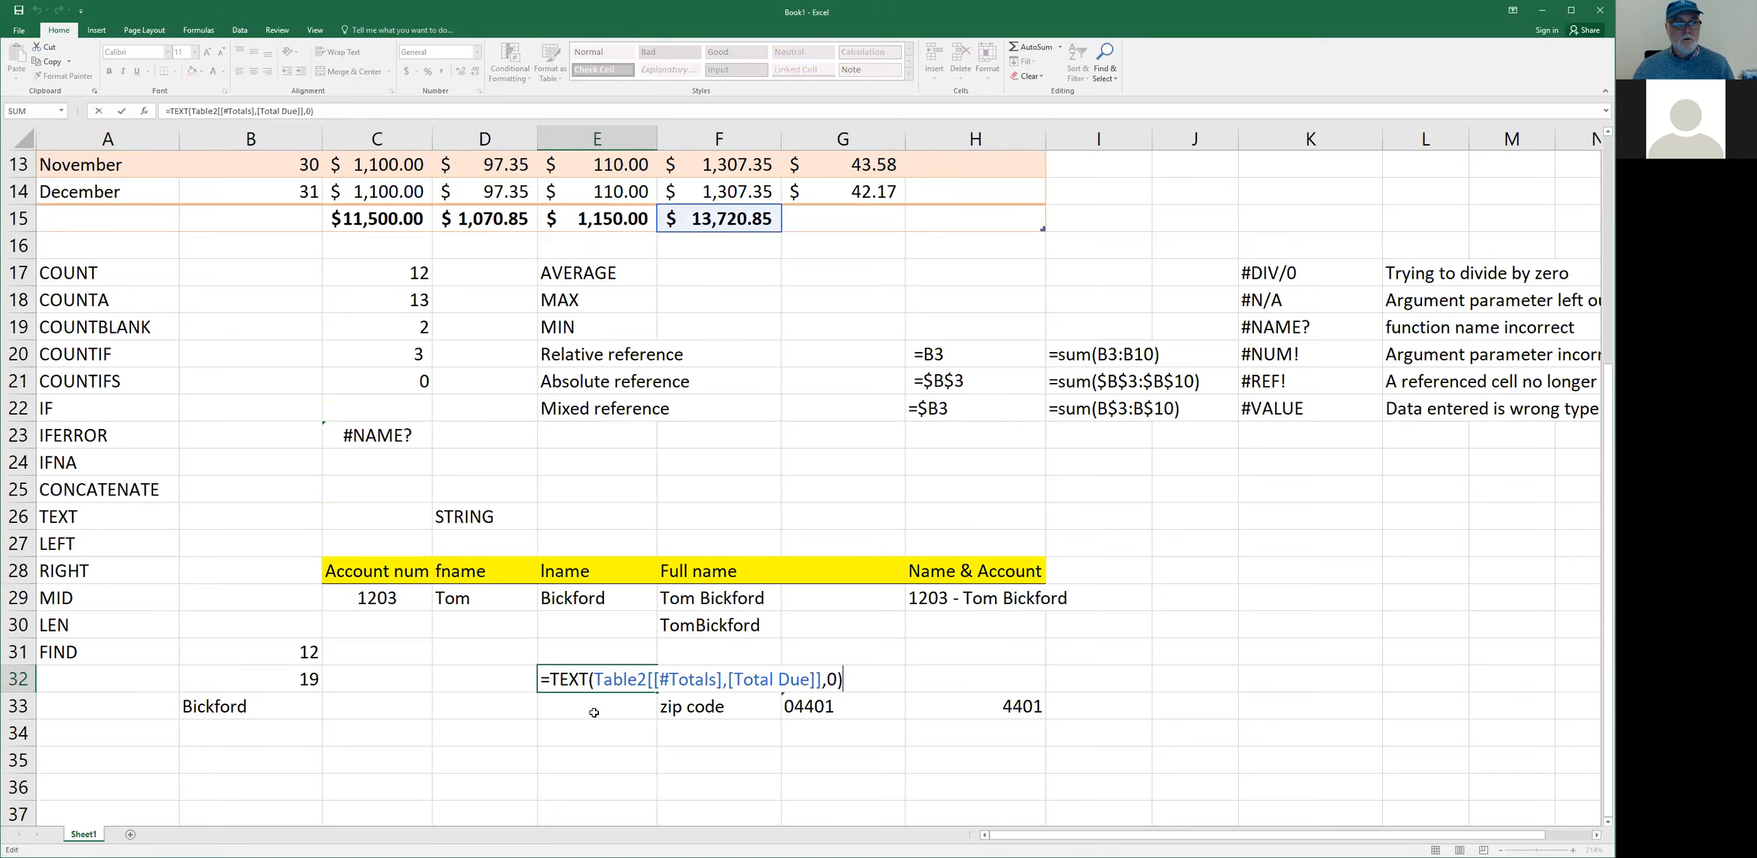
{"action": "left_click", "coordinate": [572, 678]}
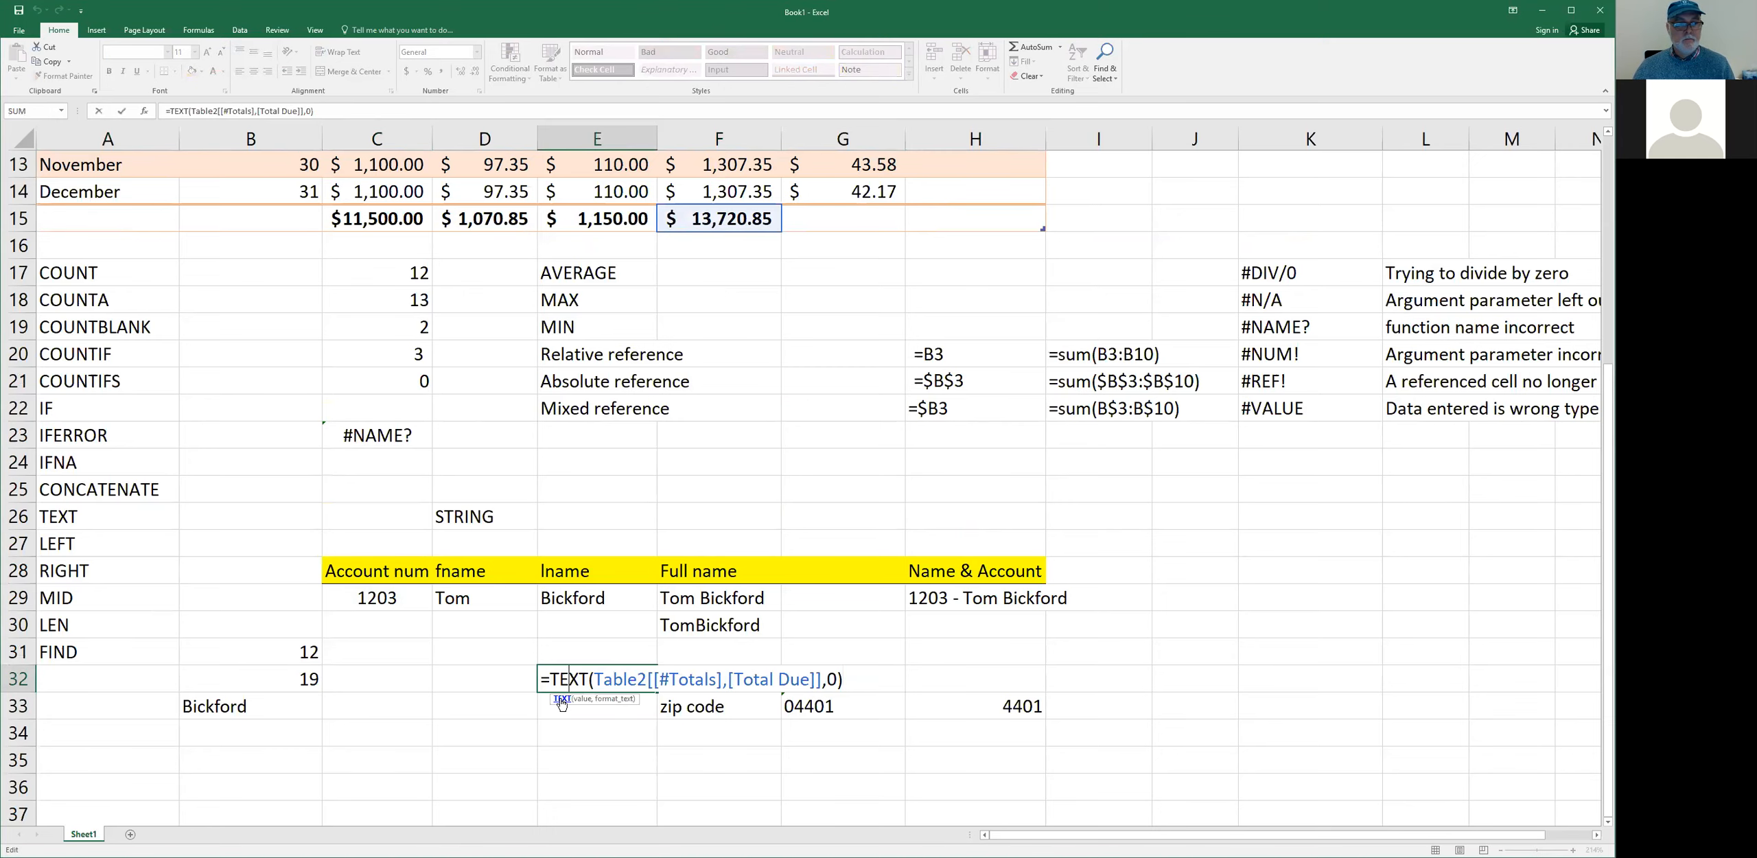
{"action": "left_click", "coordinate": [601, 699]}
{"action": "left_click", "coordinate": [559, 701]}
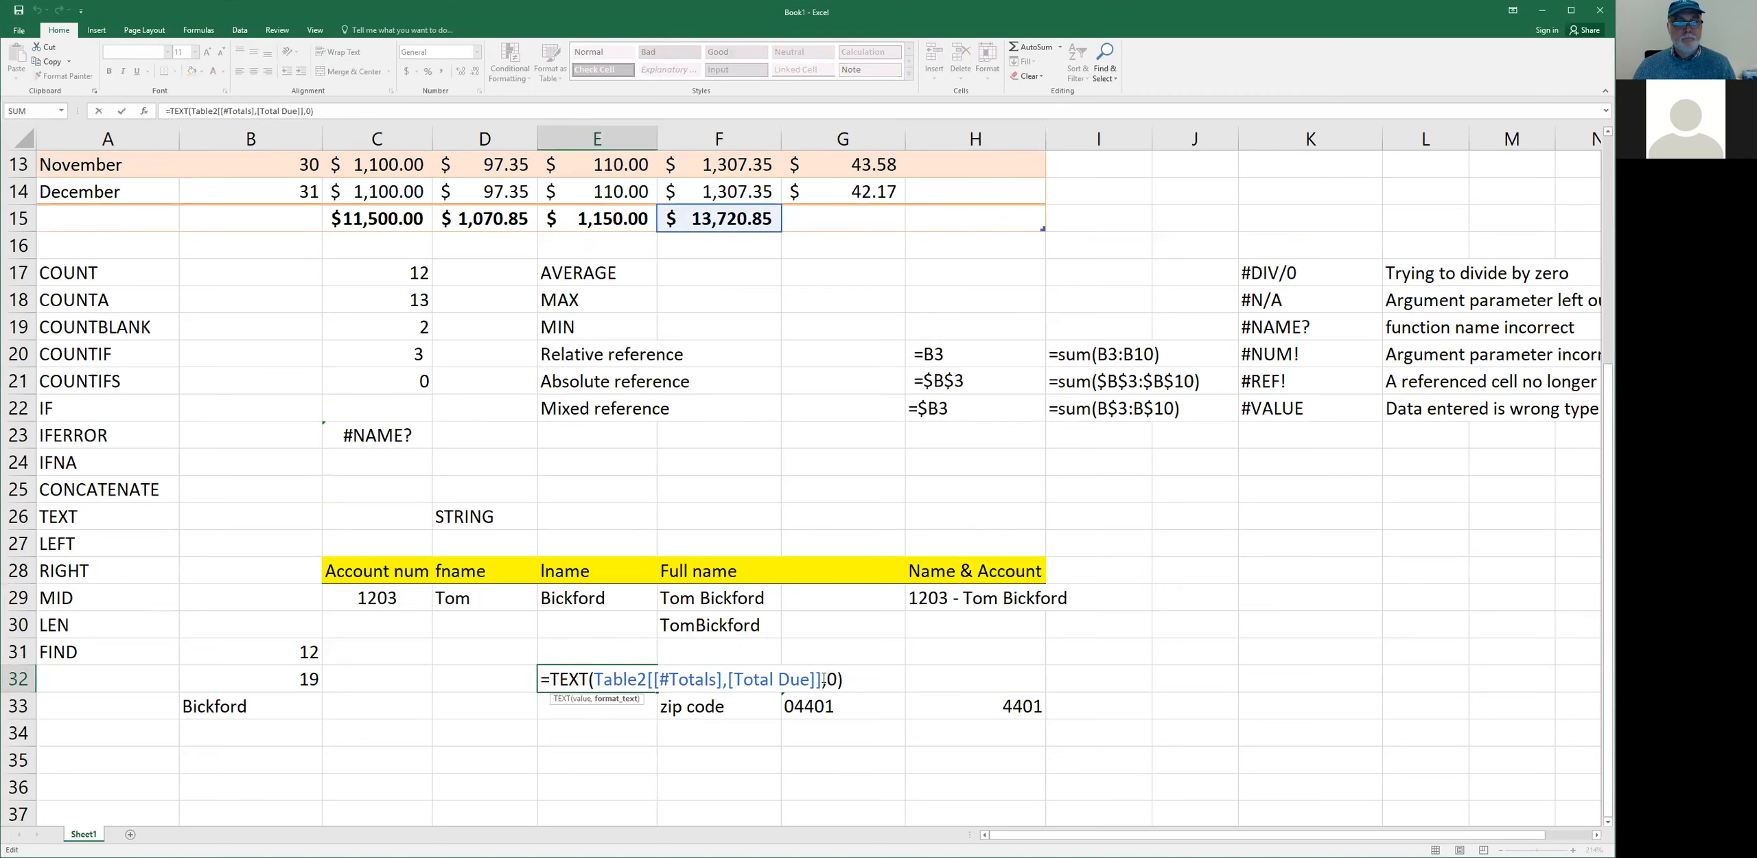
{"action": "key", "text": "BackSpace"}
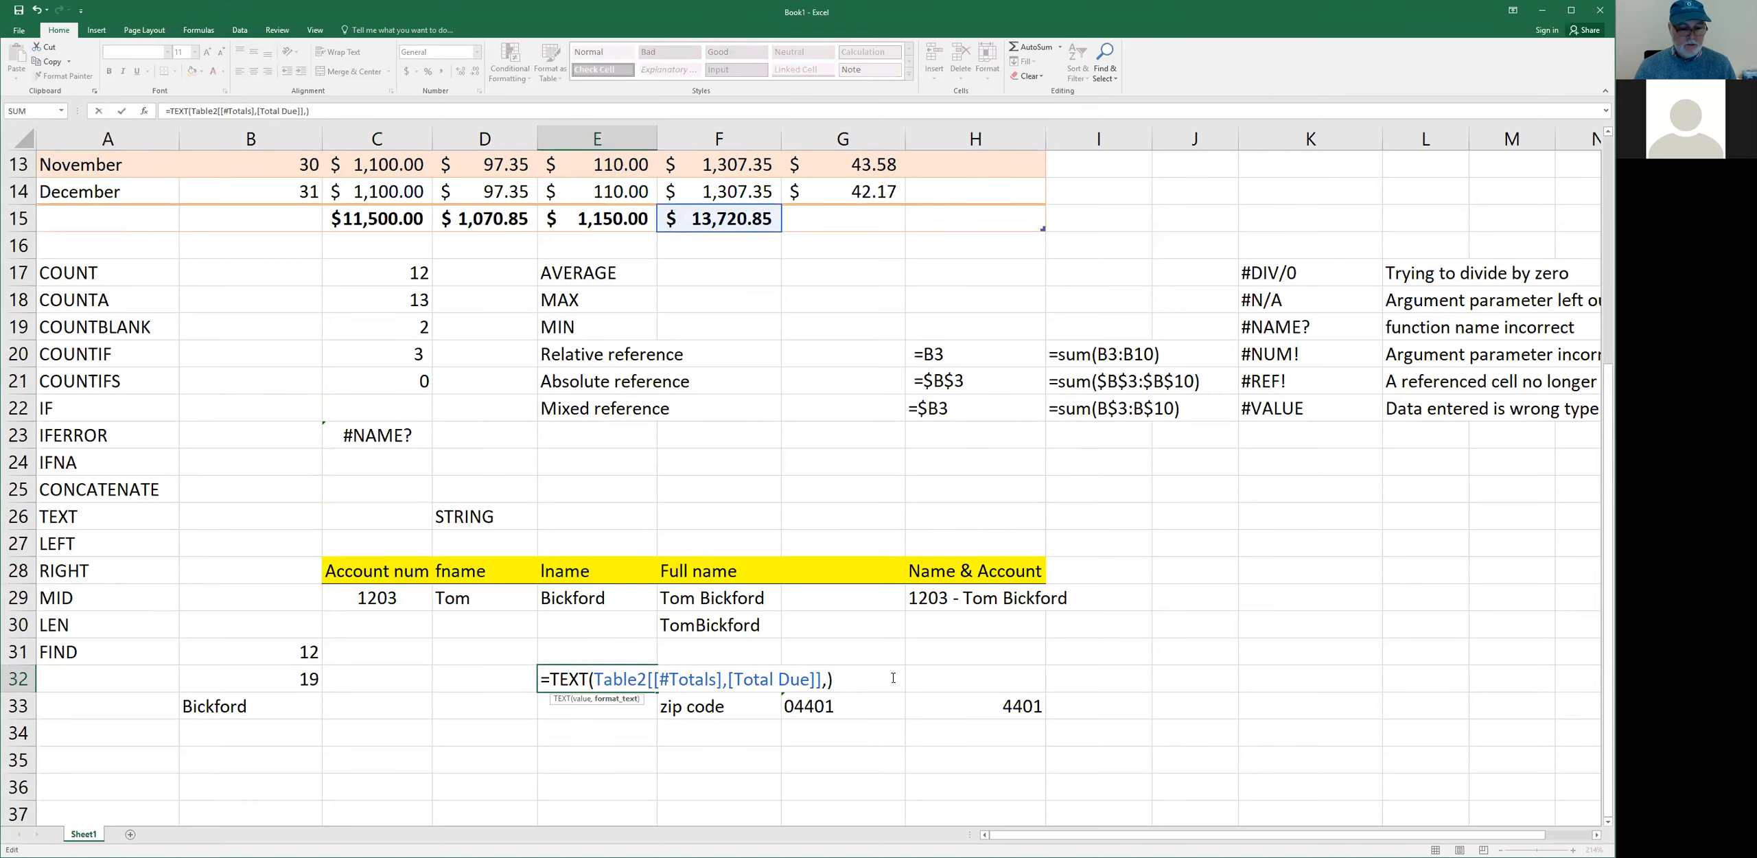
{"action": "type", "text": "\"$"}
{"action": "type", "text": "###."}
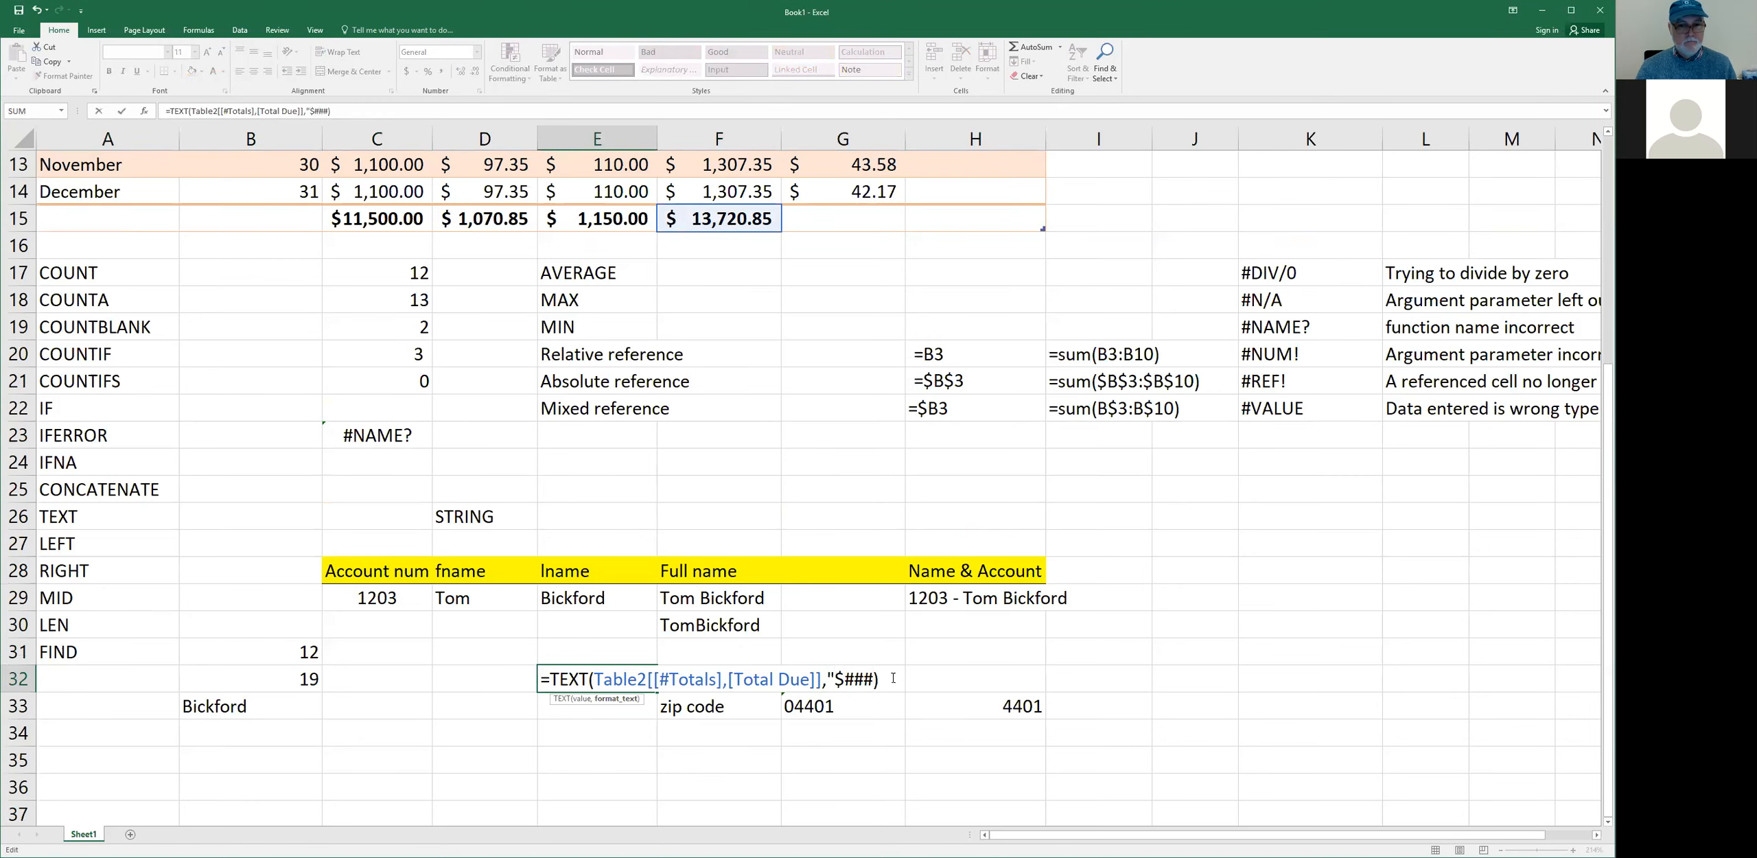
{"action": "key", "text": "BackSpace"}
{"action": "type", "text": "0.00\""}
{"action": "key", "text": "Return"}
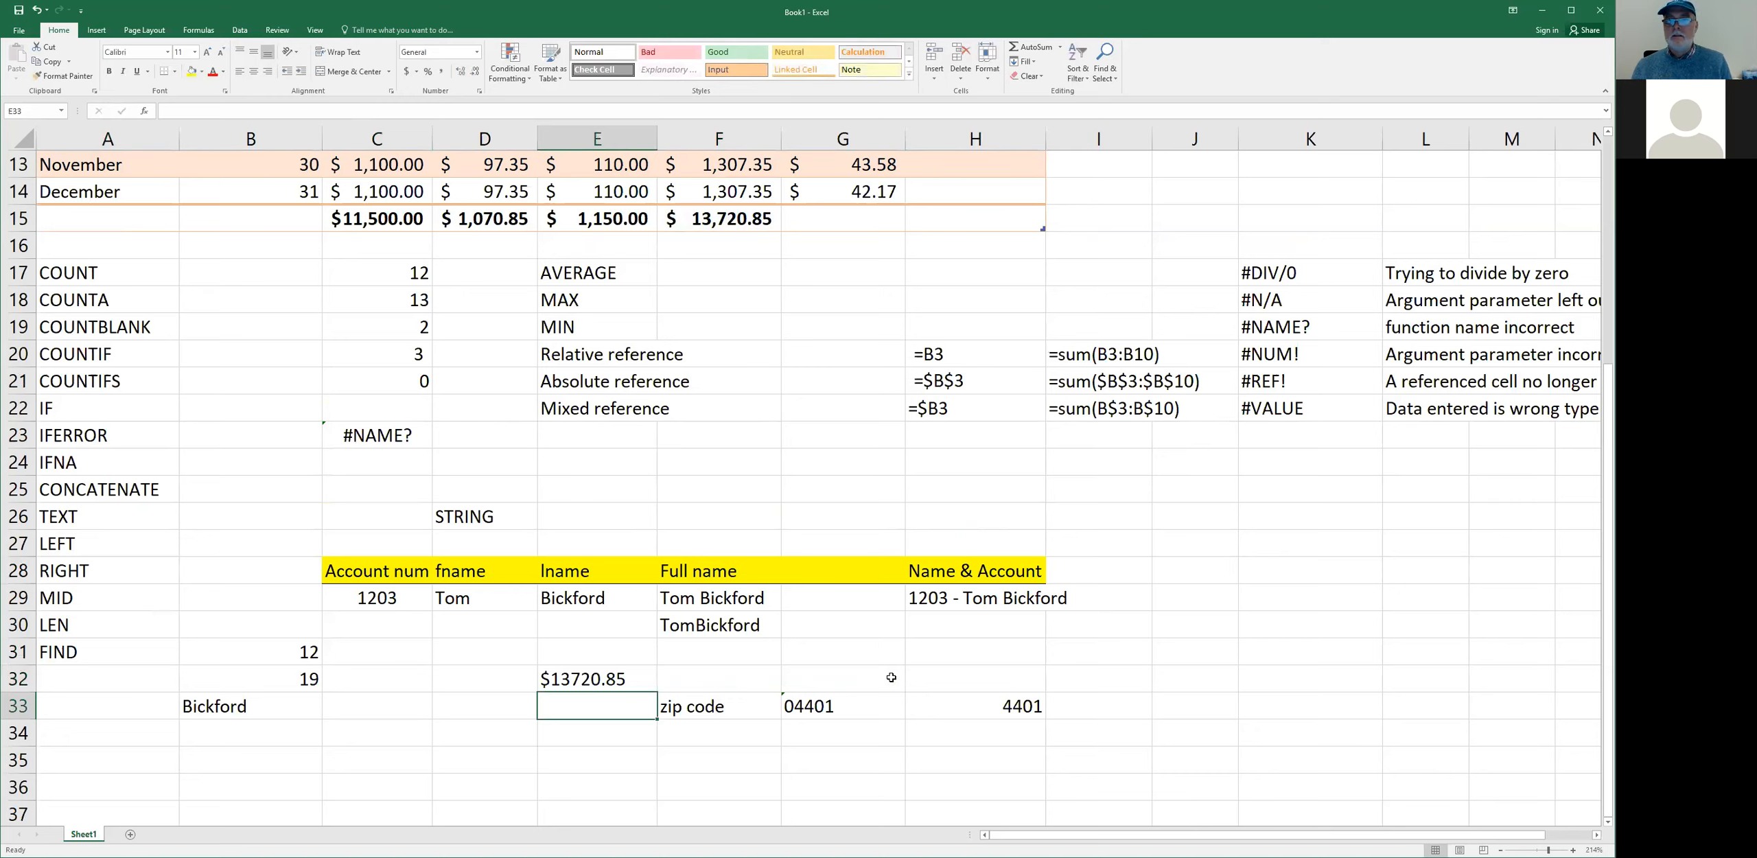
- Replace the structured table reference in the E32 TEXT formula with the plain cell reference F15
{"action": "key", "text": "Up"}
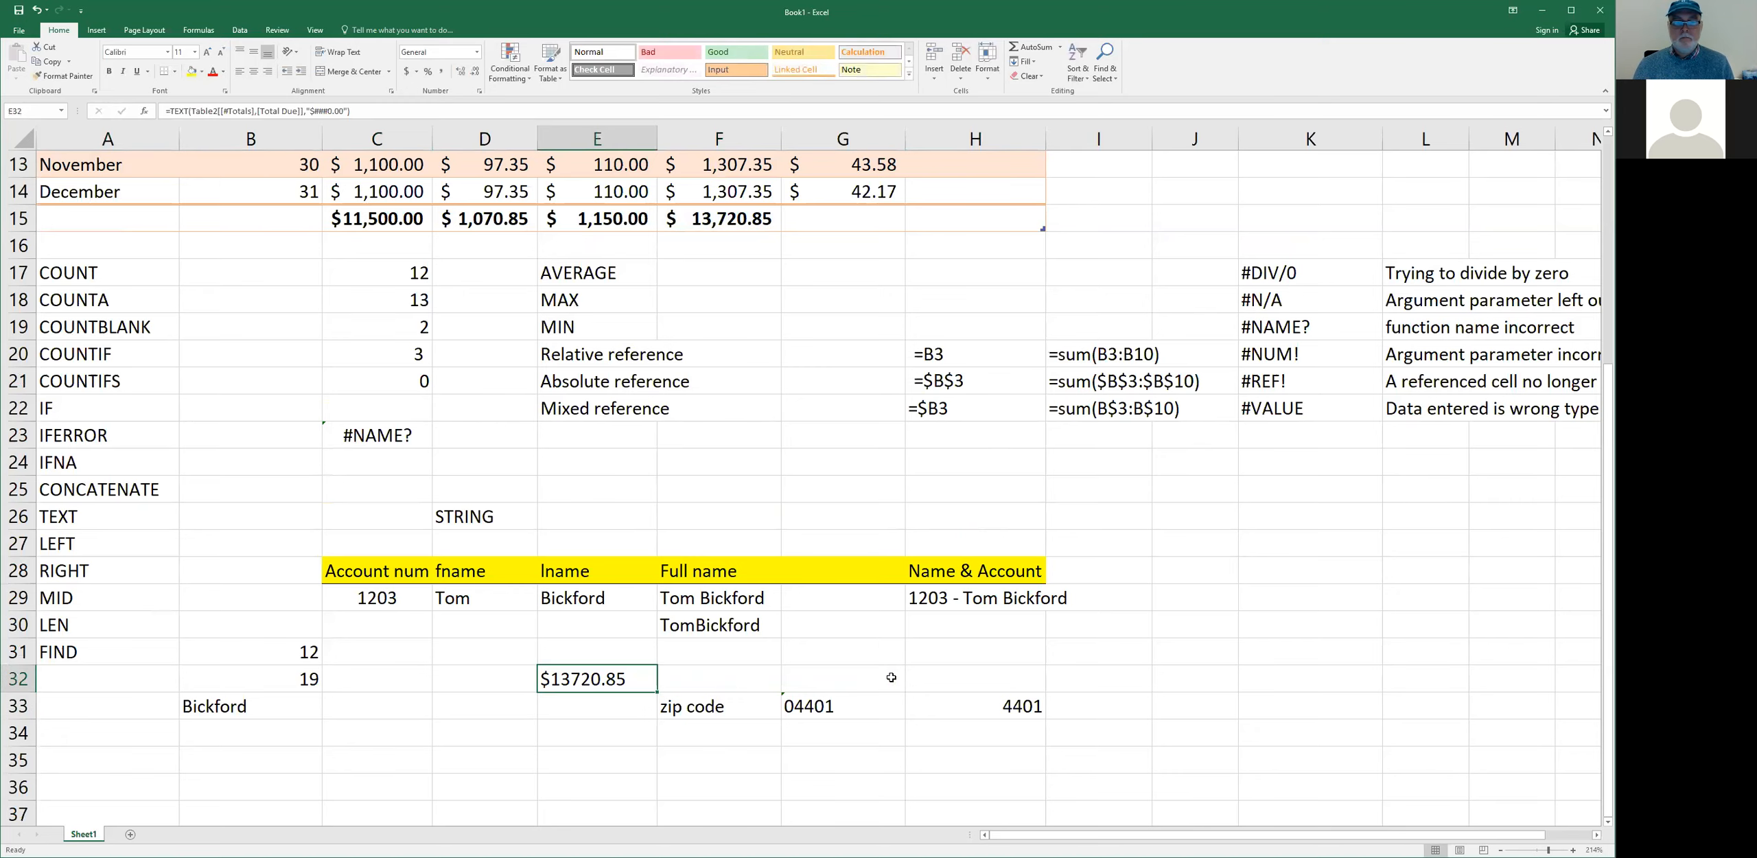
{"action": "key", "text": "F2"}
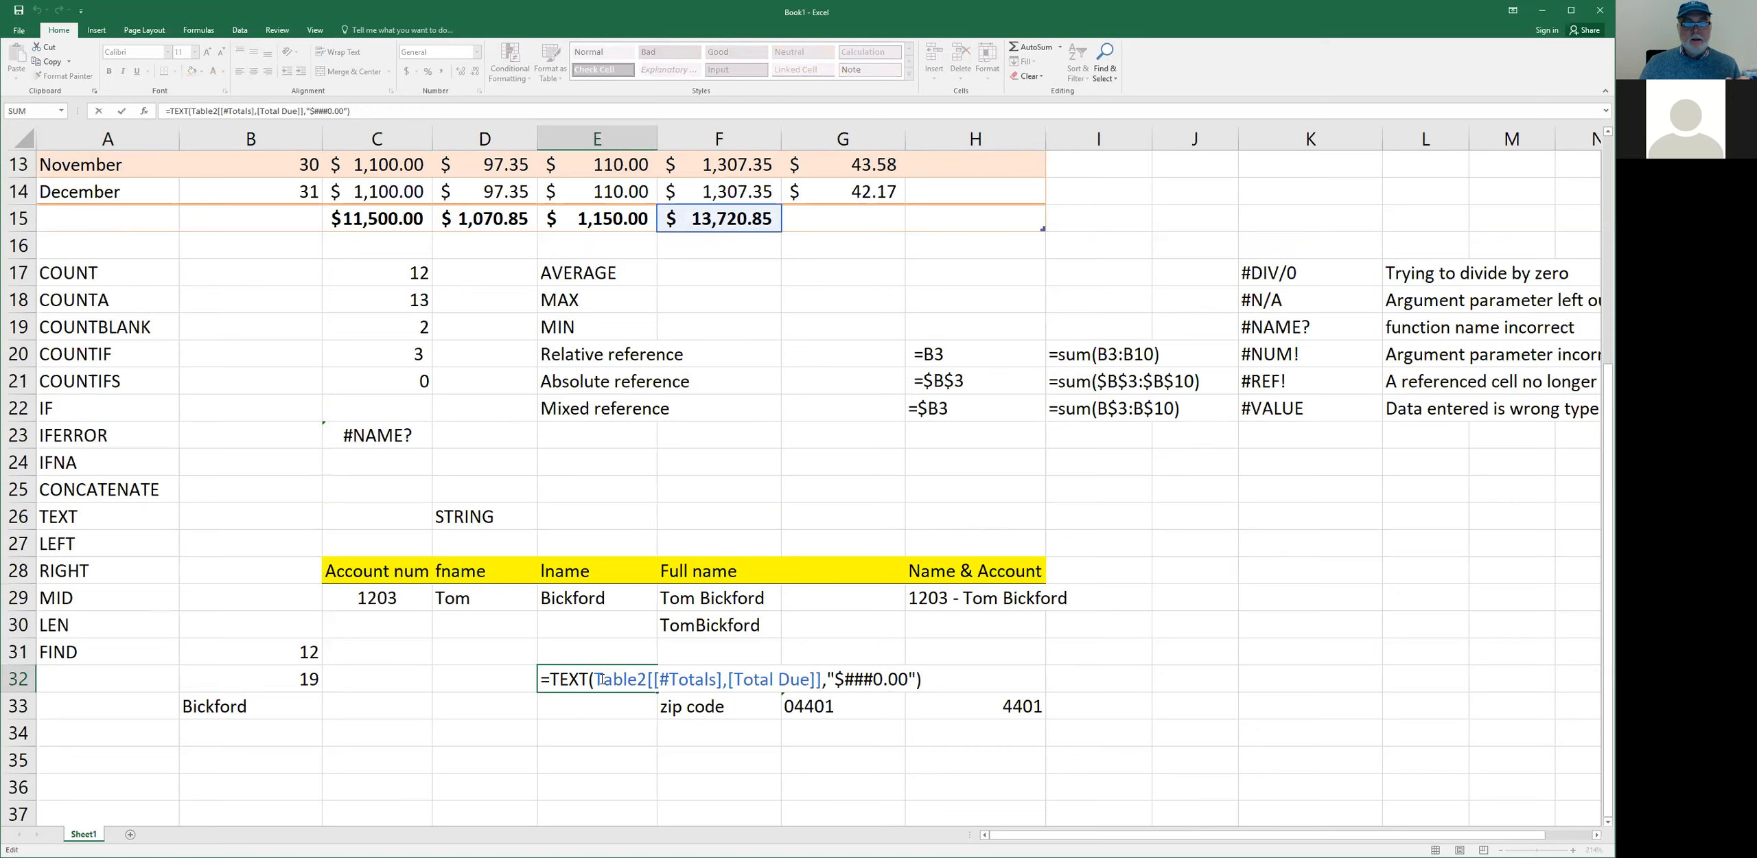
{"action": "left_click_drag", "start_coordinate": [594, 679], "coordinate": [822, 679]}
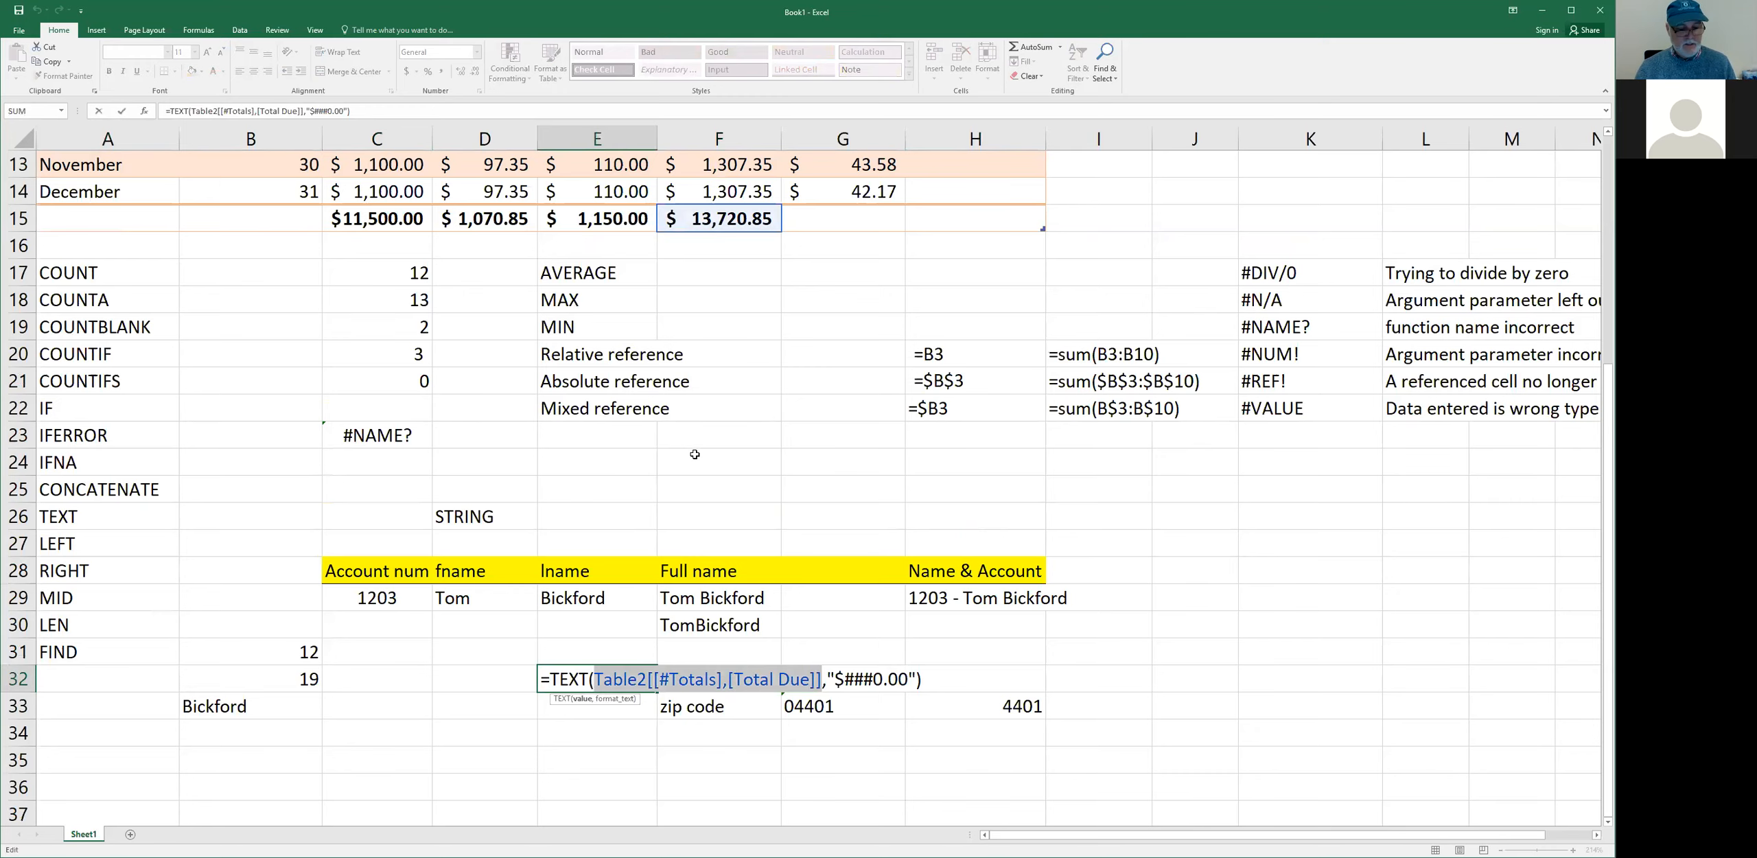
{"action": "type", "text": "F15"}
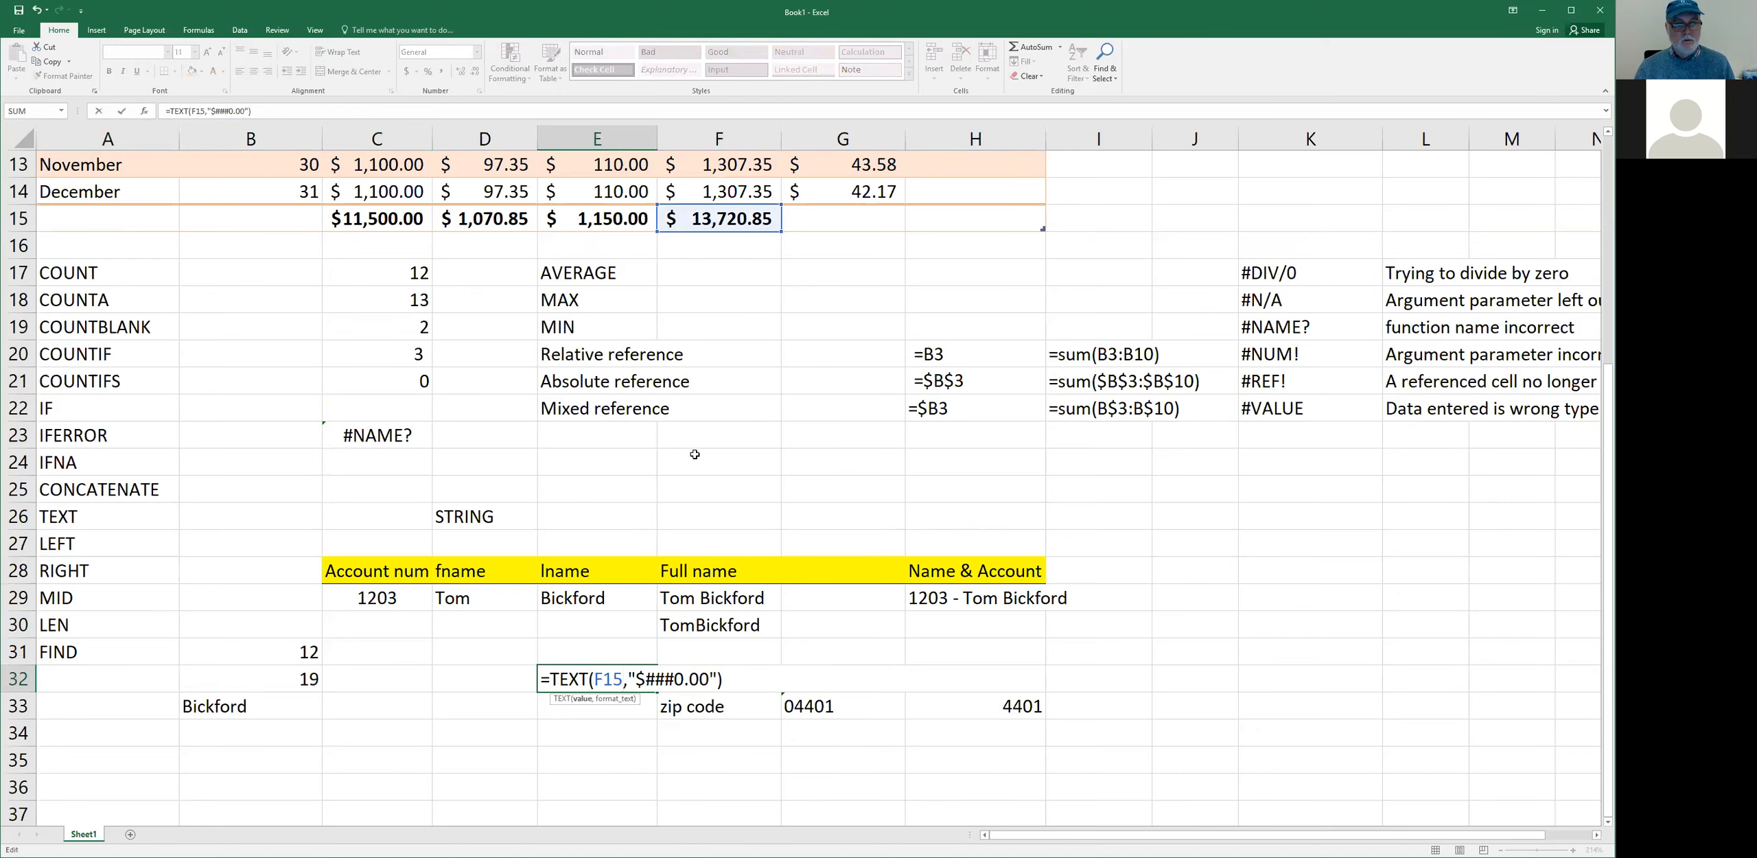
{"action": "key", "text": "End"}
{"action": "key", "text": "ctrl+Return"}
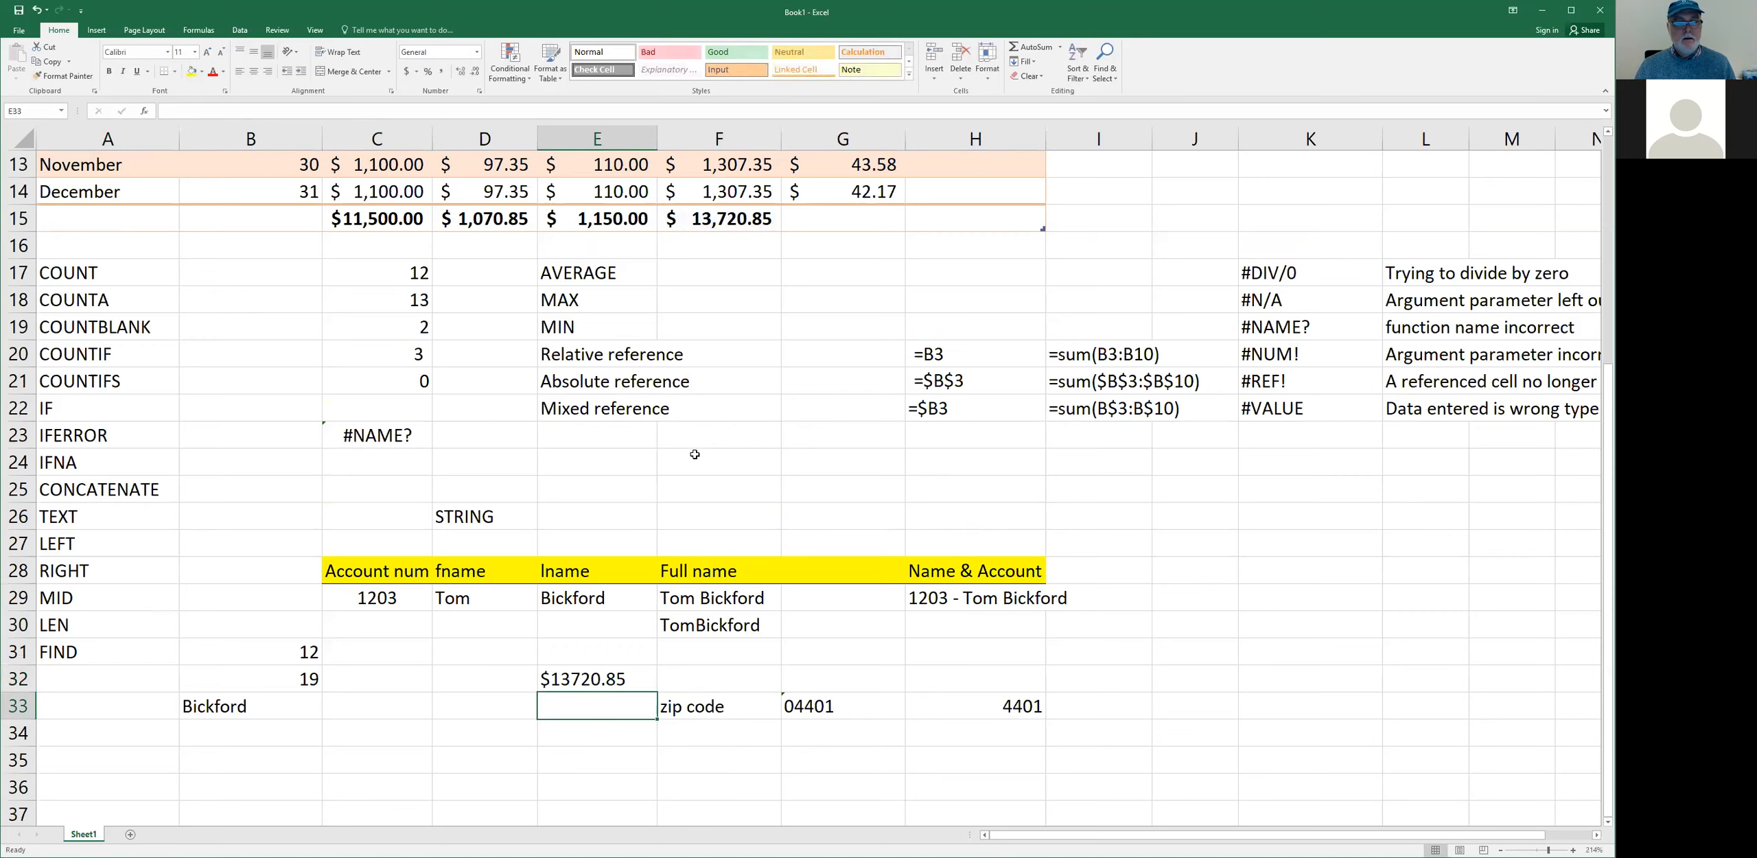
- Open the TEXT formula in E32 to review its cell reference and currency format argument, leaving it as is
{"action": "key", "text": "F2"}
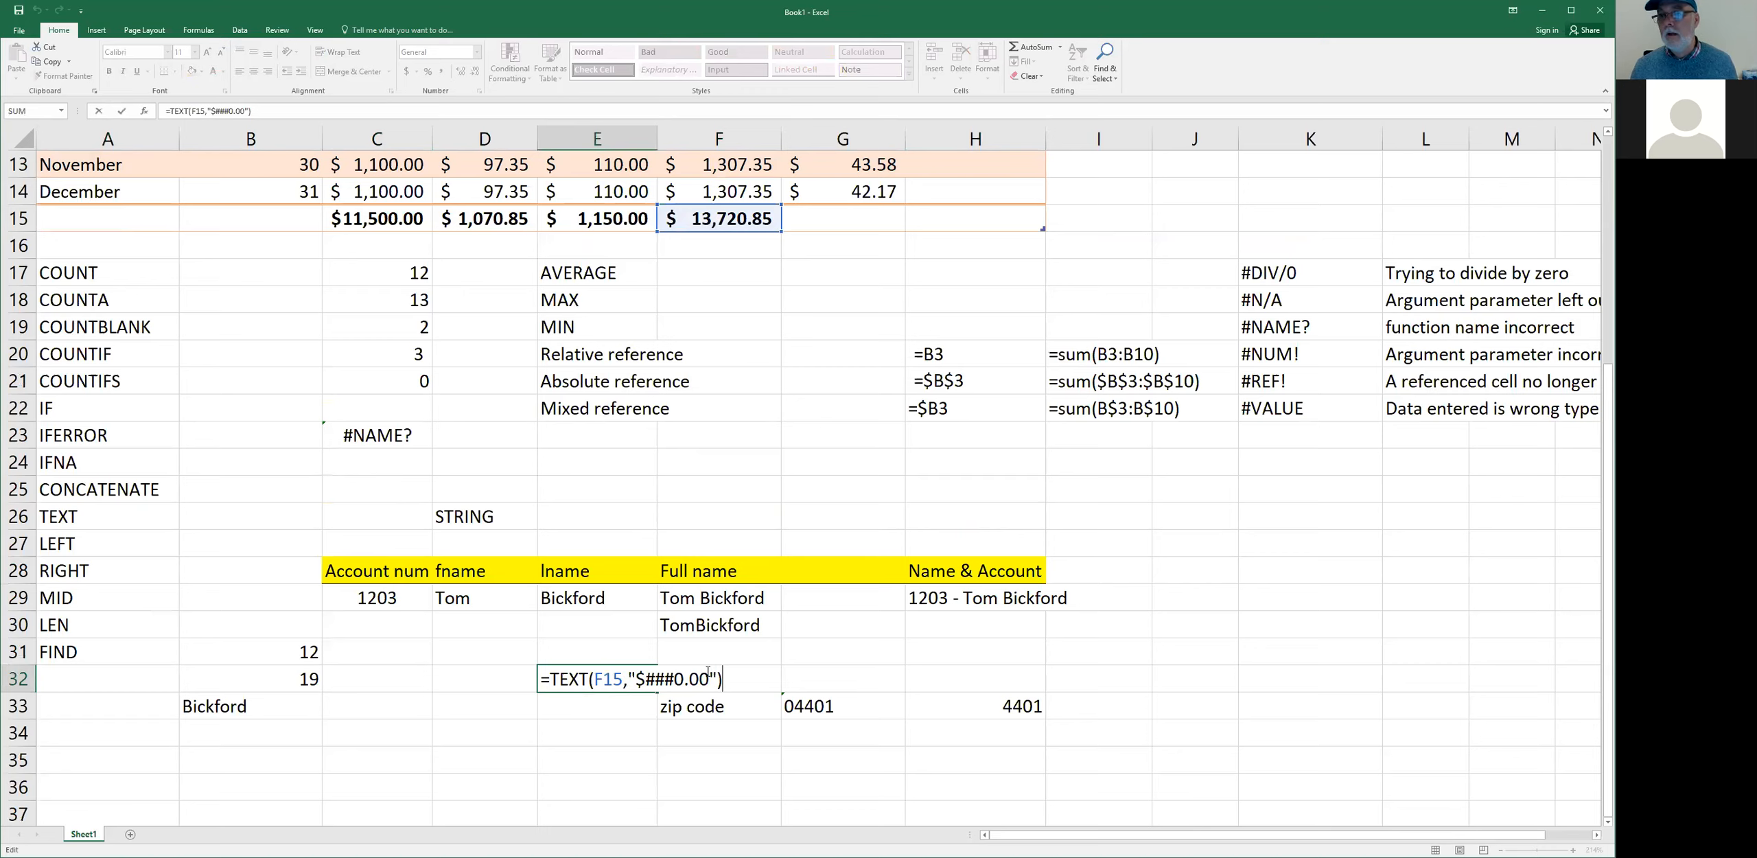
{"action": "left_click", "coordinate": [573, 679]}
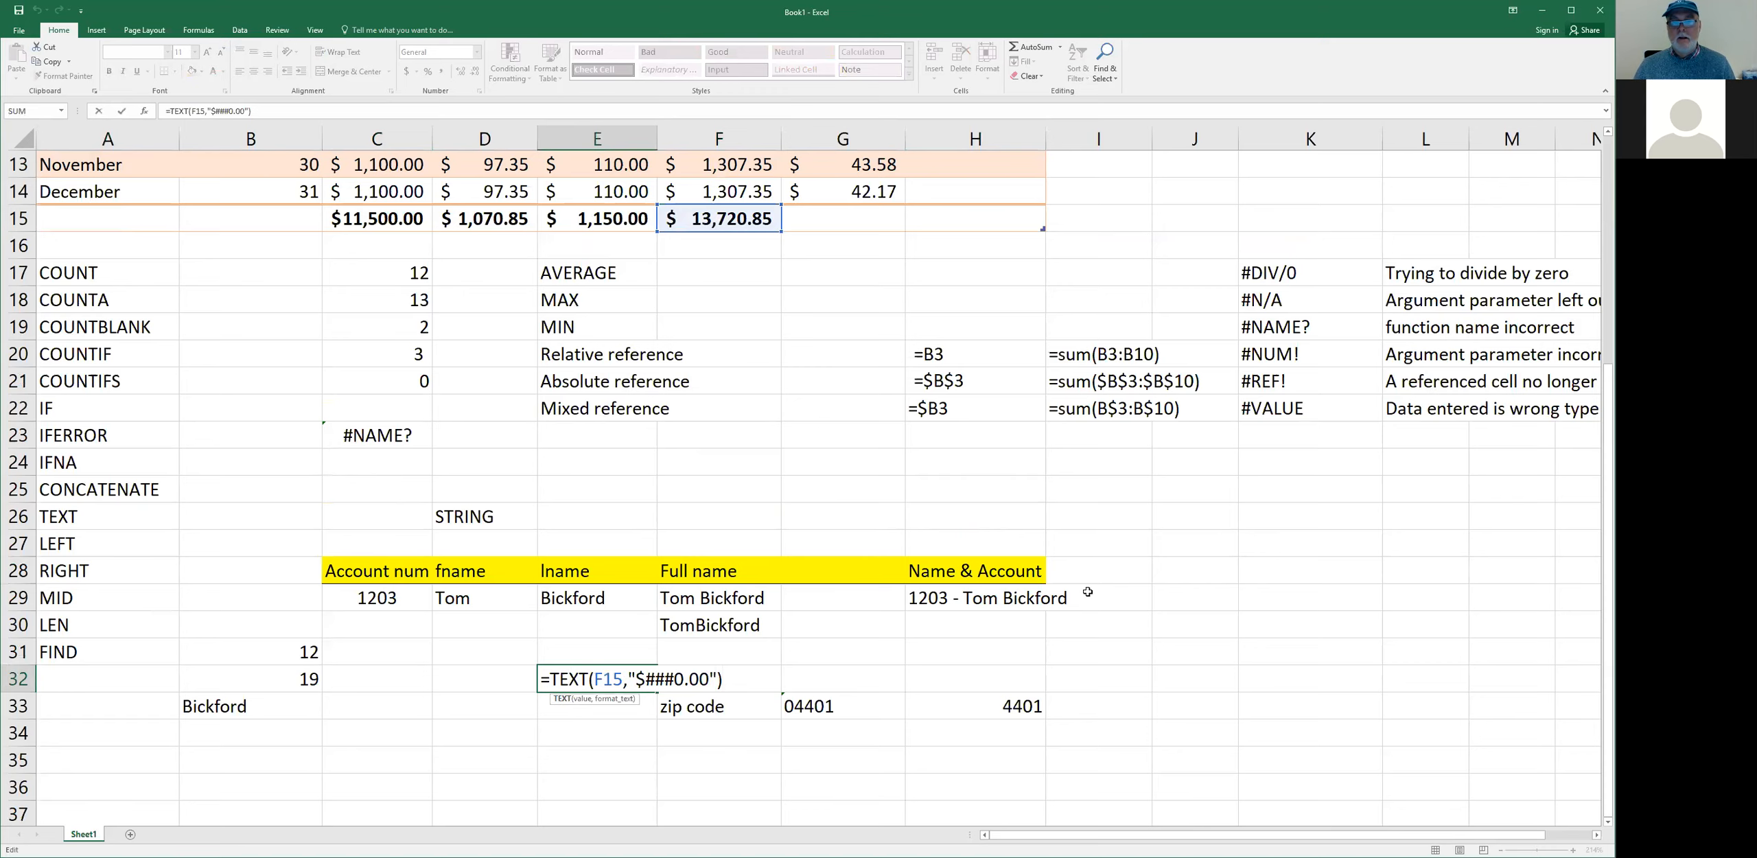
{"action": "left_click", "coordinate": [996, 630]}
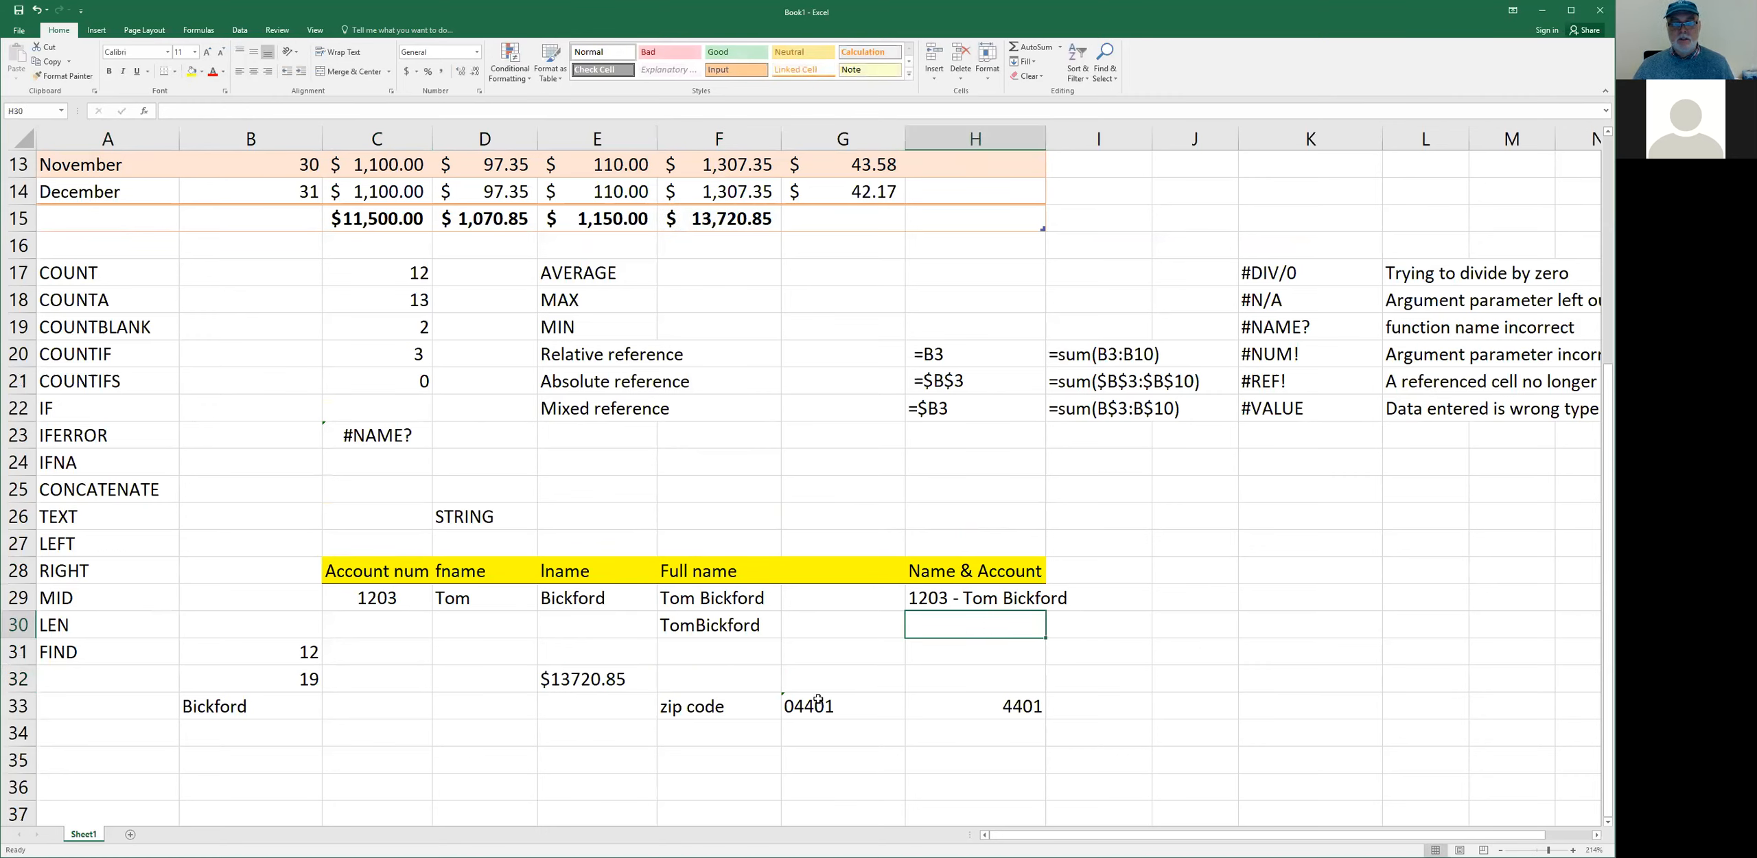
- Compare how the zip code is stored in G33 and in H33
{"action": "left_click", "coordinate": [932, 703]}
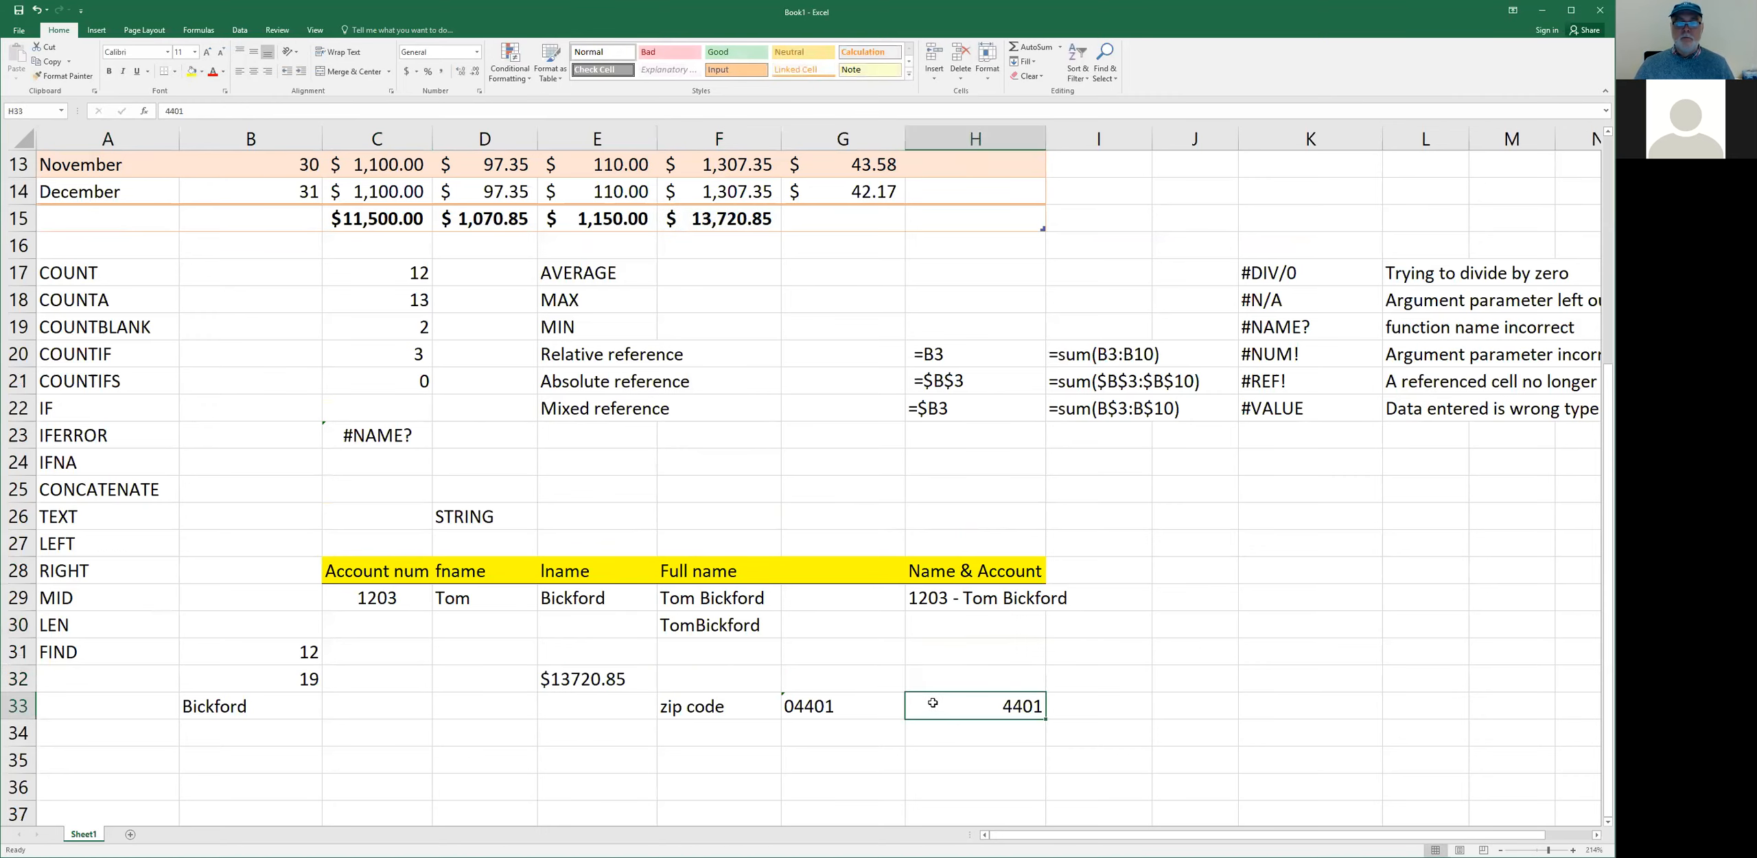
{"action": "left_click", "coordinate": [862, 707]}
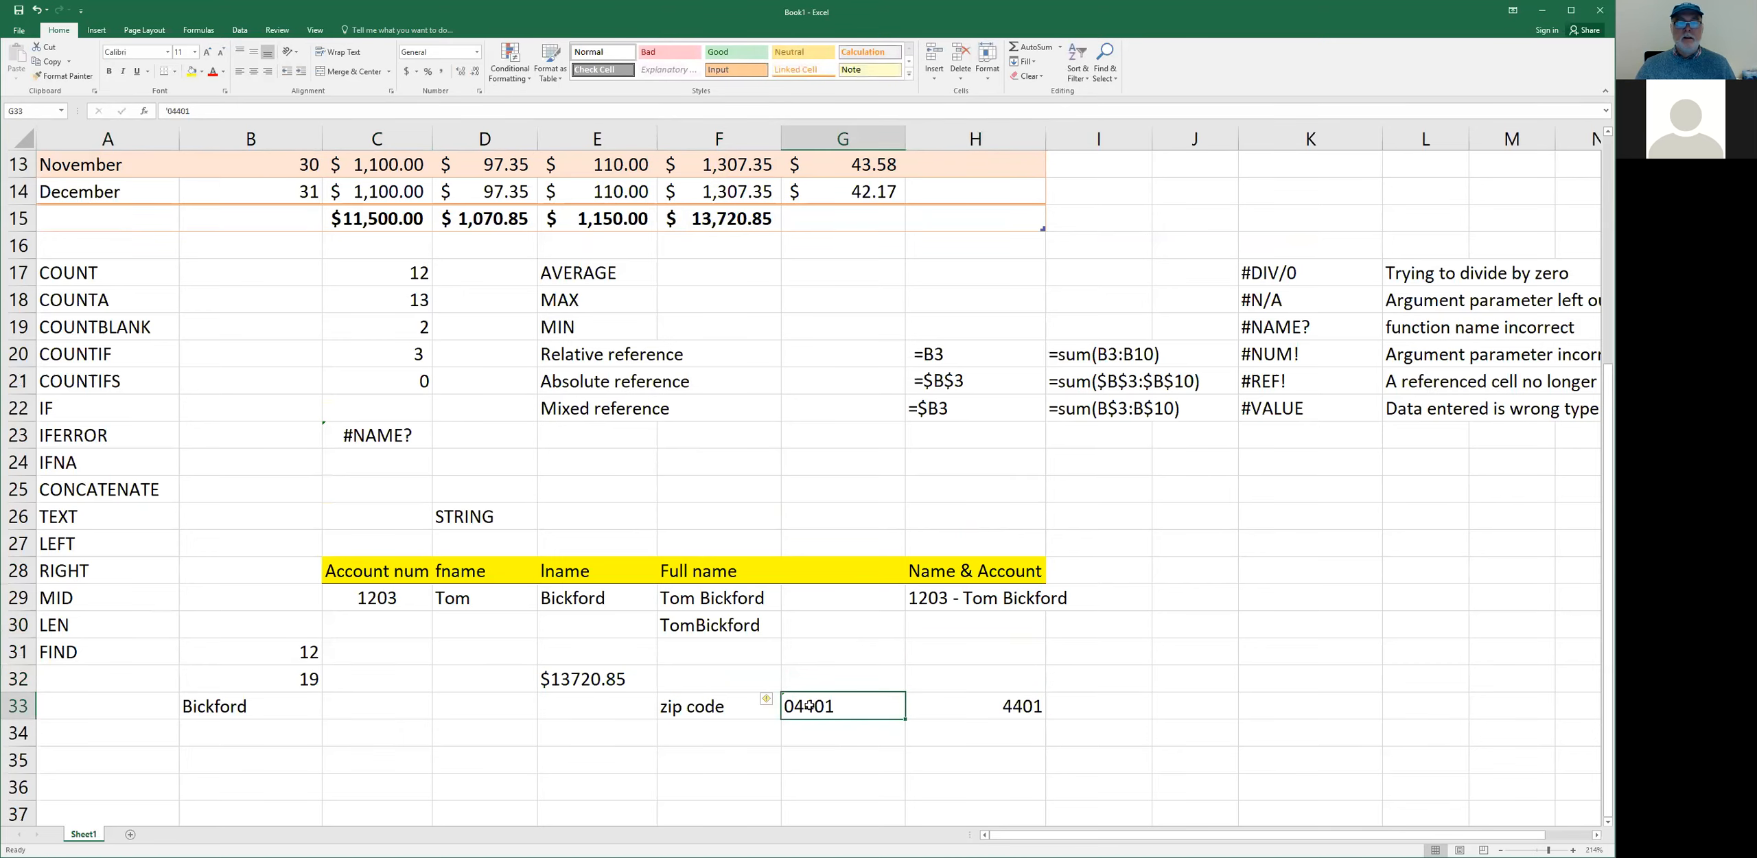
{"action": "left_click", "coordinate": [961, 708]}
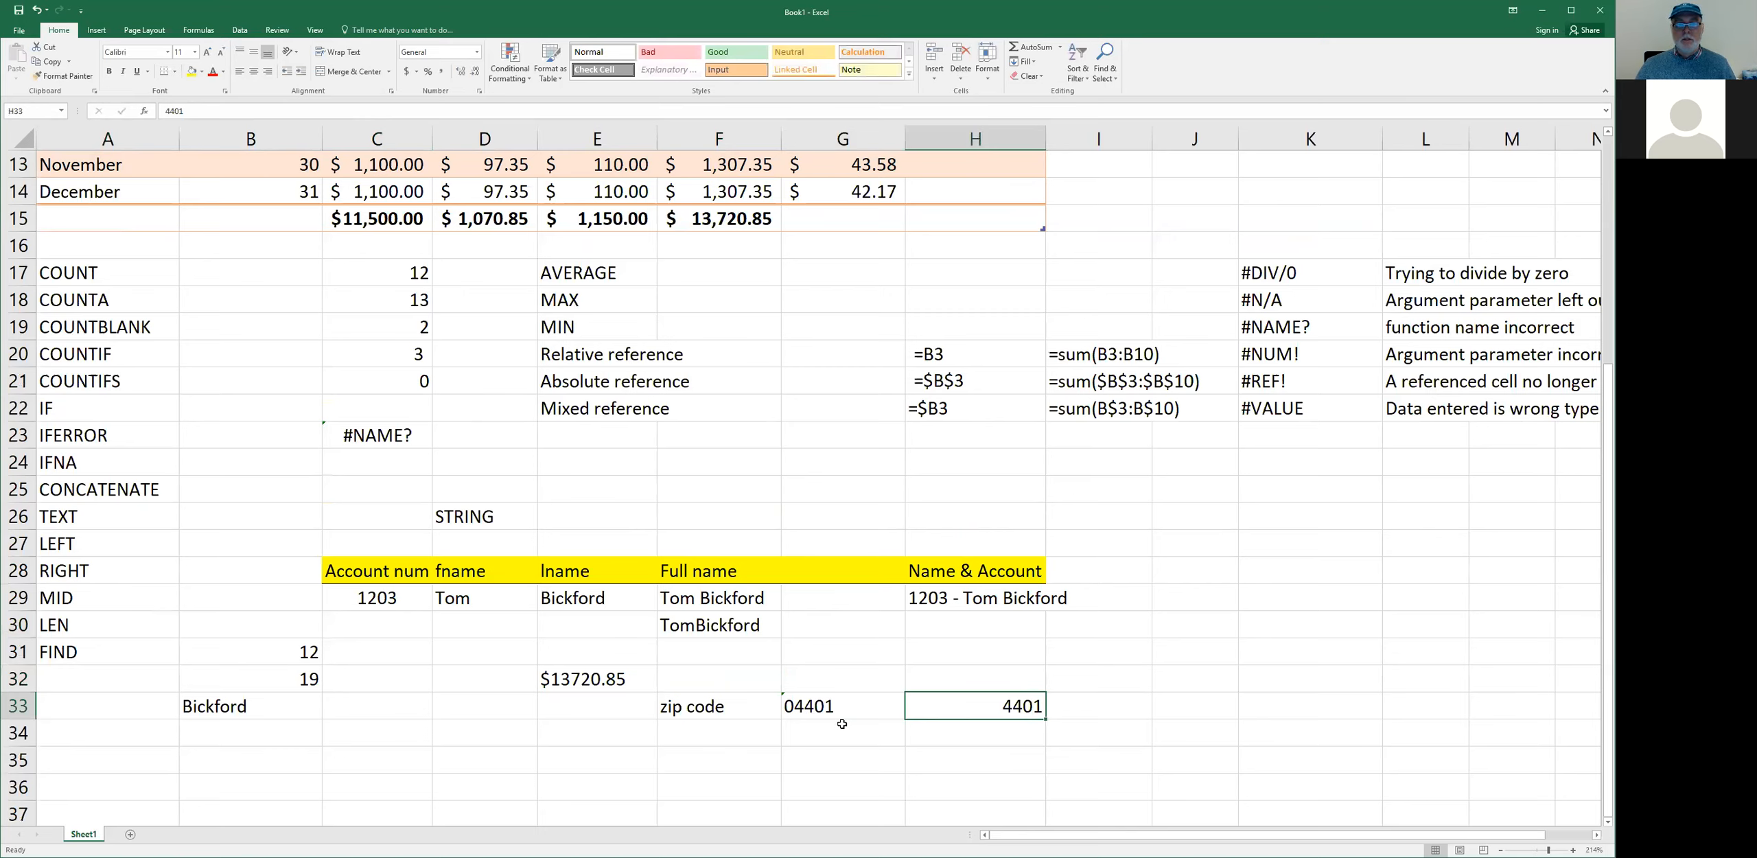
- Enter =VALUE(G33) in cell I33 to convert the text zip code into a number
{"action": "left_click", "coordinate": [1090, 716]}
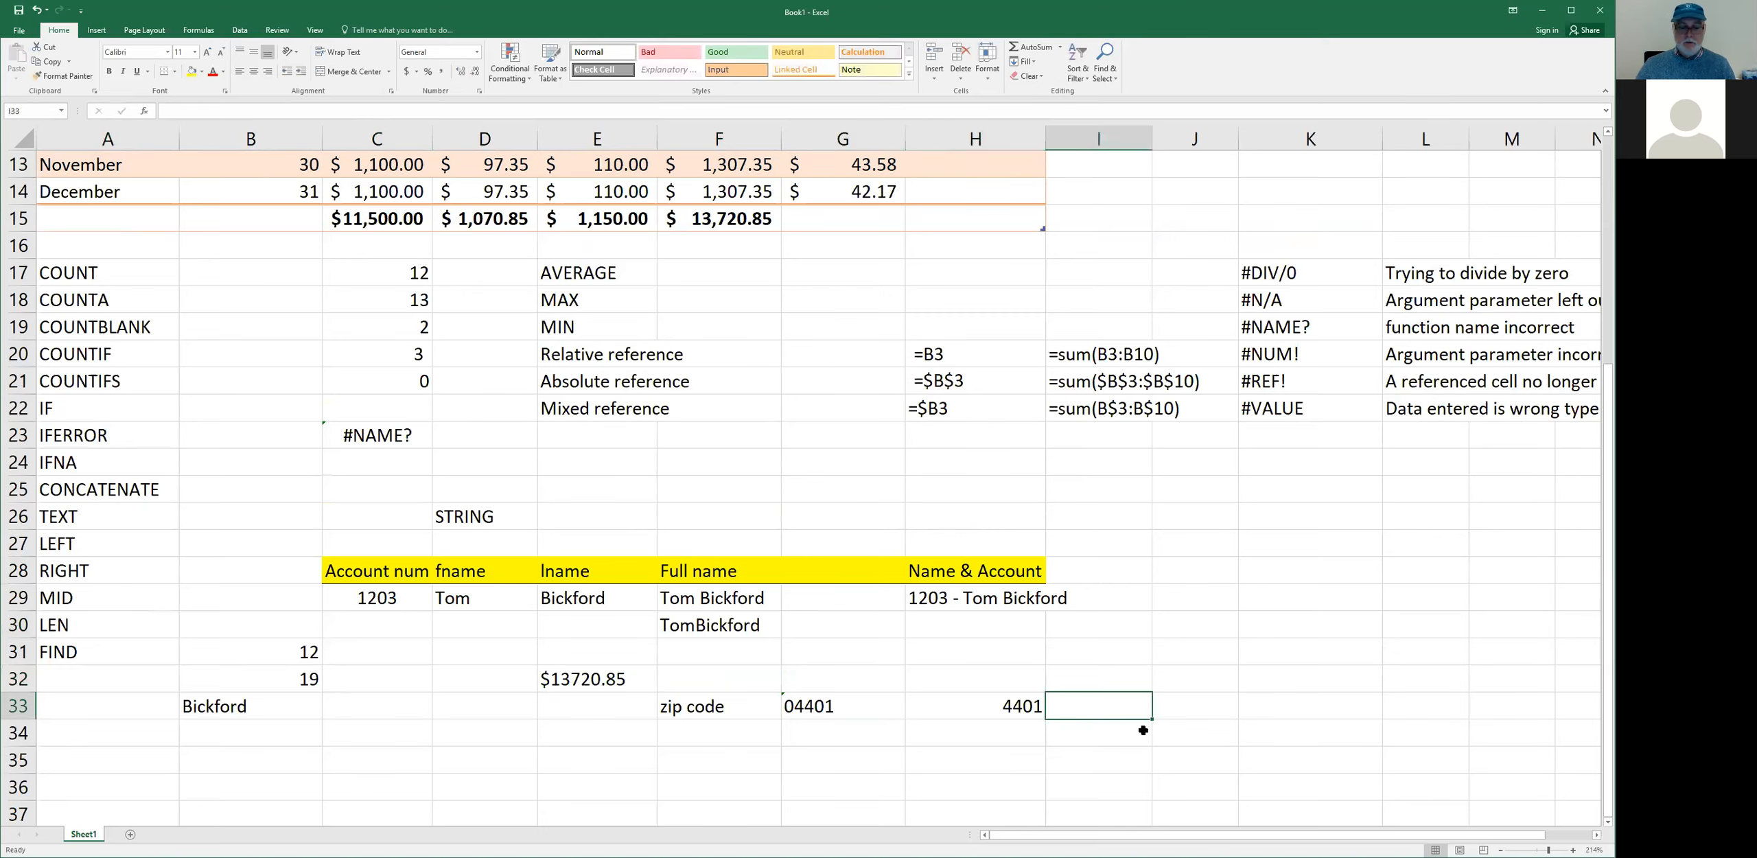
{"action": "type", "text": "="}
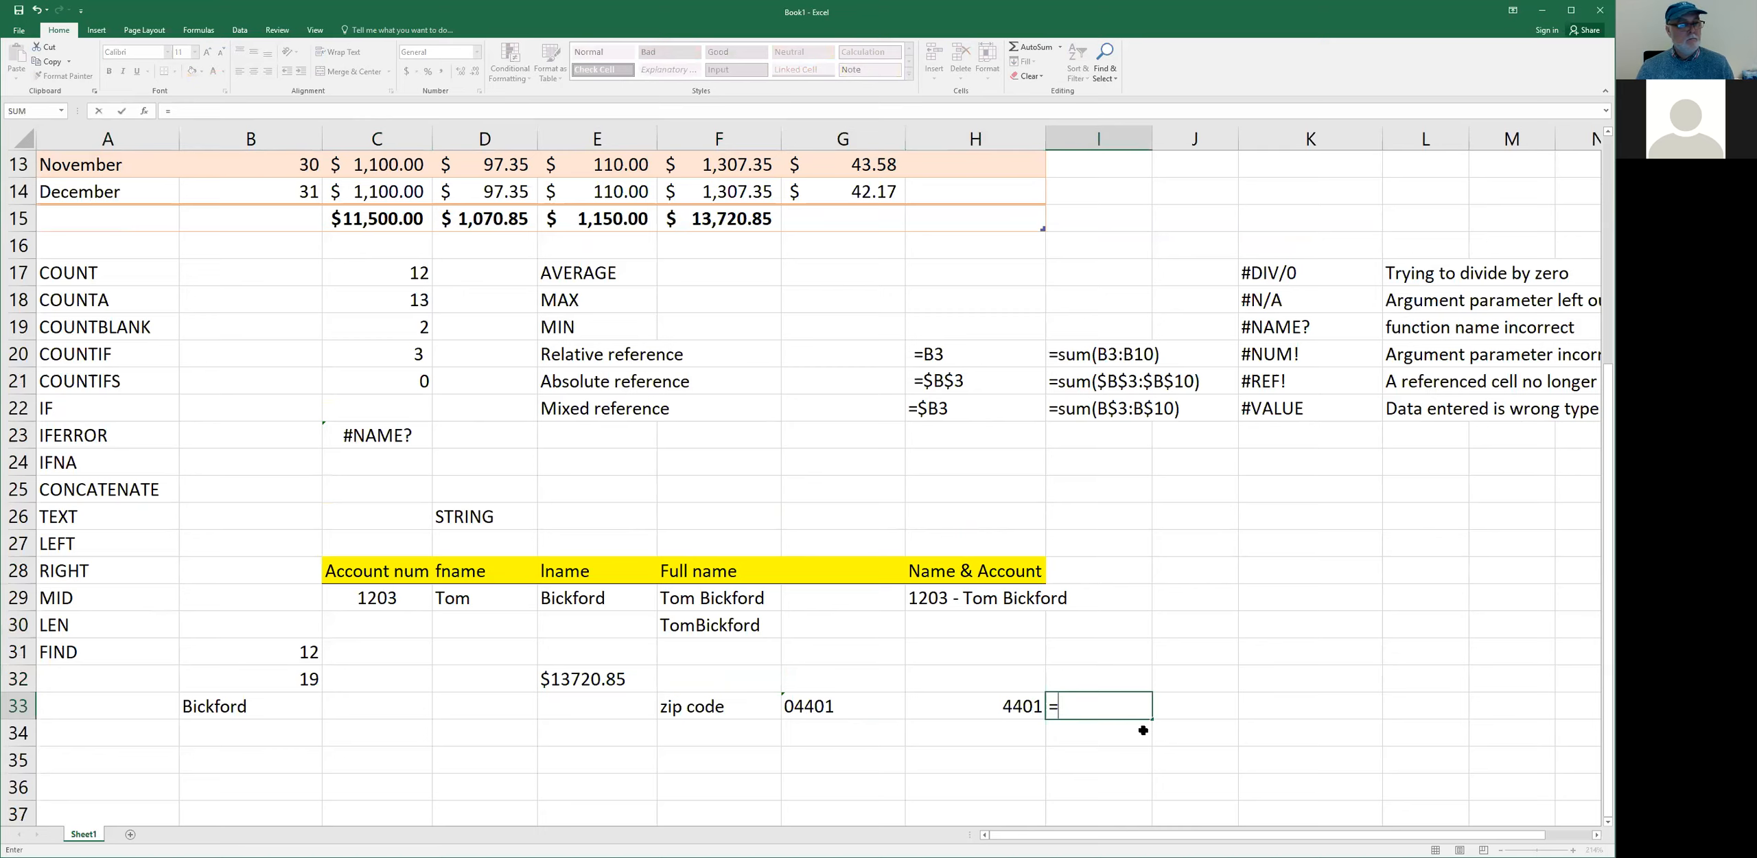
{"action": "type", "text": "V"}
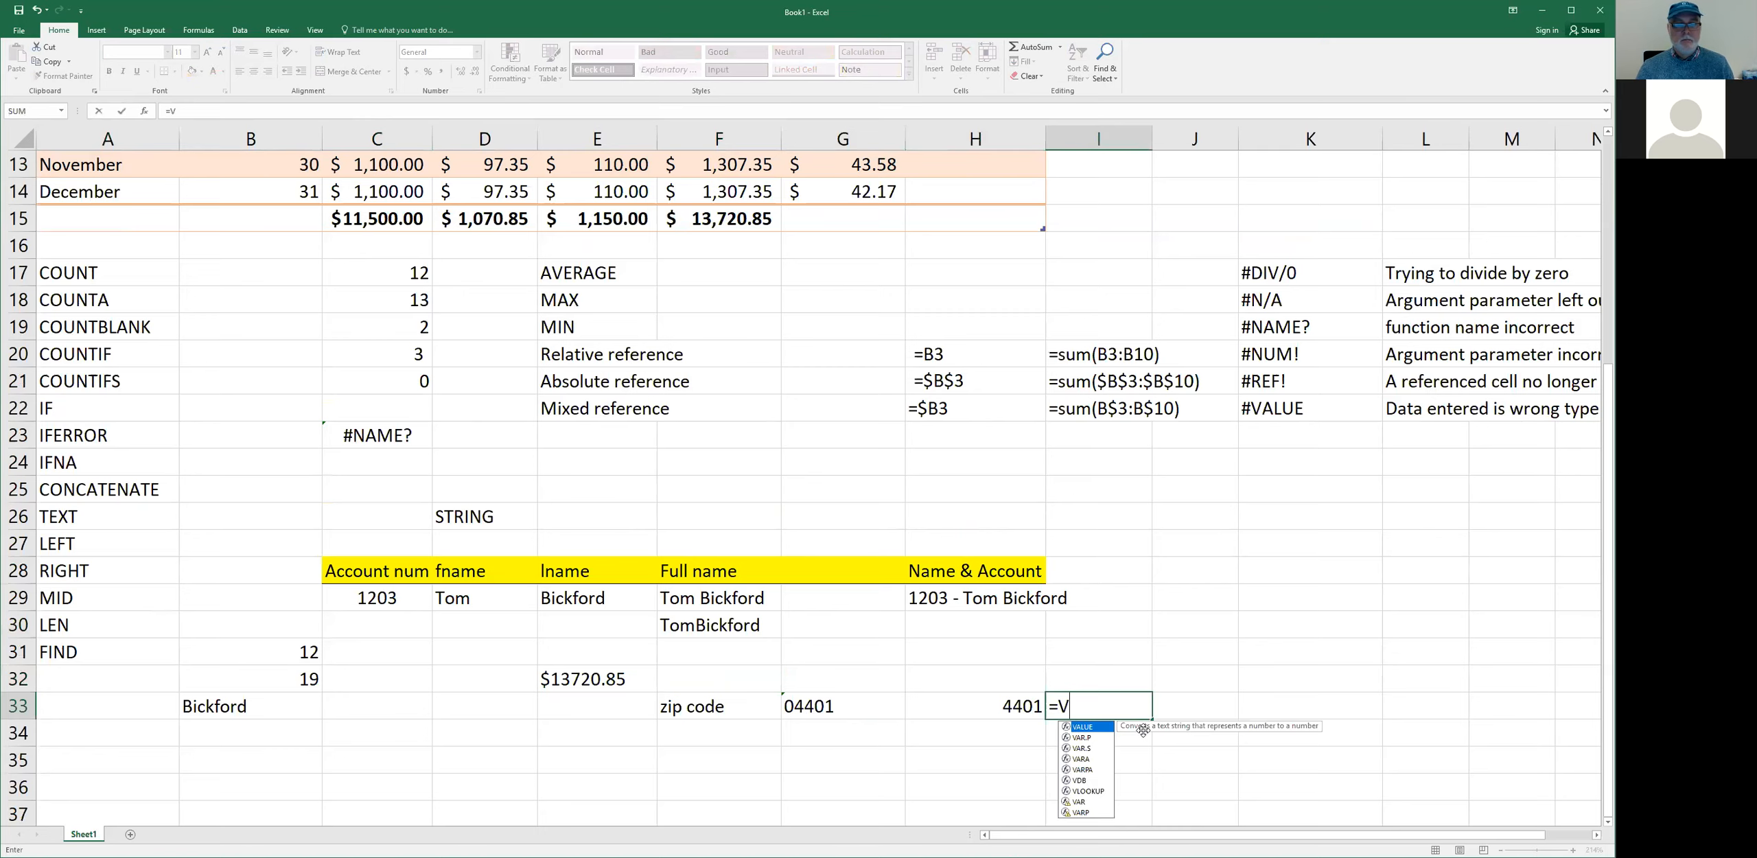
{"action": "type", "text": "alue("}
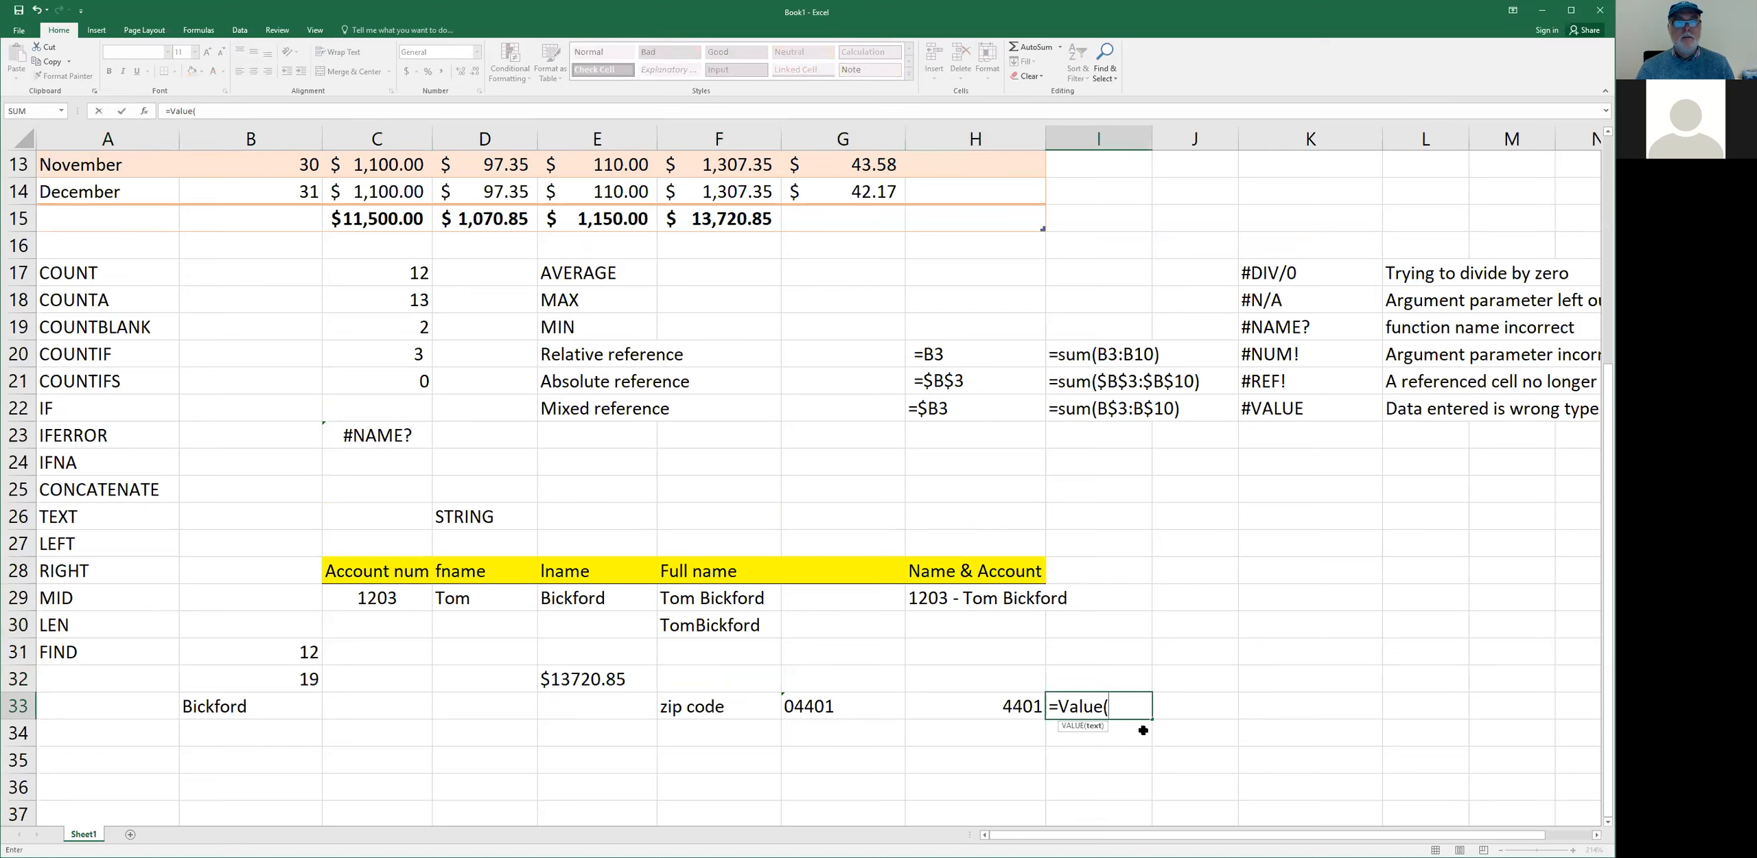
{"action": "type", "text": "G"}
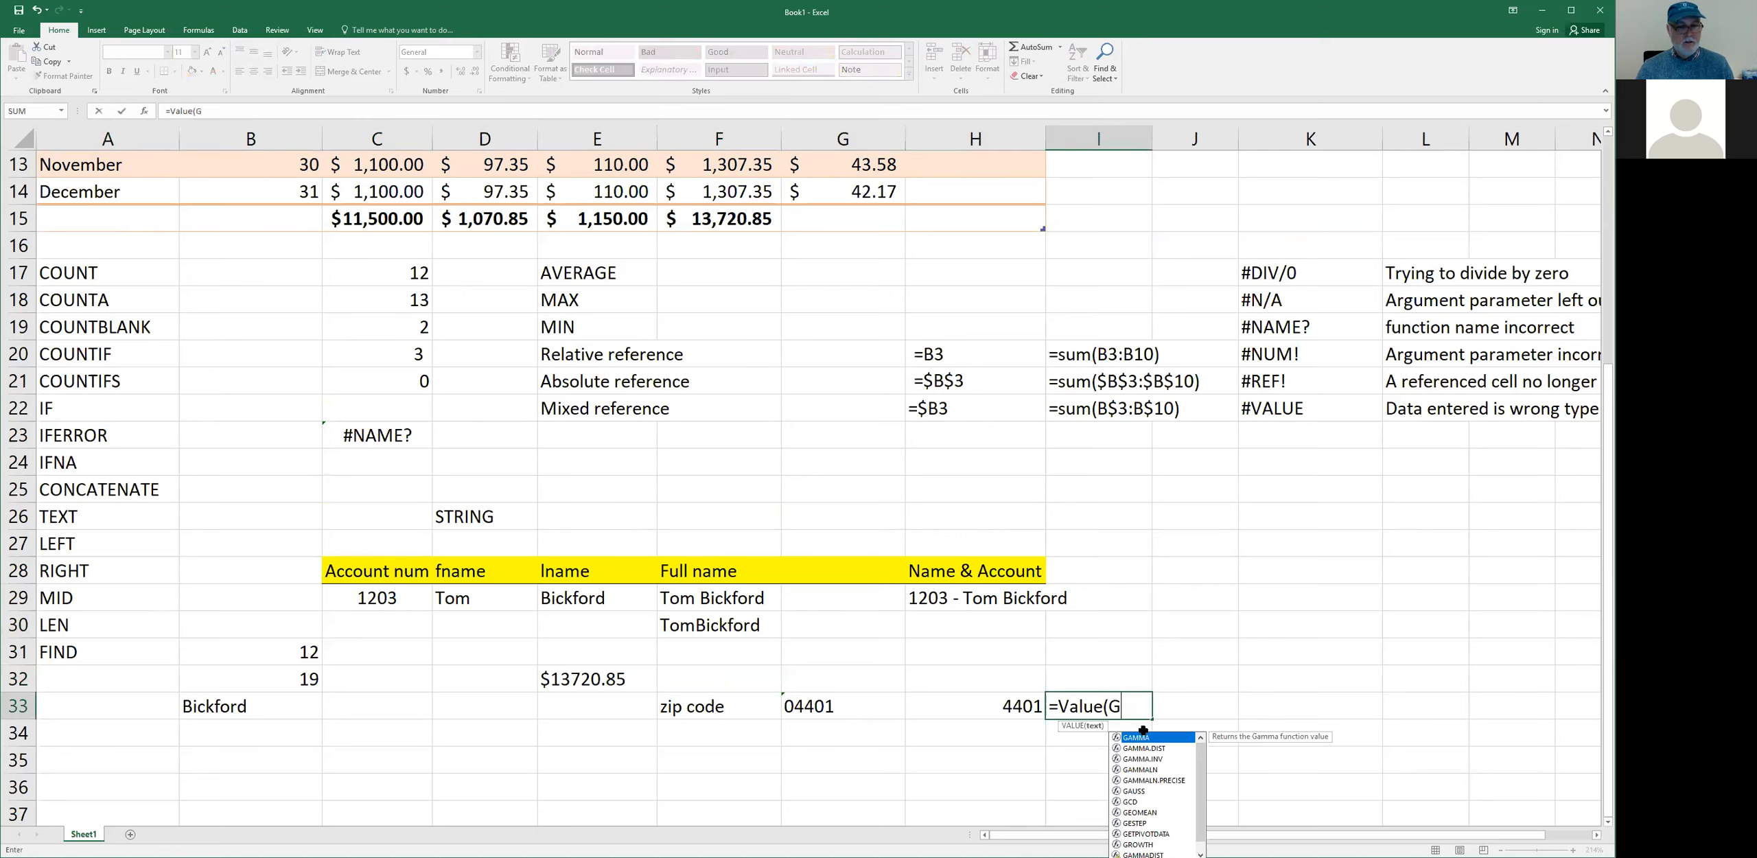
{"action": "type", "text": "33)"}
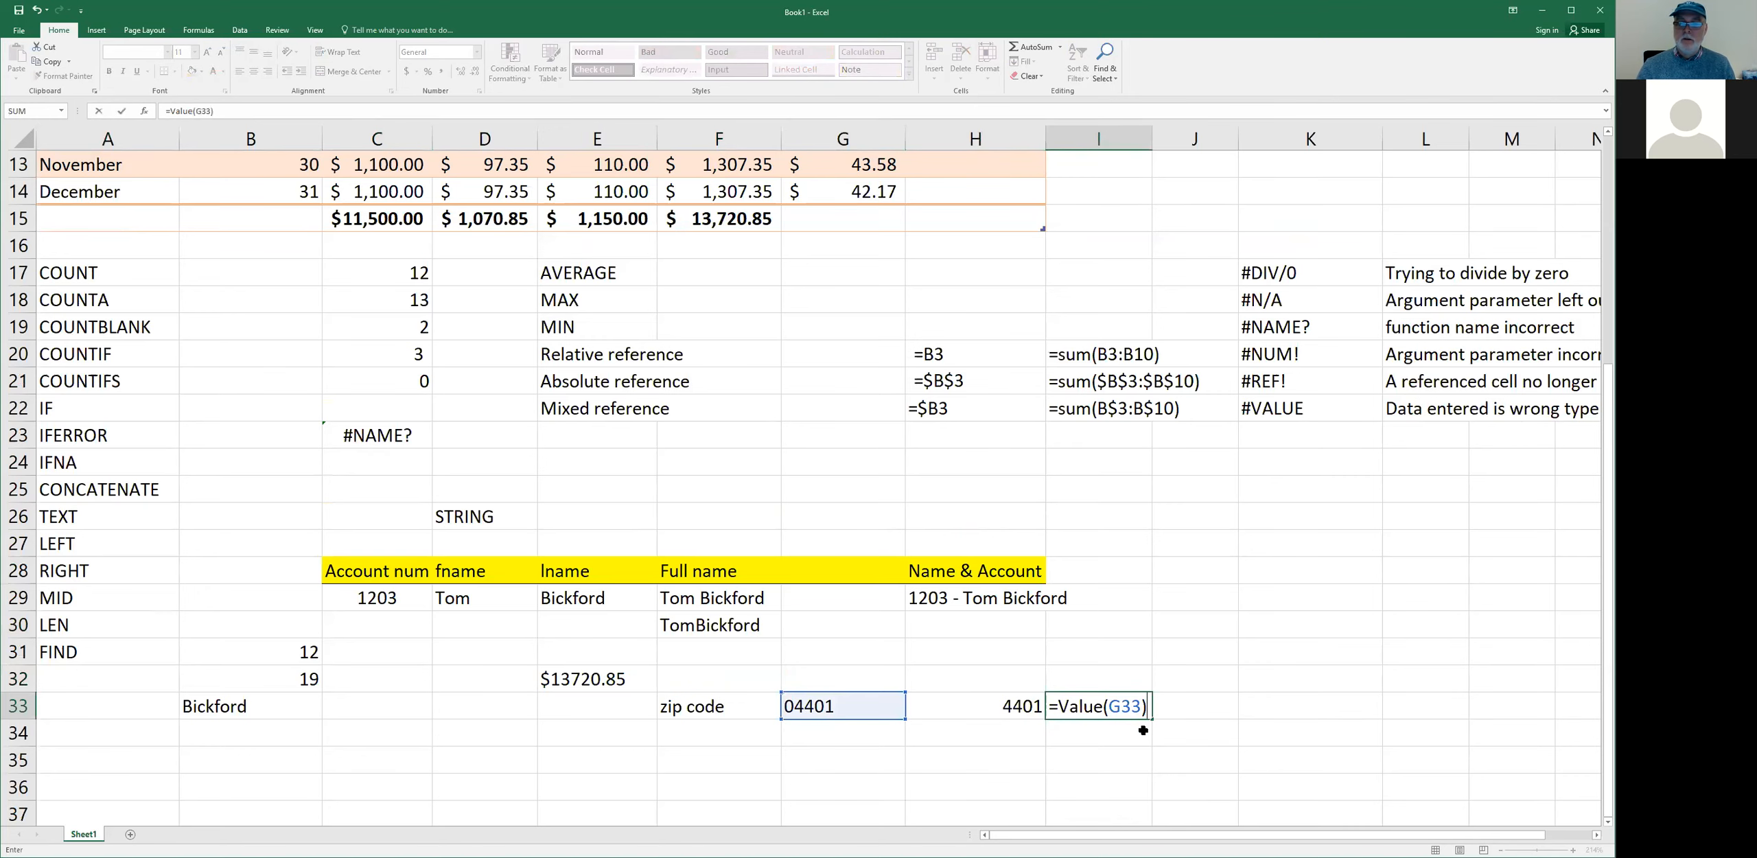
{"action": "key", "text": "Return"}
{"action": "key", "text": "Up"}
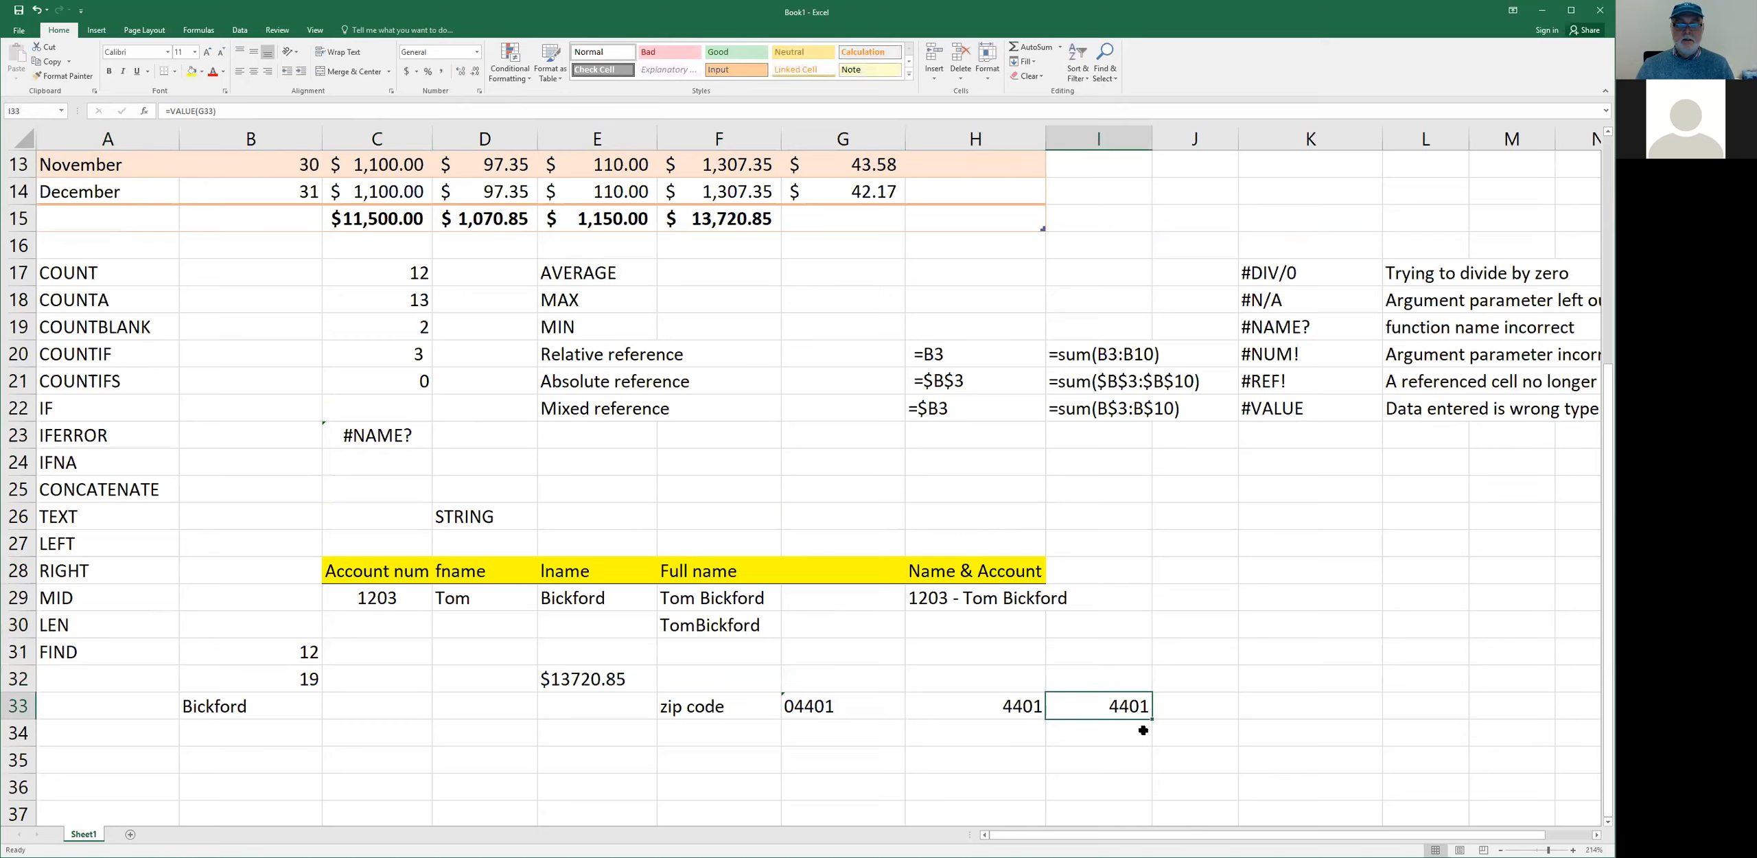
- Clear the contents of I33 and H33 beside the text zip code
{"action": "key", "text": "Delete"}
{"action": "key", "text": "Left"}
{"action": "key", "text": "Delete"}
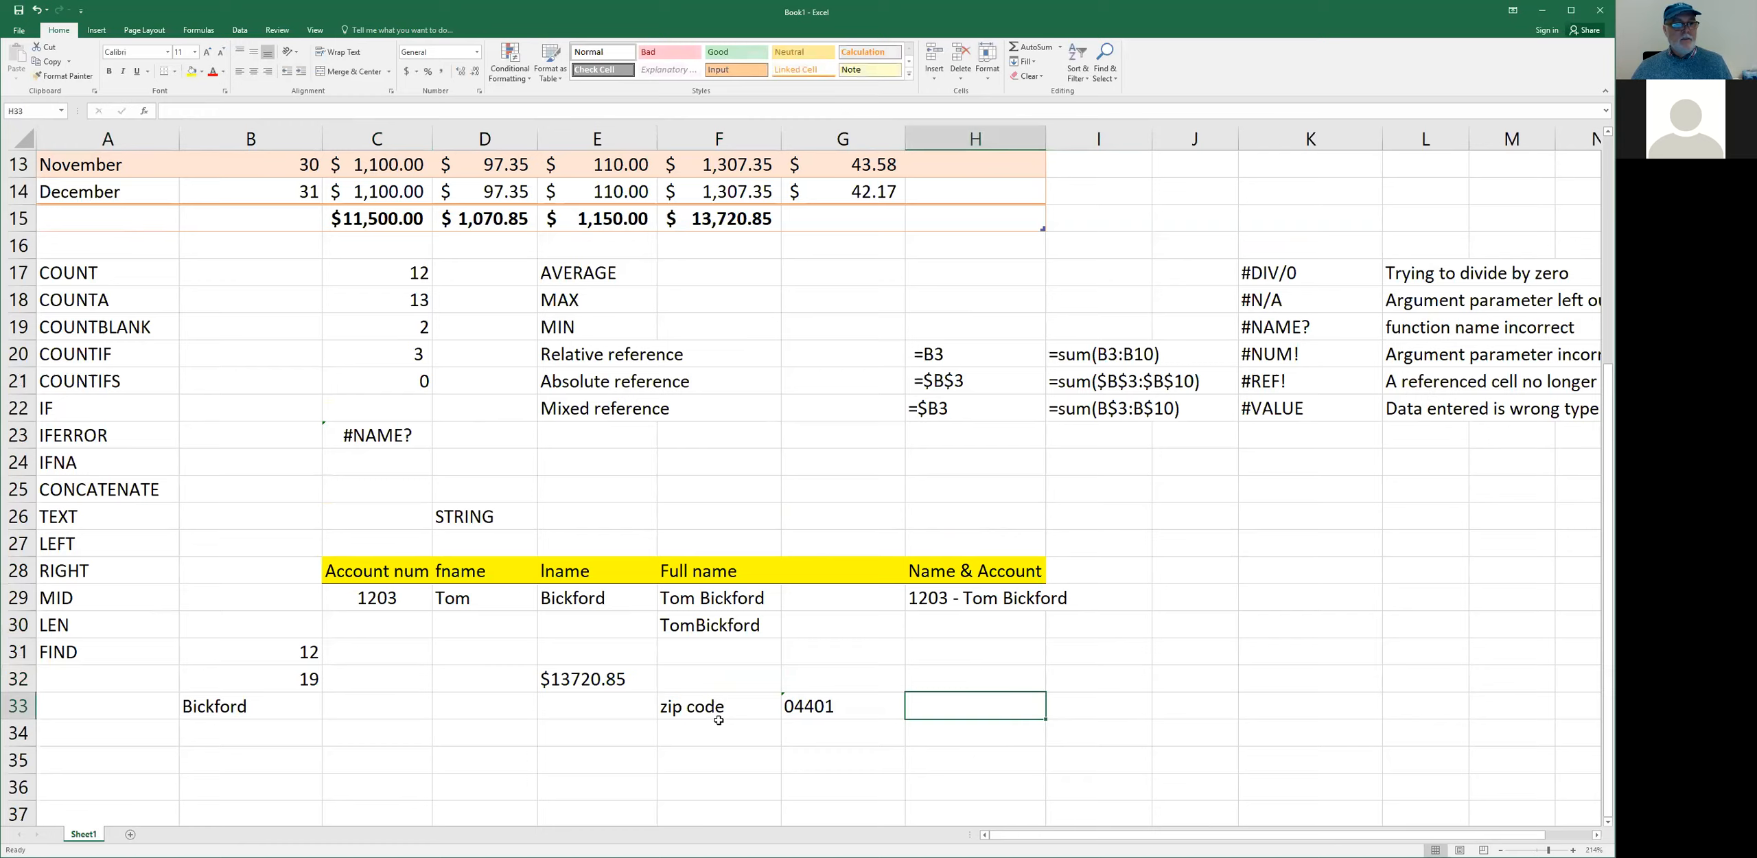
- Delete the formula in C23 beside the IFERROR label
{"action": "scroll", "coordinate": [718, 720], "scroll_direction": "up", "scroll_amount": 3}
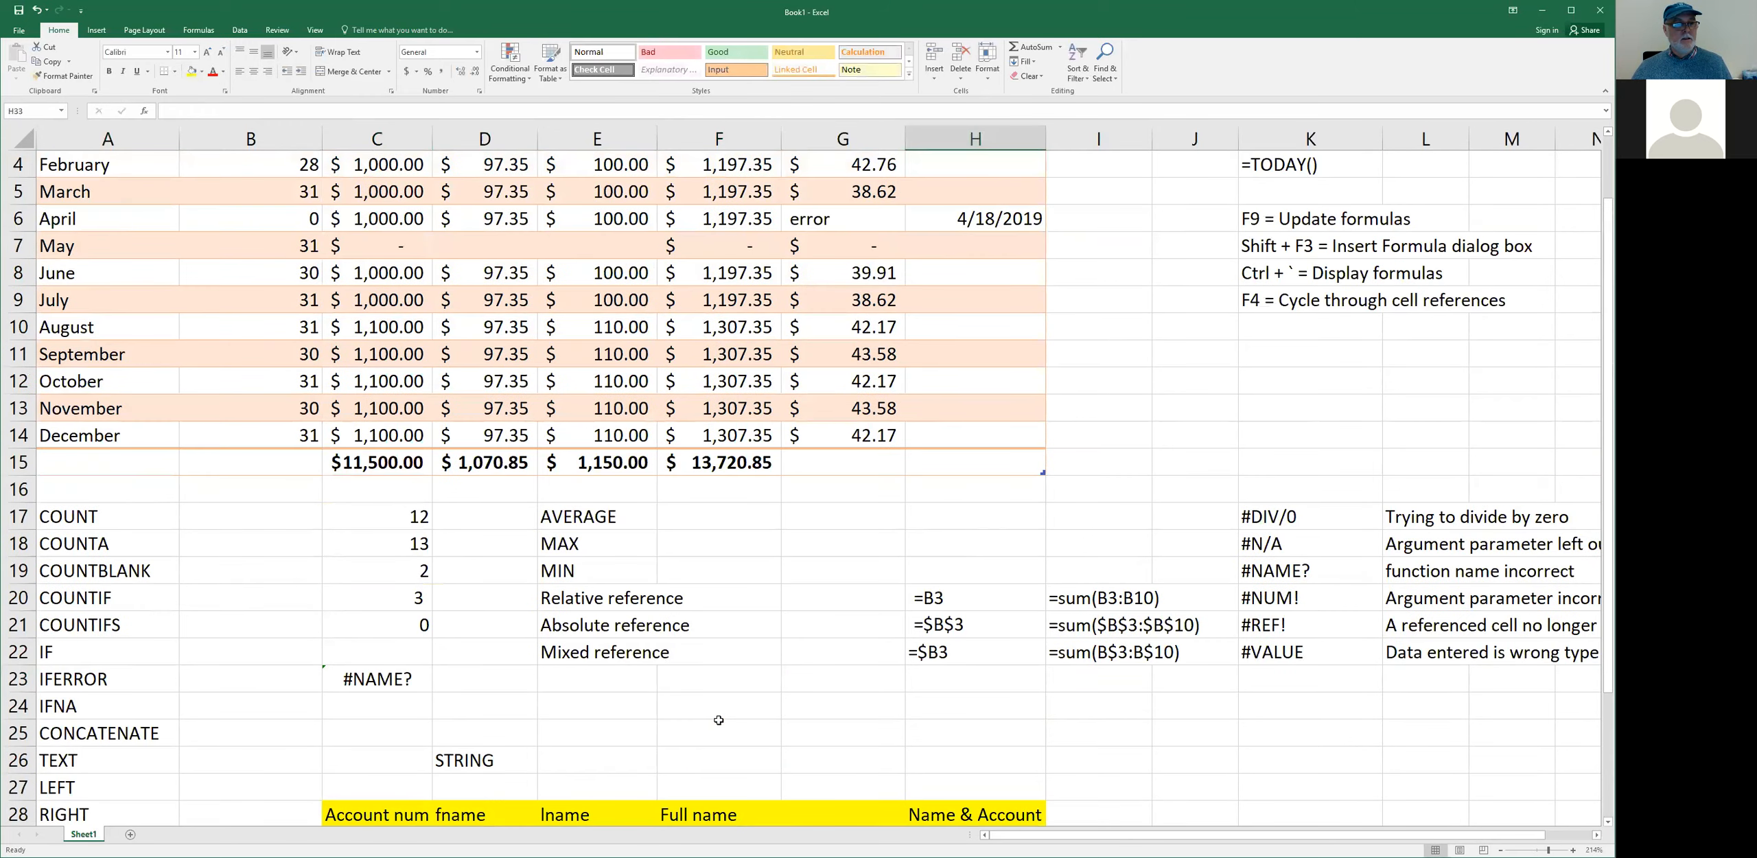
{"action": "scroll", "coordinate": [717, 720], "scroll_direction": "up", "scroll_amount": 1}
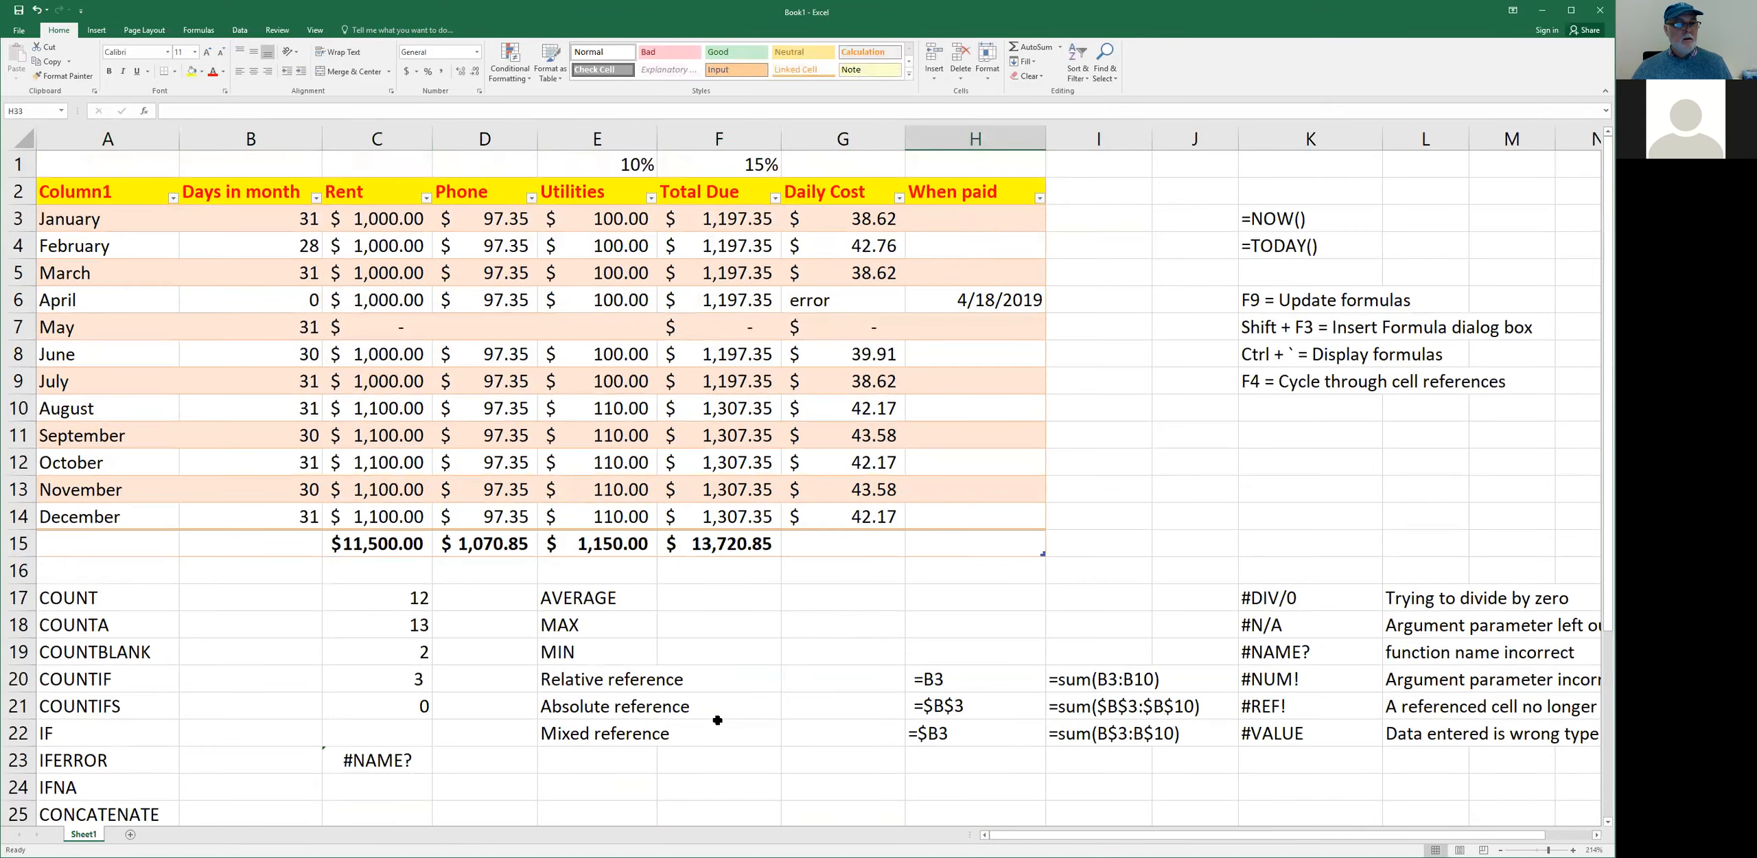
{"action": "scroll", "coordinate": [718, 720], "scroll_direction": "down", "scroll_amount": 1}
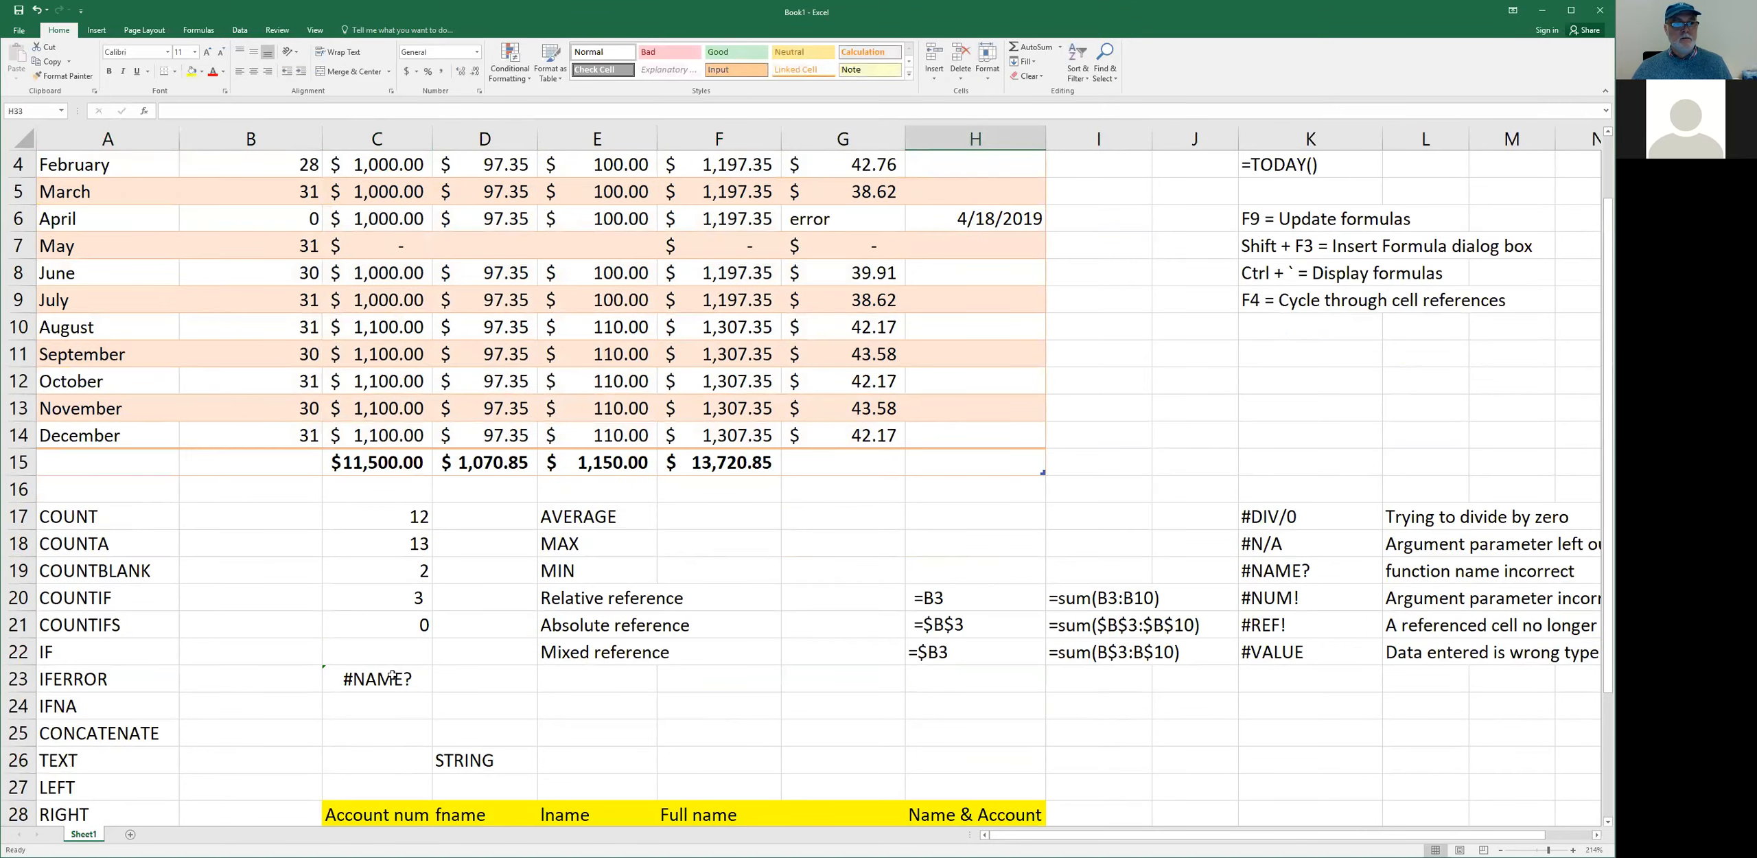
{"action": "left_click", "coordinate": [393, 676]}
{"action": "key", "text": "Delete"}
{"action": "scroll", "coordinate": [547, 699], "scroll_direction": "up", "scroll_amount": 1}
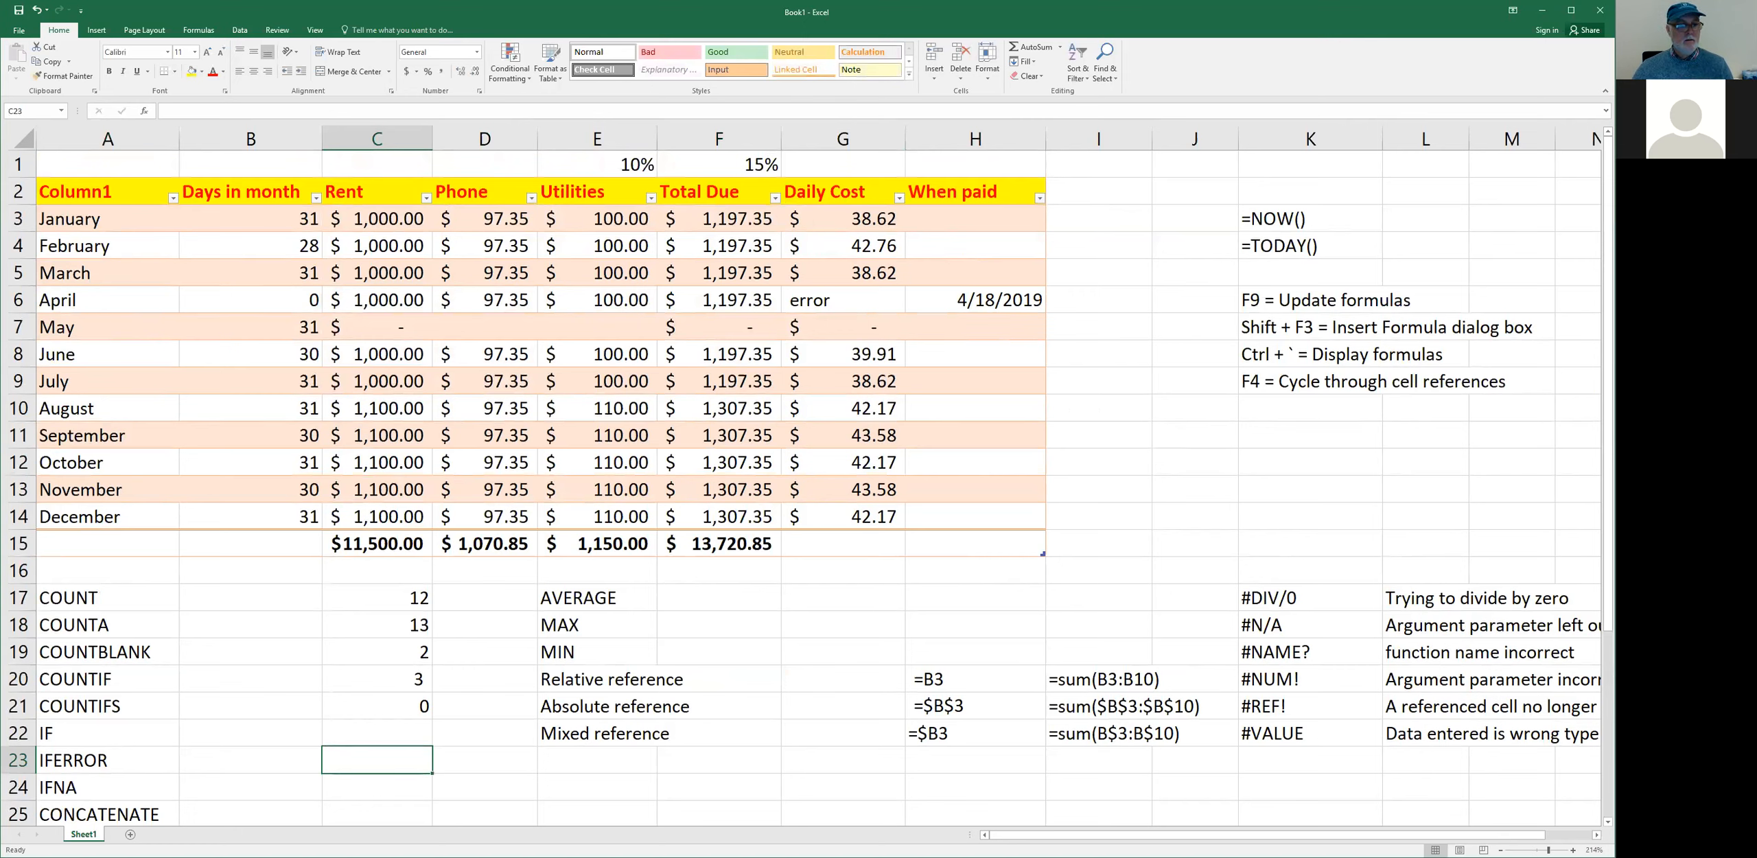
- Review the worksheet from the monthly cost table down through the function list and text examples
{"action": "left_click", "coordinate": [50, 572]}
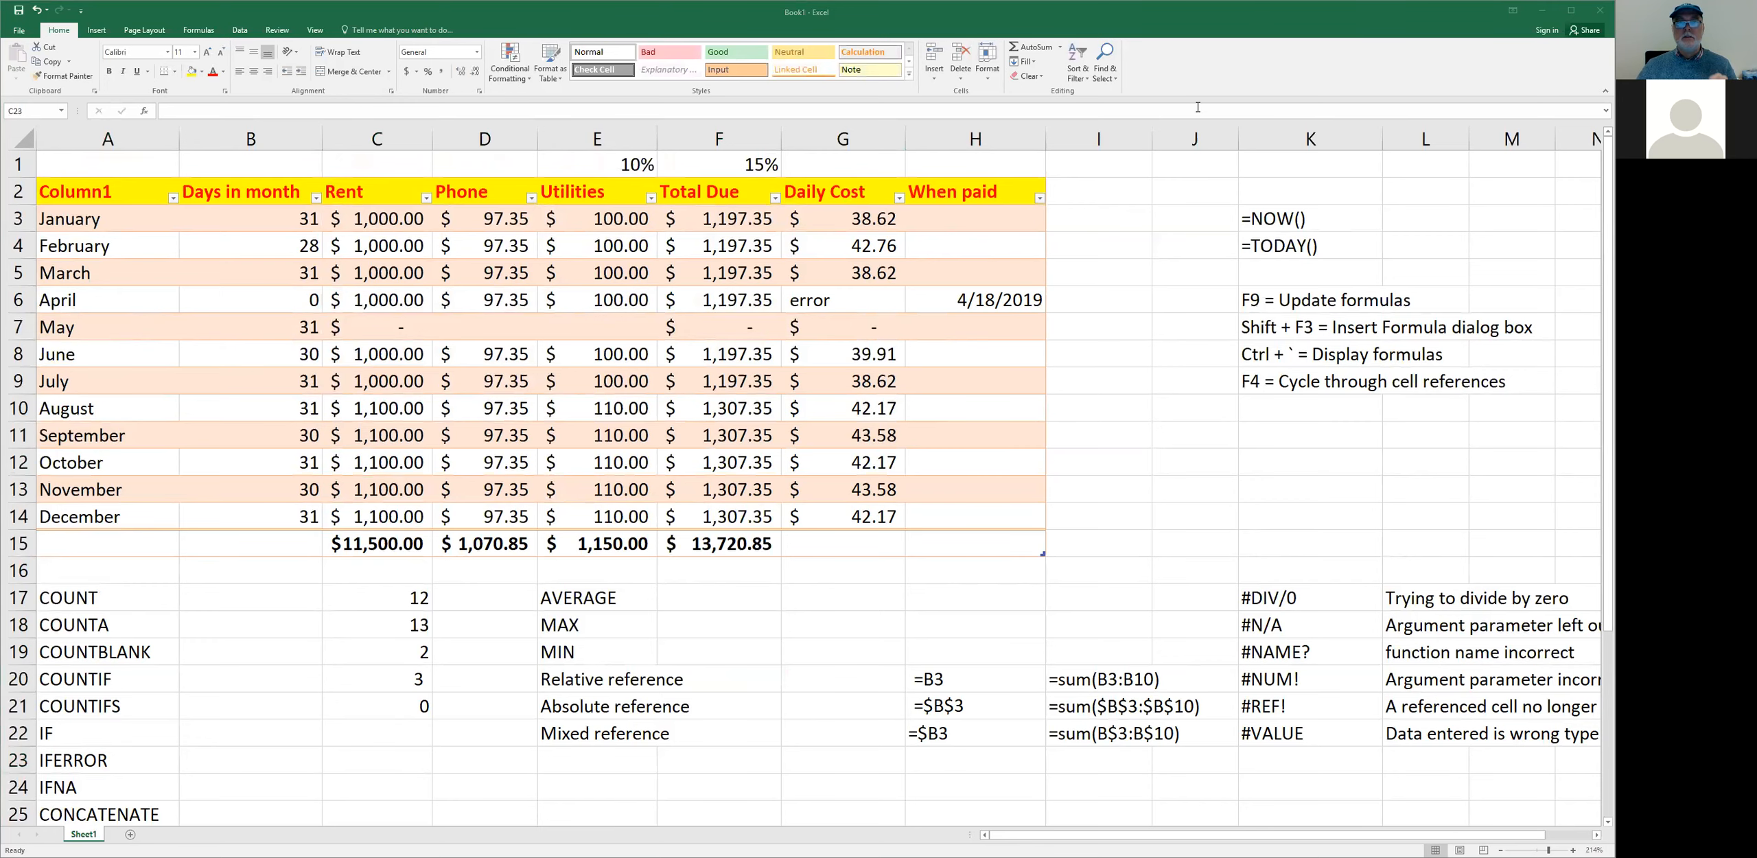
{"action": "left_click", "coordinate": [1260, 18]}
{"action": "scroll", "coordinate": [770, 587], "scroll_direction": "down", "scroll_amount": 4}
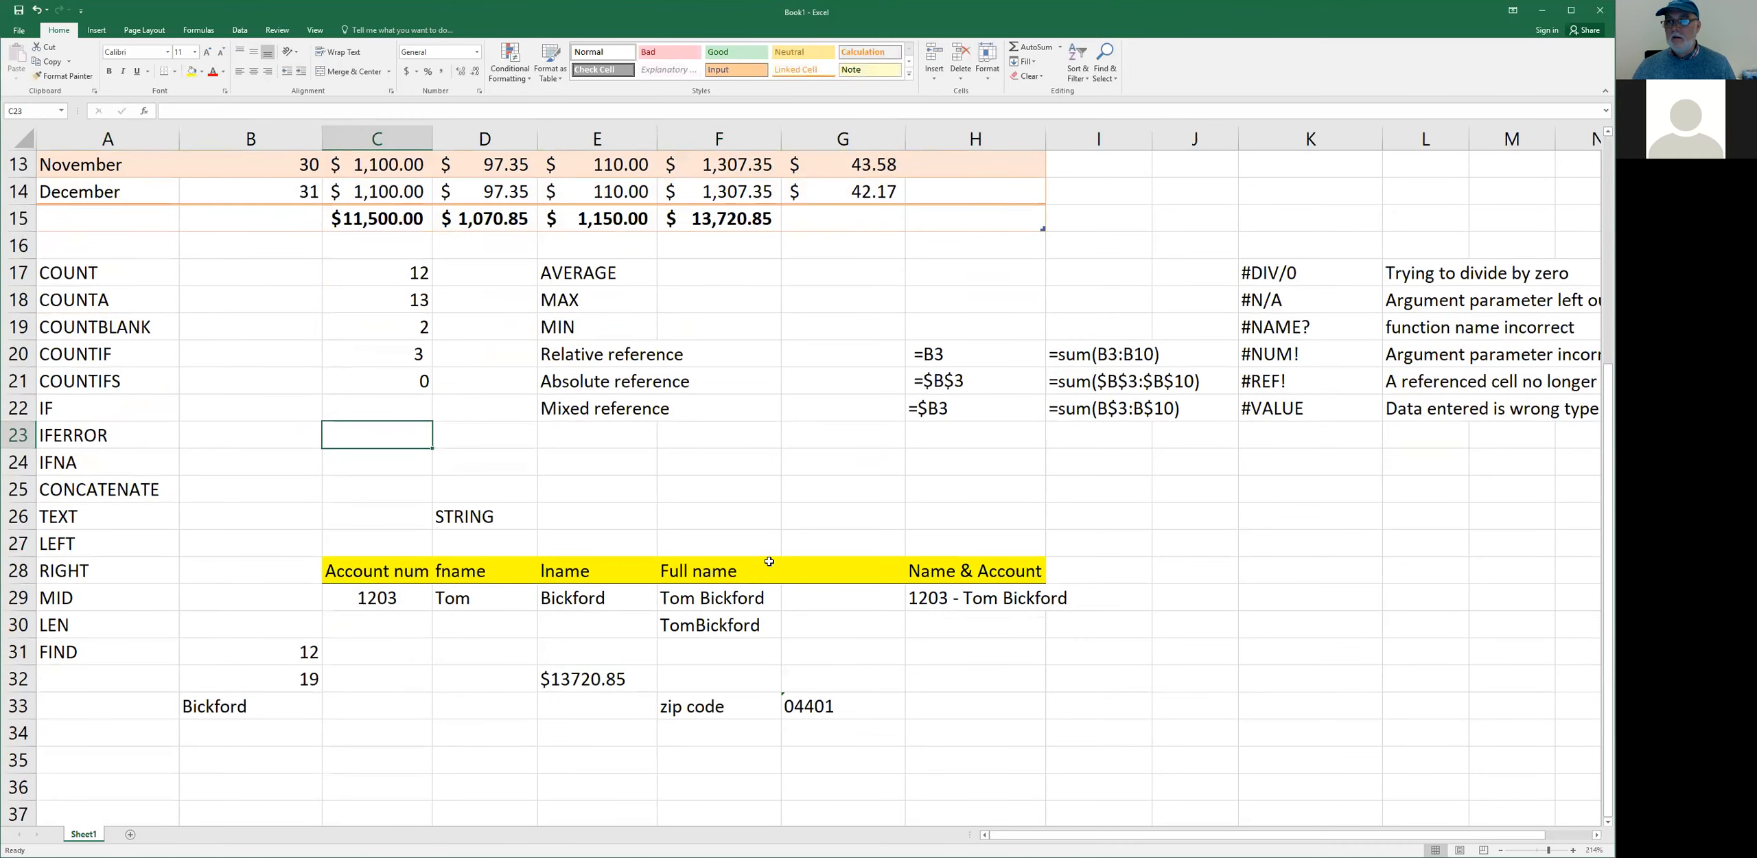
{"action": "scroll", "coordinate": [763, 562], "scroll_direction": "down", "scroll_amount": 1}
{"action": "scroll", "coordinate": [764, 549], "scroll_direction": "down", "scroll_amount": 1}
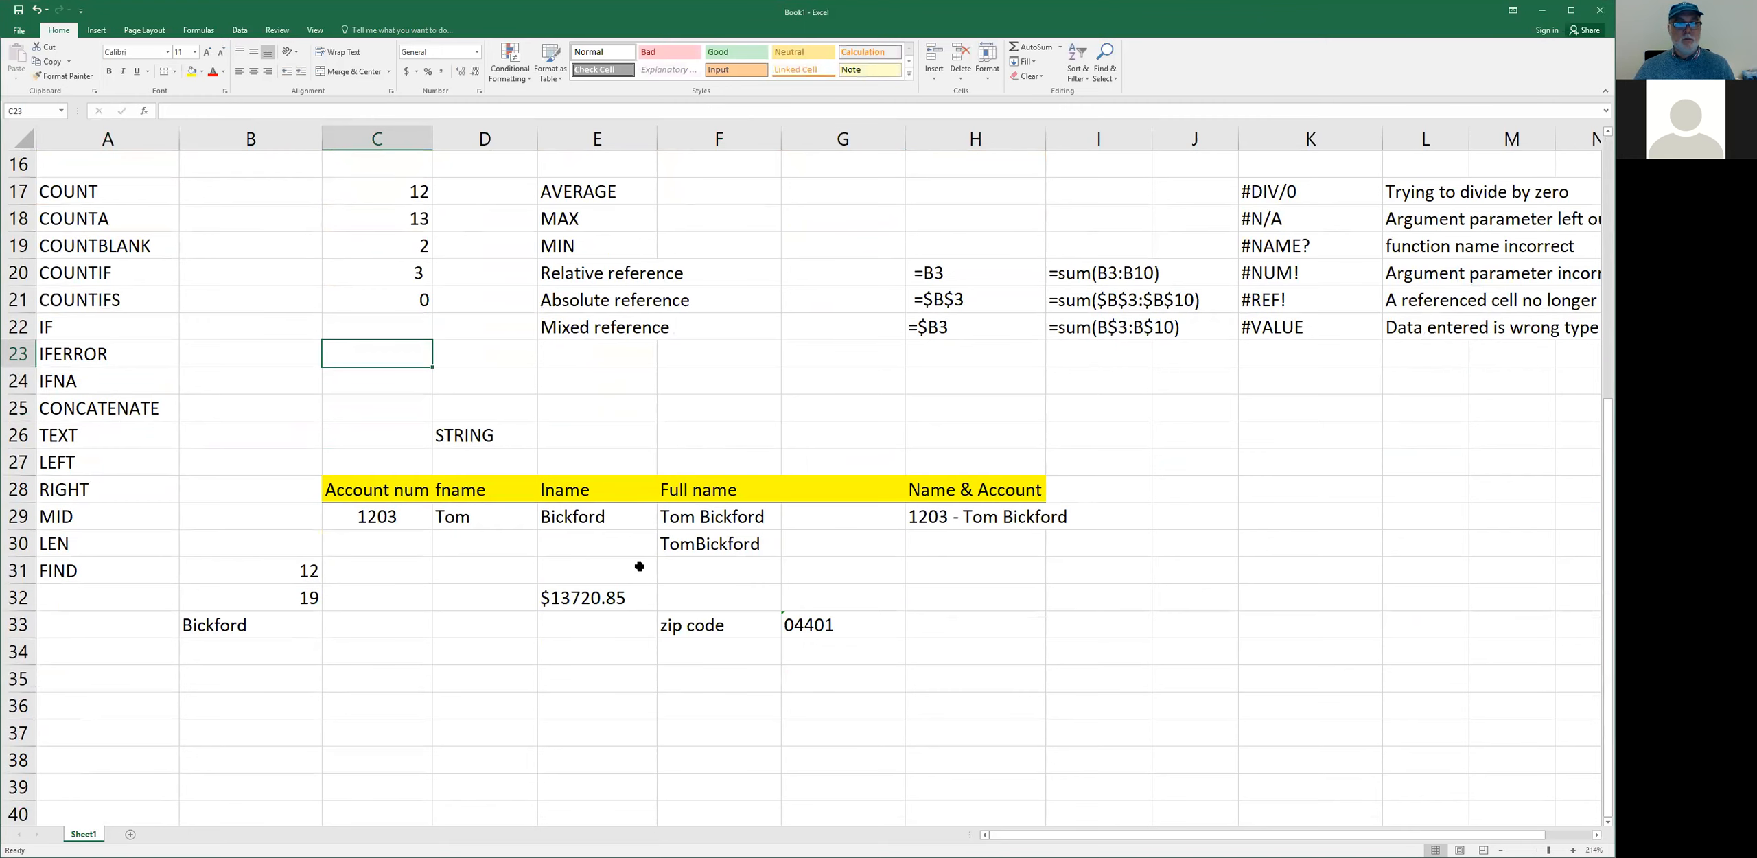
{"action": "scroll", "coordinate": [631, 492], "scroll_direction": "up", "scroll_amount": 5}
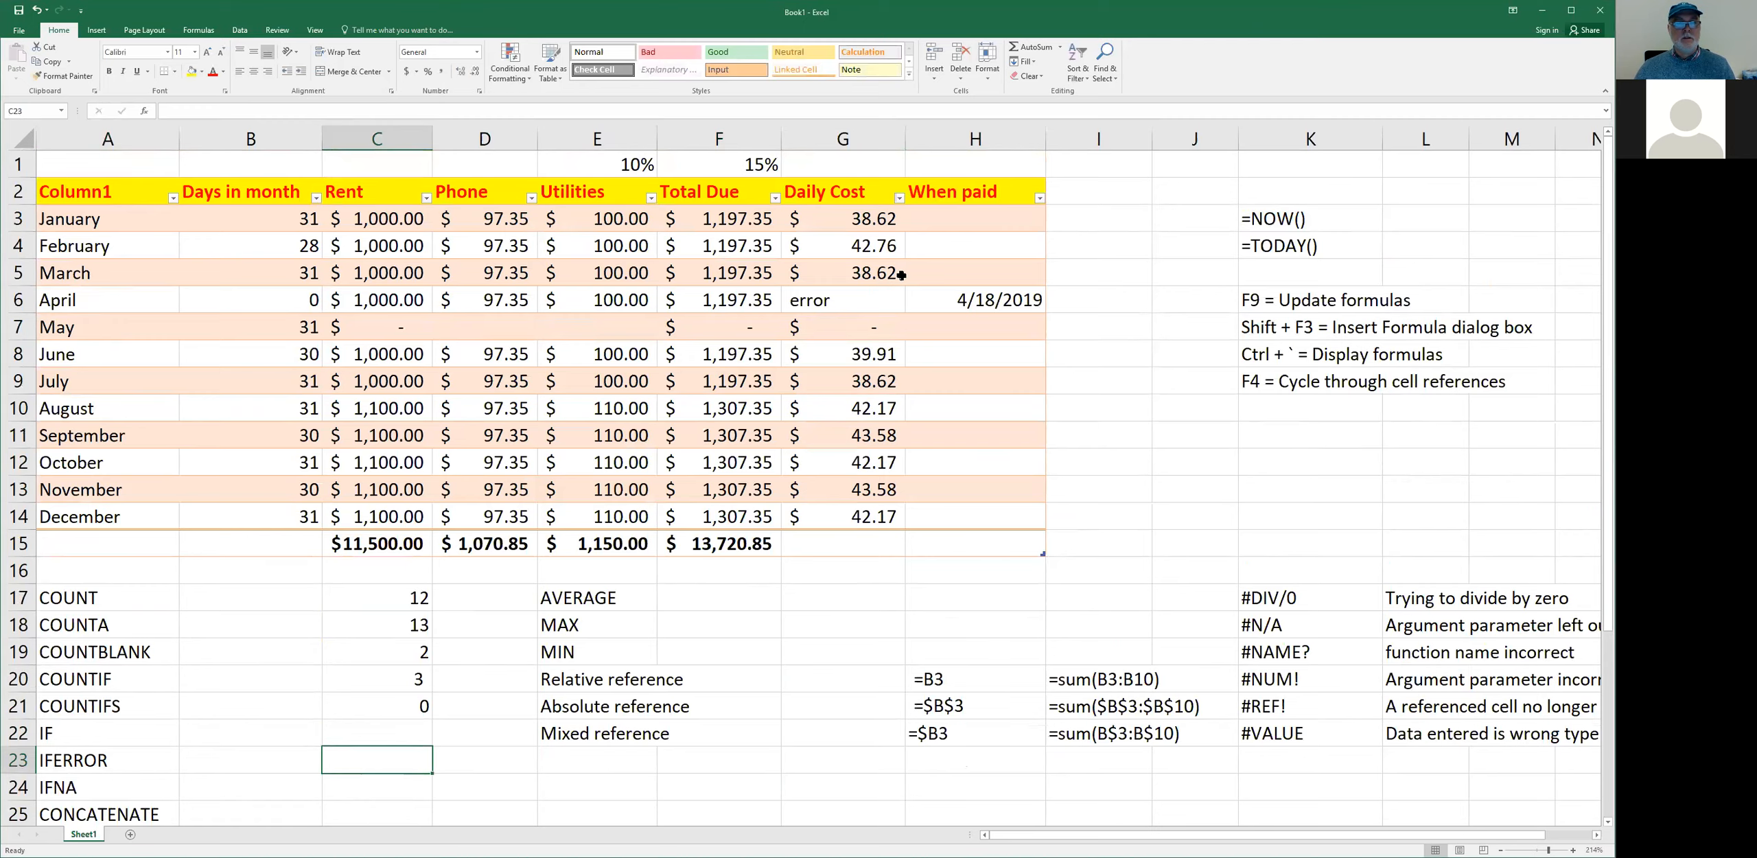
{"action": "scroll", "coordinate": [113, 659], "scroll_direction": "down", "scroll_amount": 4}
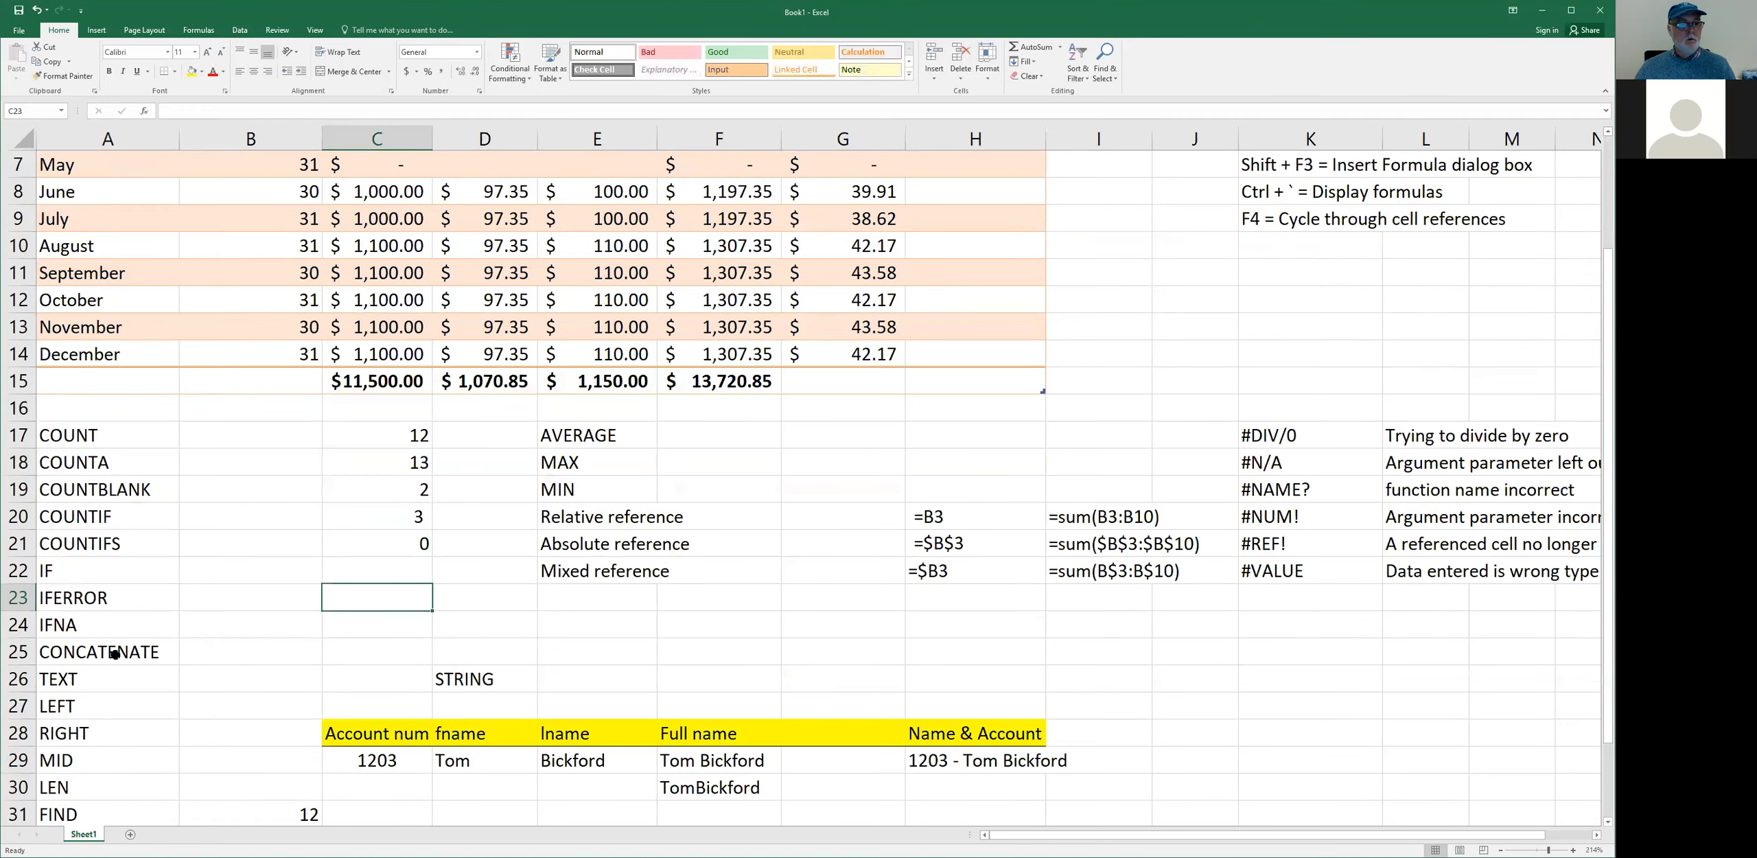
{"action": "scroll", "coordinate": [117, 648], "scroll_direction": "down", "scroll_amount": 2}
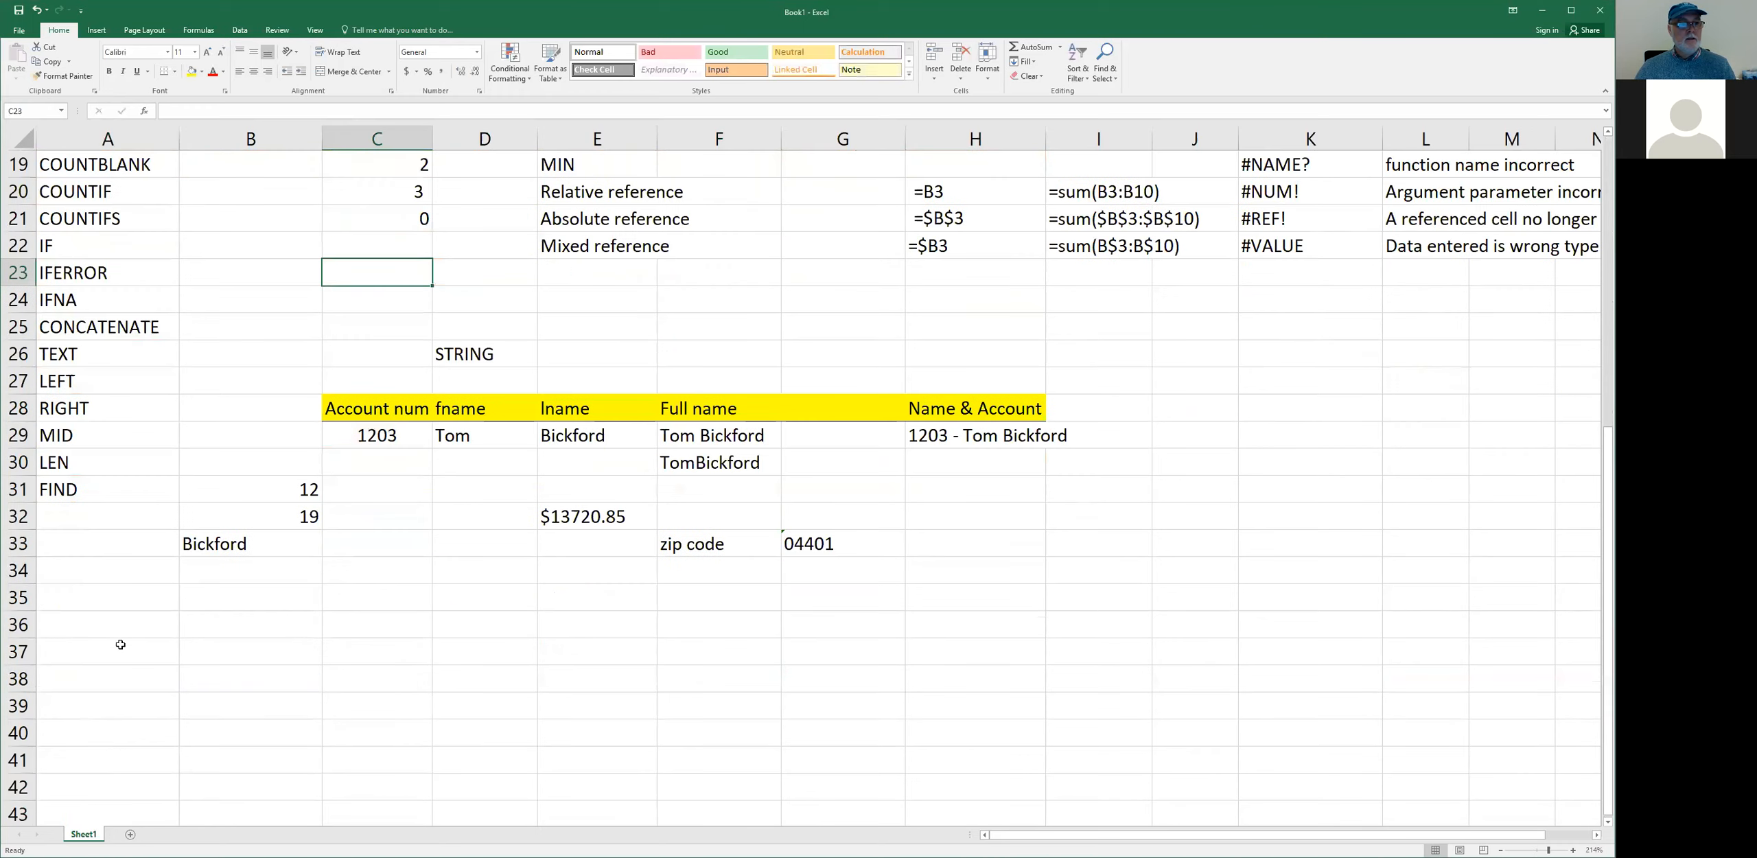
- Select the CONCATENATE label in A25 and look up help on "concatenate"
{"action": "scroll", "coordinate": [120, 645], "scroll_direction": "up", "scroll_amount": 4}
{"action": "left_click", "coordinate": [93, 656]}
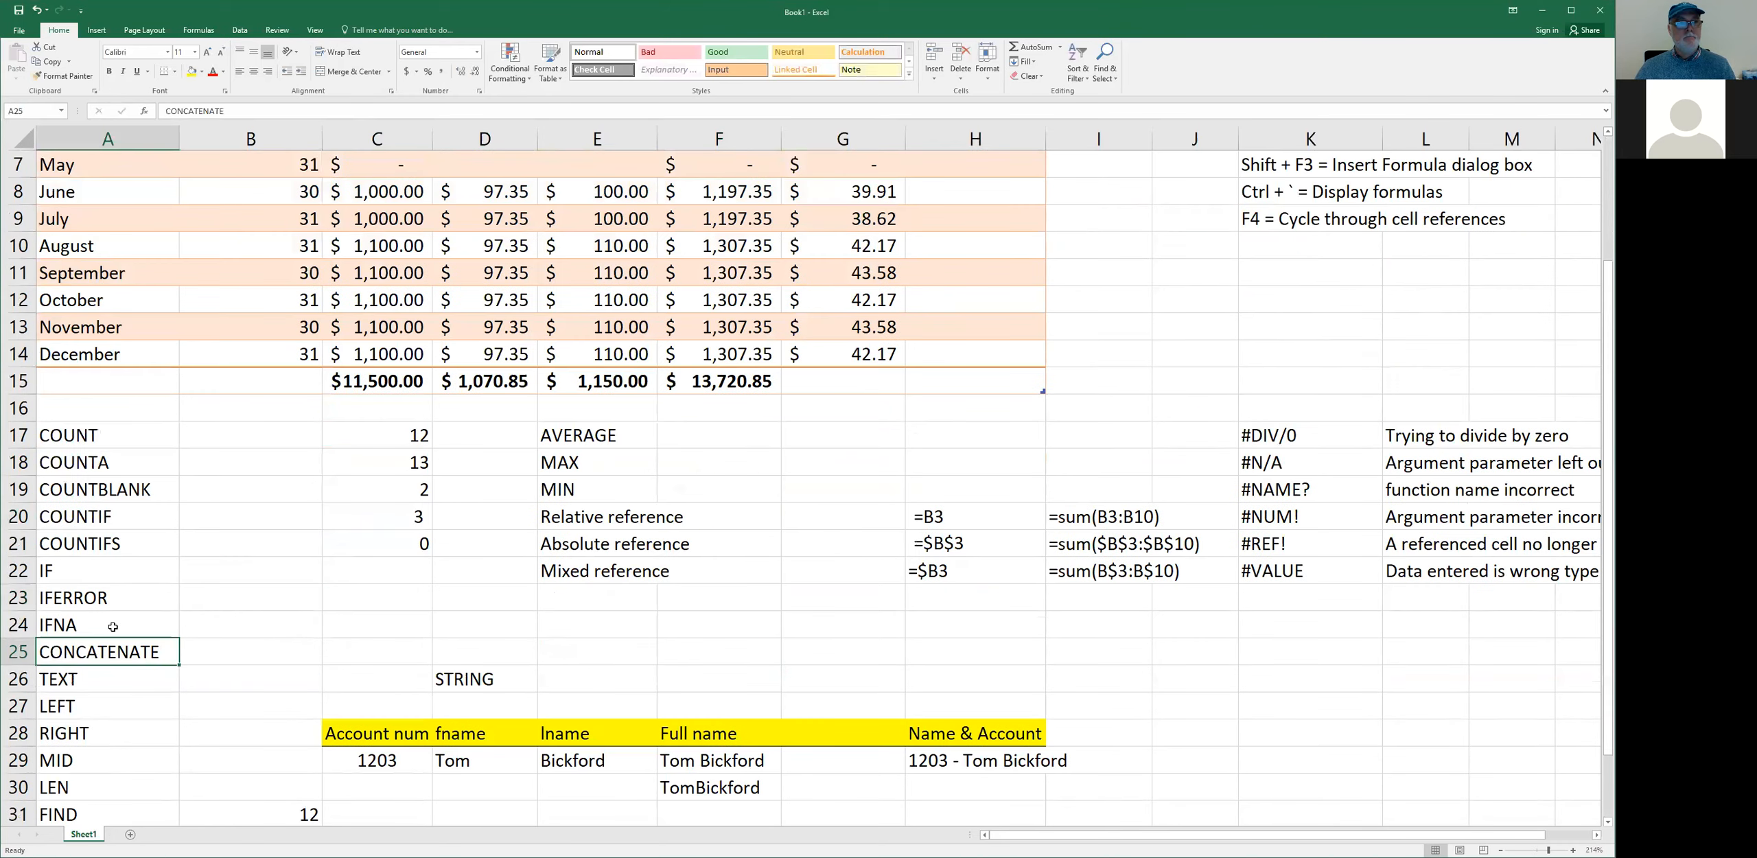
{"action": "left_click", "coordinate": [410, 29]}
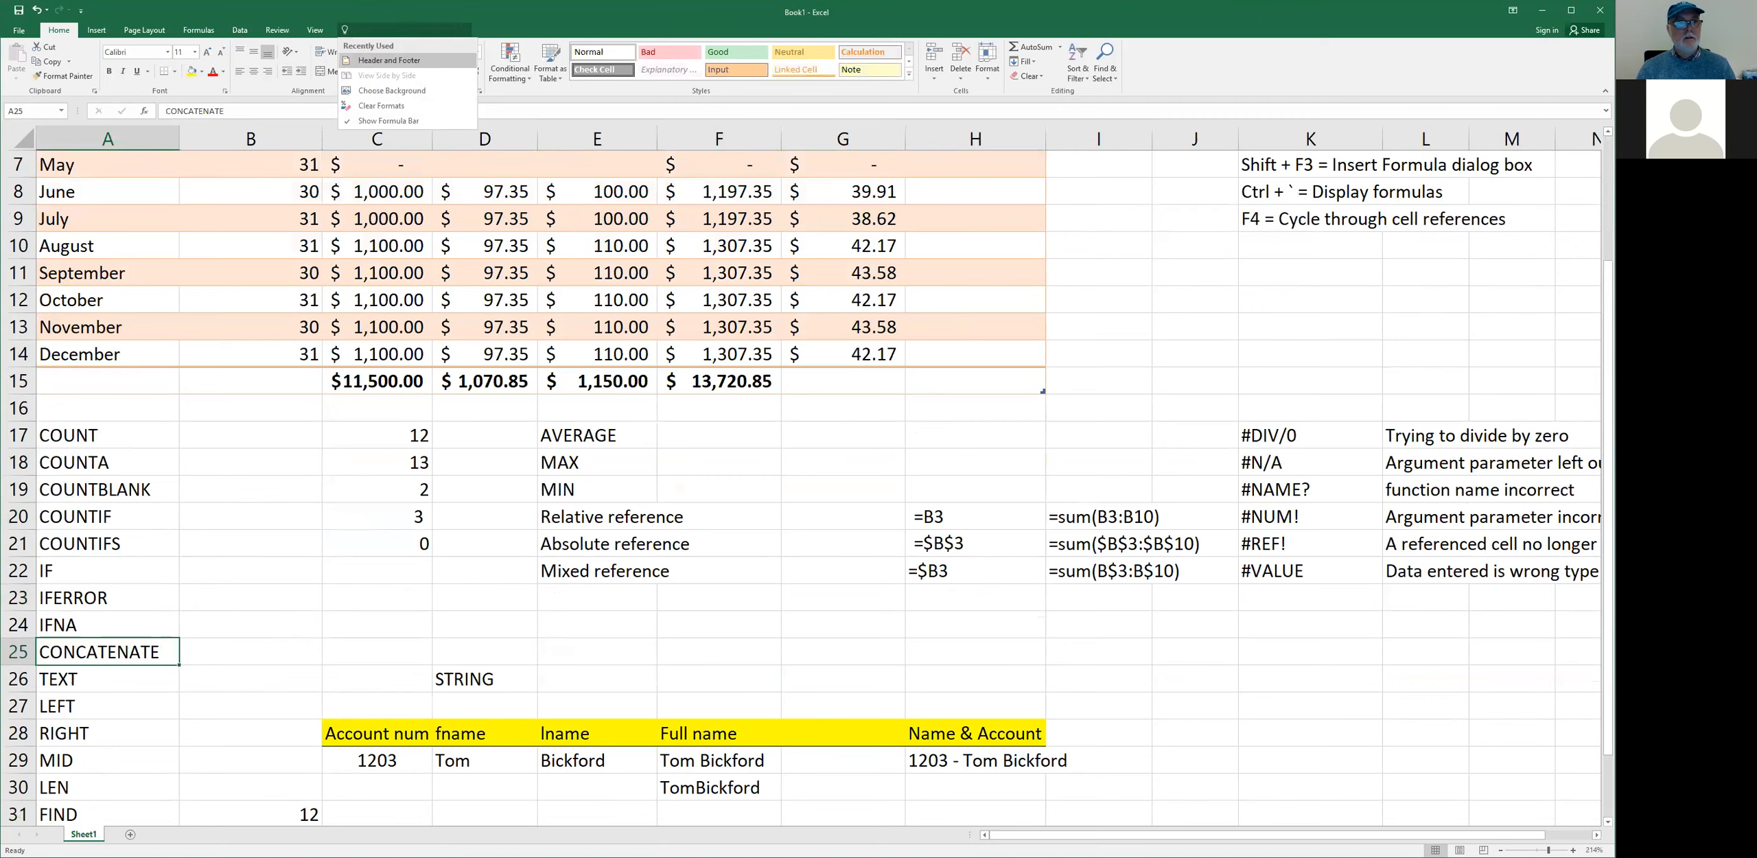
{"action": "type", "text": "concatenate"}
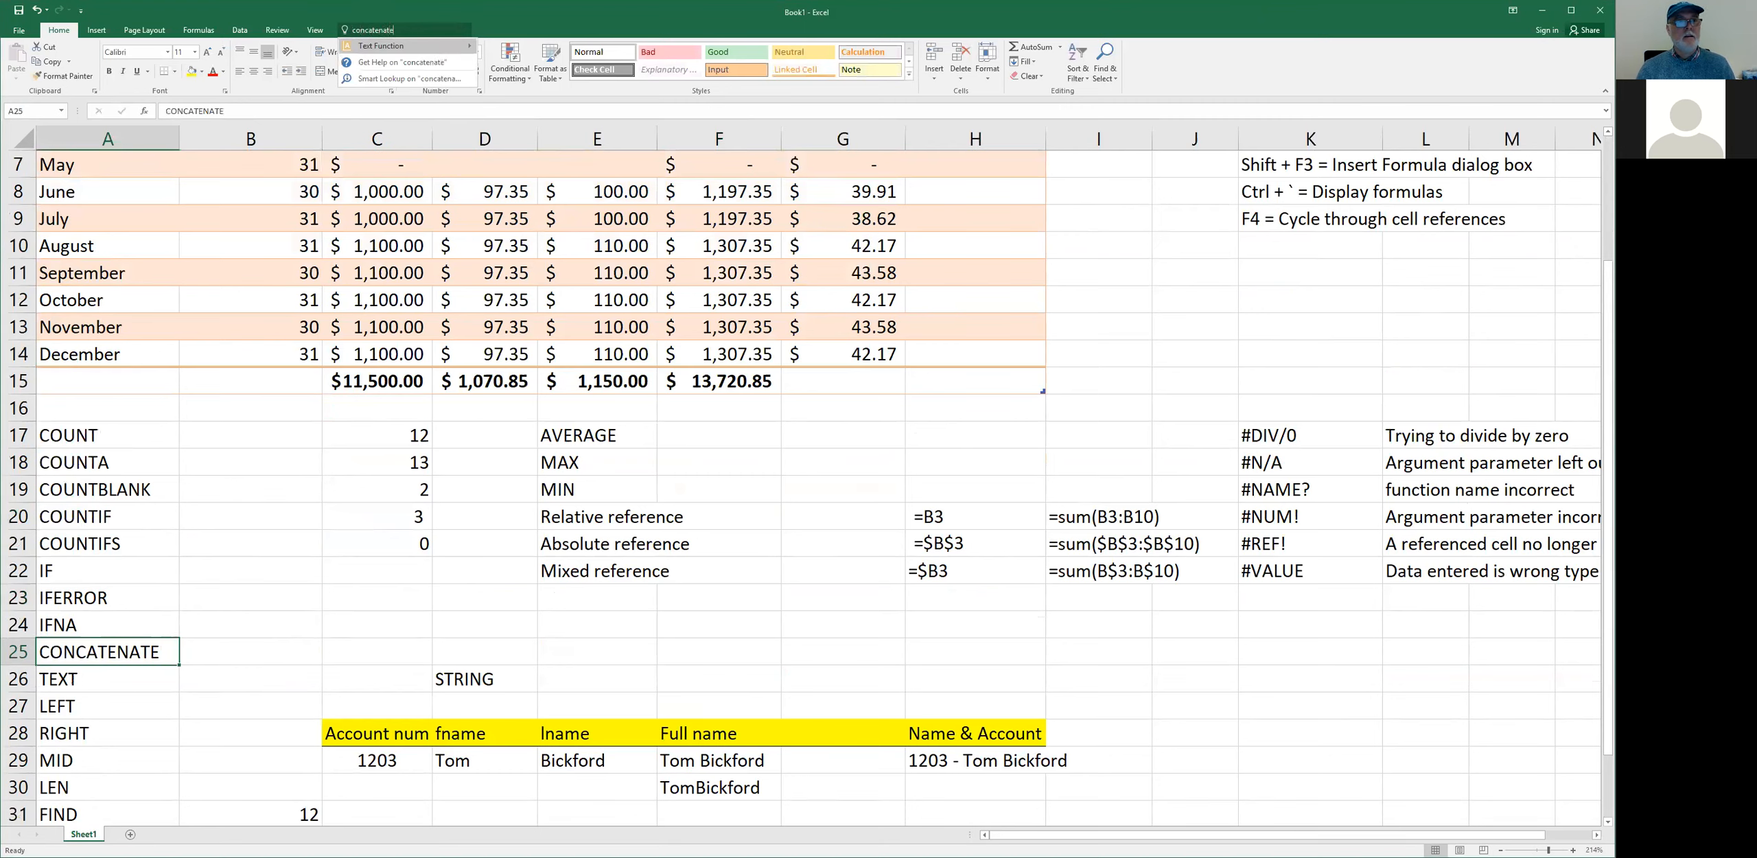
{"action": "left_click", "coordinate": [383, 64]}
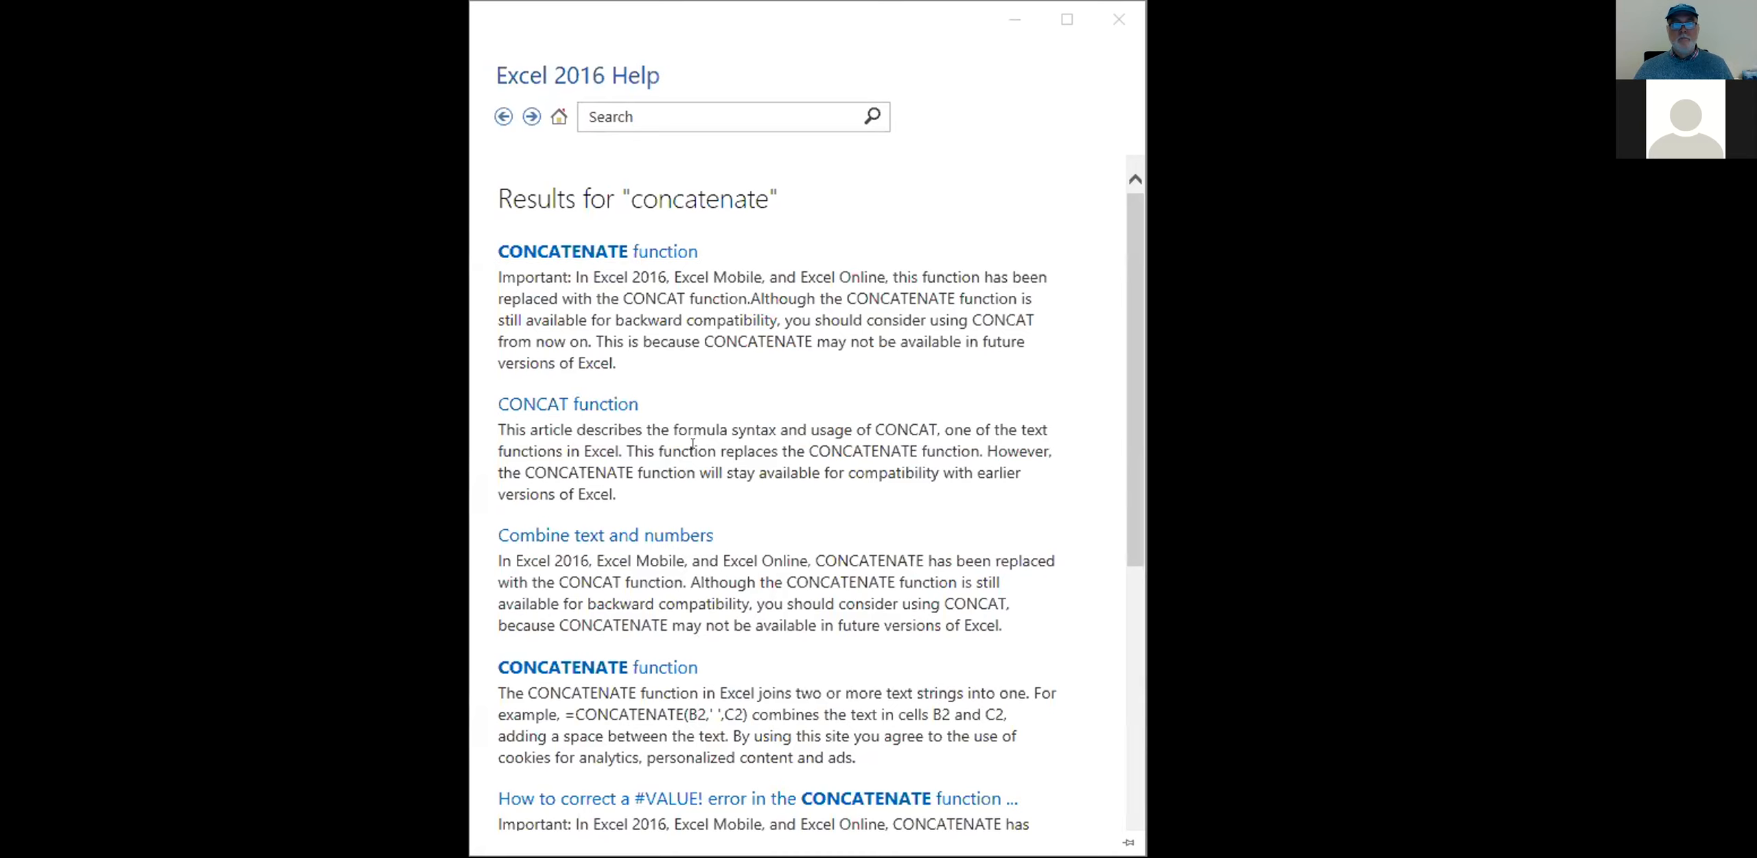
- Look through the help results for "concatenate" and open the CONCATENATE function article
{"action": "scroll", "coordinate": [620, 409], "scroll_direction": "down", "scroll_amount": 2}
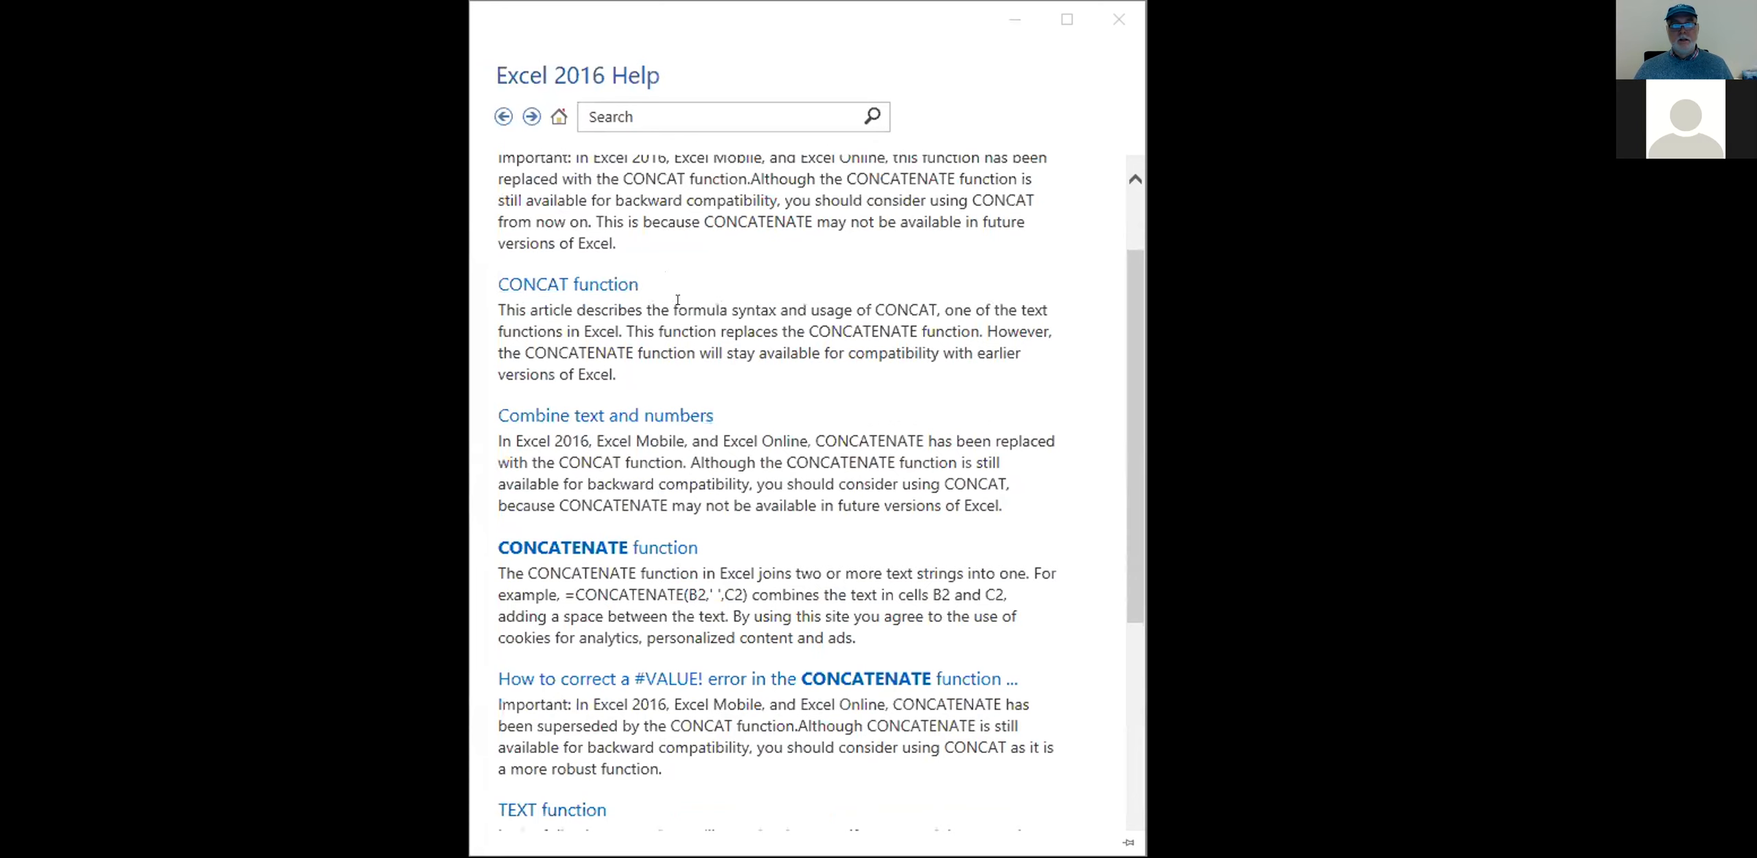
{"action": "scroll", "coordinate": [677, 300], "scroll_direction": "down", "scroll_amount": 2}
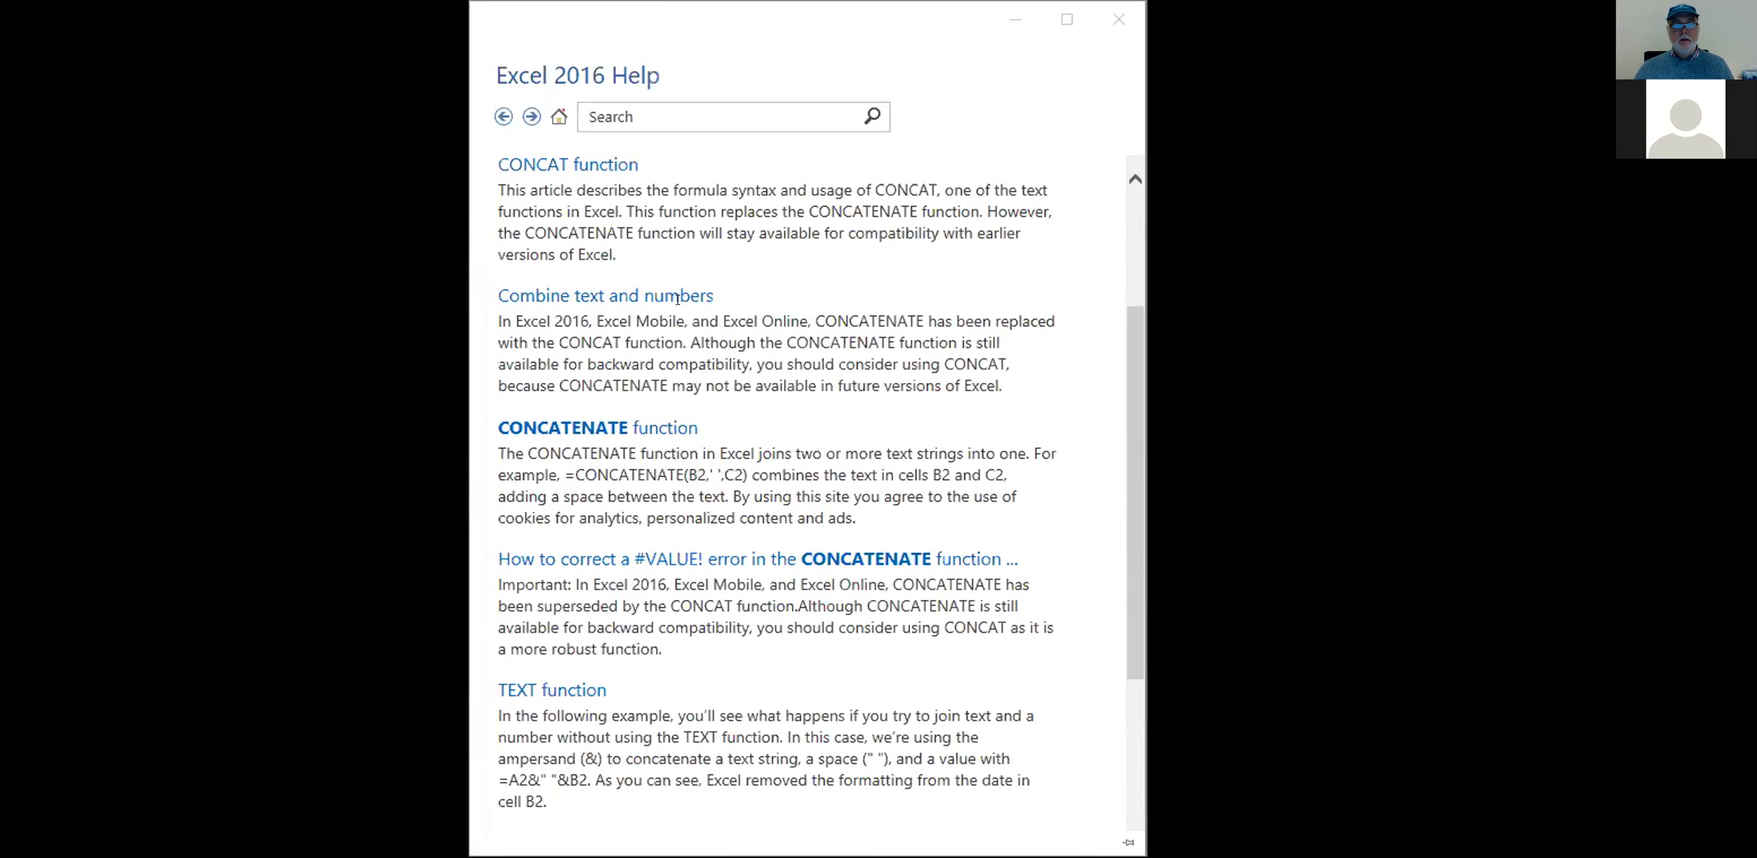
{"action": "scroll", "coordinate": [580, 669], "scroll_direction": "down", "scroll_amount": 4}
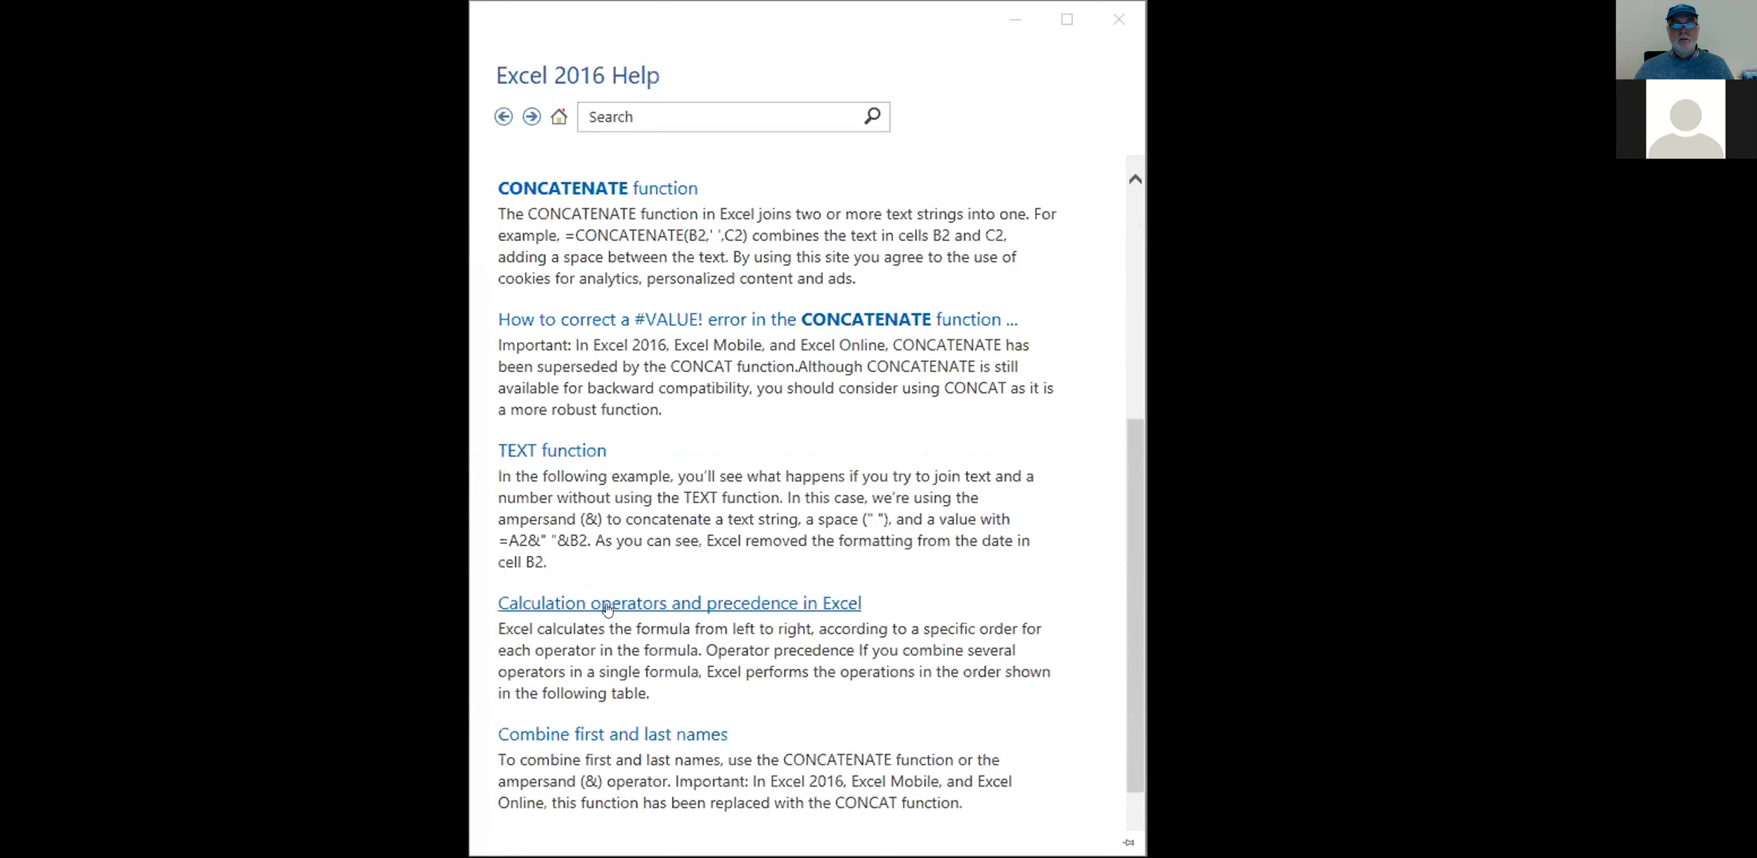
{"action": "scroll", "coordinate": [573, 658], "scroll_direction": "up", "scroll_amount": 8}
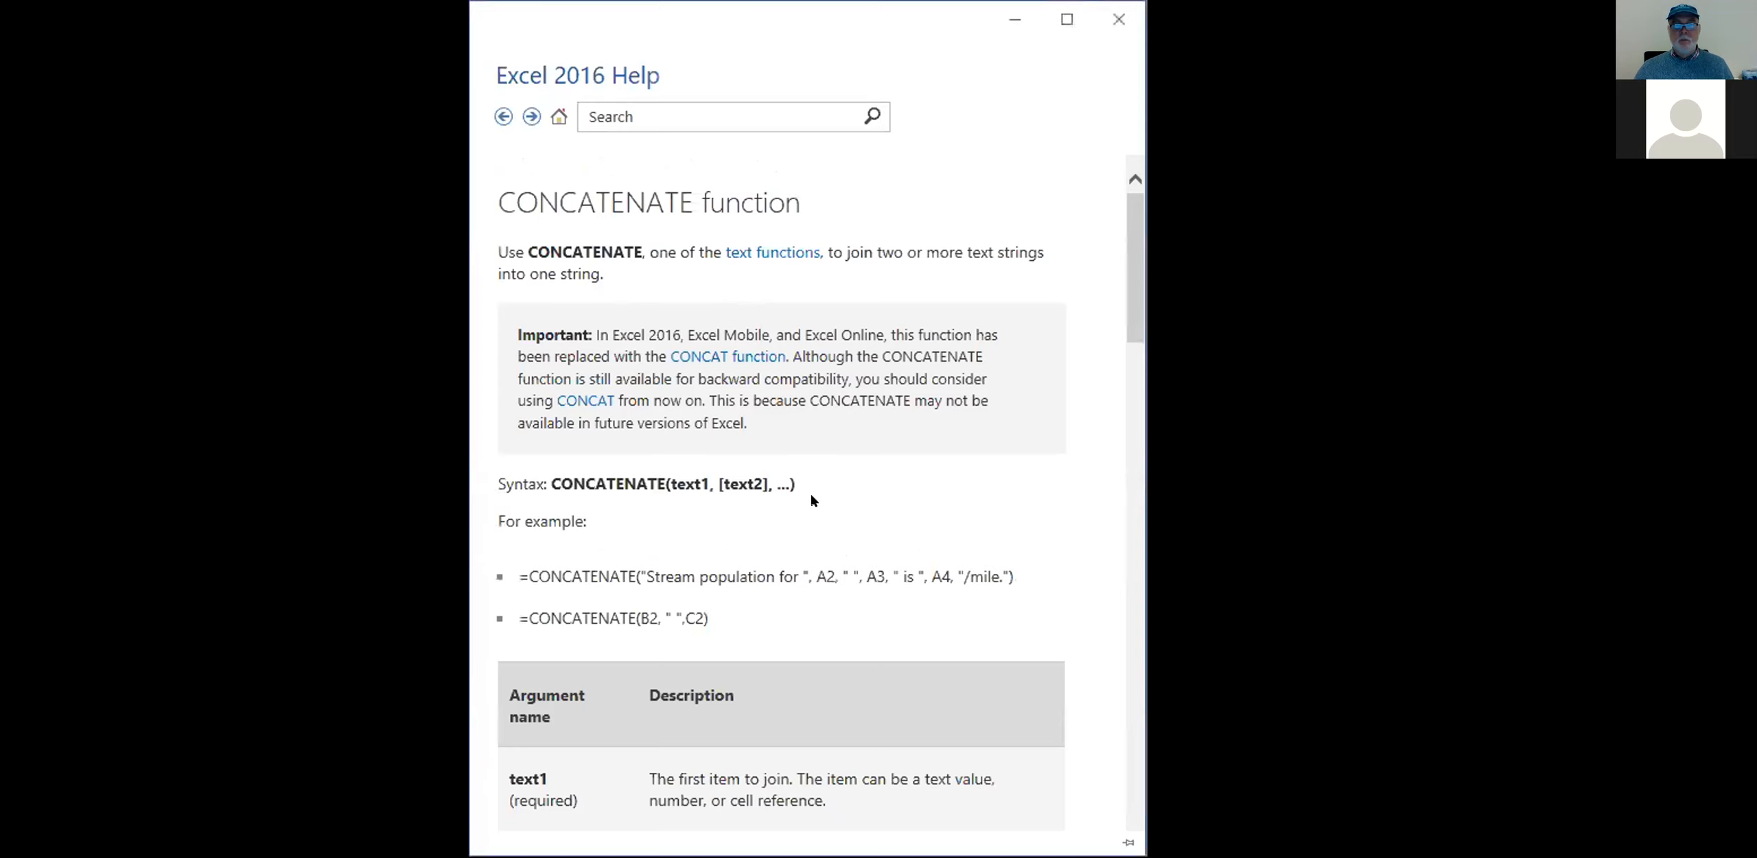
- Examine the article's "Stream population for" example, highlighting its first text argument and the A2 reference
{"action": "scroll", "coordinate": [783, 495], "scroll_direction": "down", "scroll_amount": 3}
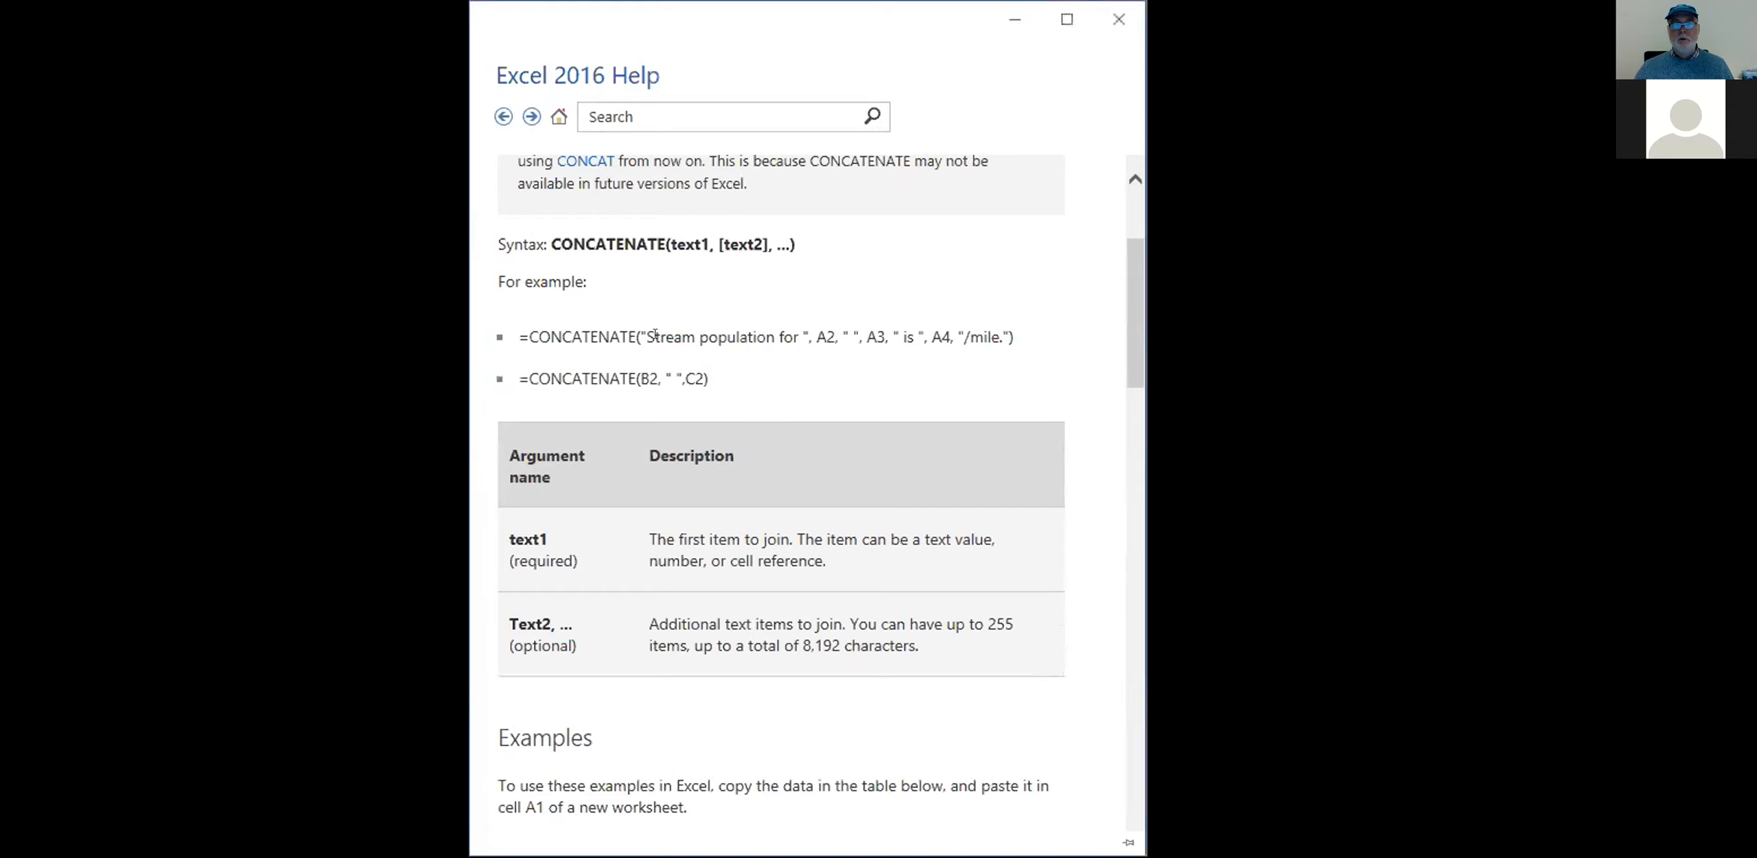
{"action": "left_click_drag", "start_coordinate": [635, 336], "coordinate": [801, 336]}
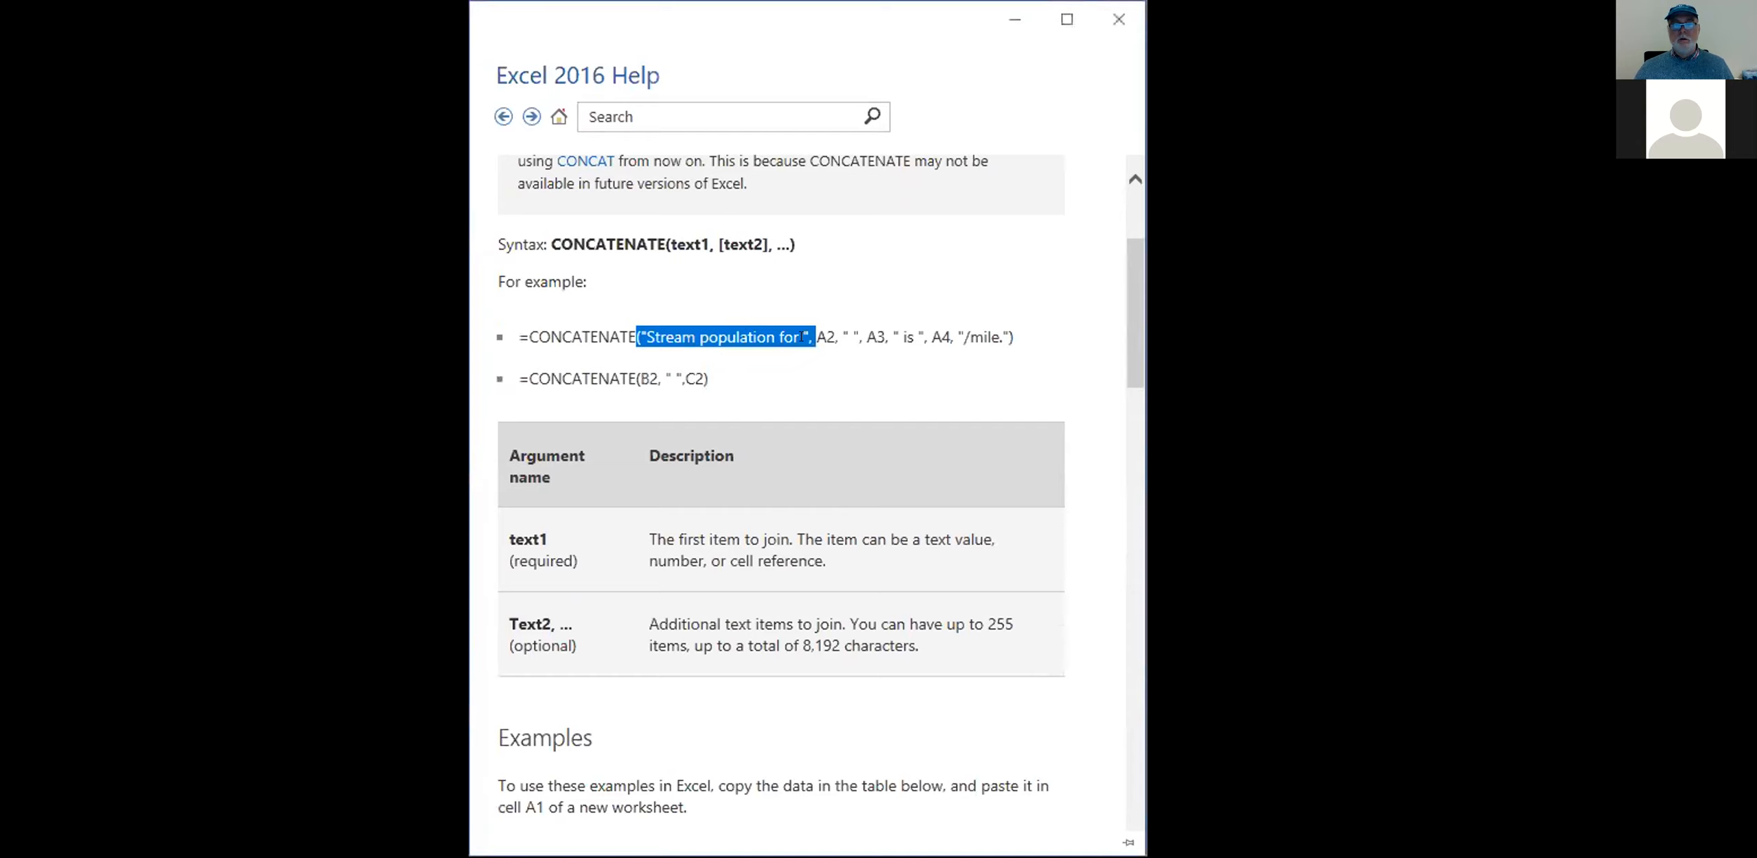
{"action": "left_click", "coordinate": [822, 368]}
{"action": "double_click", "coordinate": [824, 336]}
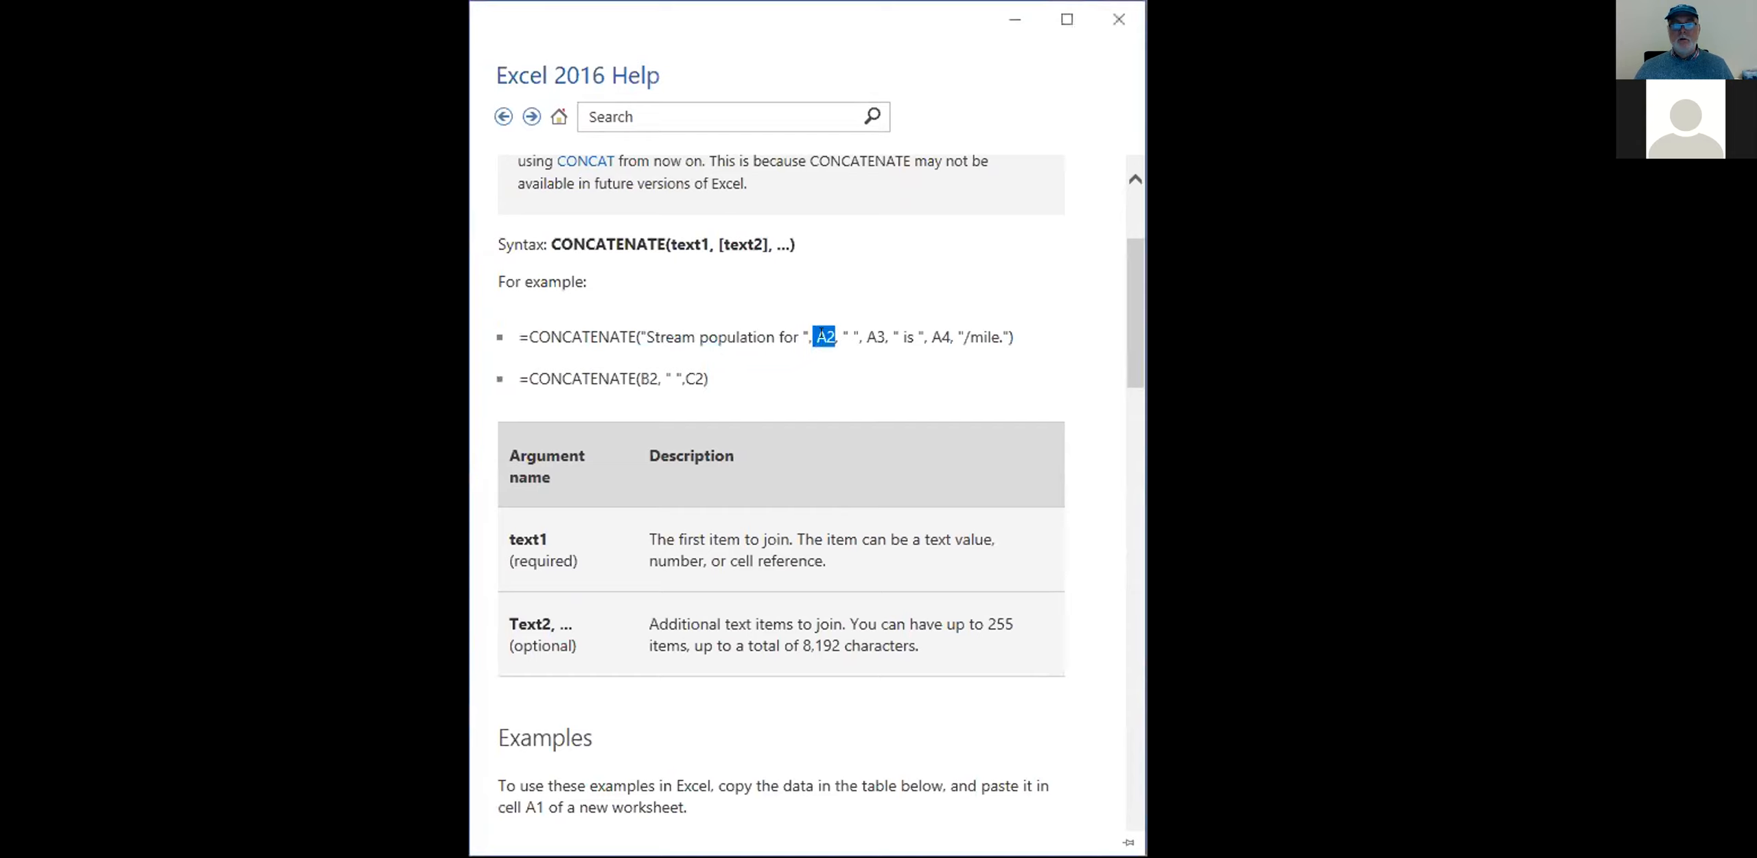